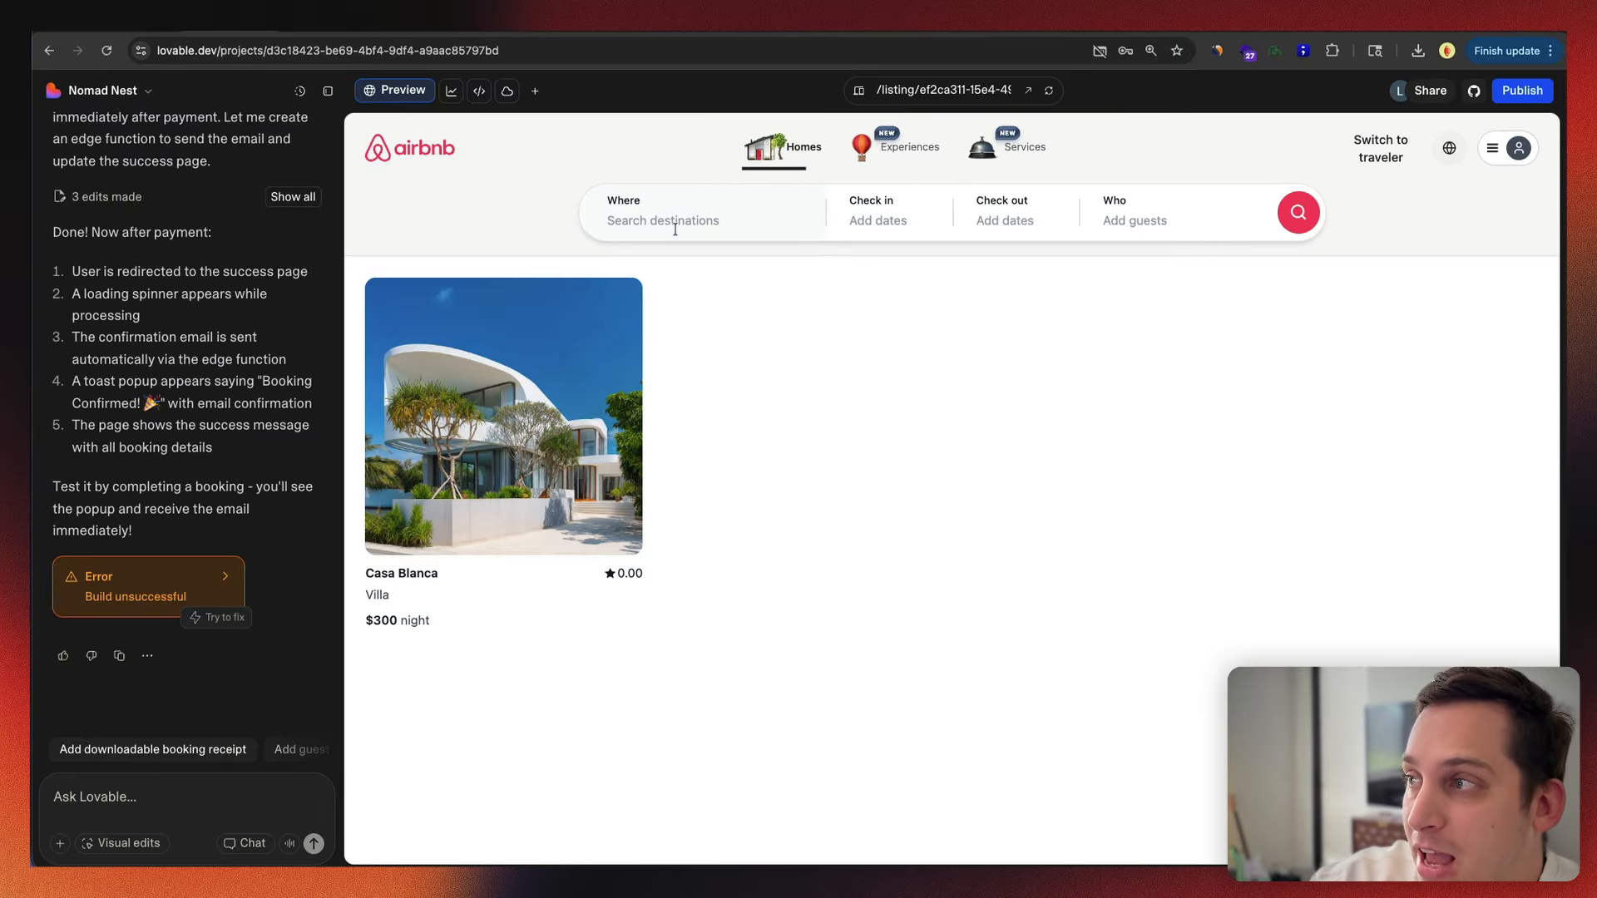
Step: Open the Casa Blanca villa listing, look through its details, and reserve it for 2 guests
left_click(535, 460)
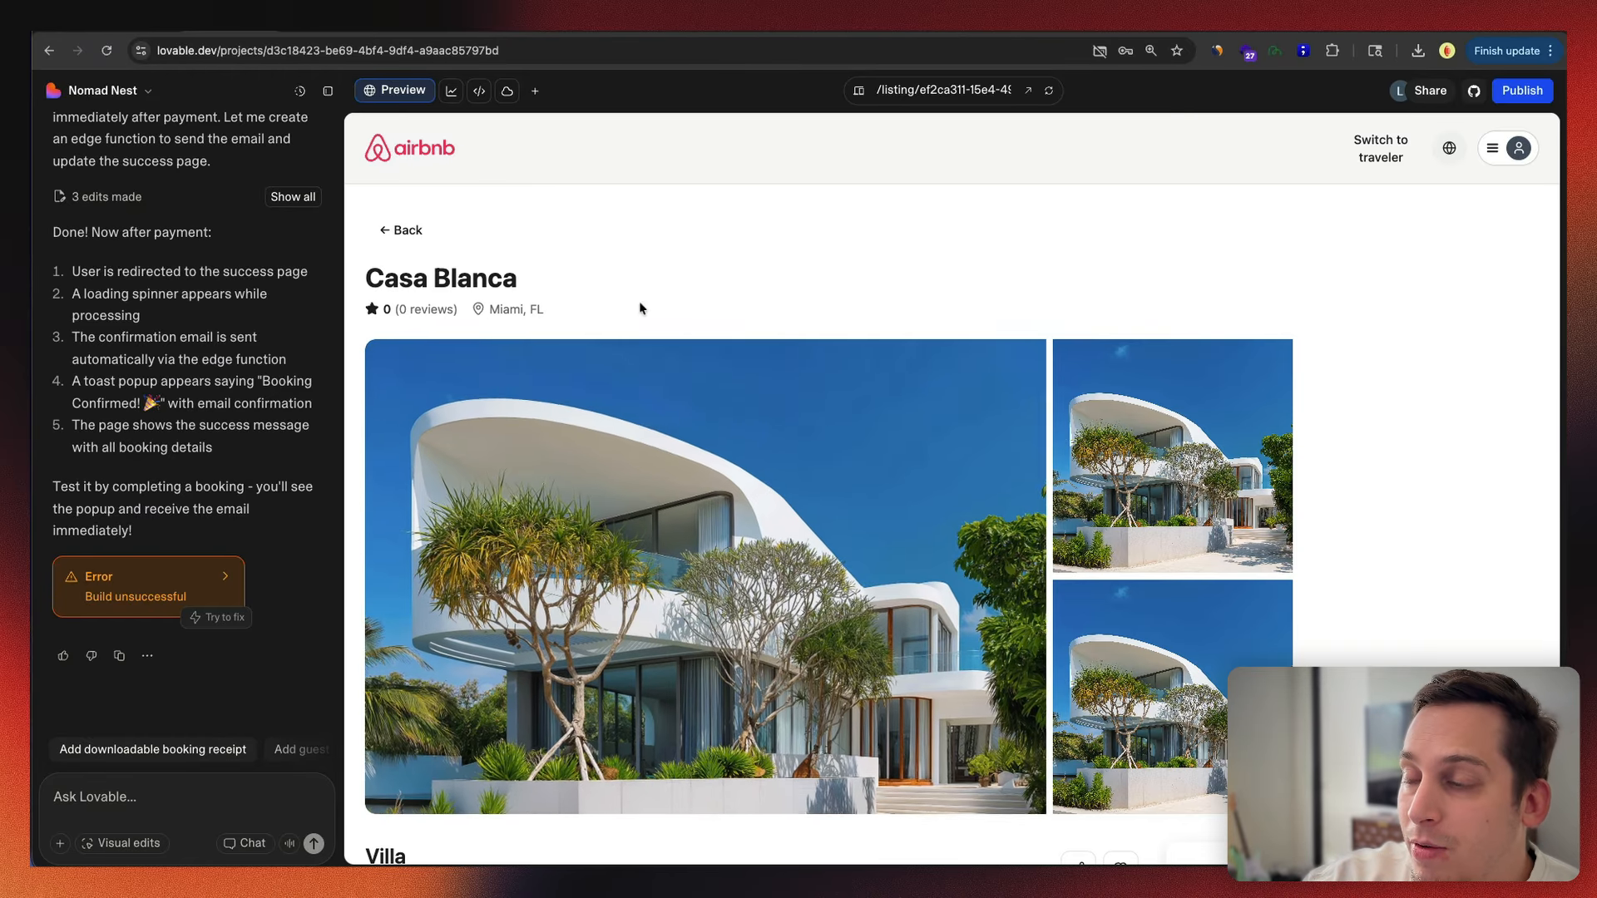
scroll(640, 308, "down", 6)
scroll(641, 310, "down", 10)
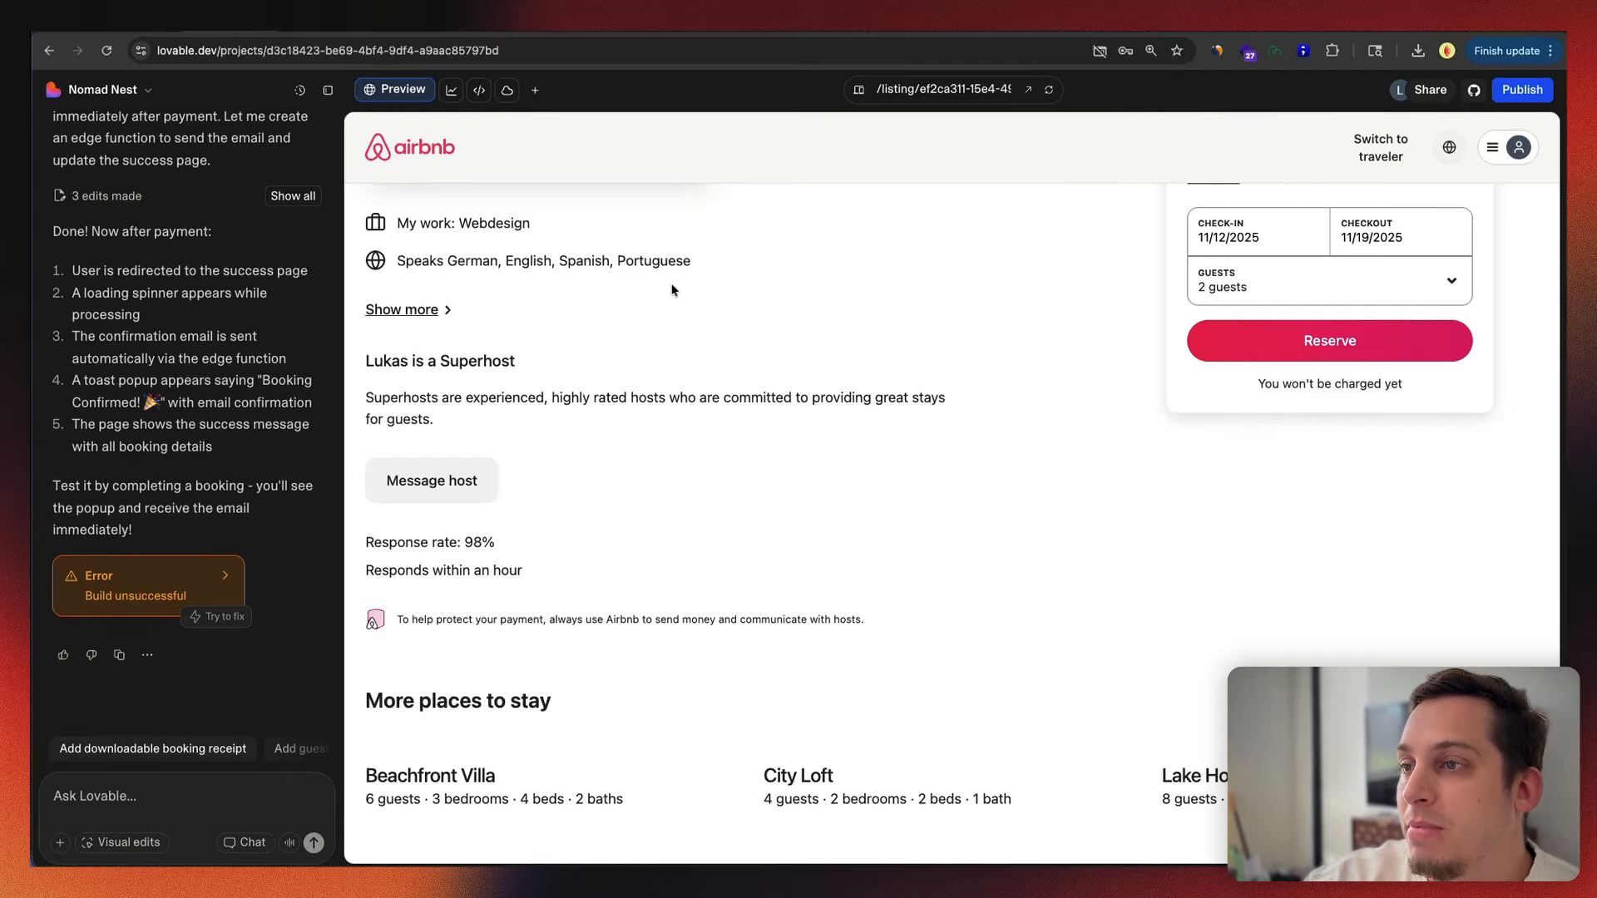
scroll(641, 309, "up", 8)
scroll(673, 290, "down", 8)
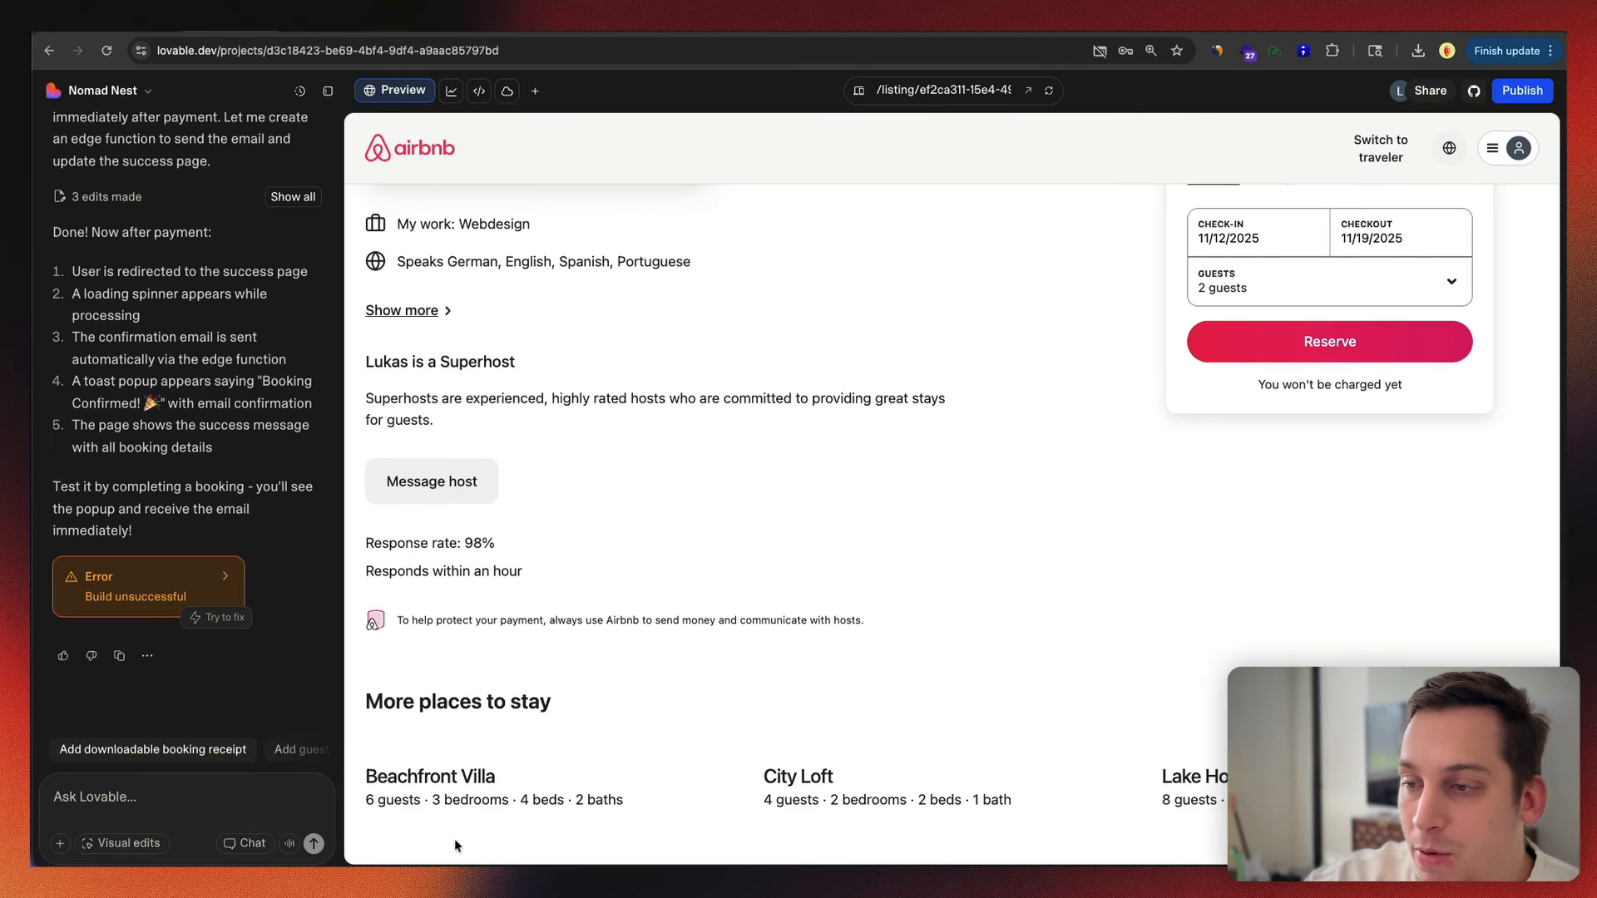
scroll(813, 528, "up", 15)
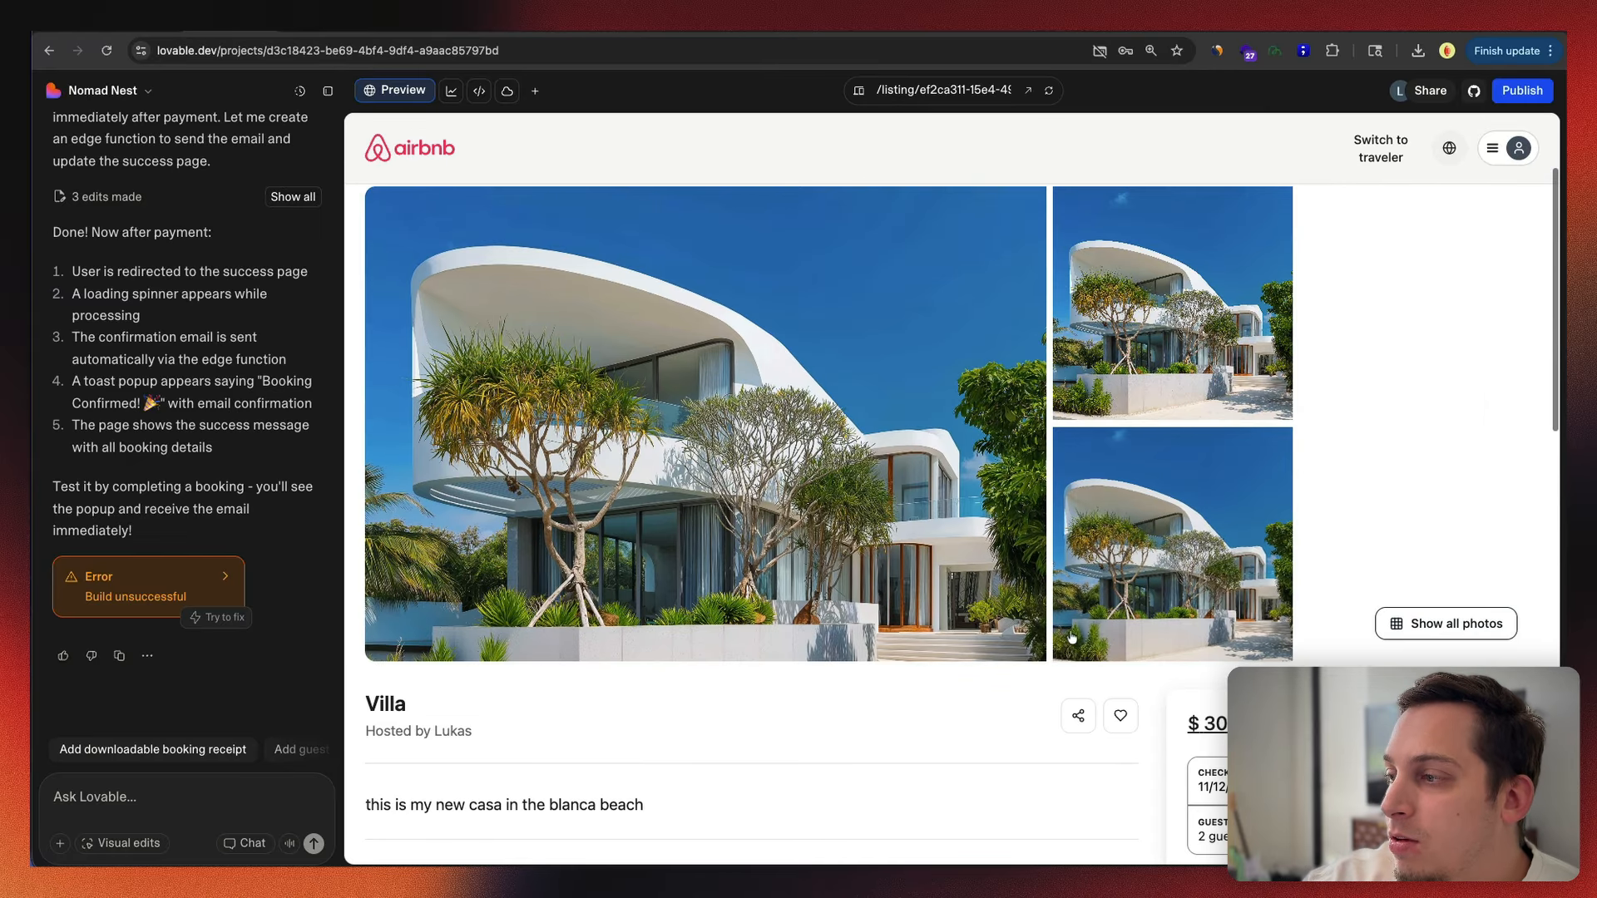
scroll(1356, 562, "down", 4)
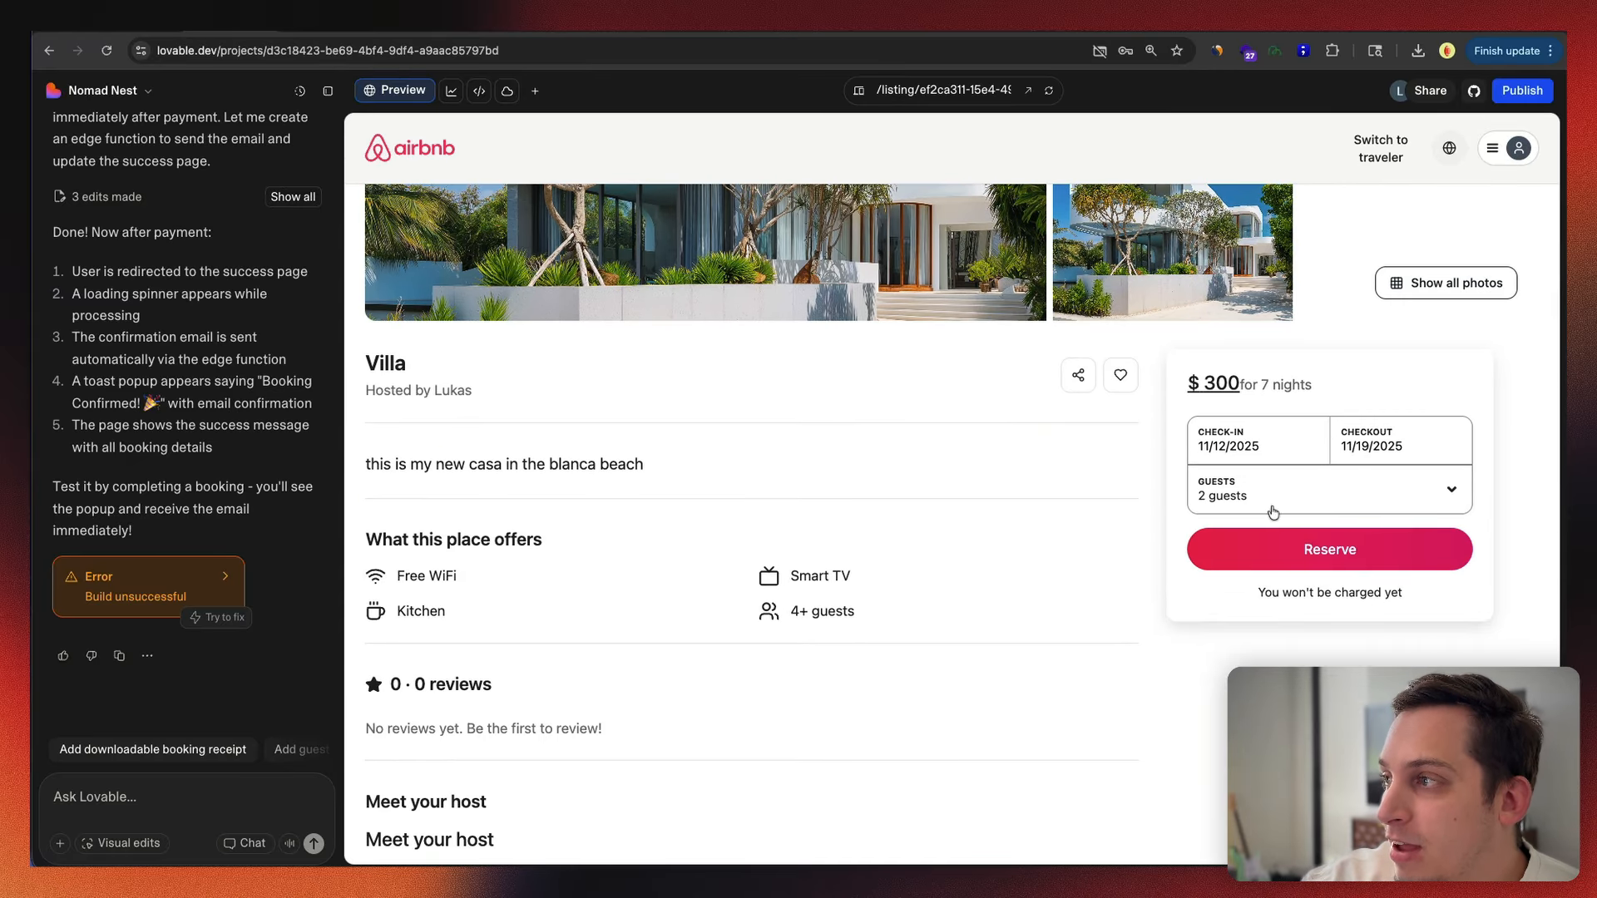
left_click(1294, 556)
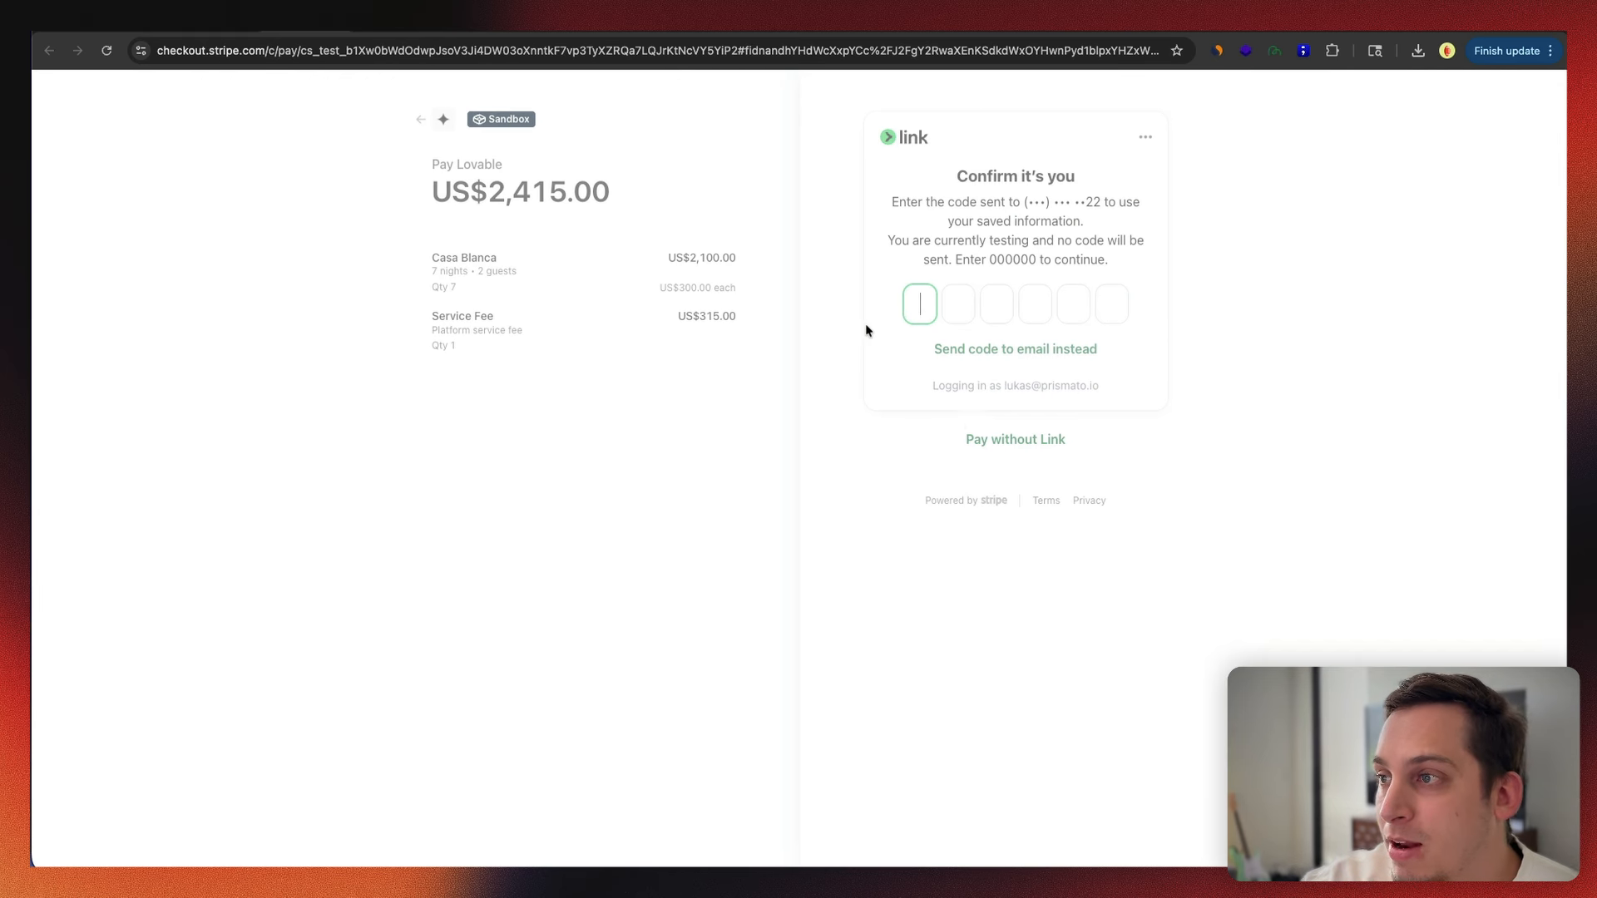
Step: Choose to pay without Link, enter the card number, expiry date and security code, and submit the payment
left_click(1010, 440)
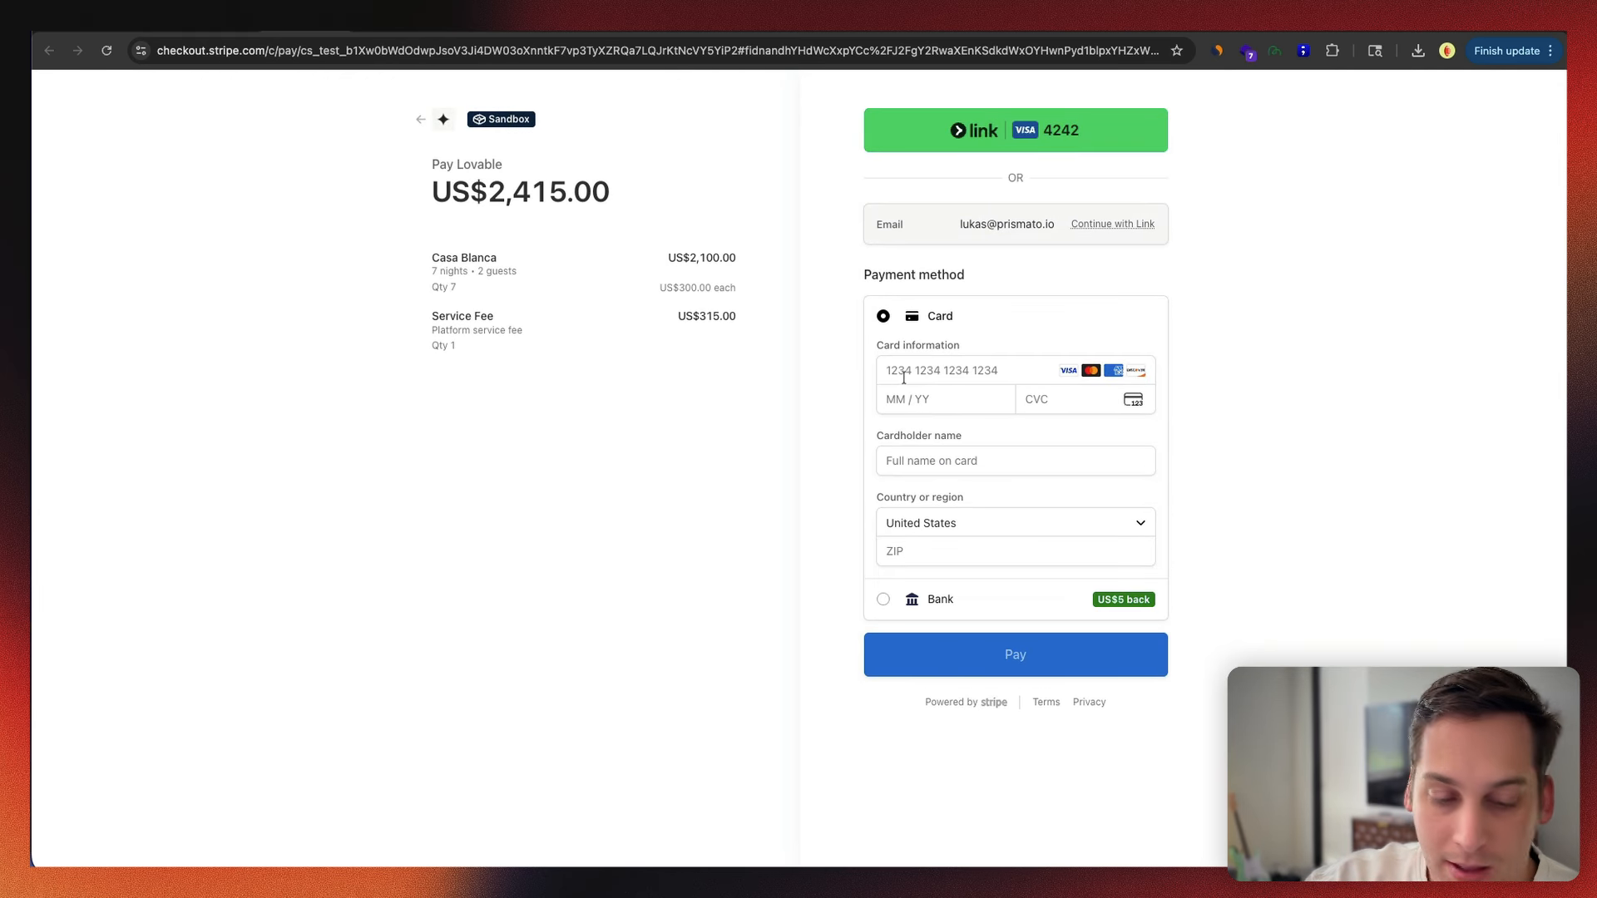
left_click(886, 370)
type("4242 4242 4242 44")
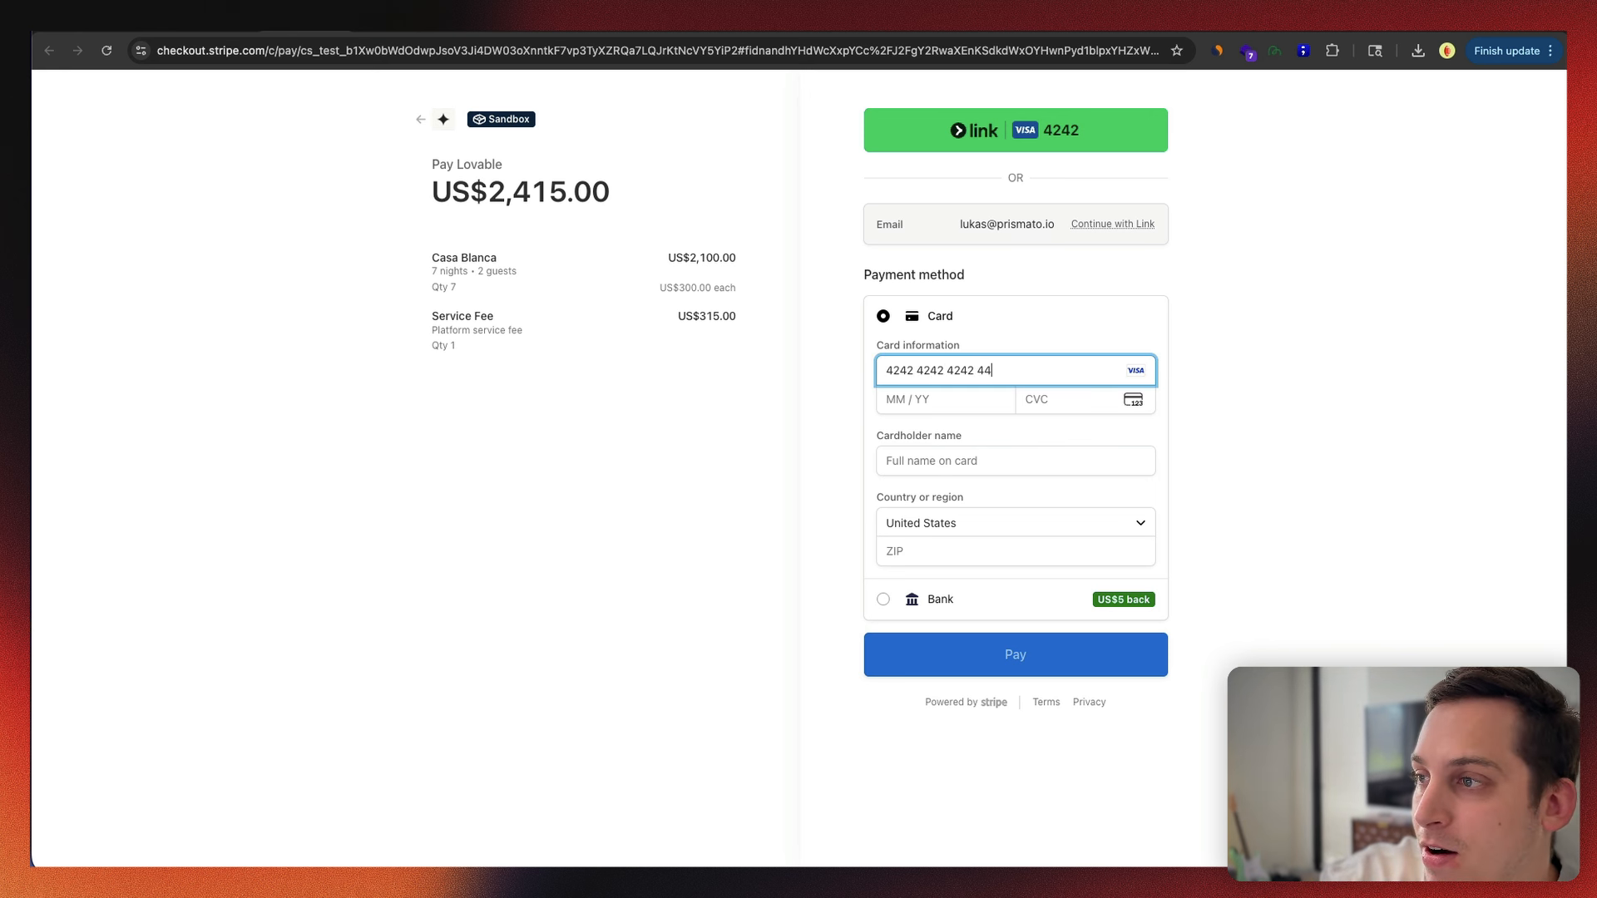
type("24")
left_click(891, 398)
type("09 / 29")
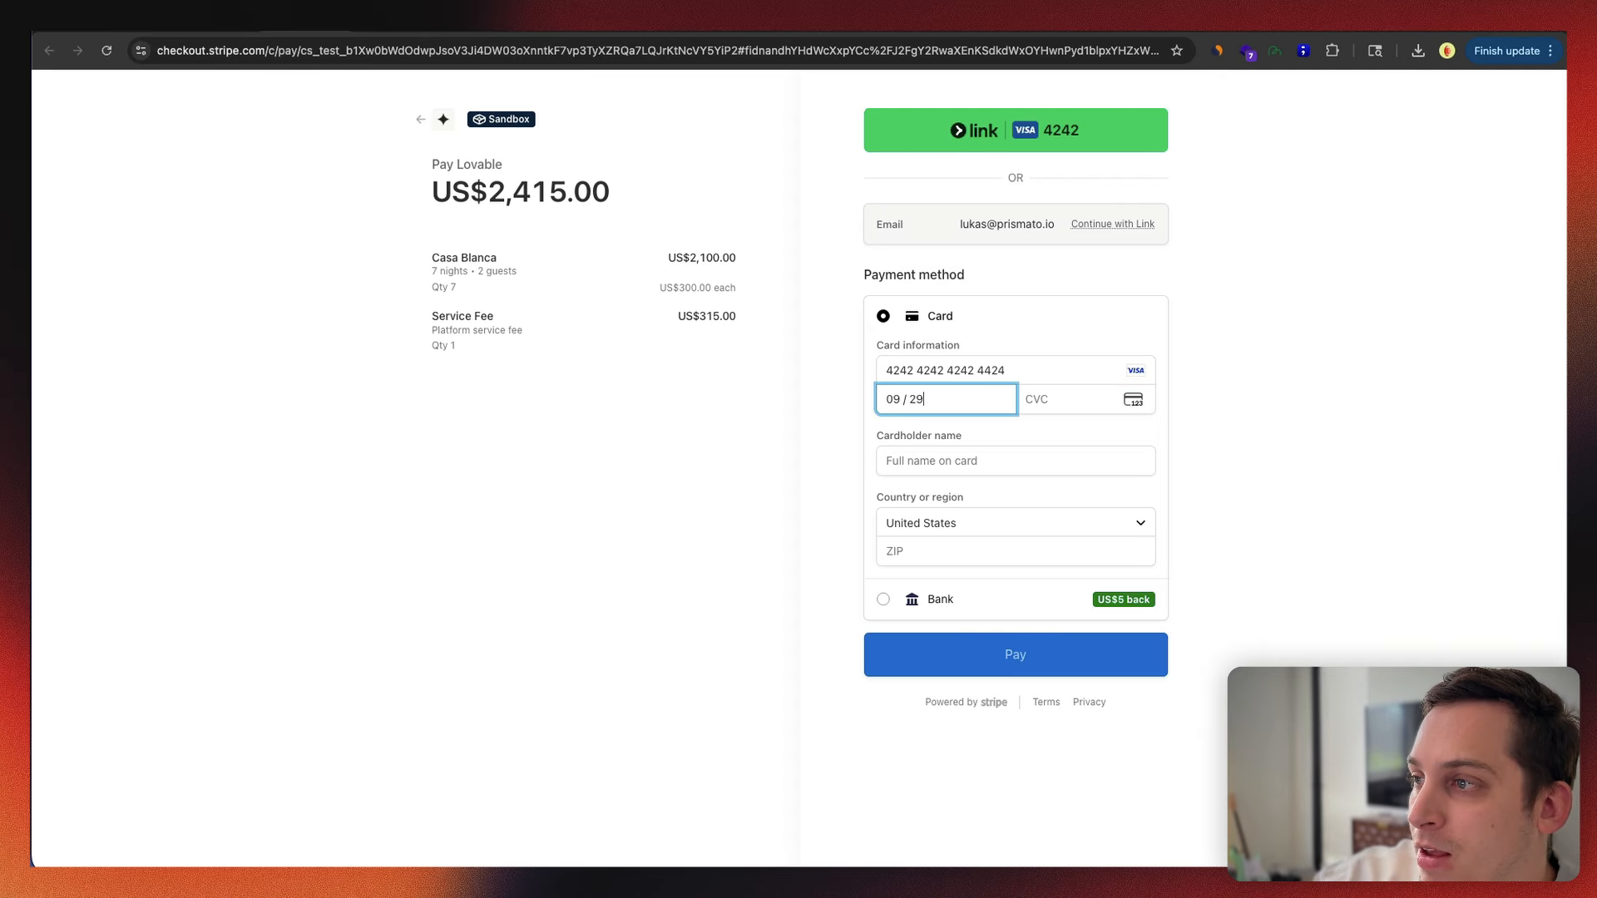
left_click(1037, 398)
type("212")
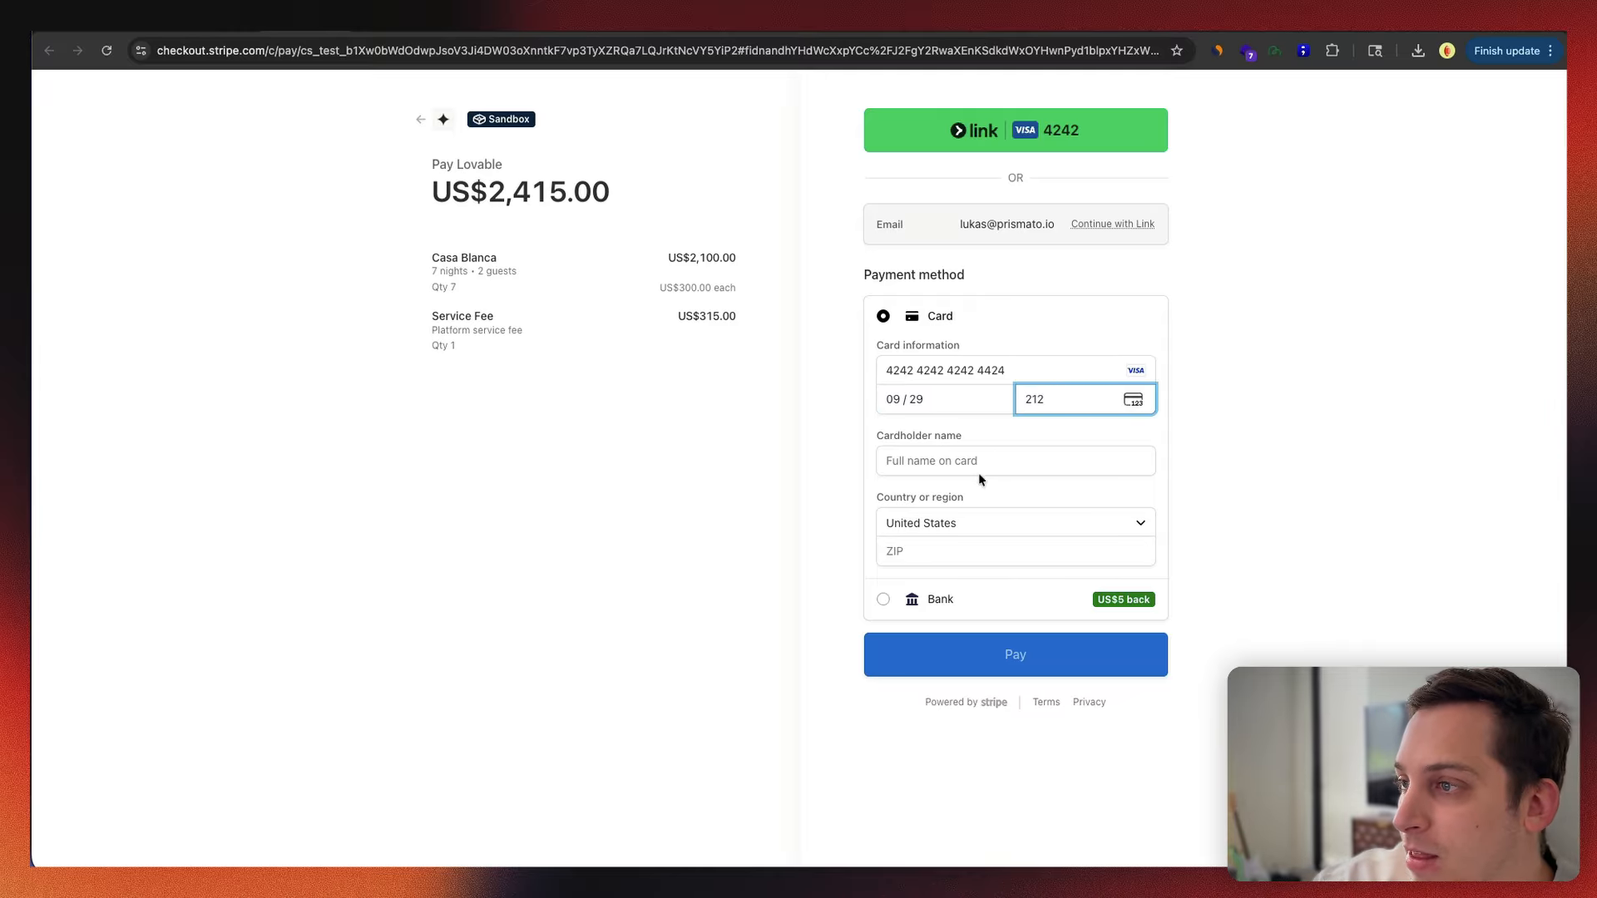
key("Return")
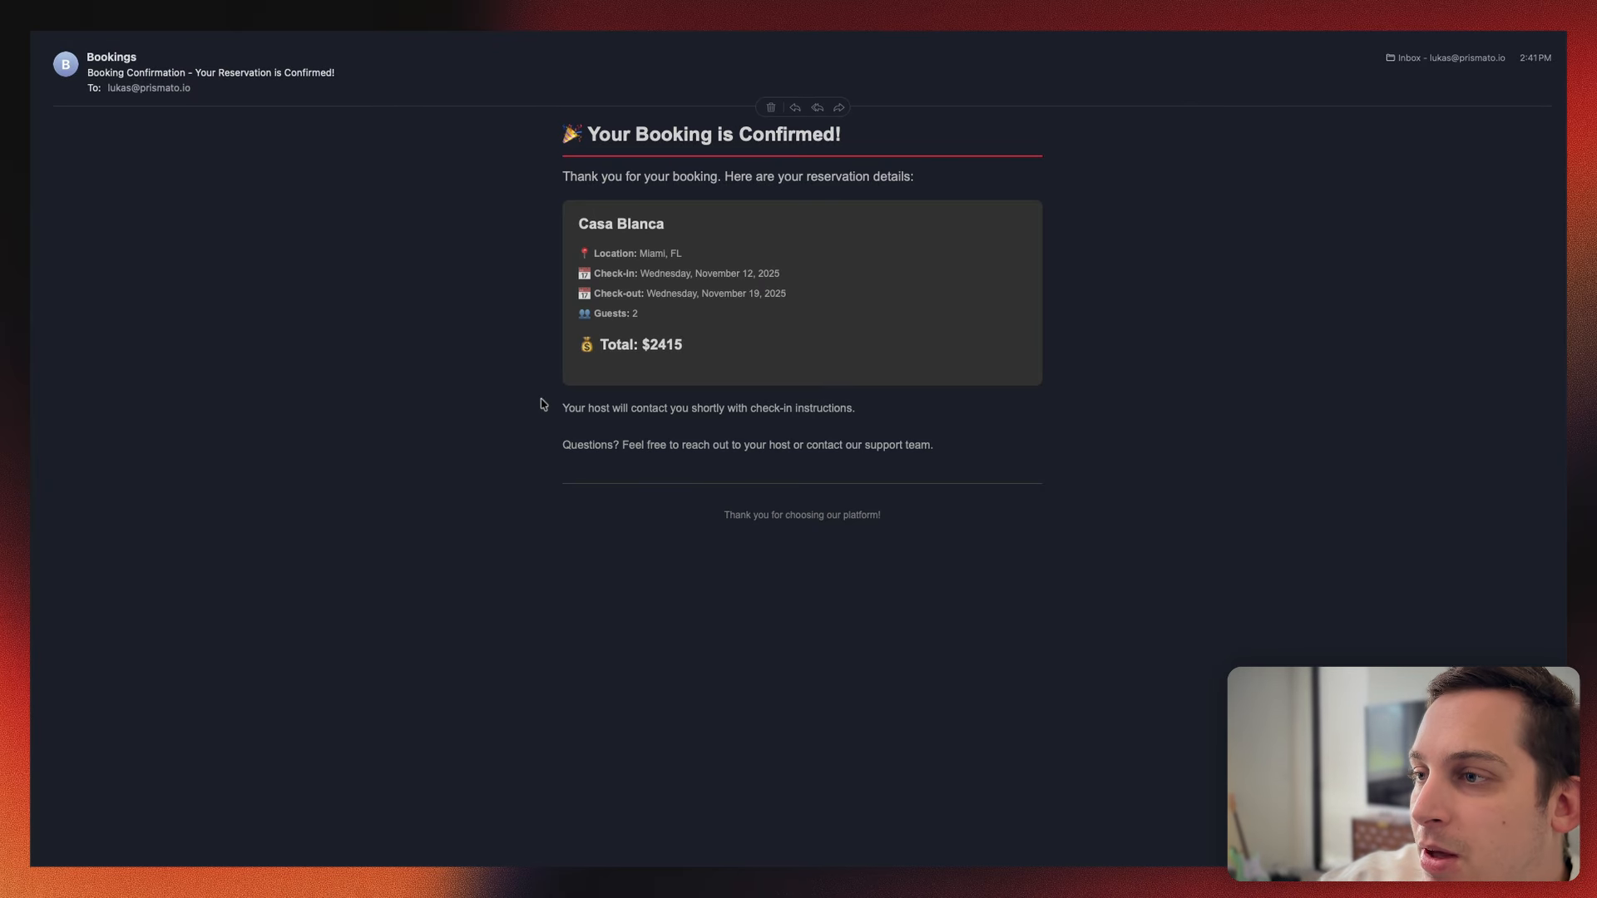
Step: Review the Casa Blanca reservation details in the booking confirmation e-mail
left_click_drag(574, 250, 984, 330)
left_click(1038, 301)
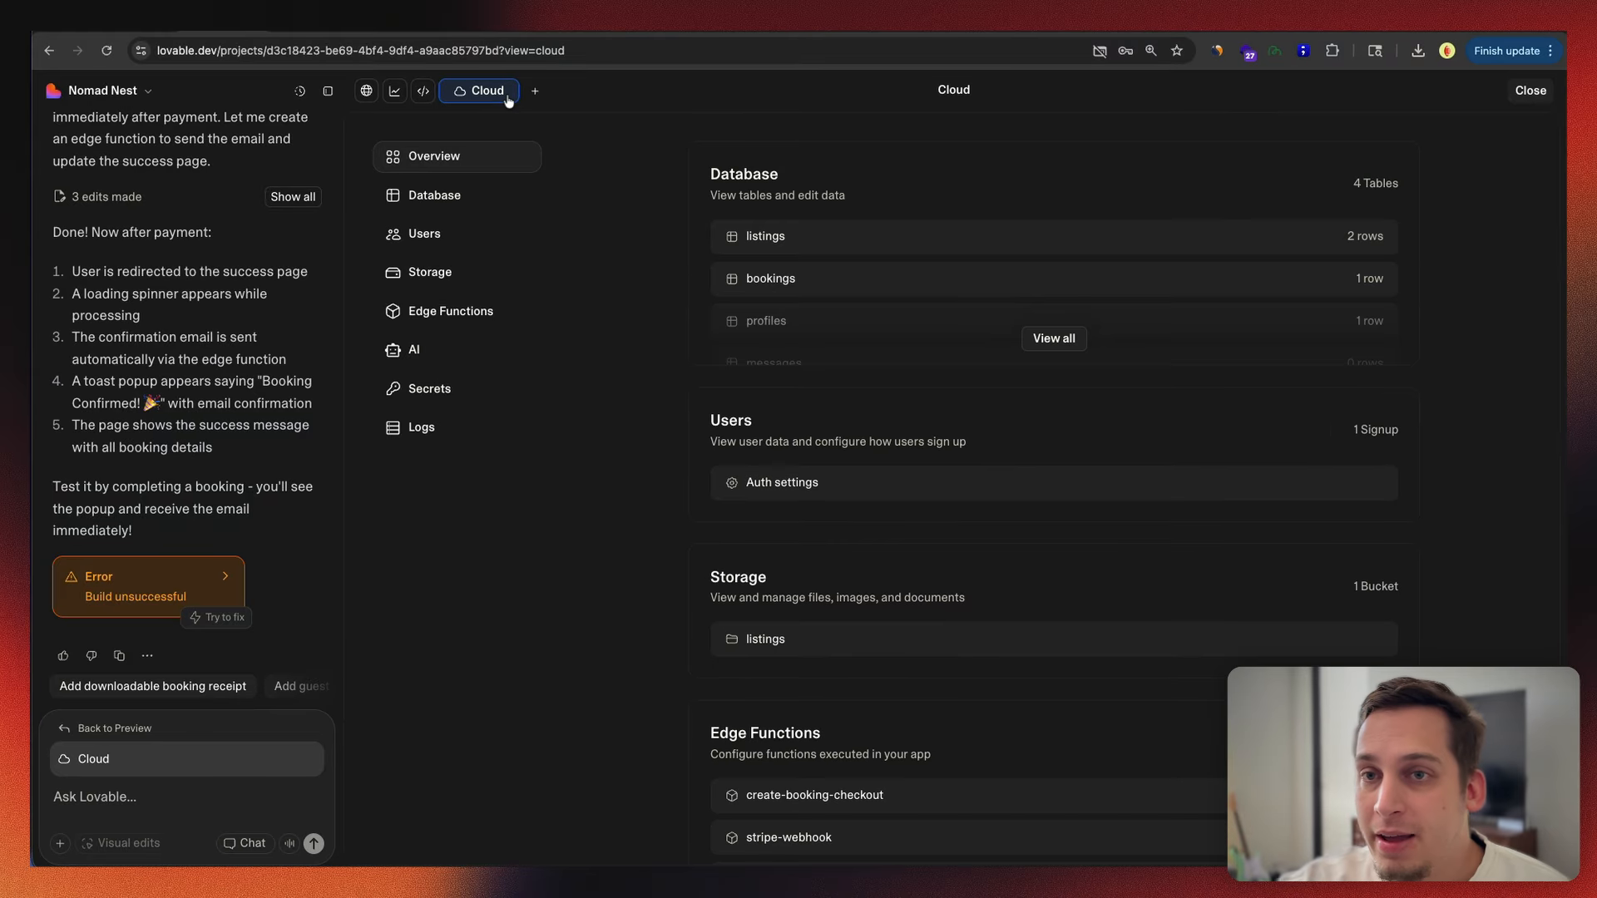
Step: Look through the database, users, storage and secrets of the Nomad Nest project's Cloud backend in Lovable
left_click(478, 203)
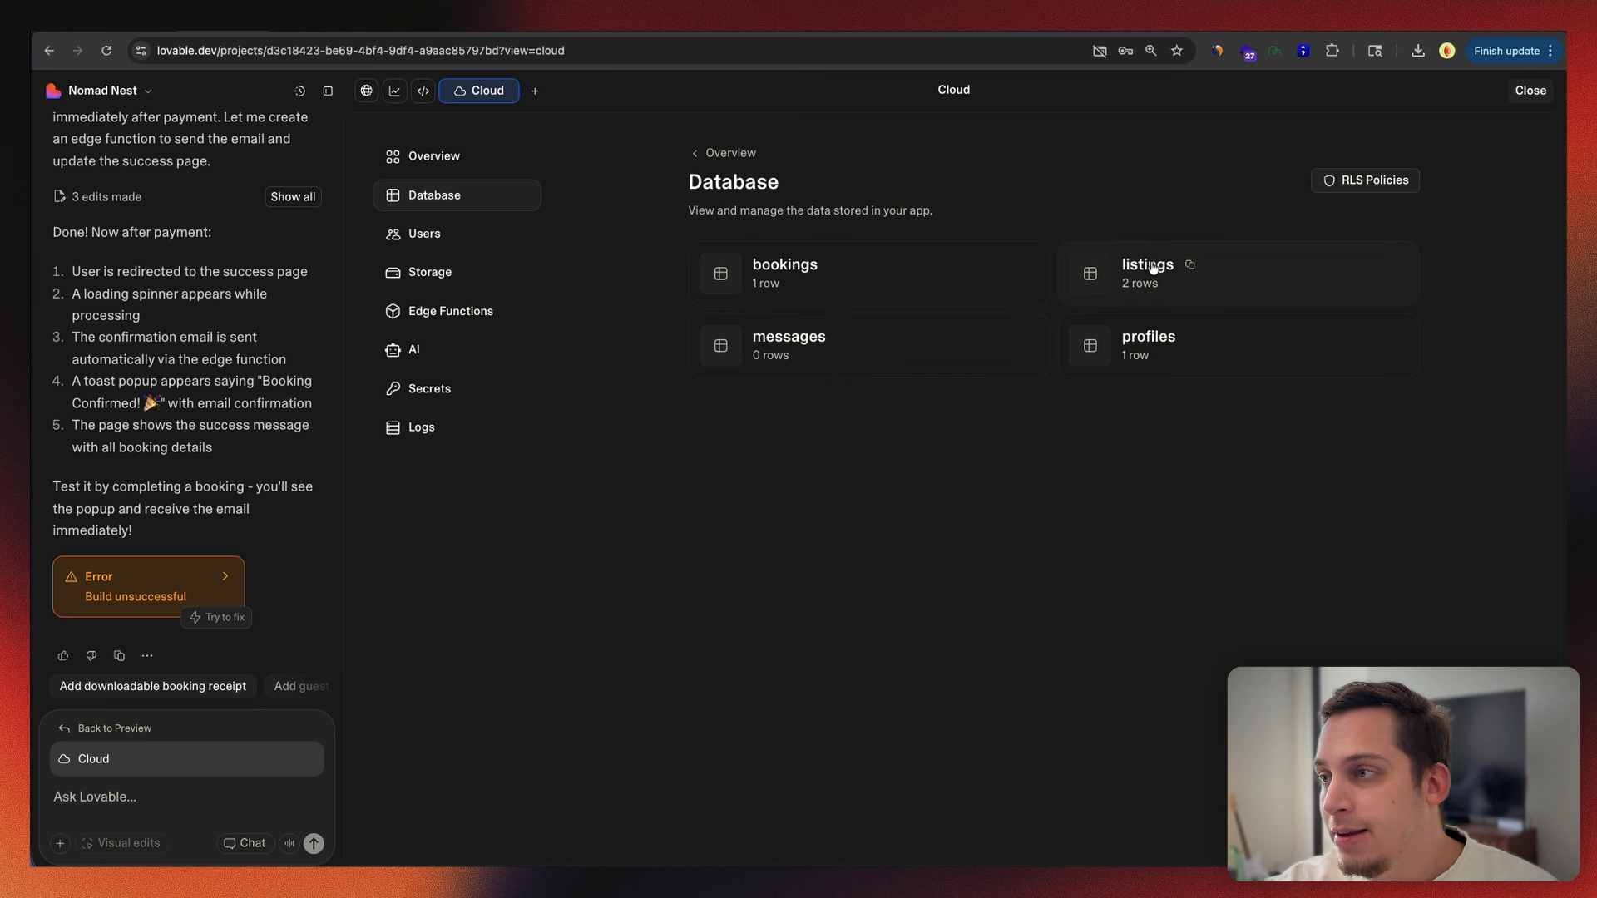
left_click(480, 236)
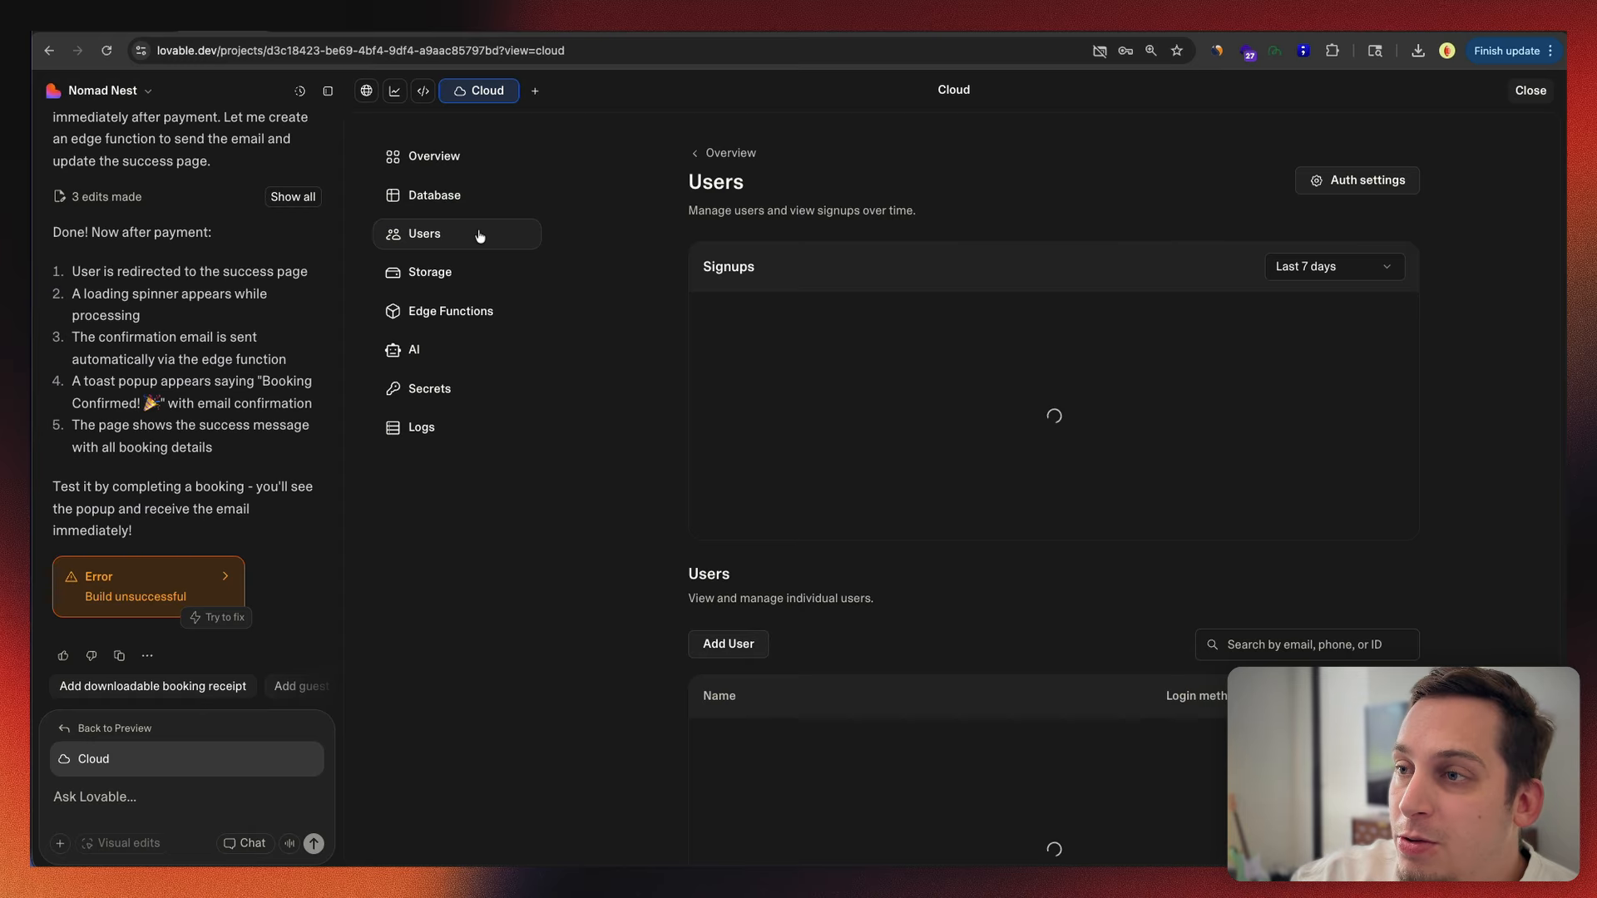
left_click(460, 286)
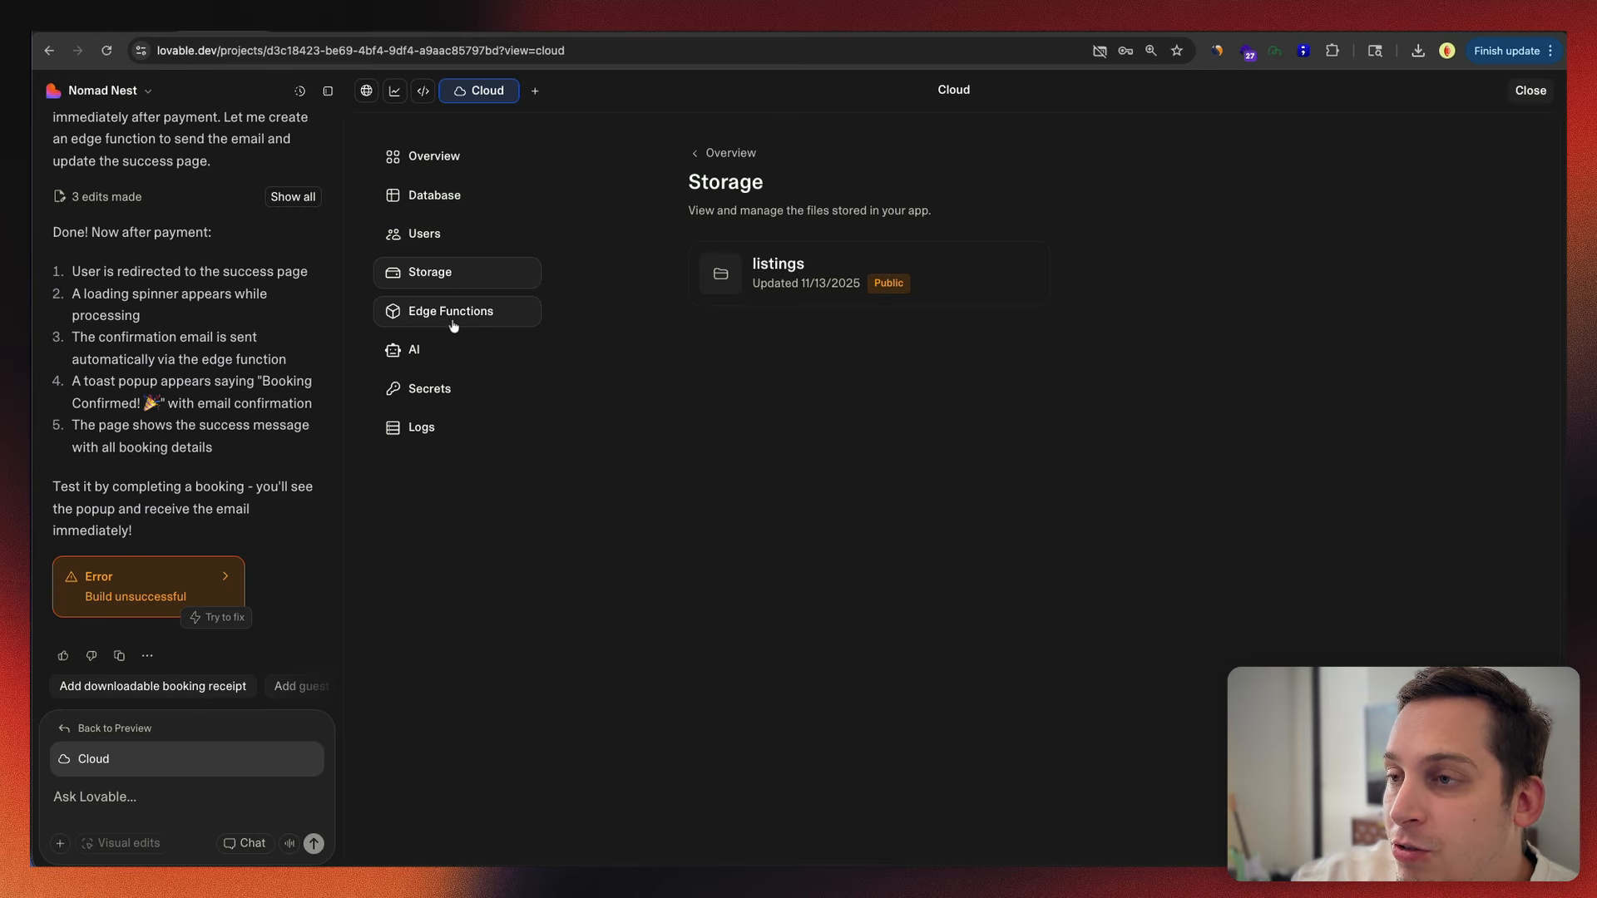
left_click(447, 399)
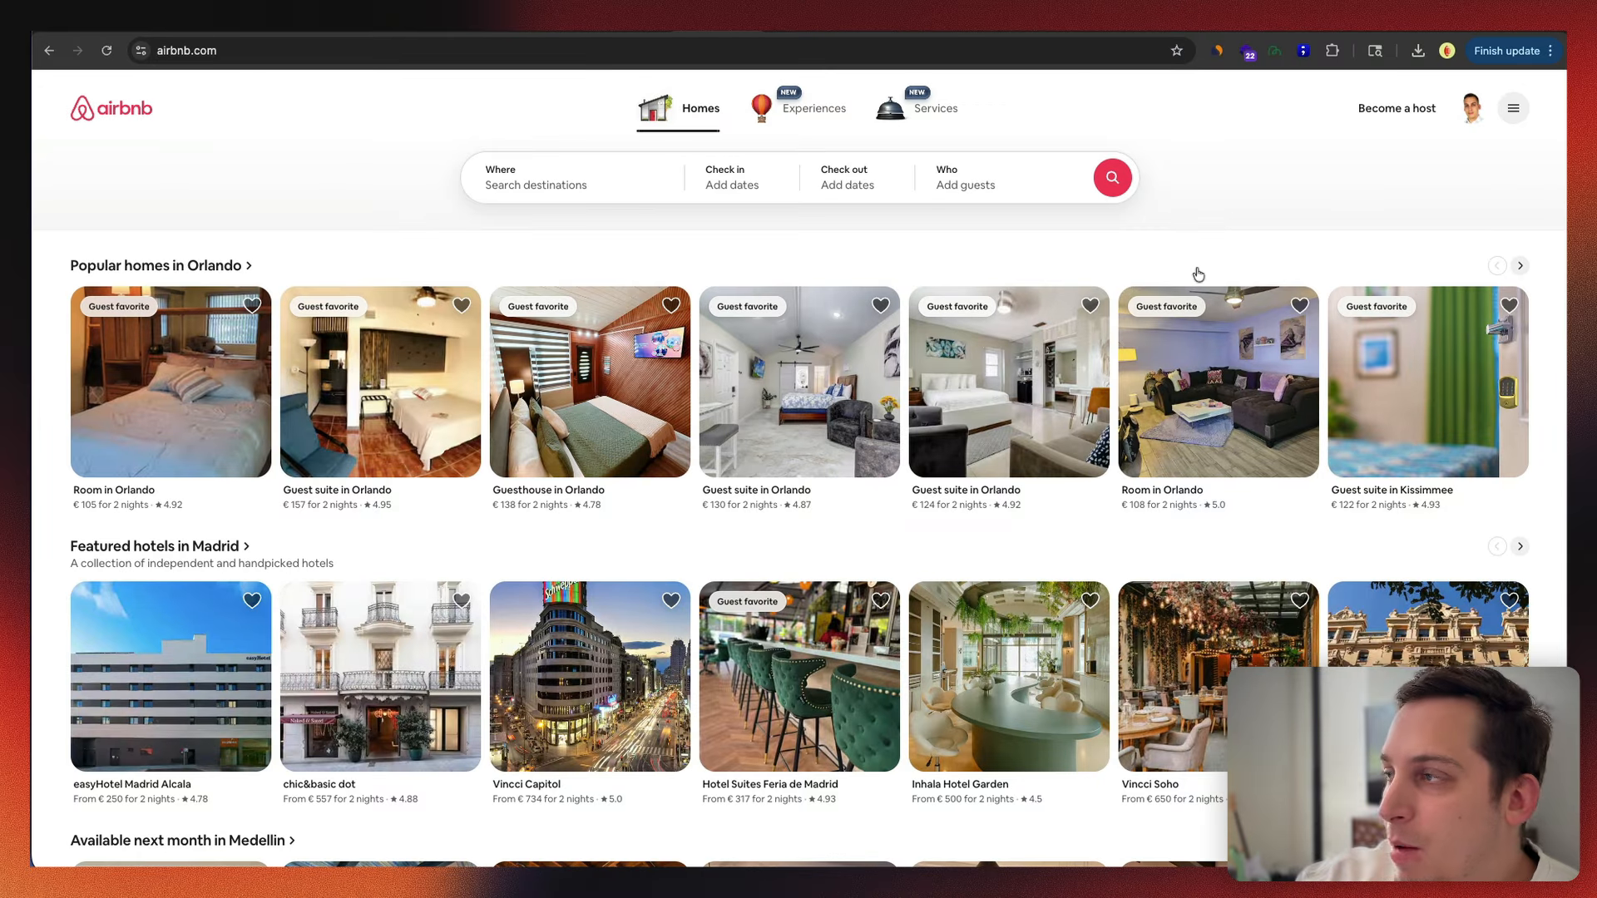
Step: Capture the header area of the Airbnb home page with MagicPath's Web Capture
left_click(1276, 52)
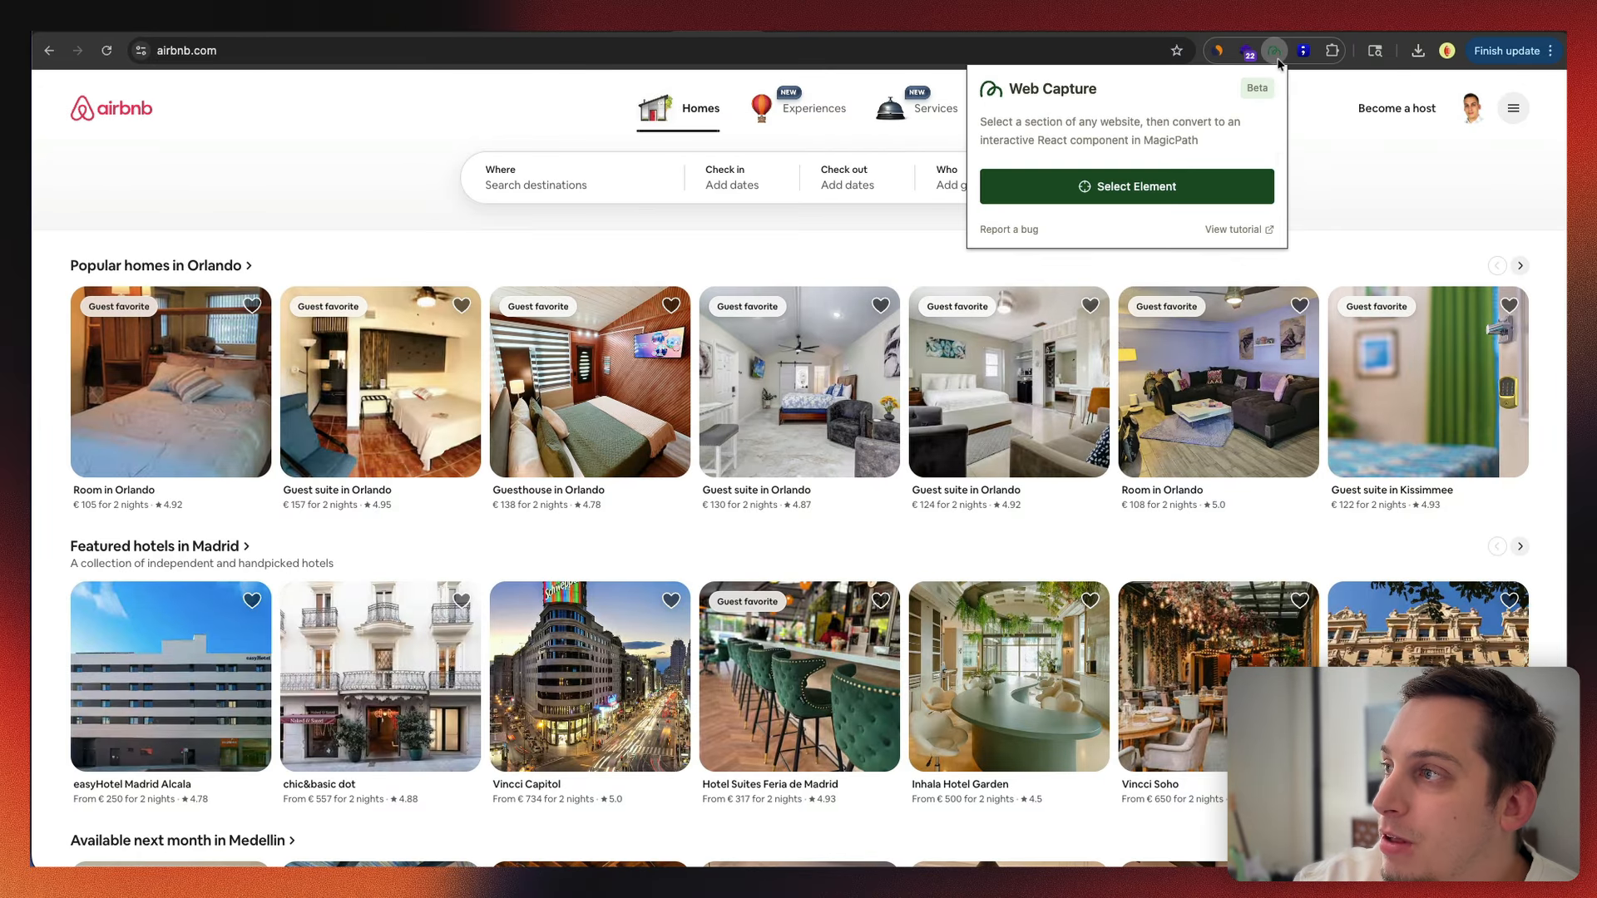
left_click(1086, 198)
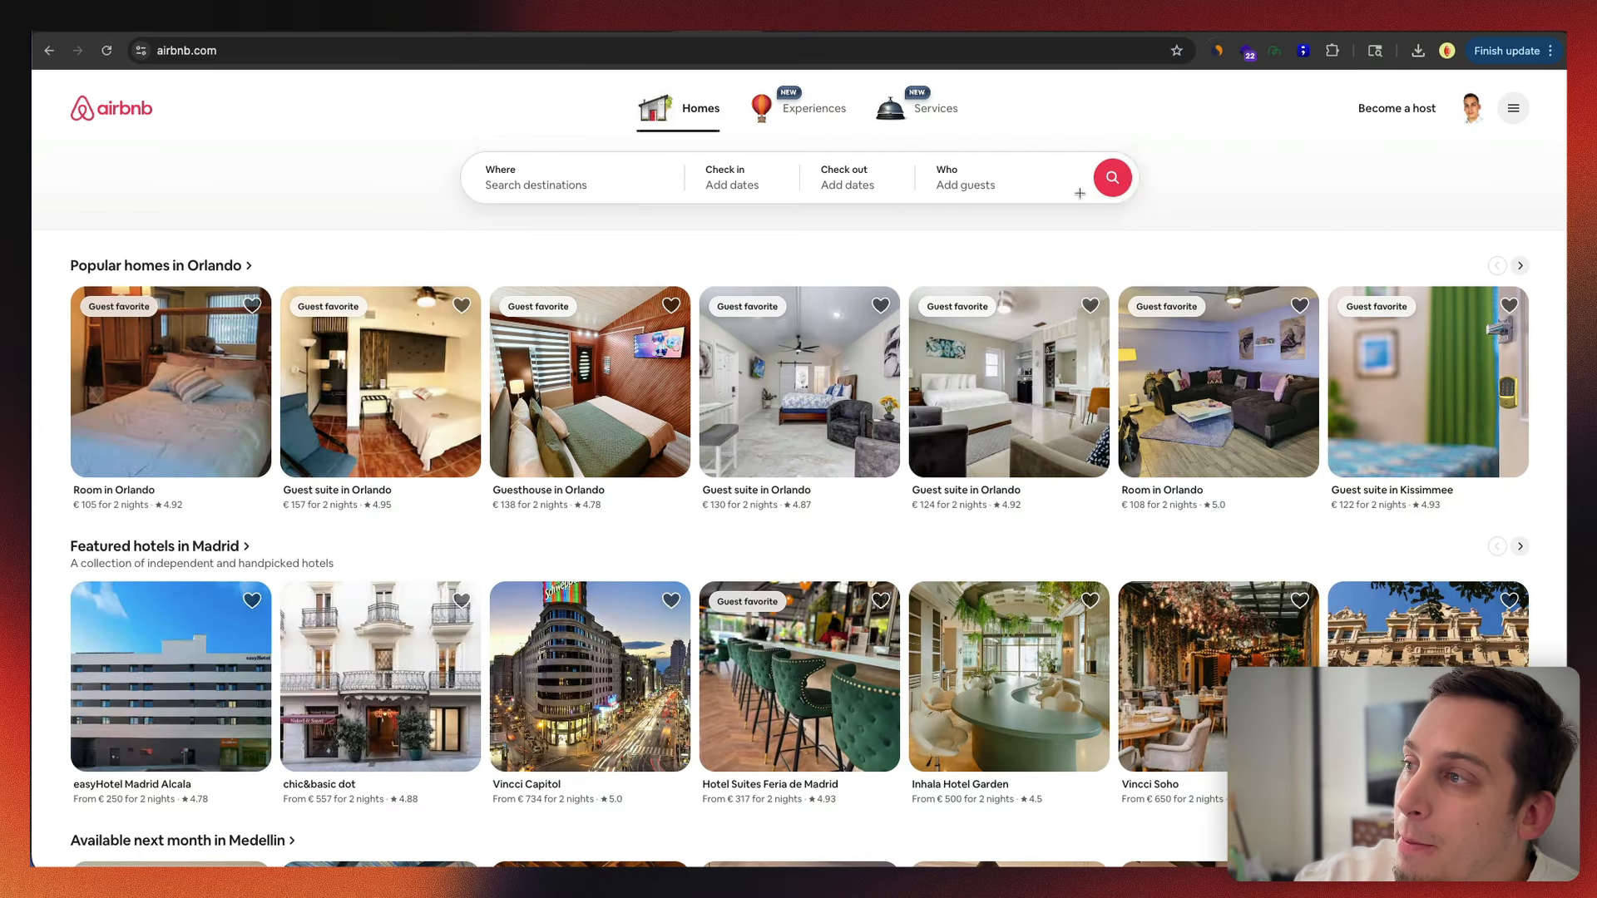
left_click(825, 138)
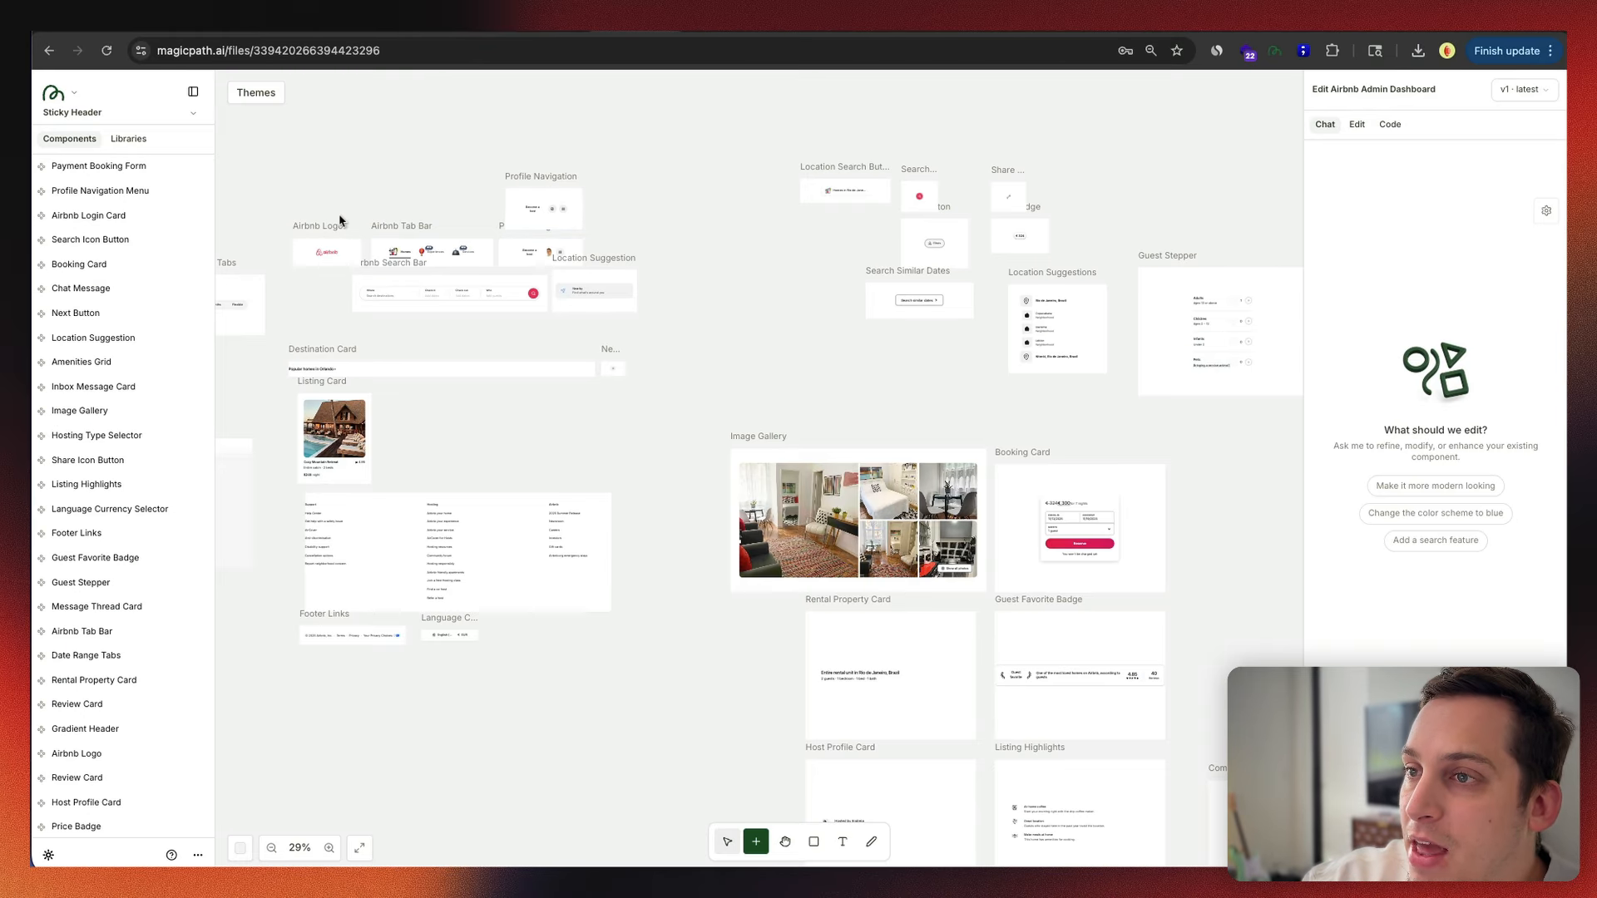
Step: Bring up the Booking Card component in MagicPath and view its code
left_click(79, 263)
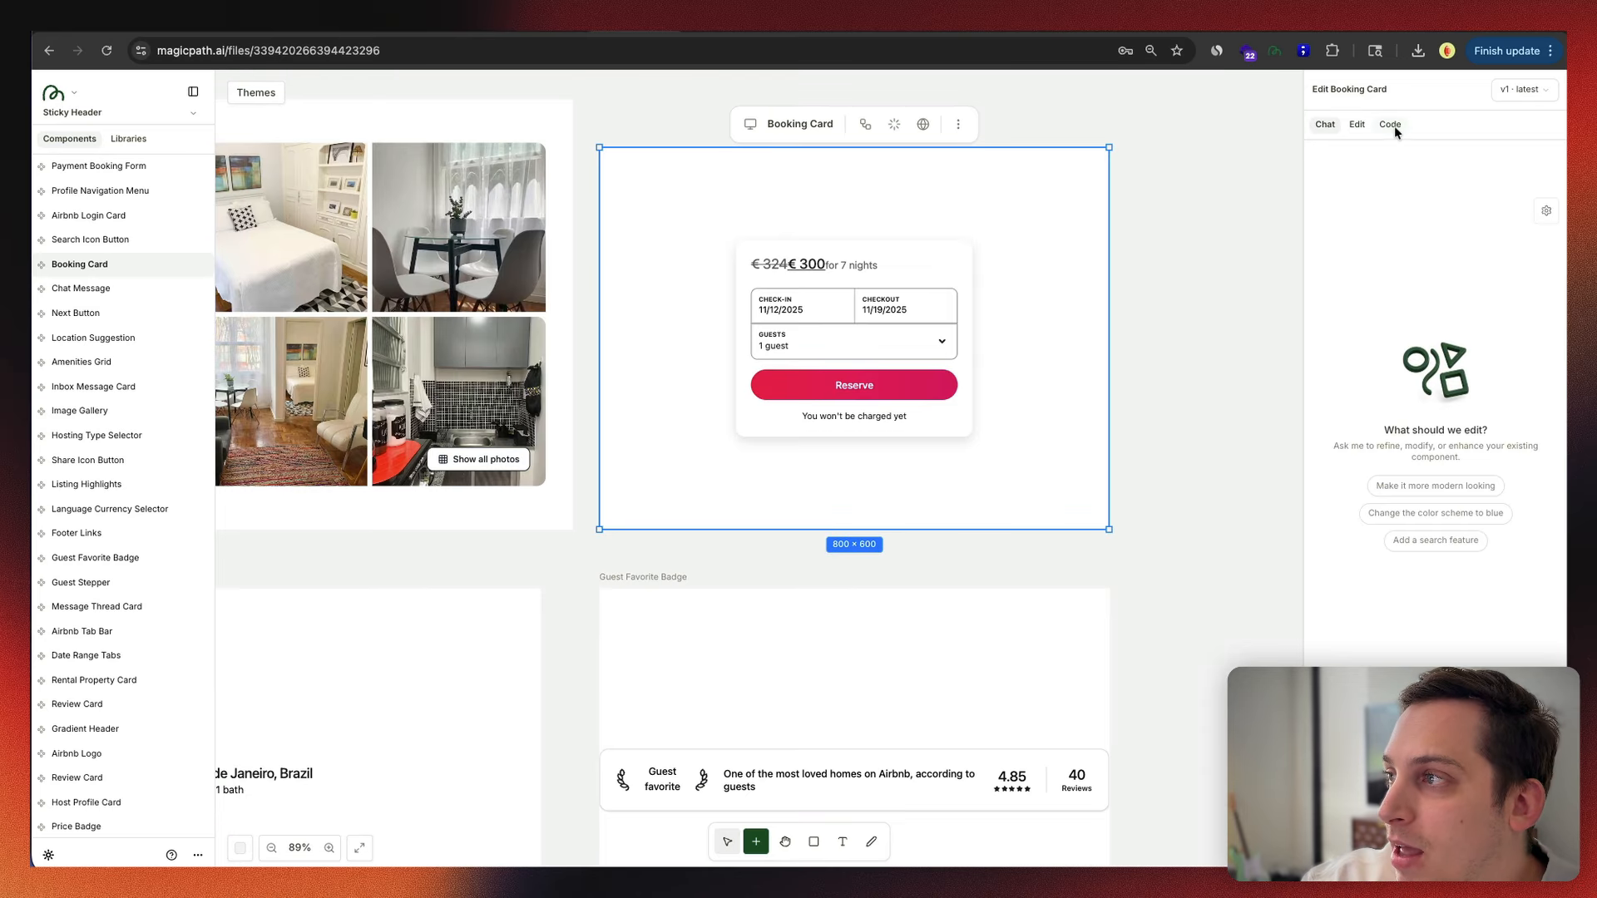
left_click(1394, 126)
left_click(1417, 124)
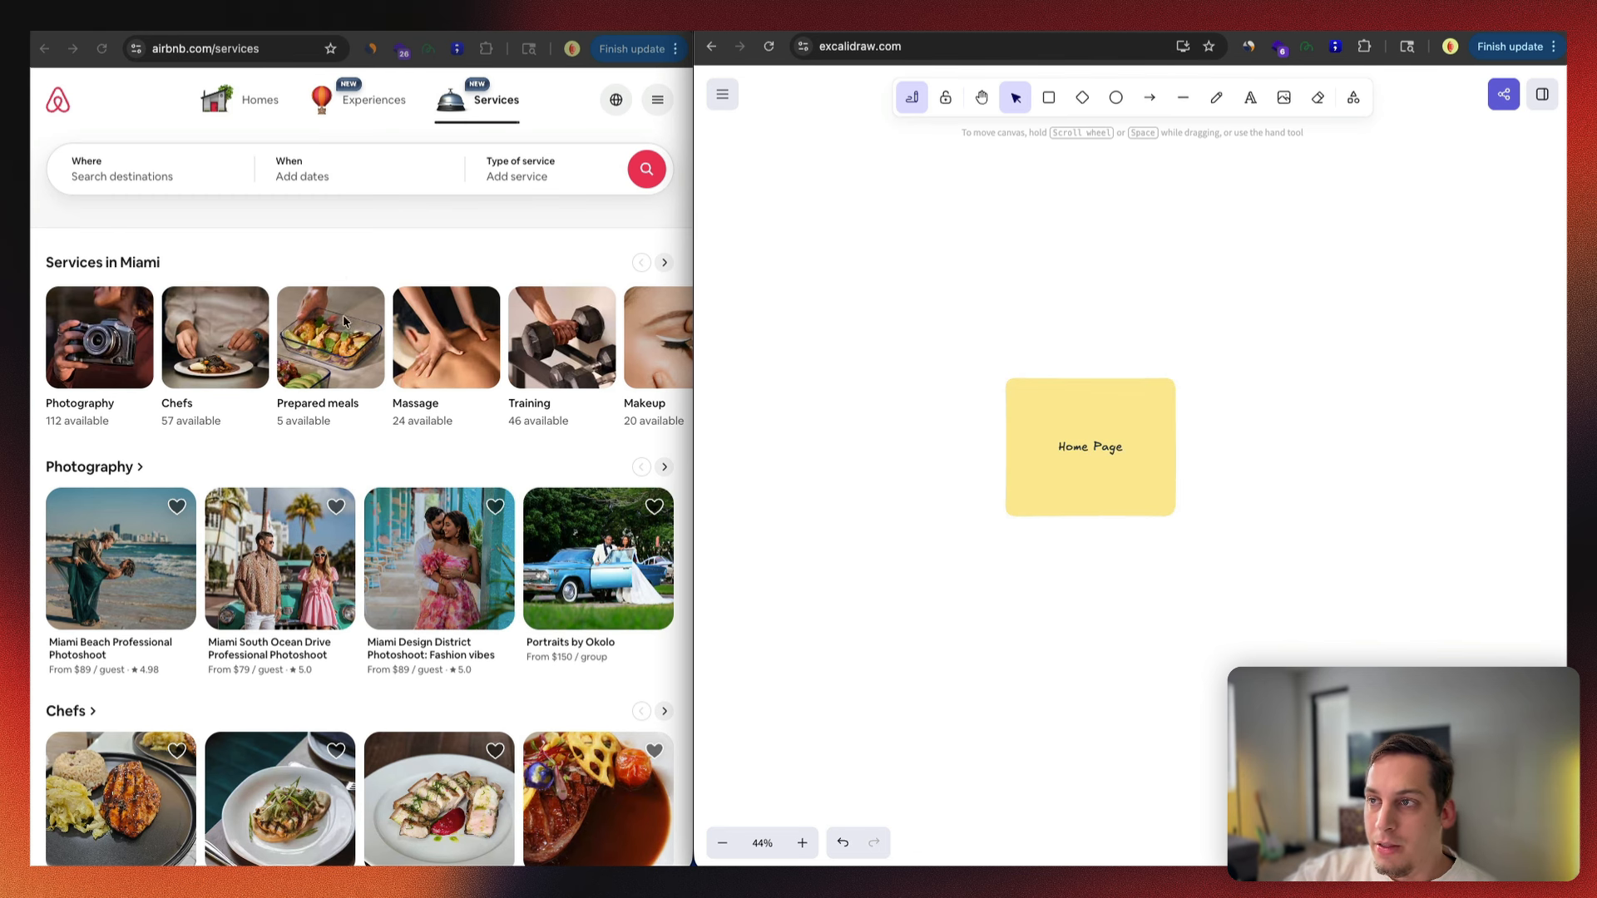
Step: Browse Airbnb's Homes, Experiences and Services pages, ending on Homes
left_click(250, 100)
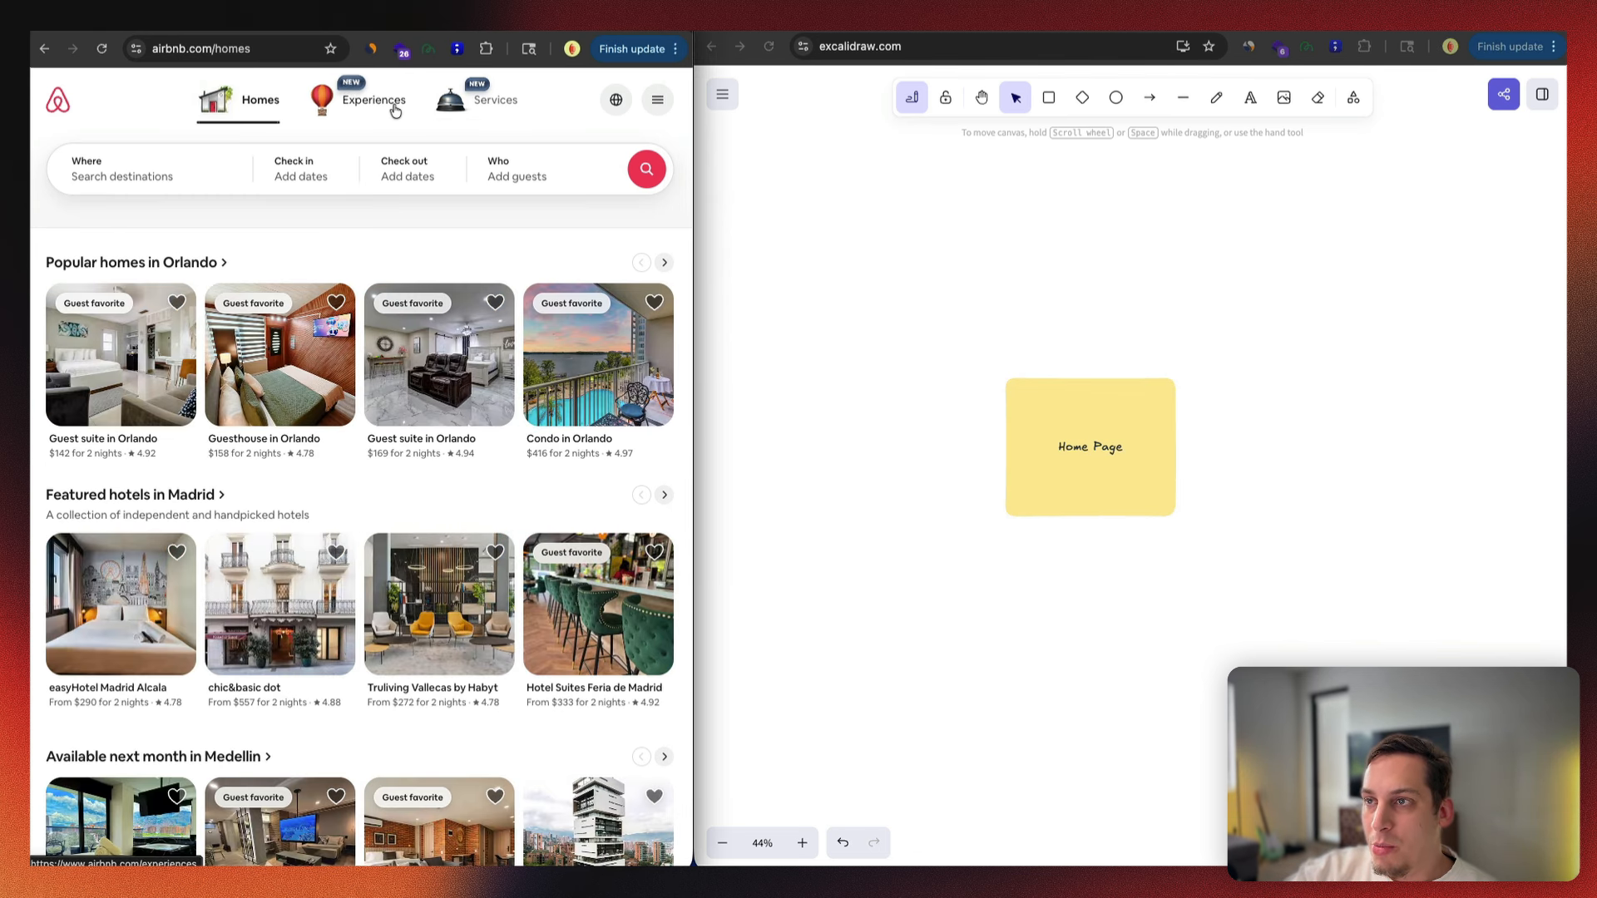
left_click(366, 100)
left_click(478, 102)
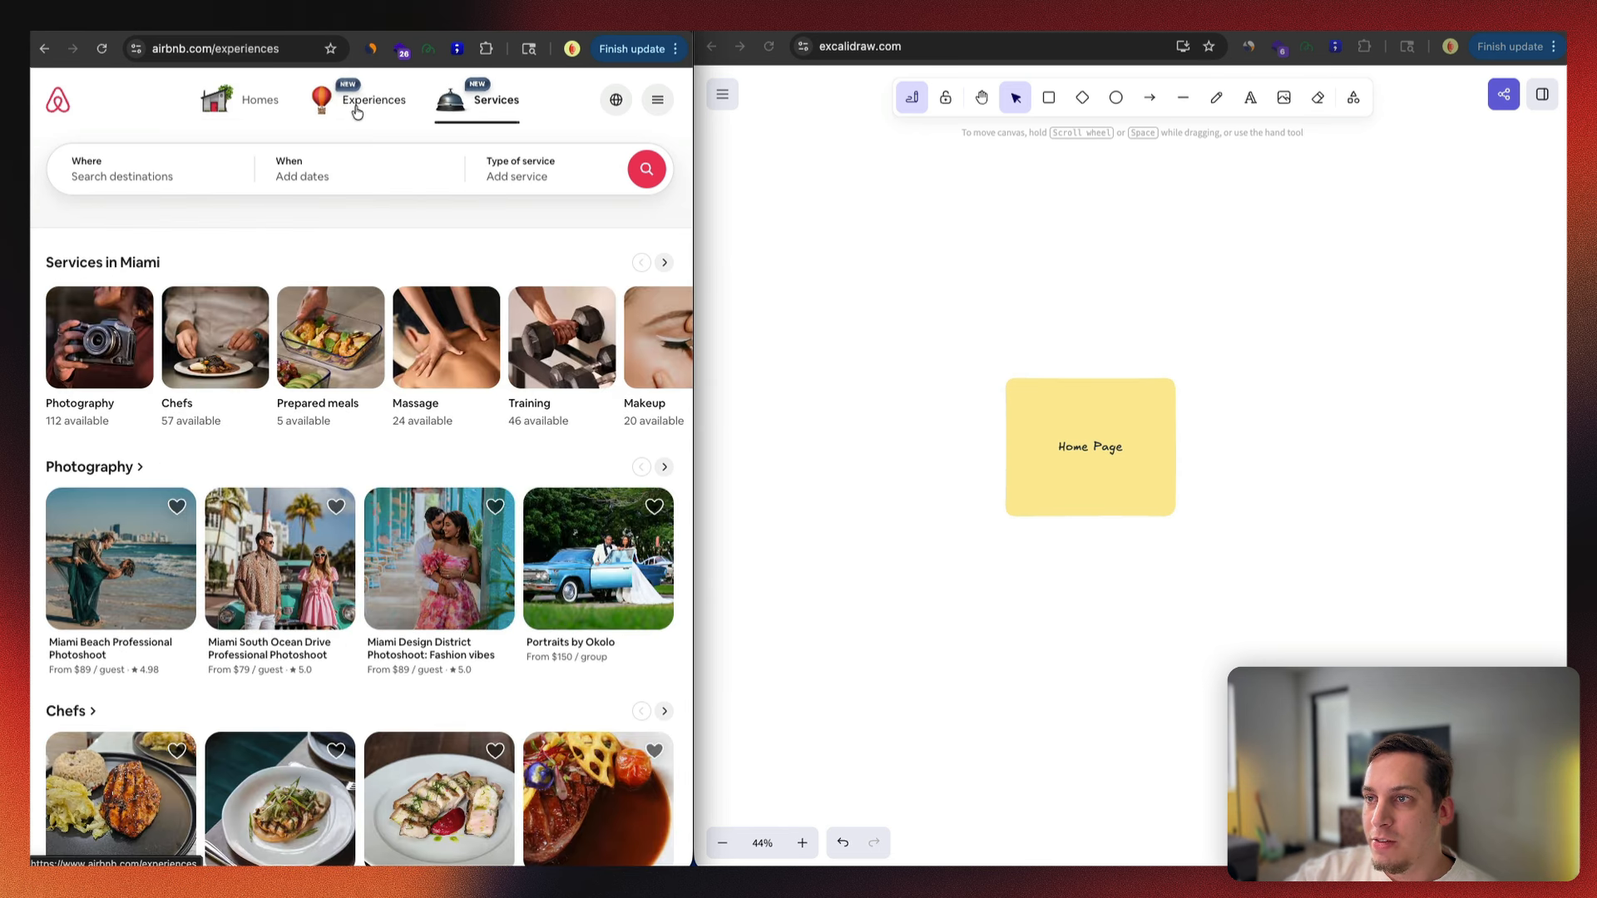
left_click(273, 111)
Step: In Excalidraw, duplicate the Home Page box below the original and shrink the copy
left_click(1045, 484)
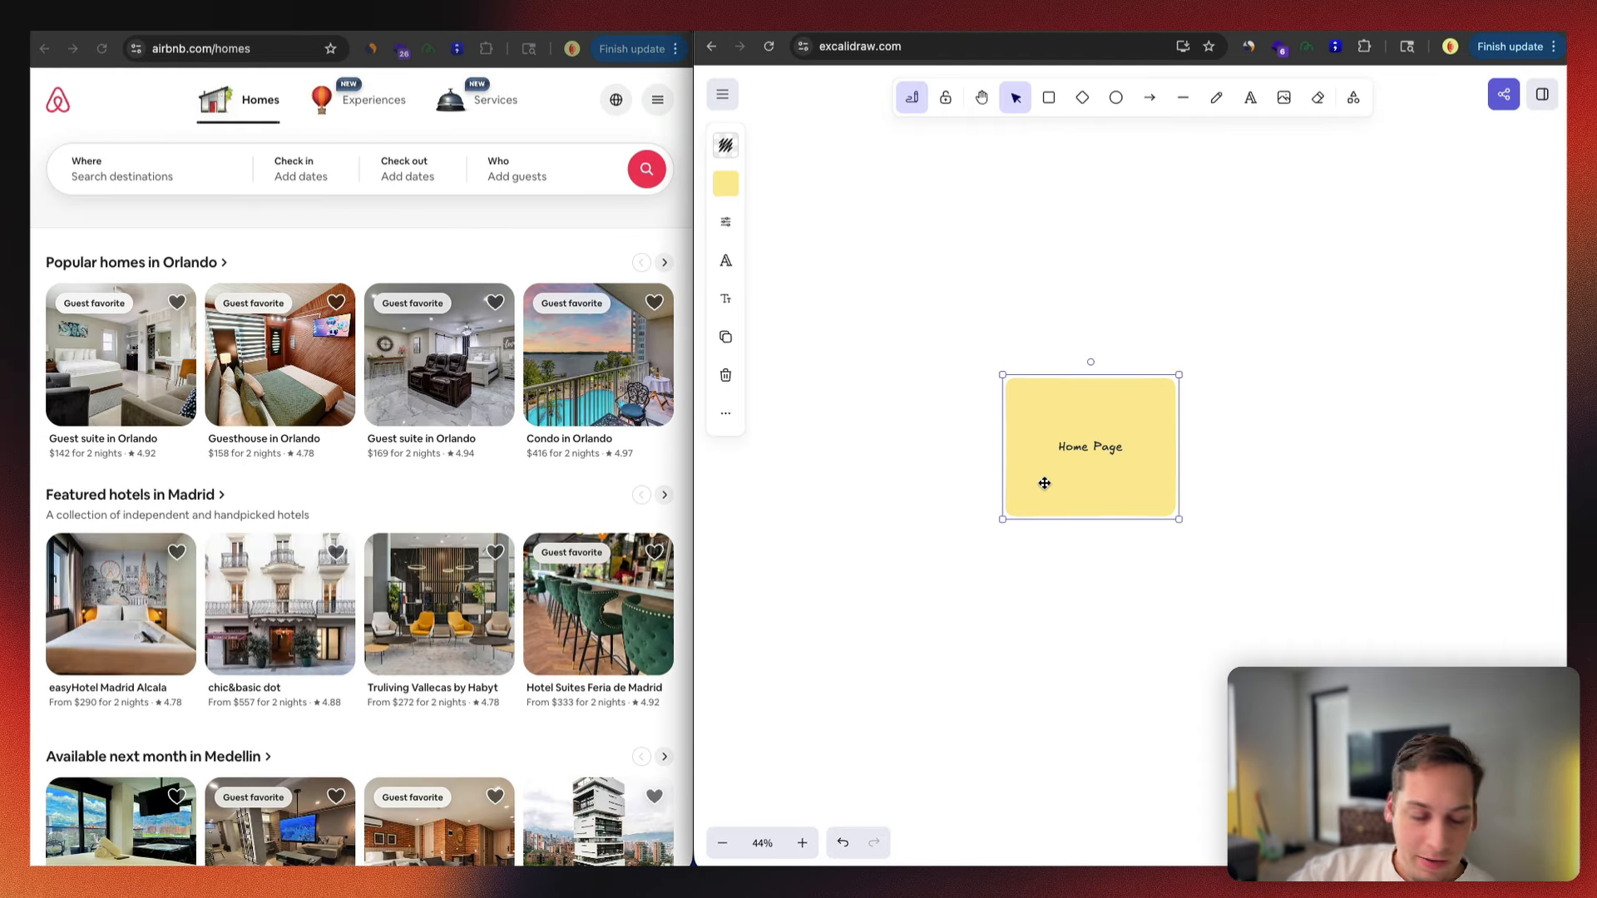
left_click_drag(1045, 484, 898, 627)
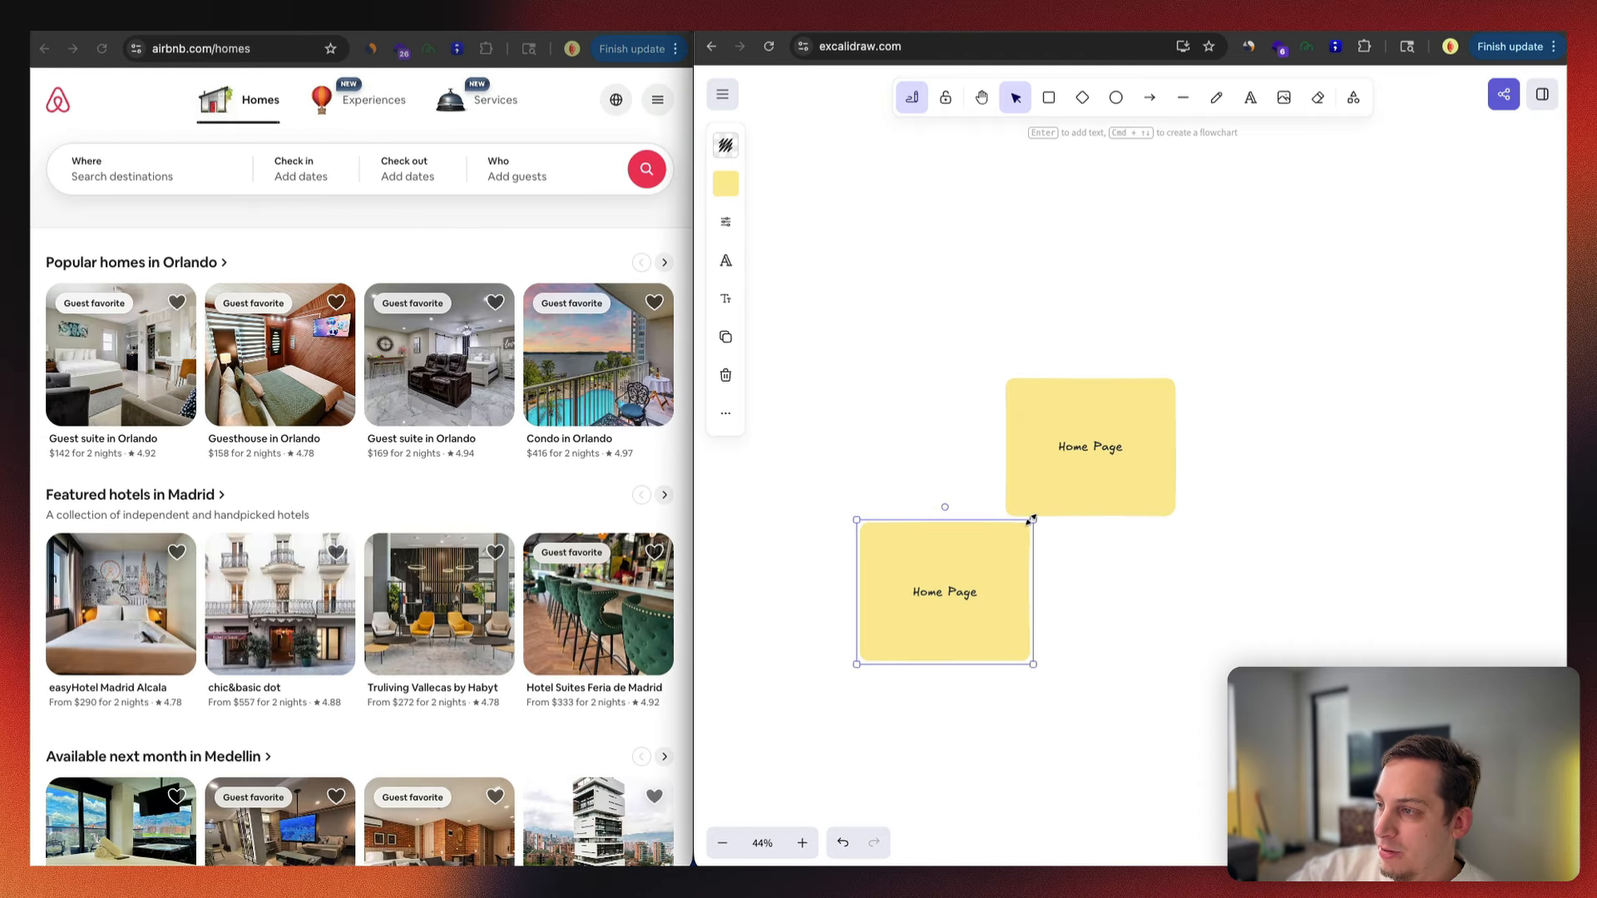
left_click_drag(1029, 518, 985, 574)
Step: Shorten the label of the smaller box to "Home"
double_click(928, 619)
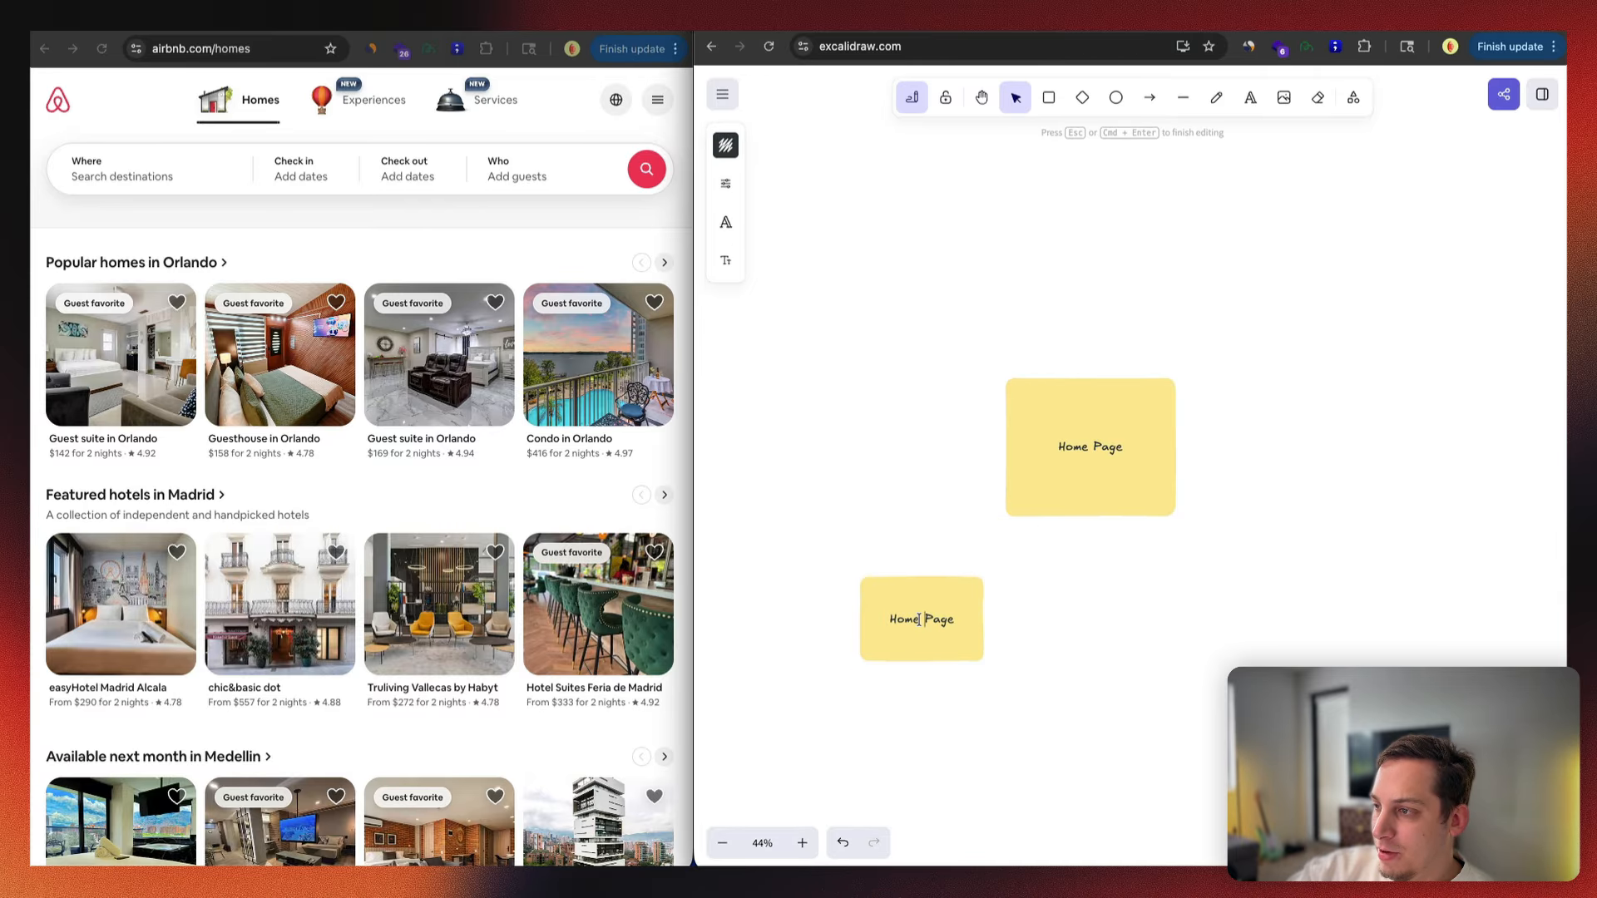
left_click_drag(921, 619, 1013, 625)
key("BackSpace")
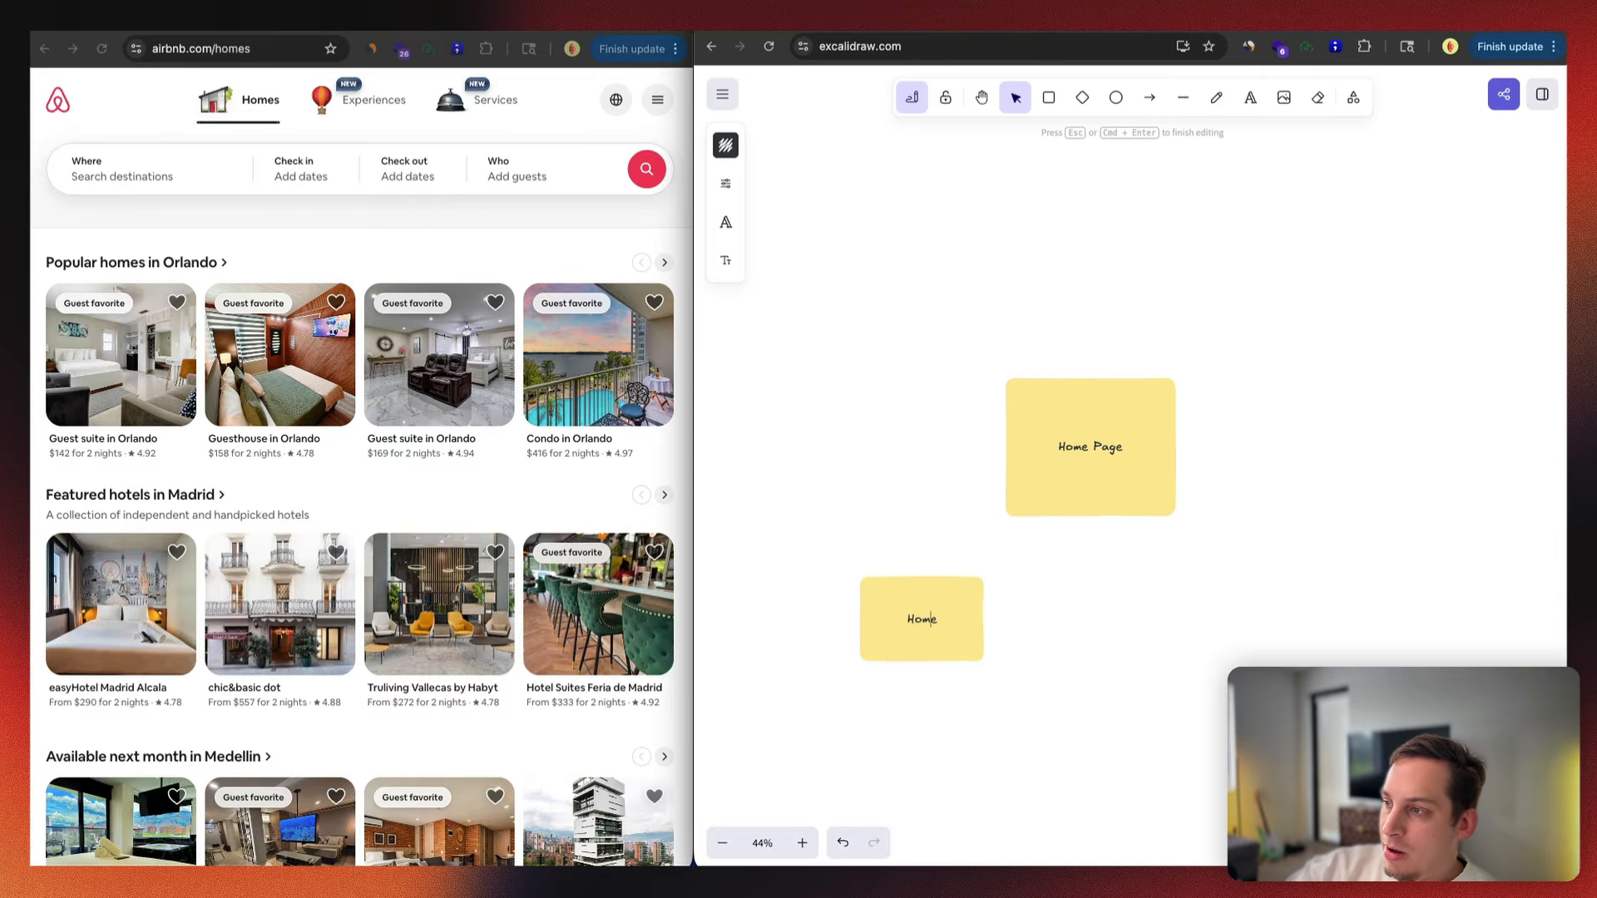
left_click(1013, 653)
Step: Change the background of the small Home box to blue in shade 2
left_click(966, 631)
left_click(719, 193)
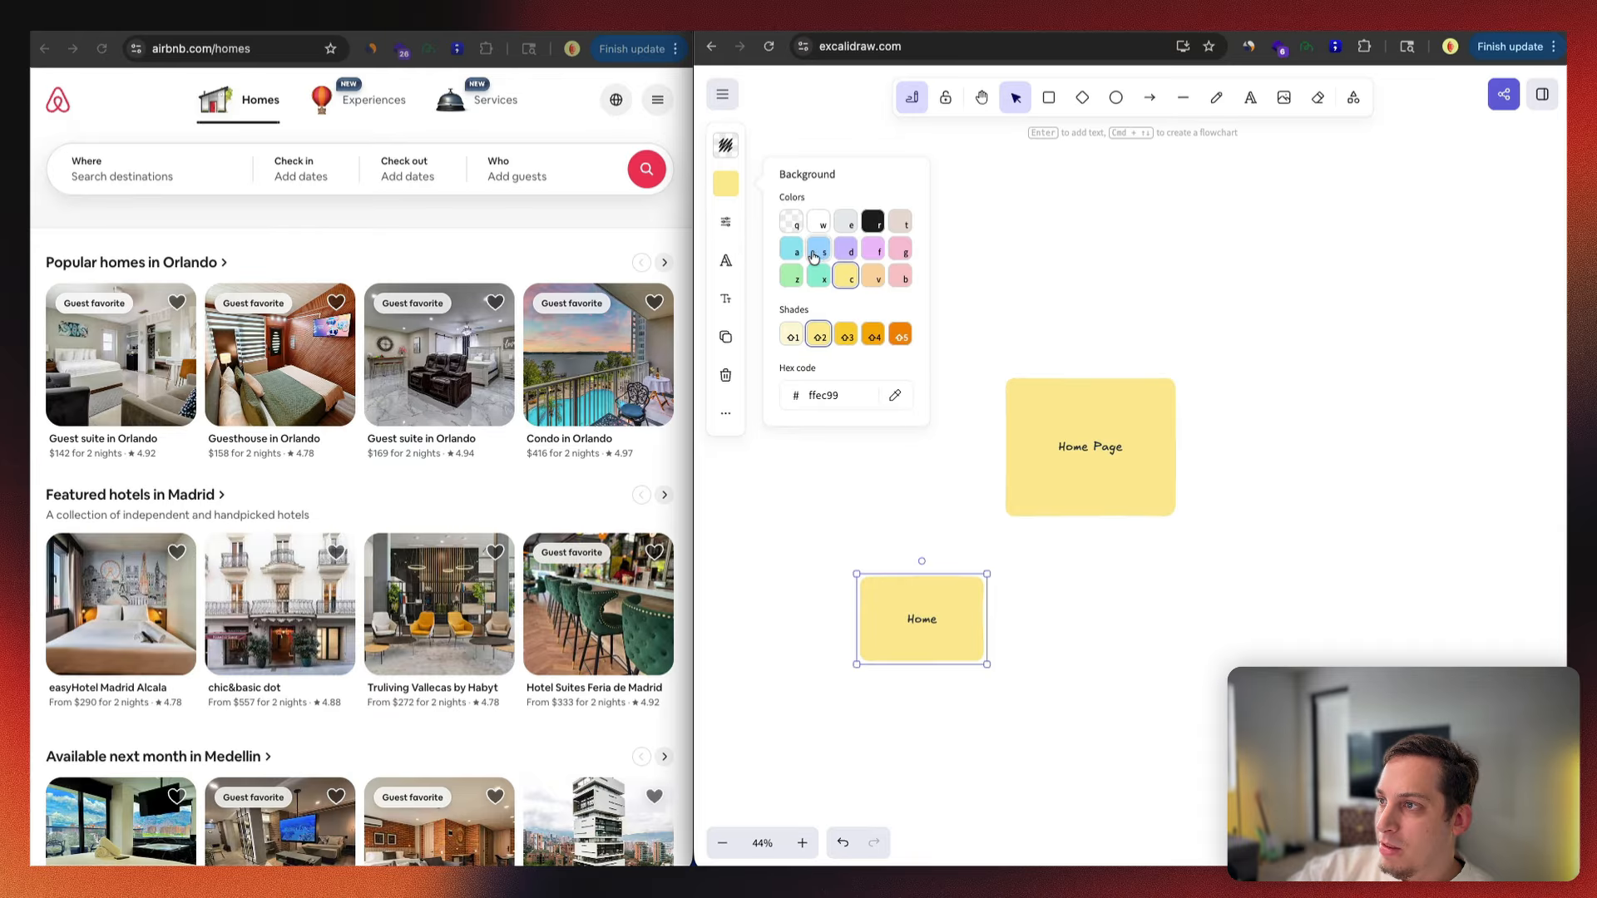
left_click(801, 252)
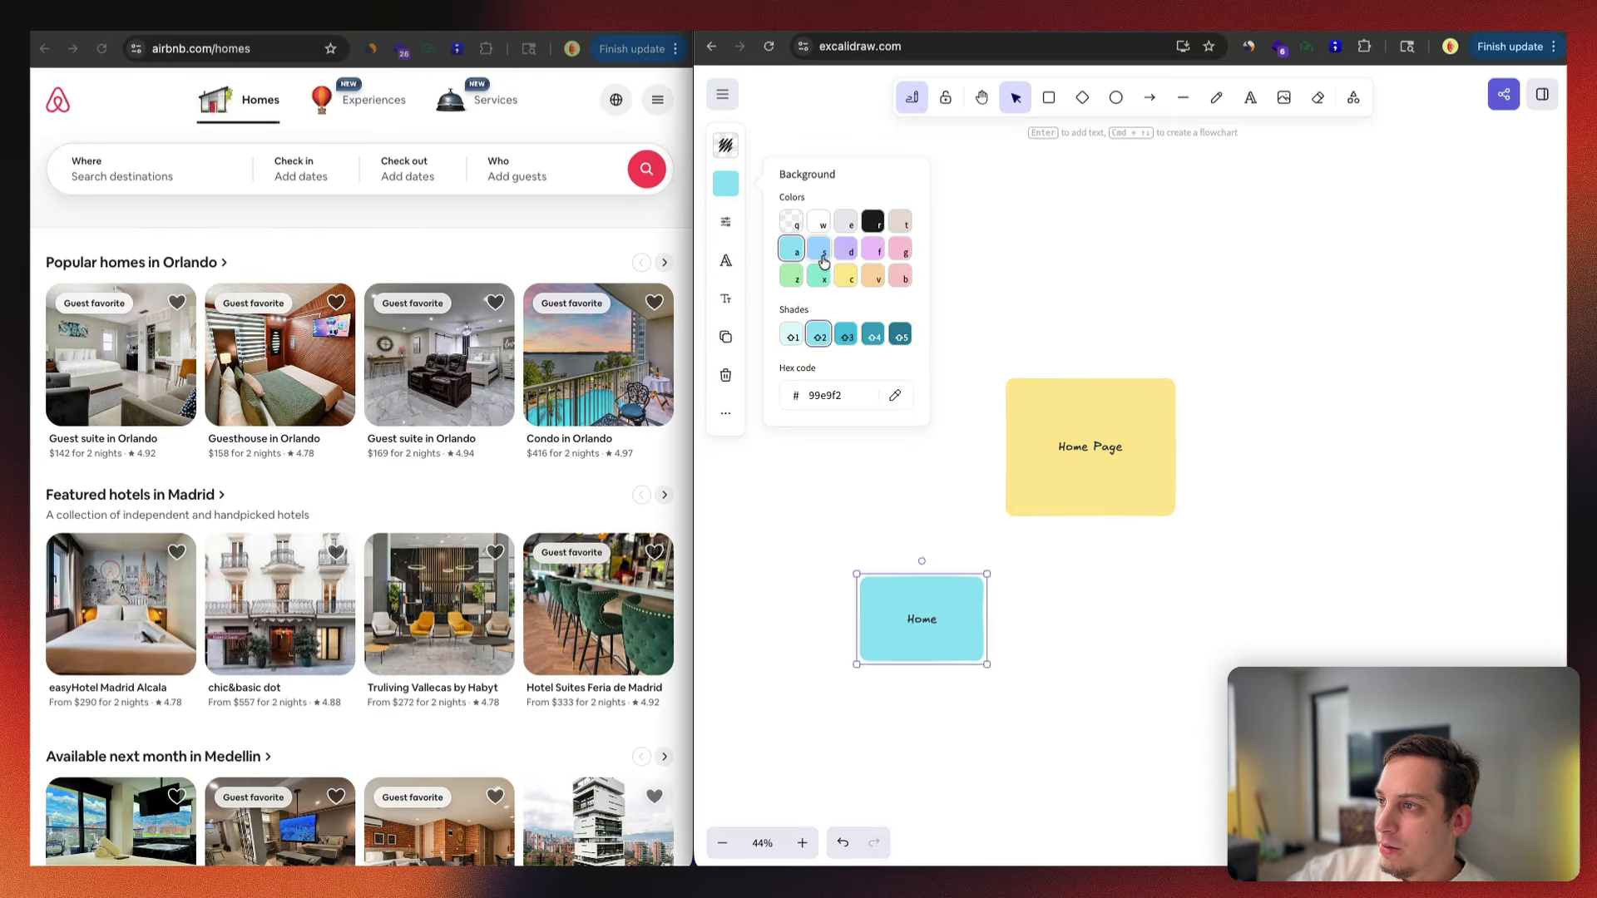
left_click(811, 341)
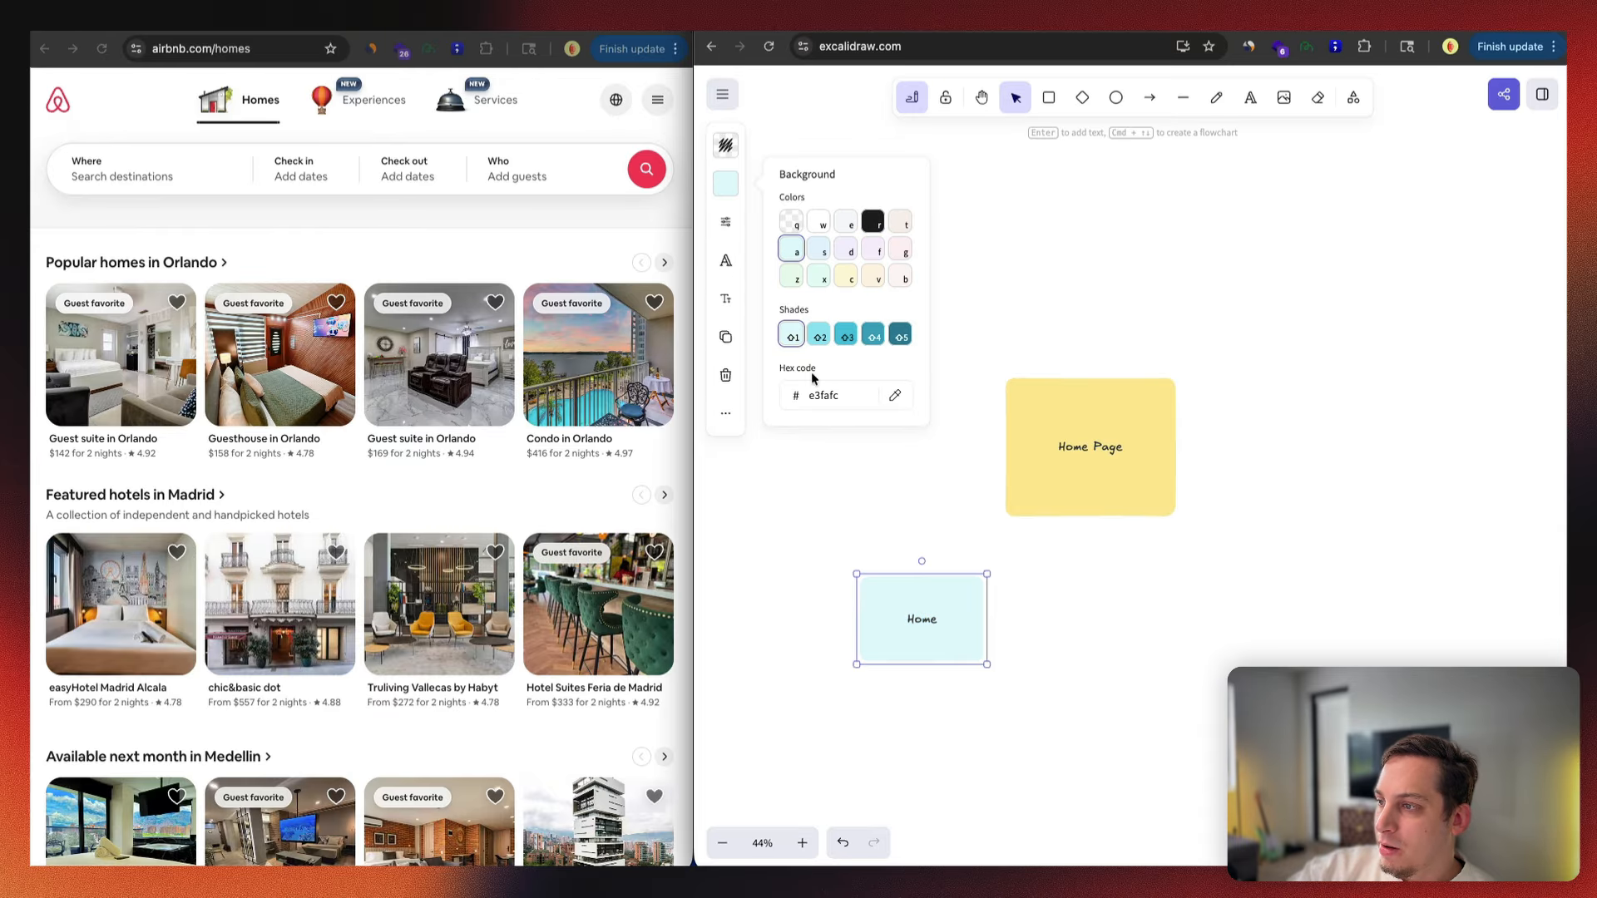
left_click(873, 335)
left_click(819, 249)
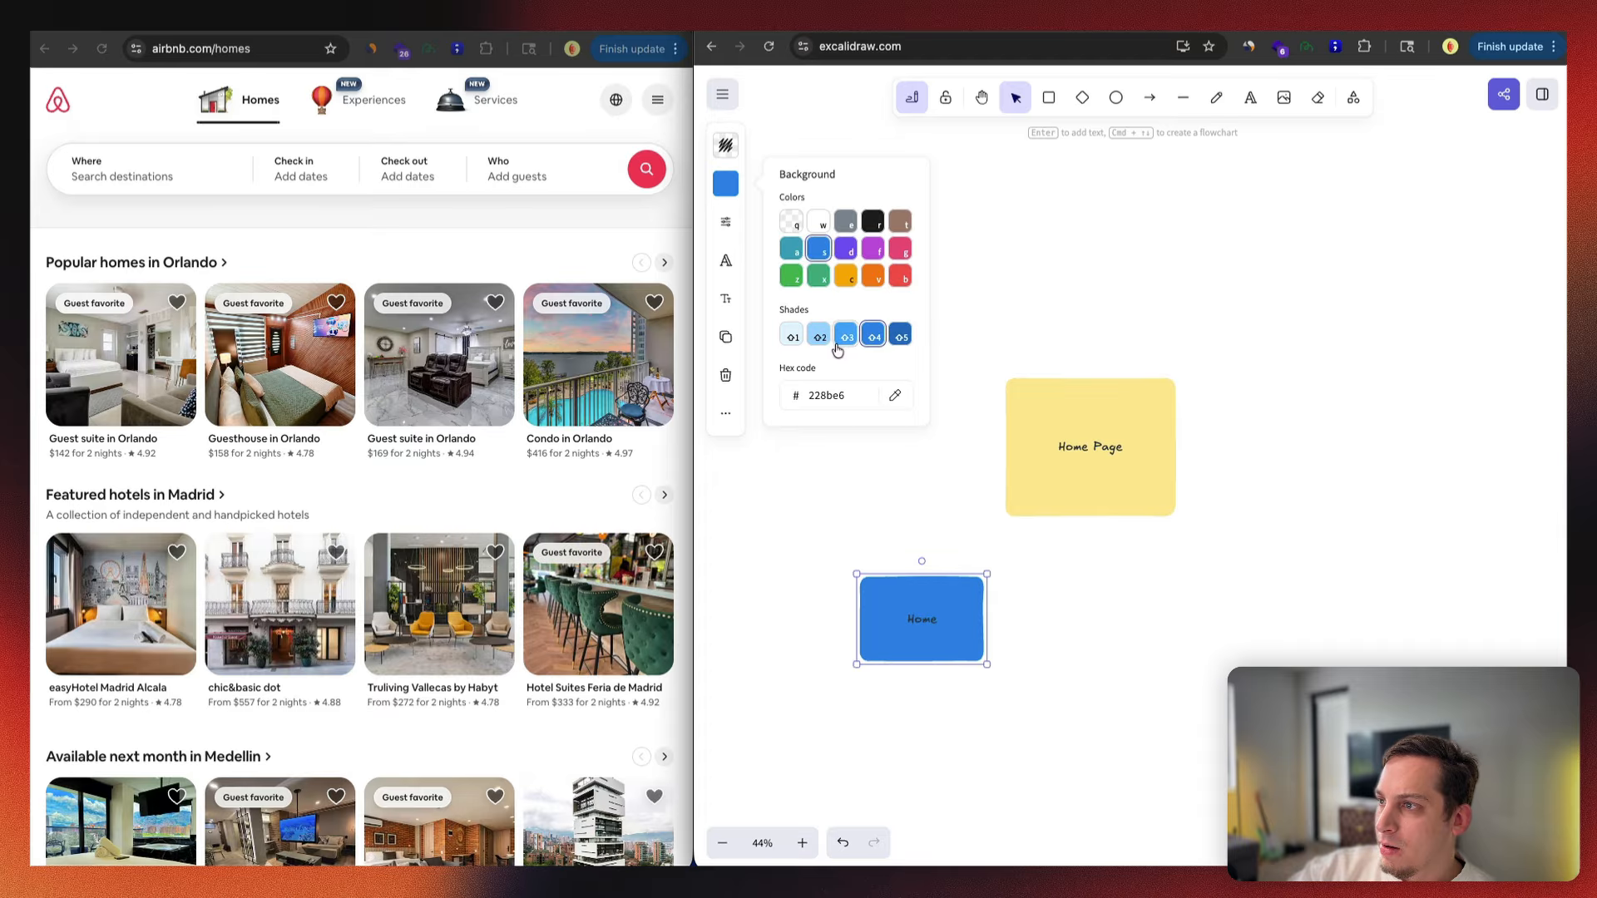
left_click(820, 336)
Step: Shrink the Home box beneath the Home Page box and add a copy beside it labelled "Exp."
left_click_drag(987, 574, 1120, 537)
double_click(1119, 538)
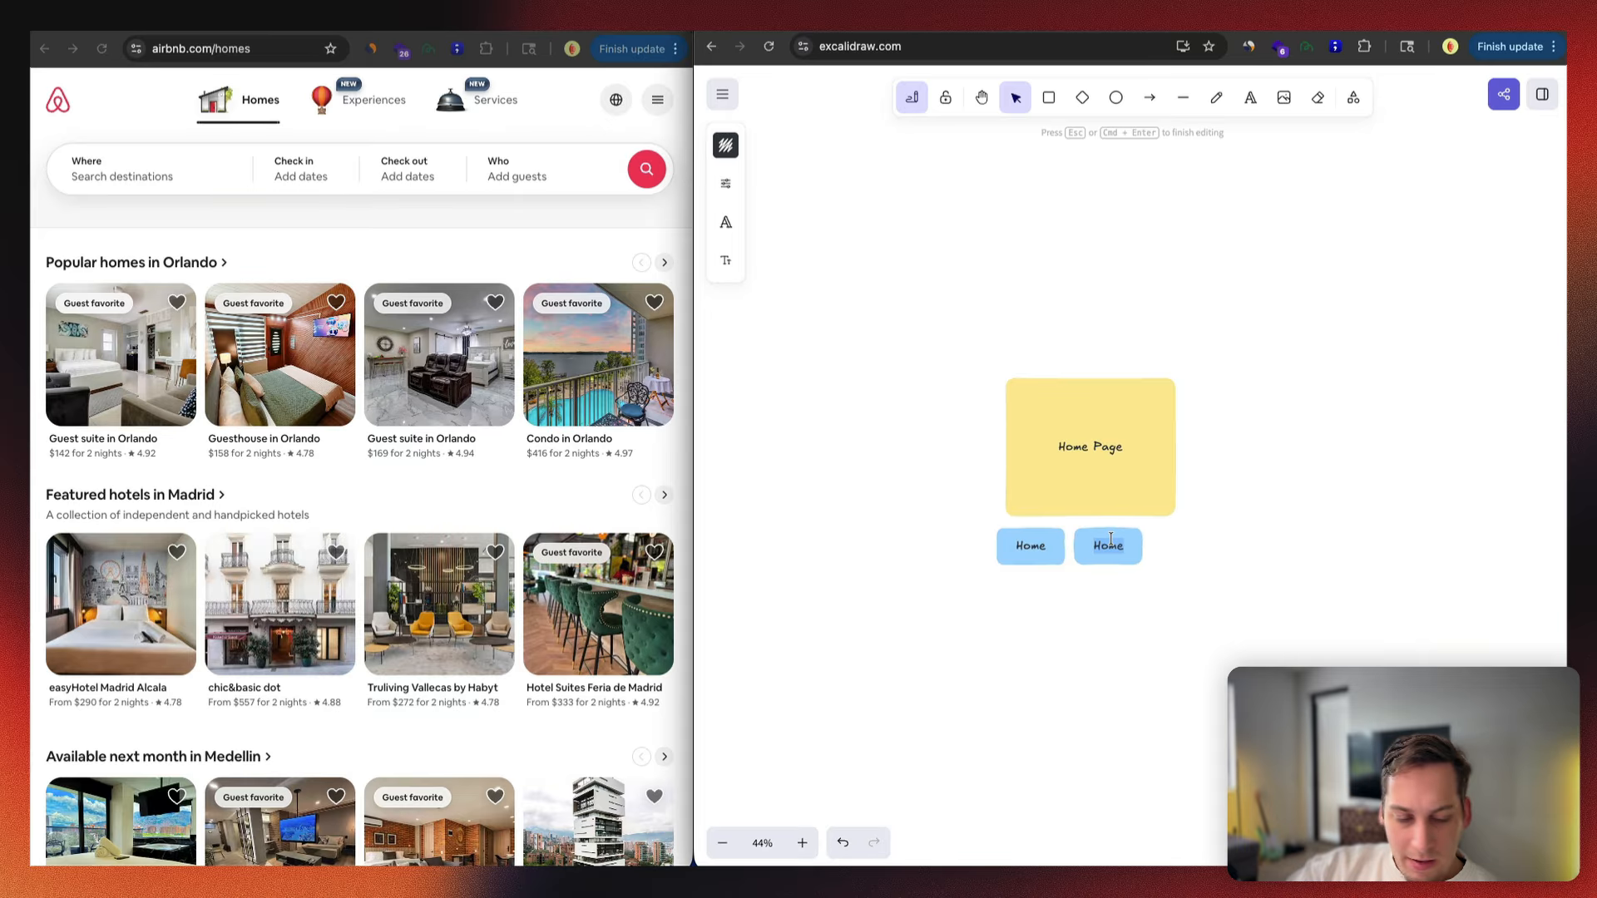
type("Exp.")
key("Escape")
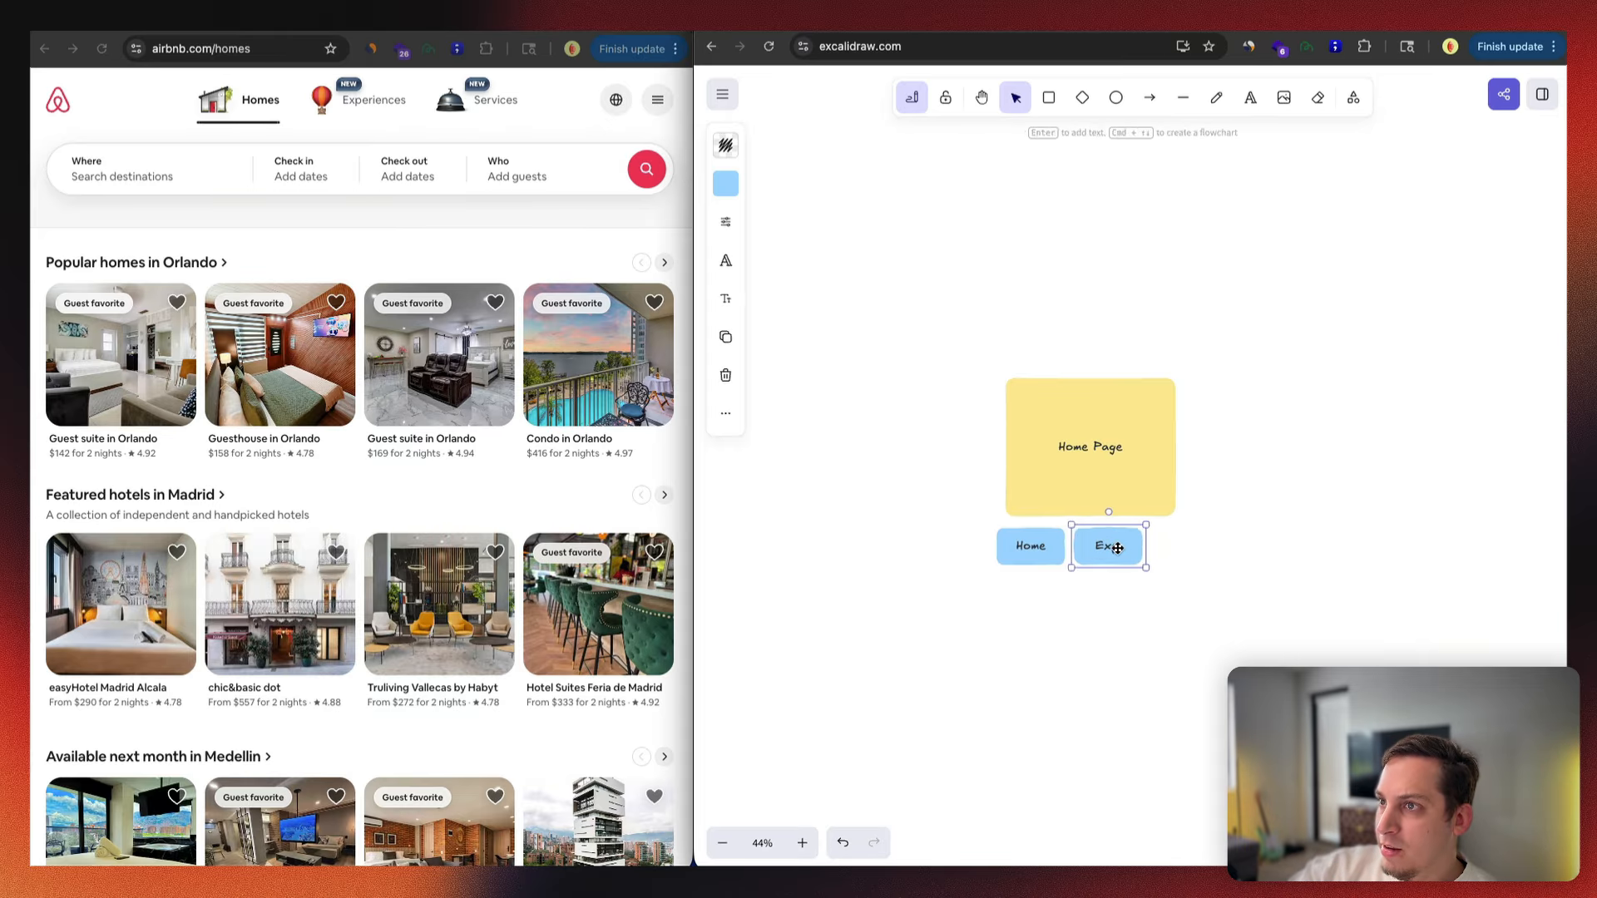
Step: Duplicate the Exp. box alongside it and label the copy "Services"
left_click_drag(1112, 546, 1197, 548)
double_click(1196, 548)
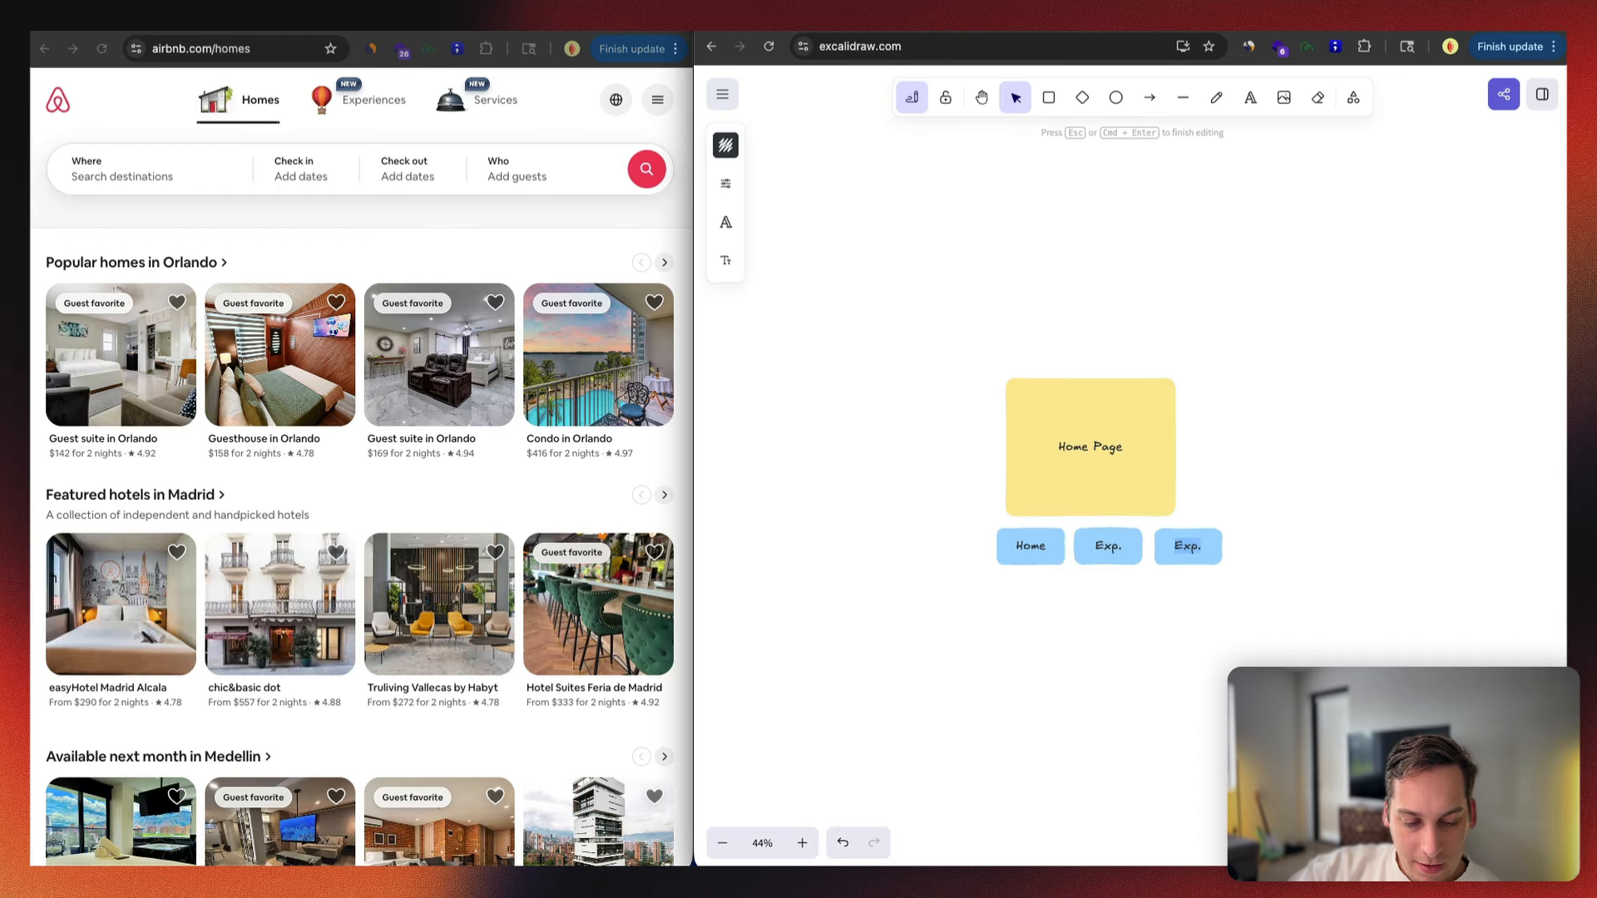
type("Services")
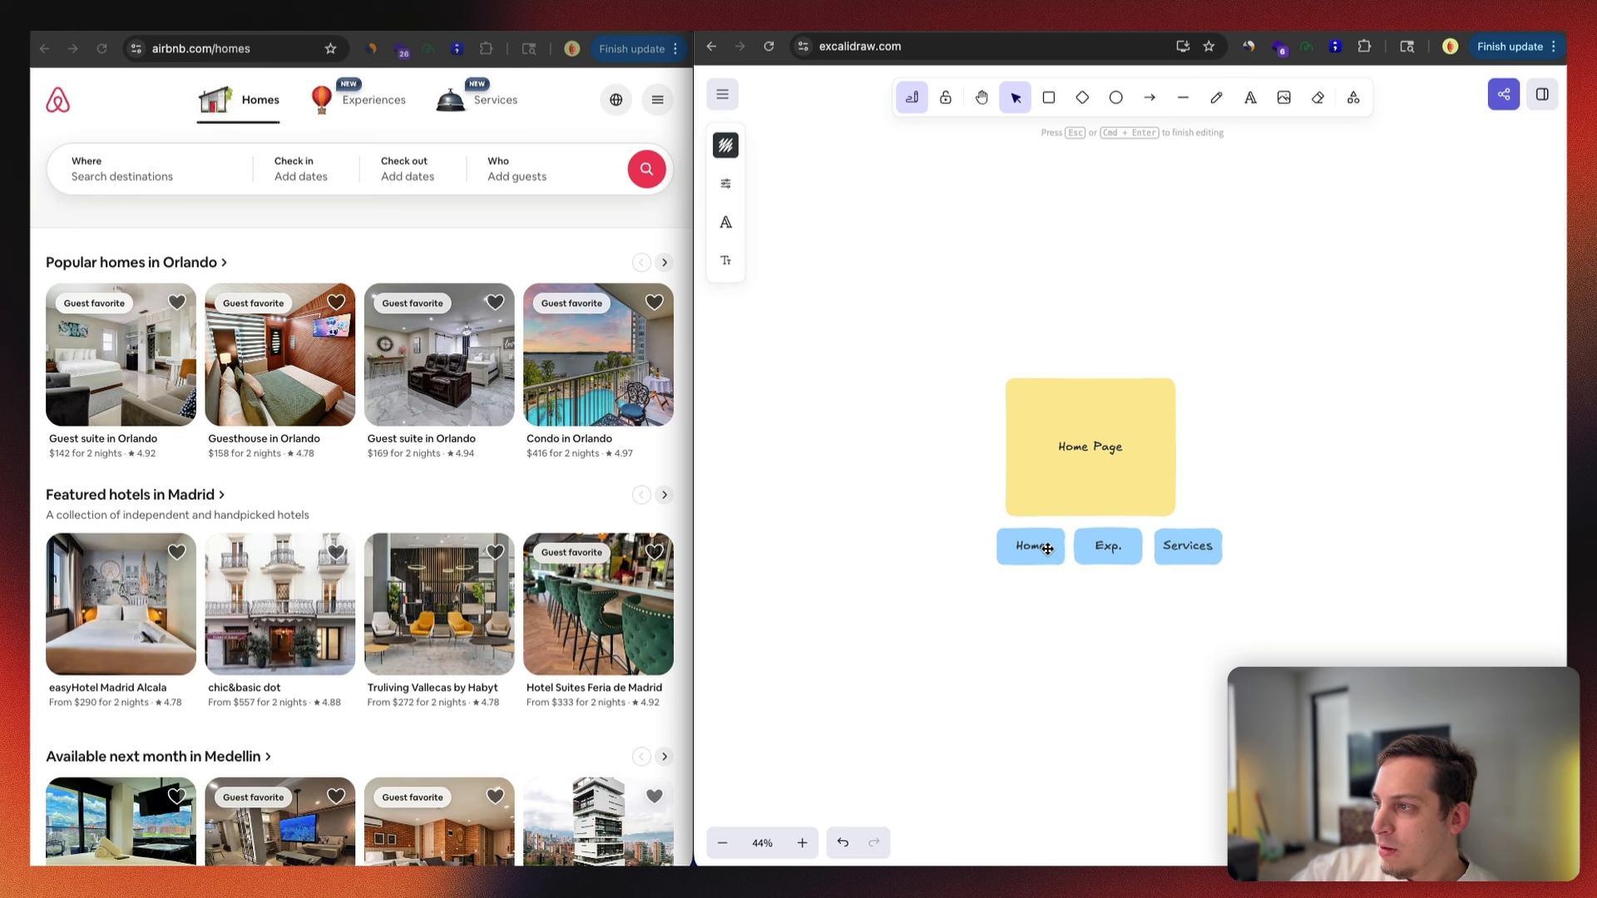
Step: Rename the Home box as "Homes" and shift the row of three blue boxes slightly left beneath the Home Page box
left_click(1048, 549)
double_click(1044, 546)
left_click(1045, 698)
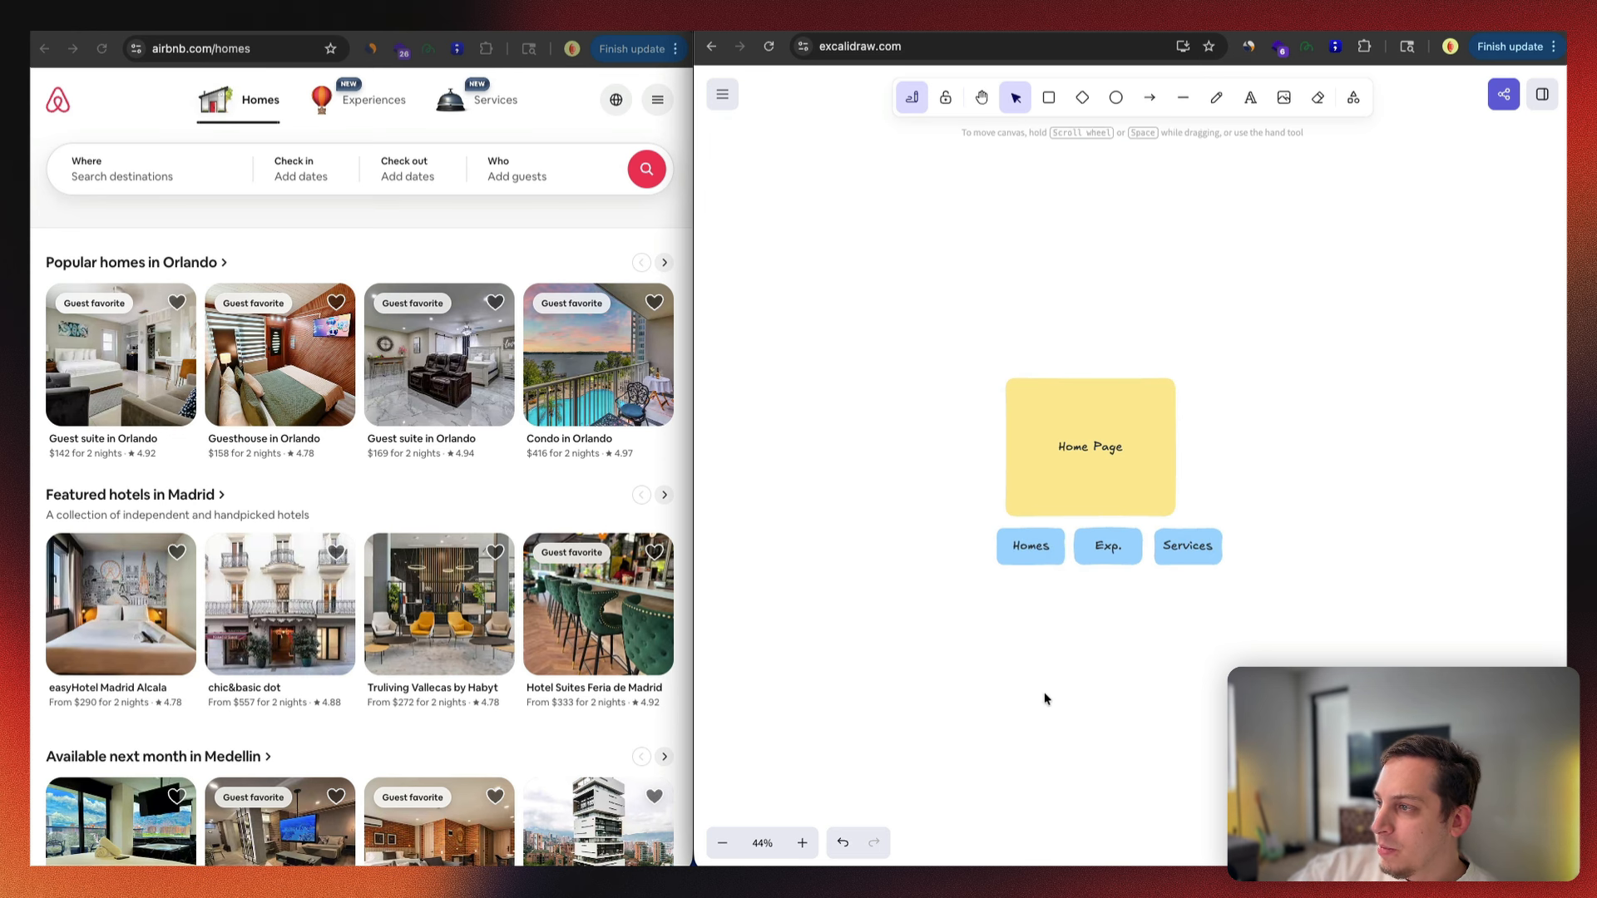
left_click_drag(954, 534, 1013, 546)
left_click(979, 612)
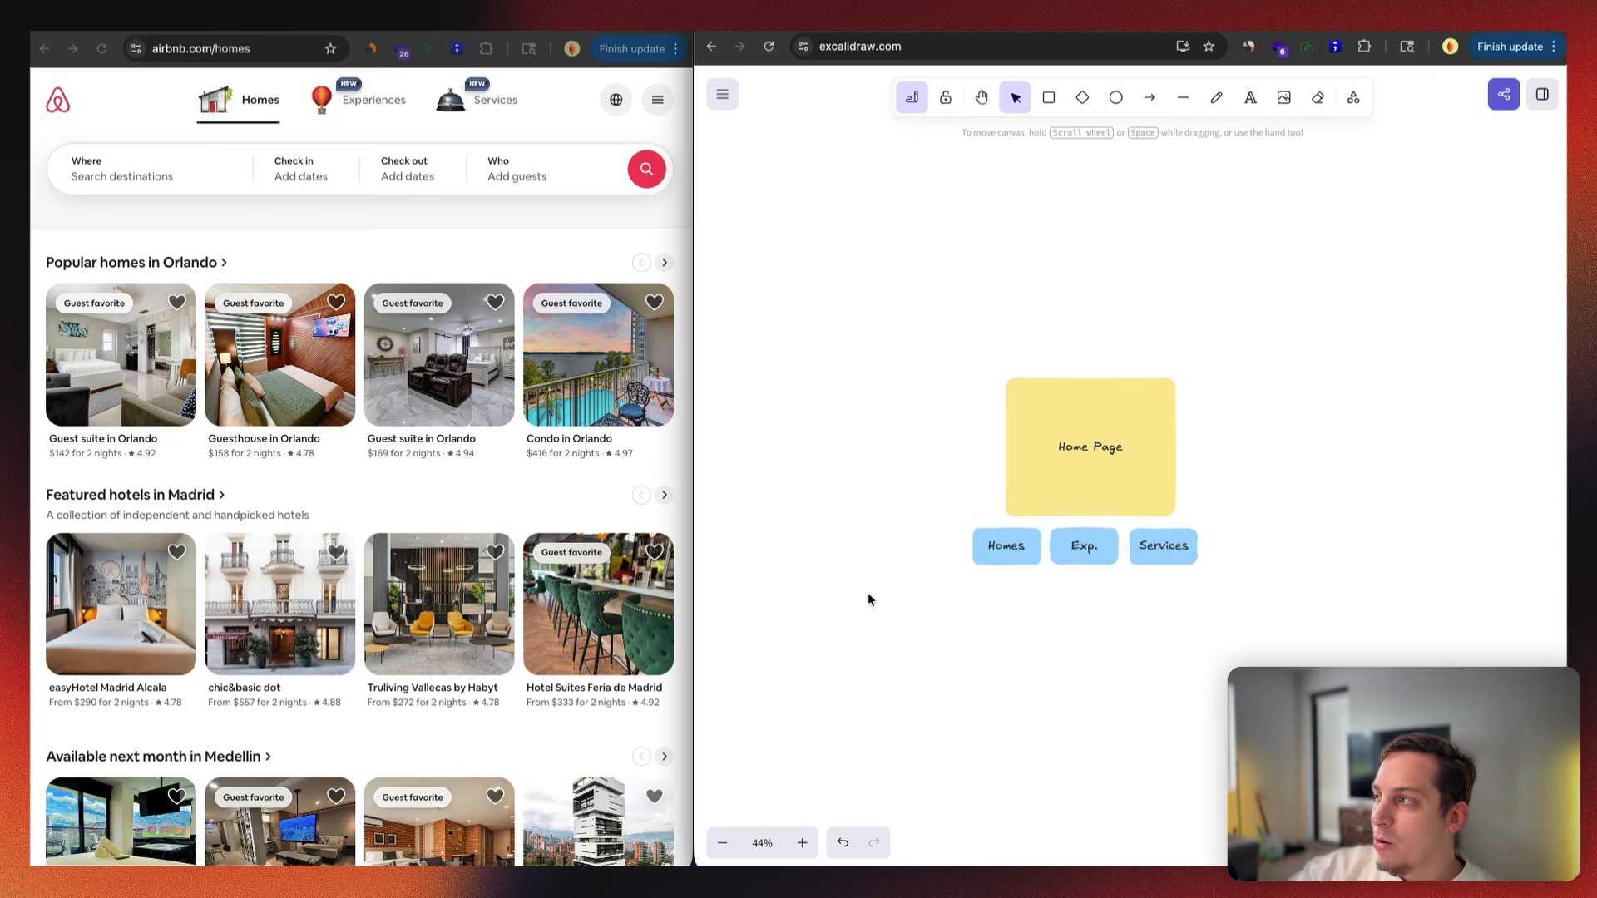
Step: Capture the first Orlando listing card from Airbnb's homes page and place the image beneath the Homes box
scroll(492, 517, "down", 15)
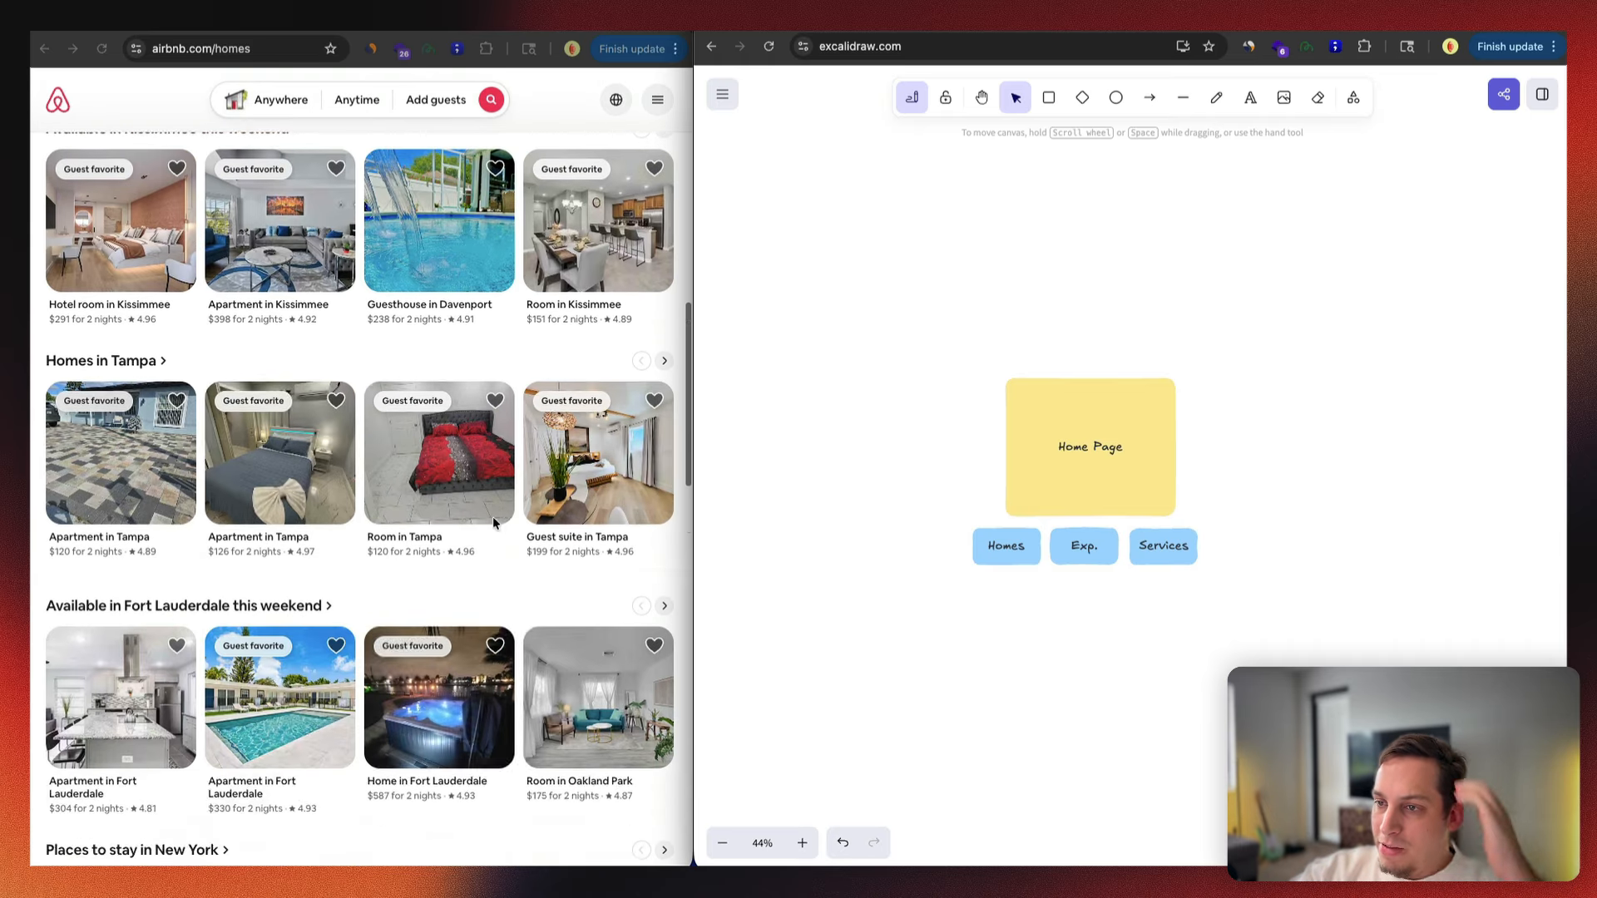
scroll(493, 522, "down", 3)
scroll(495, 521, "up", 15)
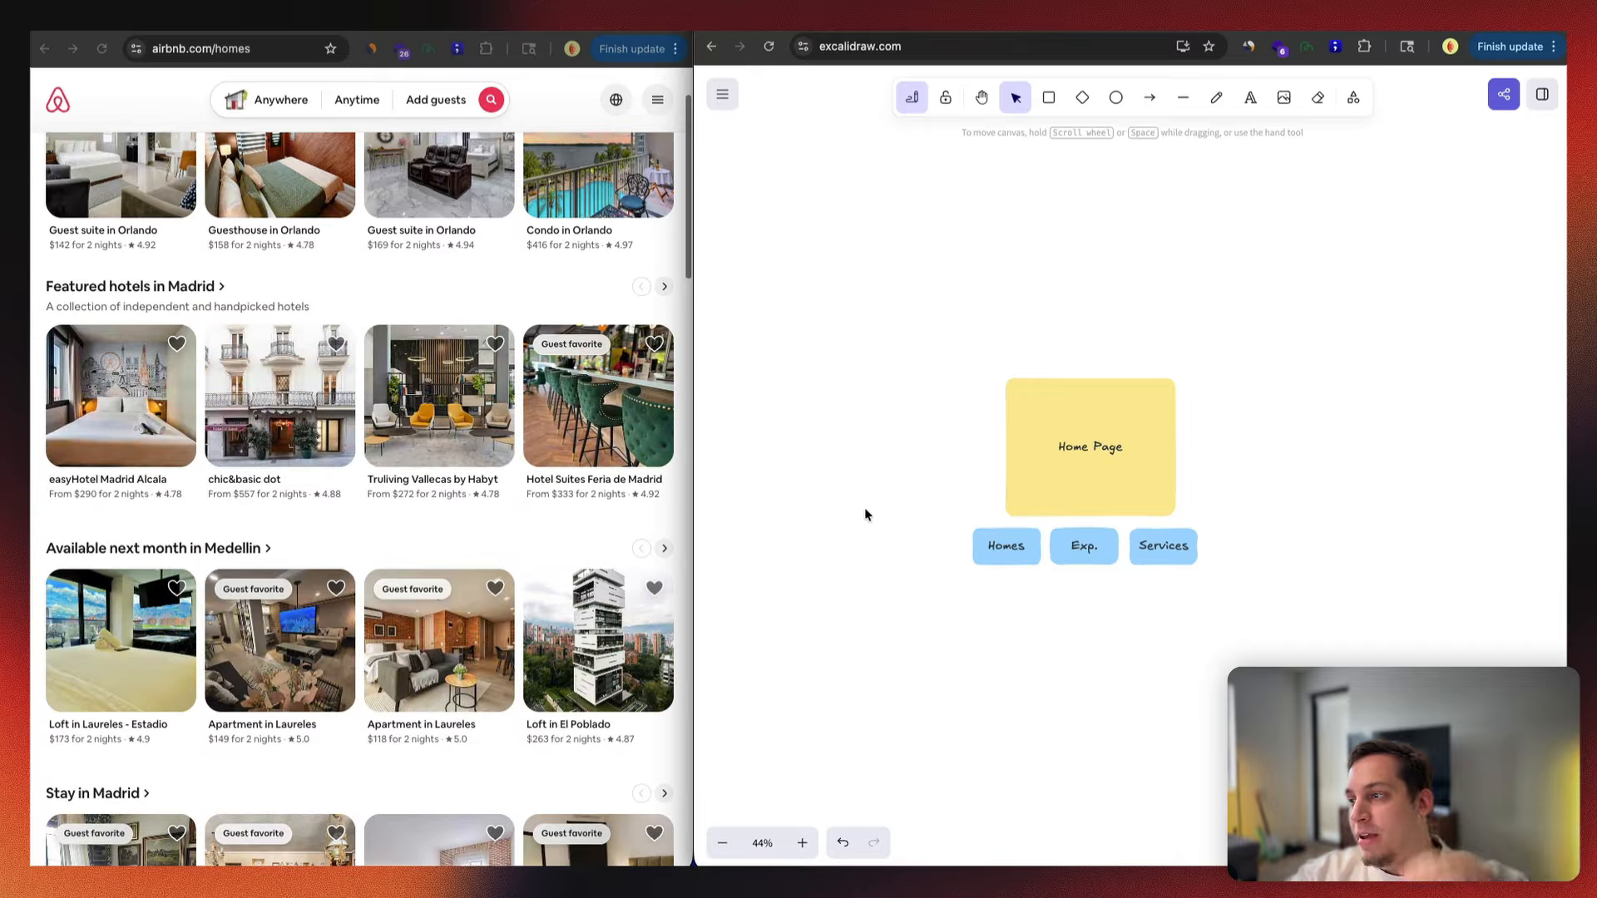
left_click(1056, 491)
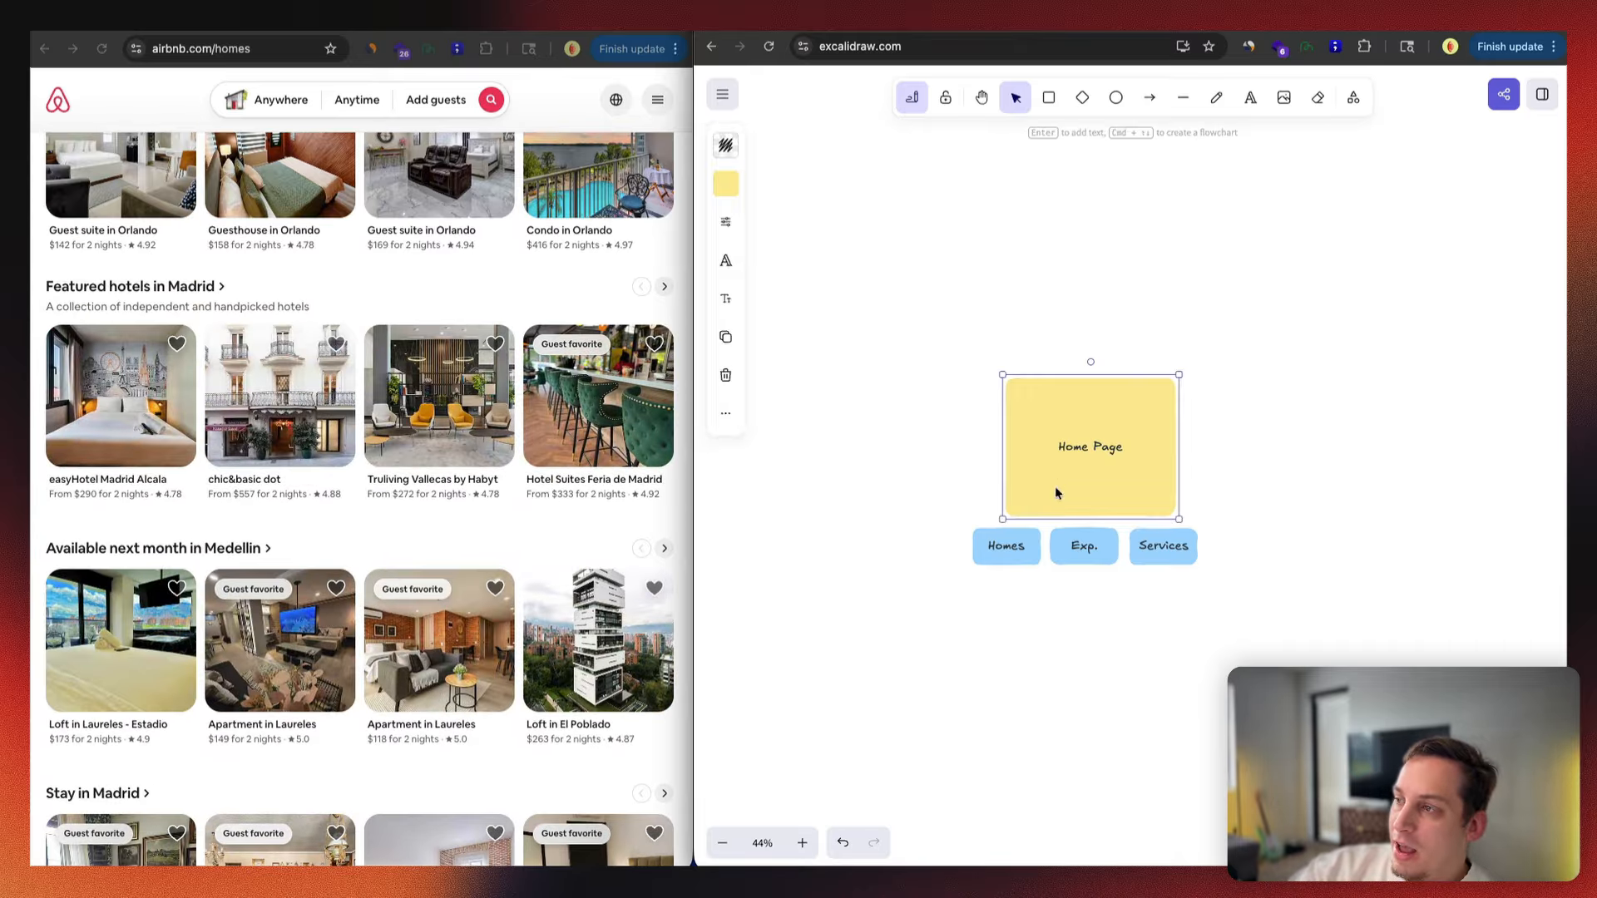
left_click(959, 558)
scroll(151, 346, "up", 5)
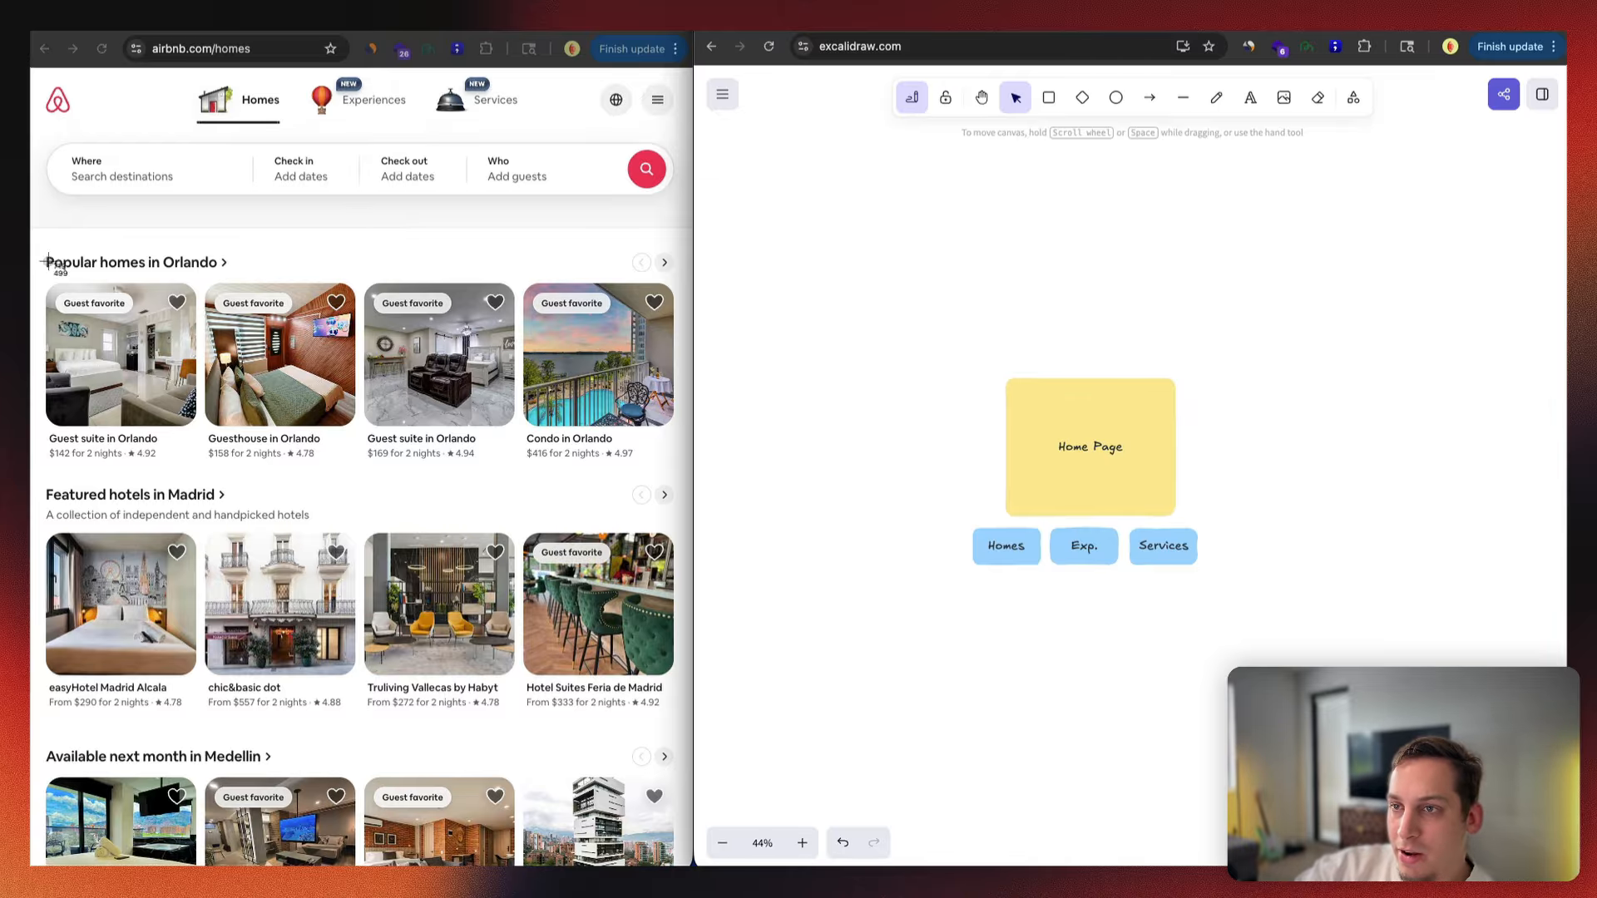
left_click_drag(37, 276, 204, 464)
key("super+v")
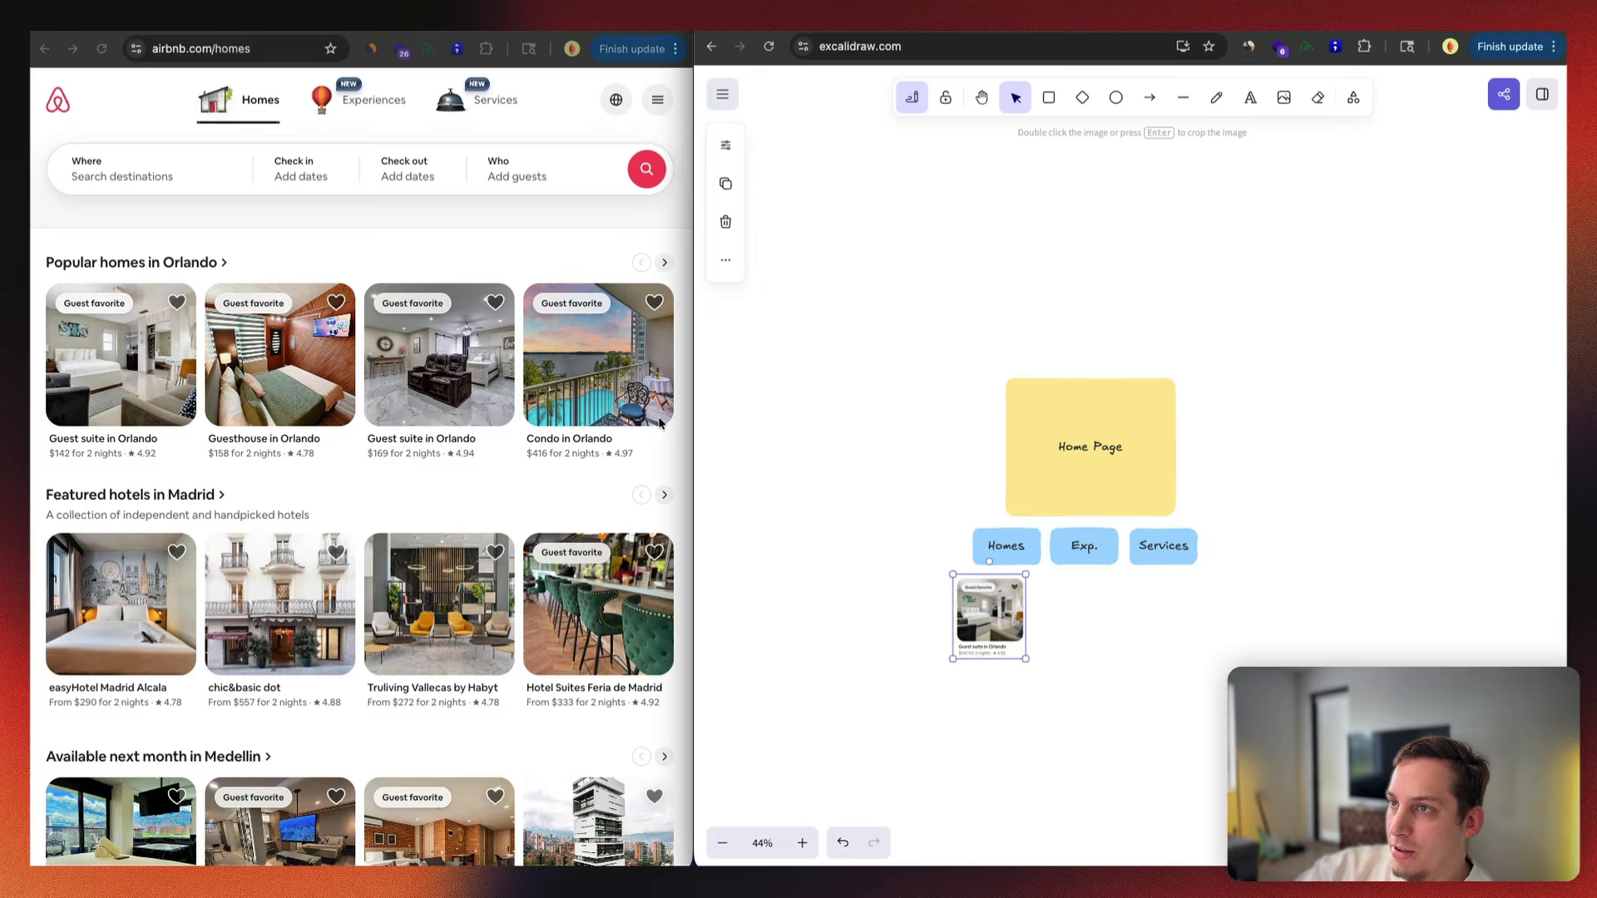
Step: Open Airbnb's Experiences page and start an area screenshot for its listings
left_click(366, 100)
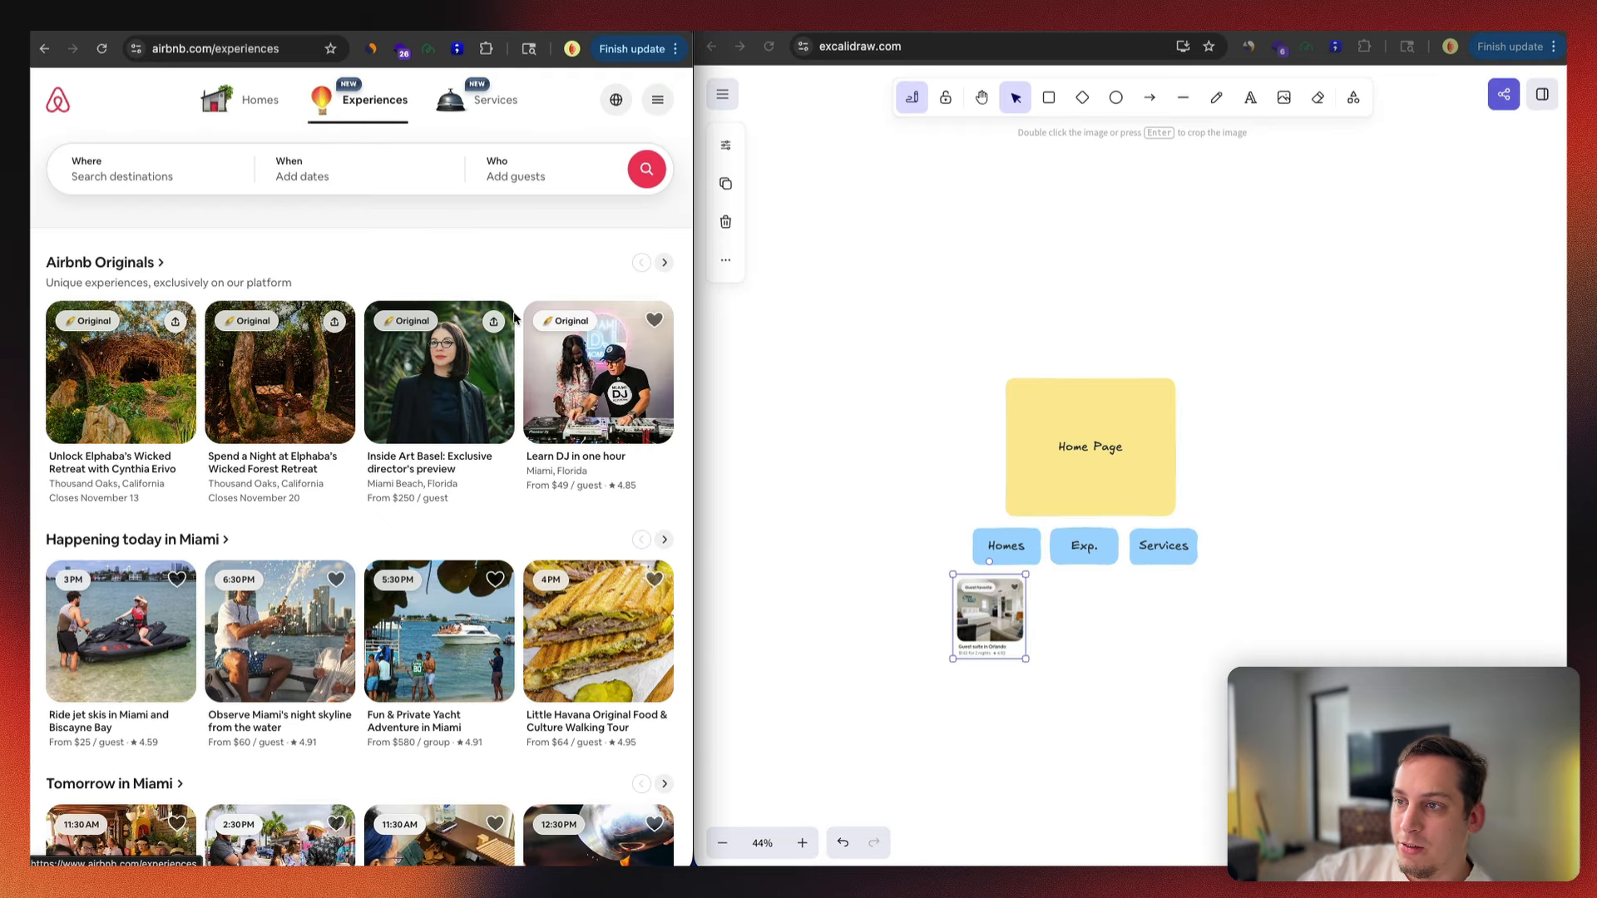
key("super+shift+4")
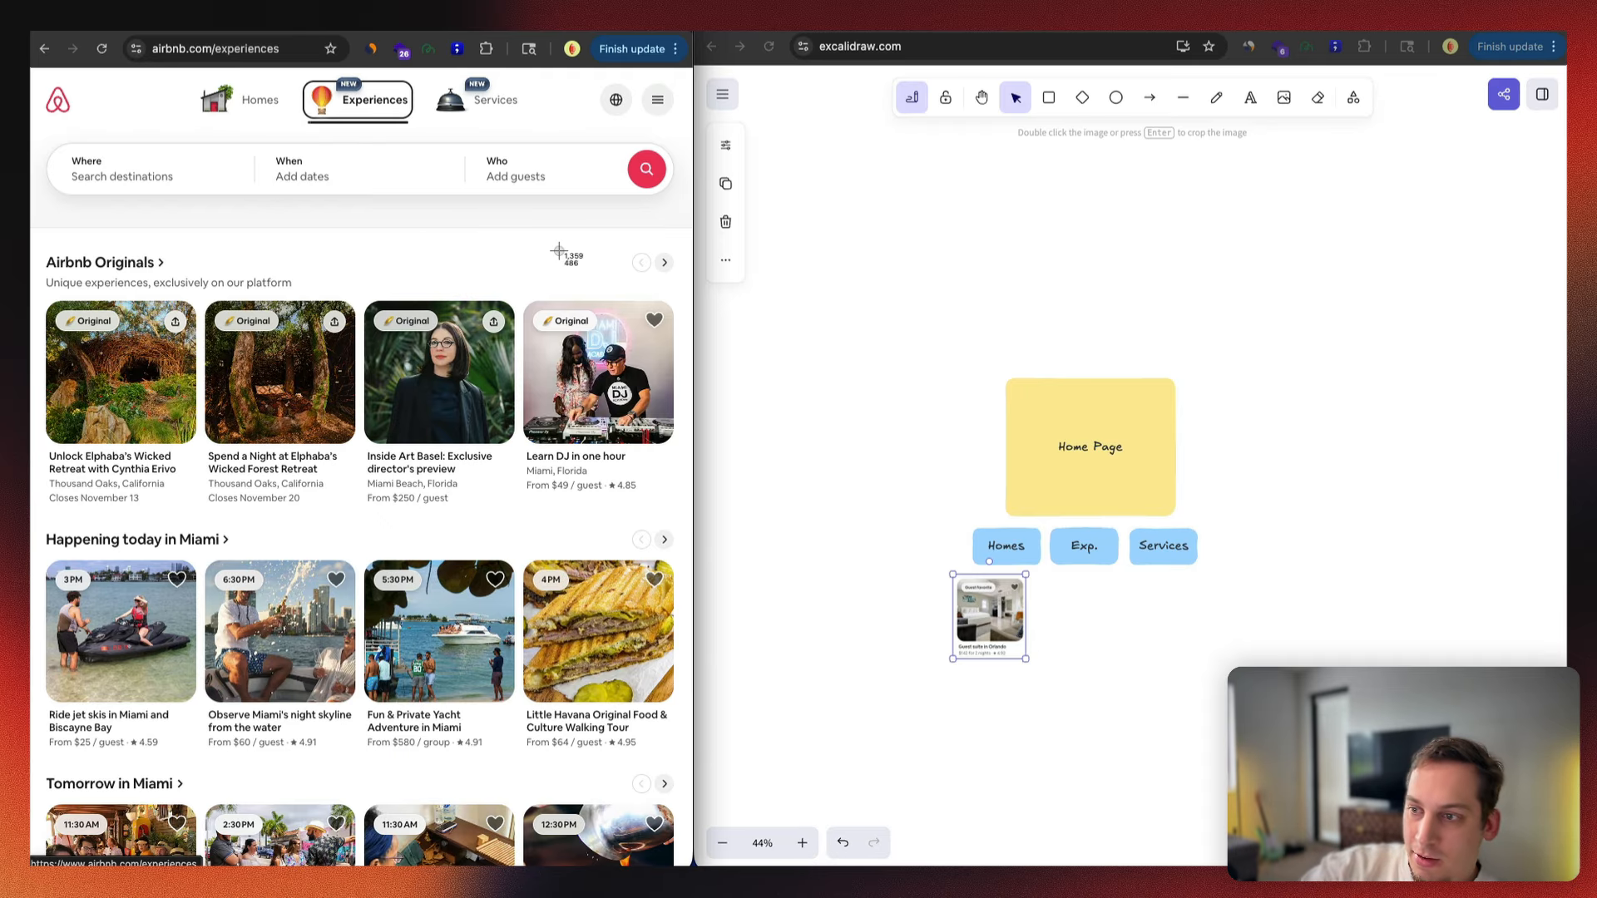
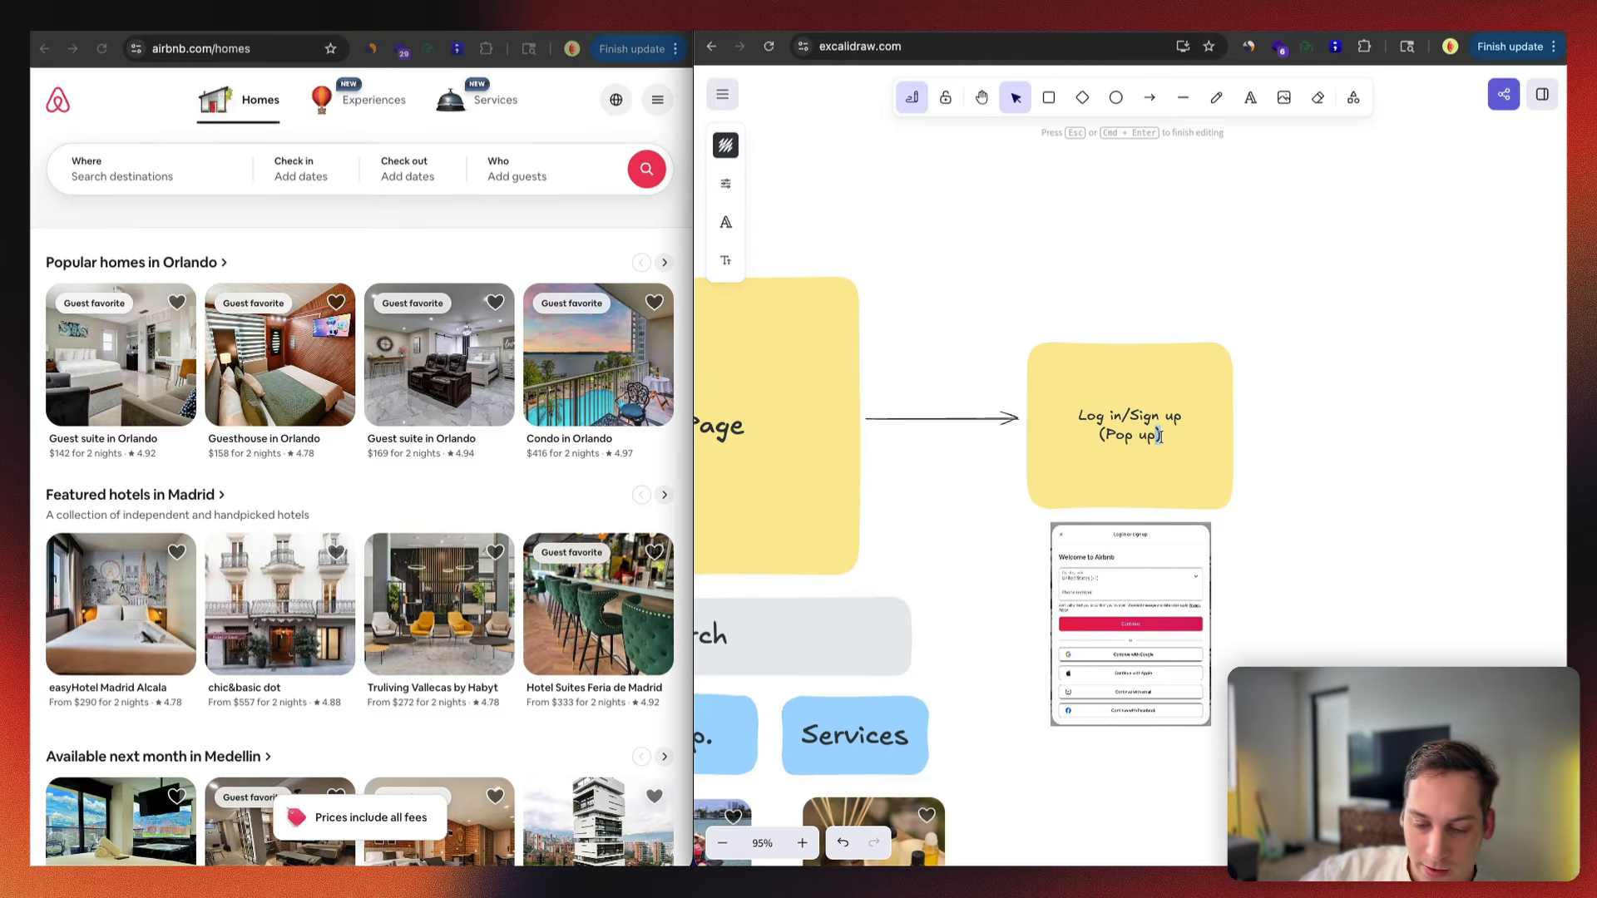
Step: Add "Tourists" below the Log in/Sign up (Pop up) text, separated by a blank line, and duplicate the box alongside
key("Return")
key("Return")
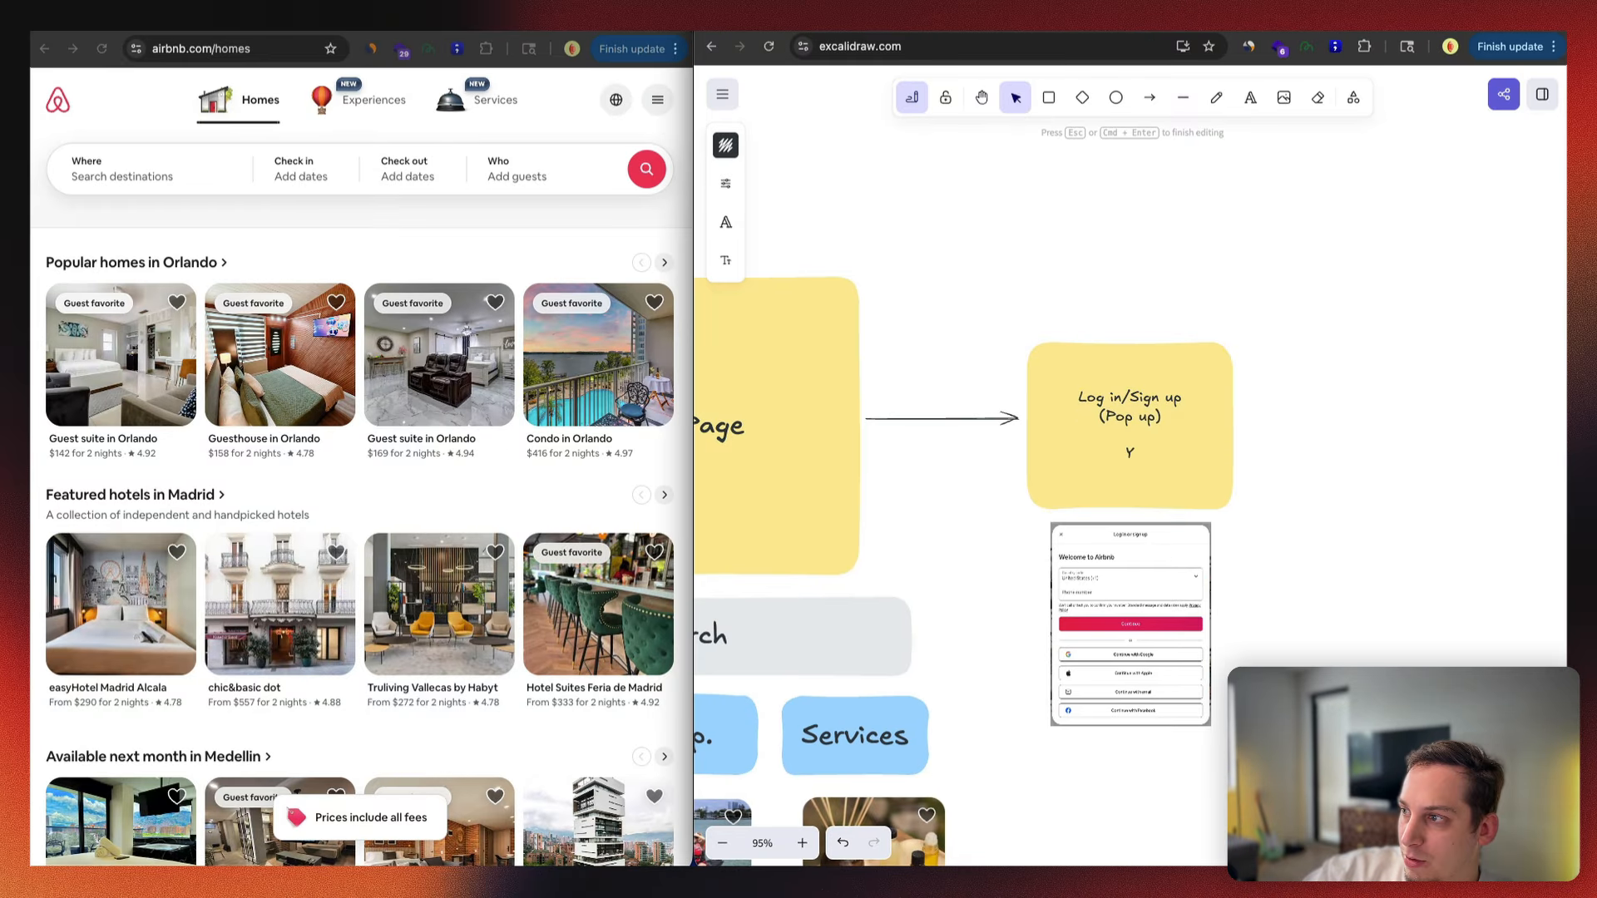
type("Tourists")
key("Escape")
left_click_drag(1107, 478, 1389, 479)
Step: Replace "Tourists" with "Travelers" in the original Log in/Sign up box
double_click(1129, 453)
double_click(1130, 453)
type("Travelers")
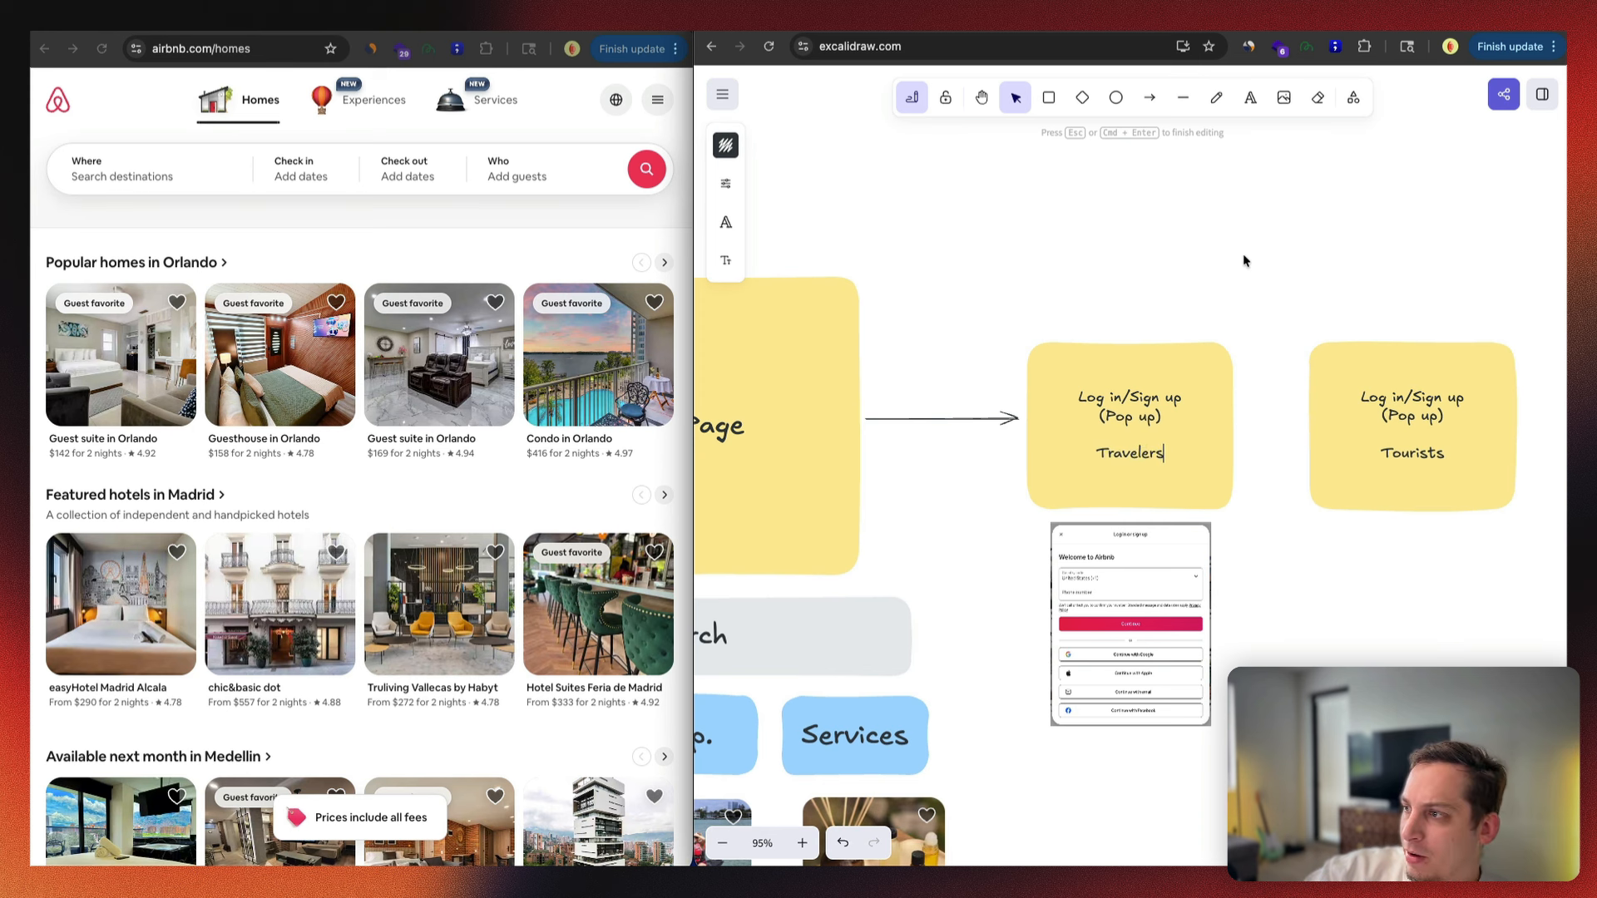
Step: Replace "Tourists" with "Hosts/Workers" in the duplicated Log in/Sign up box
left_click(1370, 440)
double_click(1399, 446)
double_click(1400, 446)
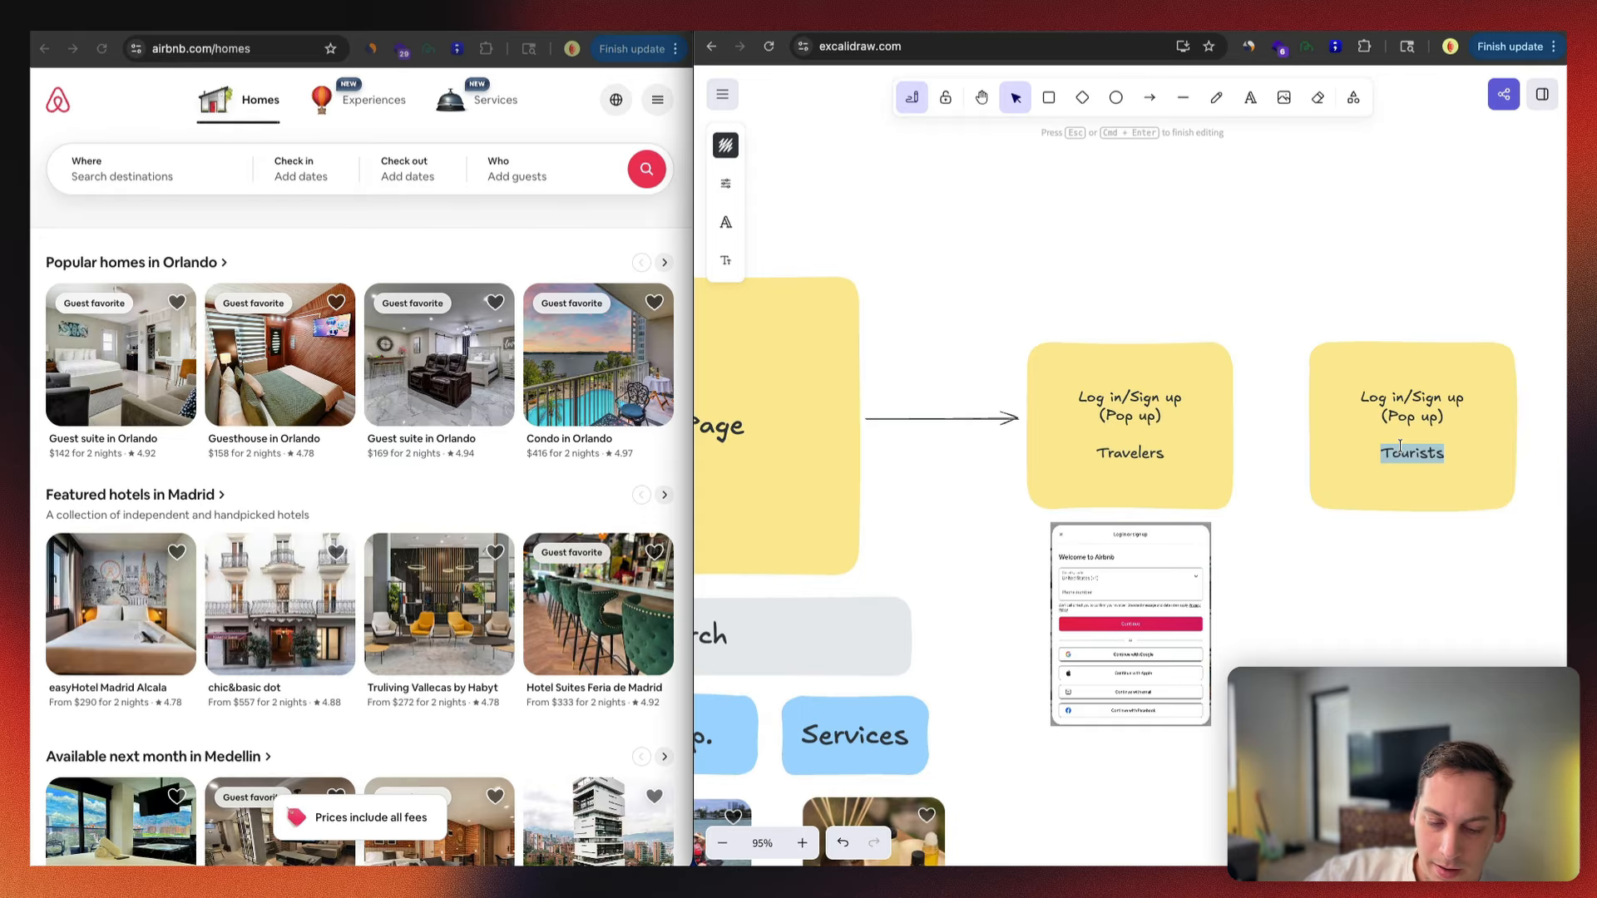
type("Hosts/")
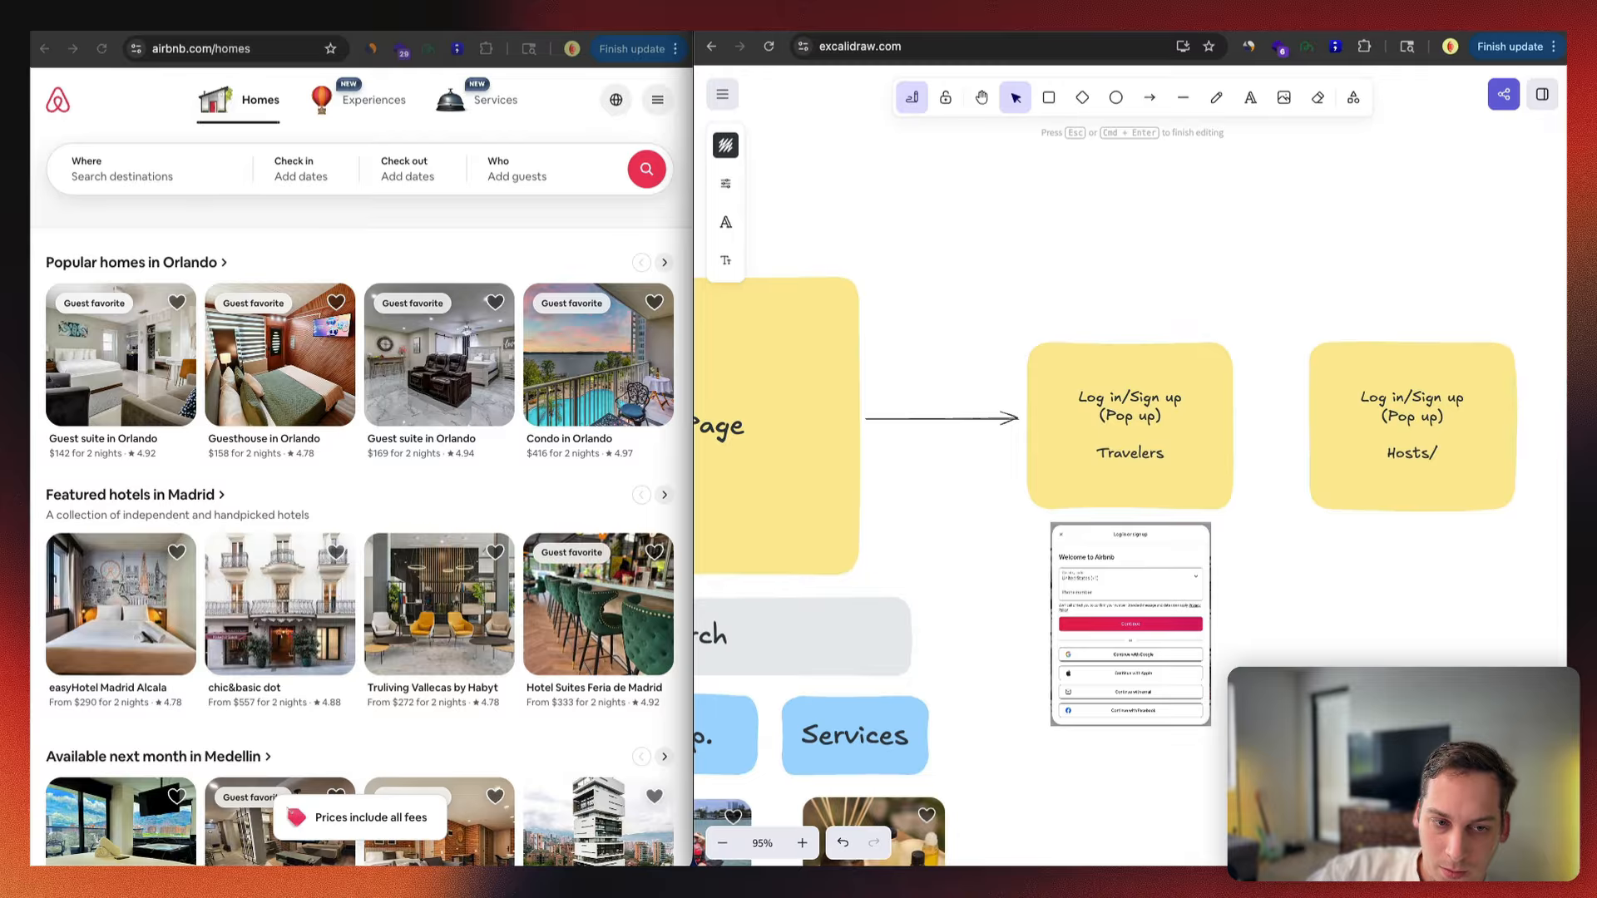
type("Workers")
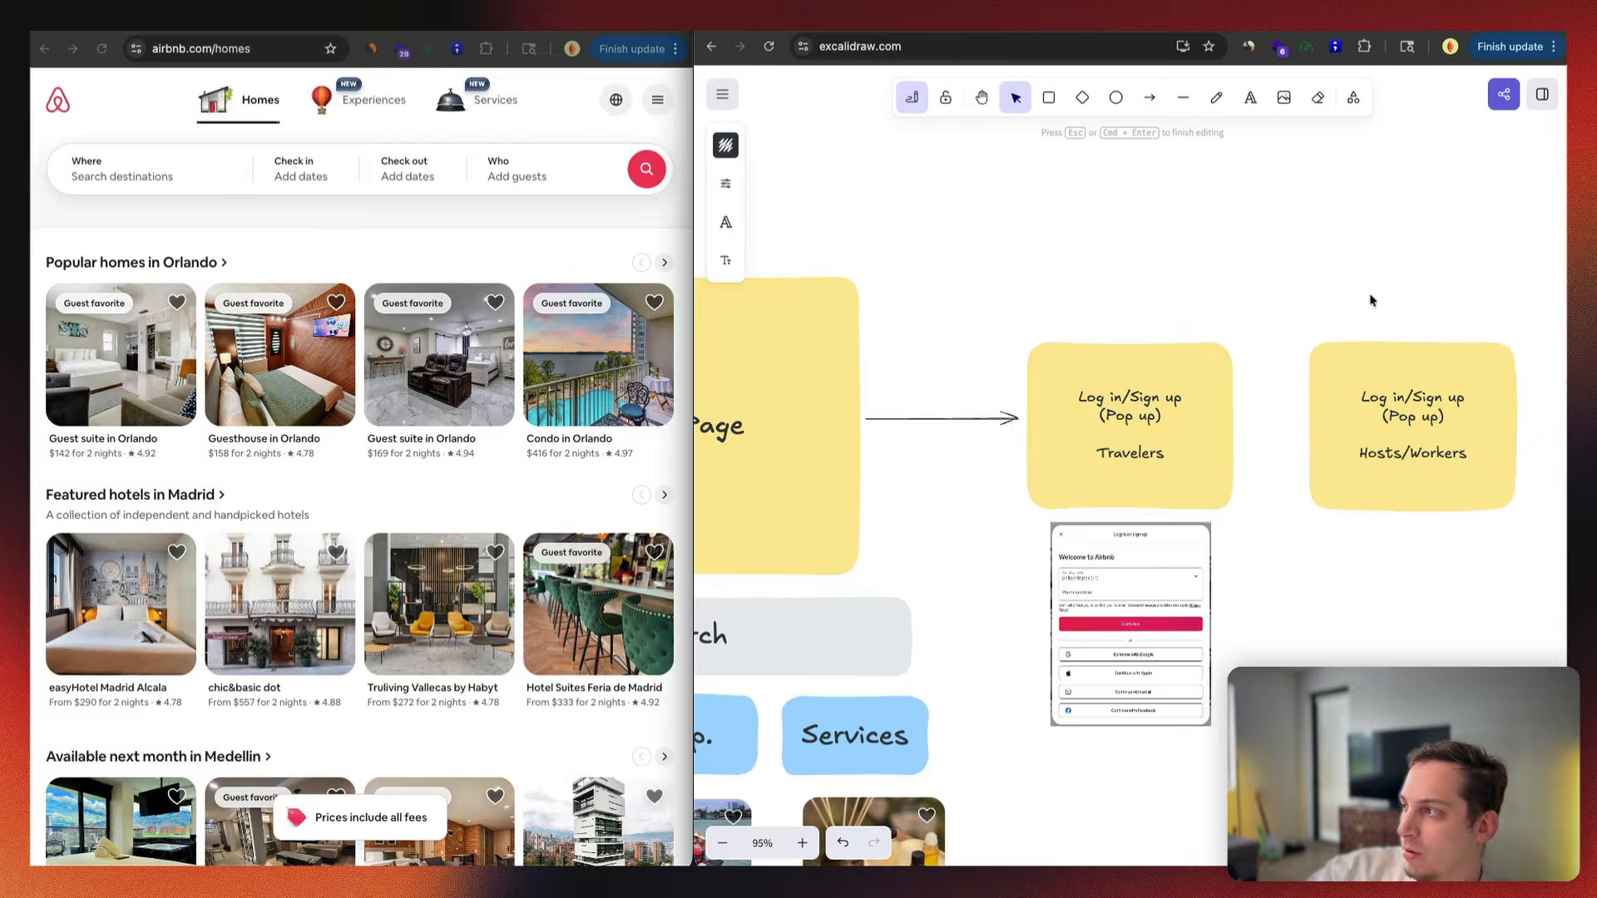
left_click(1370, 301)
Step: Open the Airbnb menu containing "Become a host" and capture a screenshot of it
scroll(1372, 300, "right", 2)
left_click(654, 110)
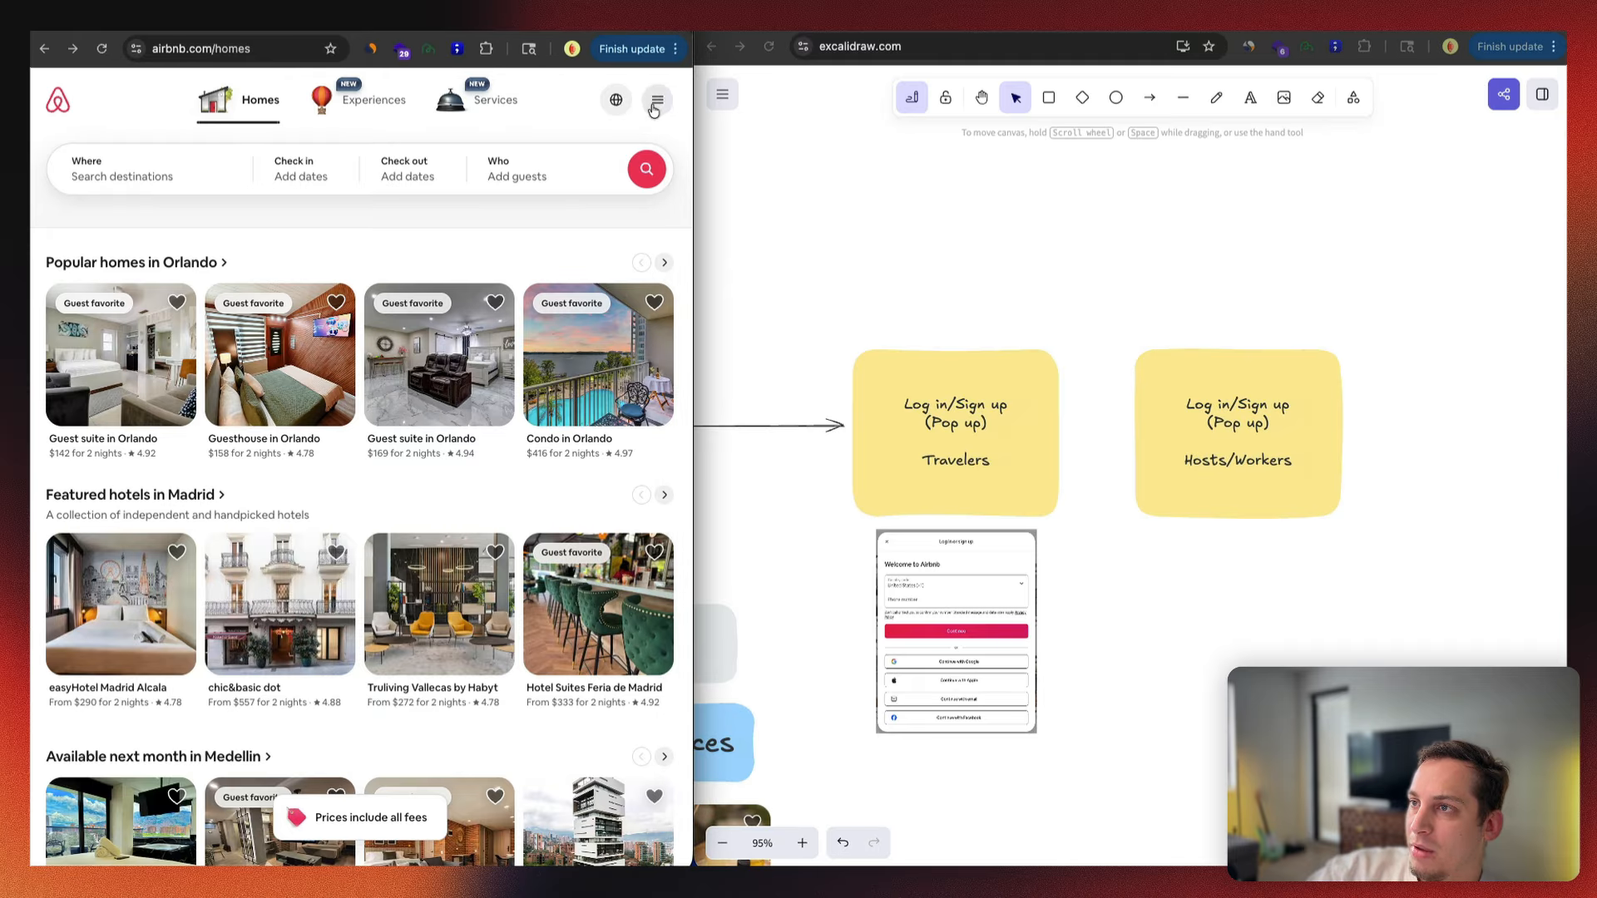
left_click(654, 110)
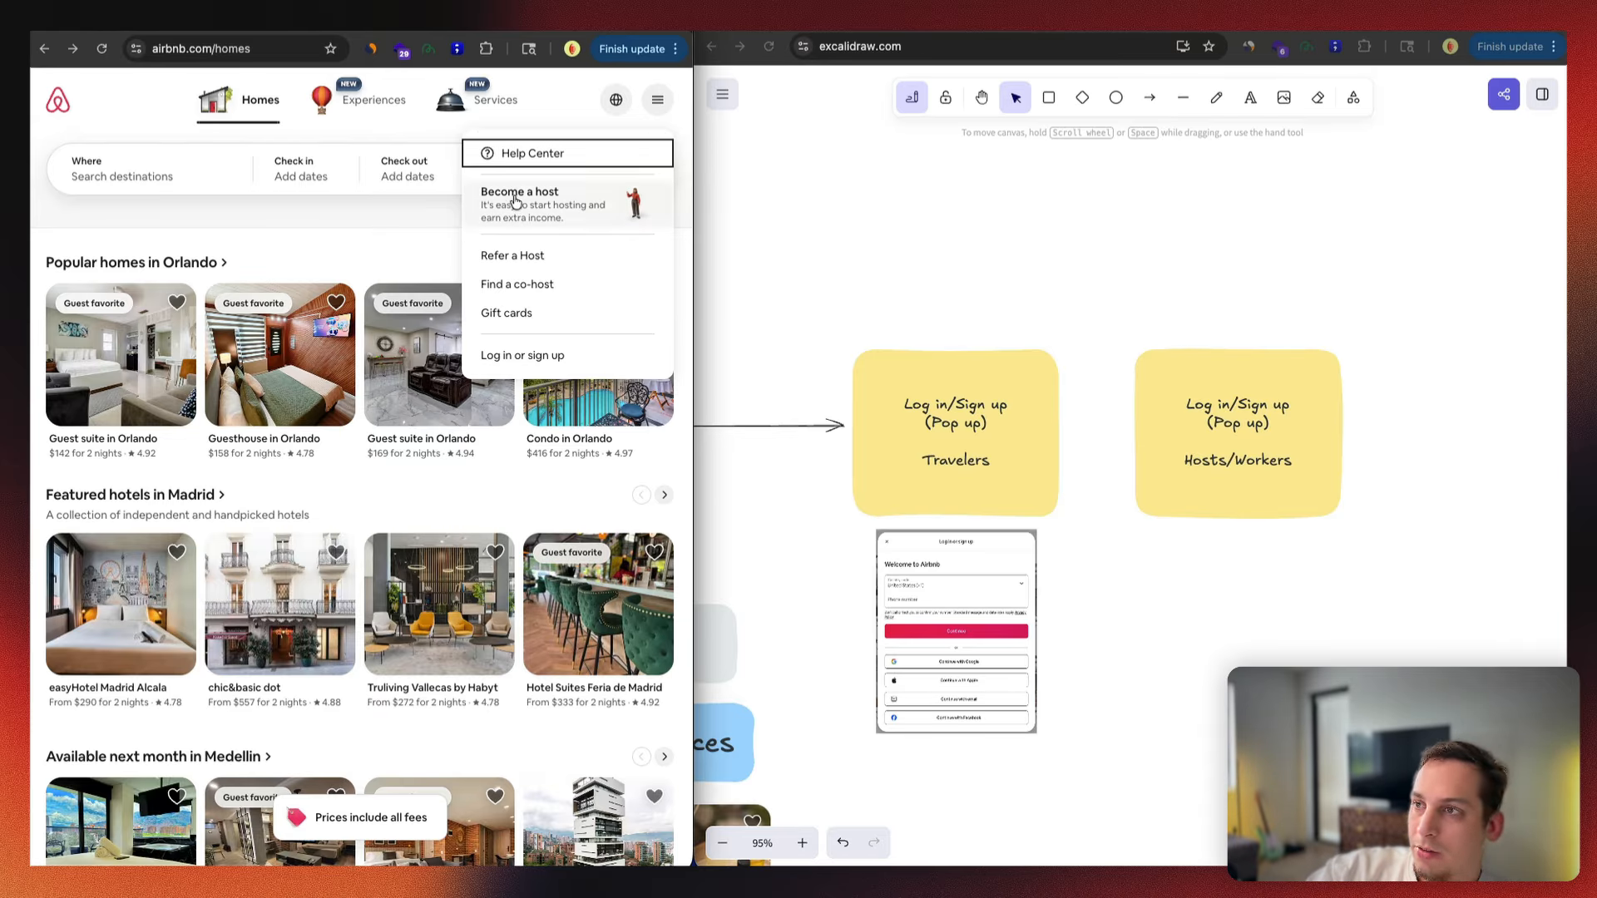
left_click(656, 104)
left_click(655, 103)
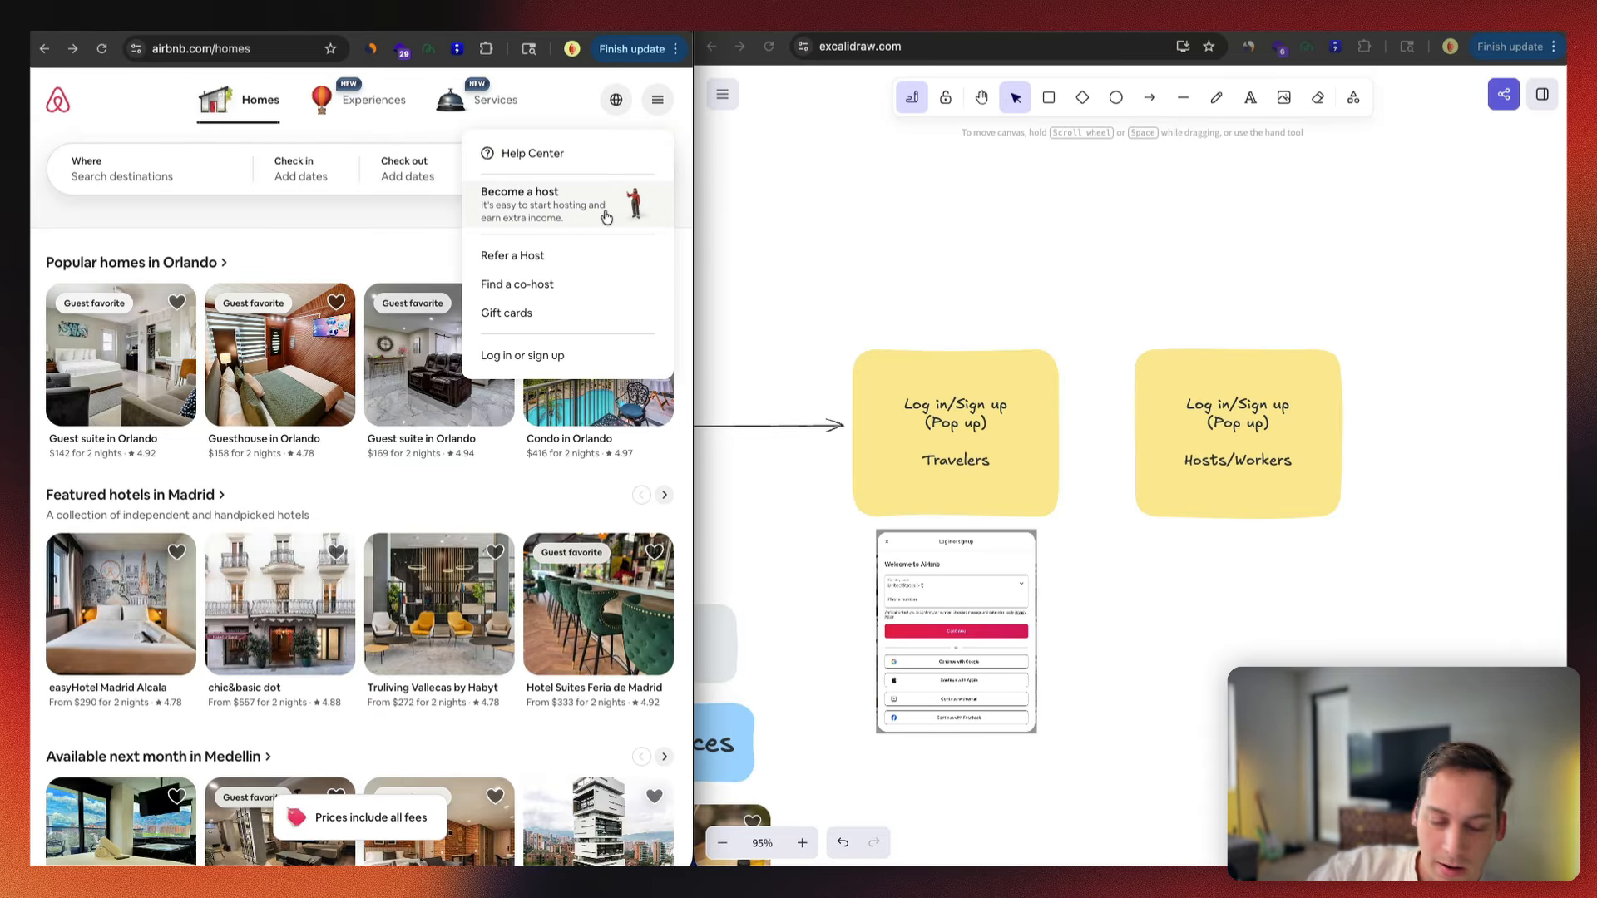
key("super+shift+4")
left_click_drag(452, 129, 683, 378)
Step: Paste the menu screenshot into the diagram, shrink it and place it centred beneath the Hosts/Workers box
left_click(1175, 545)
key("super+v")
left_click_drag(1284, 427, 1153, 567)
left_click_drag(1081, 612, 1209, 574)
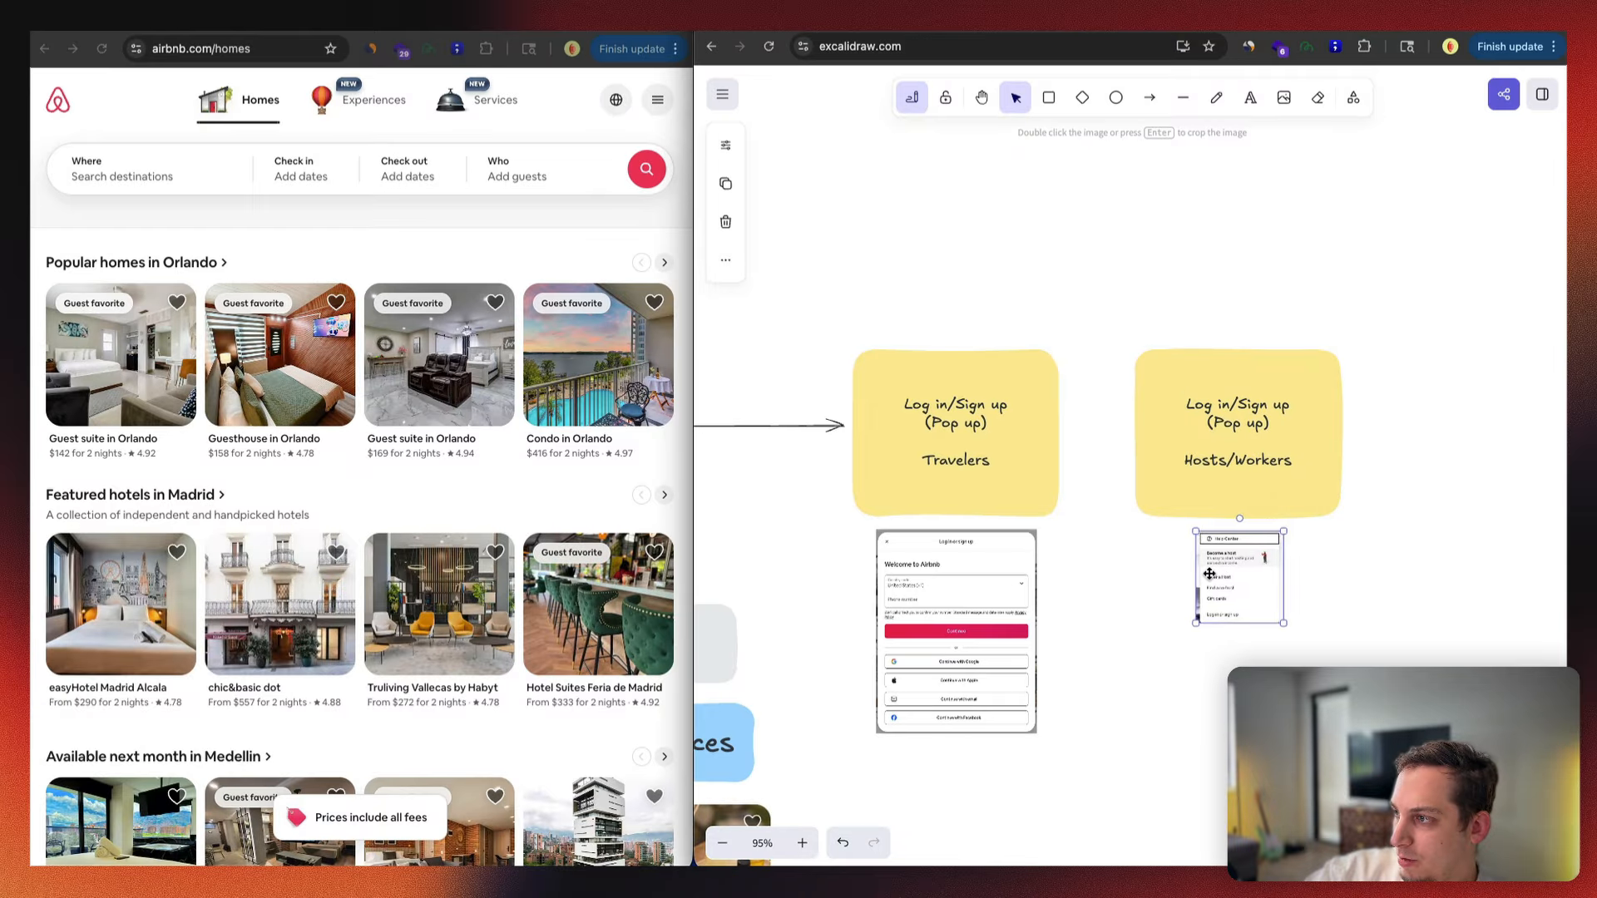
left_click(1067, 549)
Step: Start Airbnb's "Become a host" flow and capture a screenshot of the "What would you like to host?" dialog
left_click(678, 88)
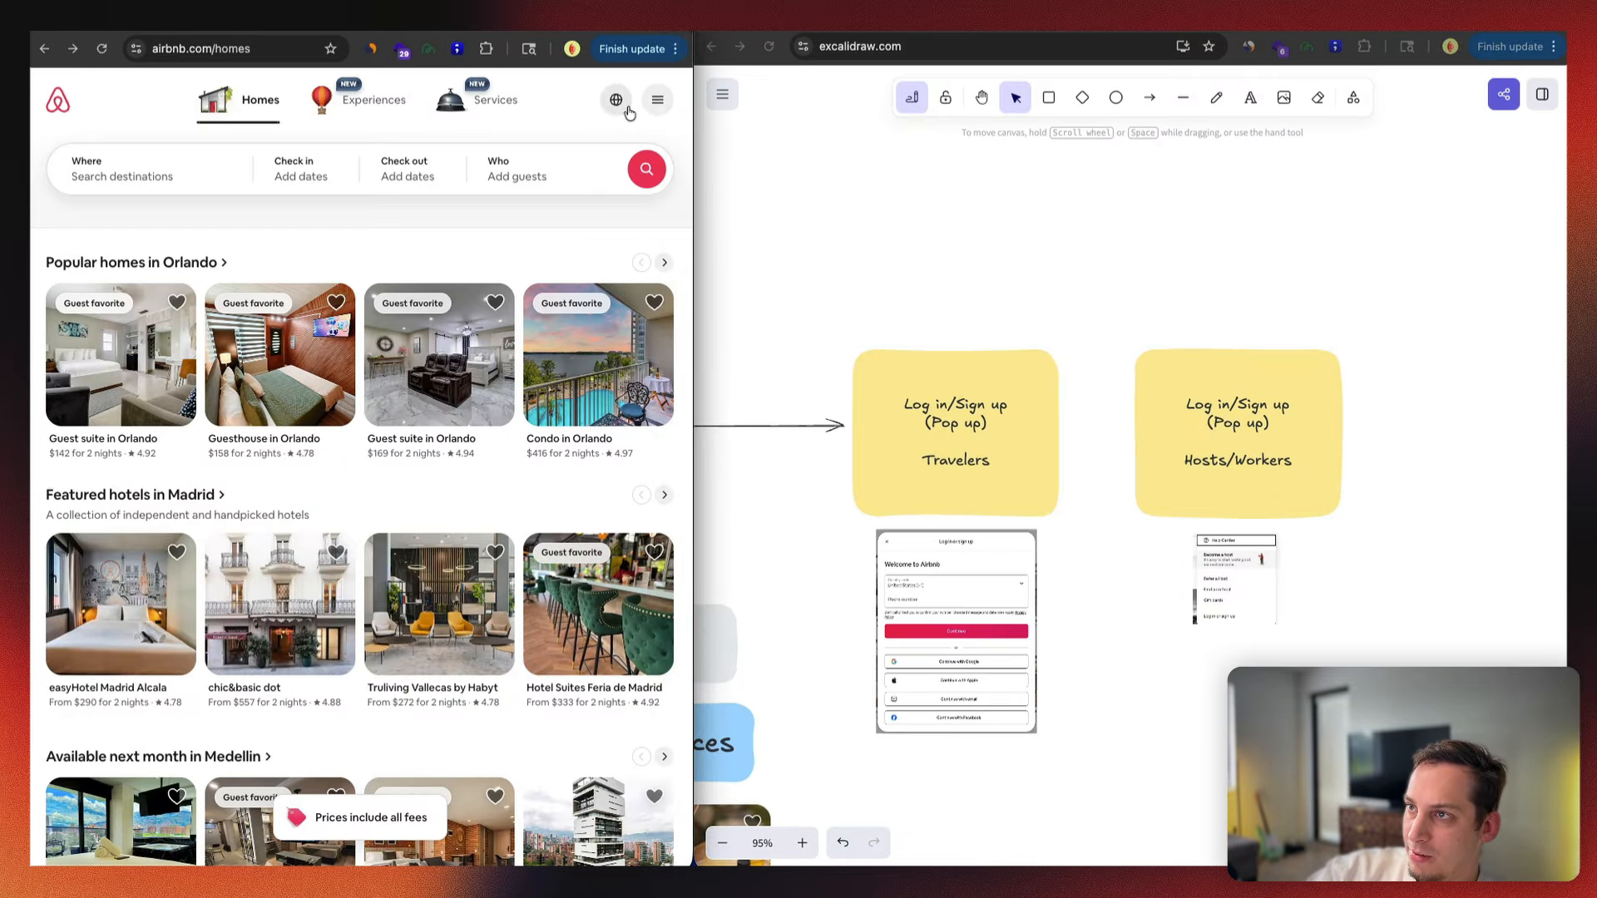
left_click(649, 100)
left_click(558, 214)
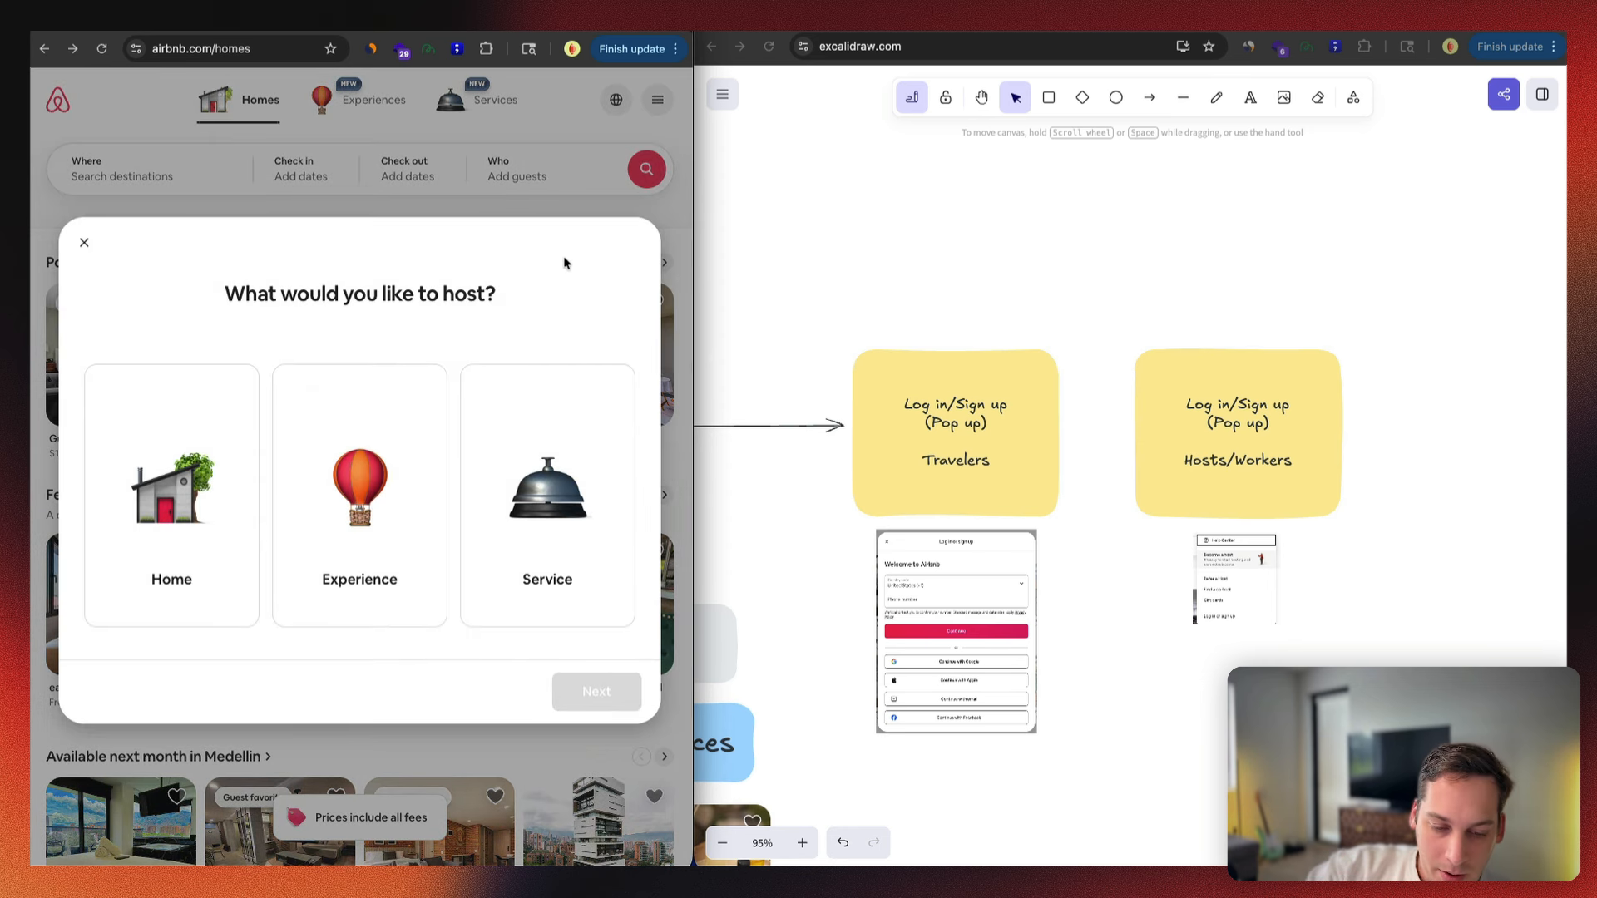
key("super+shift+4")
left_click_drag(54, 210, 429, 543)
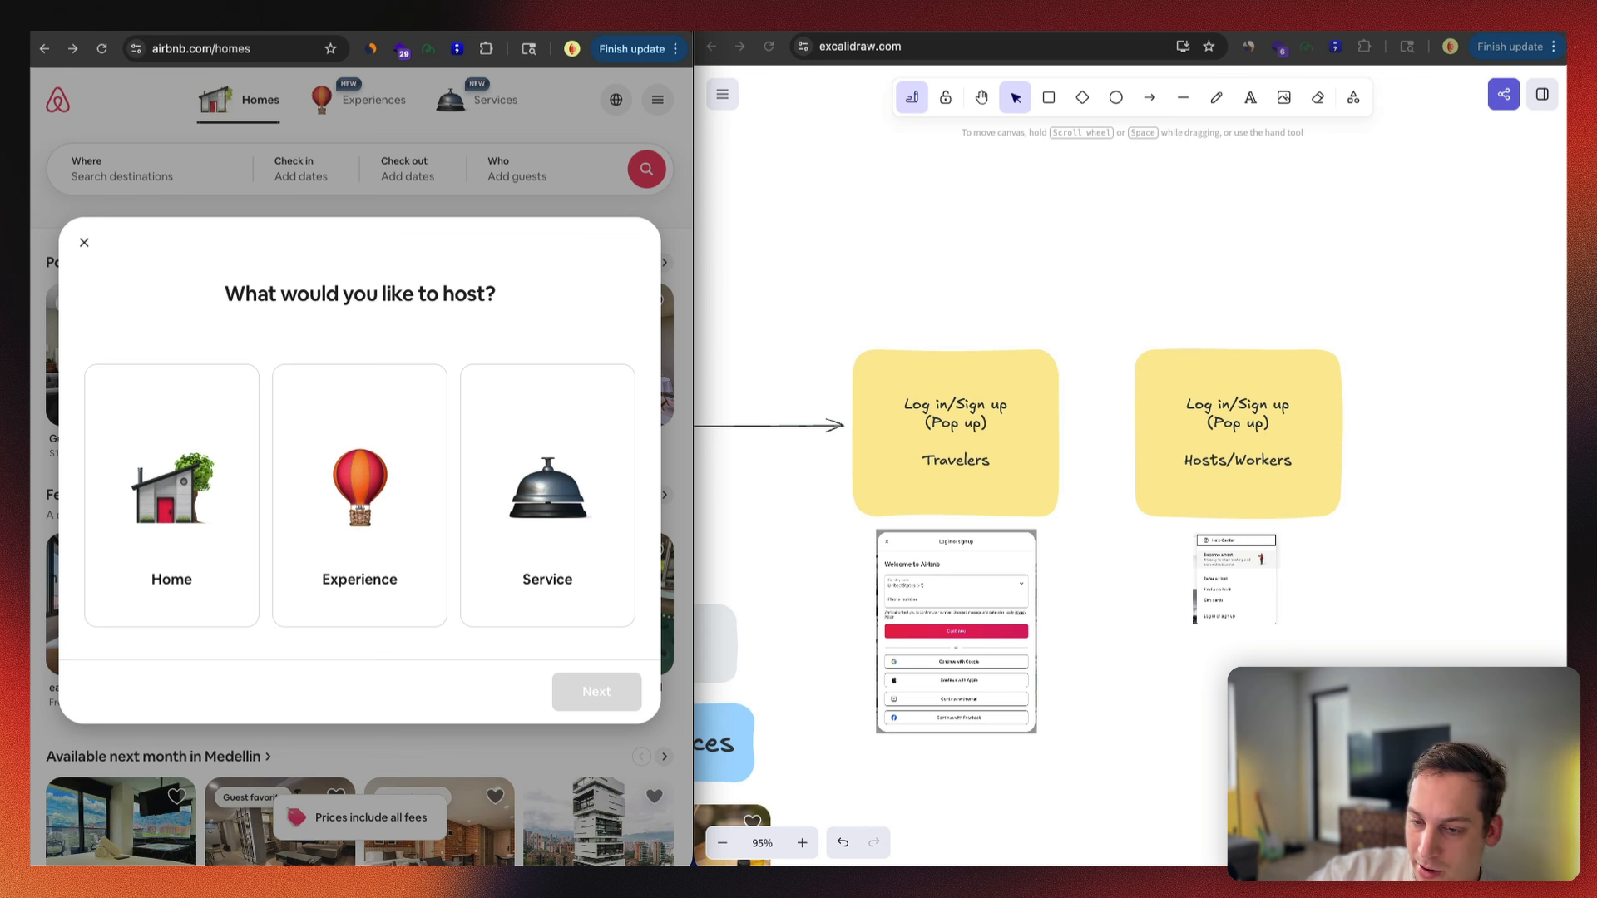
Step: Add the host dialog screenshot to the diagram, shrink it and place it beneath the menu screenshot
left_click_drag(614, 456, 1188, 526)
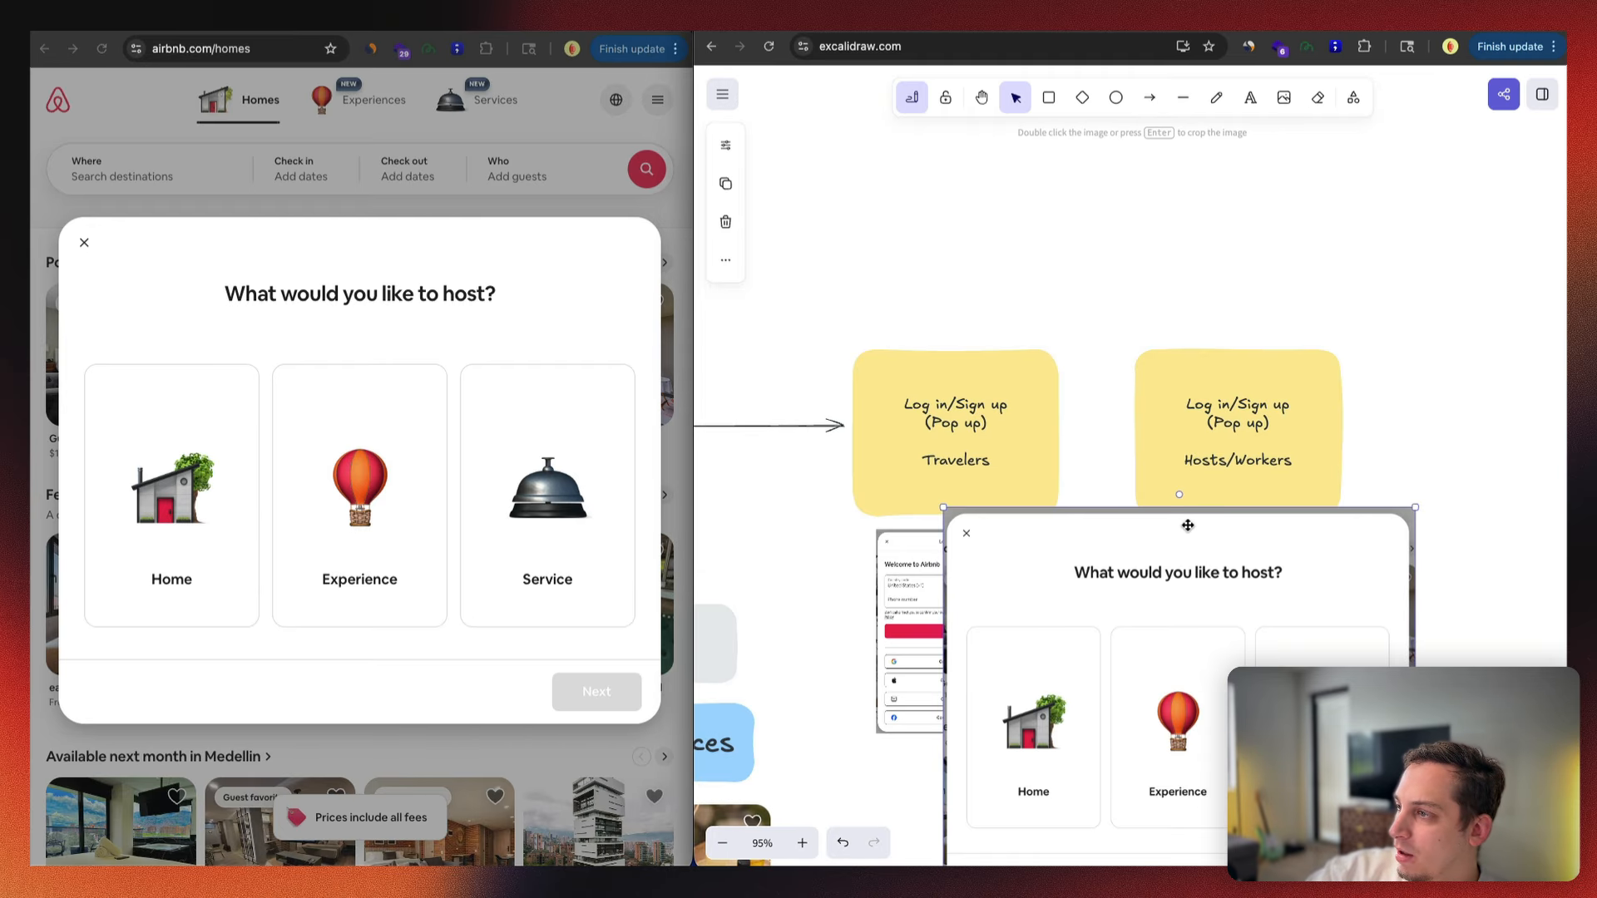
left_click_drag(1410, 504, 1280, 634)
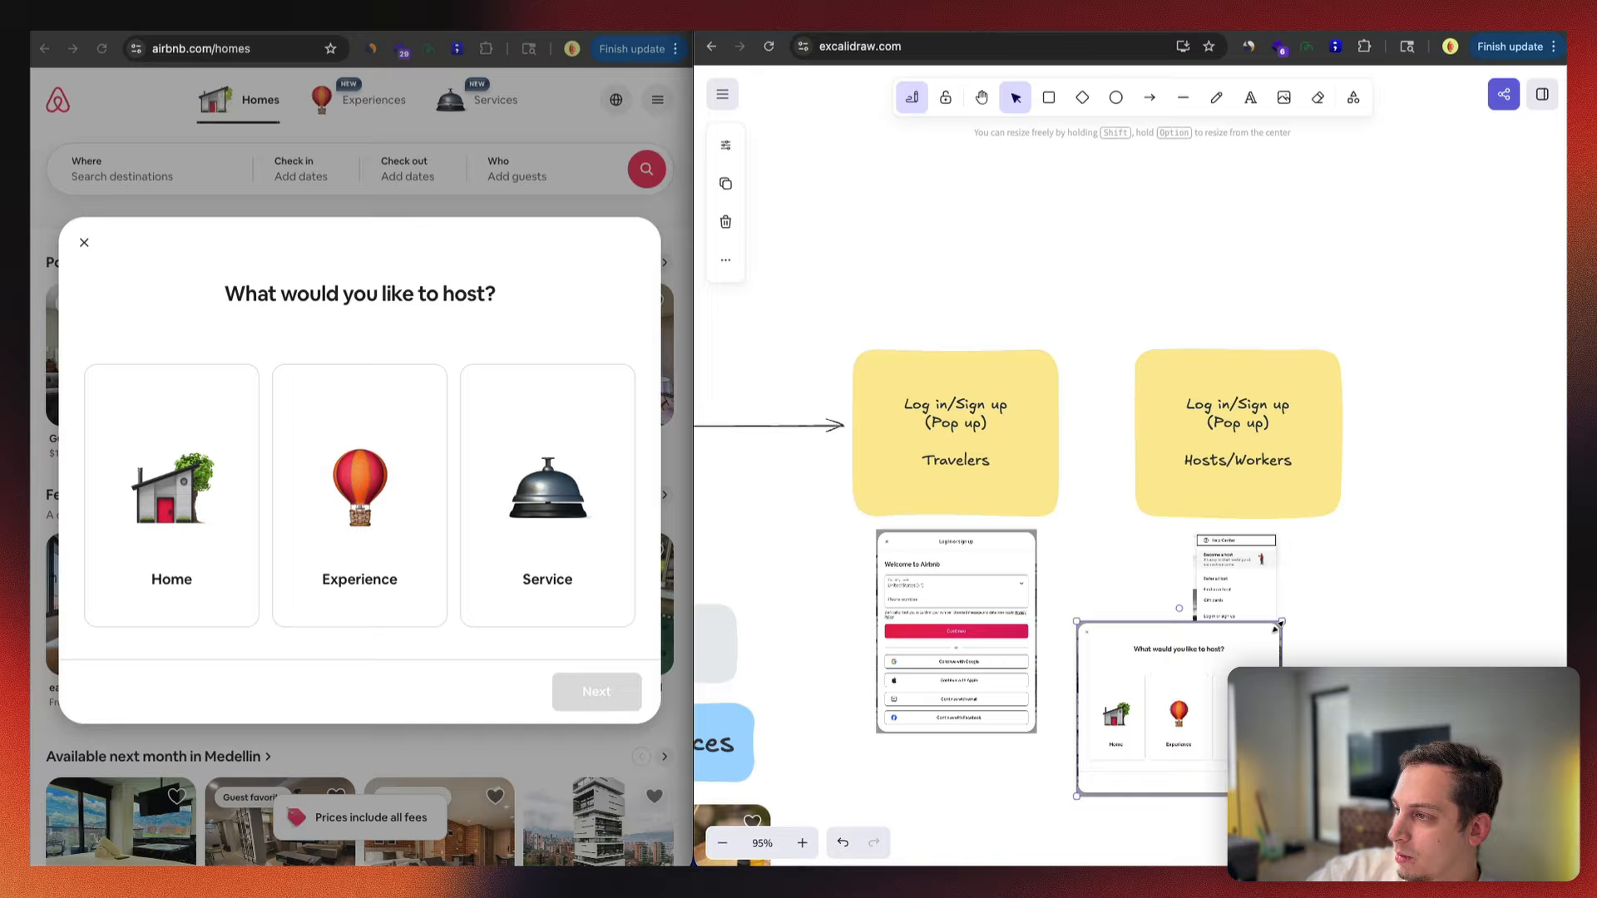
left_click_drag(1204, 696, 1201, 778)
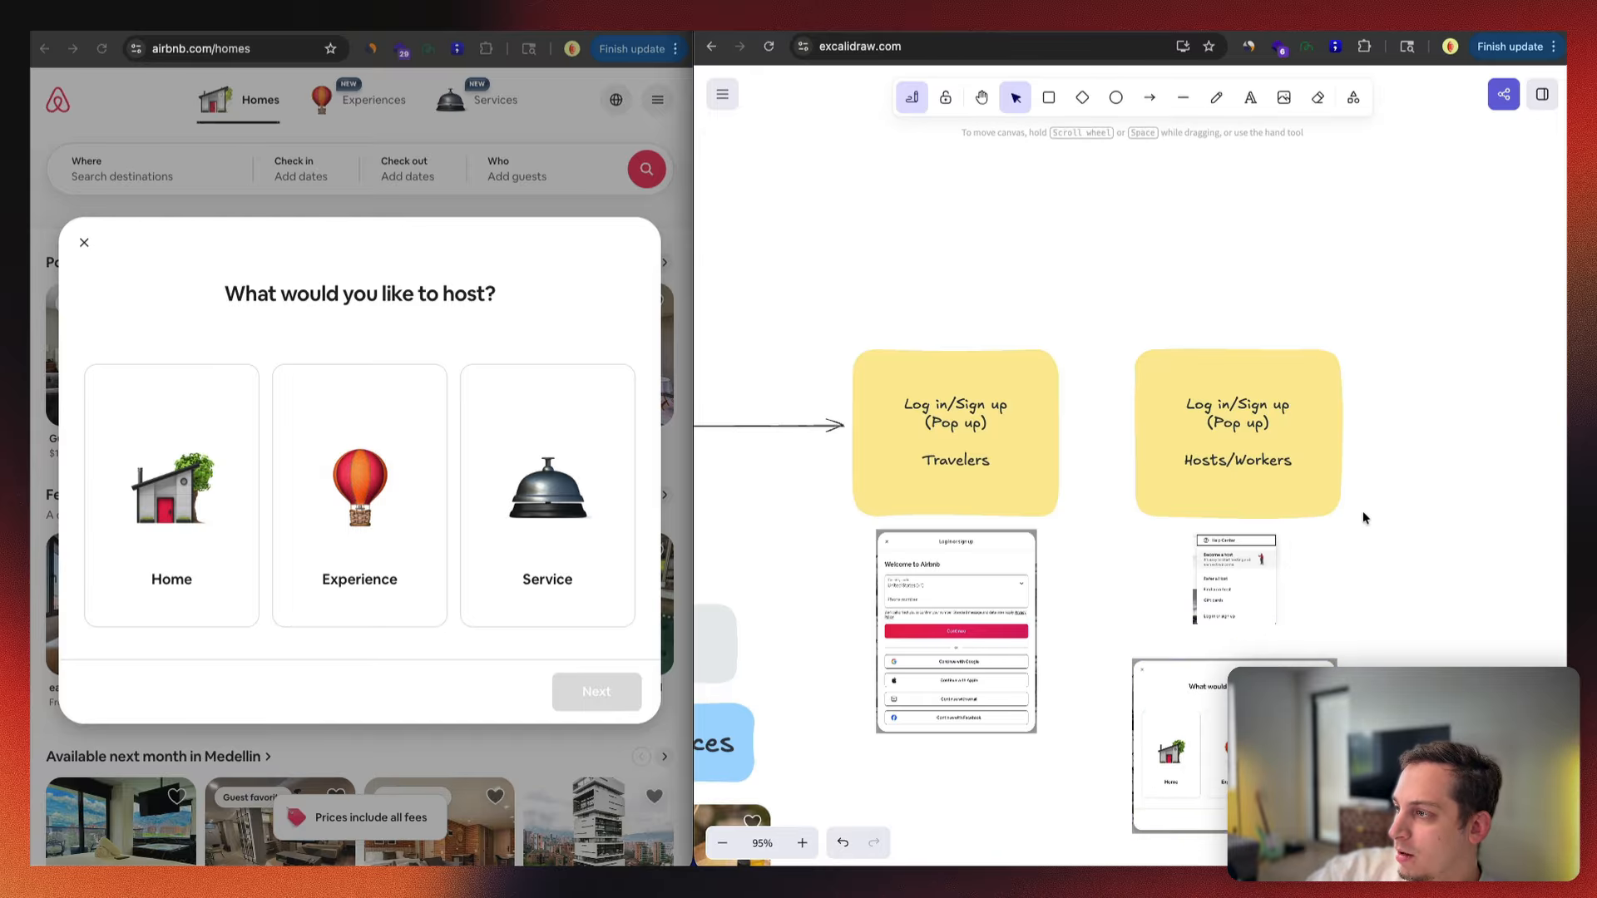
Step: Duplicate the login pop-up screenshot from the Travelers box and place the copy beneath the host dialog screenshot
scroll(1361, 516, "down", 5)
left_click(945, 448)
left_click_drag(945, 447, 1226, 786, "alt")
left_click(1358, 263)
Step: Draw arrows from the menu screenshot to the host dialog screenshot and from there to the login pop-up copy
left_click(1222, 346)
key("a")
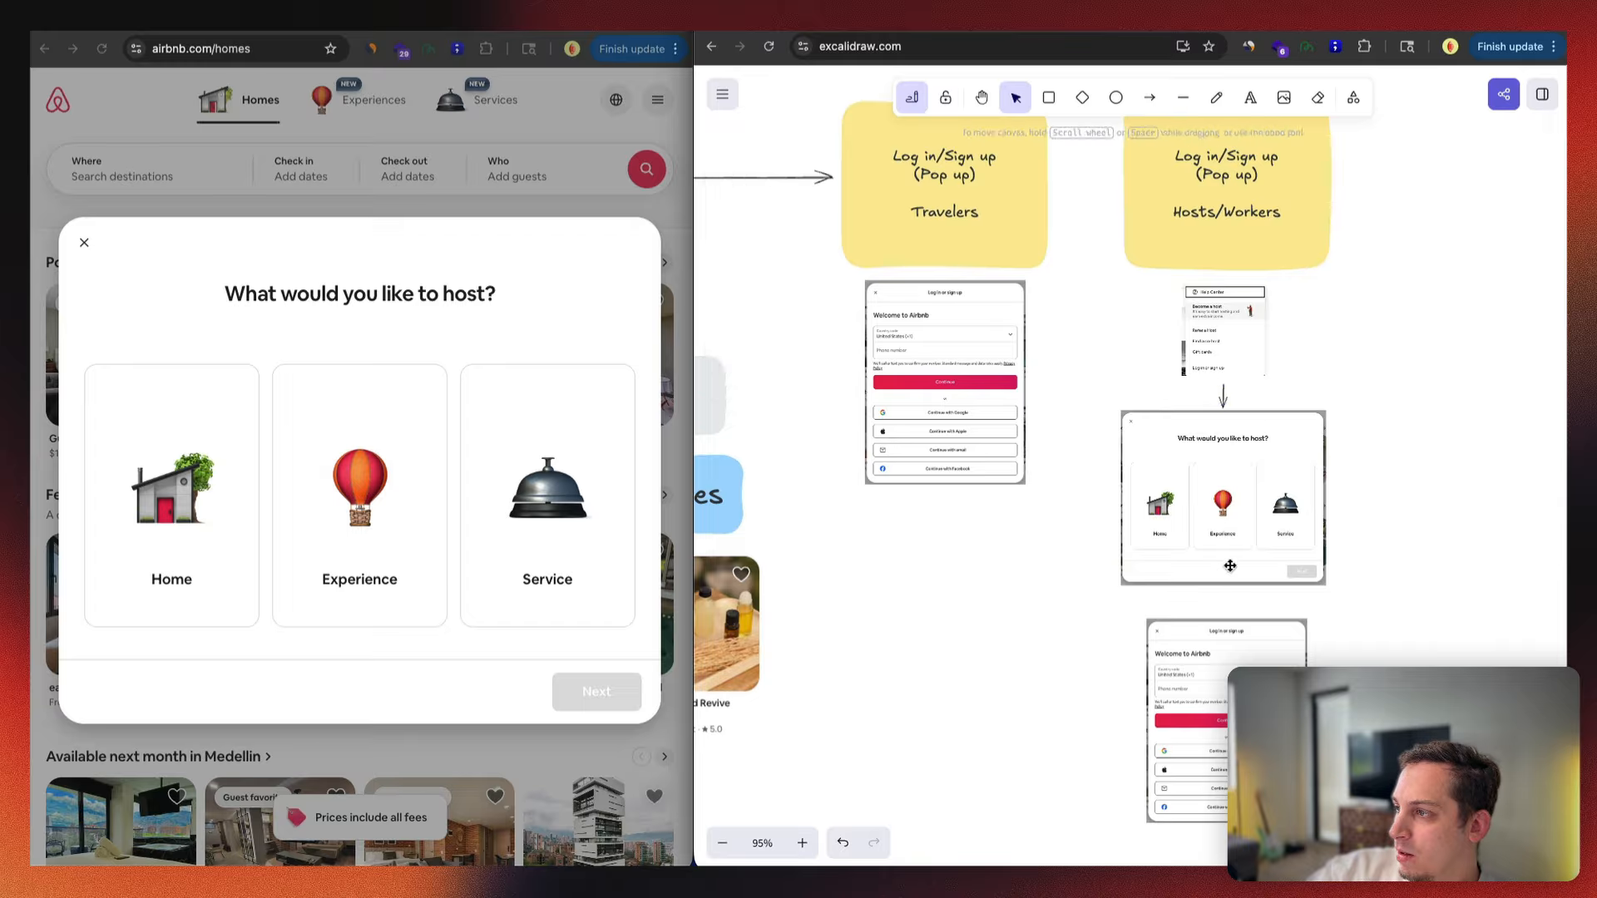
left_click_drag(1223, 386, 1223, 499)
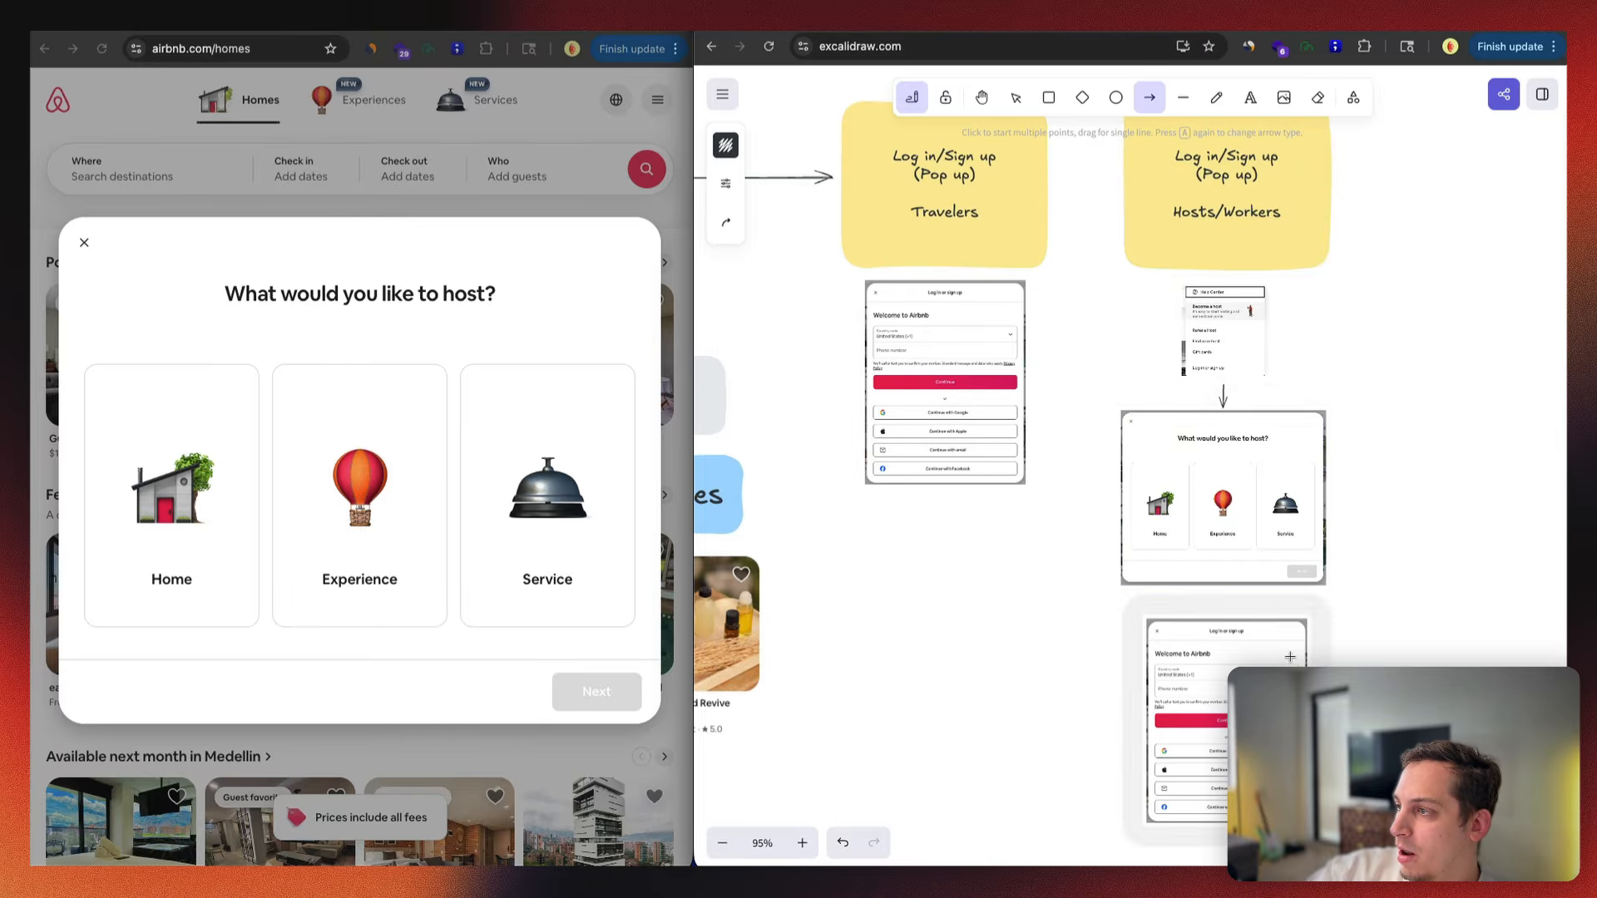
left_click(1227, 583)
left_click(1230, 625)
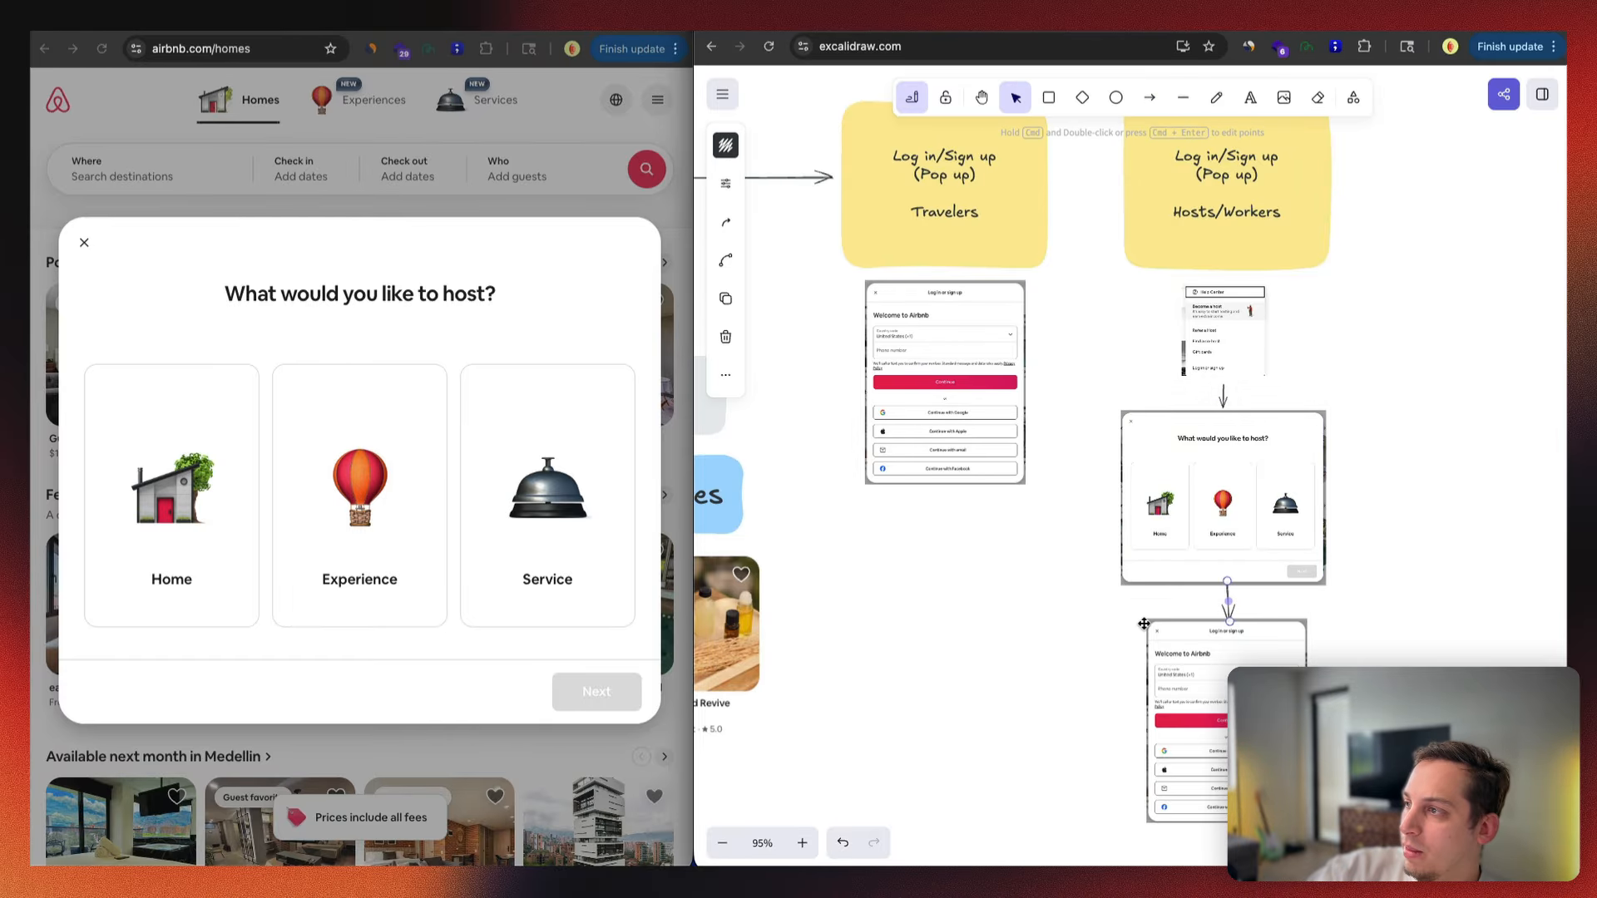
double_click(1089, 627)
scroll(1089, 627, "down", 8)
scroll(1098, 604, "down", 1)
scroll(1133, 514, "up", 8)
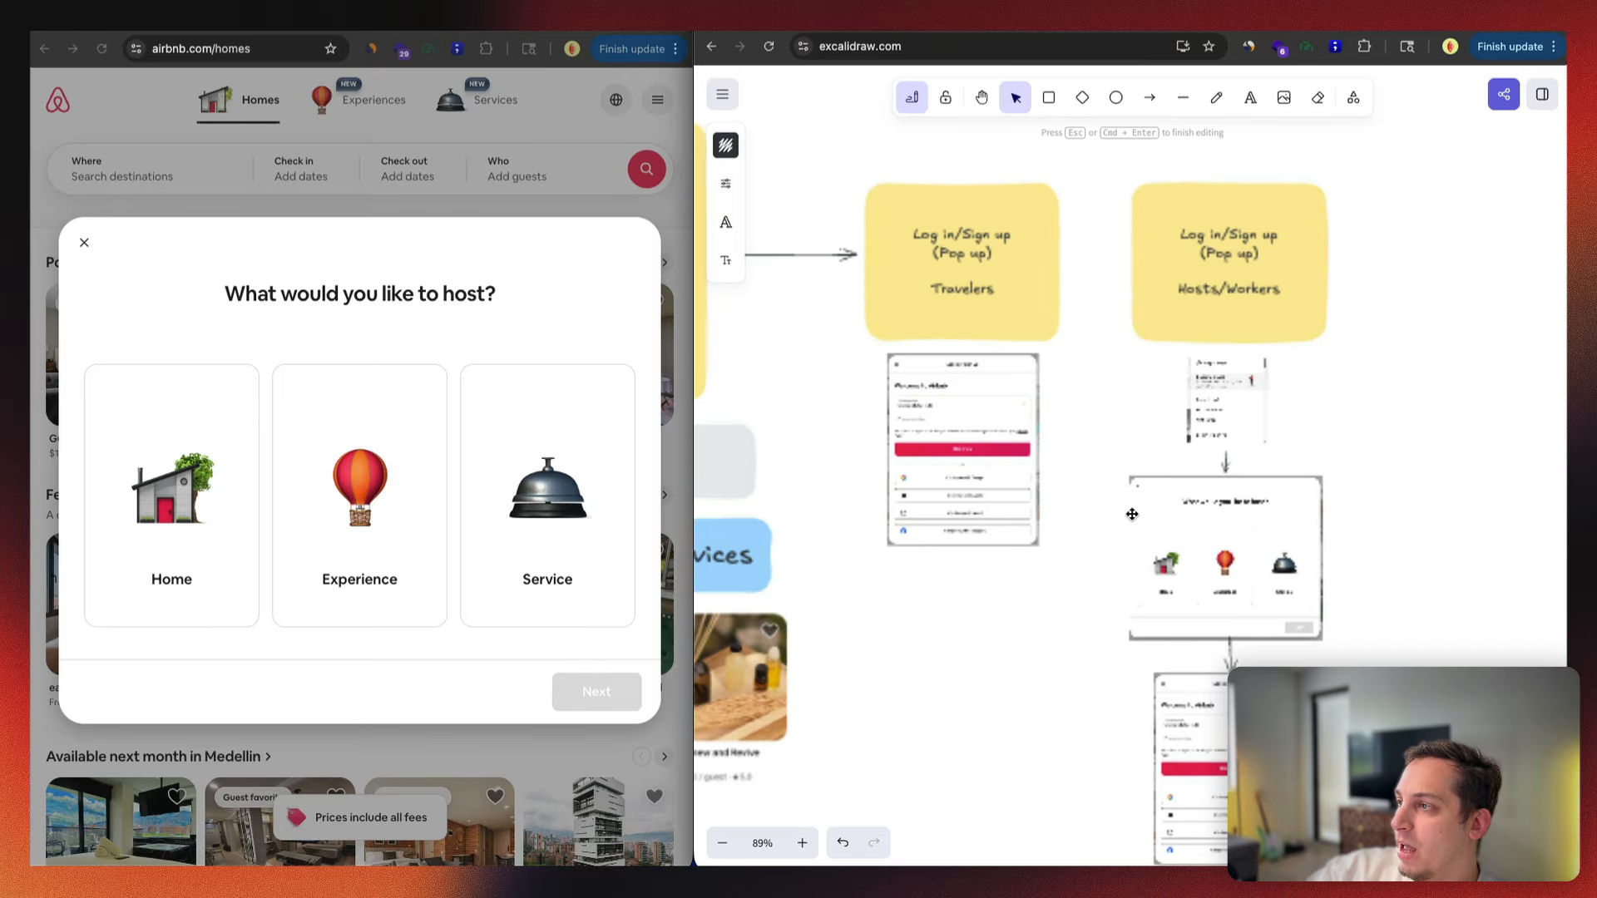
scroll(1131, 514, "left", 1)
scroll(1113, 390, "down", 5)
left_click(1114, 535)
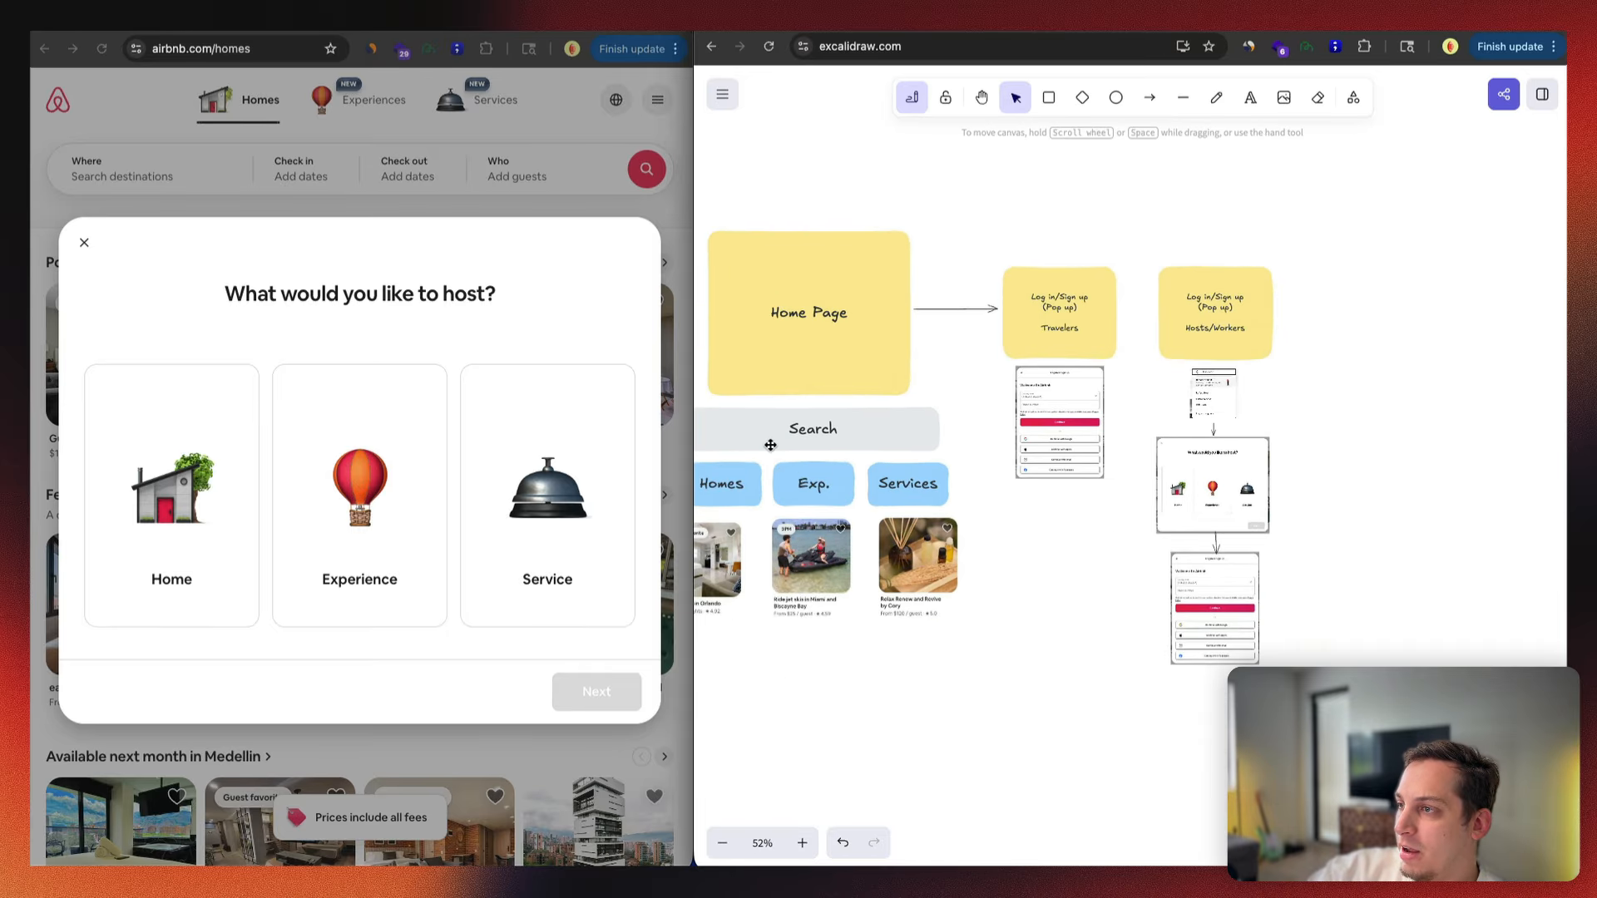
Step: Close the "What would you like to host?" dialog and check the options in Airbnb's menu
left_click(84, 243)
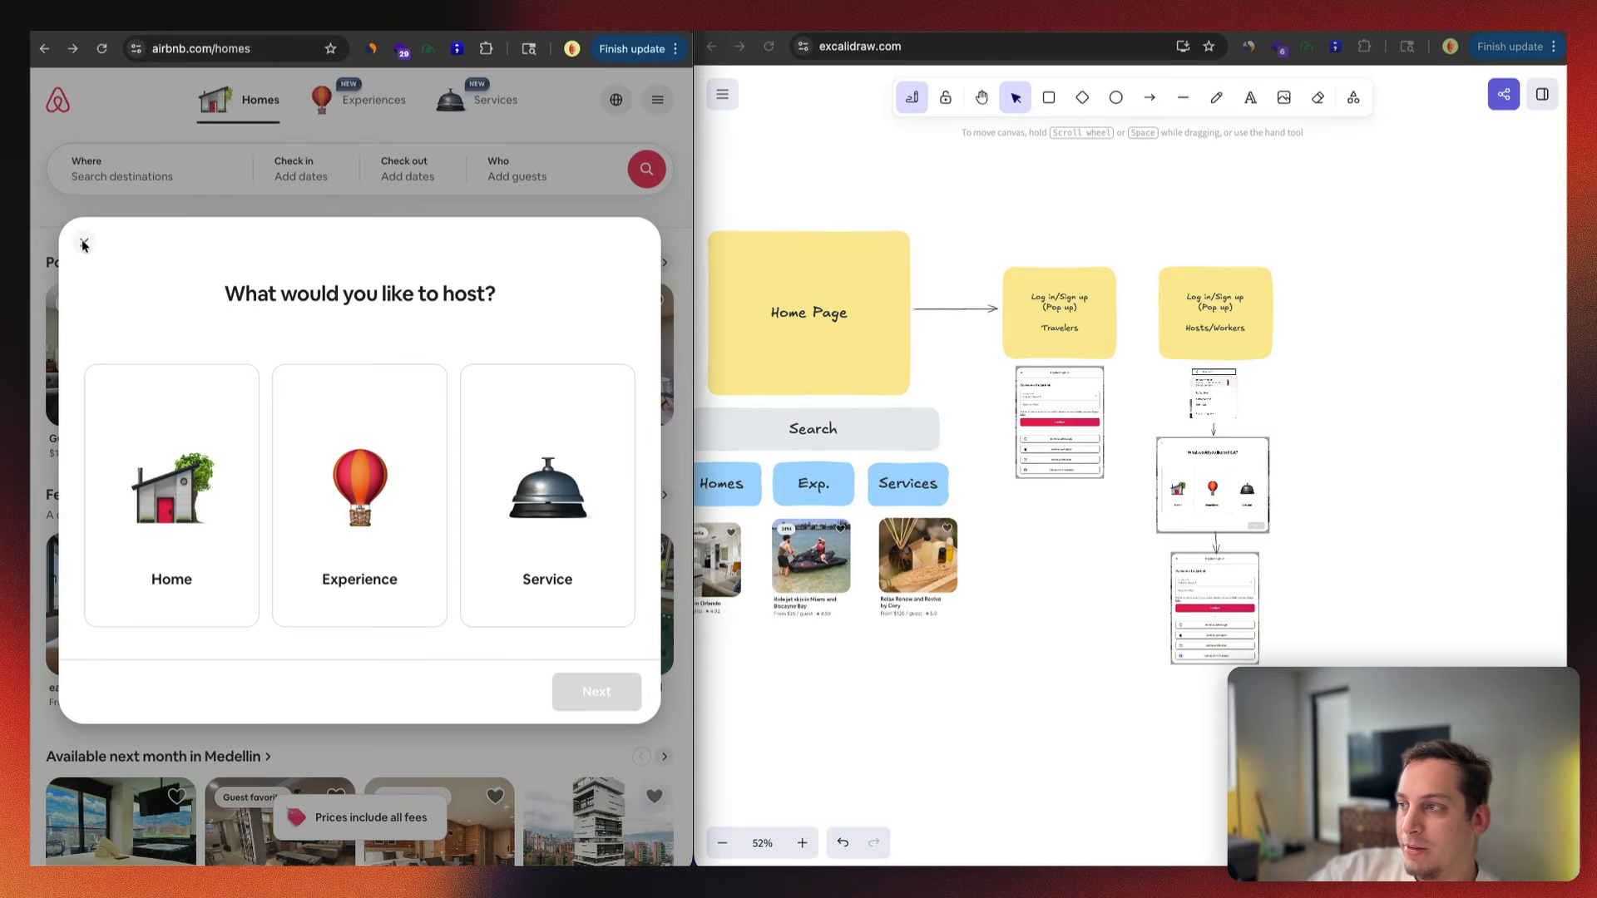
left_click(84, 243)
left_click(652, 111)
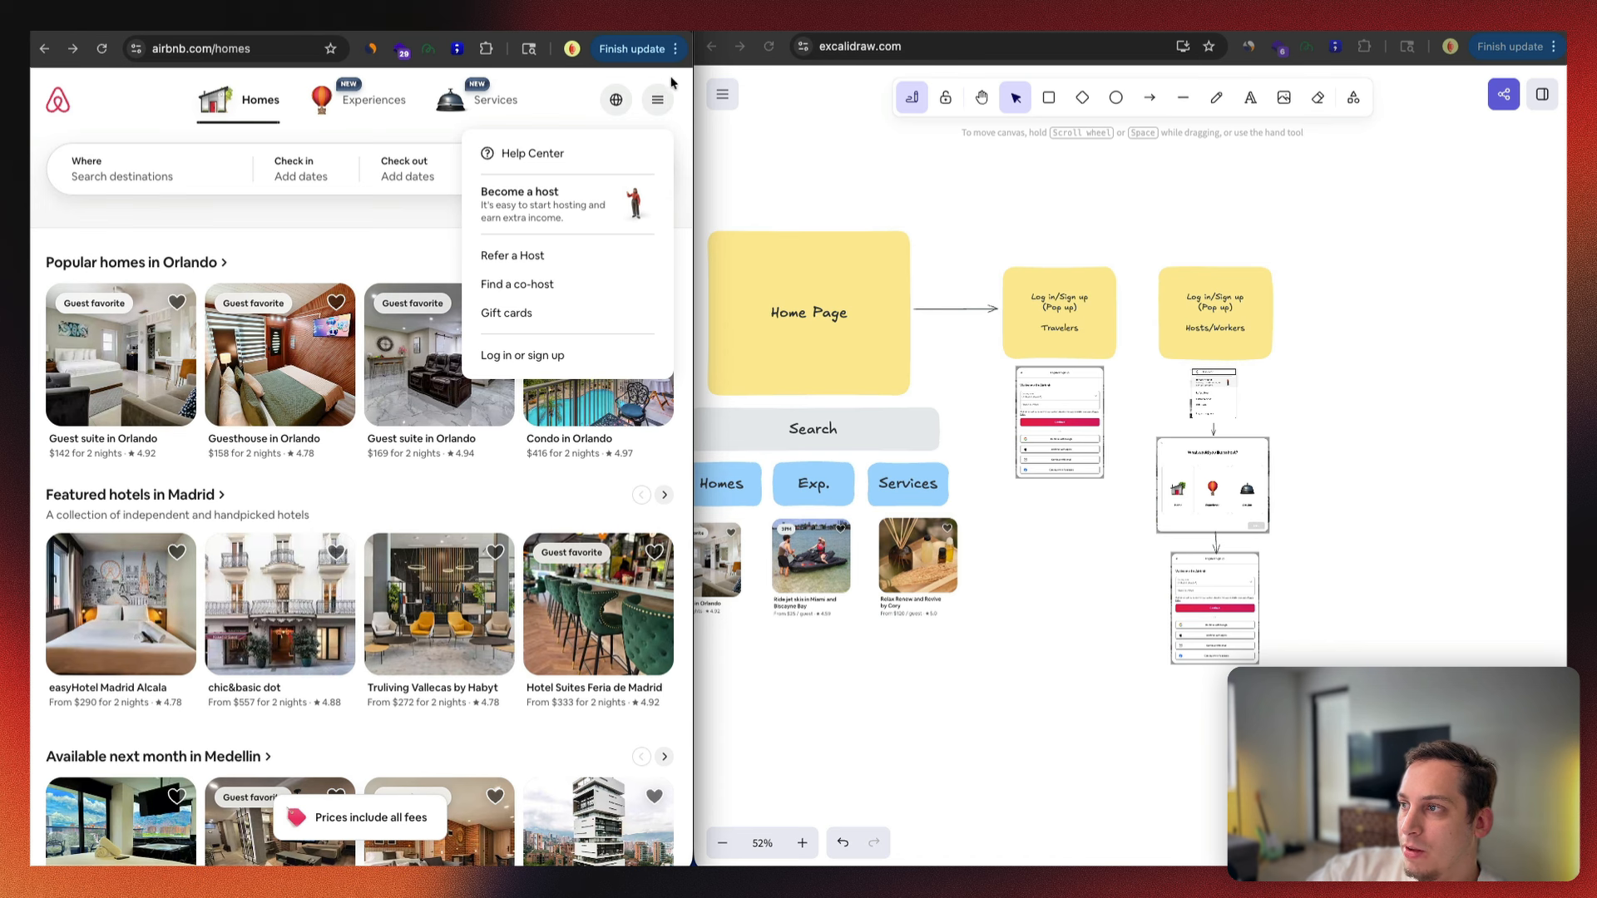
left_click(654, 114)
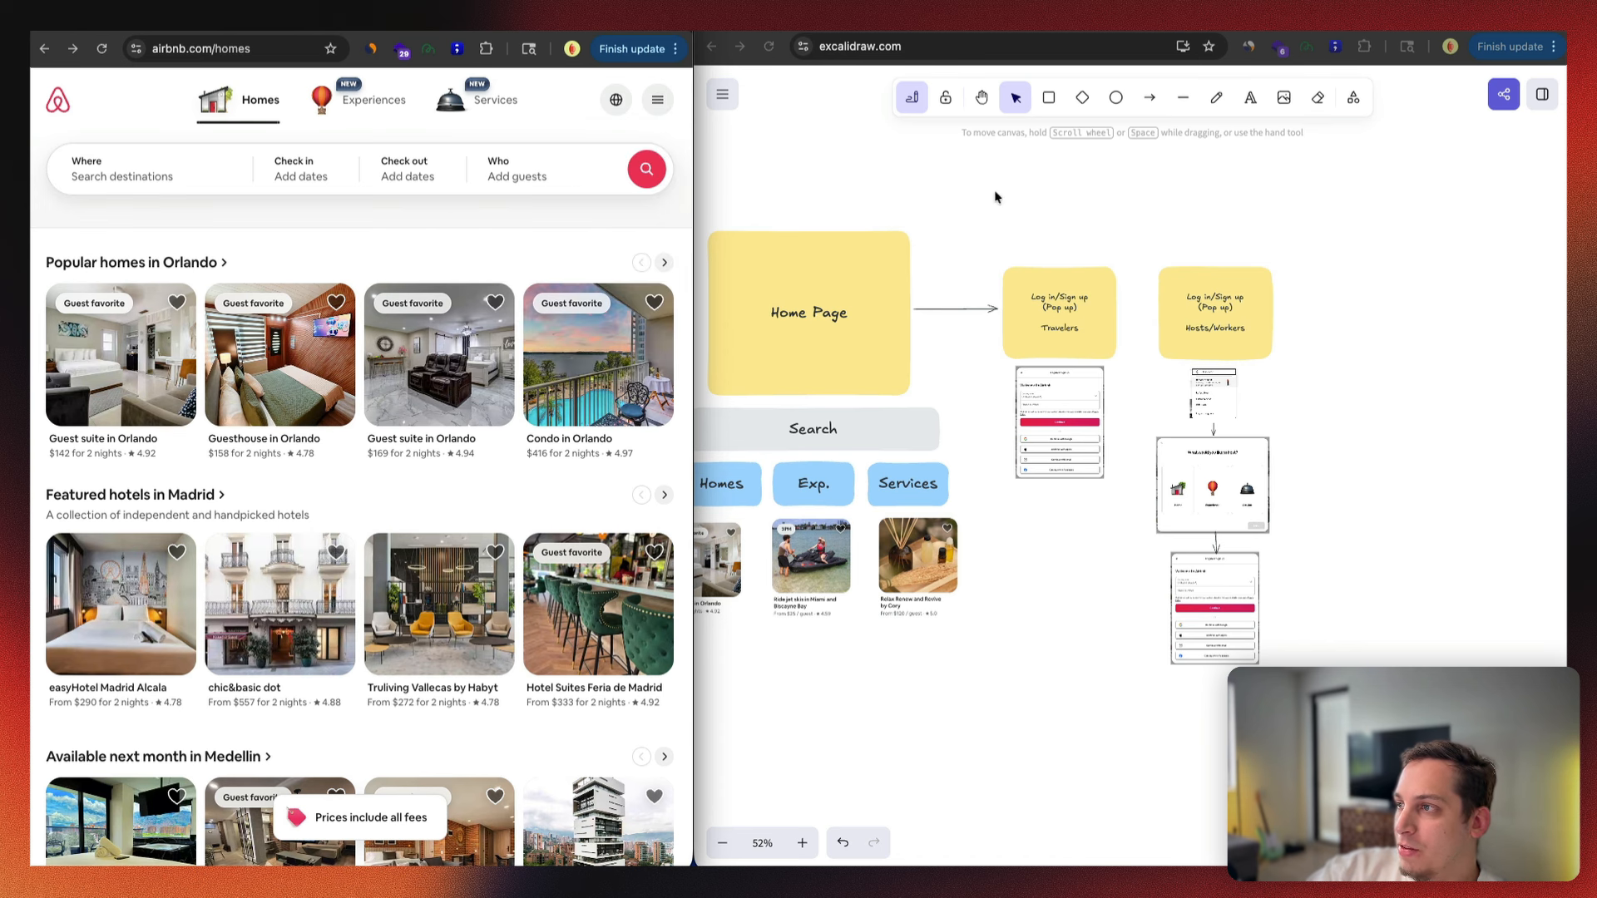
left_click(1008, 316)
scroll(1008, 316, "up", 5)
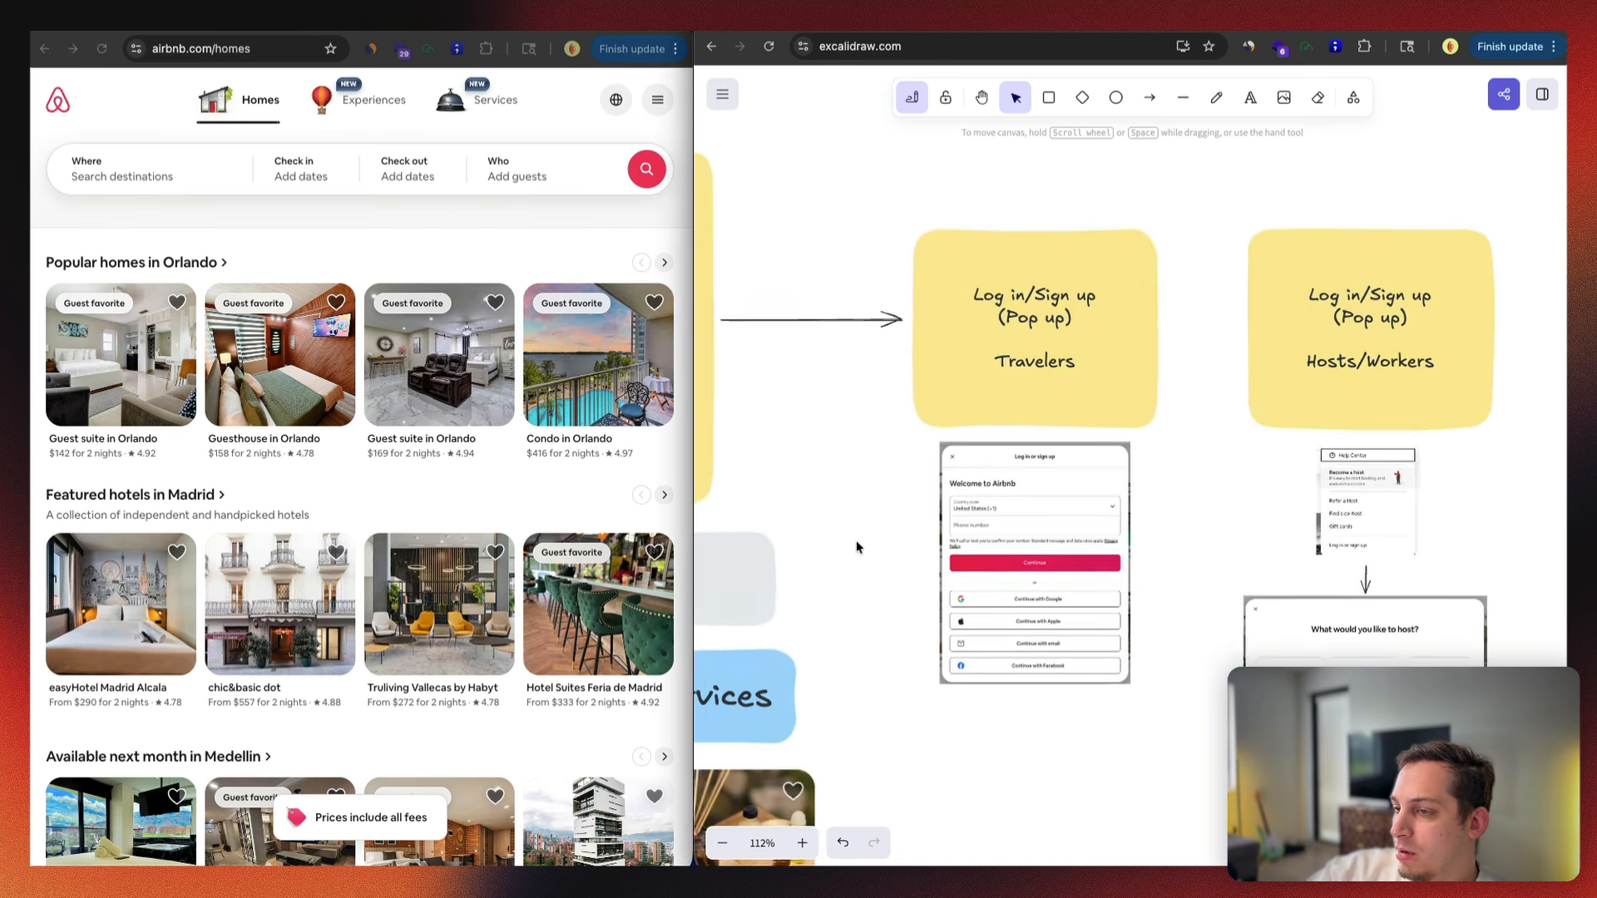
scroll(856, 547, "down", 5)
scroll(946, 494, "down", 3)
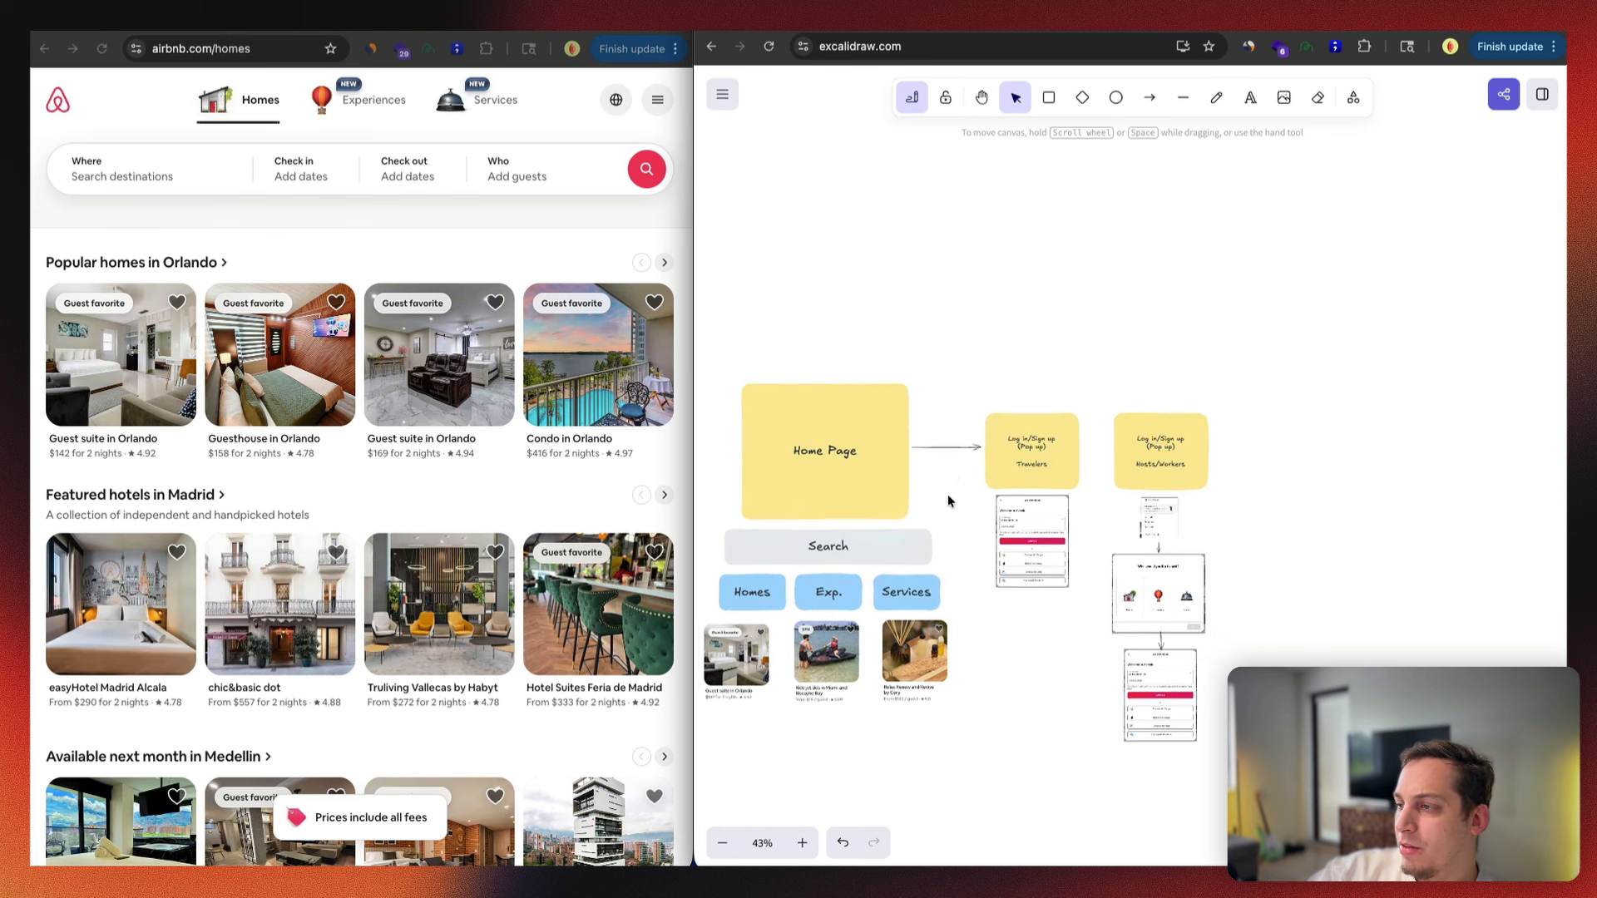
Step: Log in to Airbnb with the traveler account and open the account menu
left_click(545, 217)
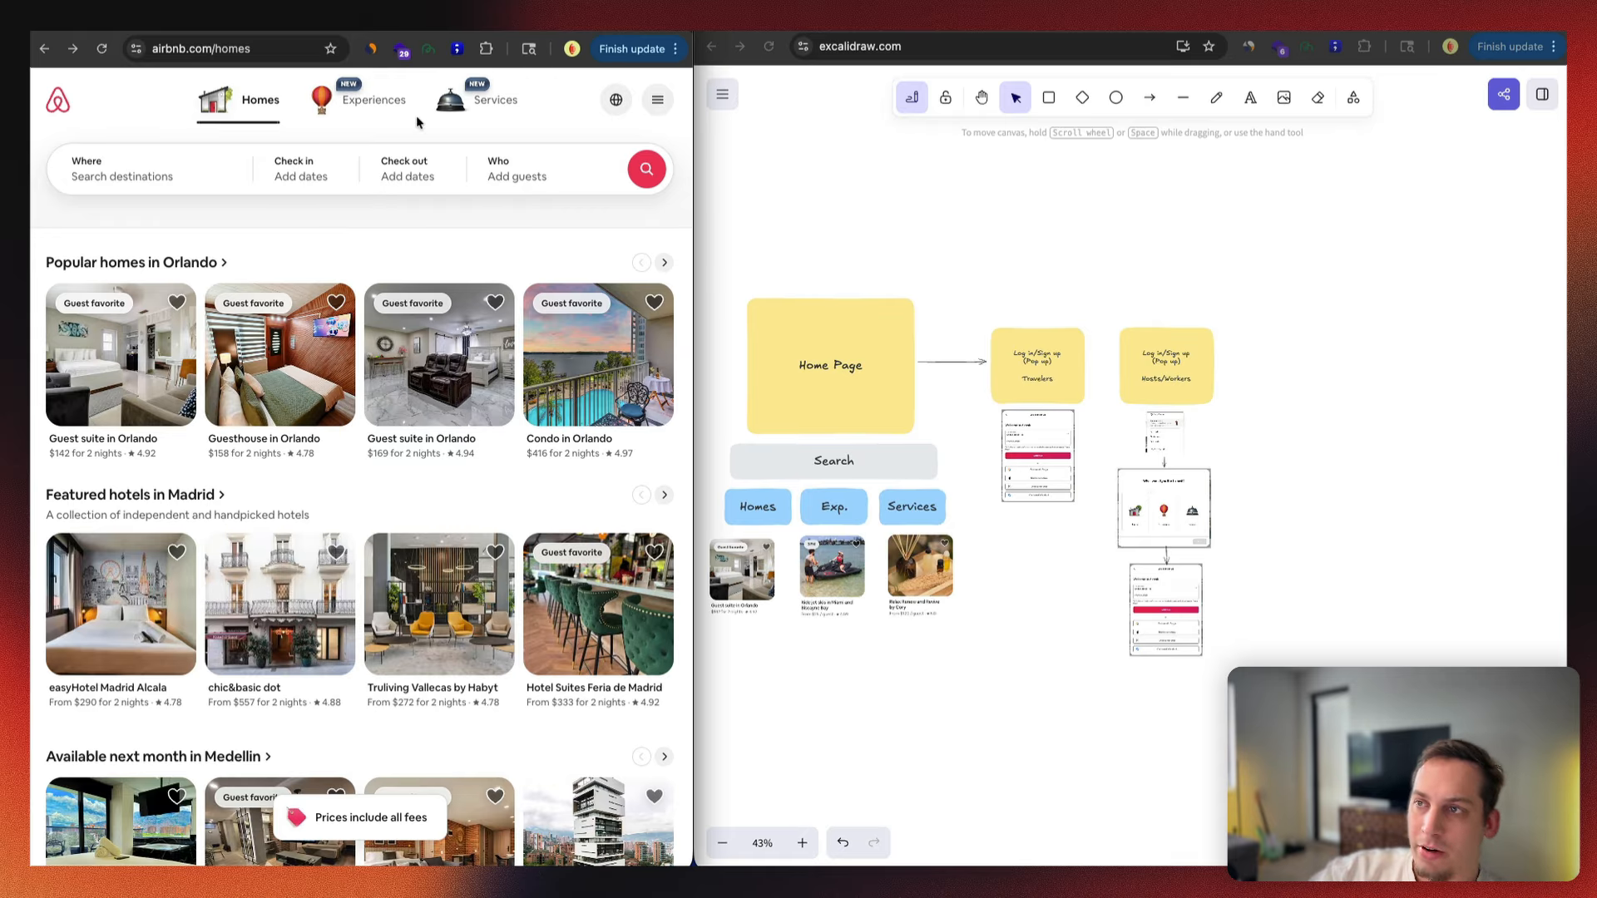
left_click(1101, 251)
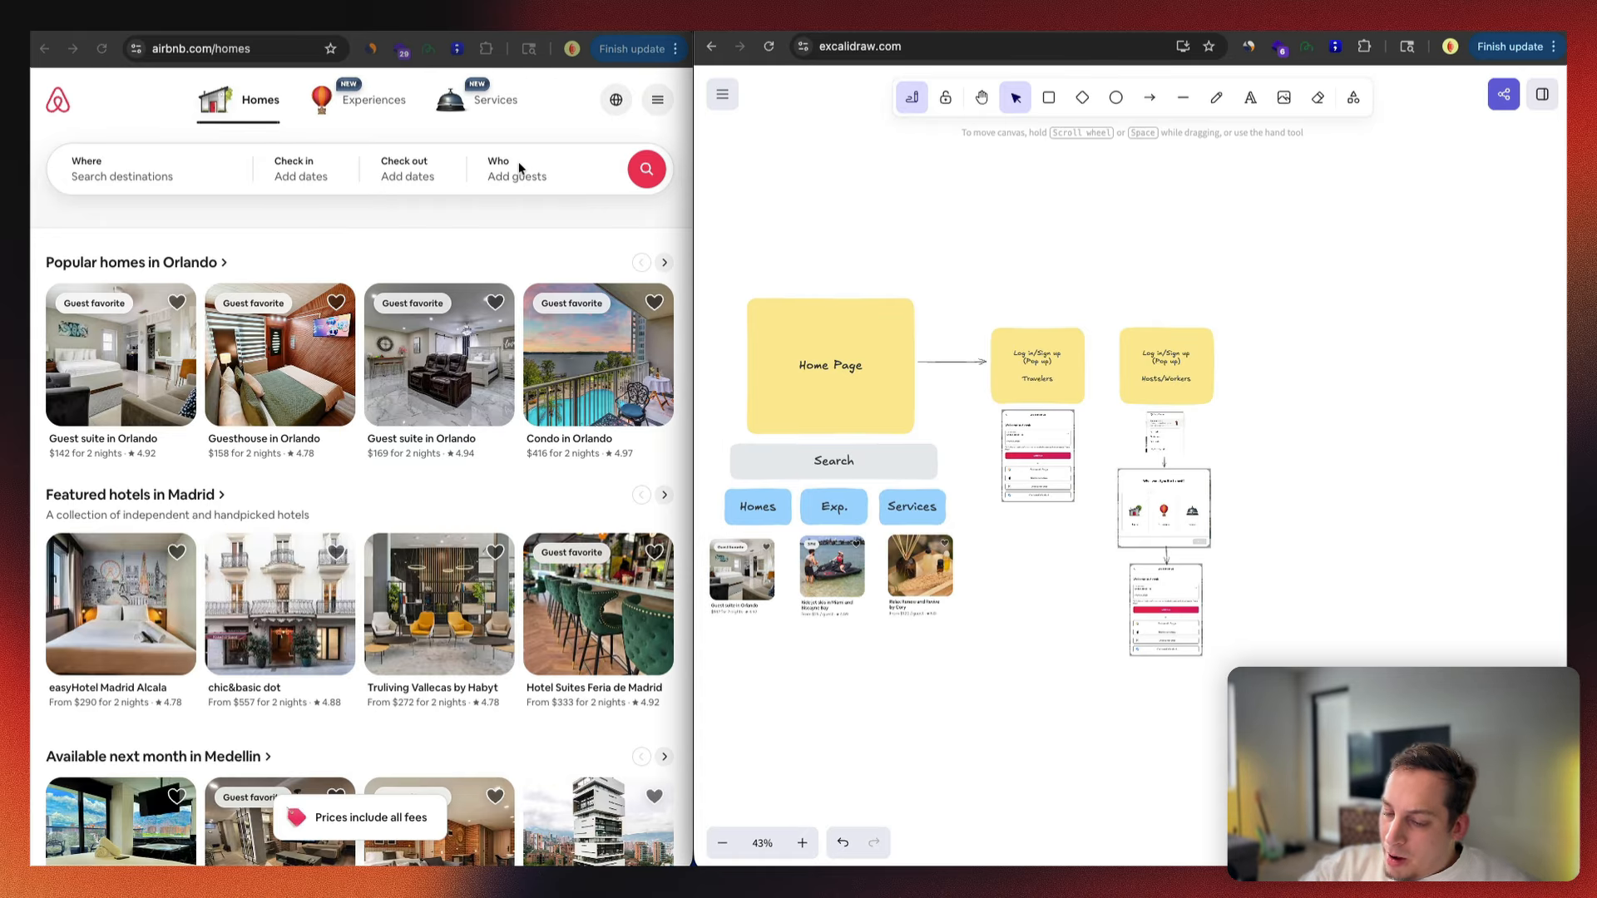
left_click(657, 100)
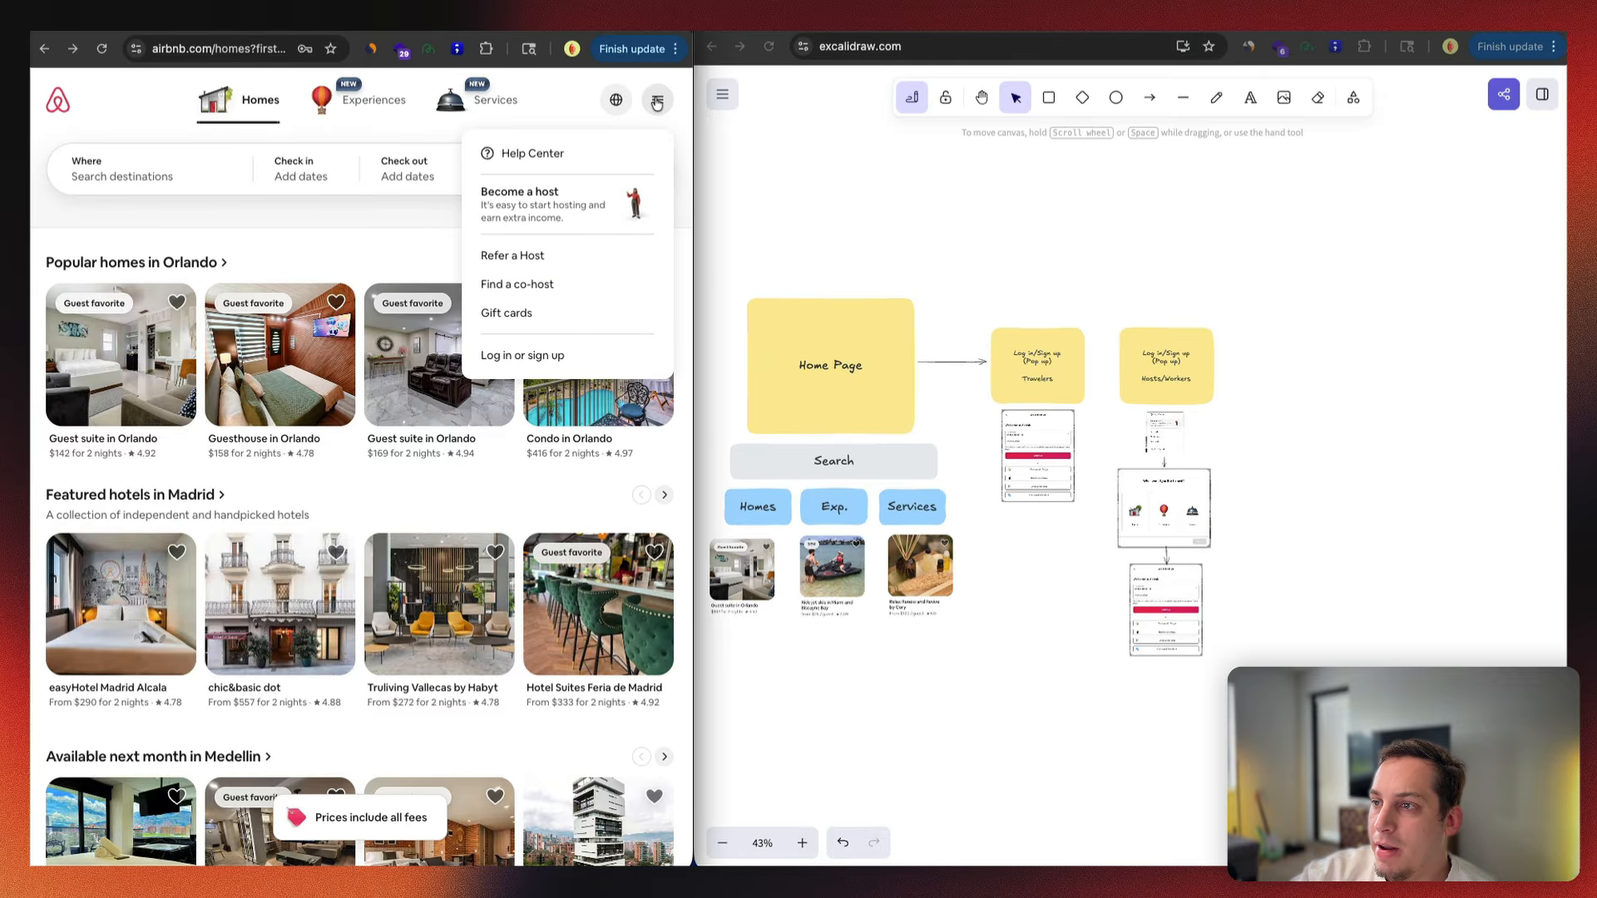
left_click(657, 100)
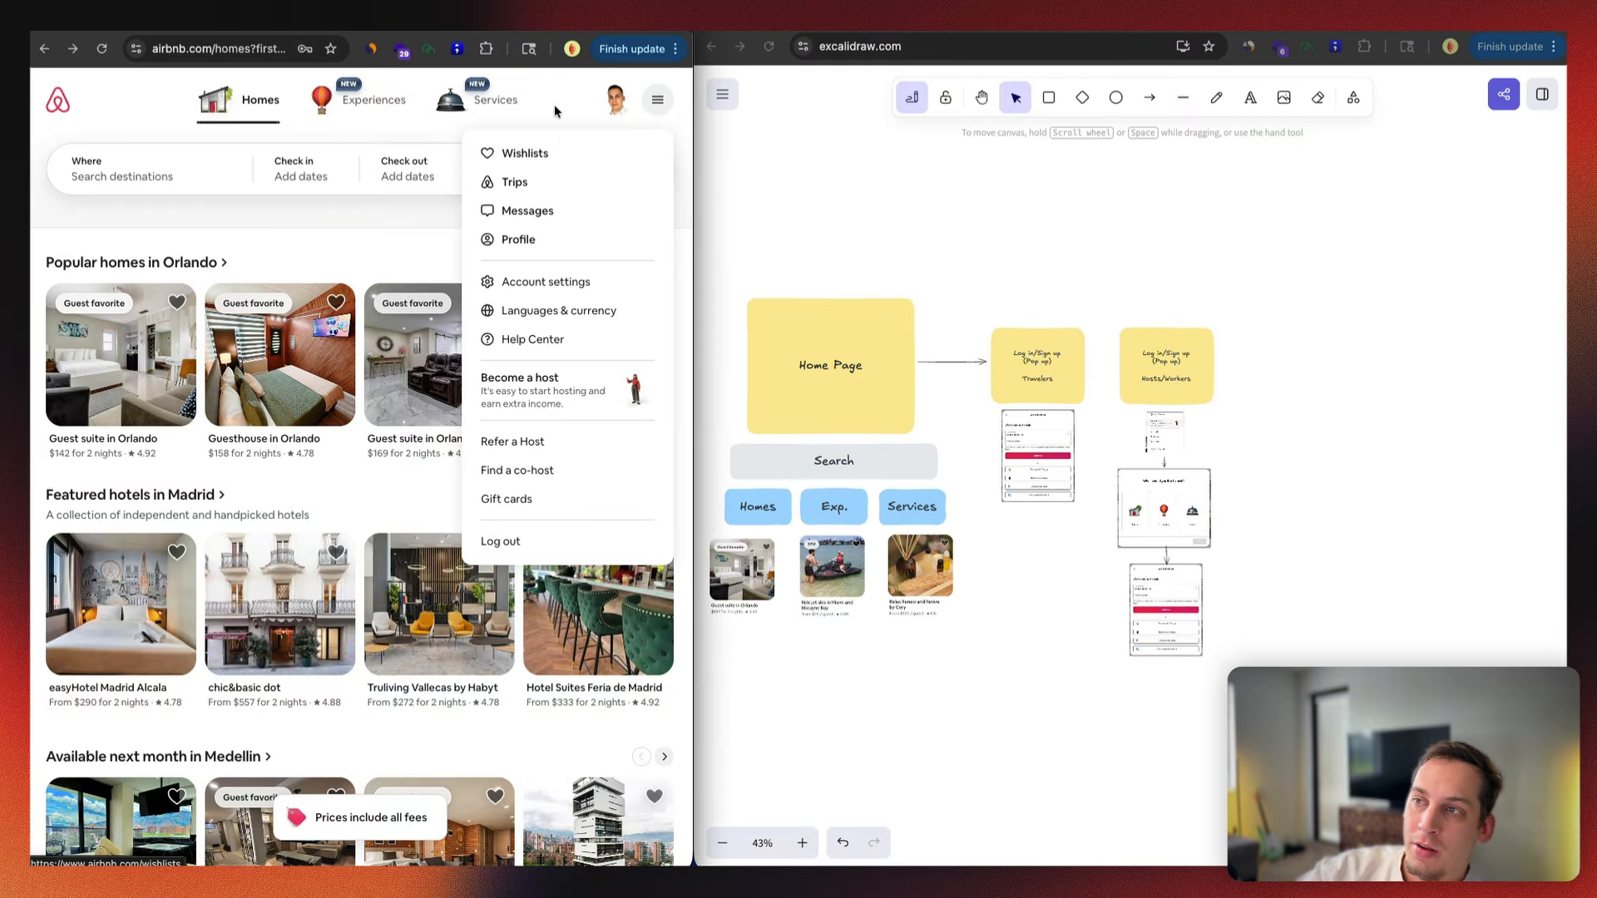
Step: Capture the avatar and menu button from Airbnb's header and paste the screenshot beneath the Travelers login pop-up screenshot
key("super+shift+4")
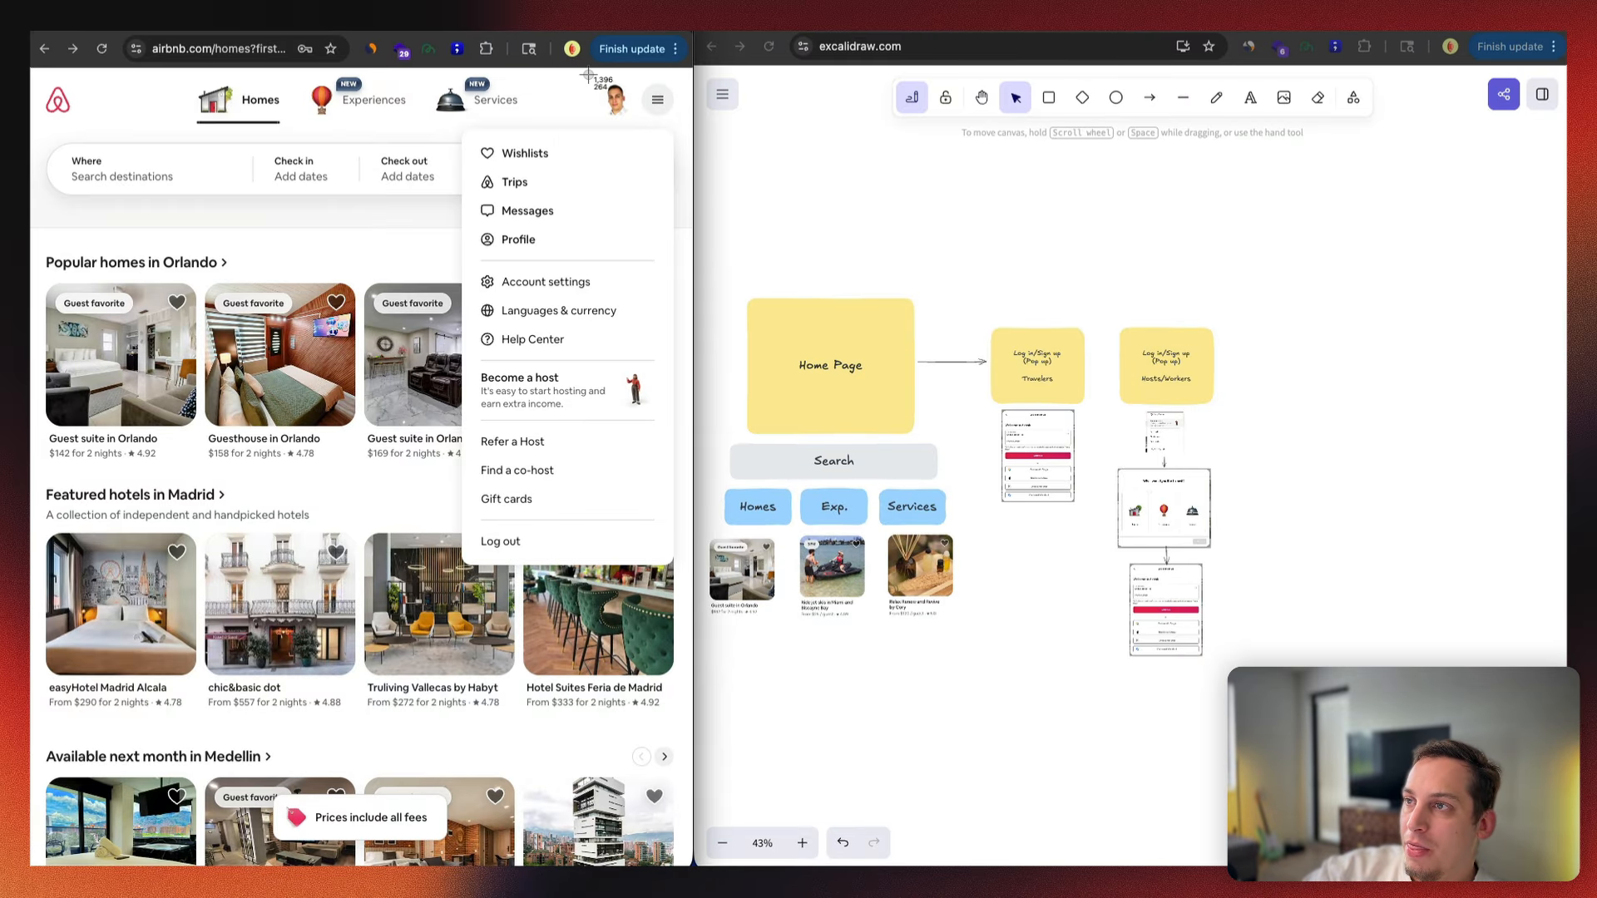
left_click_drag(593, 79, 675, 120)
left_click(1017, 574)
key("super+v")
left_click_drag(1017, 574, 1057, 568)
Step: Move both login flows farther from the Home Page box and widen the gap between the Travelers and Hosts/Workers columns
left_click_drag(996, 276, 1301, 701)
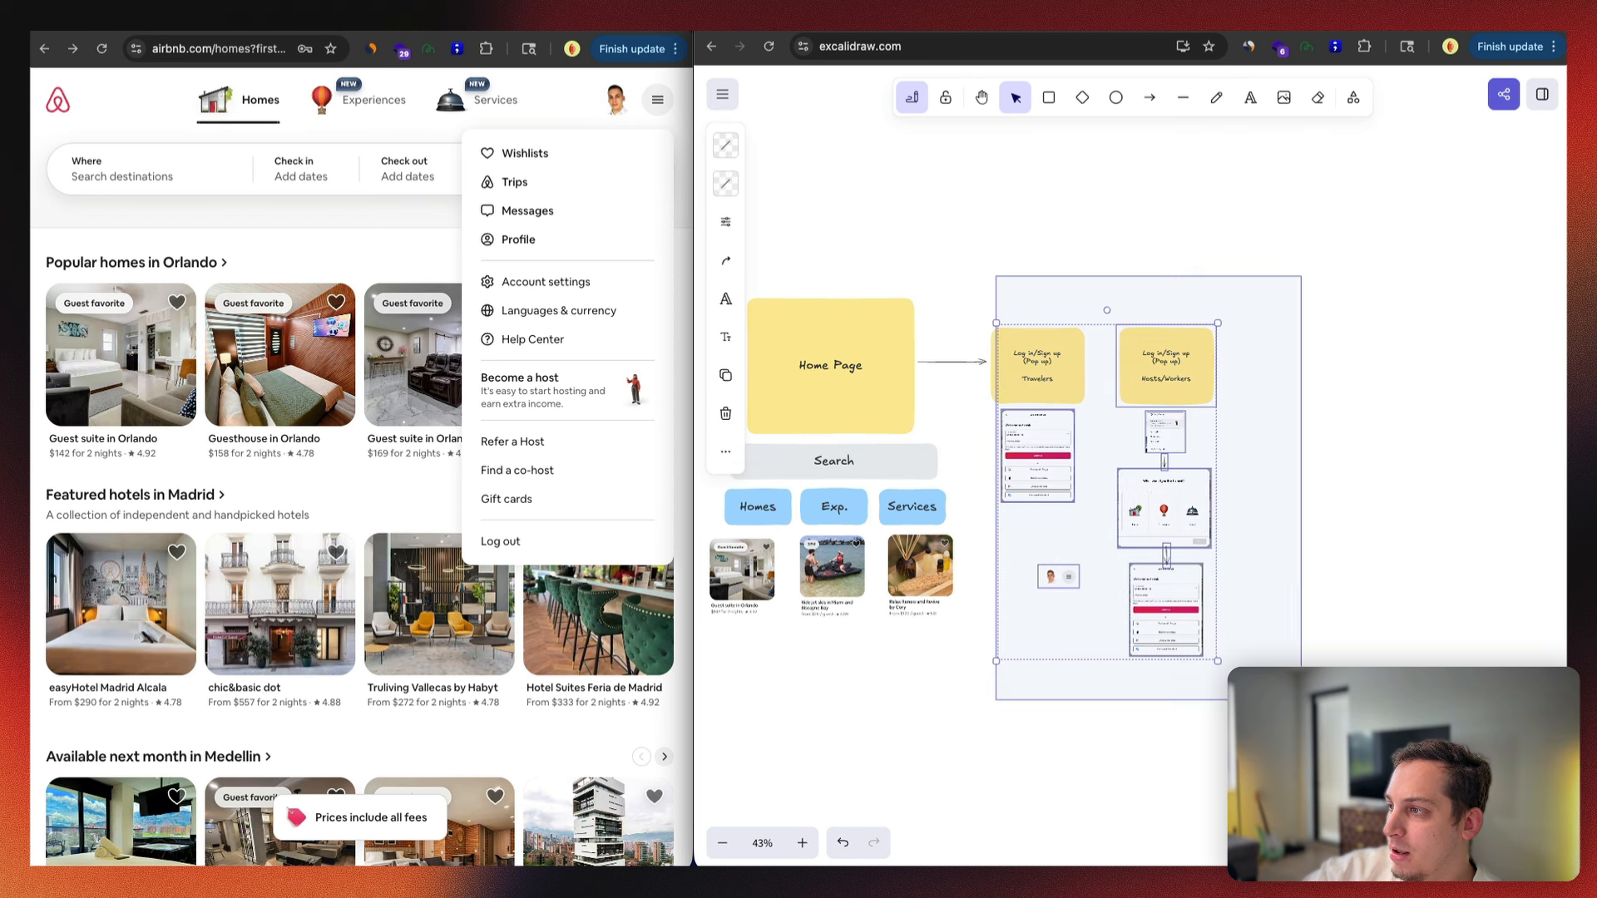
left_click_drag(1040, 380, 1172, 381)
left_click(1298, 277)
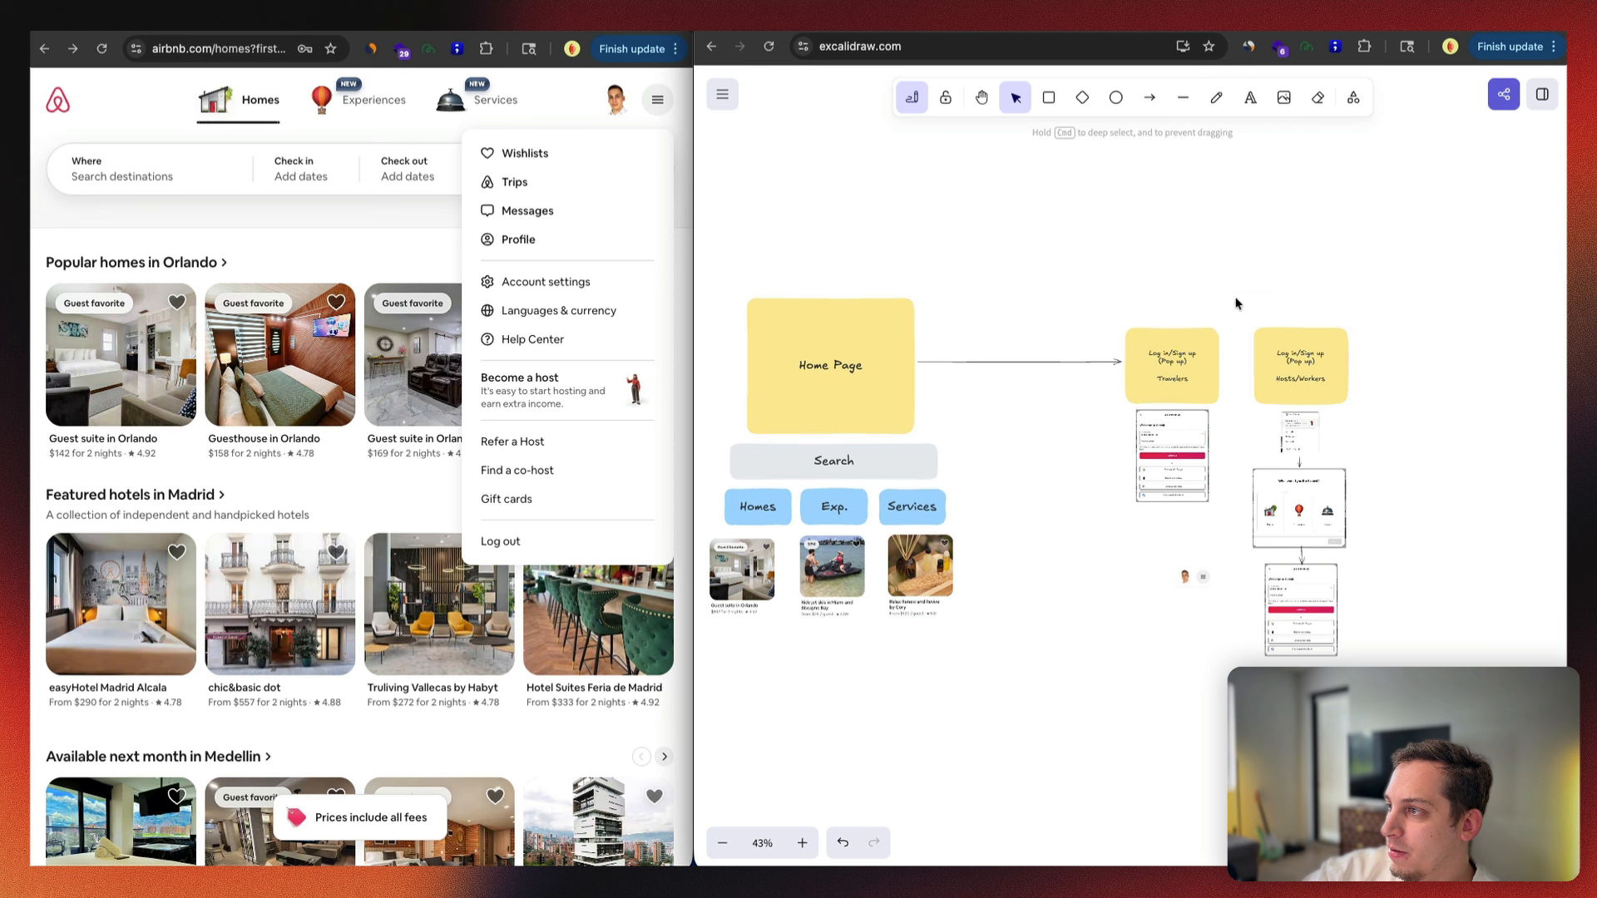
left_click_drag(1228, 293, 1430, 790)
left_click_drag(1294, 376, 1386, 375)
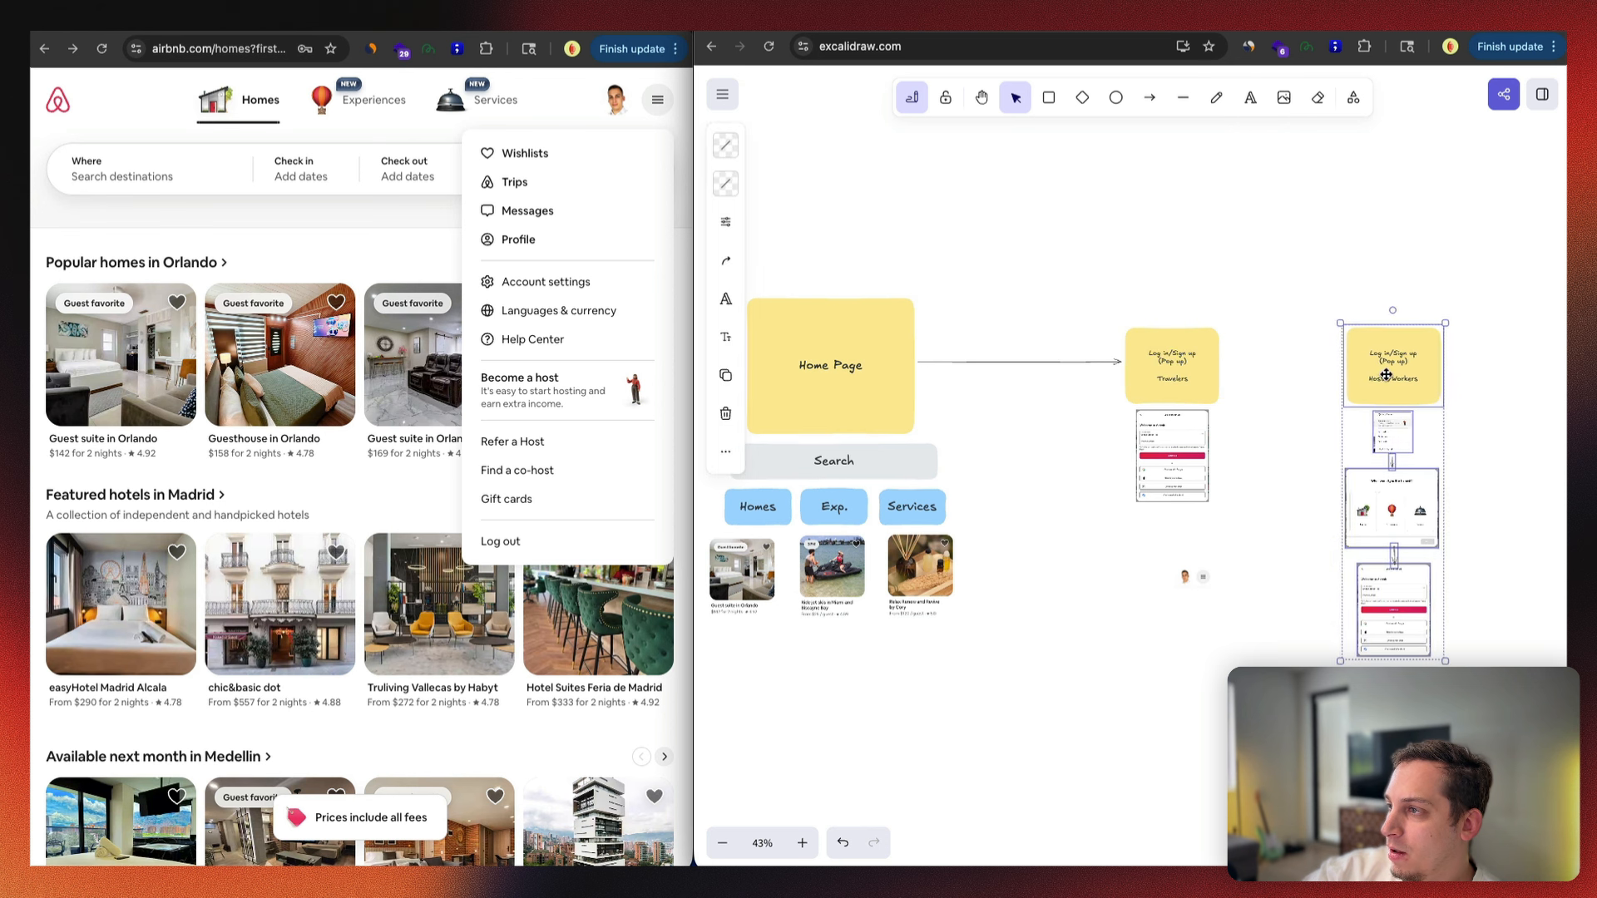
left_click(1068, 367)
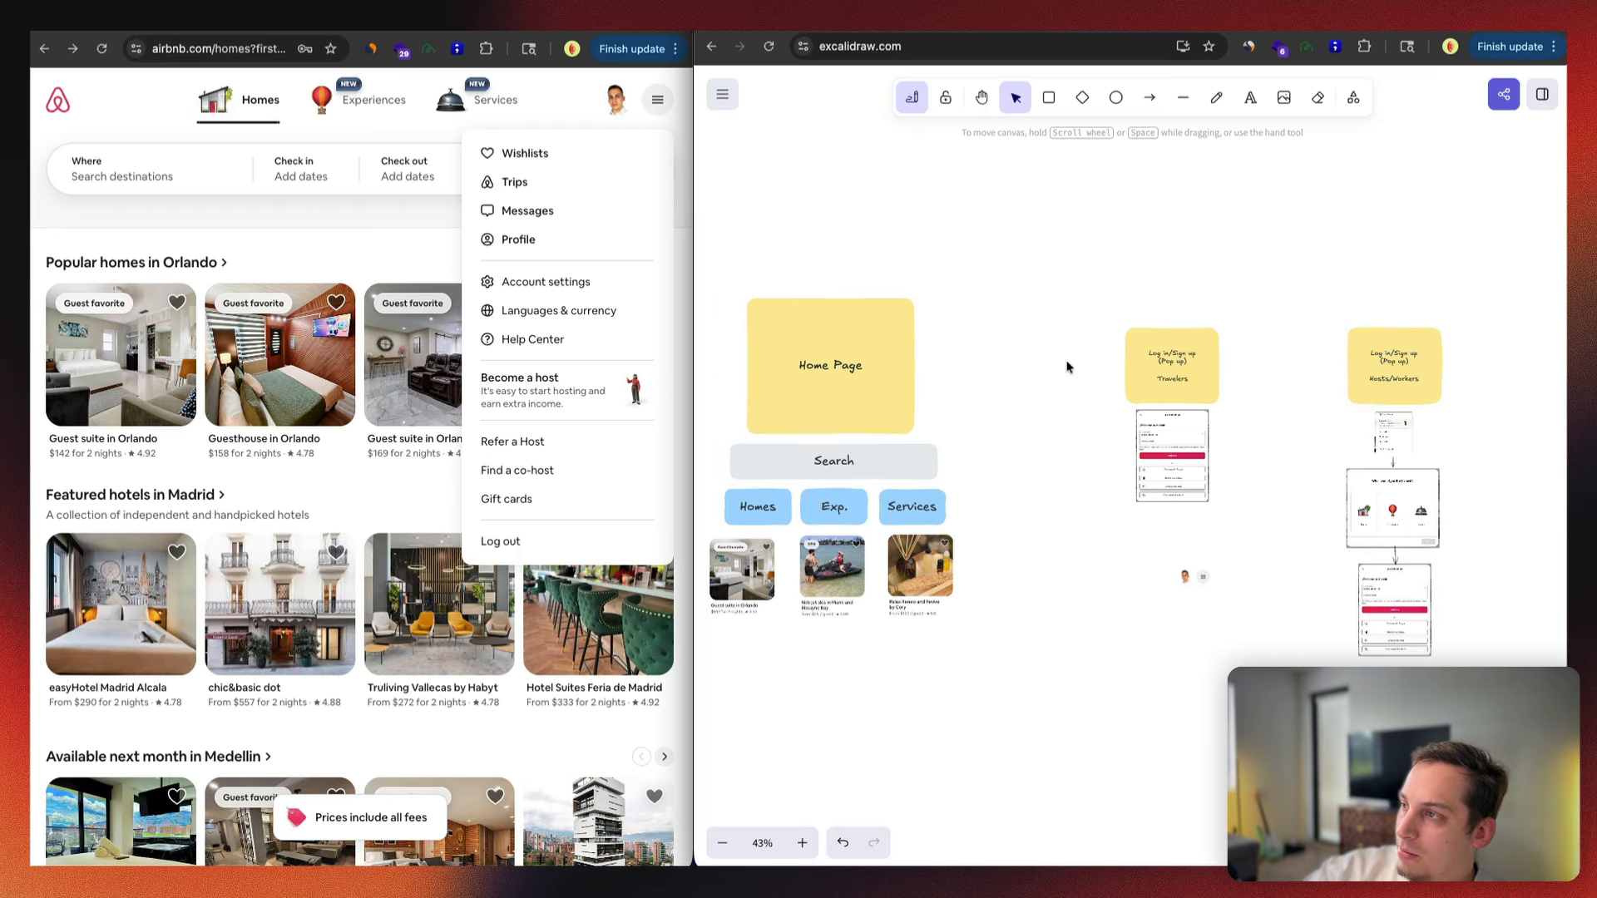
Step: Add a small copy of the Travelers box labelled "User Profile" beneath the login pop-up screenshot and centre the avatar screenshot under it
left_click_drag(1086, 278, 1240, 687)
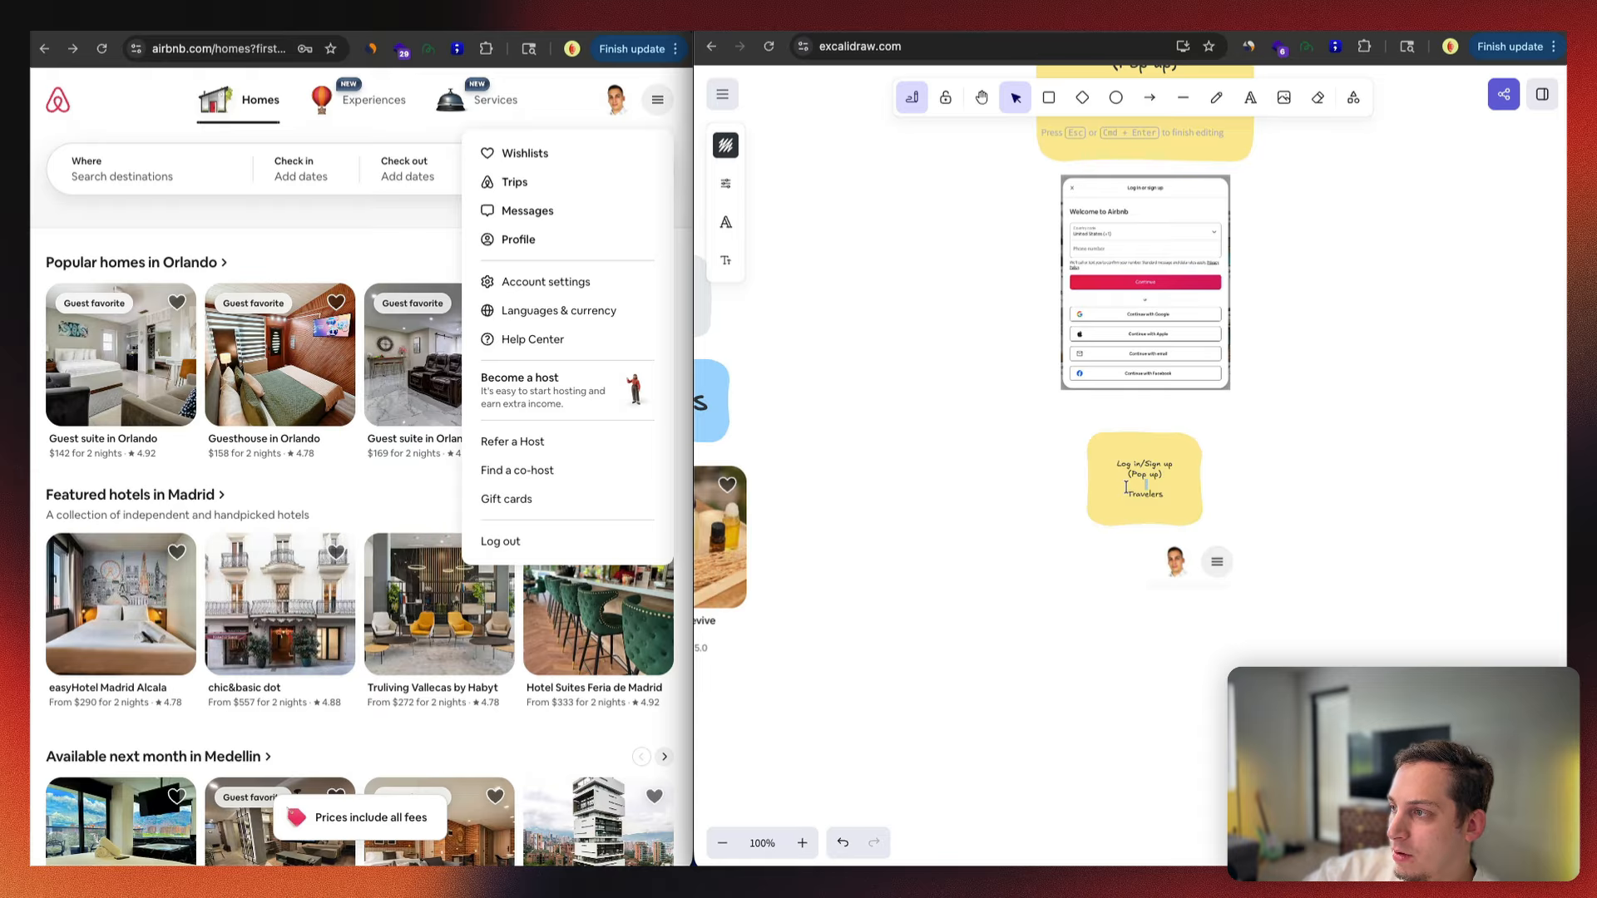
key("Return")
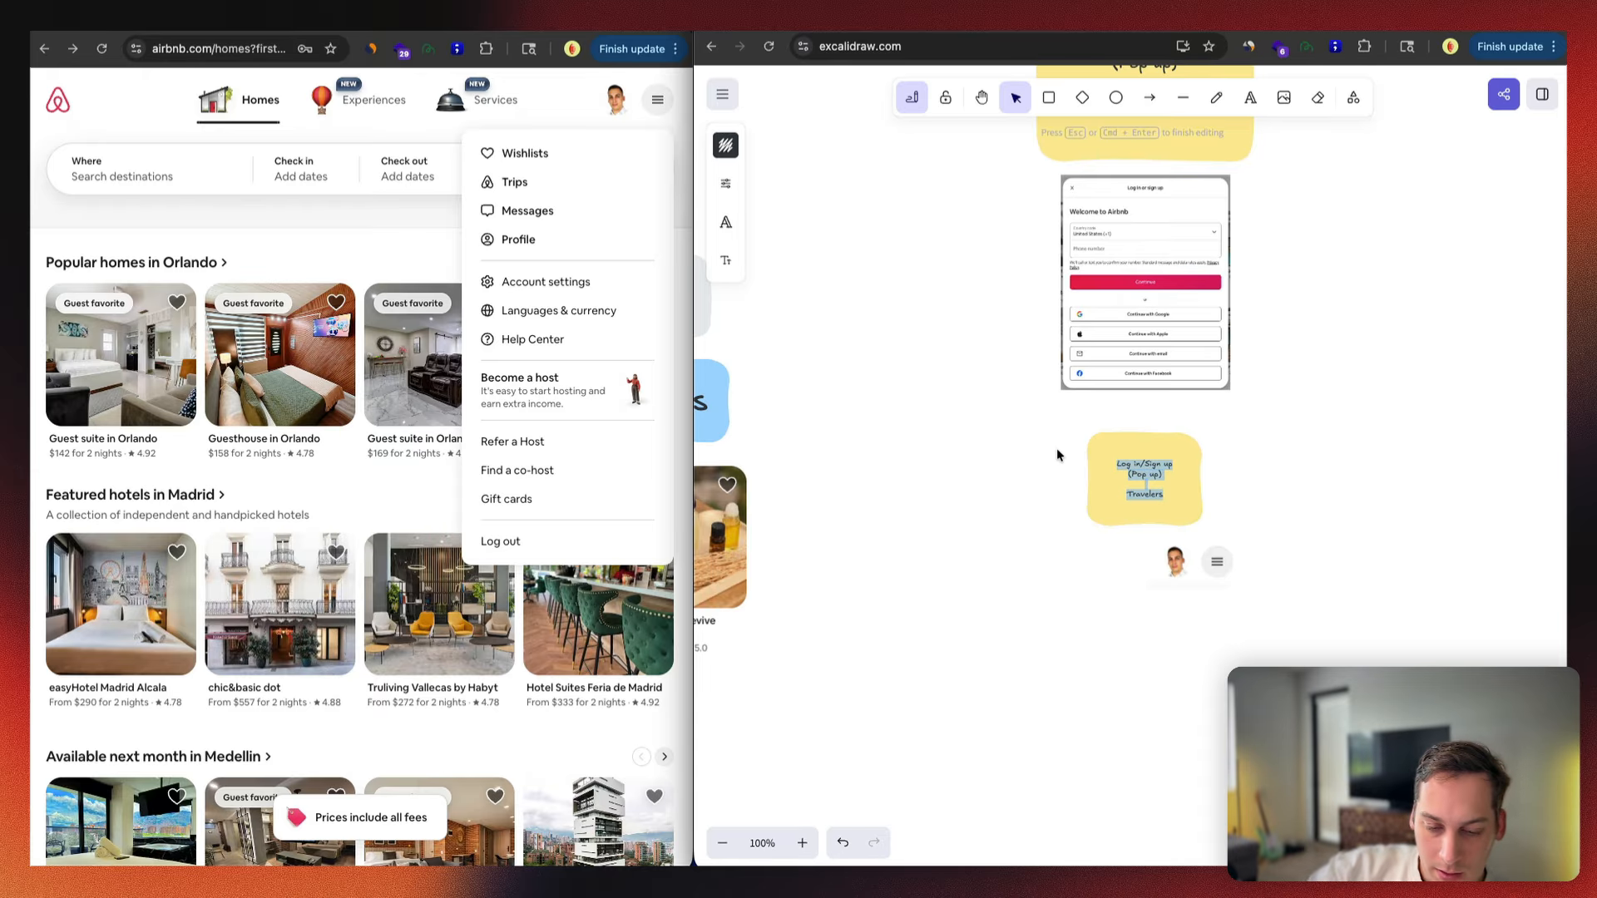
type("User Pr")
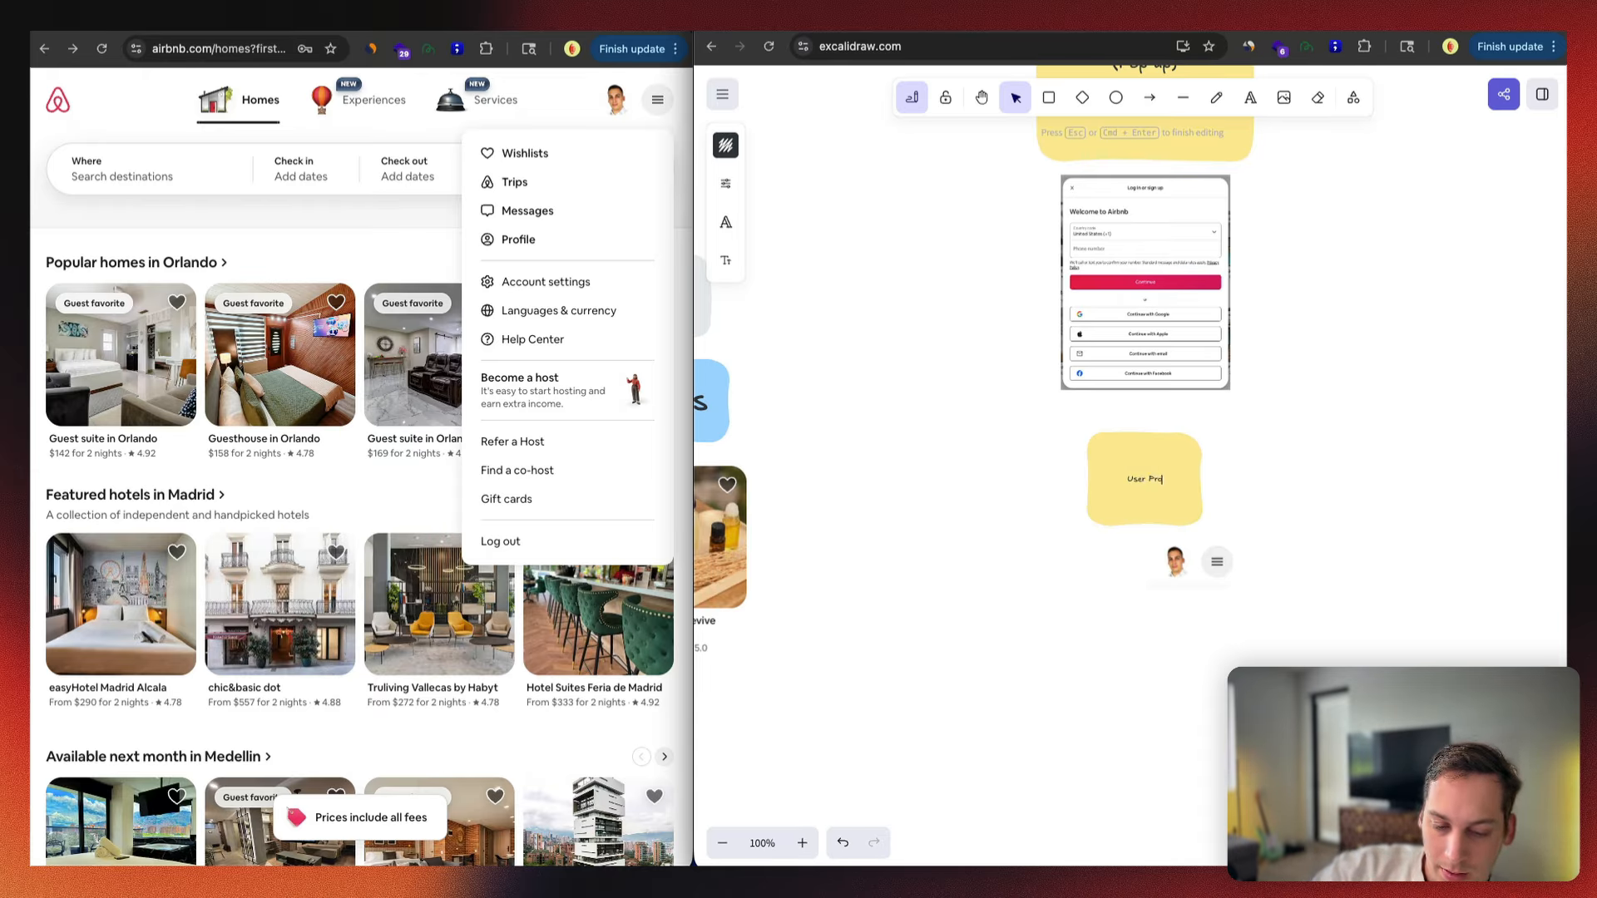
type("ofile")
key("Escape")
mouse_move(1173, 549)
left_mouse_down()
mouse_move(1085, 547)
mouse_move(1190, 533)
left_mouse_up()
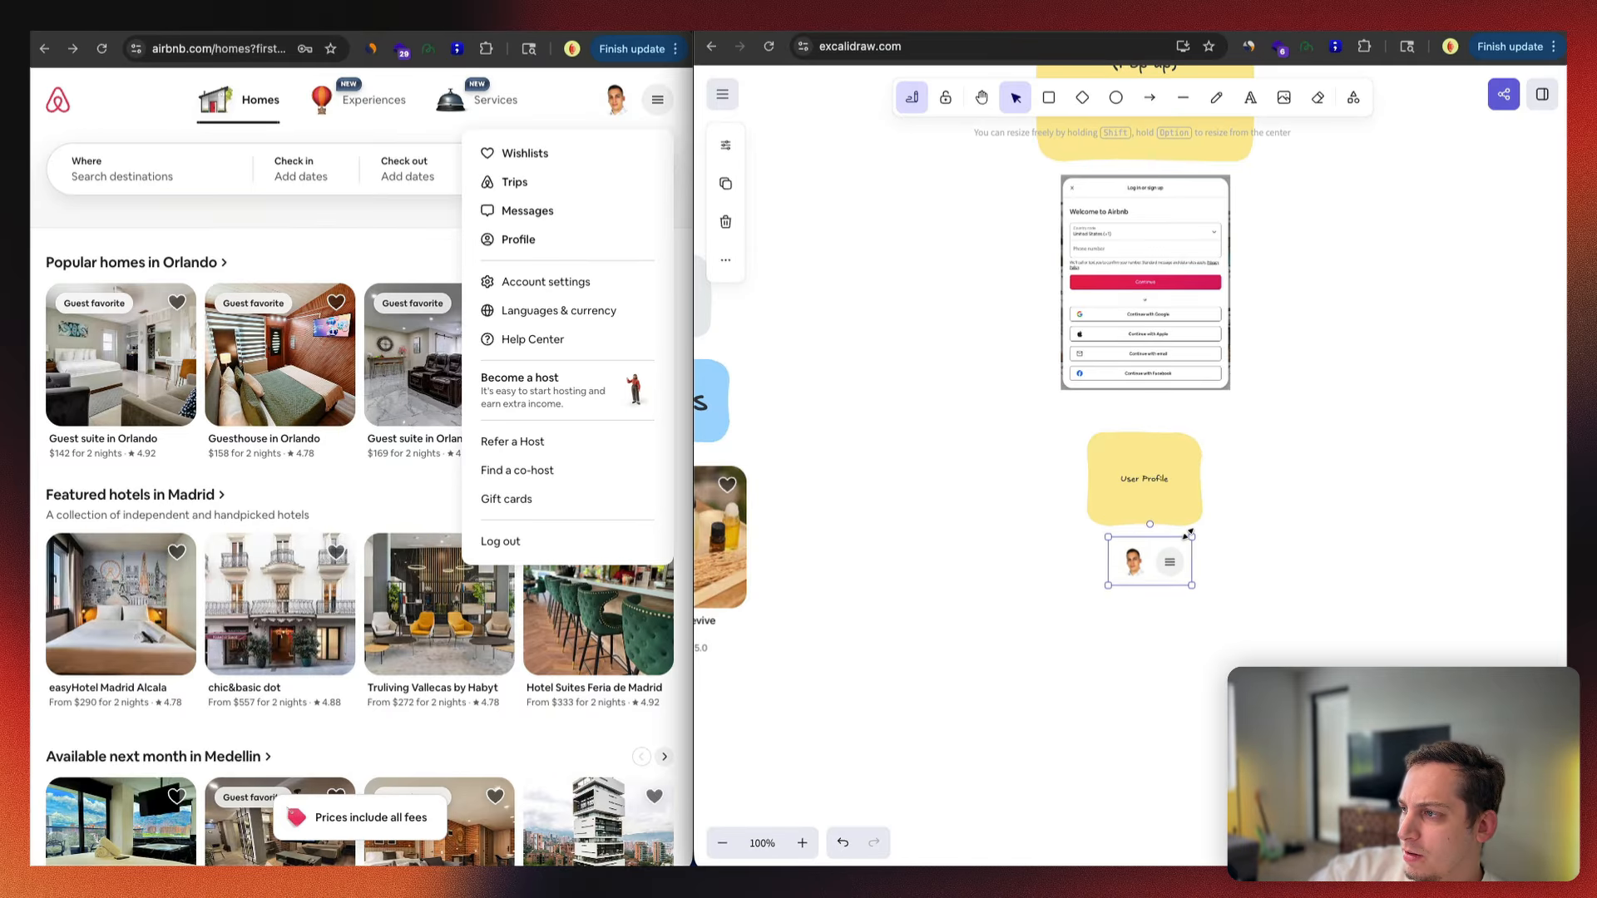
left_click(865, 279)
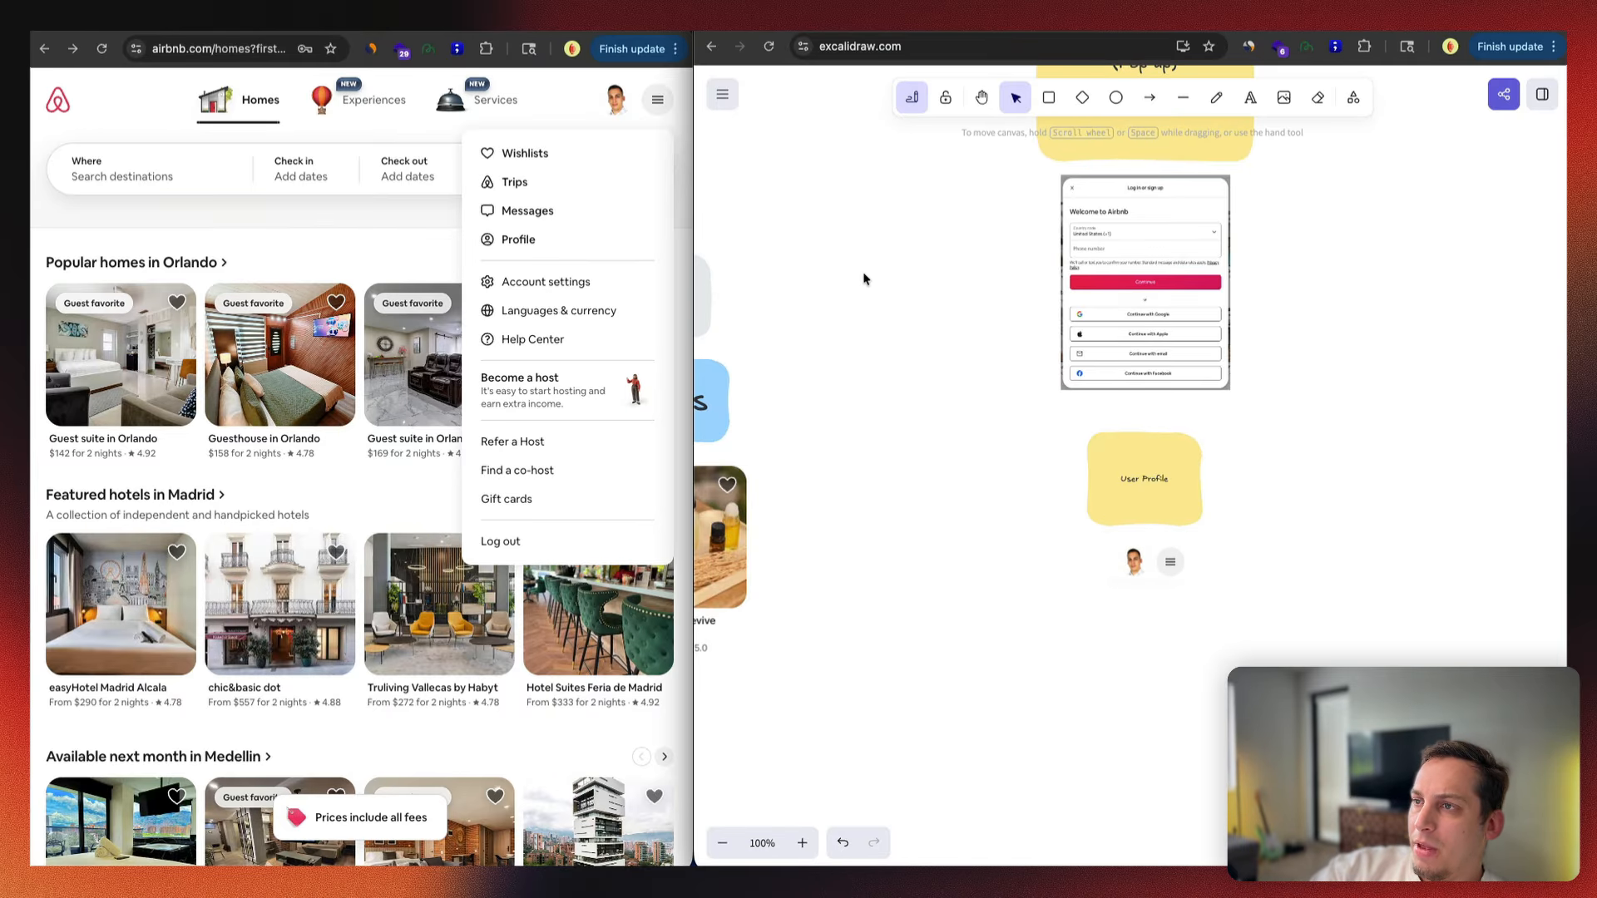
Step: Open the Airbnb profile page, duplicate the User Profile box beneath the avatar screenshot and label the copy "Profile Page"
left_click(616, 100)
left_click_drag(1145, 479, 1145, 472)
key("super+c")
key("super+v")
double_click(1098, 697)
type("P")
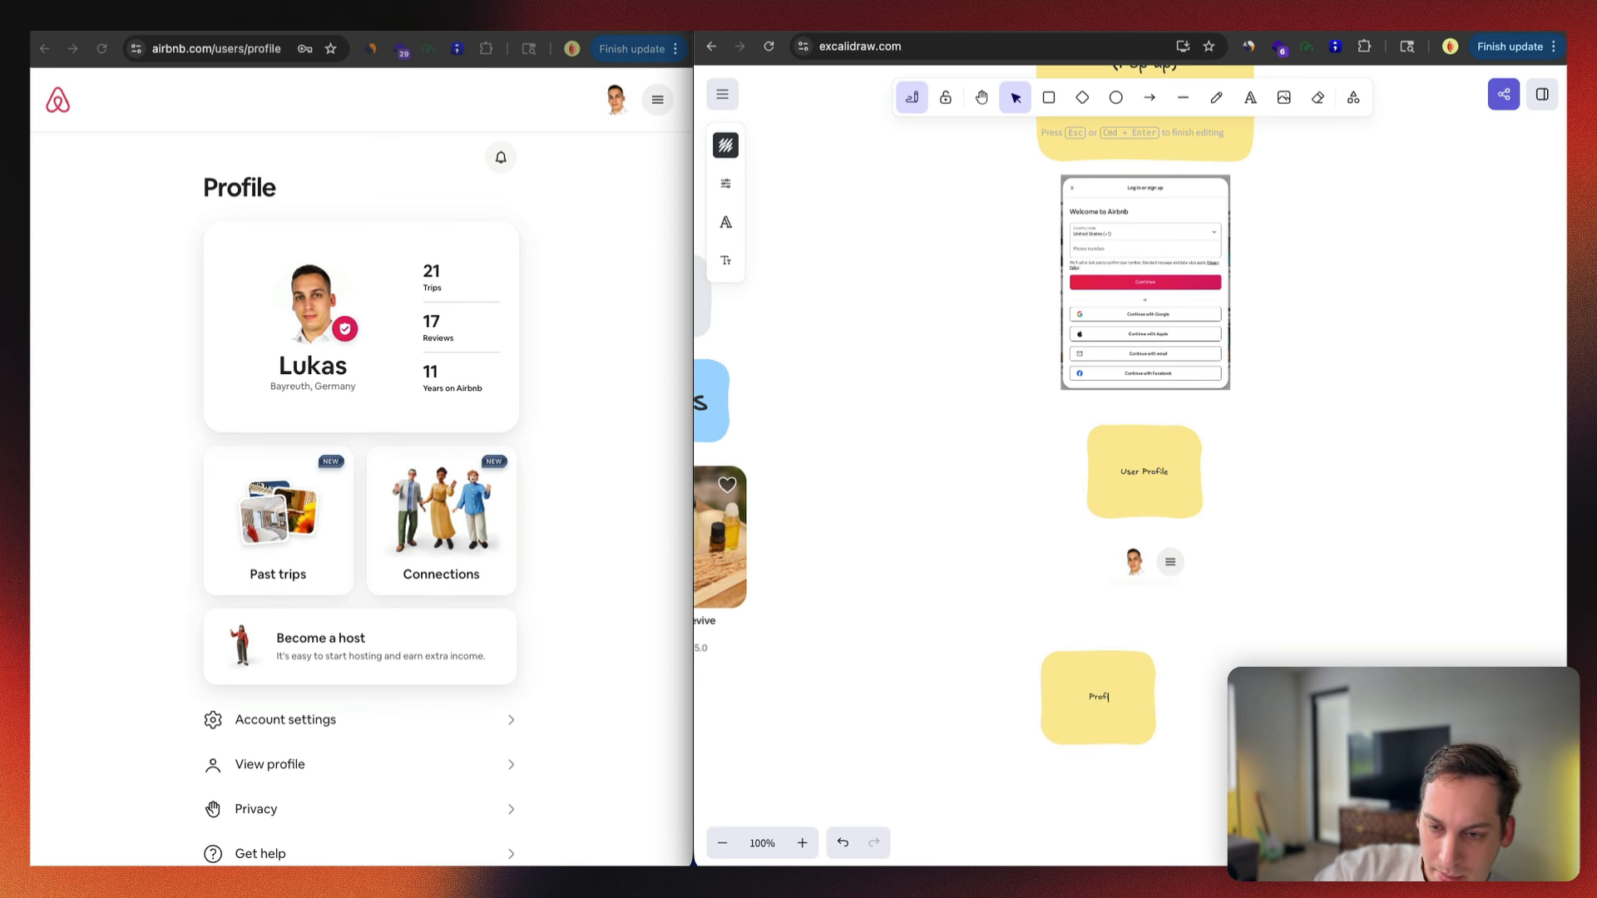
type("rofile")
type("Page")
left_click(973, 649)
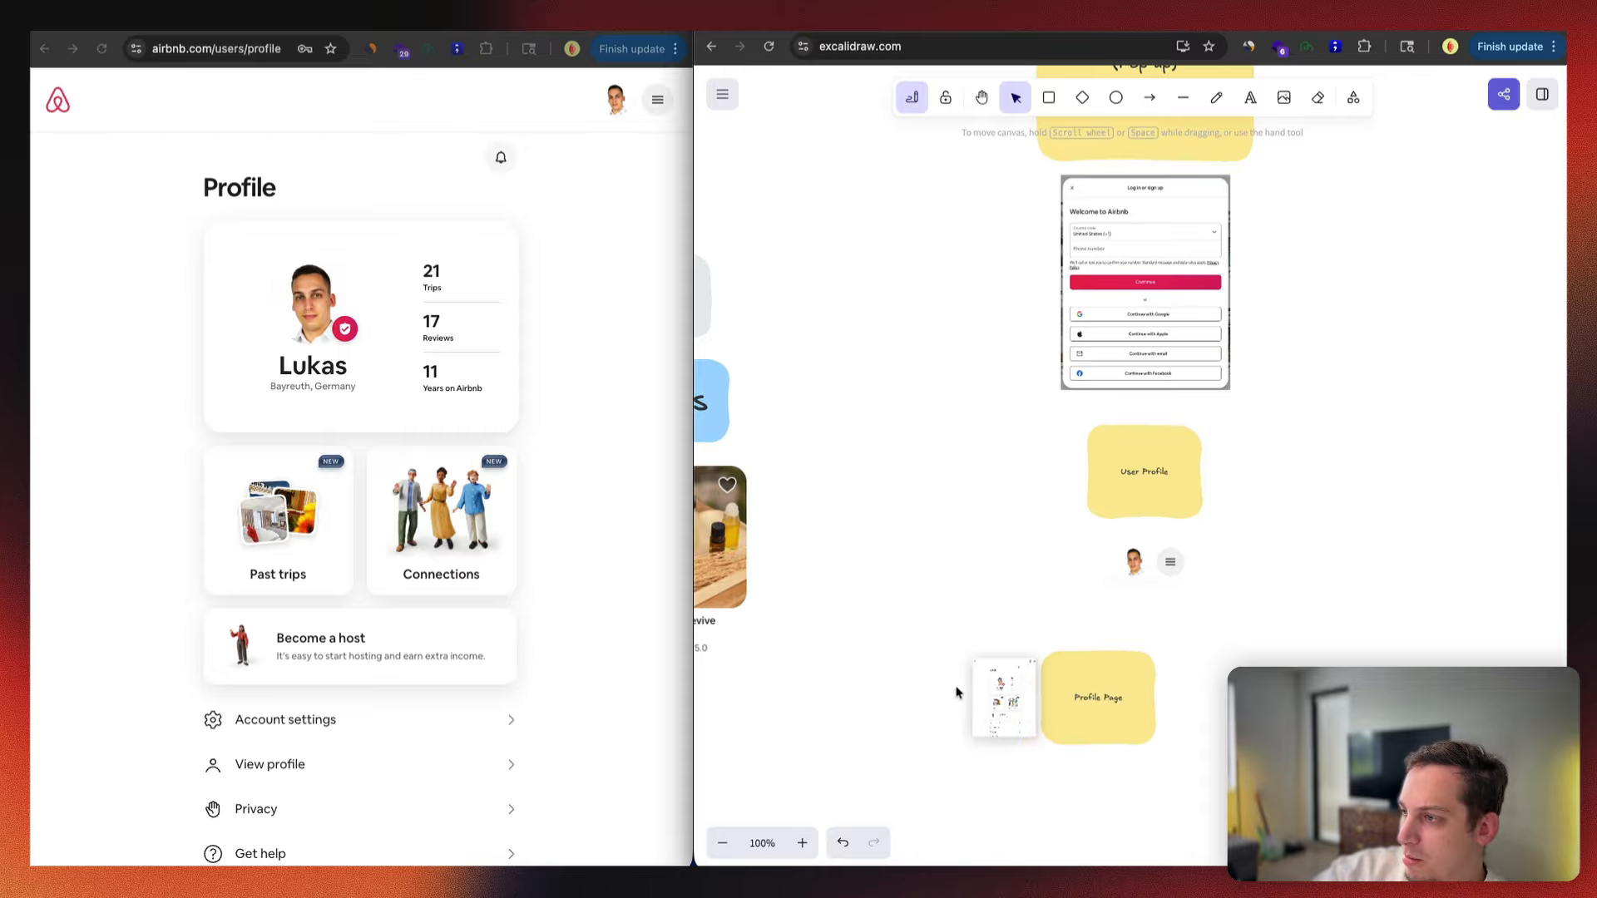
Step: Paste the profile page screenshot into the diagram, shrink it and place it beneath the Profile Page box
key("super+v")
scroll(902, 510, "down", 3)
left_click_drag(874, 520, 1046, 786)
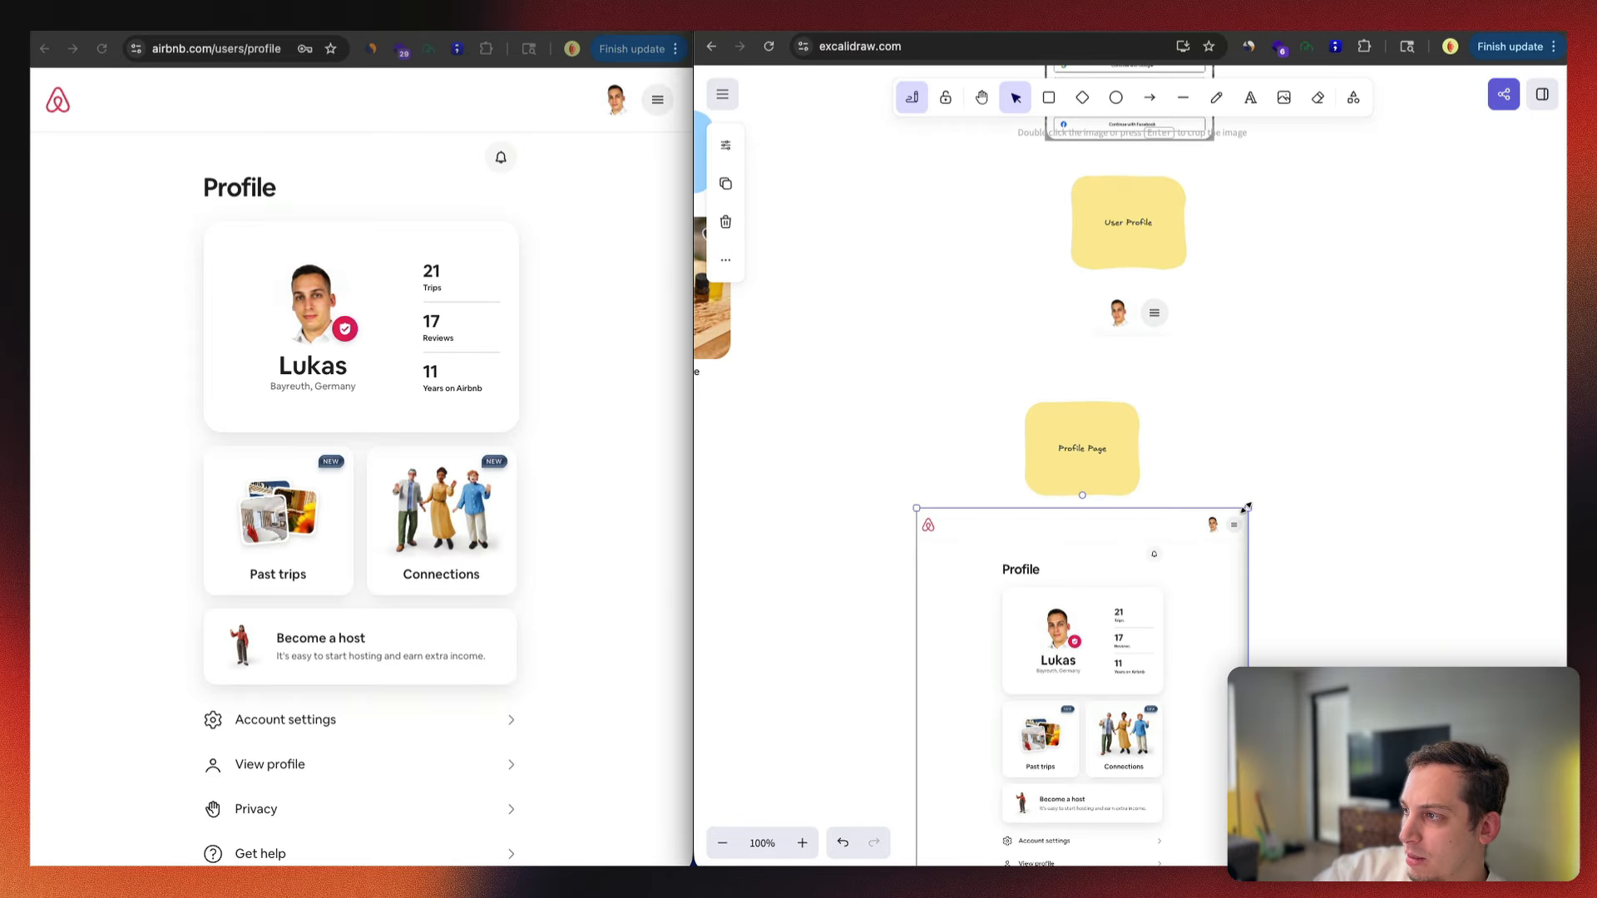
left_click_drag(1246, 507, 1210, 510)
Step: Capture the profile page's options from Account settings to Log out and fit the shrunken screenshot below the Become a host card
scroll(636, 536, "down", 5)
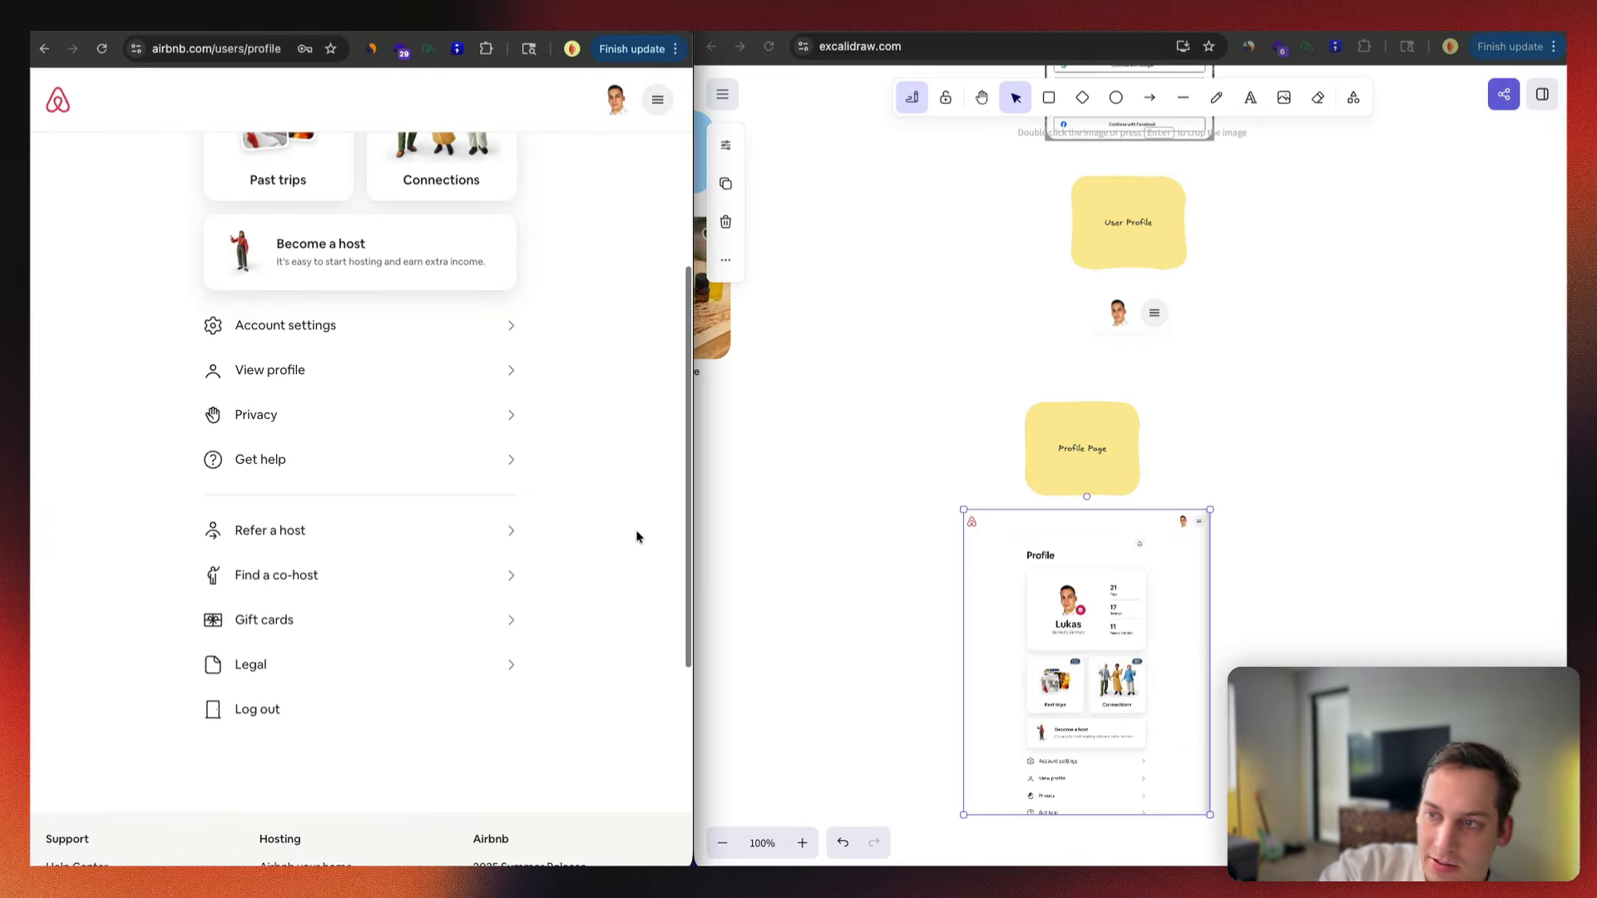
key("super+shift+4")
left_click_drag(172, 300, 562, 738)
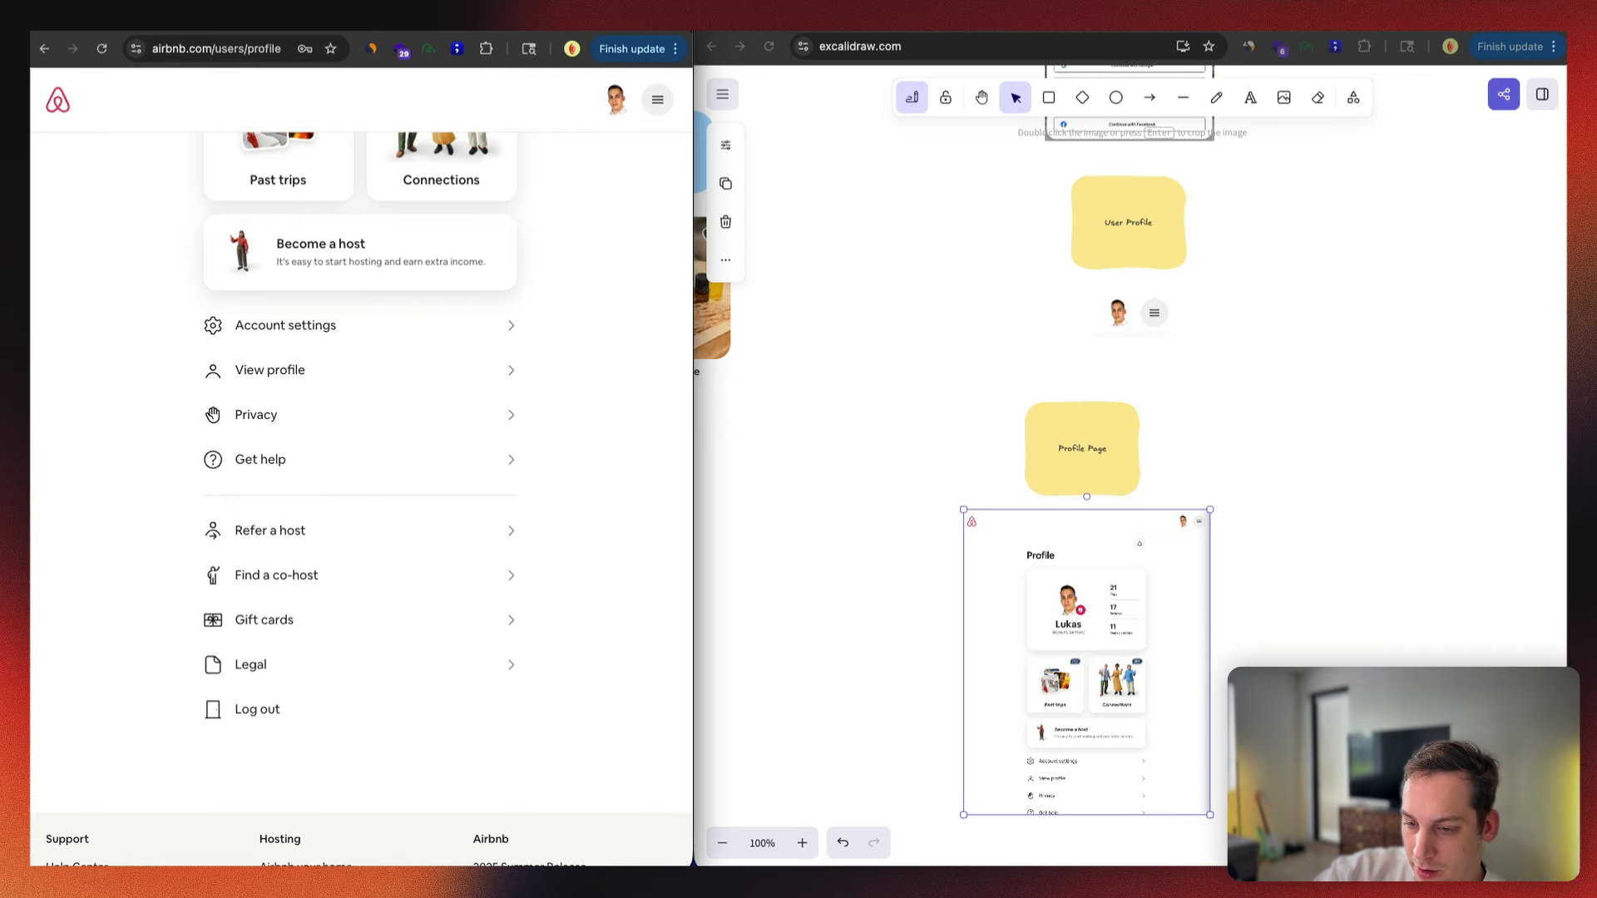
left_click_drag(113, 774, 837, 700)
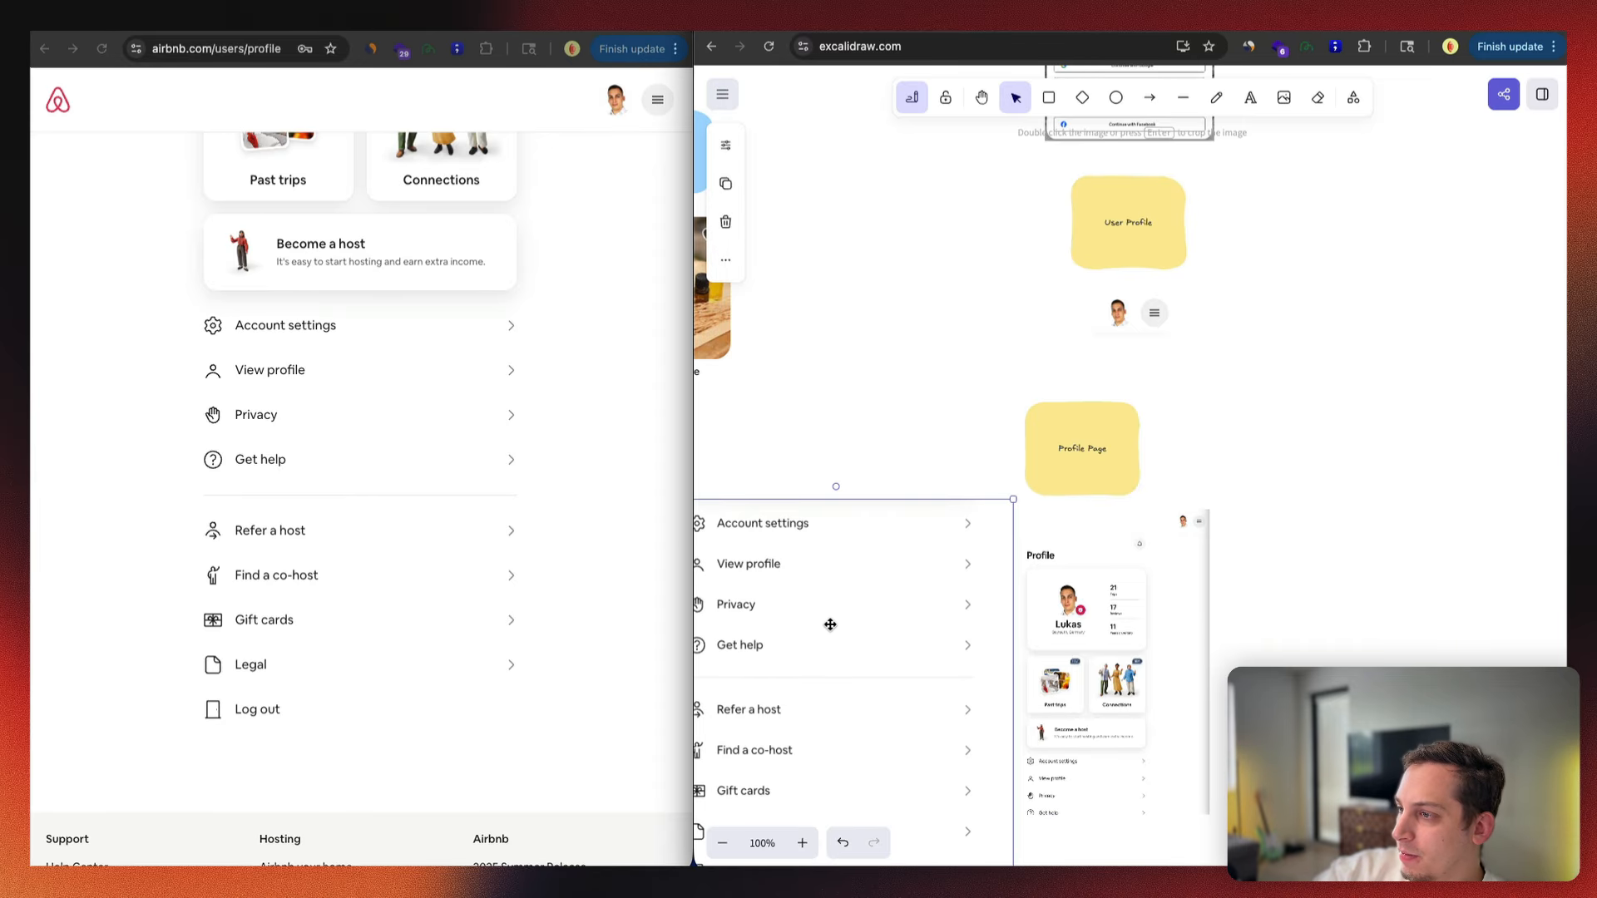
left_click_drag(830, 625, 1088, 448)
scroll(1088, 447, "down", 5)
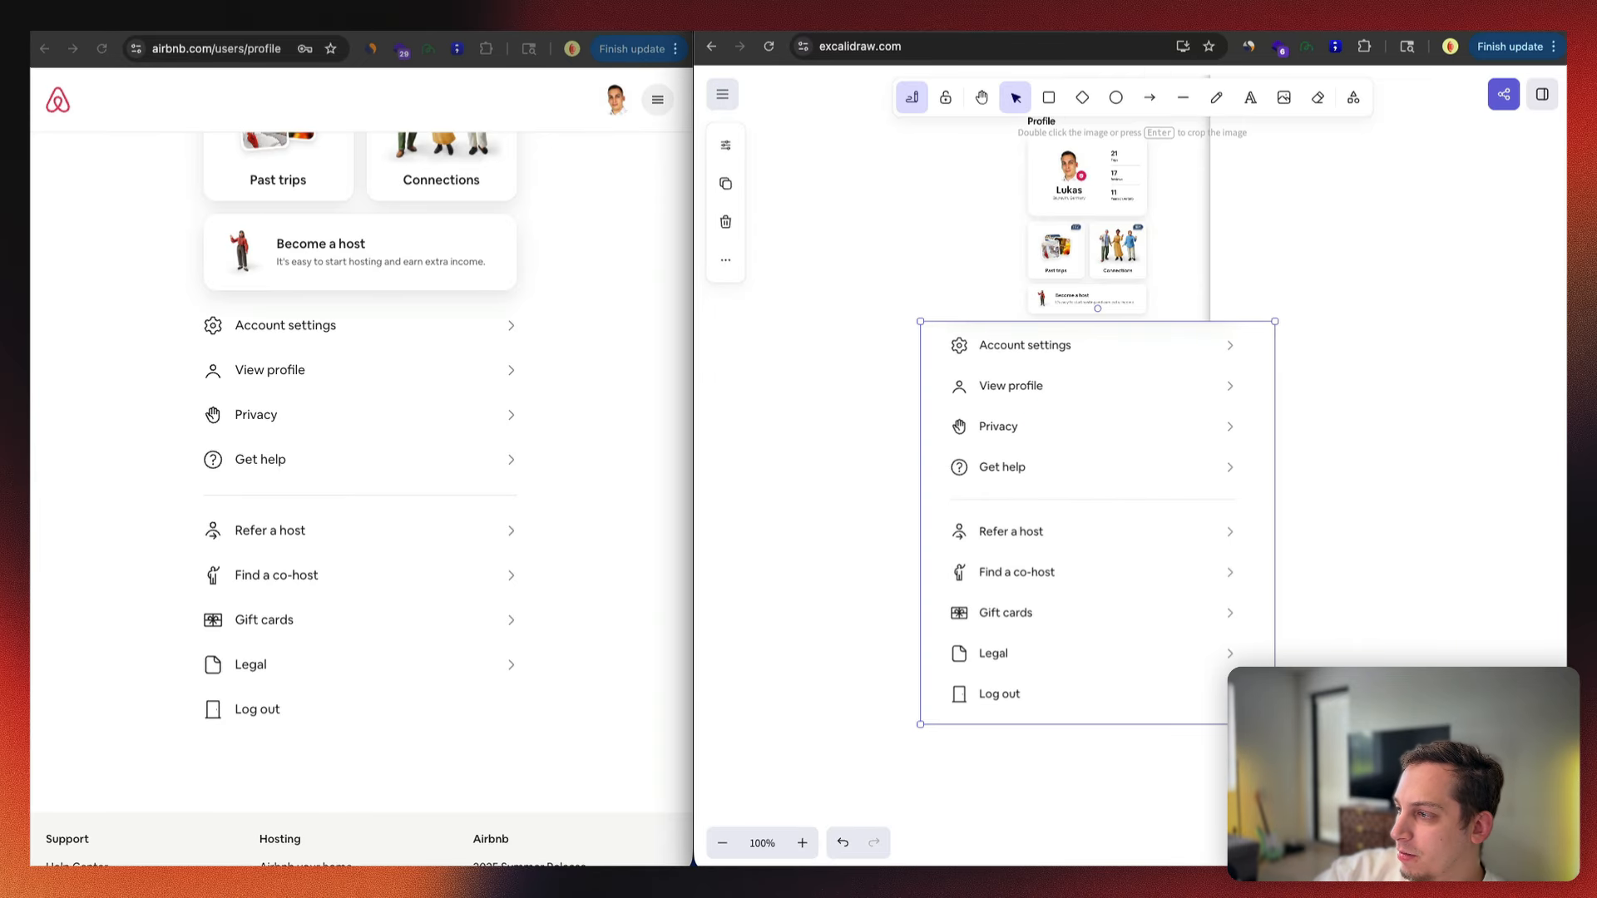
scroll(1215, 646, "down", 10)
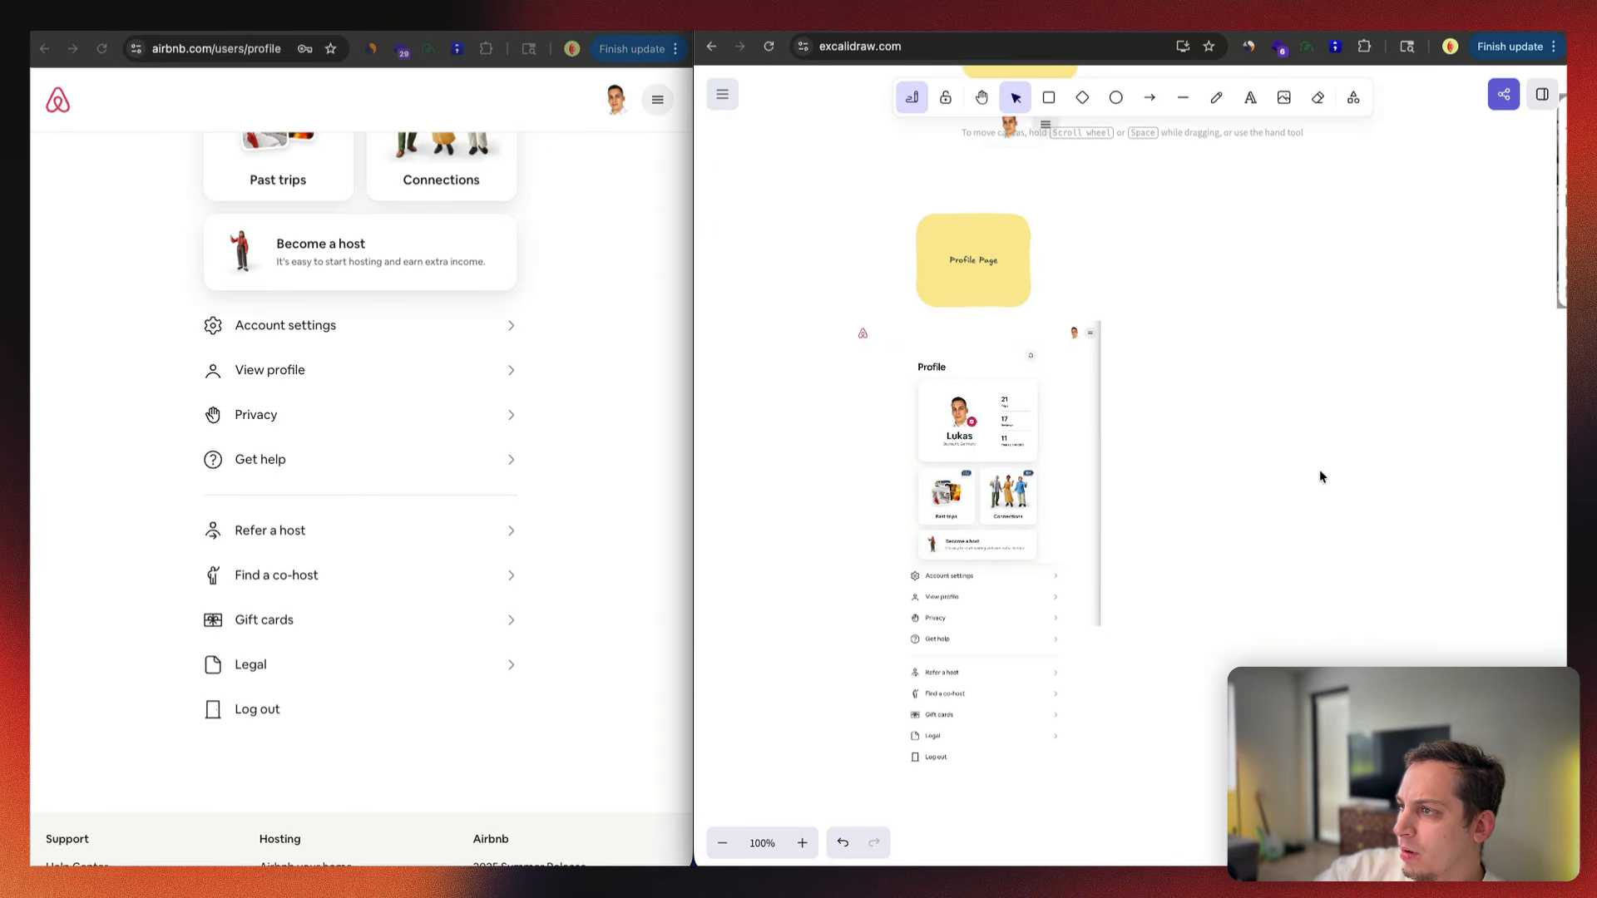
Step: Move the Profile Page box and its screenshots closer beneath the avatar screenshot in the Travelers column
left_click(1043, 433)
left_click_drag(988, 392, 1126, 636)
left_click_drag(1060, 505, 1075, 489)
left_click(849, 332)
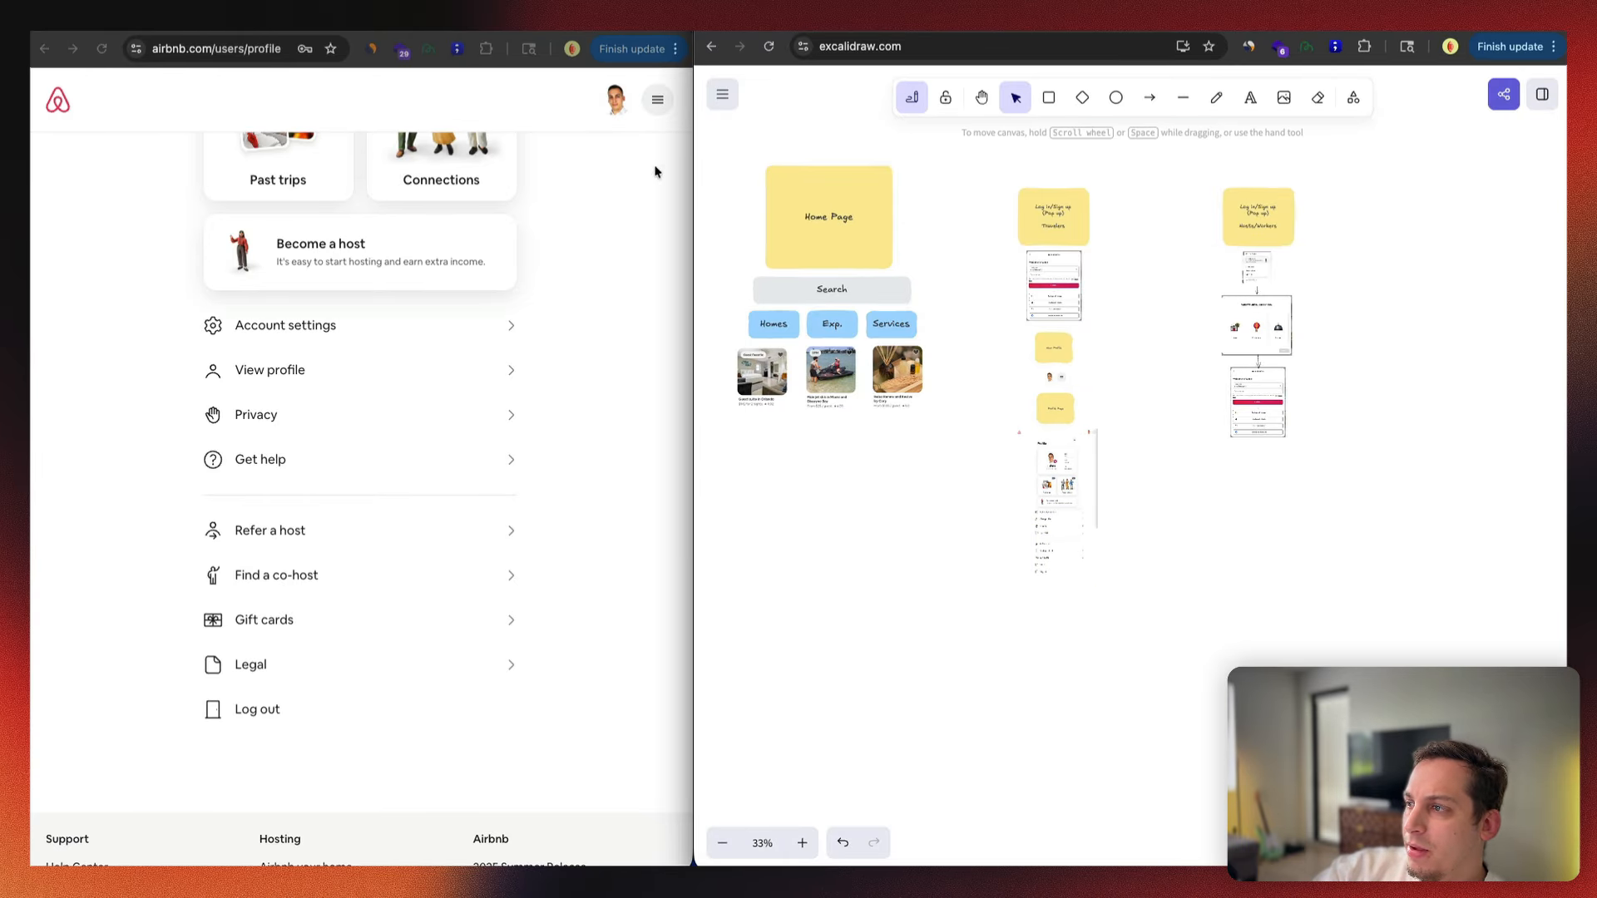
Step: Capture the Wishlists, Trips, Messages and Profile entries of Airbnb's menu and place the shrunken screenshot beside the avatar screenshot
left_click(657, 99)
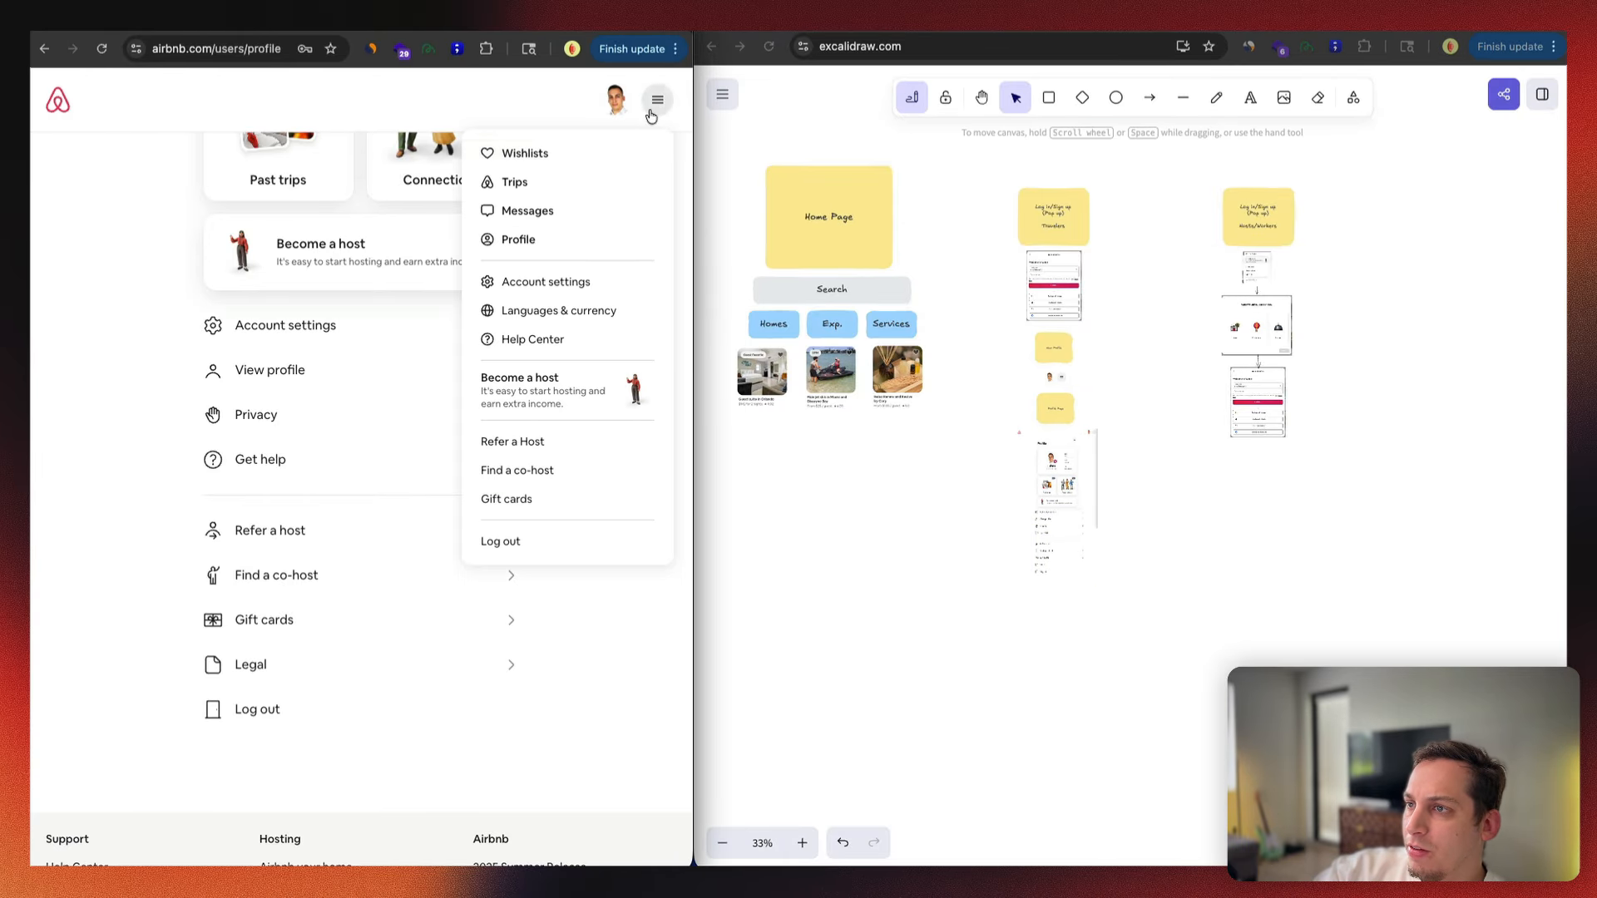
key("ctrl+shift+super+4")
left_click_drag(453, 133, 683, 263)
left_click(1136, 337)
scroll(1136, 337, "up", 10)
key("super+v")
left_click_drag(1188, 399, 1092, 450)
left_click_drag(980, 524, 981, 509)
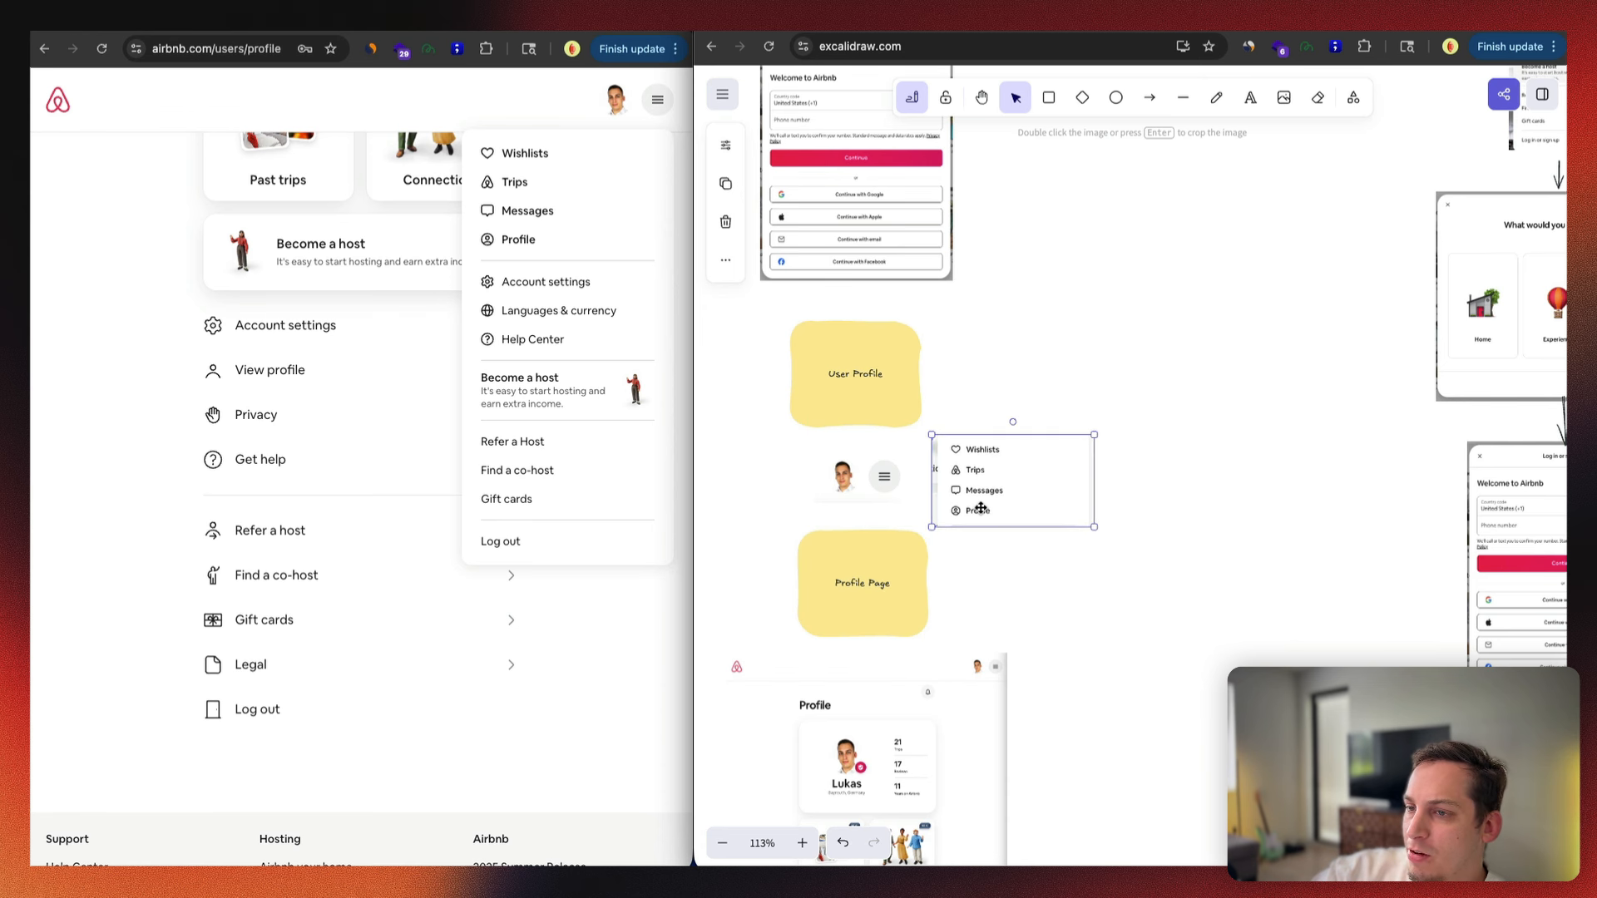
Step: Open Airbnb's Wishlists page, capture the whole page and add the screenshot to the diagram near the User Profile box
left_click(524, 153)
left_click(525, 153)
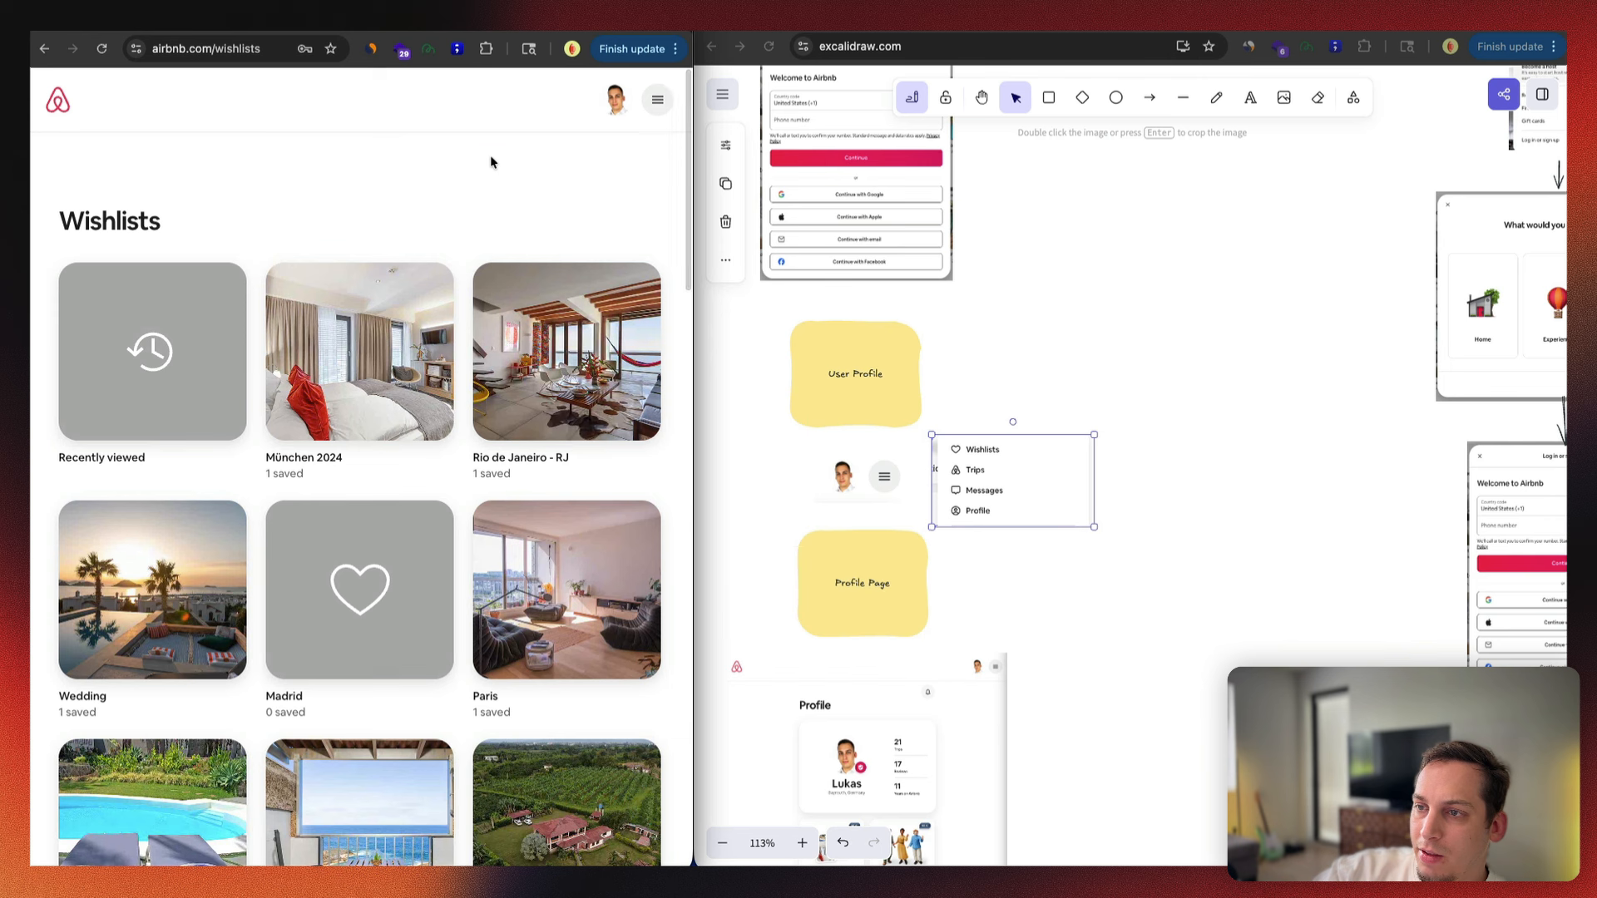
key("ctrl+shift+super+4")
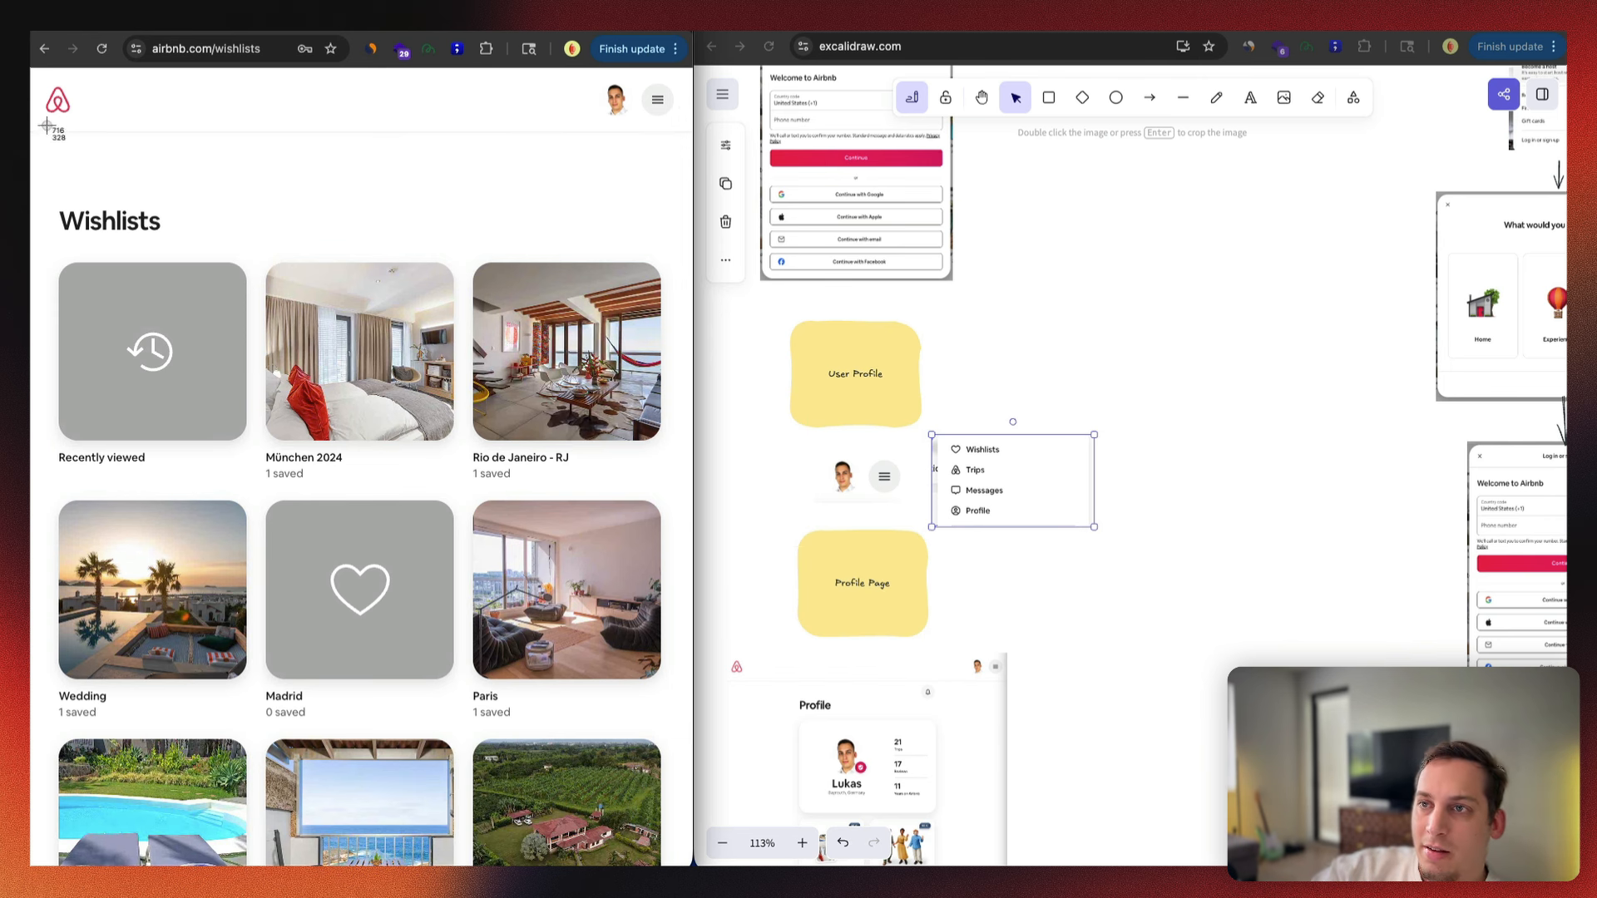
left_click_drag(33, 67, 691, 844)
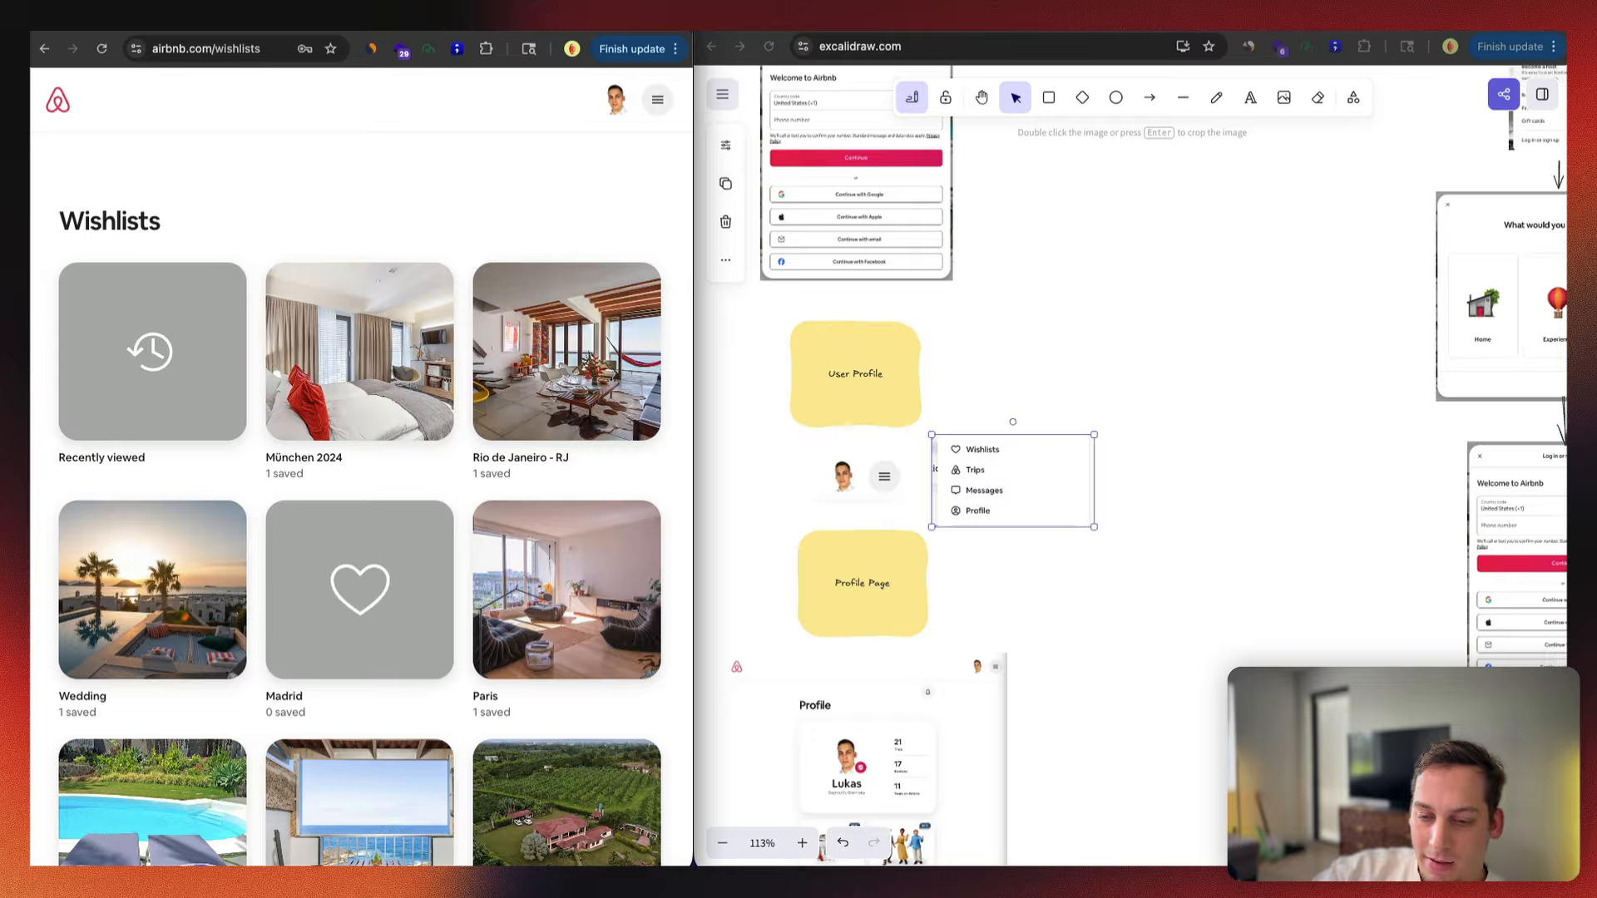
left_click_drag(1464, 799, 1124, 364)
Step: Move the Hosts/Workers column farther from the Travelers column, then shrink the Wishlists screenshot and place it beside the menu entries
scroll(1124, 364, "down", 5)
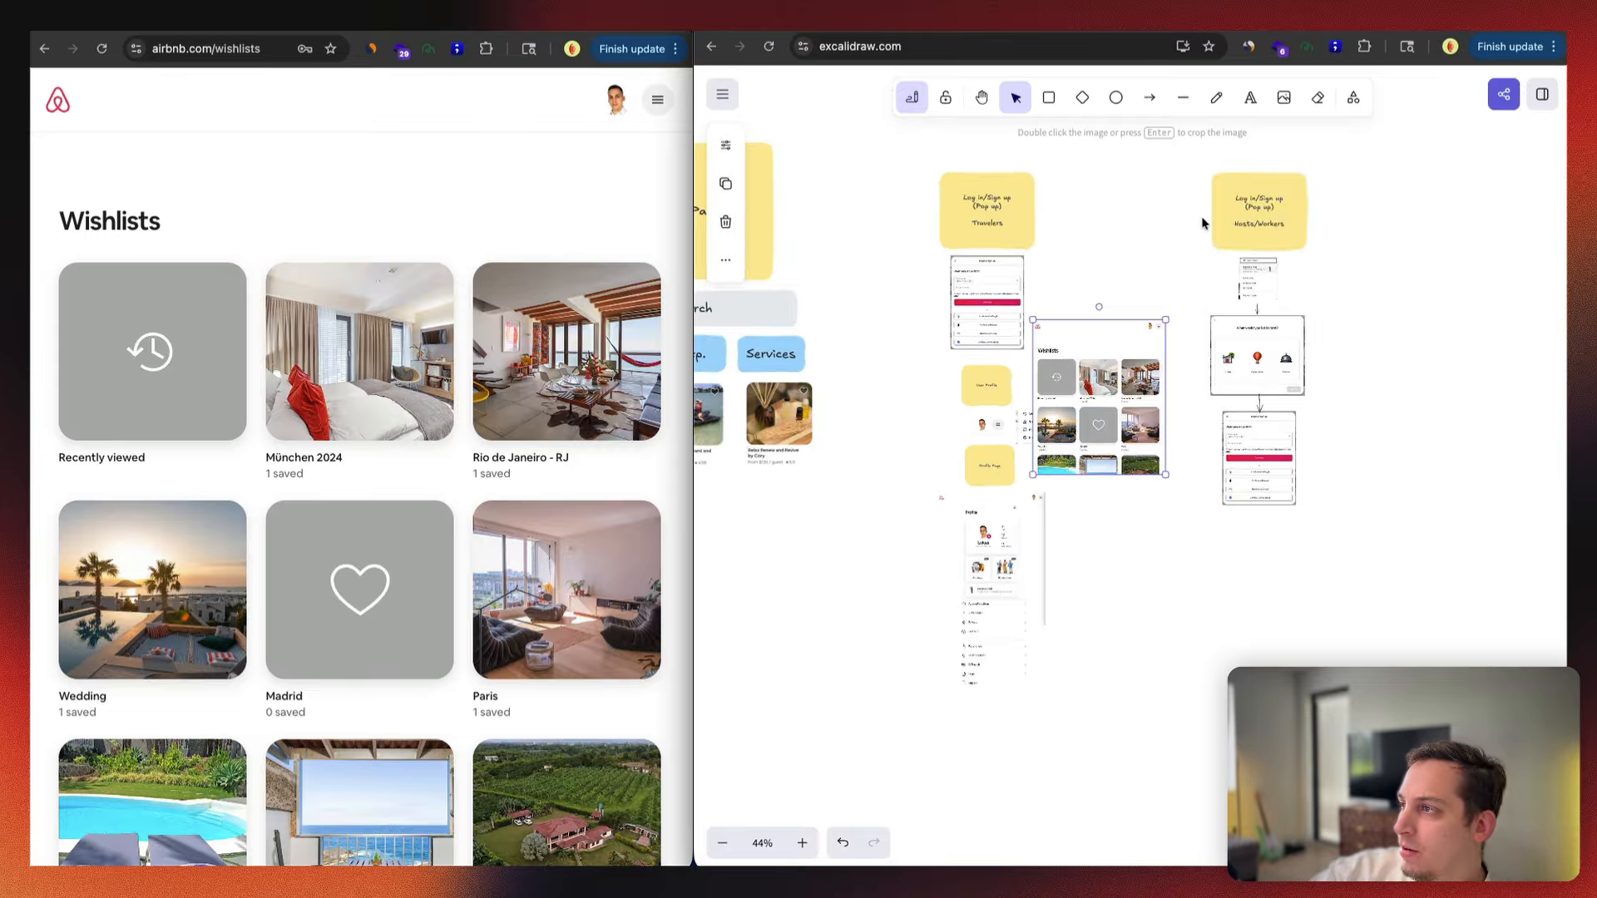
left_click_drag(1194, 172, 1362, 589)
left_click_drag(1246, 311, 1398, 311)
left_click(1100, 398)
left_click_drag(1169, 478, 1098, 392)
left_click_drag(1065, 356, 1128, 388)
scroll(1128, 387, "up", 9)
left_click(1023, 377)
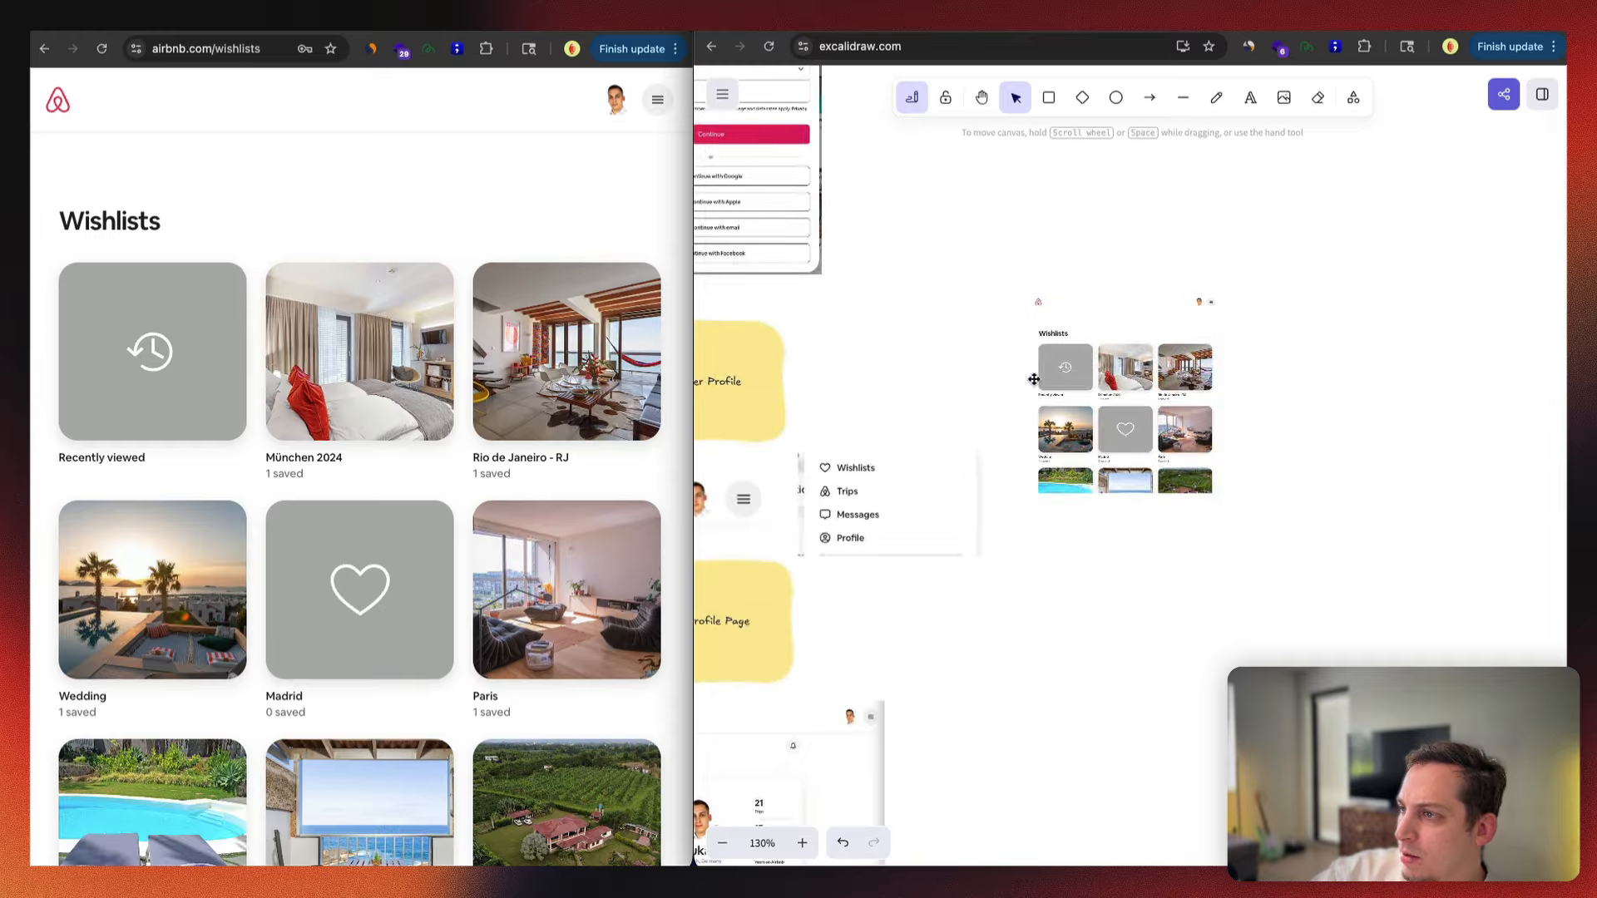
Step: Open Airbnb's Trips page and look through its layout
left_click(654, 99)
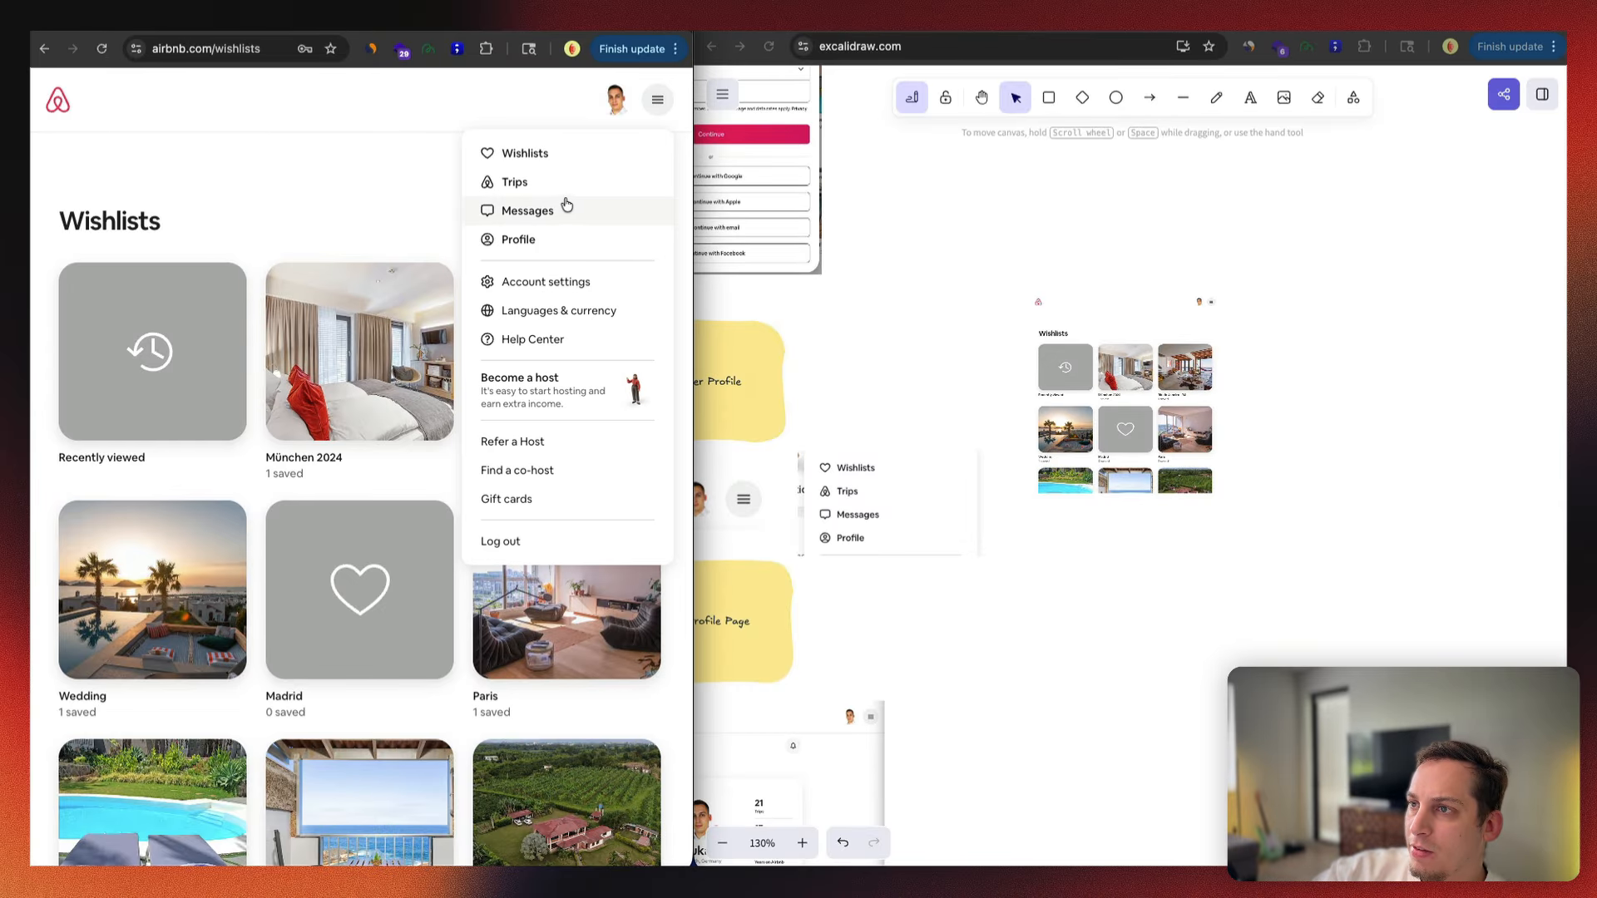
left_click(542, 180)
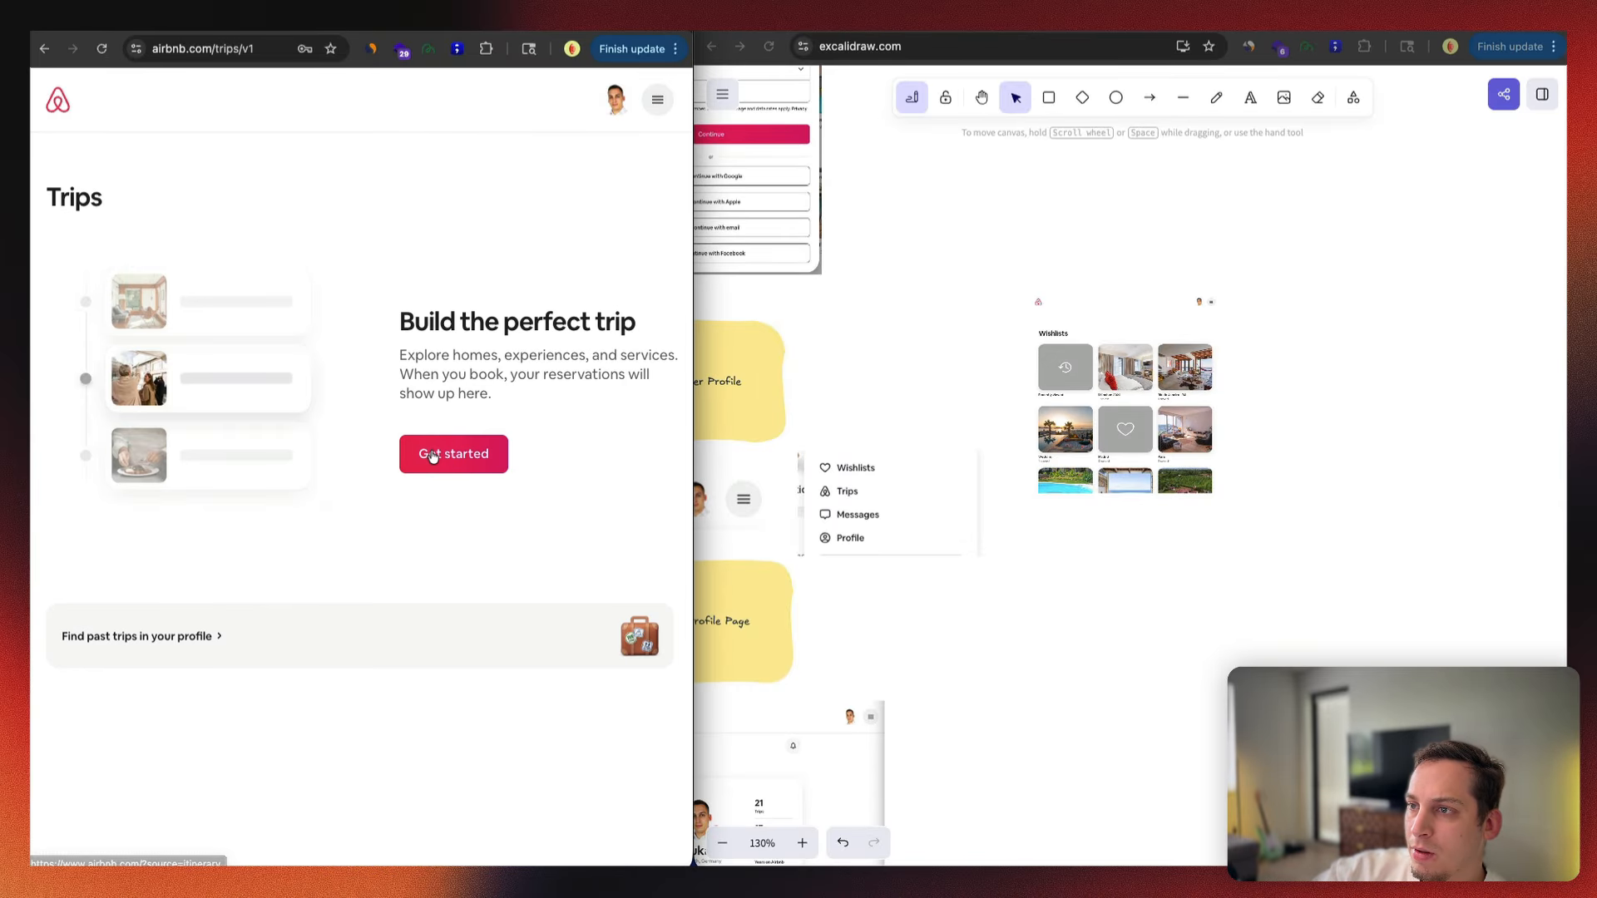
scroll(369, 390, "down", 2)
scroll(369, 390, "down", 2)
scroll(367, 384, "up", 5)
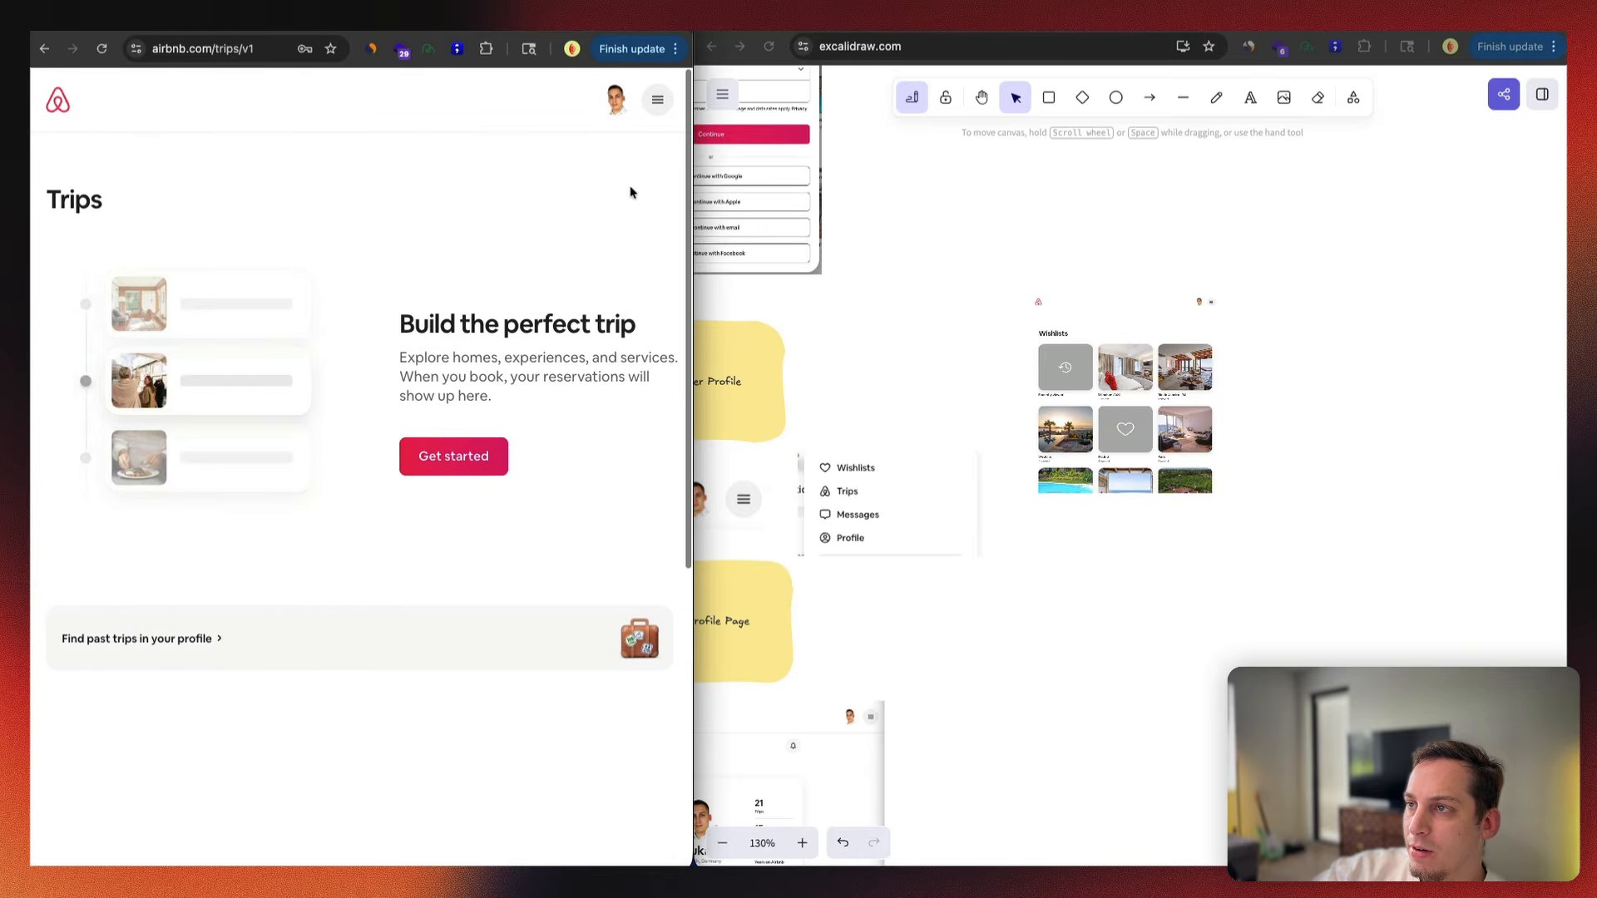
Step: Open Airbnb's Messages page, capture it and place the shrunken screenshot beneath the Wishlists screenshot
left_click(613, 125)
left_click(532, 210)
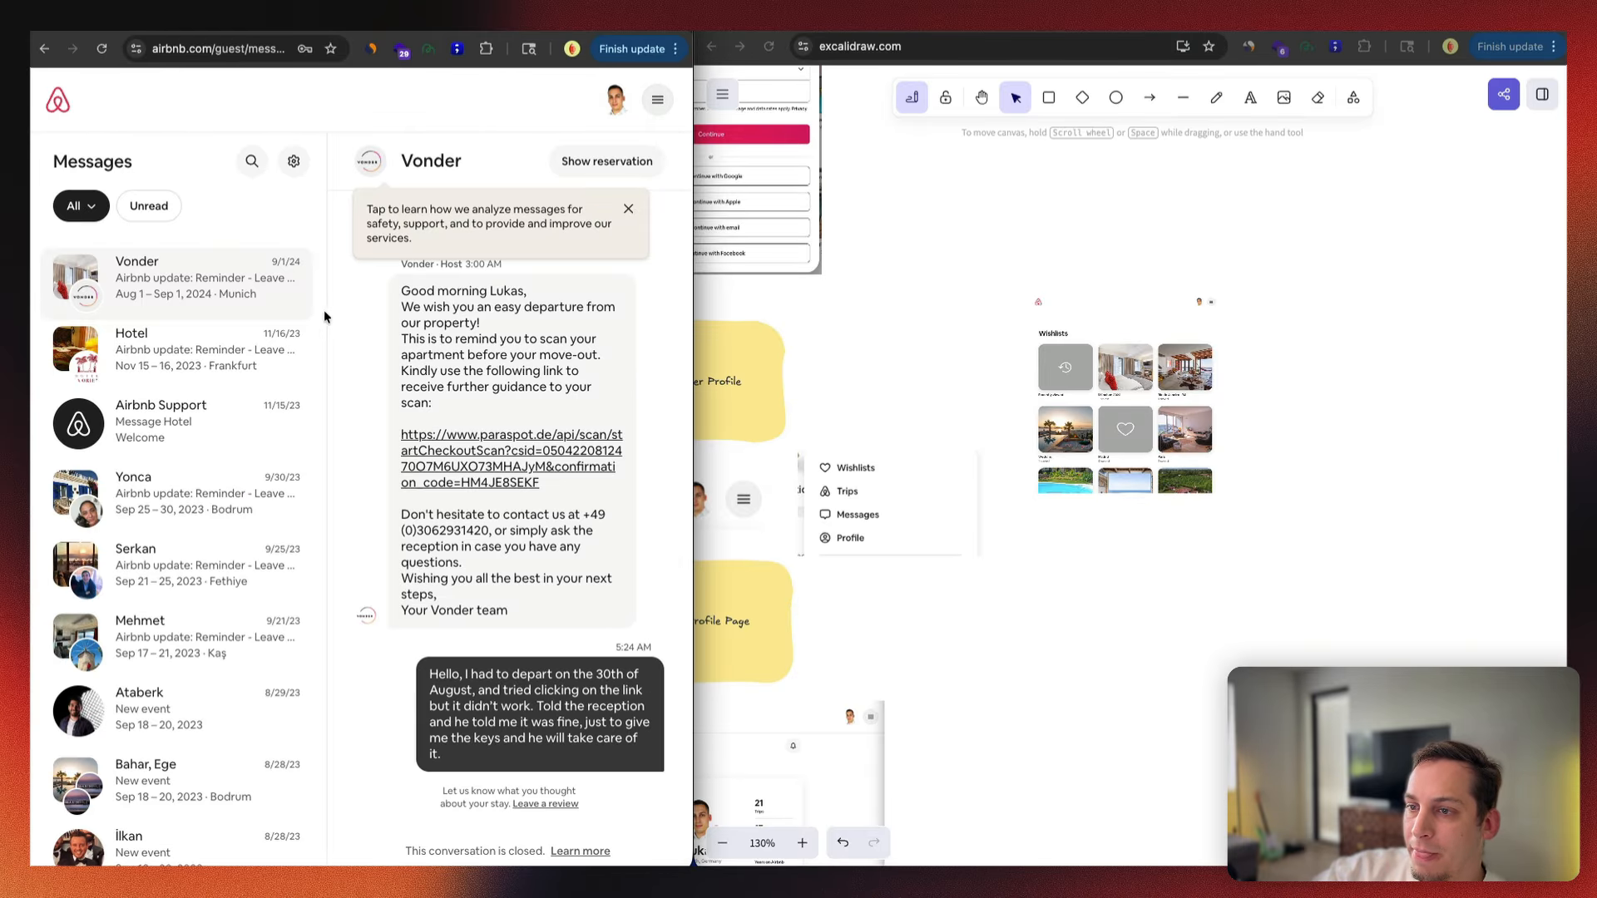
key("super+shift+4")
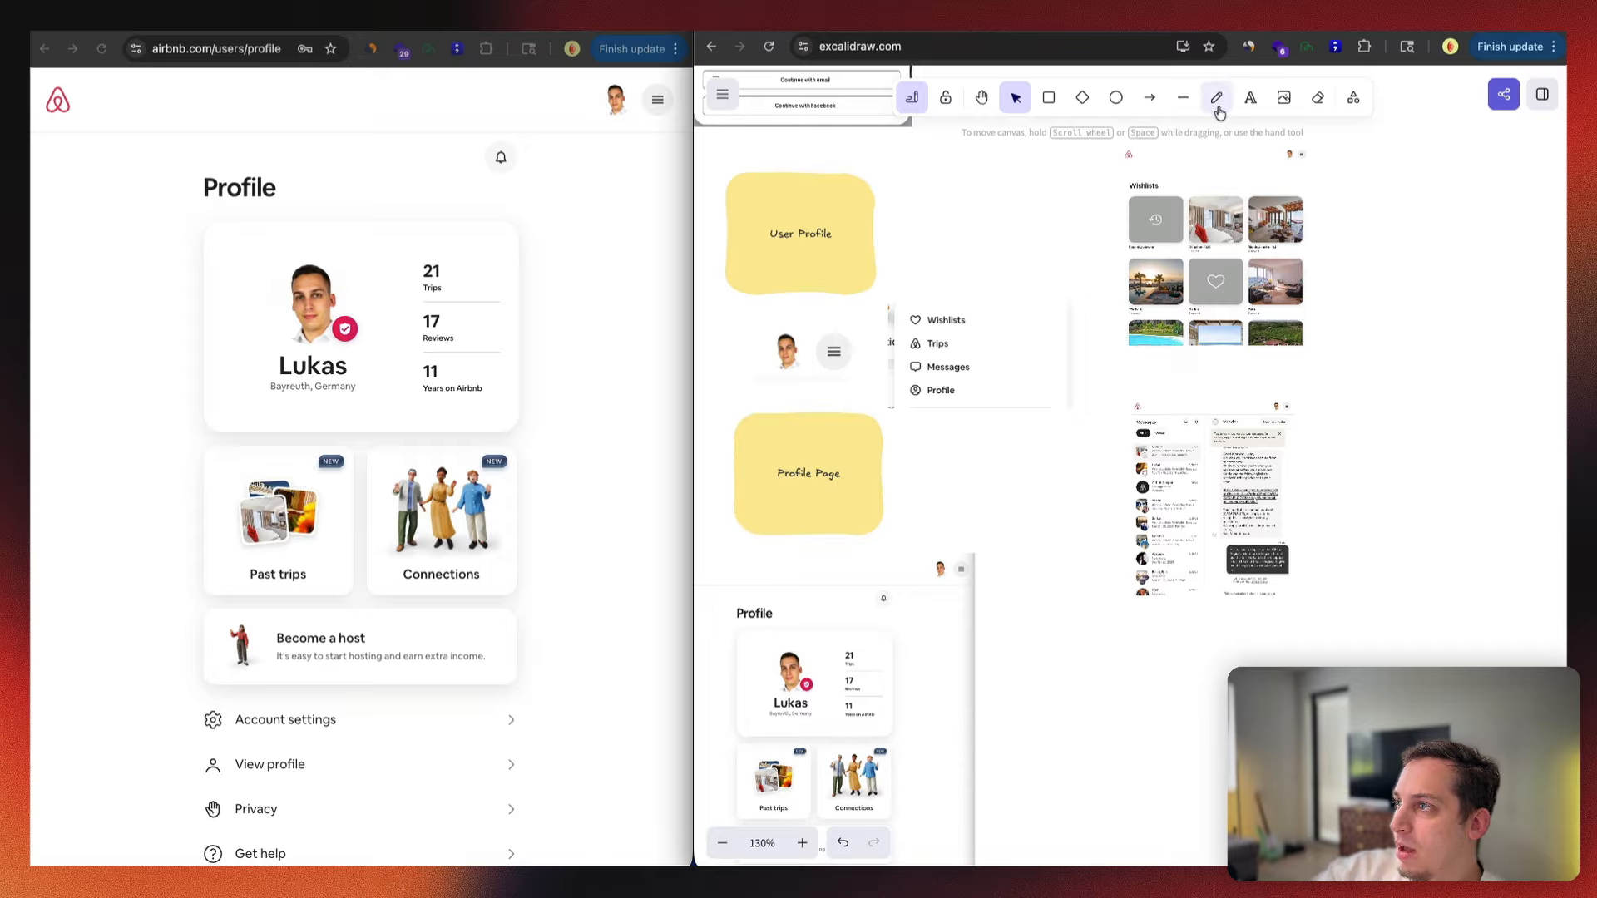
Step: Draw freehand arrows from the Wishlists and Messages menu entries to their screenshots and from the Profile entry to the Profile Page box
left_click(1216, 97)
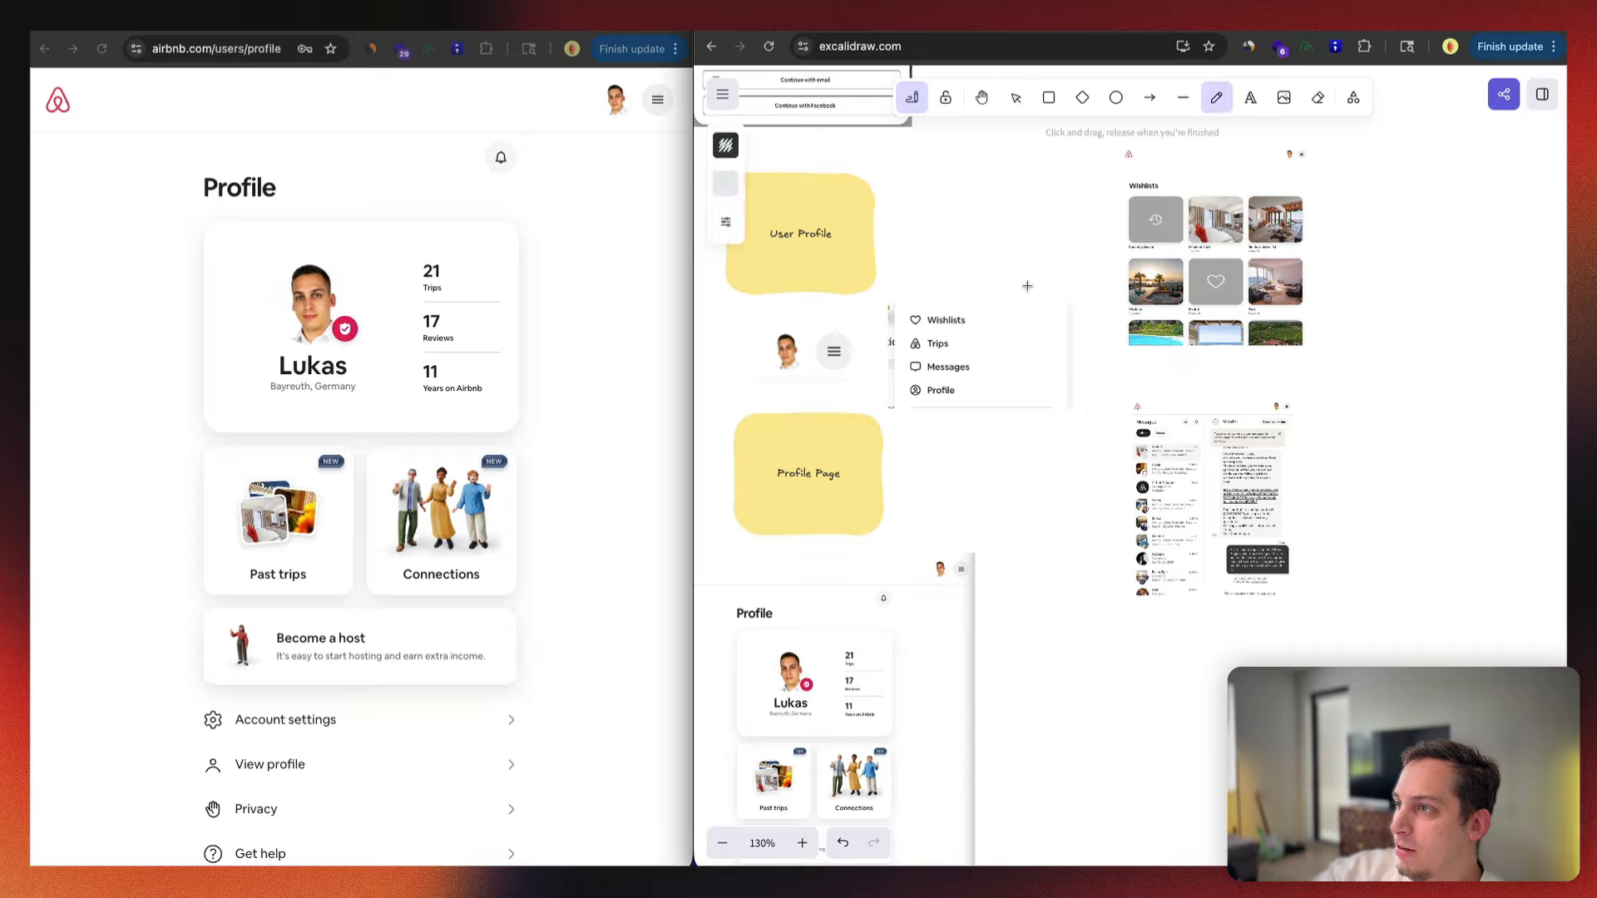
right_click(992, 321)
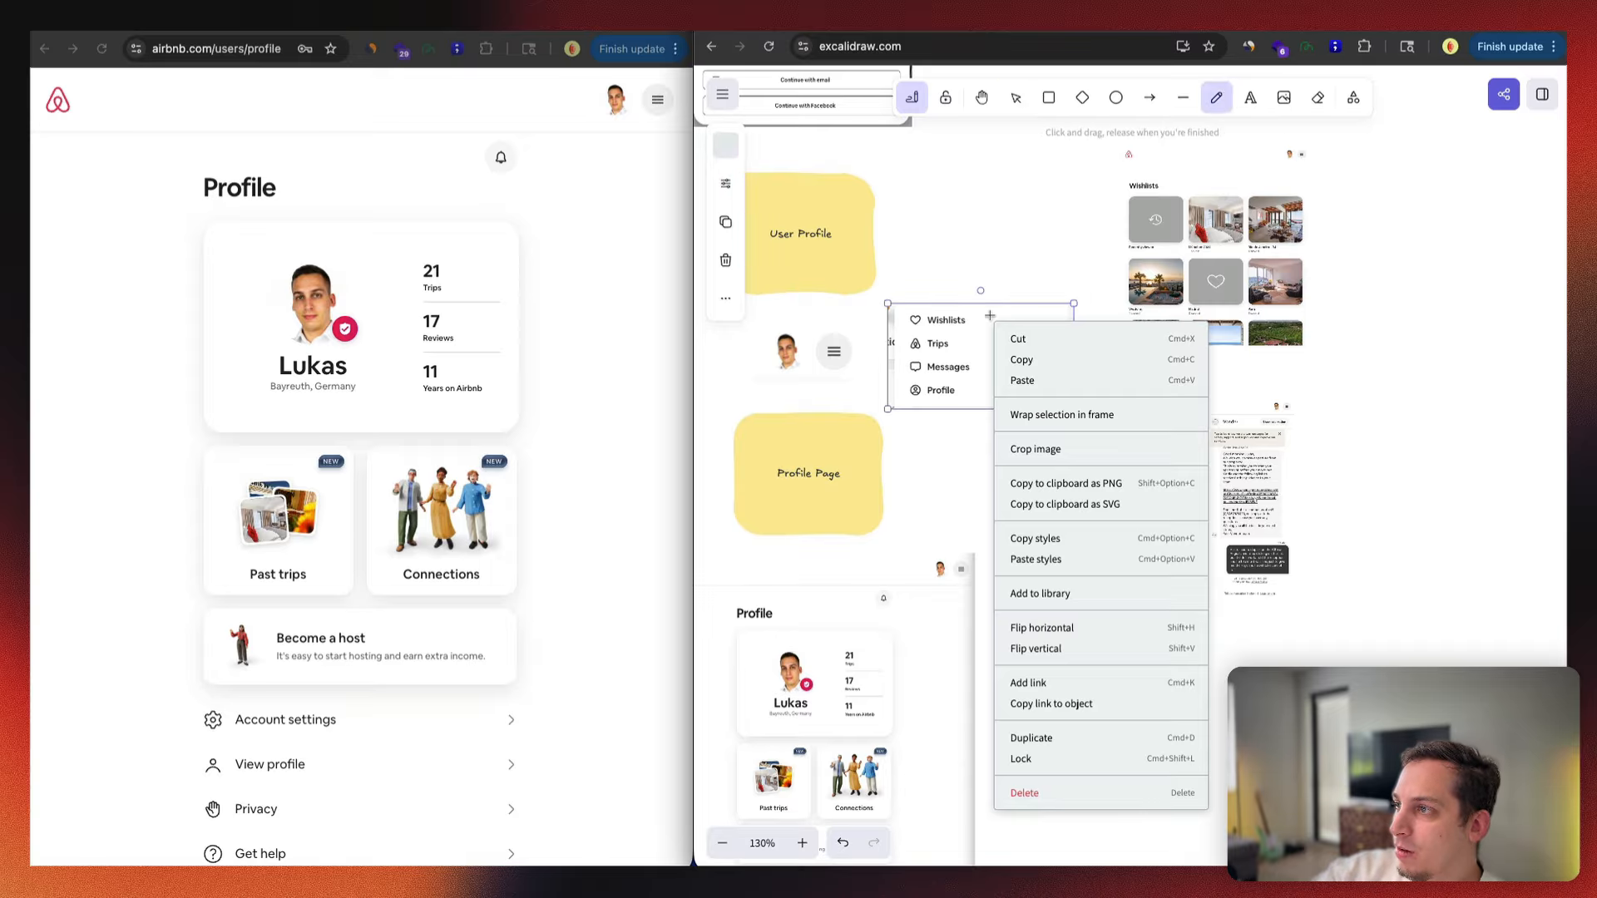
left_click(995, 276)
mouse_move(982, 317)
left_mouse_down()
mouse_move(1011, 245)
mouse_move(1097, 228)
mouse_move(1086, 237)
left_mouse_up()
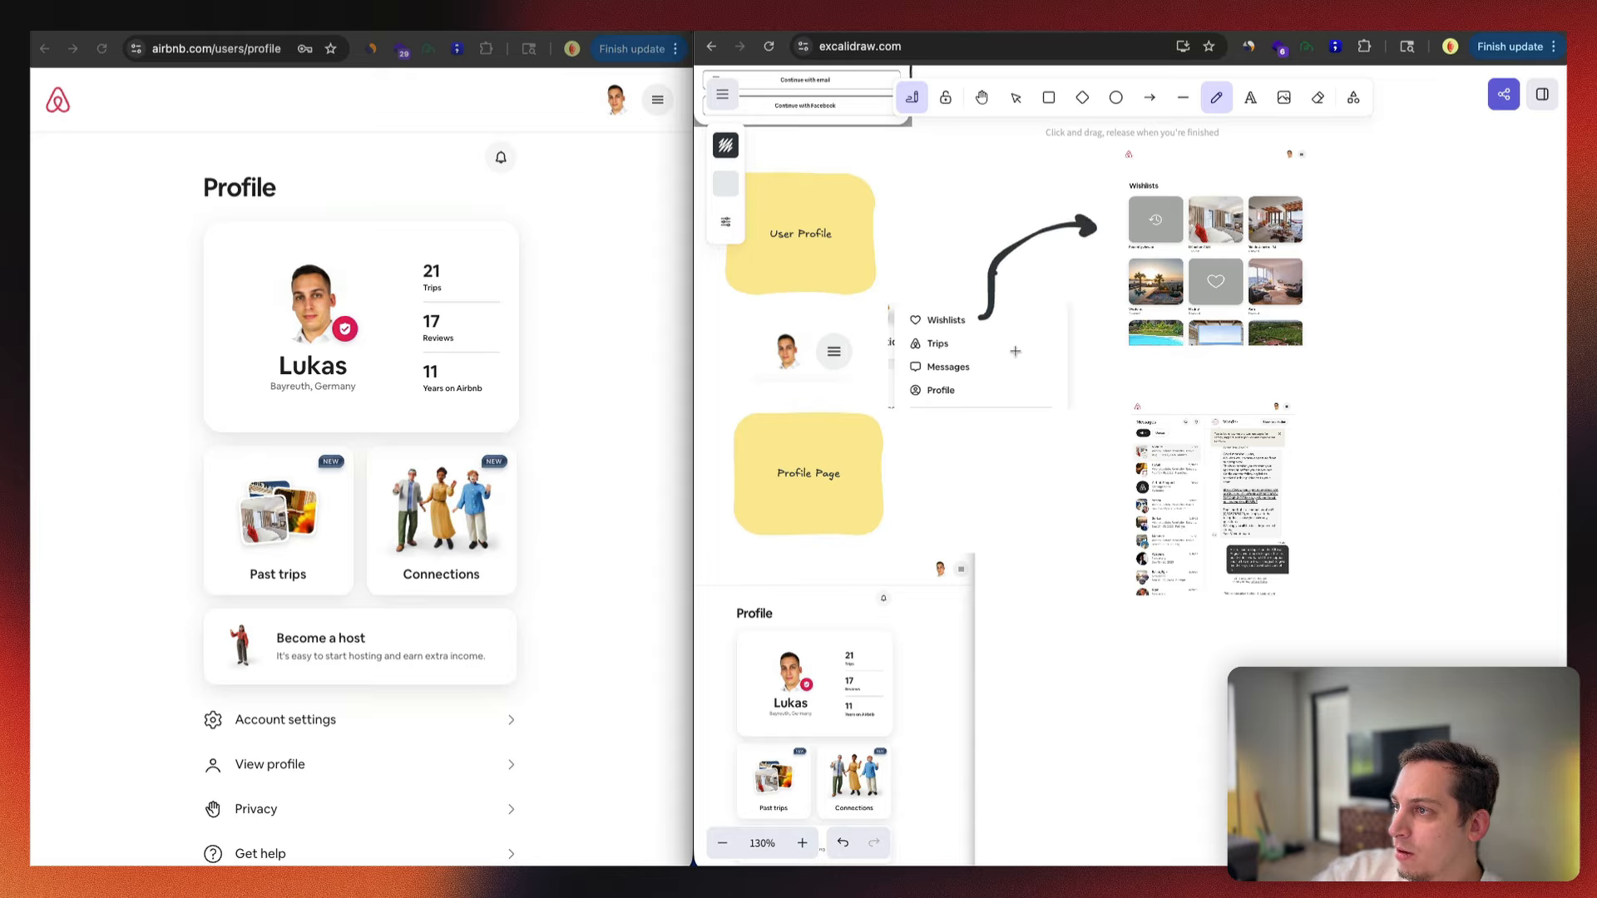
left_click_drag(992, 372, 1098, 463)
mouse_move(963, 391)
left_mouse_down()
mouse_move(989, 412)
mouse_move(931, 538)
left_mouse_up()
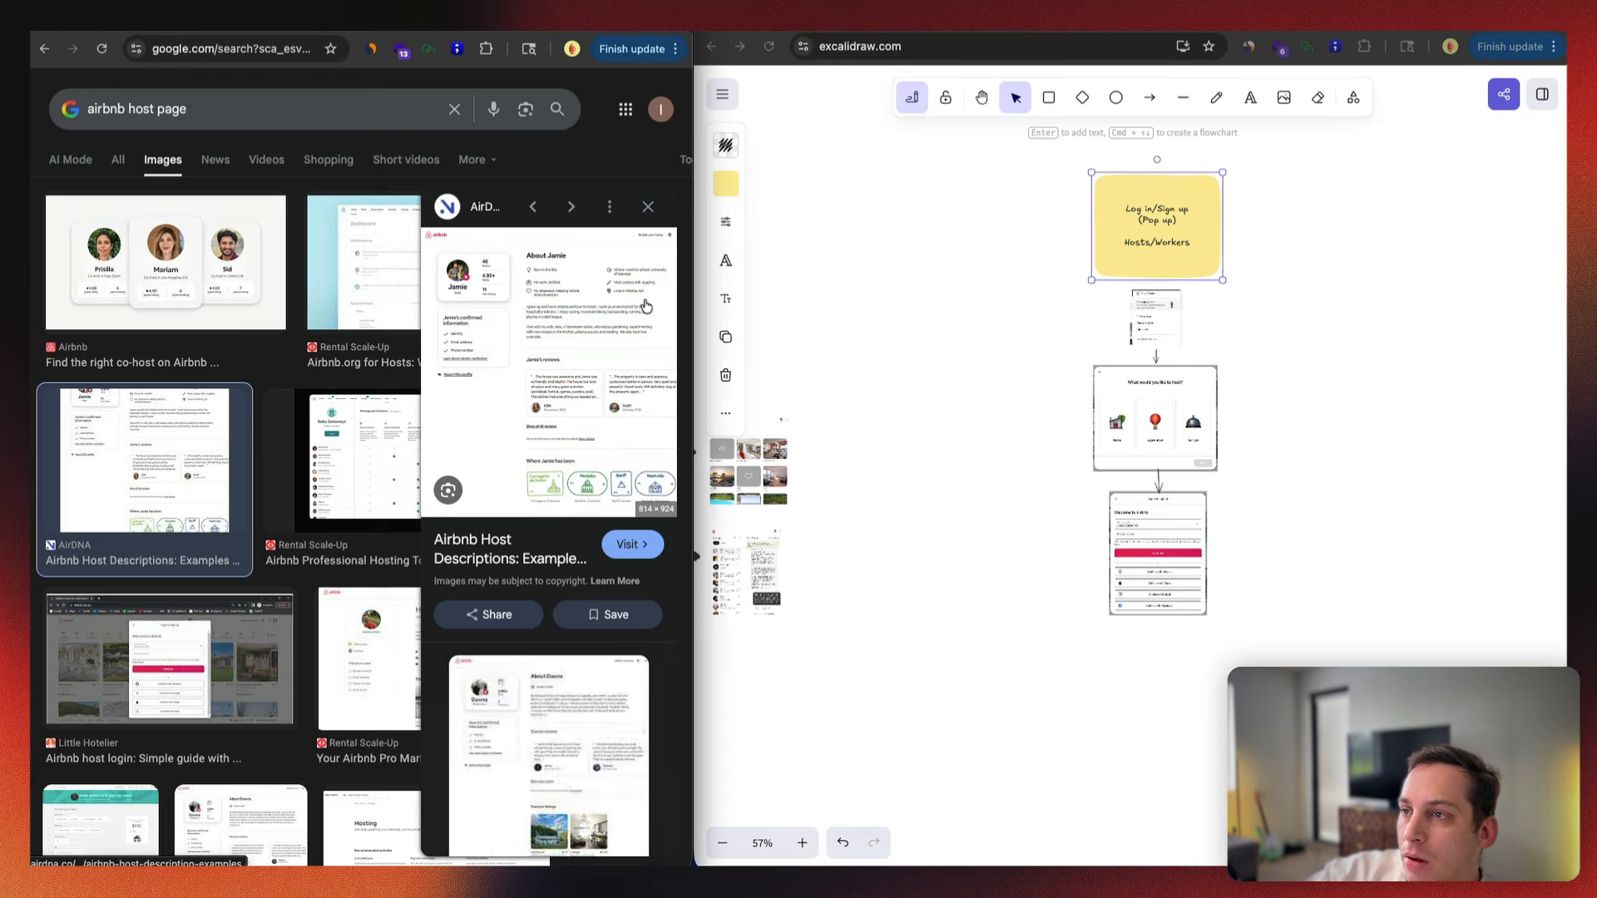
Step: Look closely at the example Airbnb host profile in the image search results
left_click(648, 289)
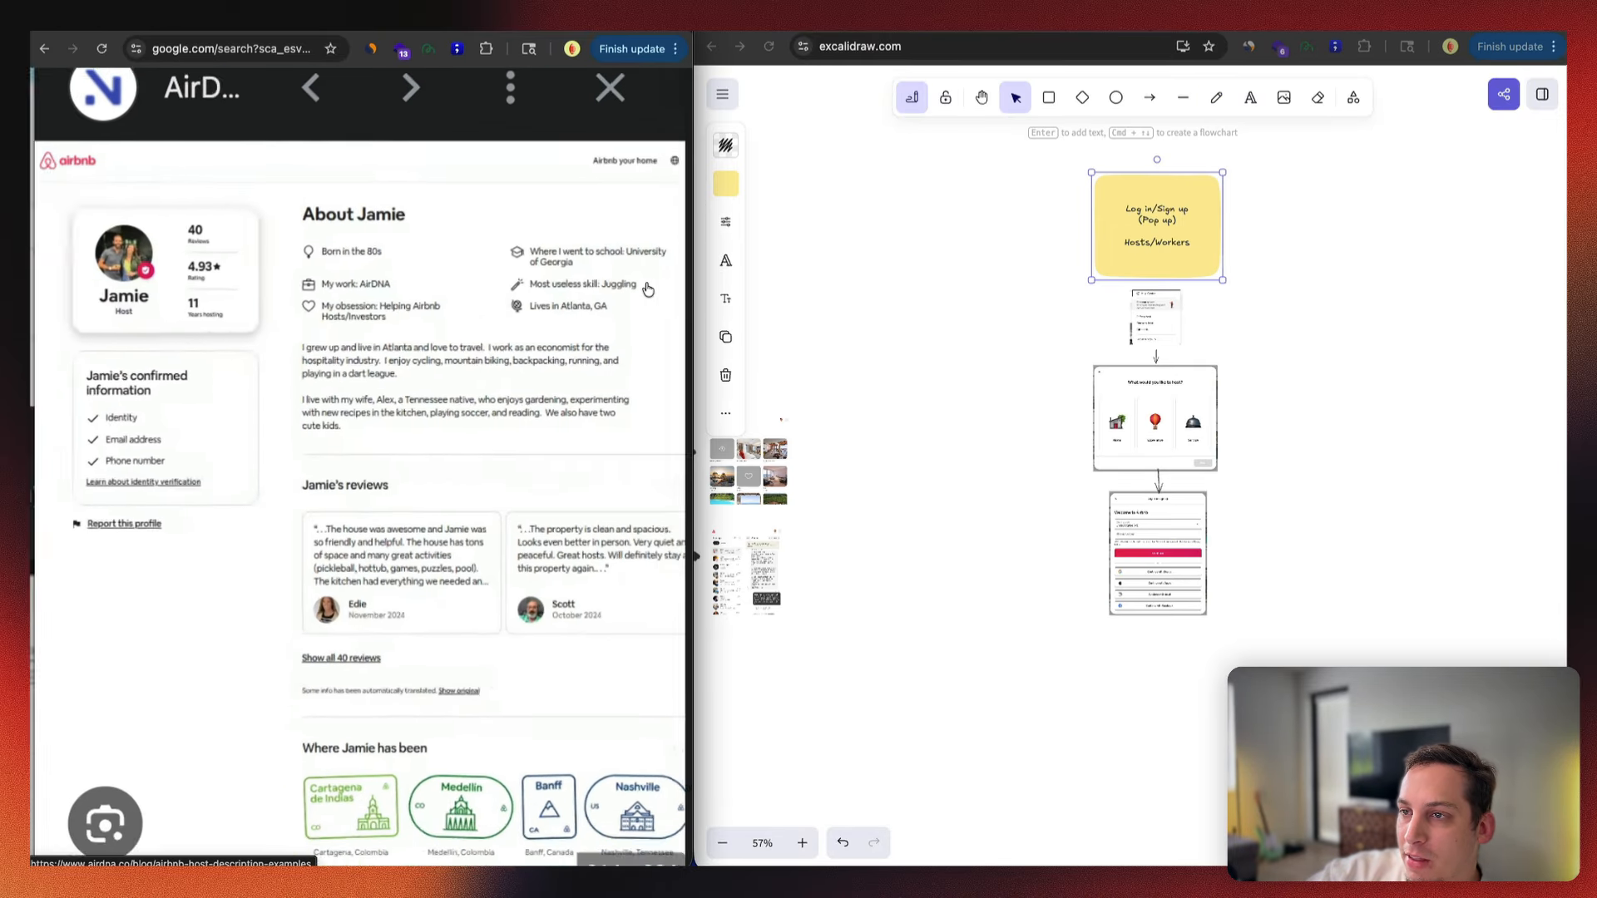
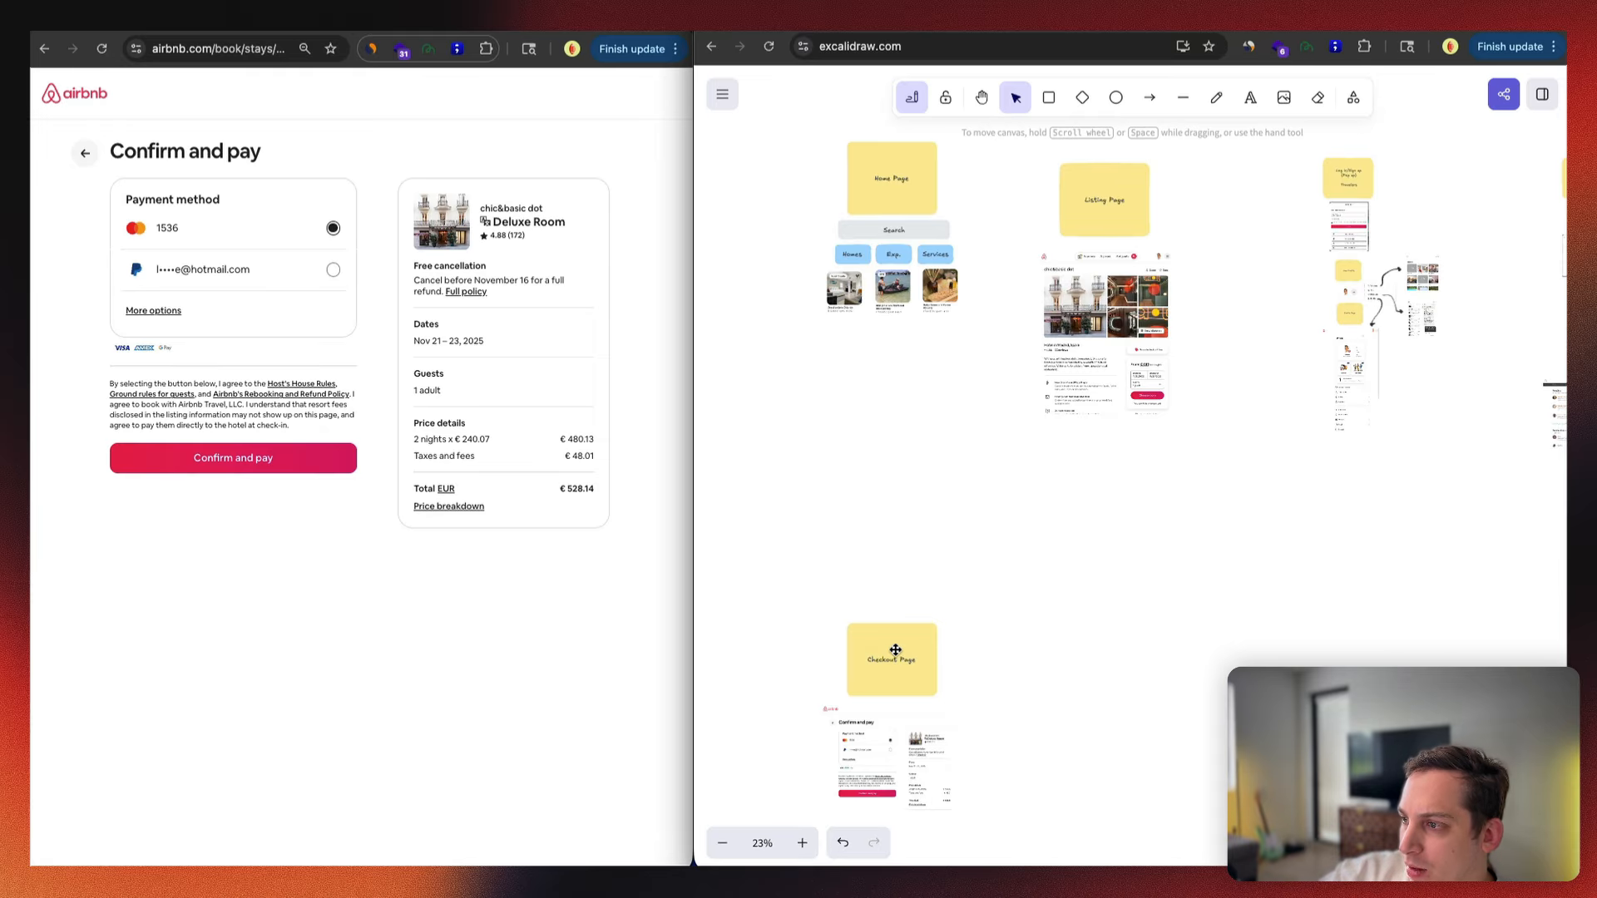
Step: Put a copy of the Homes tag on the Checkout Page box's corner, recolor it violet and label it "Stripe"
left_click_drag(846, 253, 844, 624)
left_click(725, 190)
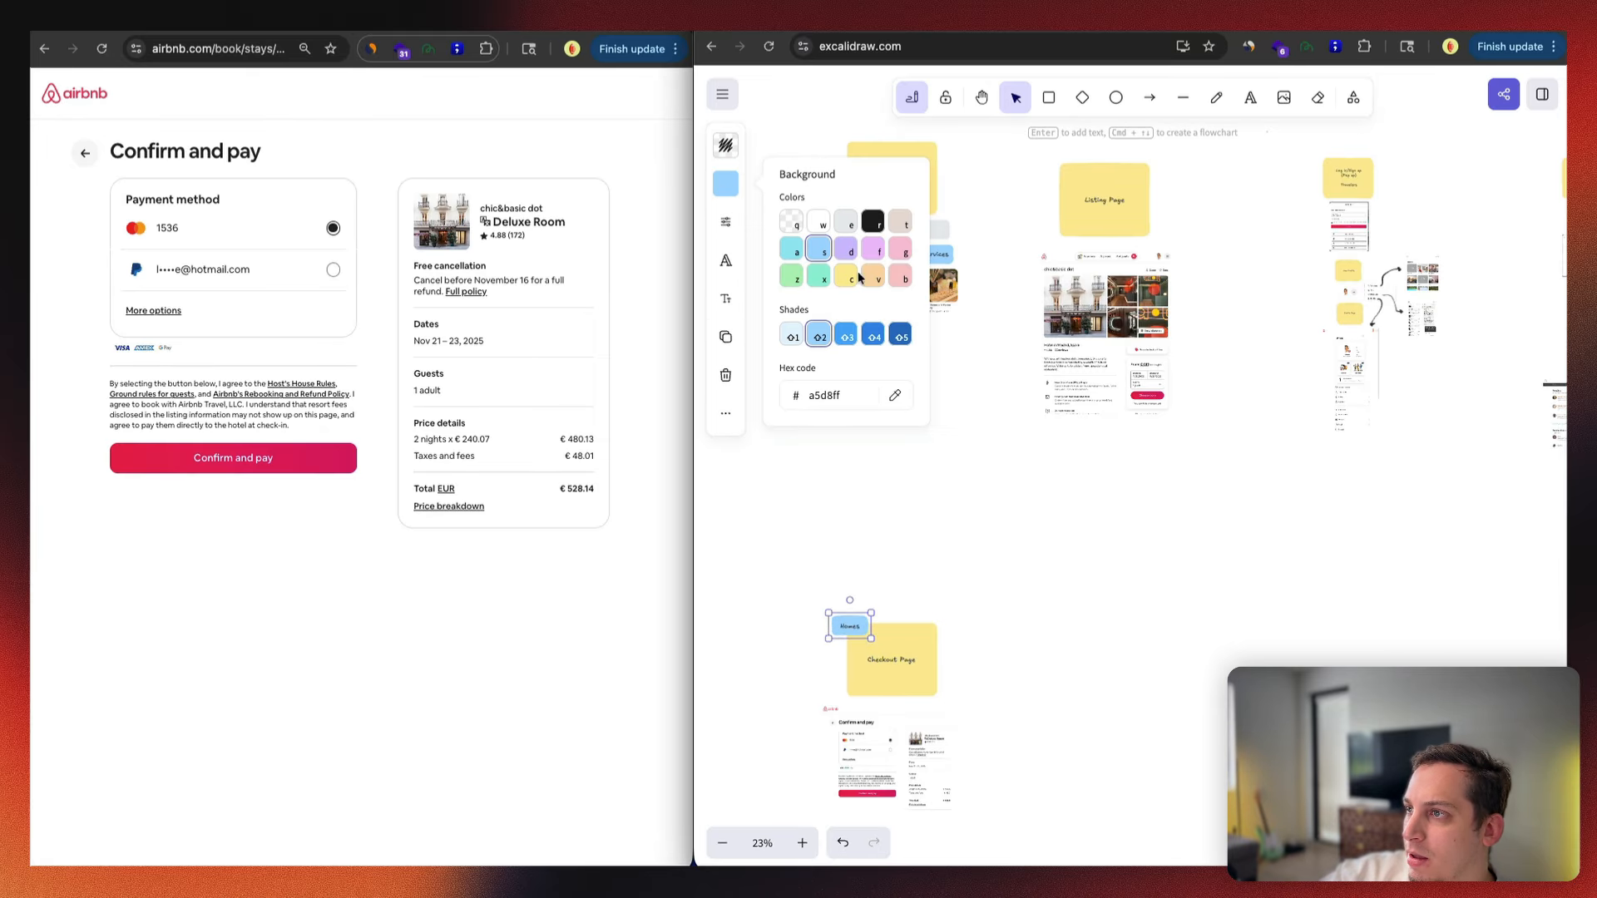
left_click(845, 248)
double_click(849, 626)
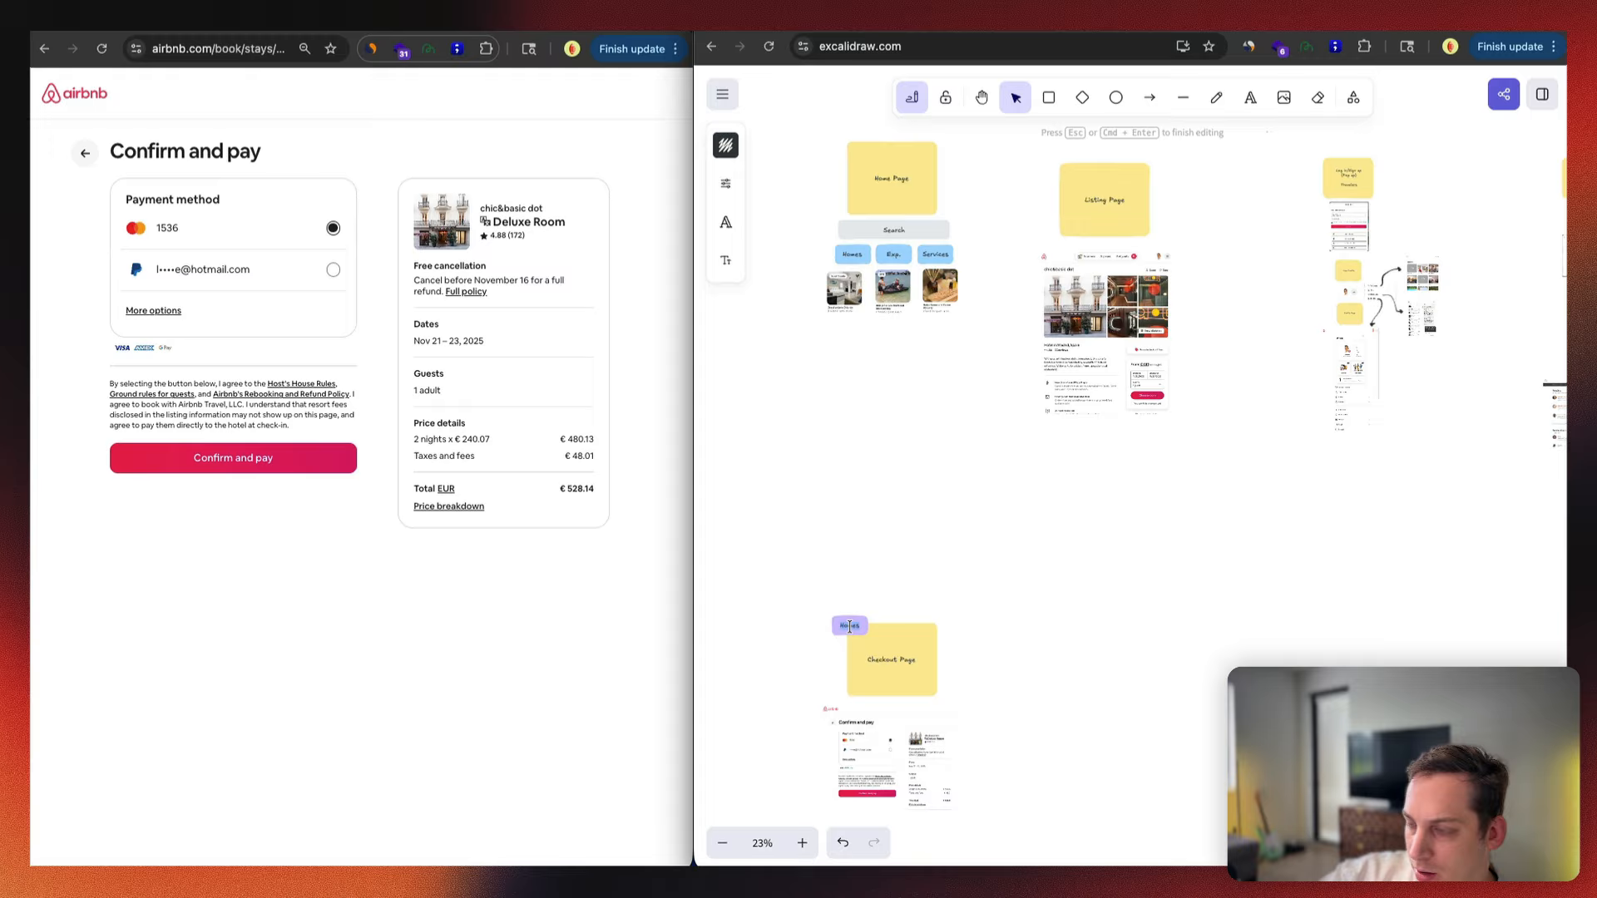
type("Stripe")
left_click(781, 591)
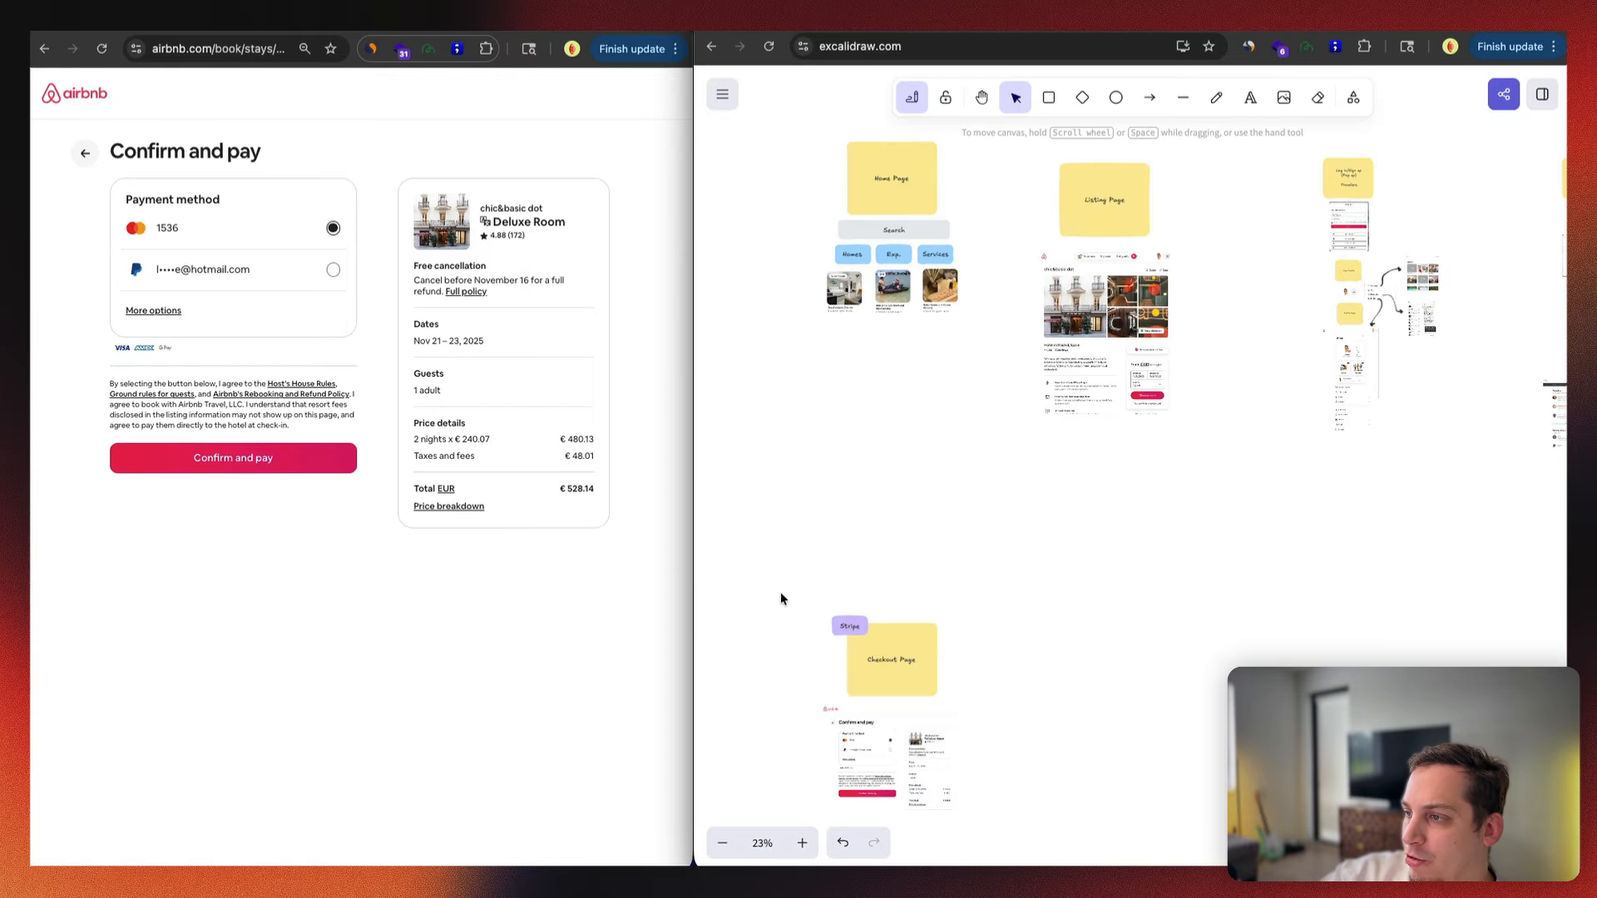
Step: Move the Travelers and Hosts/Workers columns farther away and place the Checkout Page group beside the Listing Page column
scroll(857, 657, "down", 3)
left_click(826, 662)
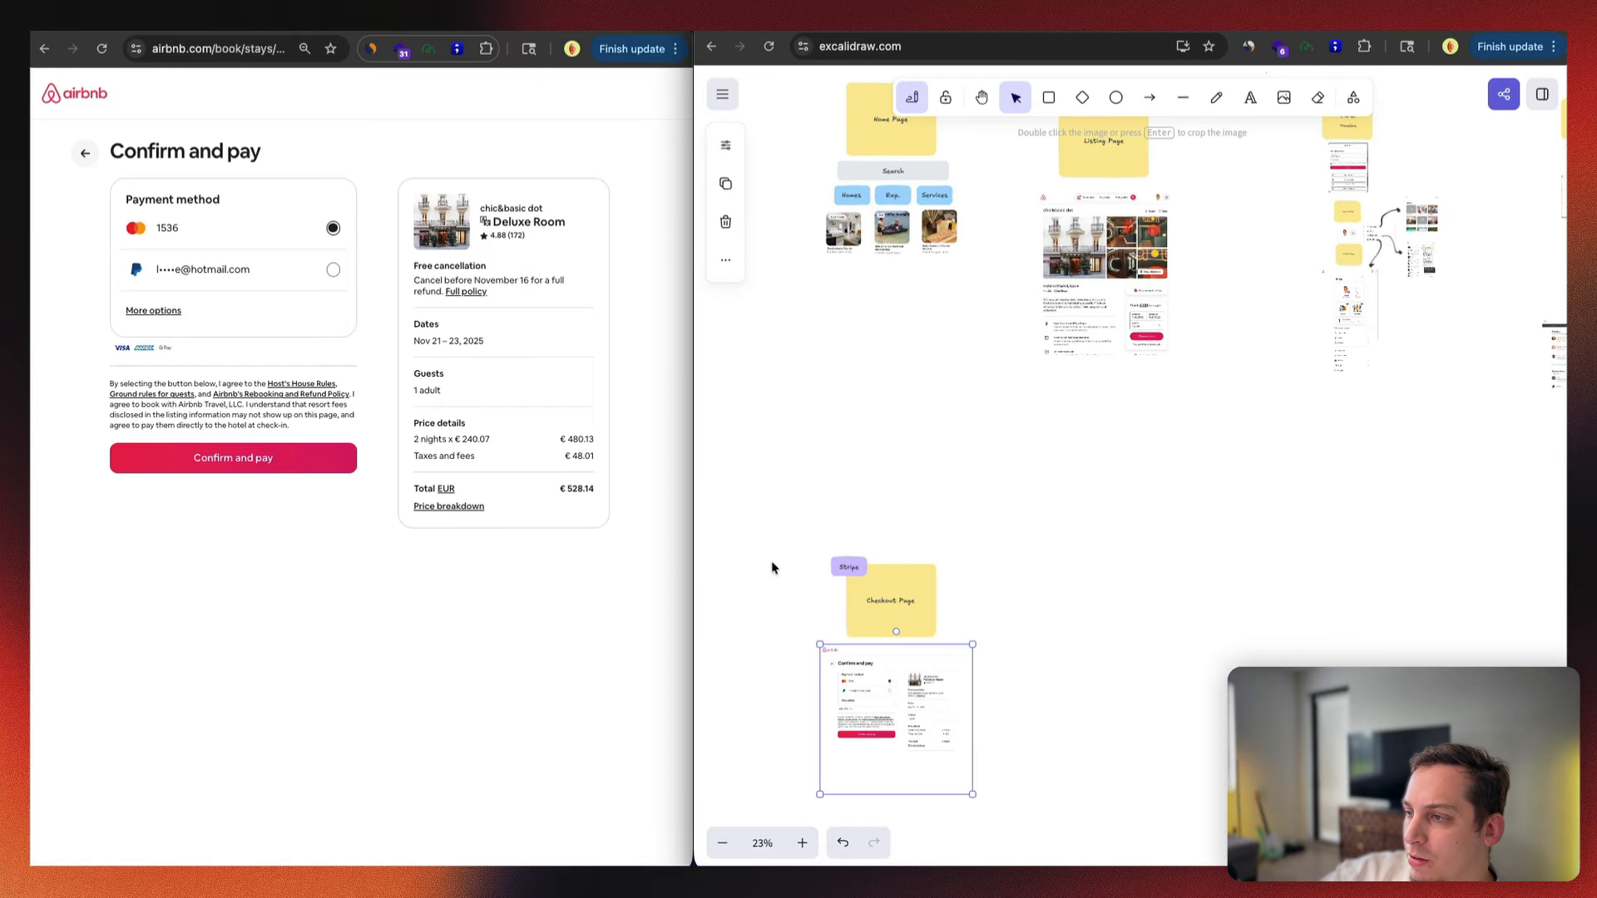
left_click(771, 560)
scroll(766, 515, "down", 5)
scroll(763, 500, "up", 5)
left_click_drag(773, 520, 999, 803)
left_click_drag(857, 586, 1152, 473)
scroll(1246, 383, "right", 5)
left_click_drag(1004, 138, 1455, 463)
left_click_drag(1095, 293, 1291, 295)
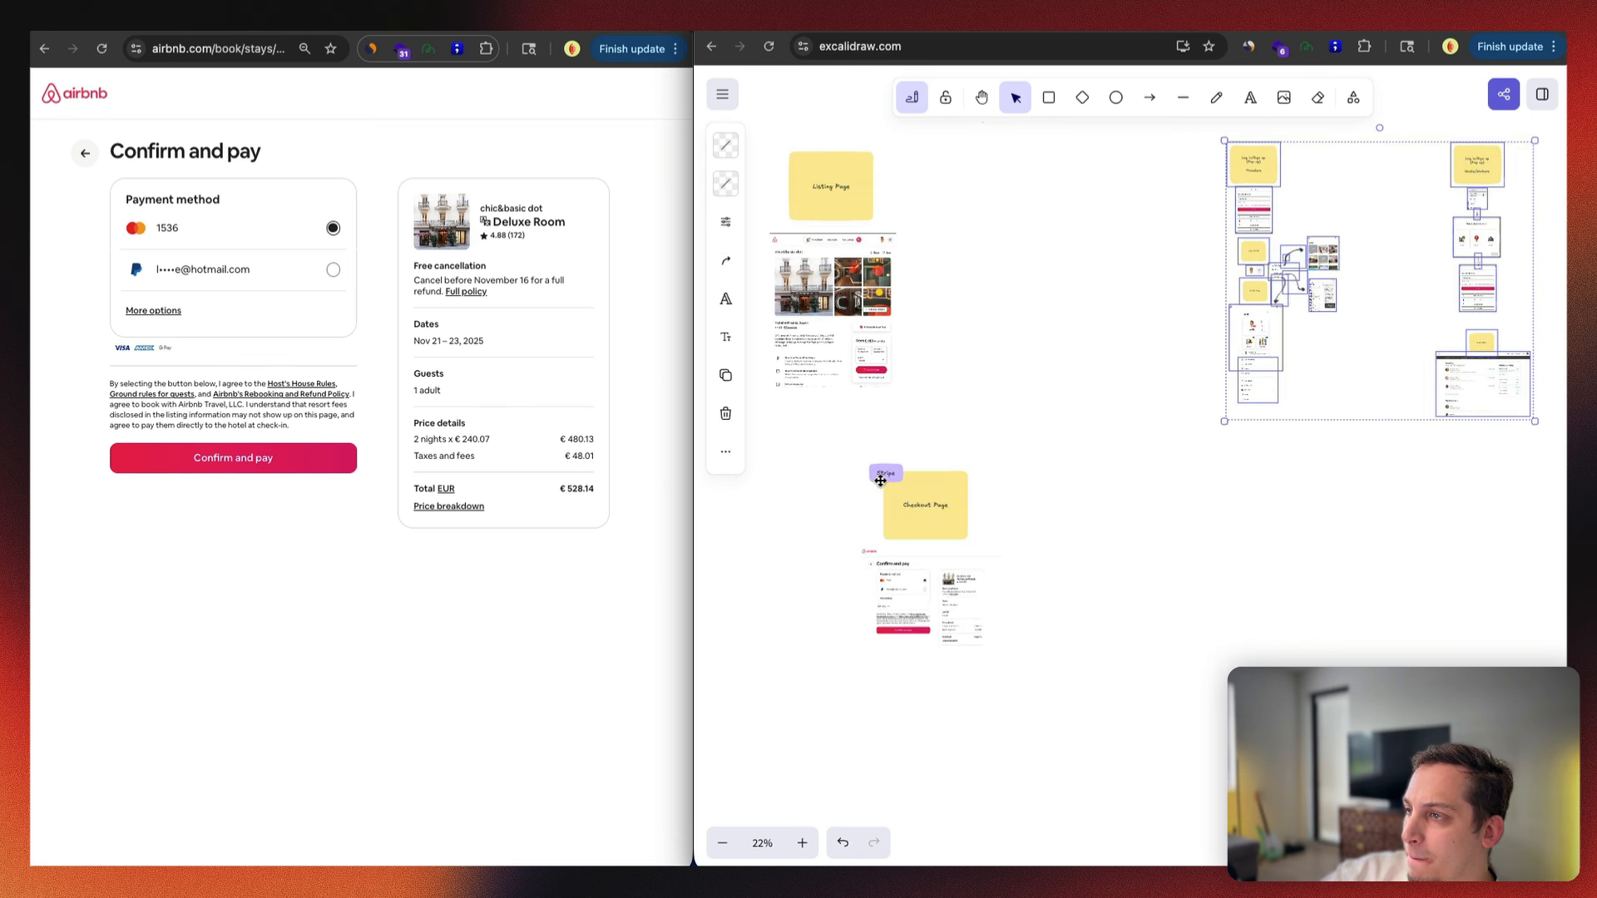
left_click_drag(930, 592, 1010, 278)
Step: Go back to the chic&basic dot listing on Airbnb and capture its reviews section
left_click(578, 599)
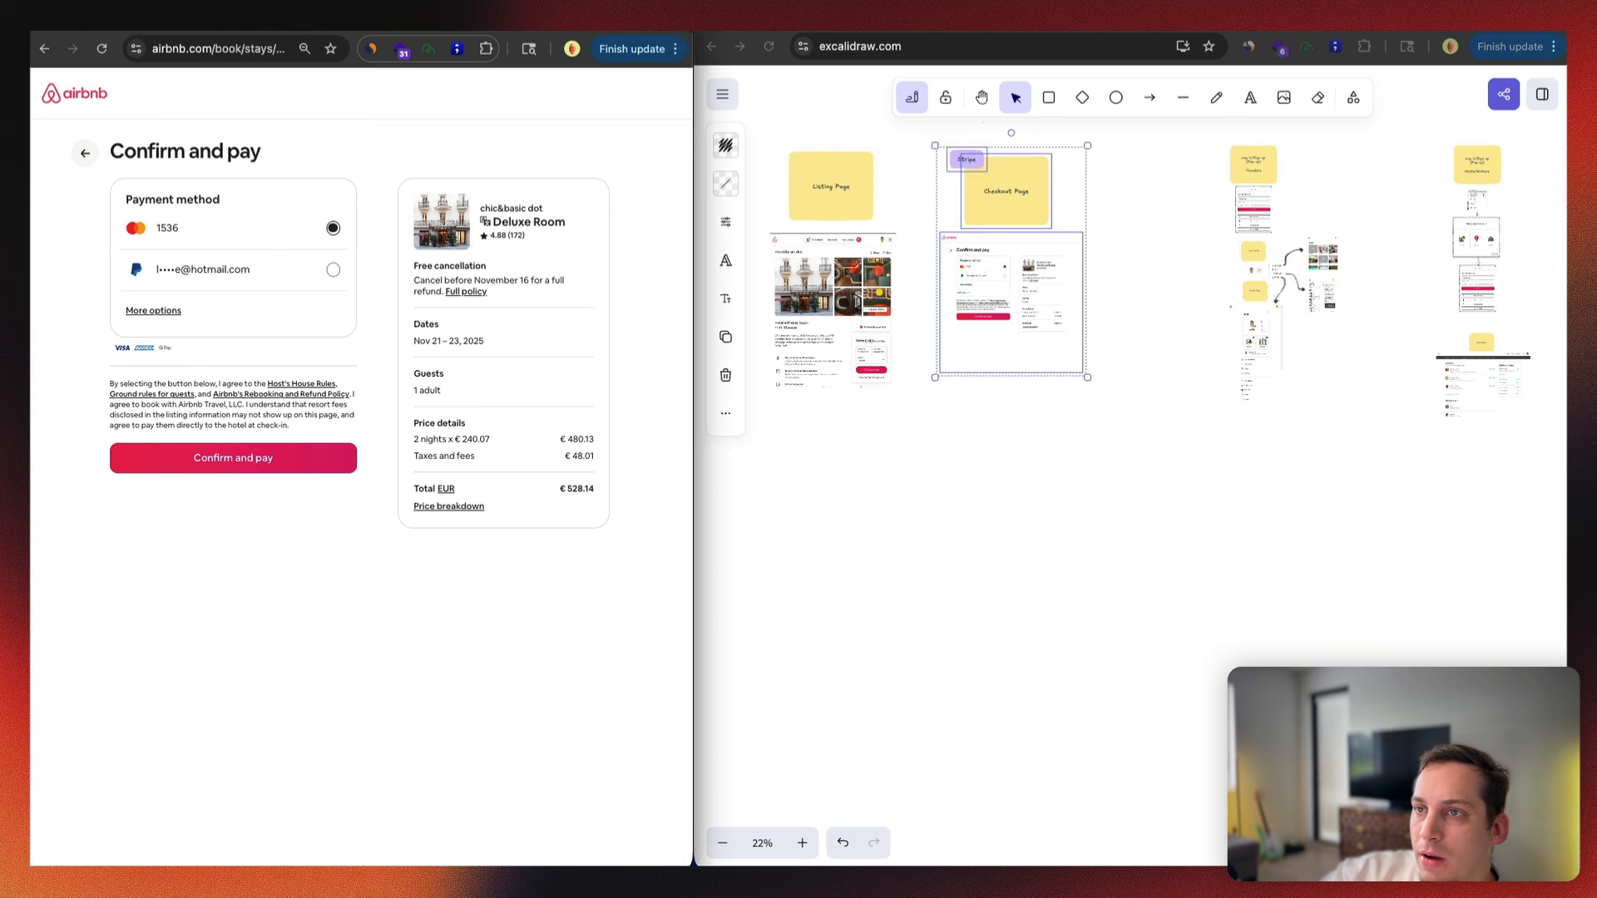
left_click(85, 153)
left_click(198, 352)
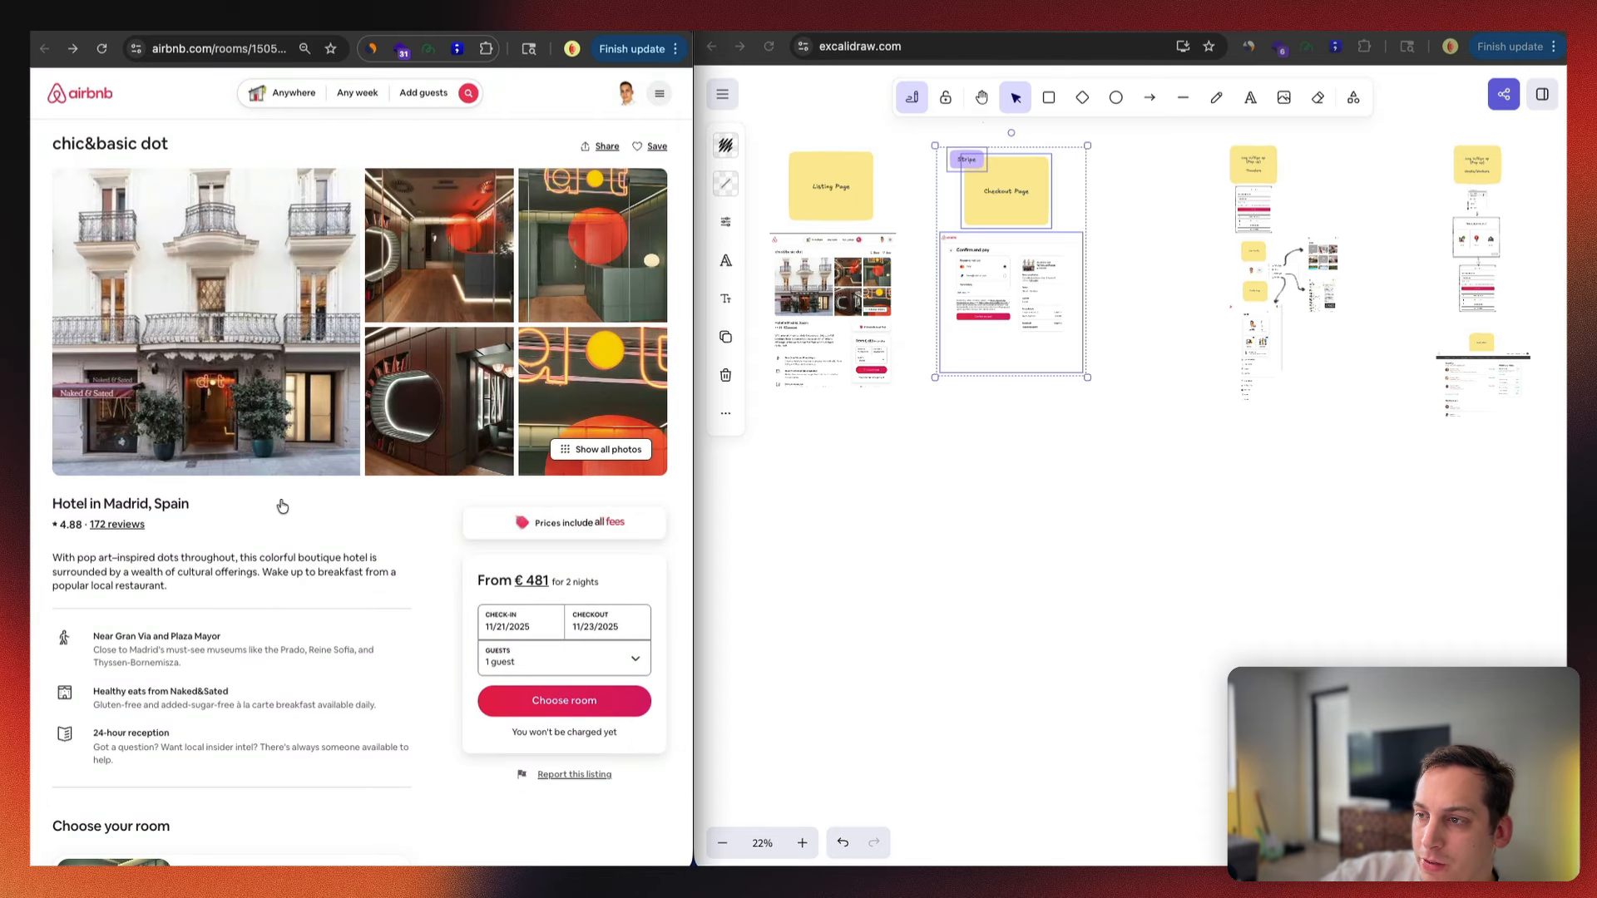
scroll(332, 608, "down", 3)
scroll(331, 602, "down", 10)
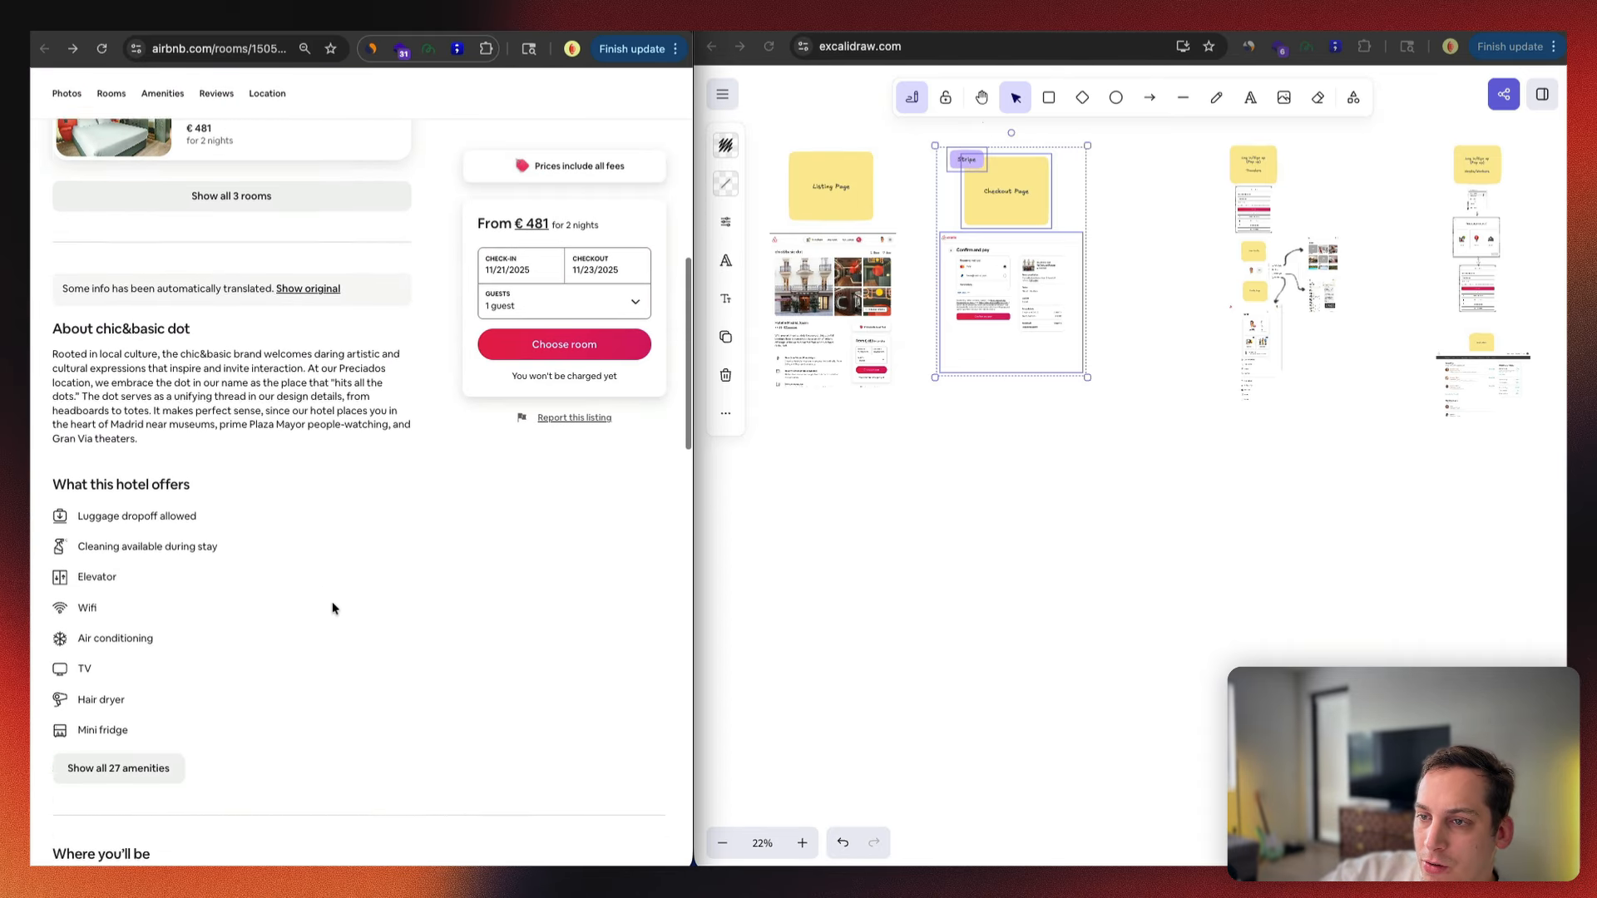
scroll(332, 609, "up", 1)
scroll(332, 601, "down", 8)
key("super+shift+4")
left_click_drag(38, 125, 680, 827)
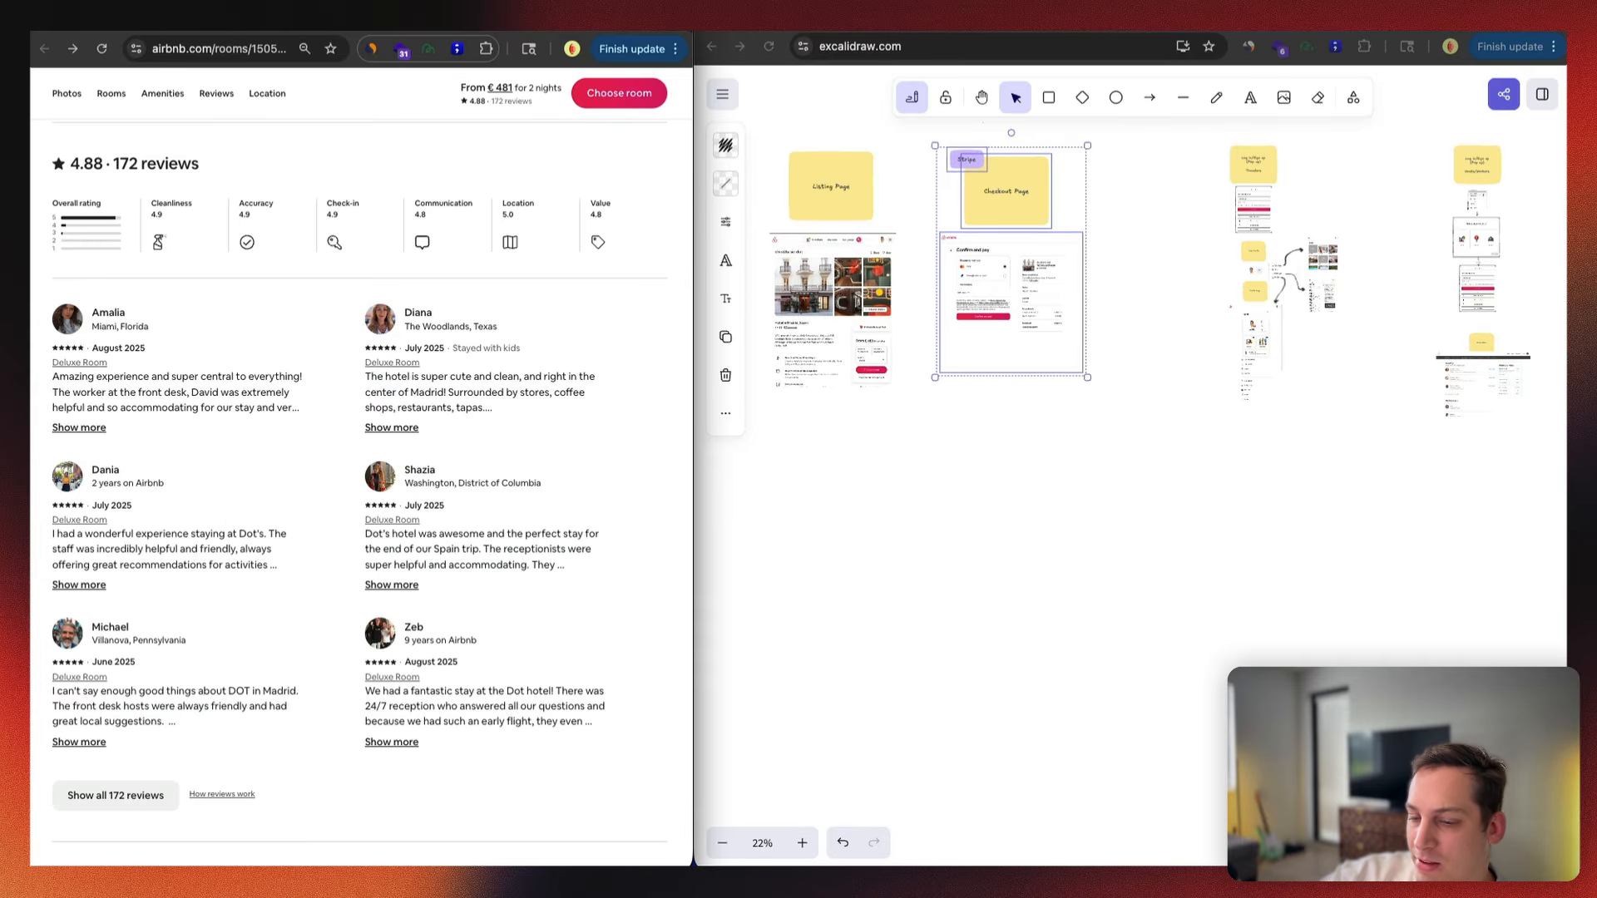
Step: Add the reviews screenshot to the diagram, shrink it and place it beneath the listing screenshot
left_click_drag(1489, 819, 905, 453)
scroll(915, 466, "left", 2)
left_click_drag(1056, 541, 1007, 574)
left_click_drag(1081, 647, 1055, 616)
left_click_drag(953, 504, 988, 519)
left_click(1195, 502)
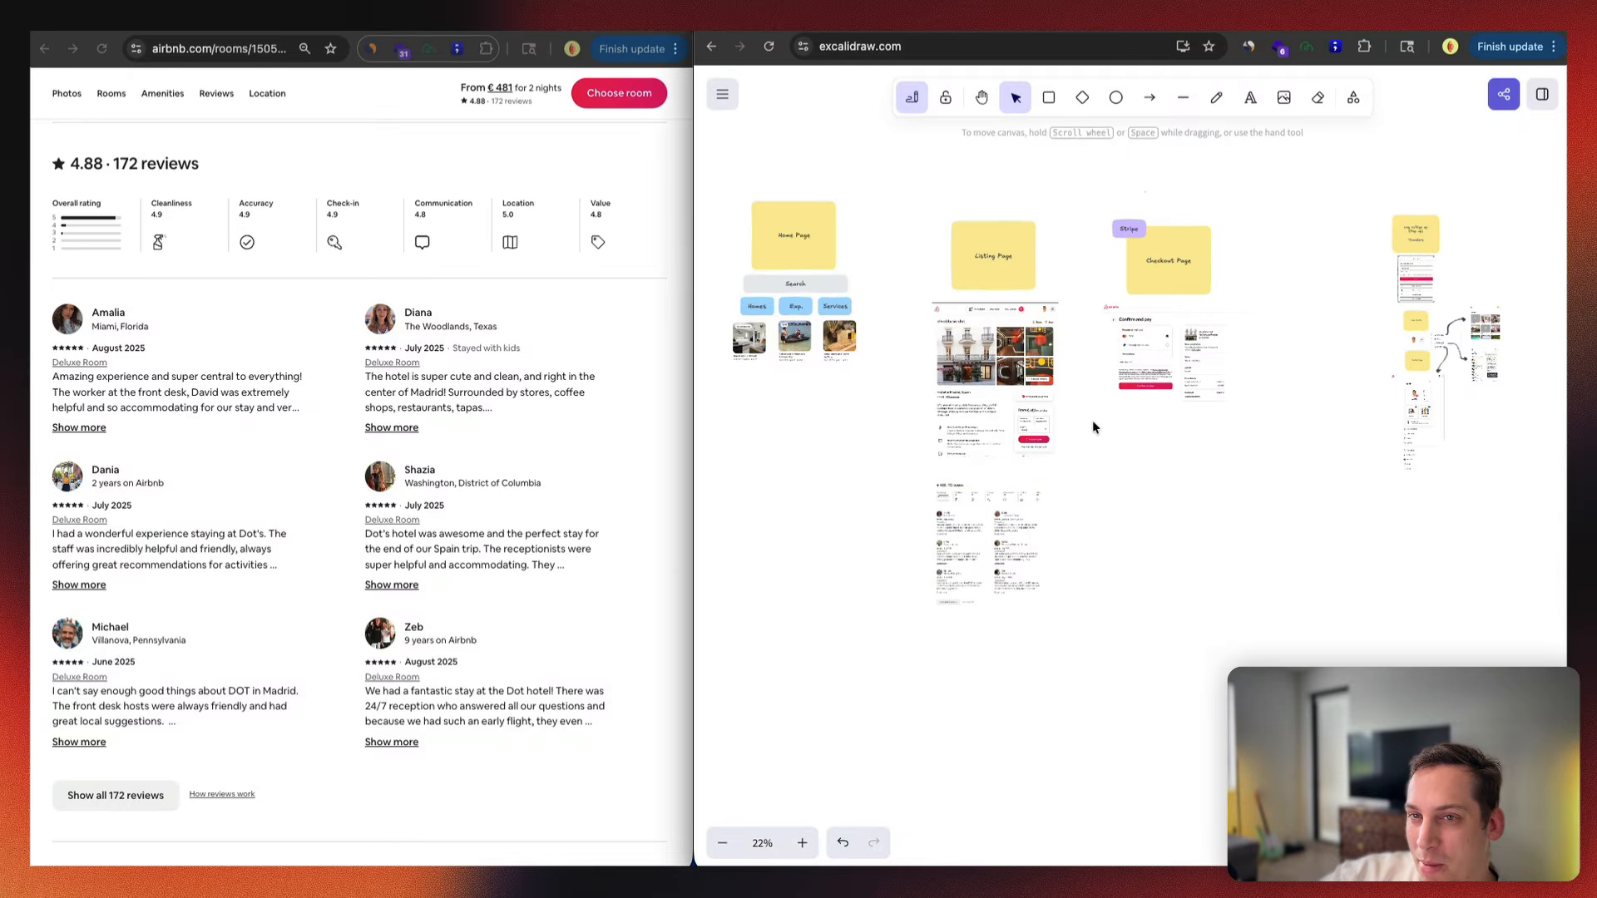
Step: Place a copy of the Services tag beside the reviews screenshot and relabel it "Reviews"
left_click(835, 306)
key("super+c")
key("super+v")
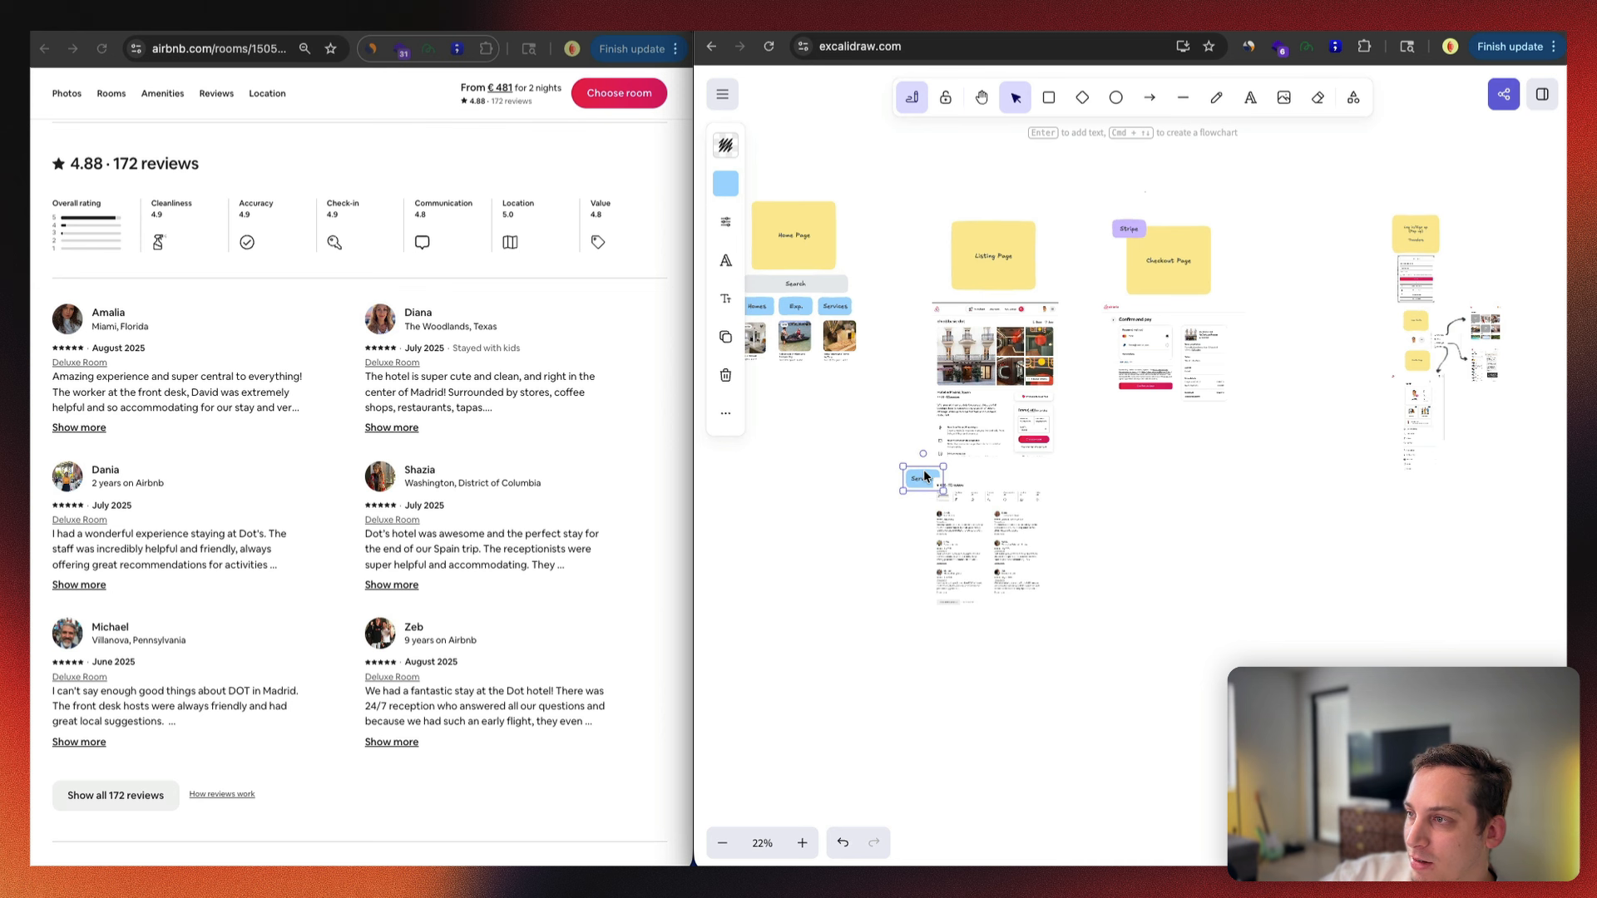
right_click(926, 471)
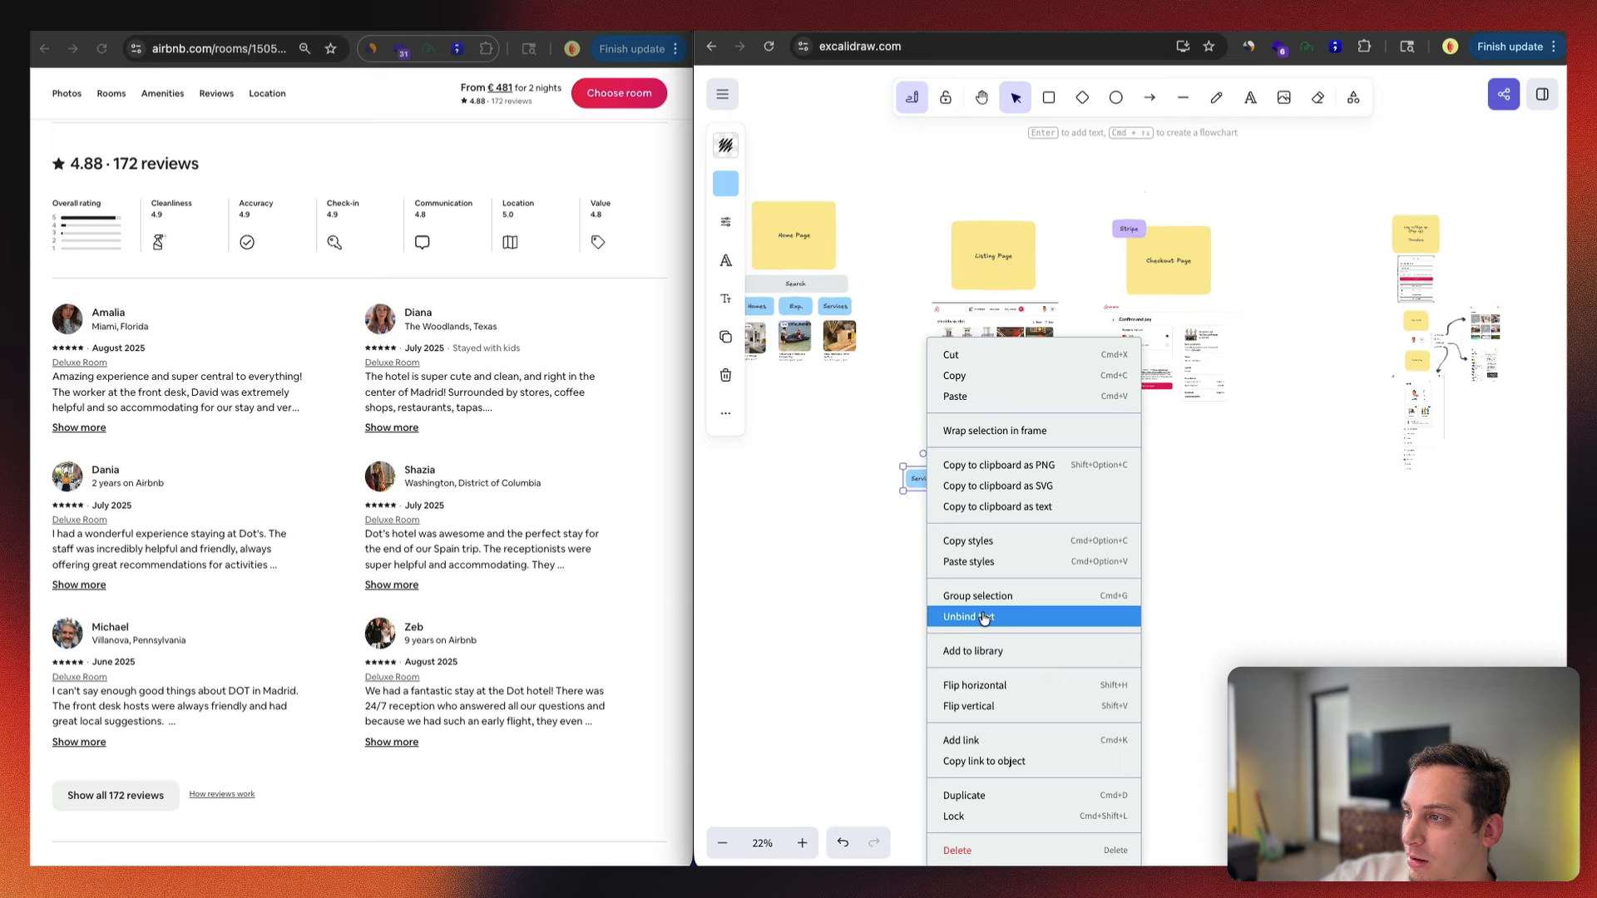
scroll(925, 496, "up", 10)
key("Return")
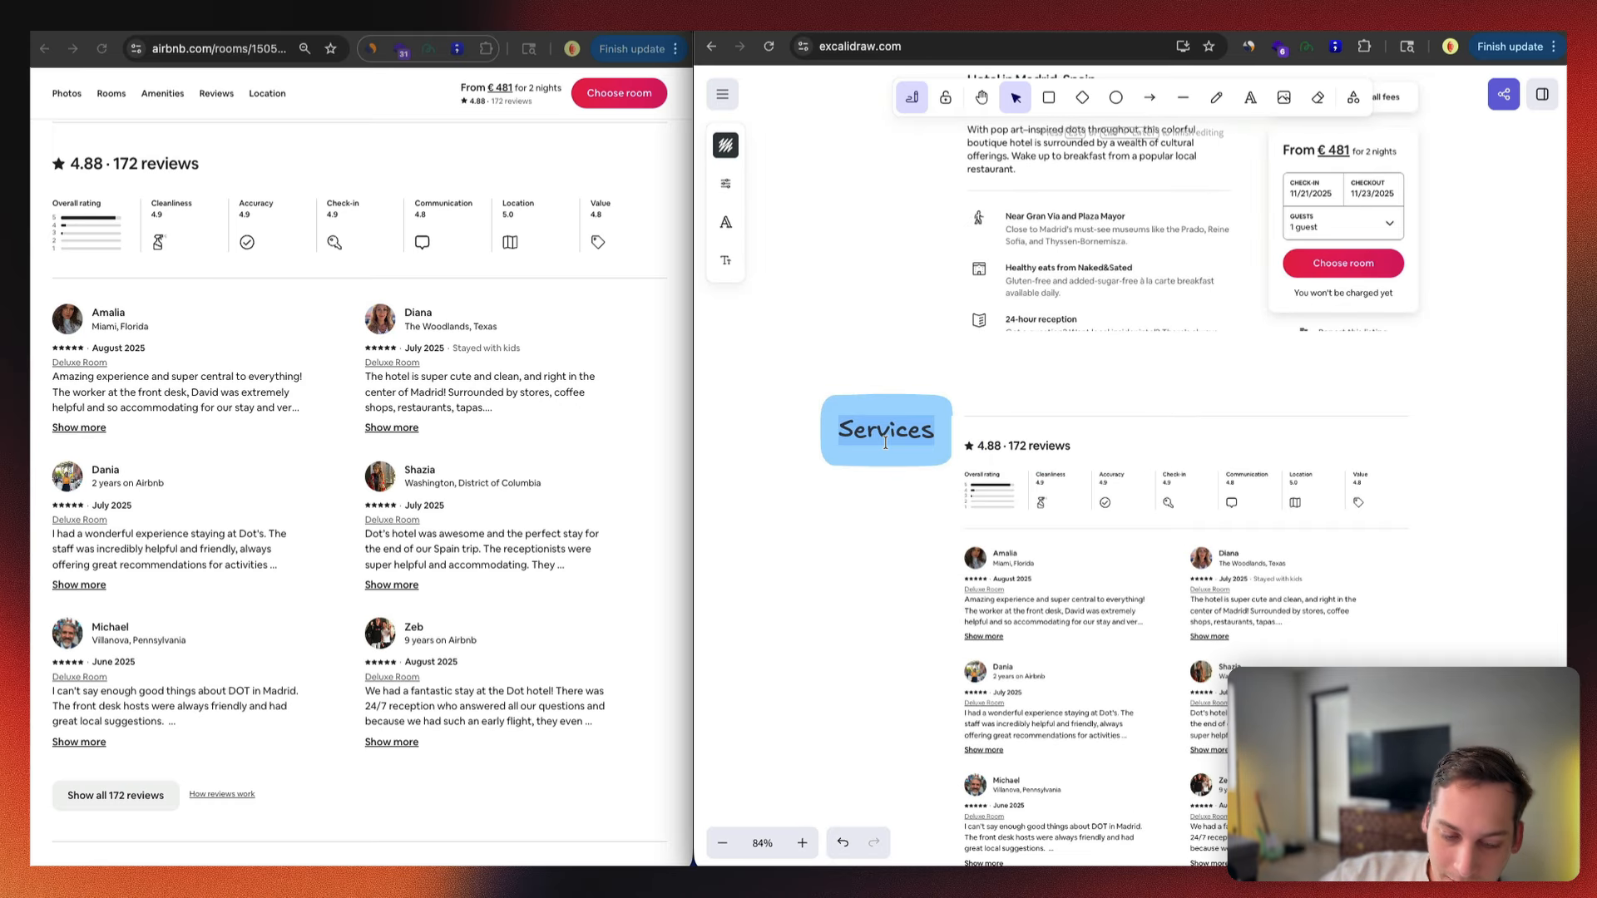
type("Reviews")
left_click(886, 603)
scroll(885, 596, "down", 6)
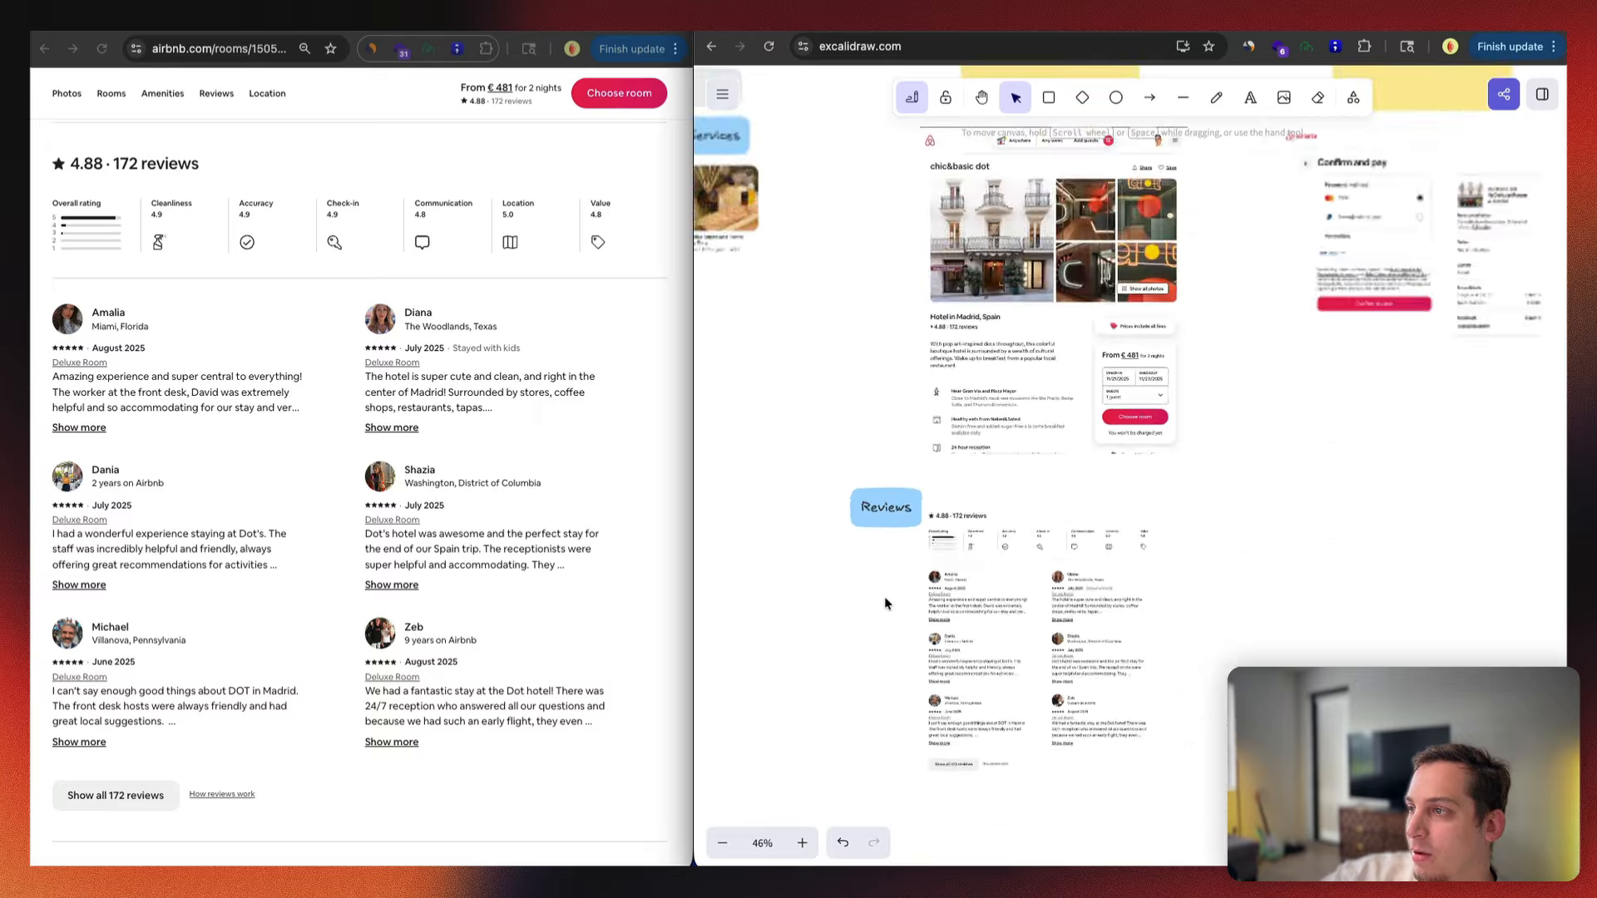
scroll(843, 594, "right", 2)
scroll(843, 594, "up", 1)
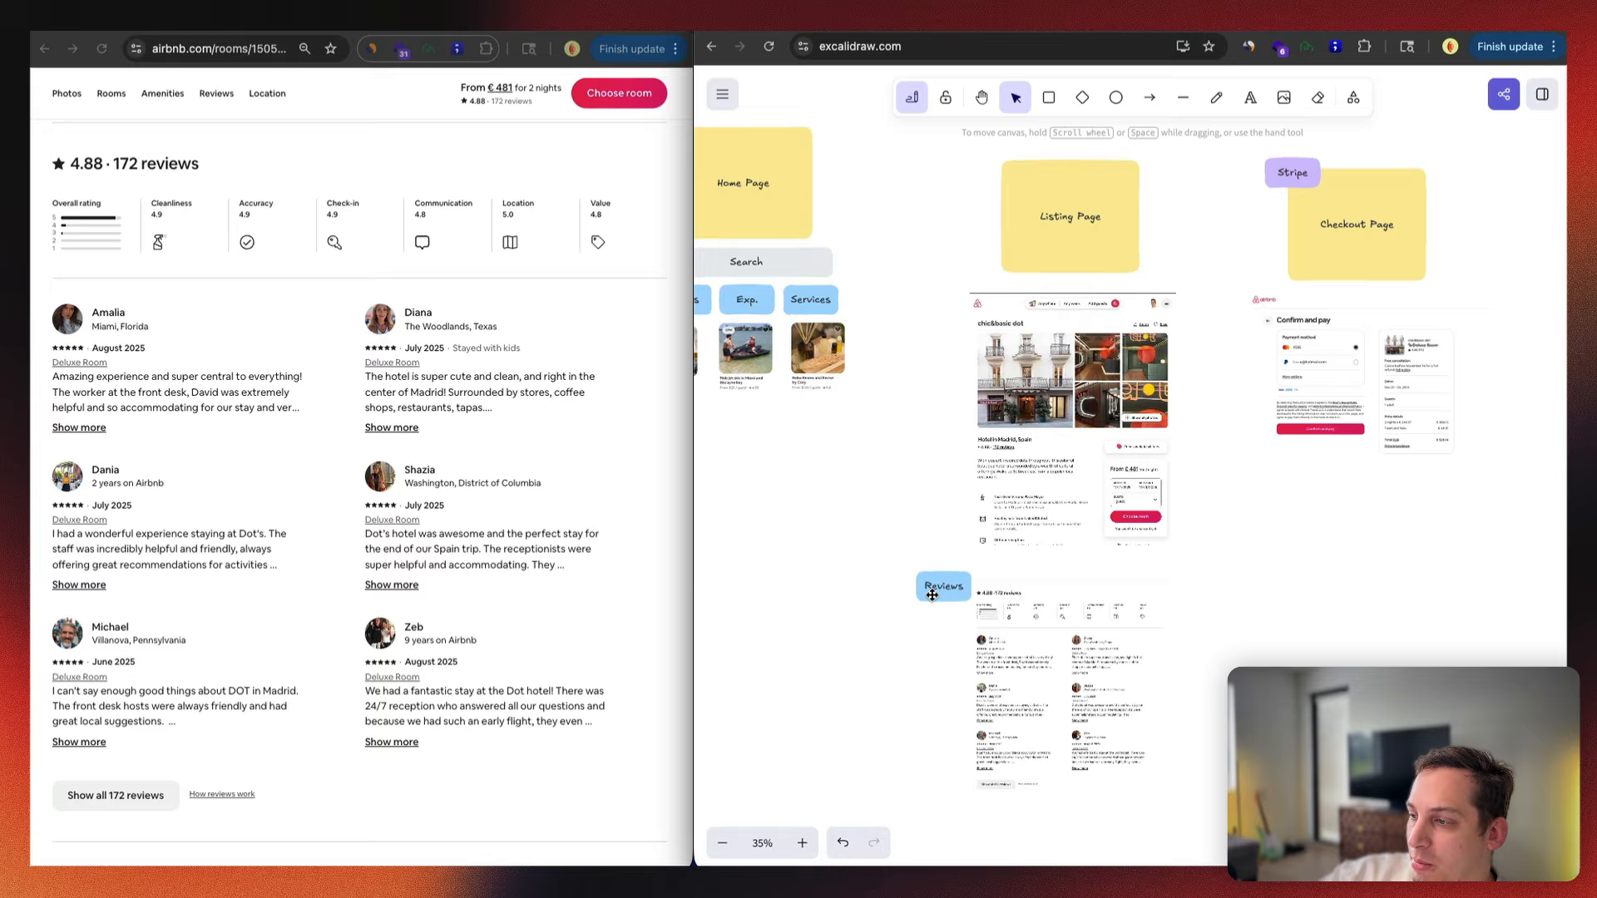
Step: Return to Airbnb's home page and search for homes in Seville, Spain for November 12 to 19, 2025
scroll(653, 578, "up", 15)
scroll(316, 524, "down", 17)
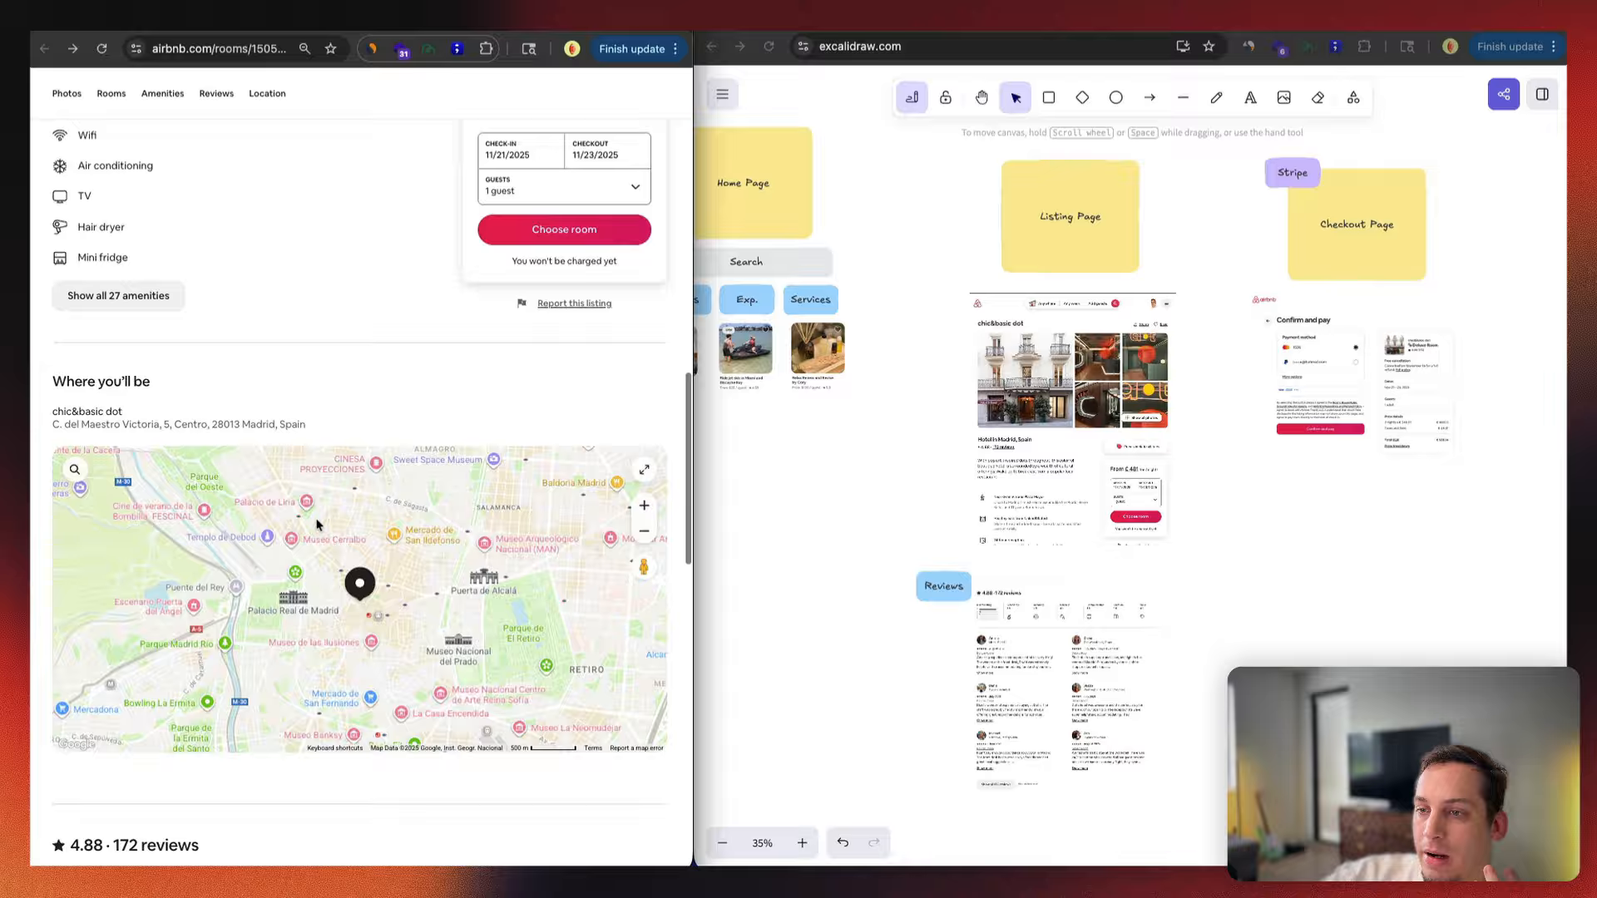
scroll(316, 524, "up", 20)
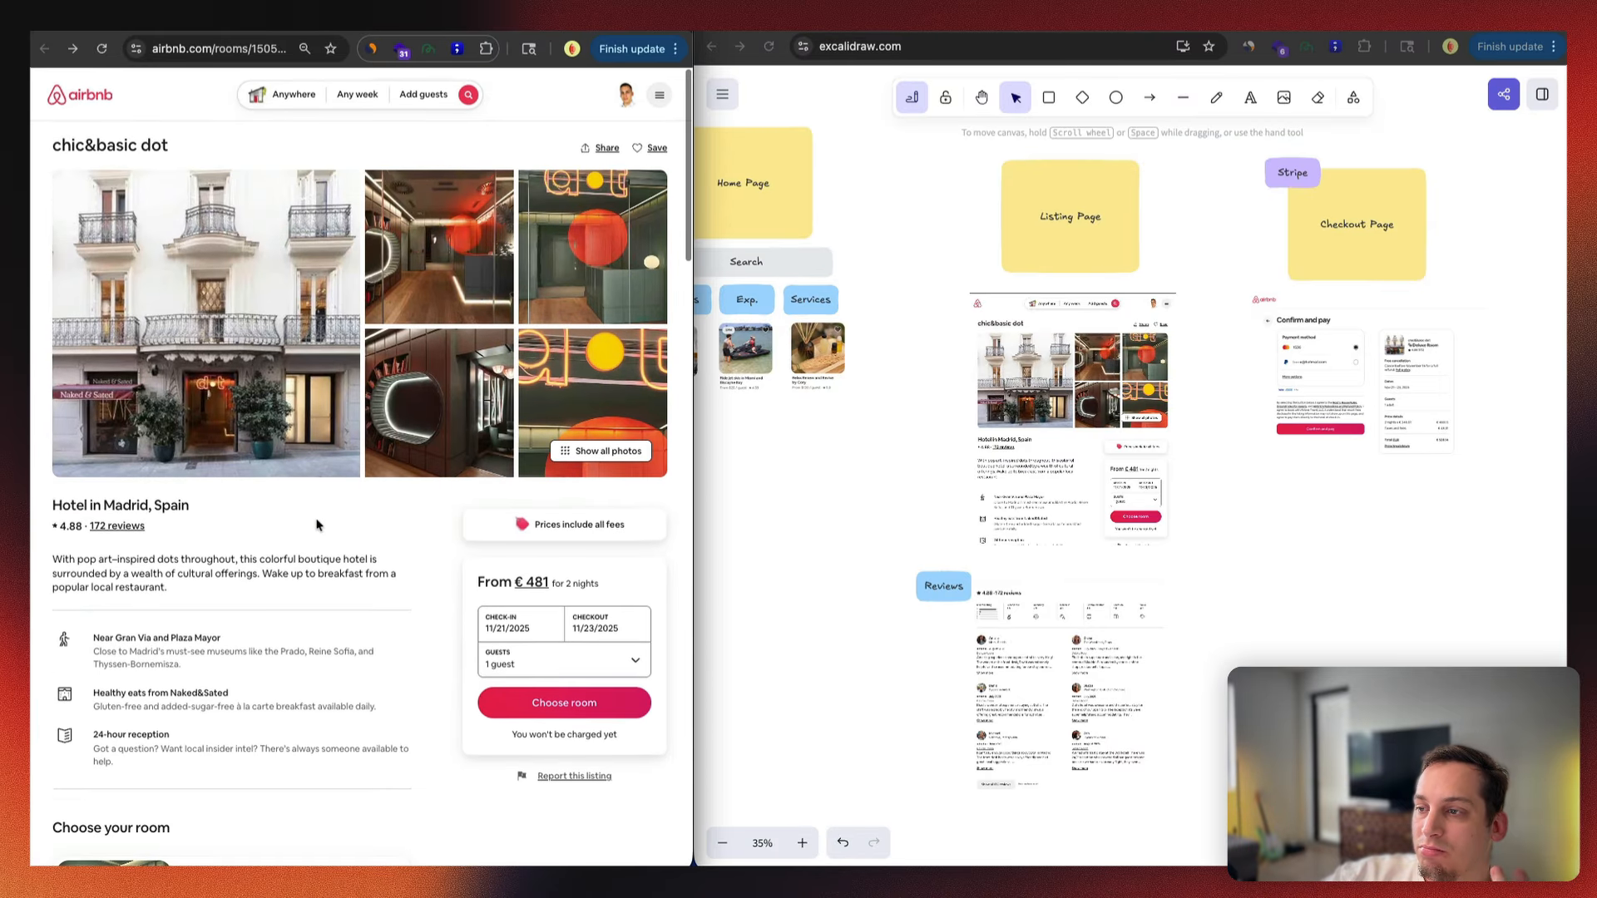
left_click(109, 96)
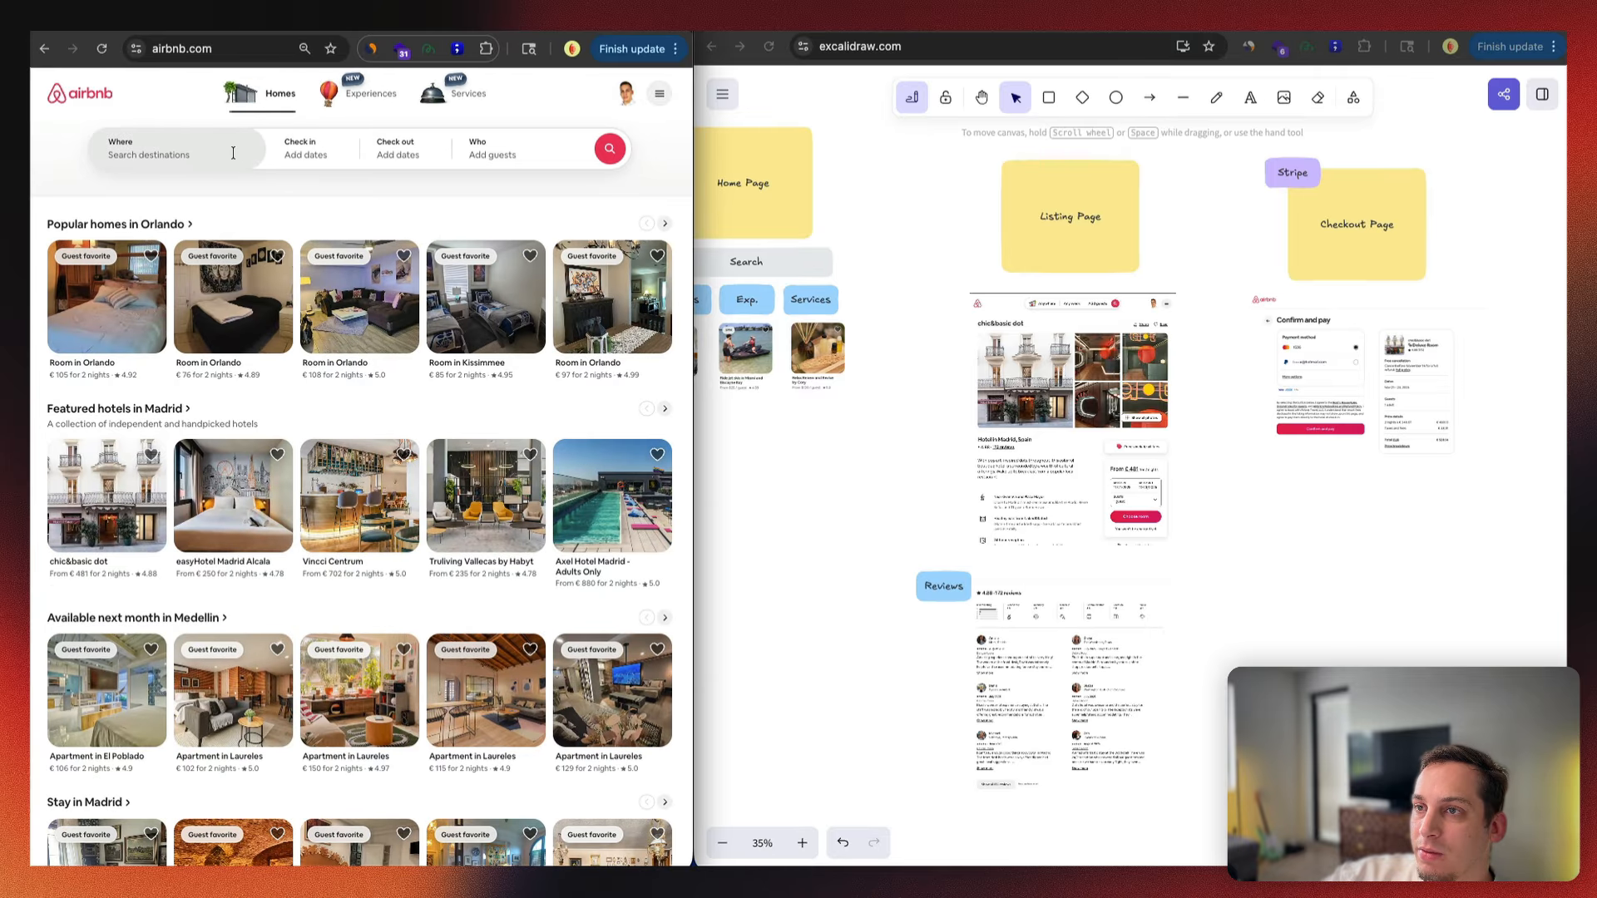
left_click(200, 150)
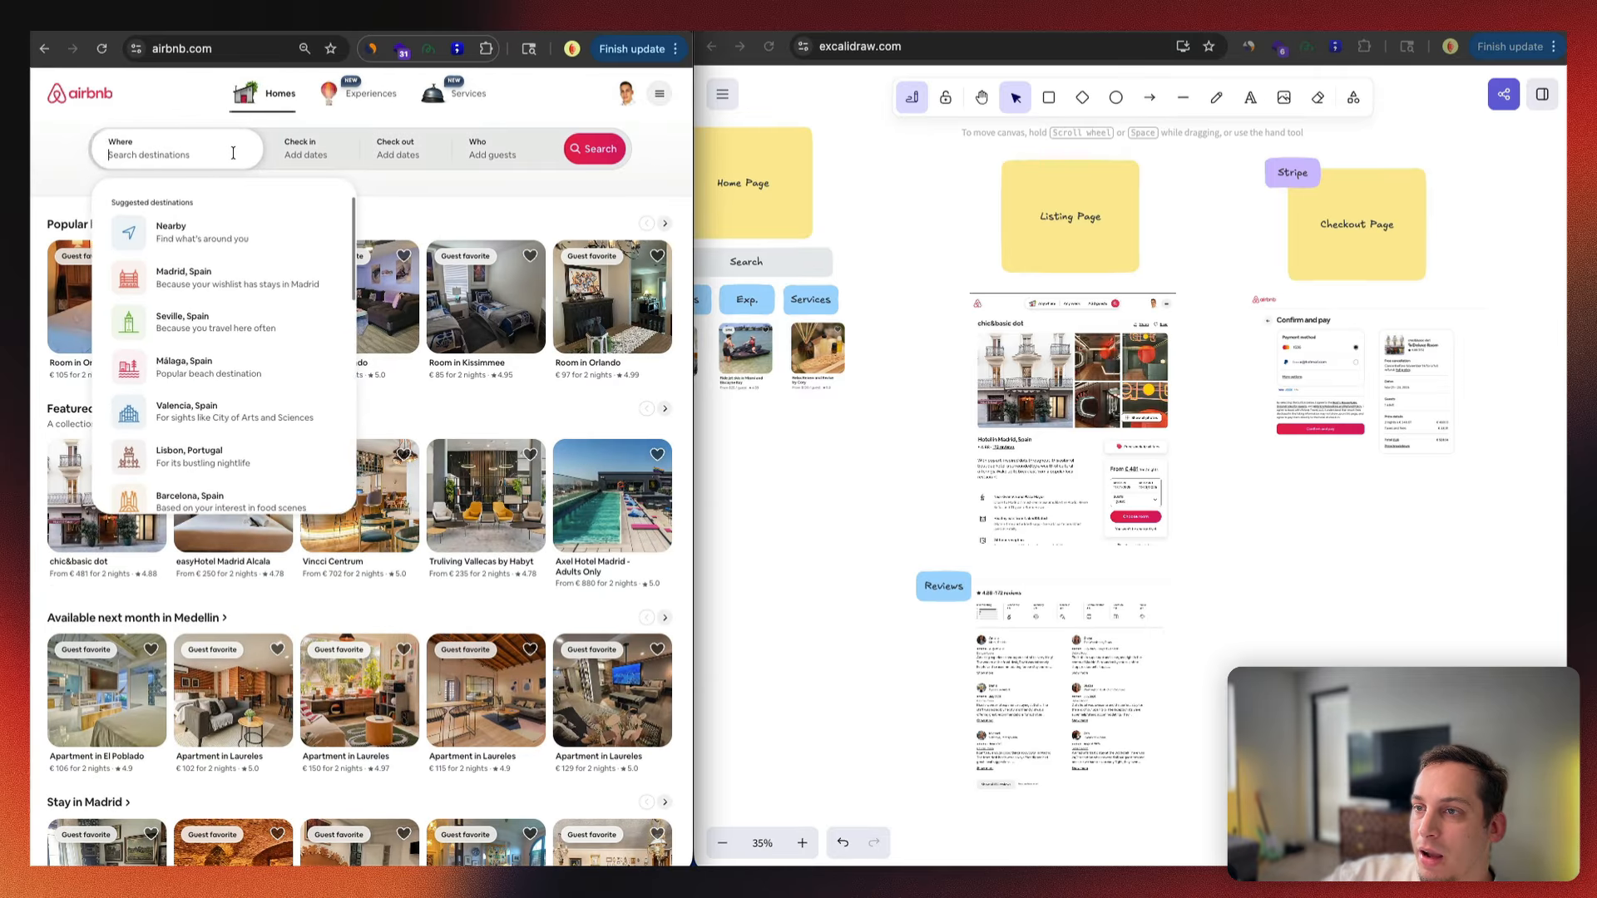
left_click(207, 326)
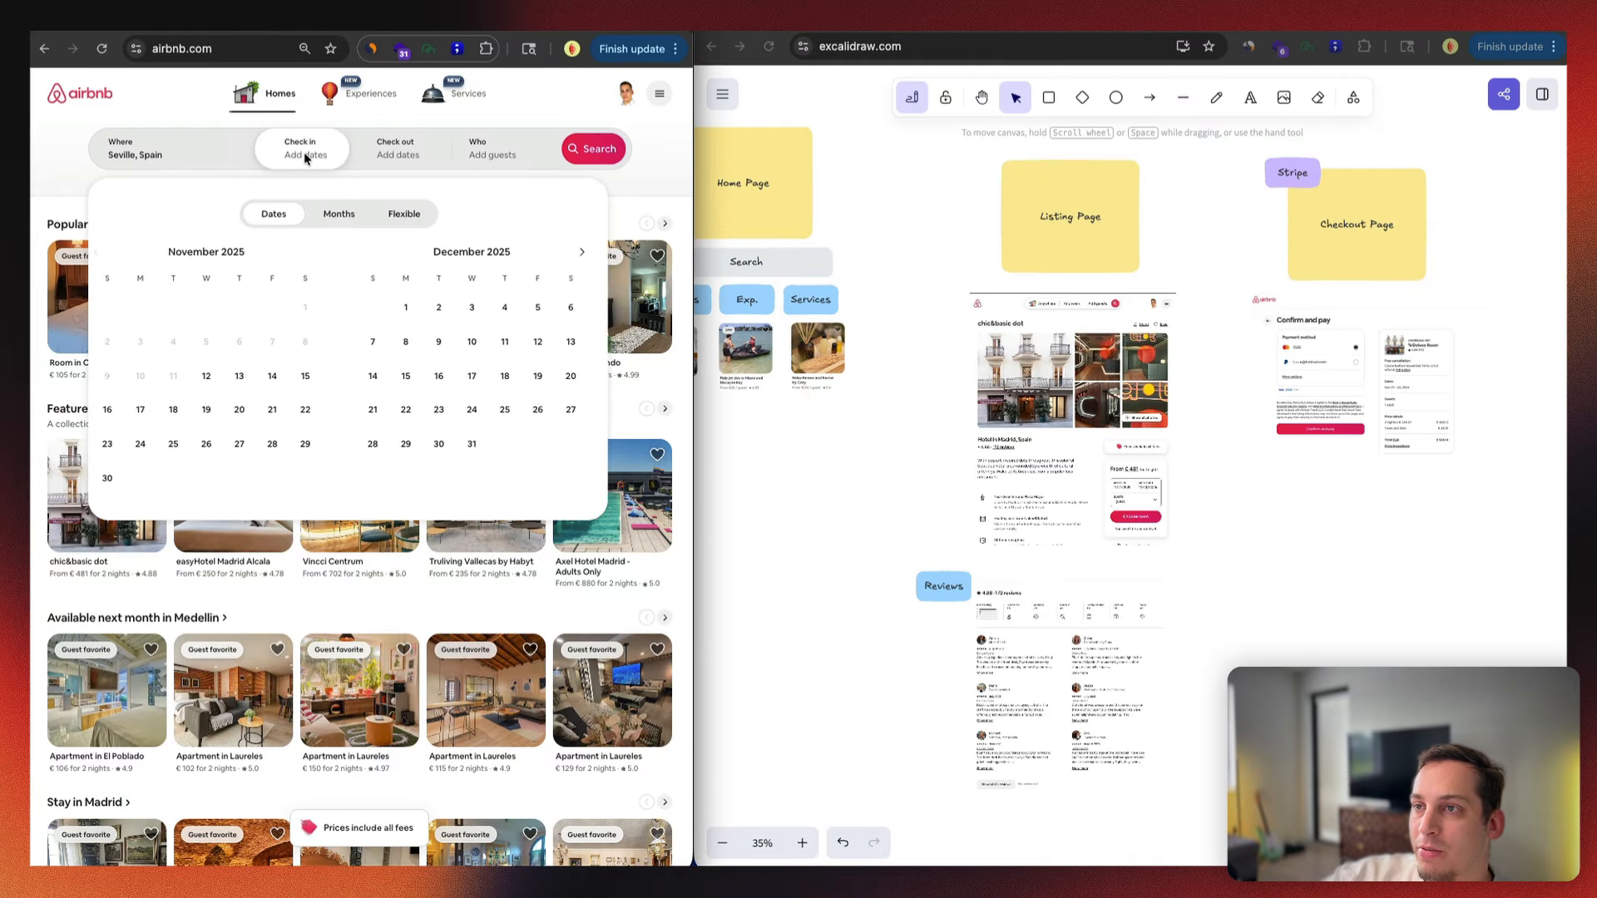
left_click(224, 376)
left_click(225, 408)
left_click(594, 148)
Step: Widen the Airbnb window, capture the Seville search results with the map and add the screenshot to the diagram
left_click_drag(694, 231, 1040, 231)
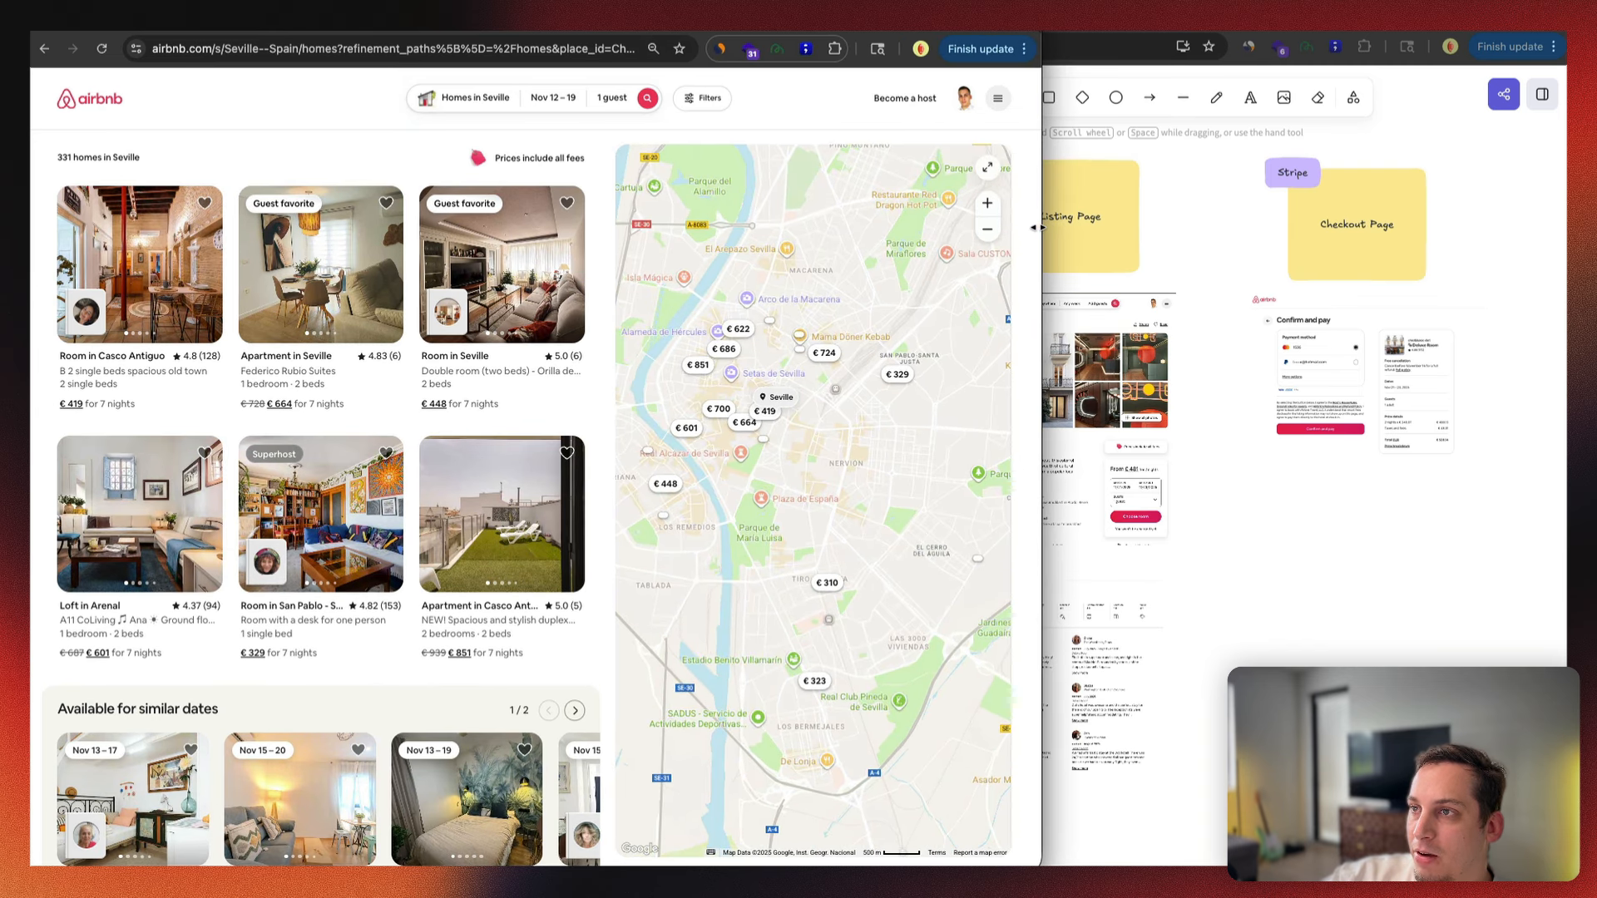
key("super+shift+4")
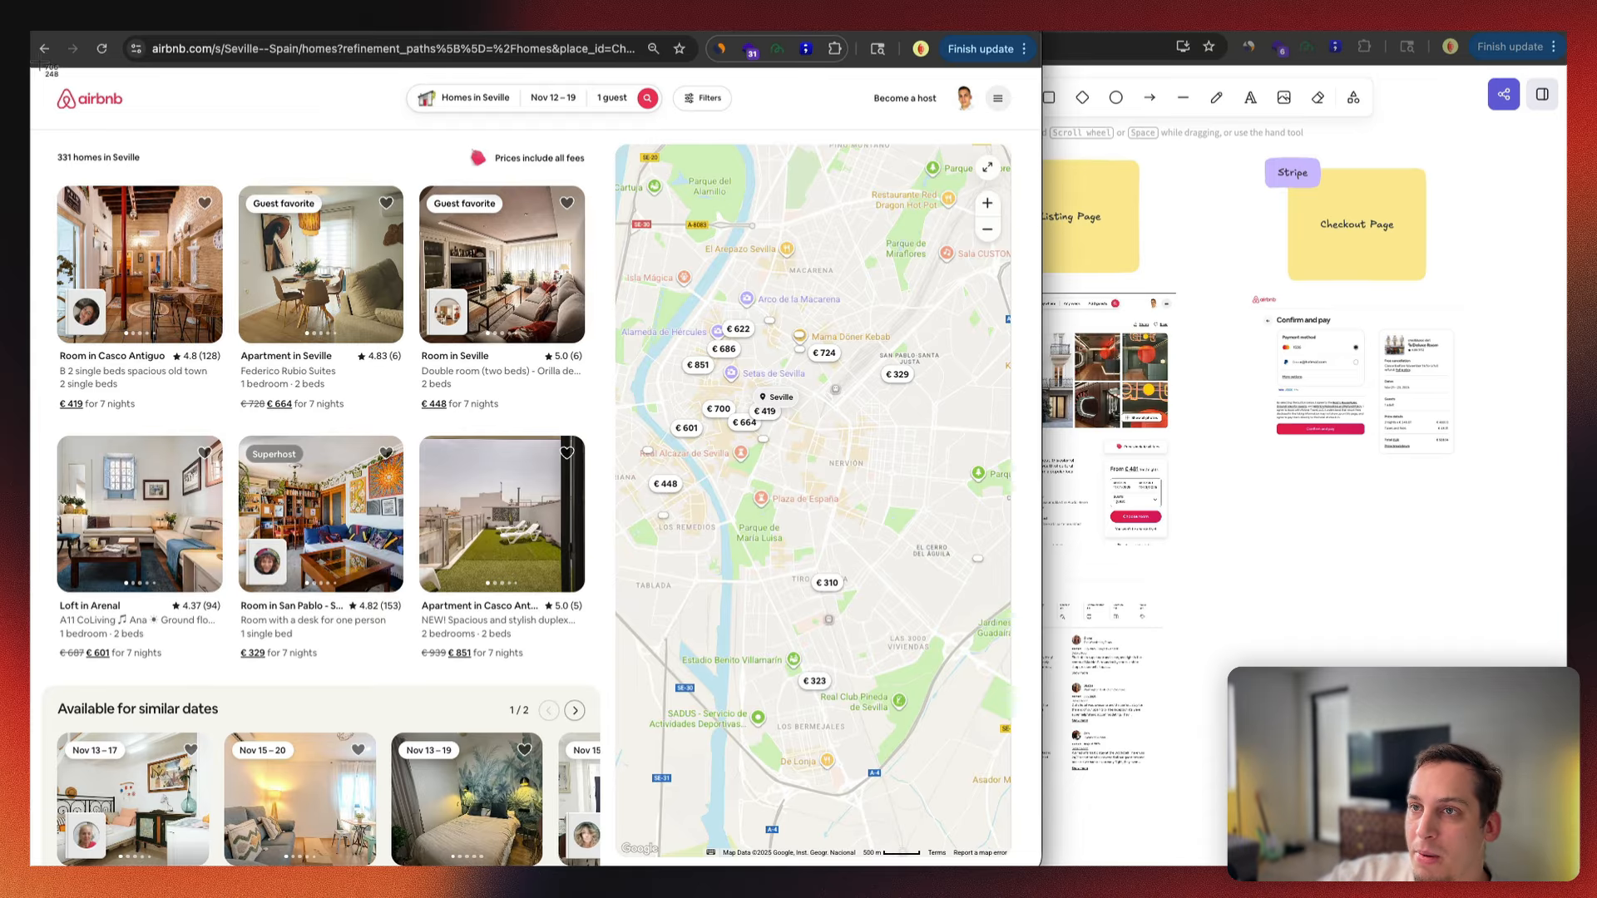
left_click_drag(35, 73, 1040, 866)
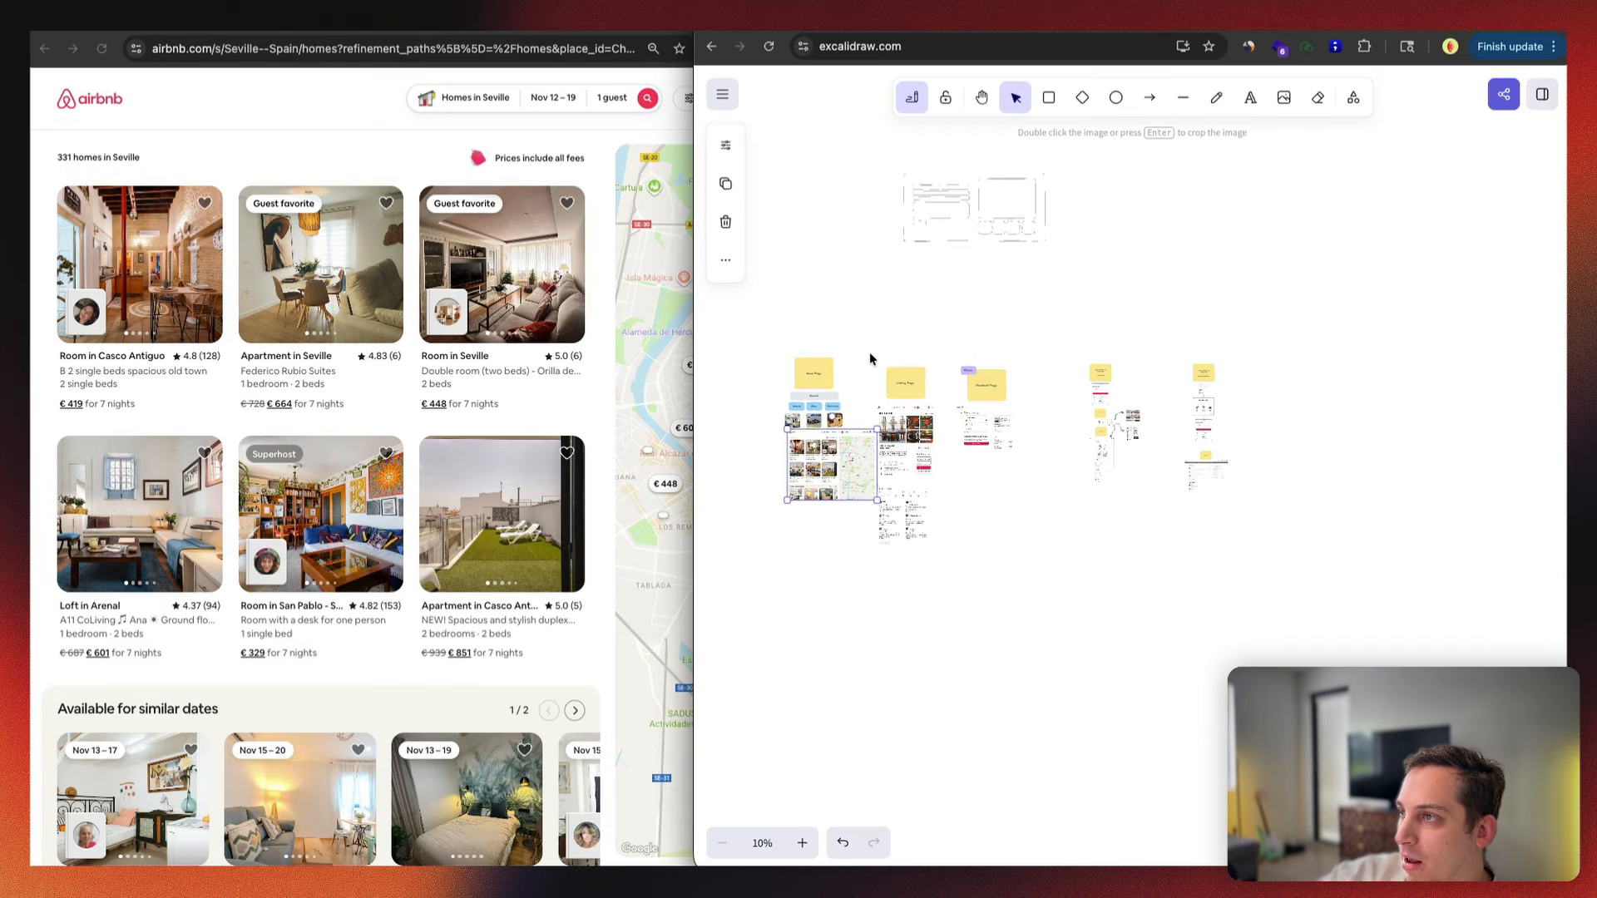
Step: Place the search results screenshot beneath the Home Page column, clear of the listing and reviews screenshots
left_click(870, 352)
scroll(870, 352, "up", 5)
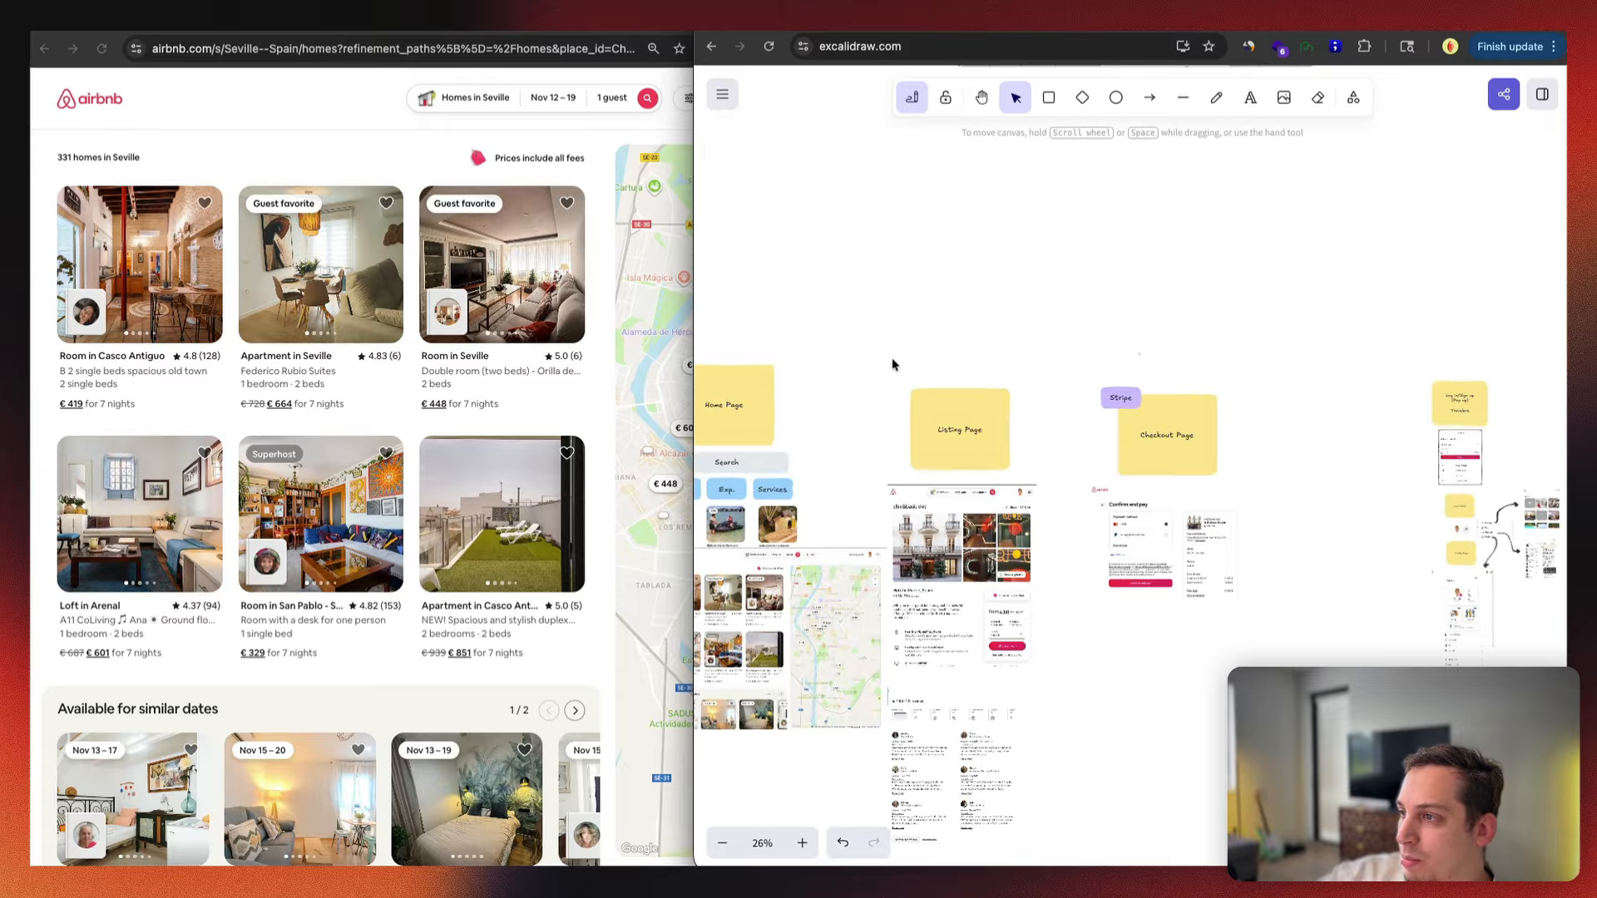
left_click_drag(890, 356, 1053, 787)
left_click_drag(787, 654, 715, 751)
scroll(826, 600, "left", 2)
scroll(826, 600, "down", 1)
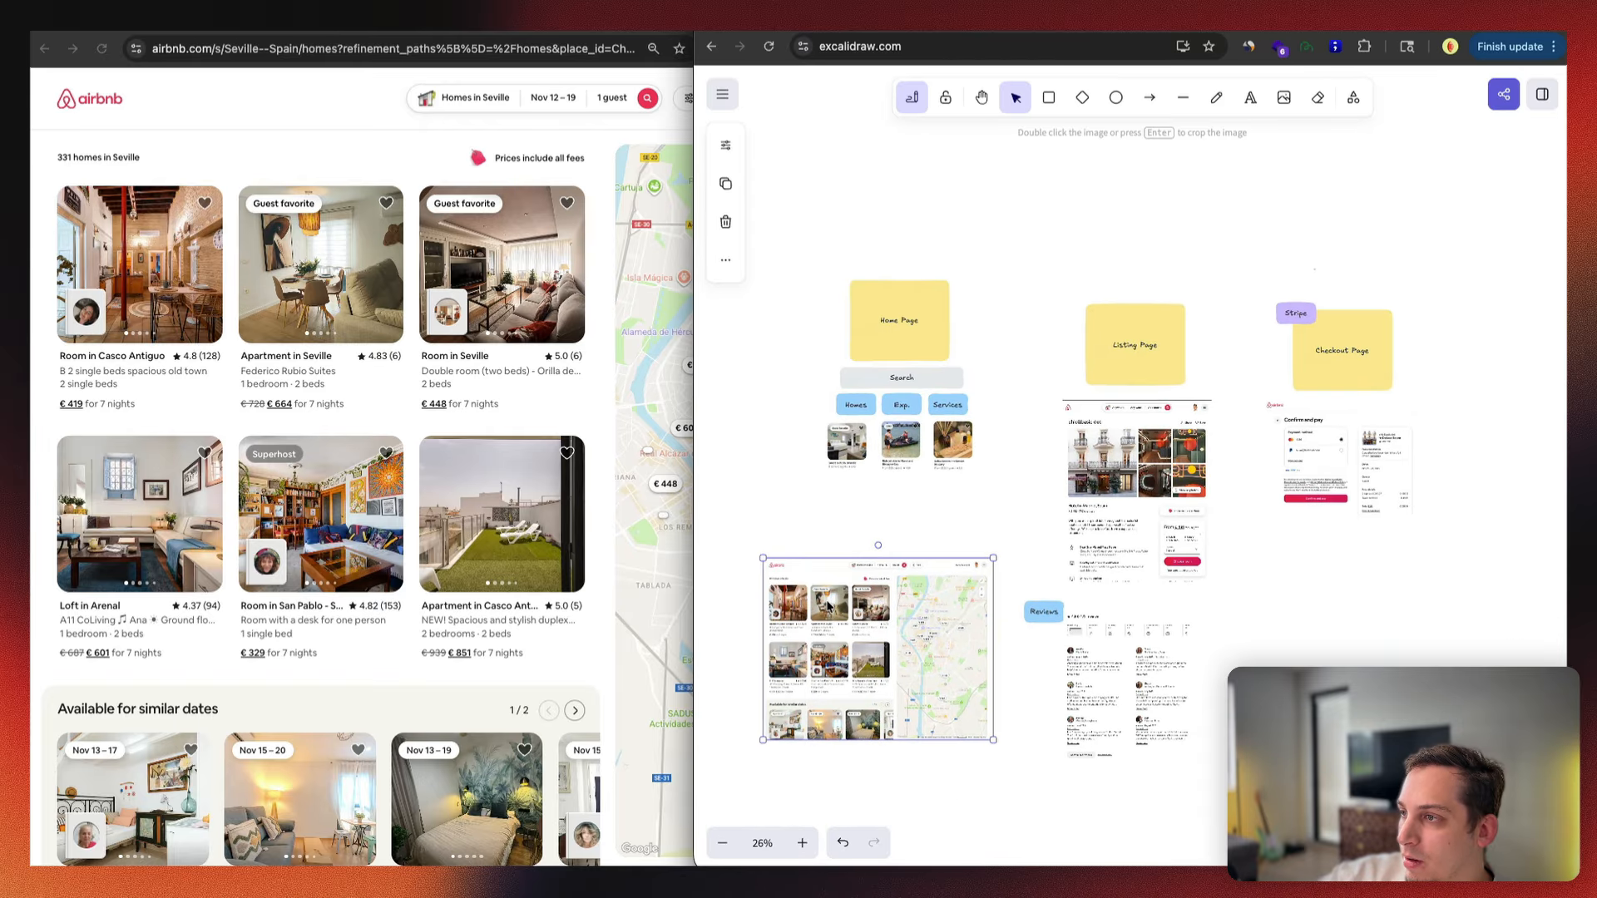
left_click_drag(827, 601, 768, 599)
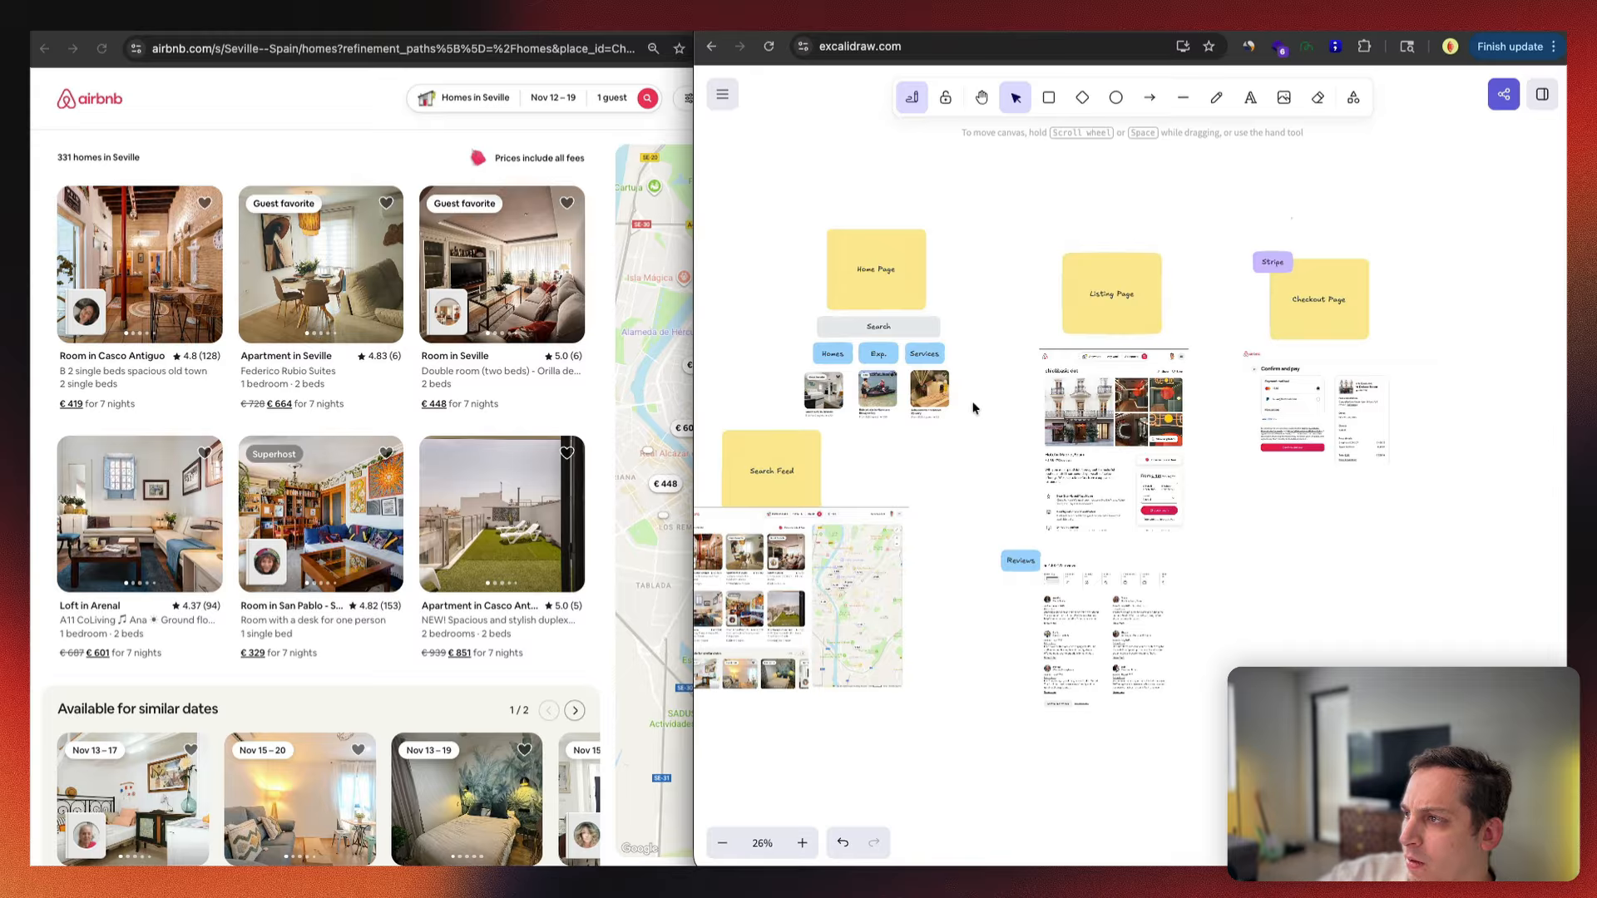
Step: Move the Listing Page and Checkout Page groups together farther away from the Home Page column
left_click_drag(991, 221, 1451, 840)
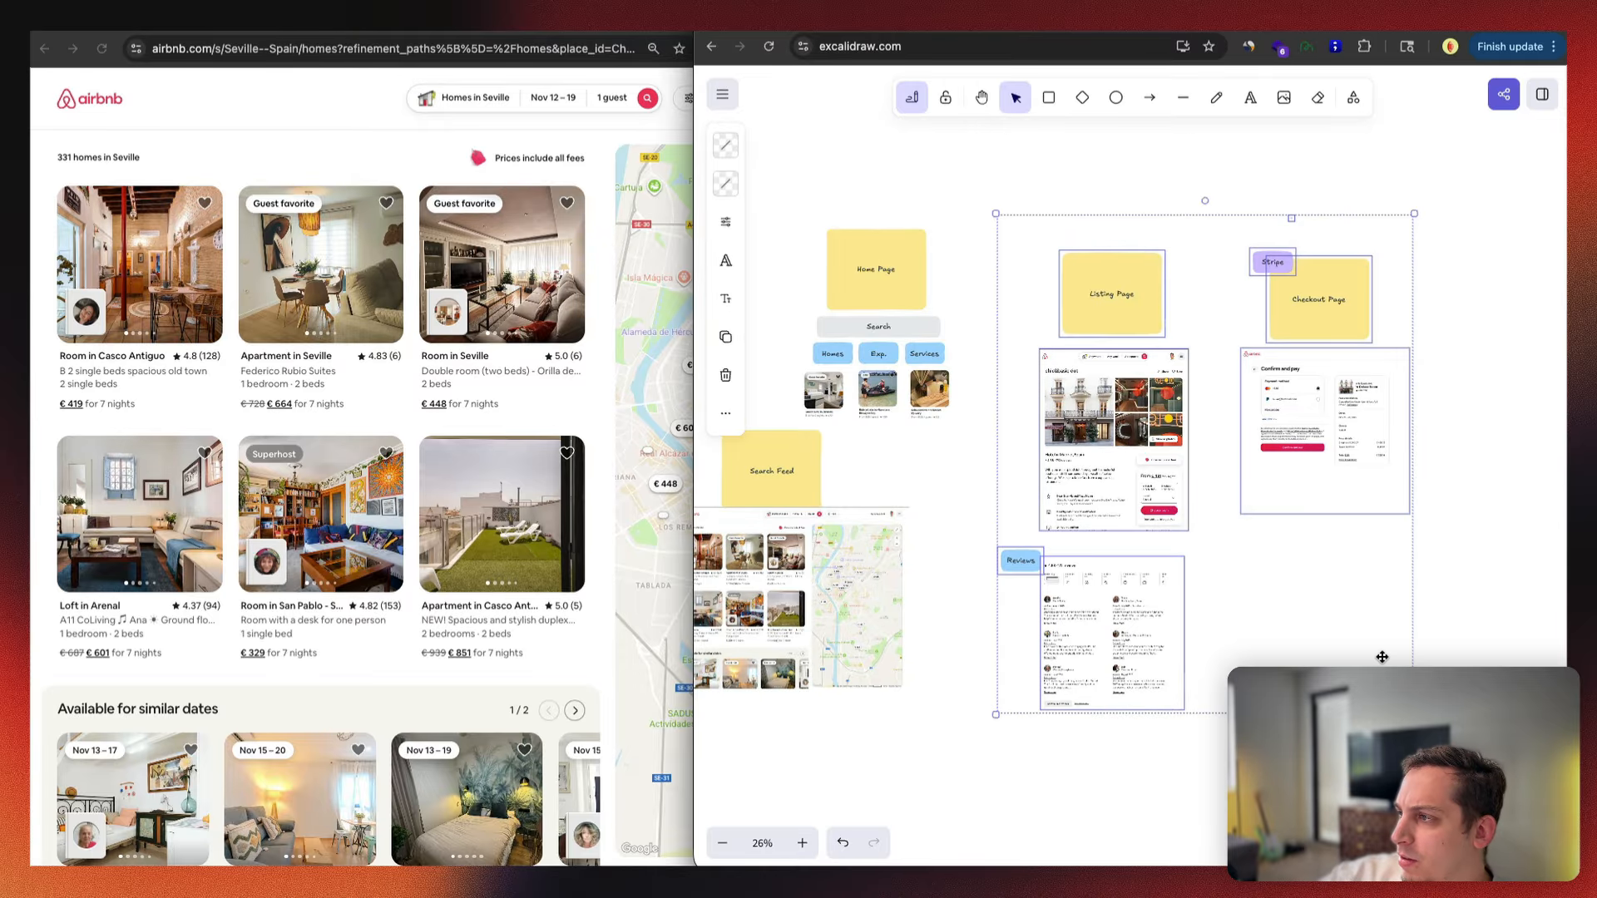
scroll(1184, 572, "right", 3)
left_click_drag(1078, 450, 1216, 450)
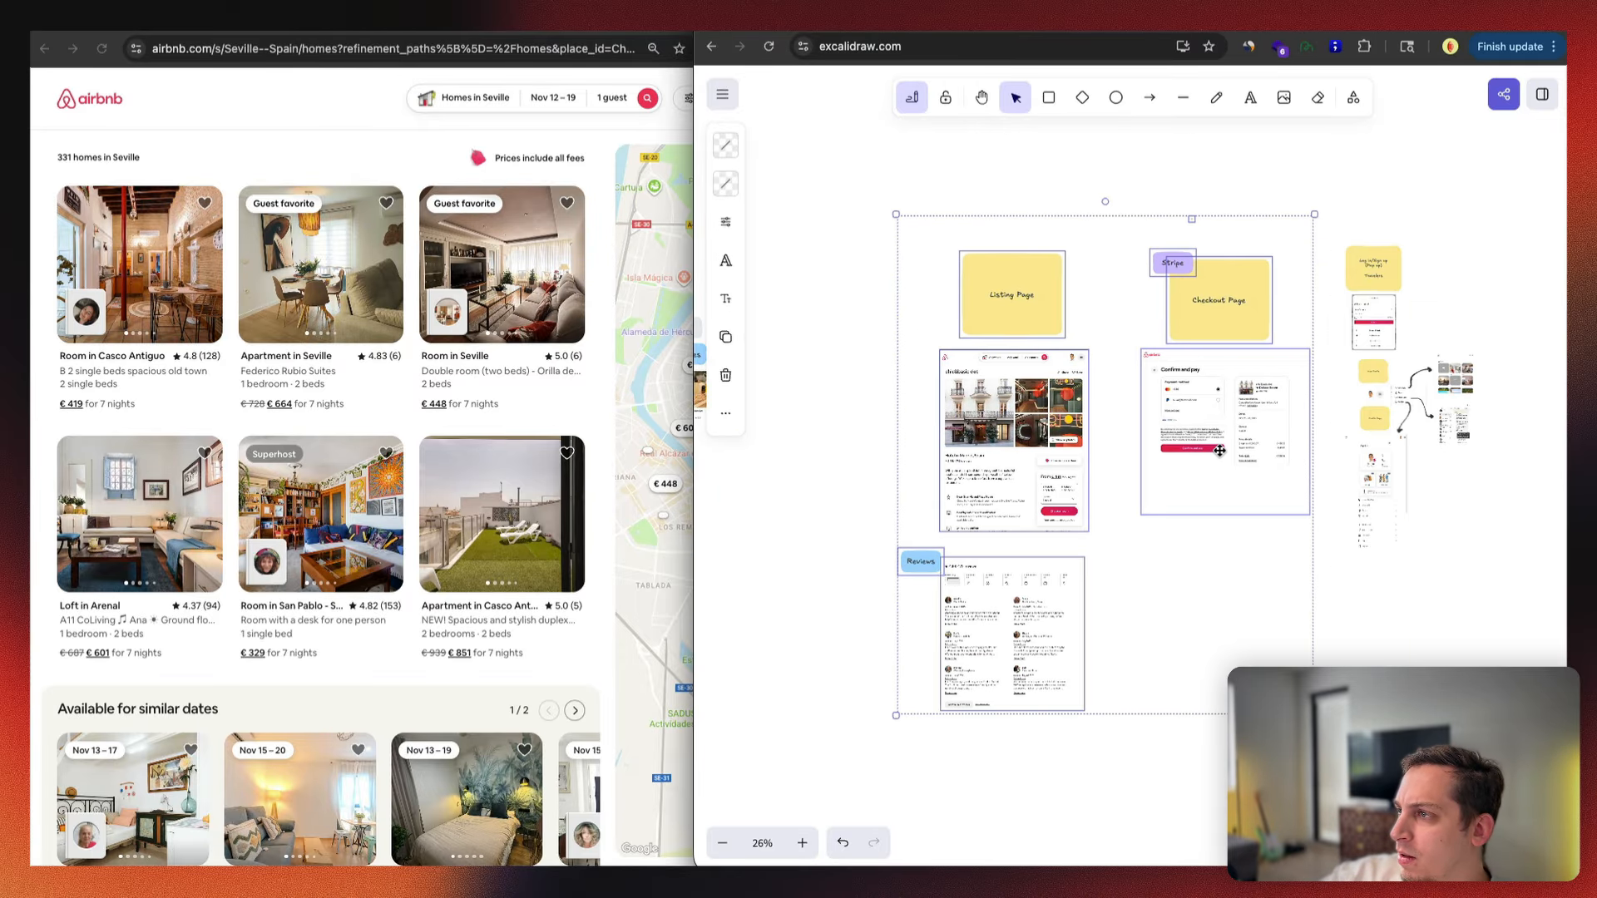
Step: Shift the whole Home Page group sideways so it sits above the Search Feed box and its screenshot
left_click(852, 408)
scroll(852, 408, "left", 5)
left_click_drag(920, 471, 705, 205)
scroll(927, 271, "left", 4)
left_click_drag(940, 278, 887, 278)
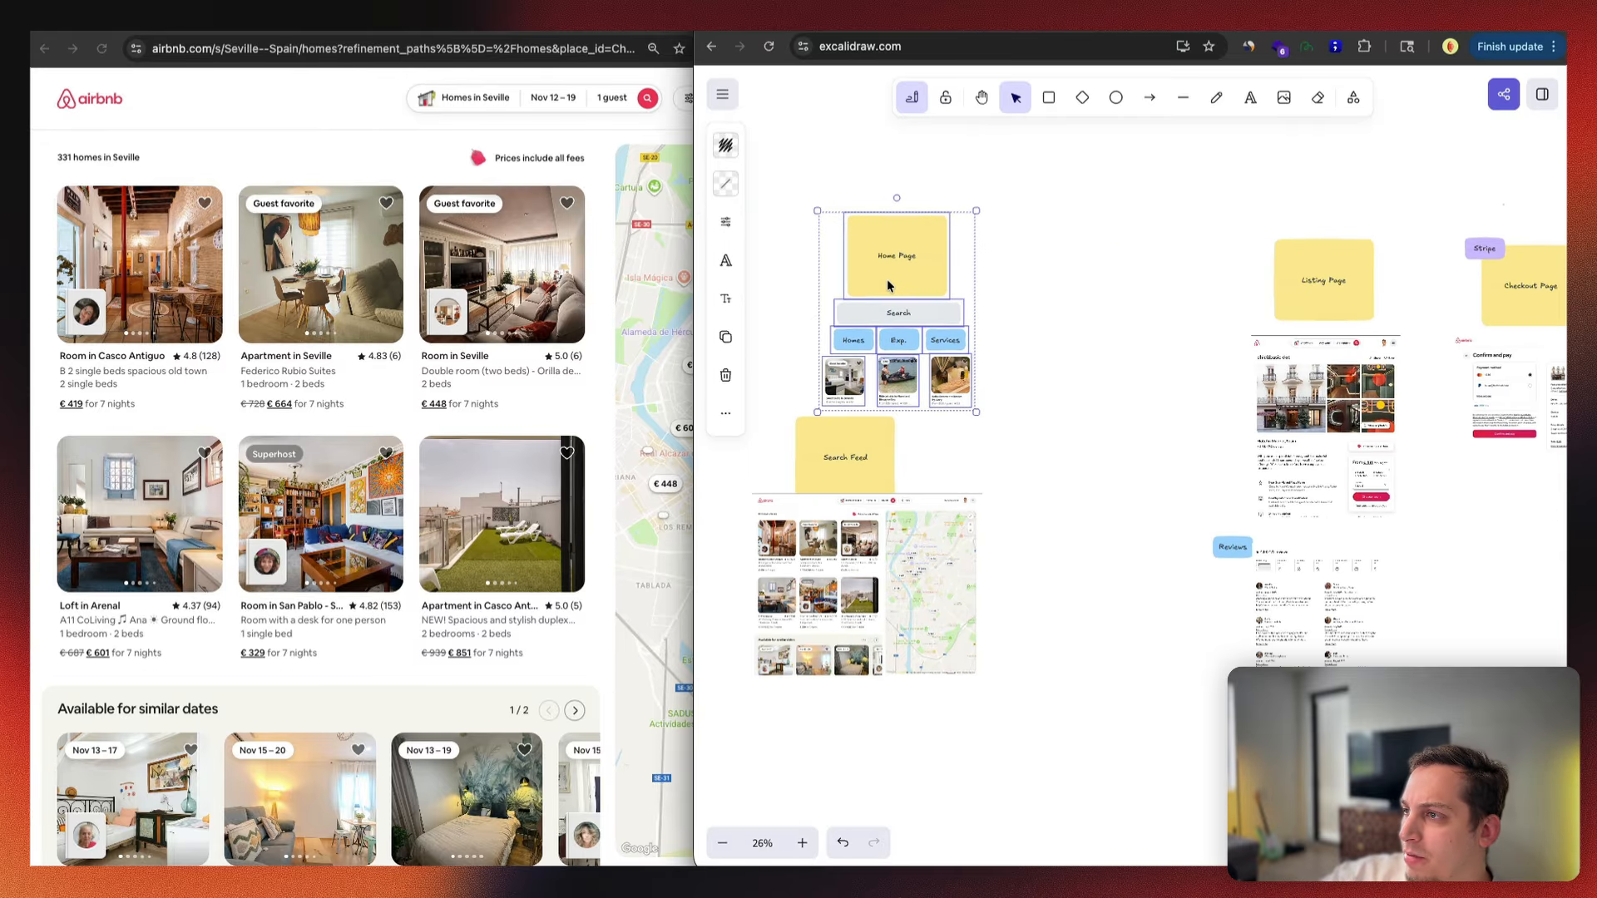
Step: Move the Search Feed box and its screenshot between the Home Page and Listing Page columns, shrinking the screenshot beneath the box
left_click(752, 447)
left_click_drag(810, 460, 1070, 275)
left_click(822, 599)
left_click_drag(822, 599, 1061, 435)
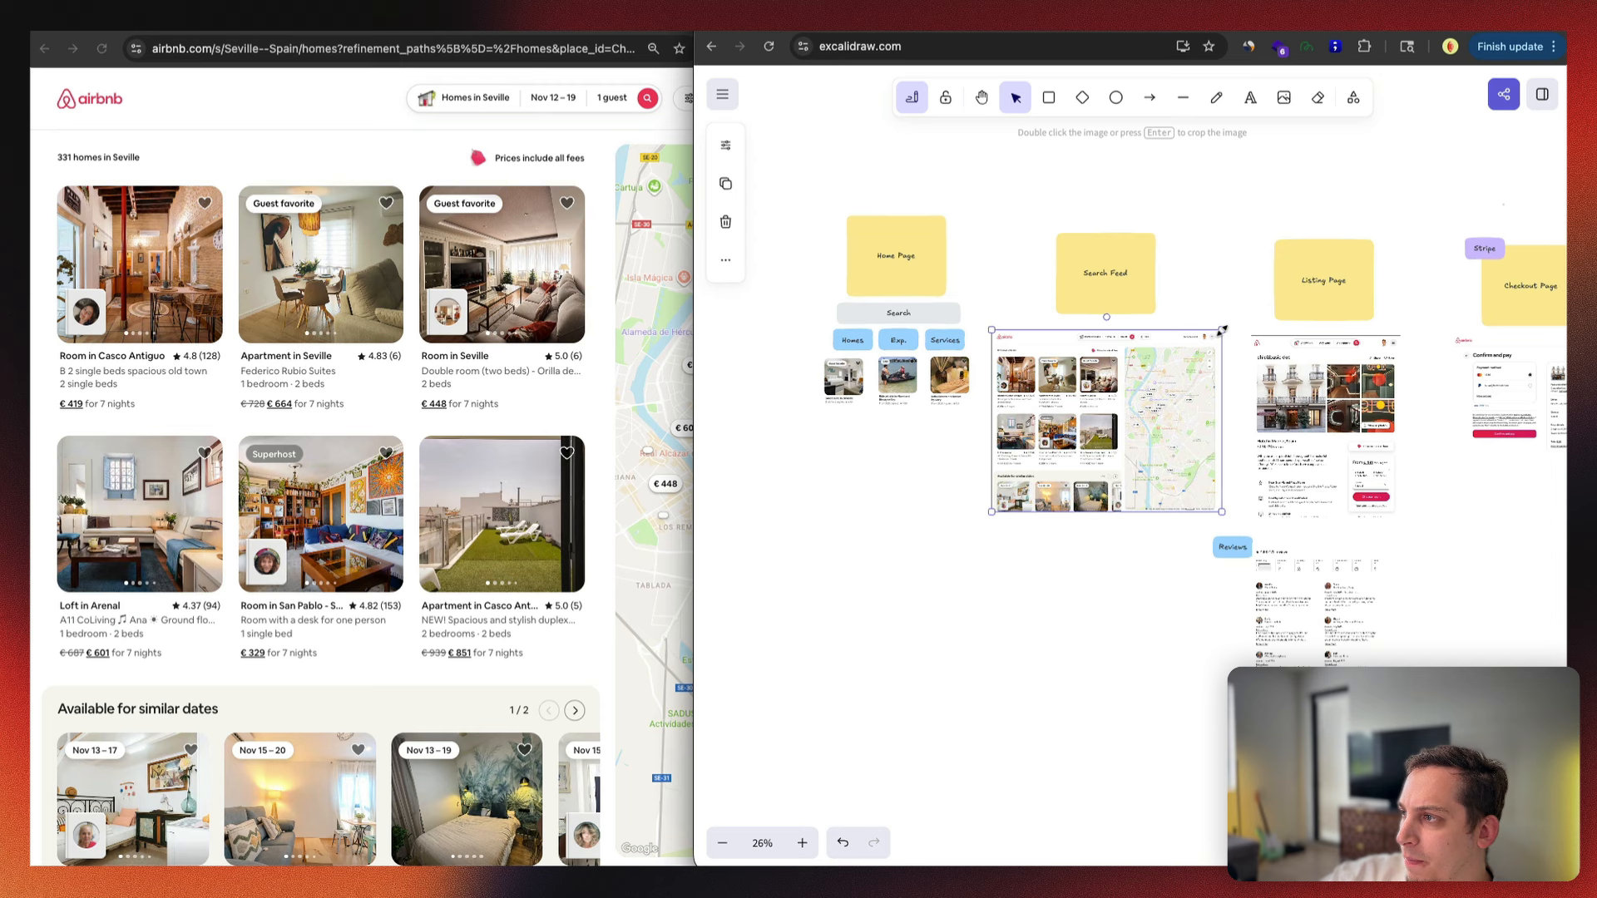
left_click_drag(1222, 331, 1193, 353)
left_click_drag(1109, 419, 1110, 386)
left_click(956, 271)
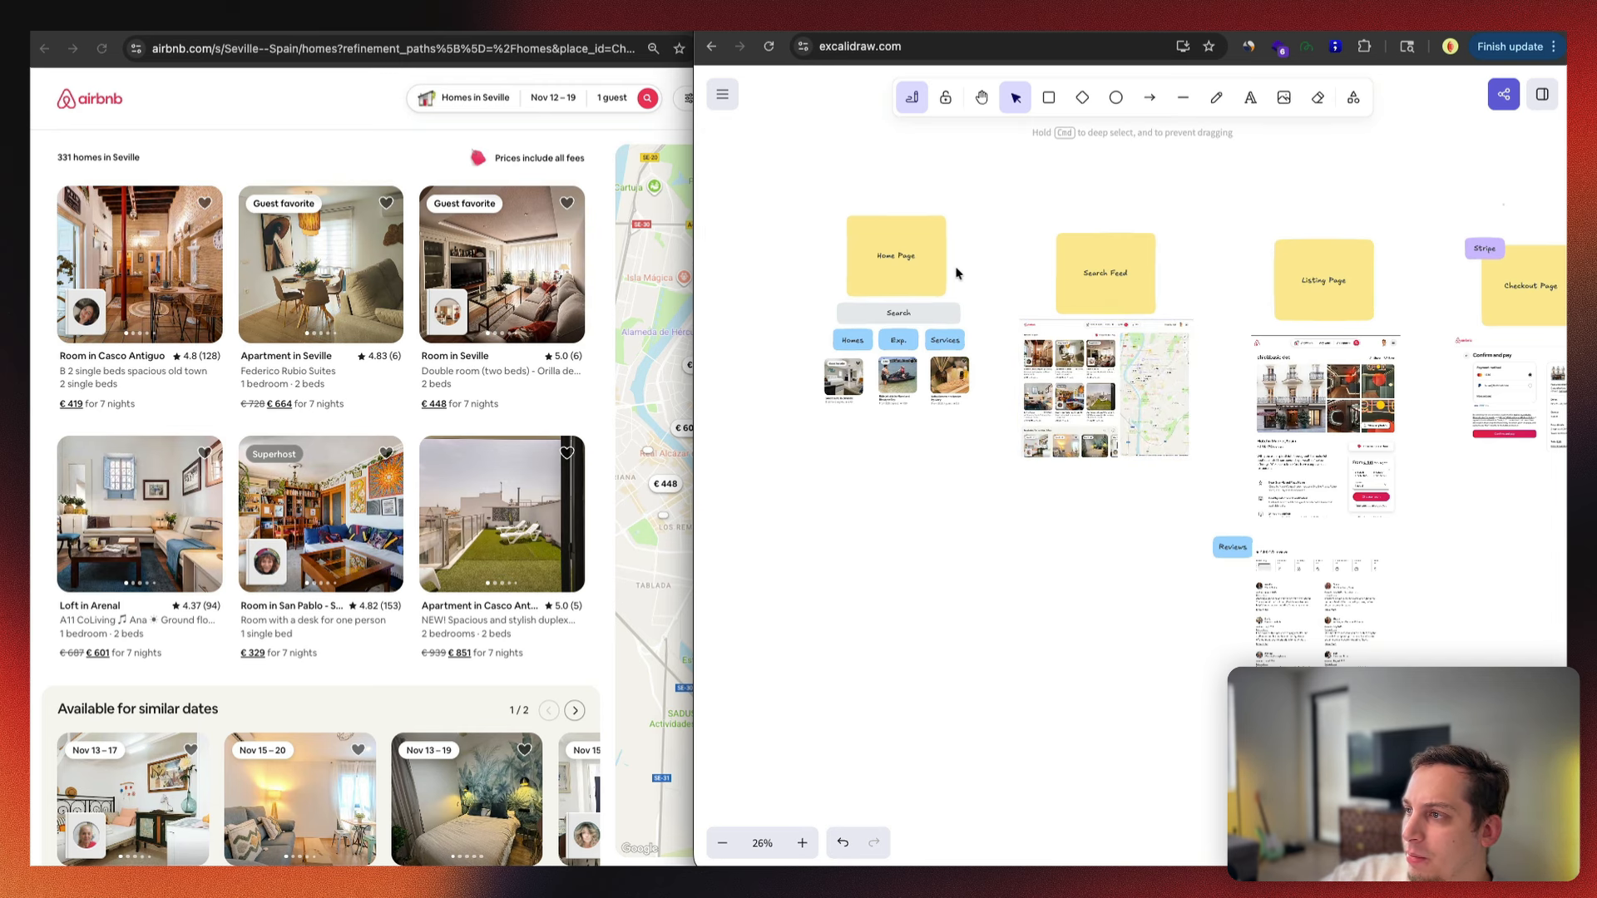
Step: Explore the Seville search results by panning the map and browsing the listings, and return to Airbnb's home page
left_click(460, 427)
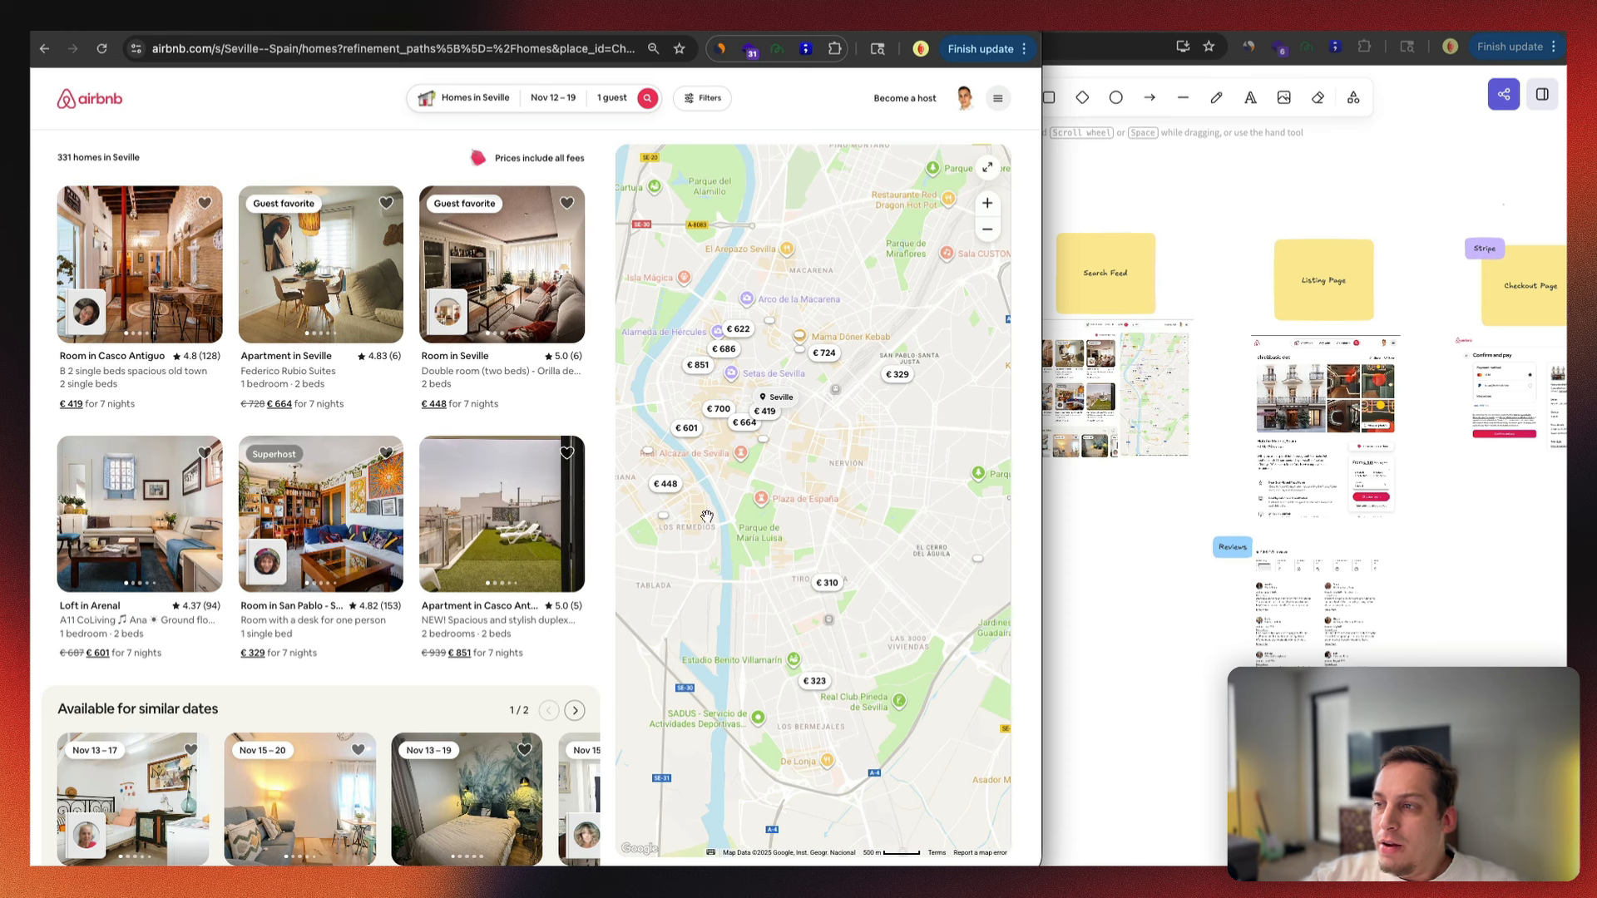
left_click_drag(782, 435, 789, 471)
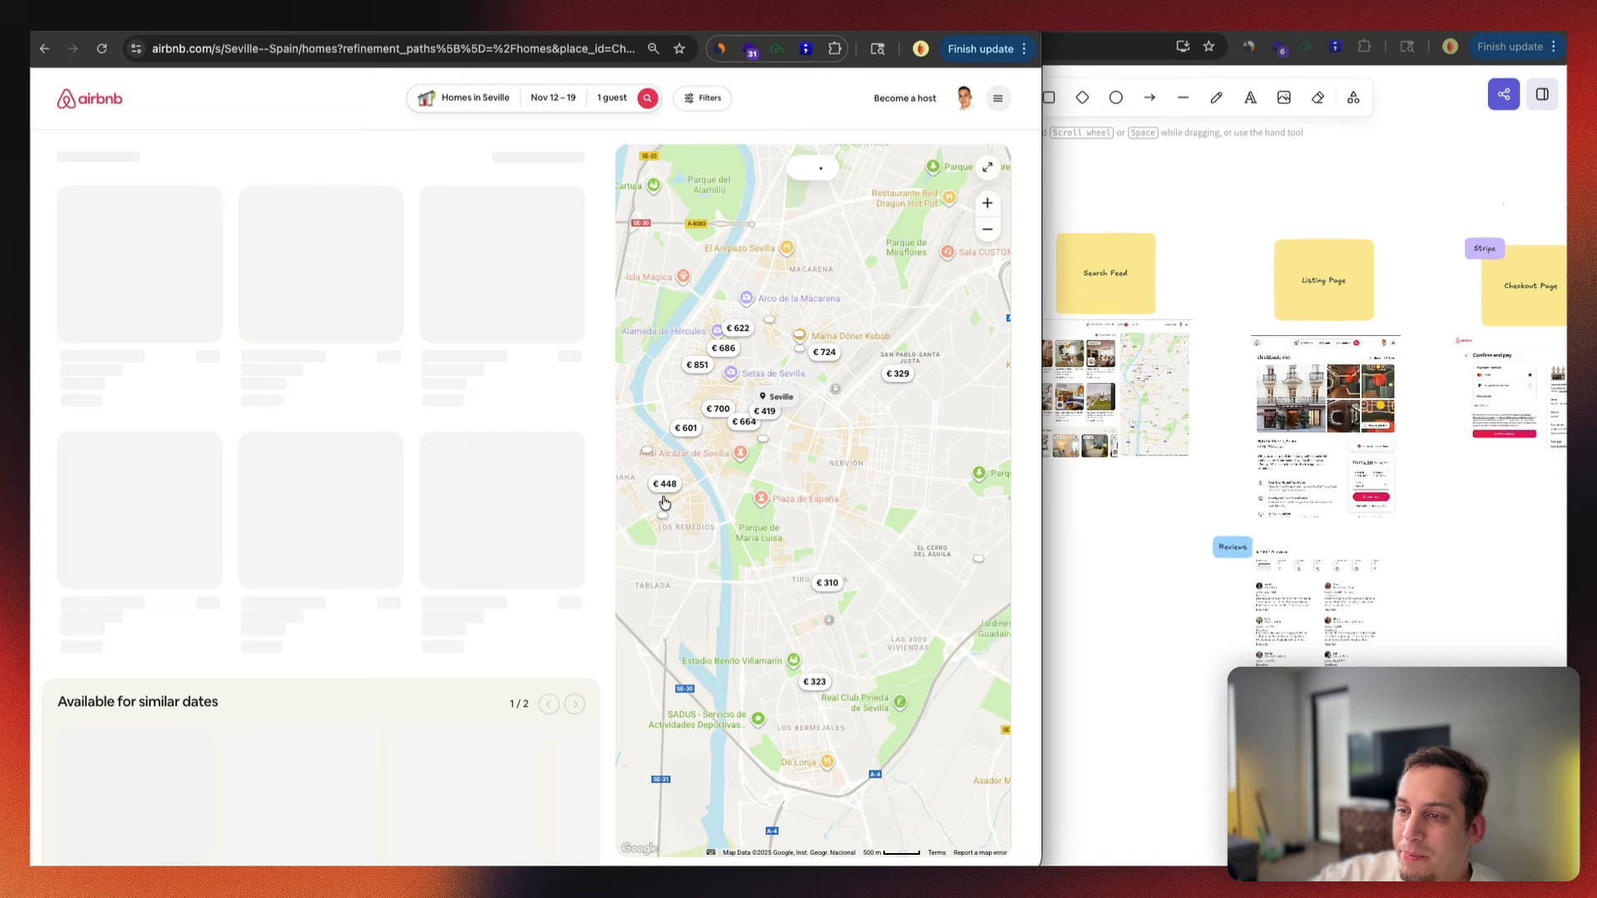
scroll(497, 566, "down", 5)
scroll(497, 566, "down", 10)
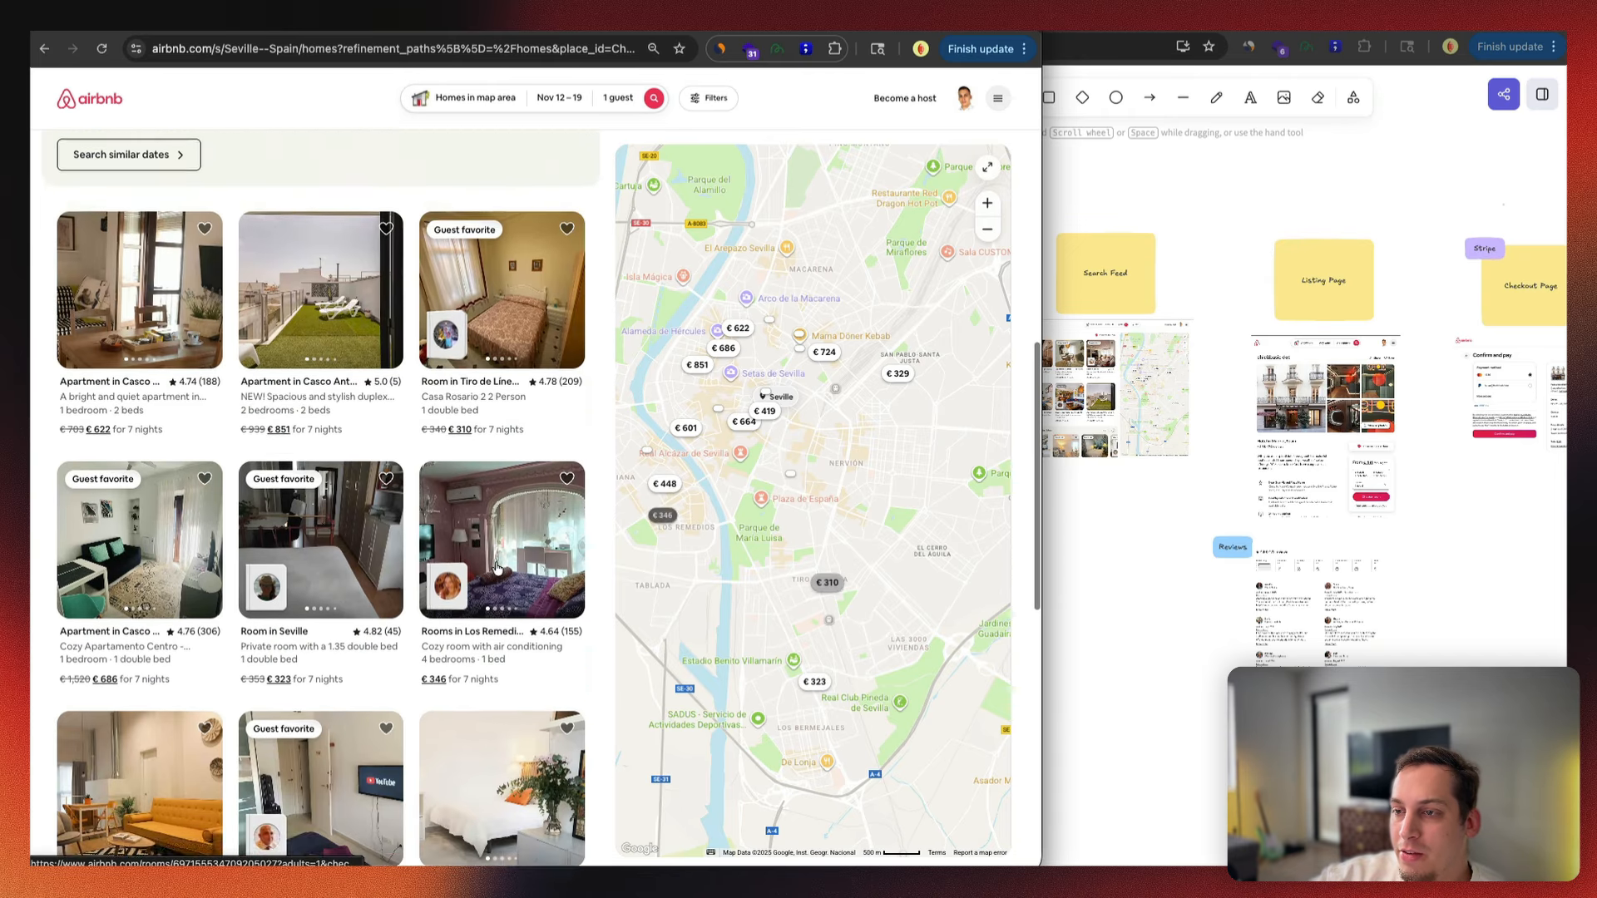
left_click(89, 98)
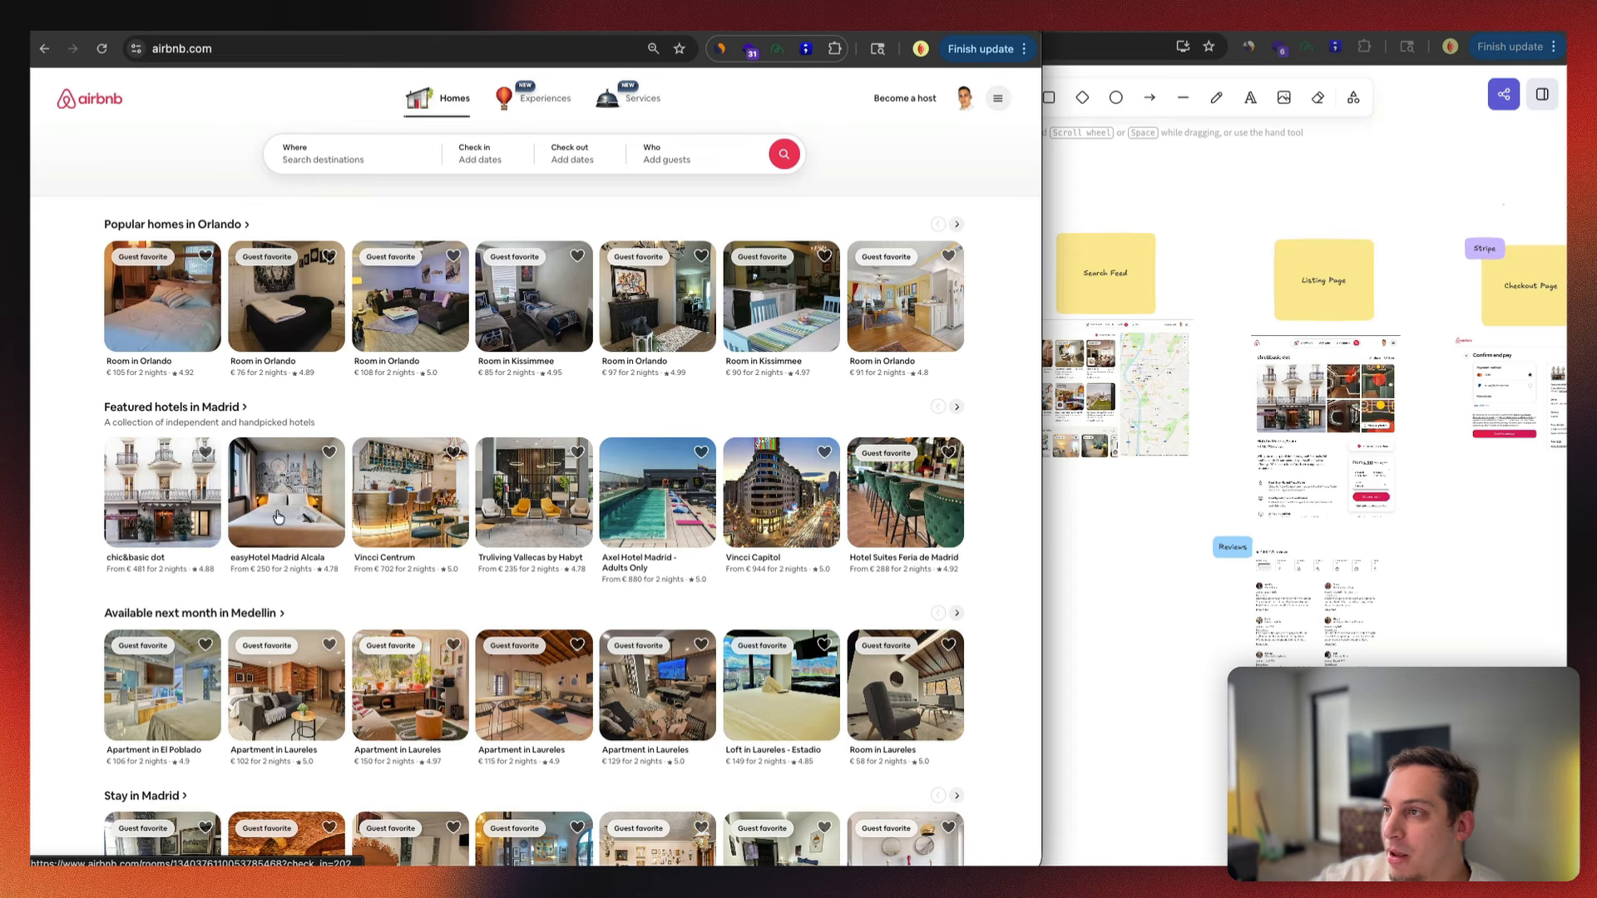
Step: Review the Excalidraw diagram from the Home Page and Search Feed groups through to the traveler Log In/Sign up group
left_click(1053, 215)
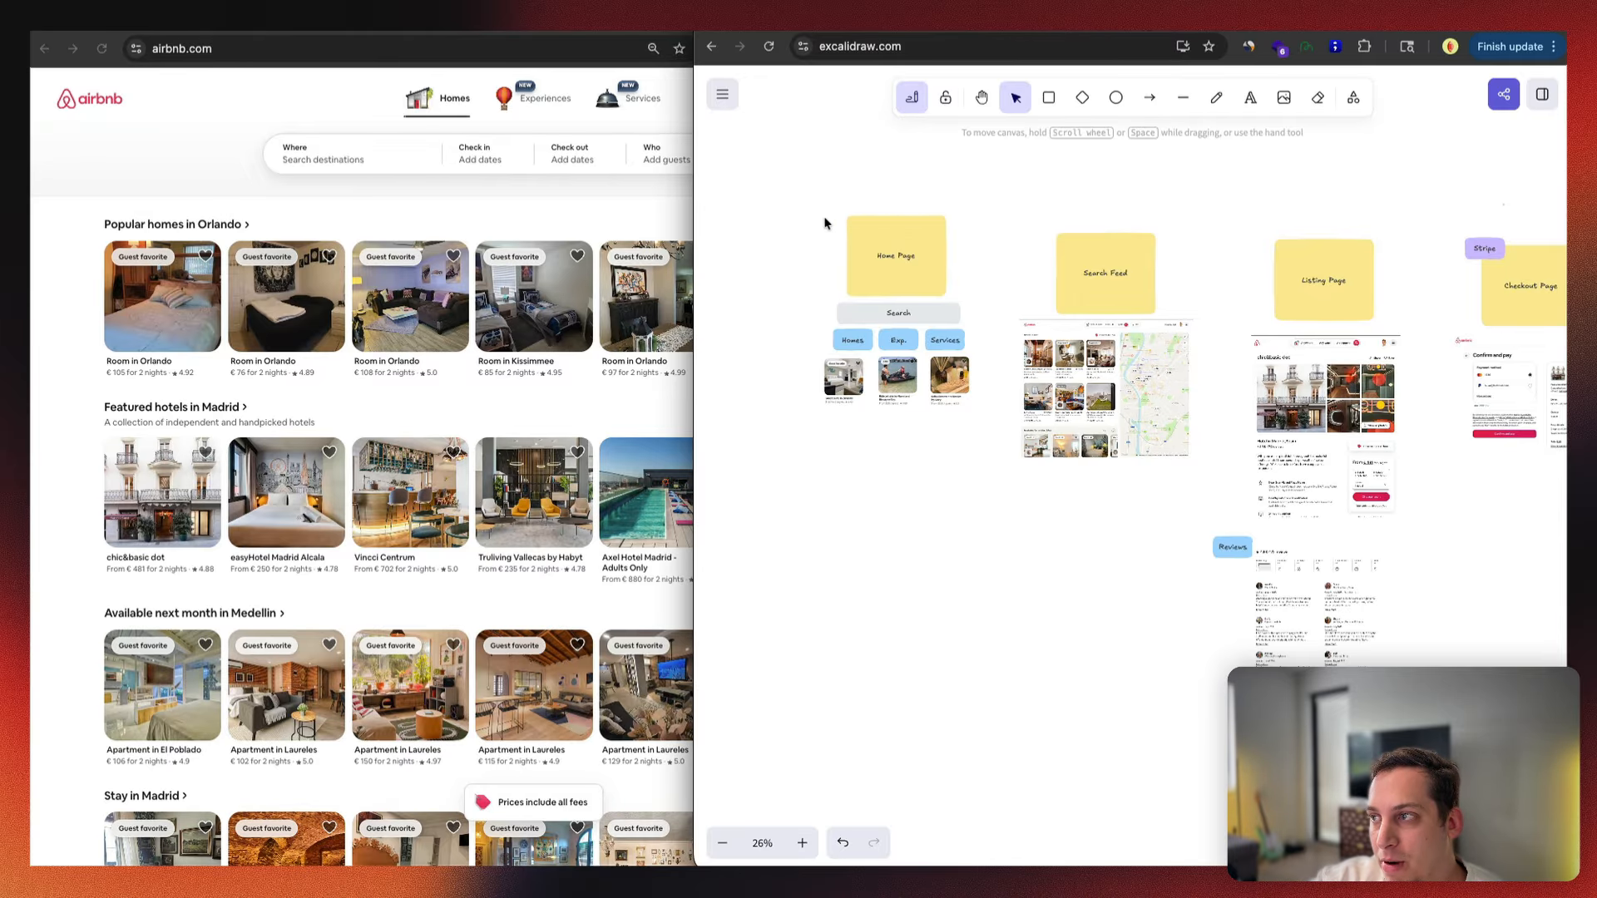
left_click_drag(823, 208, 994, 417)
left_click_drag(1009, 193, 1213, 489)
scroll(1240, 279, "right", 5)
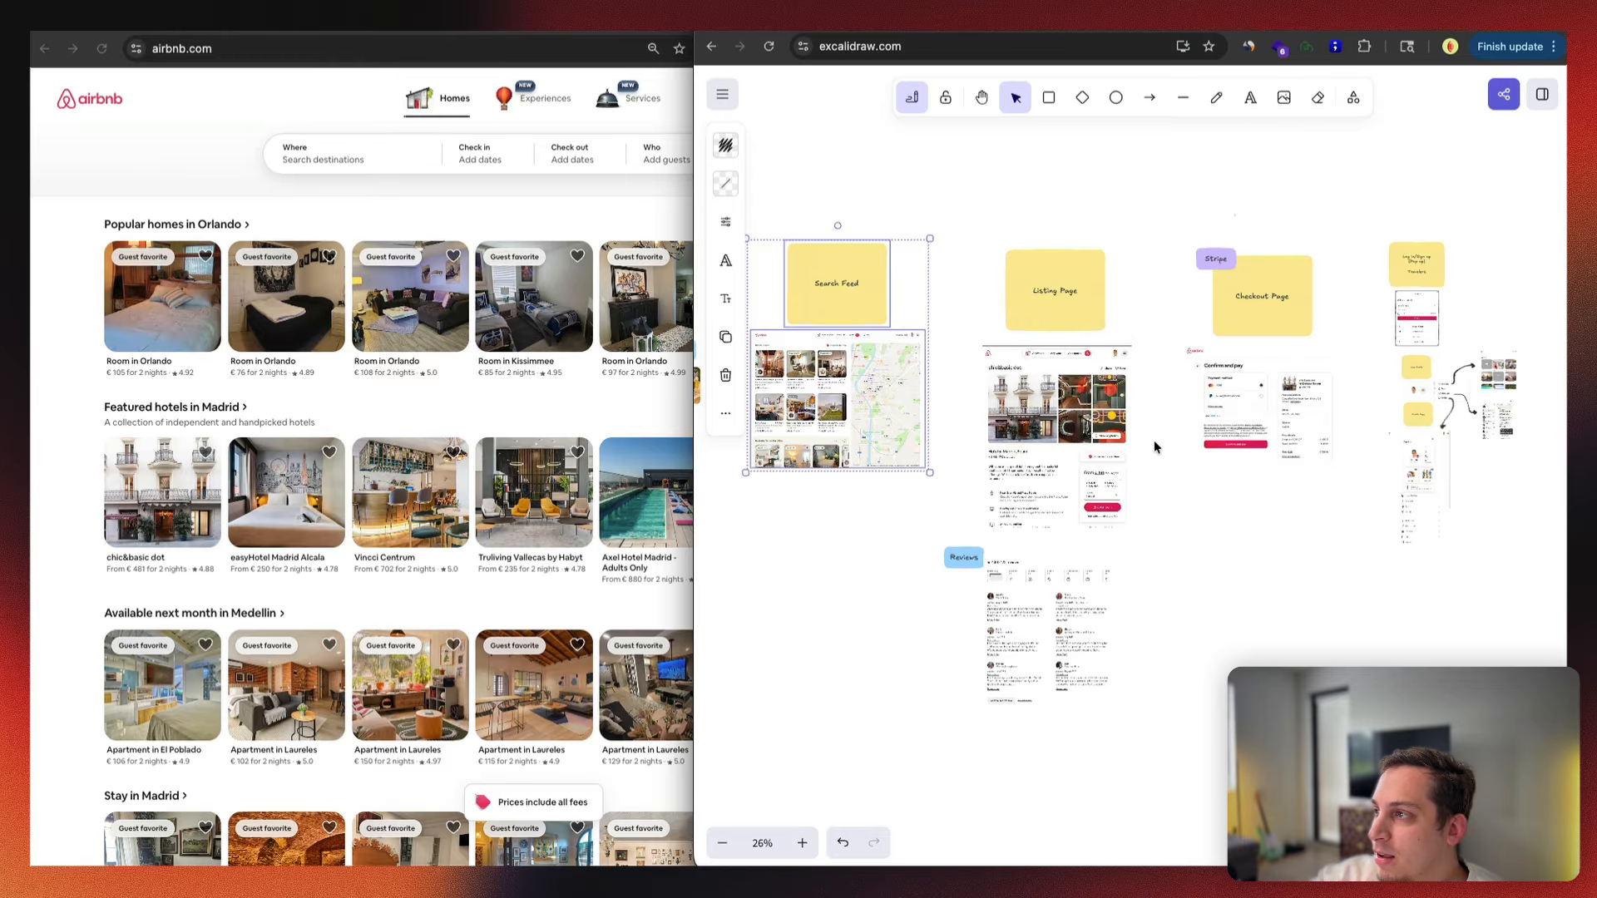
scroll(1155, 448, "right", 5)
scroll(1162, 355, "up", 5)
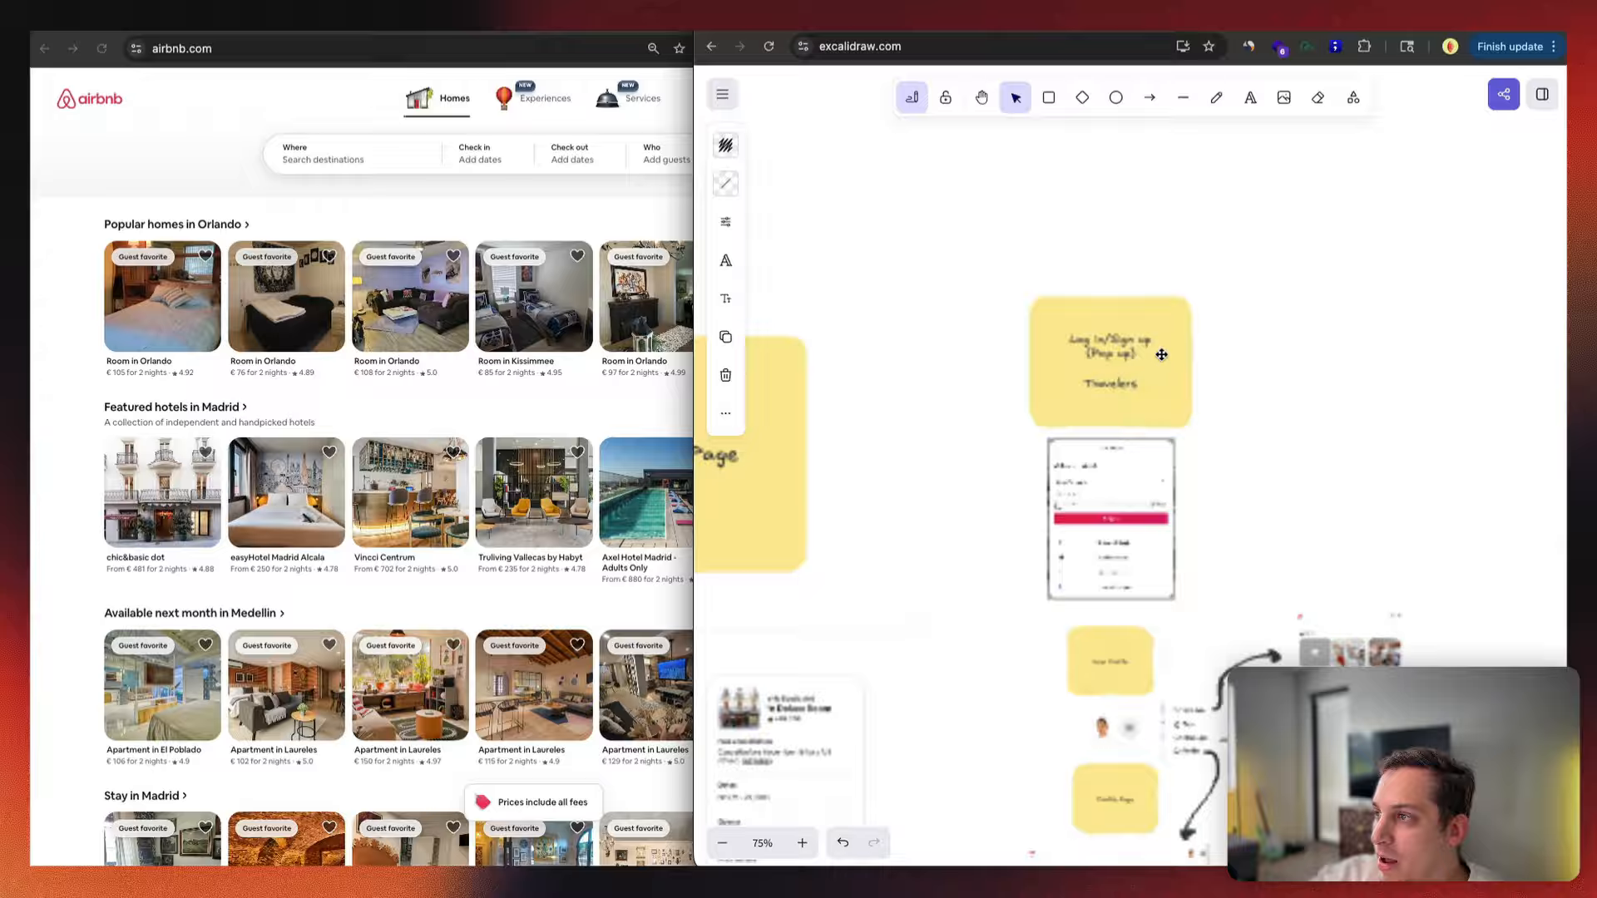
left_click_drag(996, 284, 1400, 865)
left_click(1331, 533)
Step: Examine the host pages and the user profile branch of the diagram
scroll(1180, 598, "right", 10)
scroll(1180, 599, "up", 4)
scroll(1181, 599, "left", 4)
scroll(1182, 604, "down", 4)
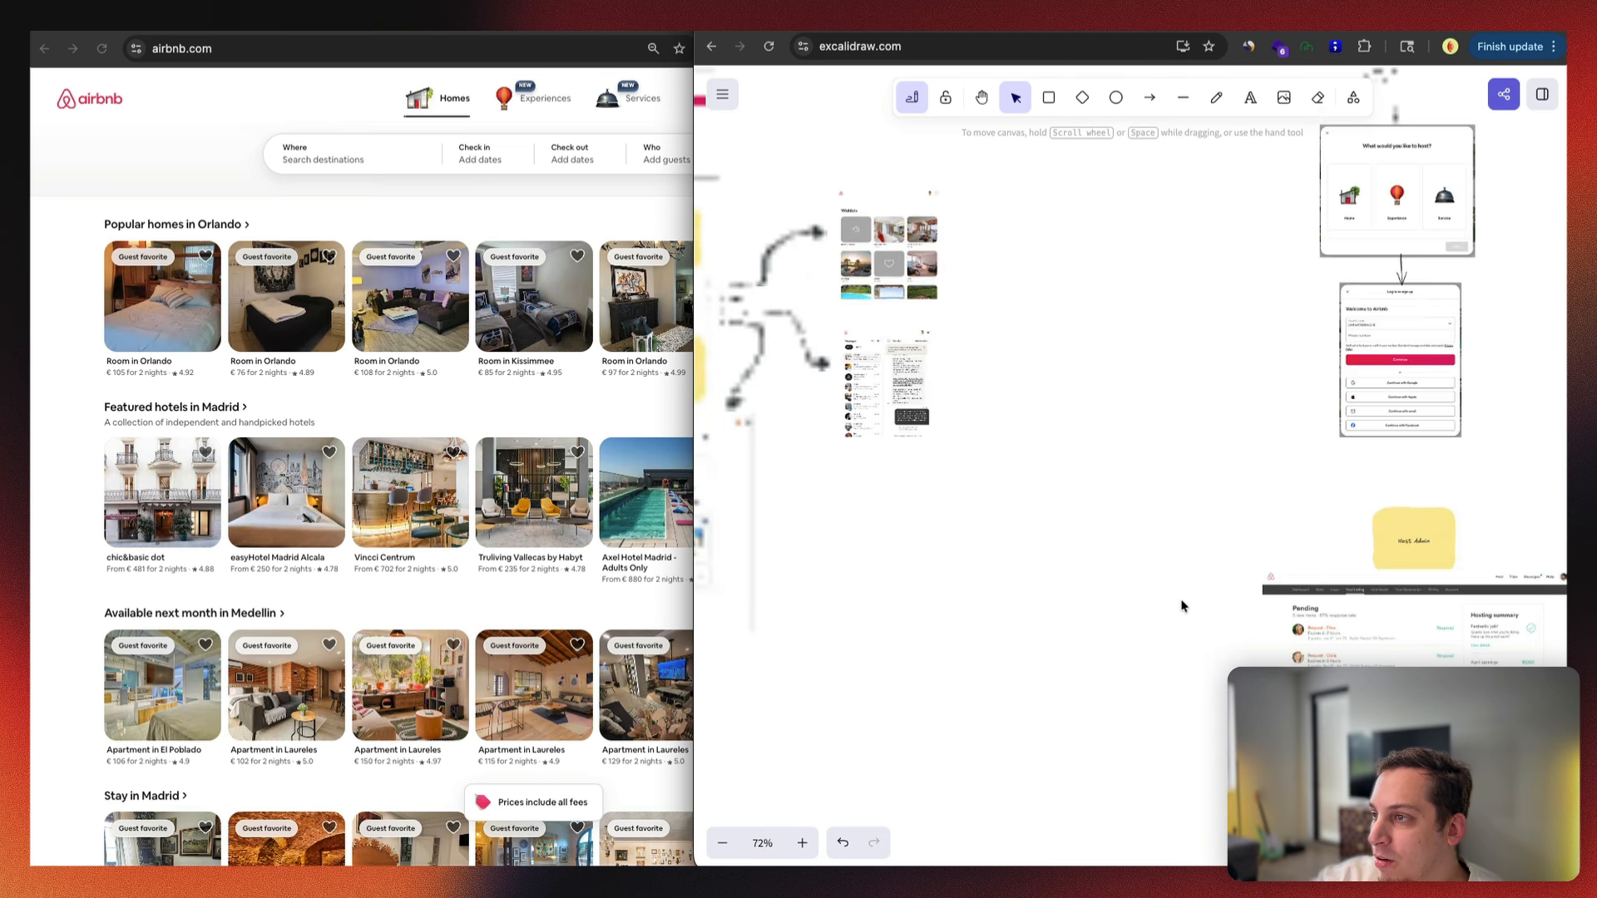
scroll(1184, 607, "left", 2)
scroll(1029, 616, "left", 5)
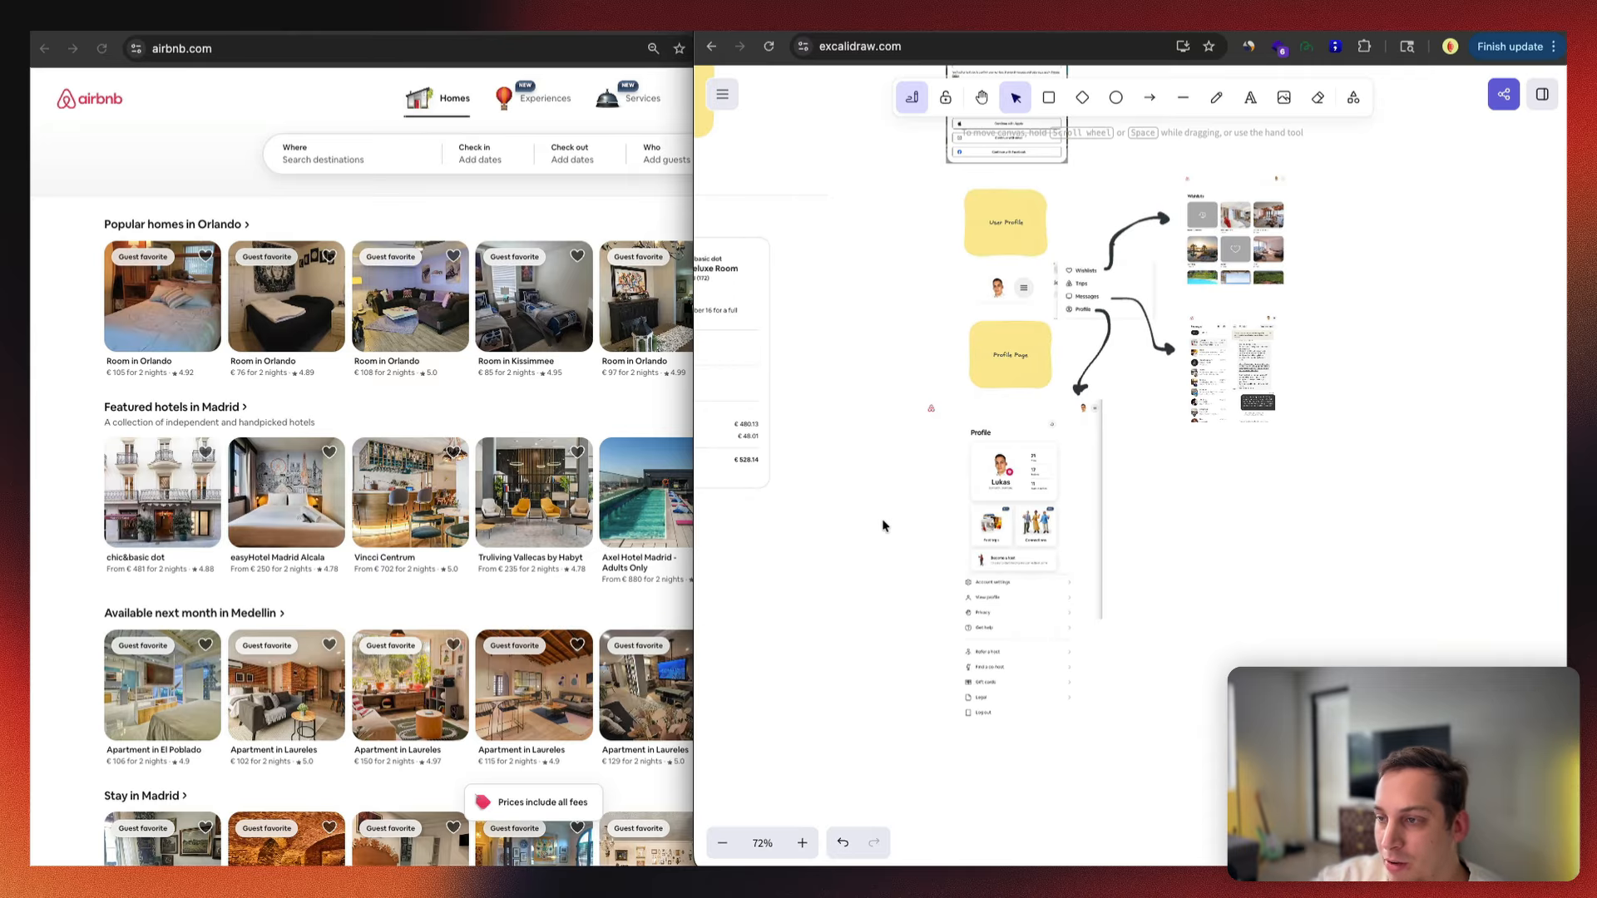
Step: Look over the main page row covering Home Page, Search Feed, Listing Page and Checkout Page
scroll(882, 523, "down", 4)
scroll(882, 525, "left", 10)
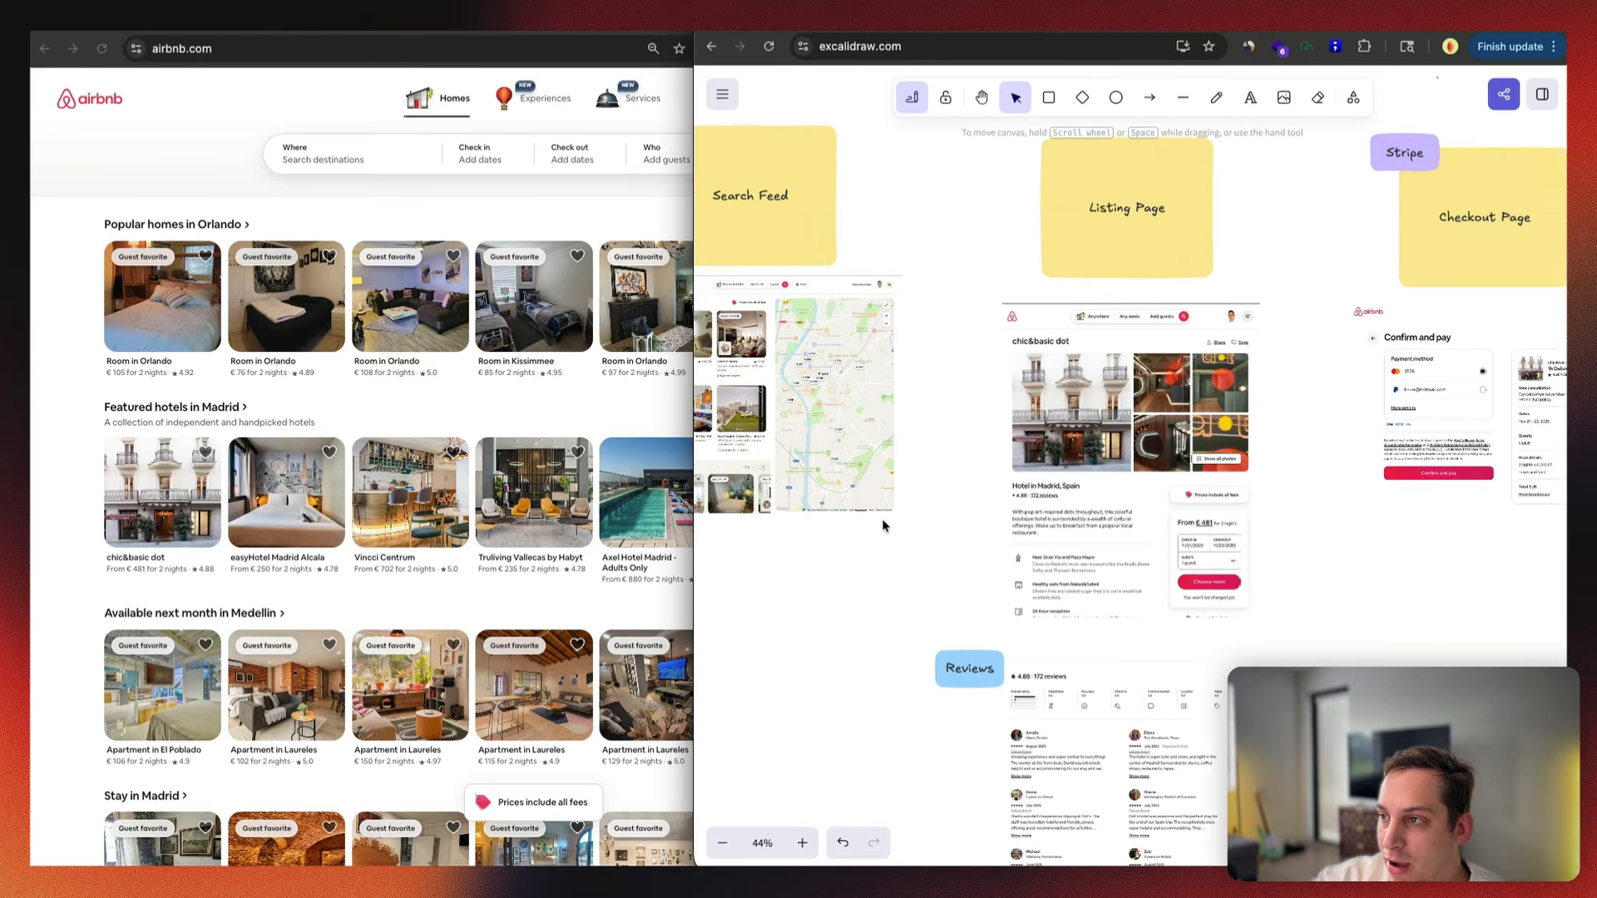
scroll(883, 526, "up", 1)
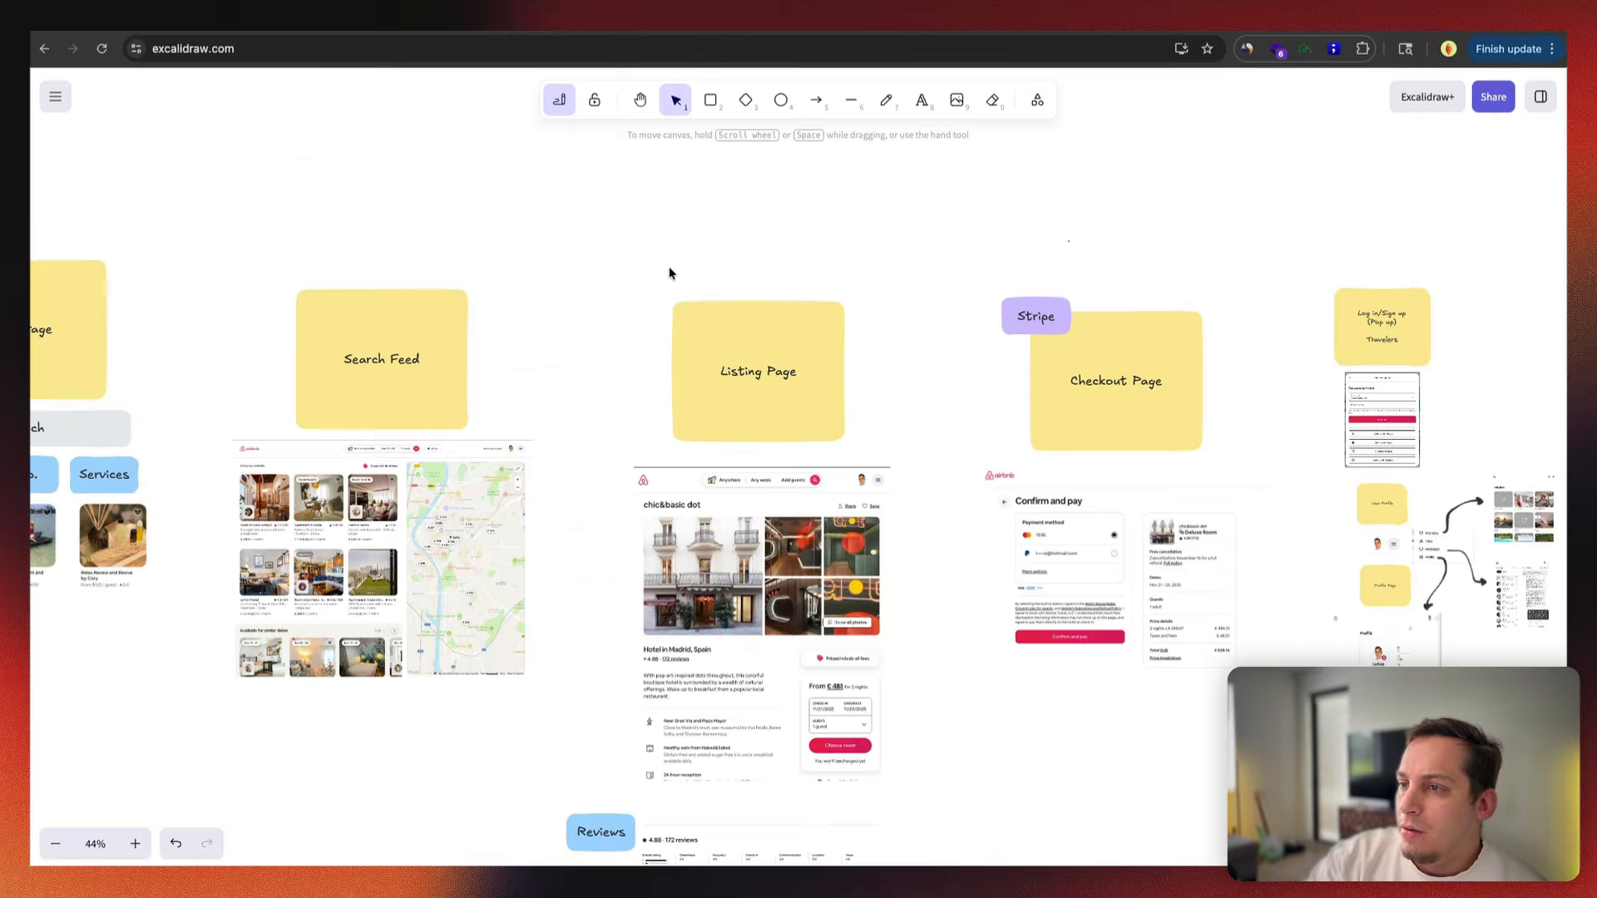
scroll(669, 266, "left", 5)
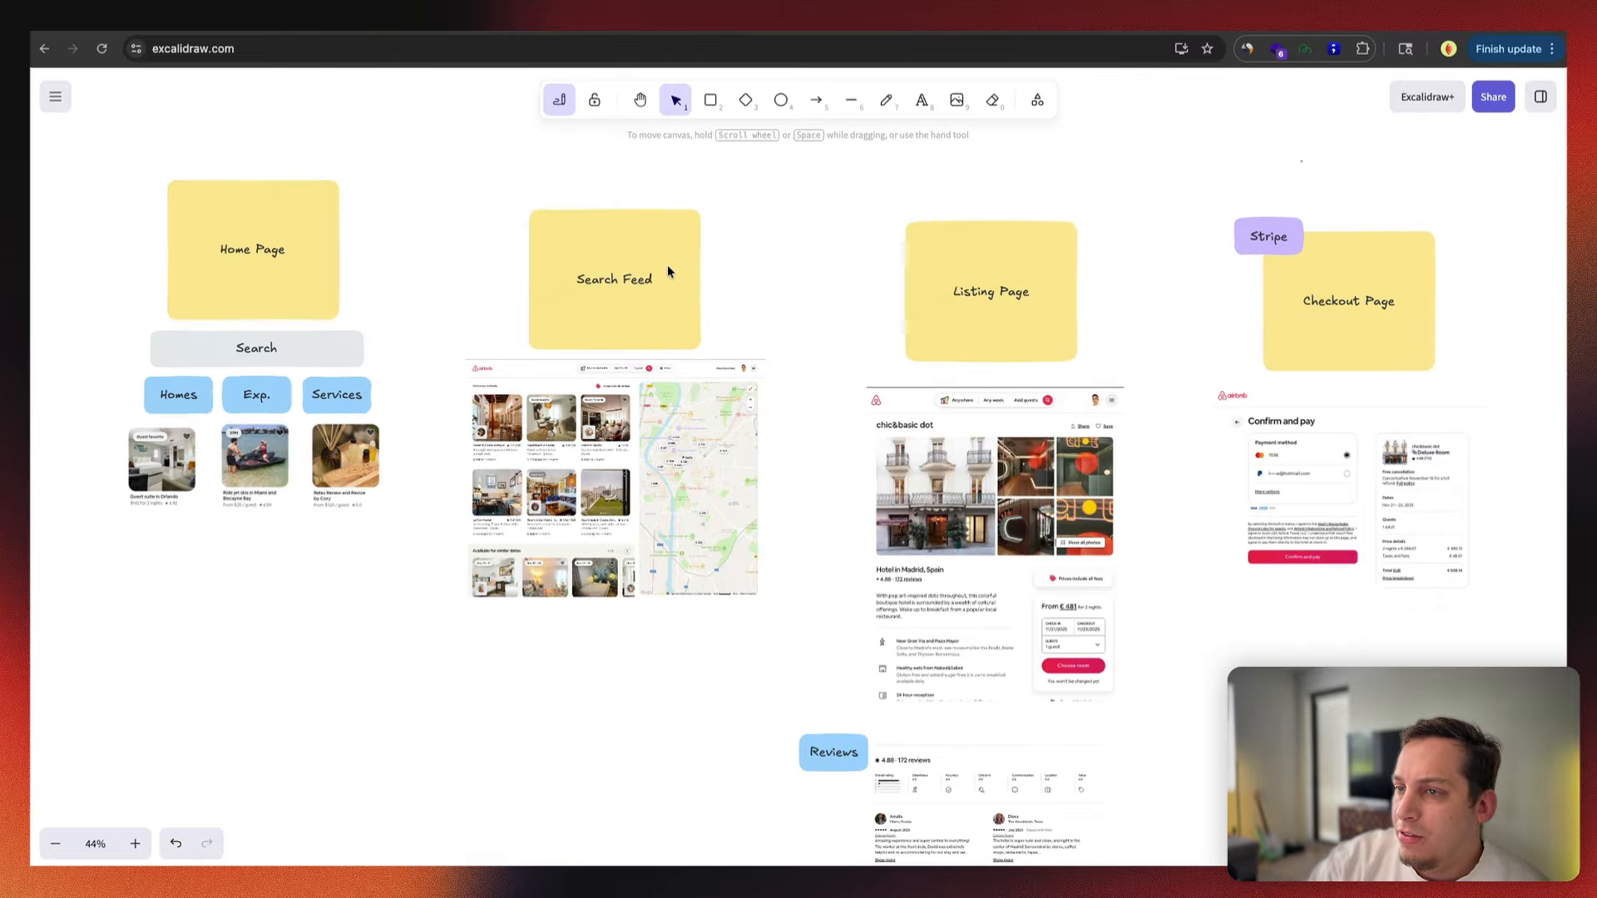
scroll(512, 239, "left", 3)
scroll(511, 239, "up", 1)
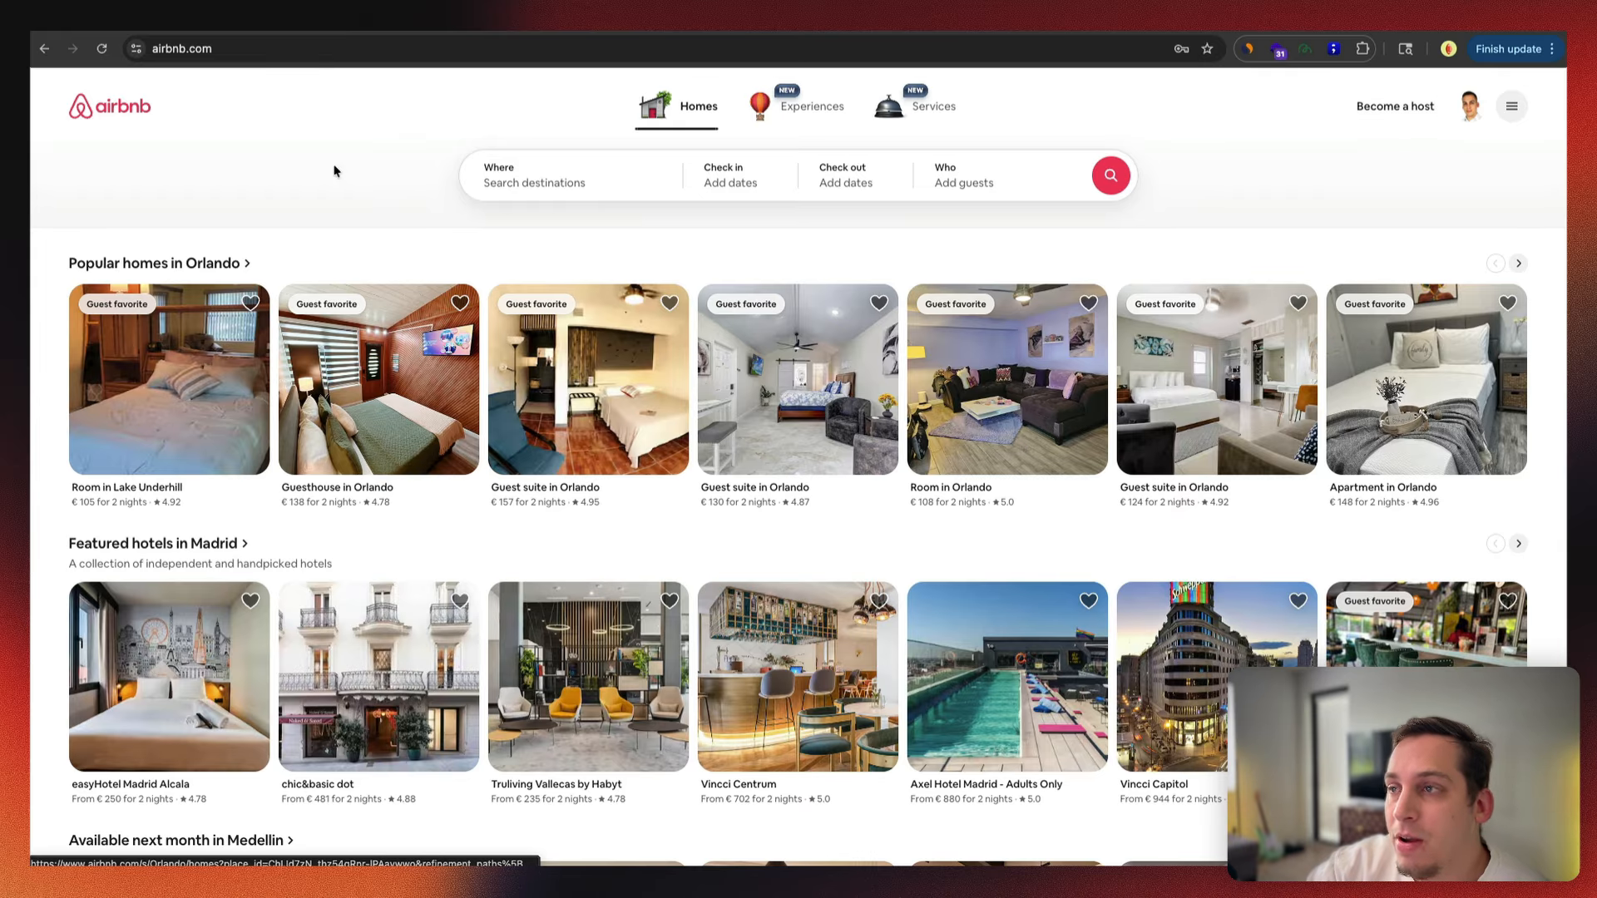
Step: From Airbnb's home page, open MagicPath Web Capture's tutorial video and follow its link to the extension's Chrome Web Store page
left_click(1307, 49)
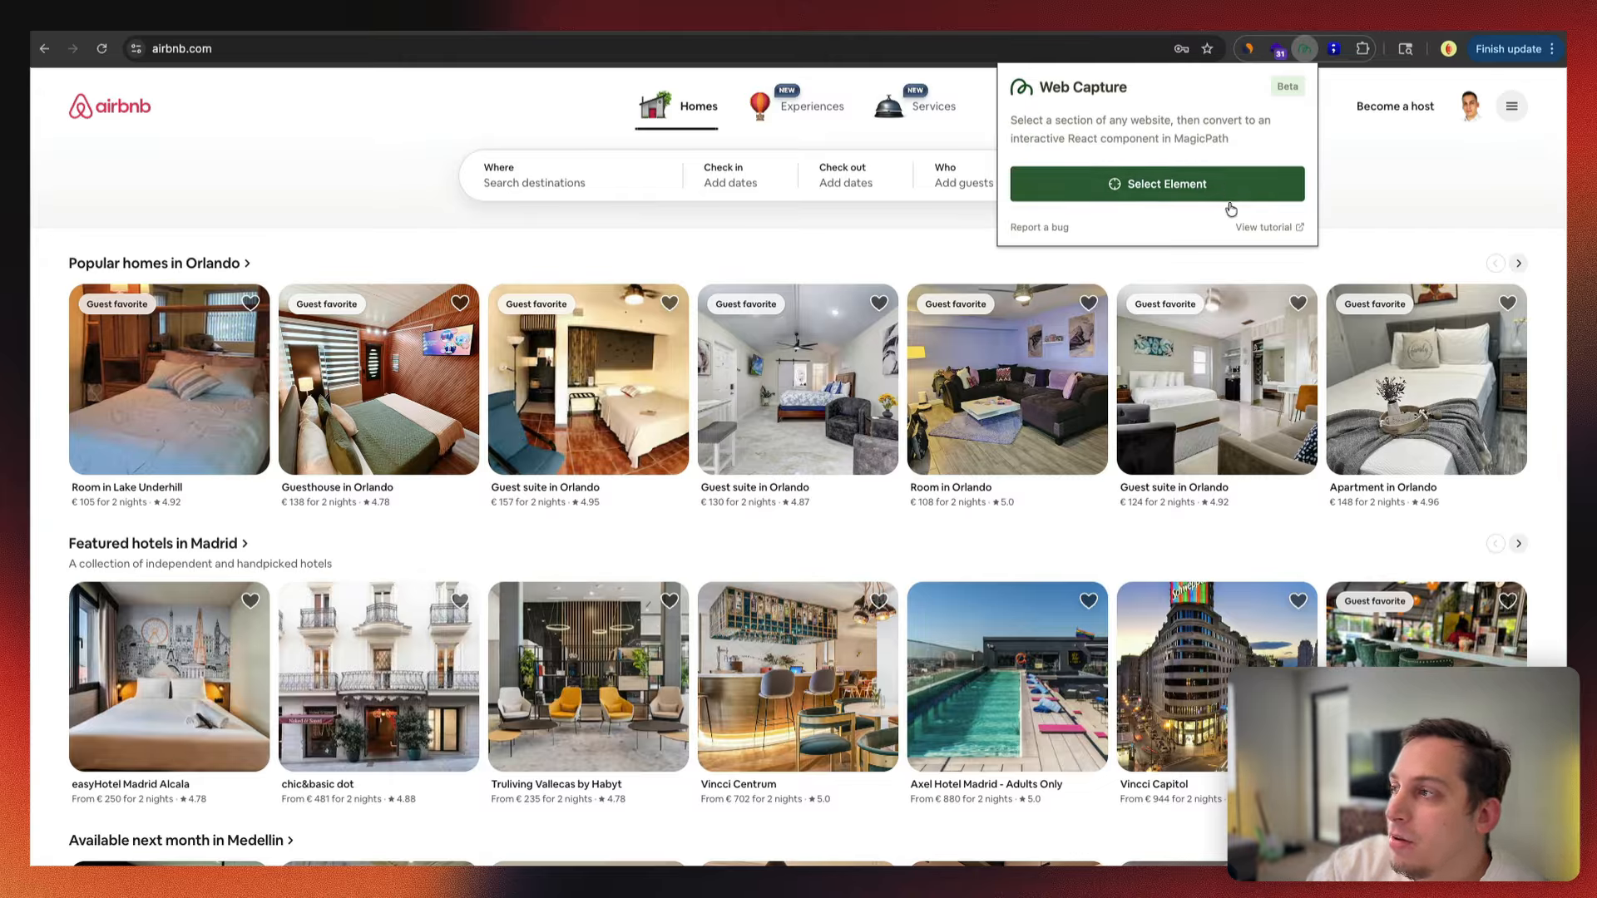
left_click(1240, 228)
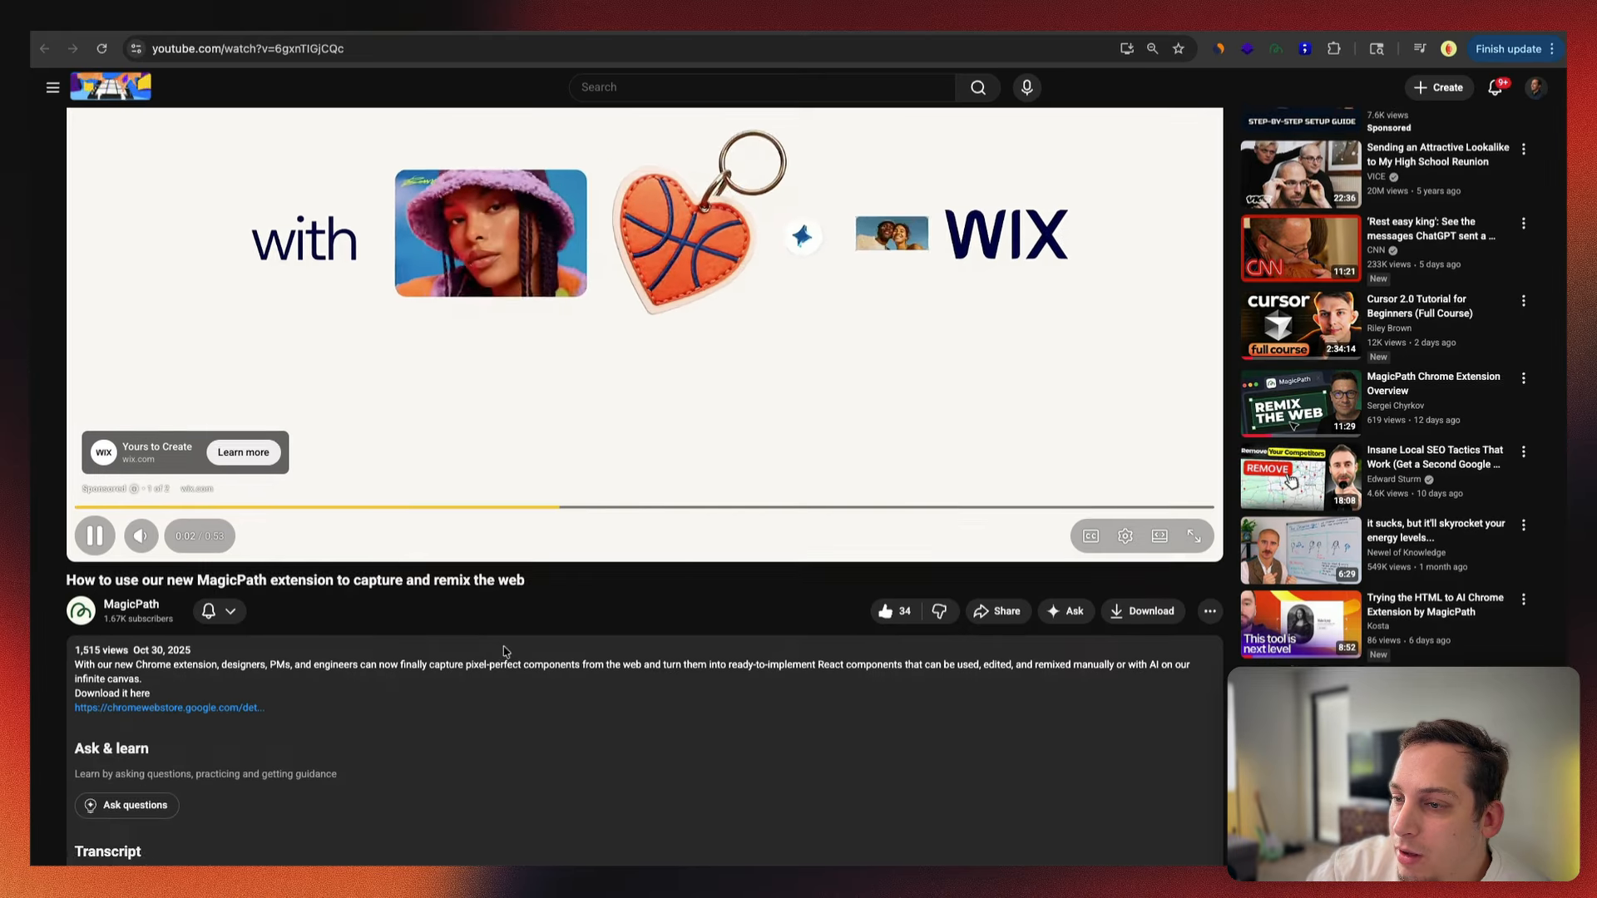
scroll(513, 658, "down", 1)
left_click(172, 625)
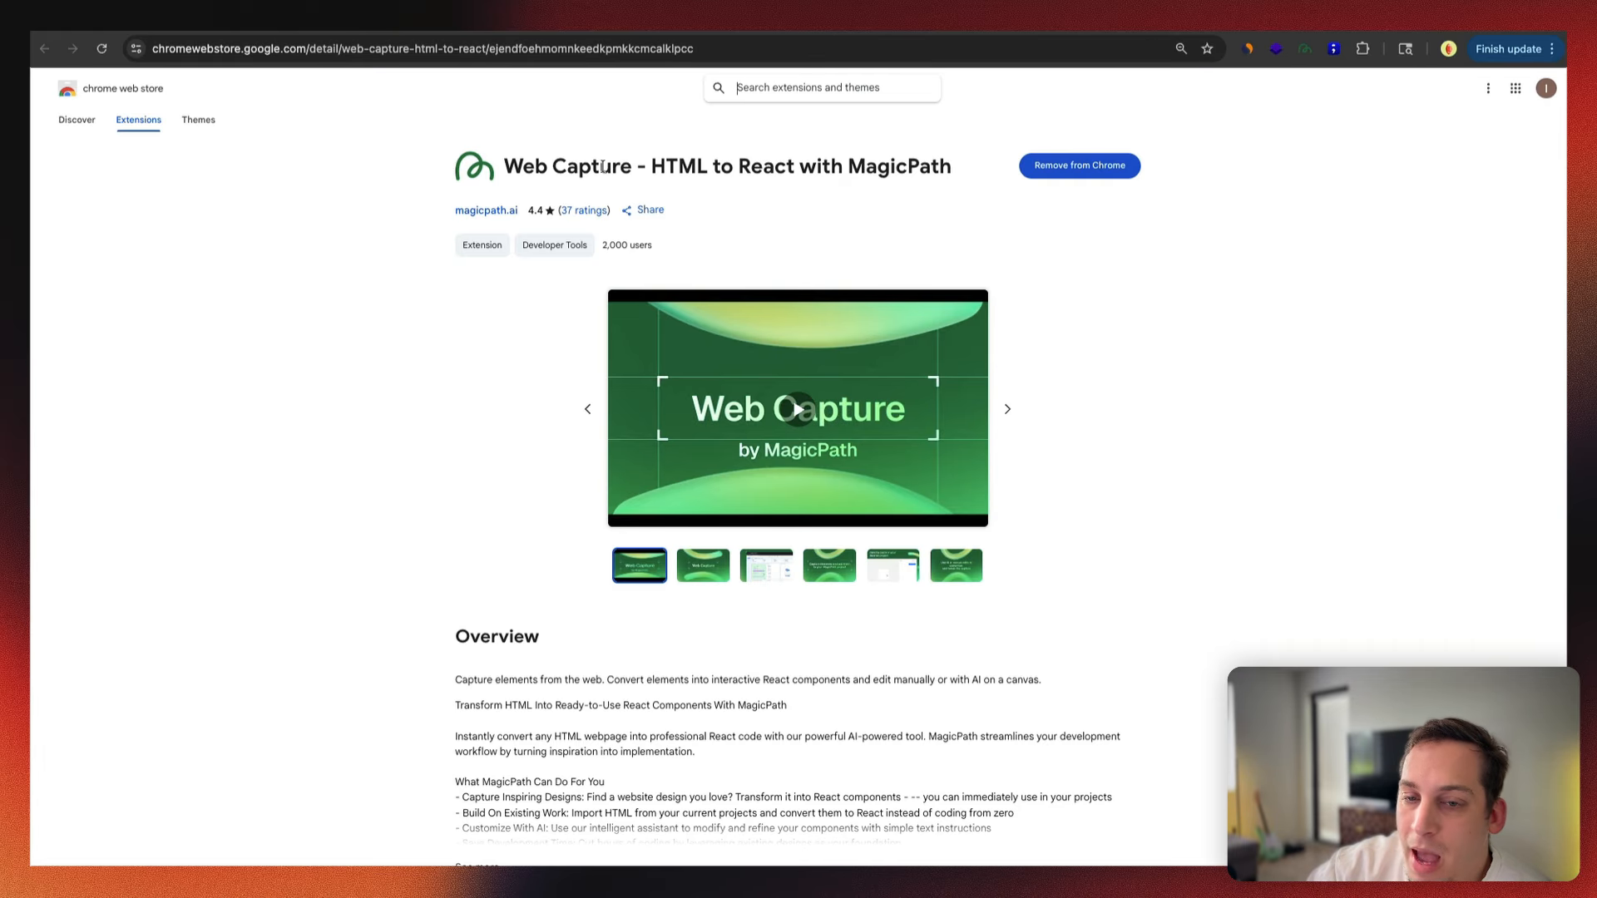
left_click_drag(651, 168, 952, 167)
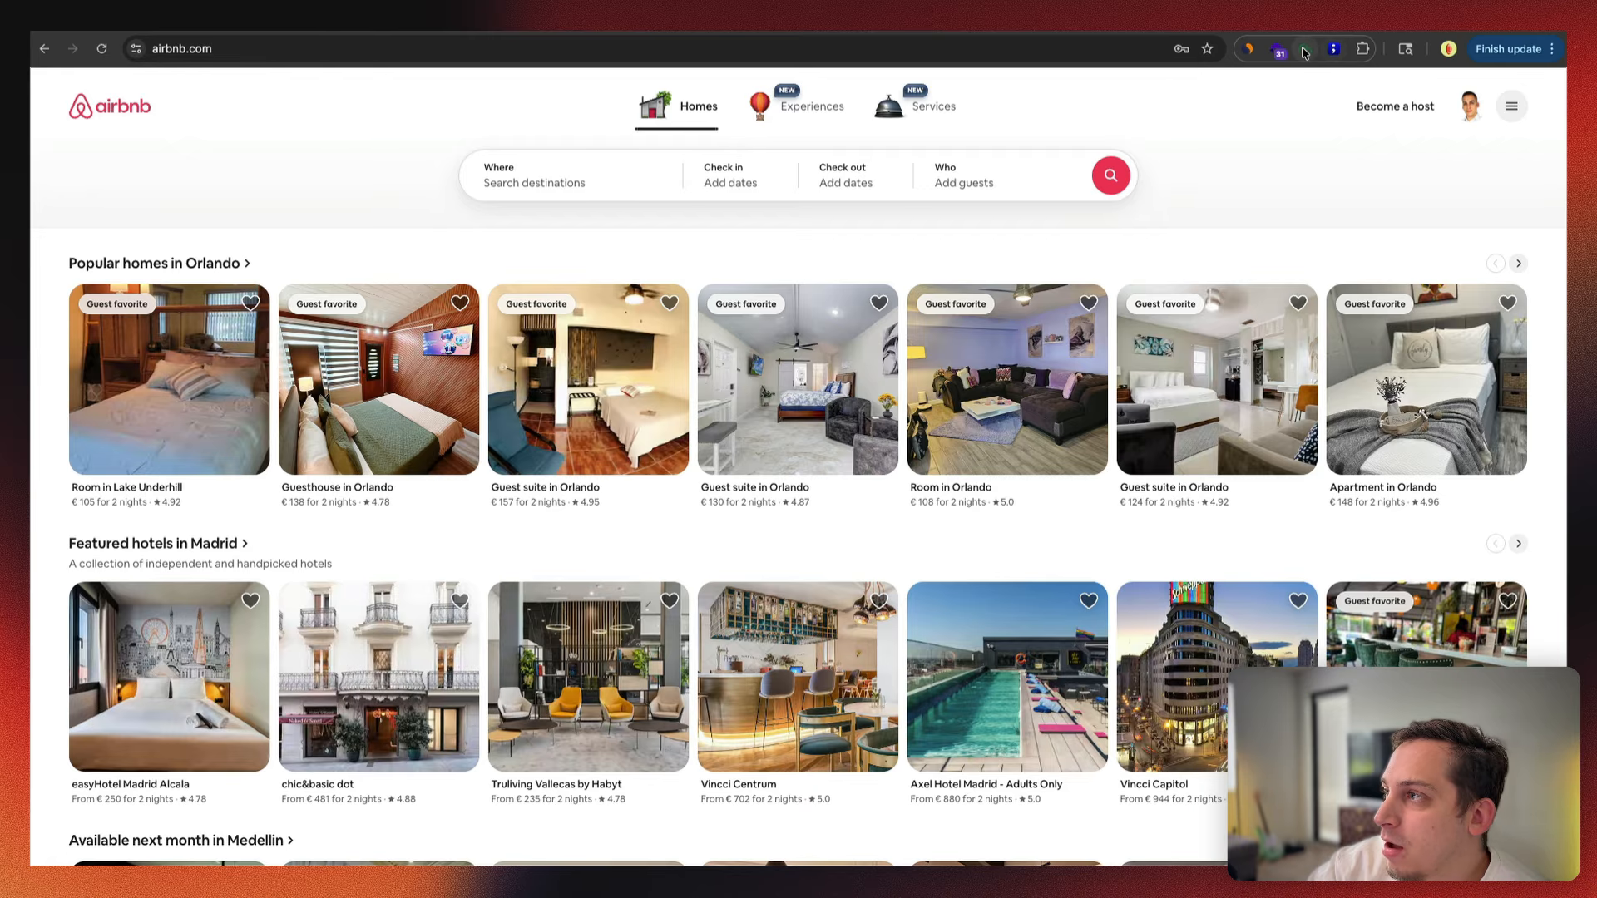
Step: Capture Airbnb's Homes, Experiences and Services tab bar as an element with the MagicPath Web Capture extension
left_click(1304, 50)
left_click(1303, 51)
left_click(1303, 52)
left_click(1161, 178)
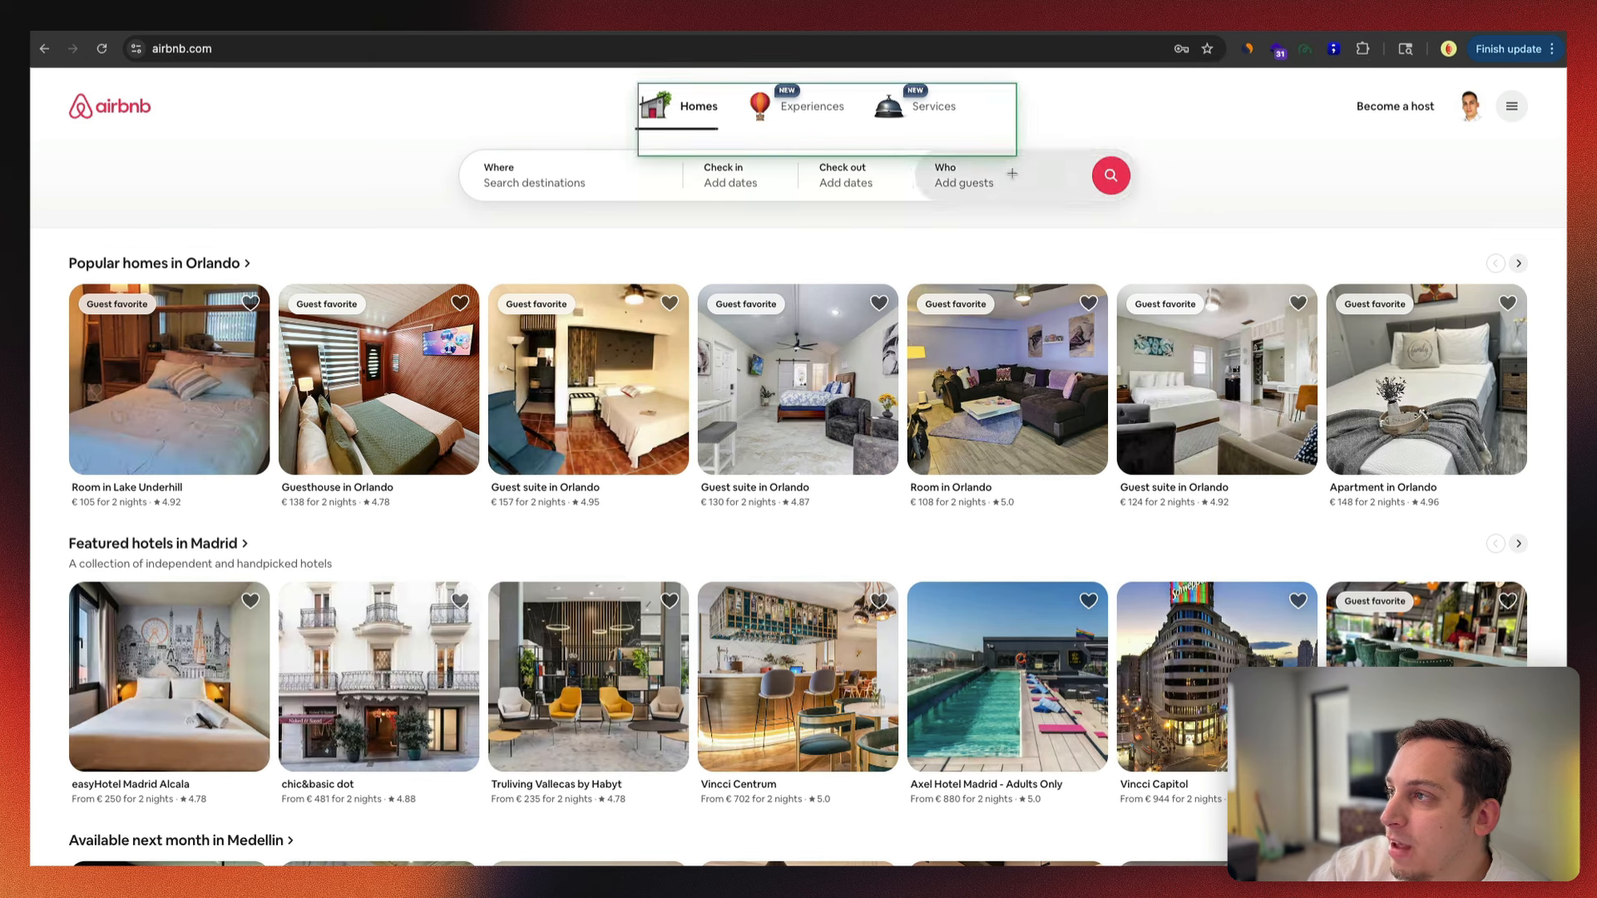
left_click(964, 89)
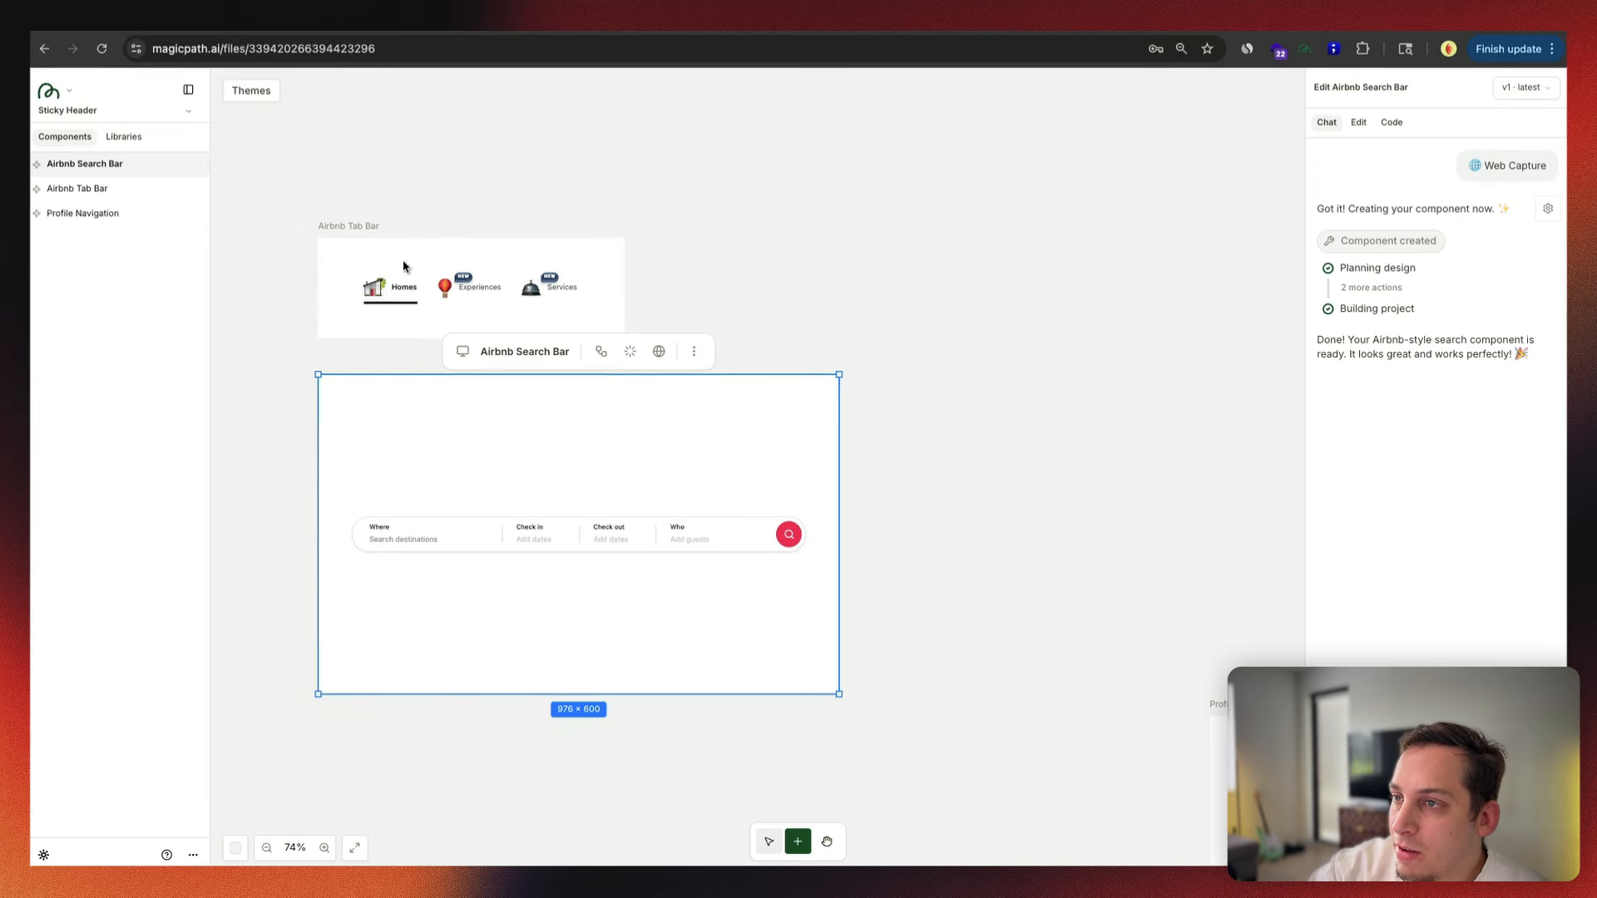
Step: In MagicPath, shrink the Profile Navigation frame to 394 × 130 and place it beside the Airbnb Tab Bar
left_click(404, 266)
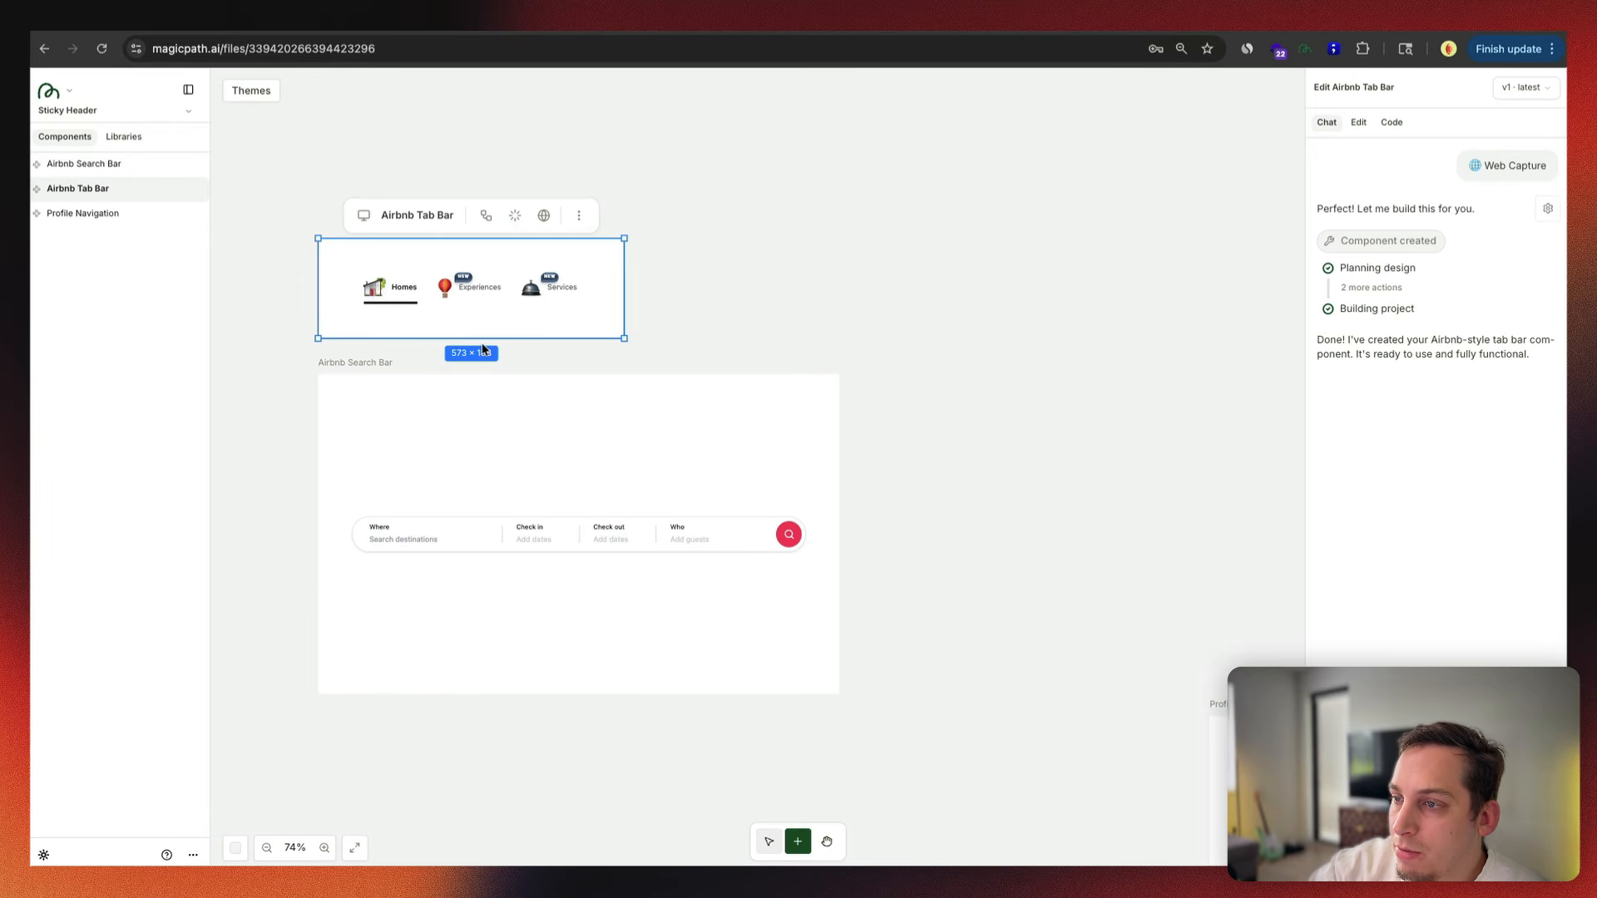
left_click(412, 508)
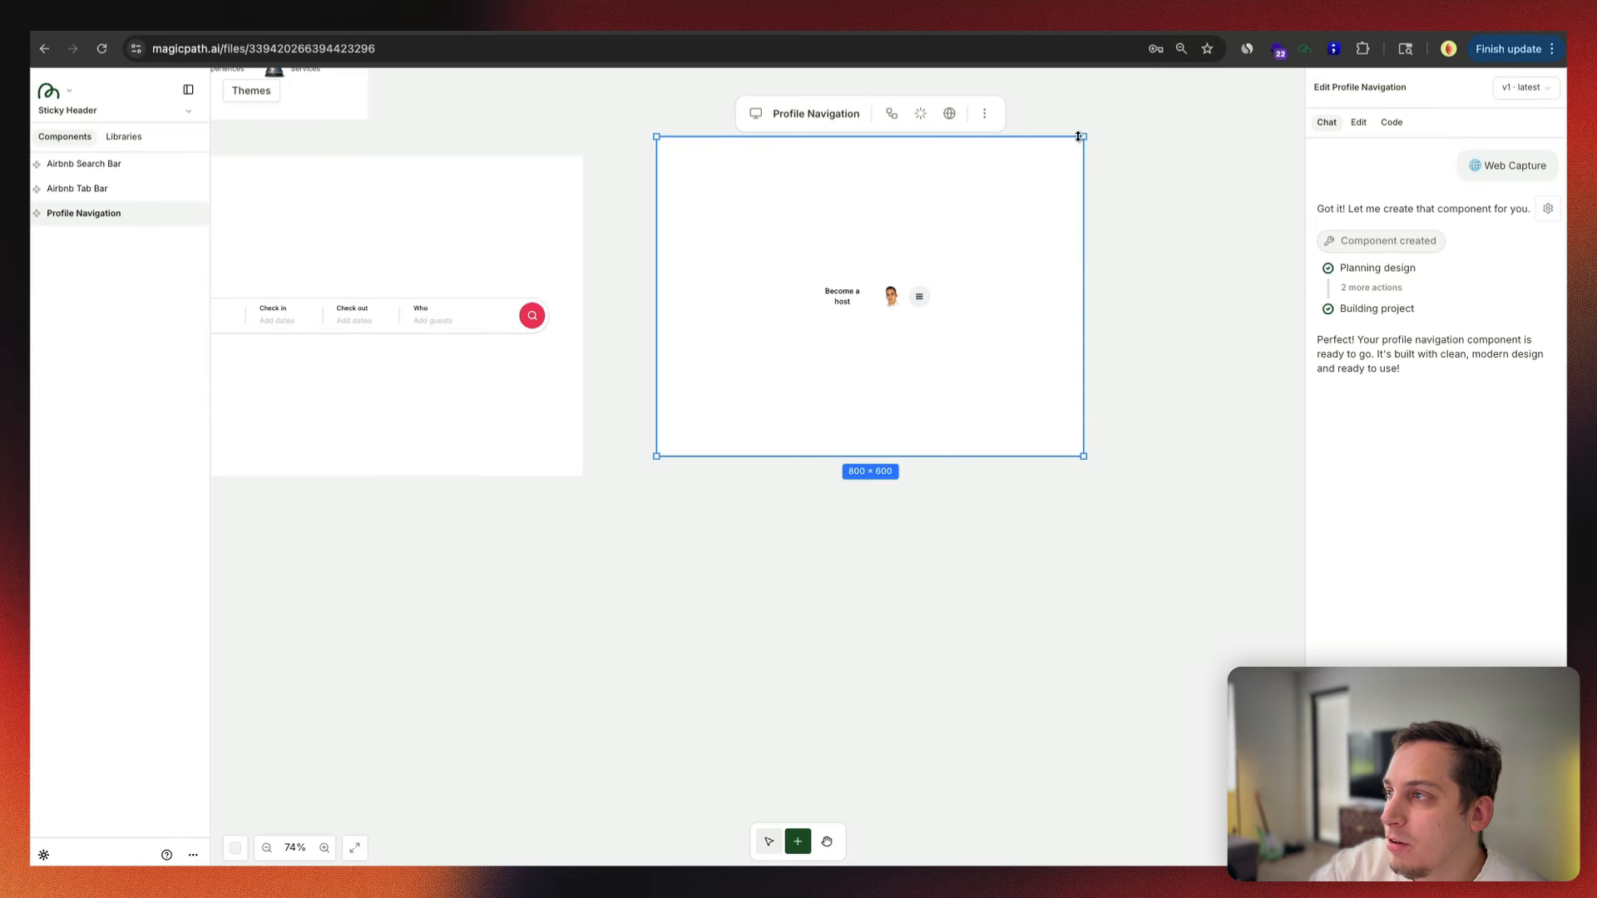
left_click_drag(1083, 137, 868, 384)
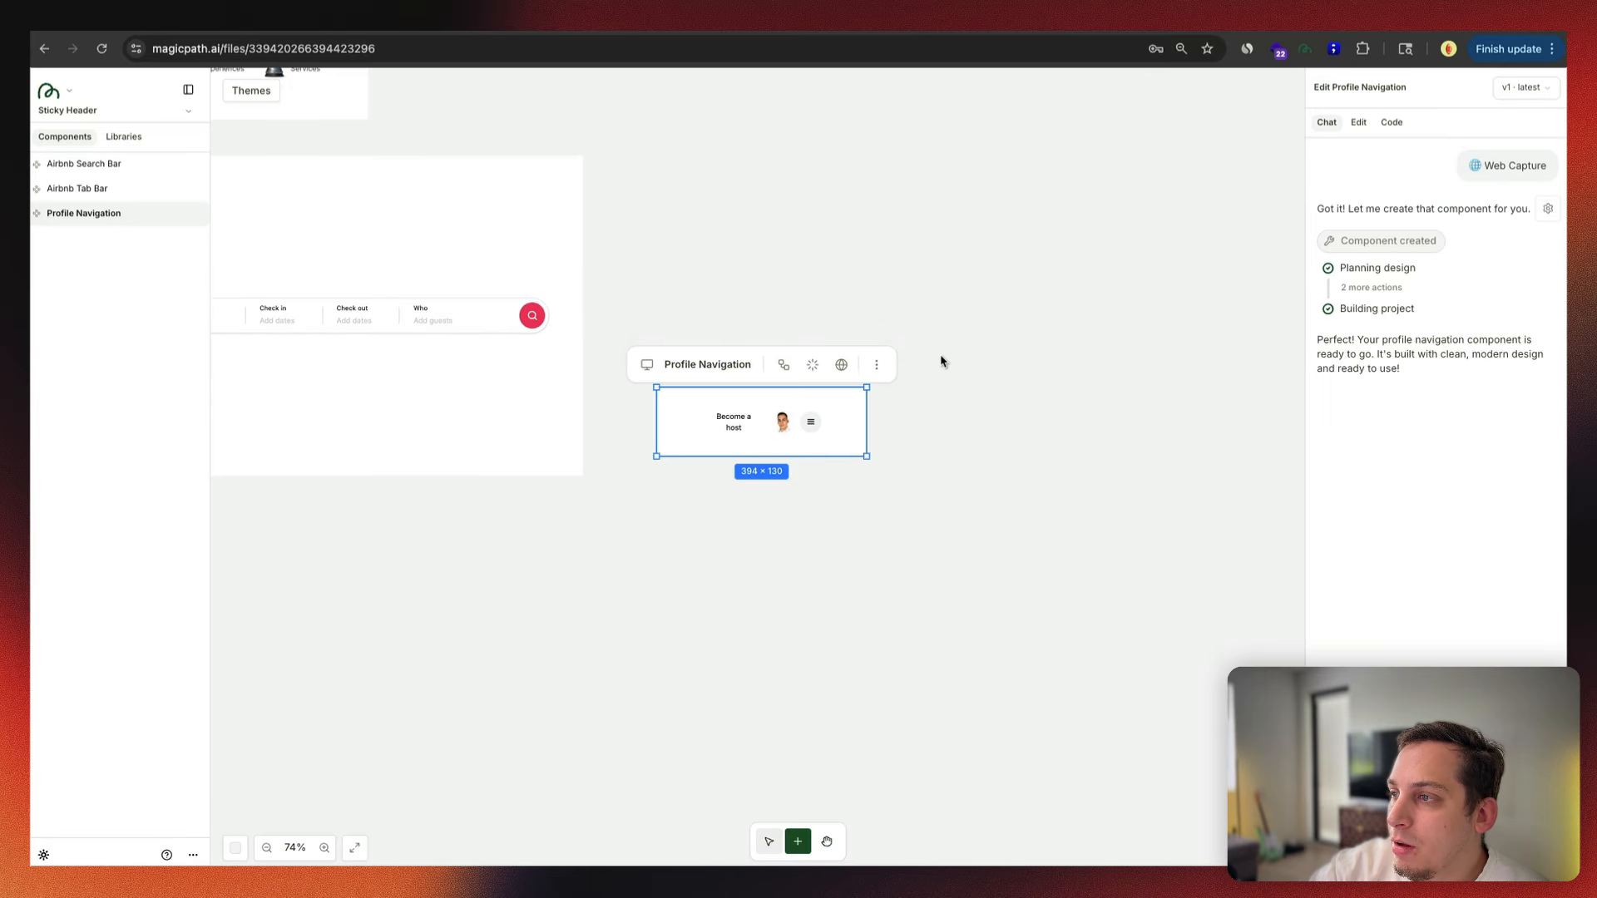
scroll(941, 360, "up", 2)
scroll(941, 361, "left", 2)
left_click_drag(941, 498, 686, 166)
Step: Reduce the Airbnb Tab Bar frame to 573 × 130 and look through the component's code
left_click(499, 226)
left_click_drag(499, 148, 499, 178)
left_click(1391, 122)
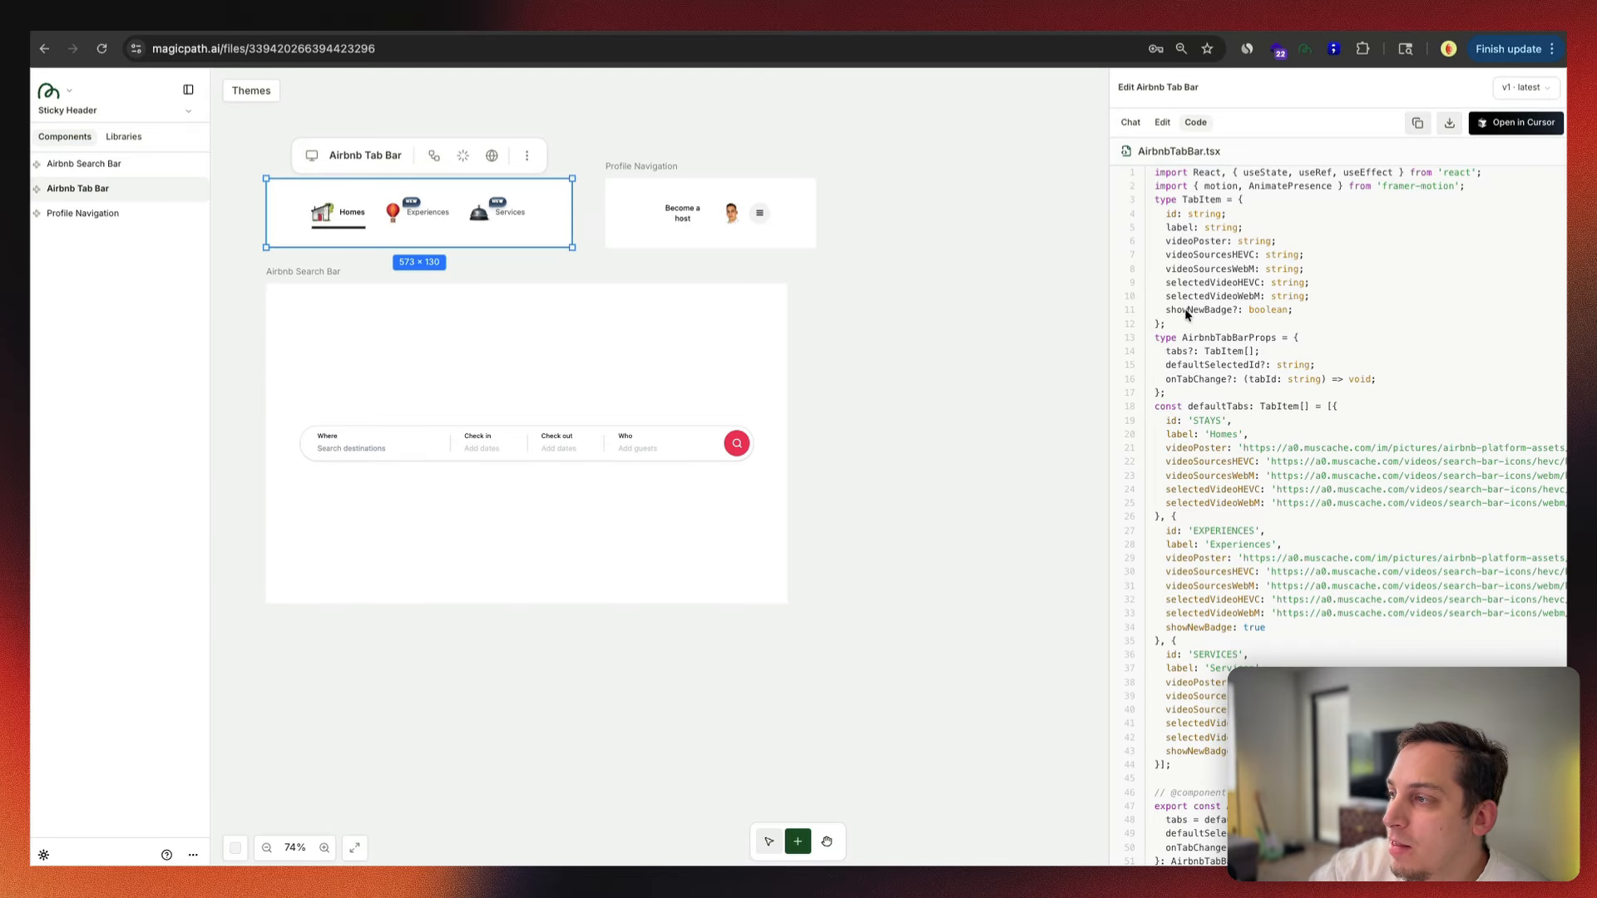
scroll(1186, 314, "down", 20)
scroll(1185, 314, "up", 20)
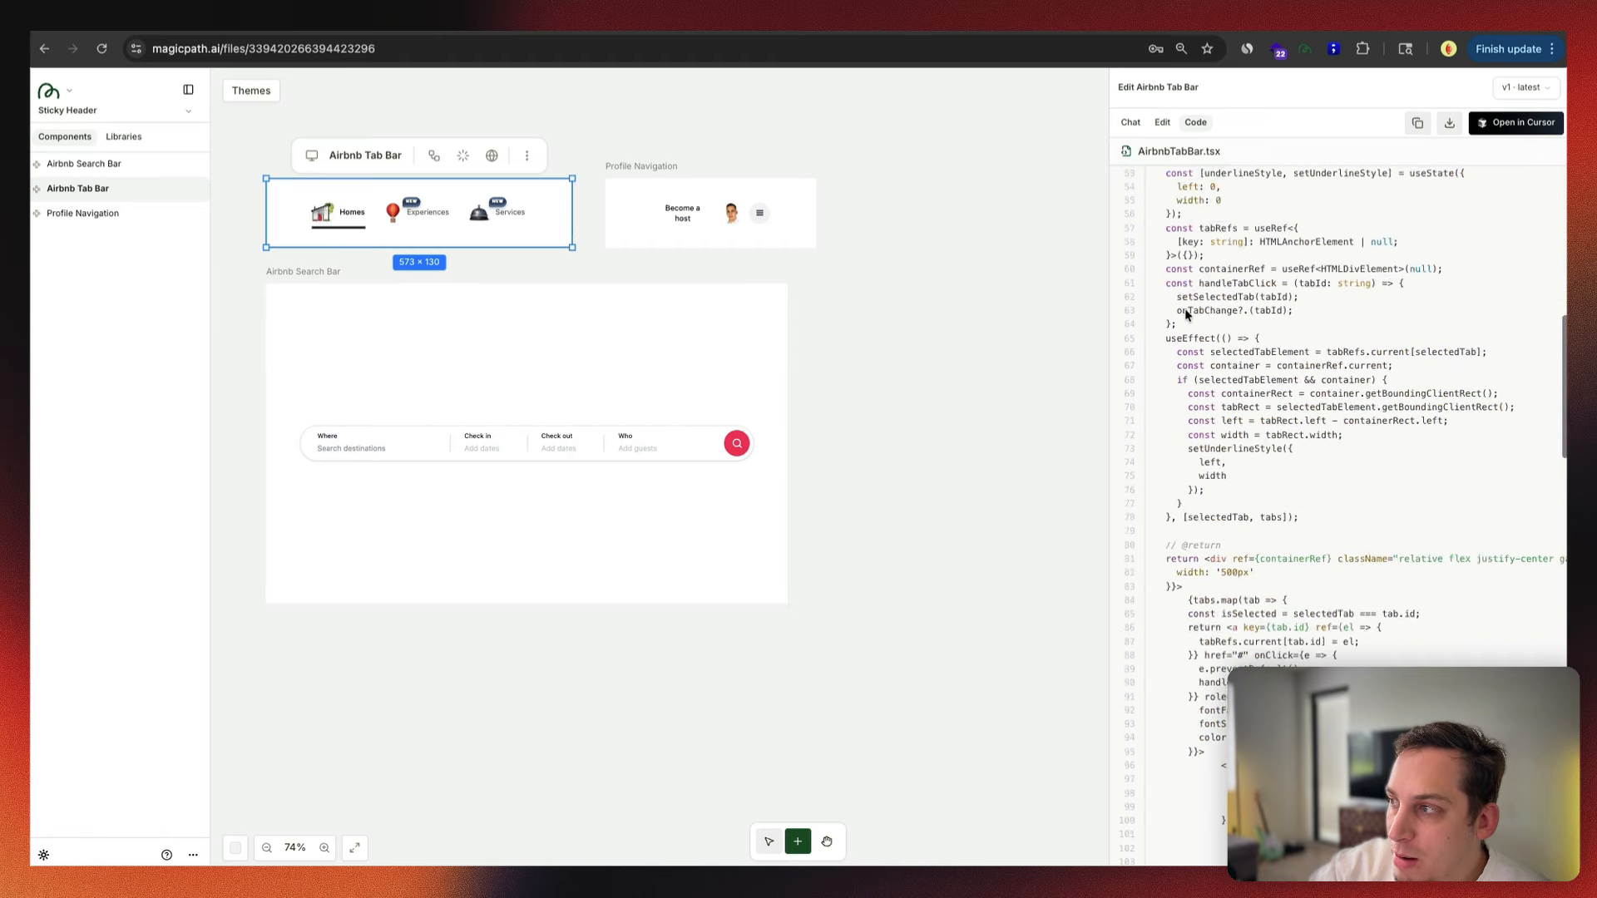
Step: Shrink the Airbnb Search Bar frame to 976 × 173 and place it beneath the Tab Bar and Profile Navigation components
left_click(560, 435)
left_click_drag(685, 283, 679, 508)
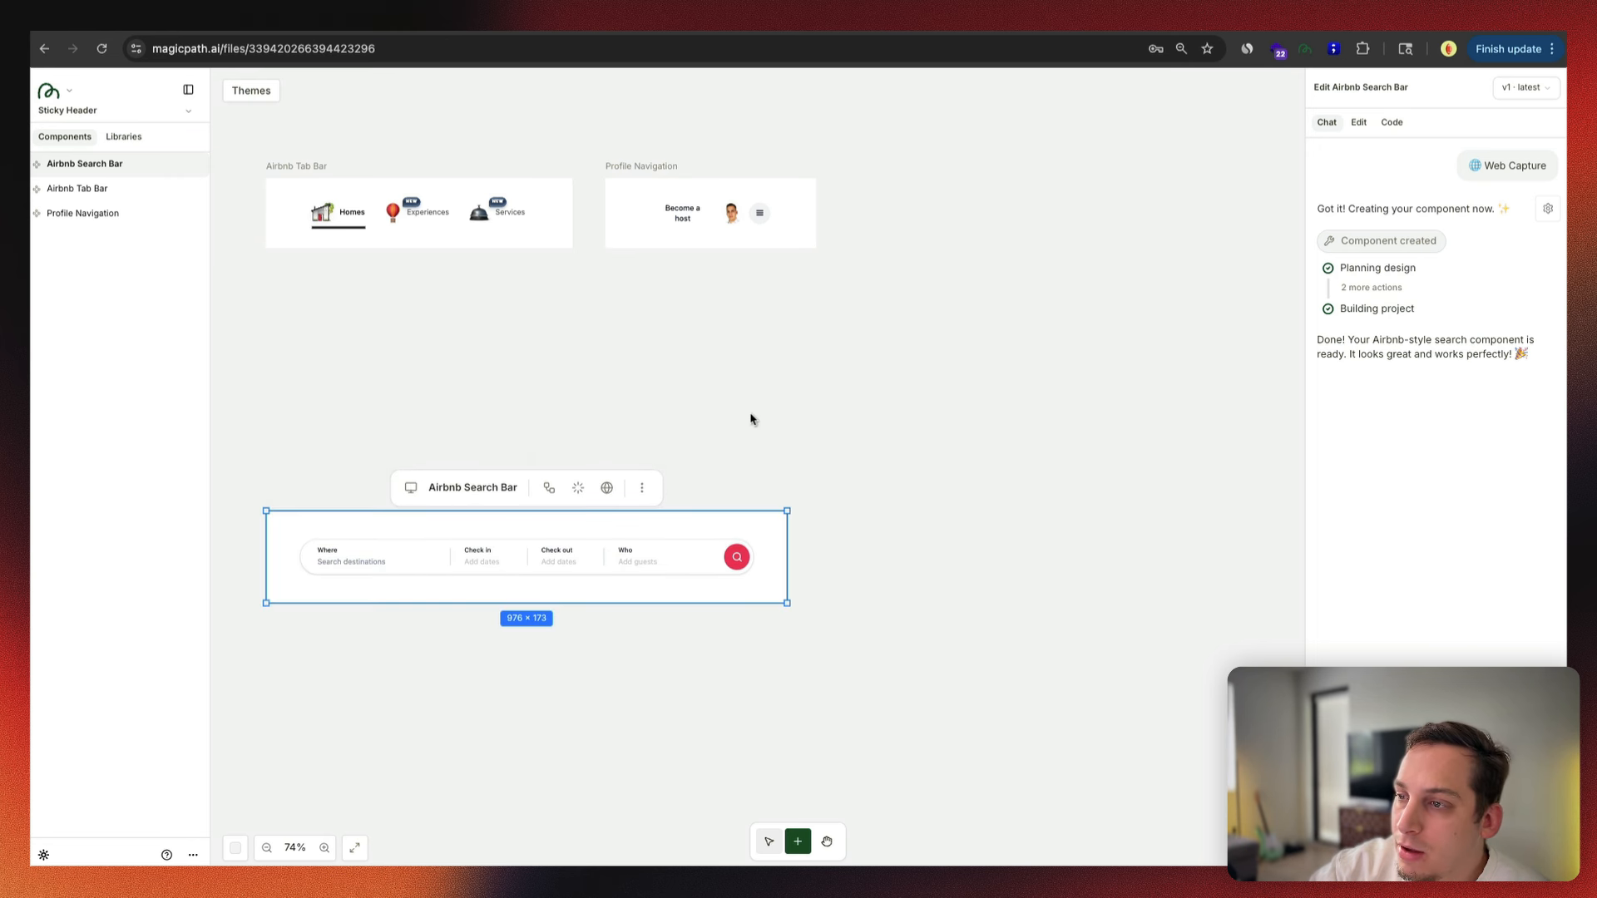
scroll(753, 421, "left", 3)
left_click_drag(560, 489, 641, 270)
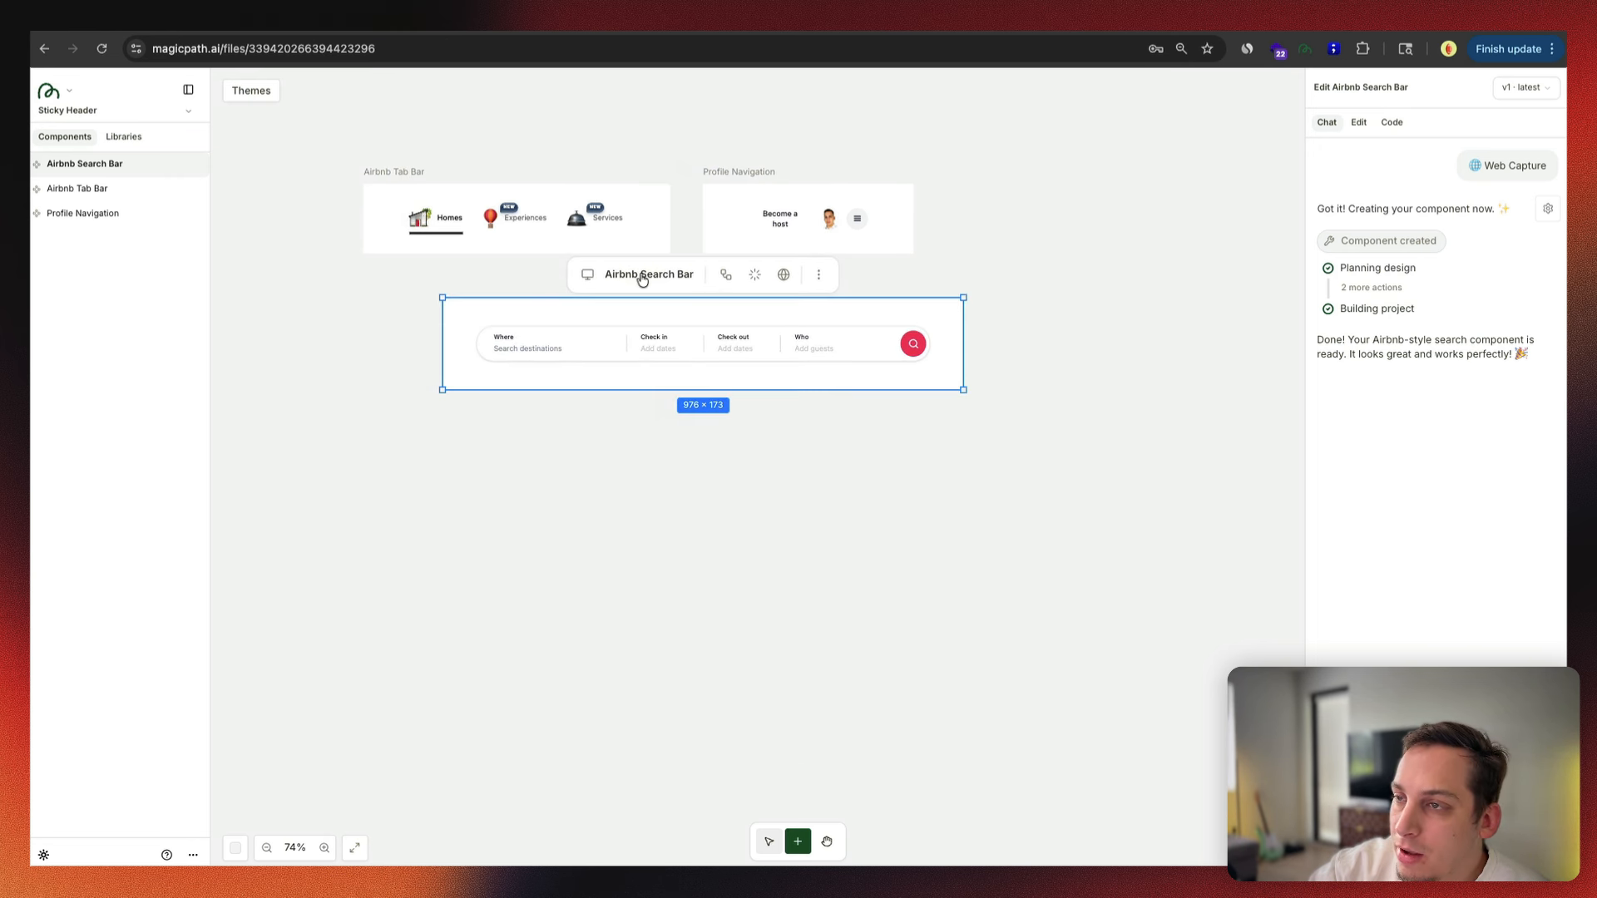
Step: Arrange the captured components like Airbnb's header, with the Tab Bar directly above the Search Bar and Profile Navigation at the far end
scroll(440, 170, "left", 5)
left_click_drag(728, 190, 474, 325)
left_click(713, 176)
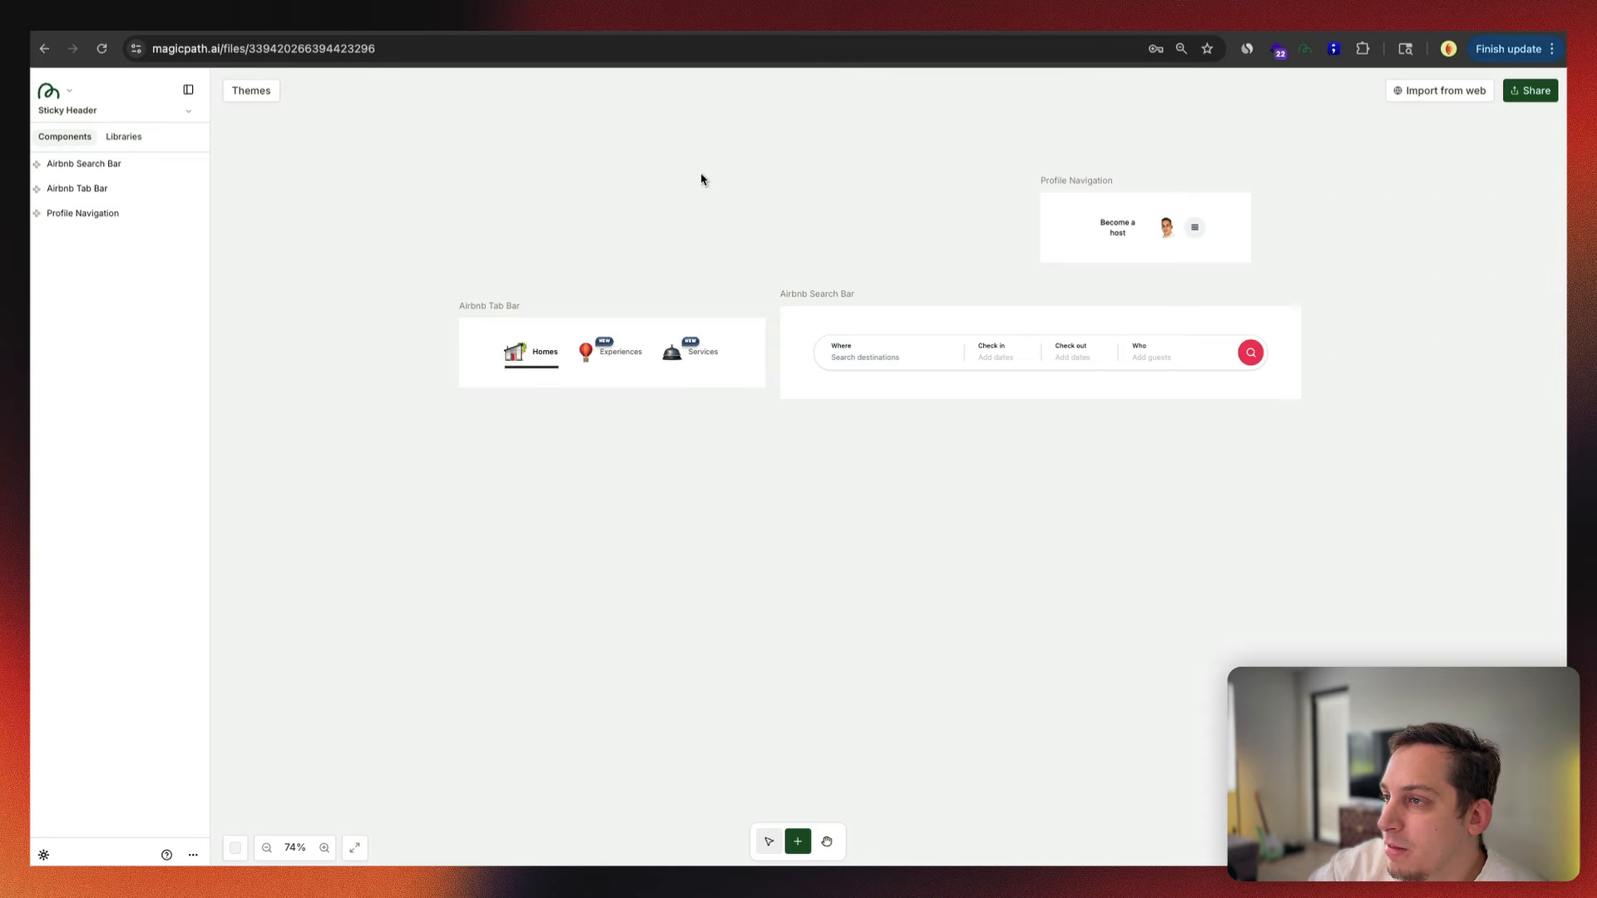
scroll(649, 249, "right", 3)
left_click_drag(581, 342, 1271, 291)
left_click(1002, 223)
left_click(1047, 222)
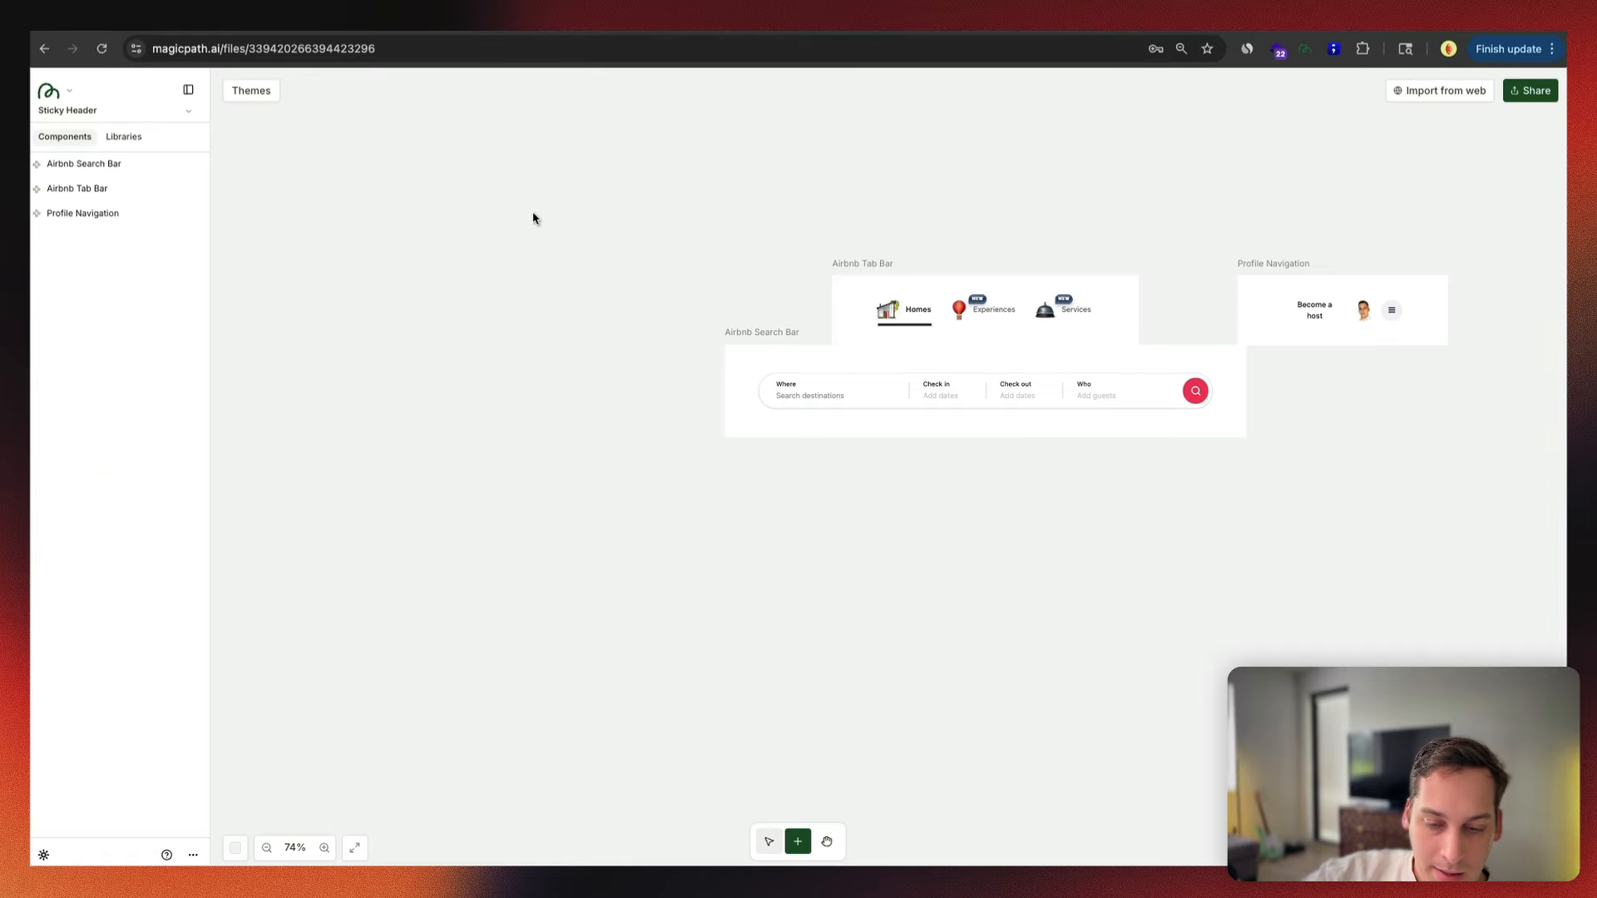
Step: Paste the captured logo and another captured component, shrinking the logo frame beside the Tab Bar and the other to 283 × 238 below
key("ctrl+v")
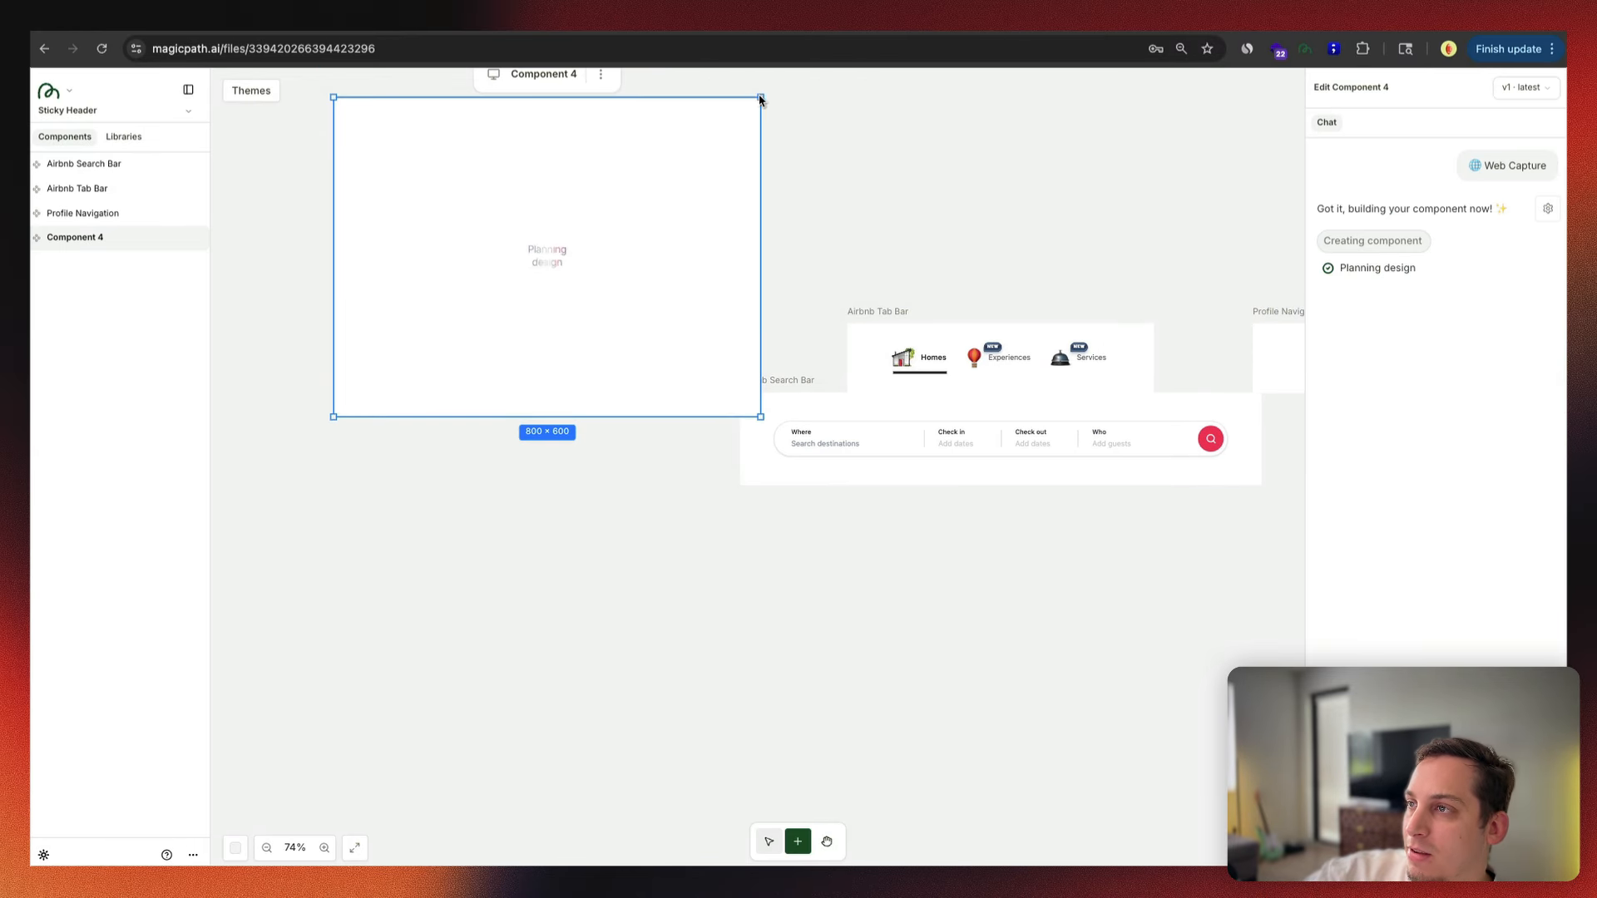
left_click_drag(759, 98, 508, 324)
left_click_drag(420, 369, 642, 346)
key("super+v")
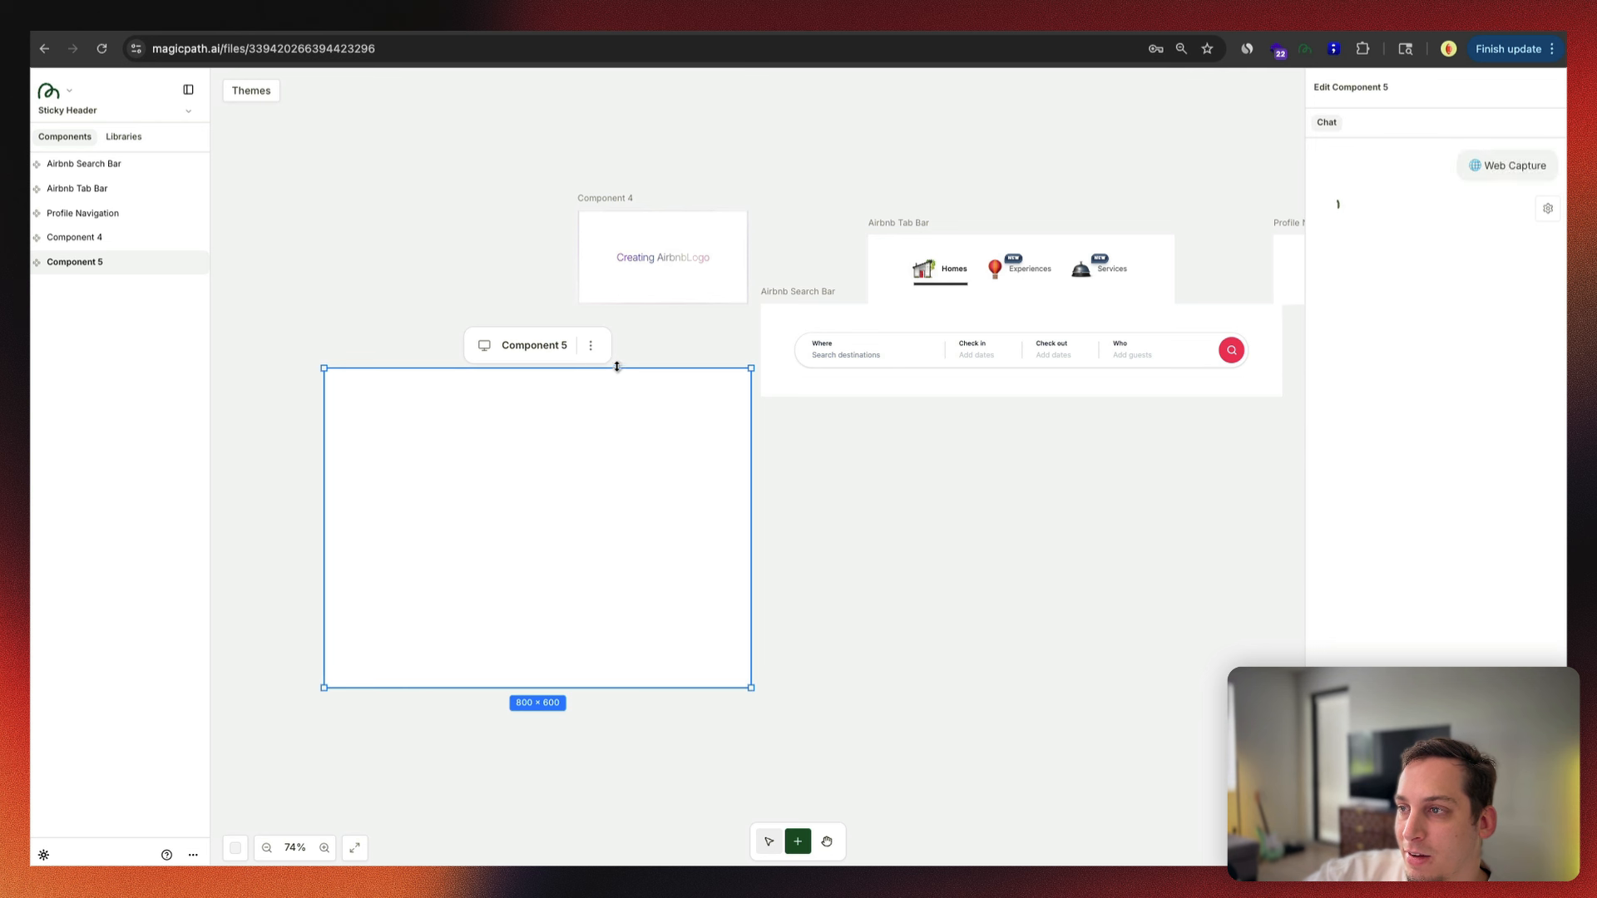
left_click_drag(752, 367, 798, 454)
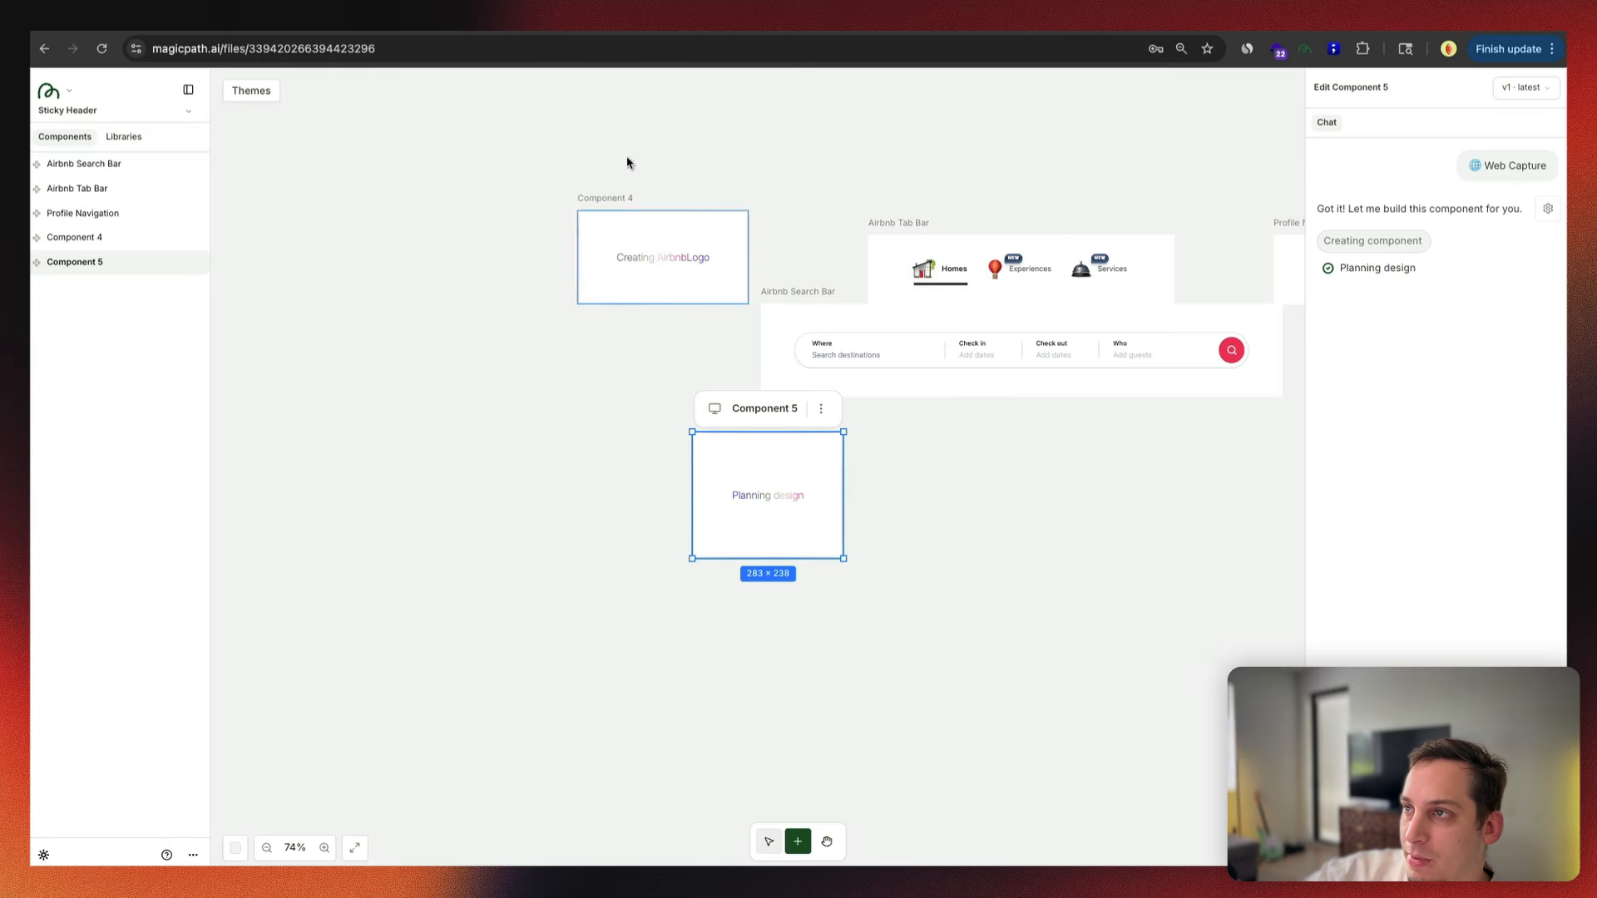
Step: Switch to Airbnb, open the check-in date picker and capture it as an element with Web Capture
left_click(777, 34)
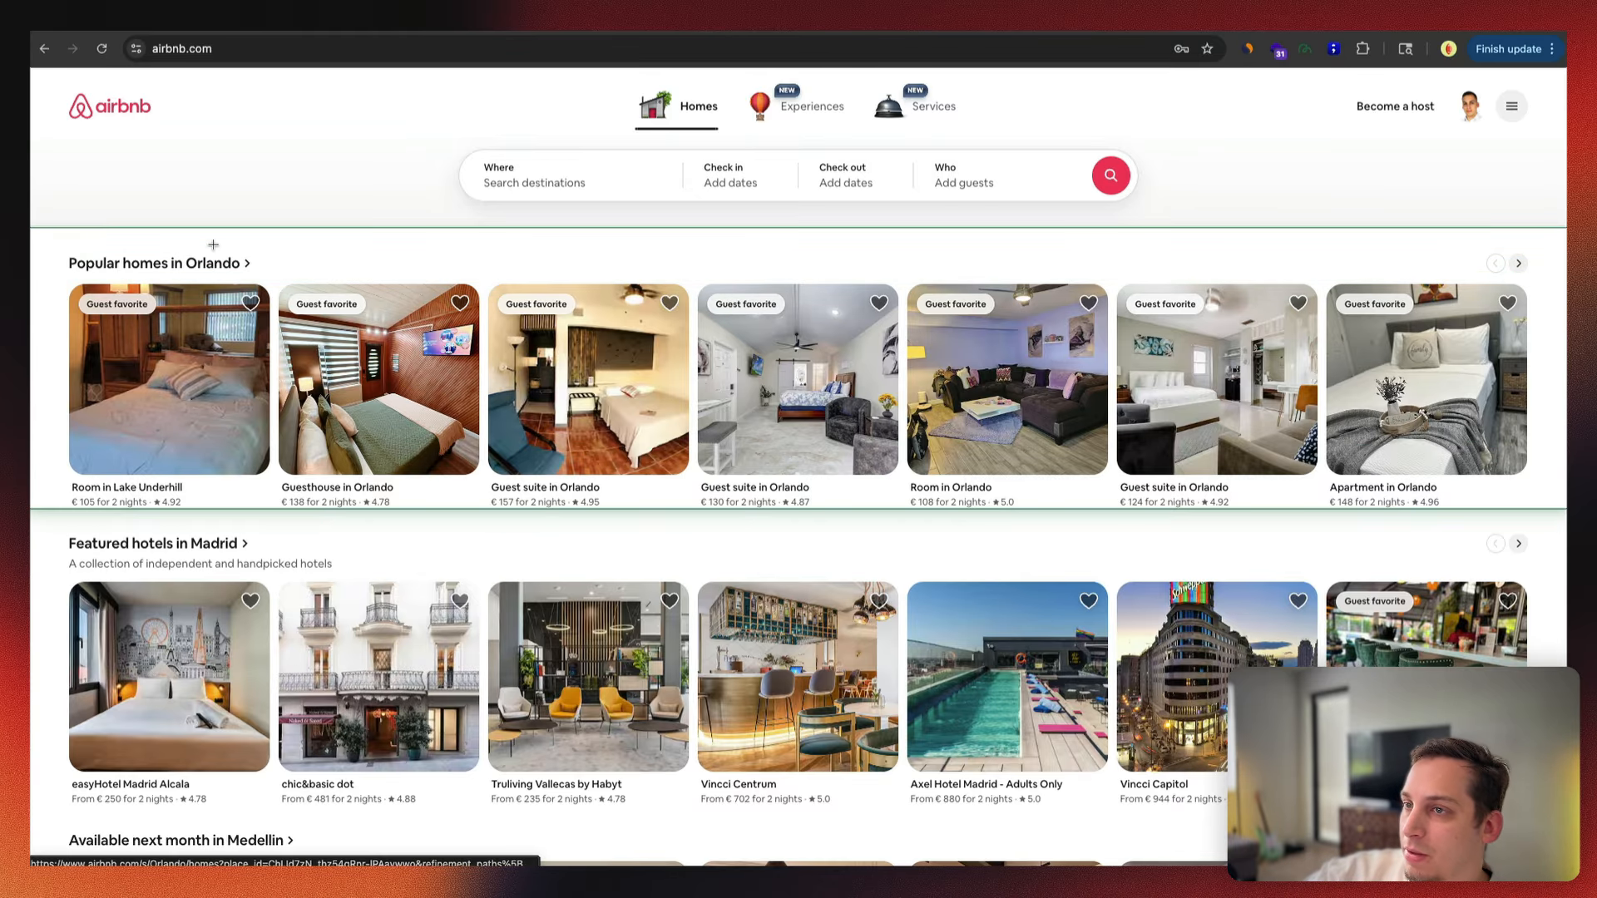
left_click(731, 175)
left_click(1091, 224)
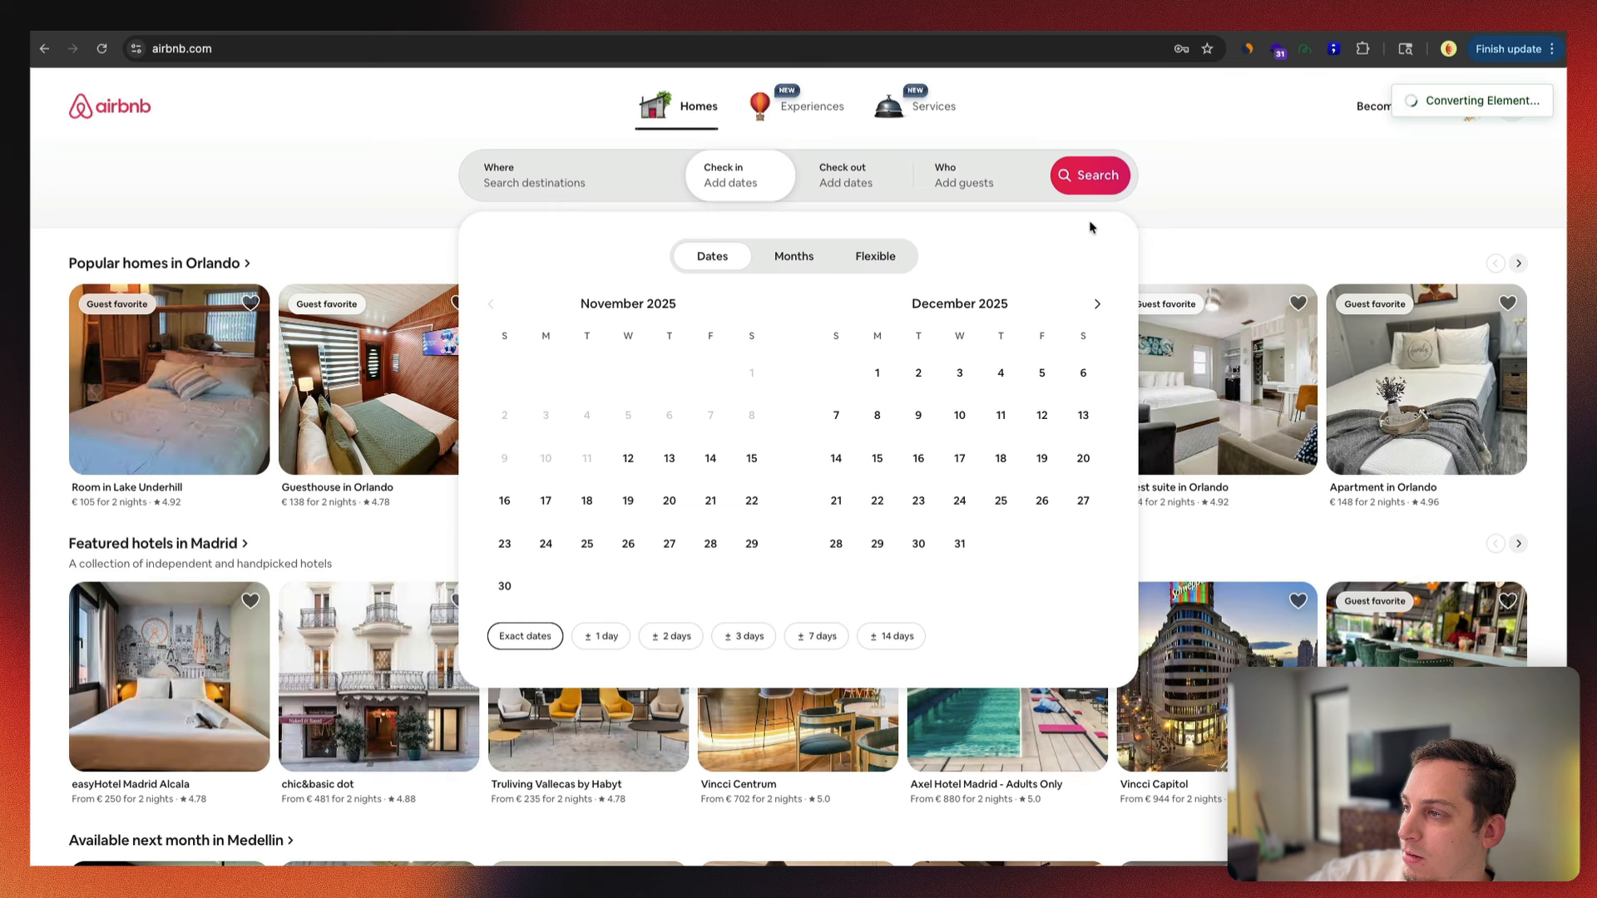
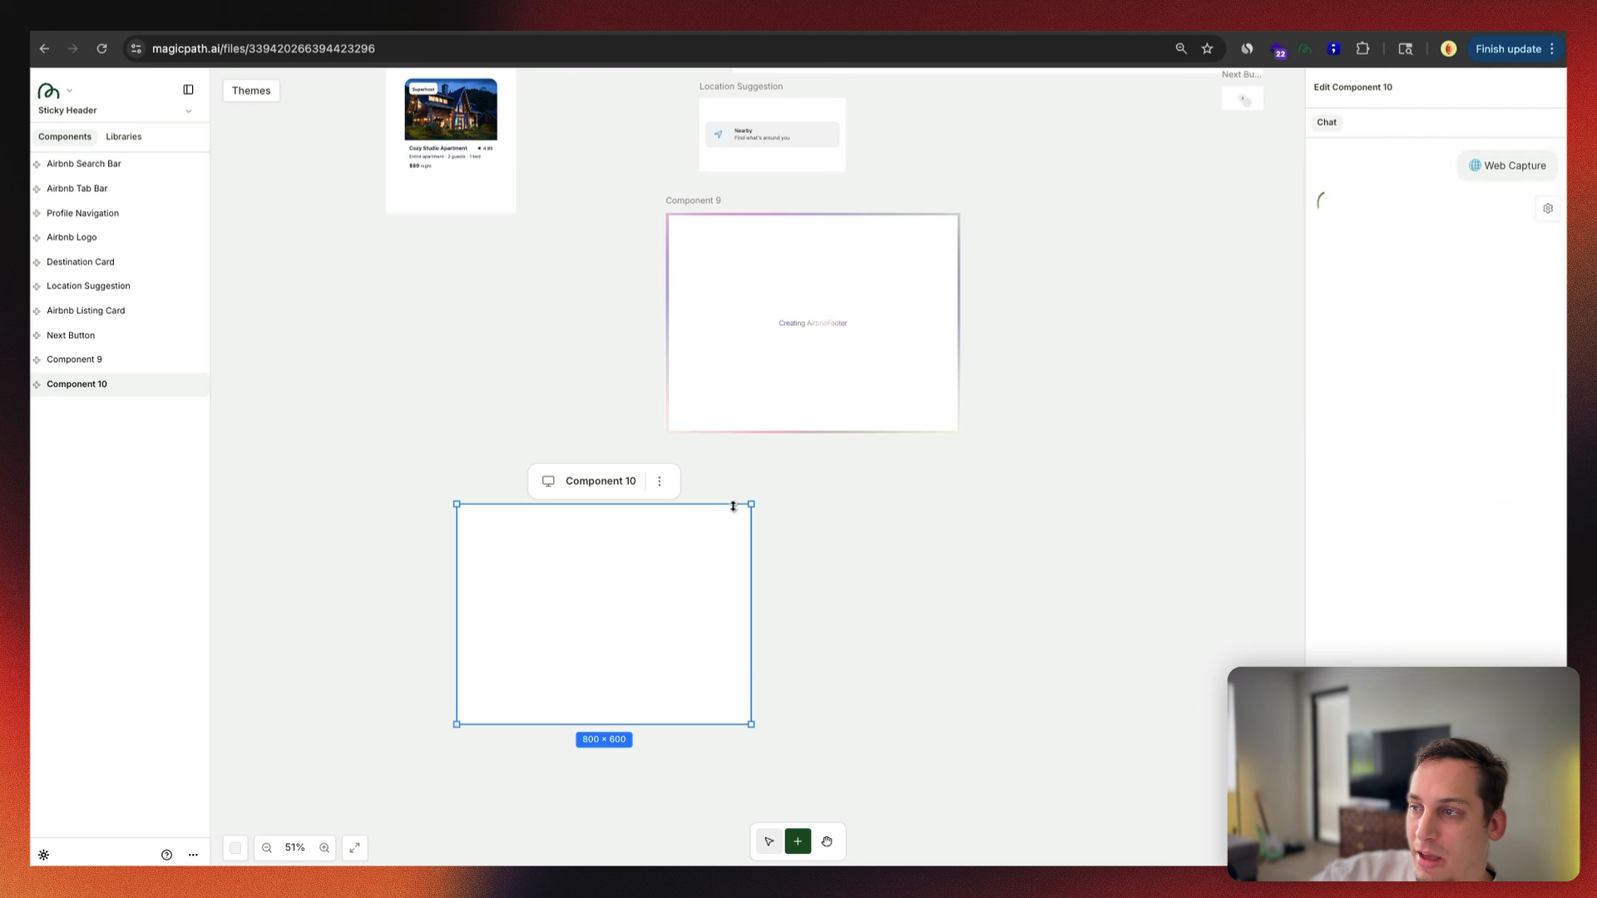
Step: Adjust the Component 10 frame and place the captured Language Currency Selector beside the smaller Footer Links component
mouse_move(750, 505)
left_mouse_down()
mouse_move(580, 680)
mouse_move(736, 478)
left_mouse_up()
left_click(707, 20)
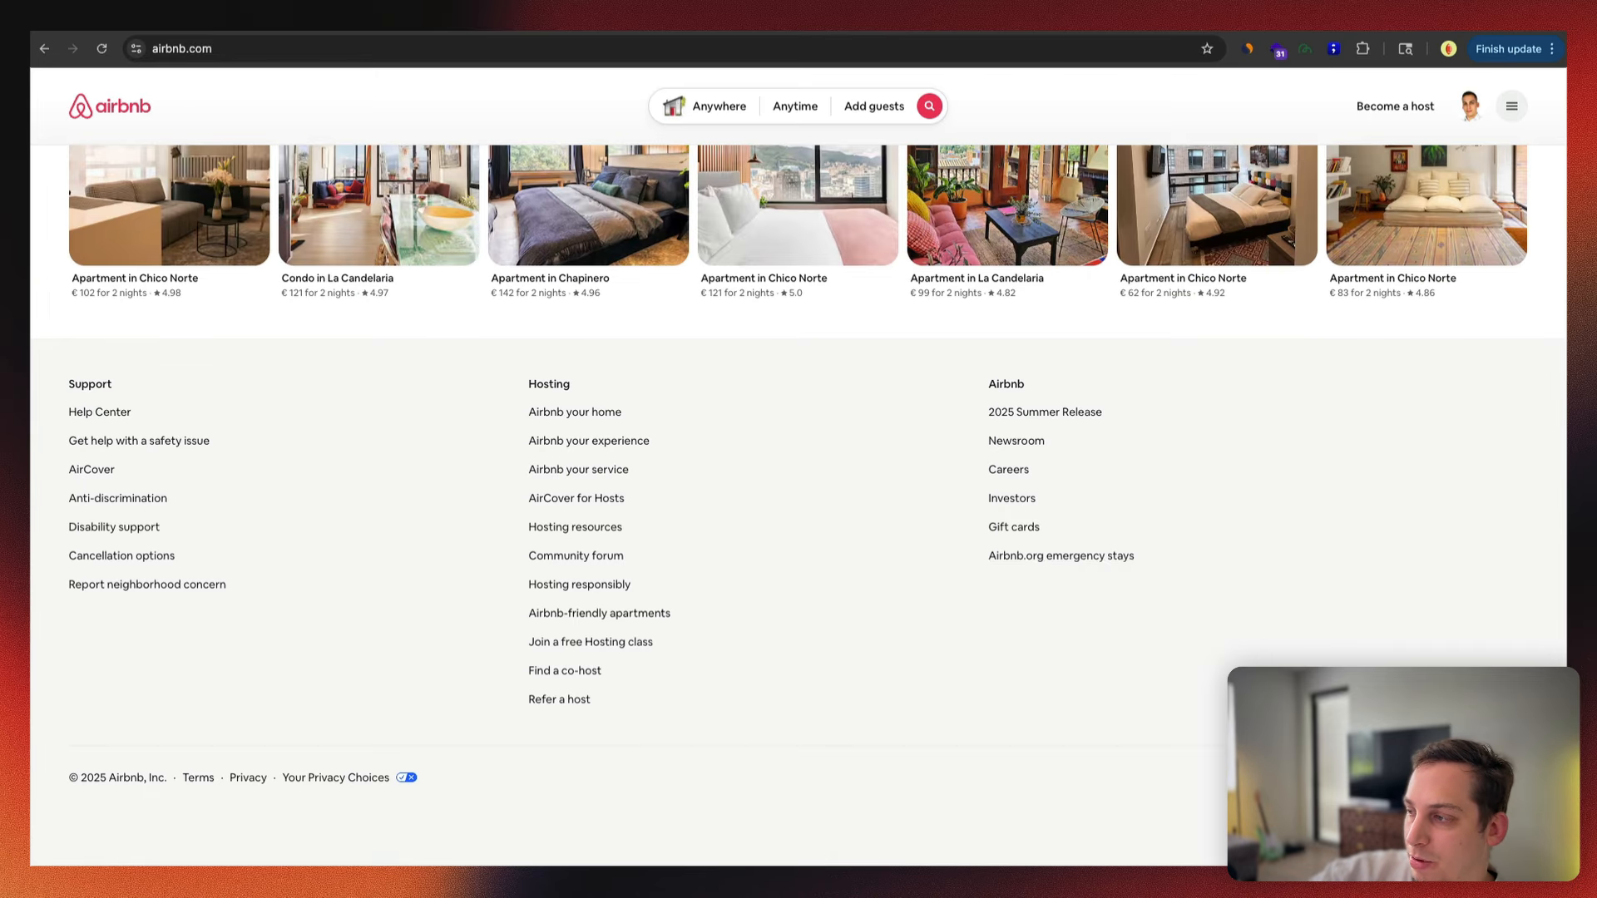
left_click_drag(921, 742, 772, 537)
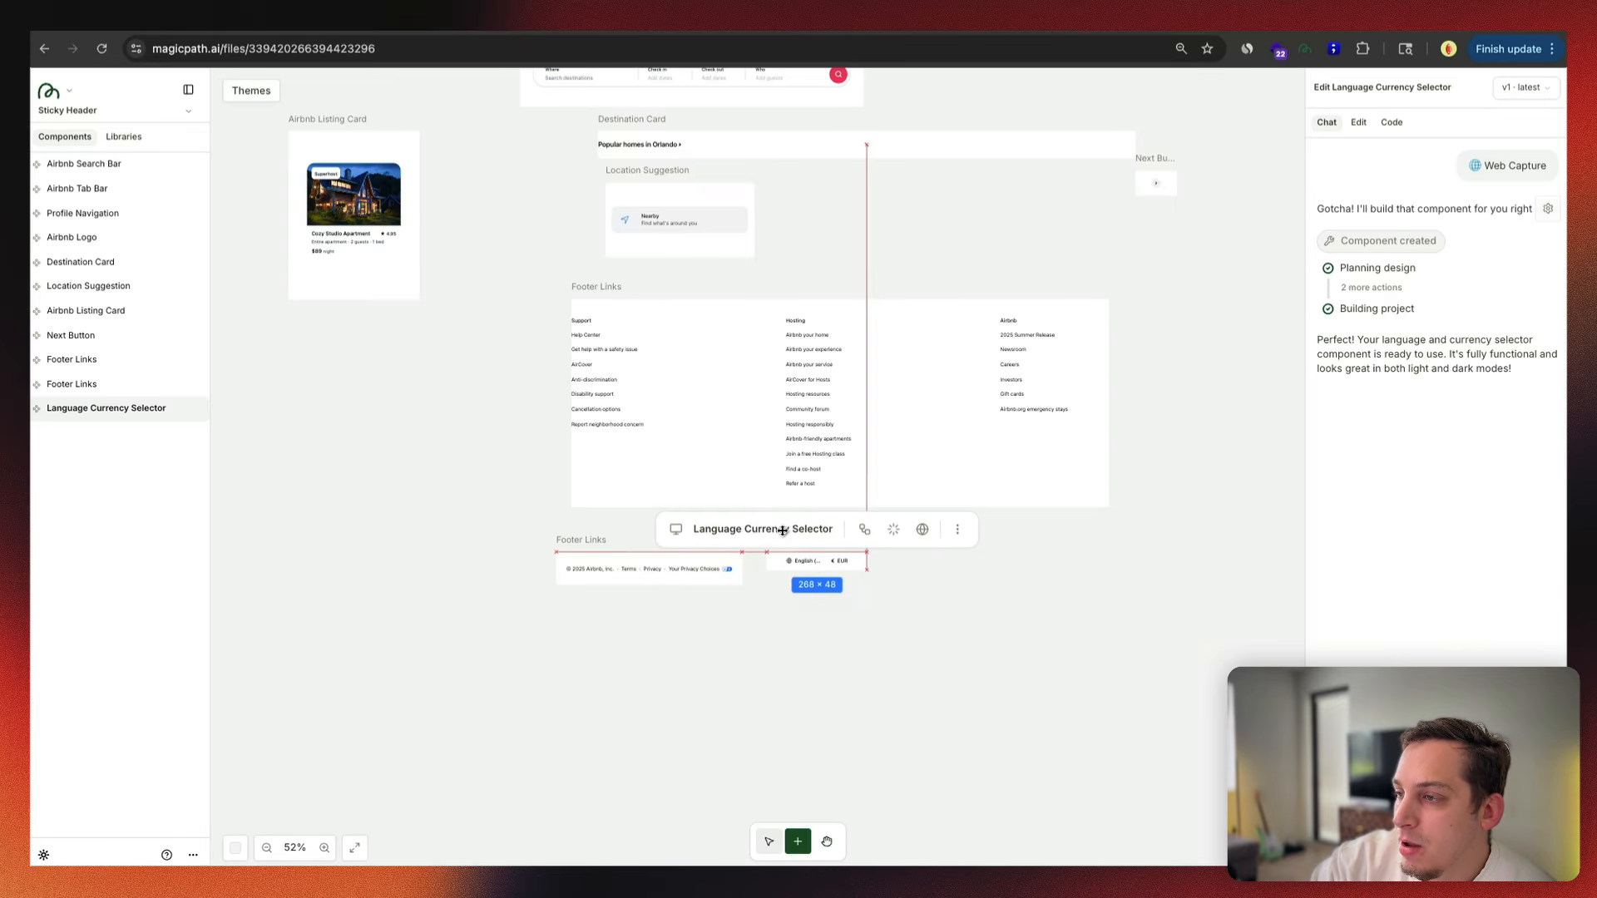
left_click(421, 450)
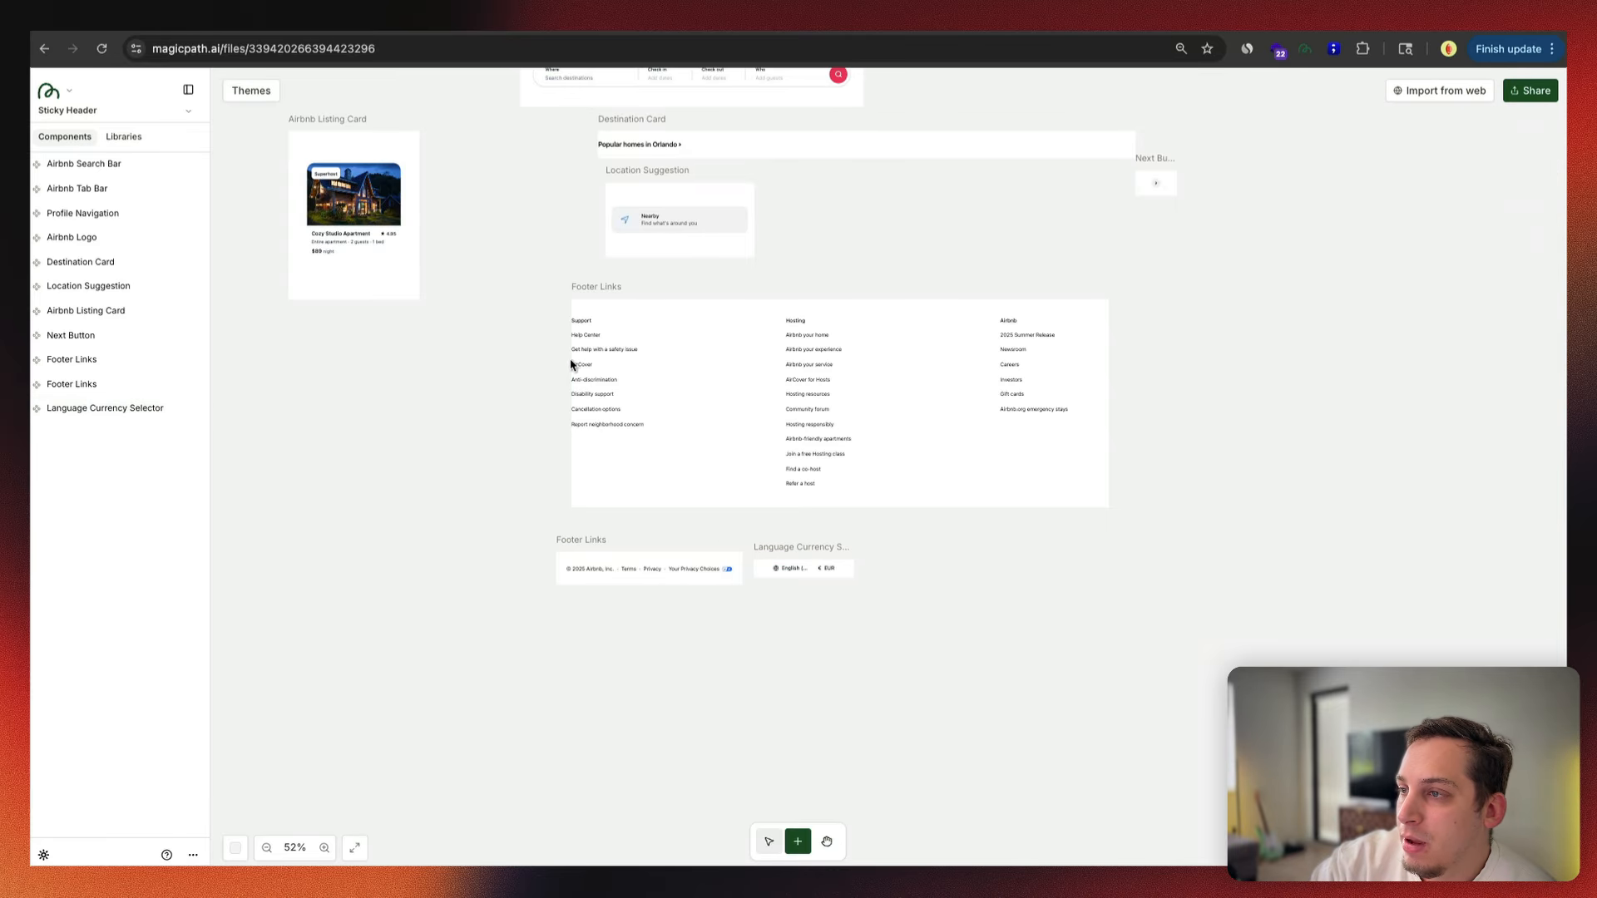
Step: Clear the space above the large Footer Links component by moving Location Suggestion, Destination Card and Next Button to either side
left_click(622, 333)
scroll(1057, 283, "up", 3)
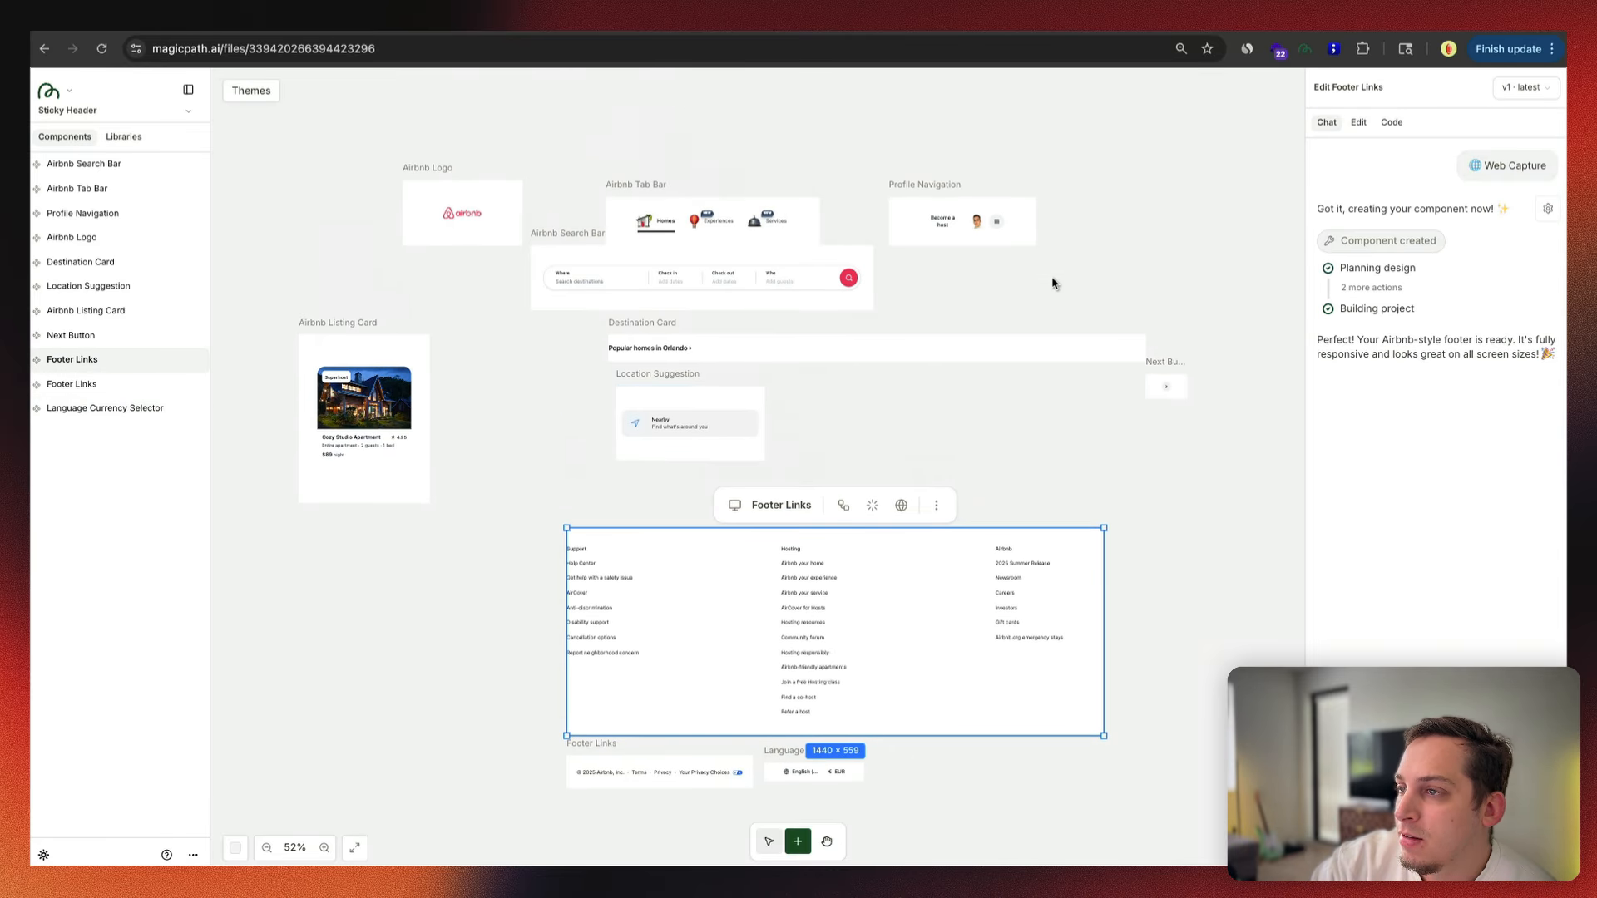
left_click_drag(674, 453, 521, 355)
left_click_drag(832, 350, 1121, 303)
left_click_drag(1163, 381, 1292, 254)
left_click(1049, 158)
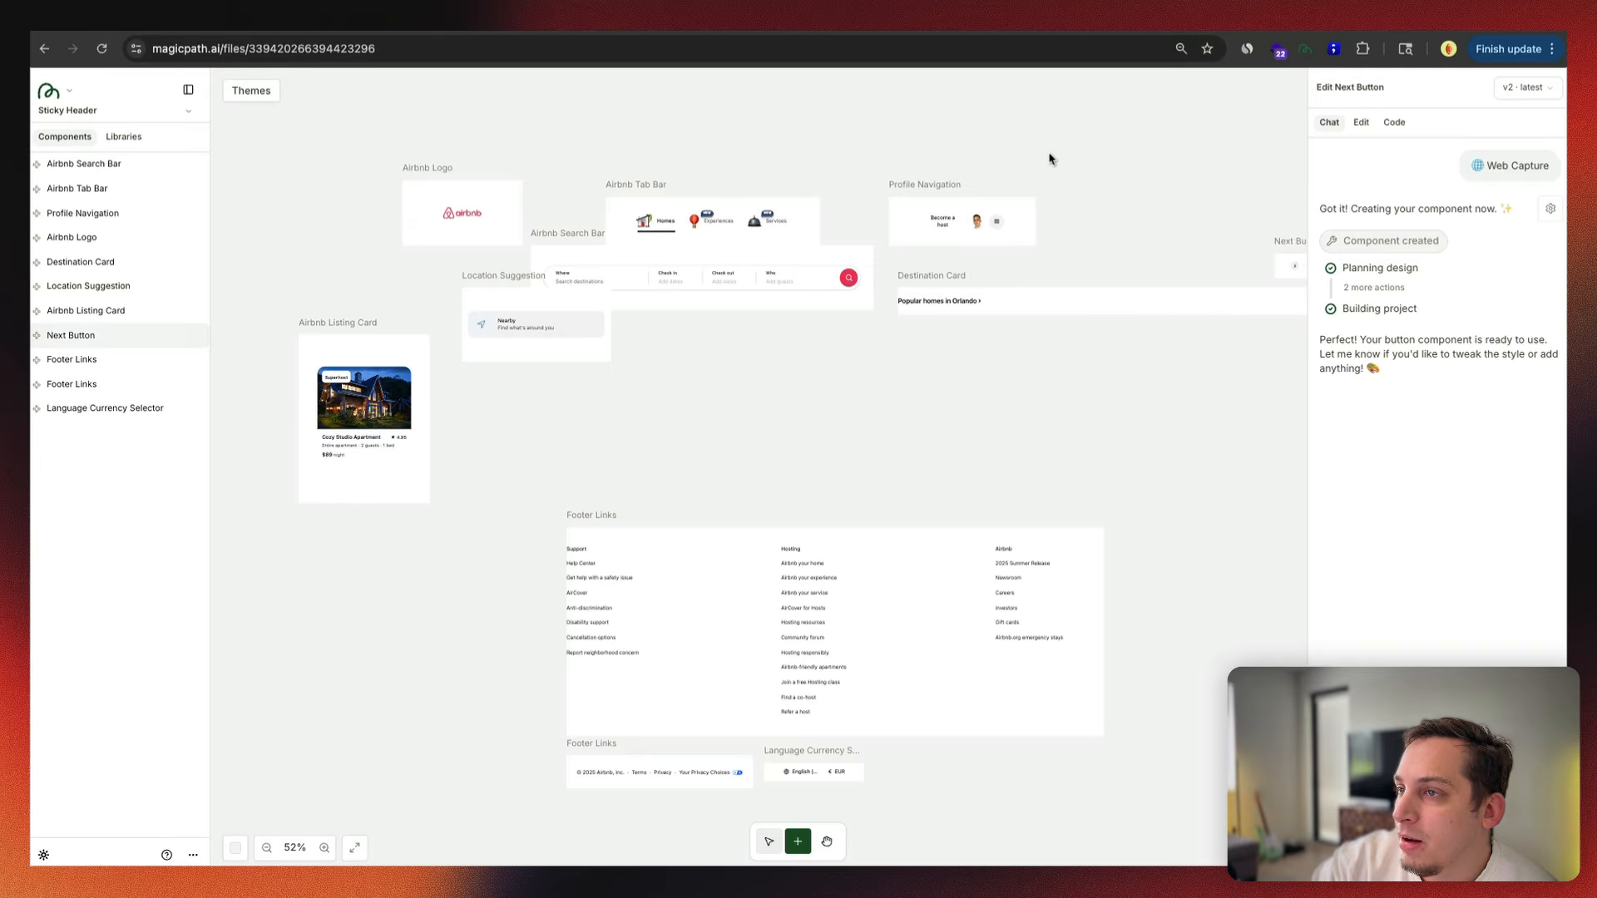
Step: Move the Airbnb Listing Card into the space above Footer Links and adjust the frame of its replacement Listing Card
left_click_drag(366, 416, 689, 421)
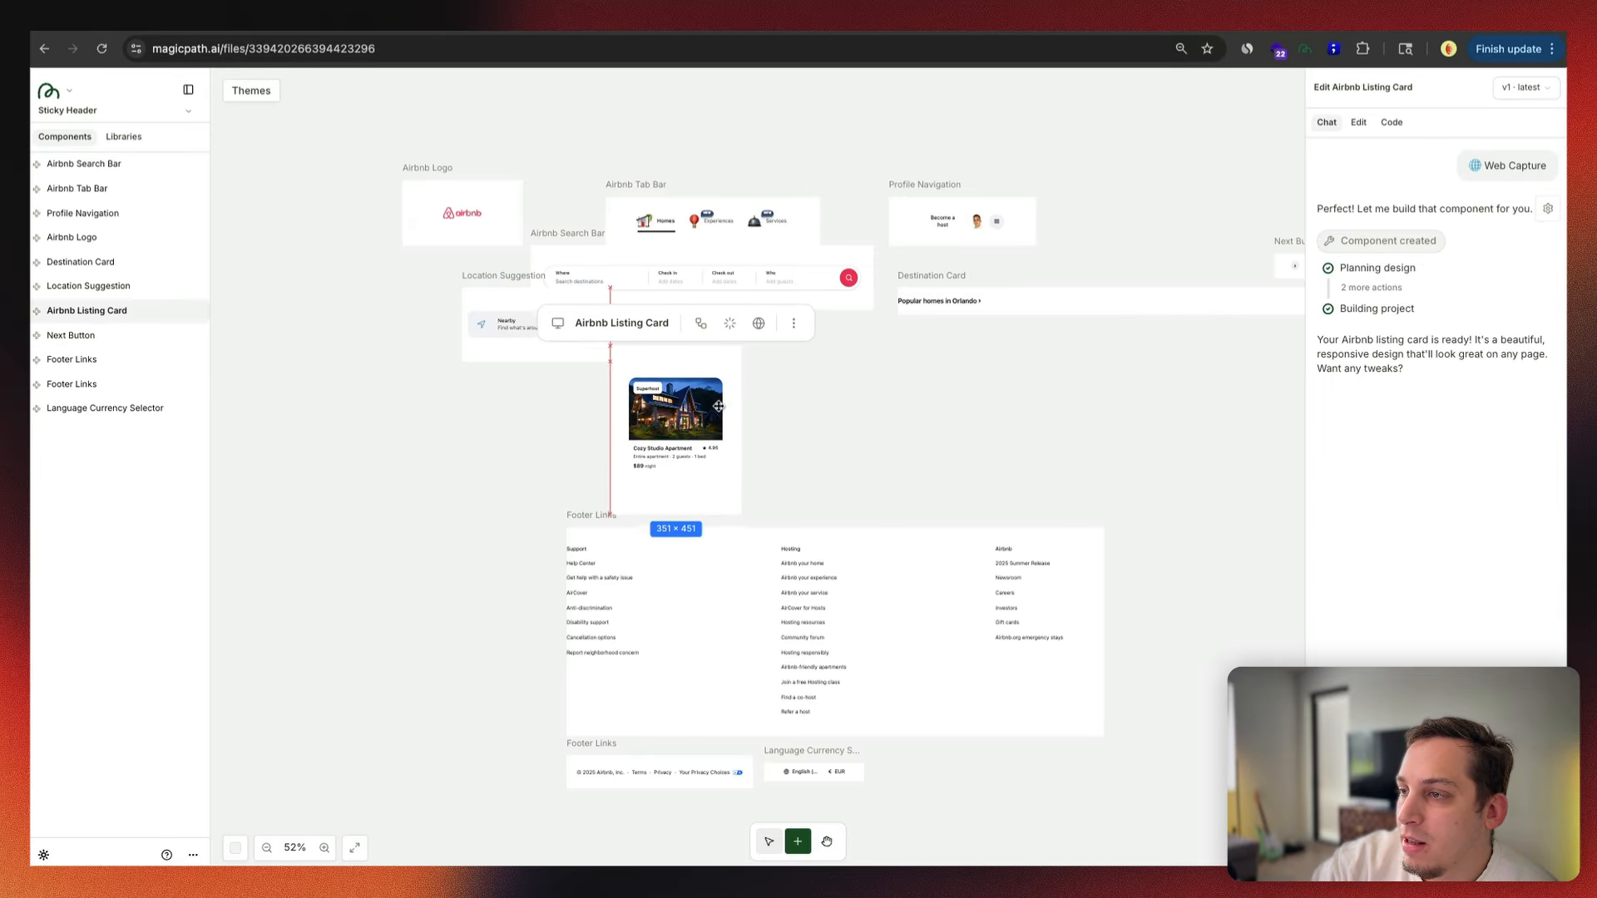
left_click(860, 391)
left_click(745, 488)
left_click_drag(752, 505, 729, 479)
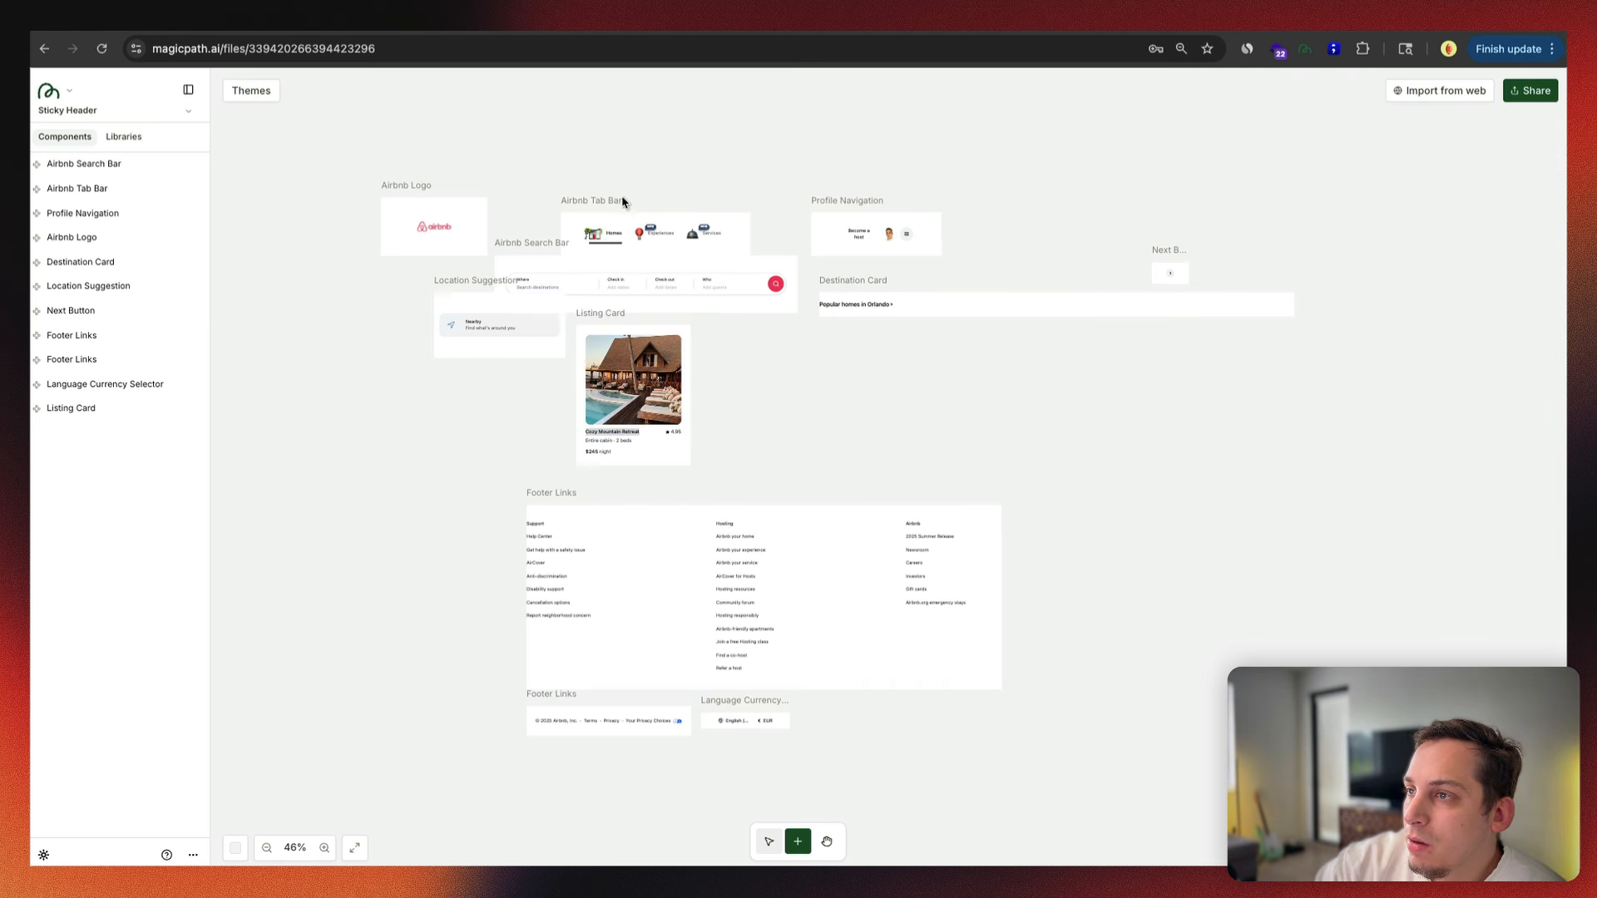
Step: Line up the Airbnb Logo, Airbnb Tab Bar and Profile Navigation components in one row above the other components
left_click_drag(624, 235, 618, 191)
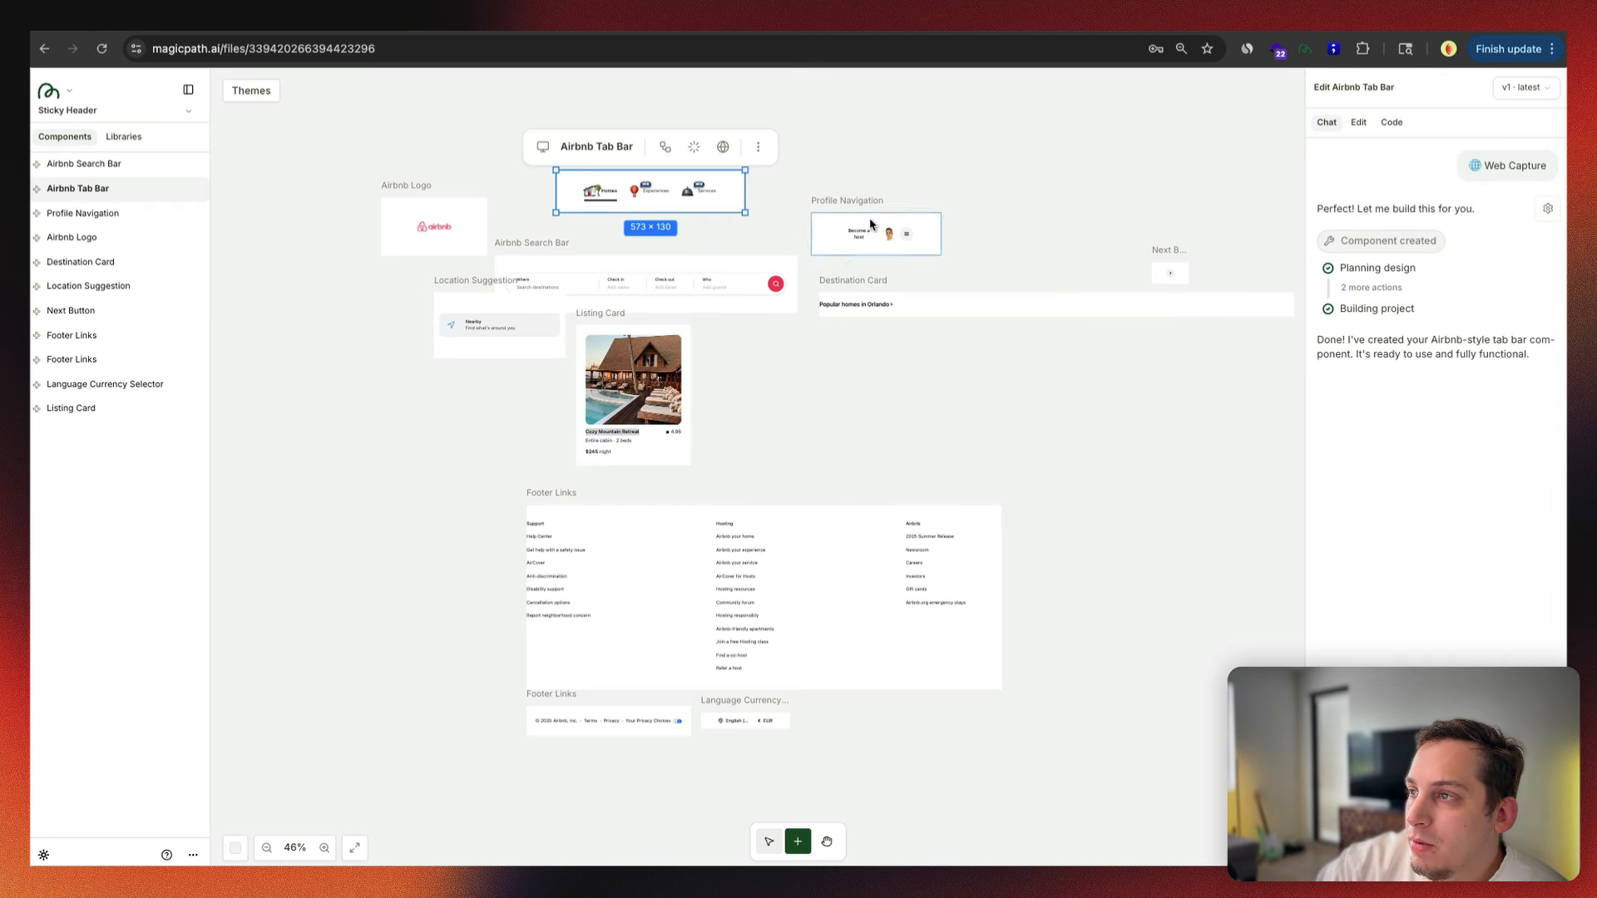
left_click_drag(871, 225, 814, 183)
left_click_drag(433, 232, 489, 190)
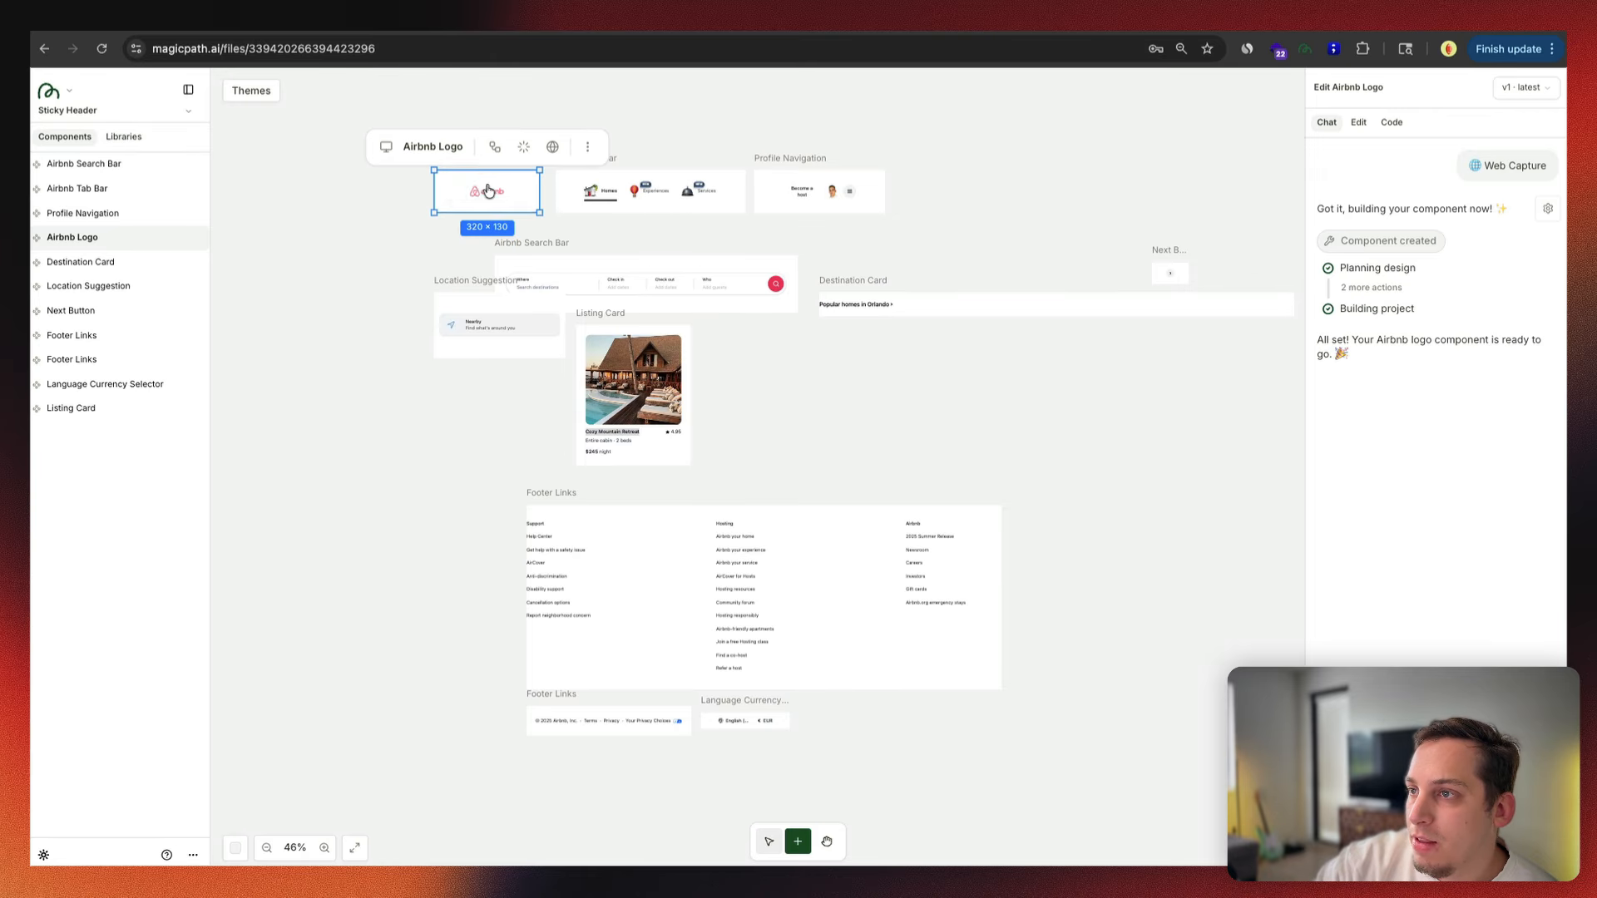
left_click(410, 236)
Step: Arrange the Search Bar and Location Suggestion under the header row, with the Destination Card and Next Button on the row below
left_click_drag(570, 259, 601, 228)
left_click_drag(461, 325, 863, 250)
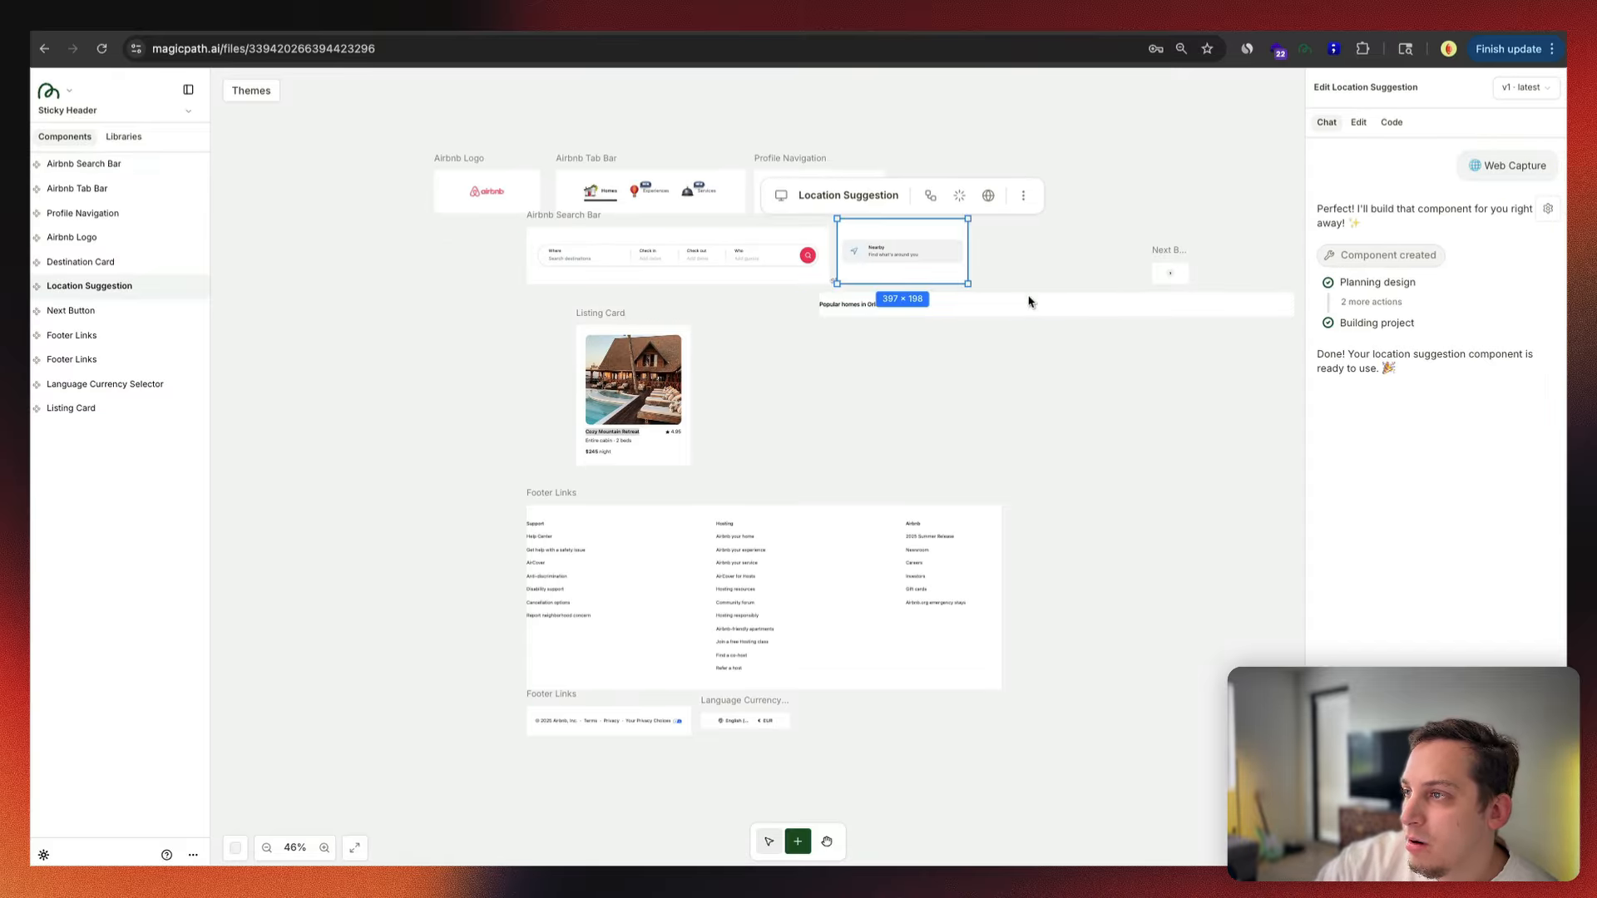
left_click_drag(1029, 303, 638, 300)
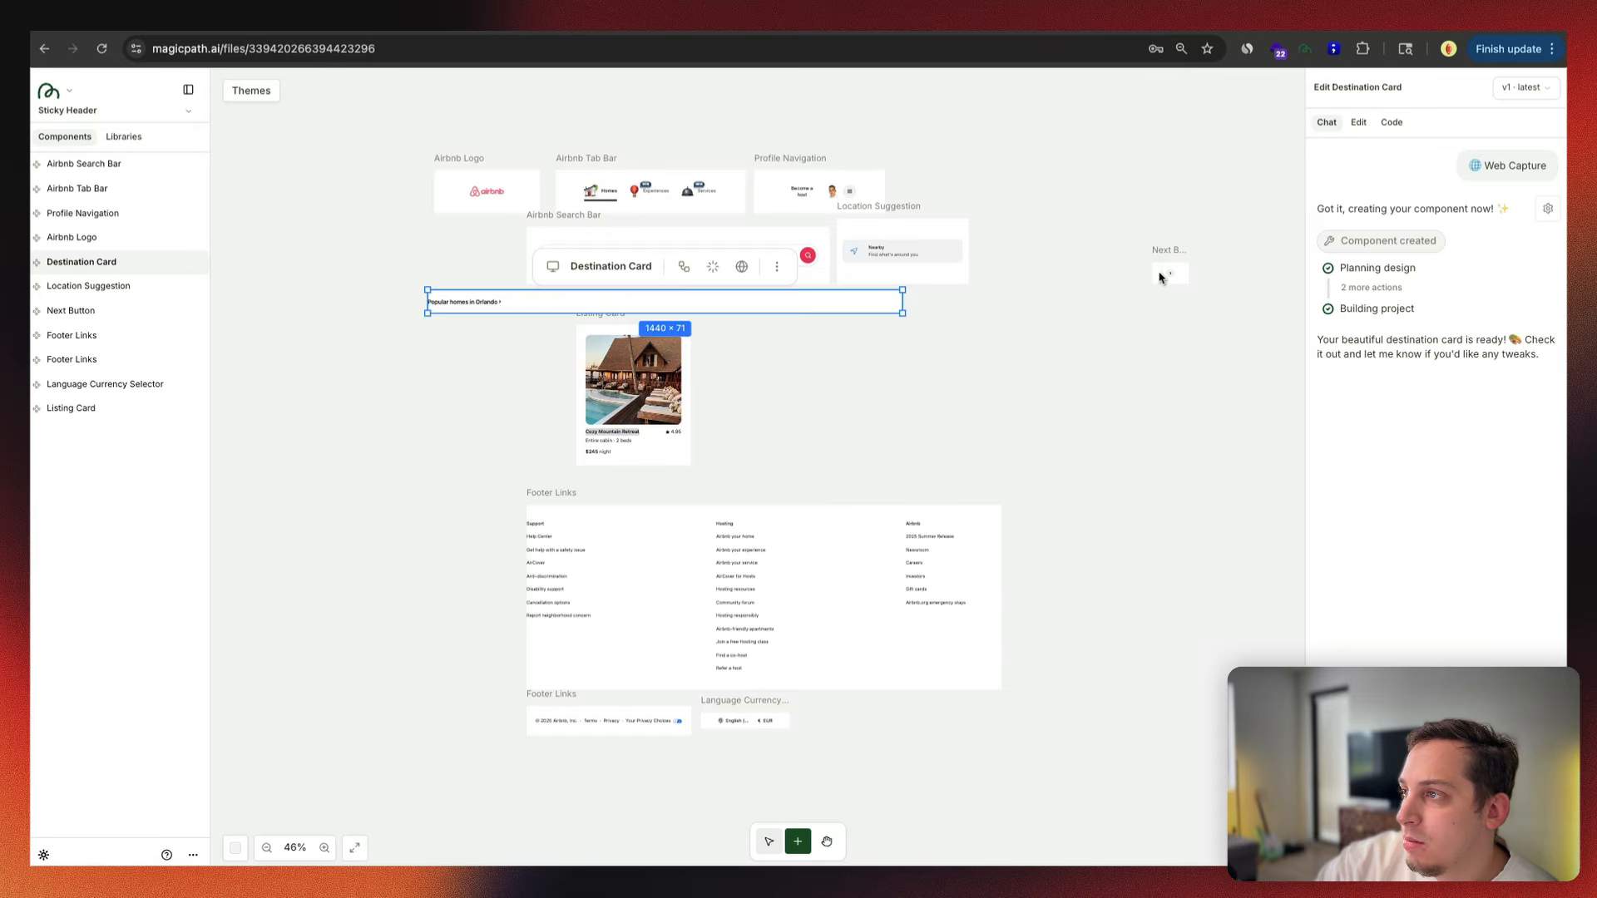
left_click_drag(1162, 277, 925, 299)
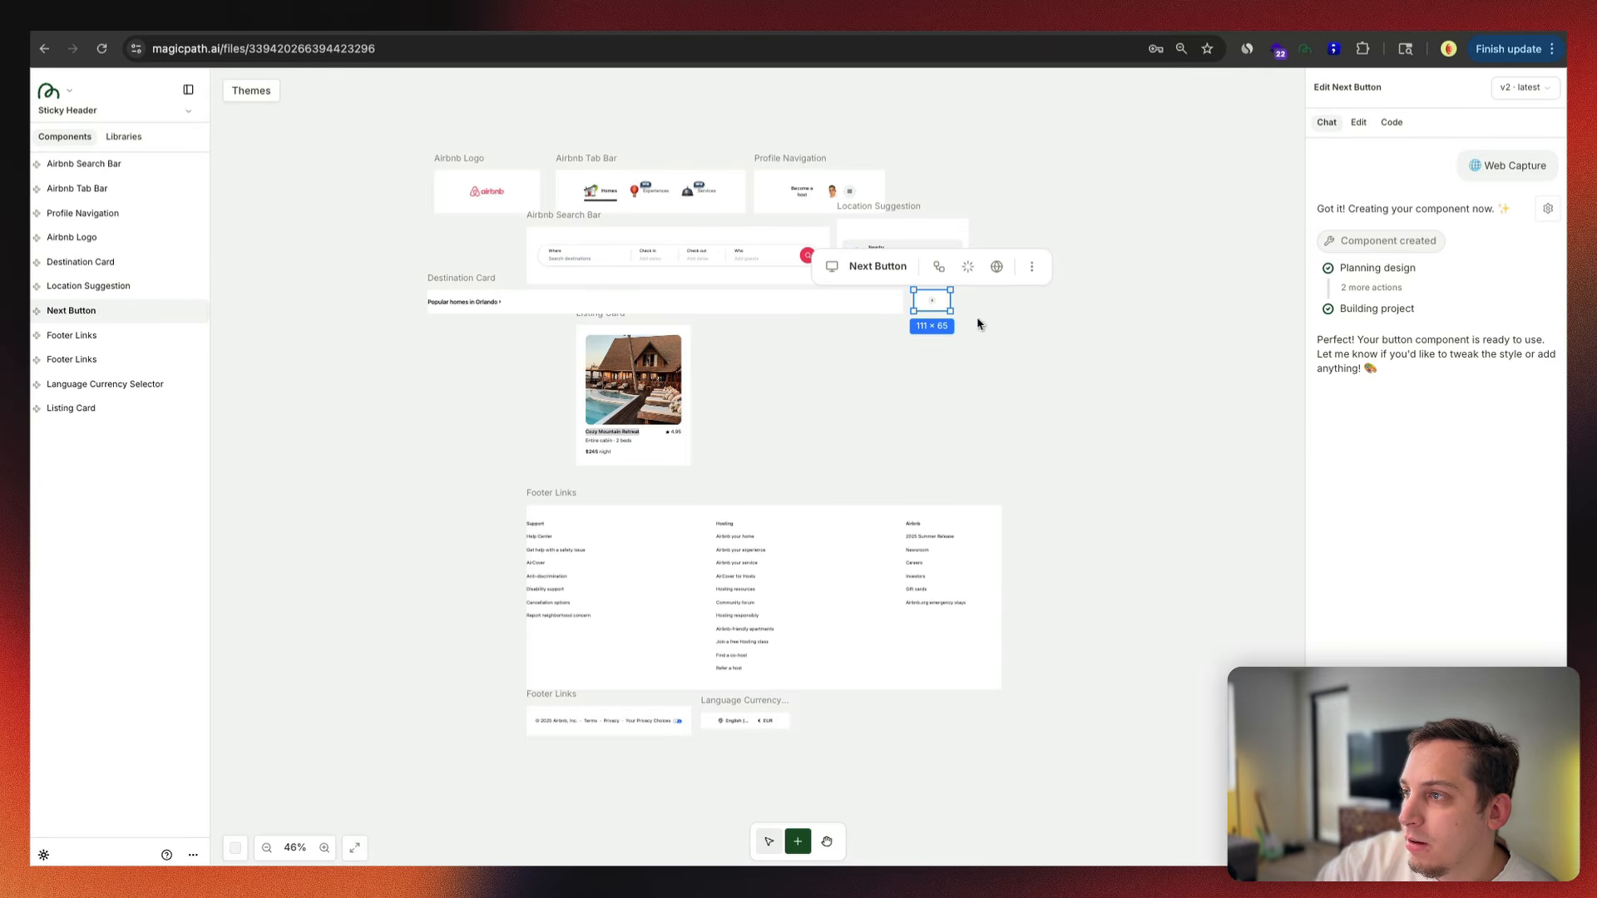
Step: Stack the Listing Card, both Footer Links components and the Language Currency Selector in page order beneath the Destination Card
mouse_move(616, 454)
left_click_drag(616, 453, 510, 463)
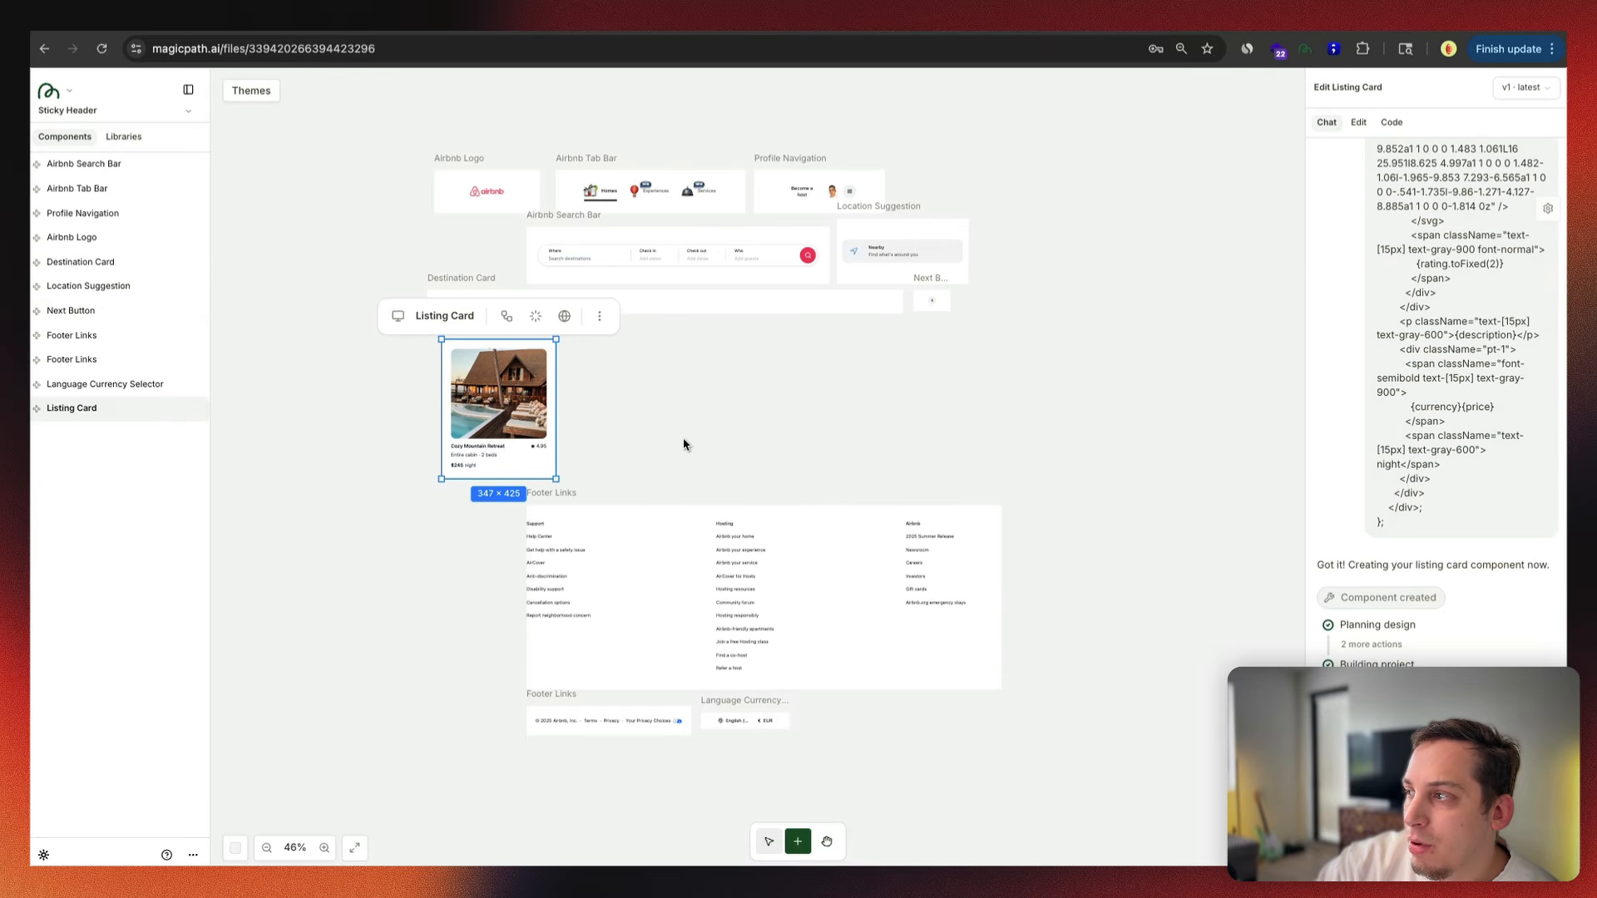
left_click(645, 452)
left_click_drag(613, 534, 531, 525)
left_click_drag(585, 699, 471, 697)
left_click_drag(741, 721, 673, 714)
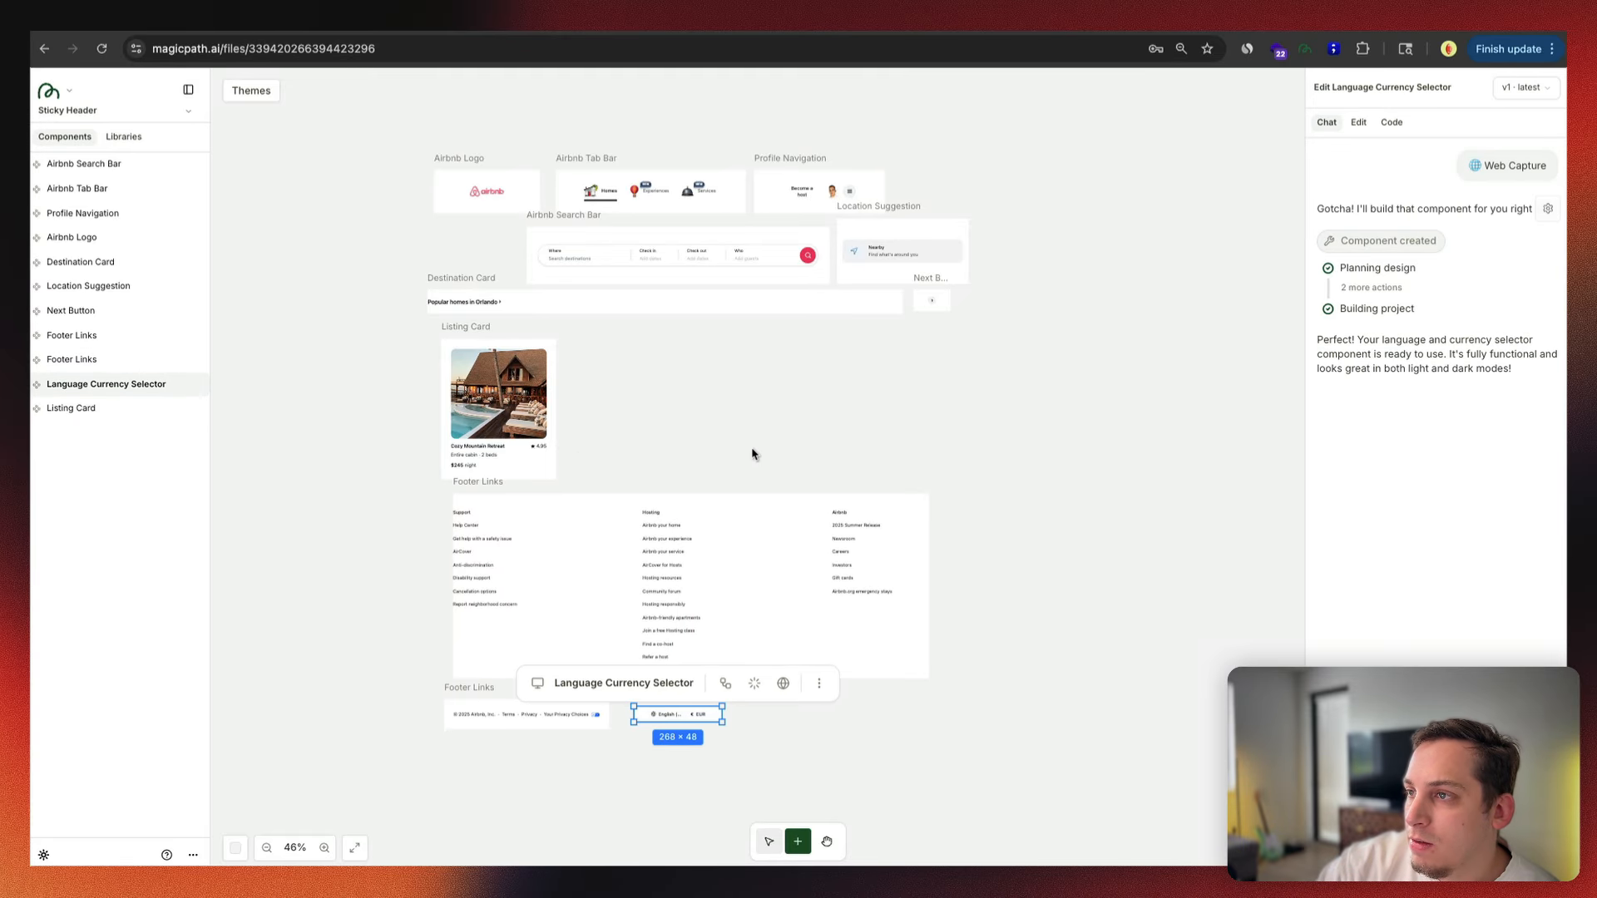
left_click(752, 454)
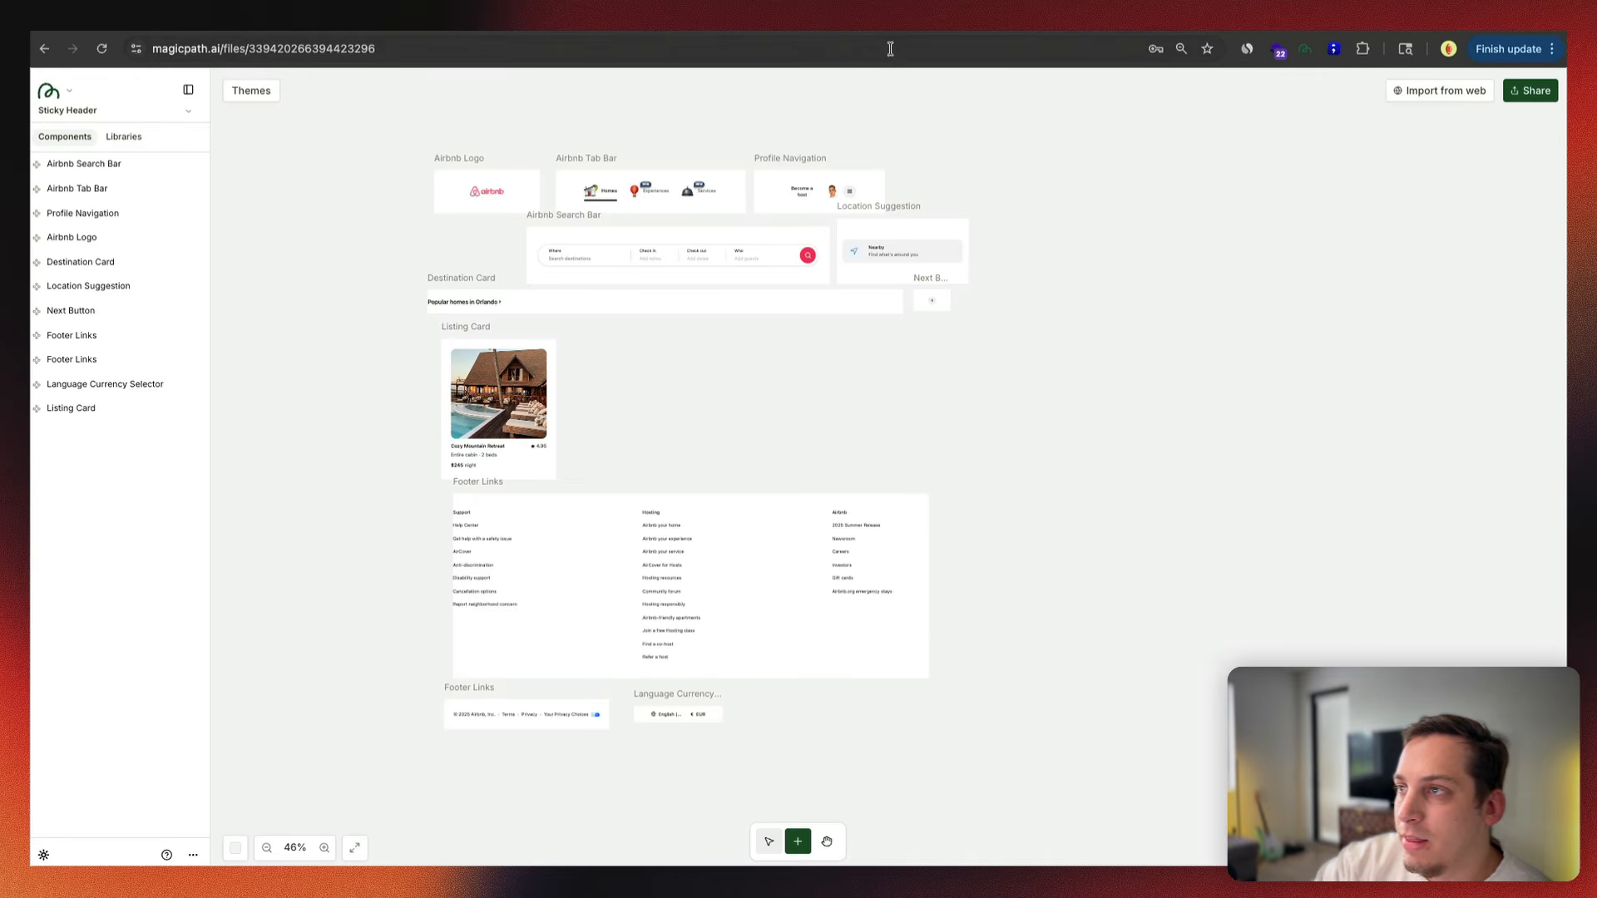
Step: Compare the captured home page components with Airbnb and the Search Feed section of the Excalidraw page map
left_click(350, 18)
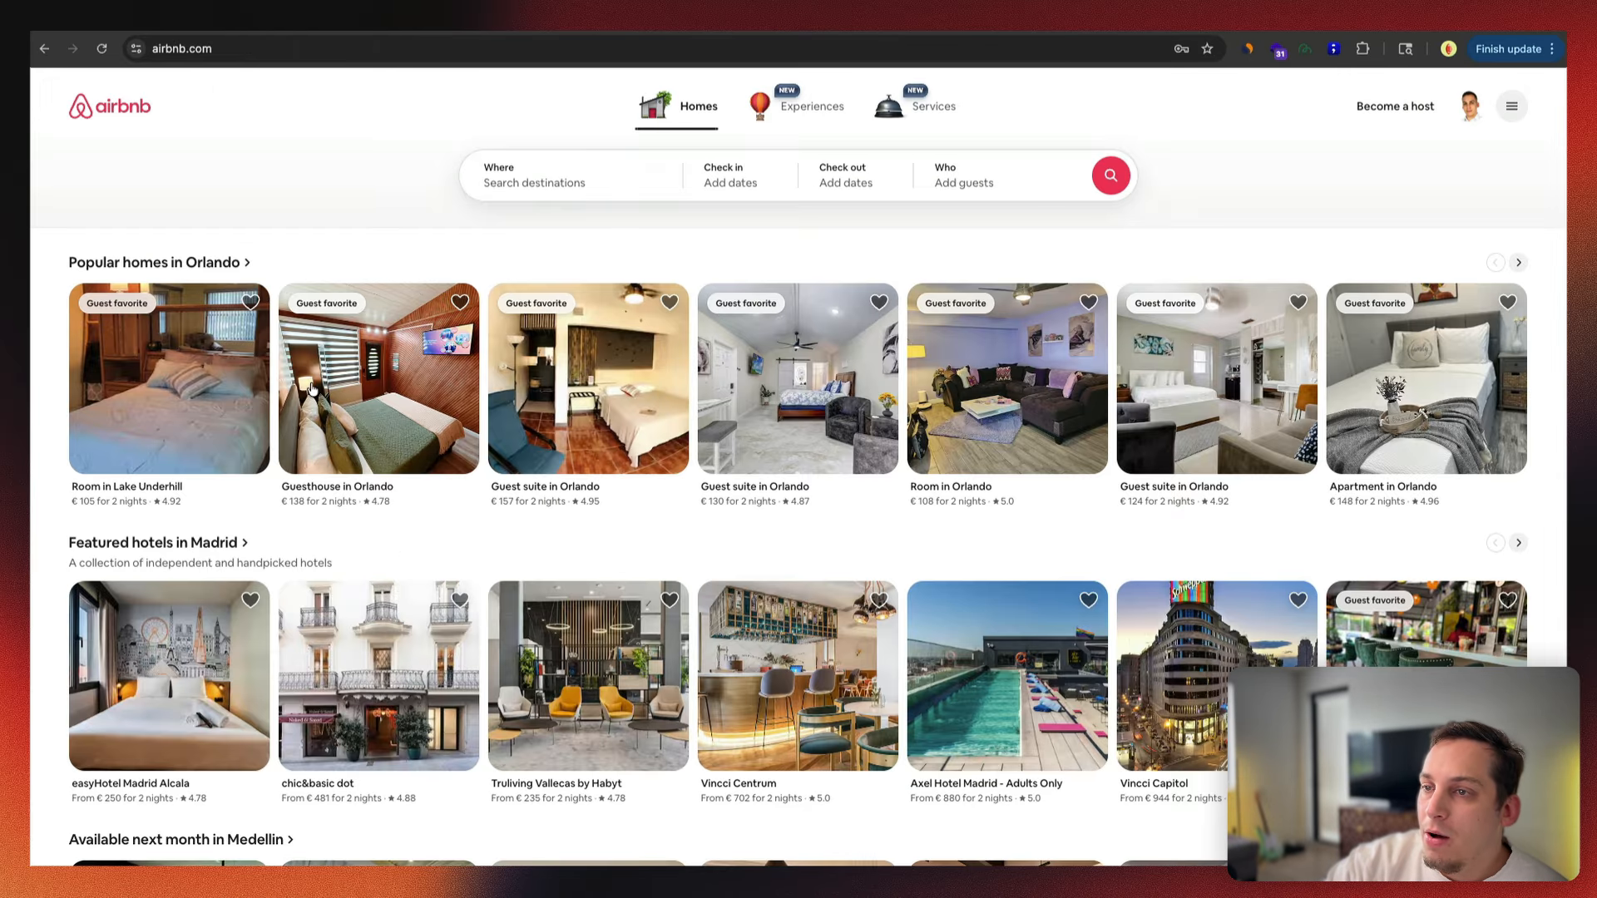
left_click(532, 18)
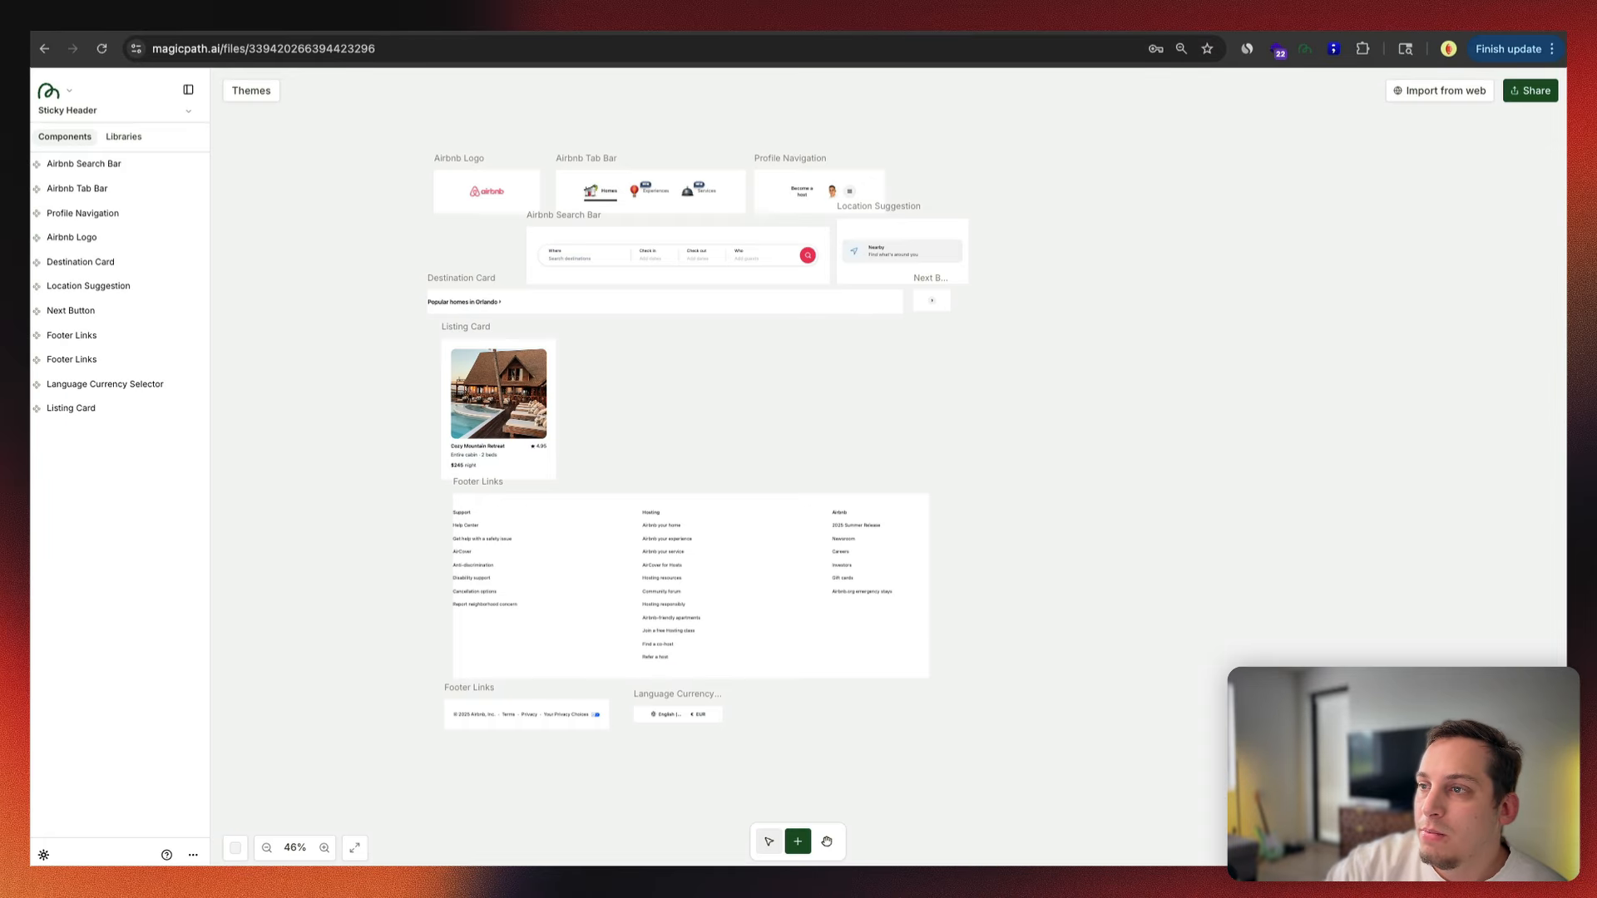
left_click(782, 18)
scroll(696, 247, "right", 2)
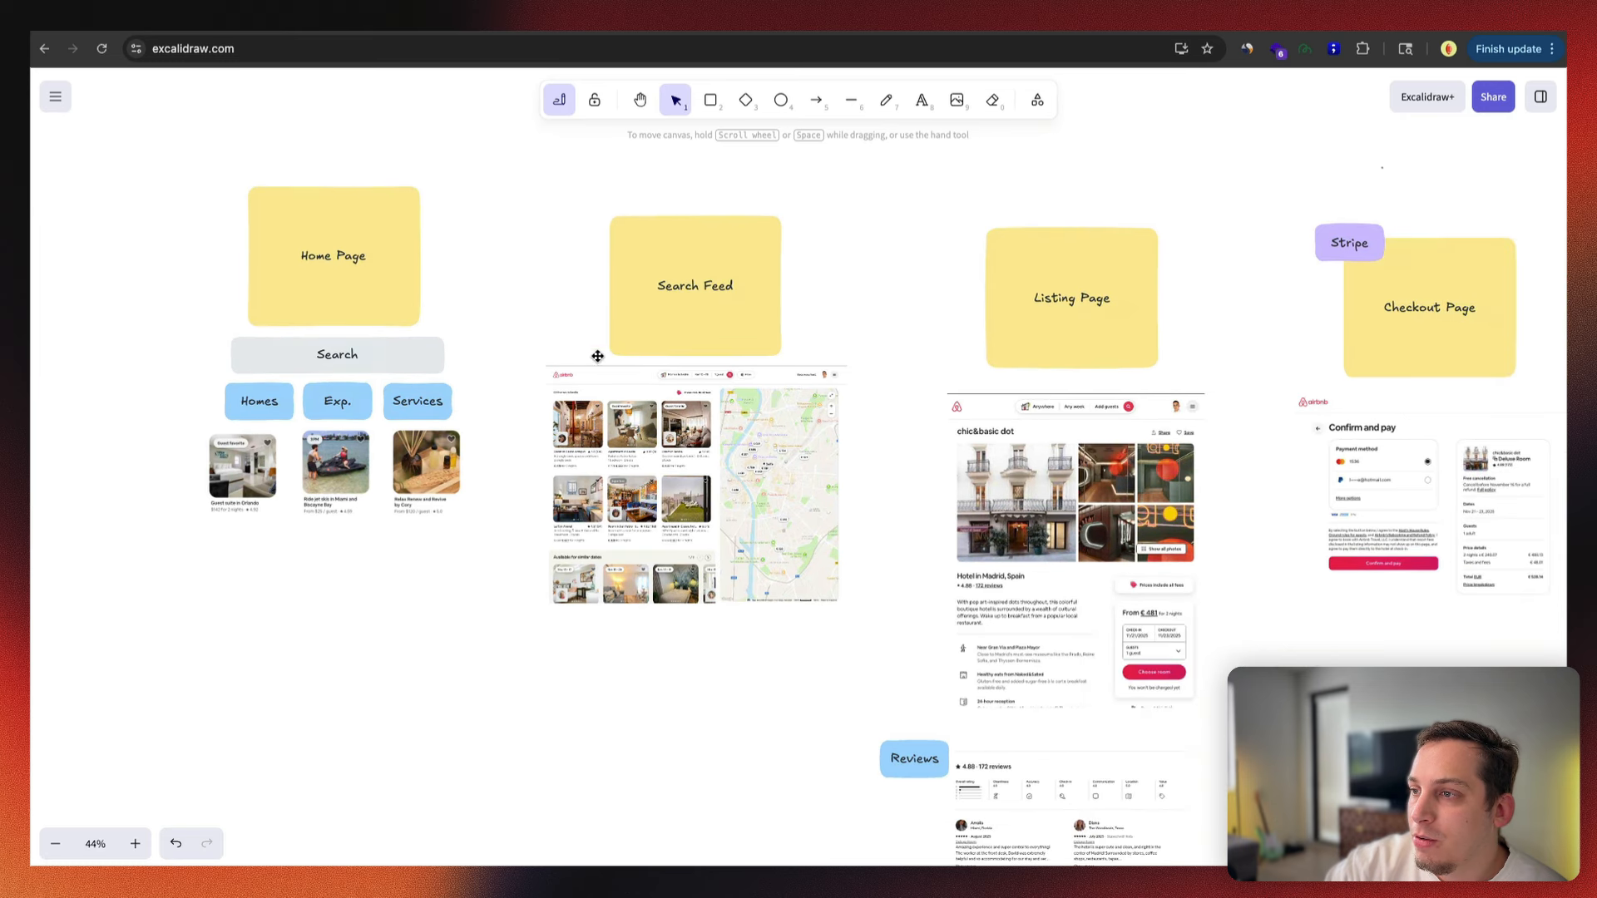
Step: Switch to Airbnb and search for homes in Rio de Janeiro for Nov 12–19 with 1 guest
left_click(707, 18)
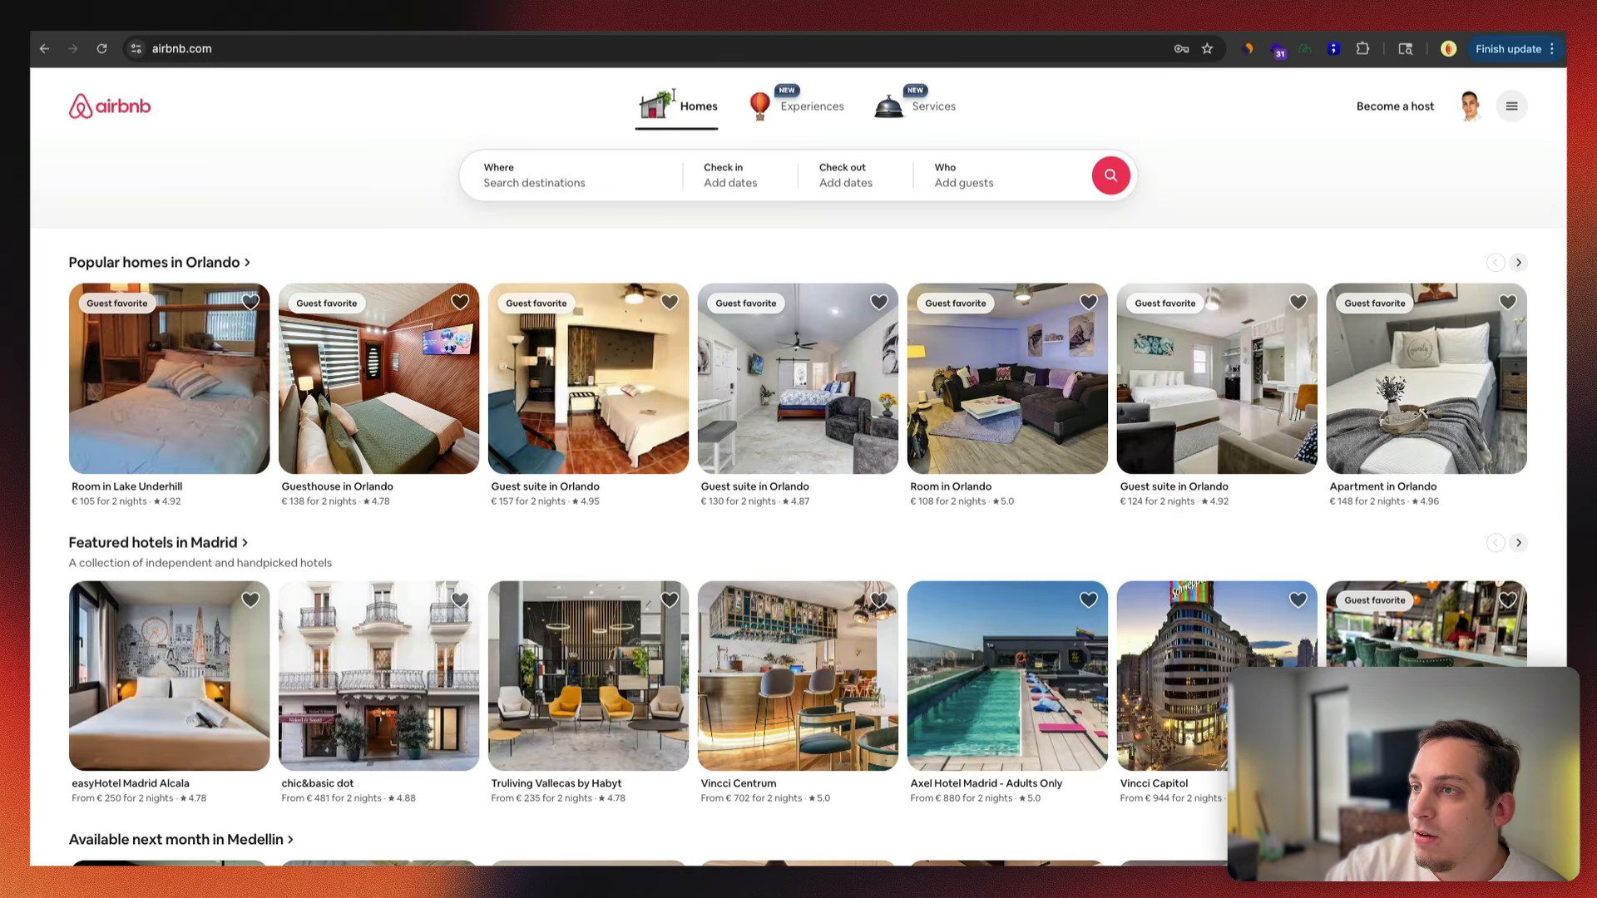
left_click(577, 184)
left_click(597, 267)
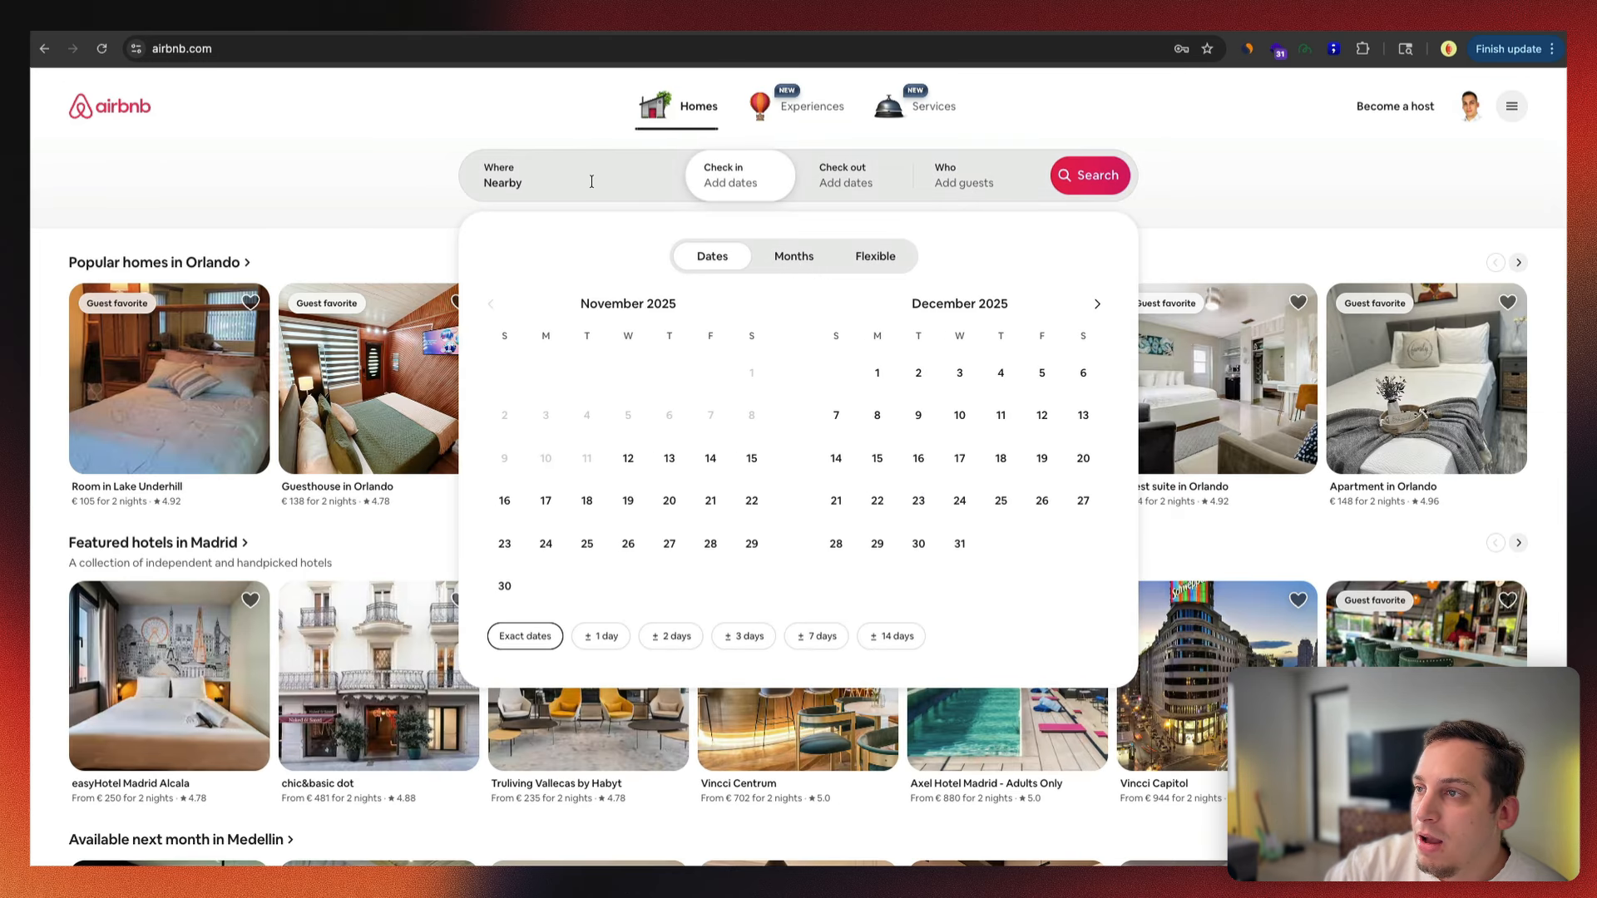
left_click(674, 185)
left_click(608, 339)
left_click(632, 449)
left_click(633, 488)
left_click(969, 175)
left_click(1098, 263)
left_click(1089, 175)
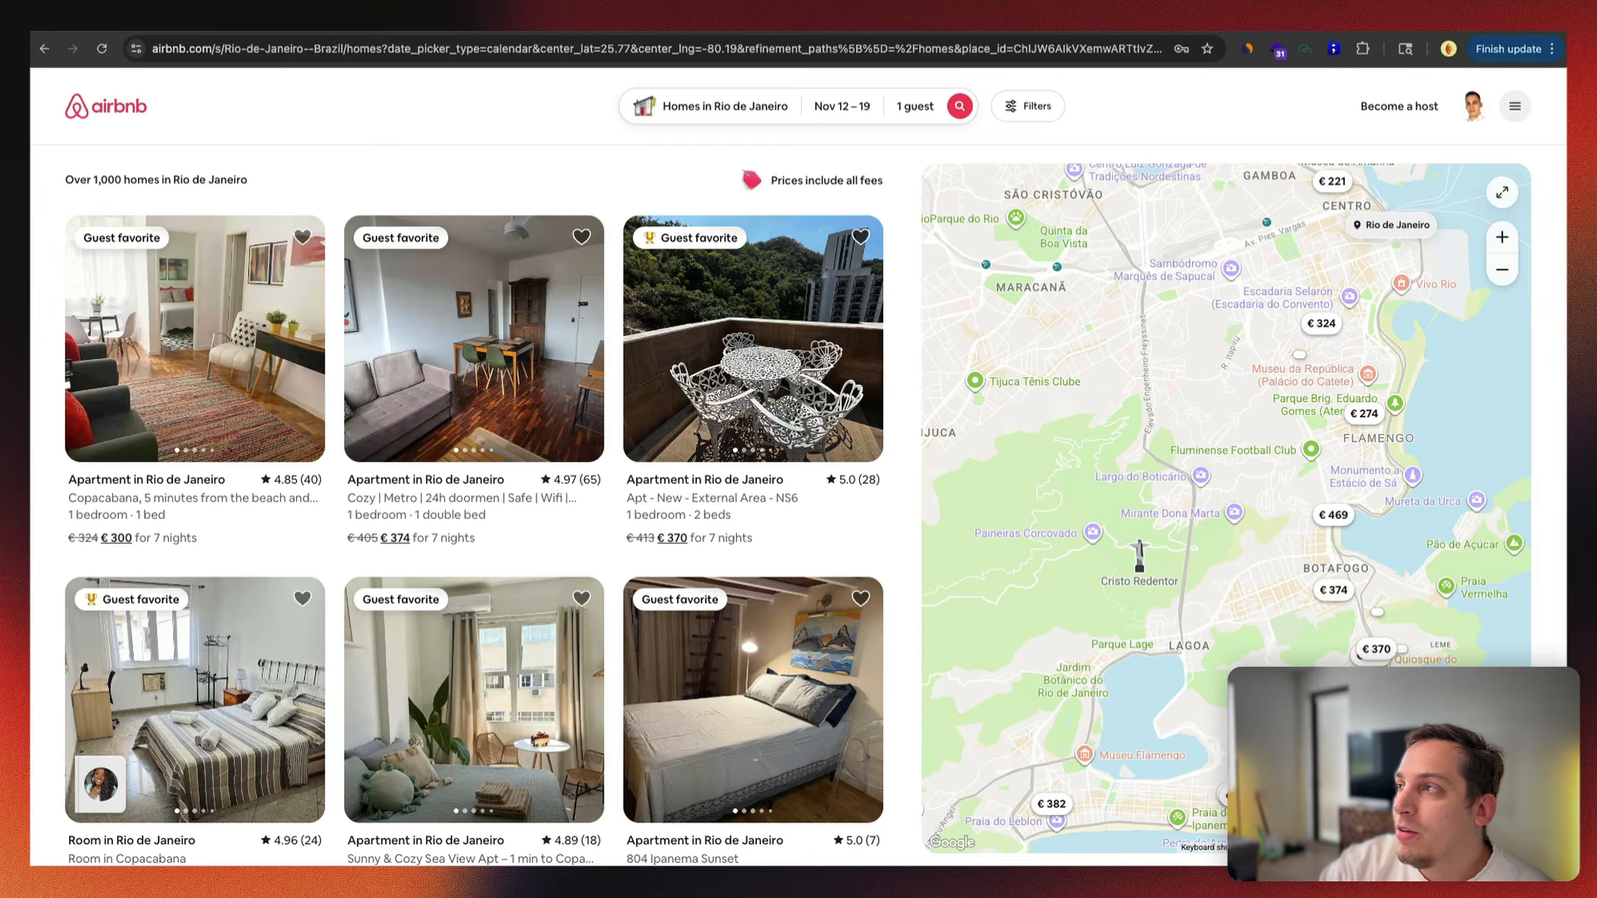
Step: Capture the Filters button on the Rio de Janeiro results page as an element with Web Capture
left_click(1306, 48)
left_click(1176, 179)
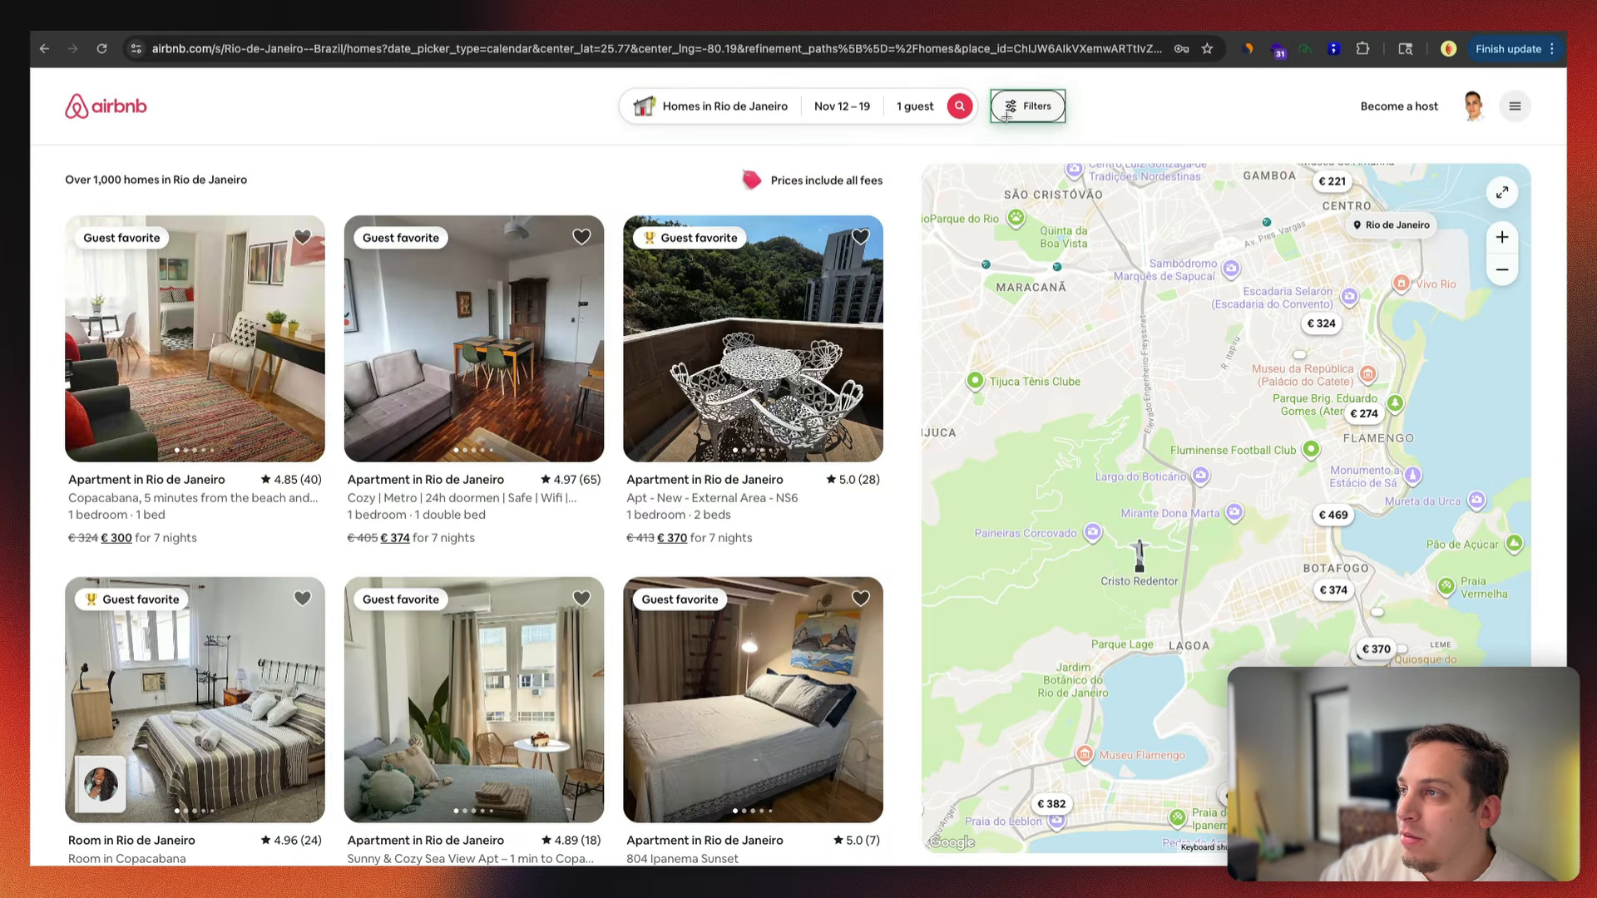
left_click(1001, 126)
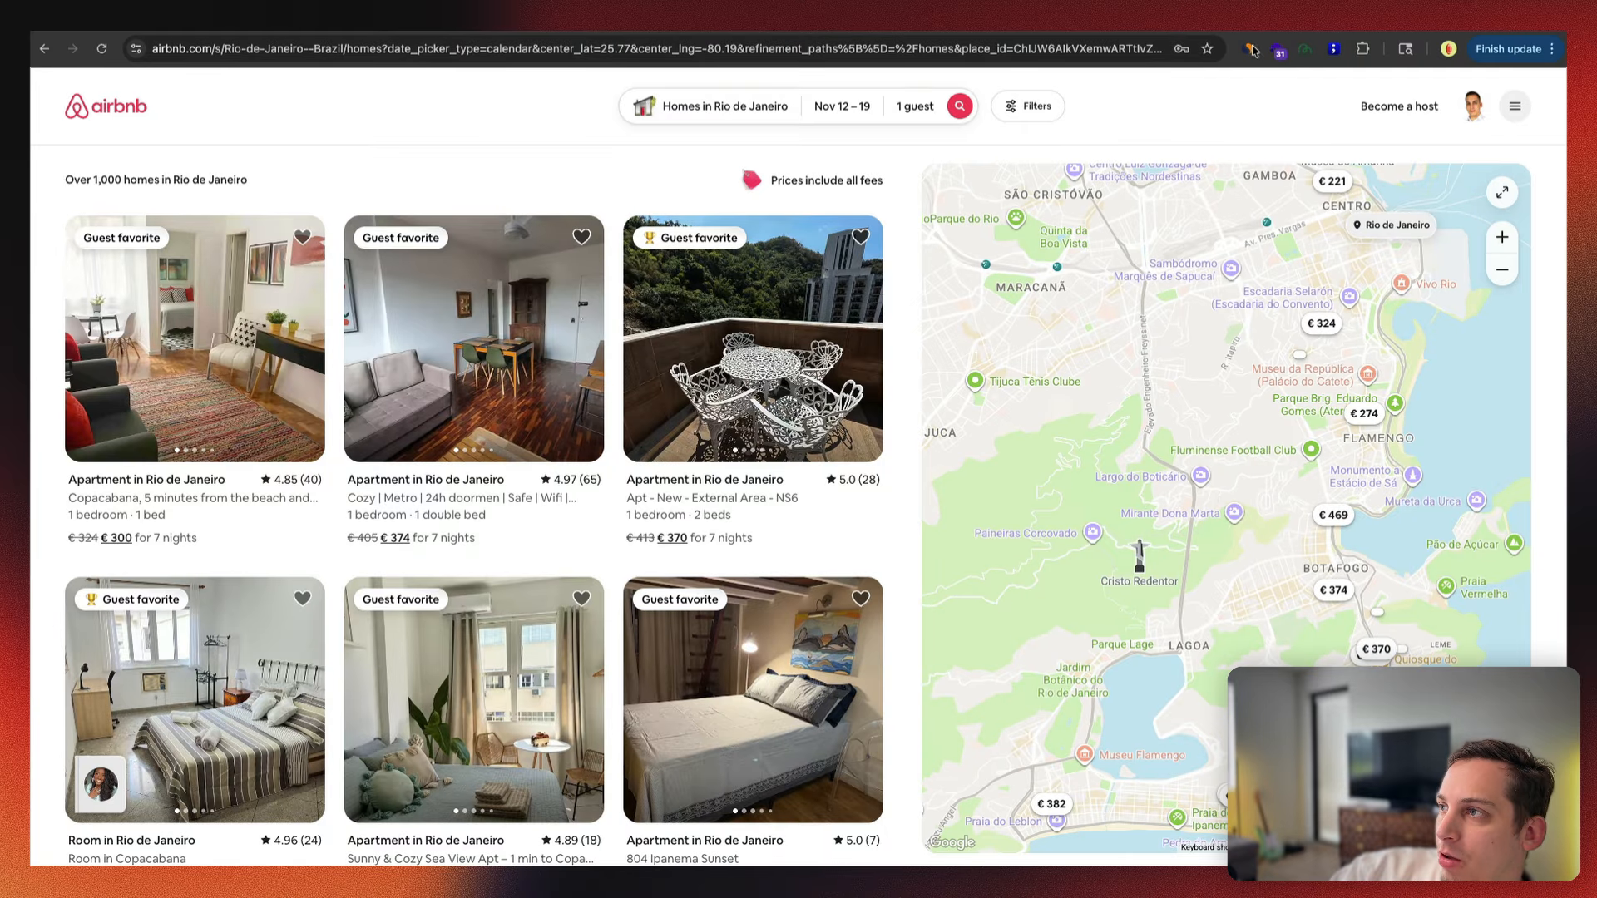
Step: Target the "Prices include all fees" label with Web Capture and inspect its tag icon in the browser's developer tools
left_click(1305, 48)
left_click(1215, 193)
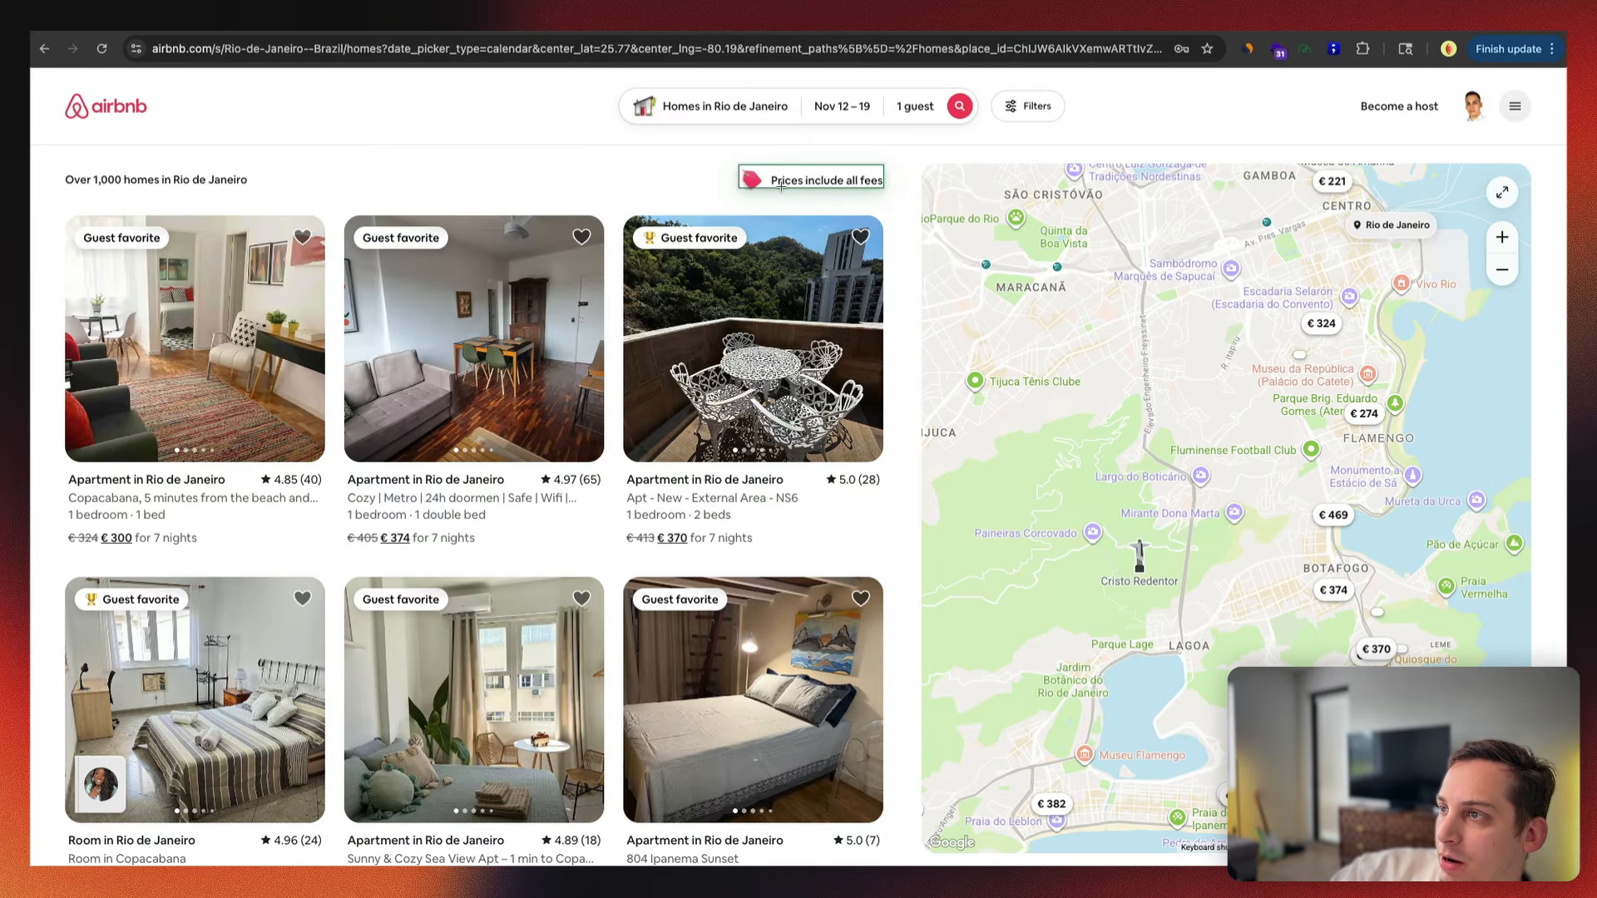
key("super+alt+i")
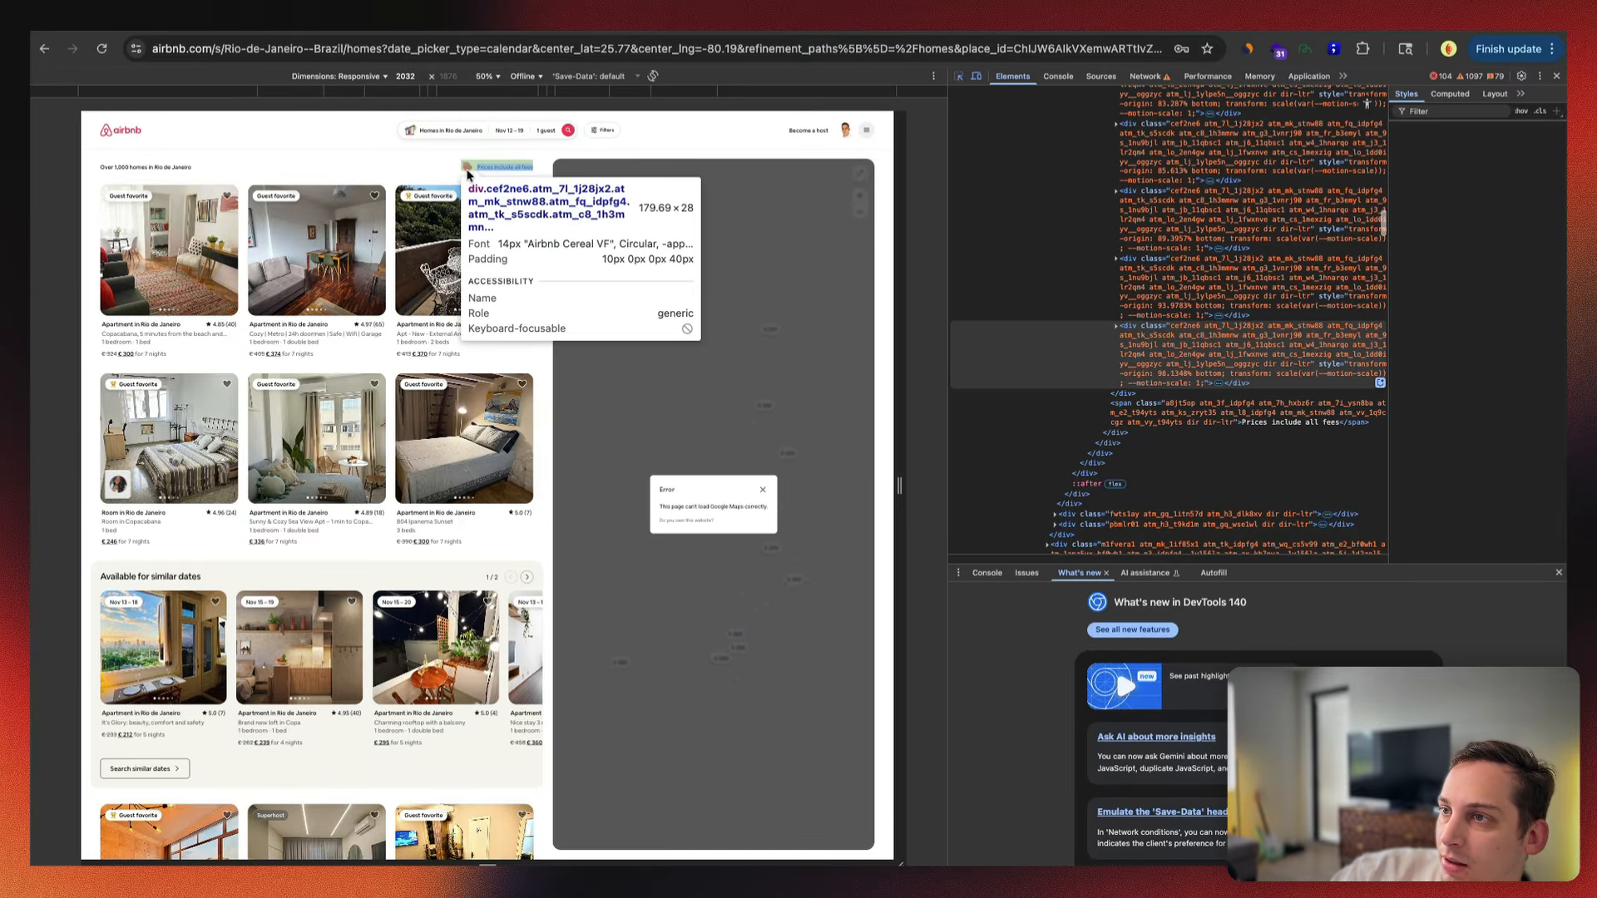
left_click(467, 178)
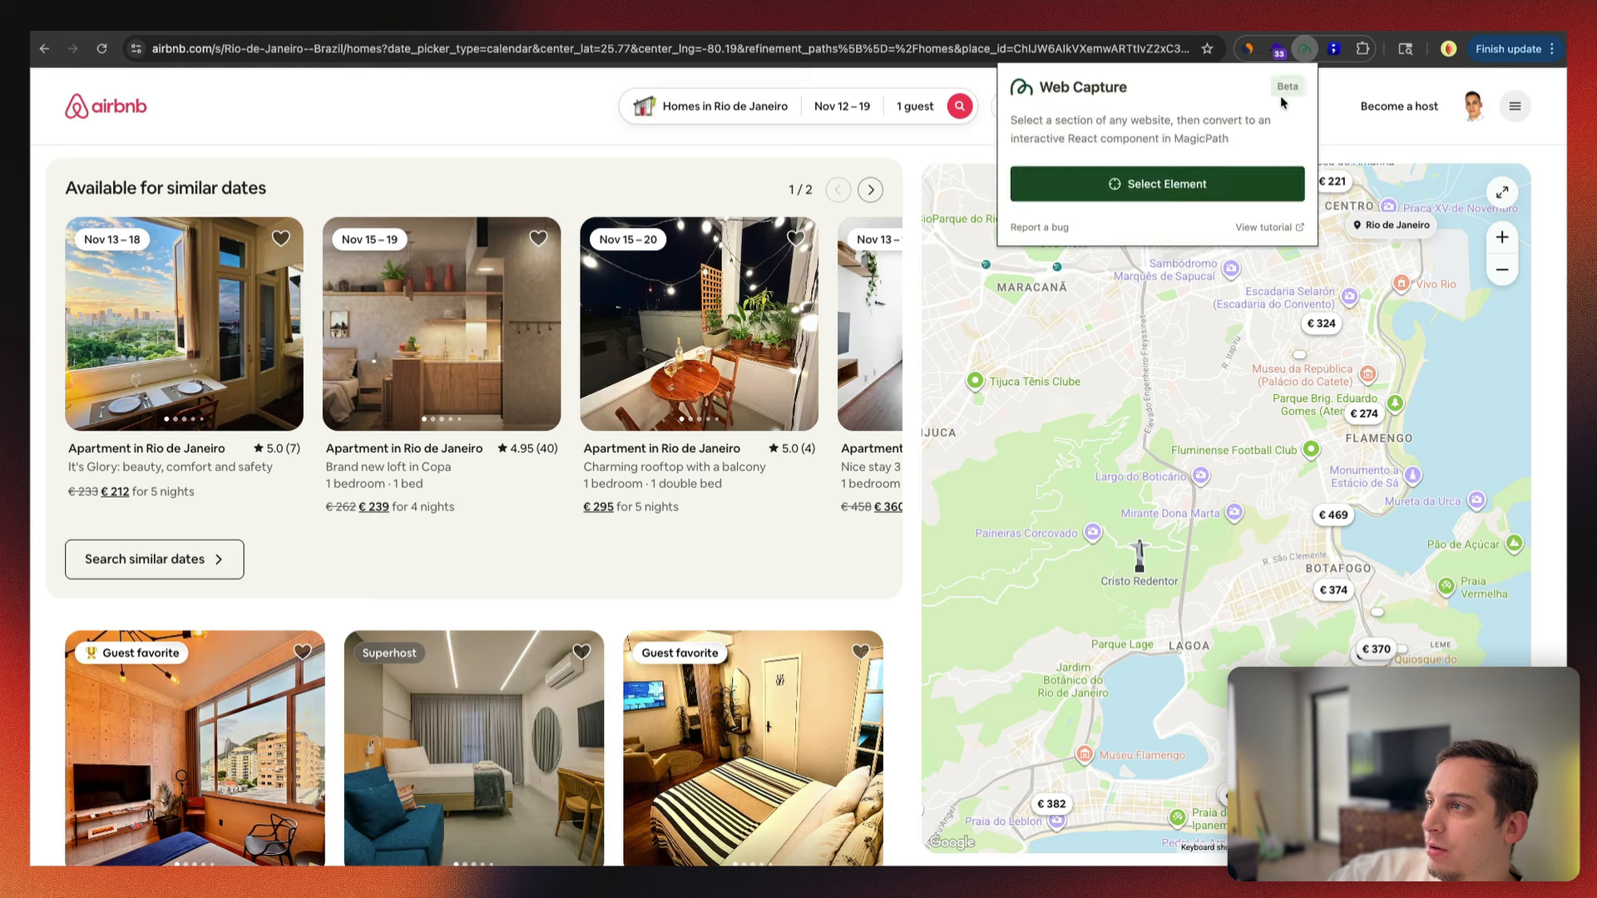
Step: Capture an element of the Rio de Janeiro results map at the € 324 price marker with Web Capture
left_click(1206, 183)
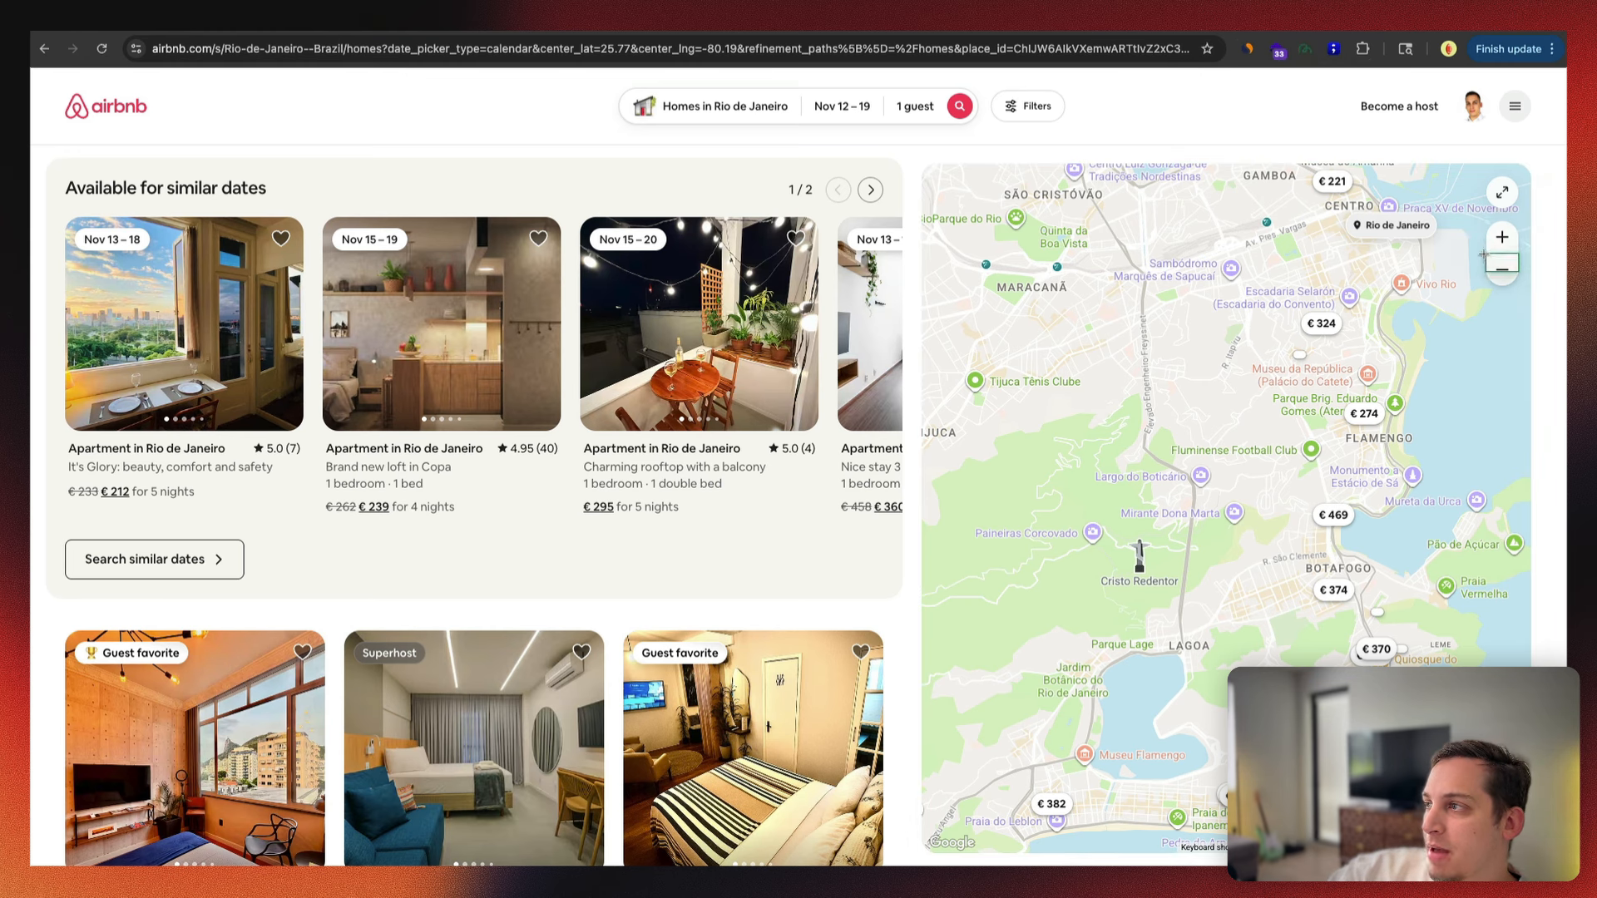
left_click(1371, 473)
left_click(822, 542)
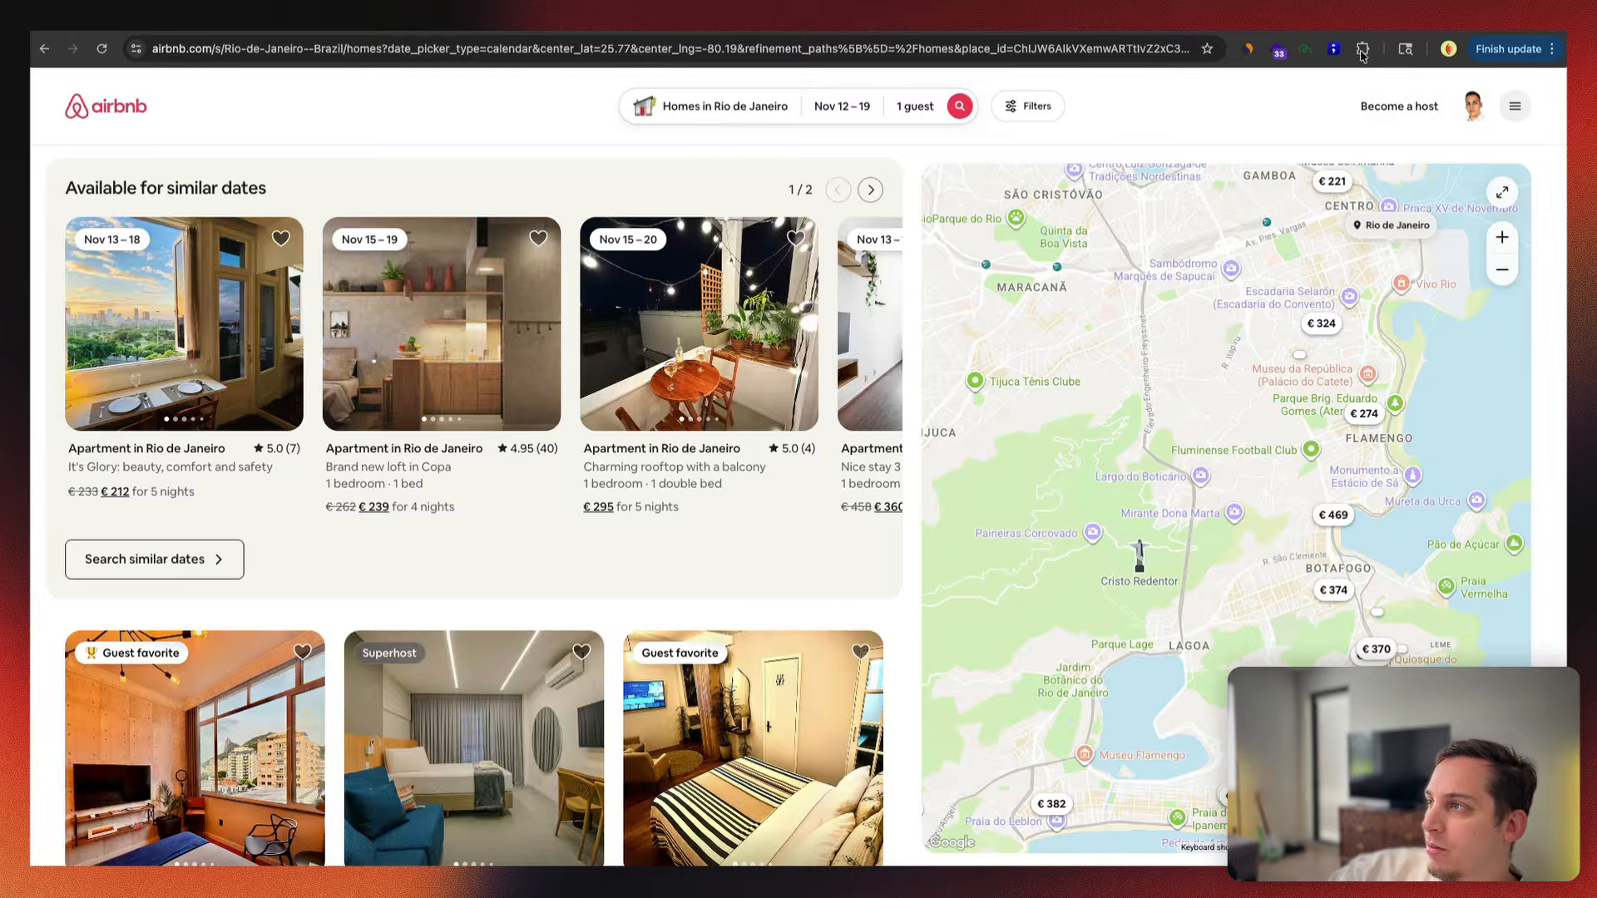
left_click(1294, 53)
left_click(1162, 182)
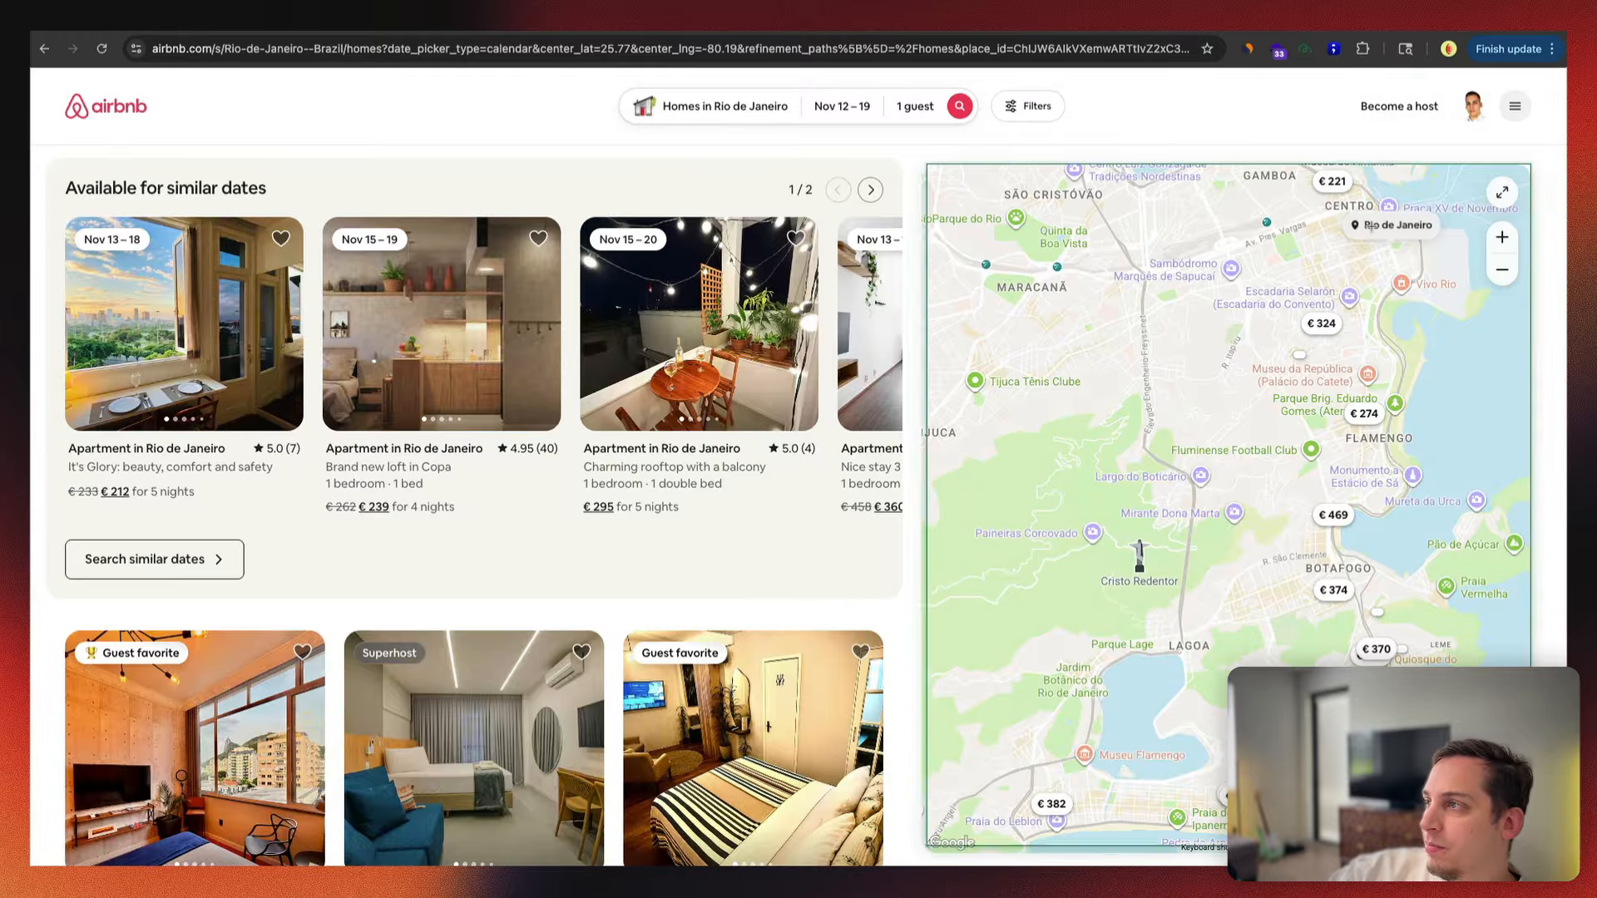
left_click(1336, 302)
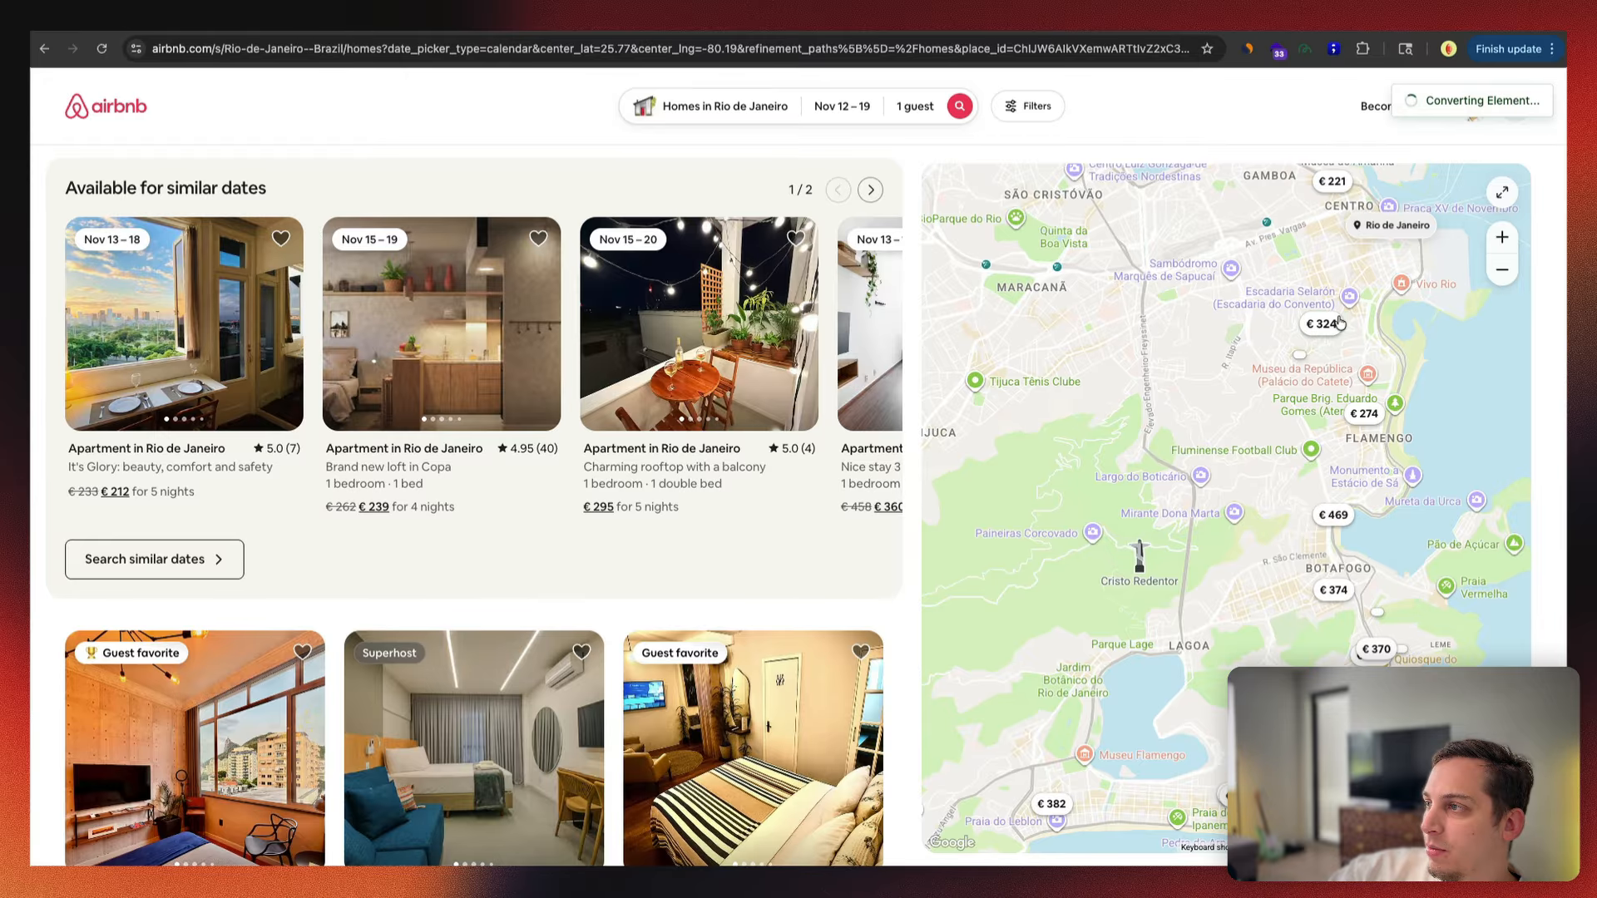
Step: Paste the captured map element into MagicPath and shrink its frame to 271 × 160 beside the Filter Button
left_click(1242, 188)
key("ctrl+Tab")
key("super+v")
left_click_drag(1196, 230, 935, 407)
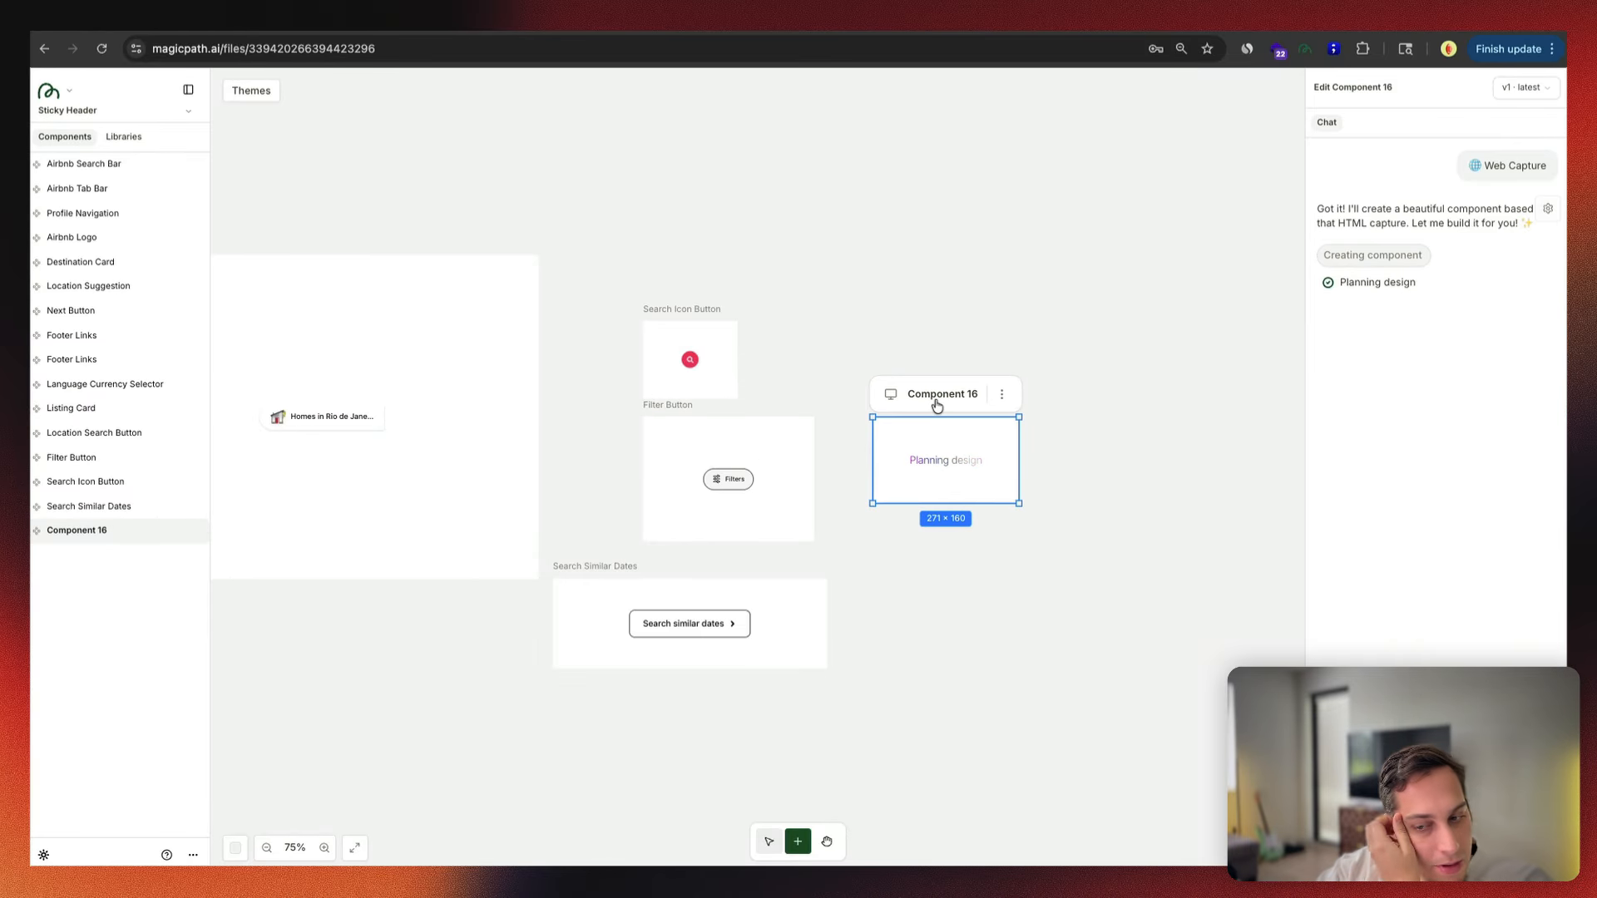
Step: Switch to the Airbnb results page for Rio de Janeiro, view the São Cristóvão train station's map card and close it
key("ctrl+shift+Tab")
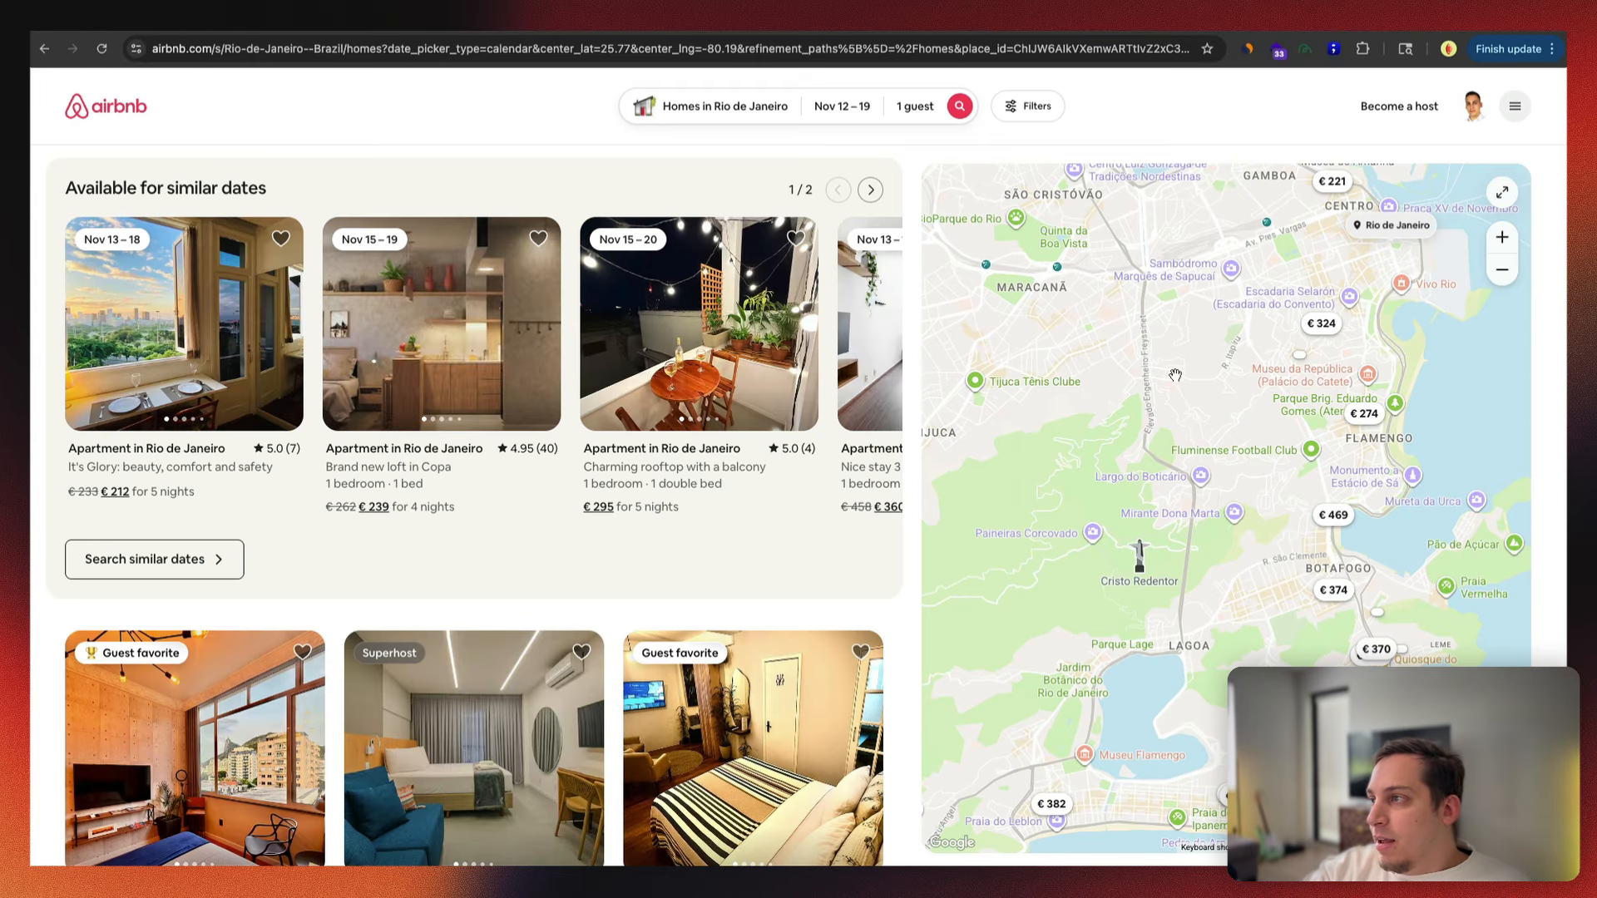
left_click(1058, 275)
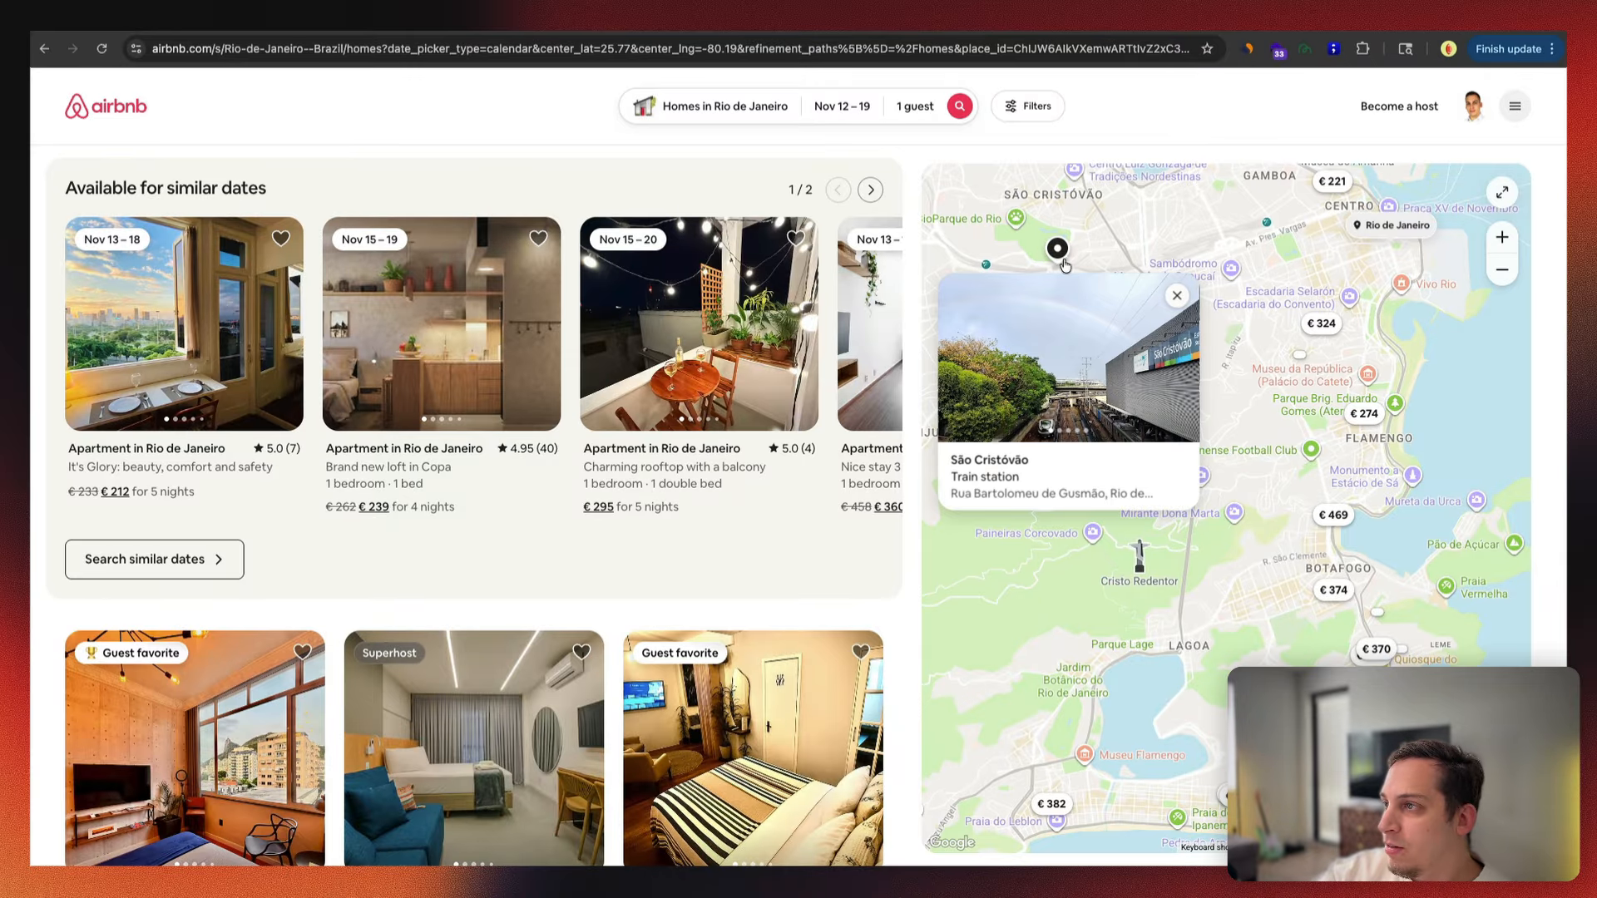
left_click(1177, 295)
Step: Capture an element of the results map with Web Capture and place it in MagicPath as a 162 × 138 frame above the € 324 price badge
left_click(1305, 49)
left_click(1112, 192)
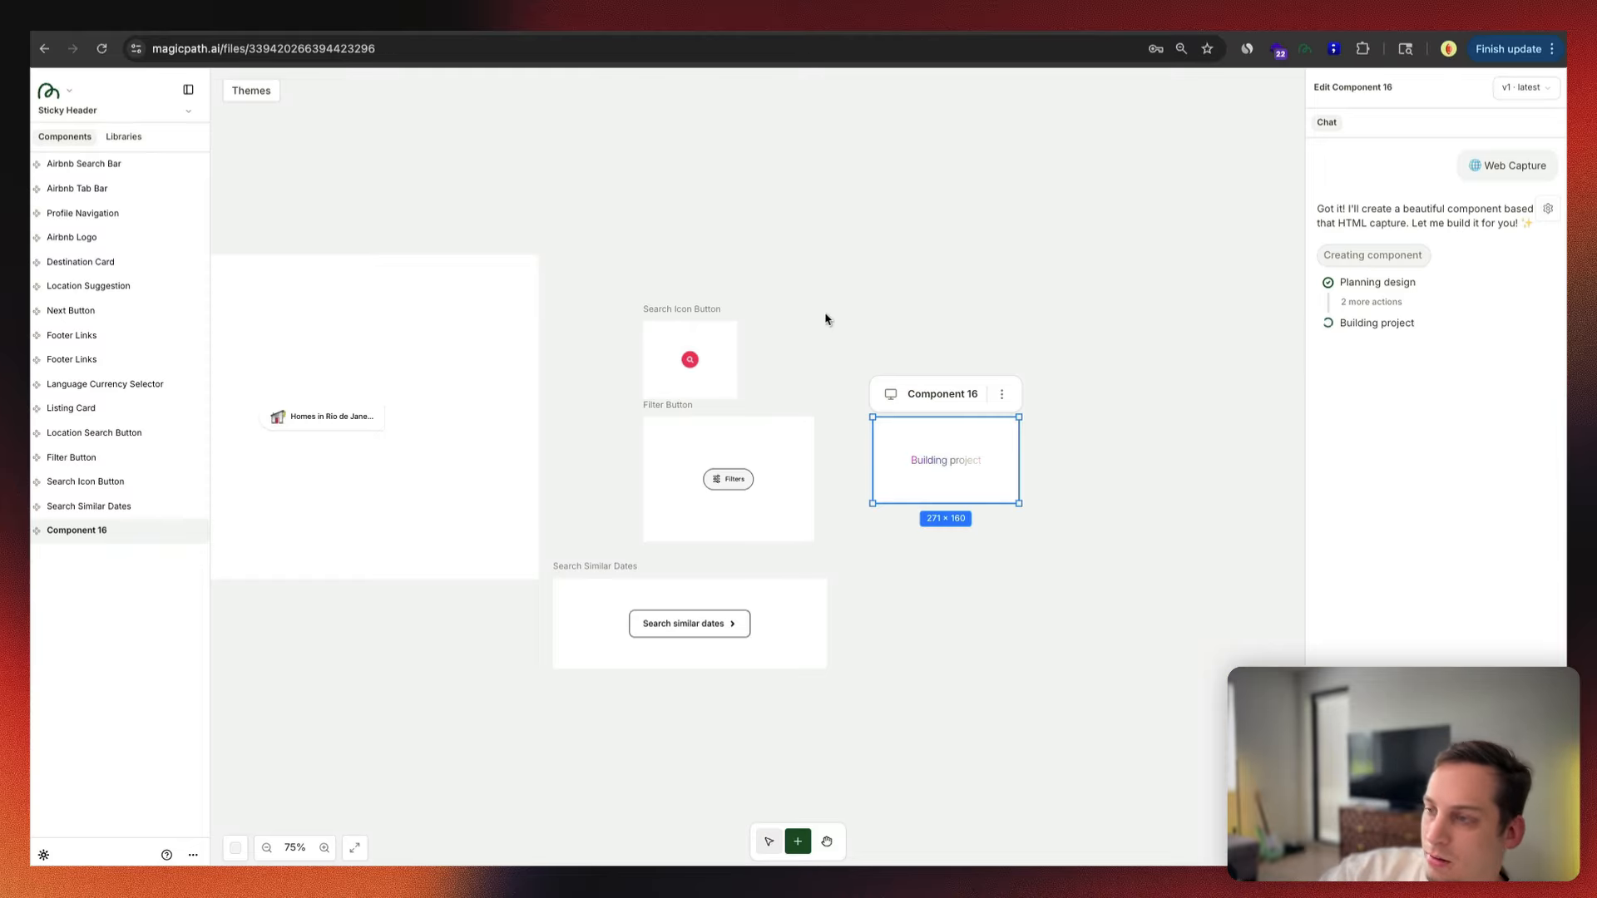
left_click(823, 317)
key("ctrl+v")
left_click_drag(1041, 149, 930, 360)
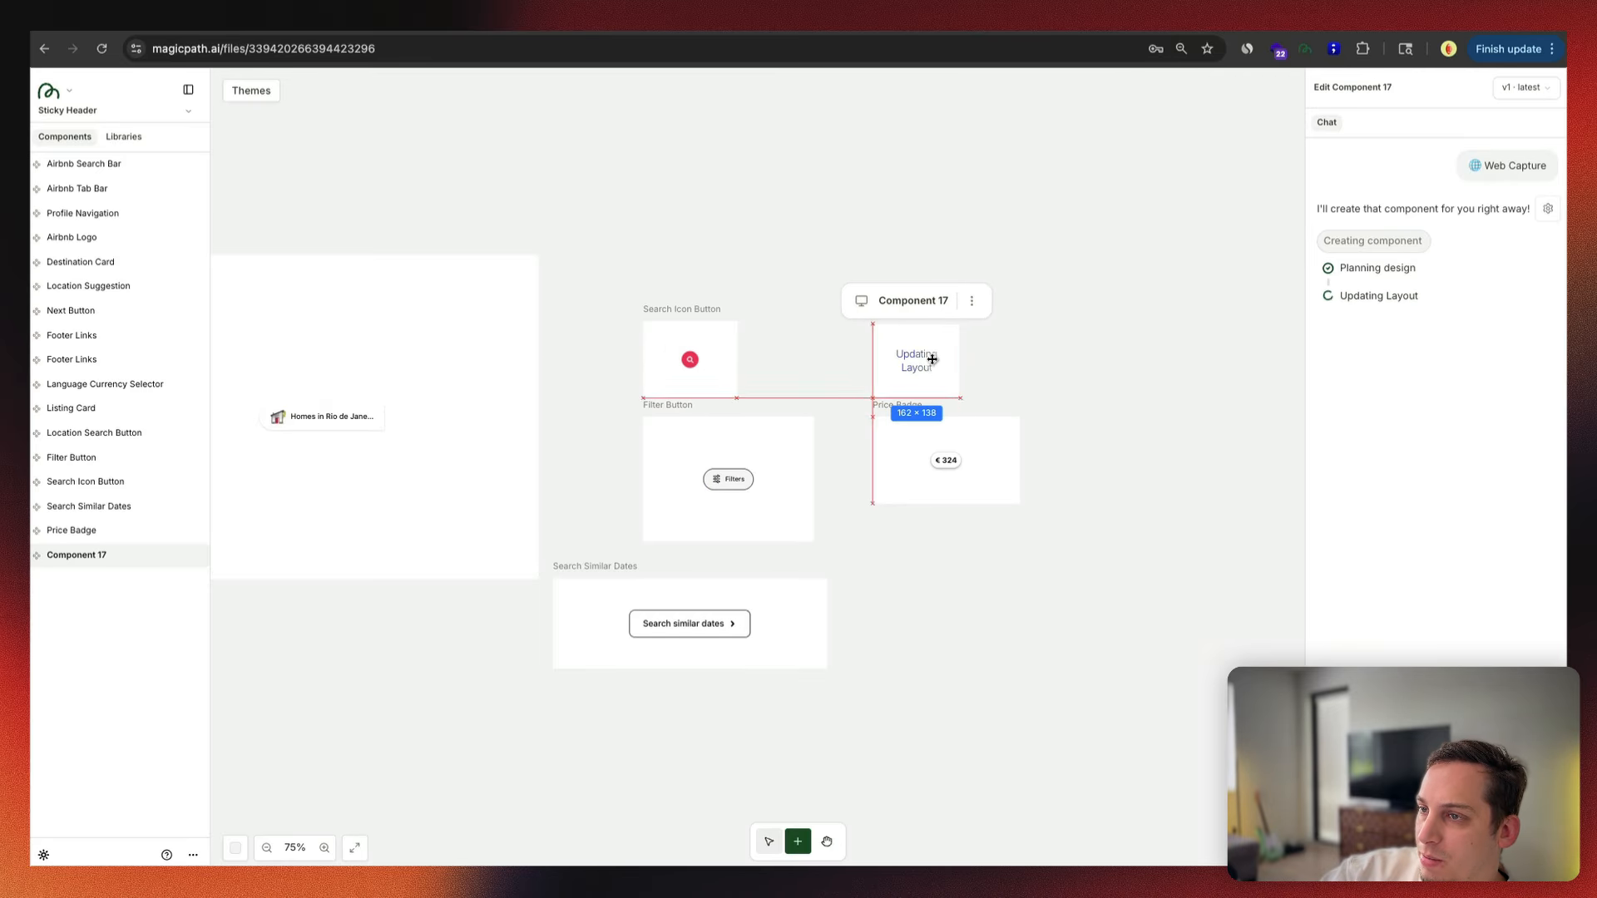
left_click(774, 303)
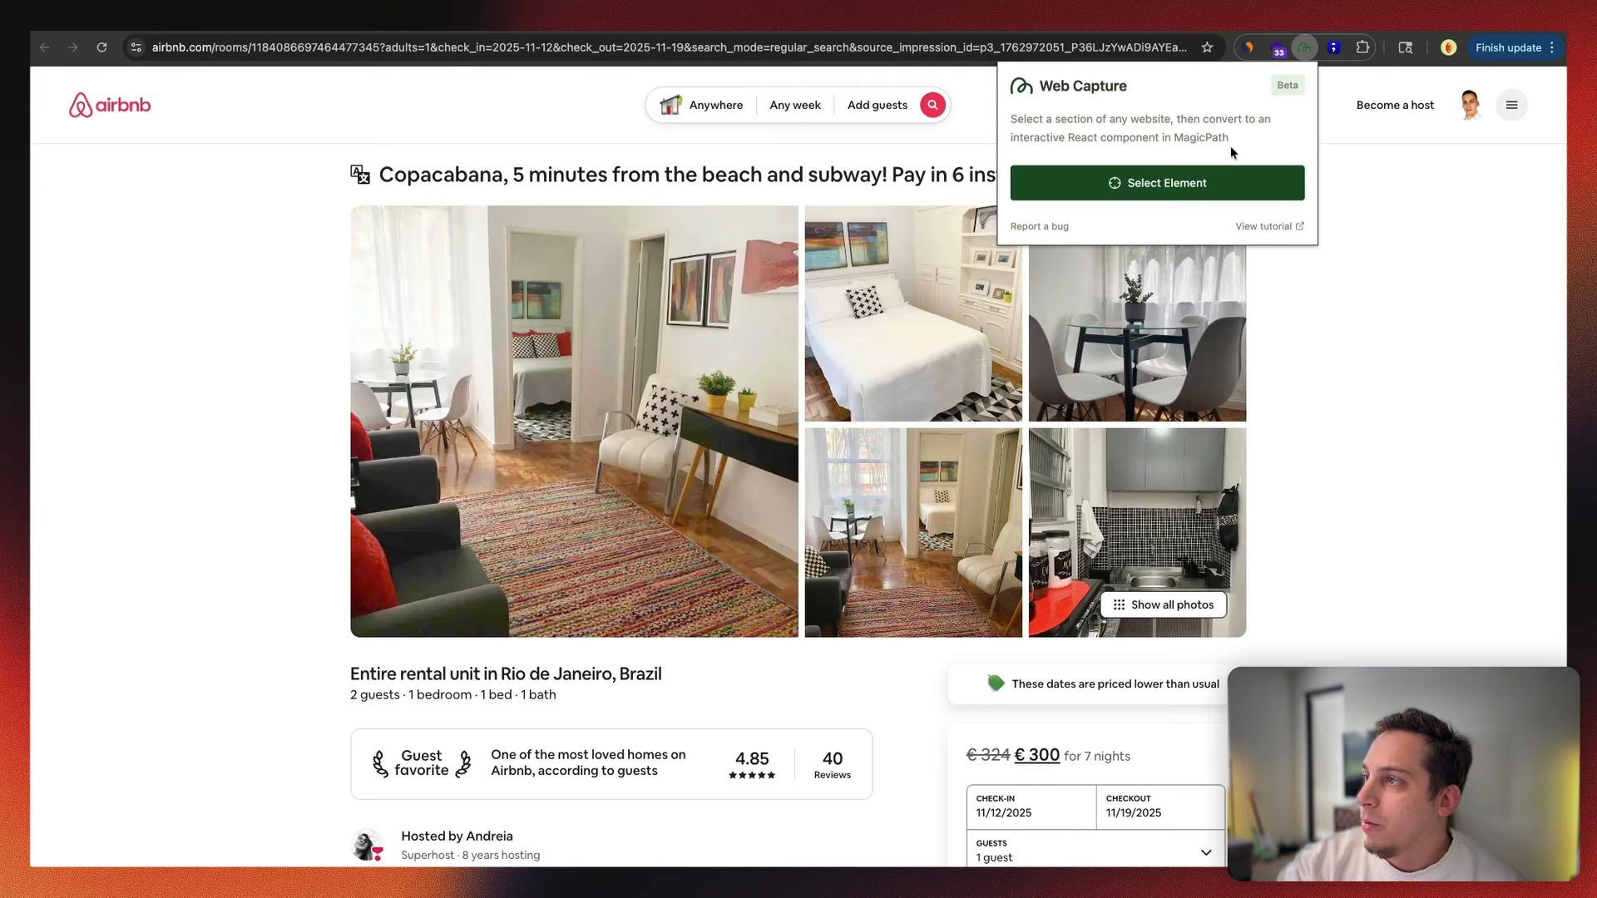
Step: Capture the photo gallery of the Copacabana listing with Web Capture and paste it into the MagicPath canvas
left_click(1159, 182)
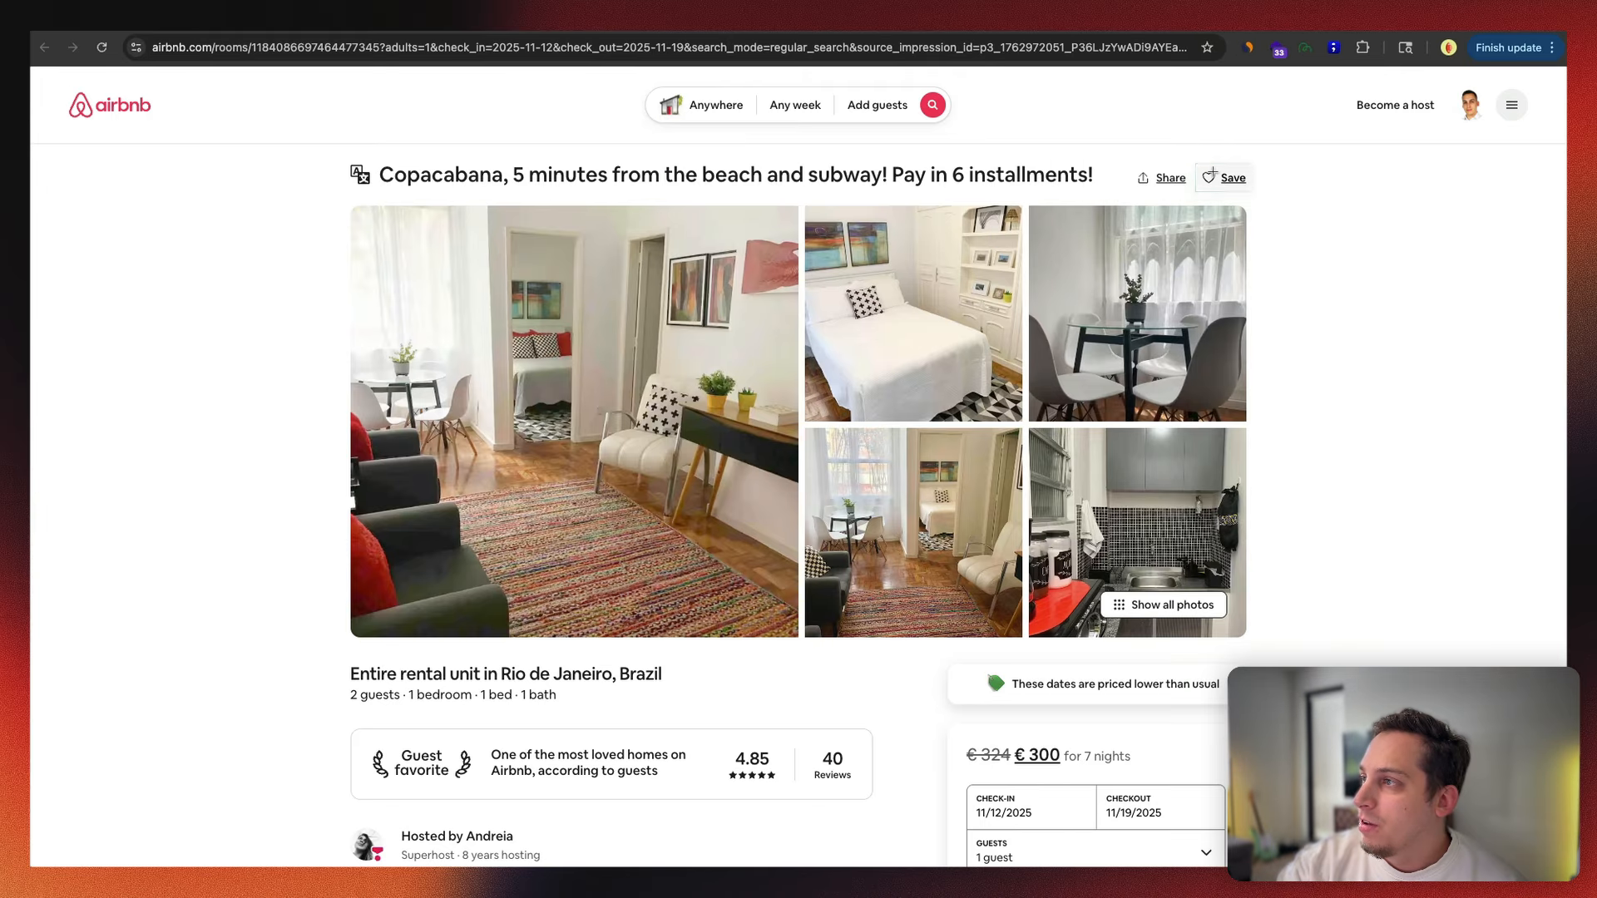
left_click(1231, 206)
key("ctrl+Tab")
key("super+v")
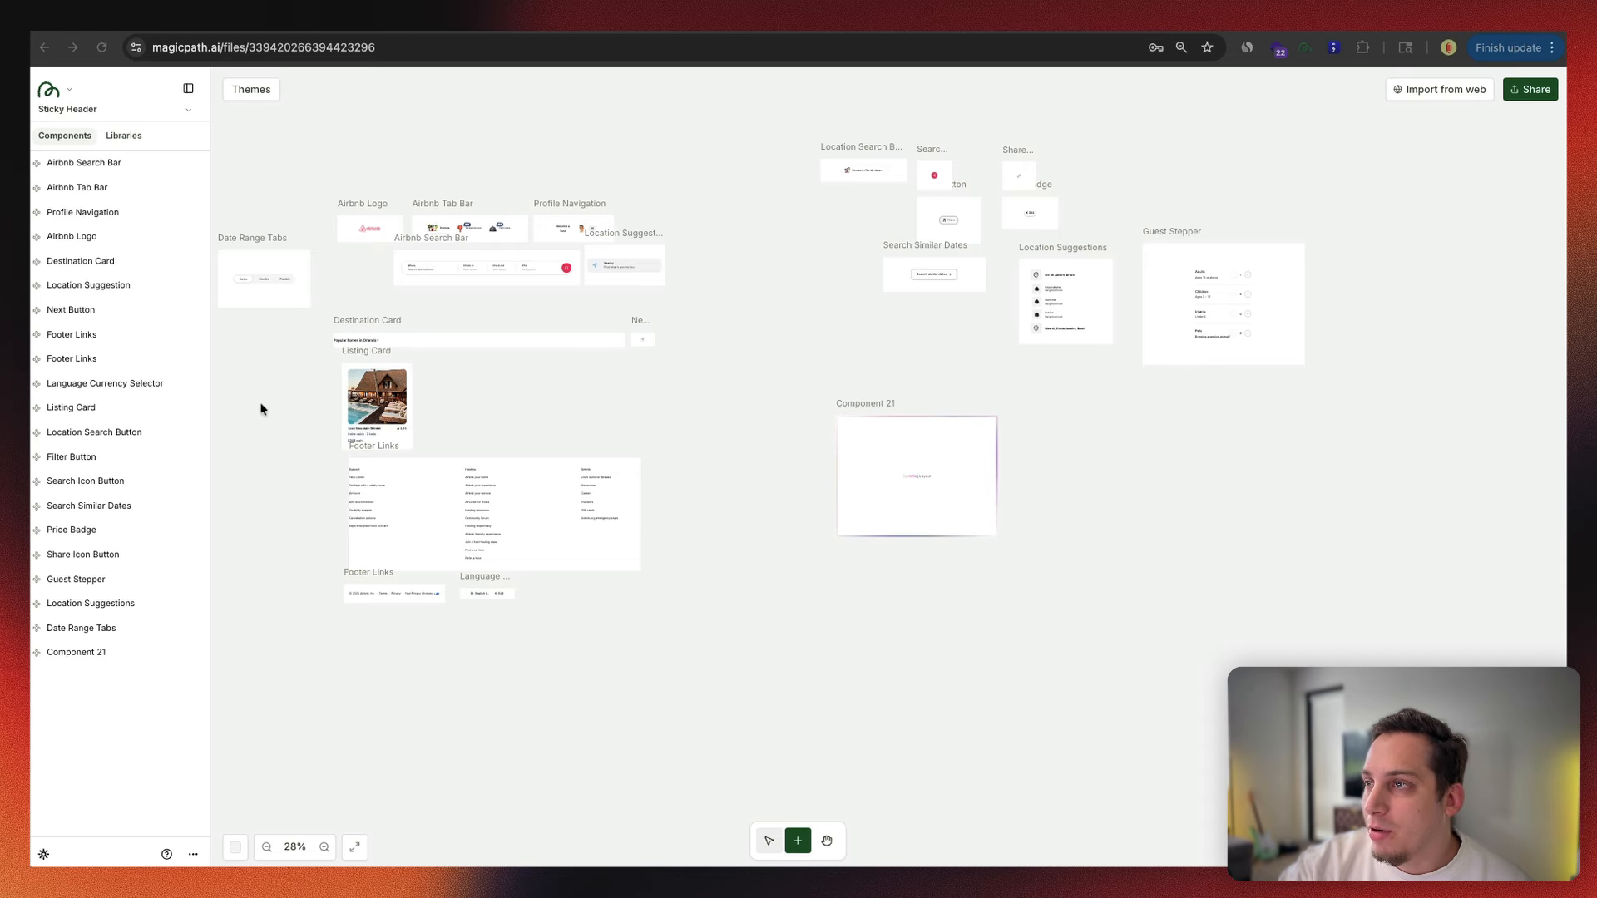
Step: Return to the Copacabana listing on Airbnb and go to its booking card
left_click(937, 39)
left_click(937, 32)
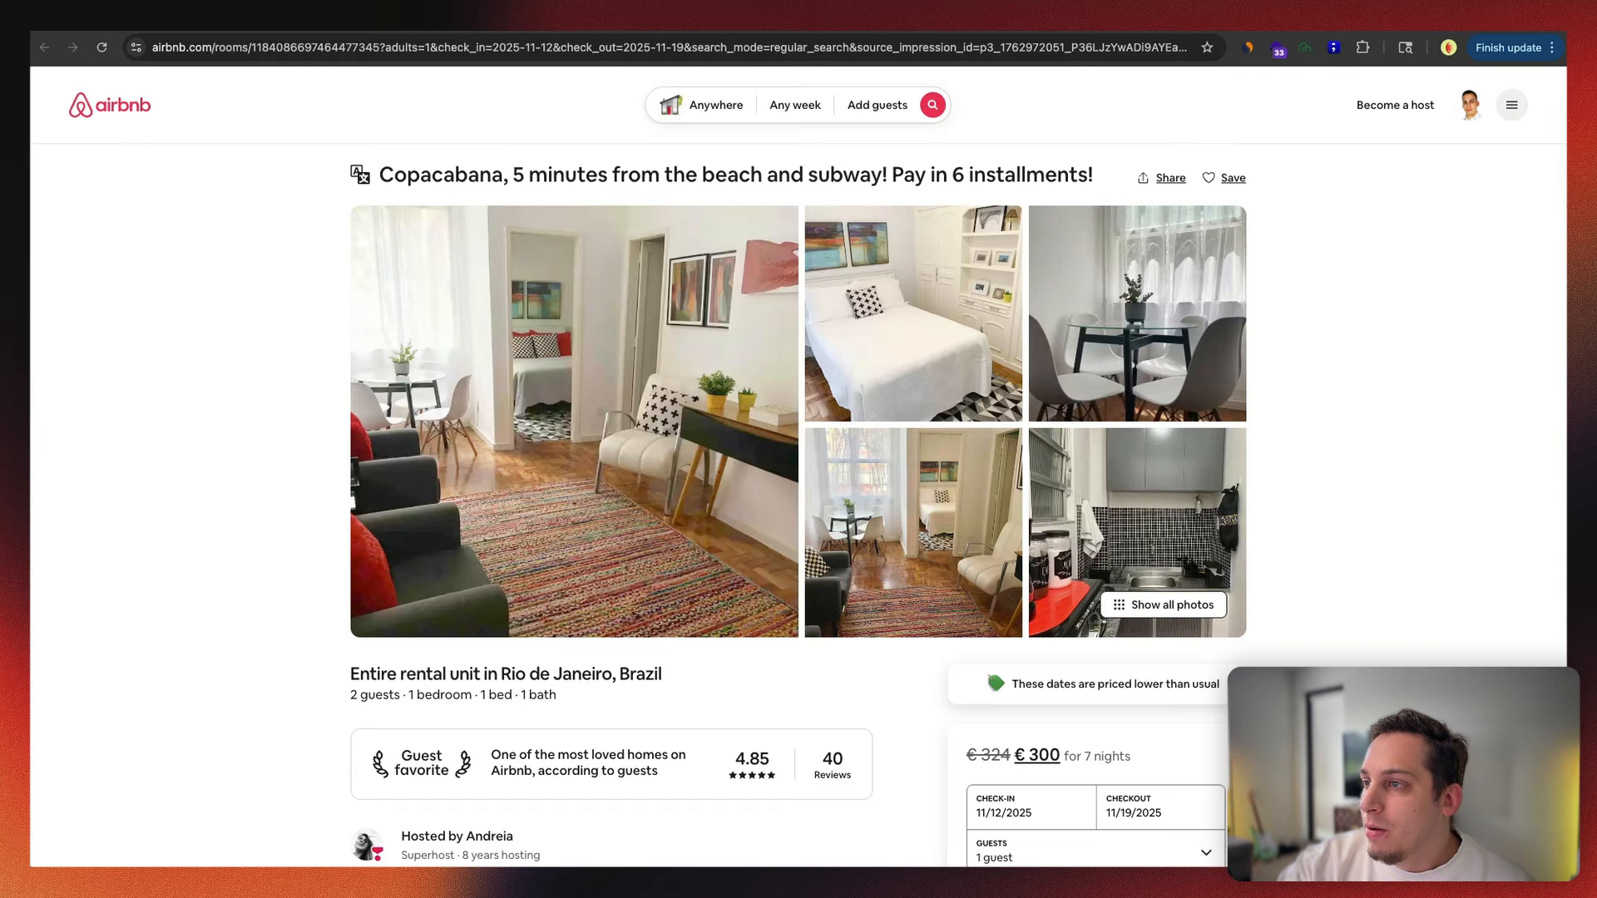
left_click(780, 32)
left_click(932, 32)
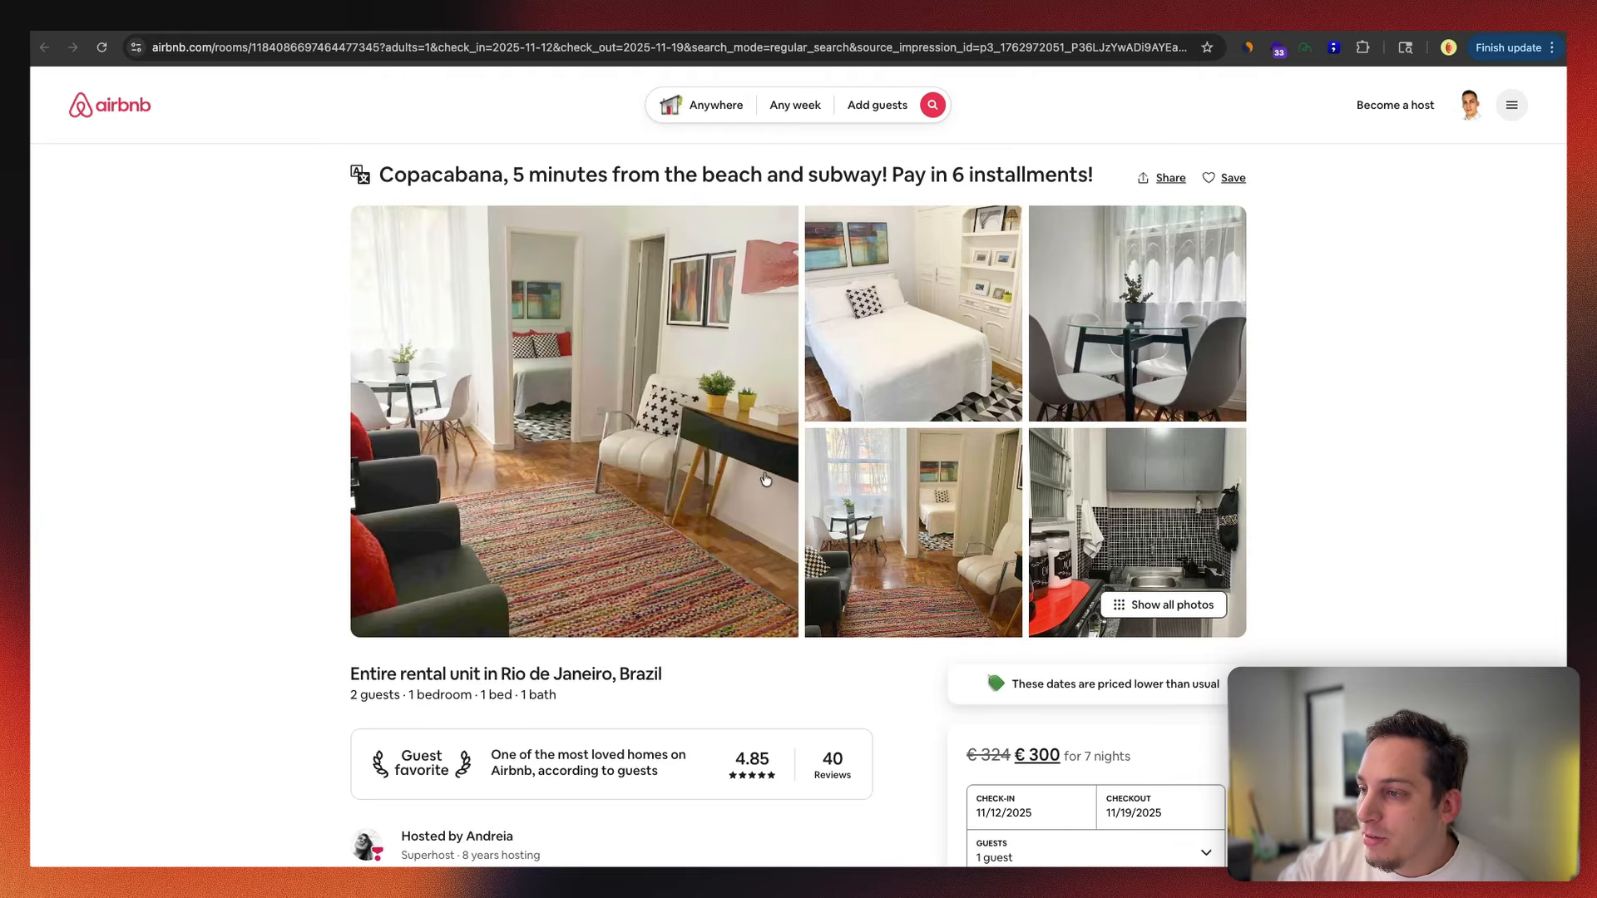
scroll(674, 654, "down", 3)
scroll(674, 654, "down", 1)
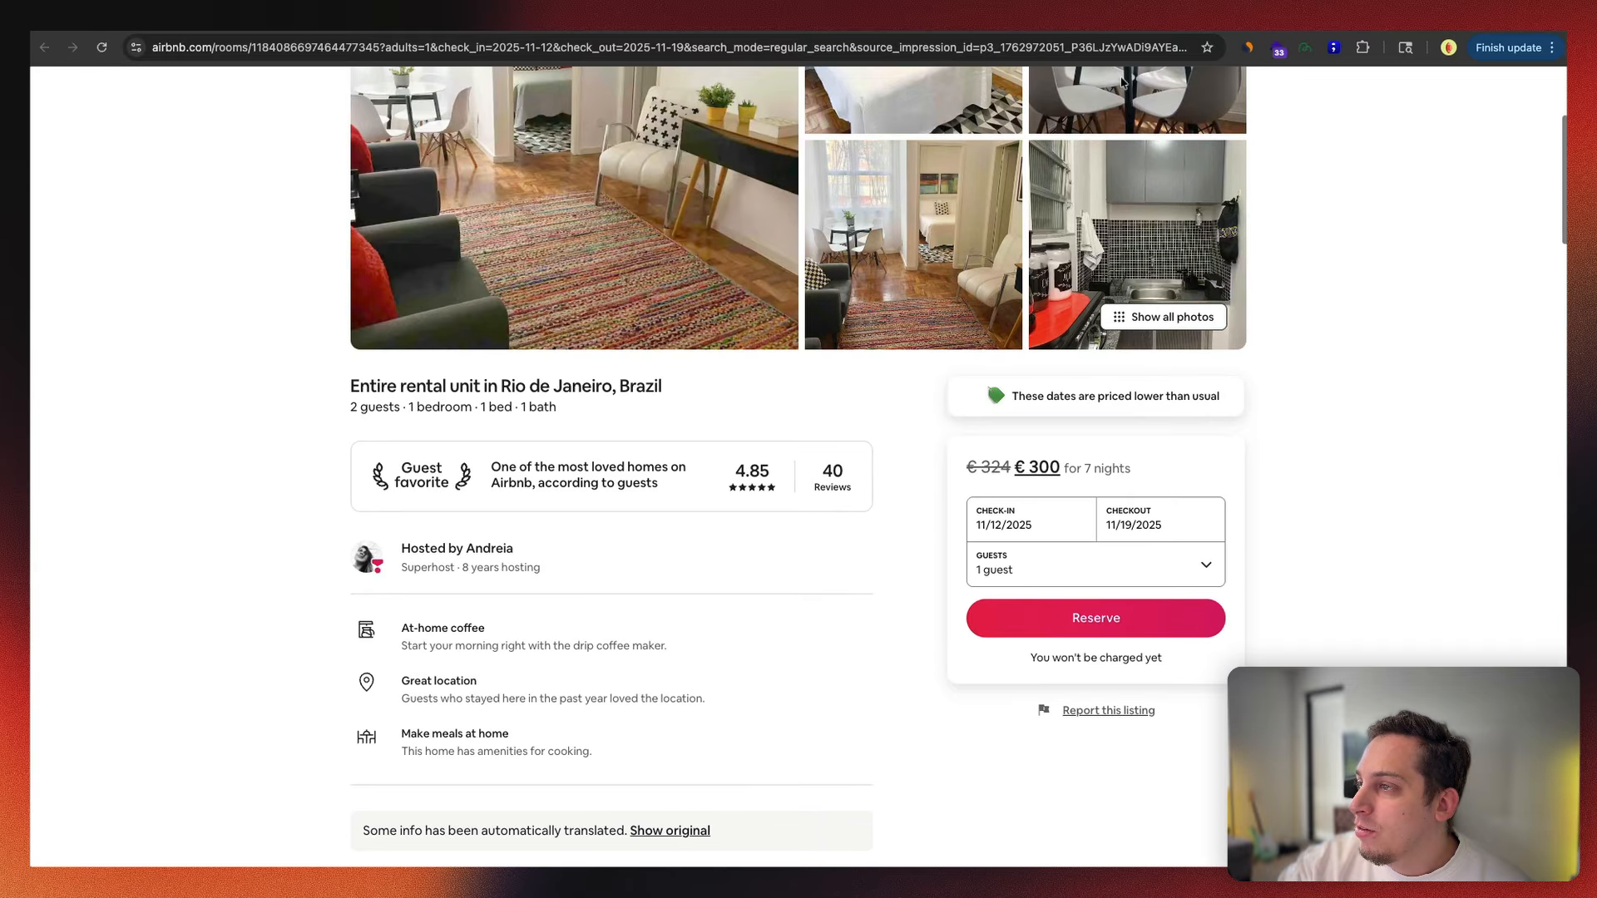
Step: Try to capture the listing's booking sidebar, including the lower-price notice, with Web Capture
left_click(1304, 48)
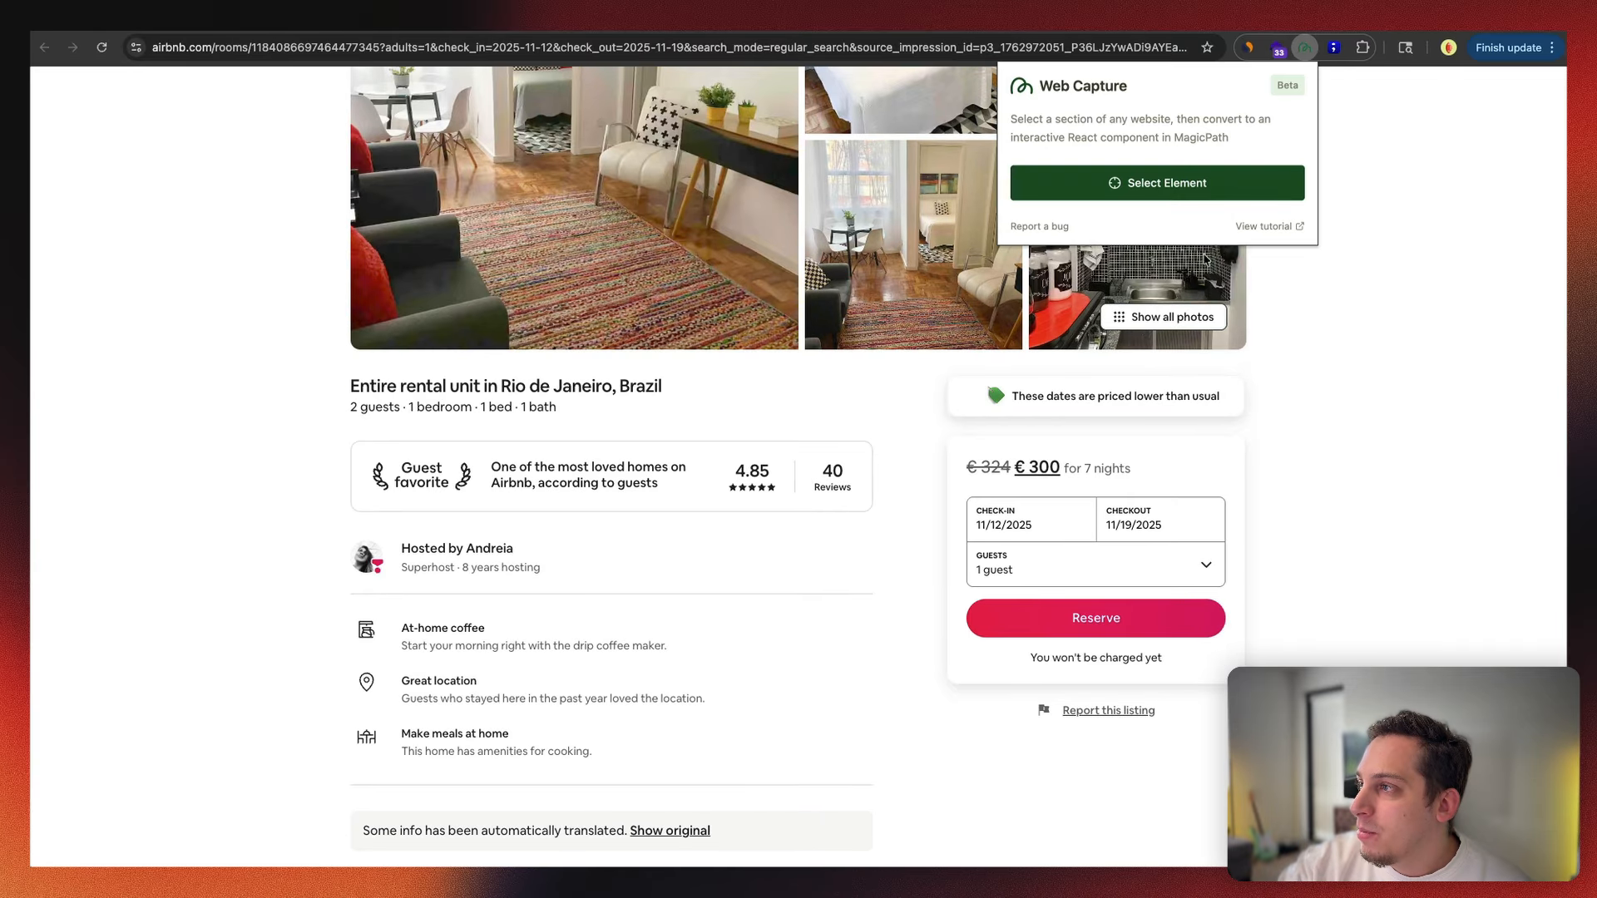
left_click(1156, 183)
left_click(963, 415)
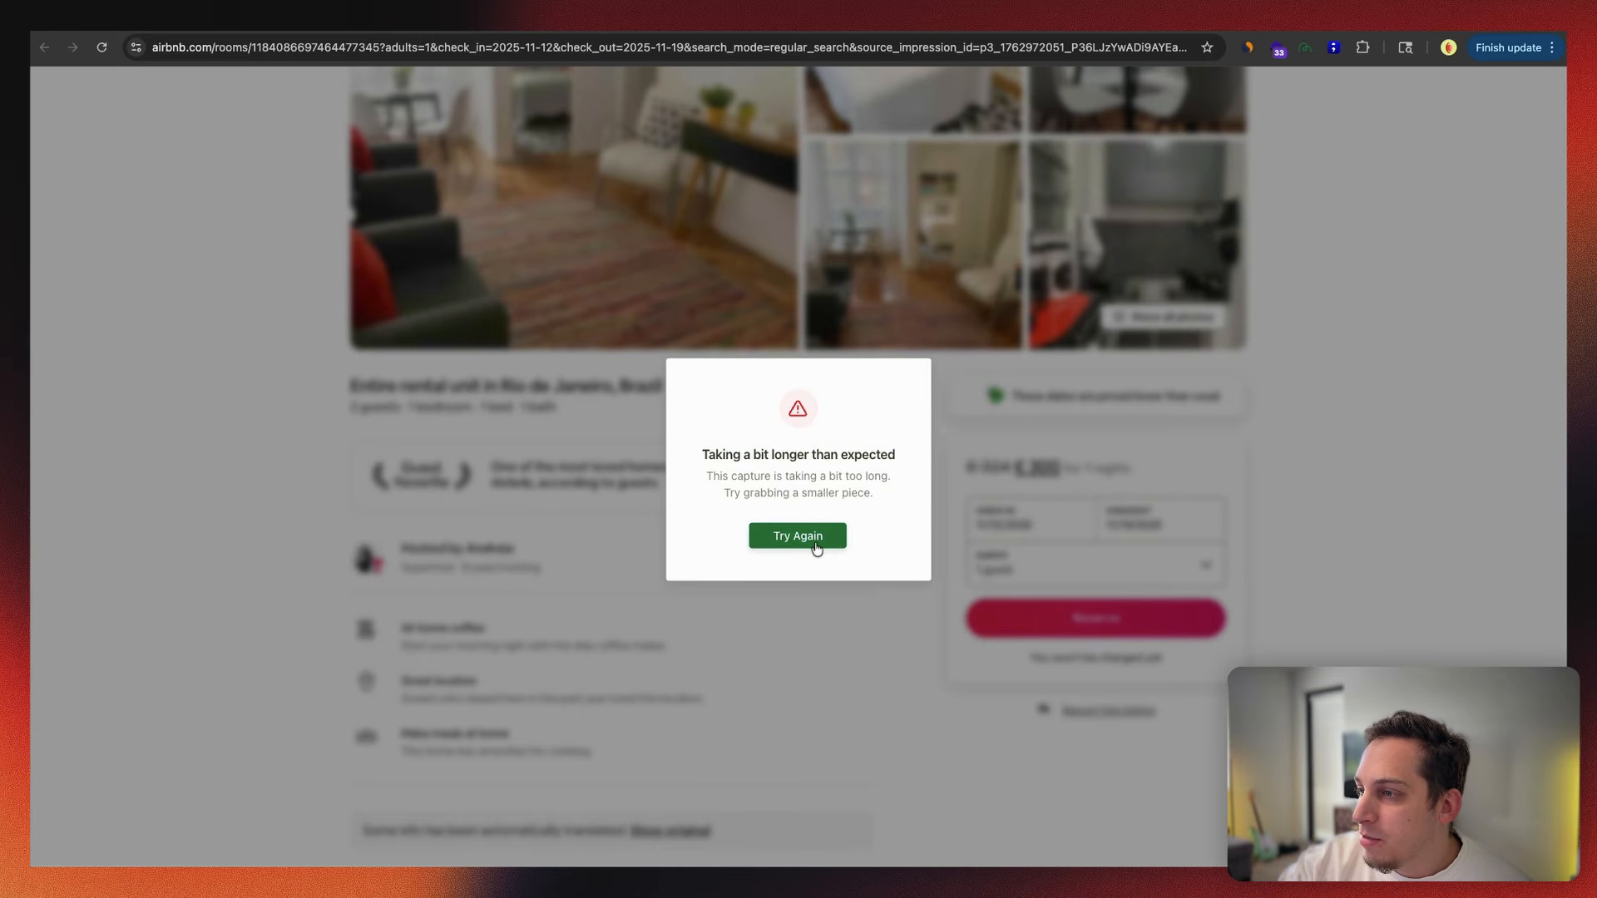
left_click(814, 545)
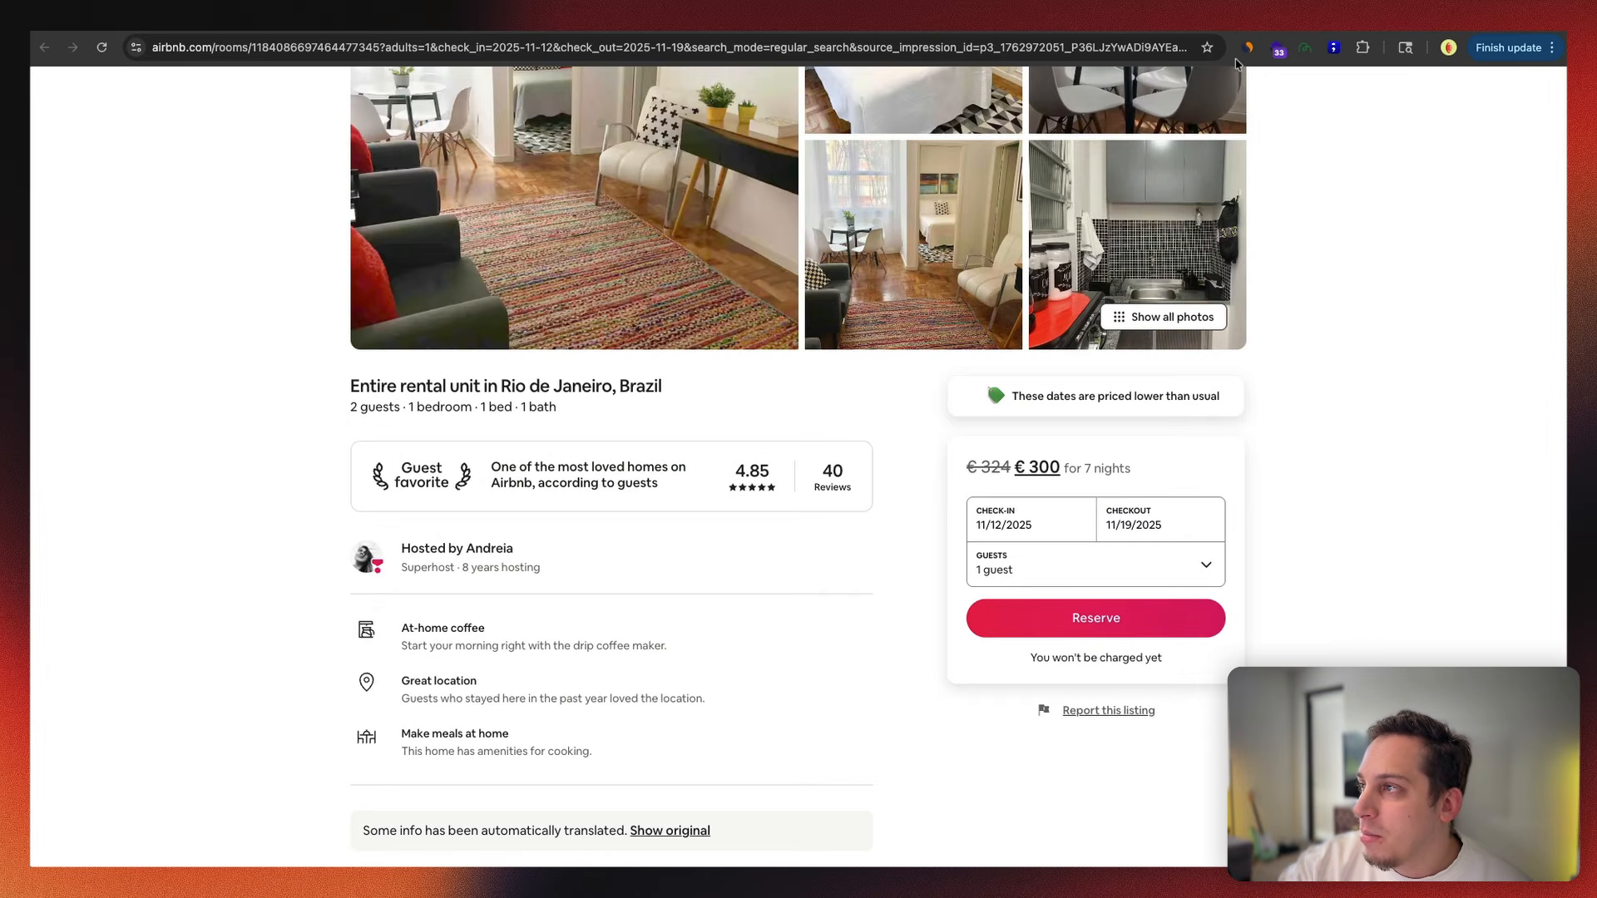
Step: Capture the listing's booking card with dates, guests and Reserve button, and paste it into MagicPath beside Component 21
left_click(1305, 48)
left_click(1197, 183)
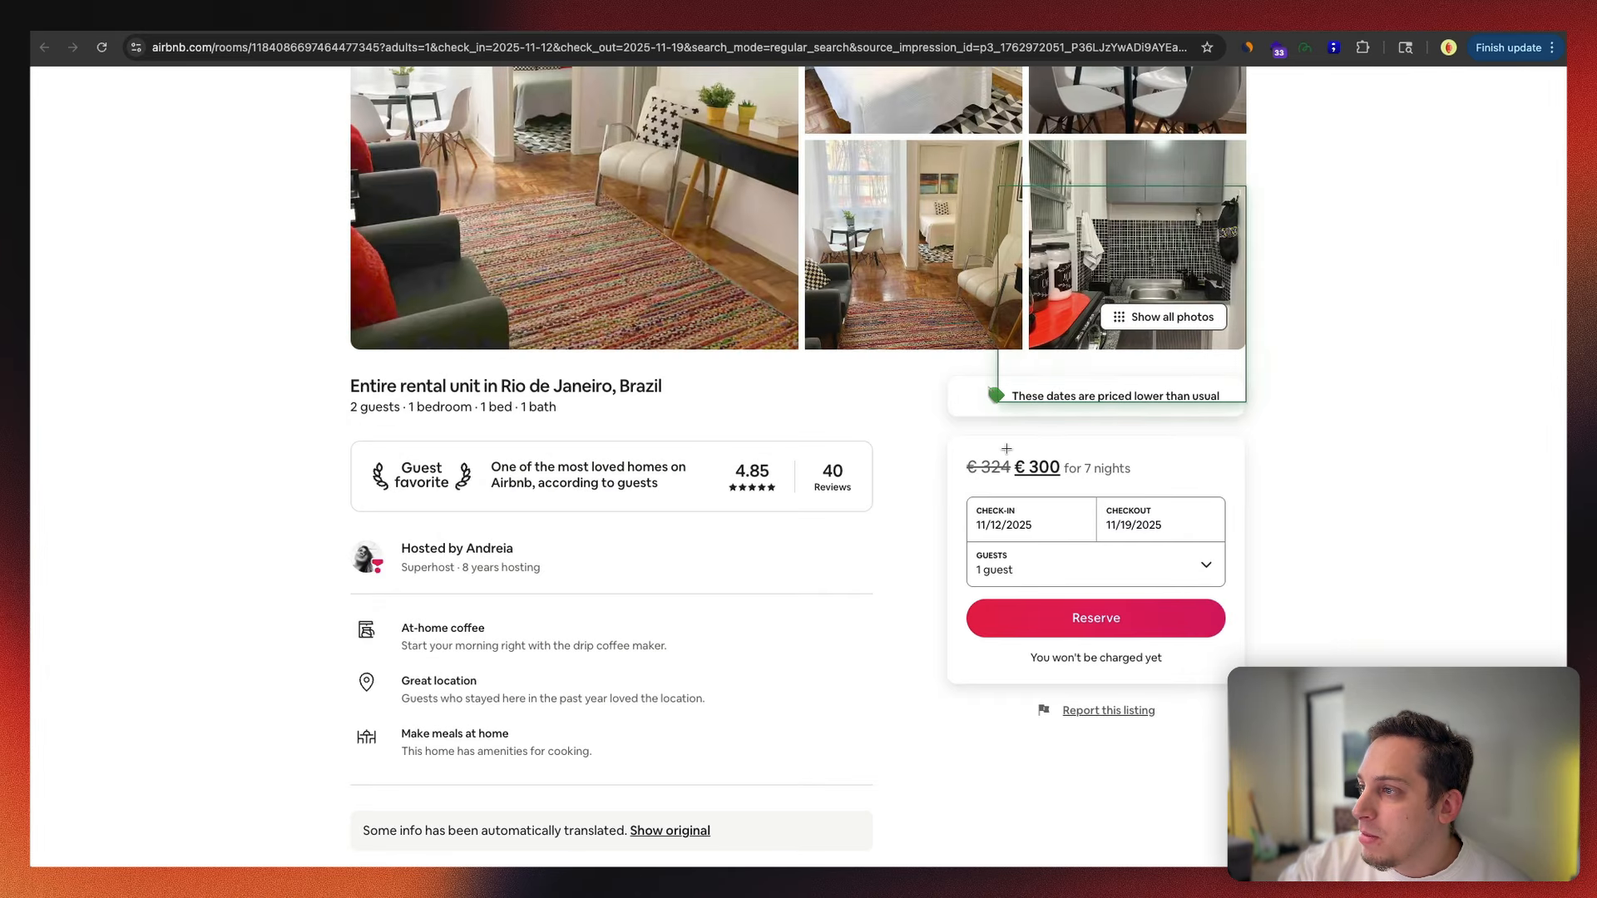
left_click(1005, 450)
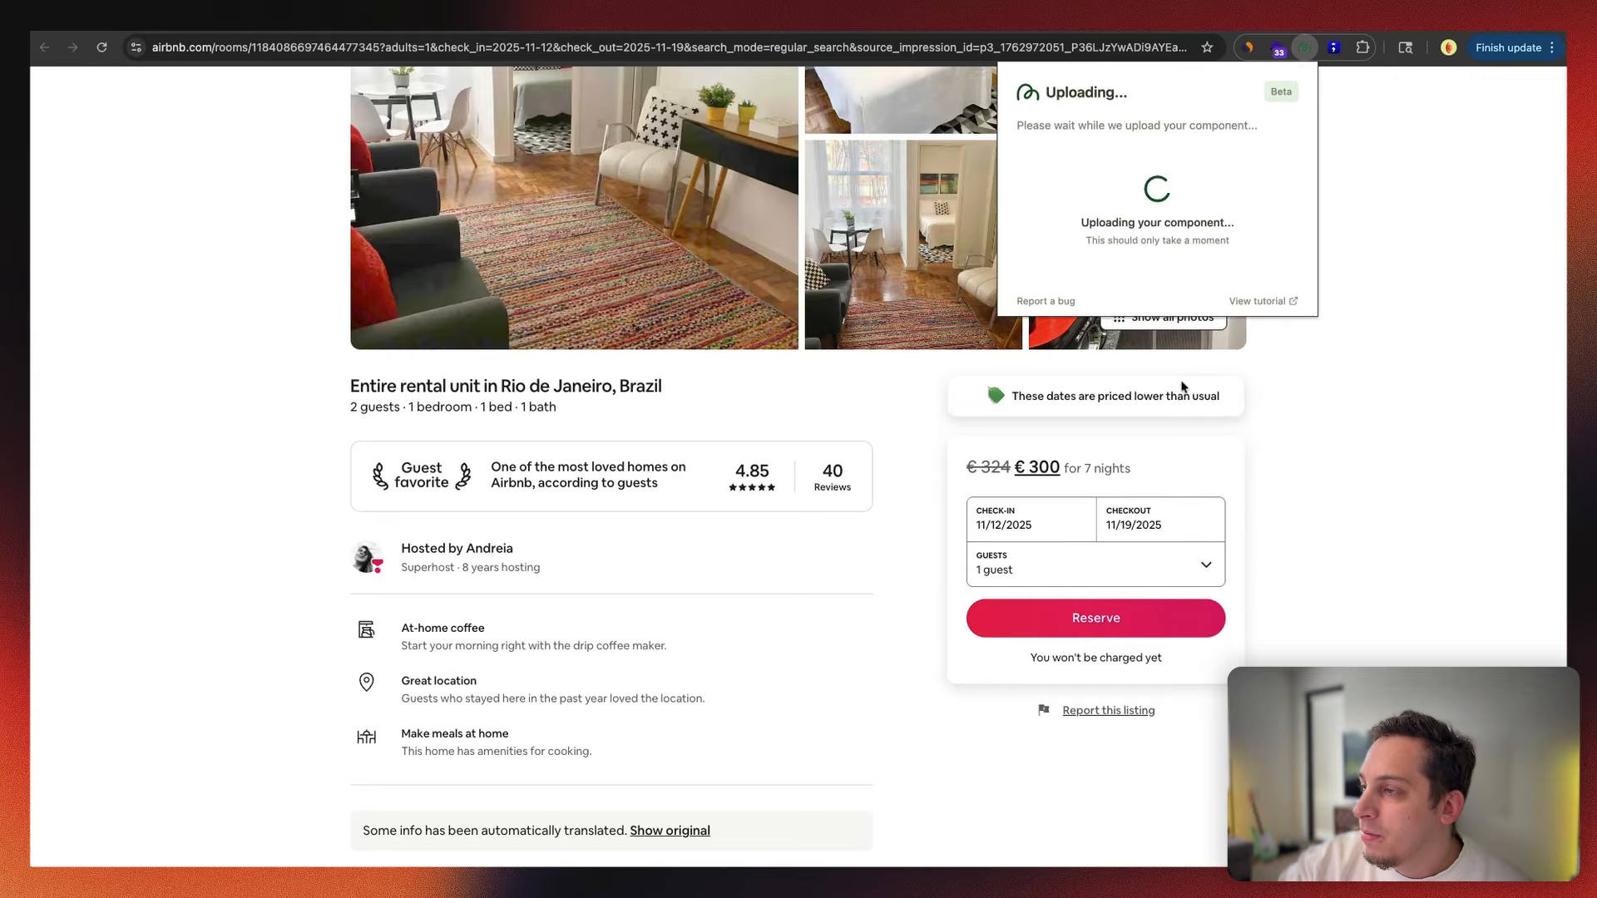
left_click(1114, 185)
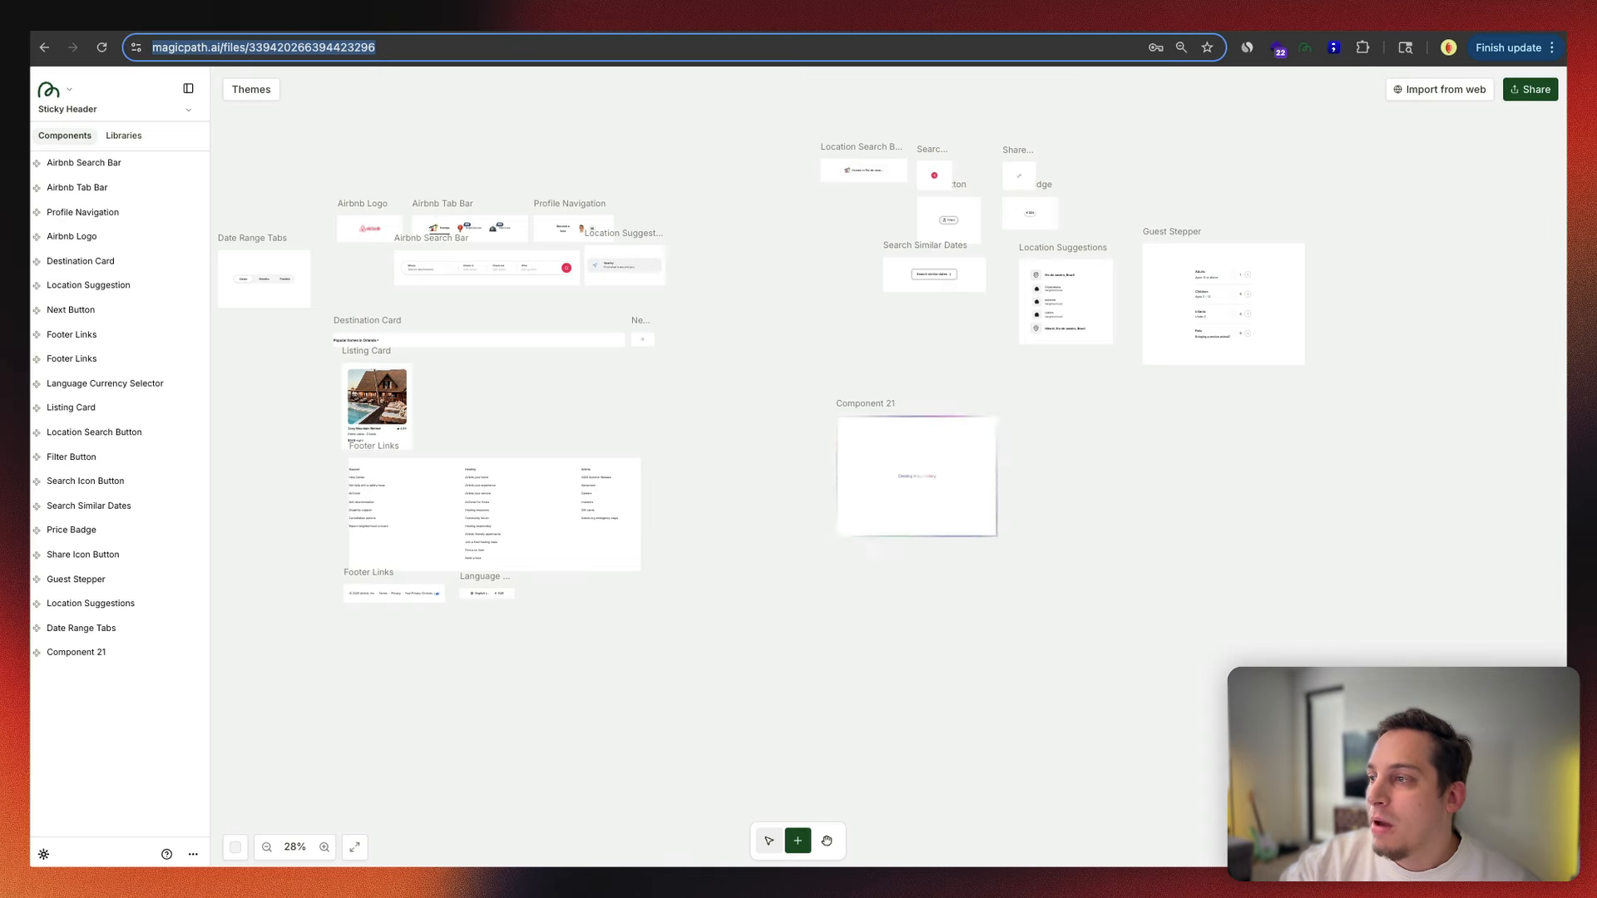
key("super+v")
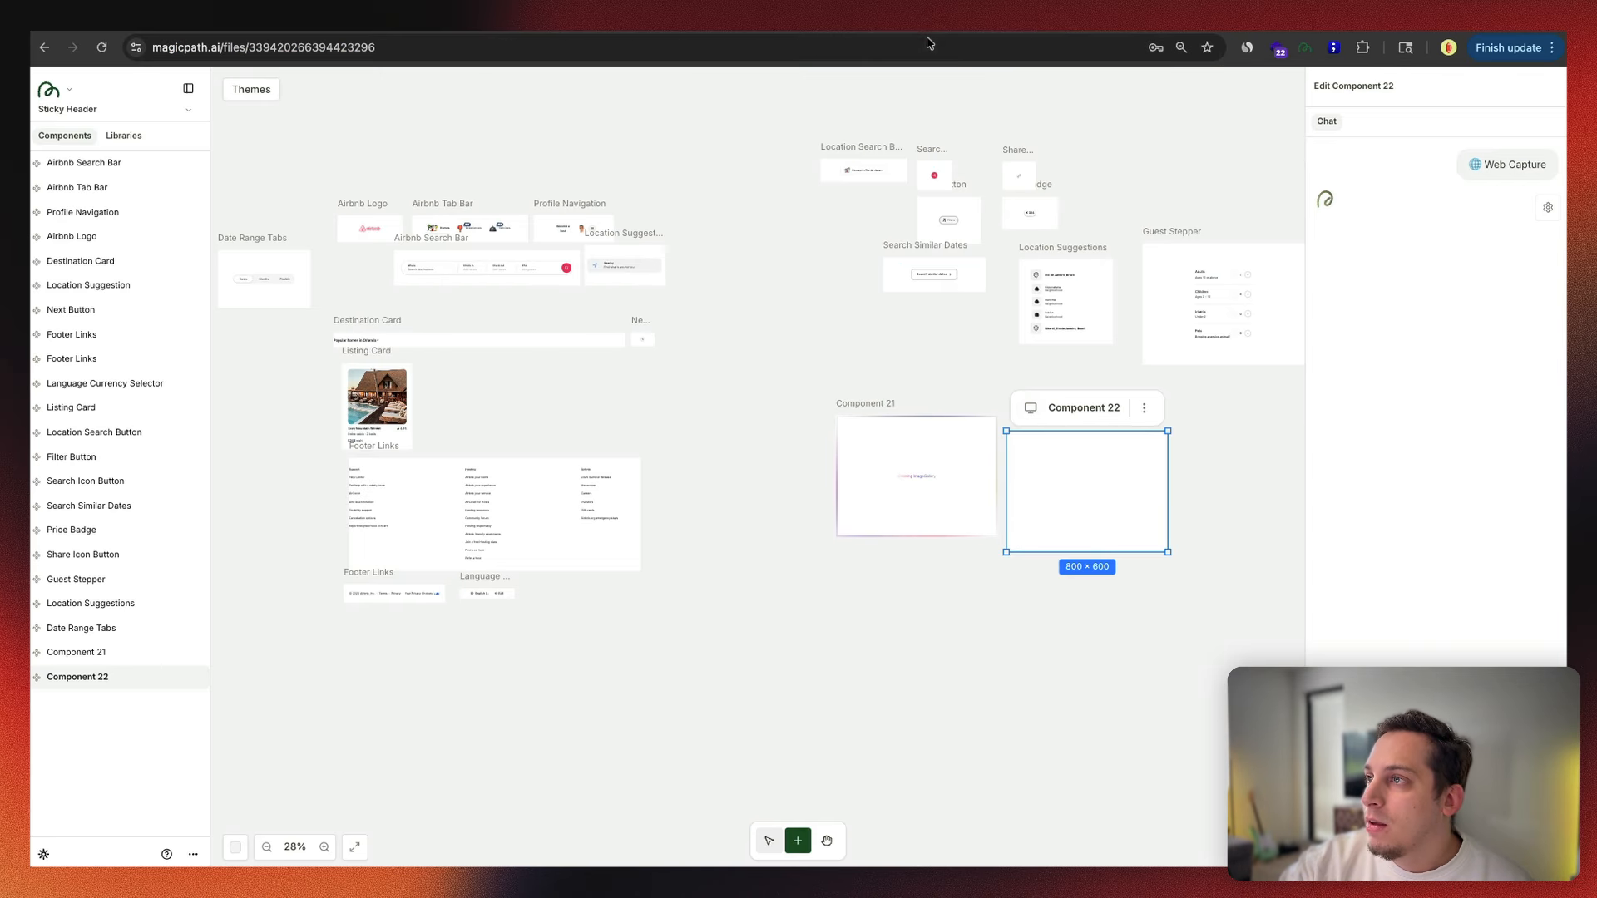
Step: Capture the "Entire rental unit in Rio de Janeiro, Brazil" heading block on the listing page with Web Capture and copy the component
left_click(925, 18)
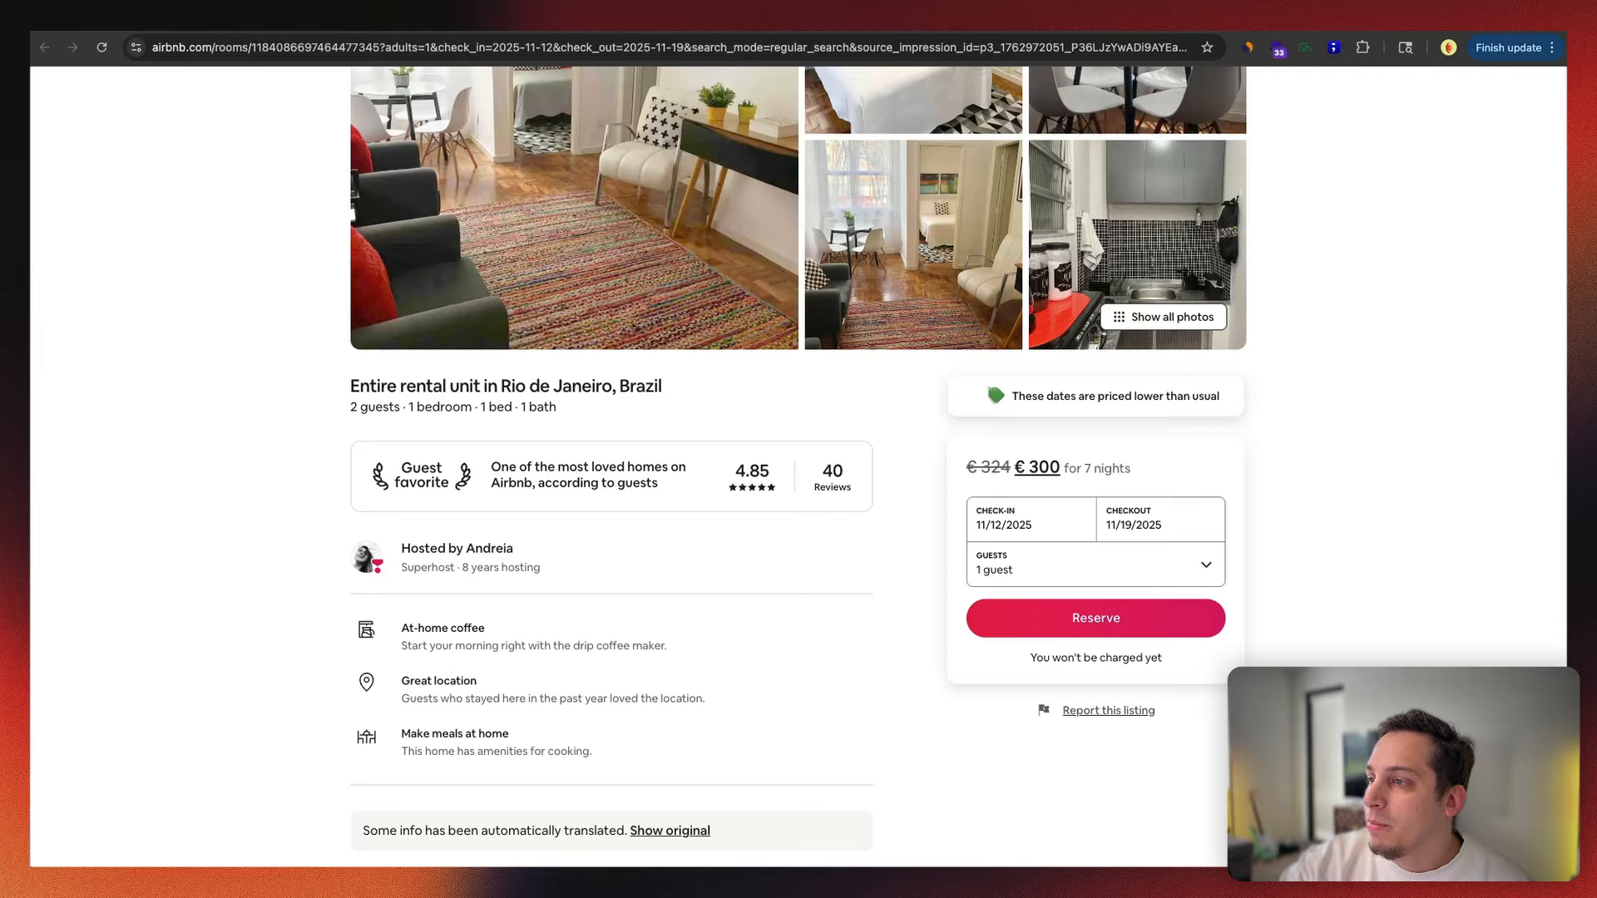
left_click(1306, 48)
left_click(1205, 182)
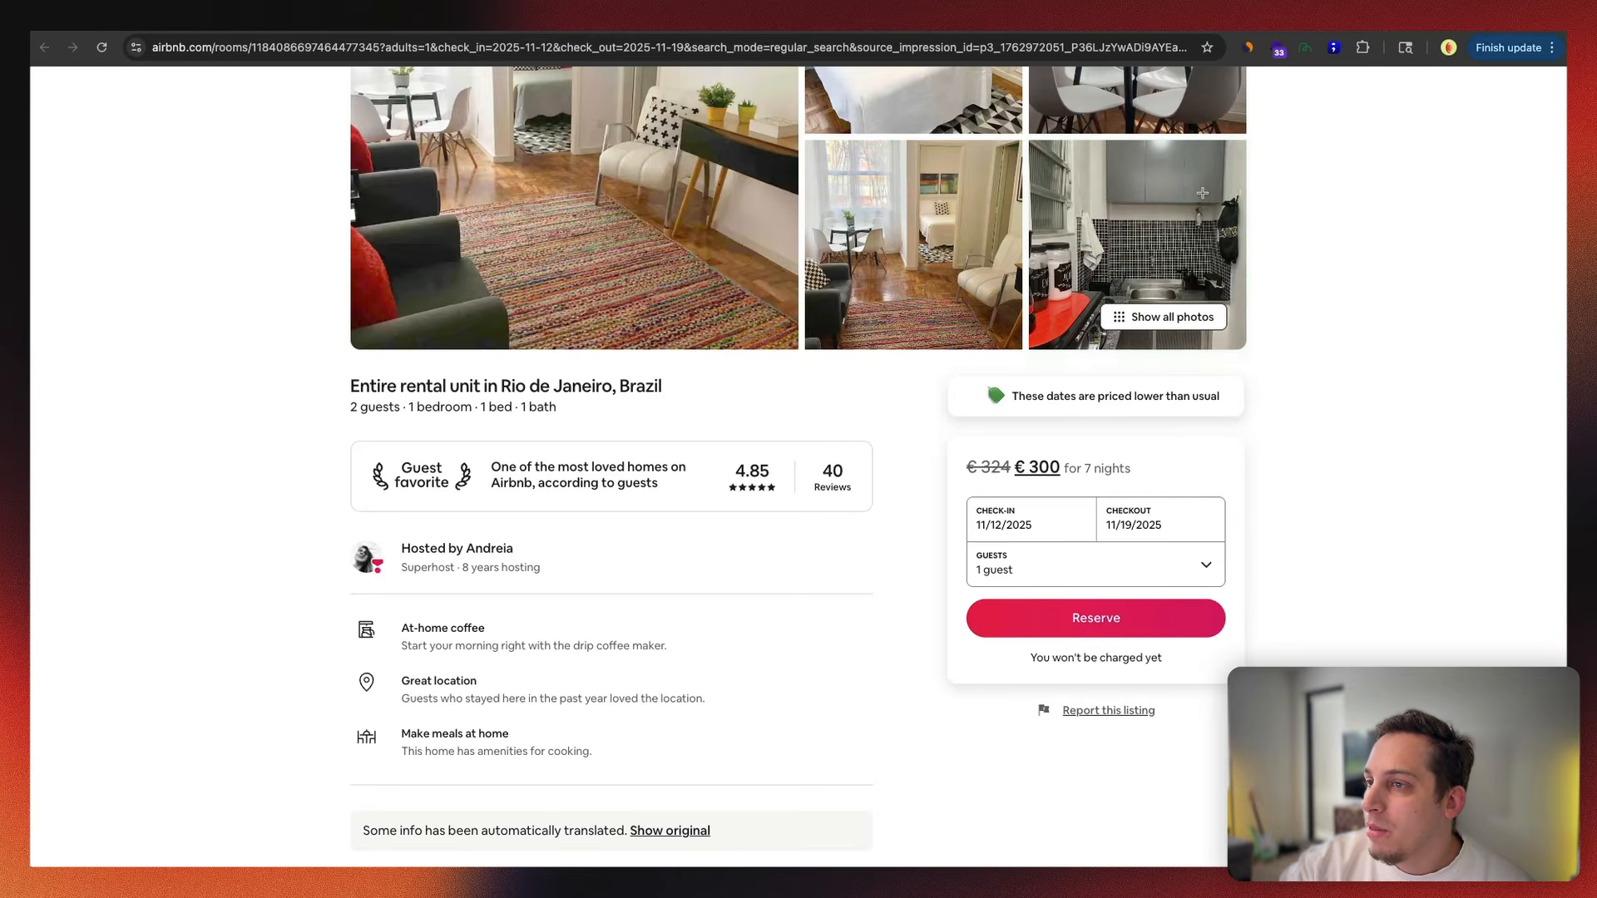
left_click(666, 375)
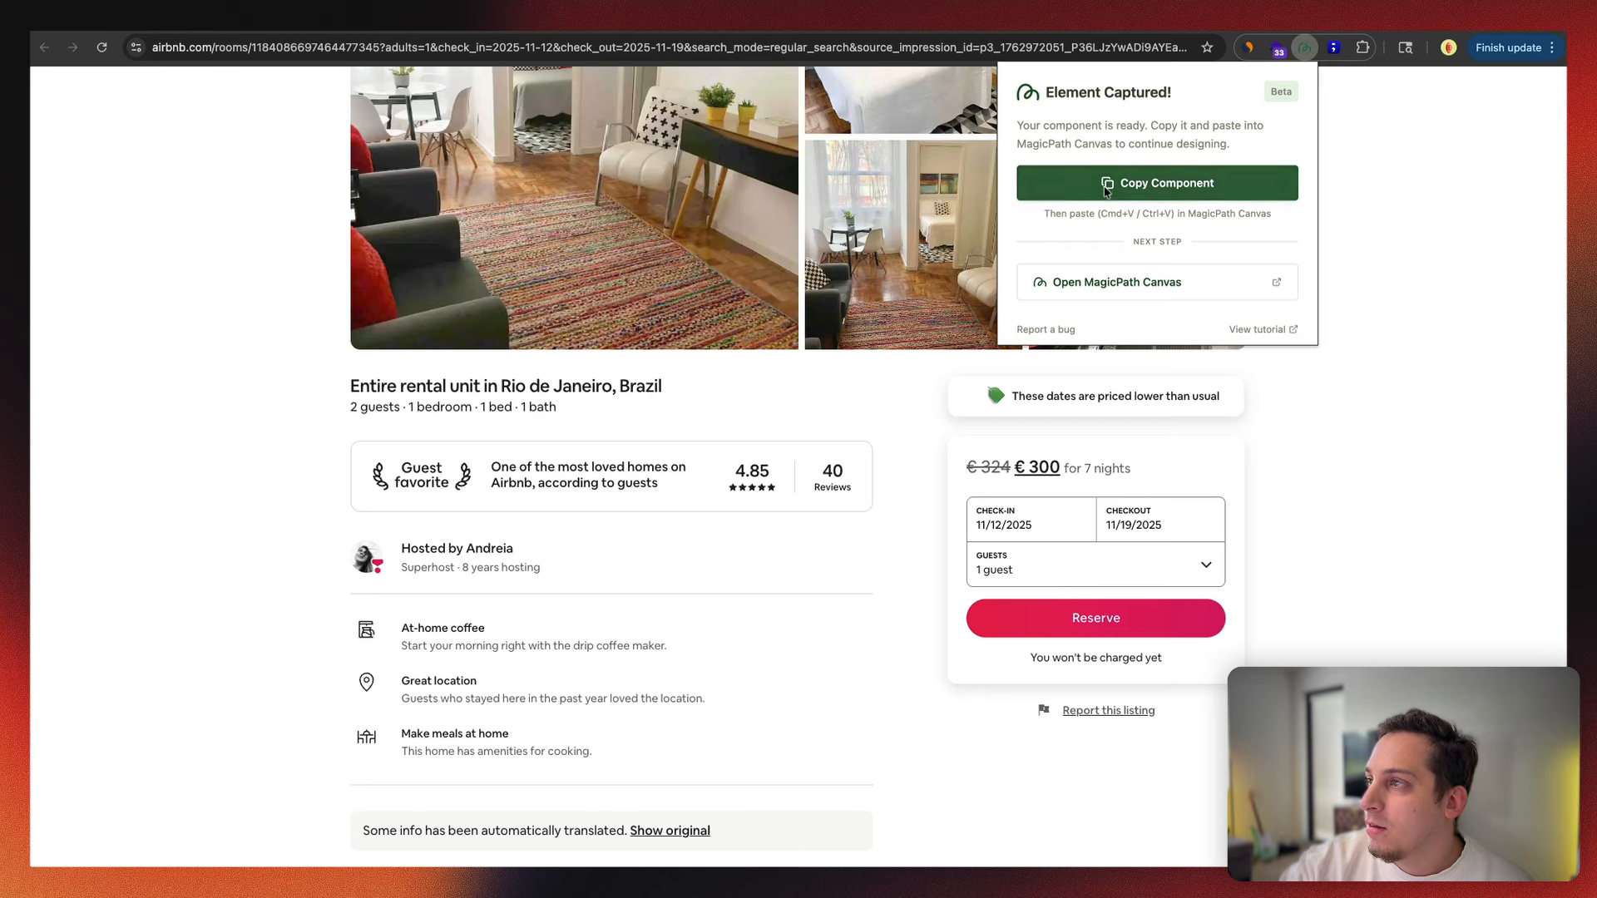
left_click(1105, 188)
Step: Capture the host profile section of the Copacabana listing with Web Capture and copy the component
scroll(666, 500, "down", 5)
left_click(1307, 48)
left_click(1148, 188)
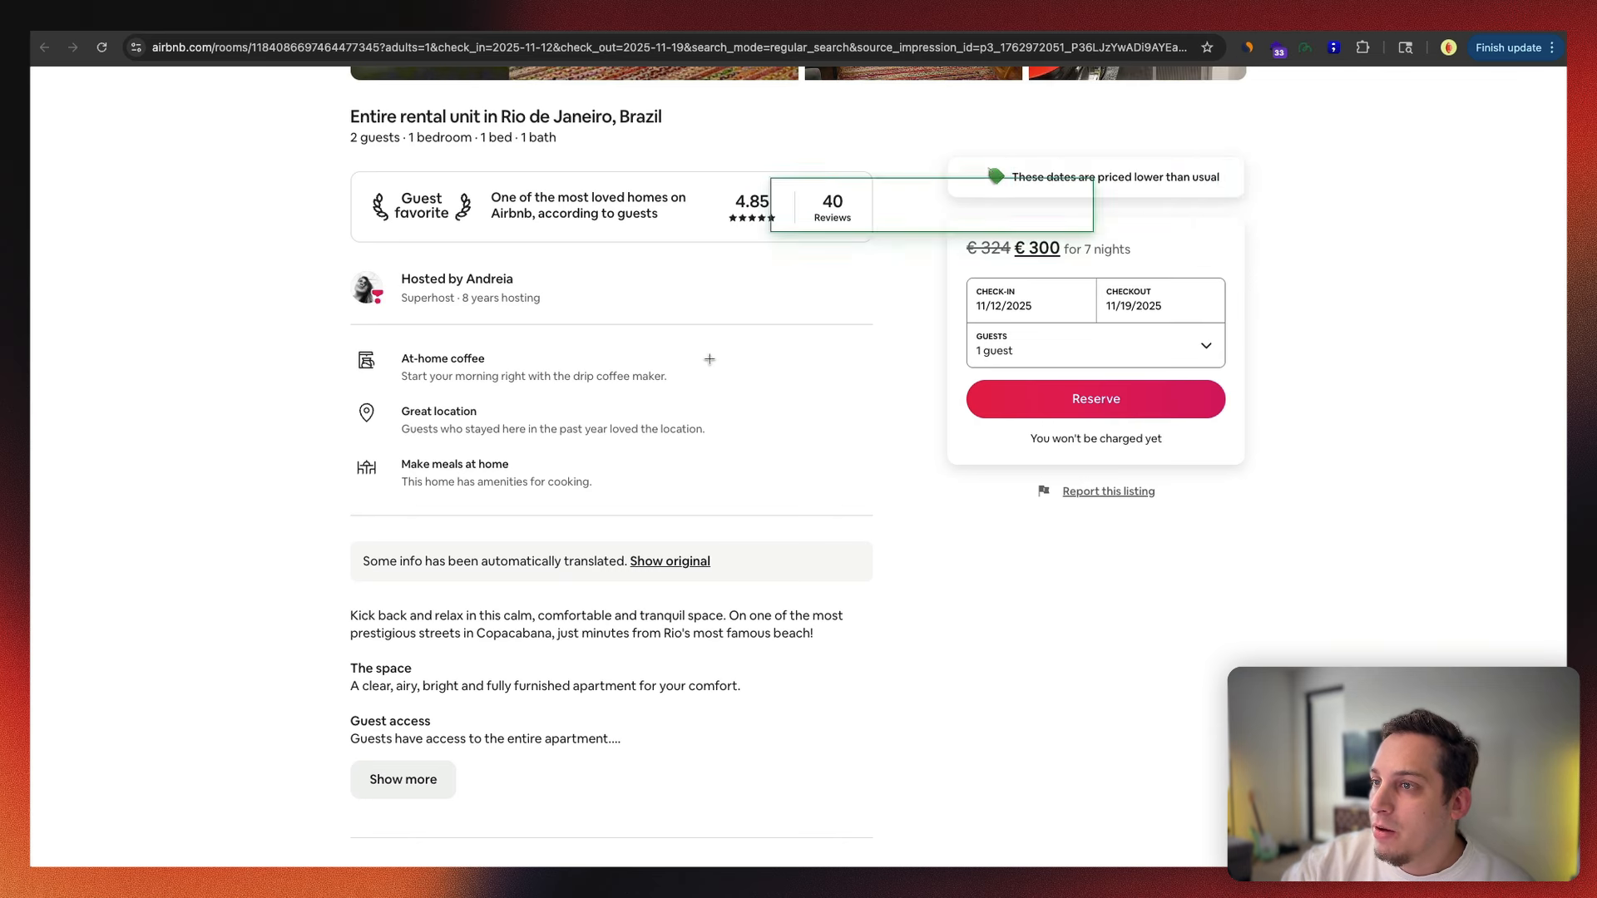
left_click(629, 317)
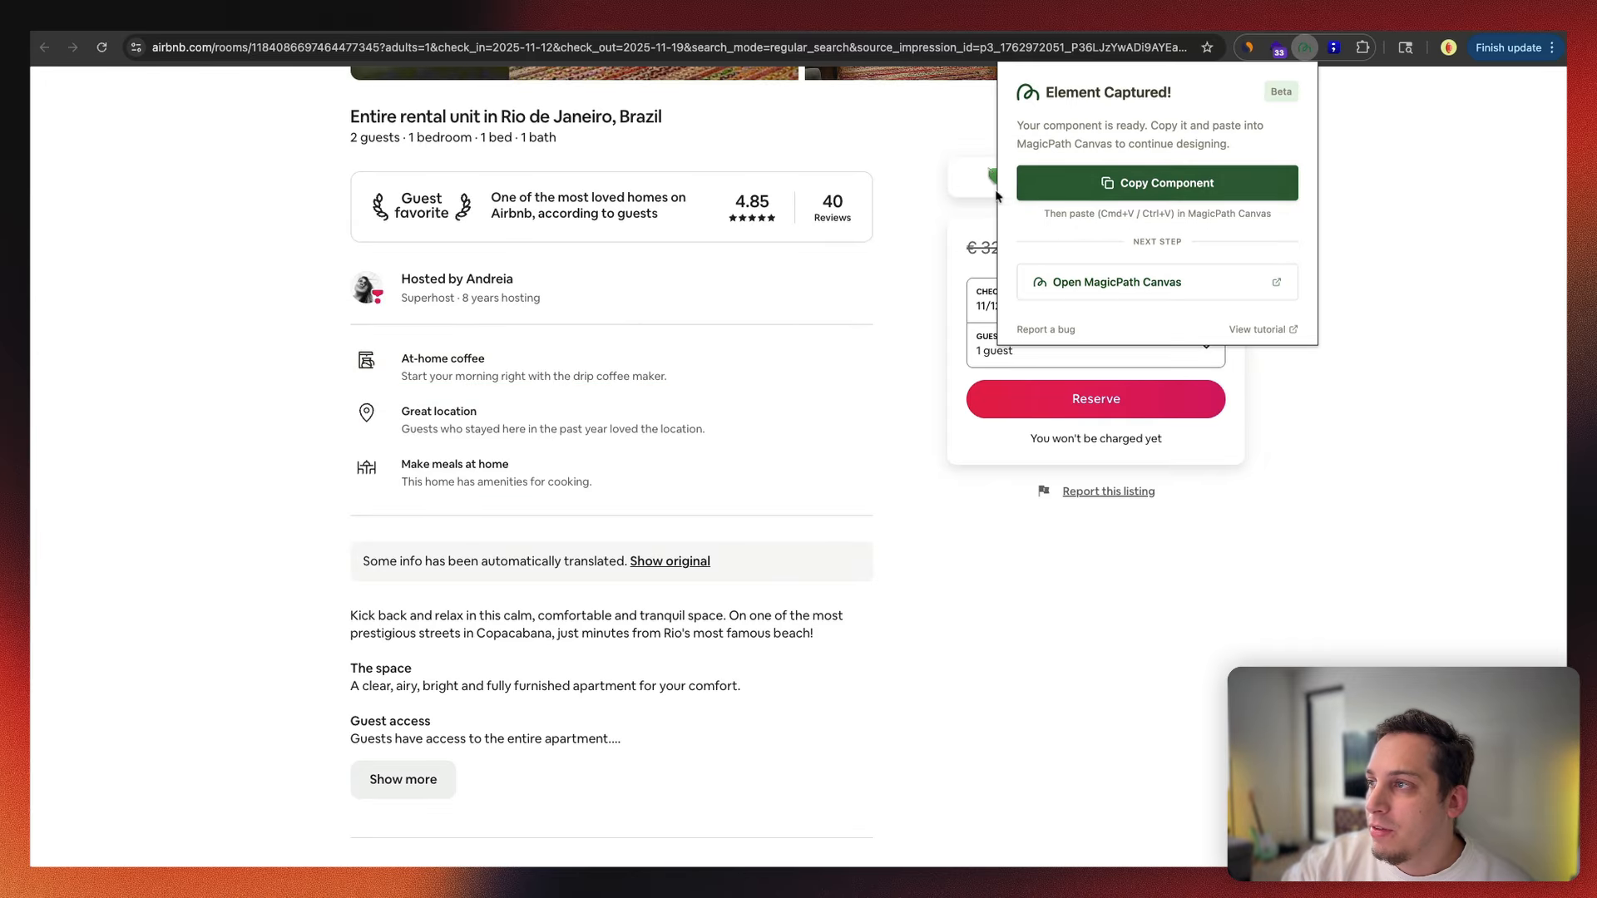
left_click(1136, 176)
Step: Switch to MagicPath and paste the captured host profile section below Component 23
left_click(882, 21)
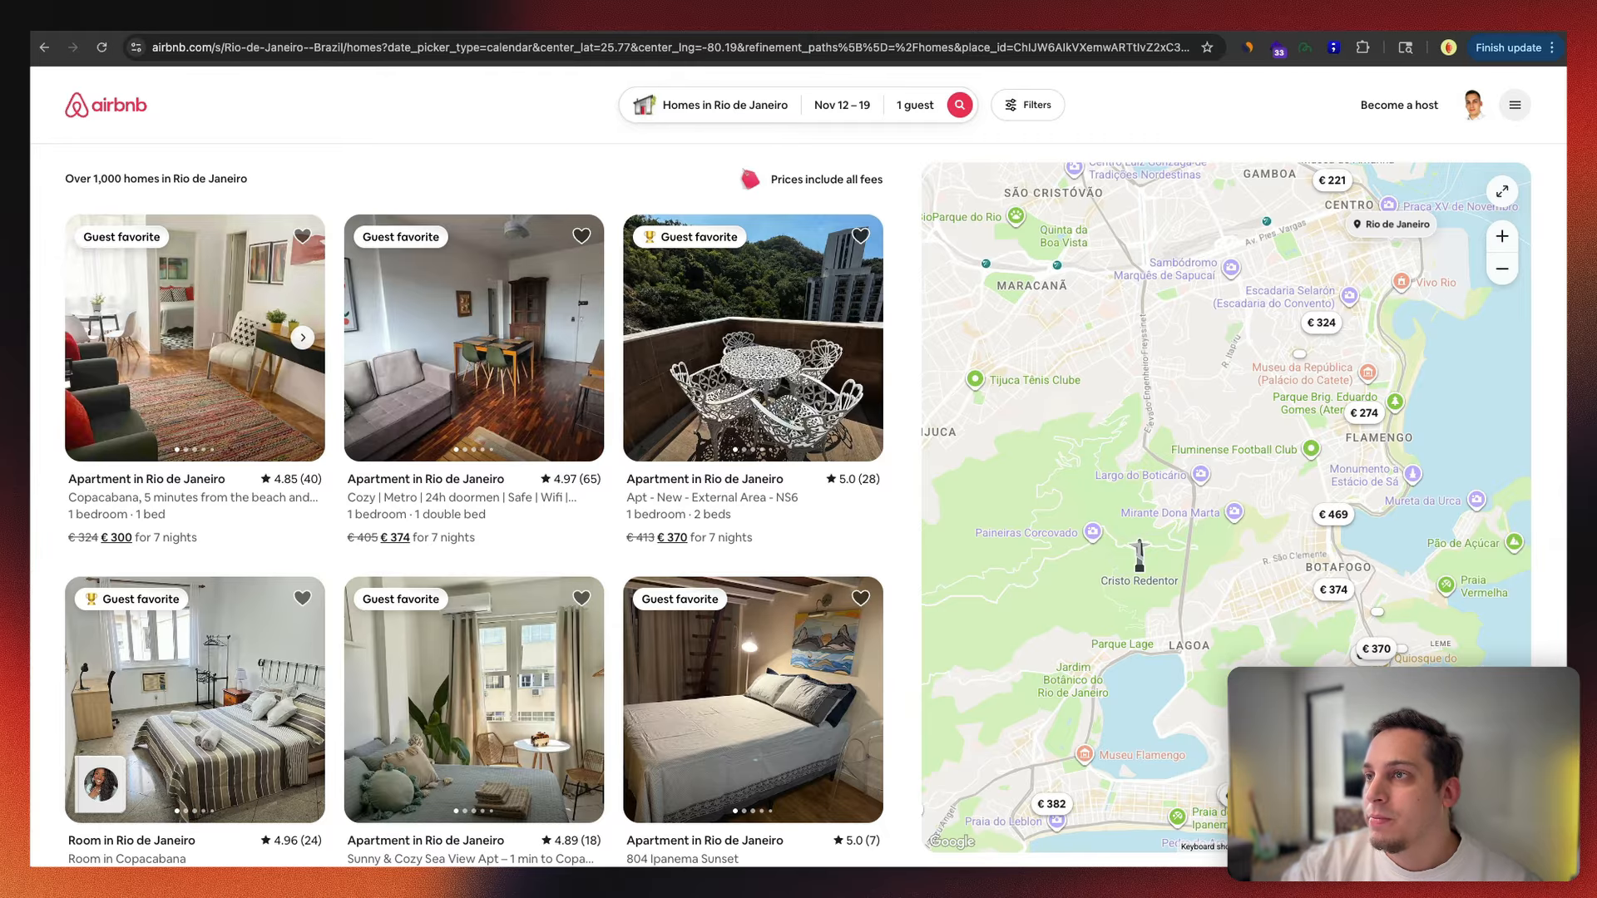
left_click(748, 21)
left_click(634, 446)
scroll(638, 451, "down", 2)
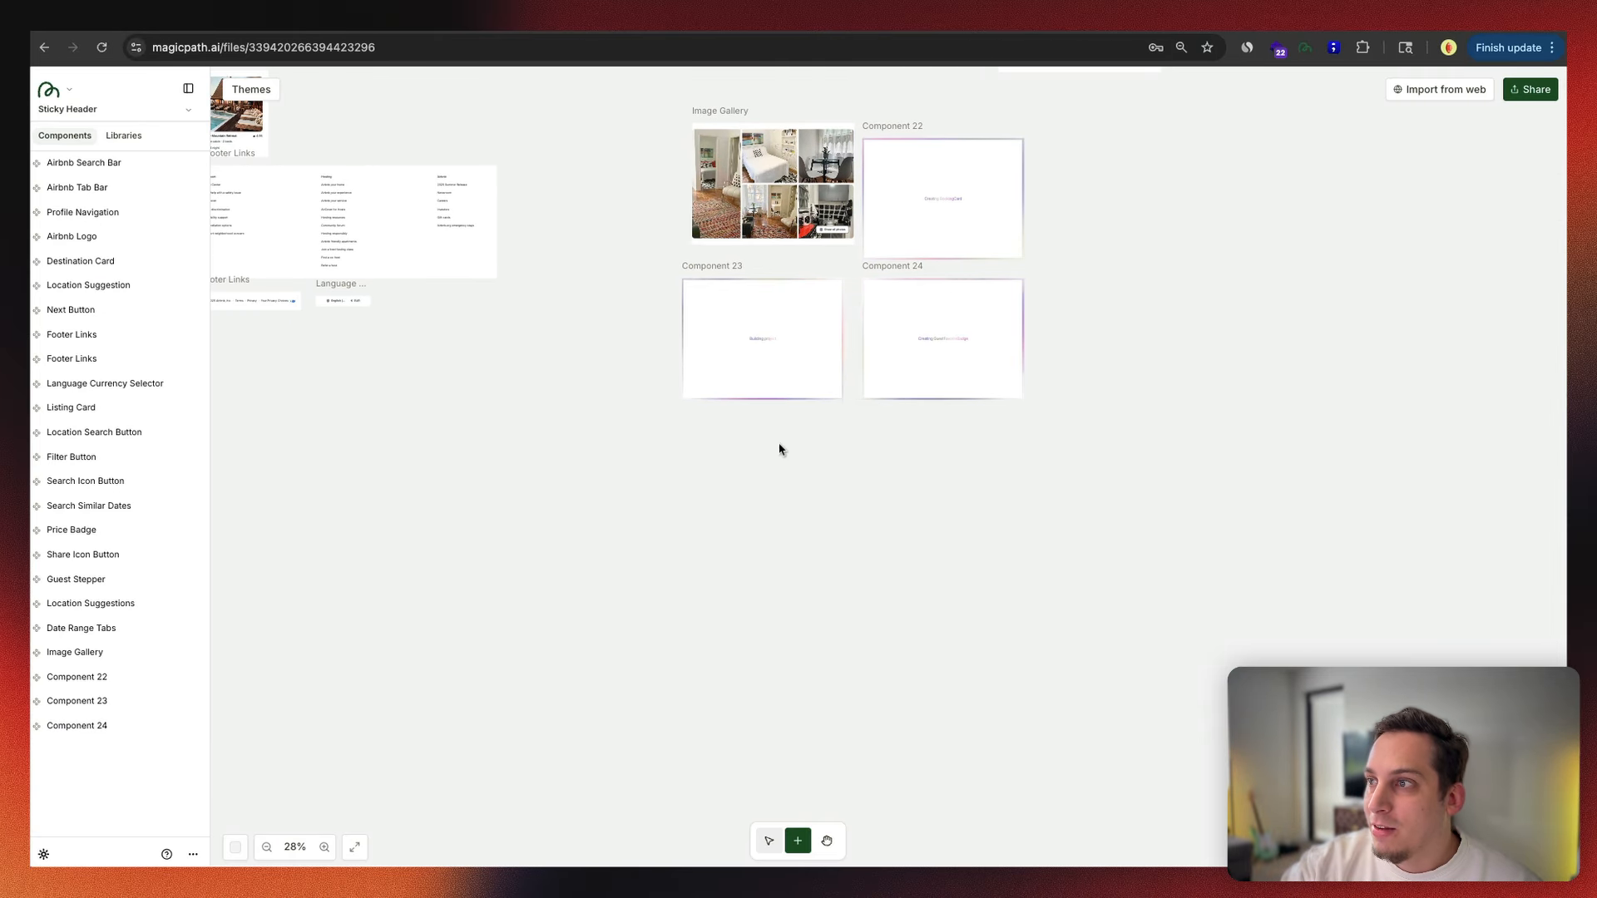
key("ctrl+v")
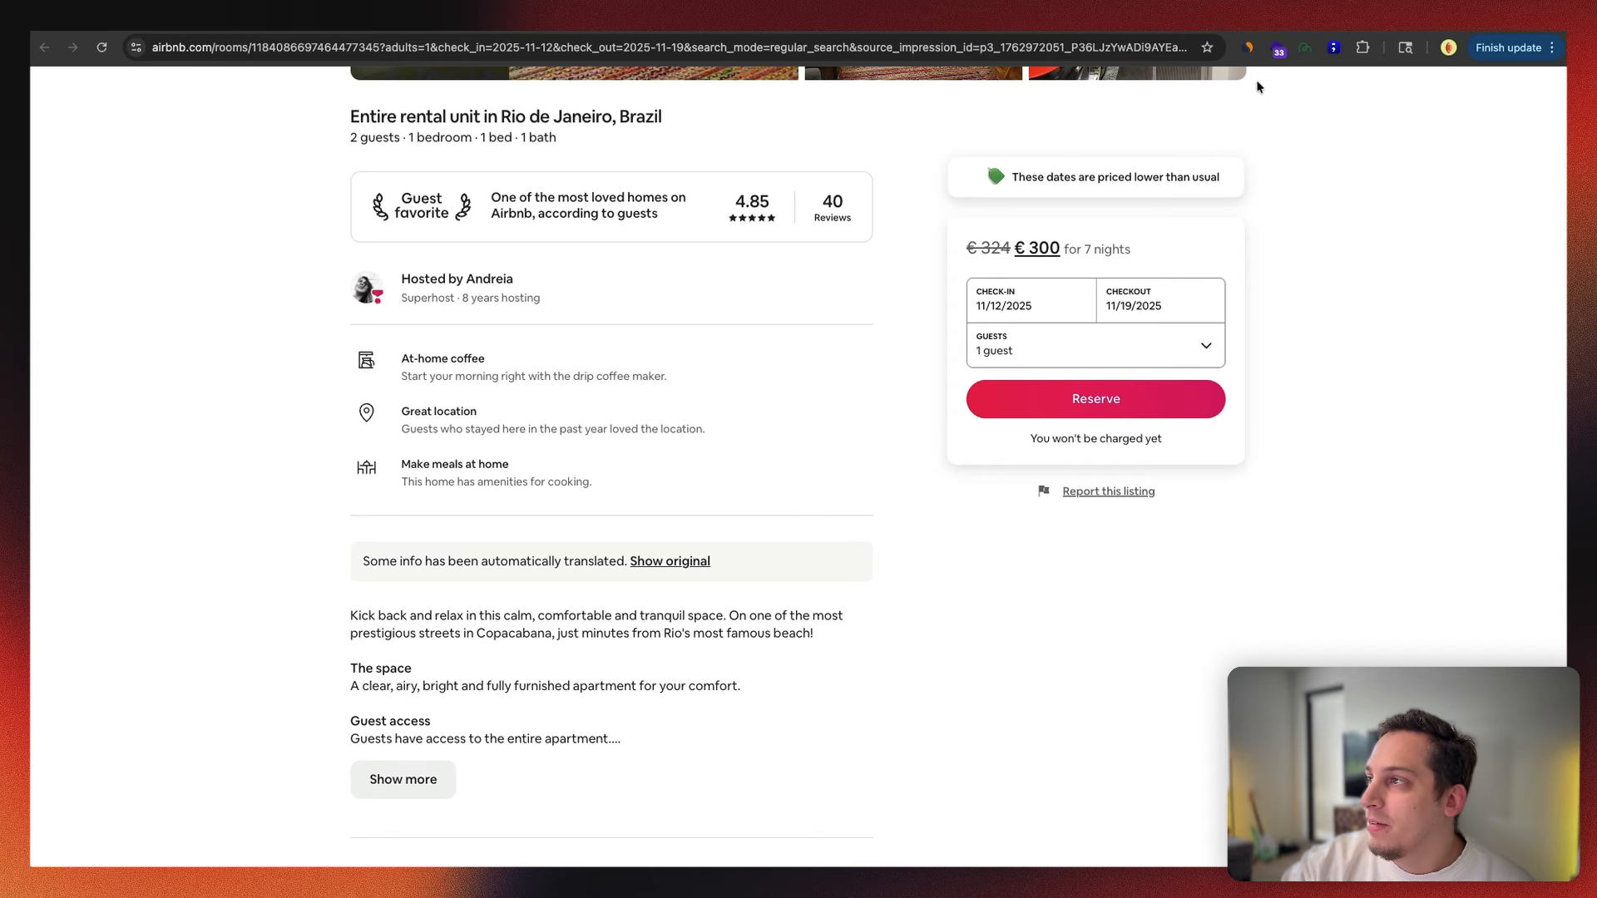
Step: Capture the listing's highlights section with at-home coffee, great location and meals, and place it in MagicPath beside Component 25
left_click(1305, 48)
left_click(1156, 178)
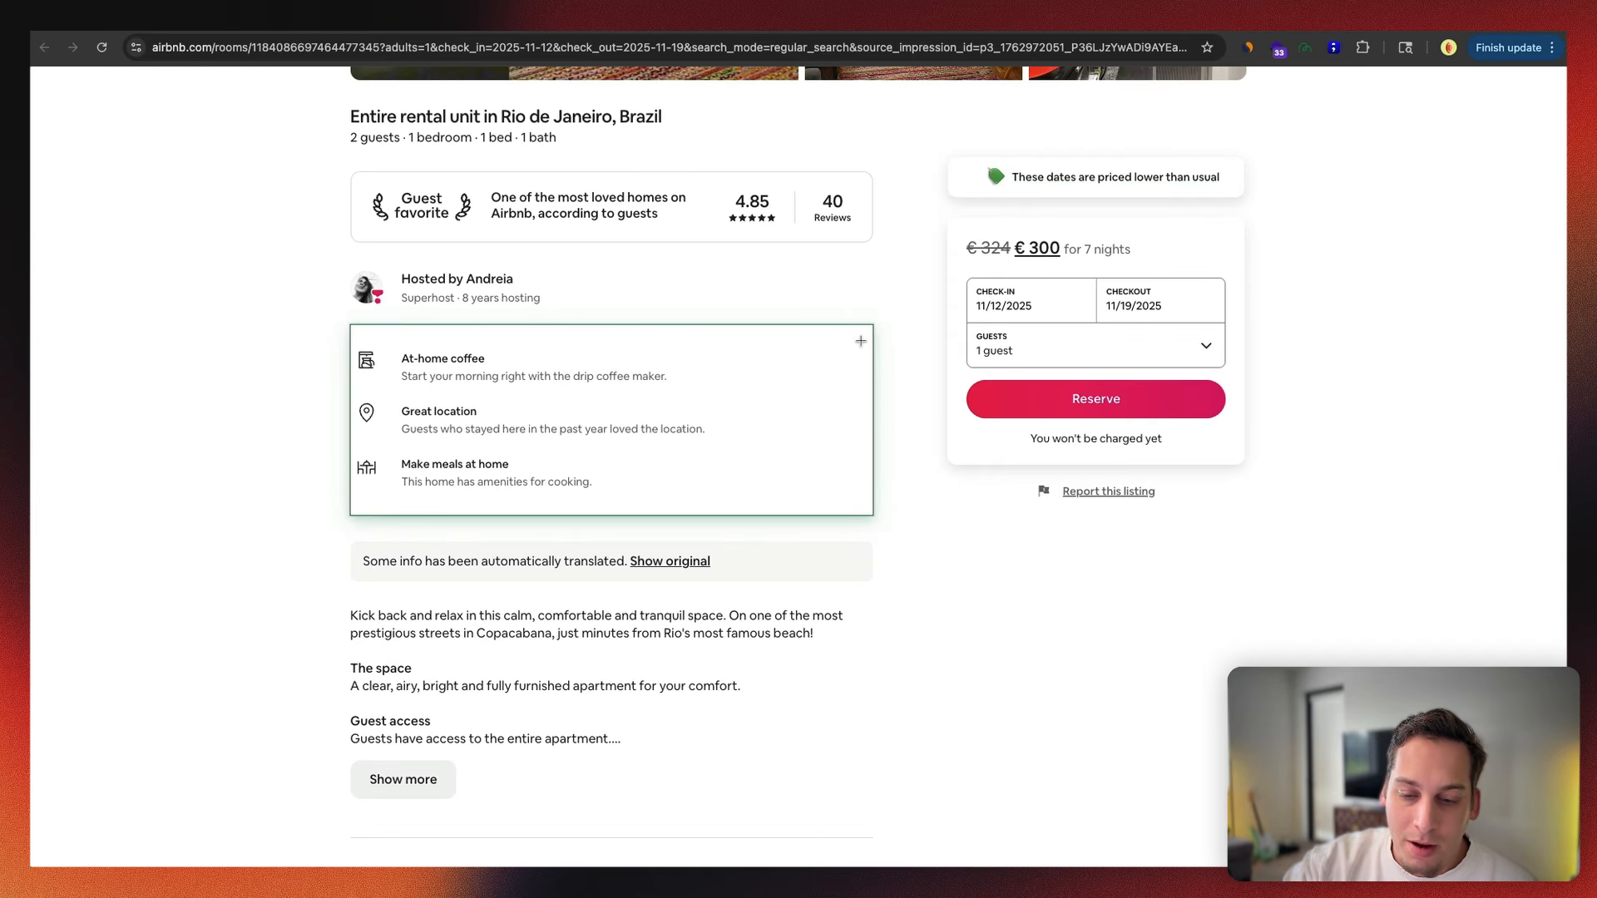
left_click(860, 341)
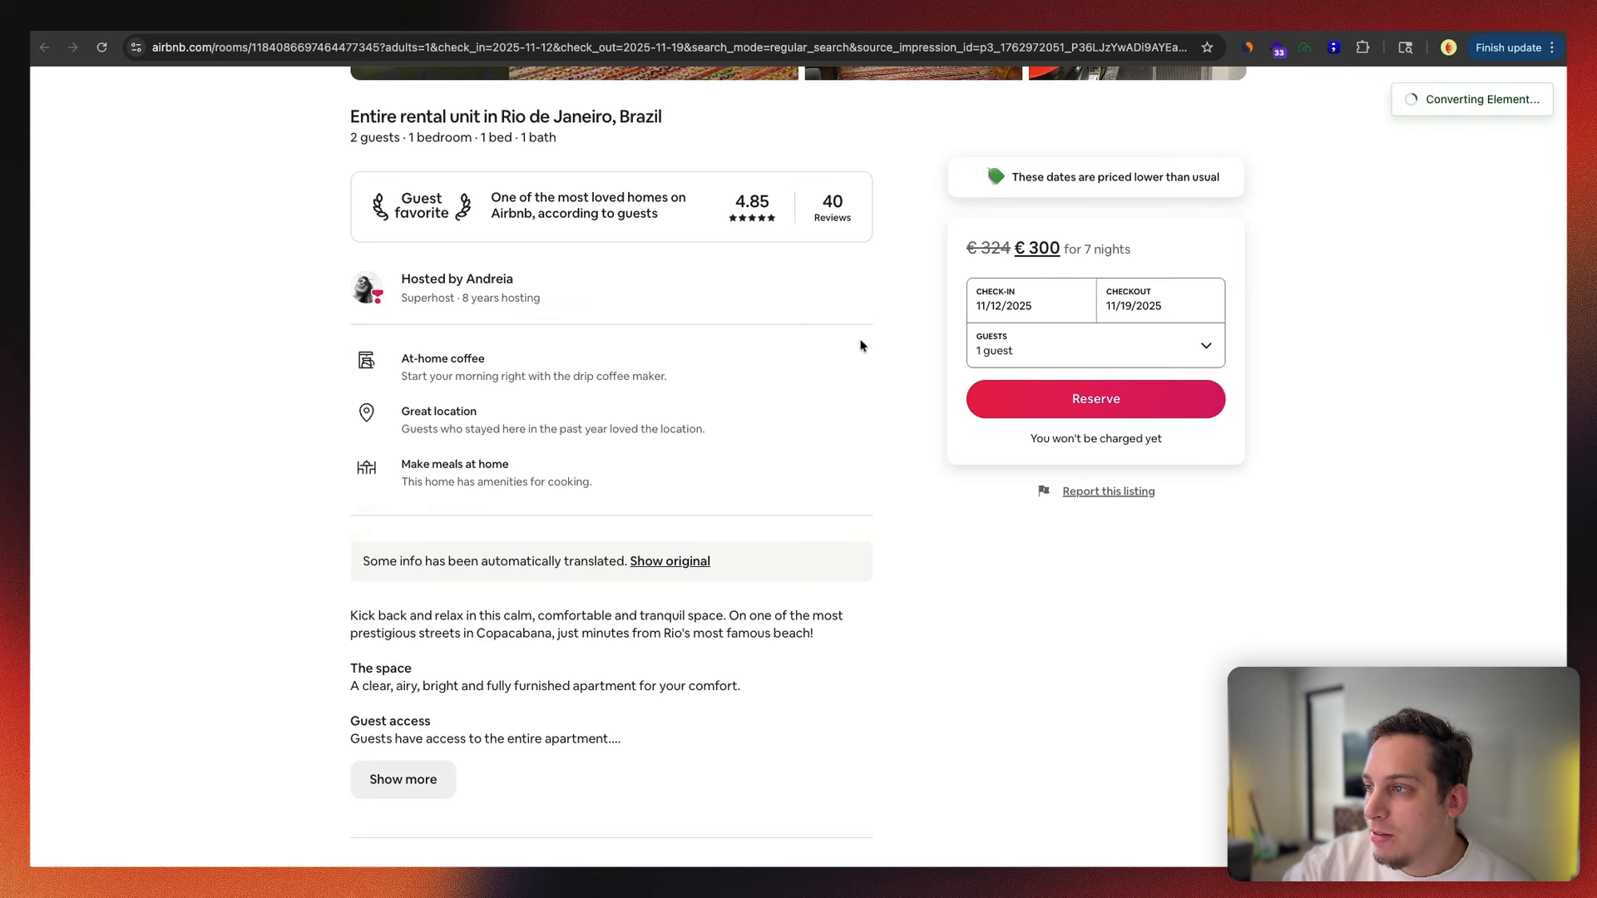
left_click(1157, 182)
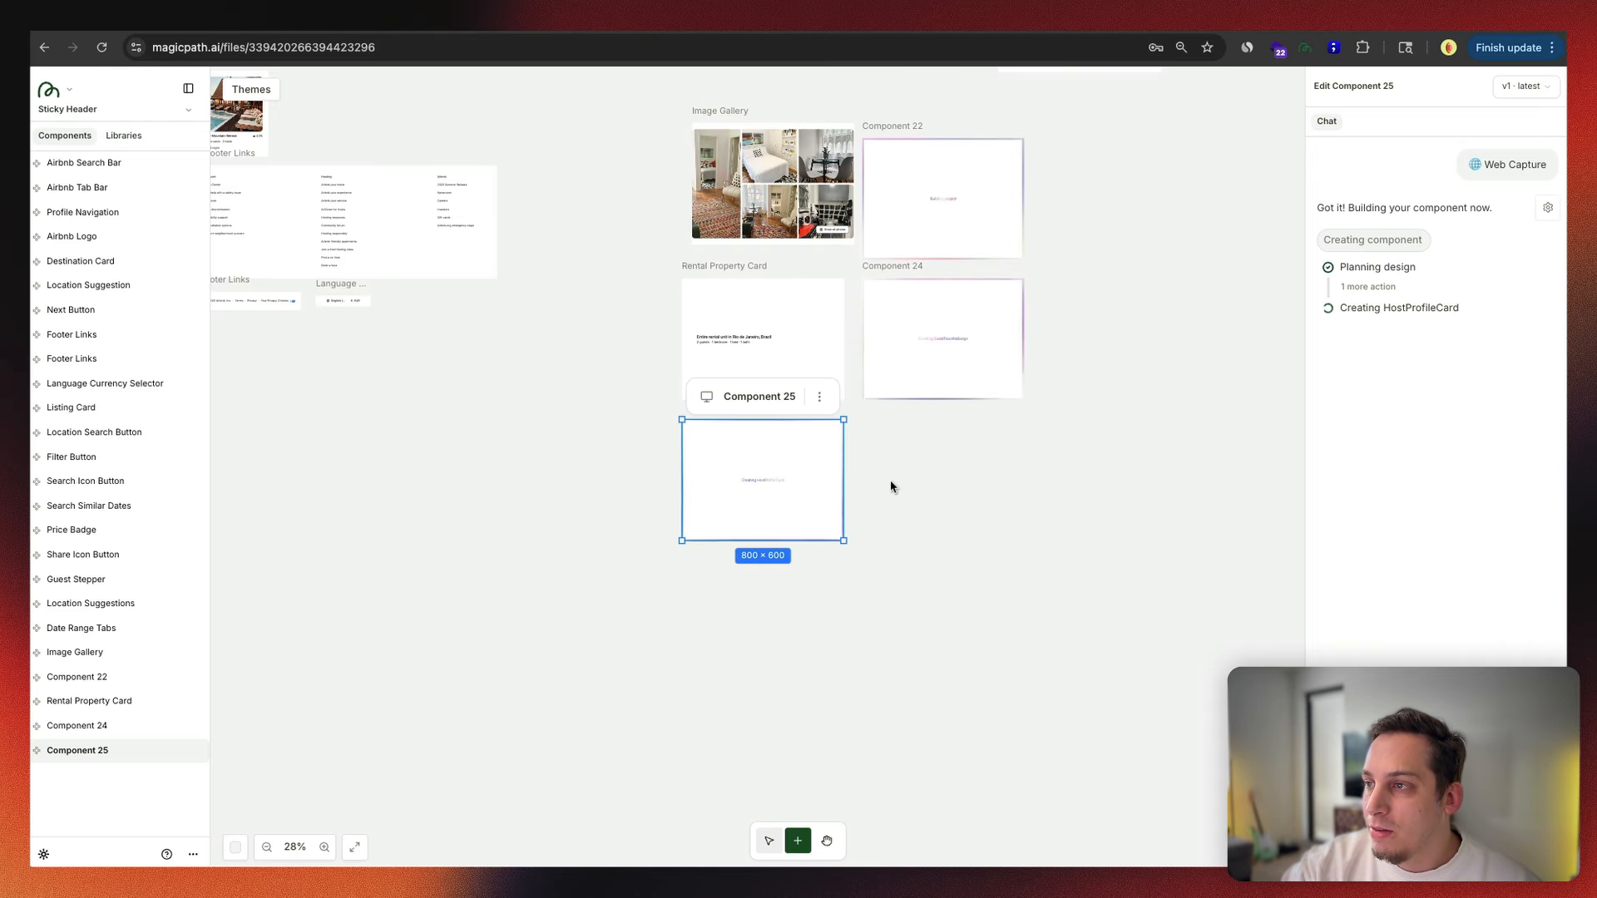
left_click(891, 482)
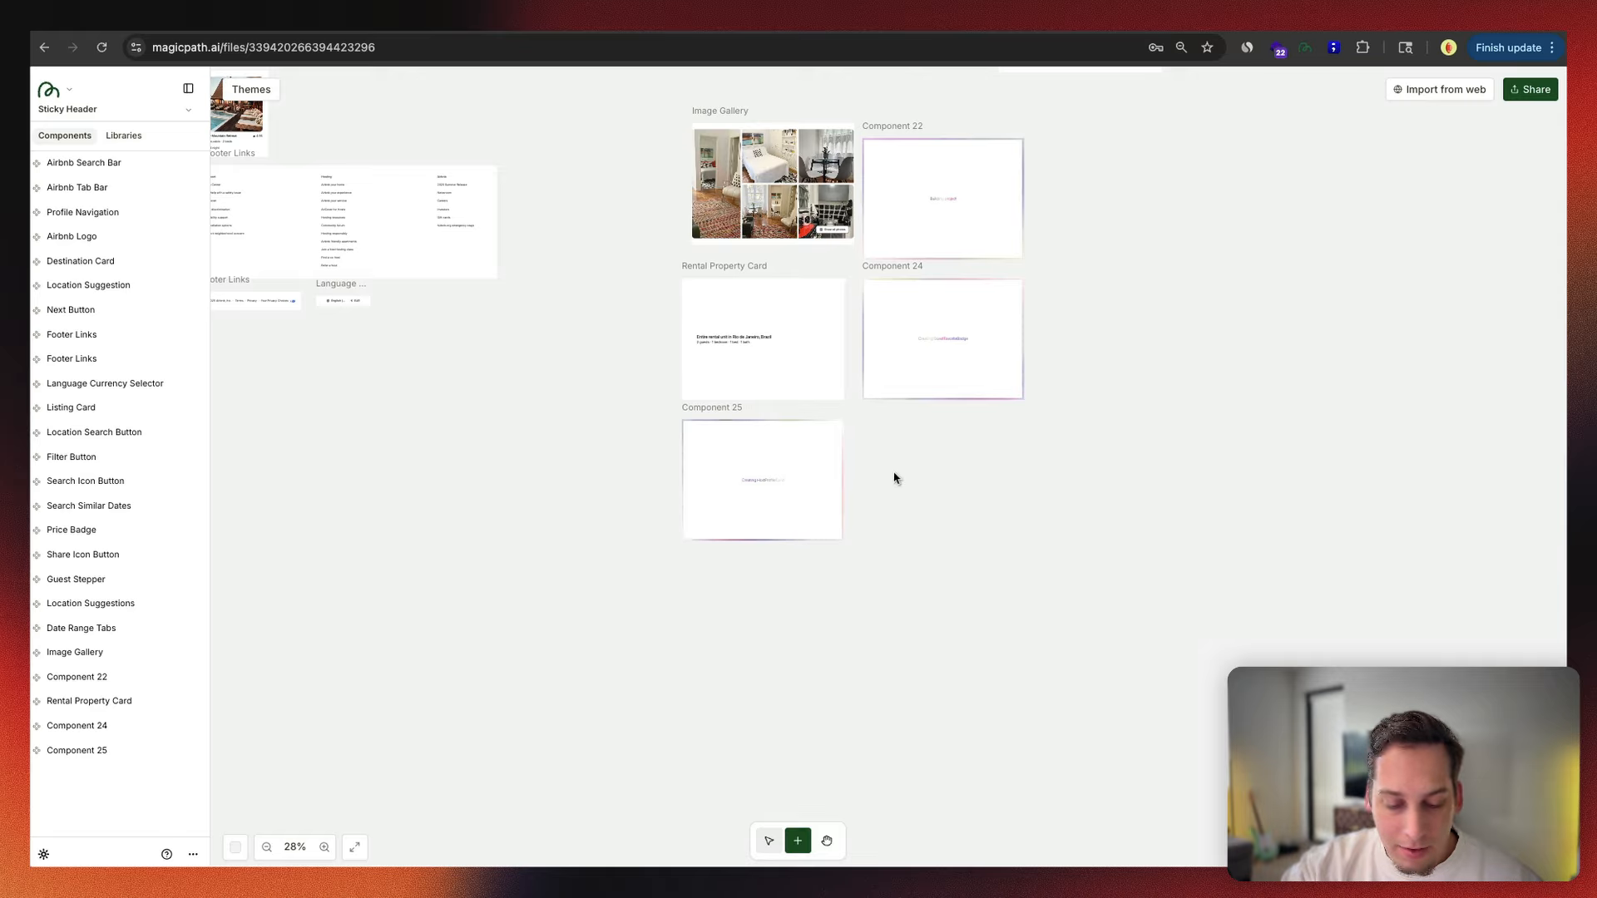
left_click_drag(905, 436, 953, 449)
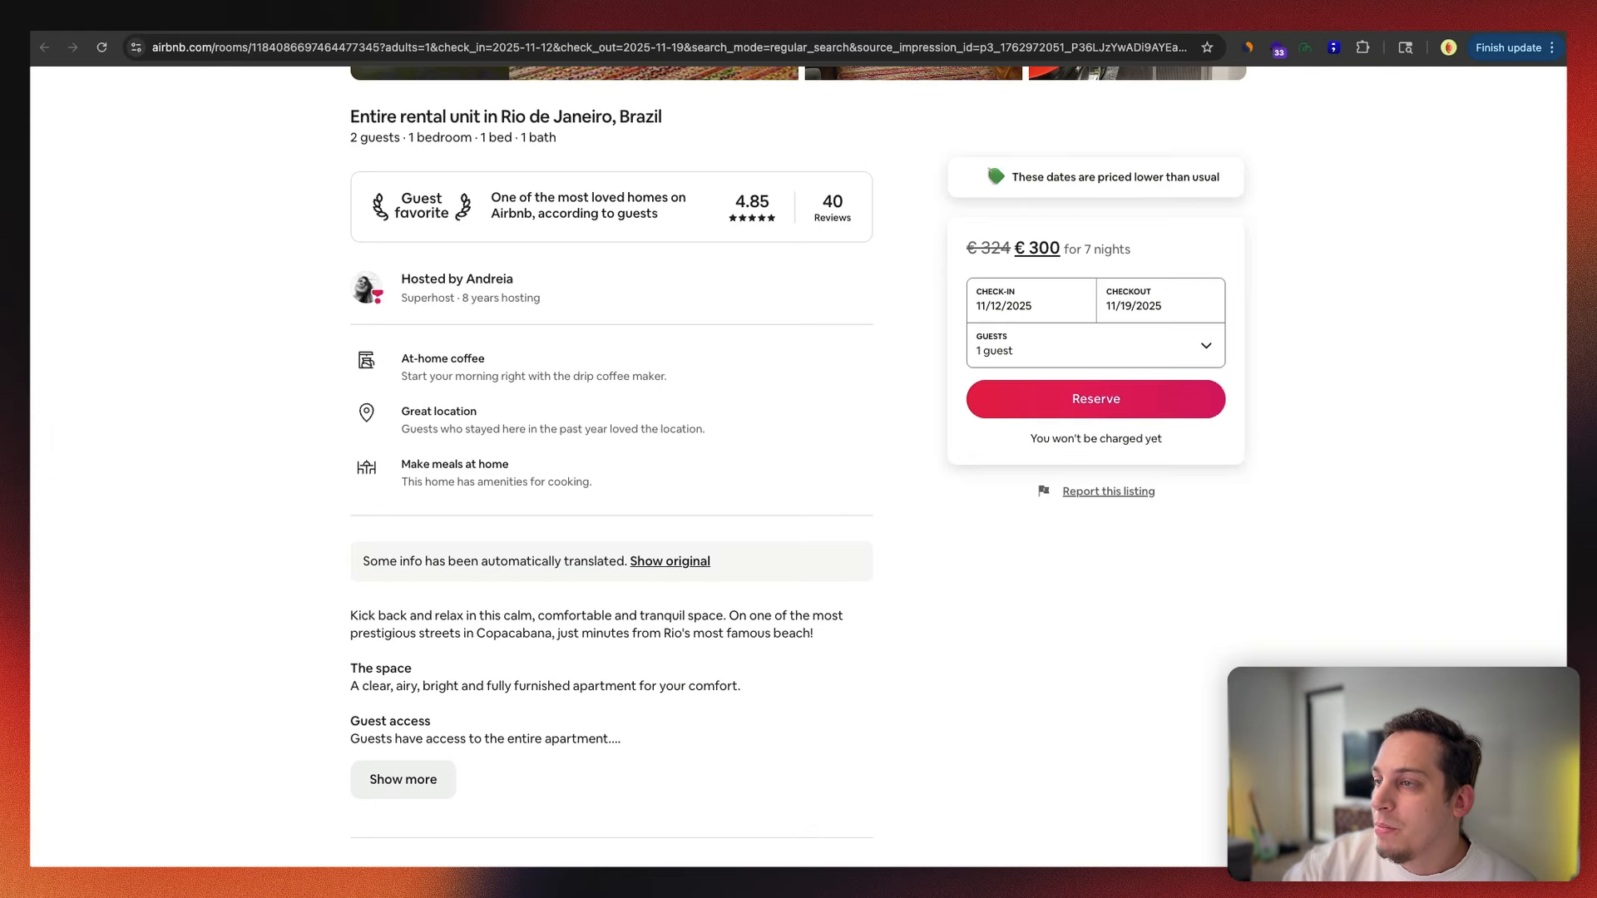
Step: Capture the "What this place offers" amenities section of the listing with Web Capture and copy the component
scroll(713, 298, "down", 10)
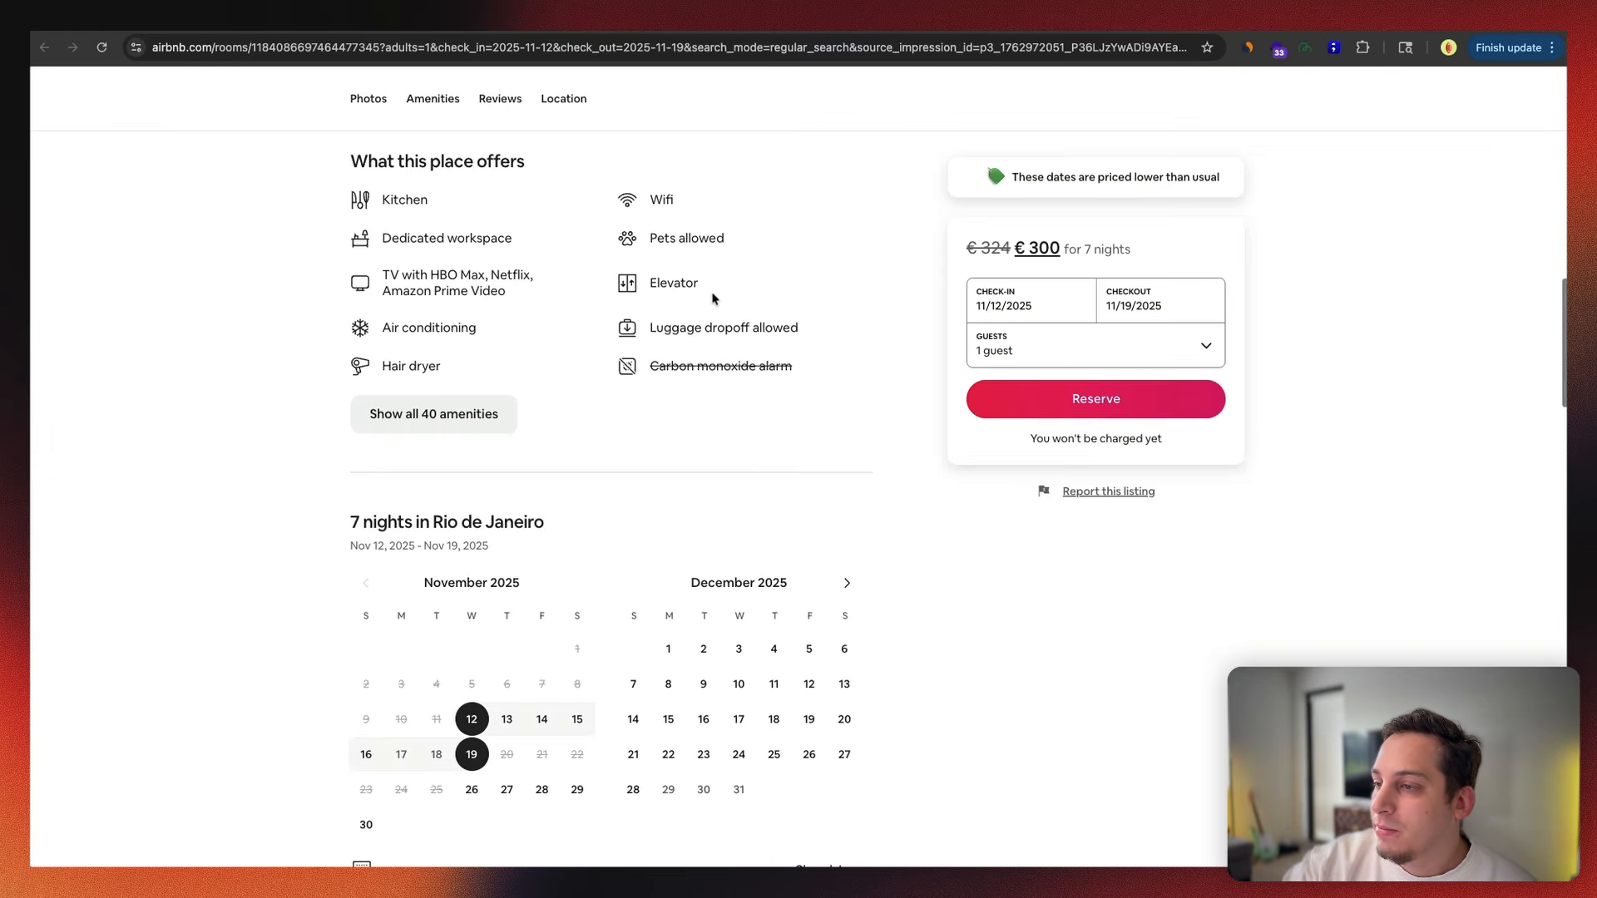
scroll(713, 298, "up", 1)
left_click(1309, 48)
left_click(1155, 178)
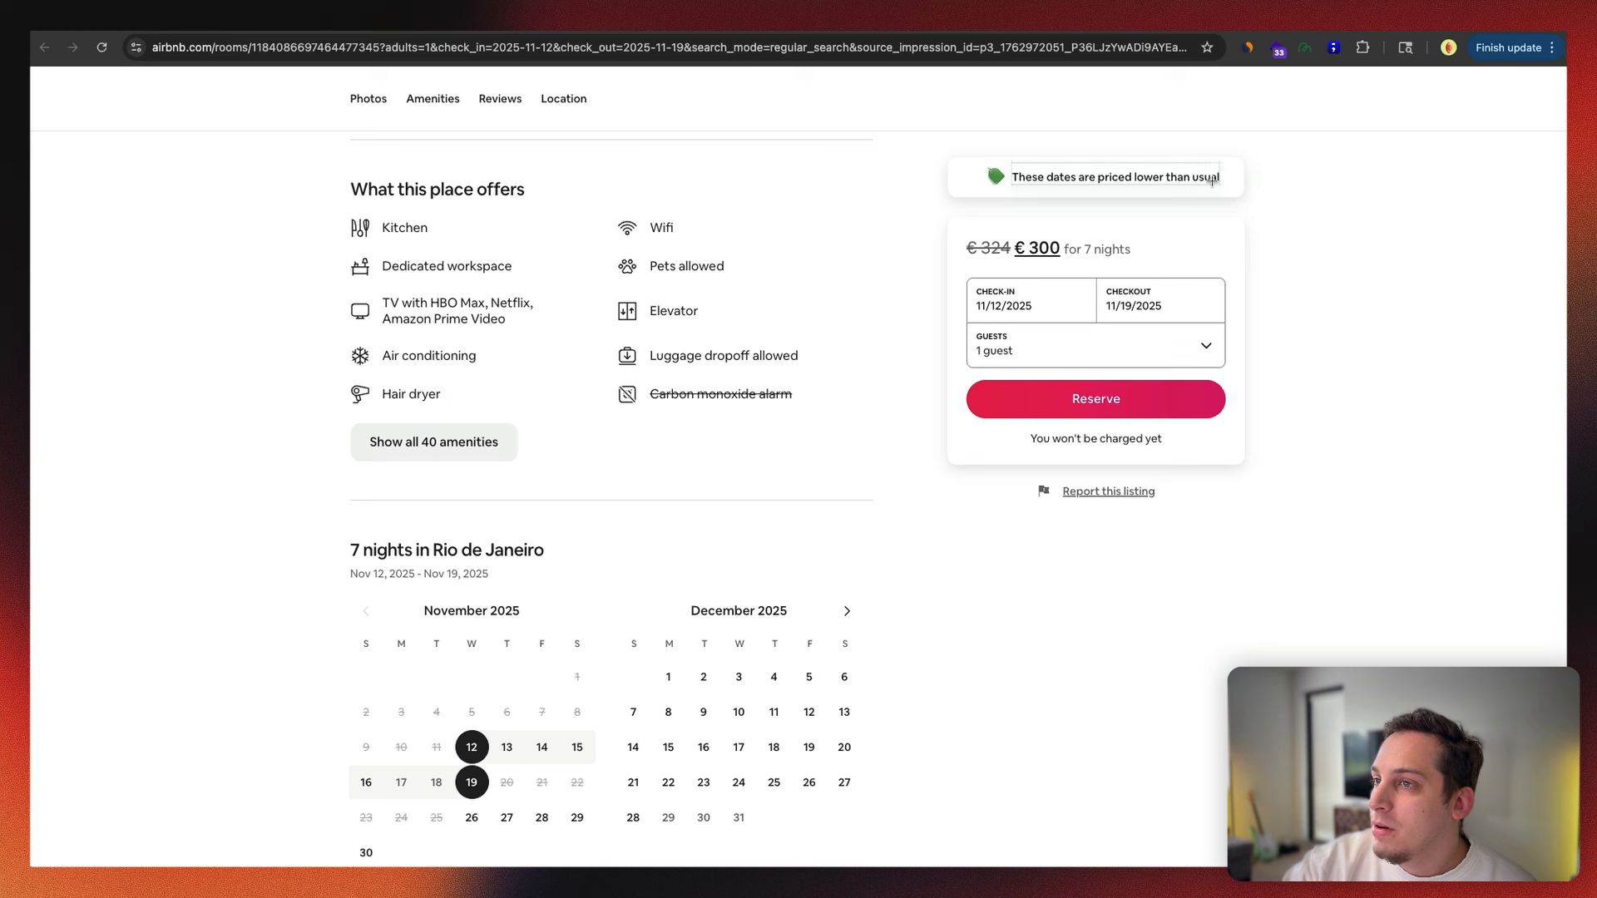
left_click(720, 176)
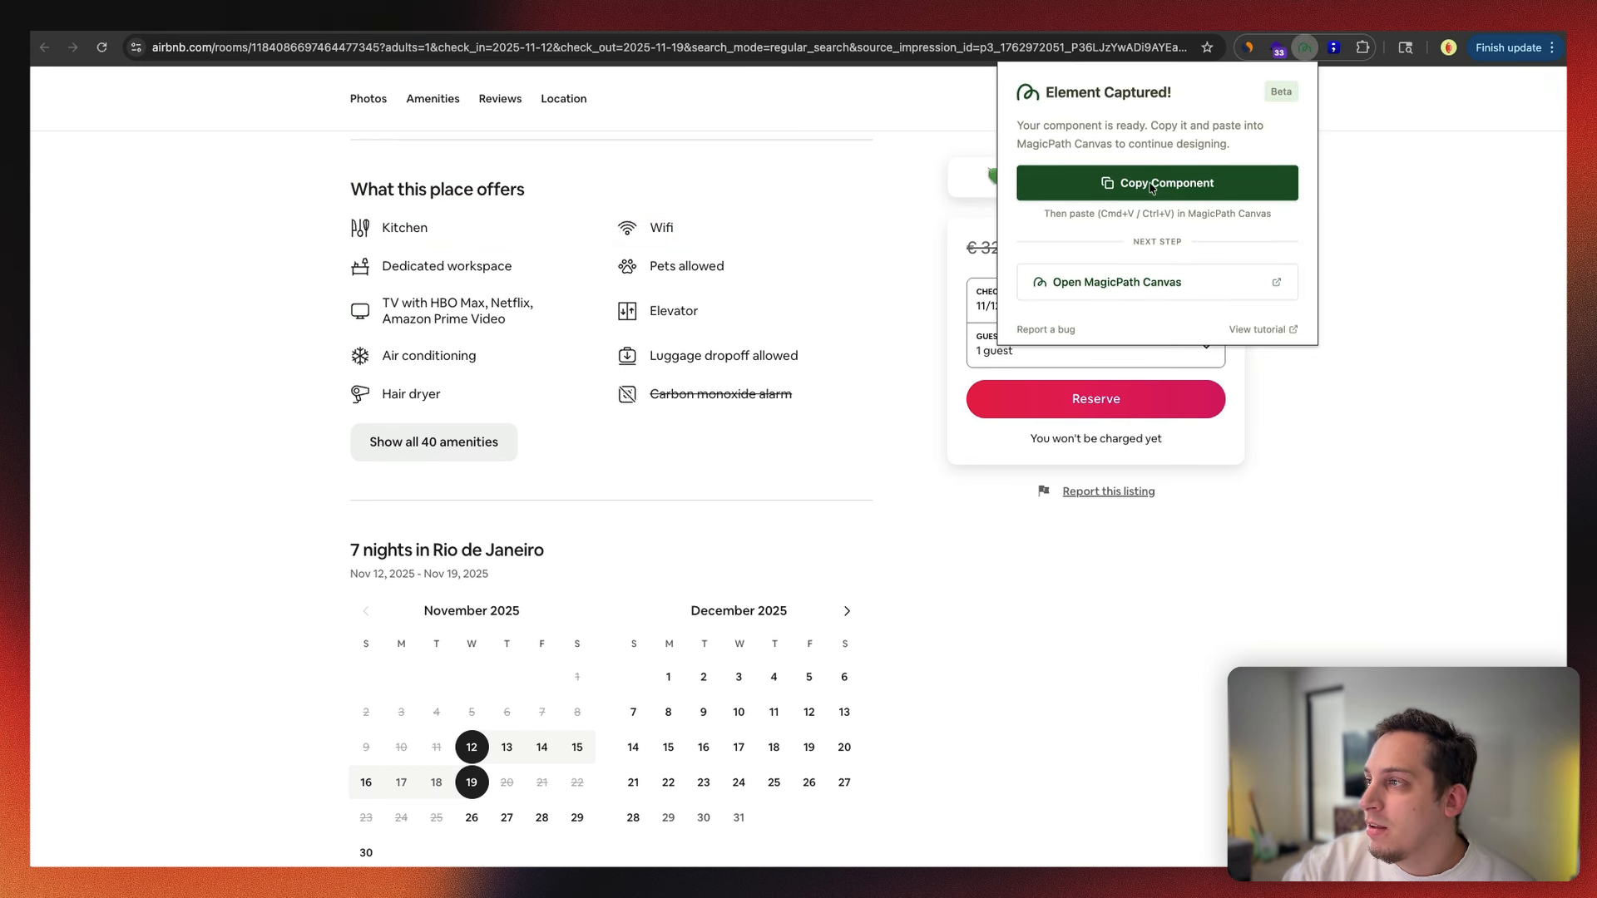
left_click(1153, 185)
Step: Paste the captured amenities section into MagicPath and position its frame below Component 25
key("ctrl+Tab")
left_click(677, 587)
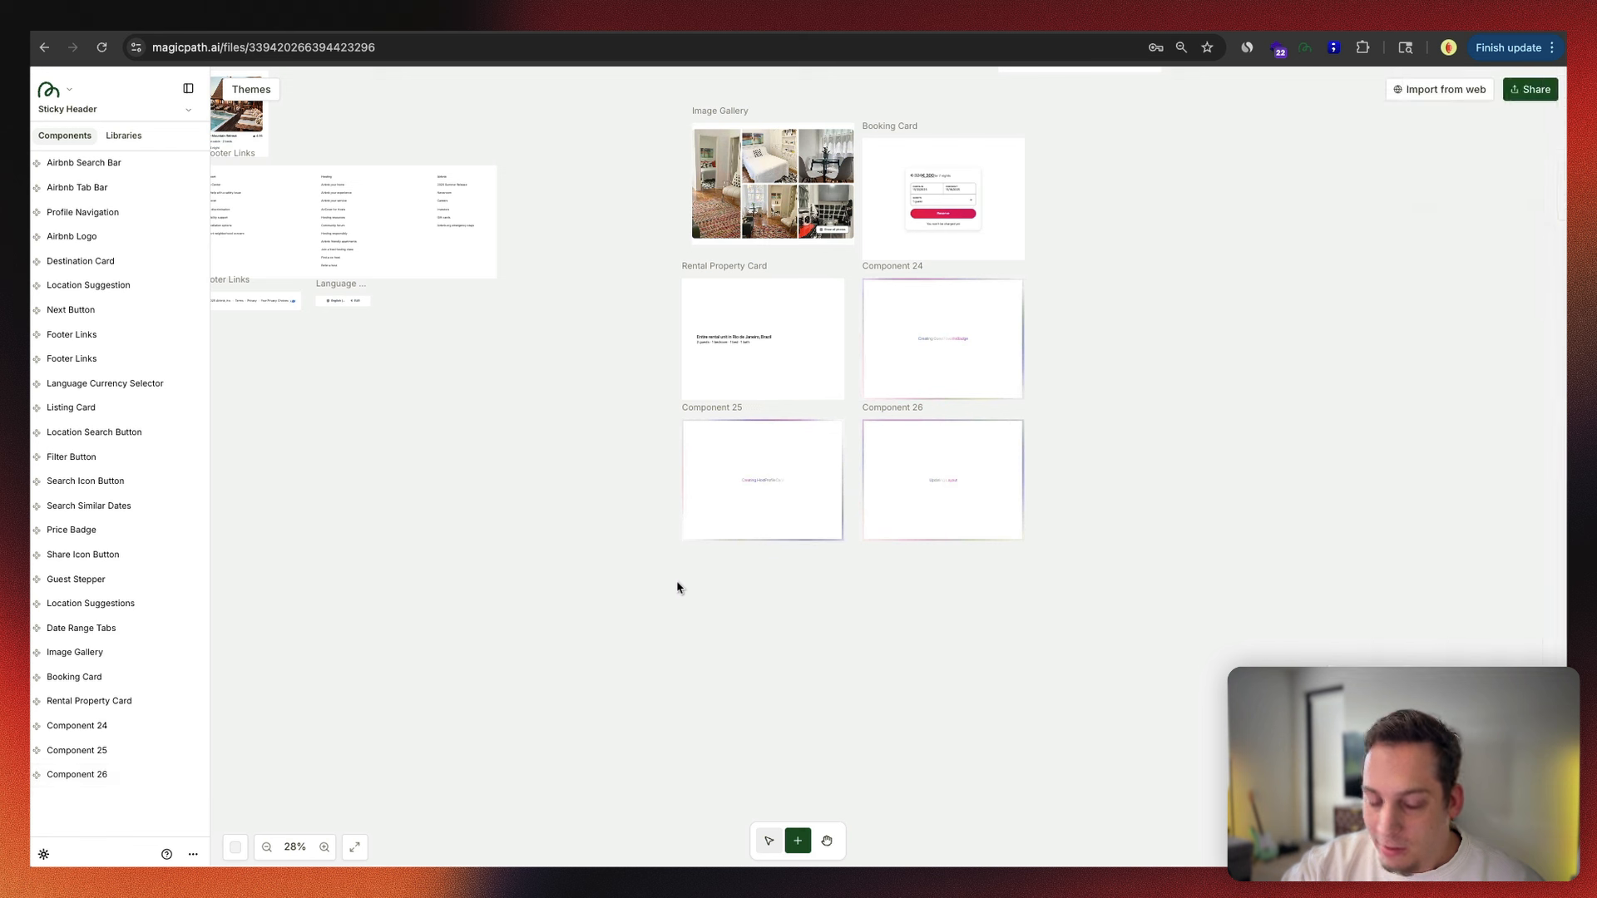
key("super+v")
left_click_drag(682, 515, 760, 546)
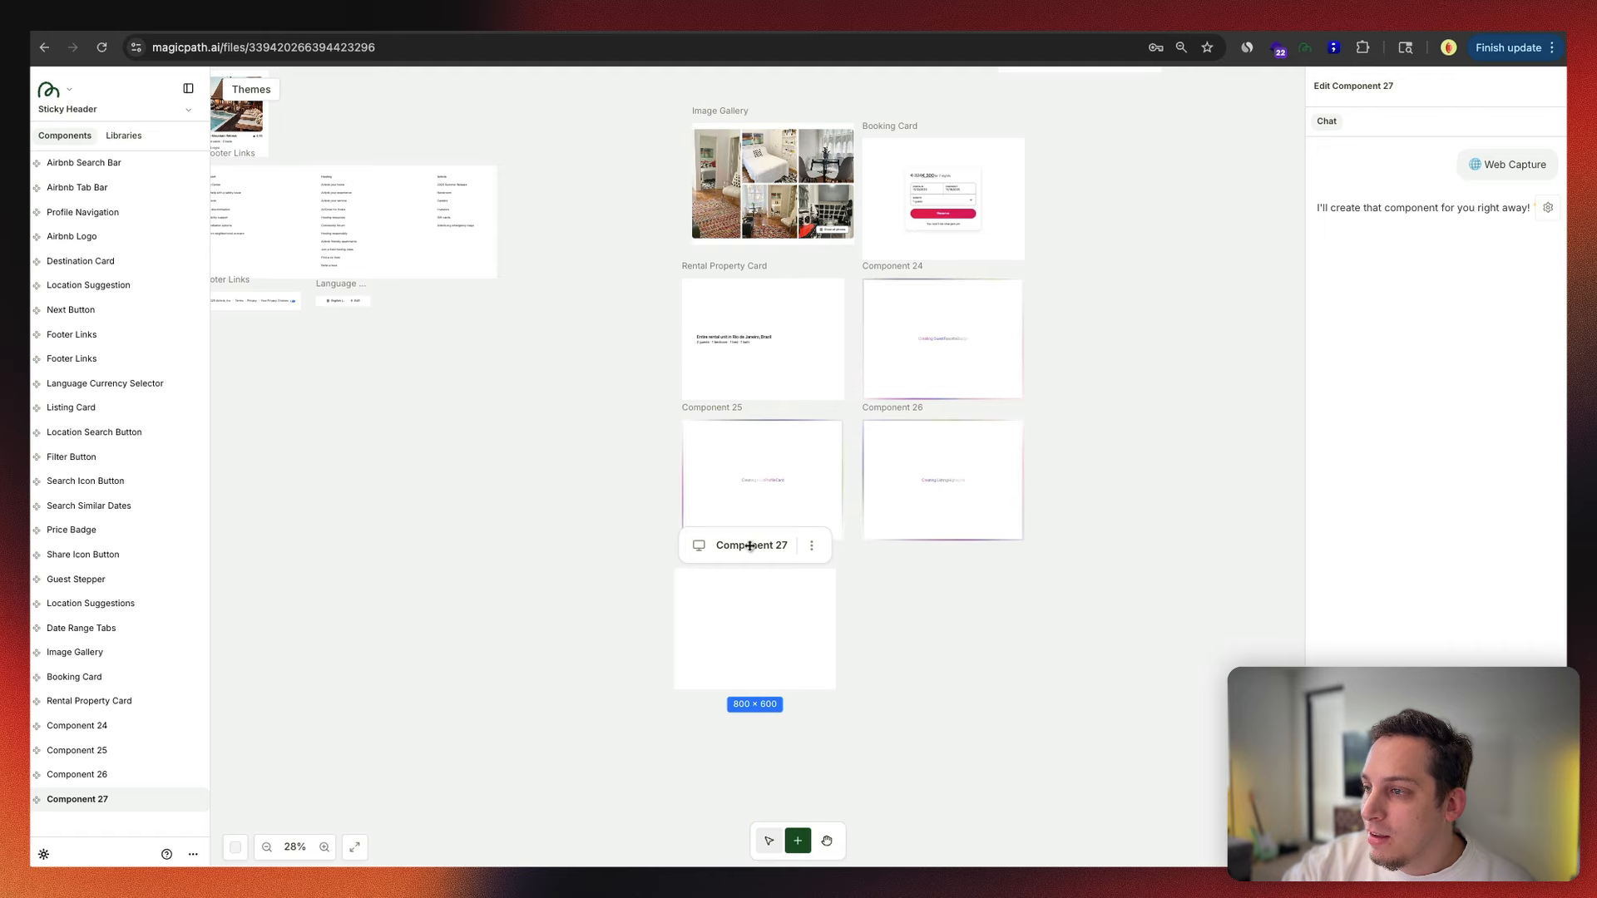
Step: Switch to the Airbnb listing and try to capture the "7 nights in Rio de Janeiro" calendar section with Web Capture
key("ctrl+Tab")
scroll(675, 188, "down", 5)
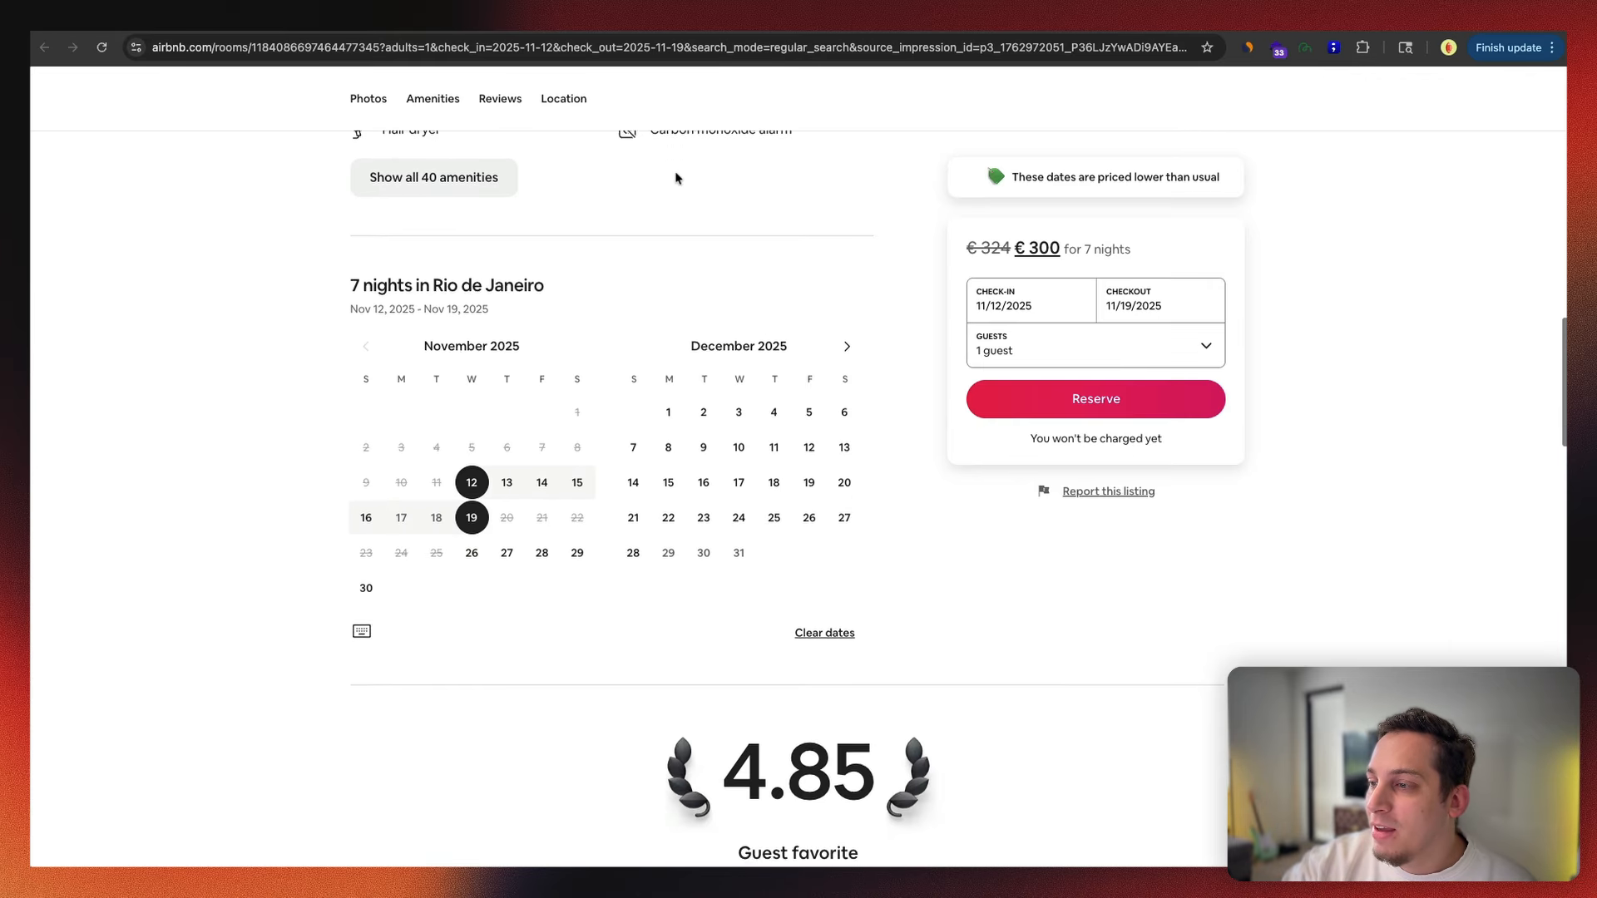
left_click(1305, 48)
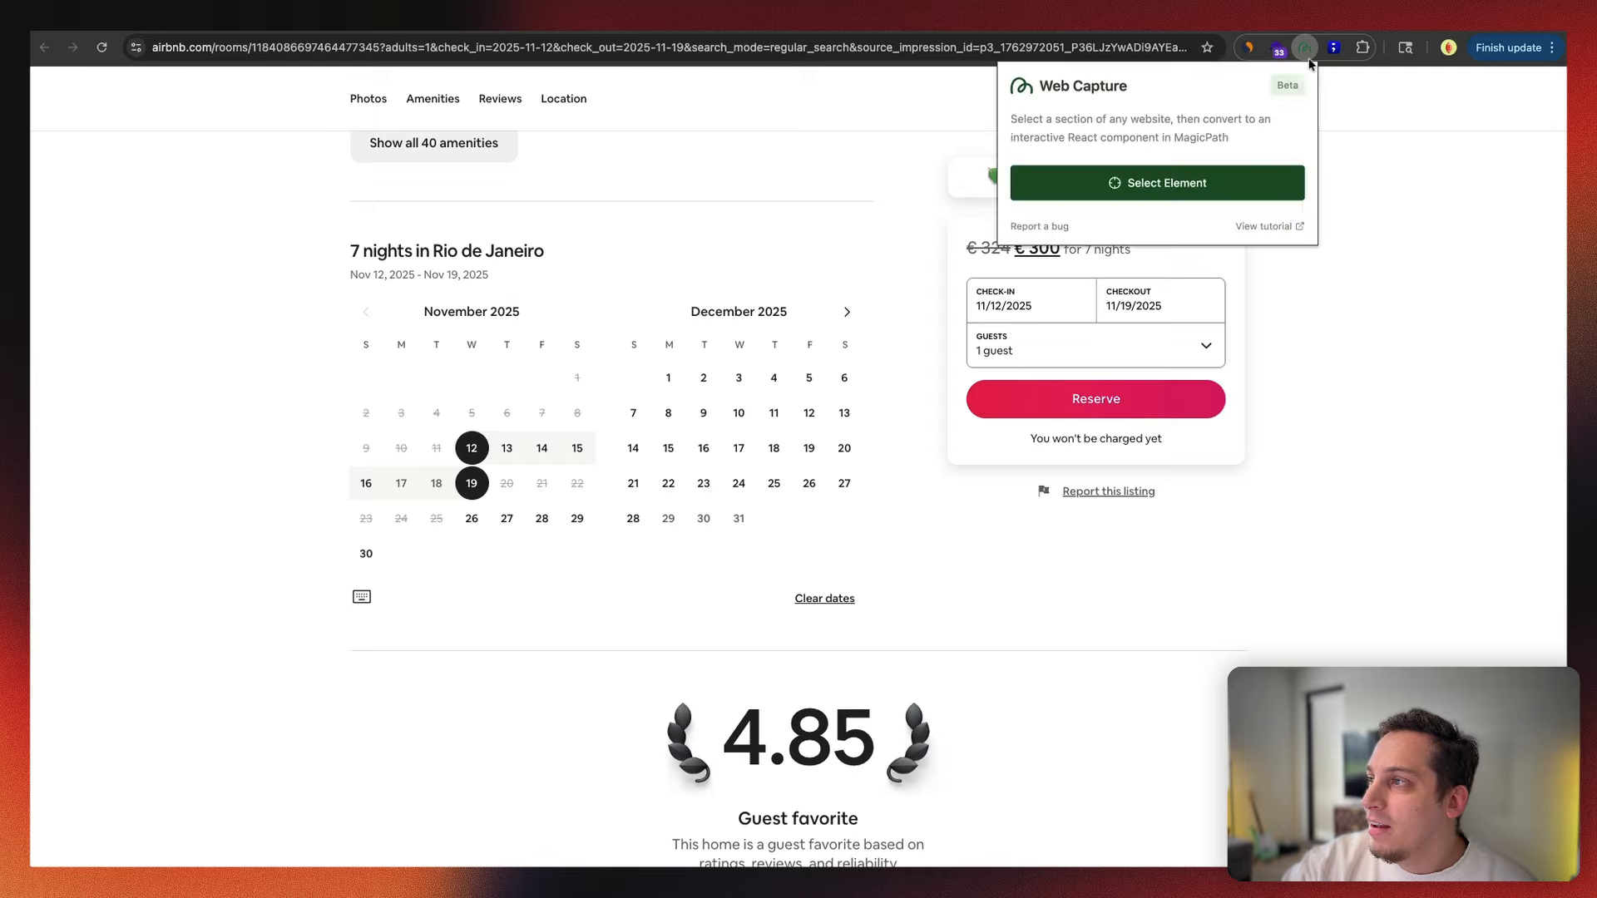
left_click(1136, 196)
left_click(569, 242)
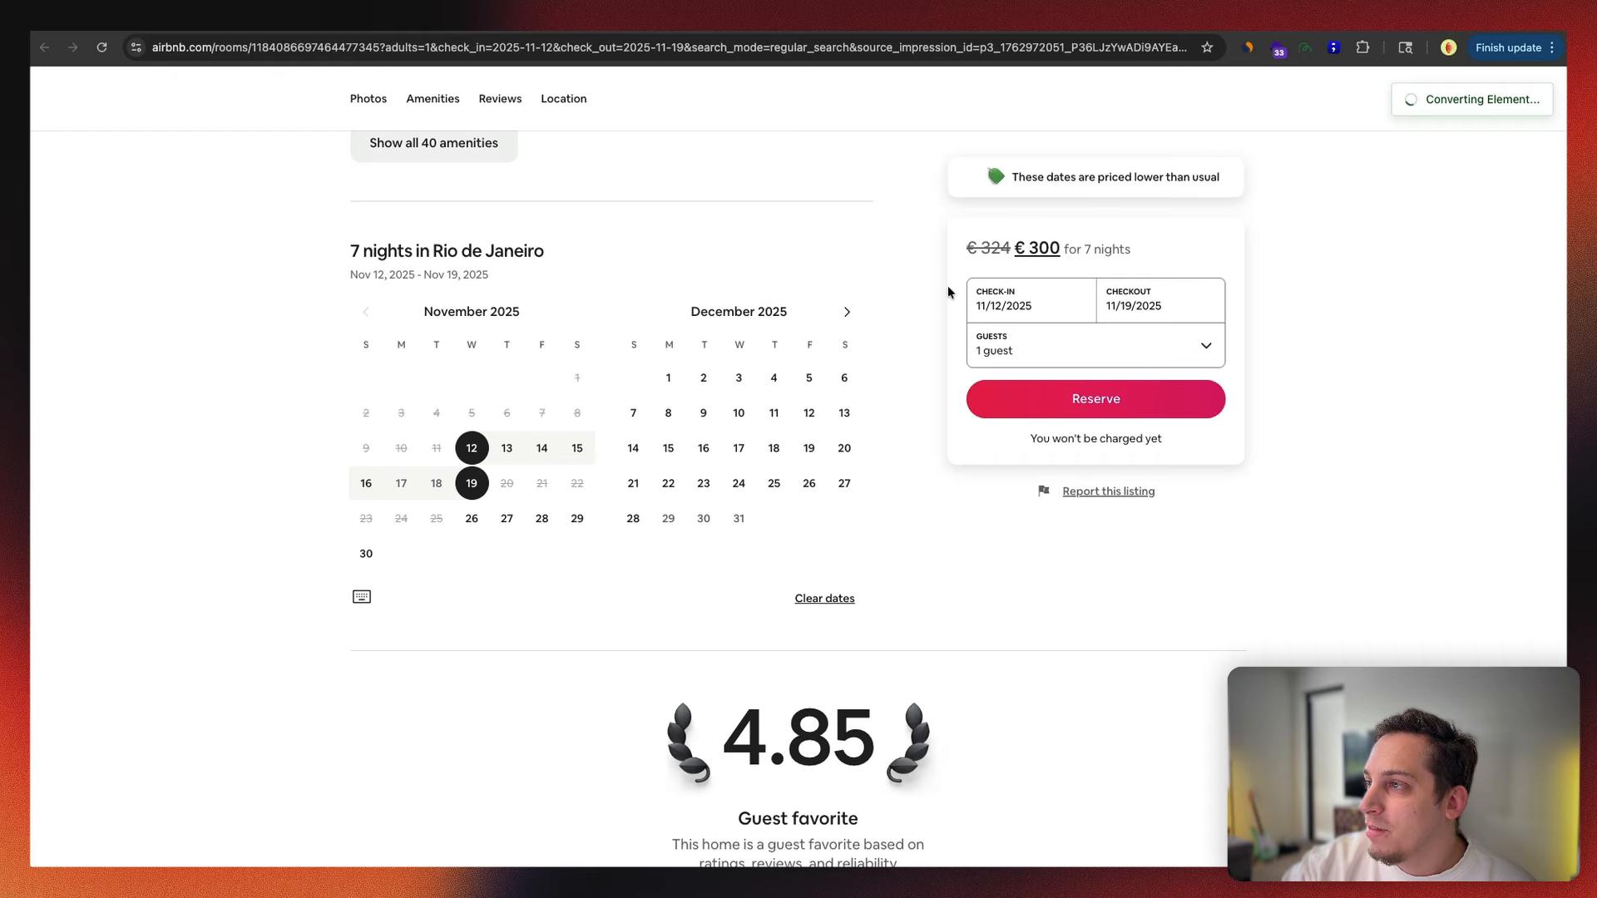
scroll(911, 288, "down", 5)
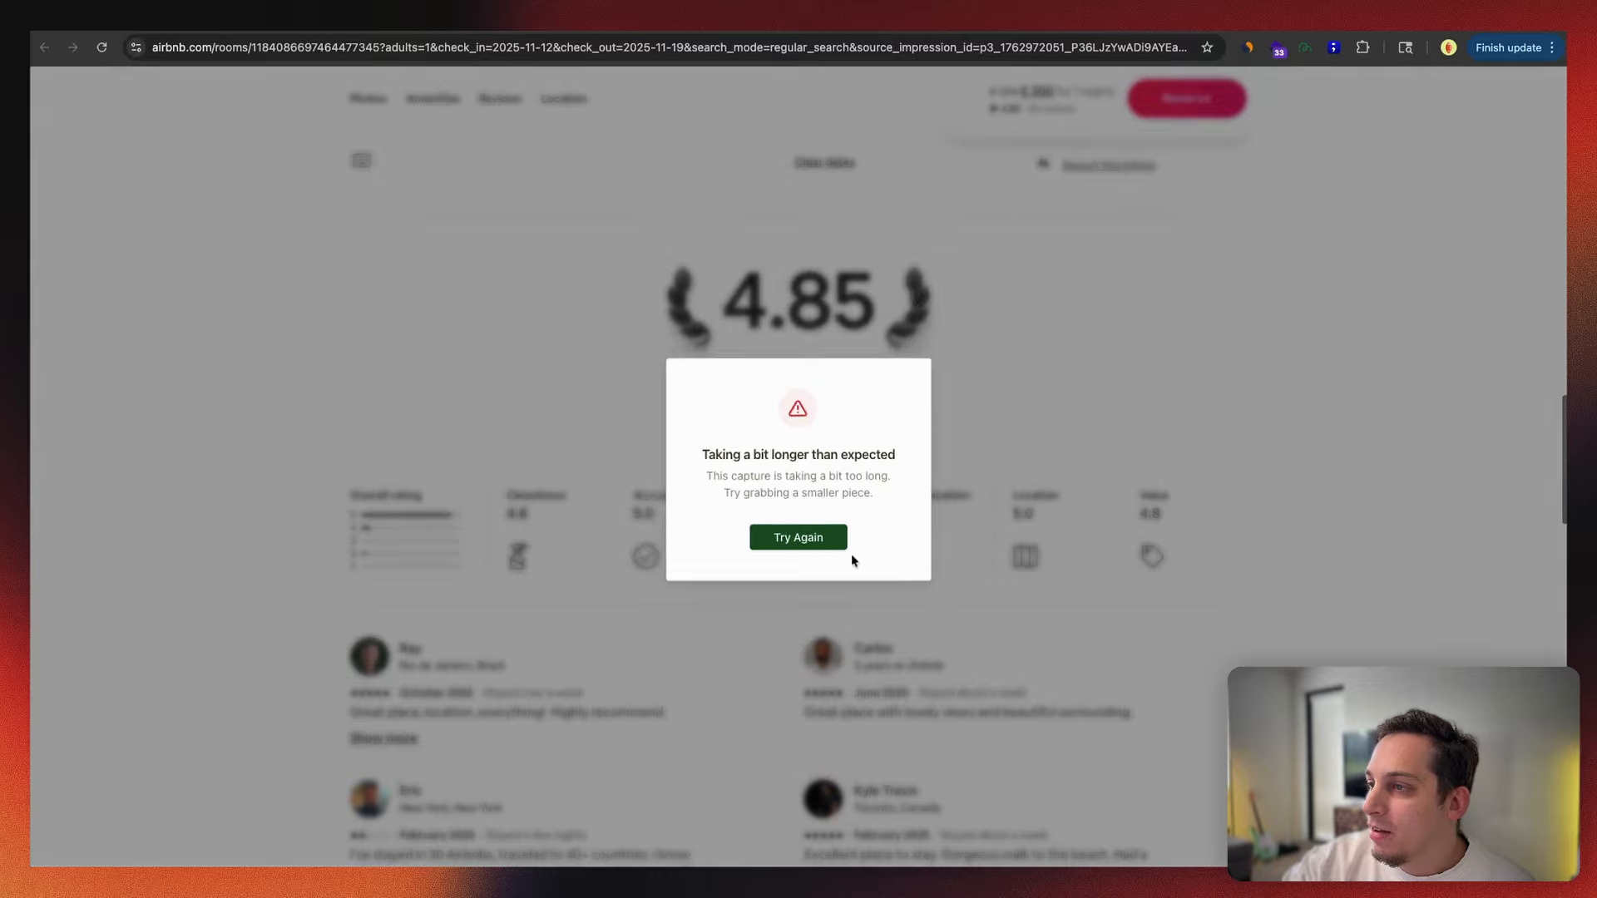
left_click(829, 537)
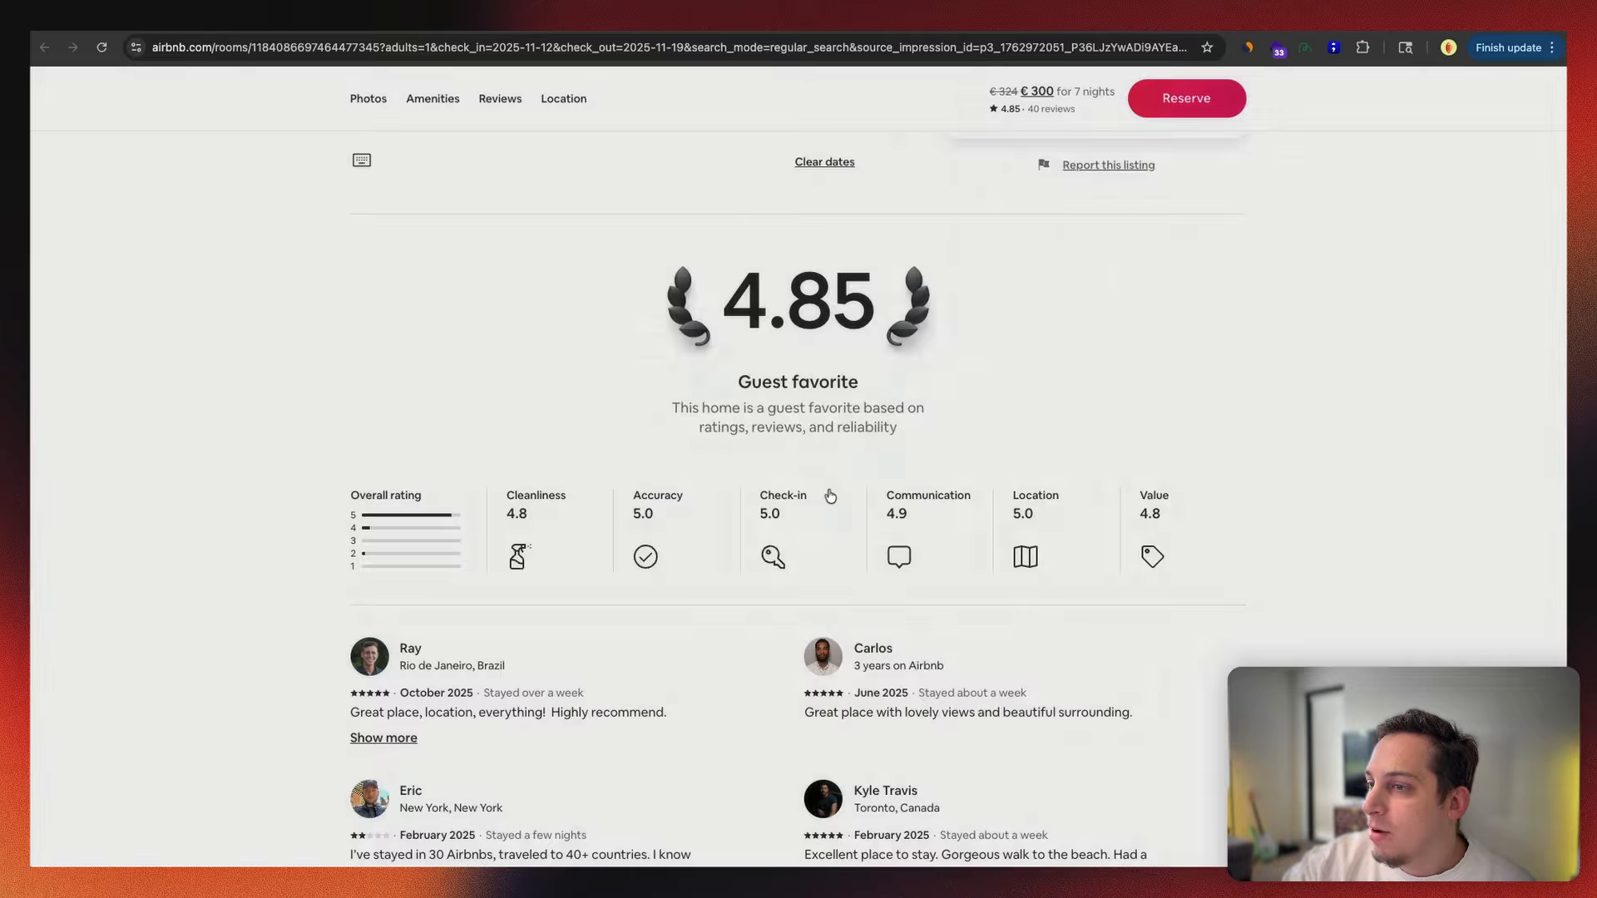
Step: Try to capture the listing's whole reviews section, from the guest favorite rating through the individual reviews, with Web Capture
scroll(981, 323, "up", 5)
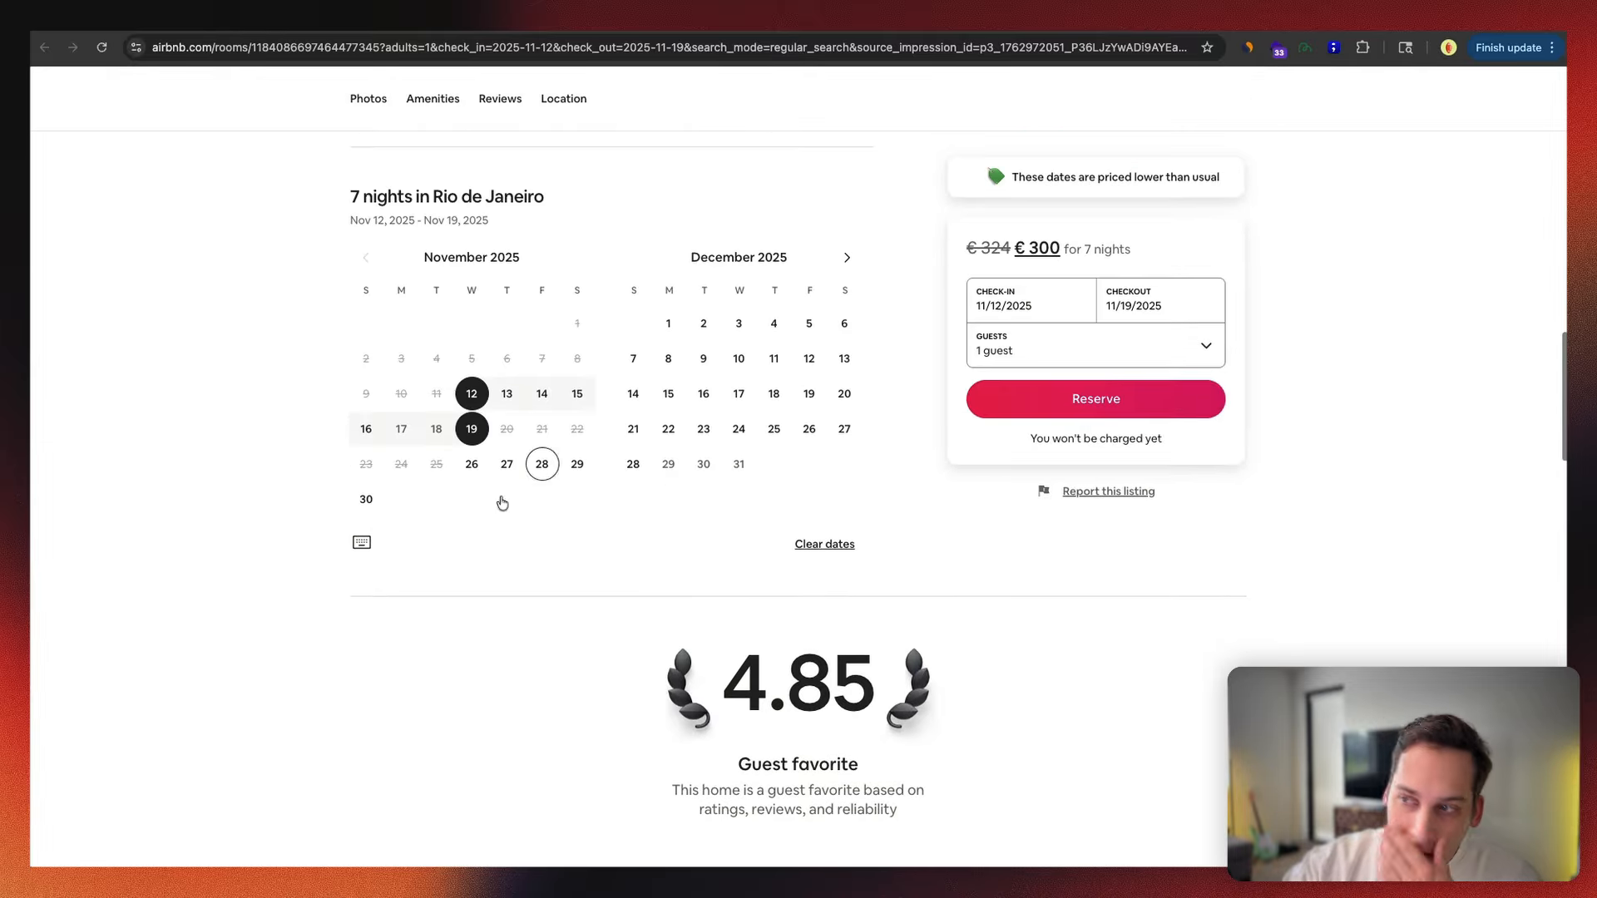
scroll(905, 247, "down", 7)
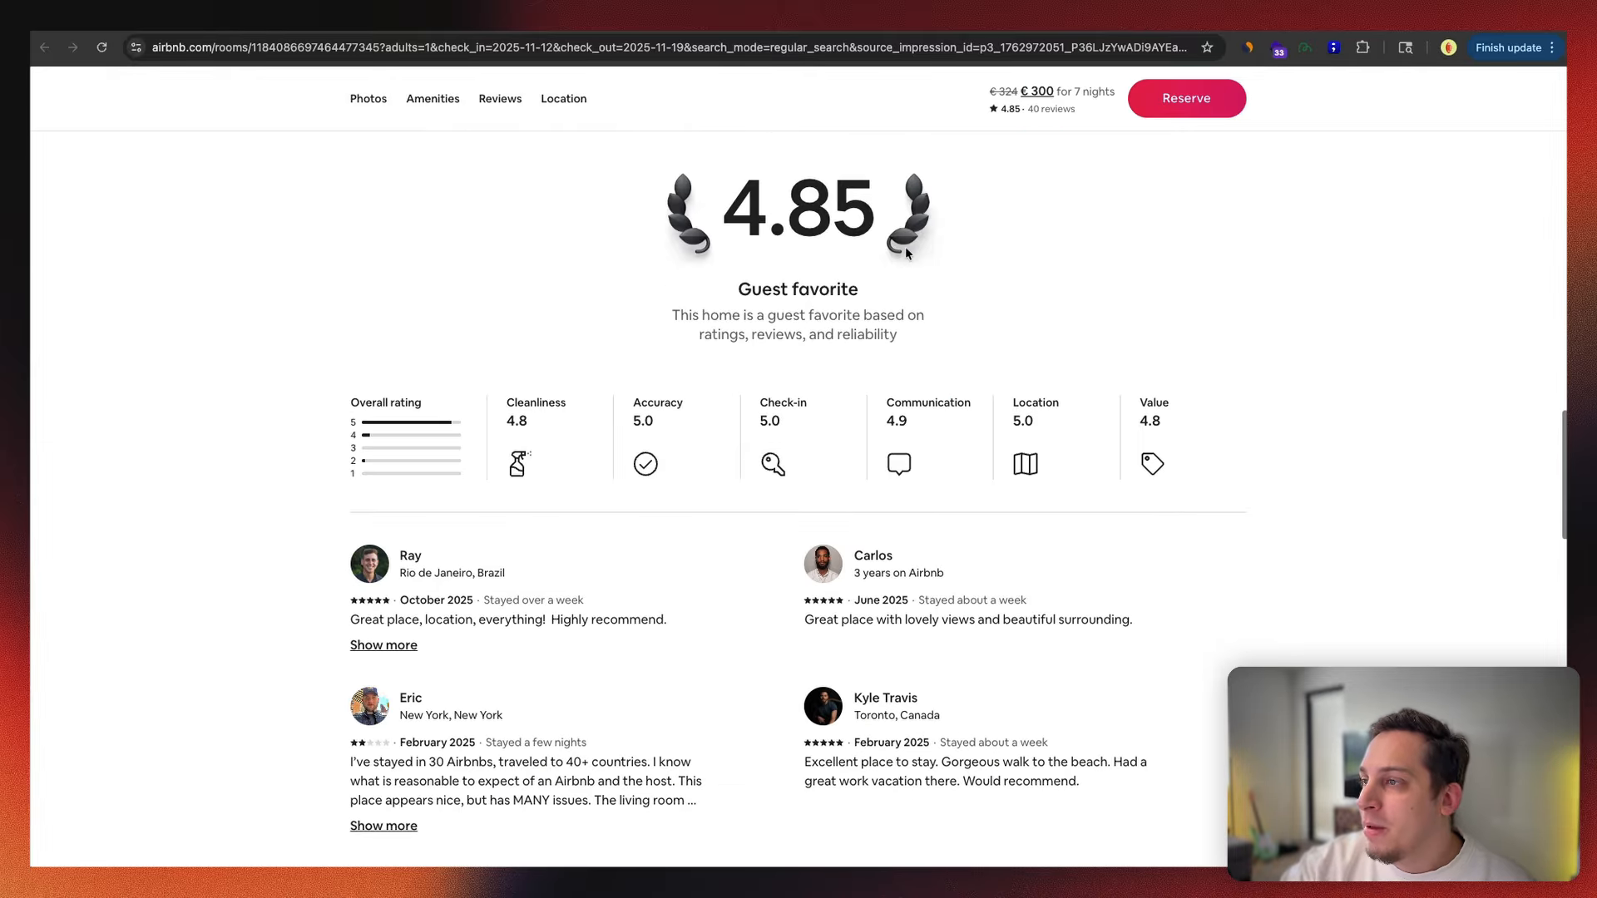
scroll(927, 239, "up", 3)
left_click(1303, 50)
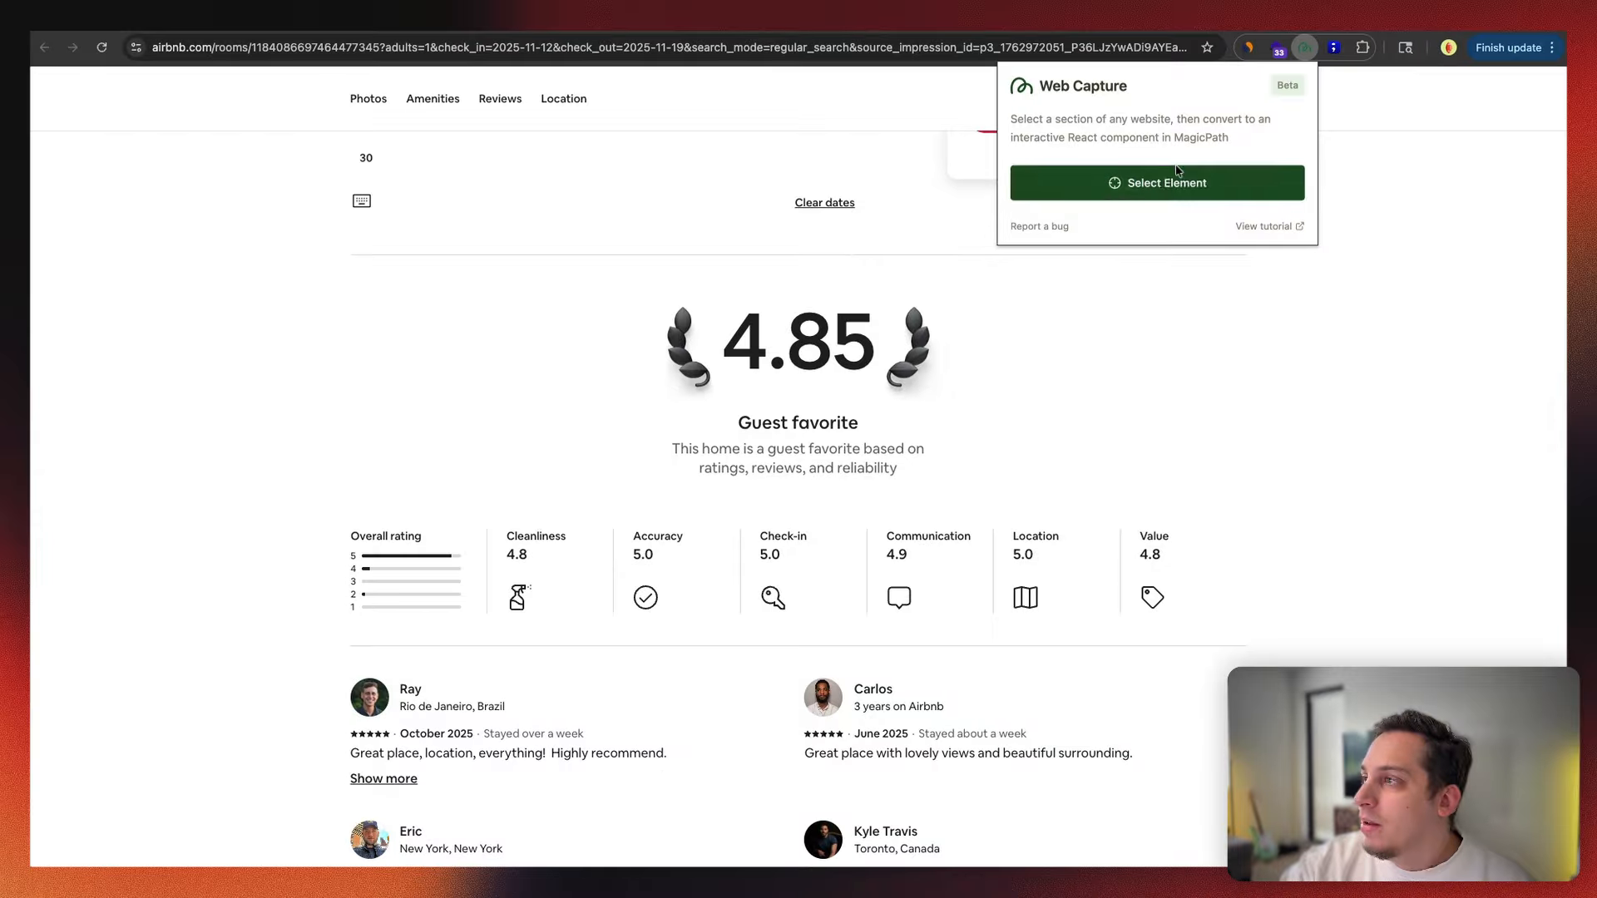
left_click(1156, 182)
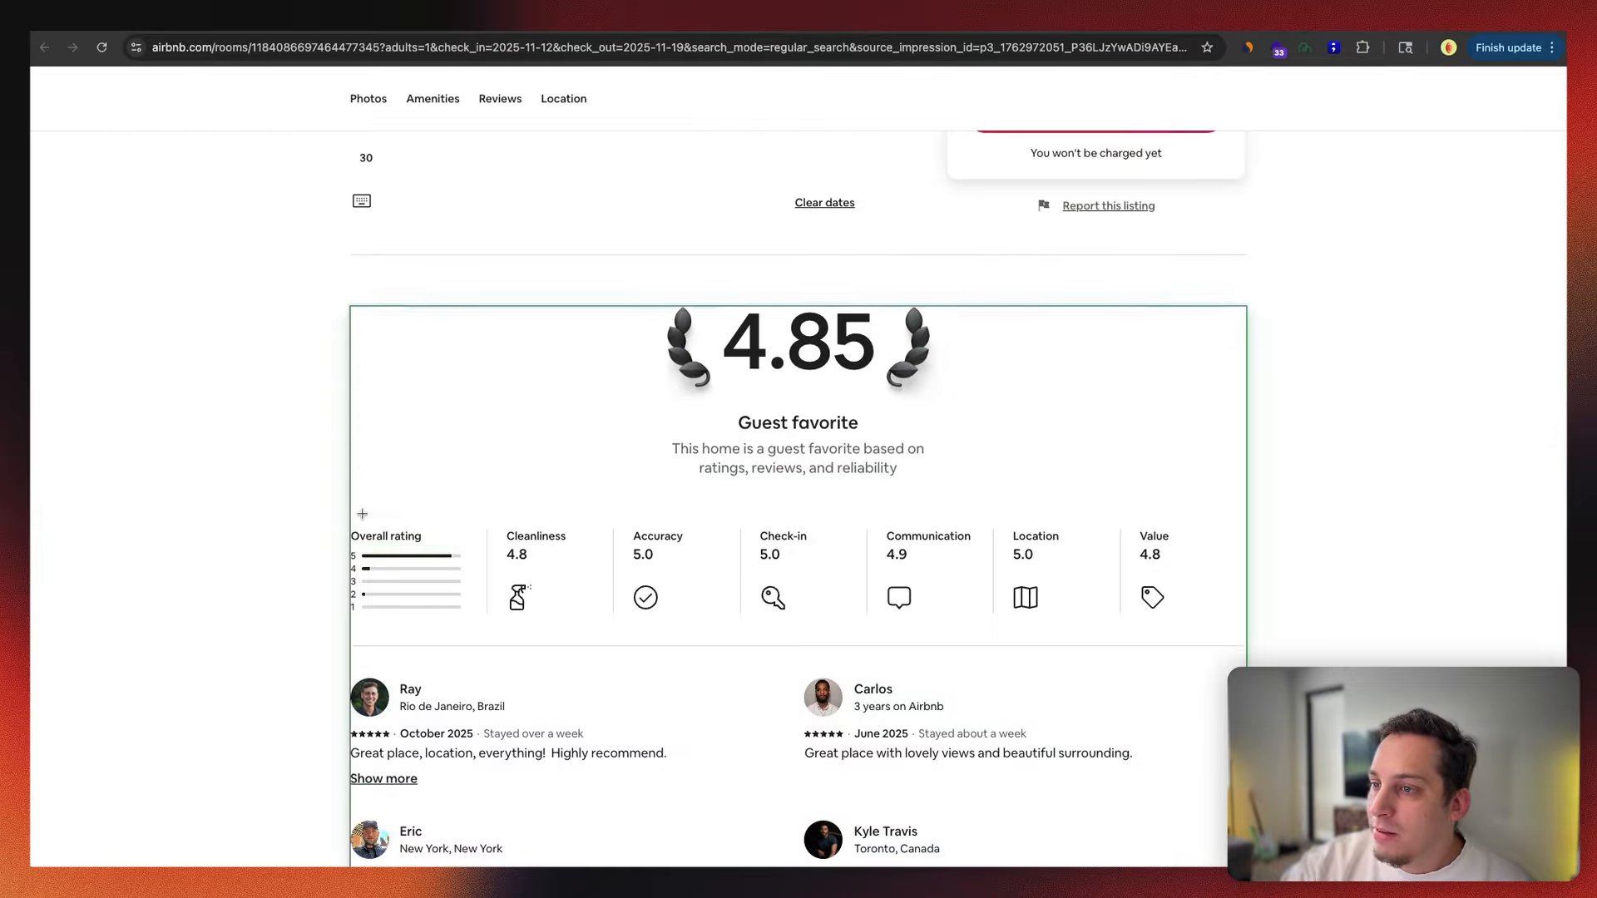
scroll(528, 468, "down", 8)
scroll(363, 441, "up", 7)
left_click(363, 441)
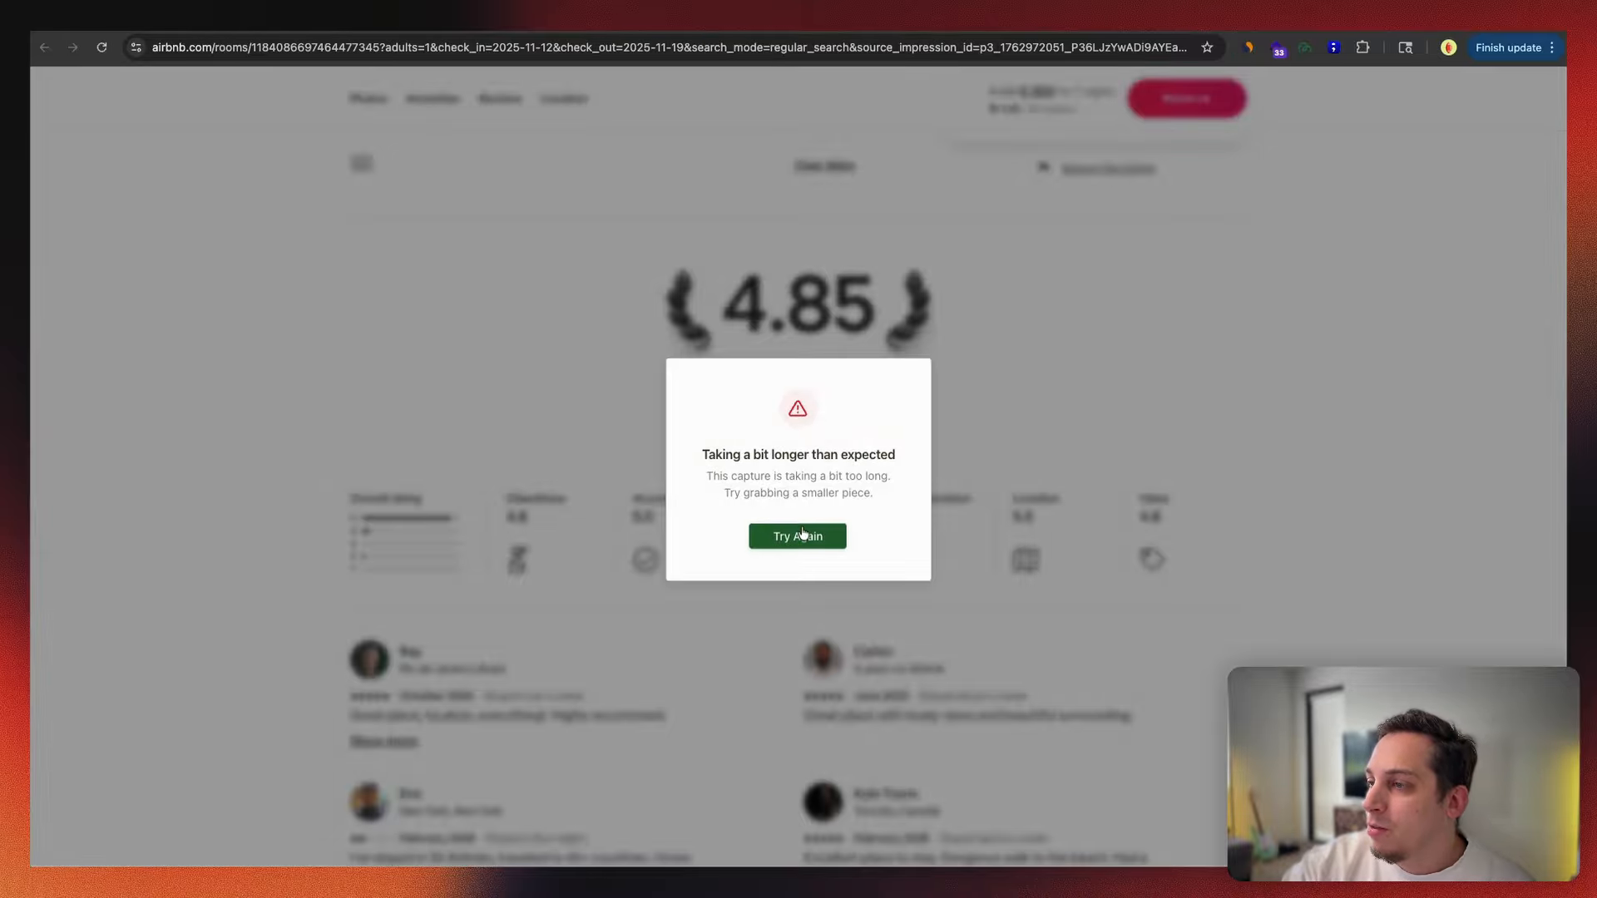
left_click(804, 536)
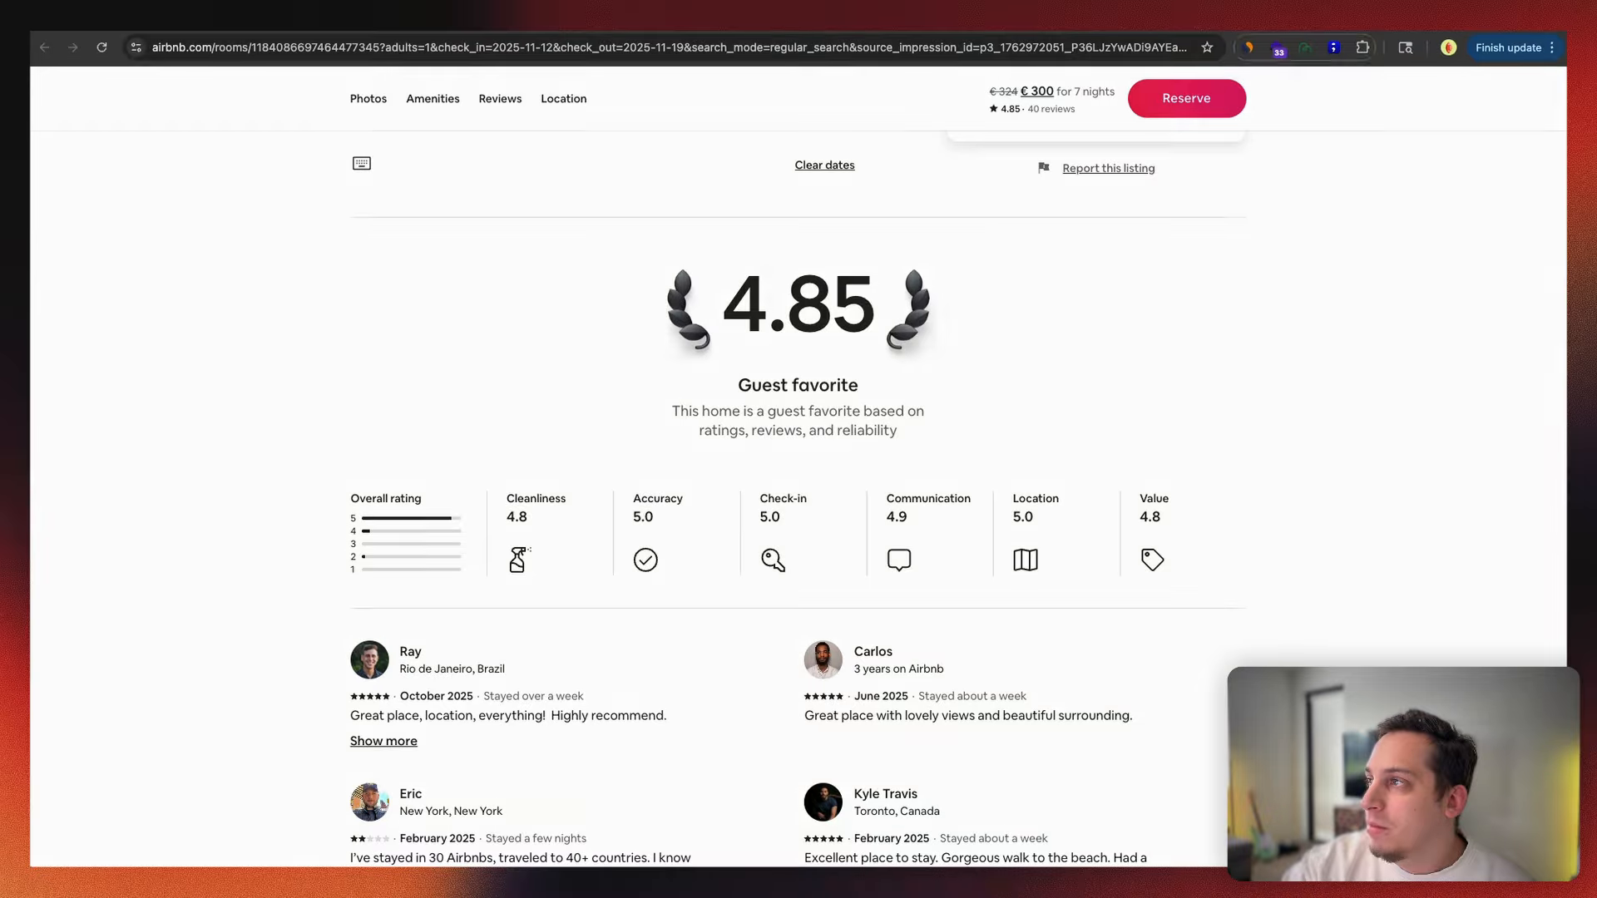
Step: Capture only the Guest favorite rating header above the reviews, copy the component and paste it into MagicPath beside Component 27
left_click(1303, 52)
left_click(1081, 187)
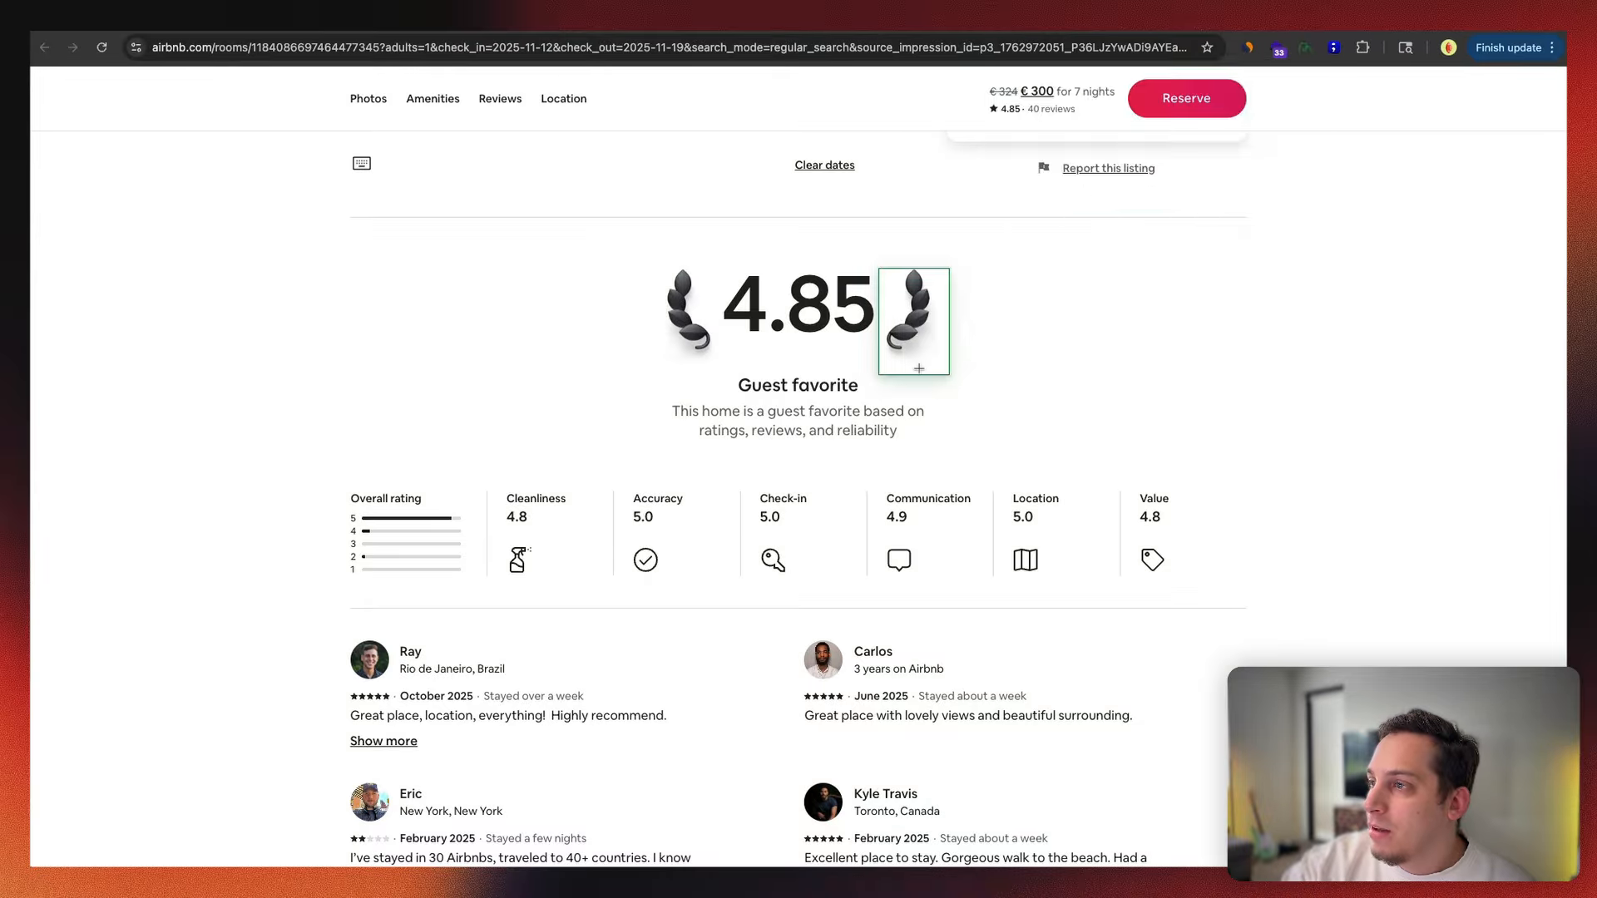
left_click(1061, 386)
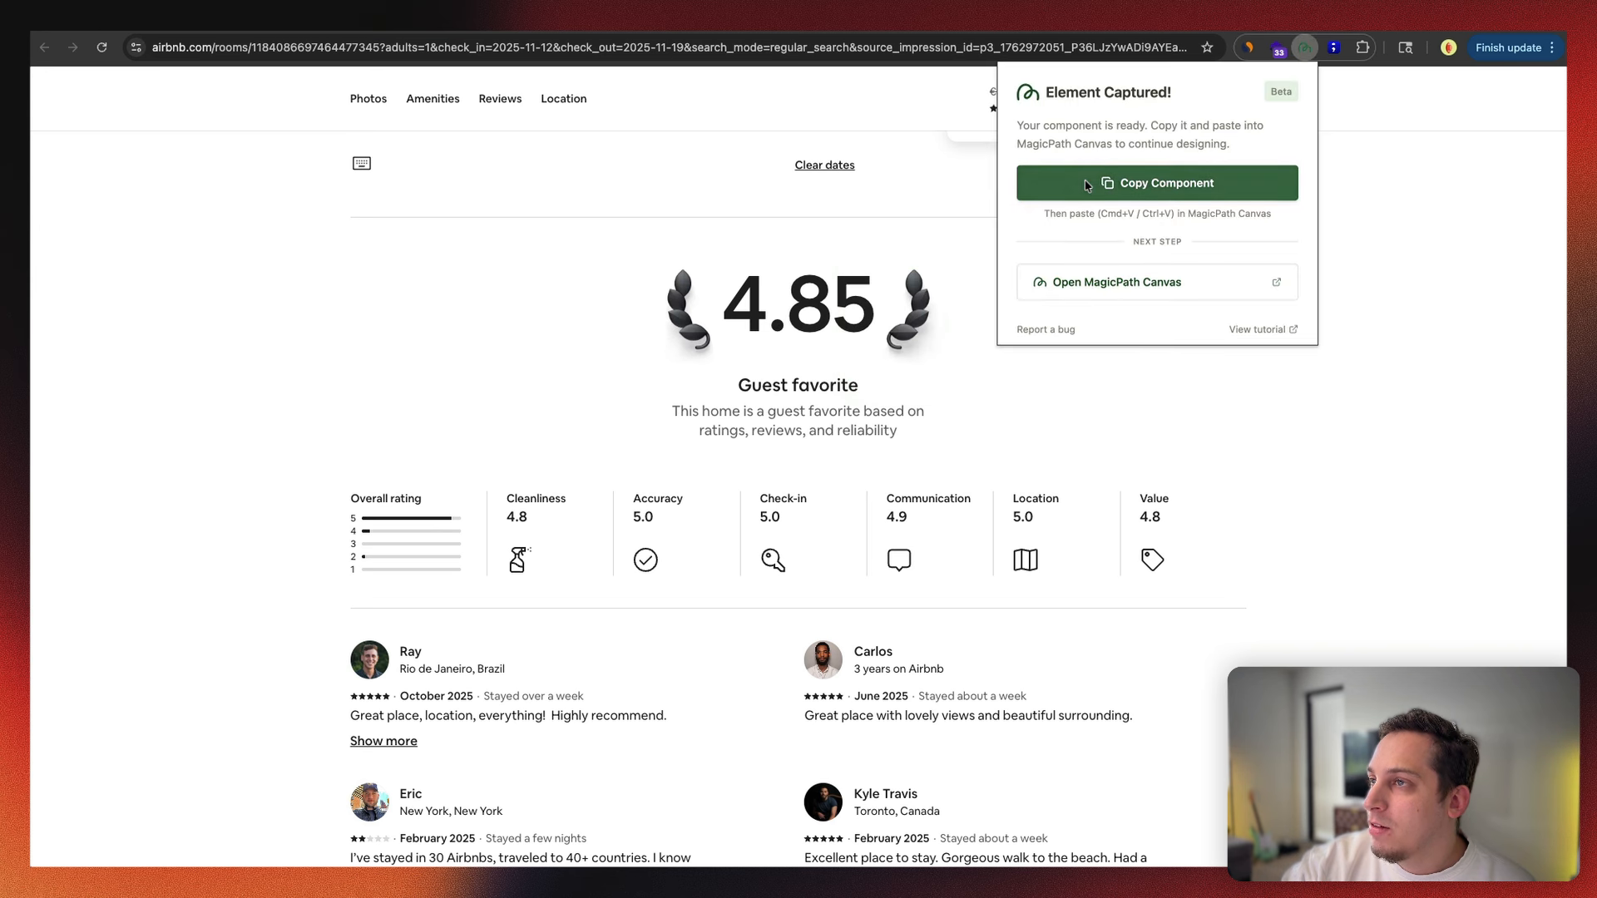
left_click(1100, 198)
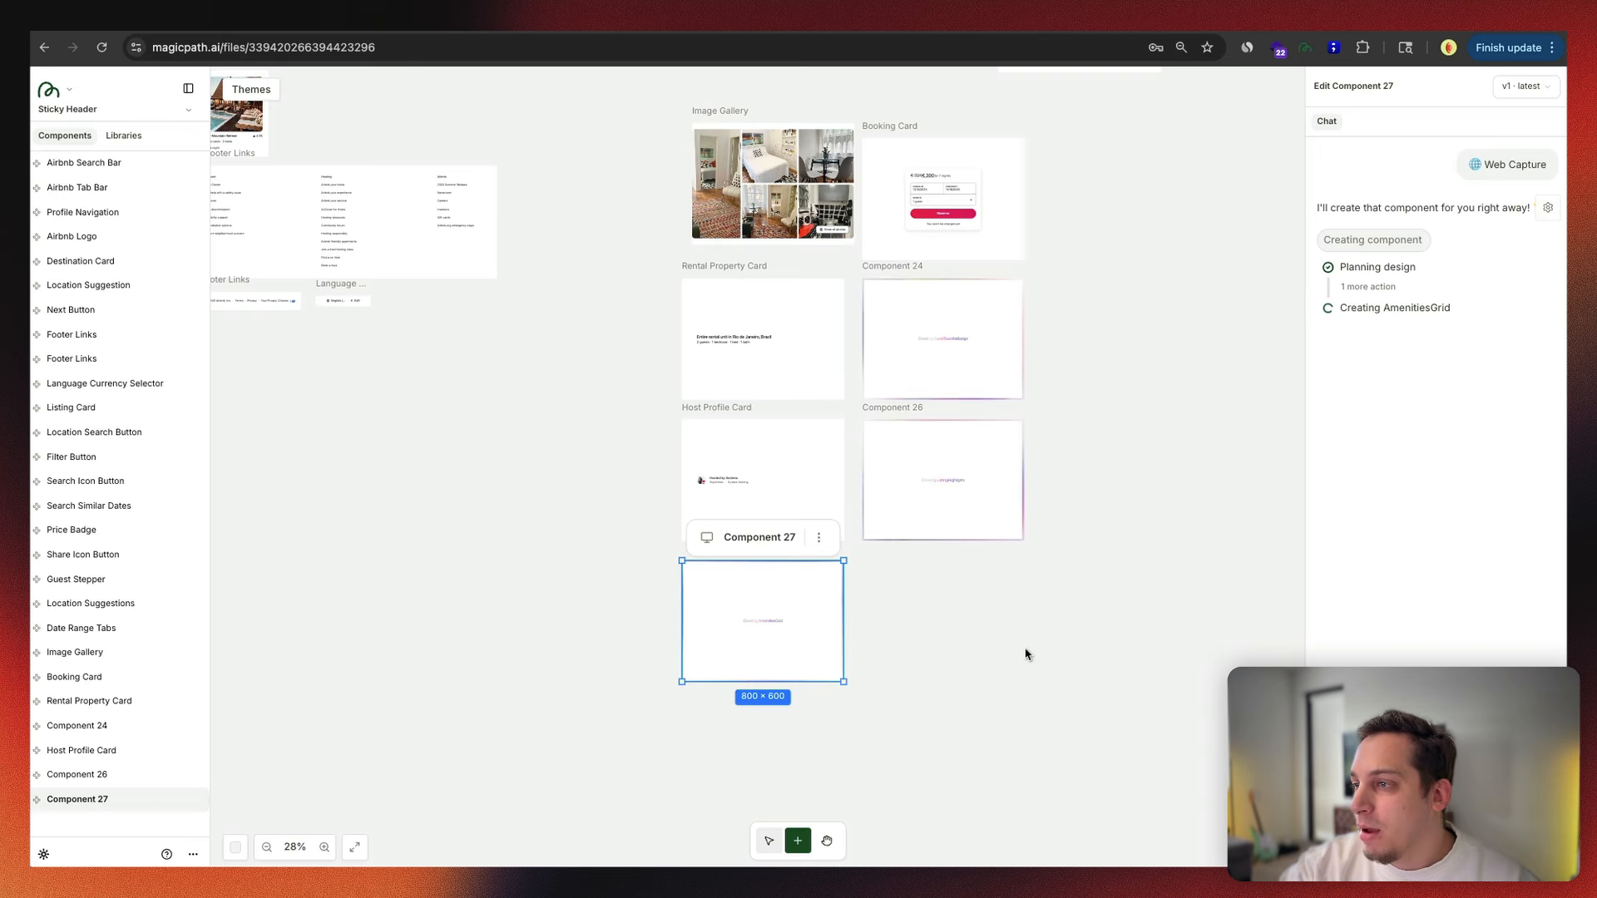
left_click(956, 613)
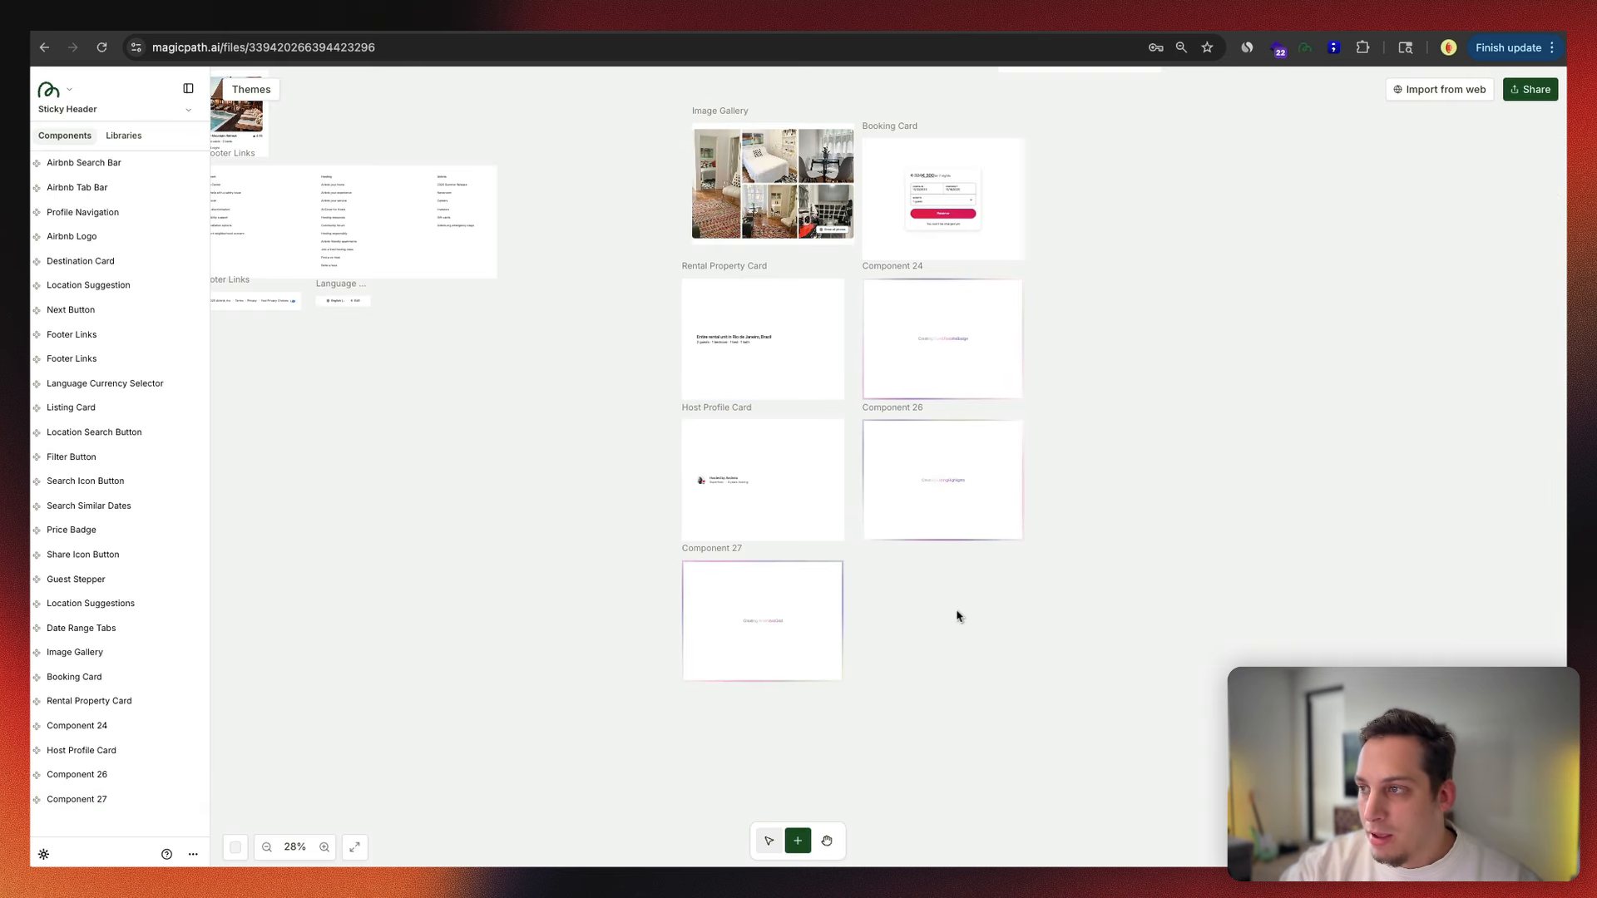
key("super+v")
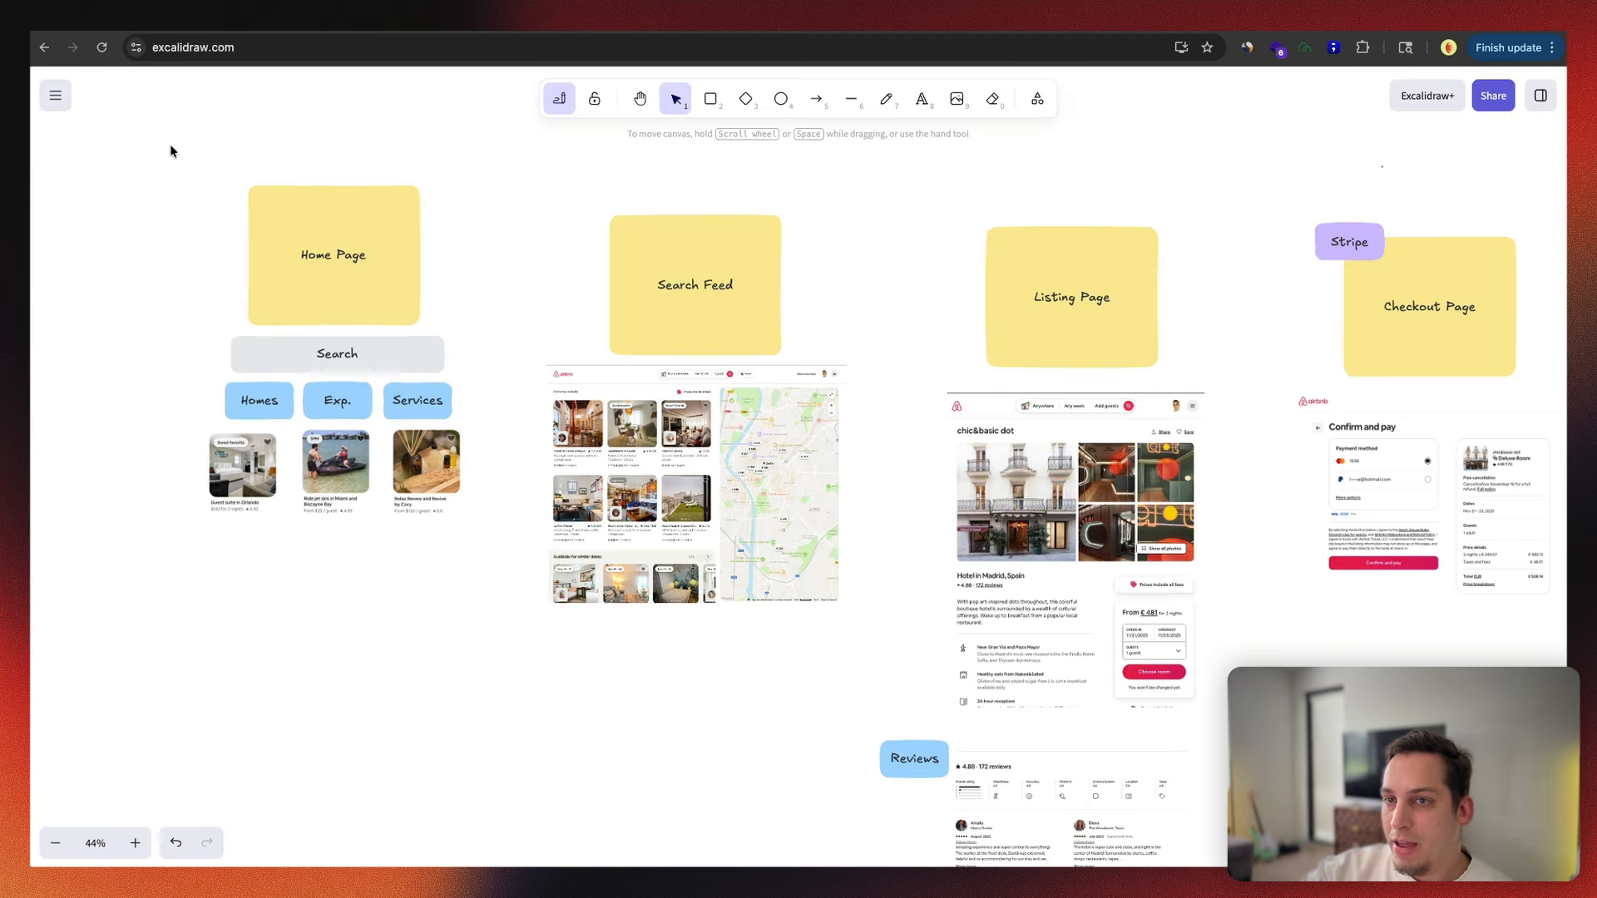
Step: Switch to Excalidraw and examine the home, search feed, listing and checkout pages in the page map
left_click_drag(171, 150, 509, 566)
left_click(509, 193)
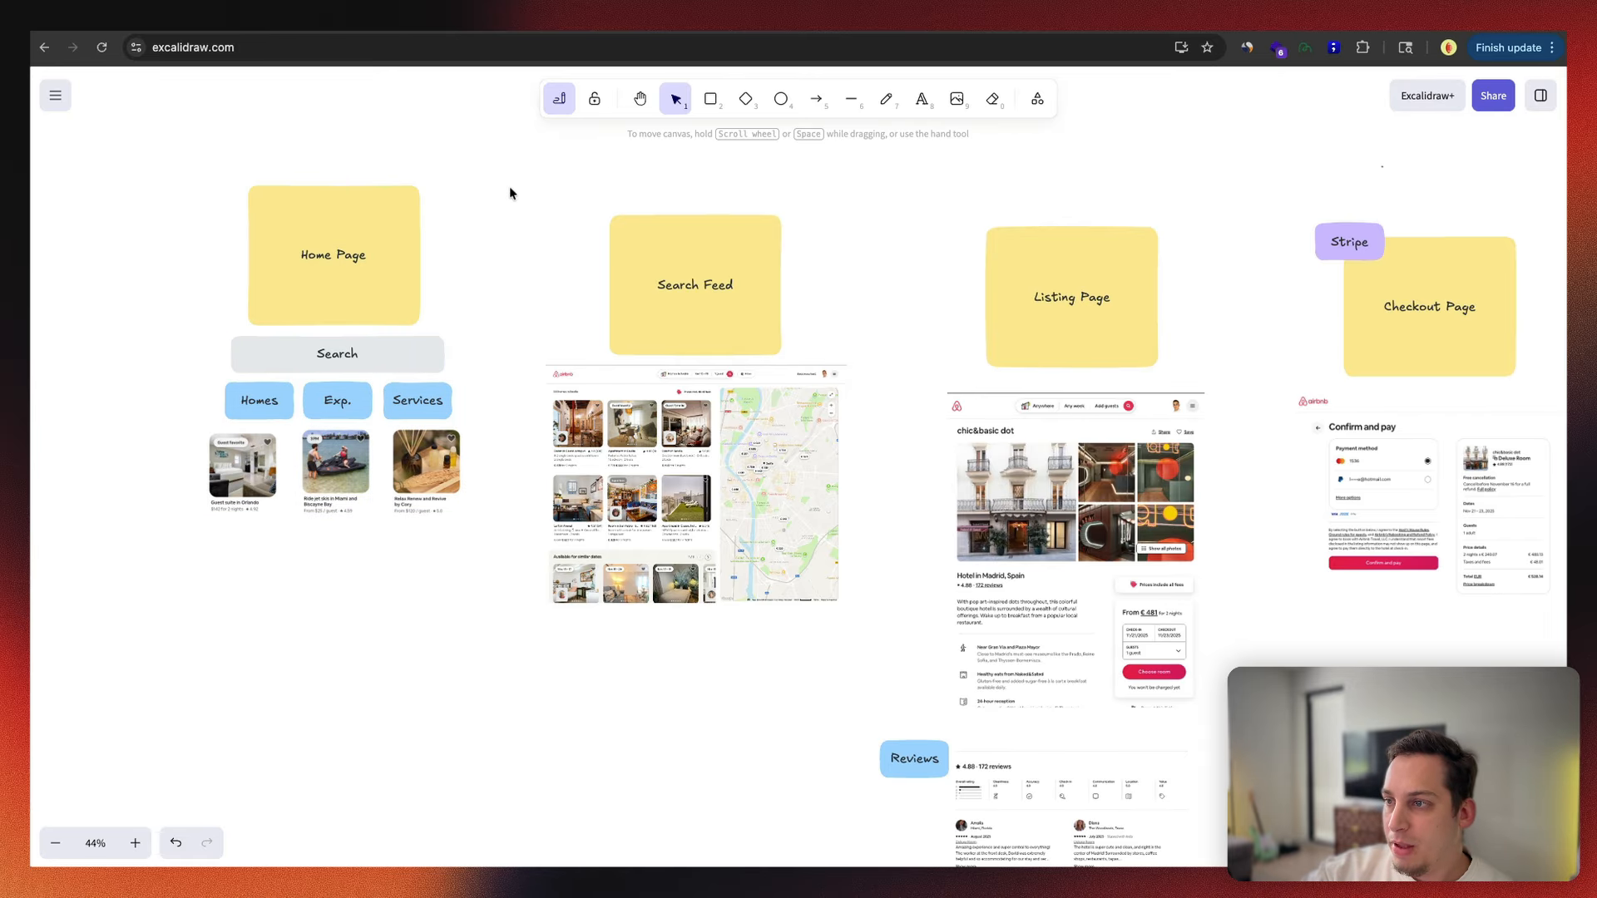
left_click_drag(510, 193, 761, 567)
scroll(774, 569, "down", 3)
scroll(774, 569, "right", 4)
left_click(752, 567)
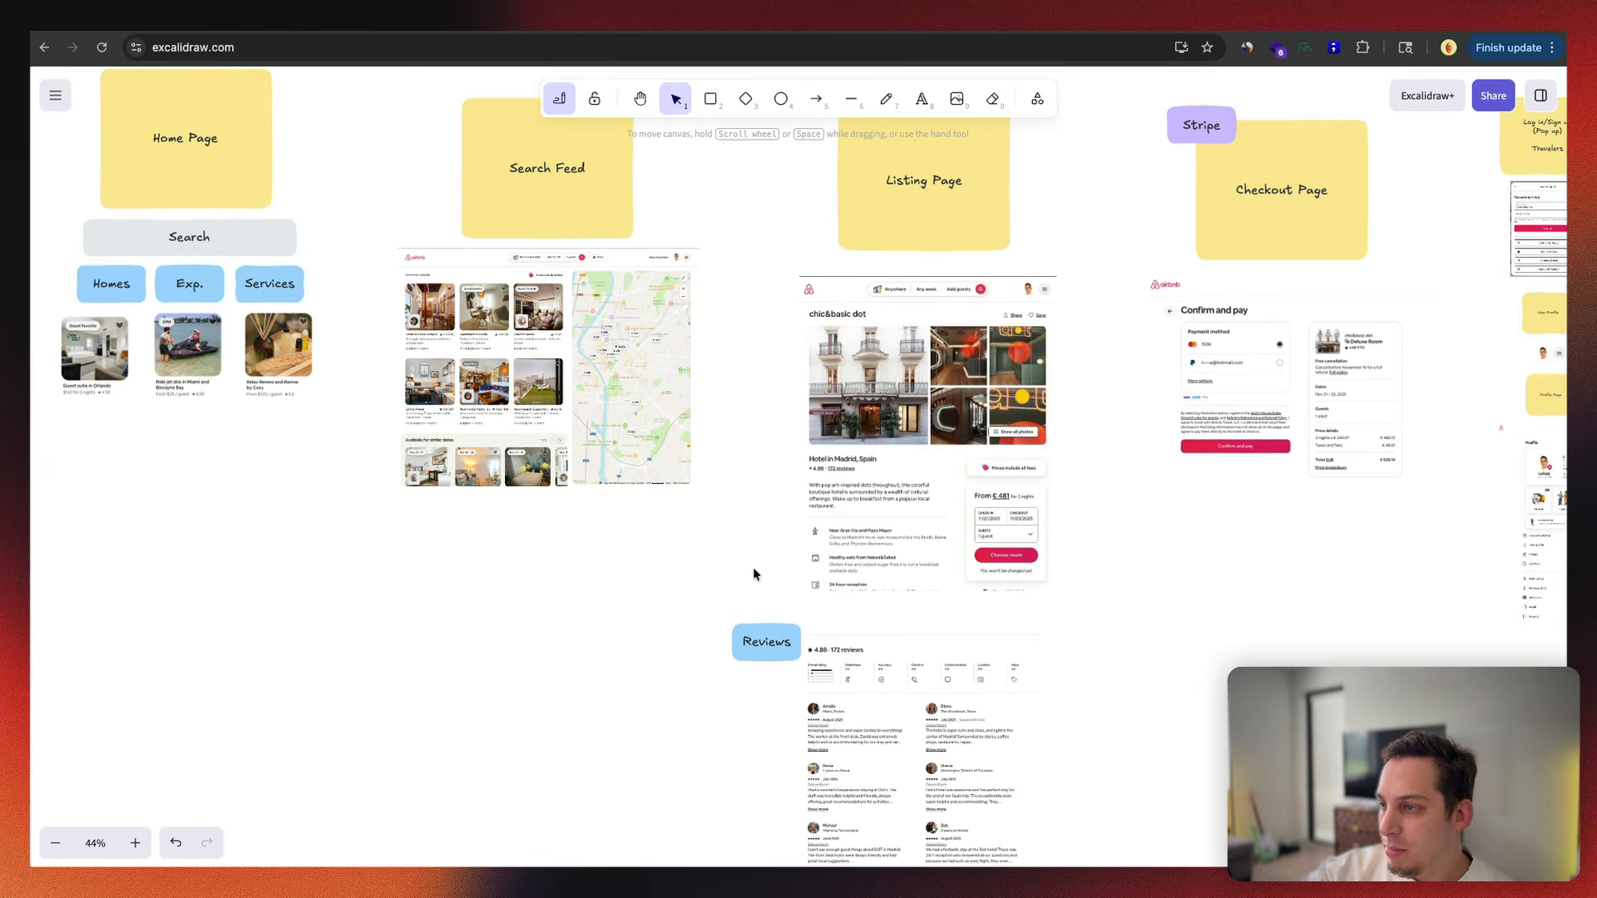
scroll(754, 574, "down", 4)
scroll(754, 574, "right", 1)
scroll(982, 475, "up", 7)
scroll(982, 474, "right", 5)
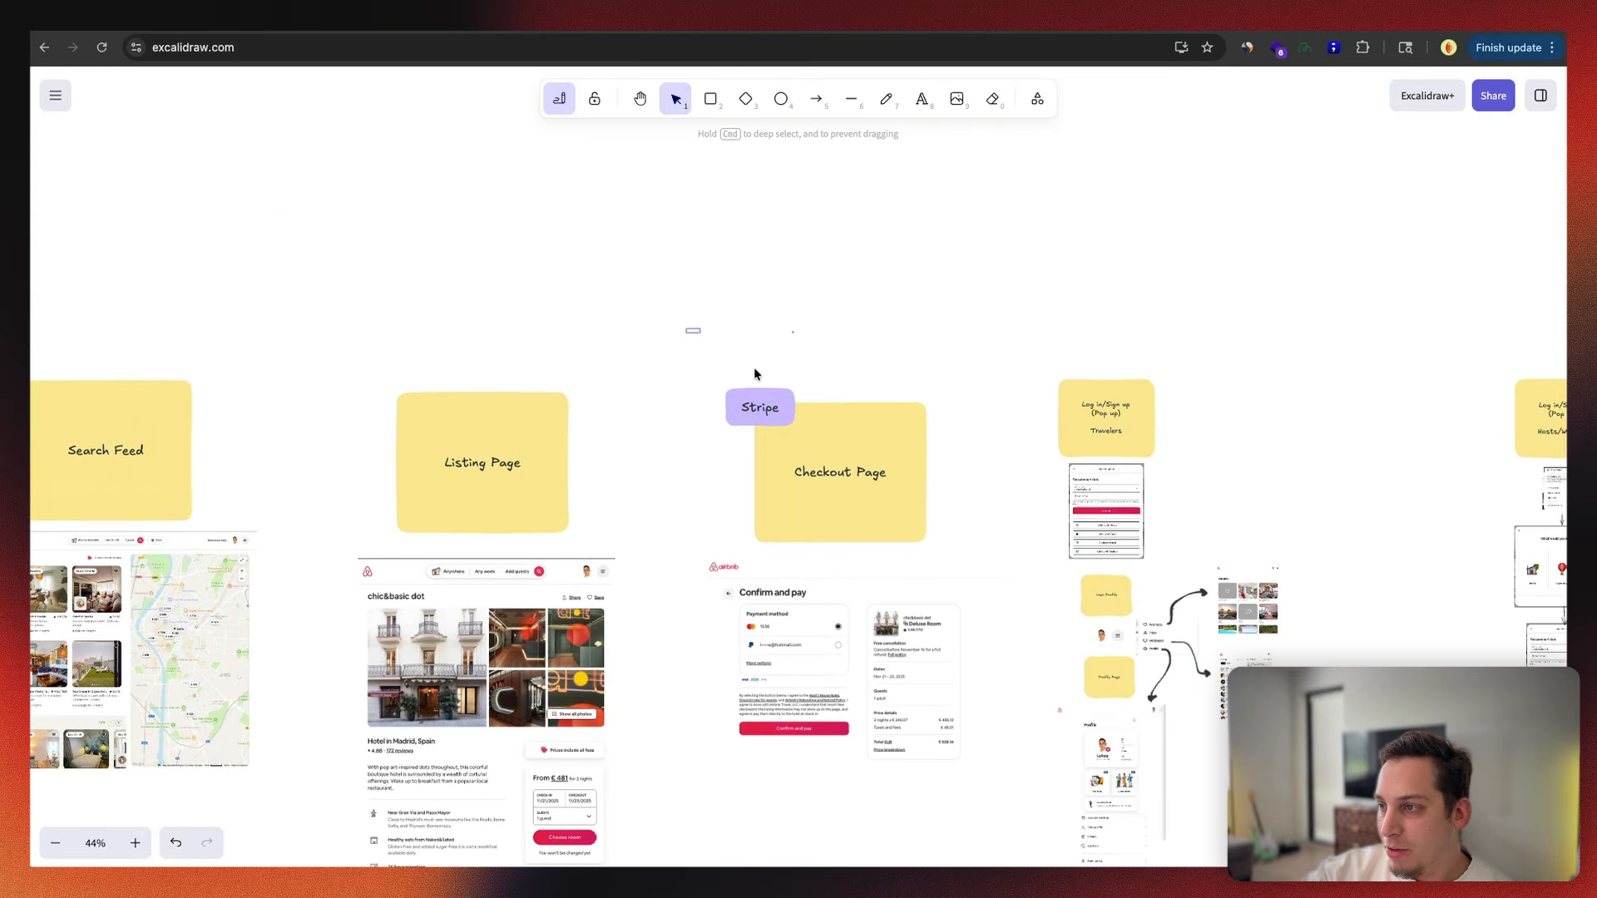
left_click_drag(753, 374, 1002, 831)
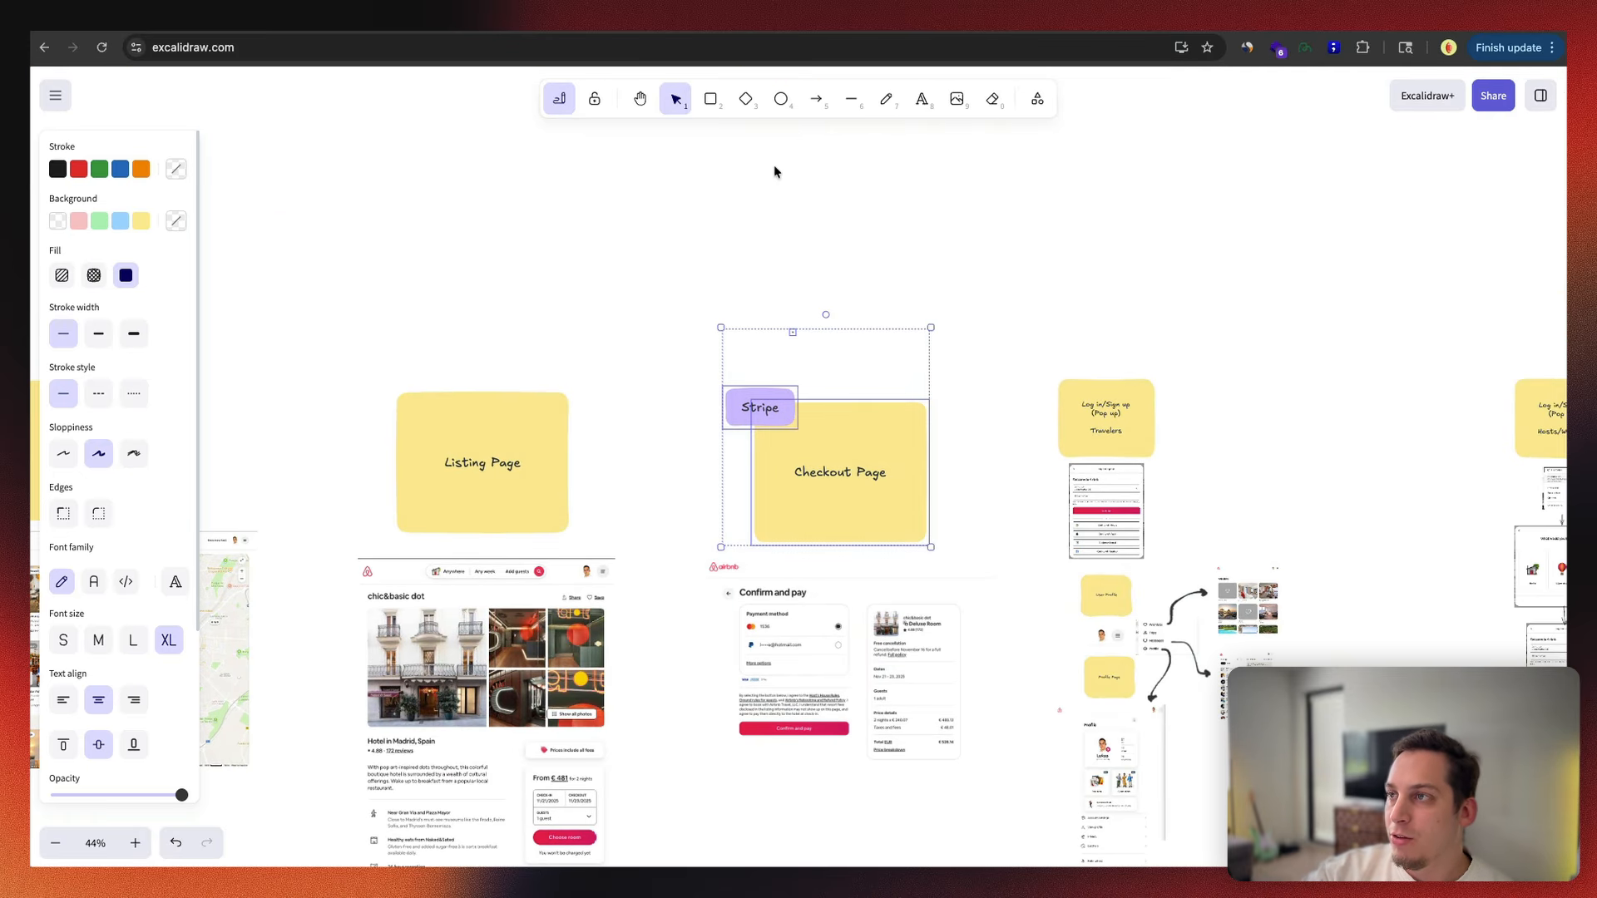
Step: Switch to the Airbnb listing, open its reservation page to examine the payment, host message and price sections, and return to the listing
left_click(749, 17)
scroll(862, 523, "up", 20)
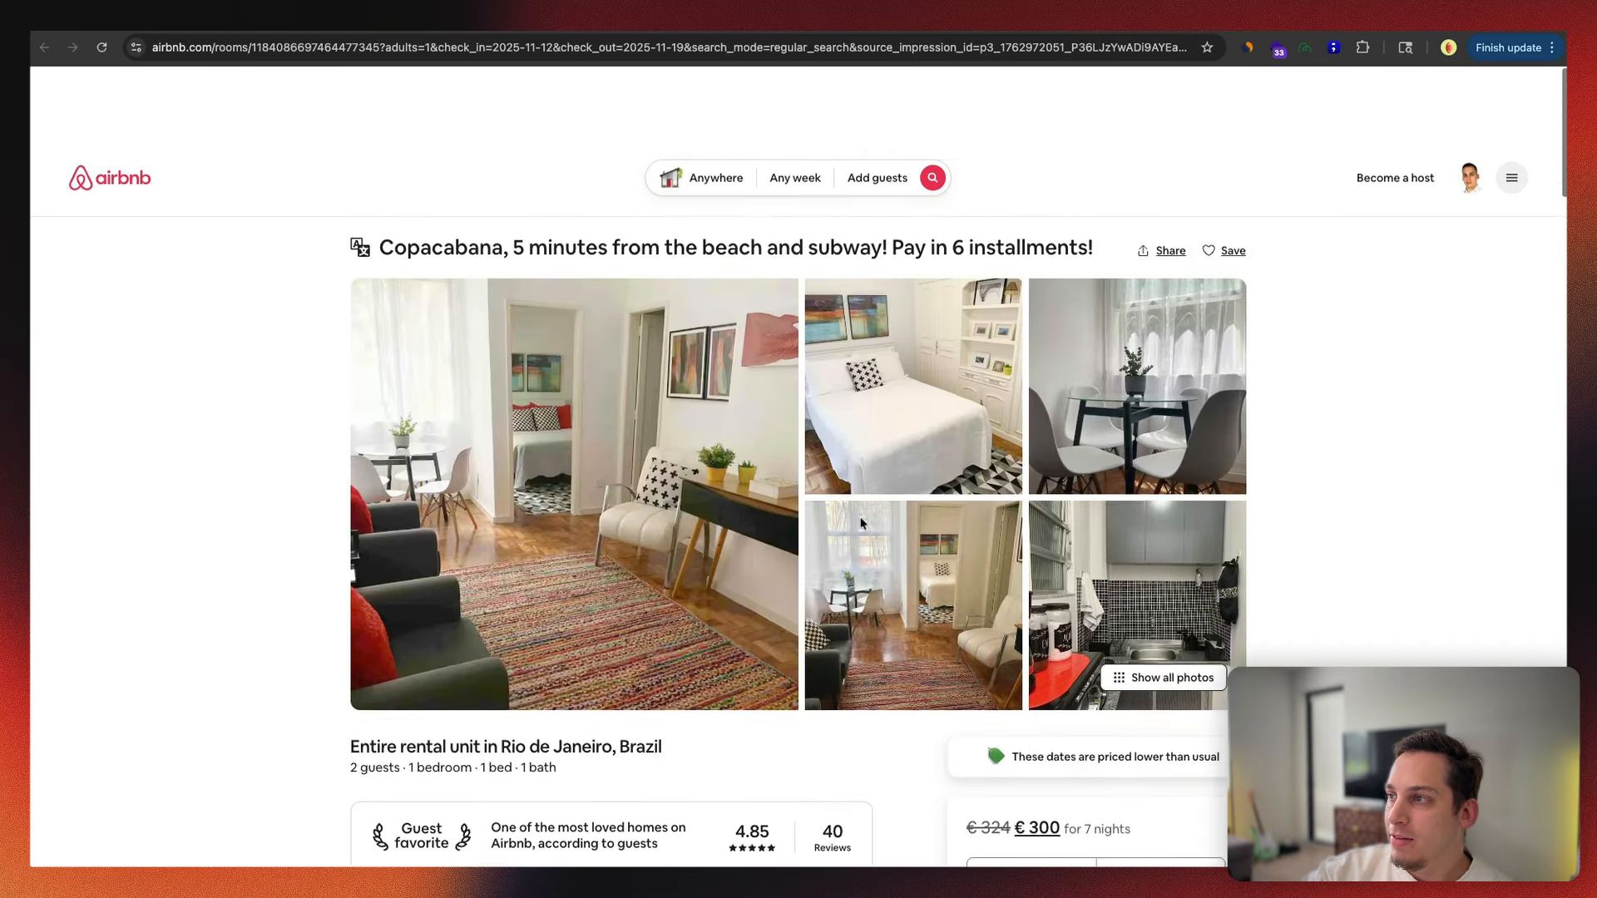
scroll(862, 523, "down", 4)
left_click(1015, 648)
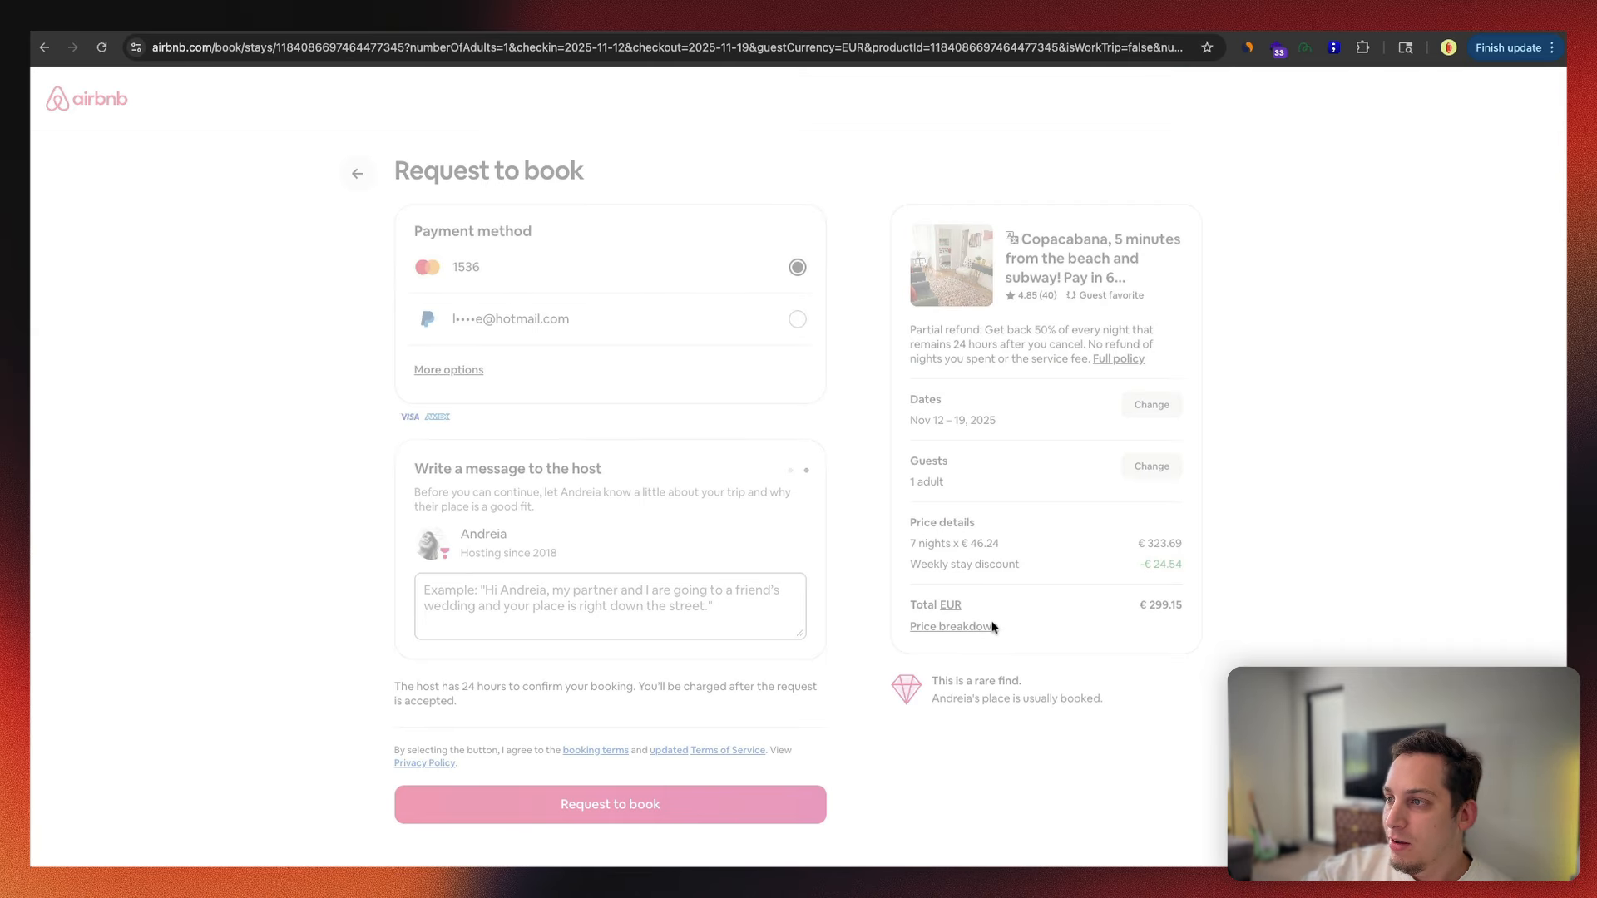
scroll(880, 640, "down", 2)
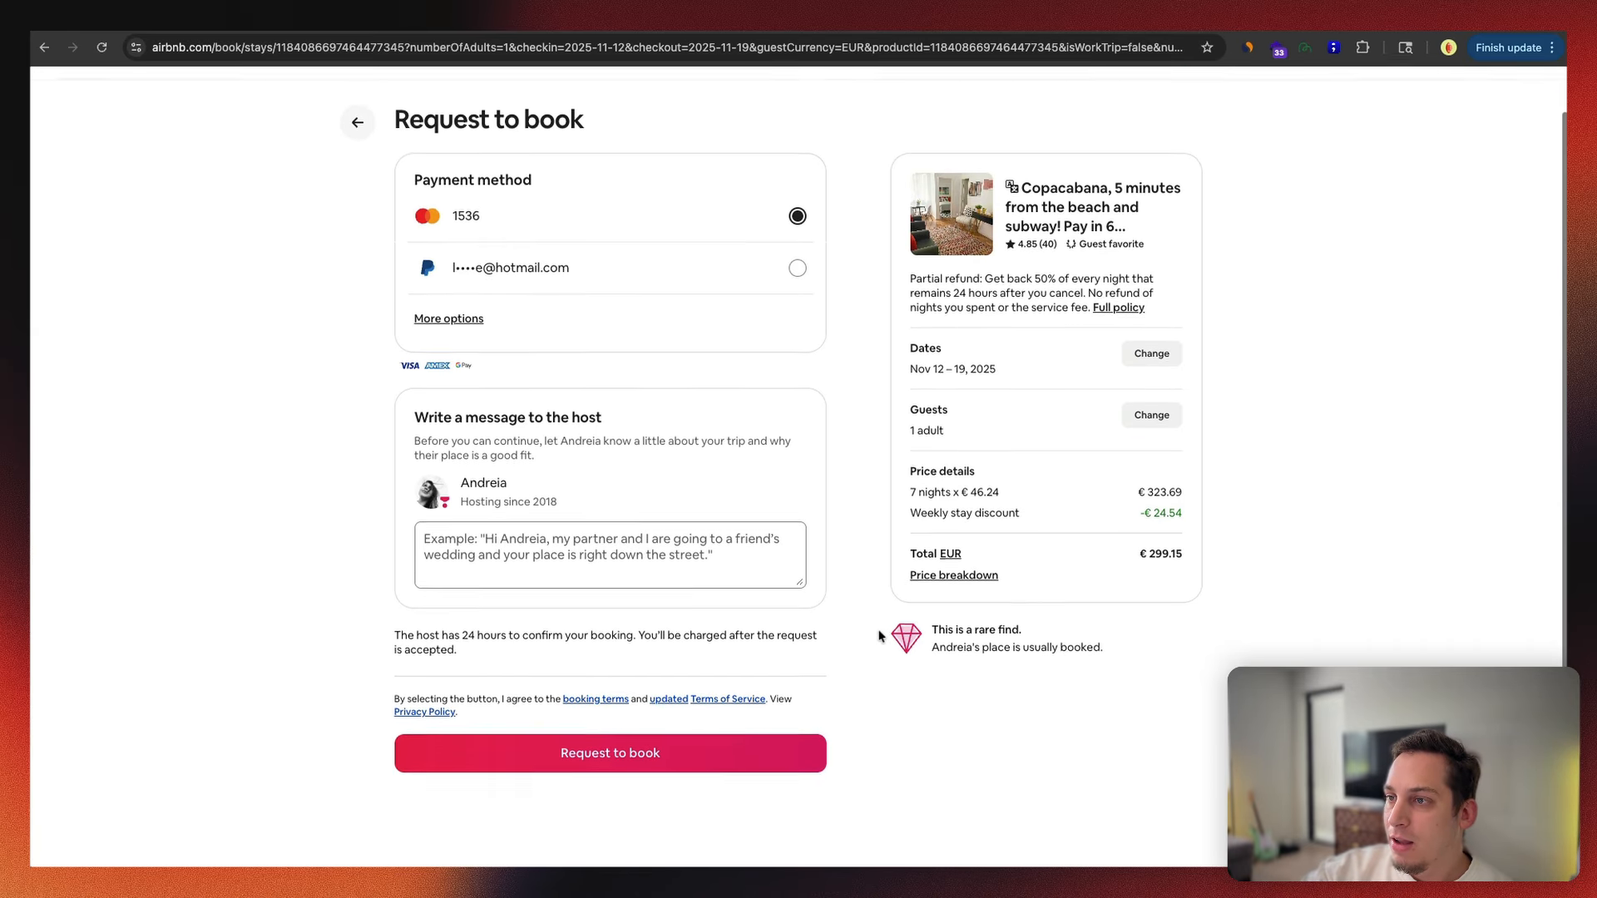
scroll(879, 637, "up", 2)
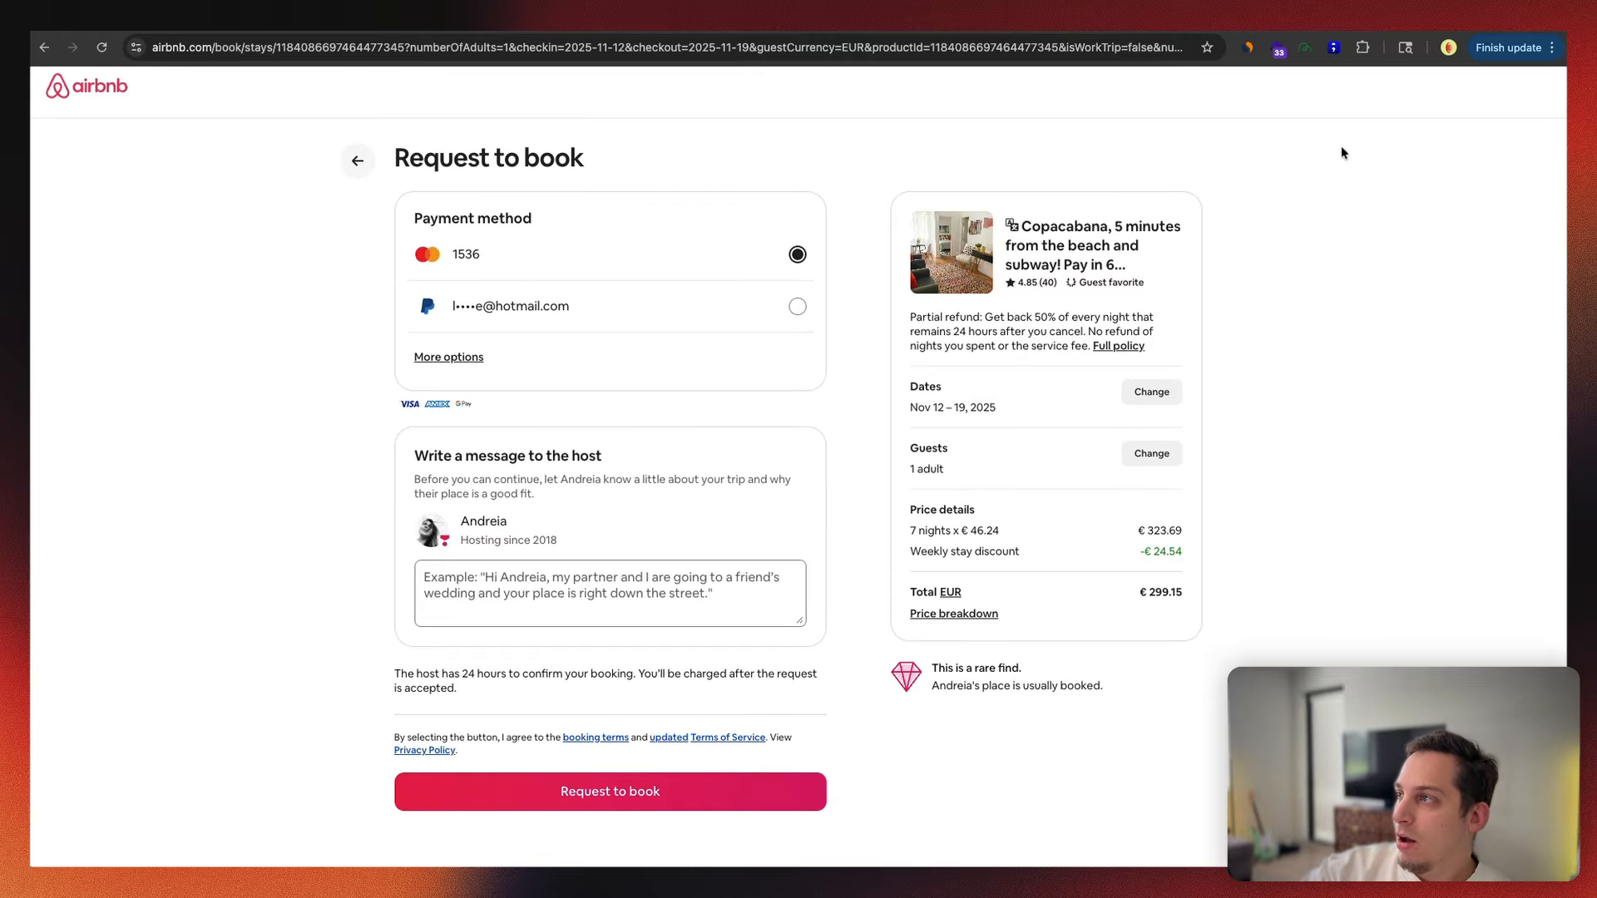
left_click(1302, 51)
scroll(369, 196, "up", 1)
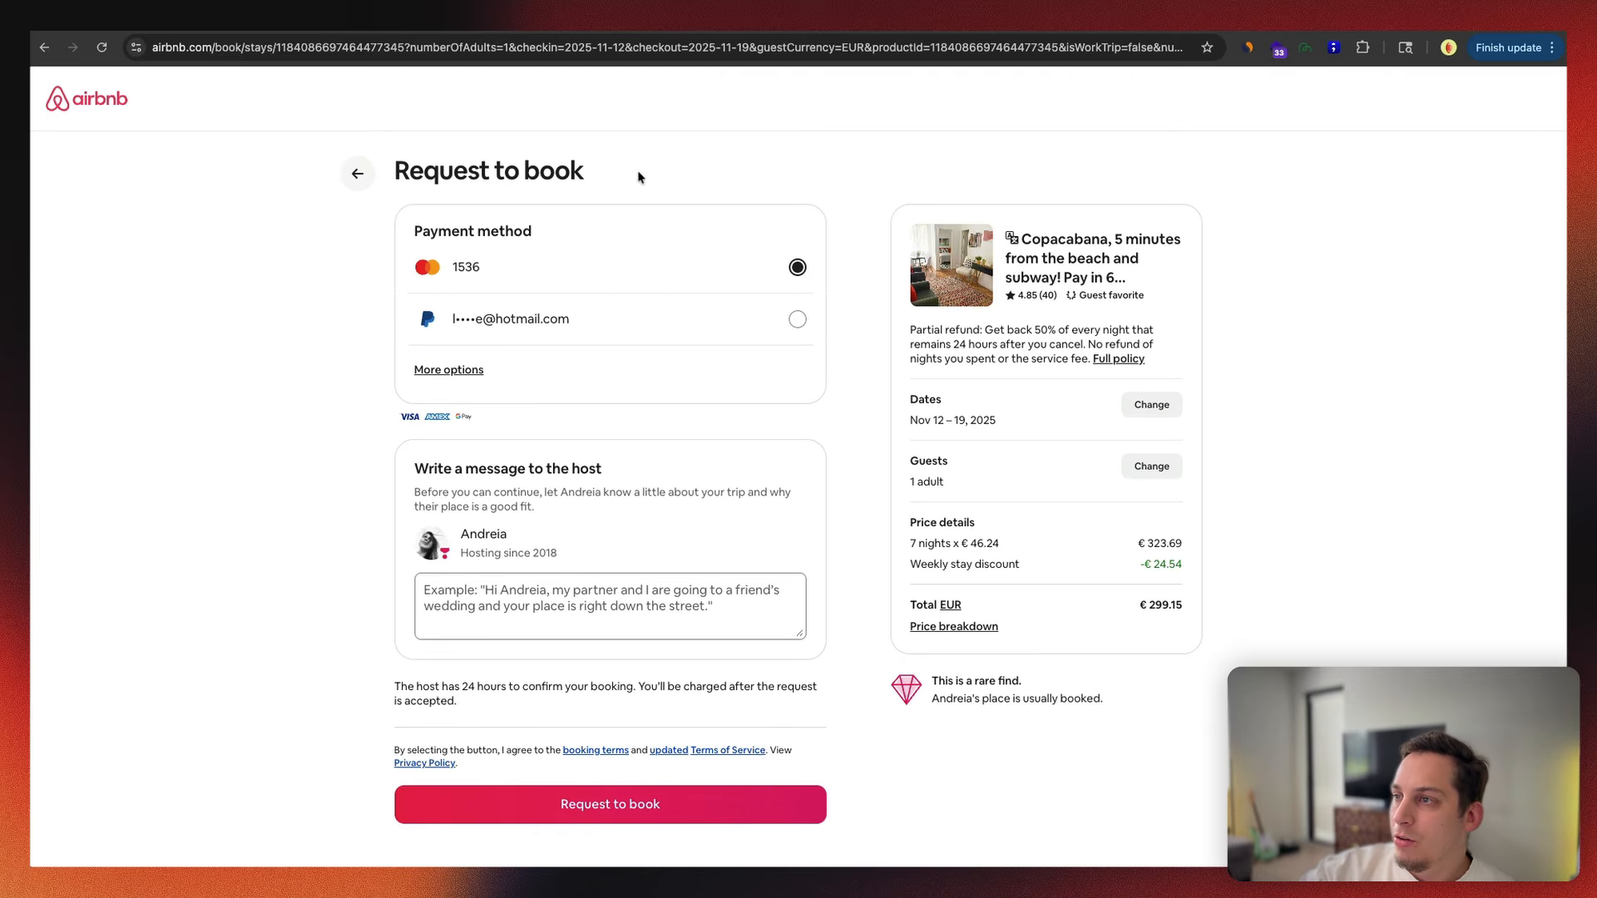
left_click(371, 176)
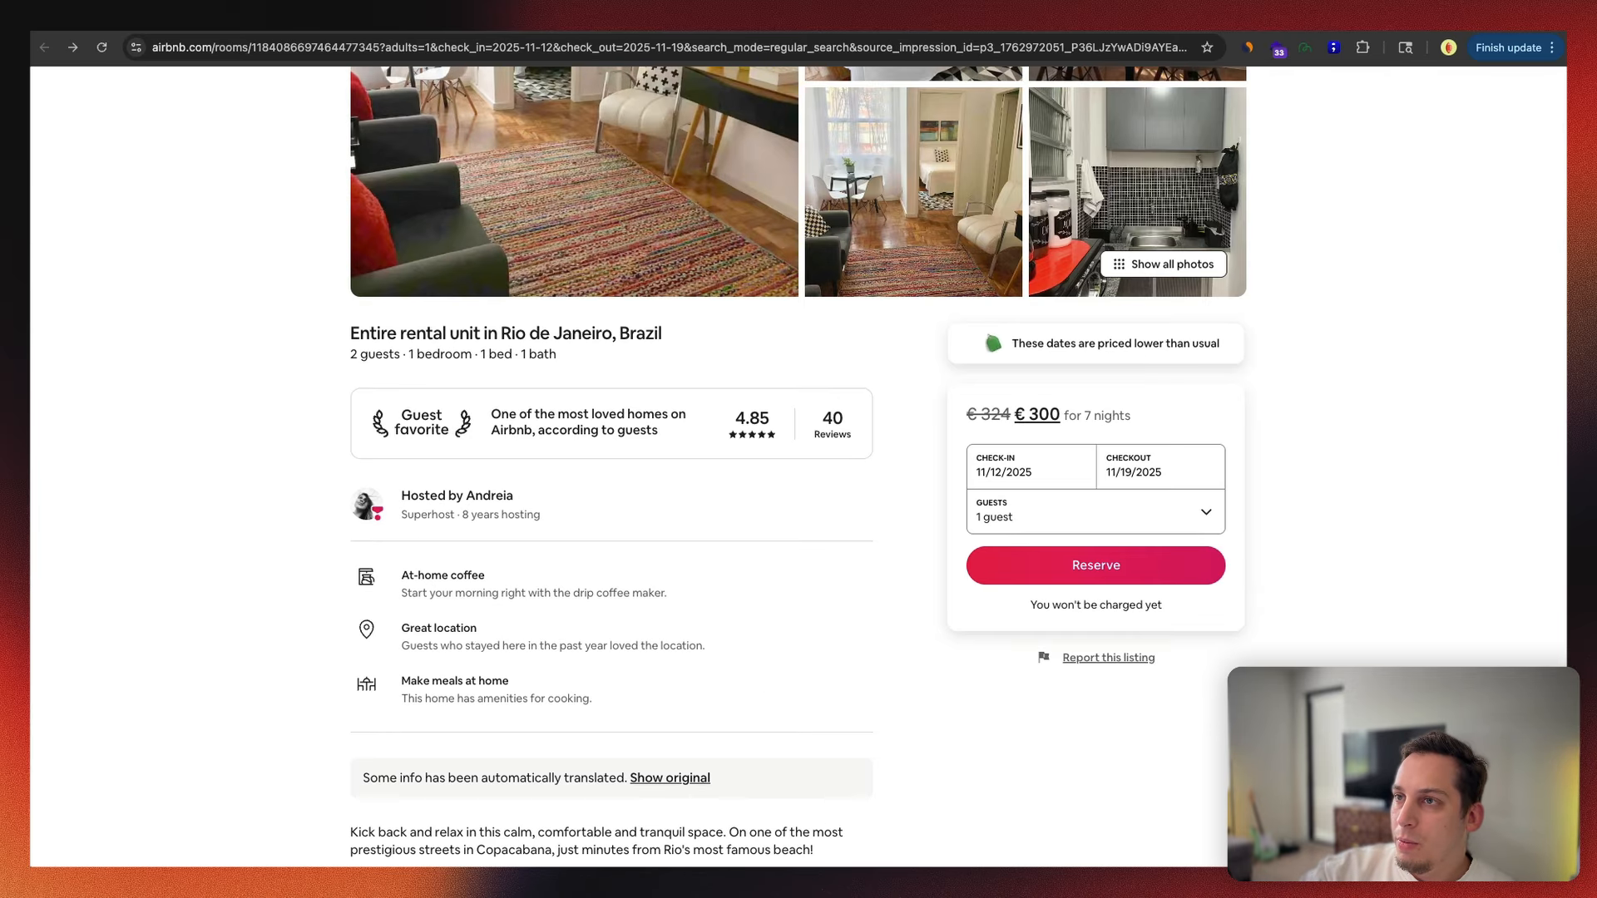
Step: Switch to Excalidraw and examine the travelers' log in/sign up pop-up beside the checkout page in the page map
key("ctrl+Tab")
left_click(1029, 348)
scroll(1027, 345, "right", 3)
scroll(1026, 345, "down", 2)
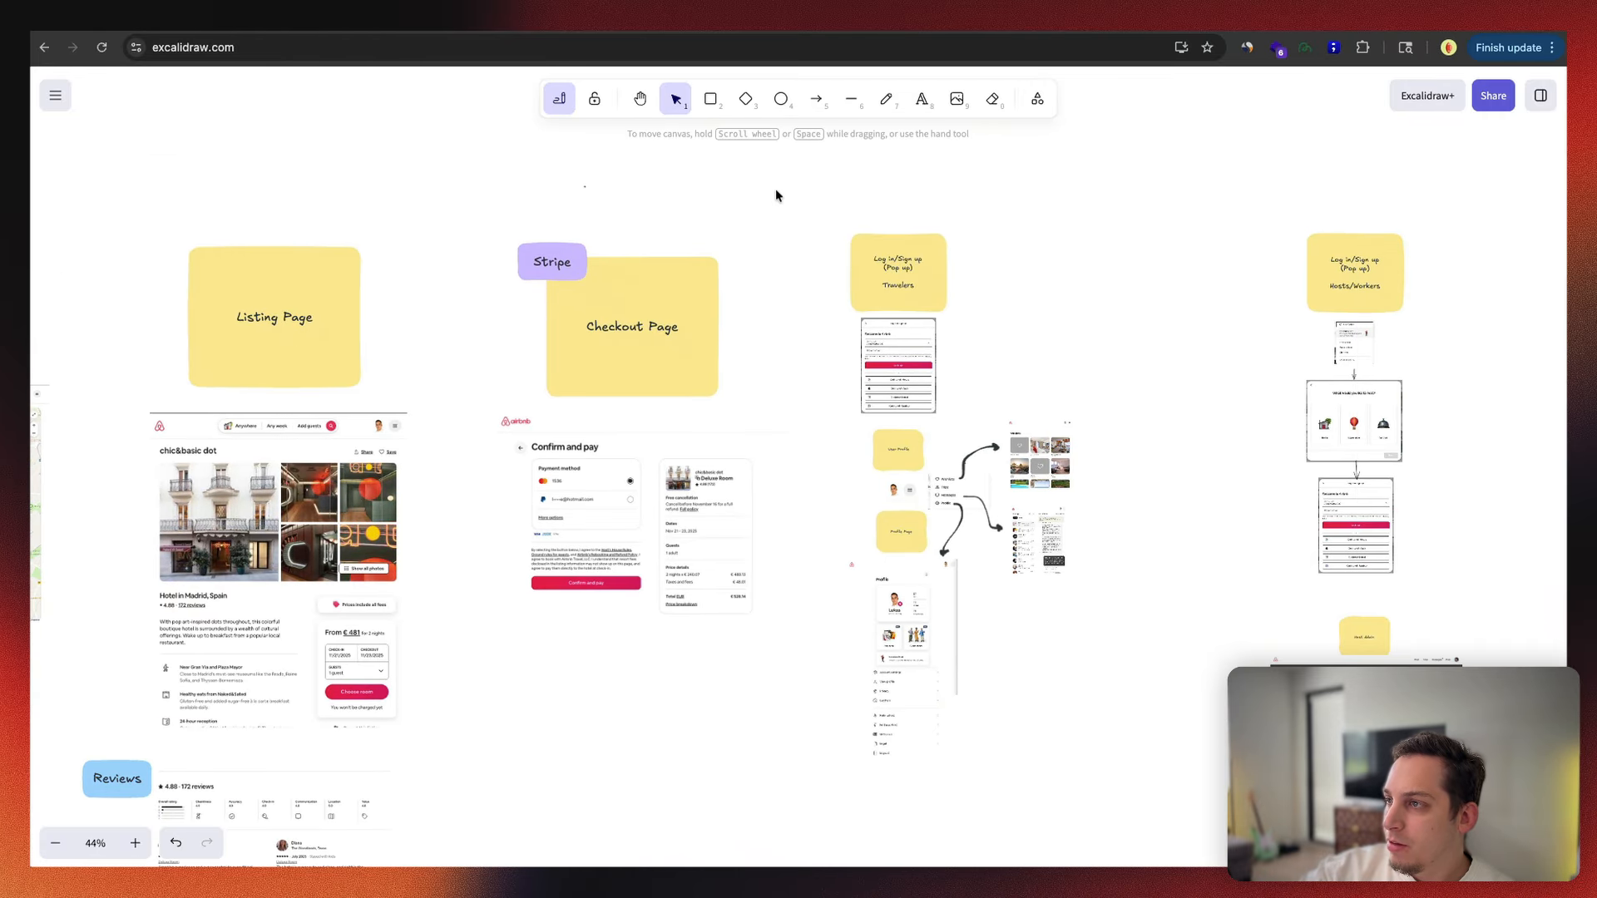
mouse_move(776, 189)
left_mouse_down()
mouse_move(942, 413)
mouse_move(1012, 431)
mouse_move(988, 381)
left_mouse_up()
scroll(936, 277, "up", 5)
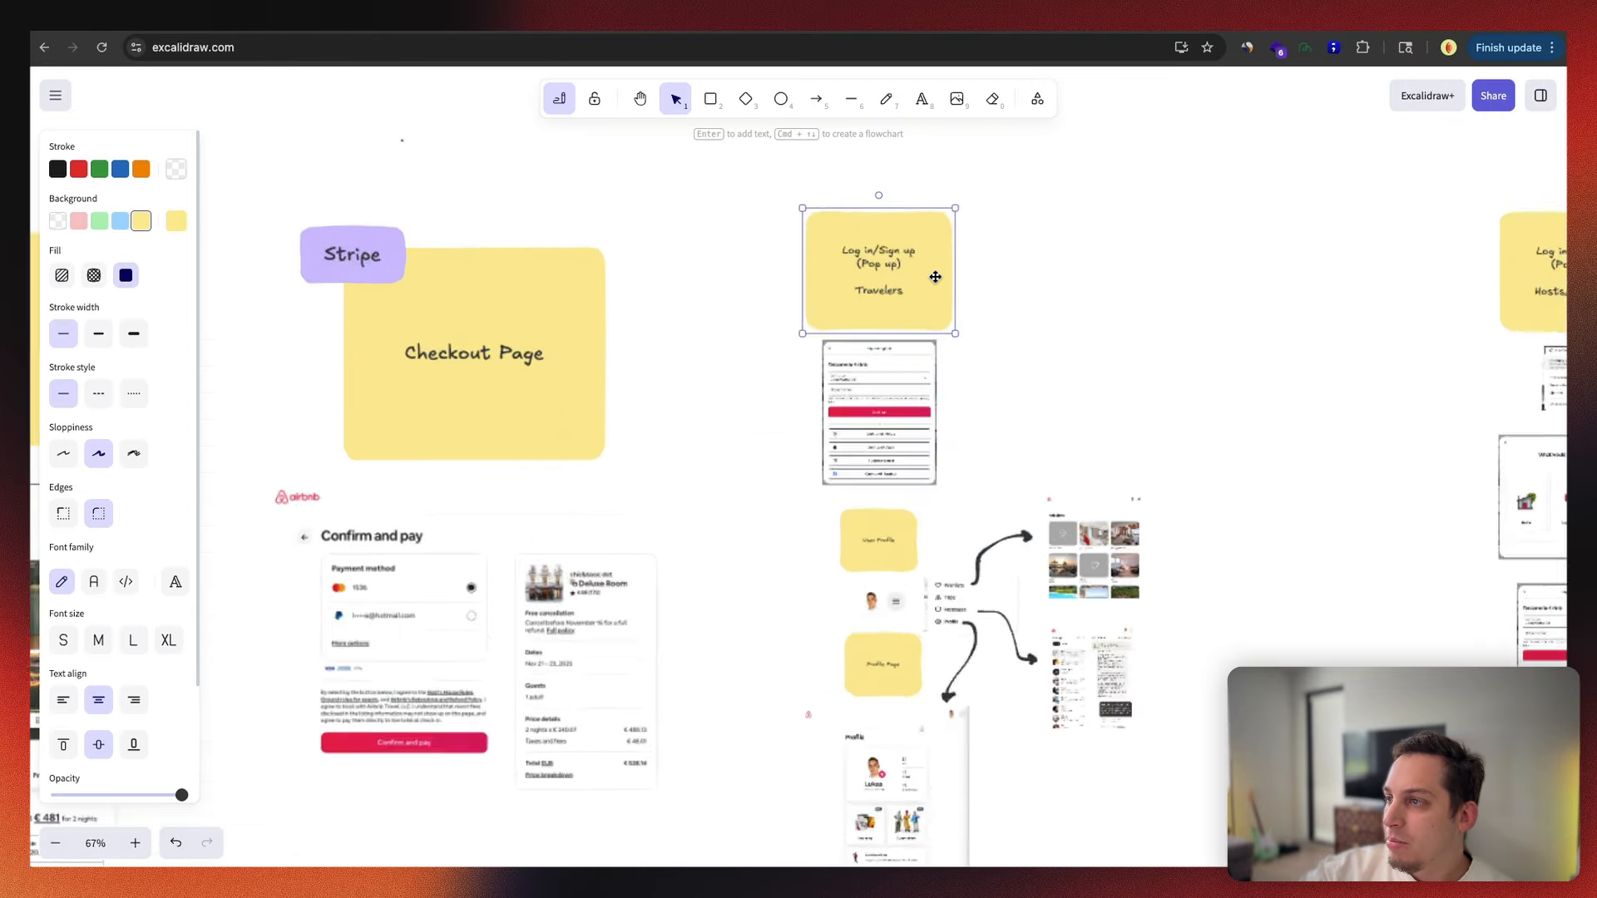
Step: Switch to Airbnb, log out of the account from the homepage and dismiss the pricing notice
key("ctrl+shift+Tab")
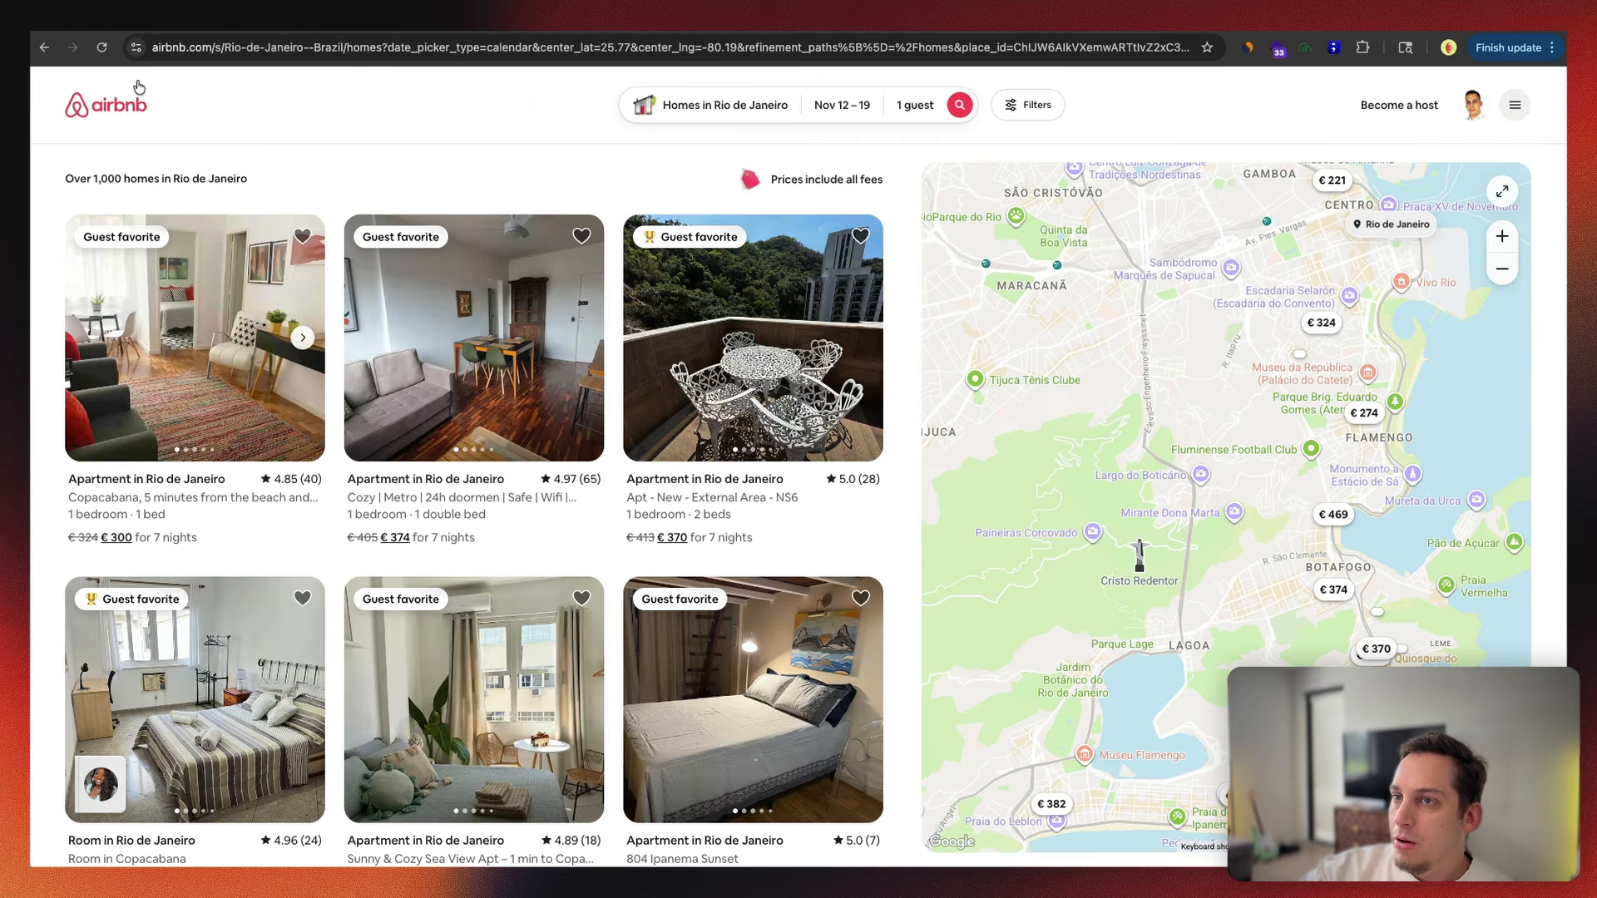
left_click(138, 86)
left_click(1513, 105)
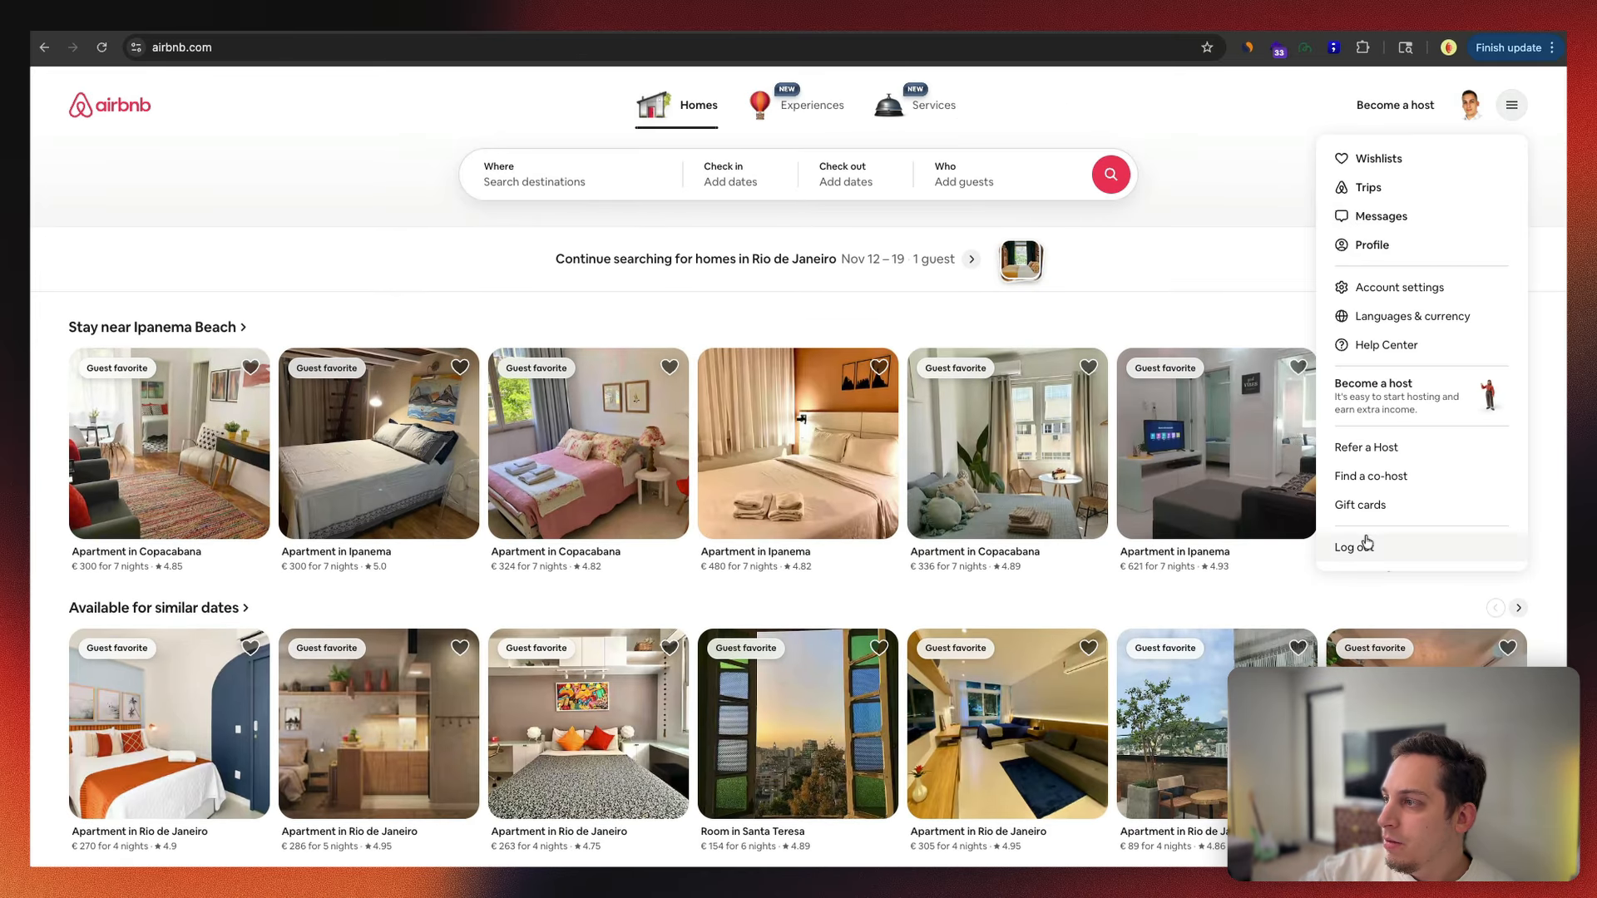
left_click(1366, 543)
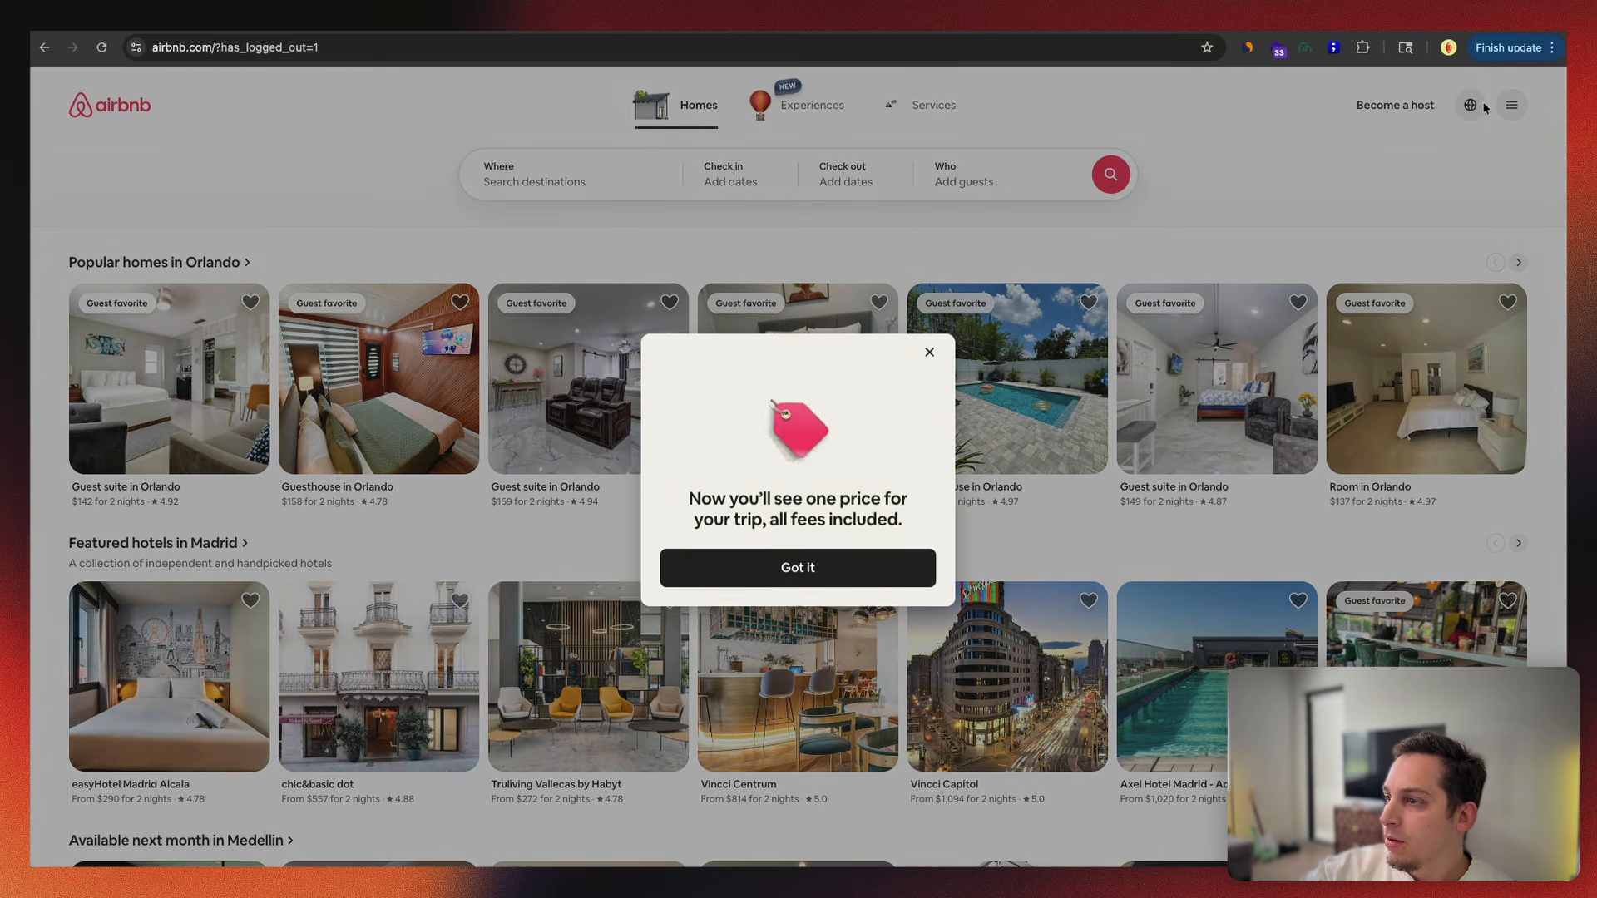
left_click(929, 352)
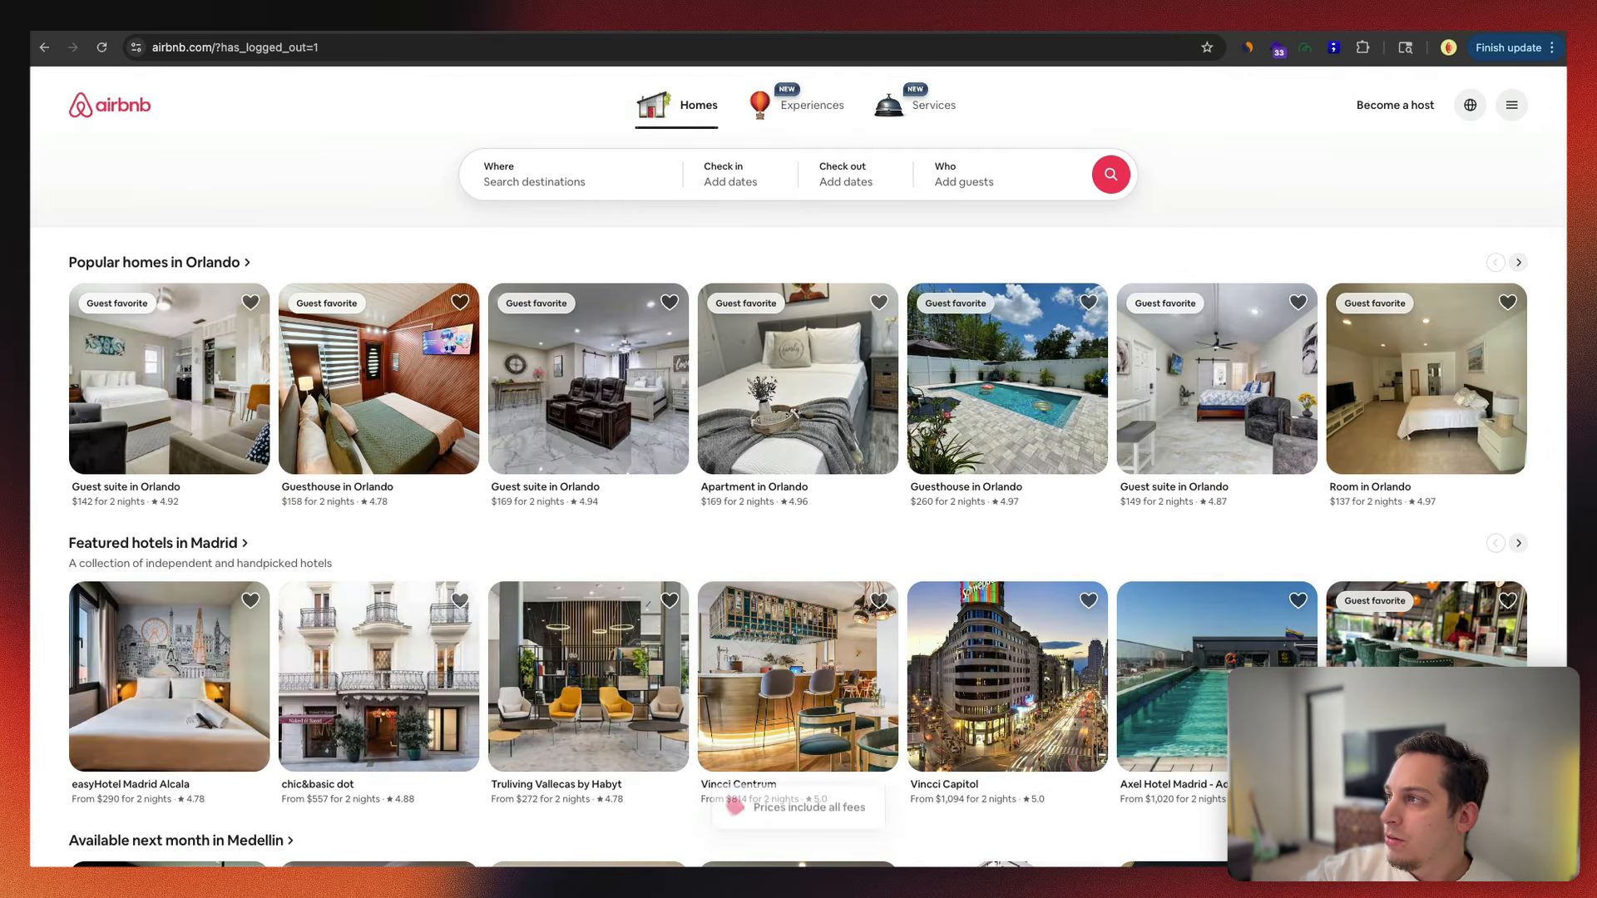
Step: Open the Airbnb log-in dialog and try clearing the saved e-mail address to get a blank log-in form
left_click(1506, 106)
left_click(1427, 359)
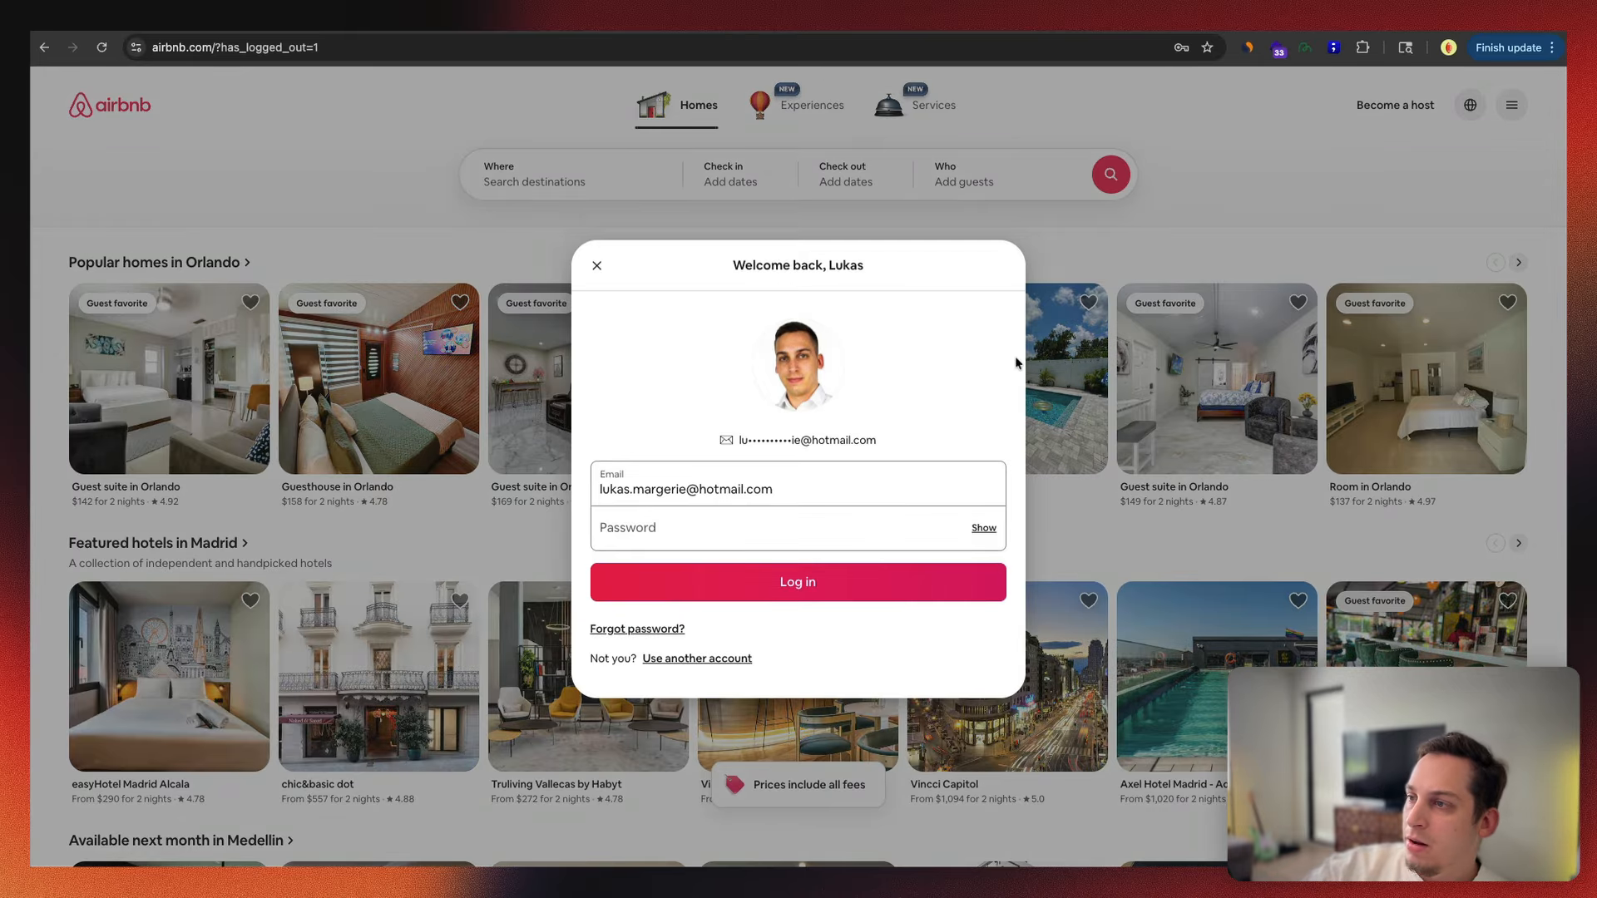
triple_click(771, 490)
type("=")
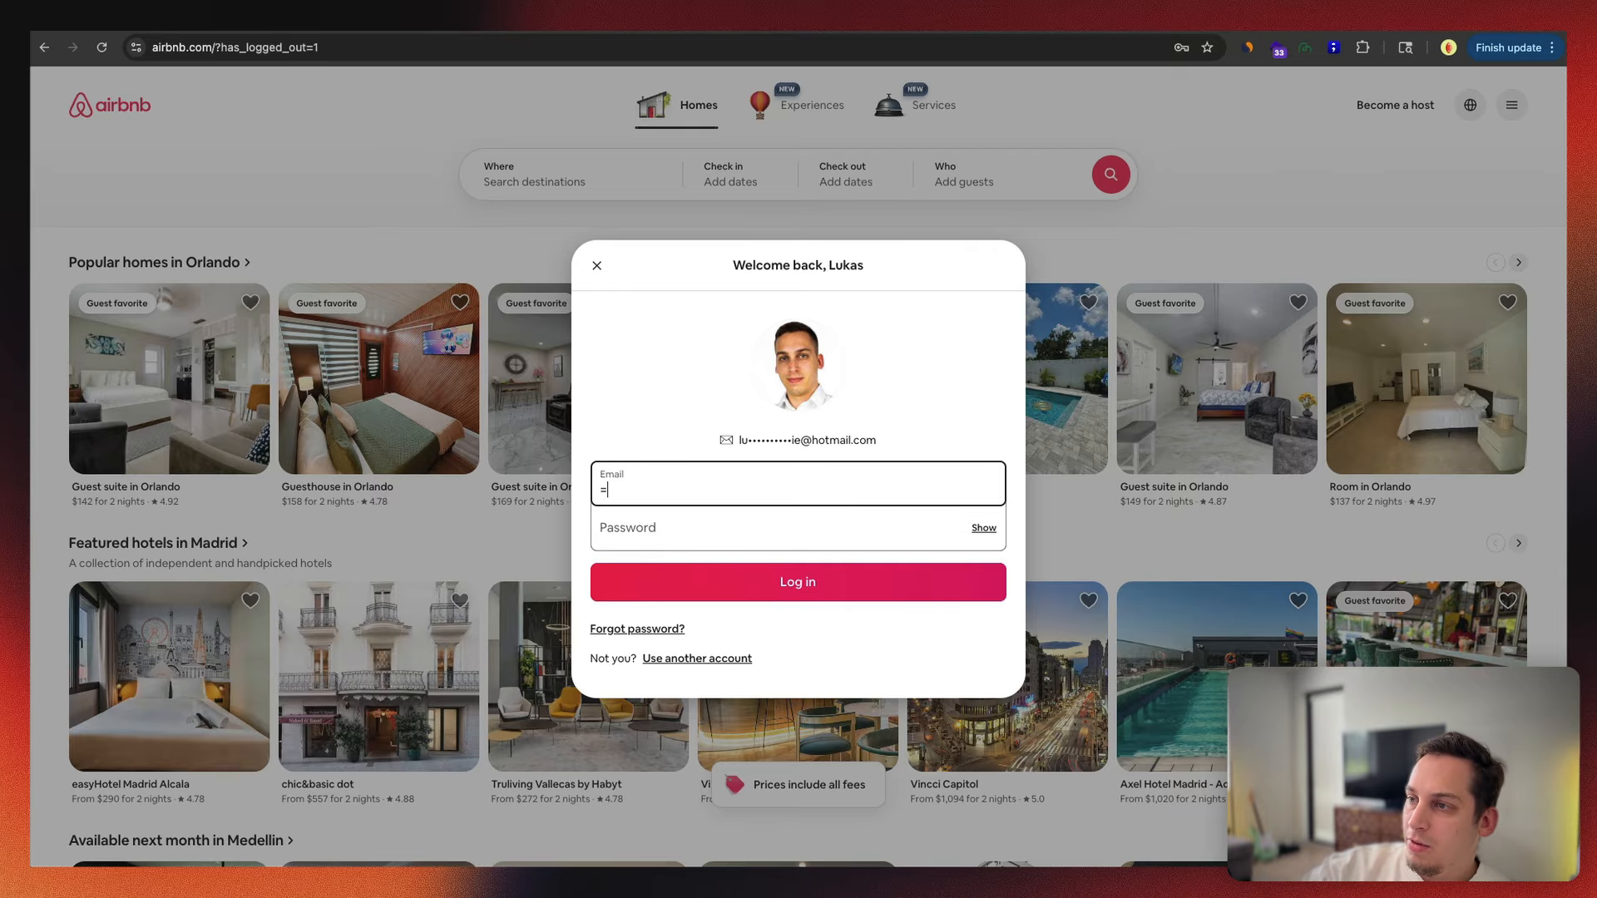
left_click(714, 422)
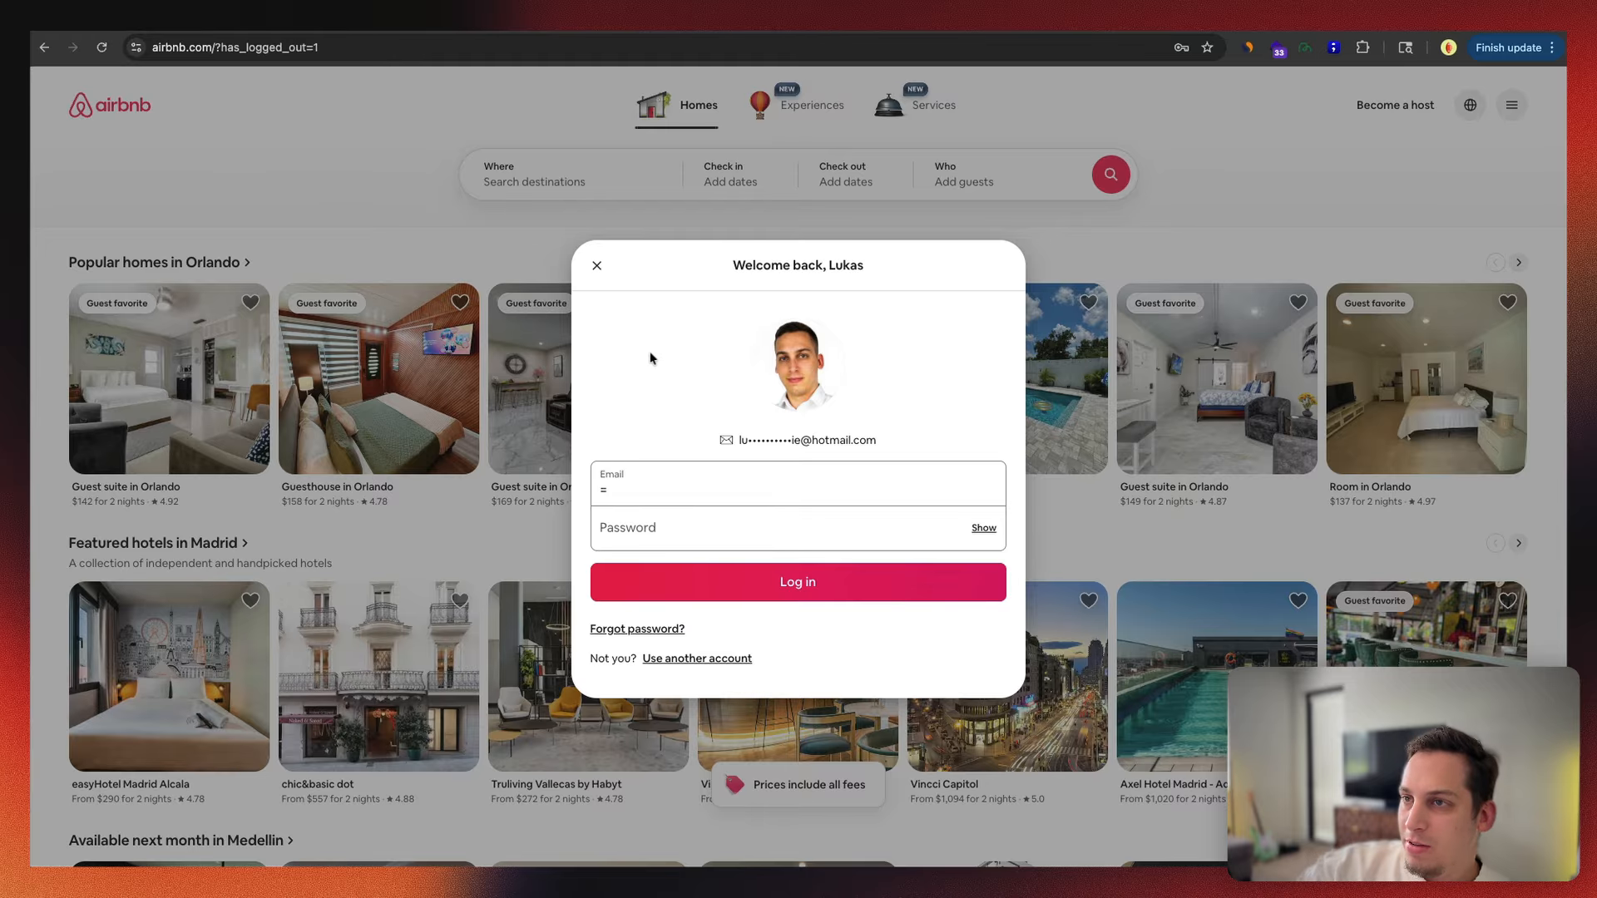
double_click(660, 480)
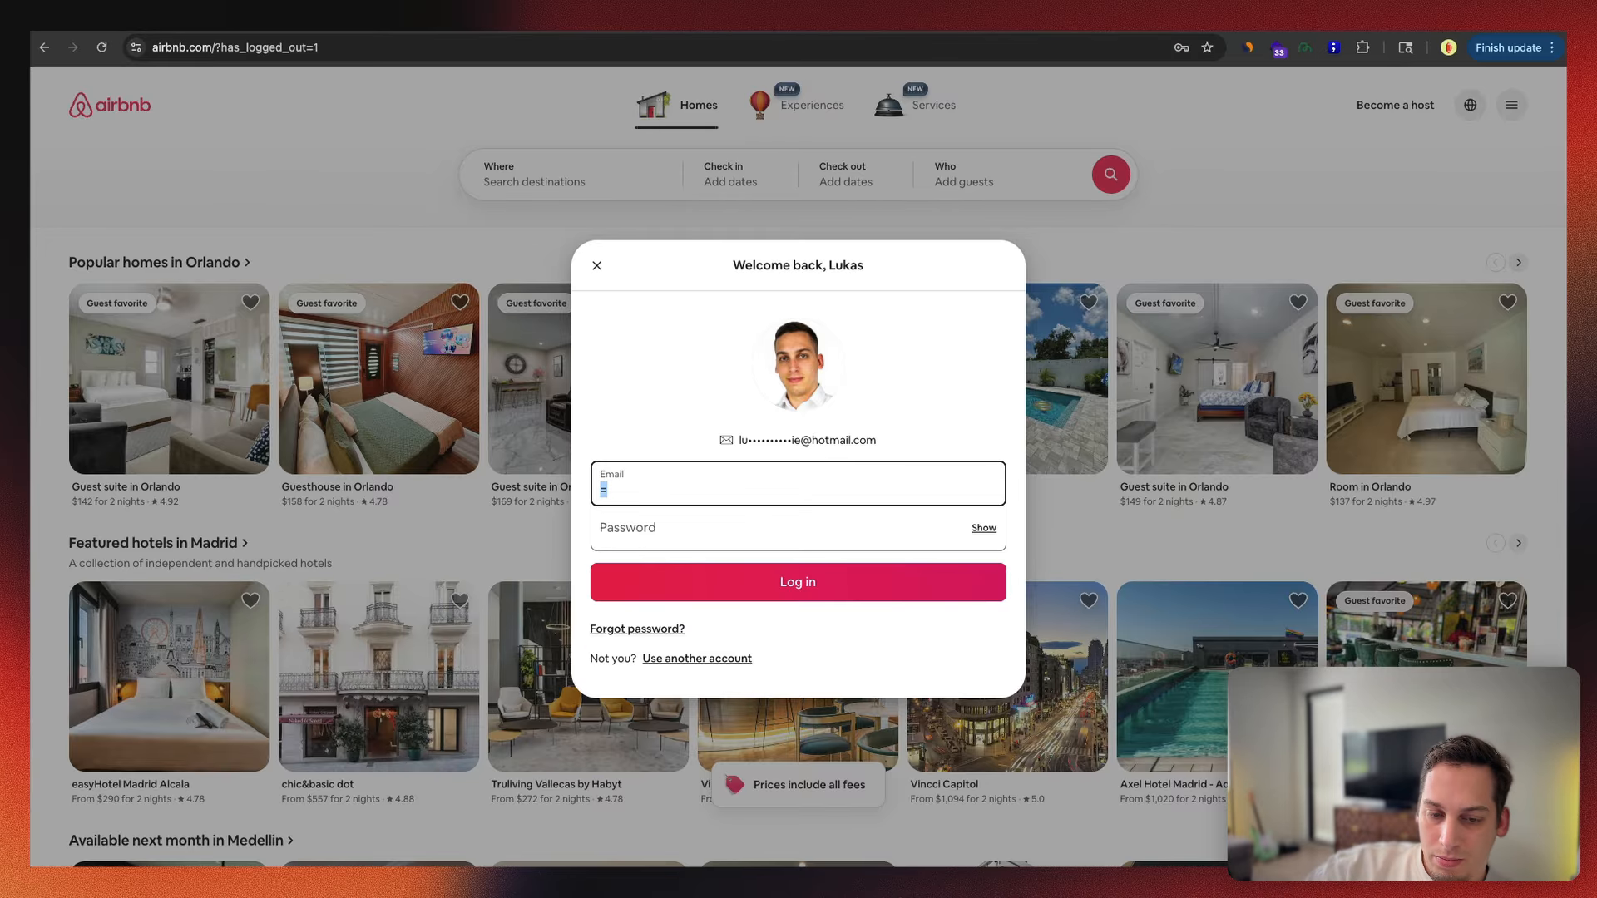
key("BackSpace")
left_click(1045, 262)
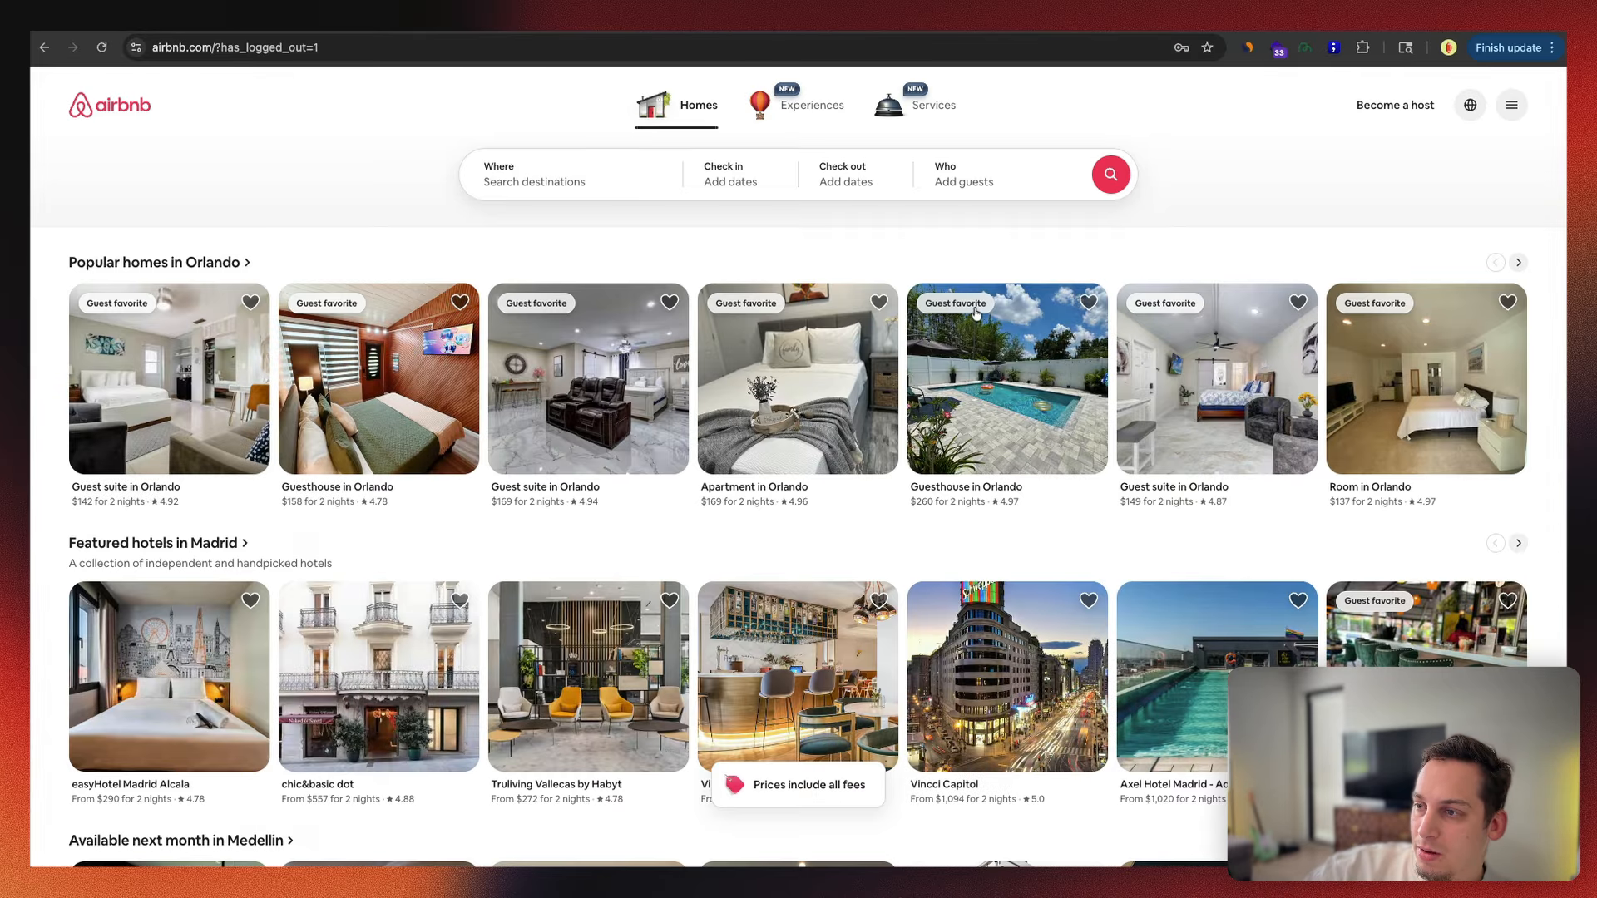
left_click(1511, 104)
left_click(1376, 361)
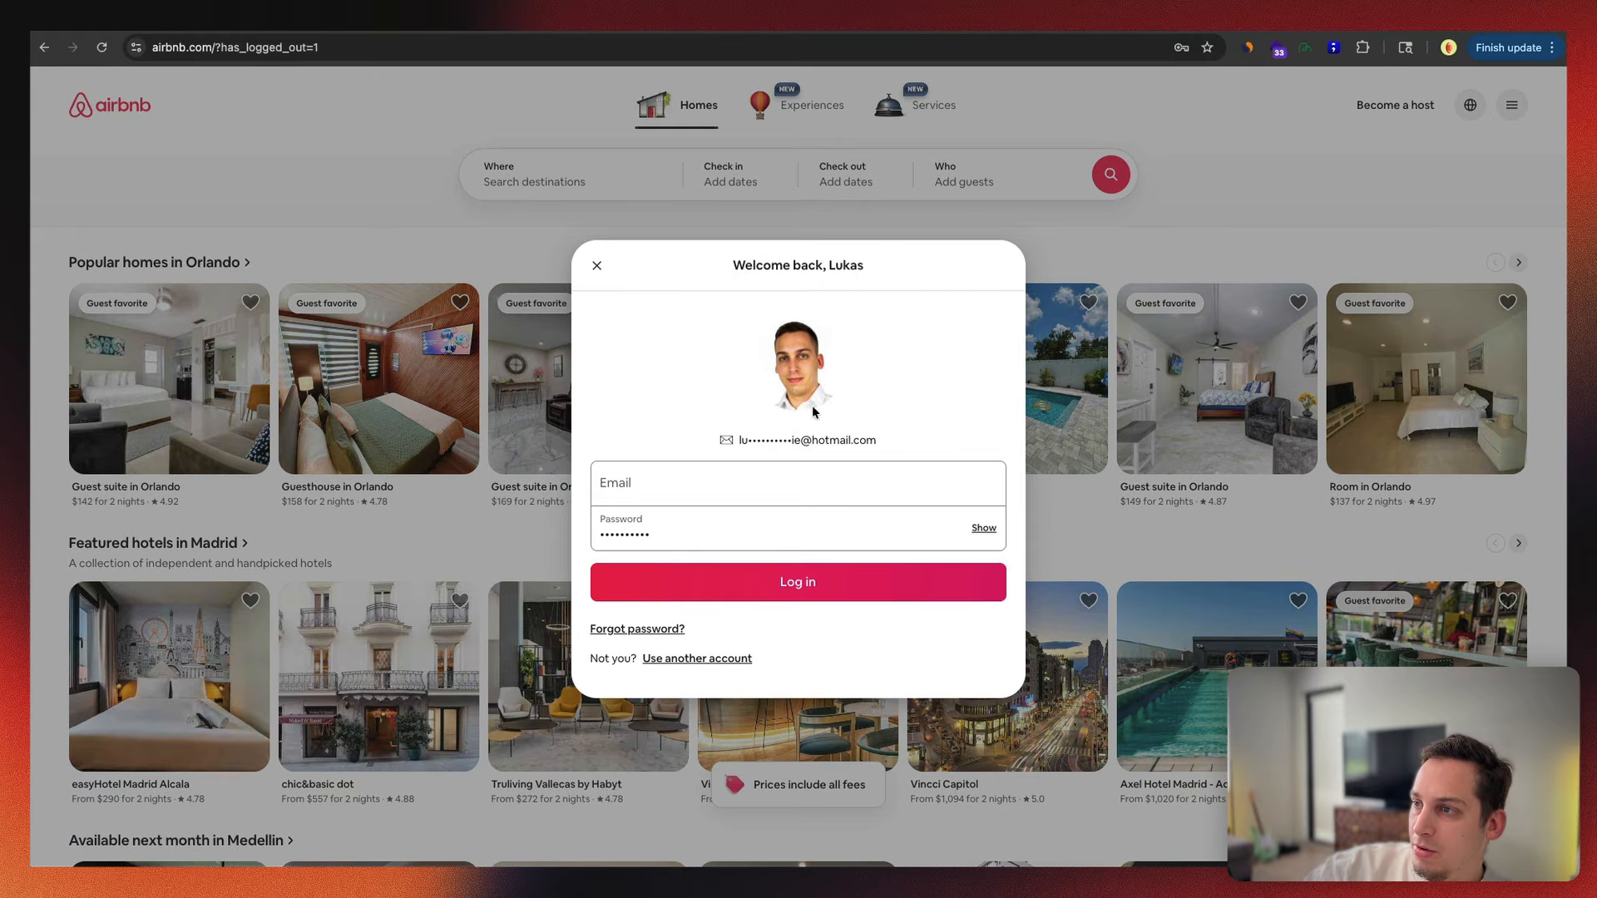
left_click(772, 530)
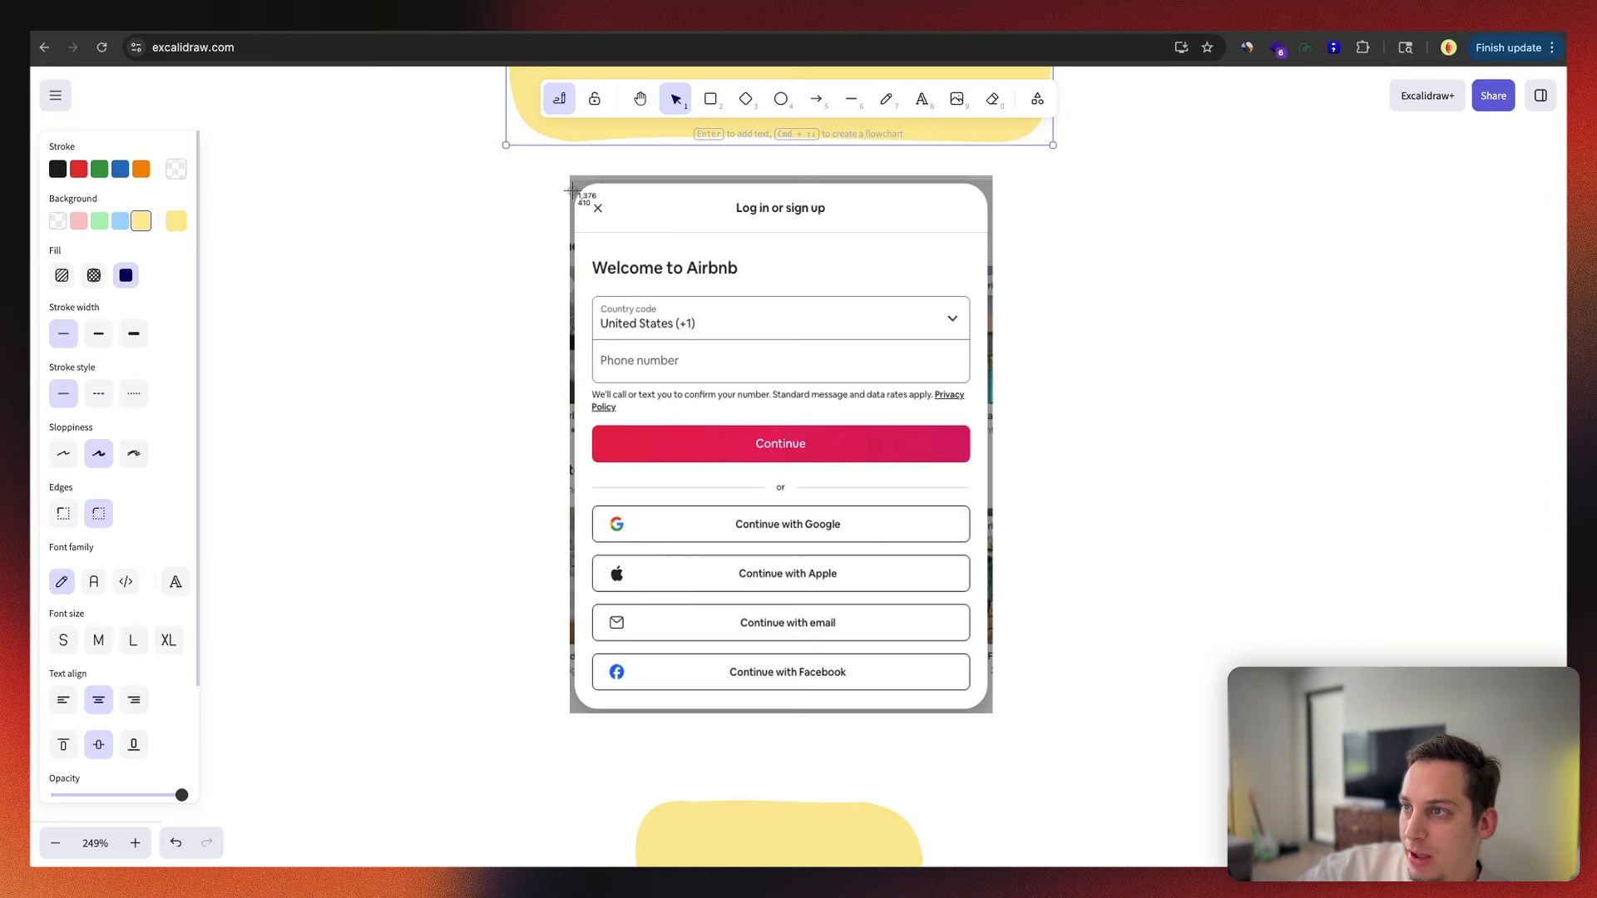
Step: Screenshot the "Log in or sign up" card in Excalidraw and generate a MagicPath component from it with the prompt "build out this login/sign up card"
left_click_drag(575, 190, 990, 711)
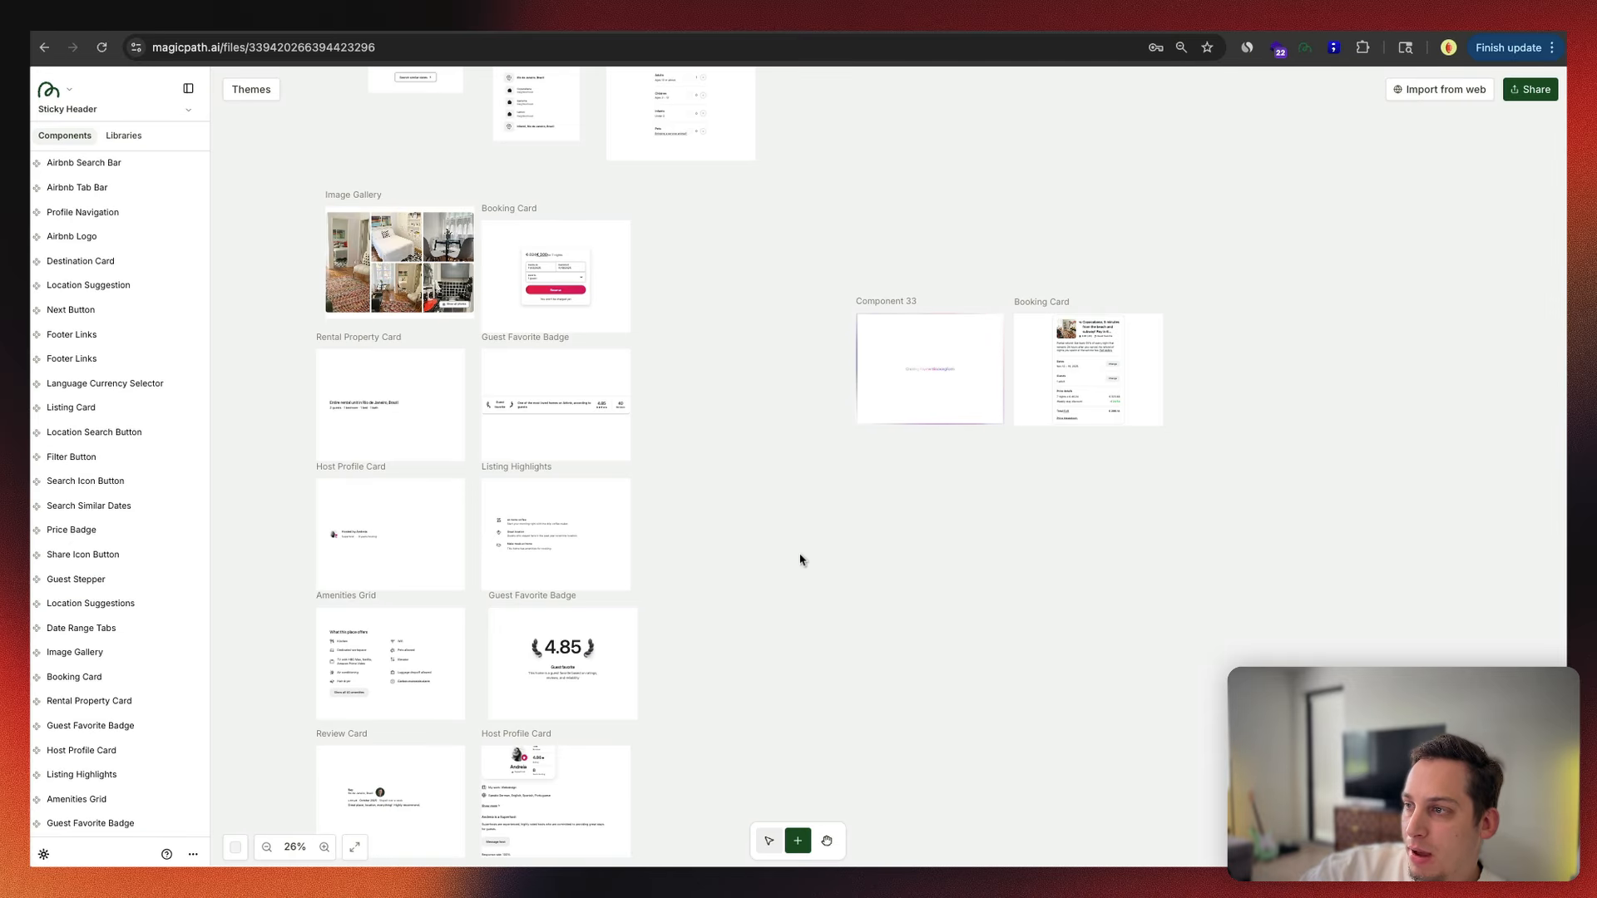
left_click(800, 559)
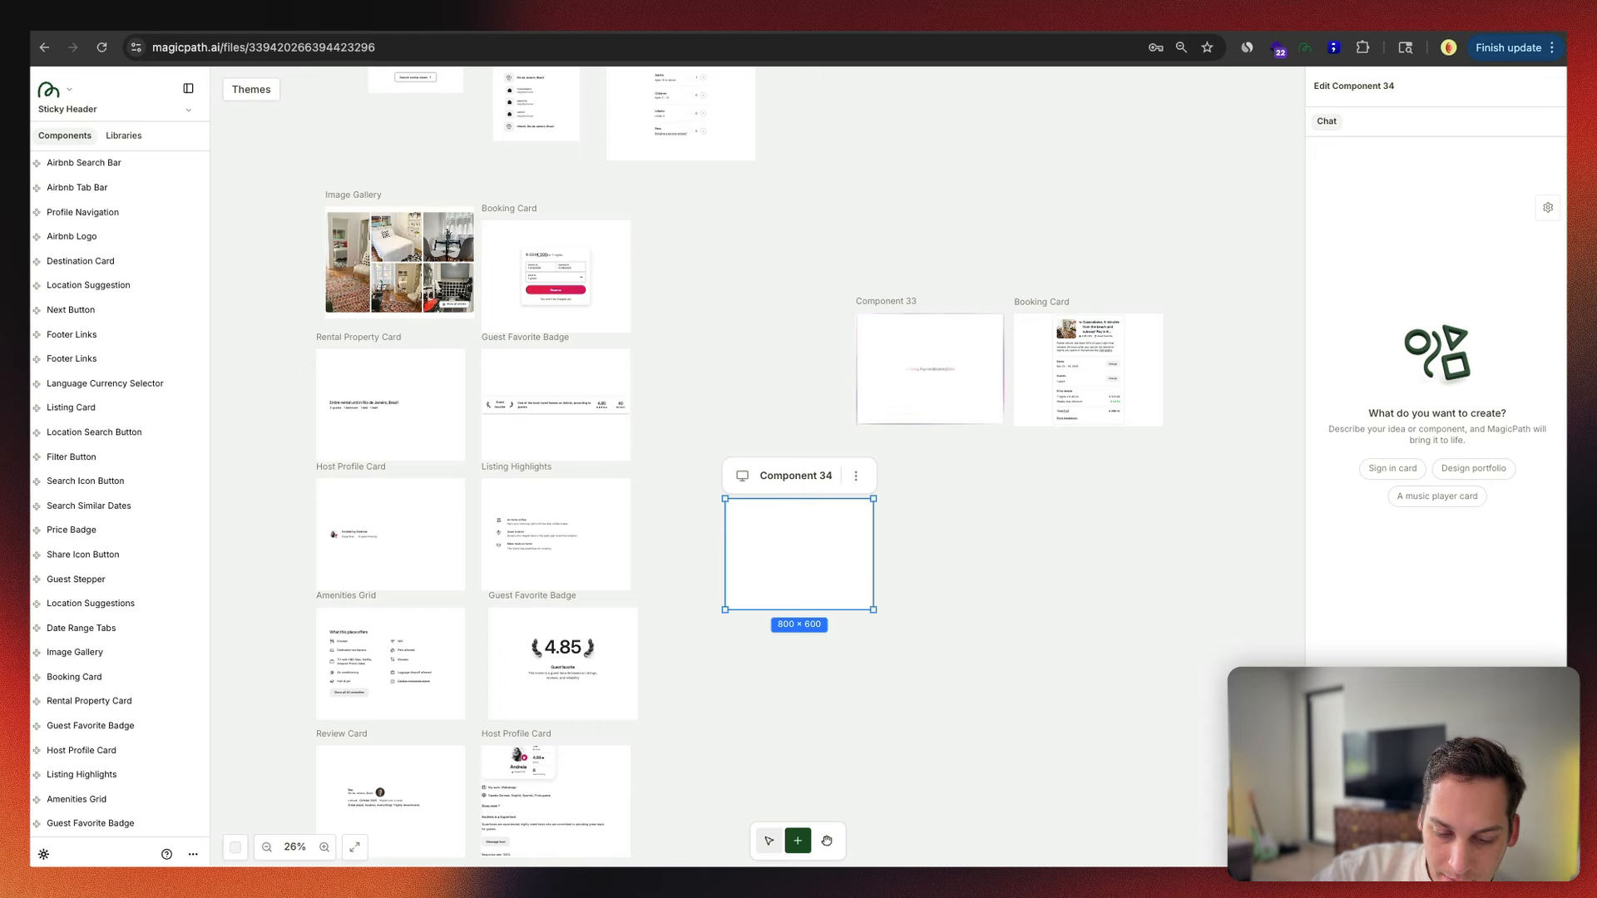
key("Return")
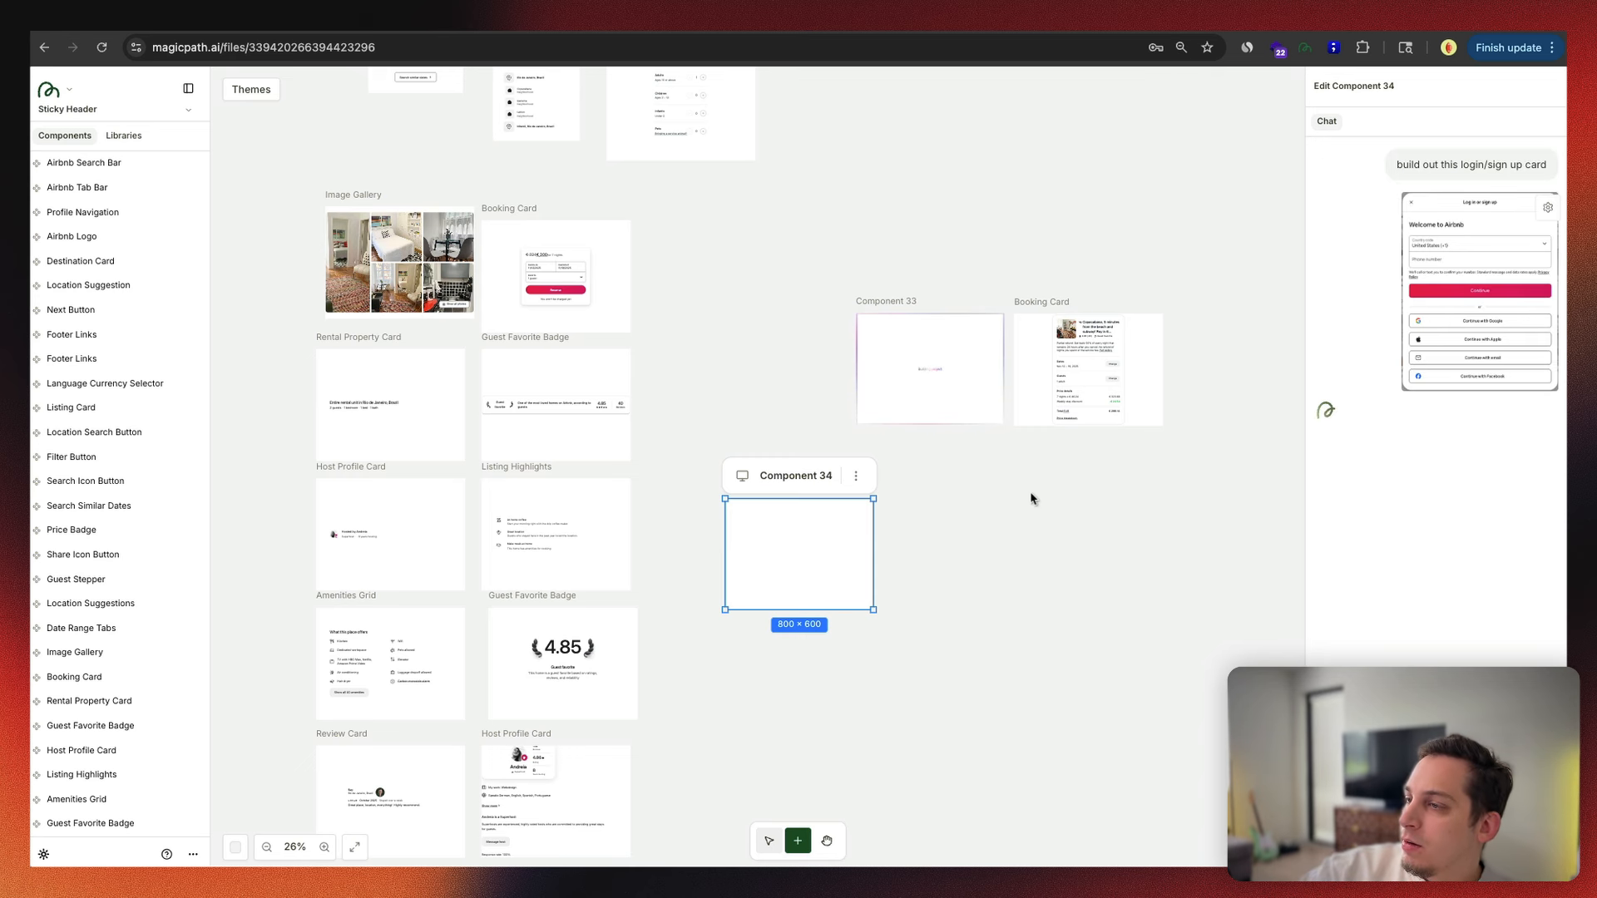
left_click_drag(855, 545, 945, 516)
Step: Examine the Booking Card containing the Reserve button beside the Image Gallery
left_click(629, 326)
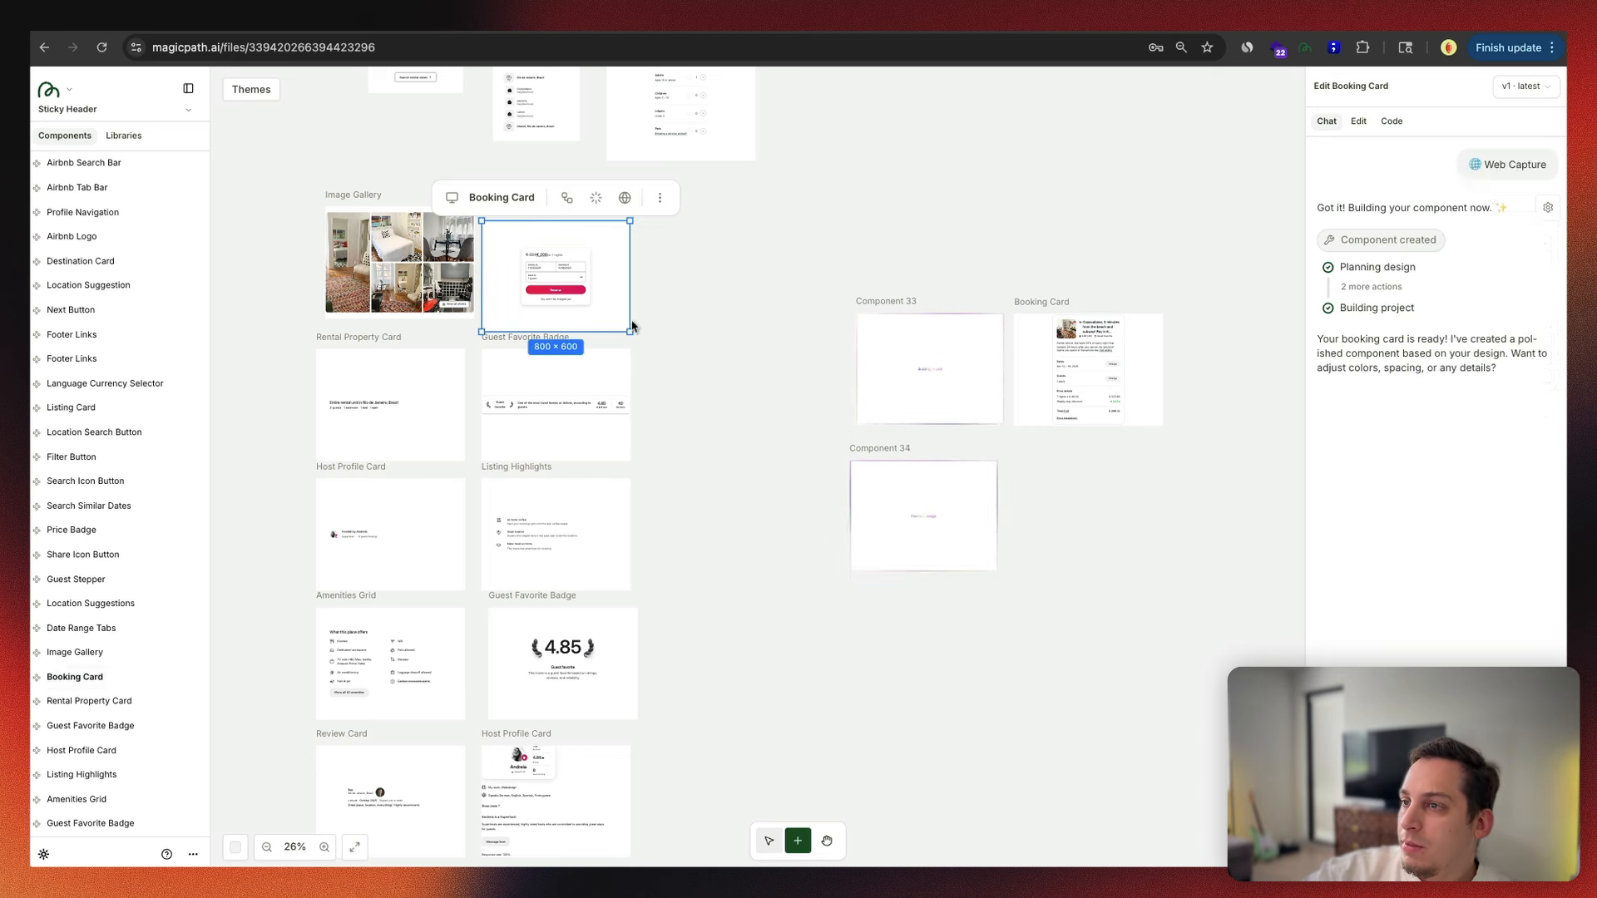
scroll(578, 297, "up", 10)
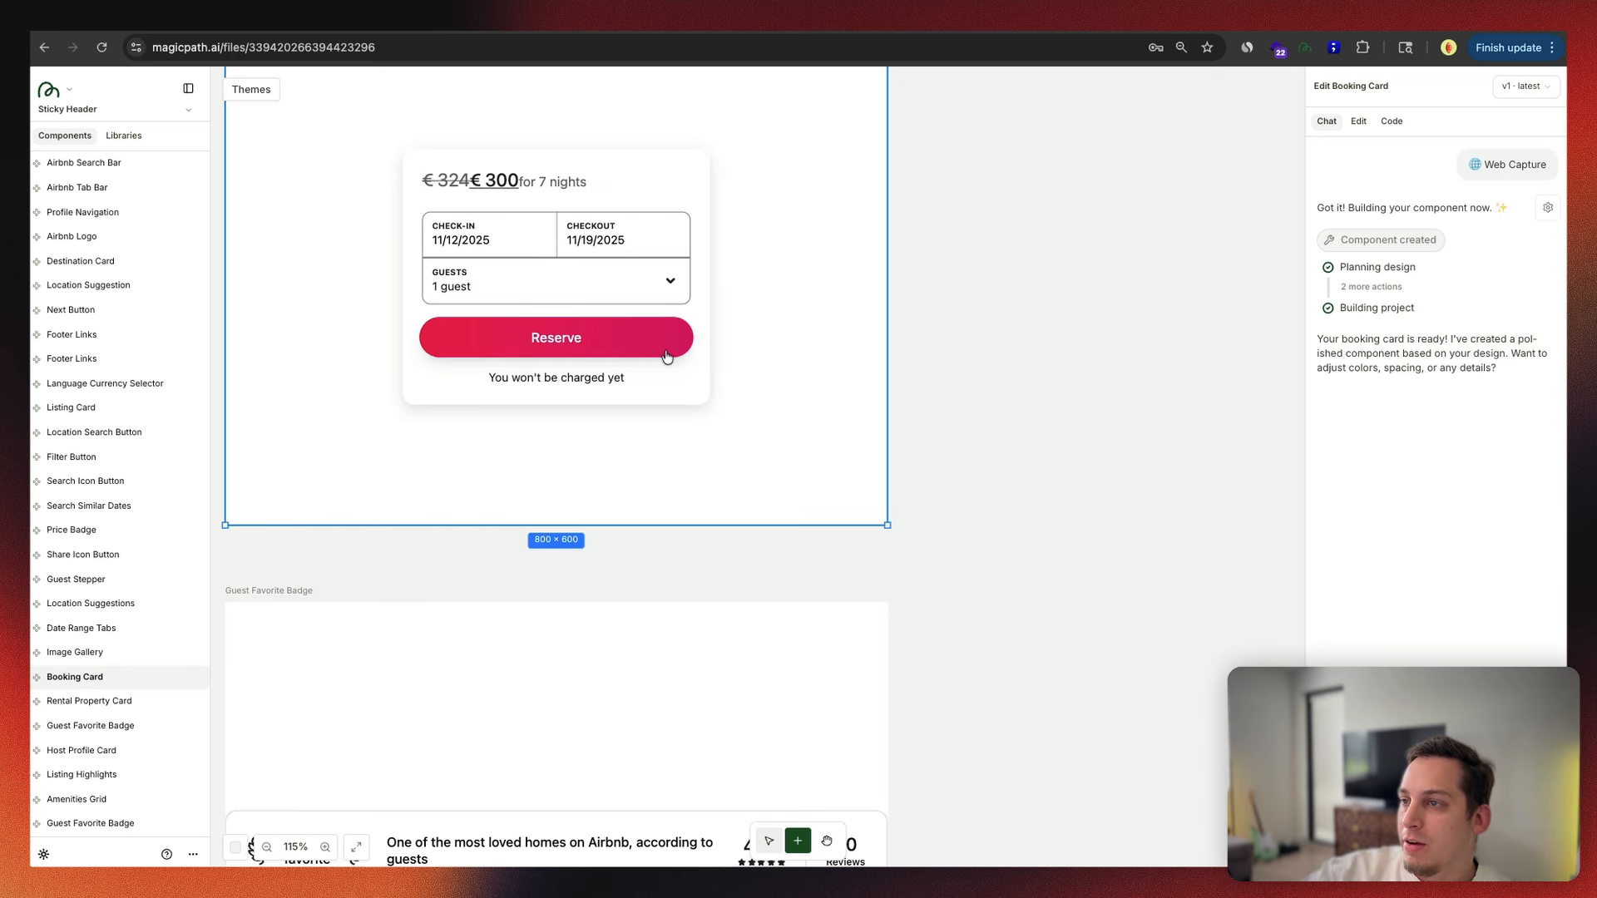
scroll(891, 456, "down", 5)
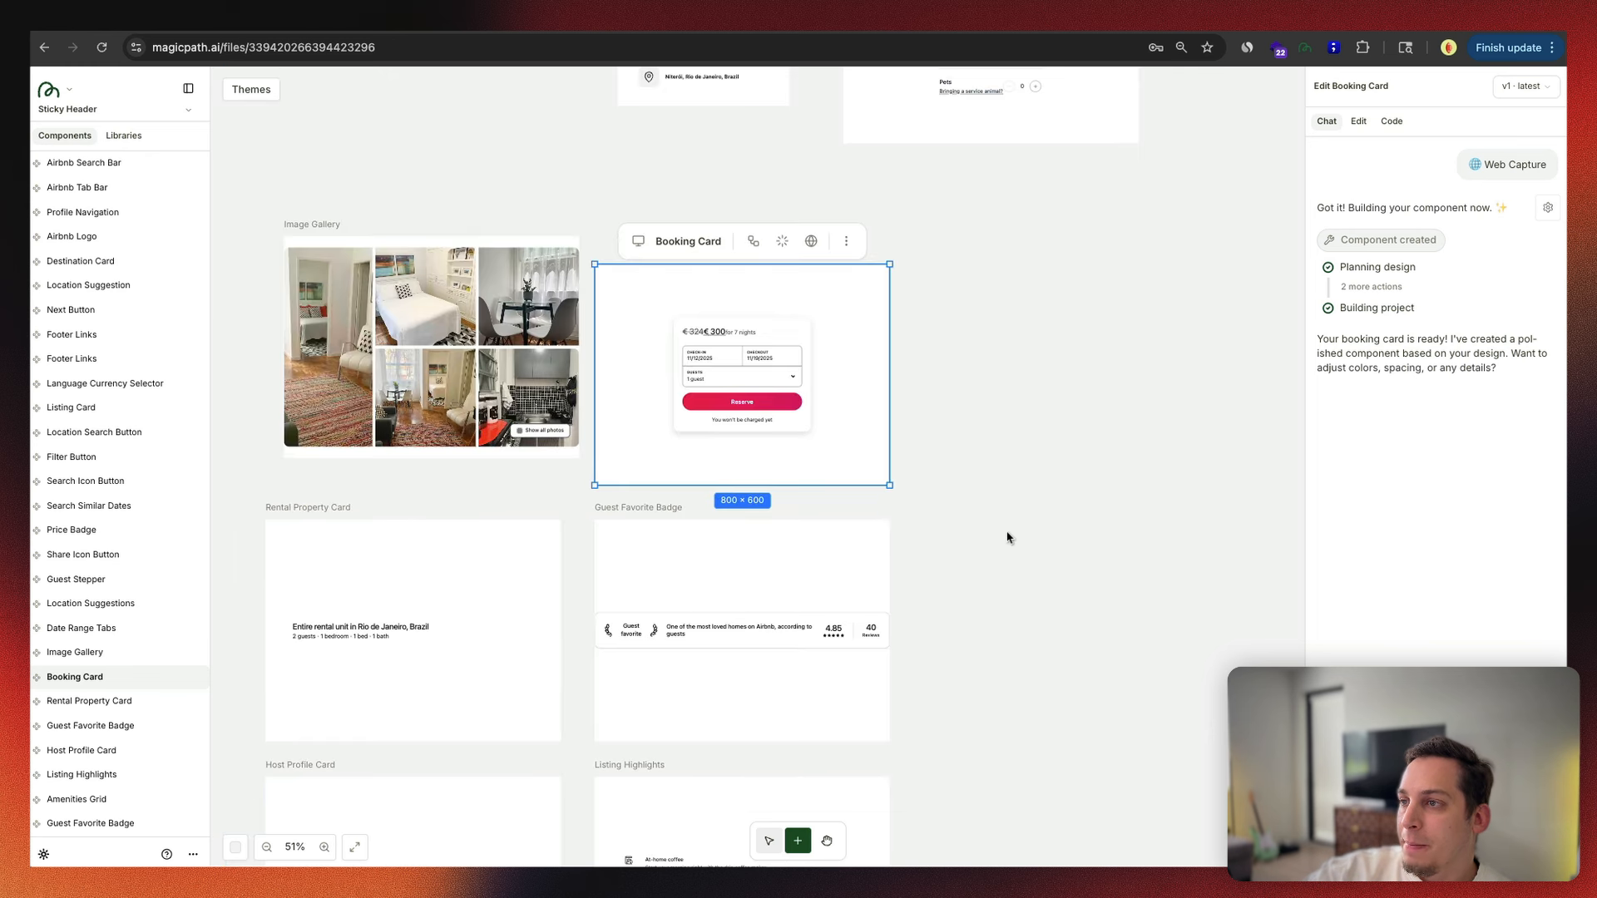
scroll(1007, 538, "down", 4)
Step: Move Component 34 to the right, clear of Component 33 and the Booking Card next to it
left_click(958, 526)
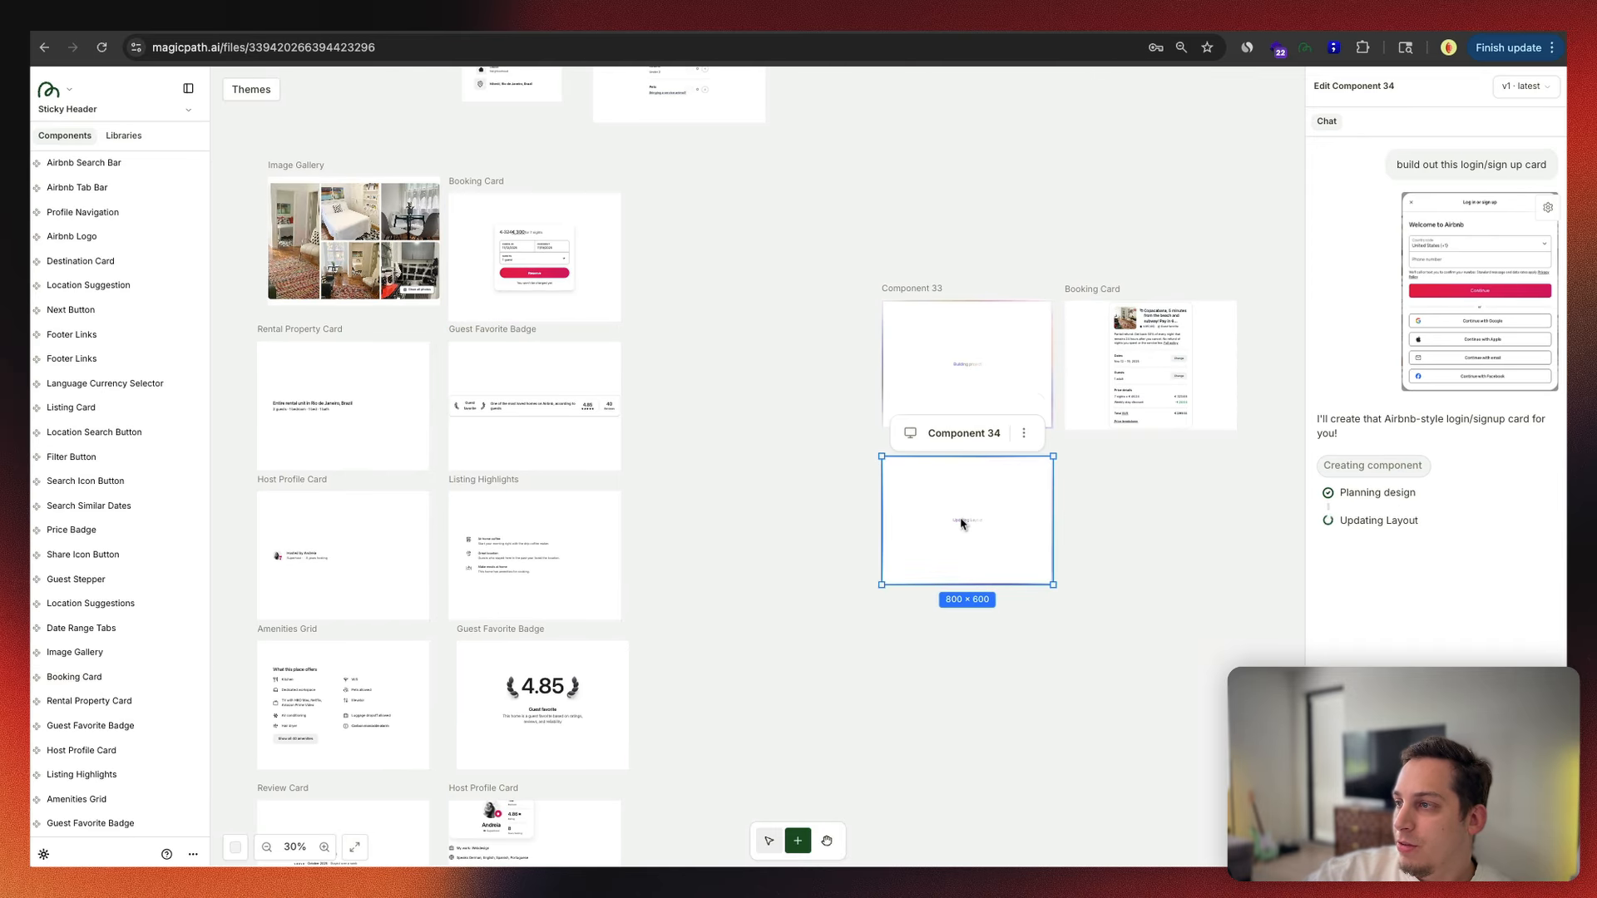
left_click(806, 463)
left_click_drag(980, 499, 1007, 581)
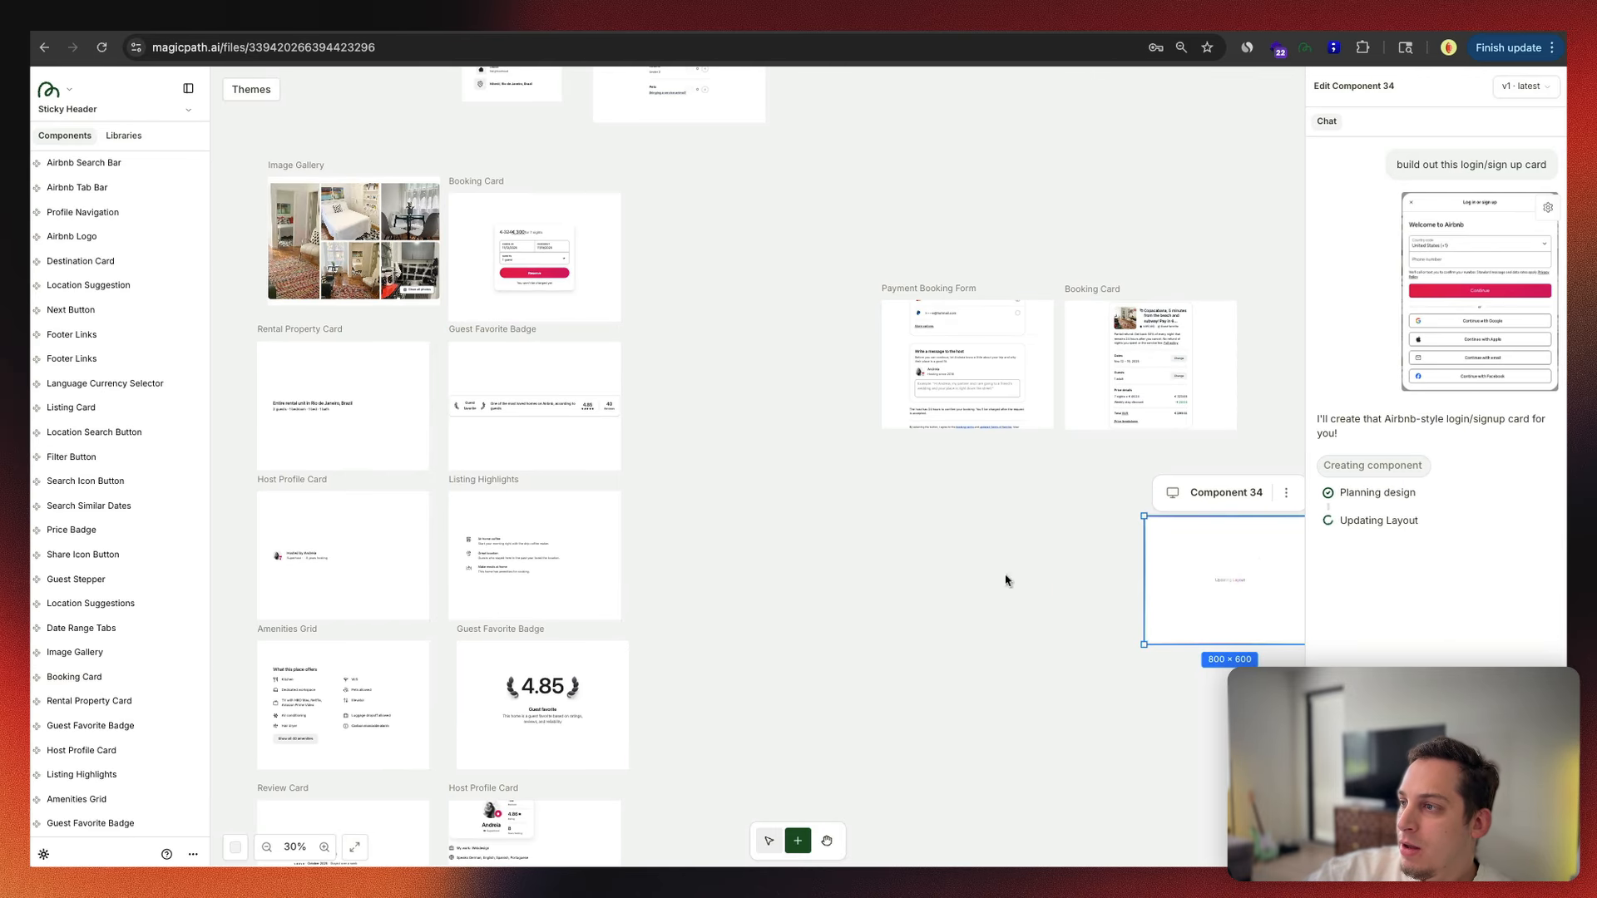
Step: Extend the Payment Booking Form frame and the neighbouring Booking Card frame downward to fit their full content
scroll(802, 555, "right", 5)
left_click(612, 373)
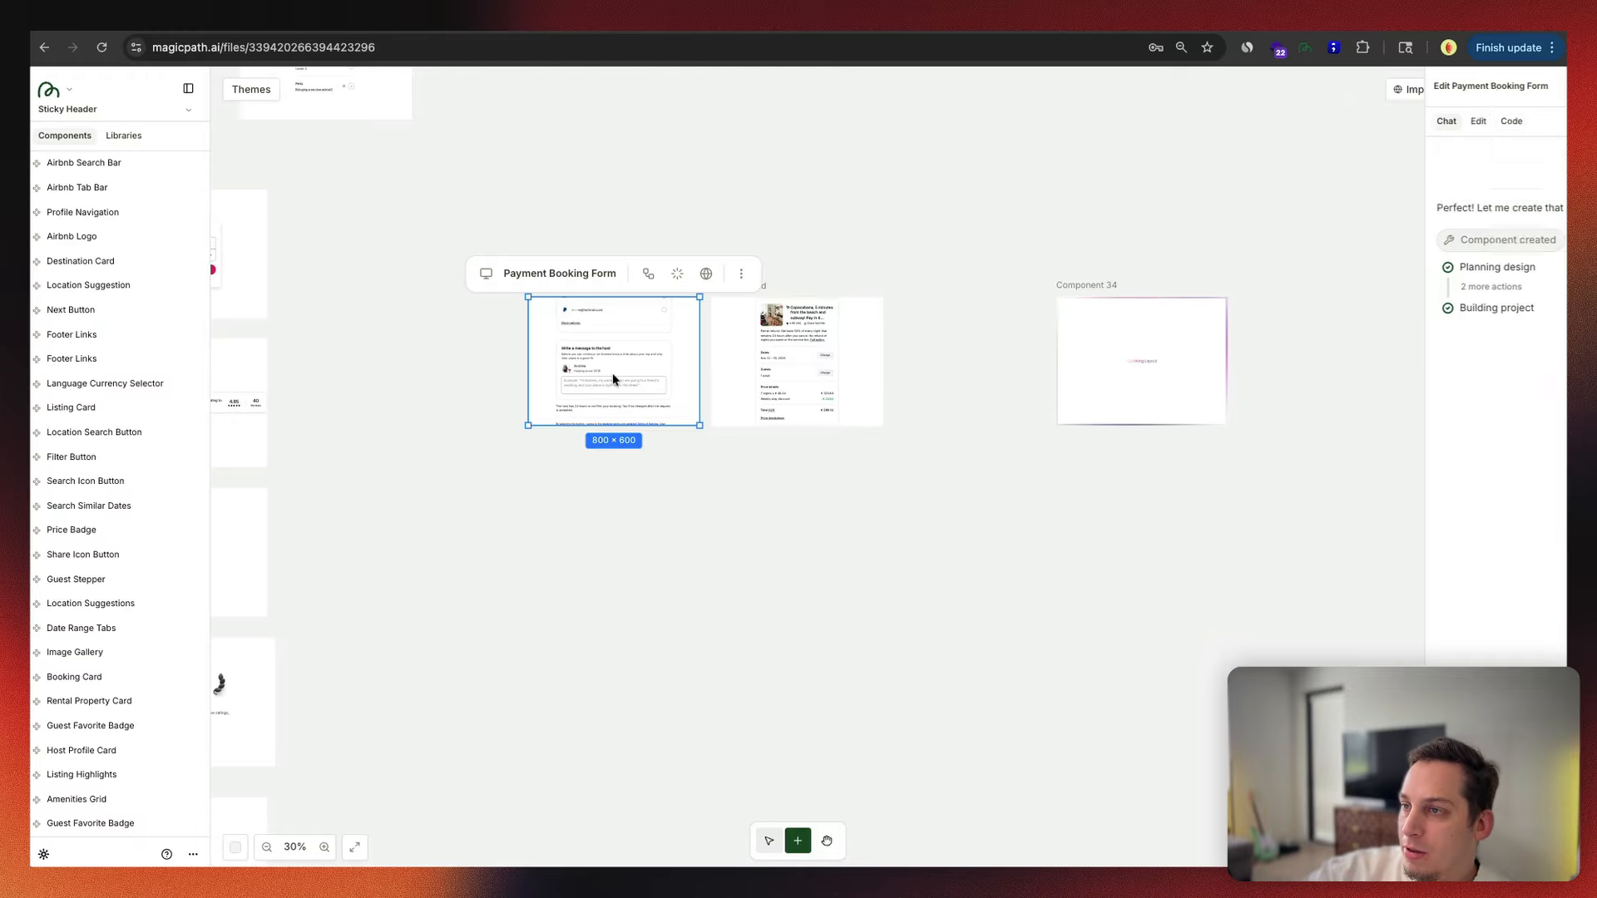
left_click(752, 422)
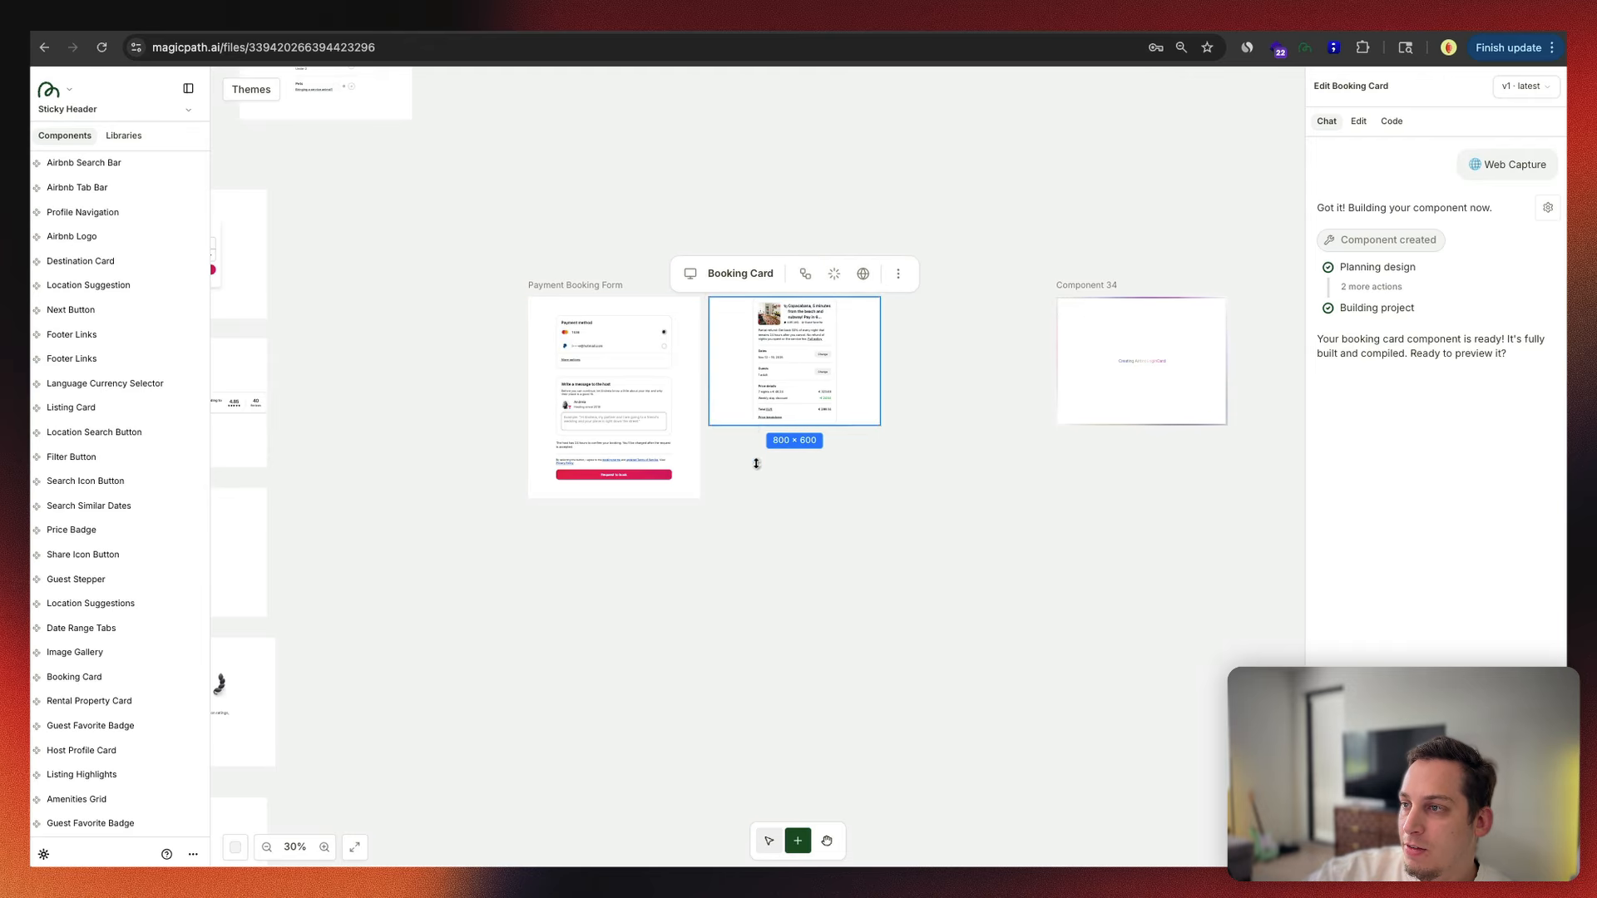
left_click(961, 423)
Step: Examine the Payment Booking Form and adjacent Booking Card up close and within the overall component layout
scroll(626, 279, "up", 5)
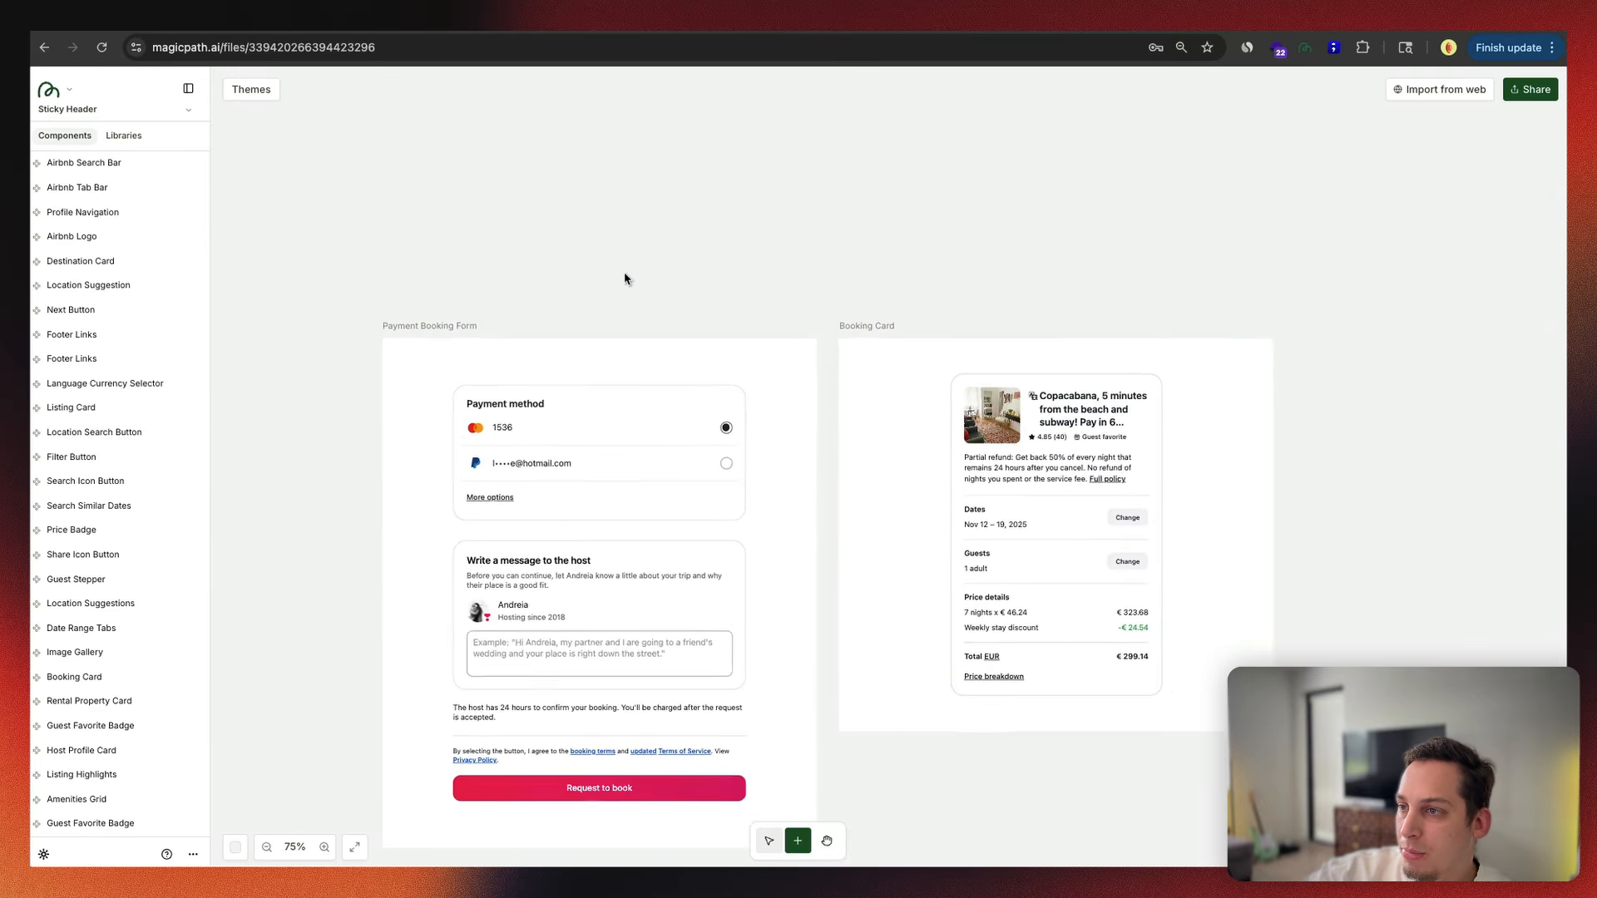
scroll(625, 278, "down", 6)
scroll(575, 331, "up", 6)
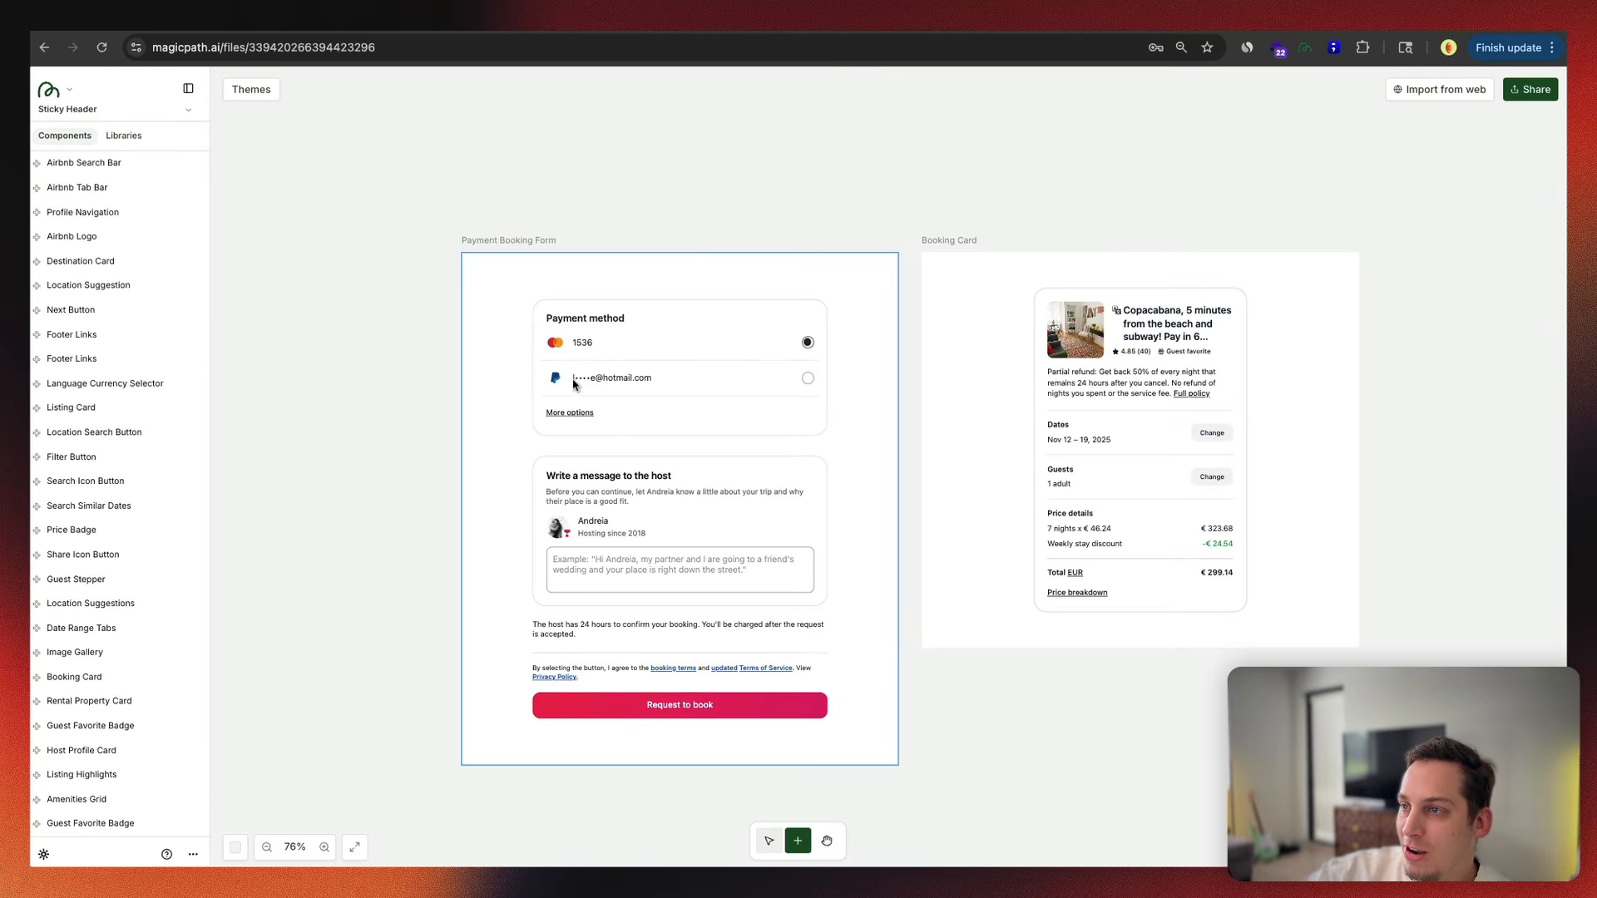
scroll(538, 304, "down", 6)
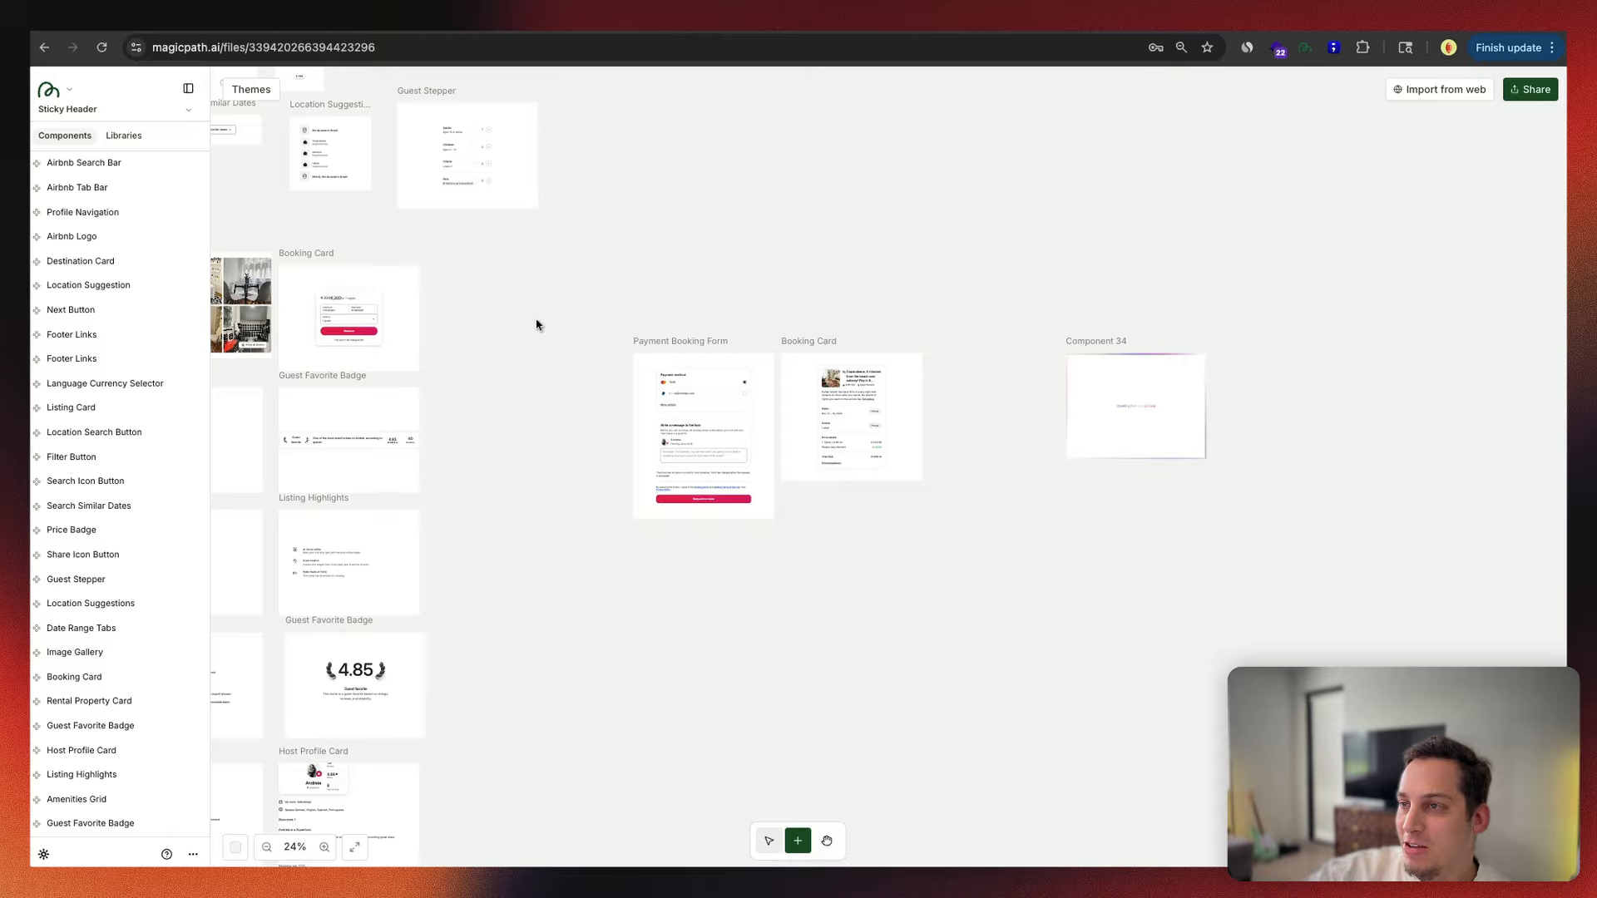
scroll(536, 324, "down", 3)
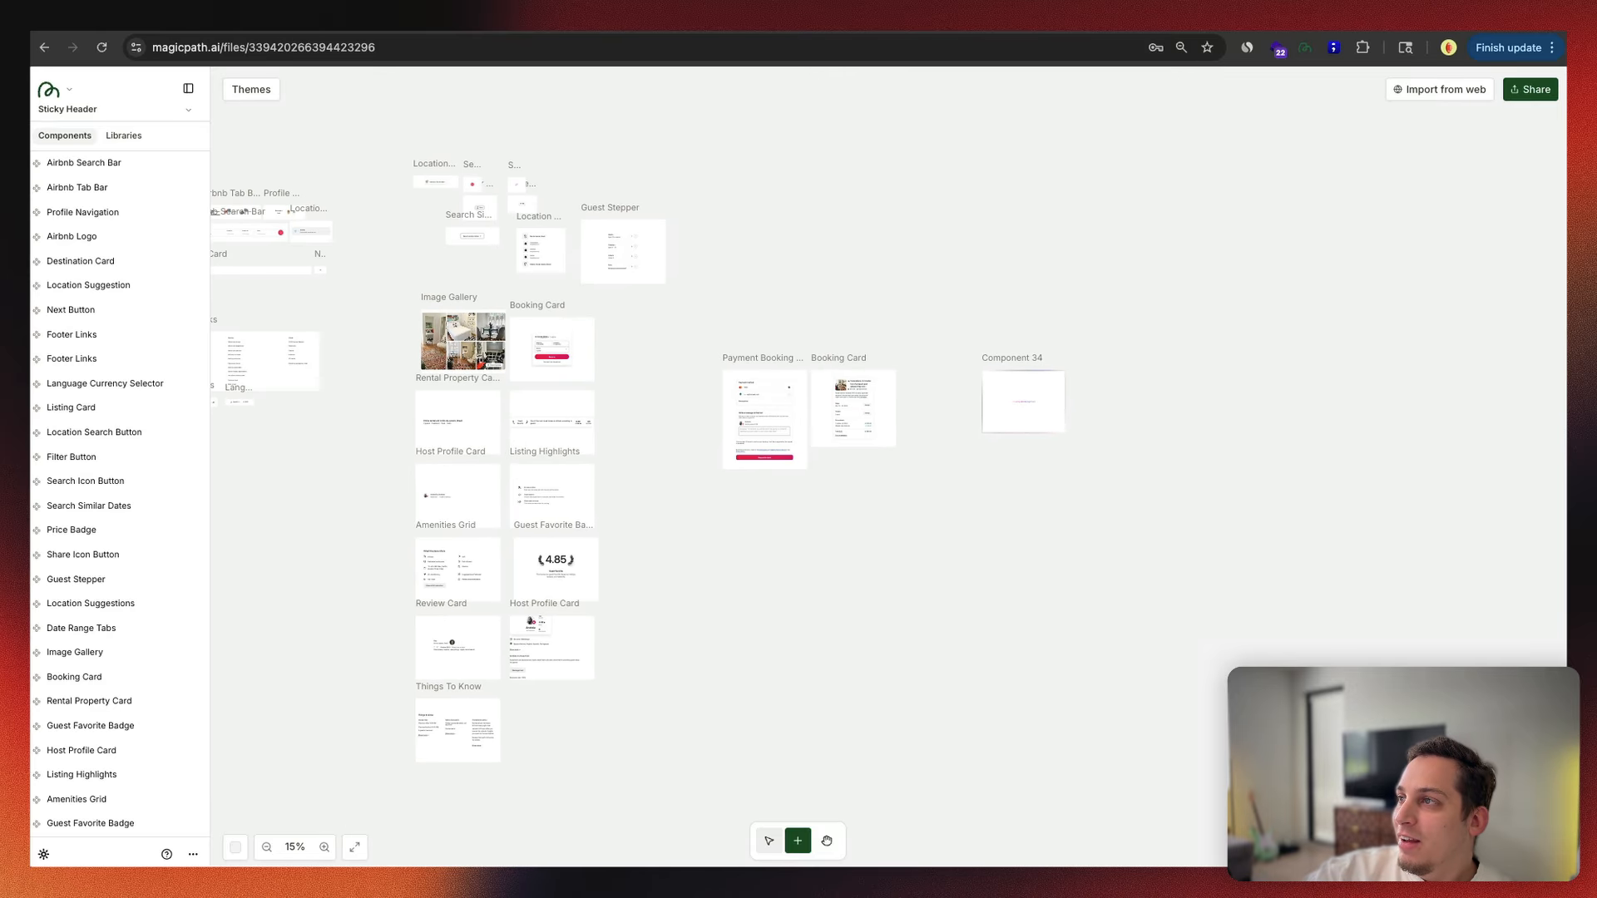
Step: Close the log-in dialog on the Airbnb listing and review the profile section of the Excalidraw board
left_click(925, 17)
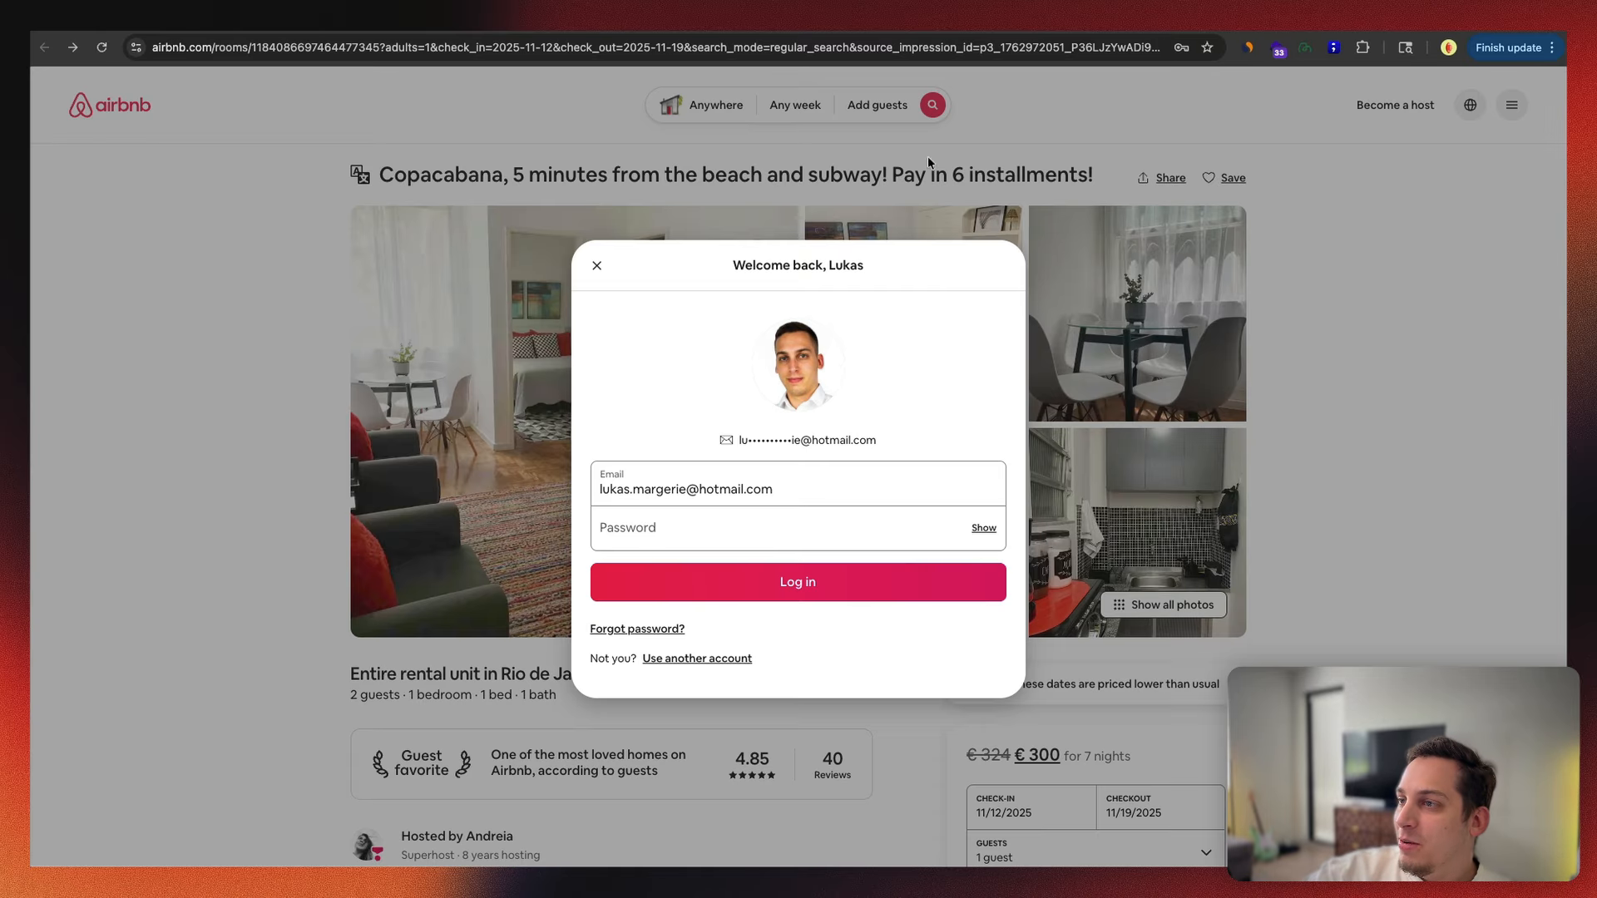
left_click(596, 278)
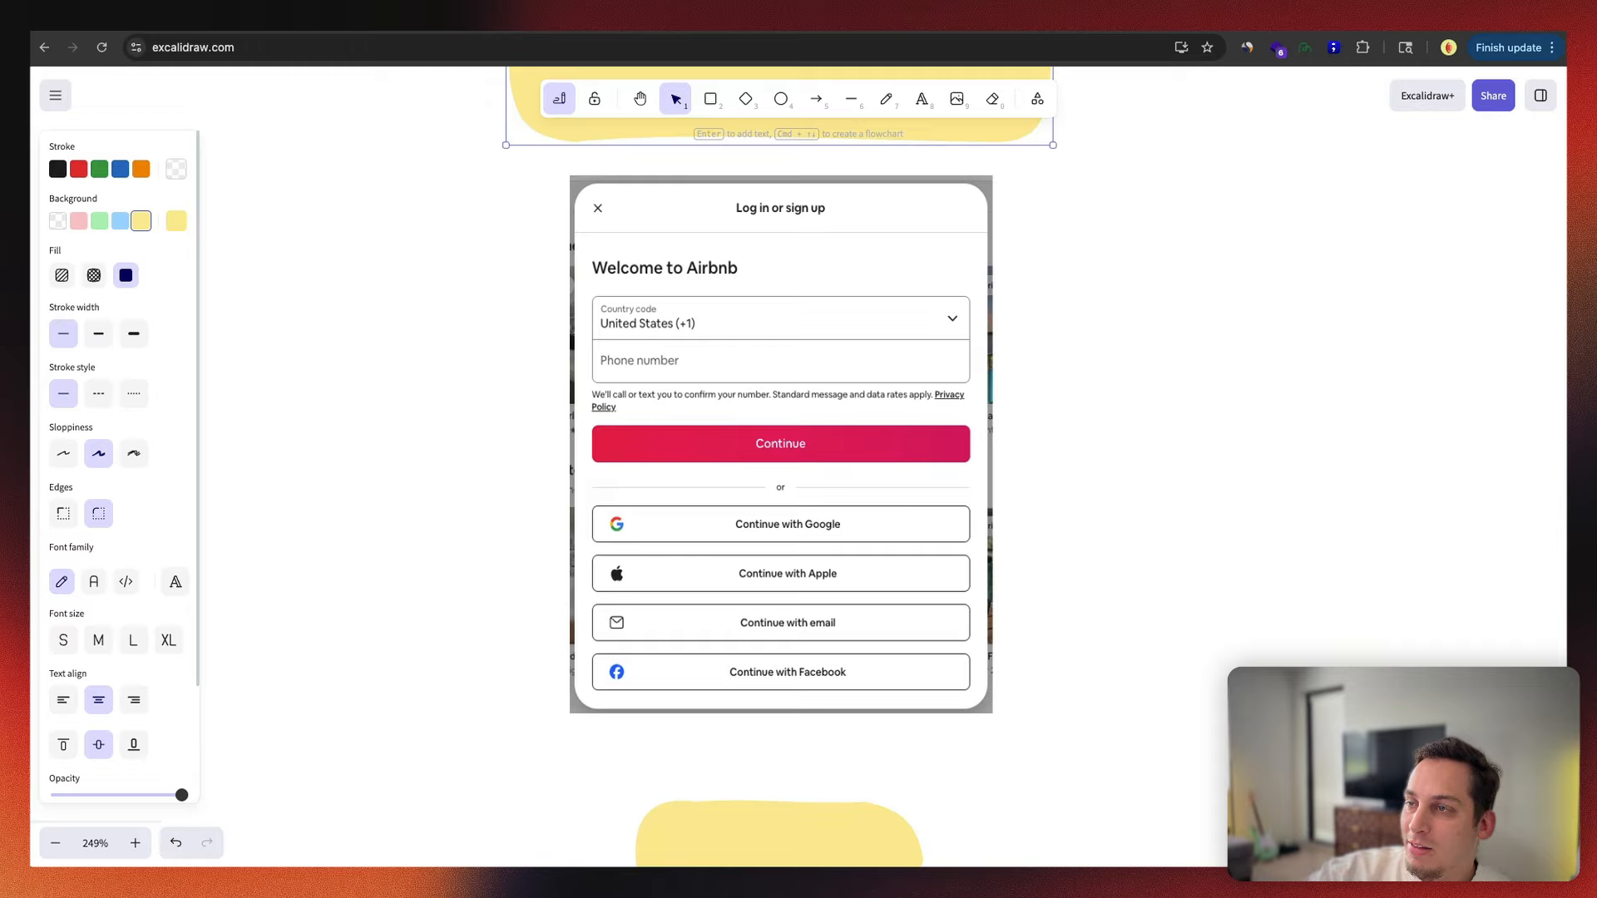
scroll(809, 442, "down", 10)
scroll(809, 442, "down", 5)
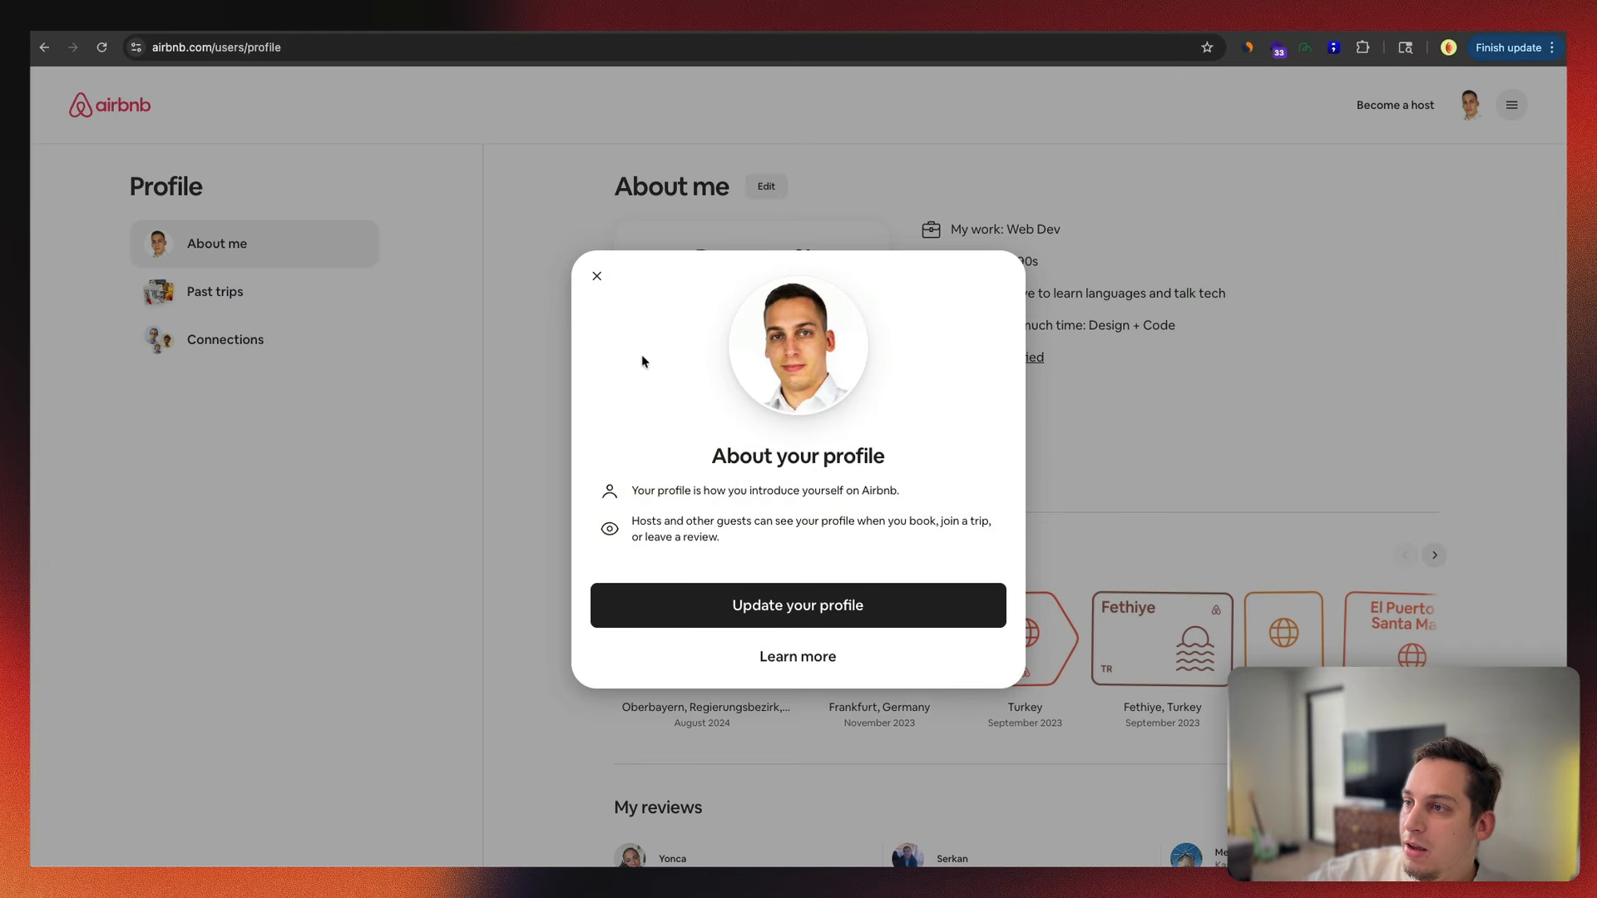
Step: Dismiss the profile notice on the Airbnb profile page and open the account's Wishlists page
left_click(600, 274)
scroll(464, 414, "down", 5)
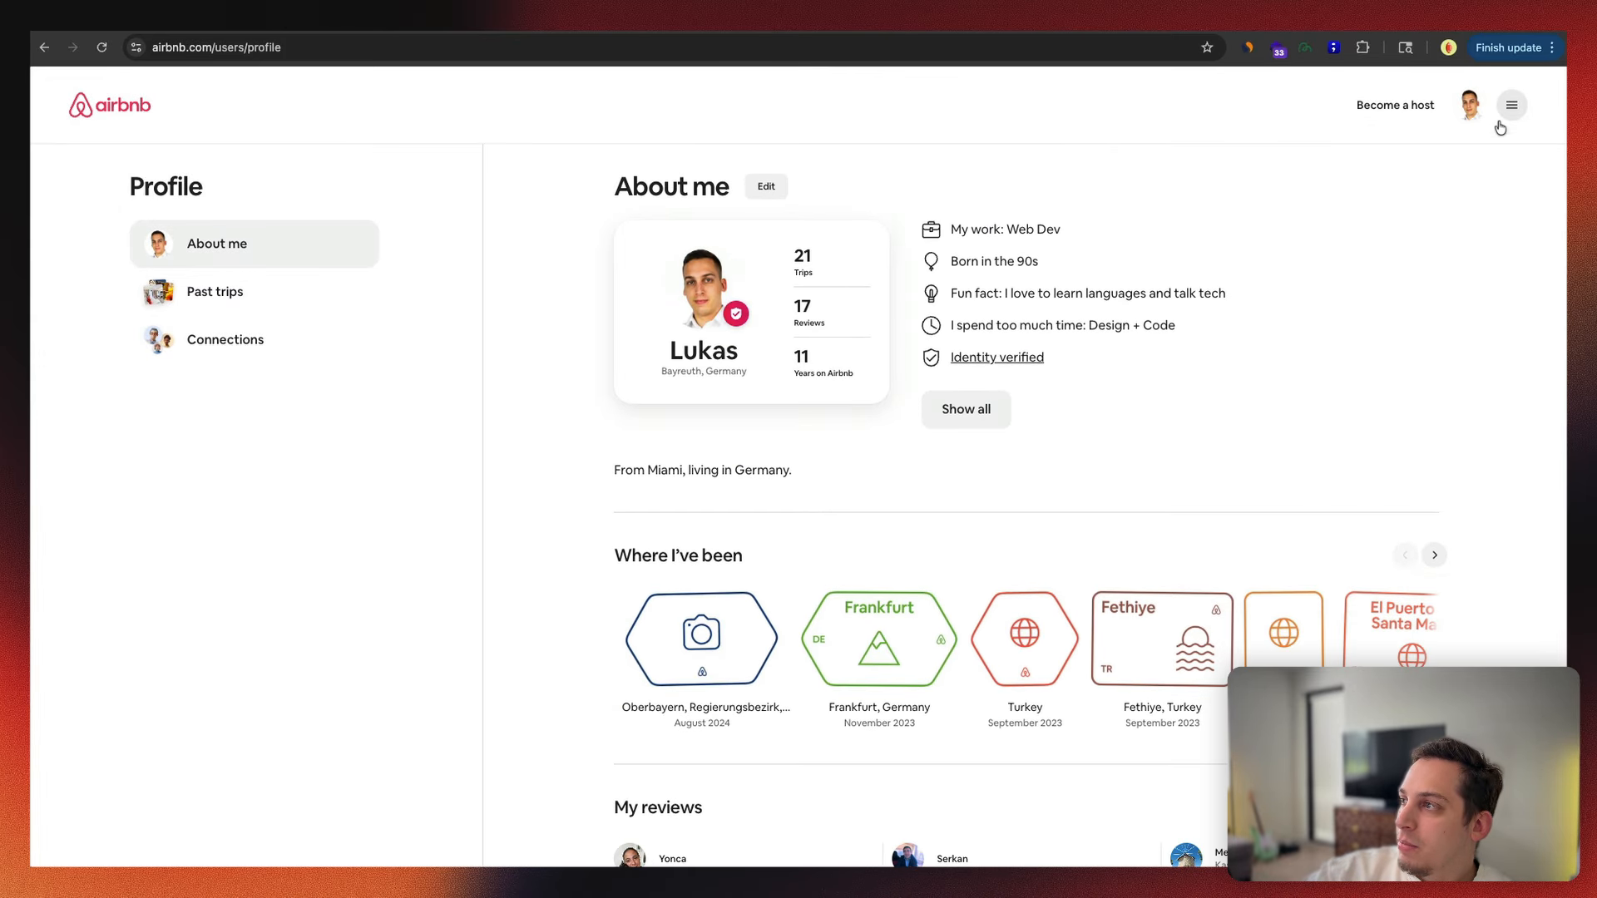
left_click(1511, 104)
left_click(1381, 158)
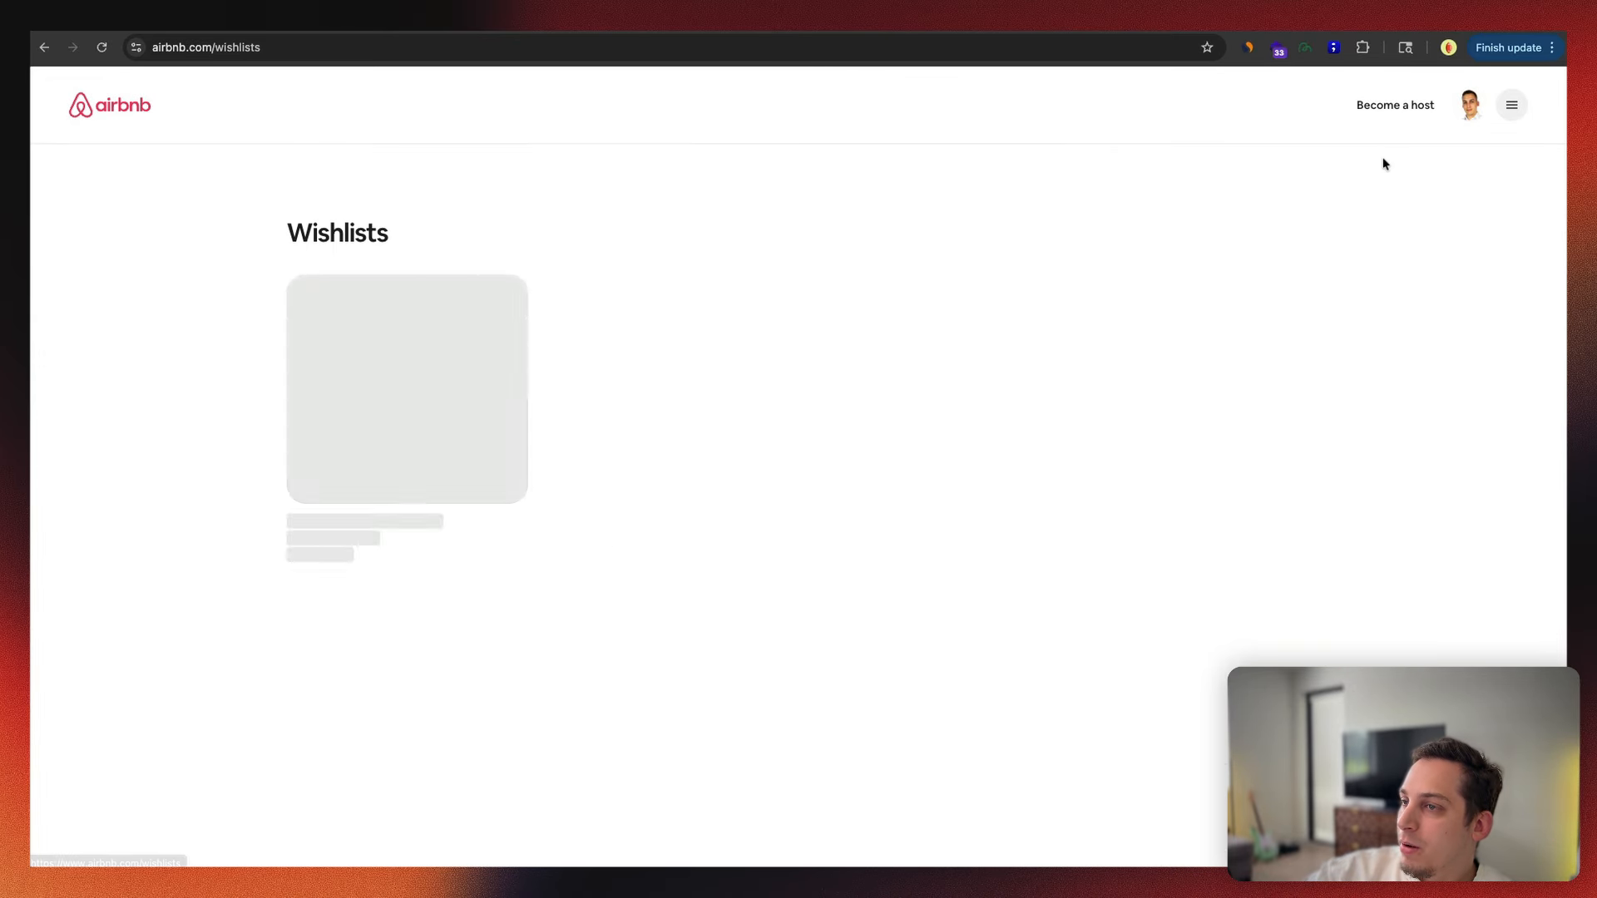
Step: Try to capture part of the Wishlists grid with the MagicPath Web Capture extension
left_click(1304, 48)
left_click(1140, 199)
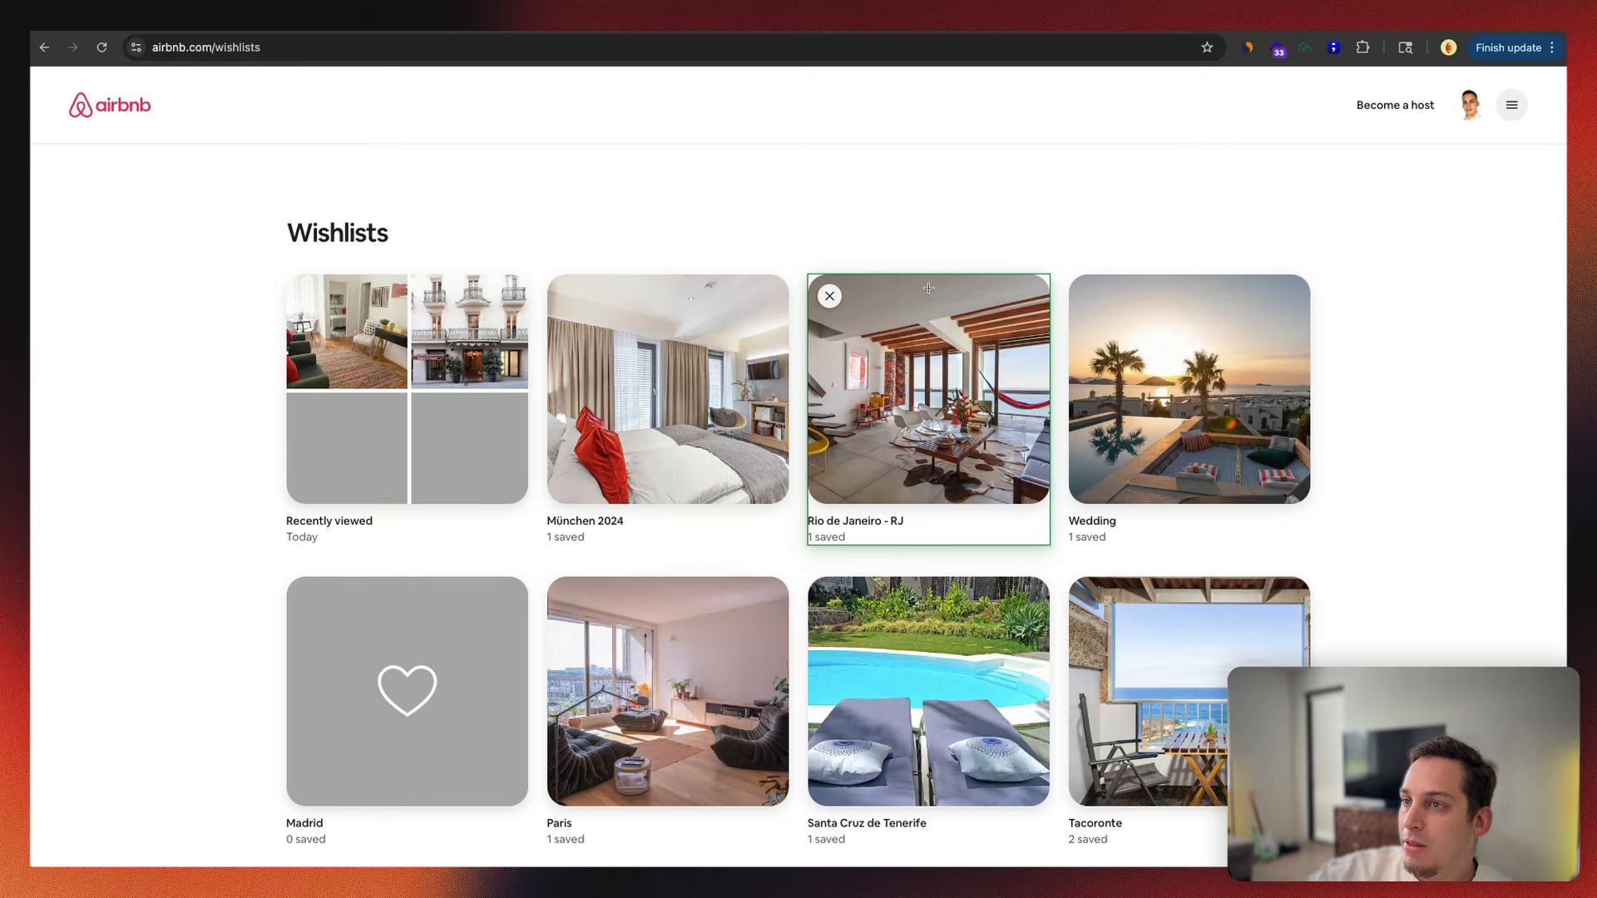
left_click(898, 275)
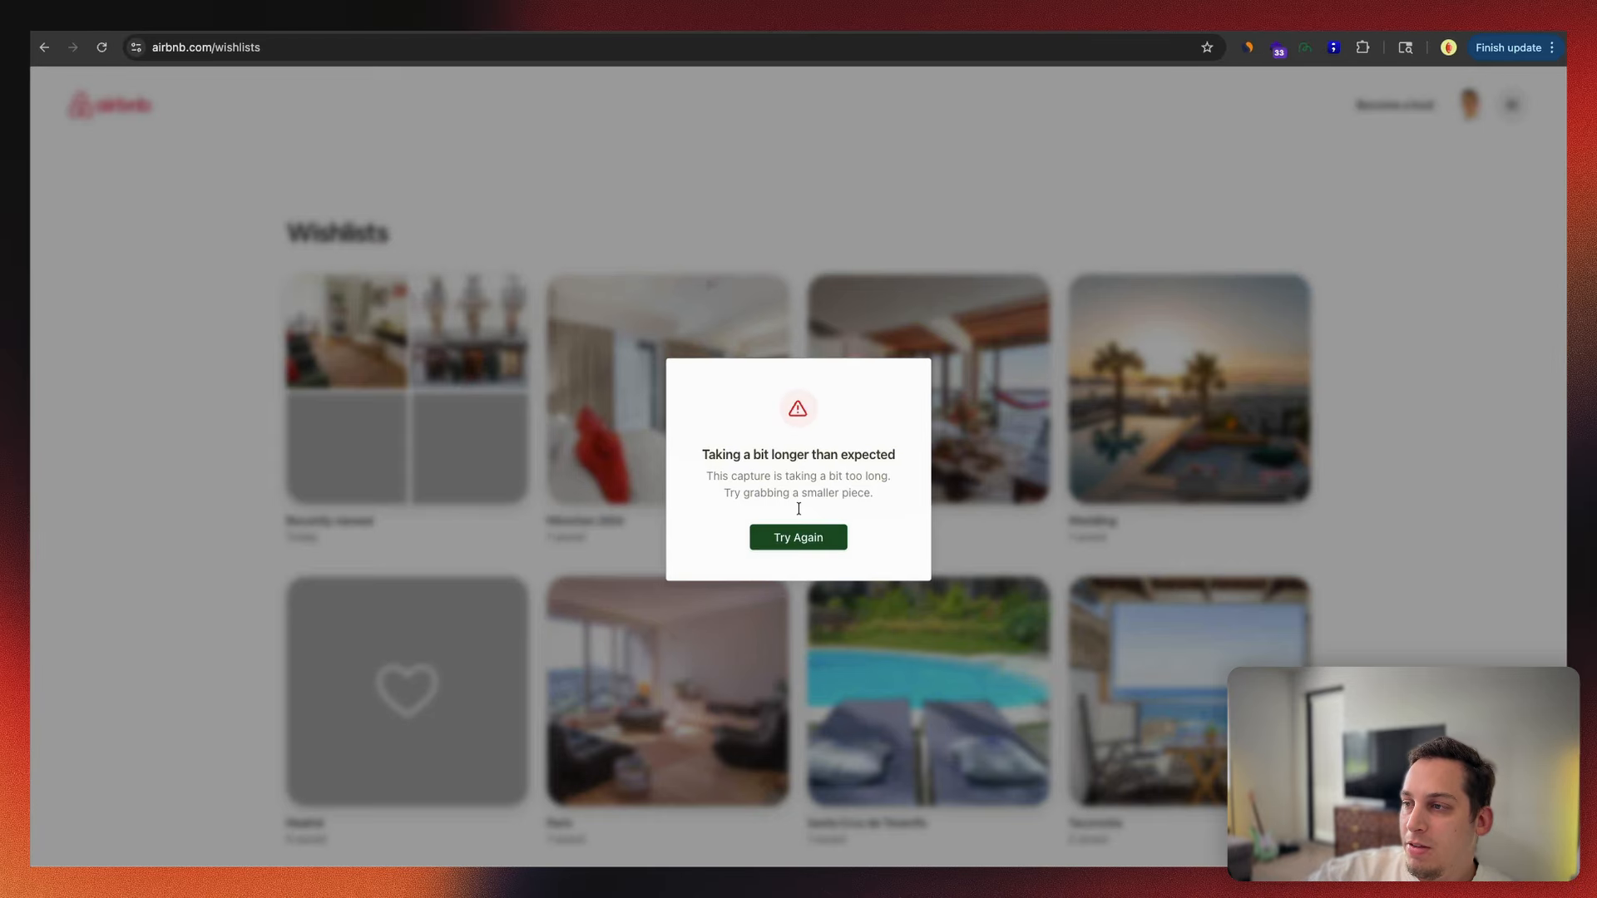
left_click(799, 536)
Step: Capture the Recently viewed wishlist card with Web Capture for import into MagicPath
left_click(1300, 51)
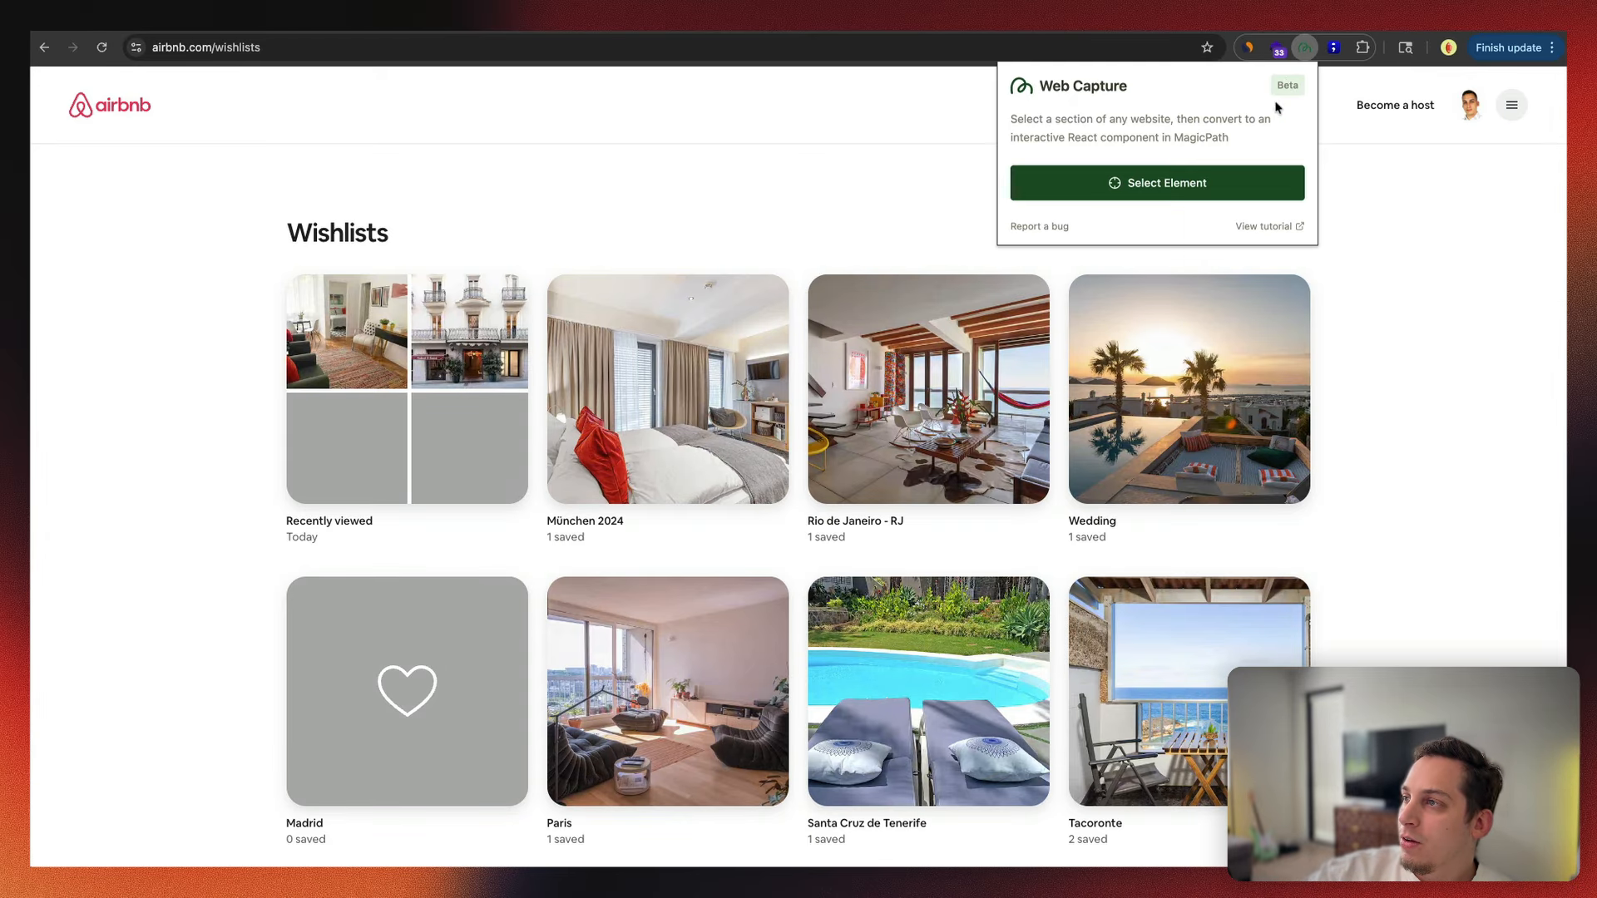
left_click(1194, 178)
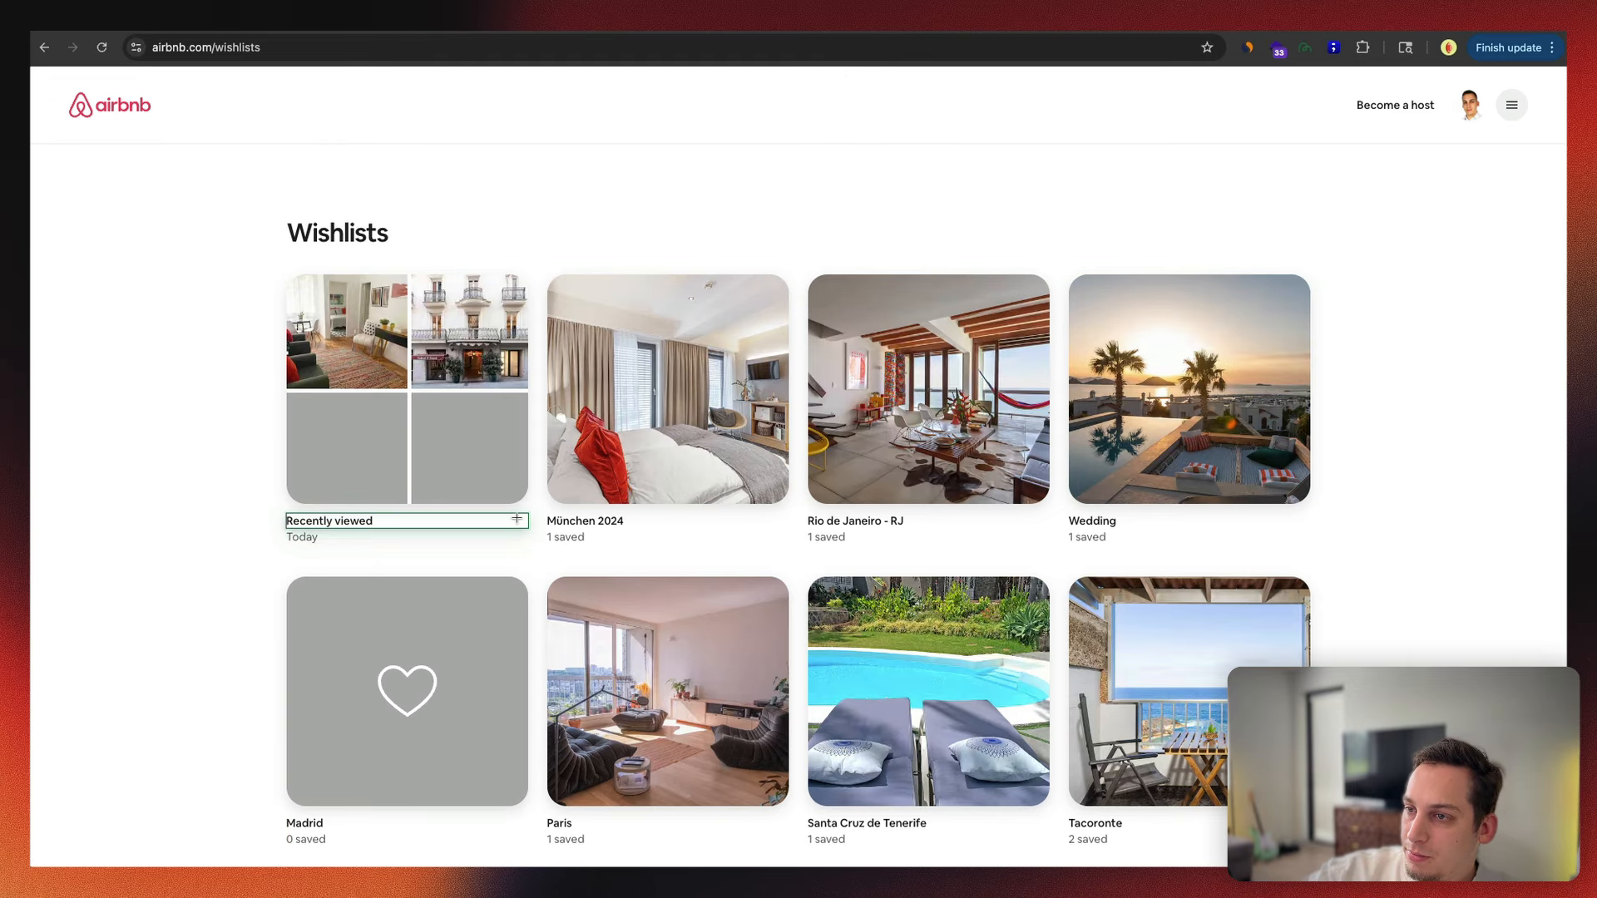
left_click(509, 512)
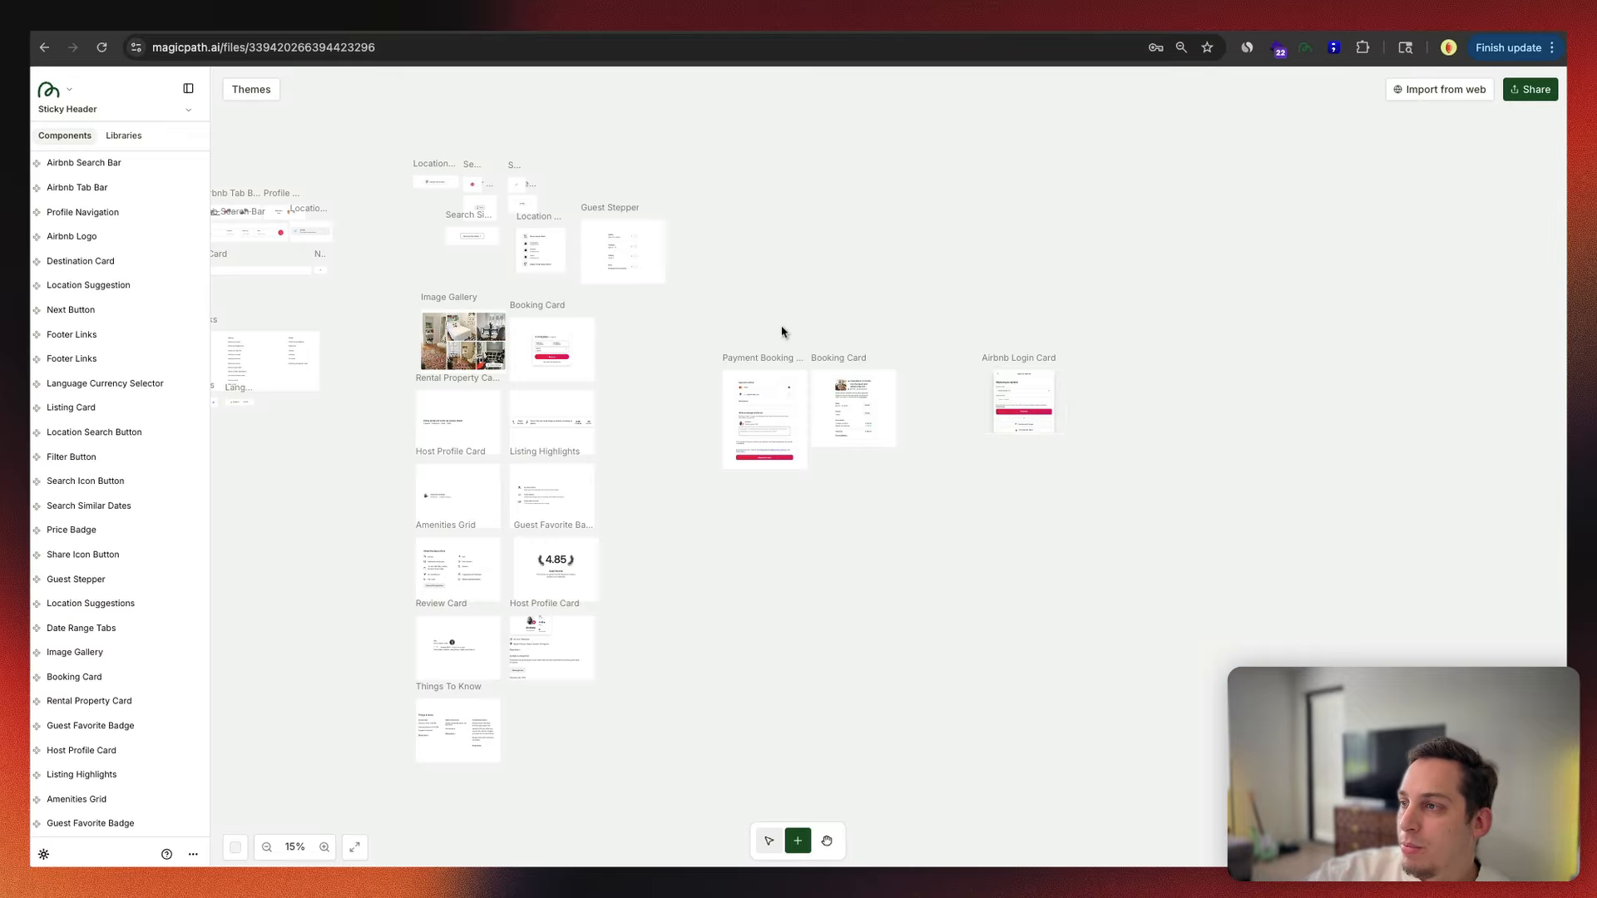
Step: Extend the Airbnb Login Card frame to 800 × 884 and move it beneath the Payment Booking Form
scroll(796, 310, "right", 3)
left_click(728, 402)
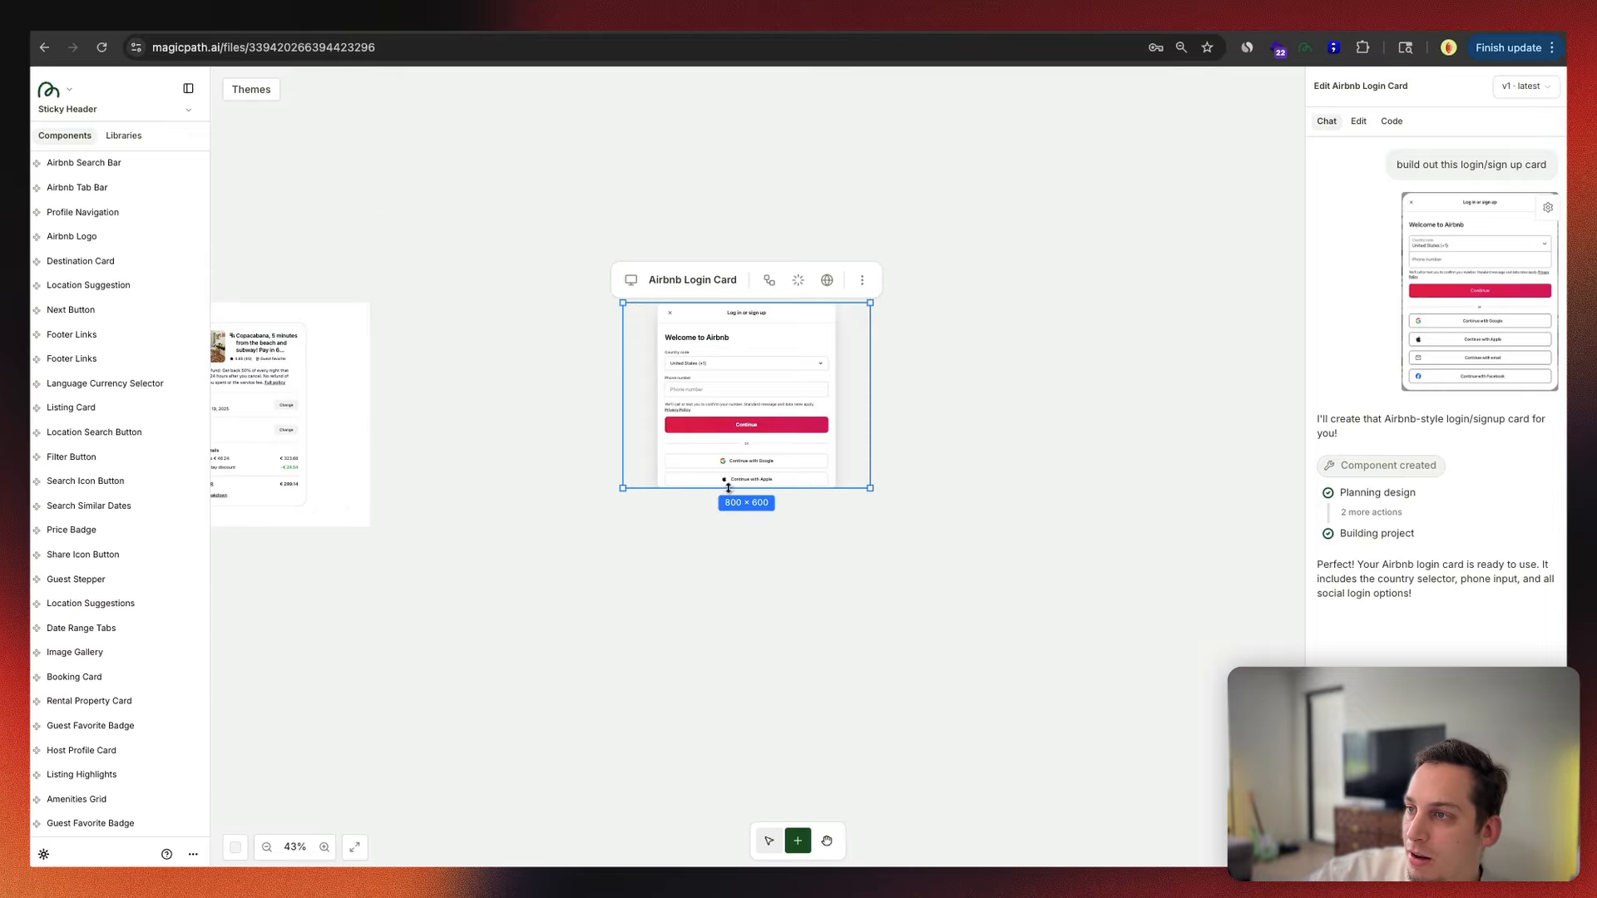
left_click_drag(728, 485, 728, 573)
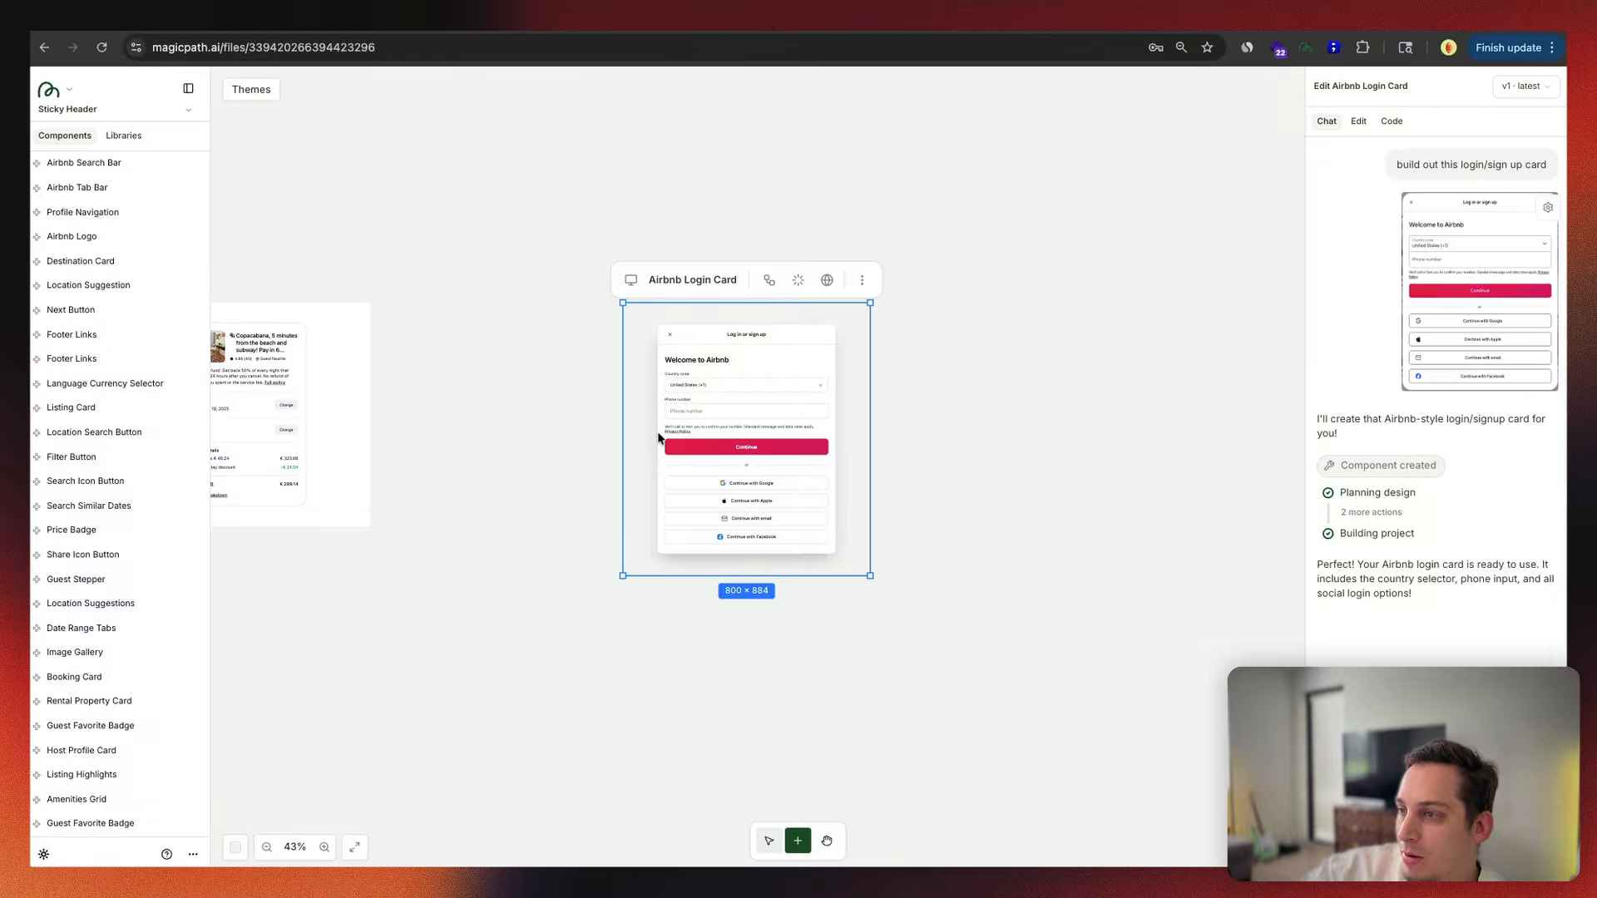
scroll(605, 460, "up", 5)
scroll(604, 460, "down", 5)
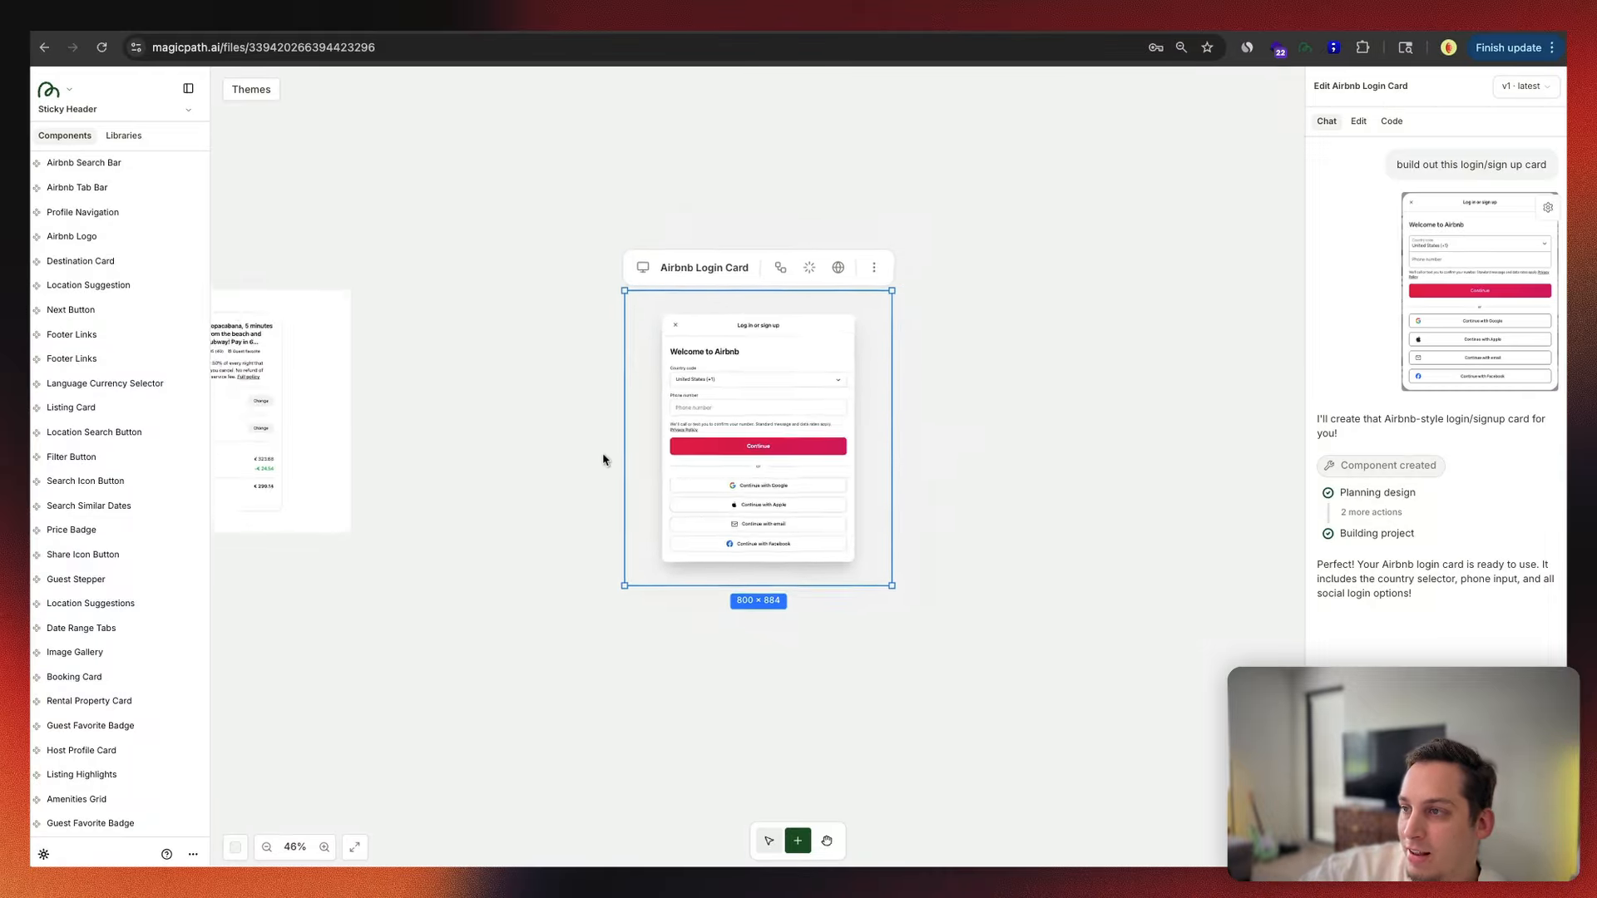
scroll(606, 457, "left", 5)
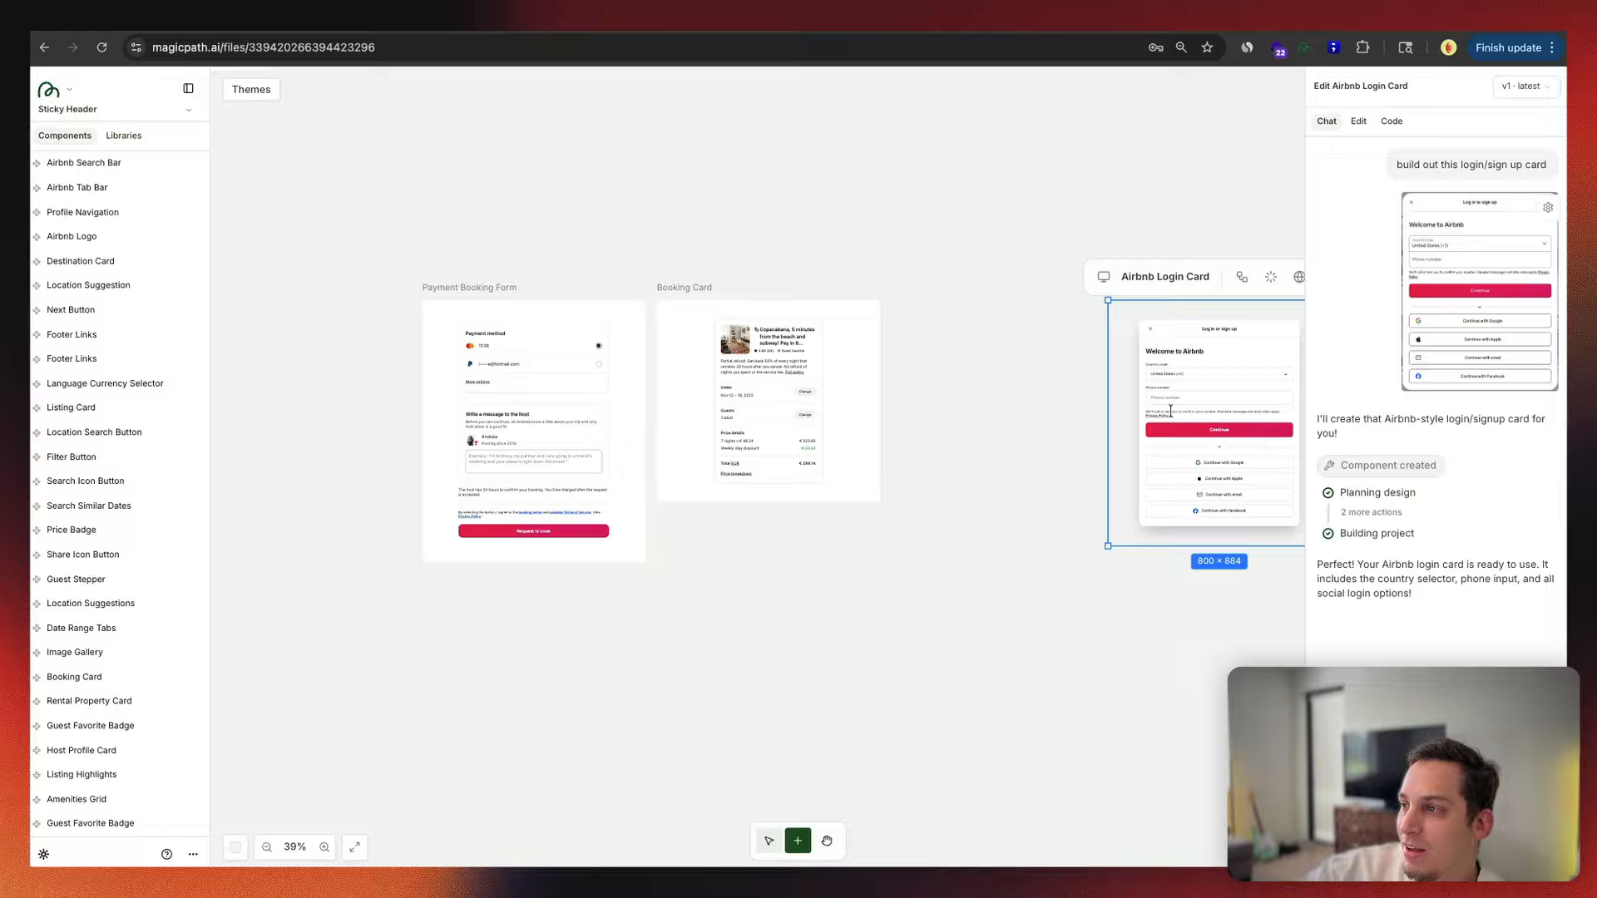
left_click_drag(1170, 268, 486, 636)
Step: Paste the captured Recently viewed card from Web Capture as a new component on the MagicPath canvas, to the right of the Booking Card
scroll(867, 606, "right", 5)
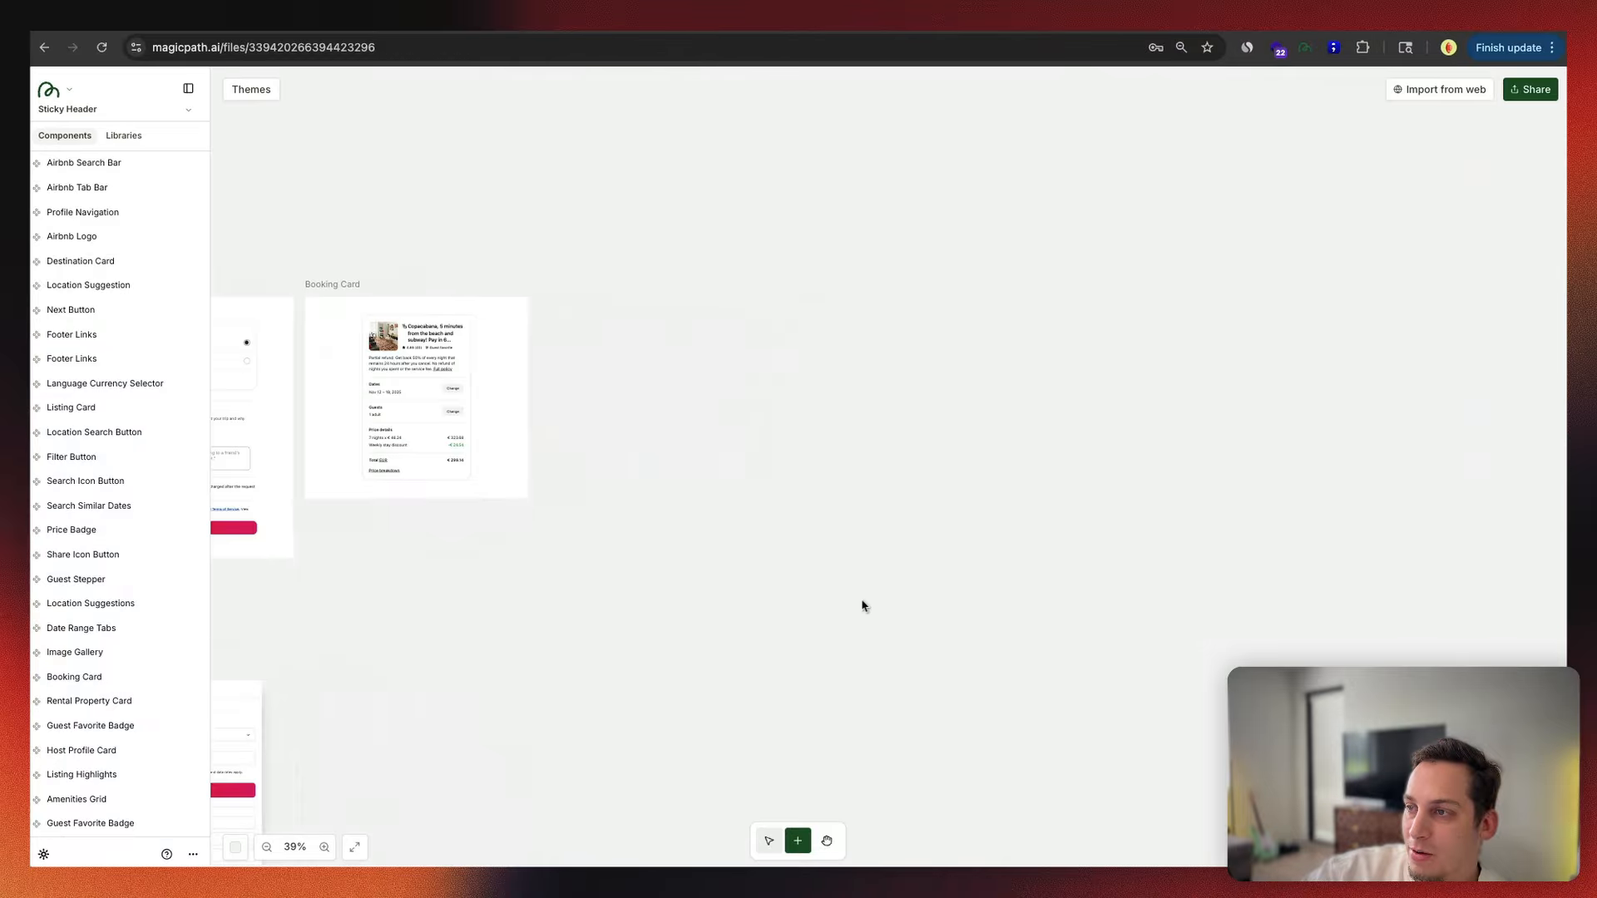
left_click(862, 606)
left_click_drag(858, 497, 933, 257)
scroll(638, 360, "down", 3)
scroll(642, 363, "left", 3)
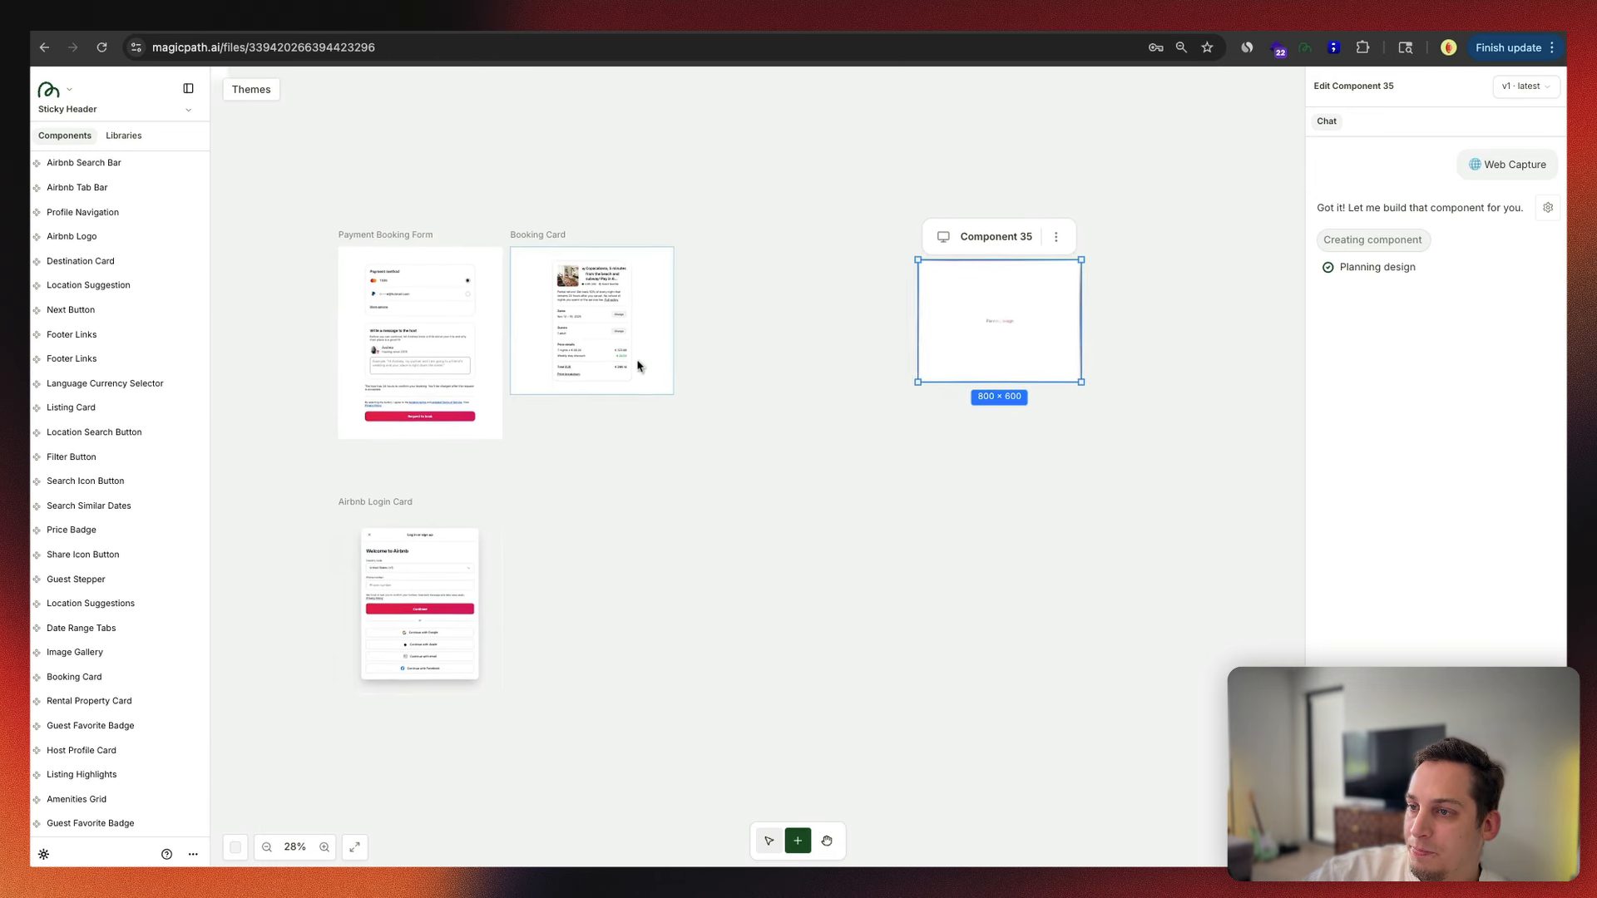
Step: Review how the captured components are grouped across the canvas
left_click(407, 568)
left_click(297, 461)
scroll(297, 463, "down", 3)
scroll(297, 464, "left", 5)
scroll(297, 464, "right", 6)
scroll(297, 464, "down", 1)
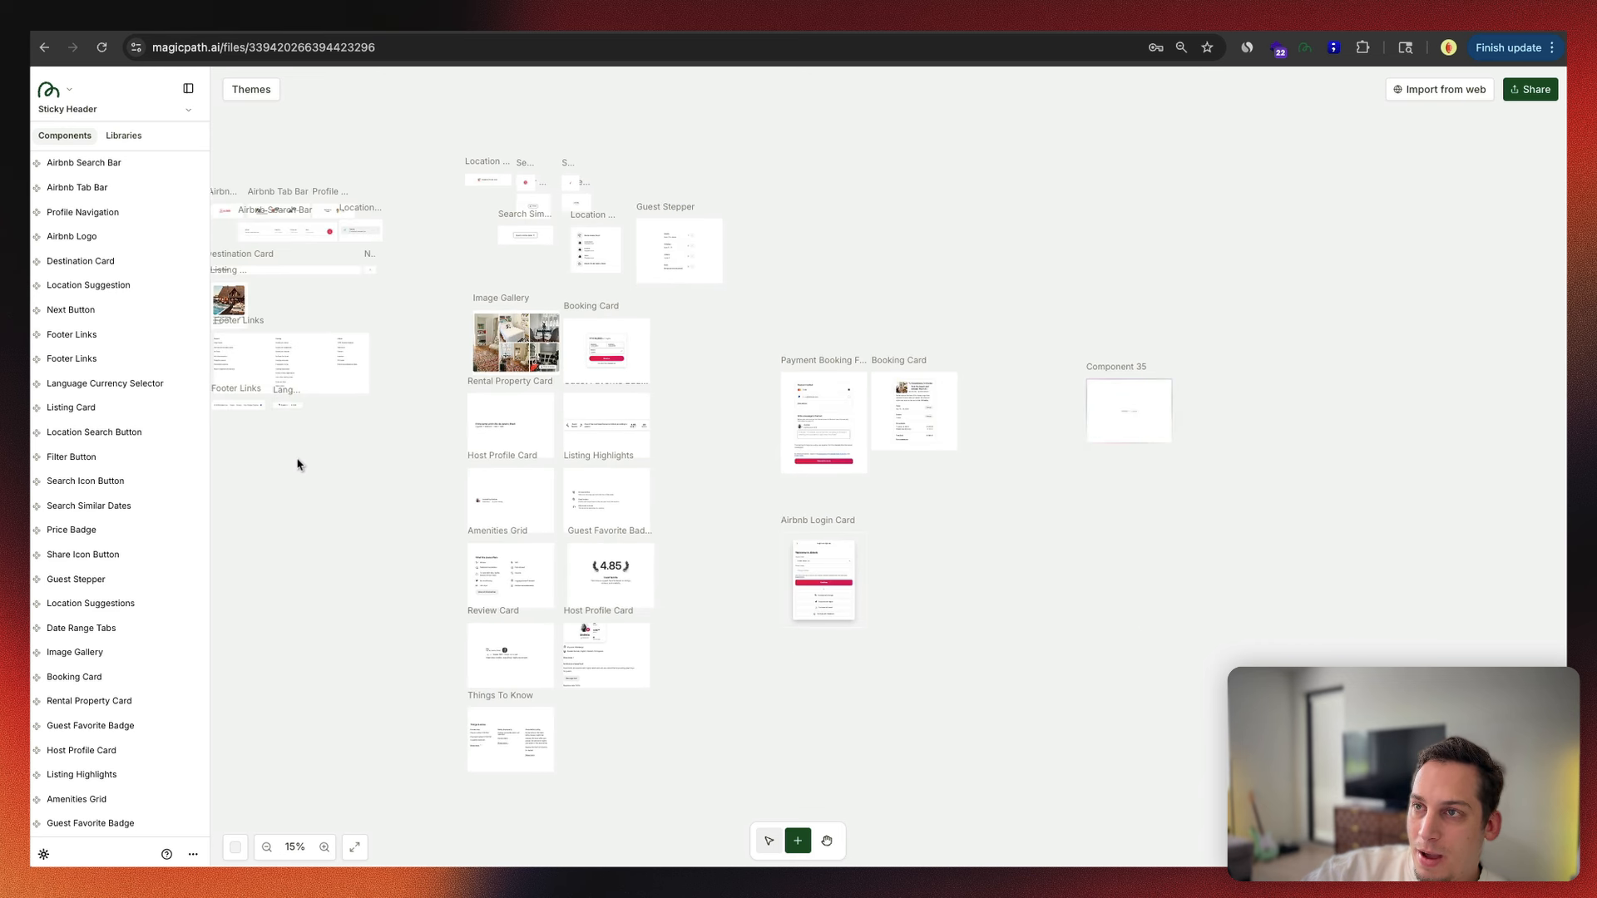
scroll(459, 478, "right", 2)
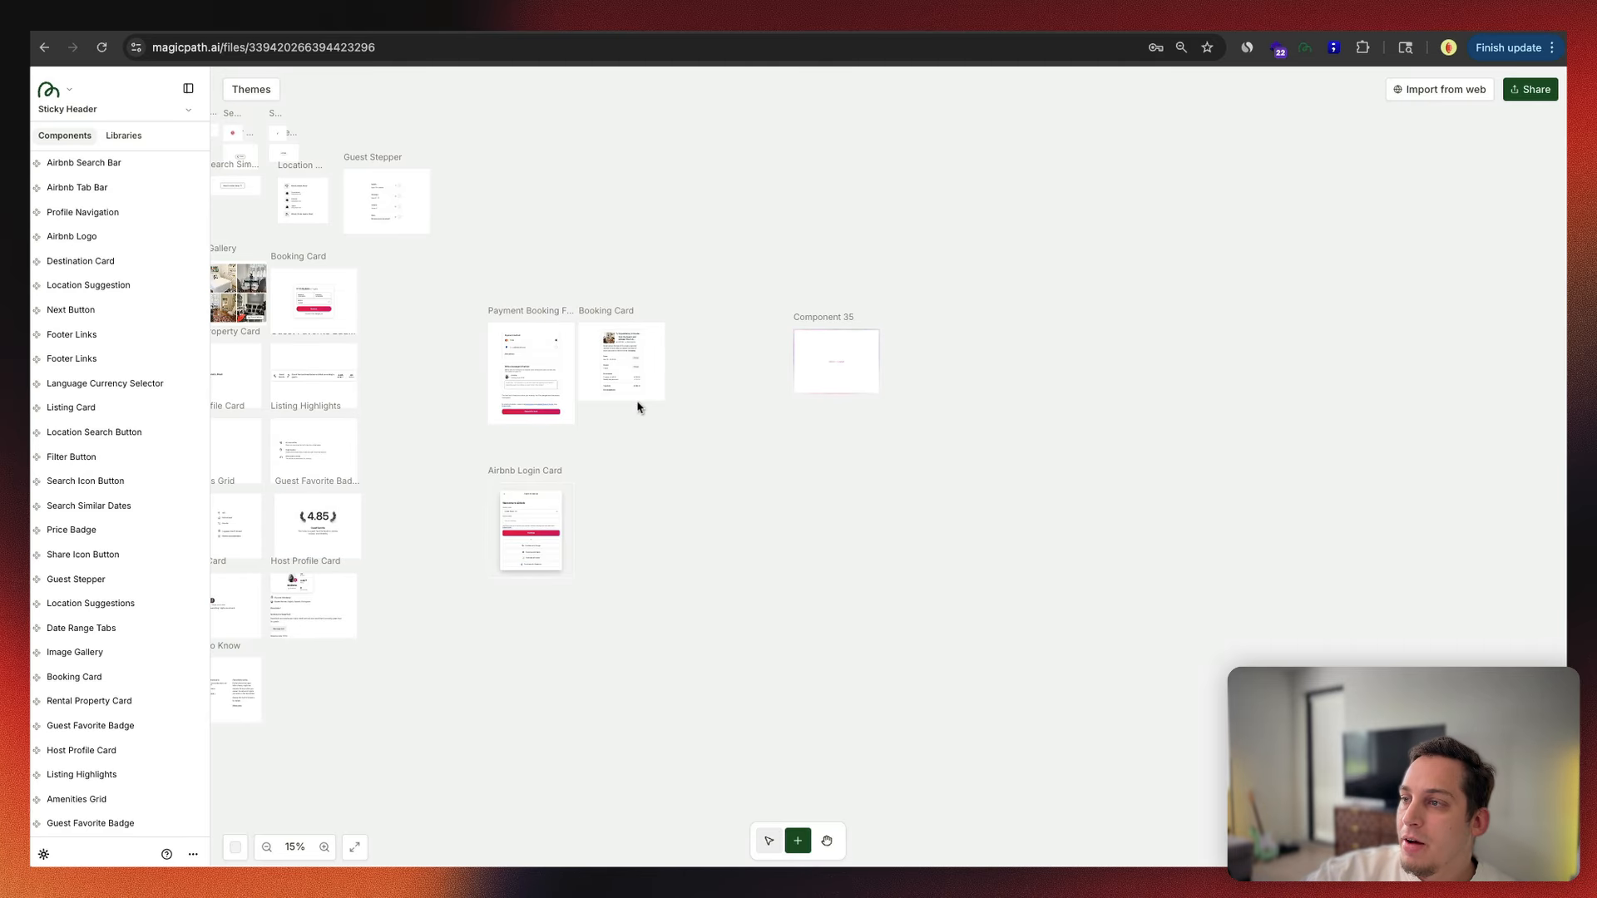
Step: Return to the Airbnb Wishlists page, look it over, open the account's Messages page and close the Reservation pane
left_click(658, 32)
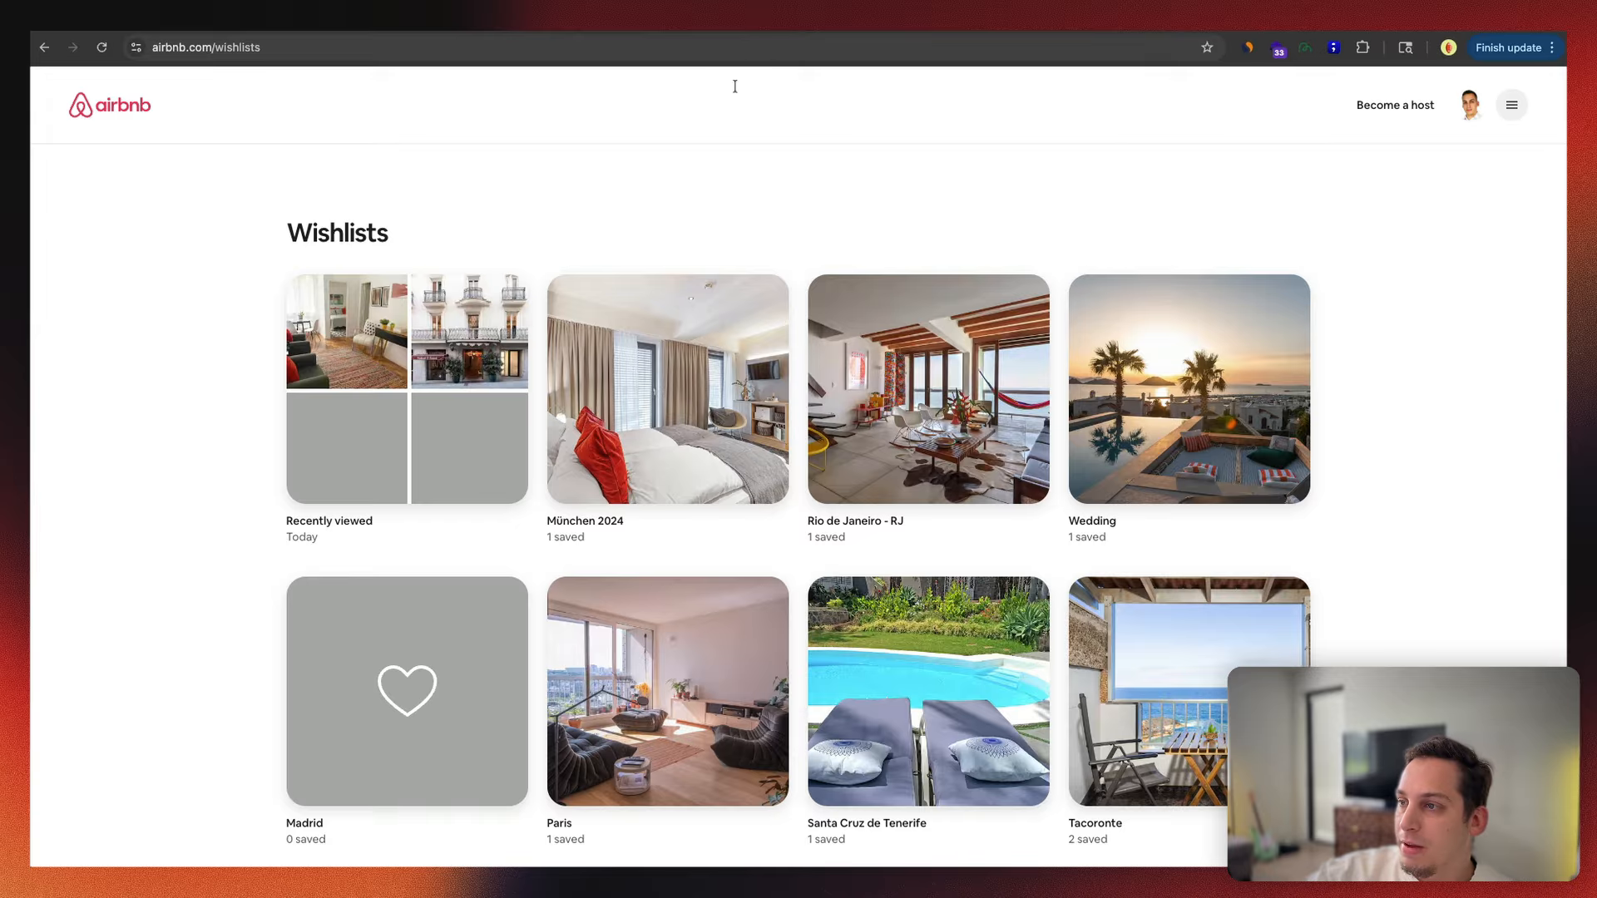
scroll(884, 189, "down", 10)
scroll(882, 191, "up", 10)
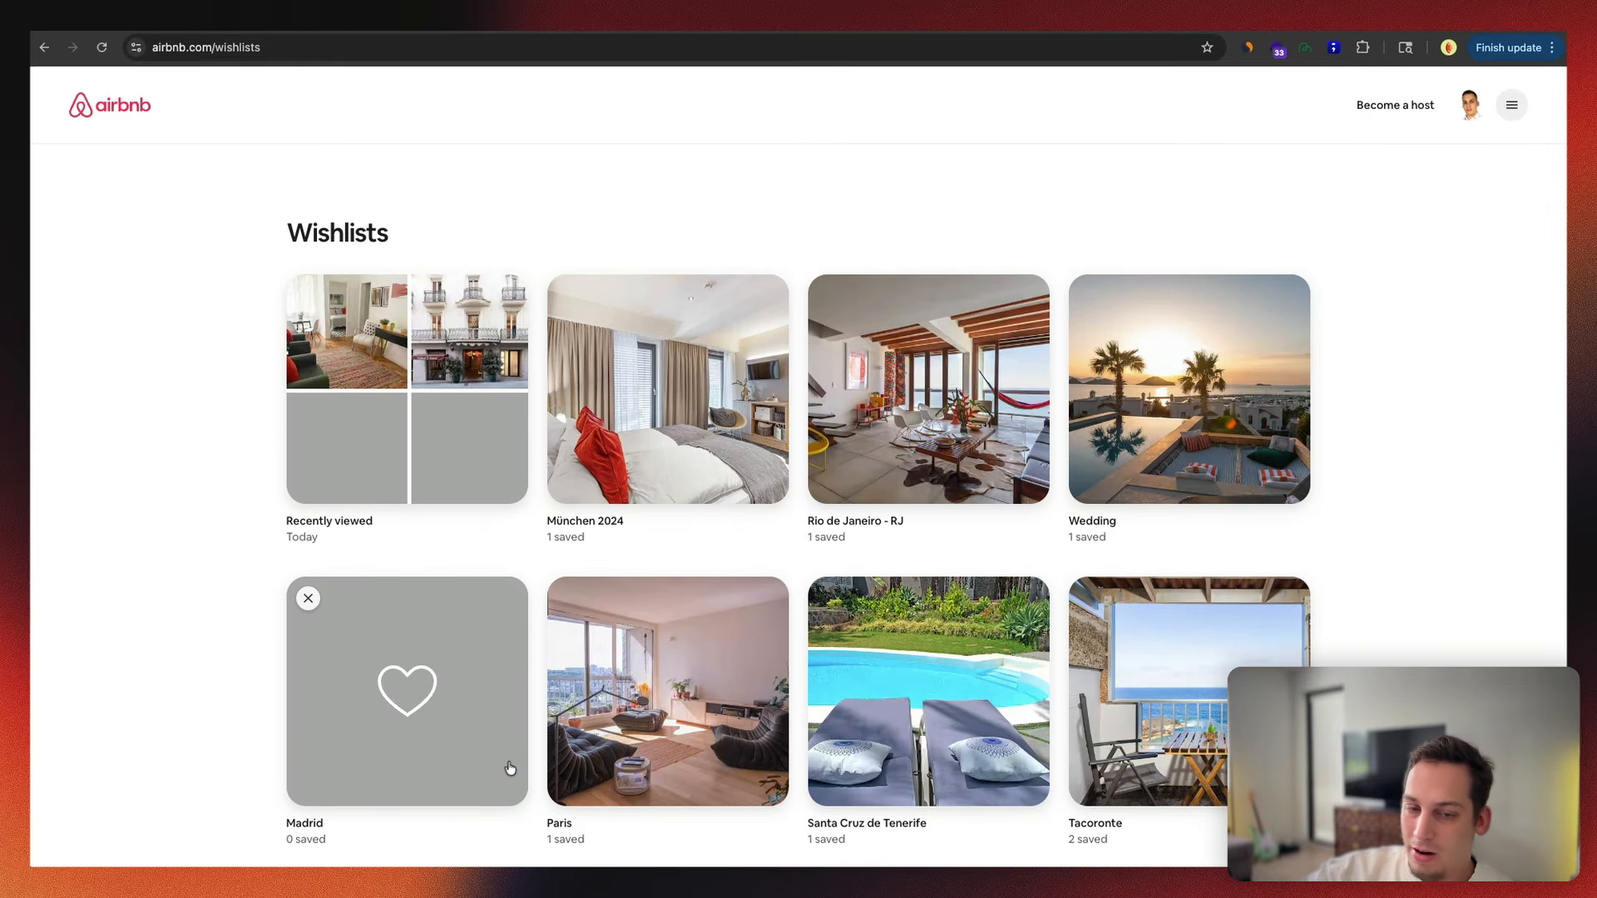
left_click(1511, 104)
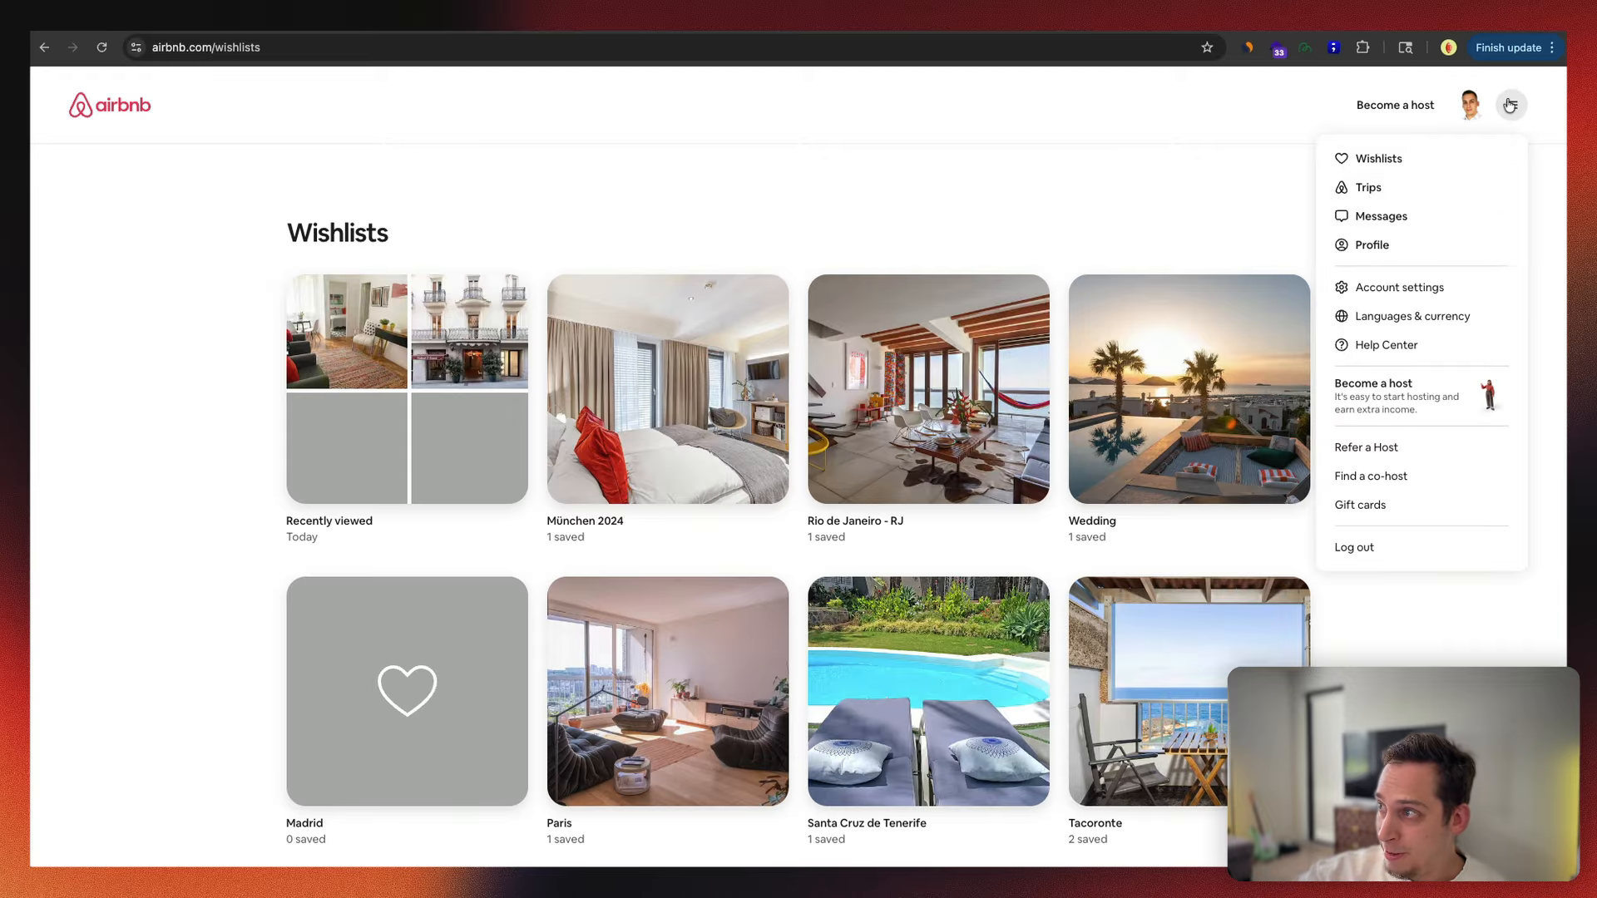
left_click(1389, 218)
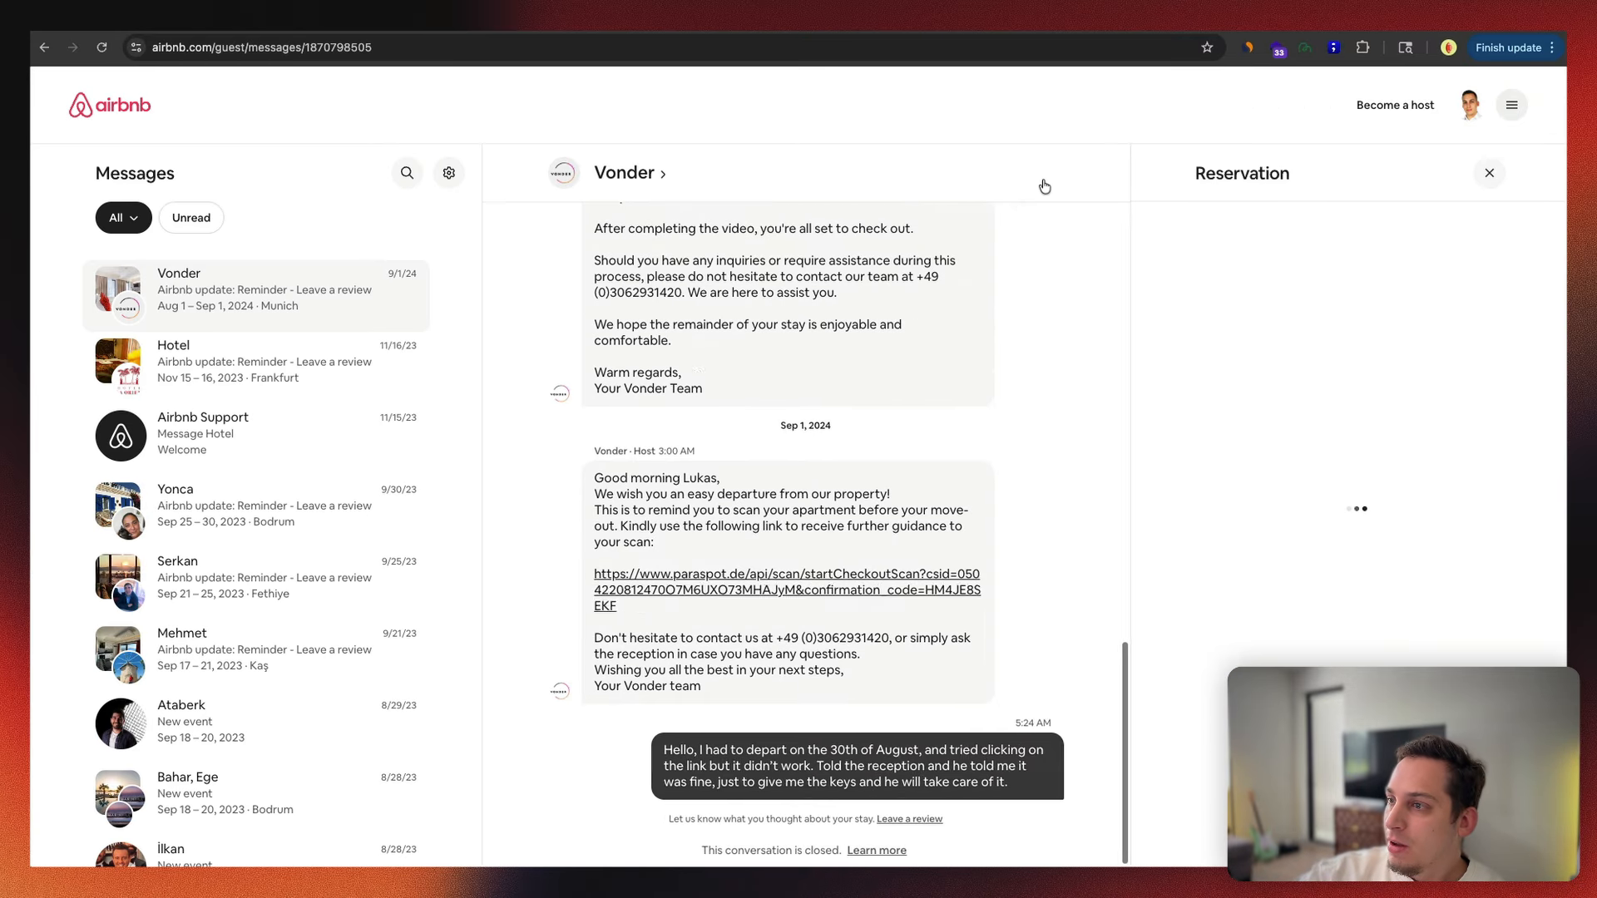
left_click(1521, 172)
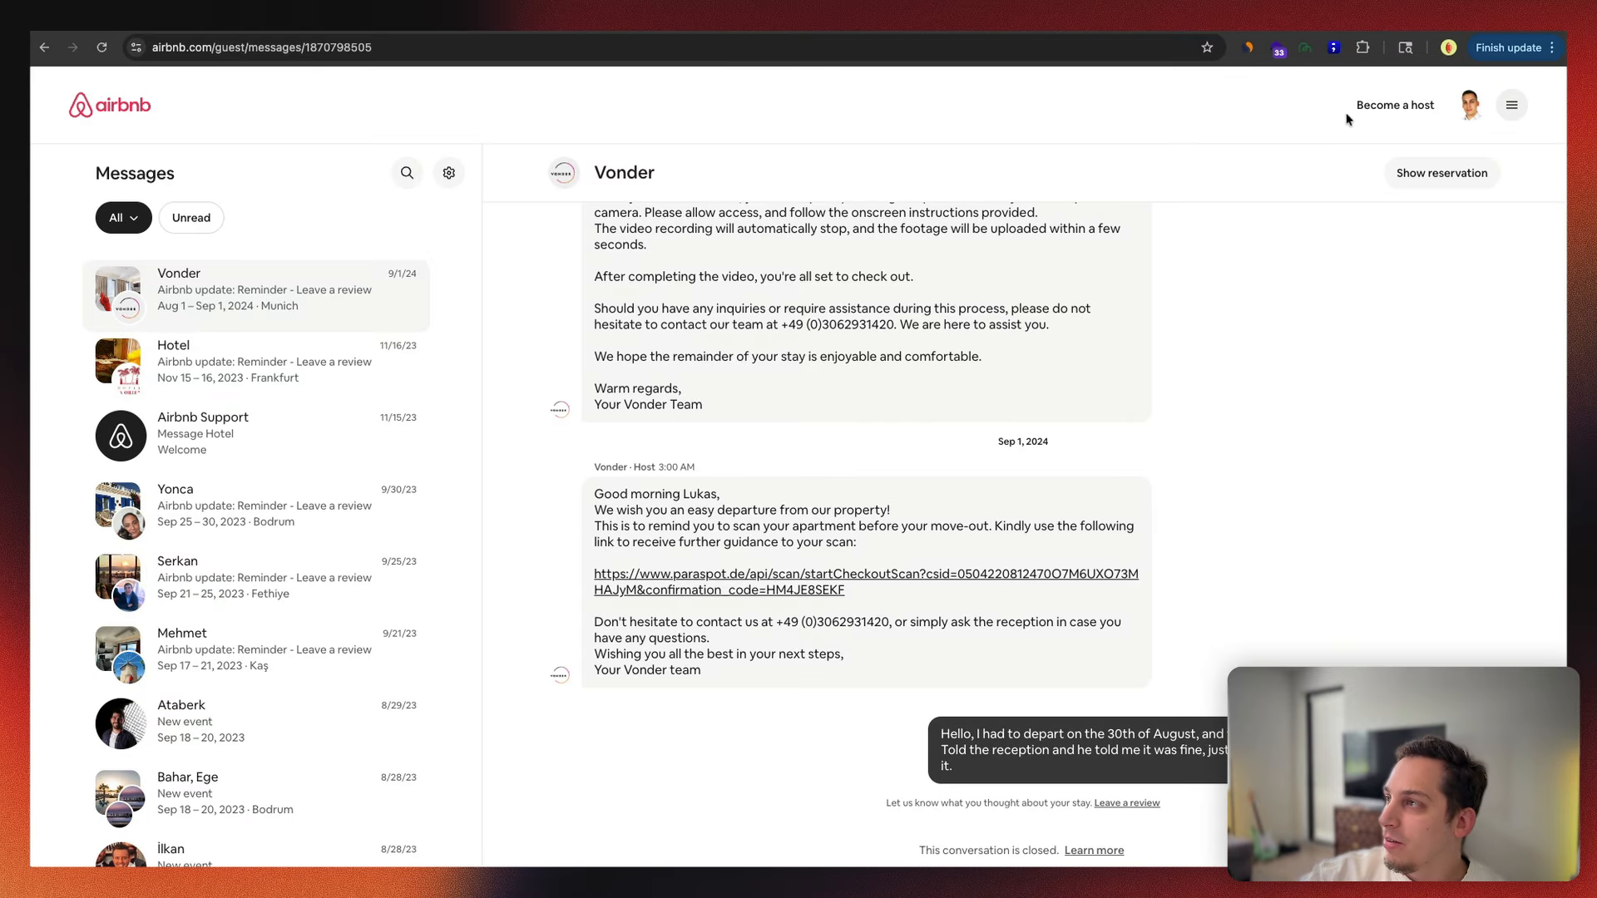
Step: Capture a conversation section of the Messages page with Web Capture and paste it on the MagicPath canvas below the Recent View Card
left_click(1289, 54)
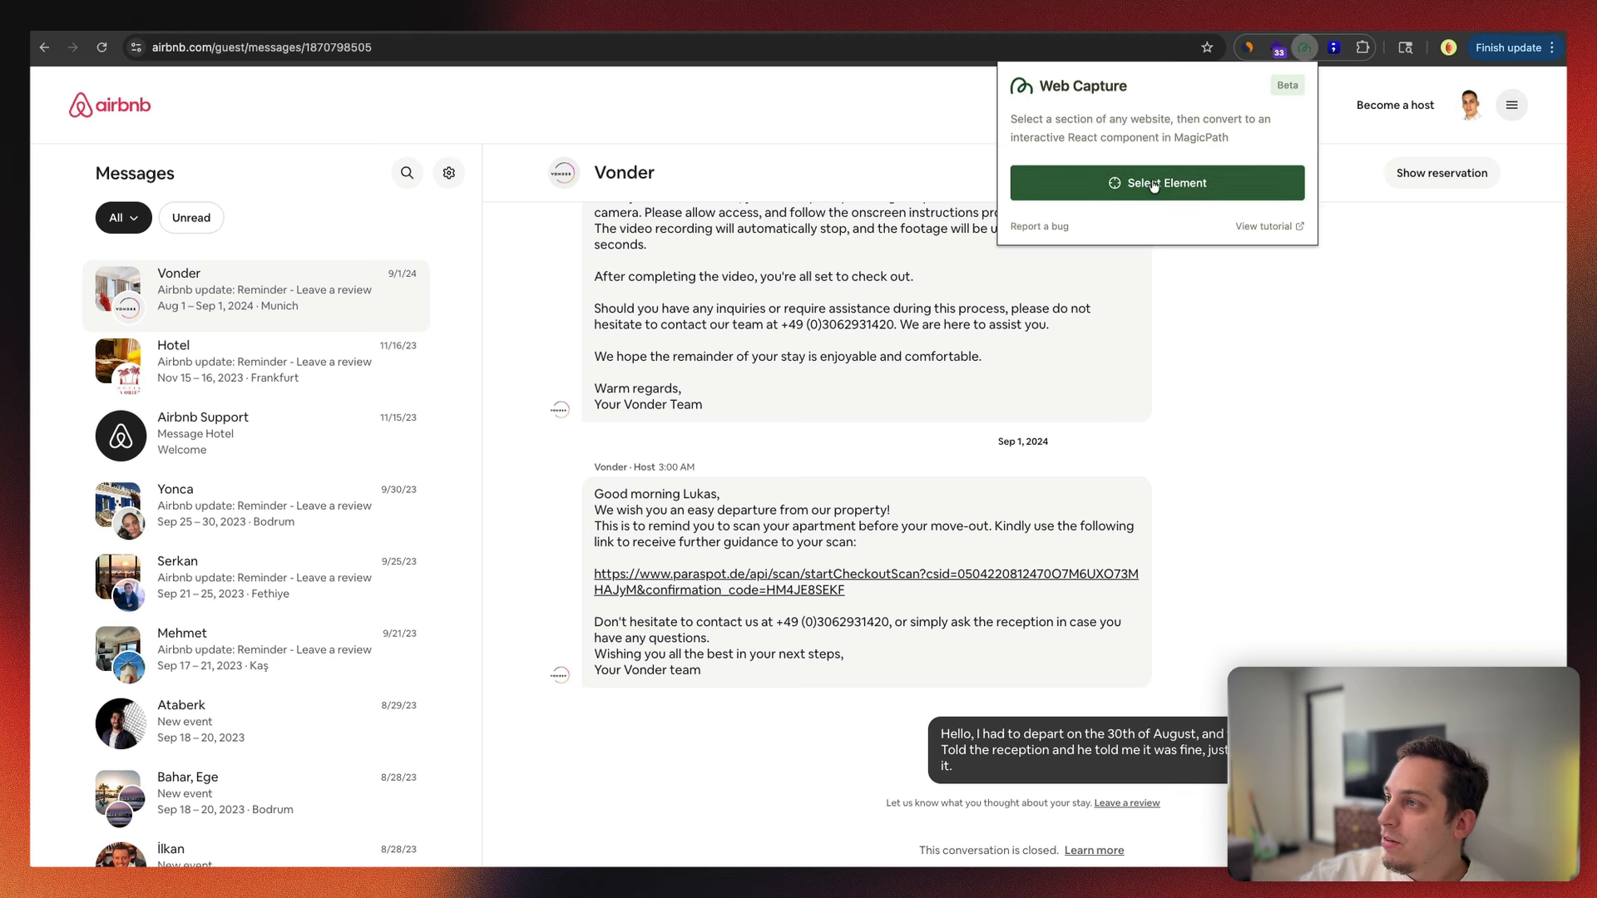
left_click(1205, 178)
left_click(485, 154)
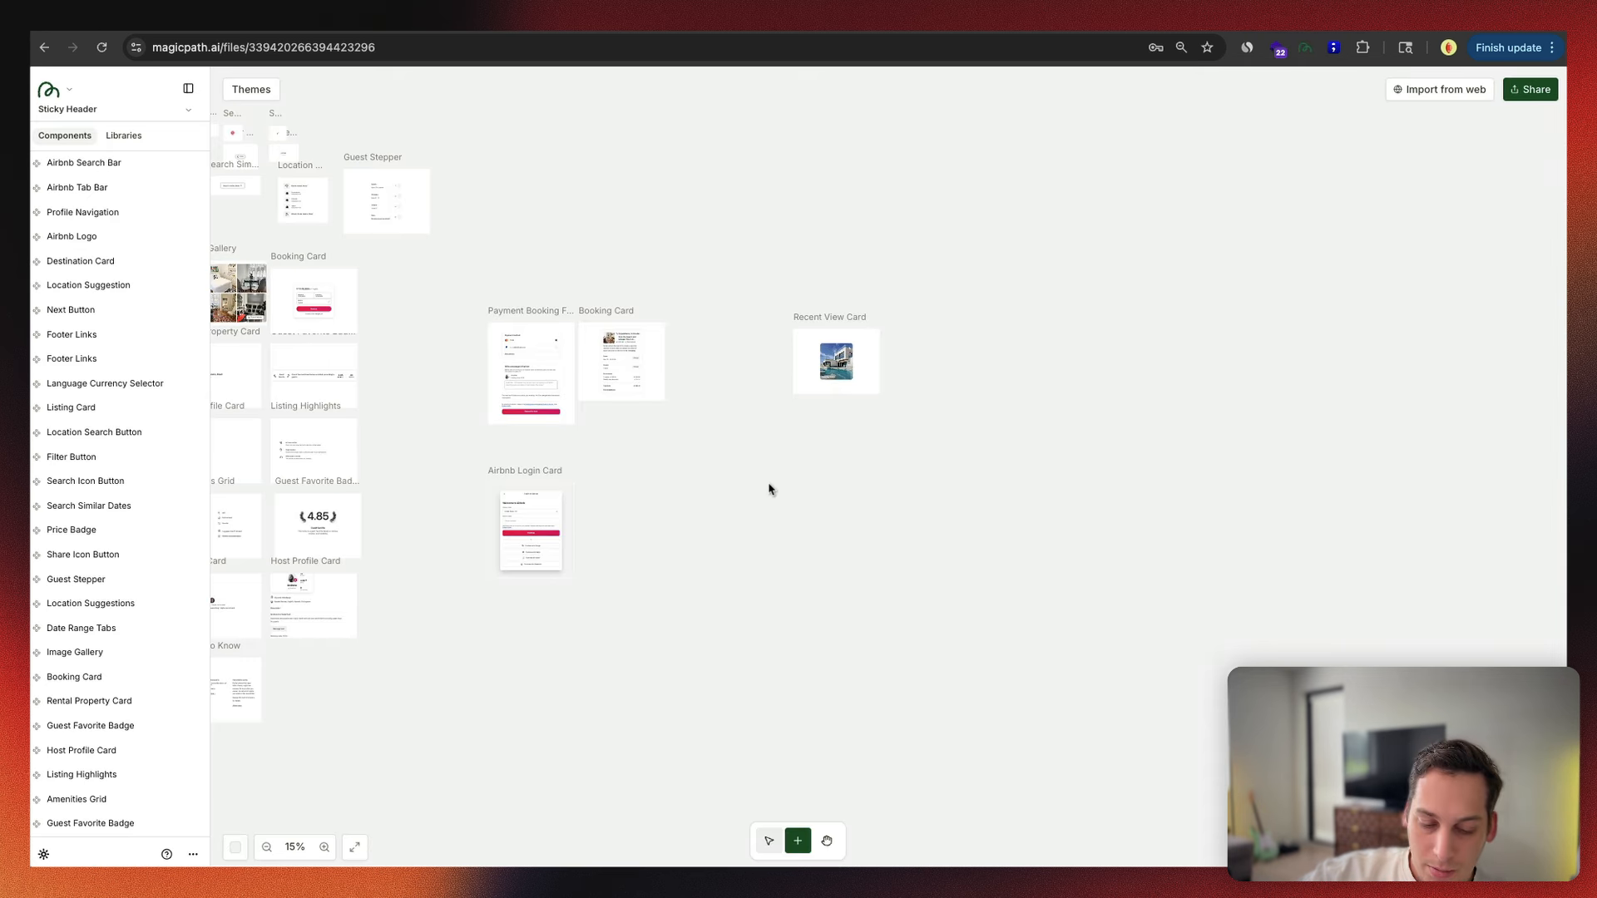
key("super+v")
mouse_move(778, 420)
left_mouse_down()
mouse_move(820, 420)
mouse_move(805, 416)
left_mouse_up()
left_click(830, 271)
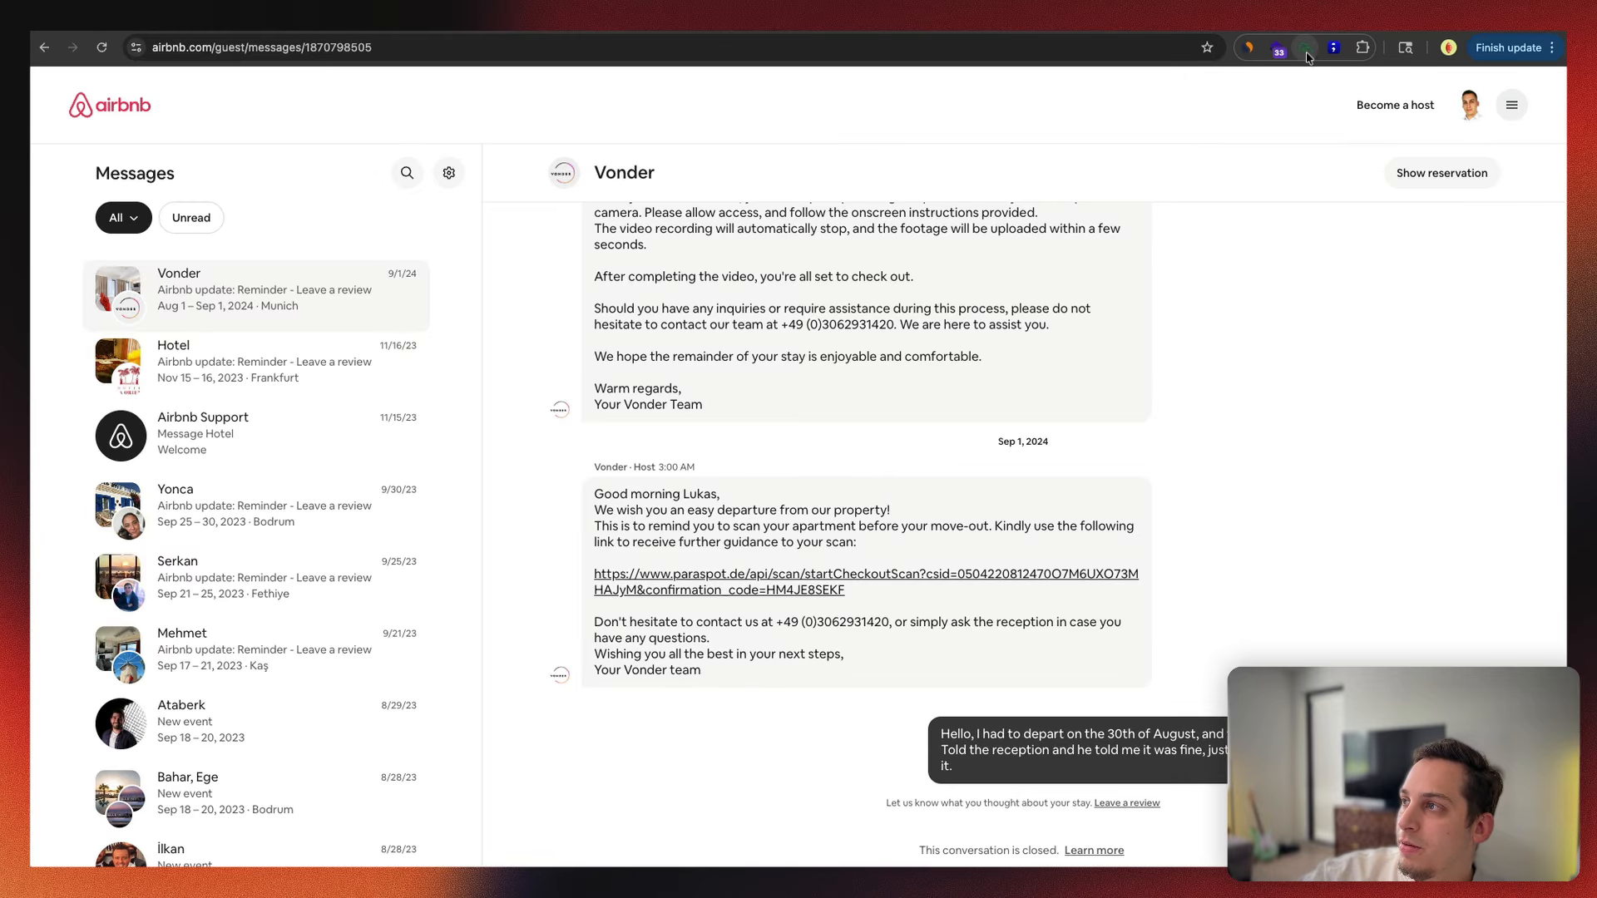
Step: Try to capture the whole conversation list on the Airbnb Messages page with Web Capture
left_click(1306, 47)
left_click(1159, 182)
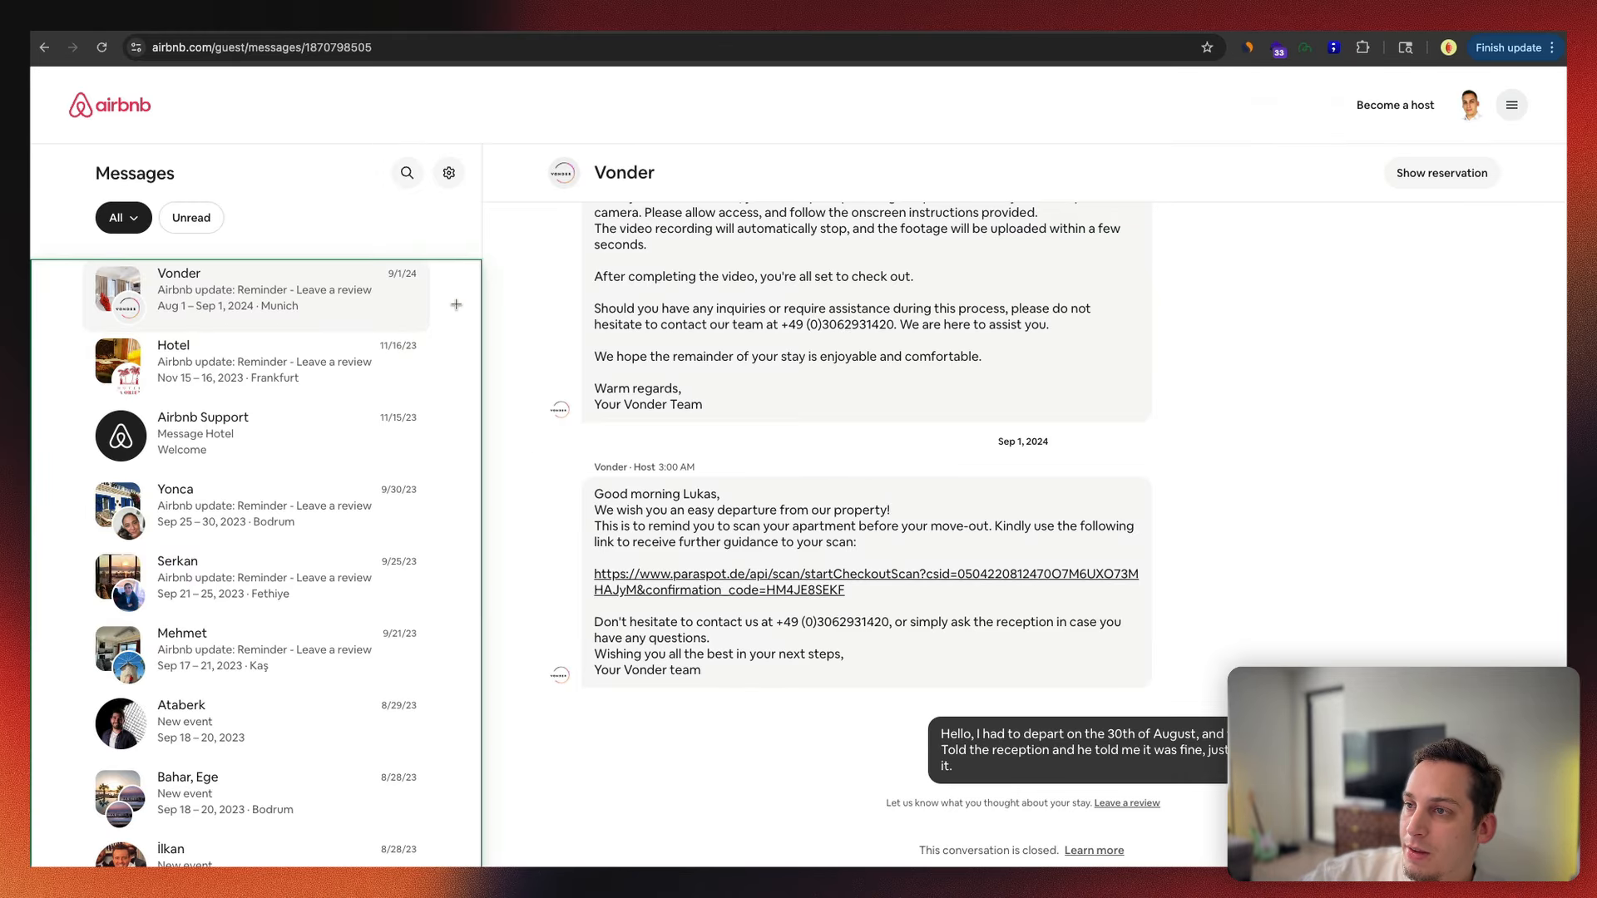
left_click(455, 307)
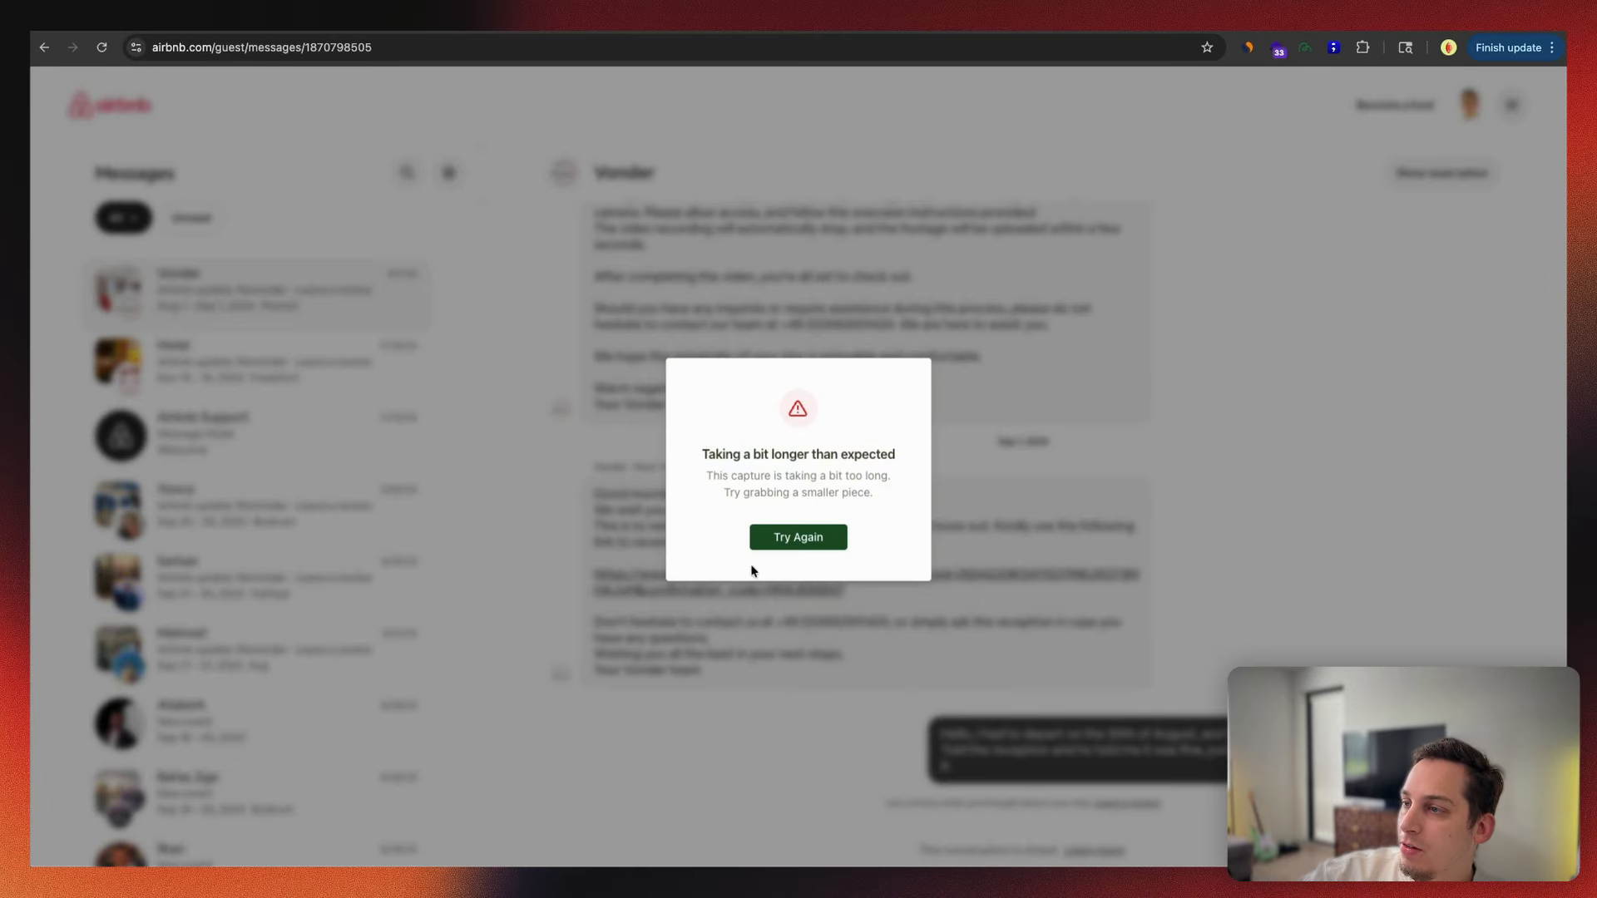
left_click(767, 540)
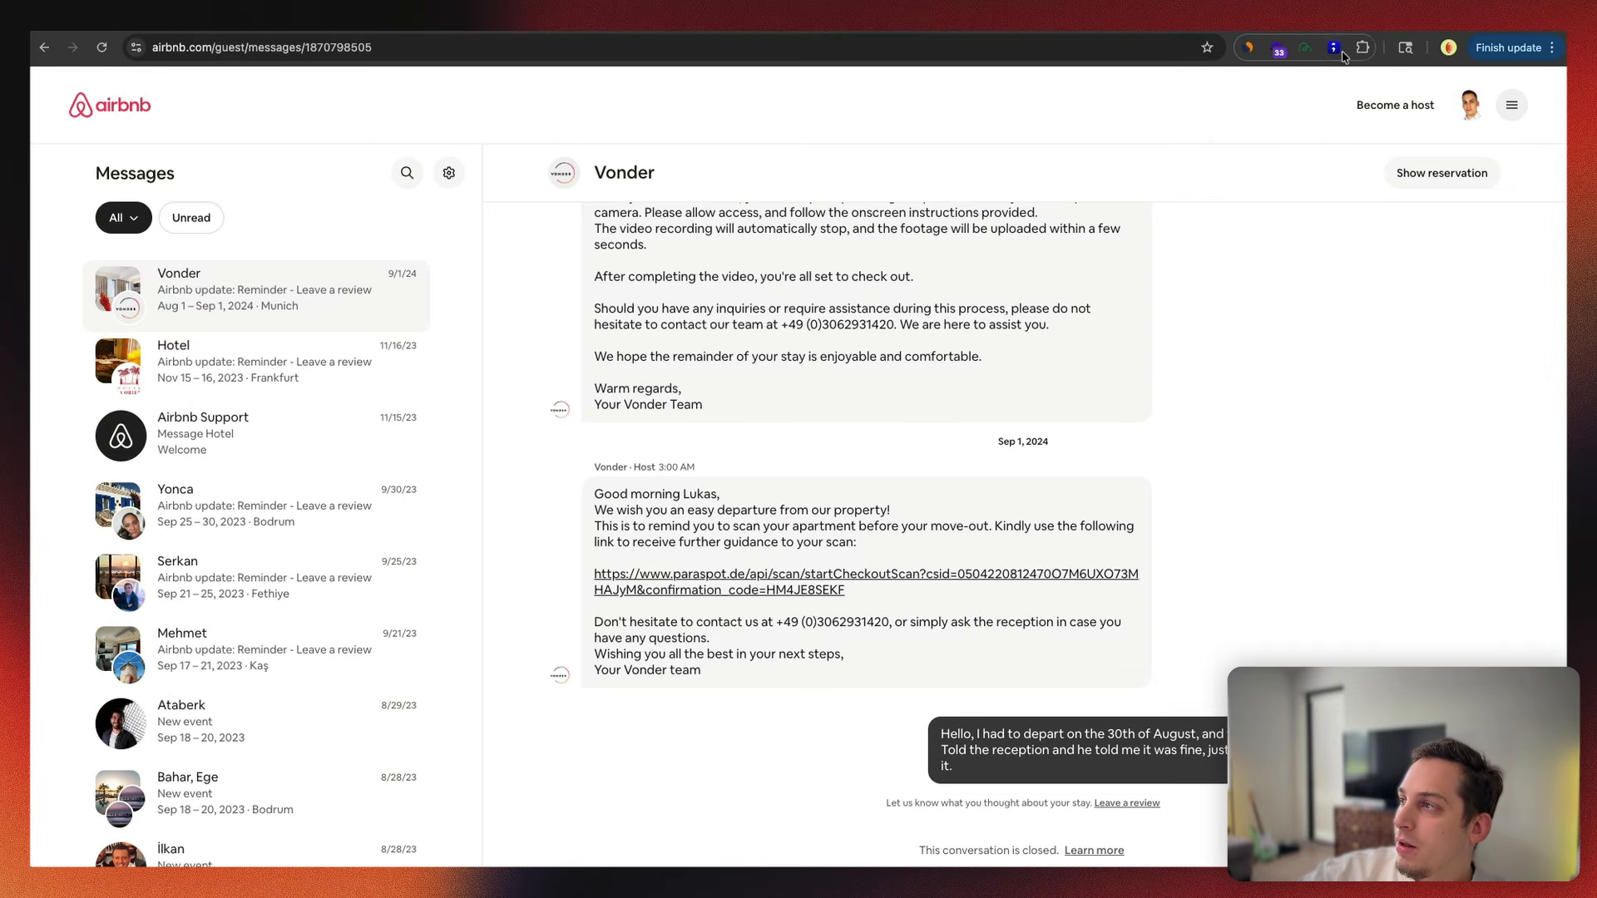
Step: Capture the Vonder entry of the conversation list with Web Capture and paste it as a component on the MagicPath canvas
left_click(1308, 48)
left_click(1131, 184)
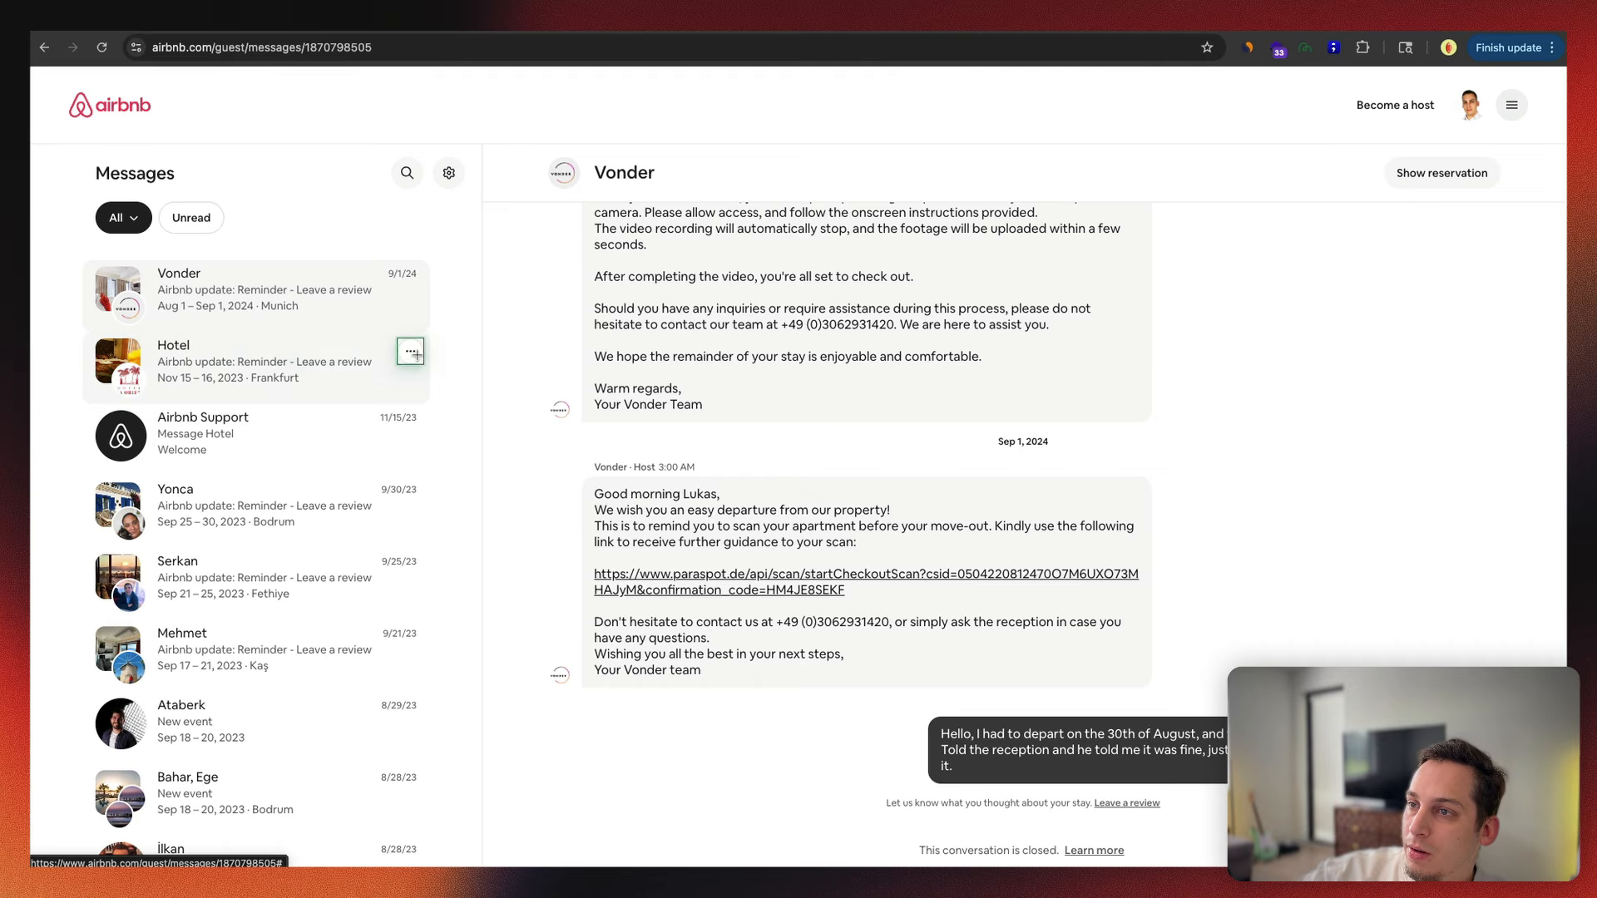
left_click(410, 283)
left_click(1113, 196)
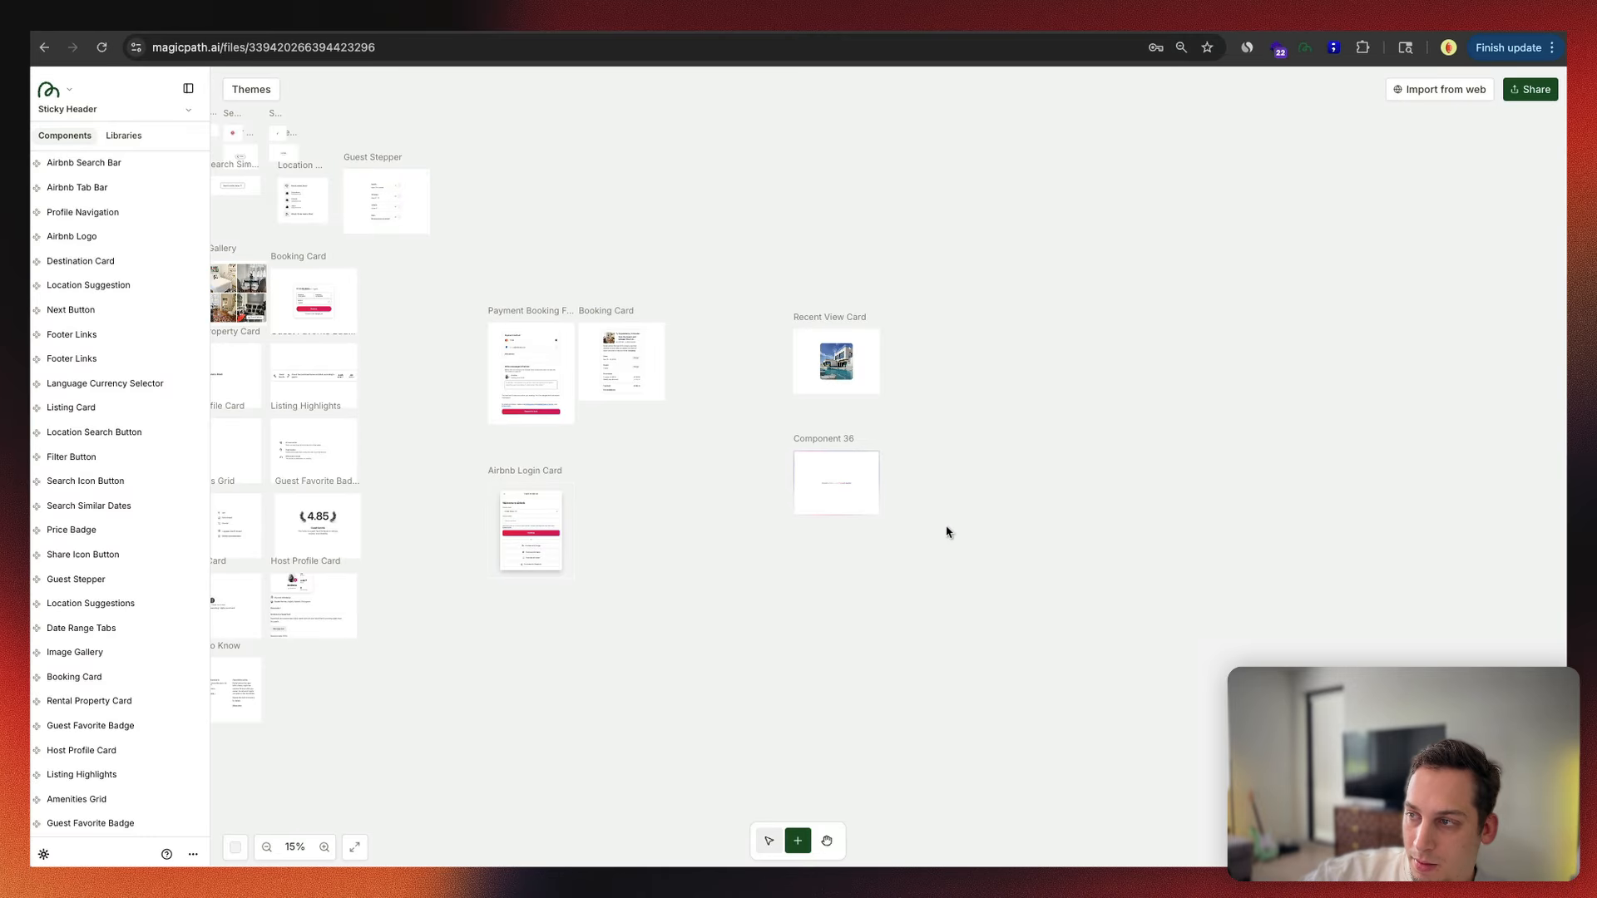
key("super+v")
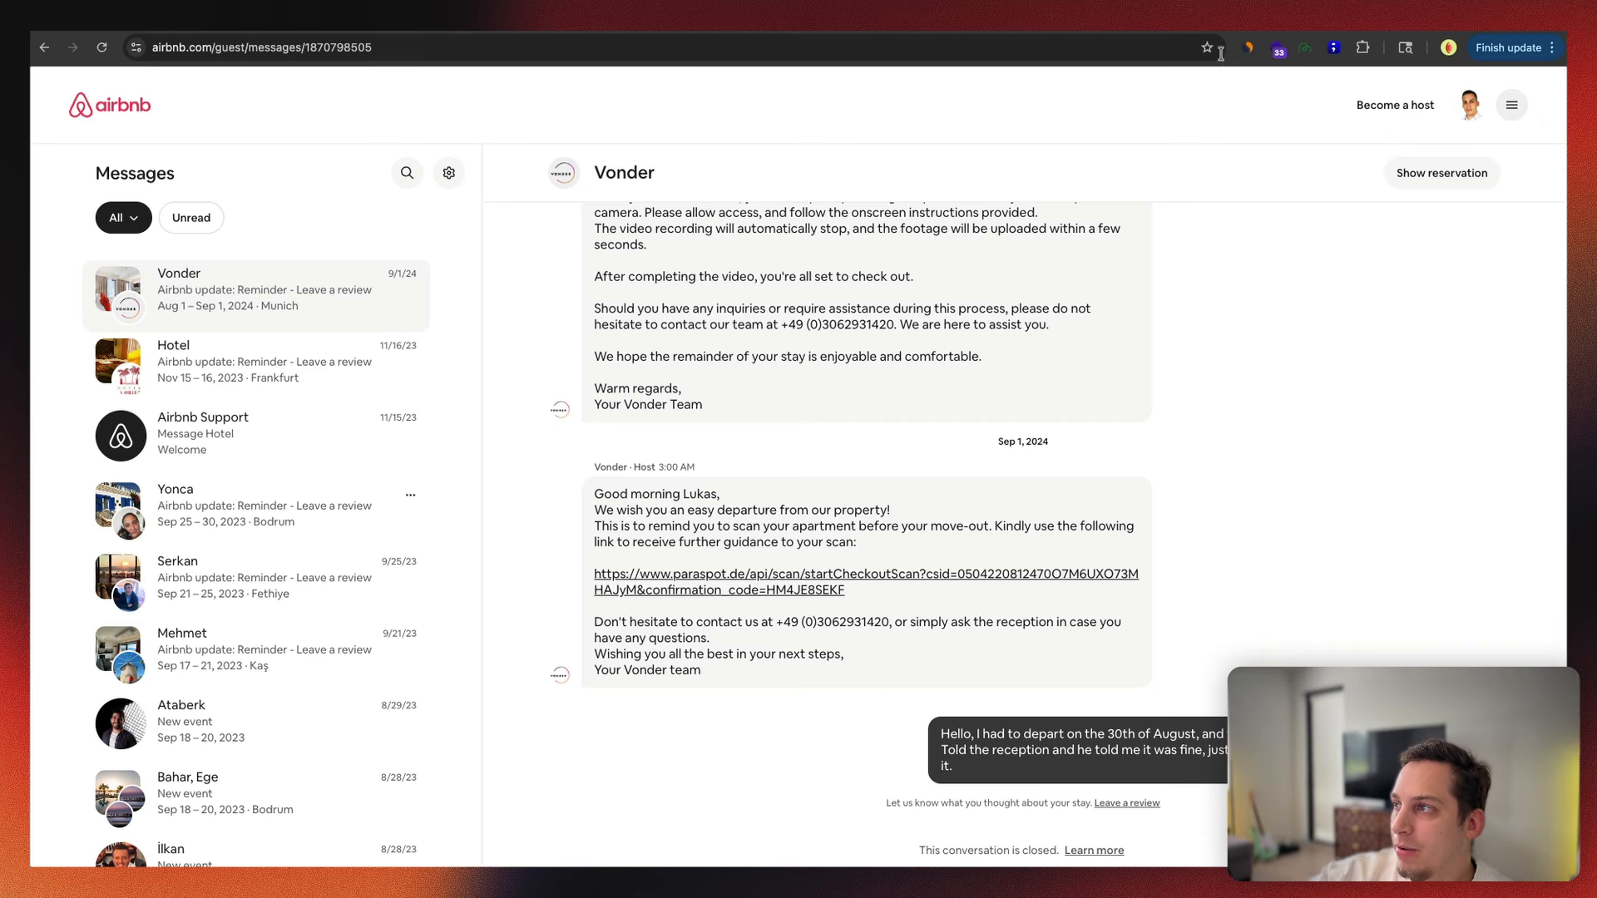
Step: Open the account's Profile page on Airbnb and examine its About me, Where I've been, My reviews and My interests sections
left_click(1512, 104)
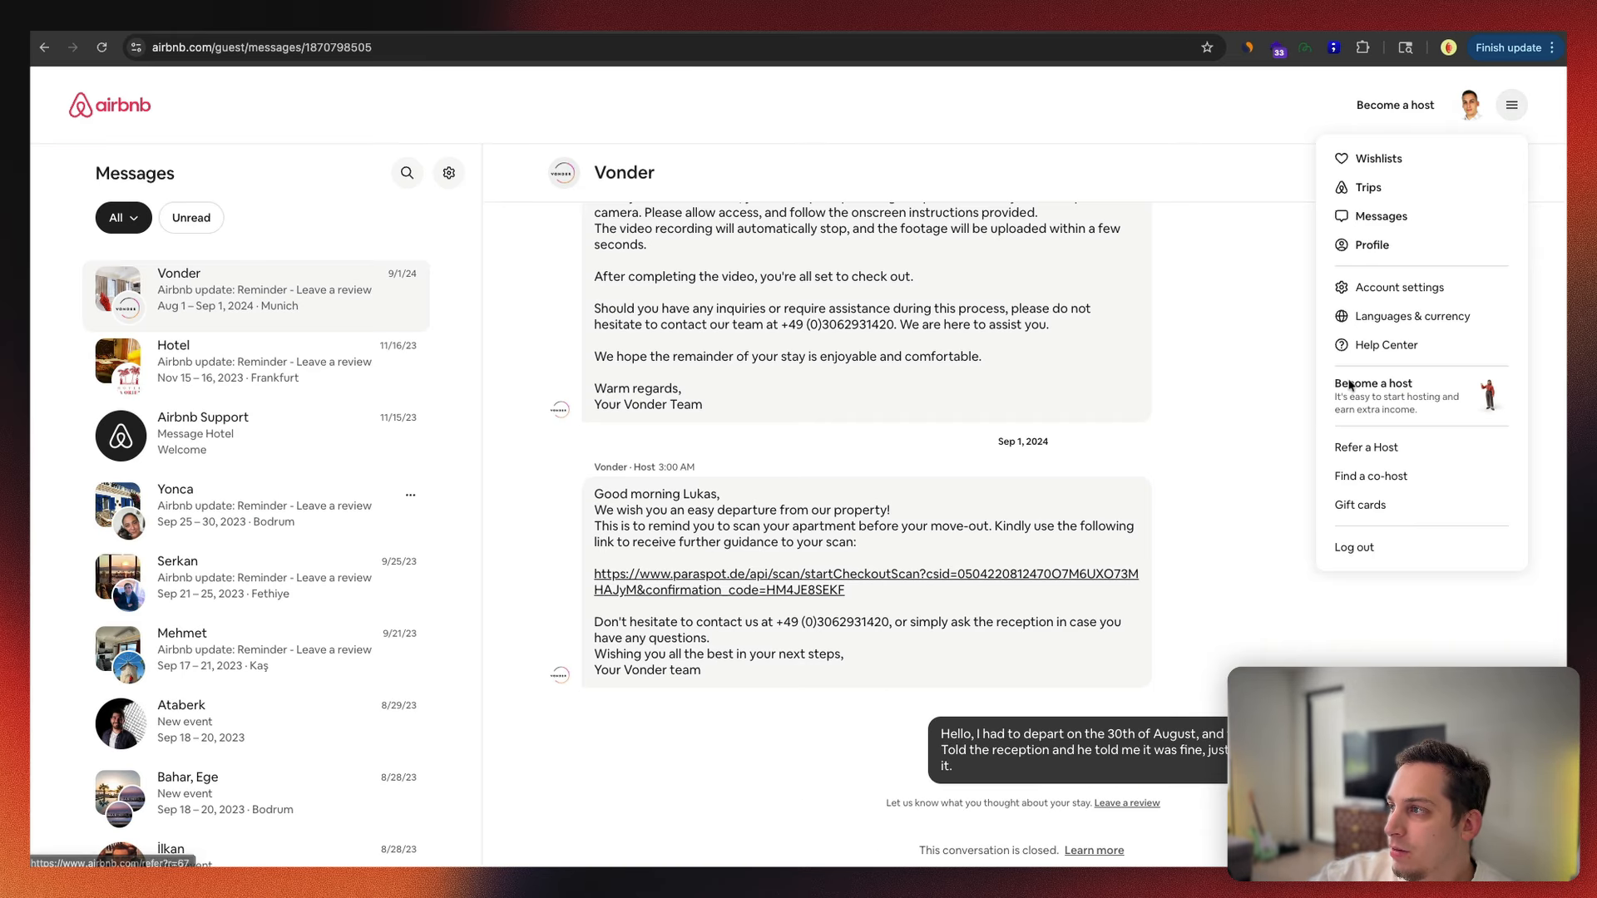
left_click(1364, 243)
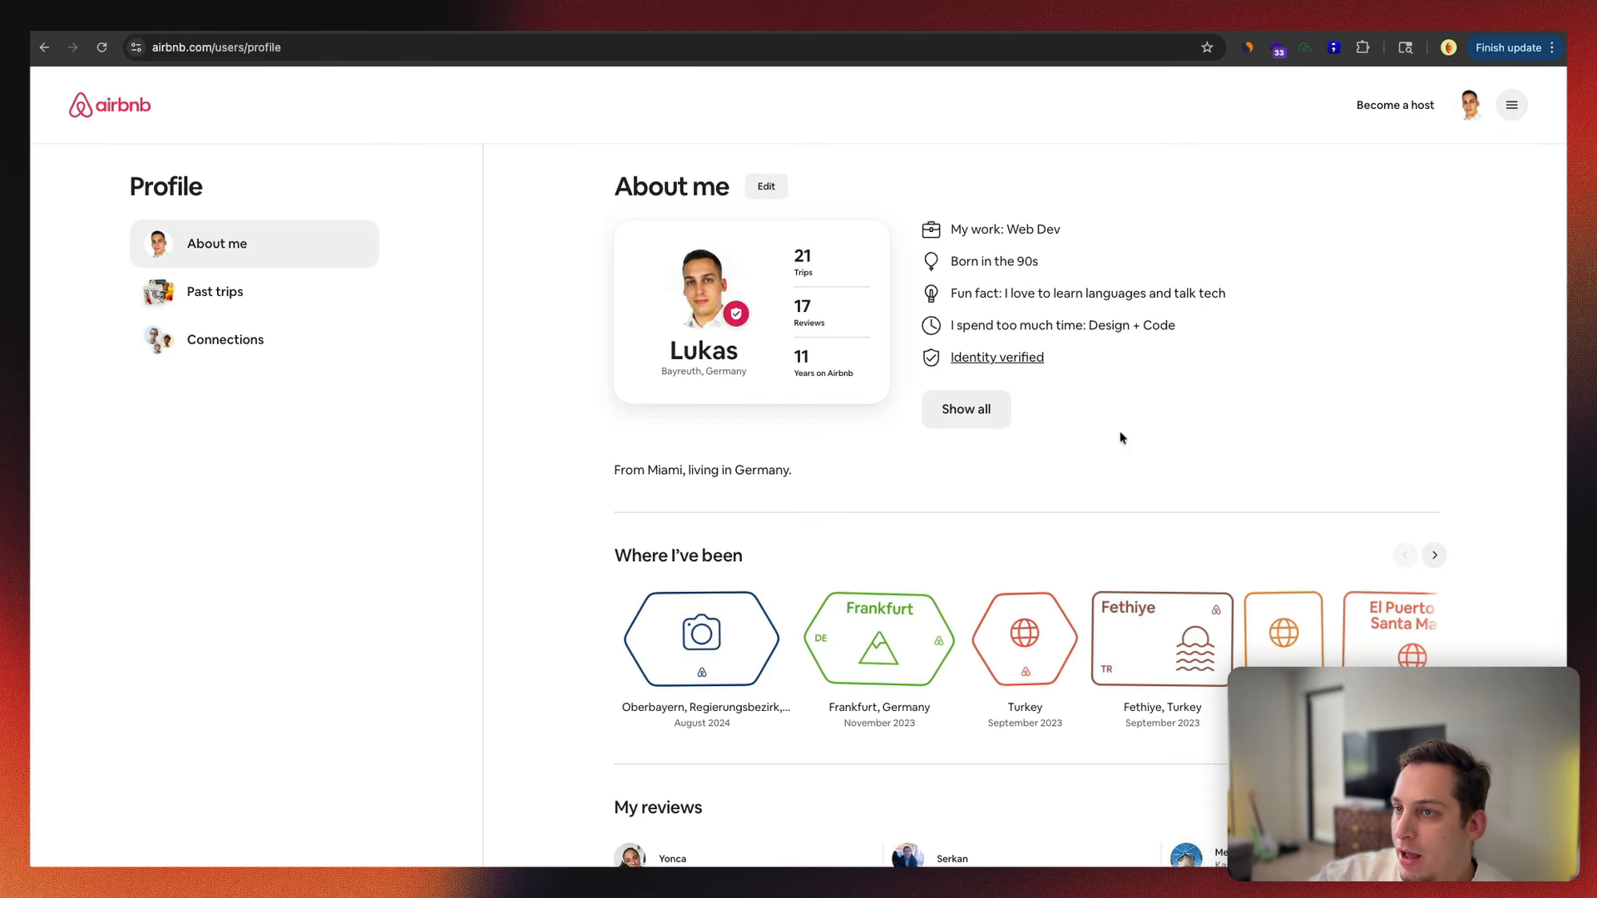
scroll(707, 487, "down", 10)
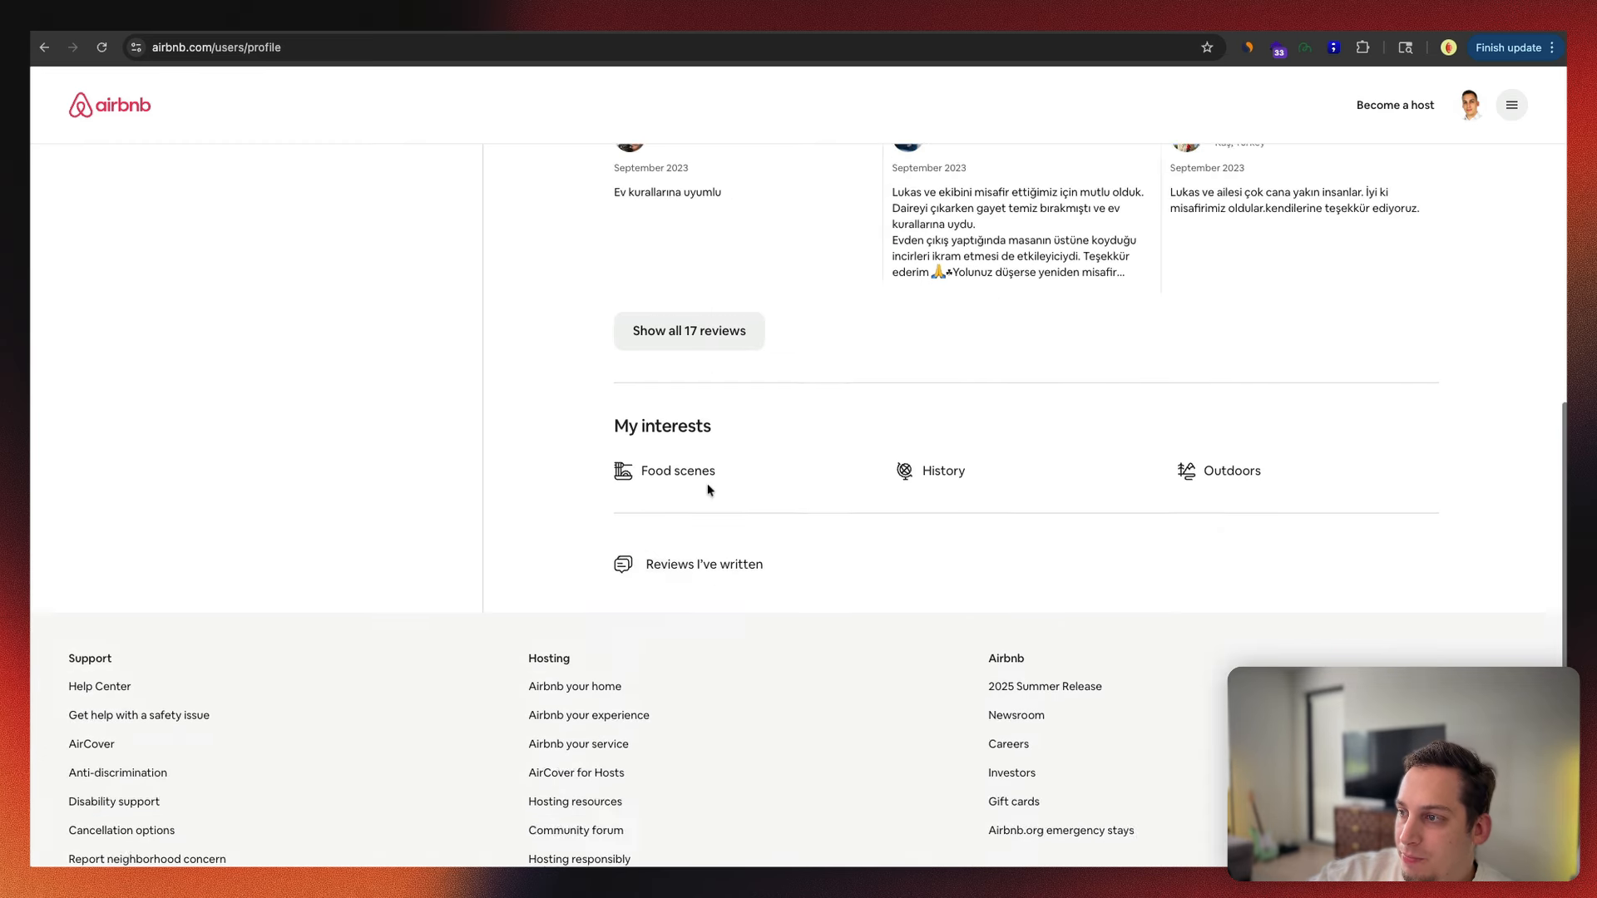
scroll(707, 487, "up", 12)
scroll(707, 489, "down", 3)
scroll(708, 489, "up", 1)
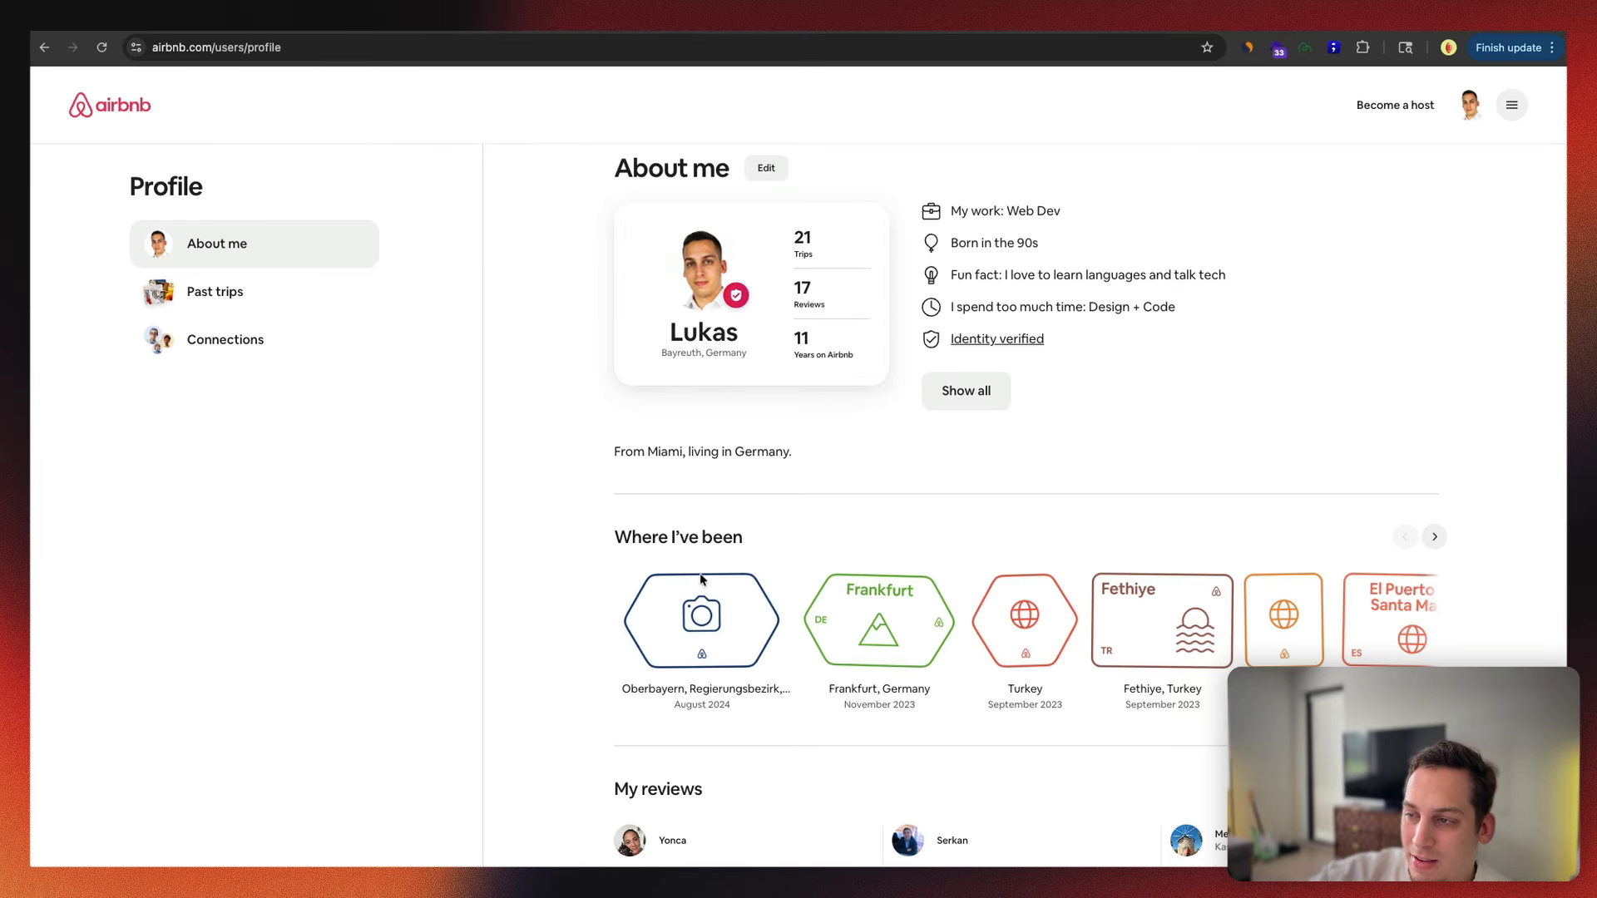
scroll(762, 625, "down", 4)
scroll(762, 626, "up", 5)
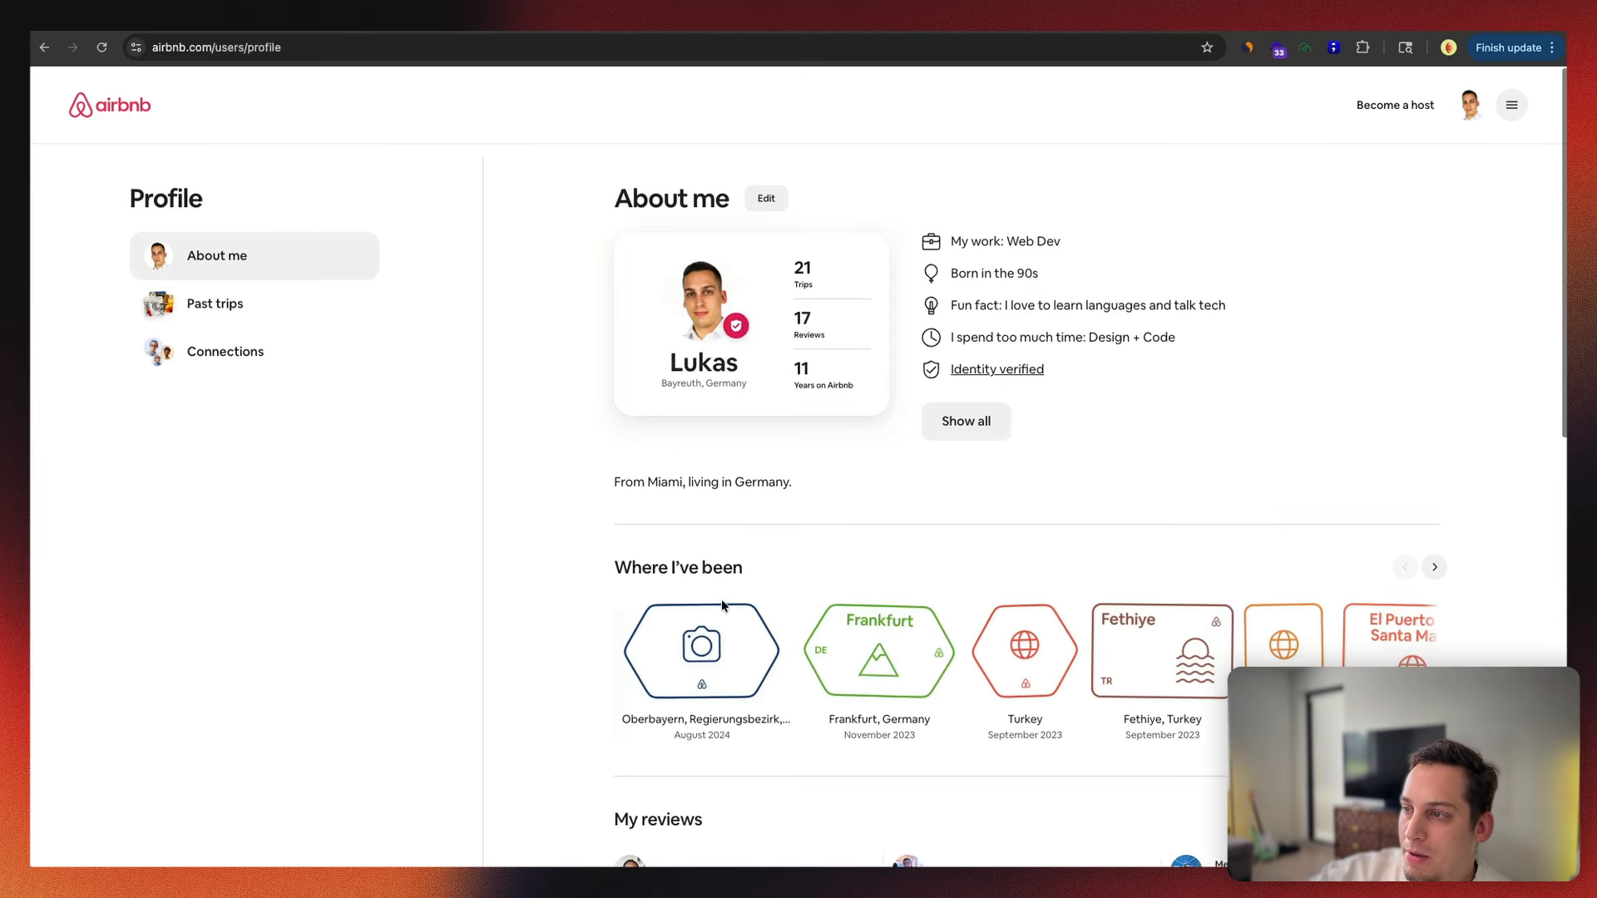
scroll(754, 517, "down", 7)
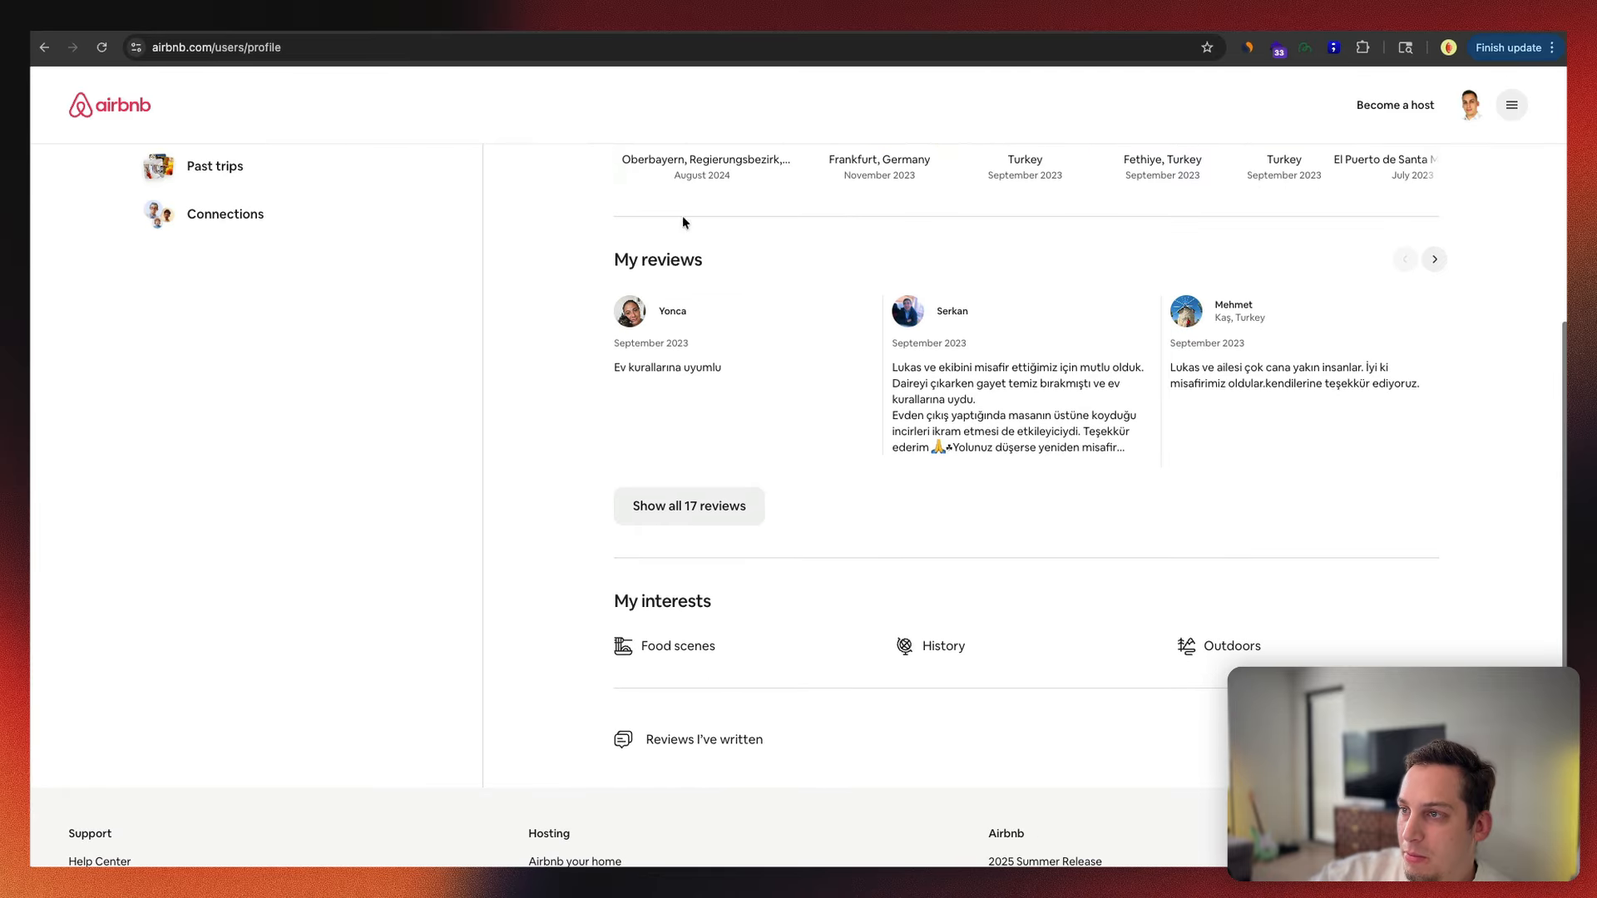
scroll(748, 749, "down", 2)
scroll(824, 723, "up", 7)
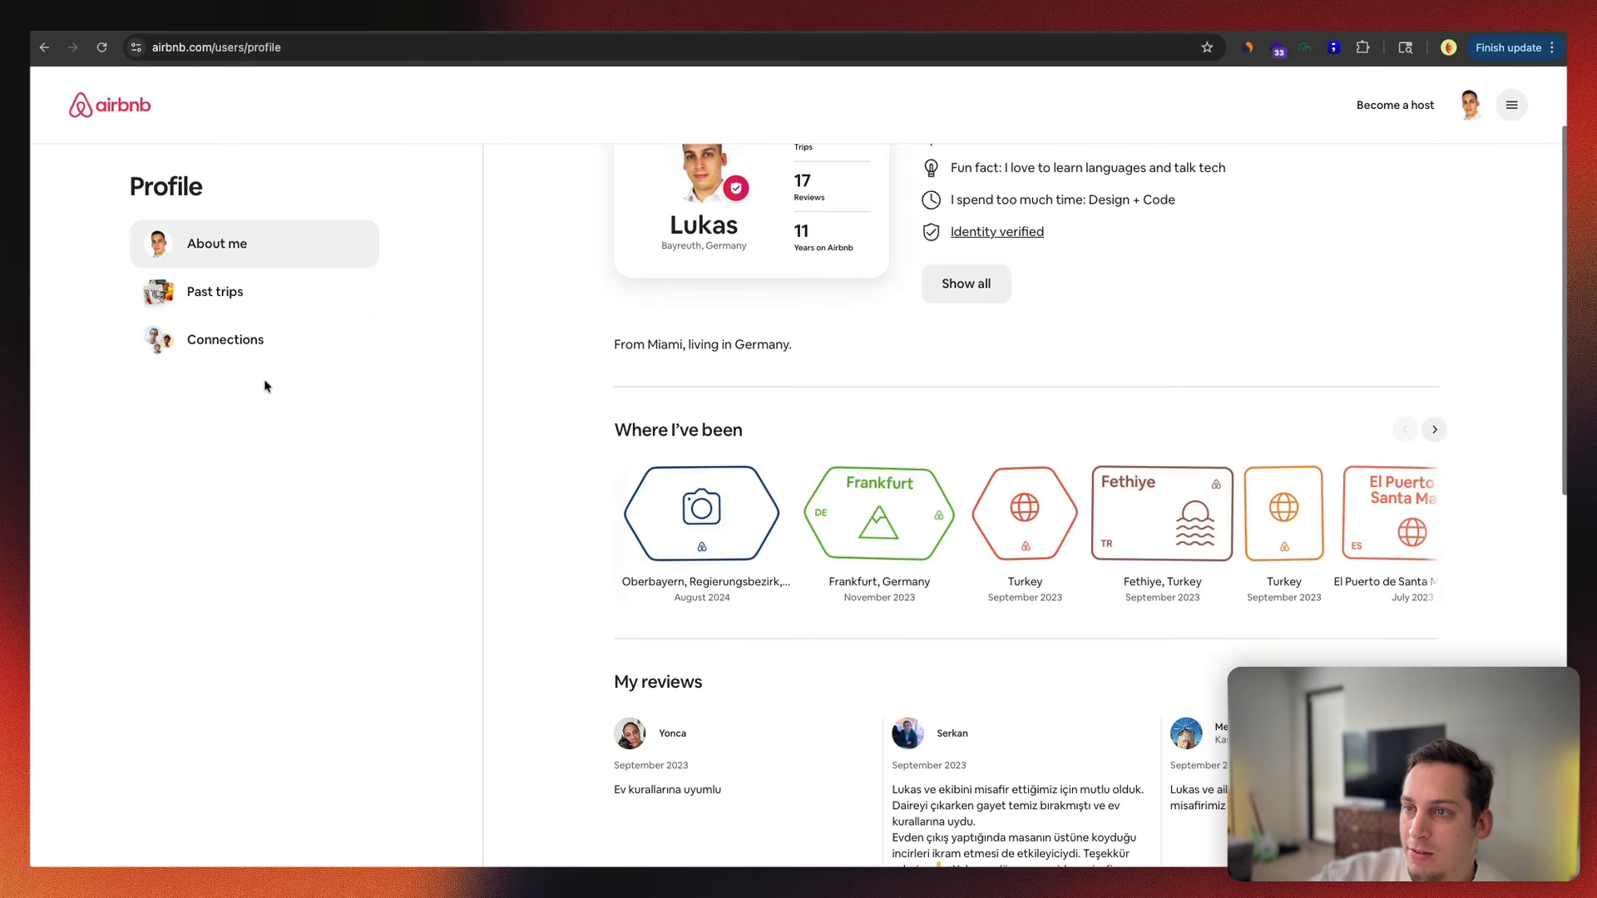
Step: Capture the Profile navigation list with About me, Past trips and Connections using Web Capture
left_click(1305, 47)
left_click(1165, 183)
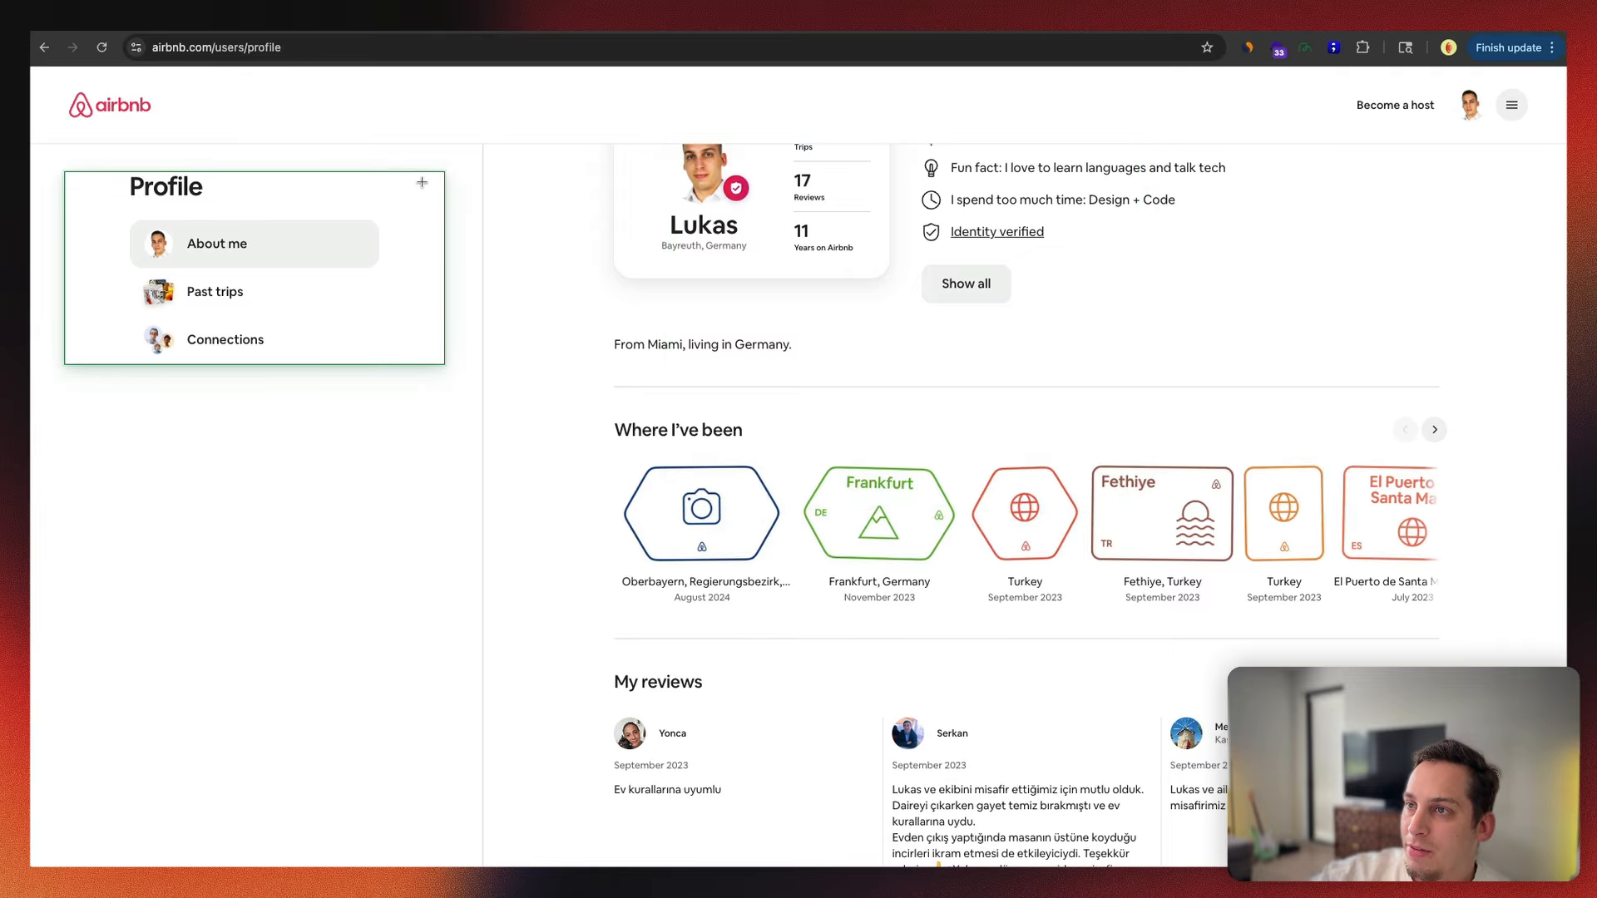
left_click(421, 182)
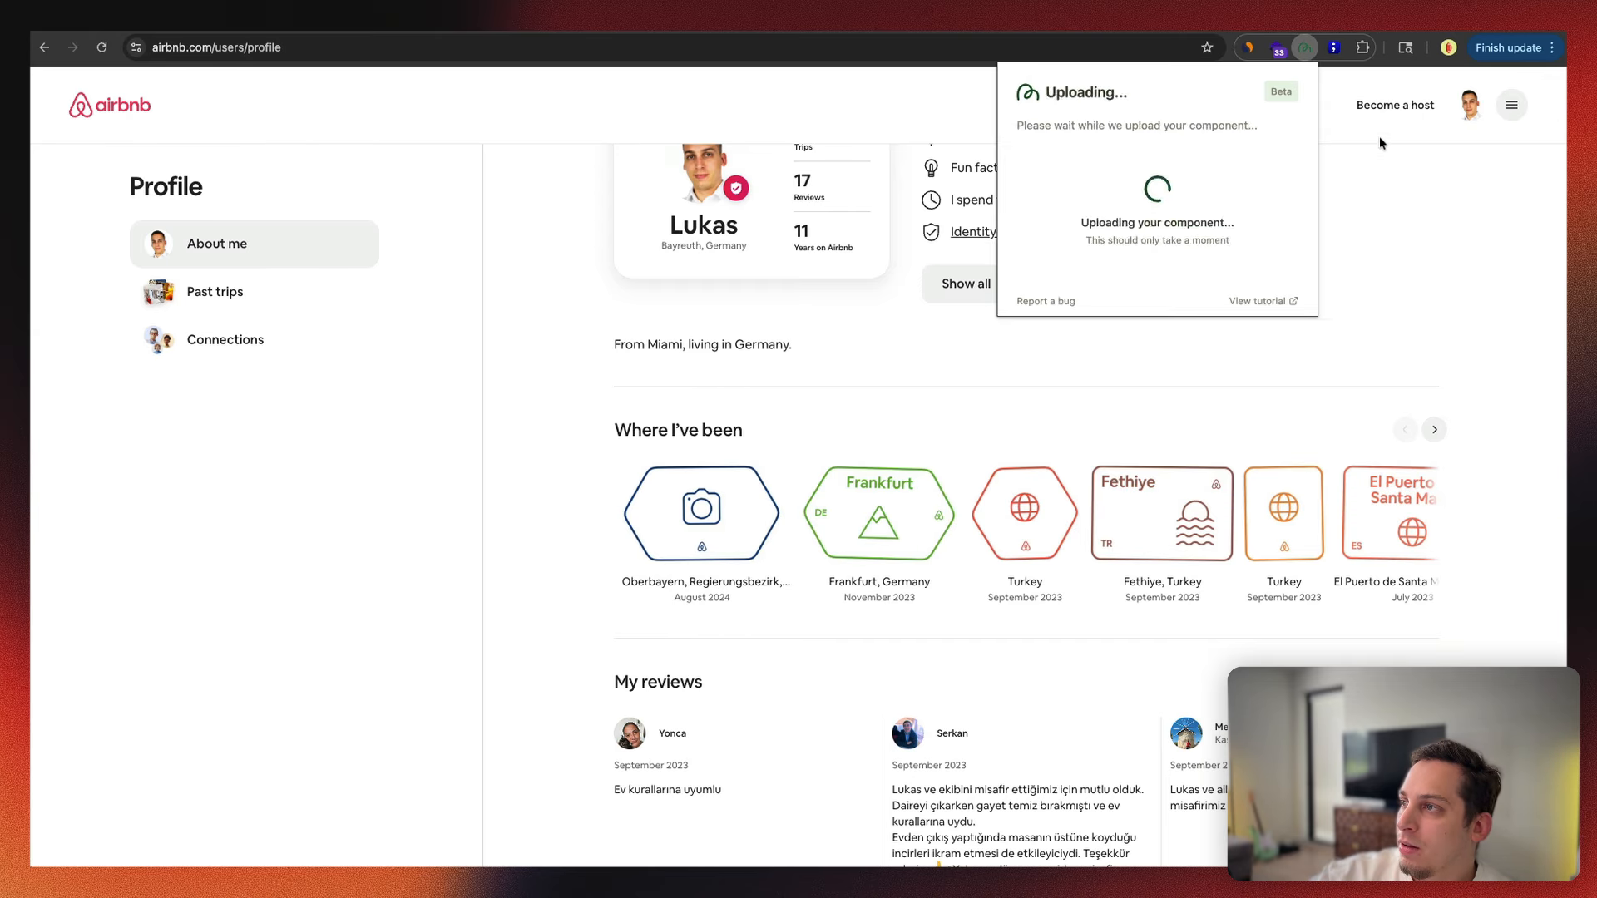
left_click(1169, 185)
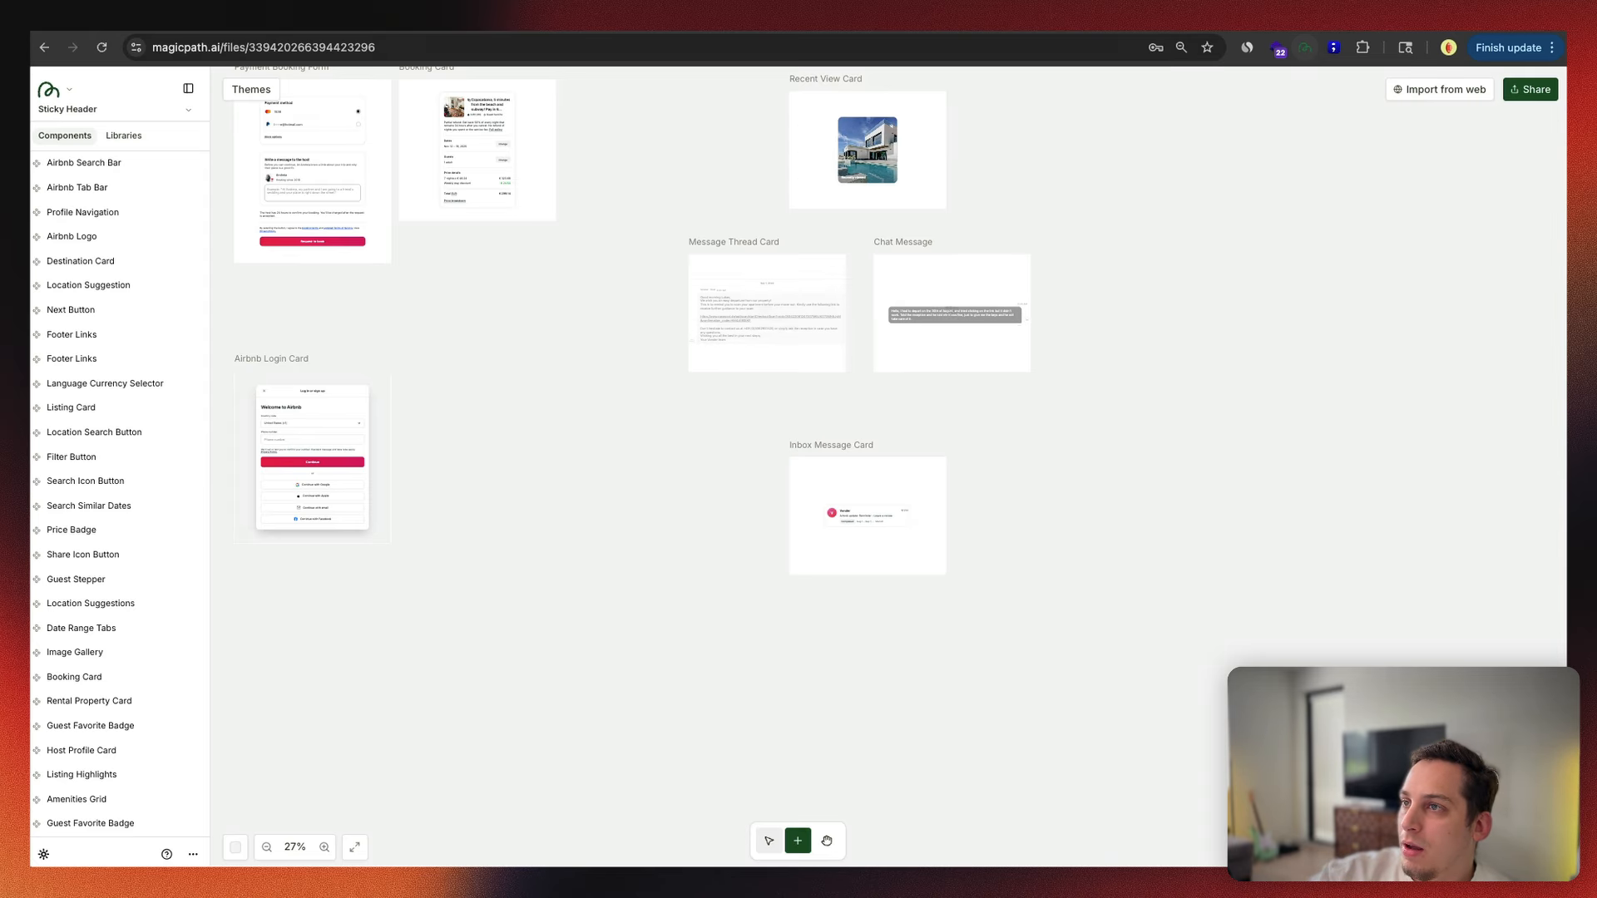
Step: Paste the captured Profile navigation on the MagicPath canvas and move the new component to the right of Chat Message
key("super+v")
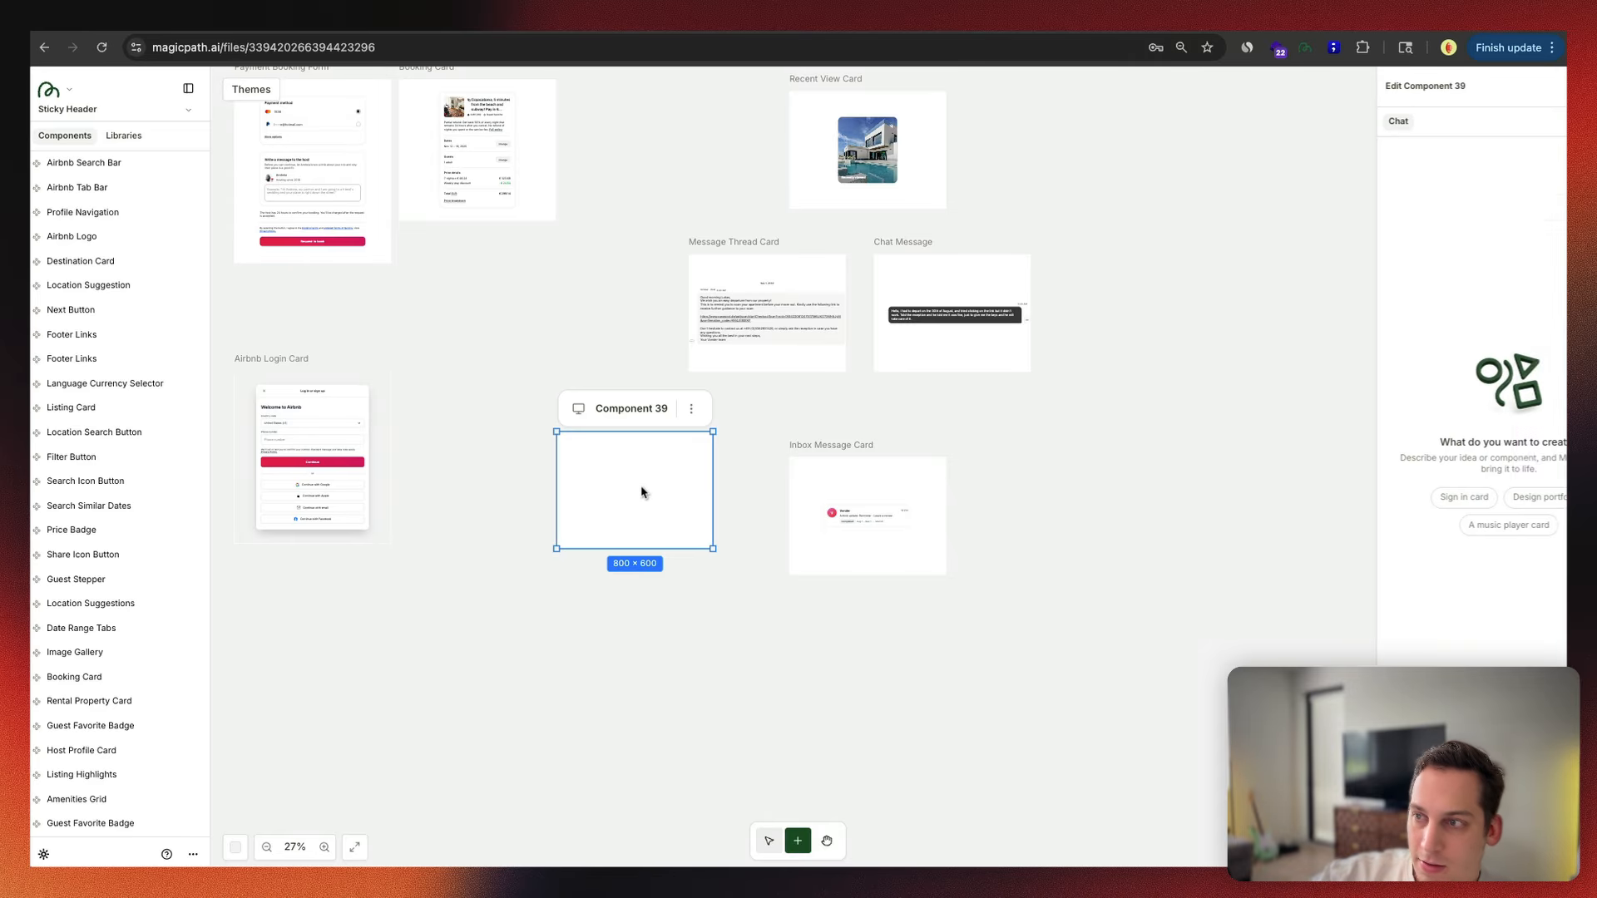
left_click_drag(646, 411, 1270, 198)
scroll(907, 245, "right", 5)
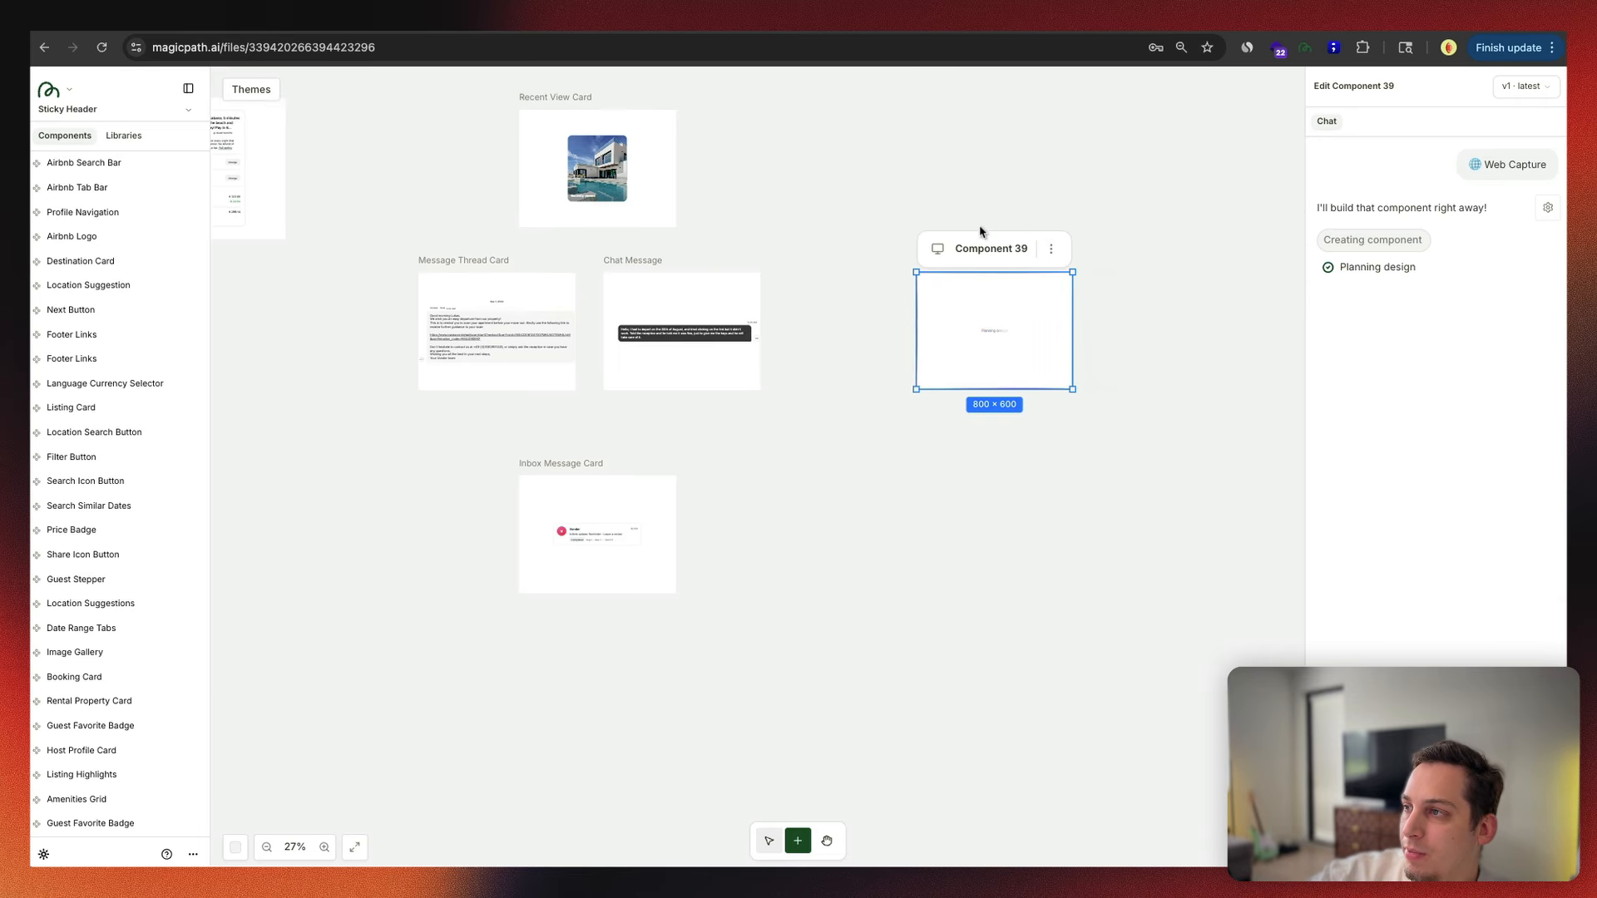
left_click_drag(934, 260, 982, 254)
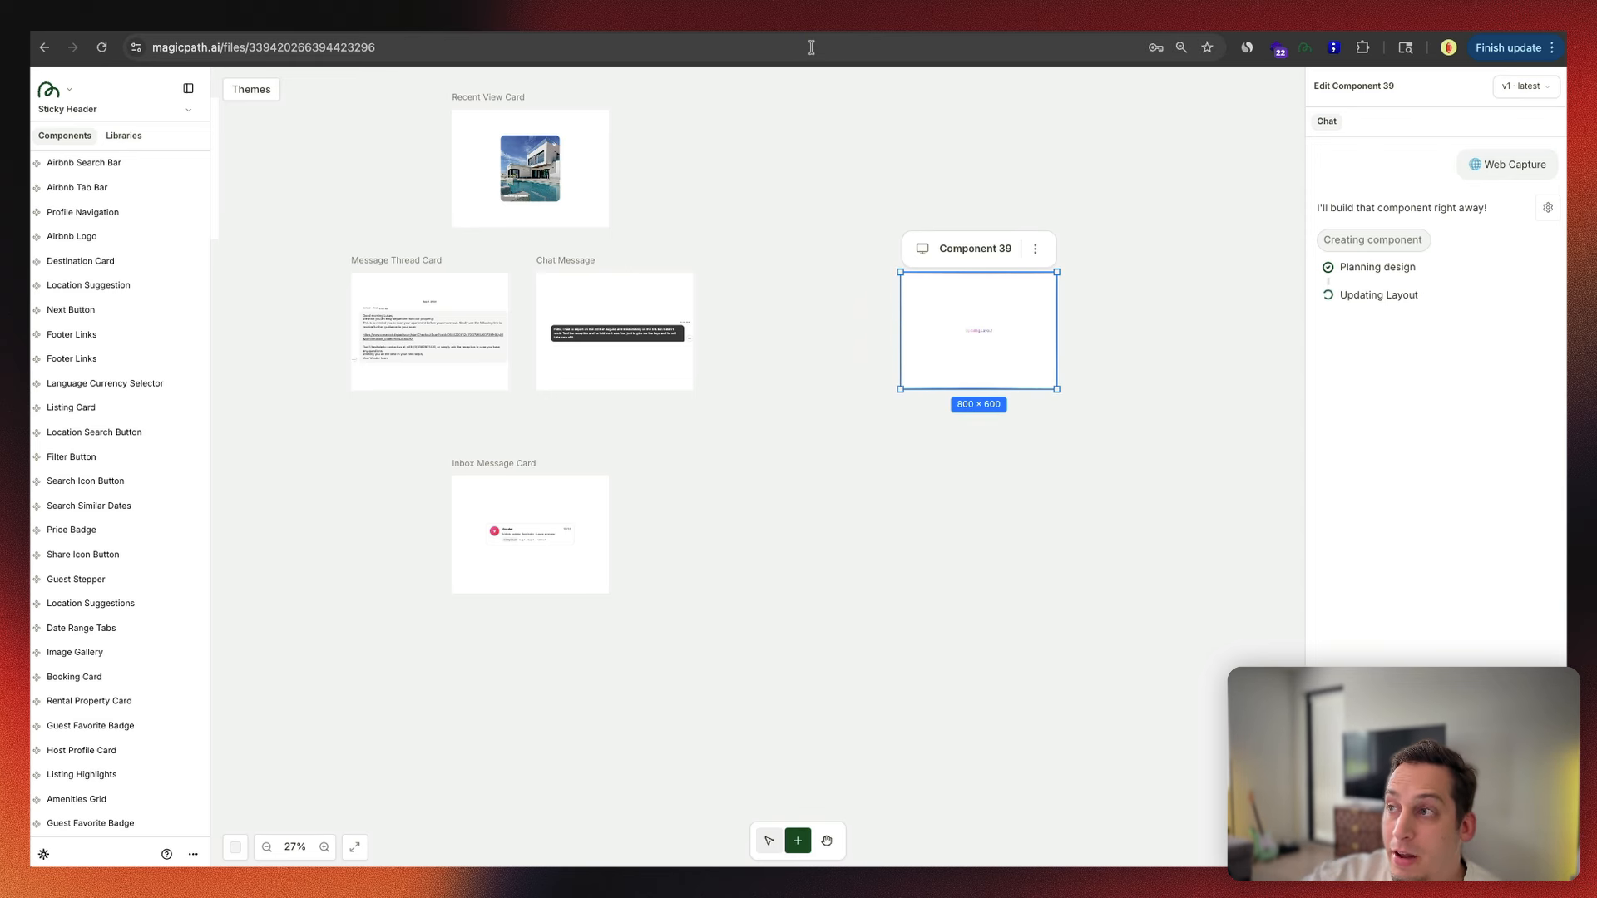
Step: Switch to the Airbnb profile page and capture its About me section with Web Capture
key("ctrl+Tab")
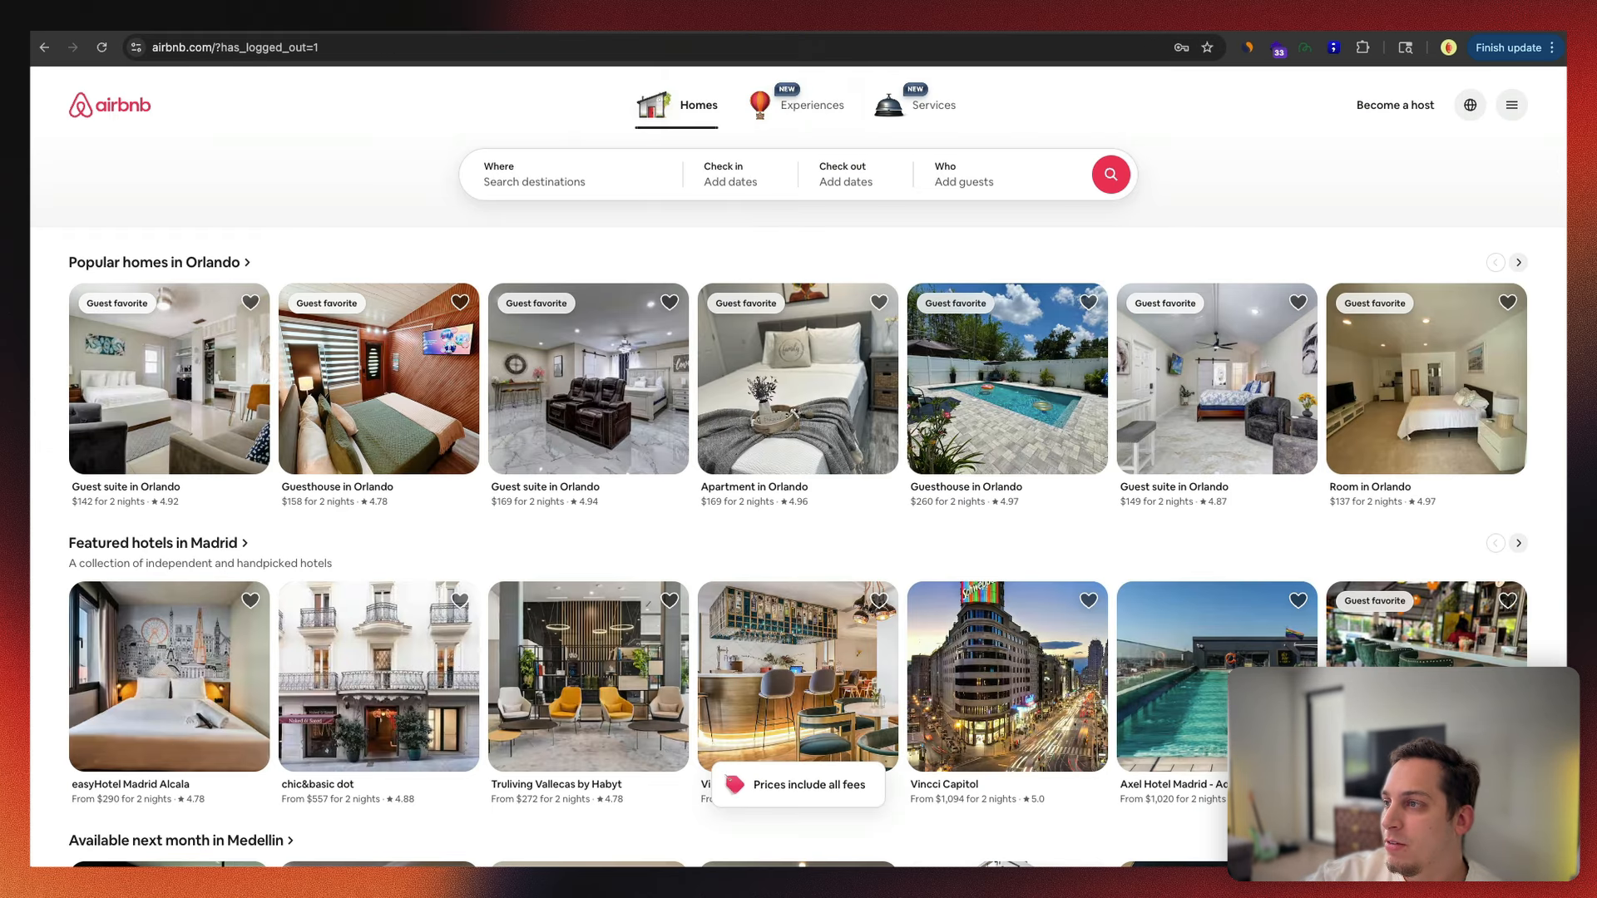
key("ctrl+Tab")
scroll(791, 352, "up", 2)
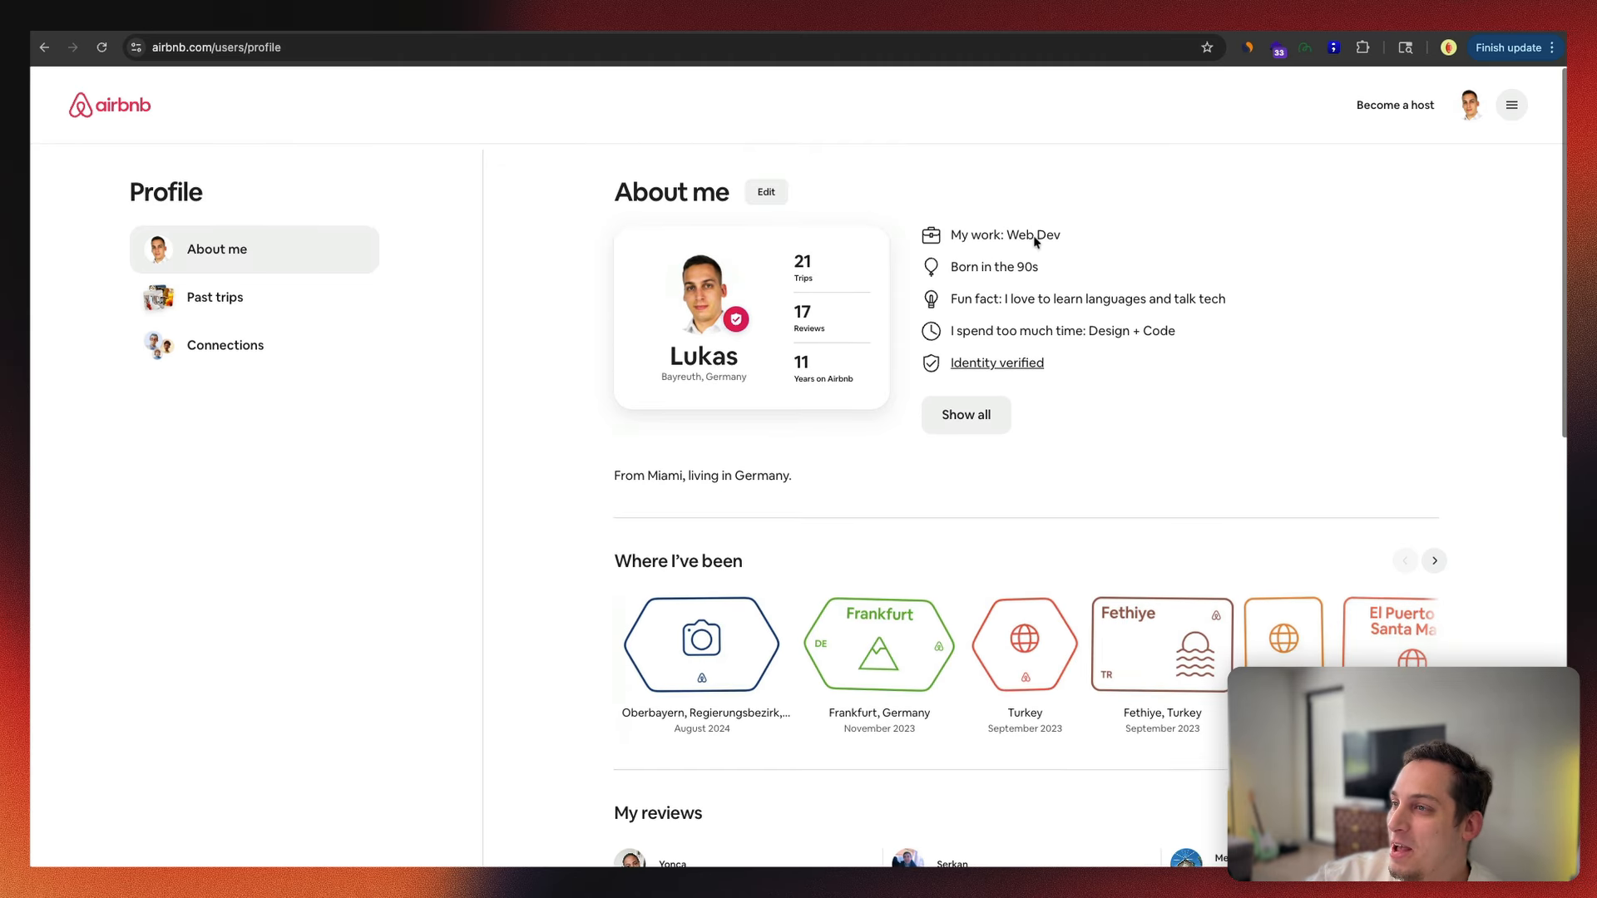
left_click(1305, 50)
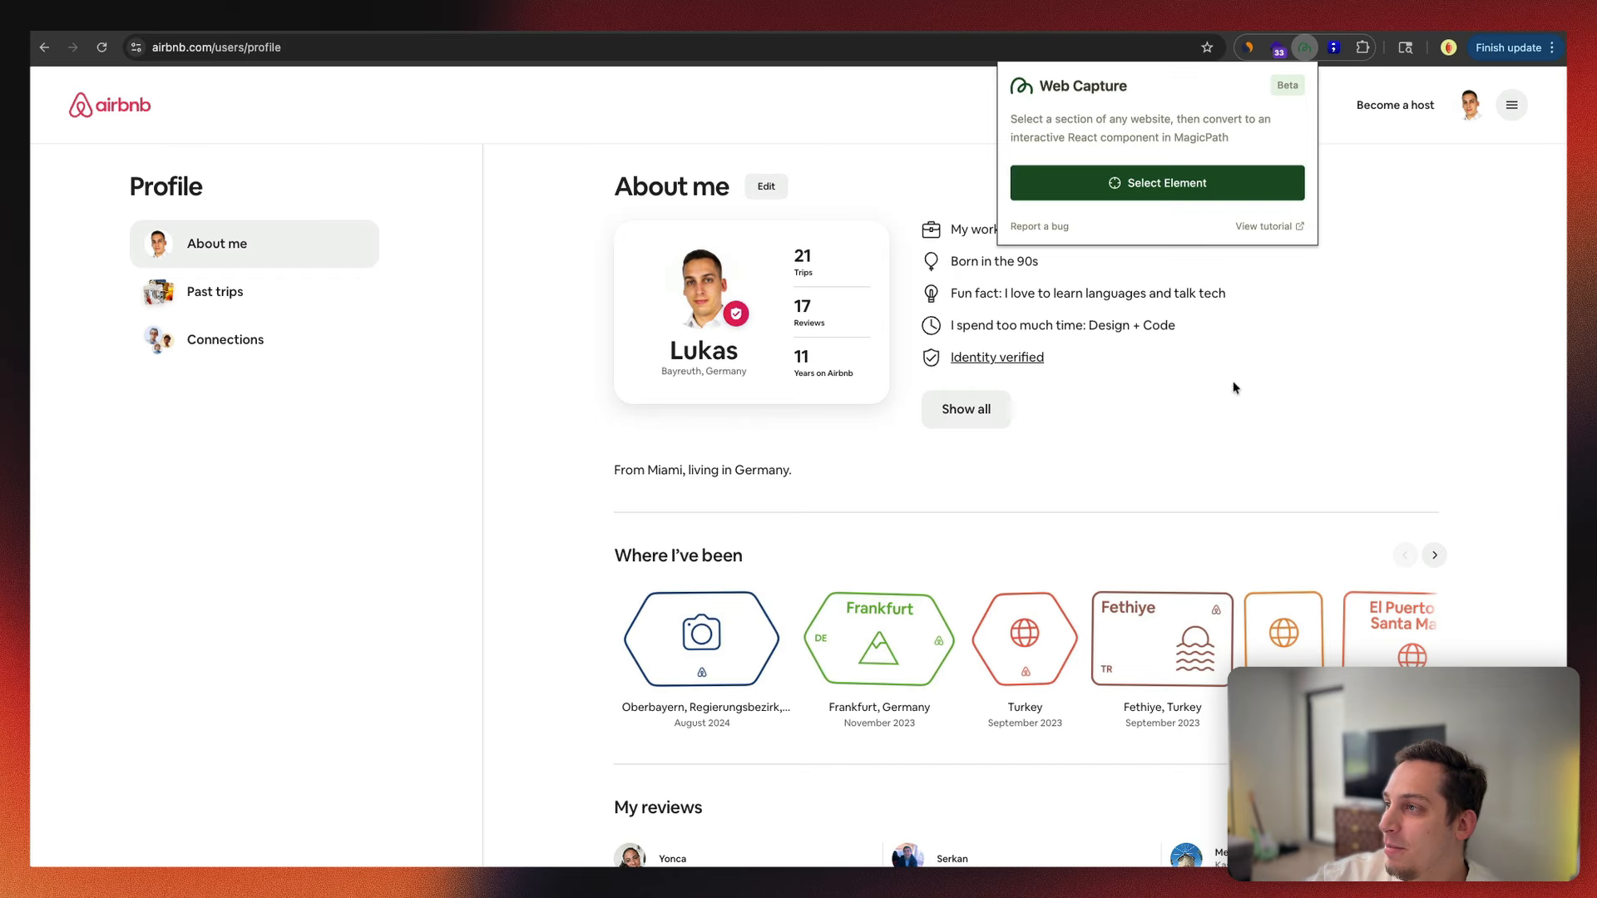
left_click(1186, 183)
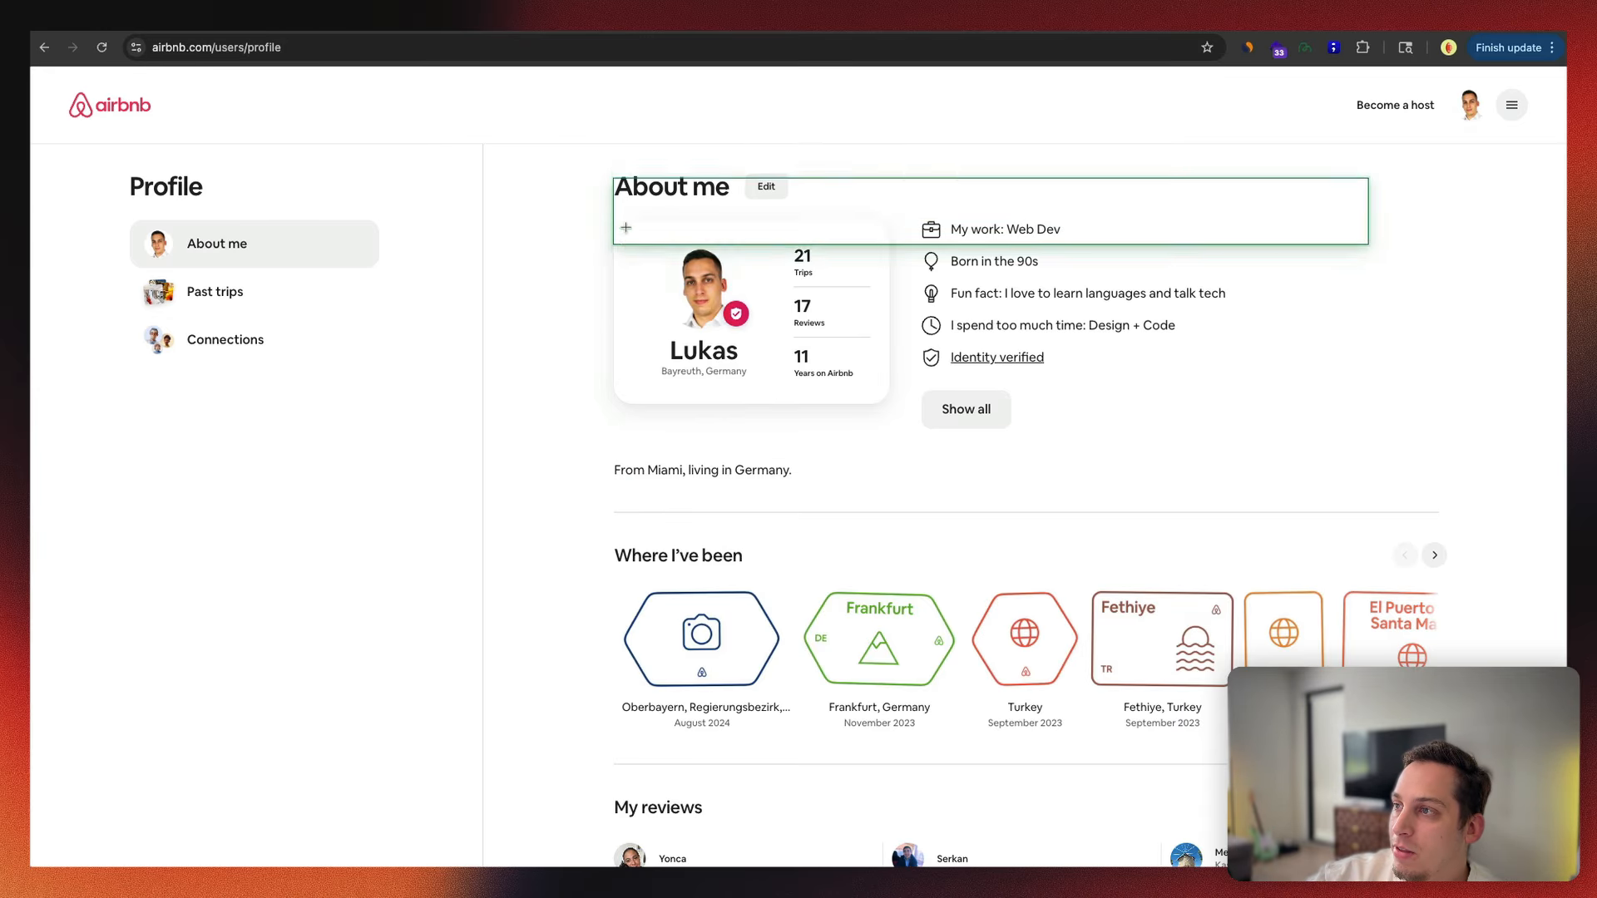
left_click(695, 443)
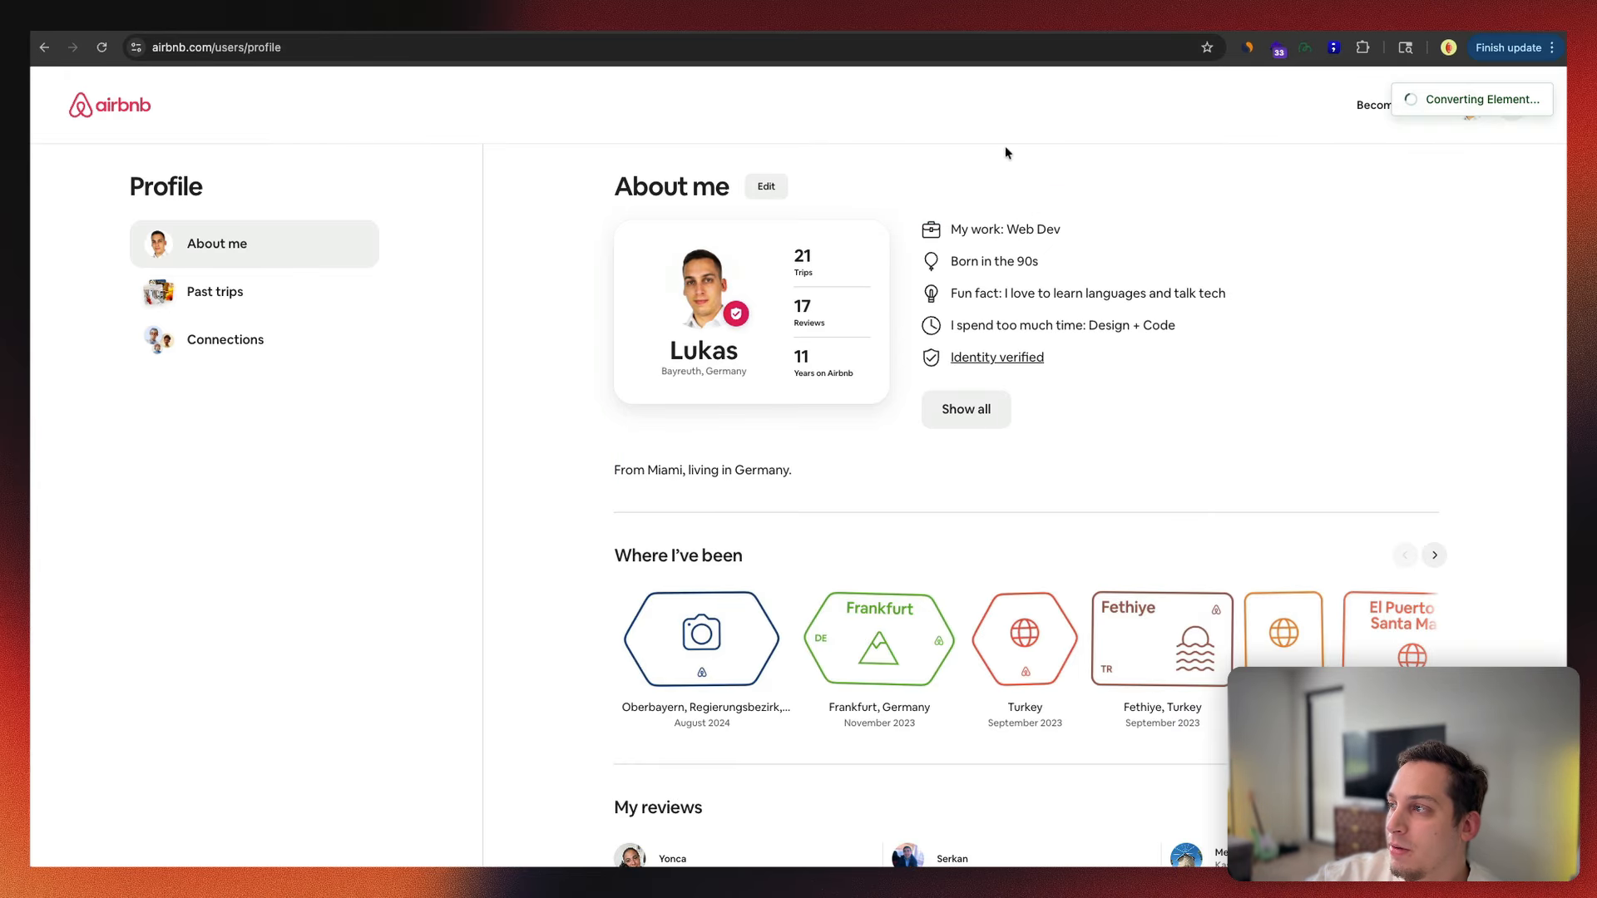
left_click(1158, 182)
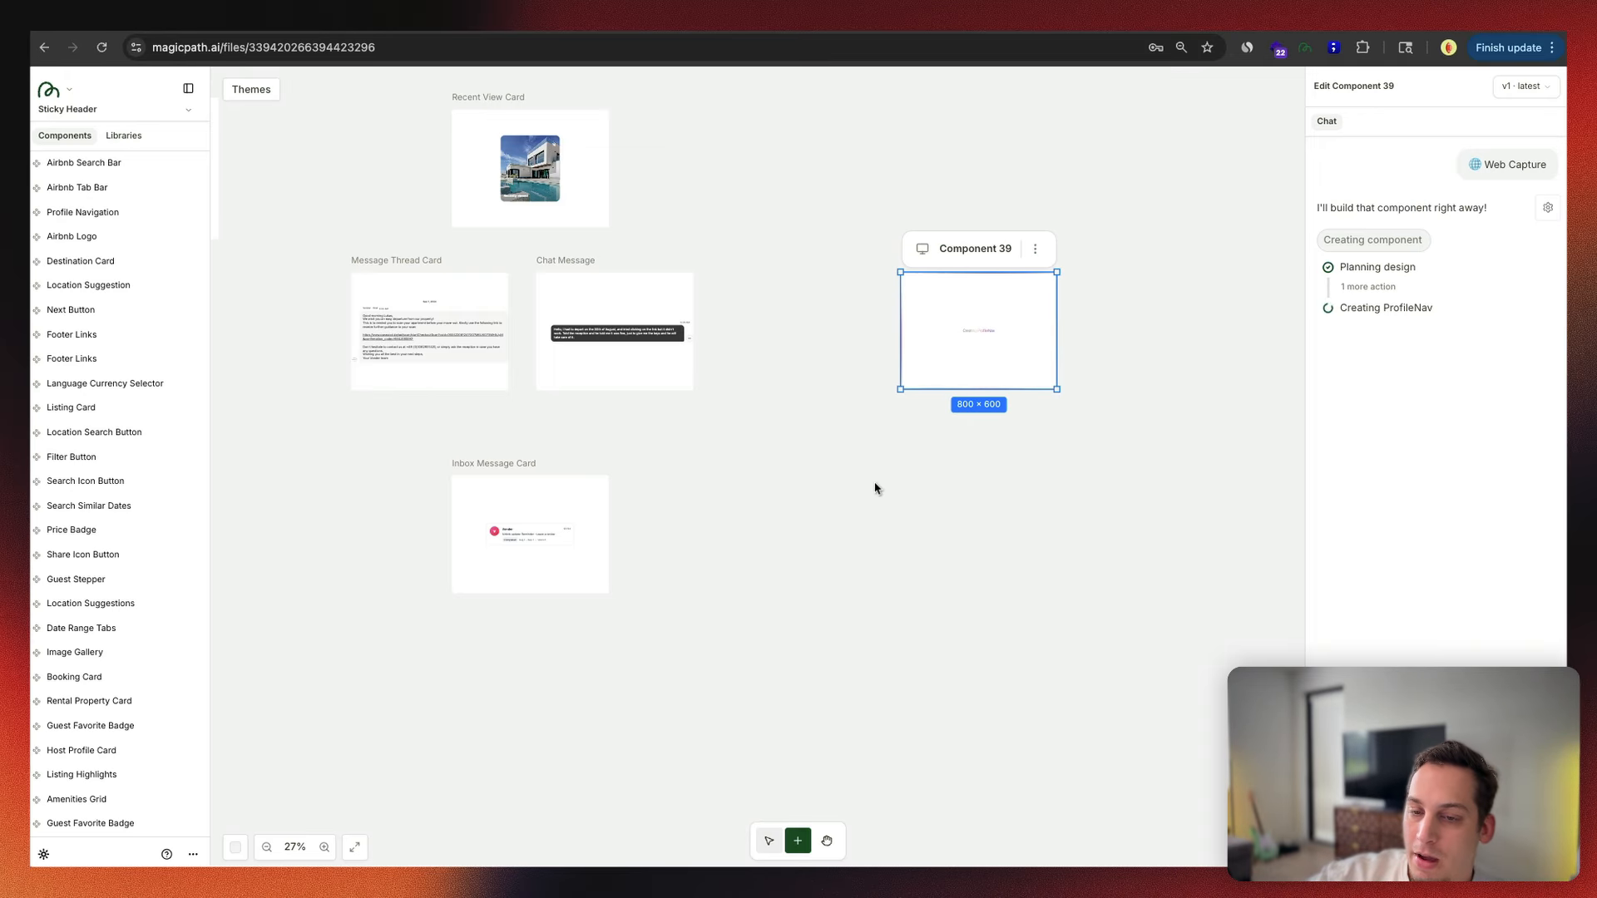
Step: Paste the captured About me section in MagicPath beside the new Profile navigation component and place the review capture directly below that navigation
scroll(875, 482, "right", 3)
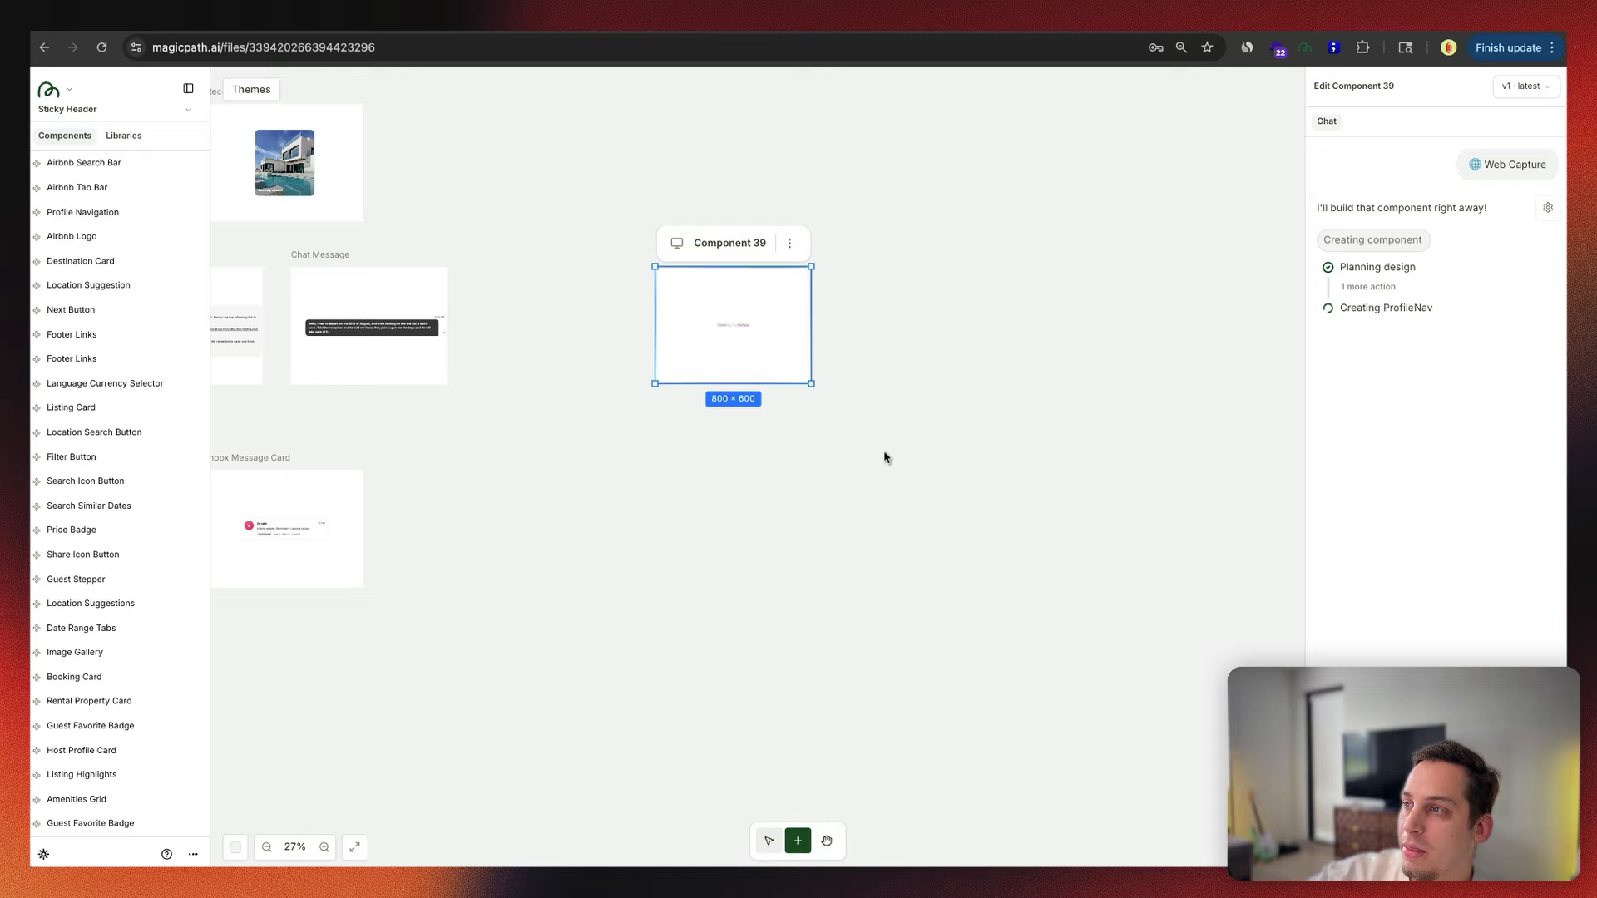
left_click(887, 449)
key("super+v")
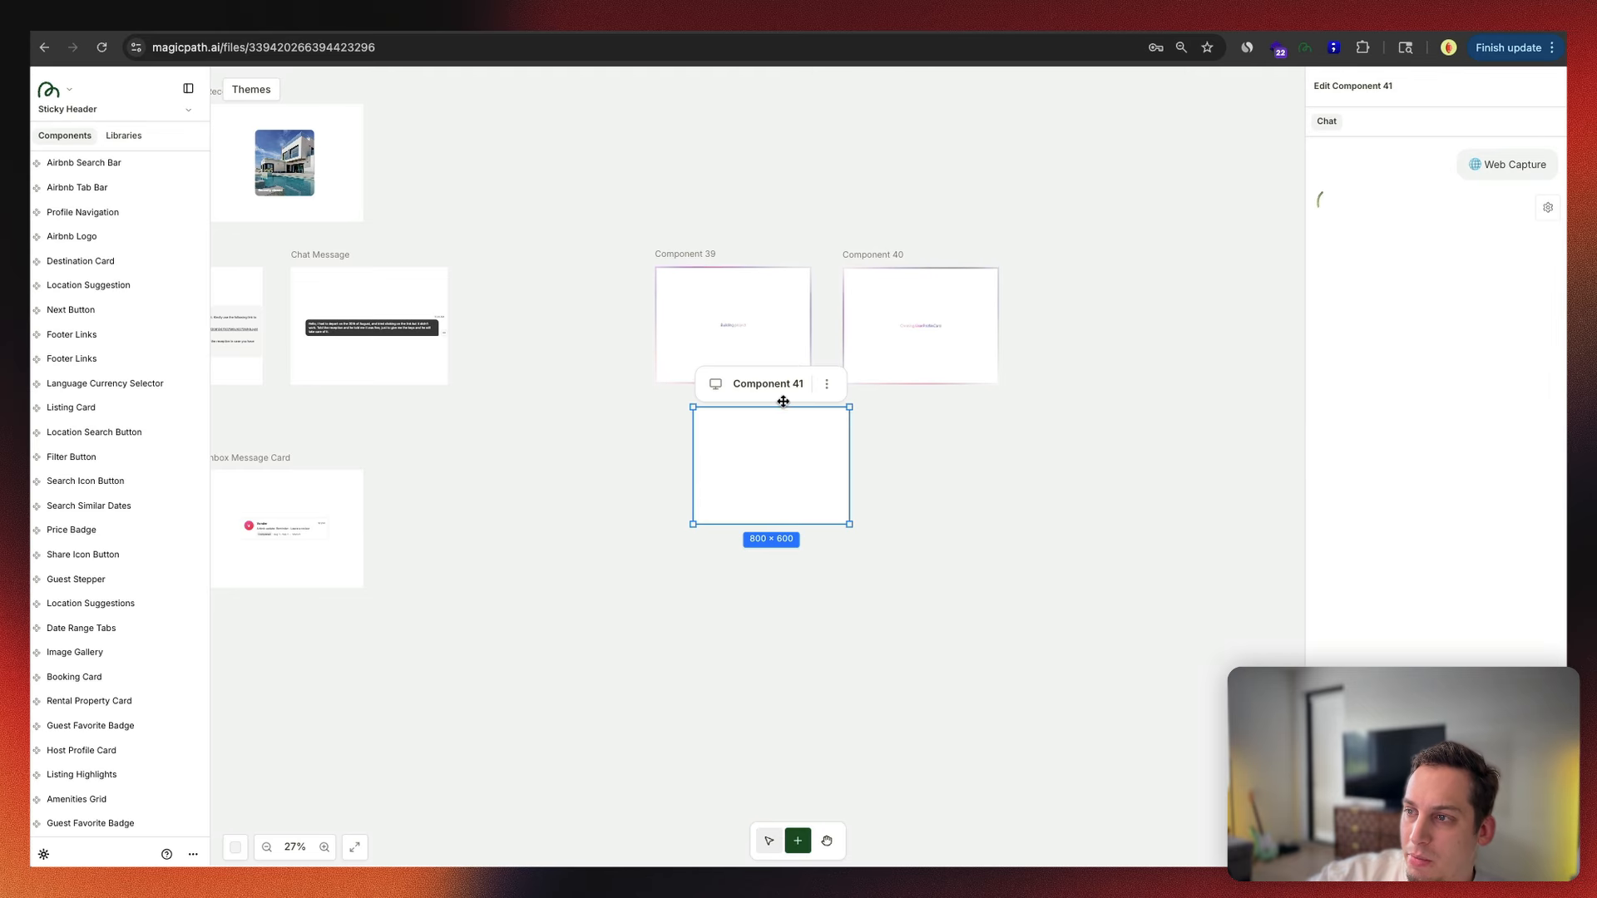
left_click_drag(783, 402, 745, 406)
left_click(528, 397)
Step: Review the components built so far across the canvas, from the search and footer parts to the listing, booking and message cards
scroll(526, 397, "down", 5)
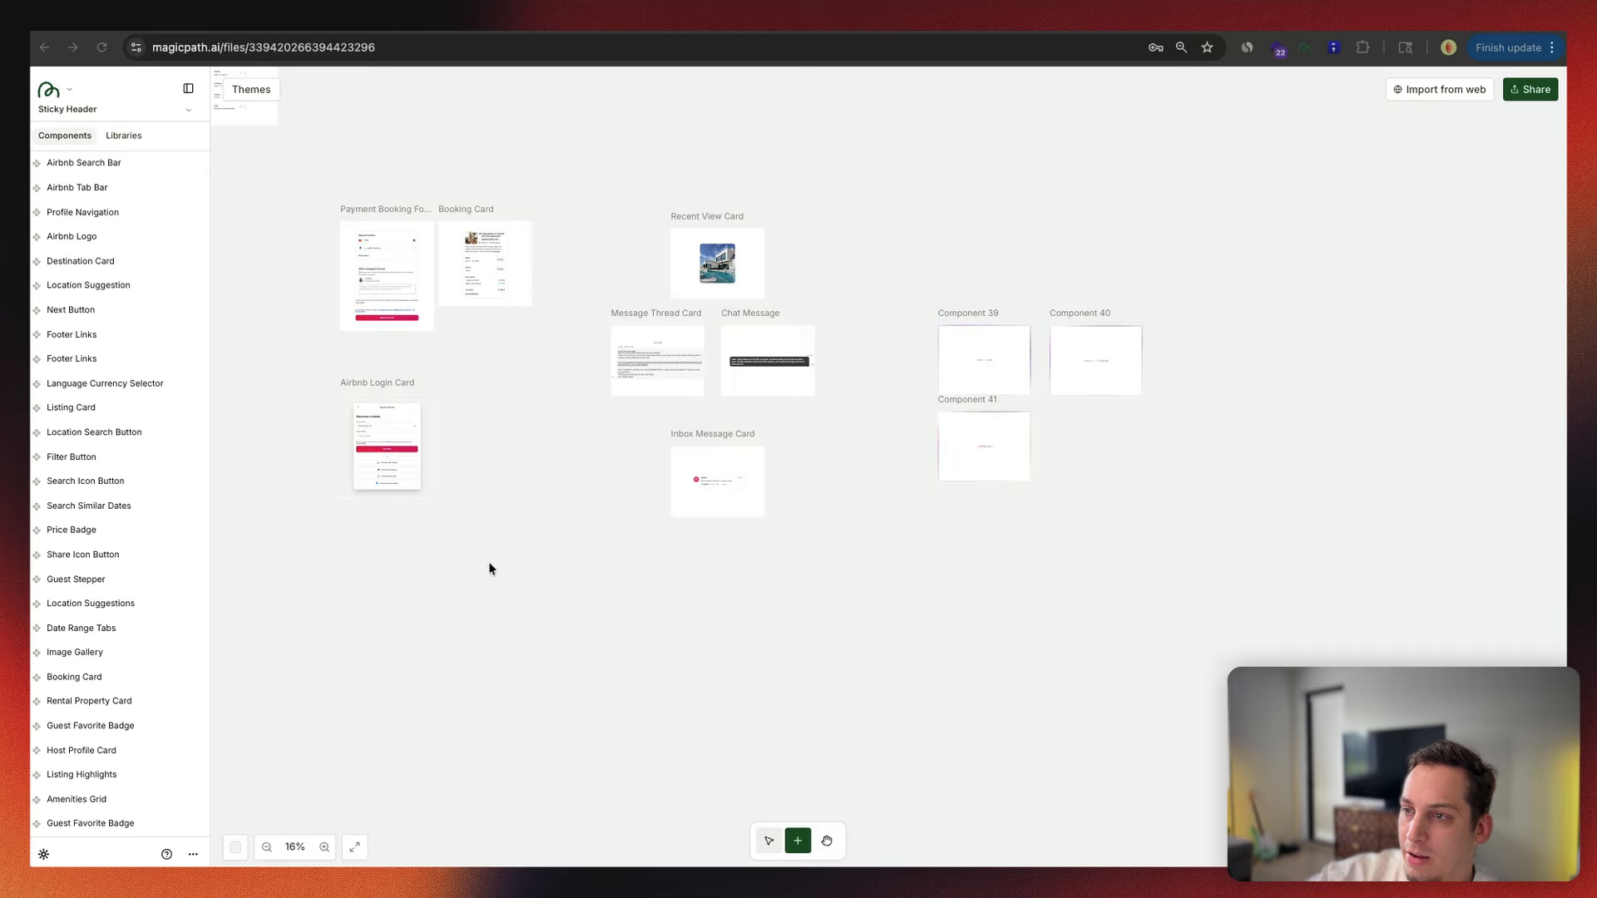
scroll(480, 565, "left", 10)
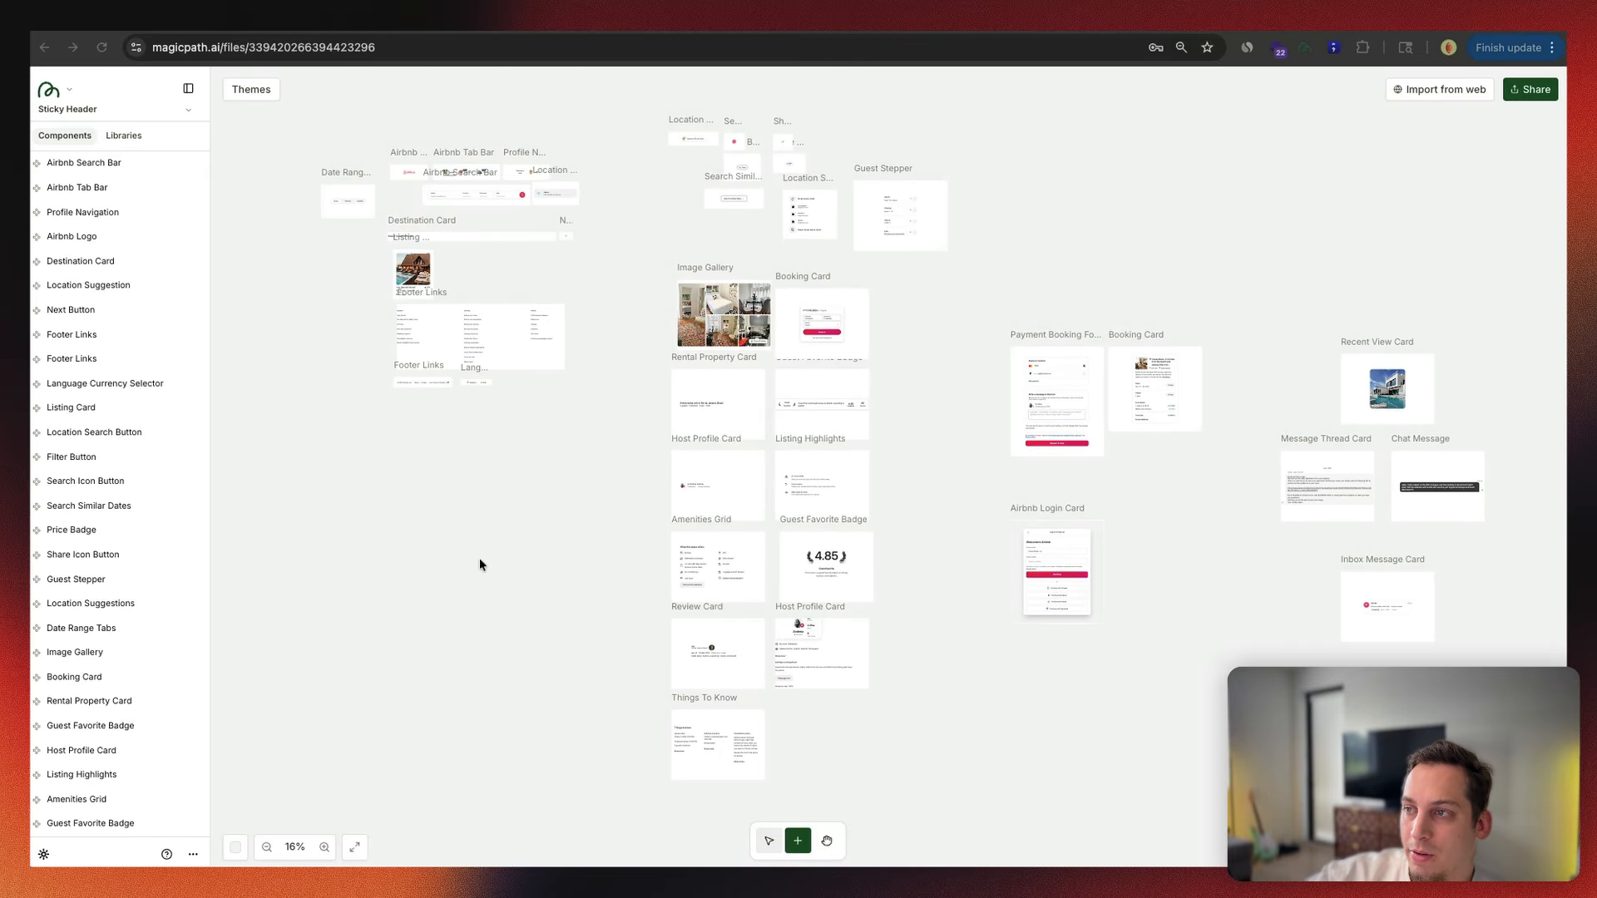
scroll(781, 470, "right", 2)
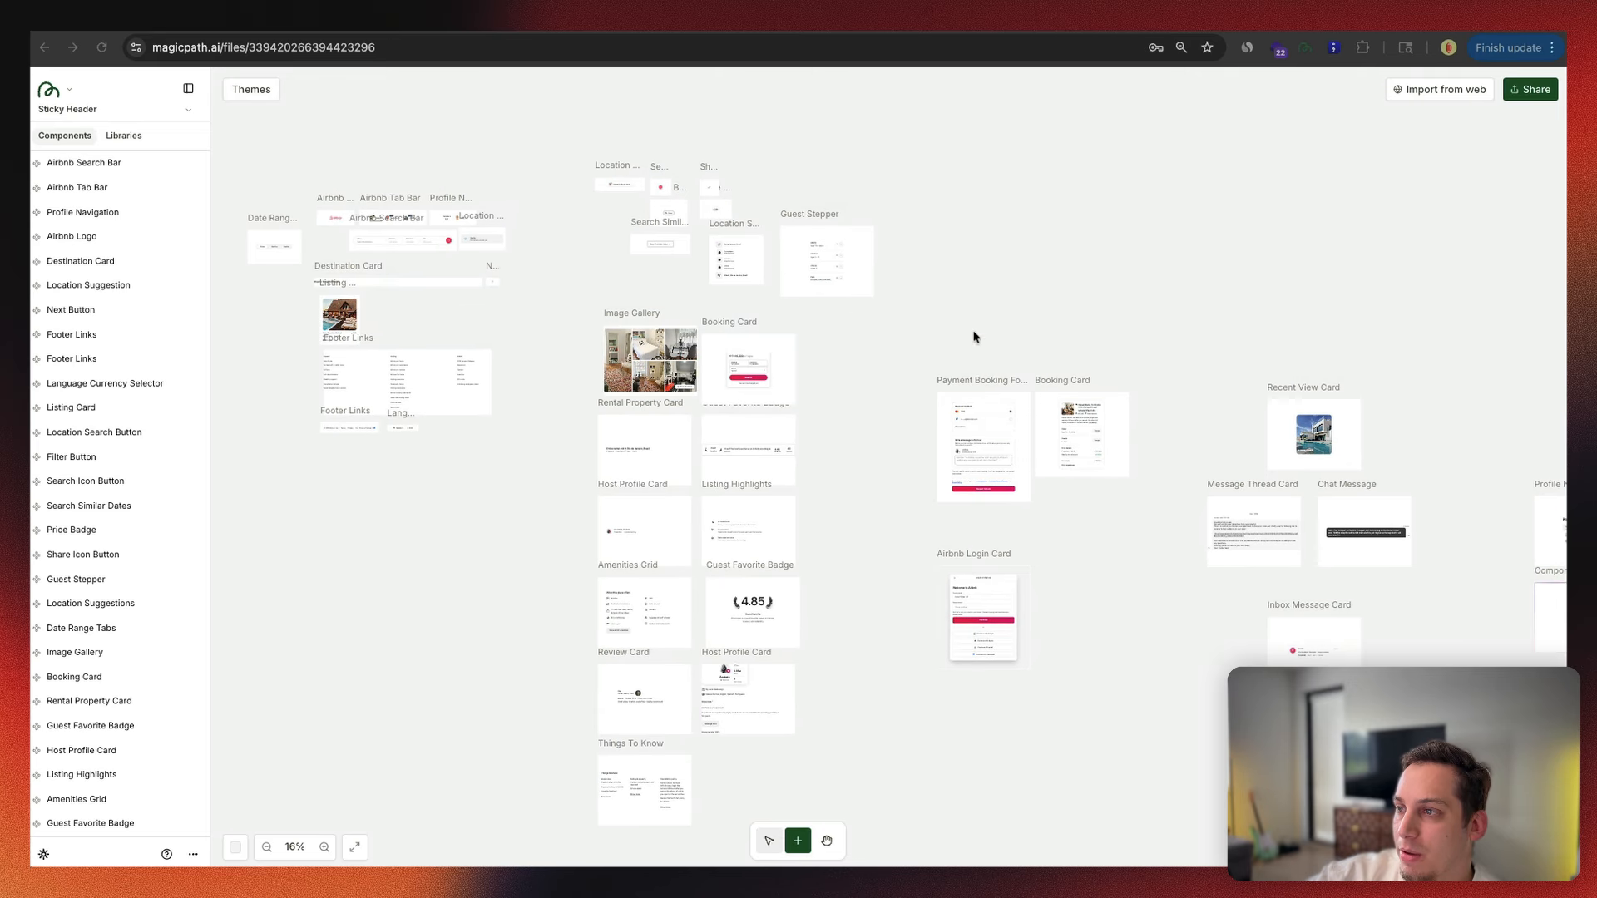
left_click(612, 379)
scroll(612, 379, "up", 10)
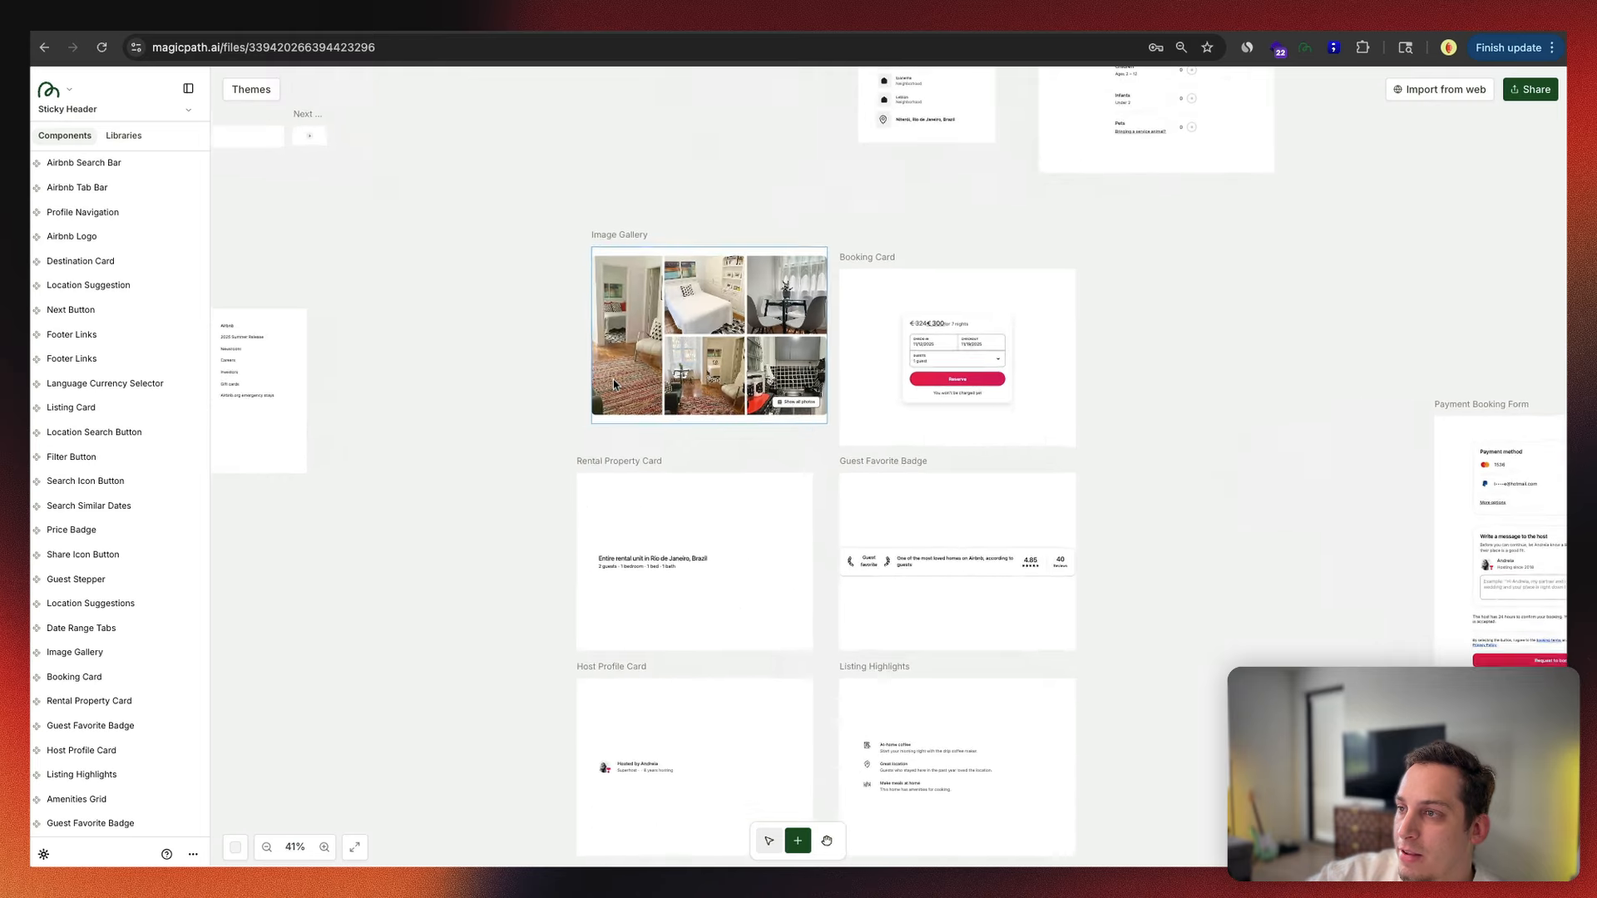
scroll(614, 383, "down", 5)
scroll(614, 384, "left", 15)
scroll(614, 384, "up", 4)
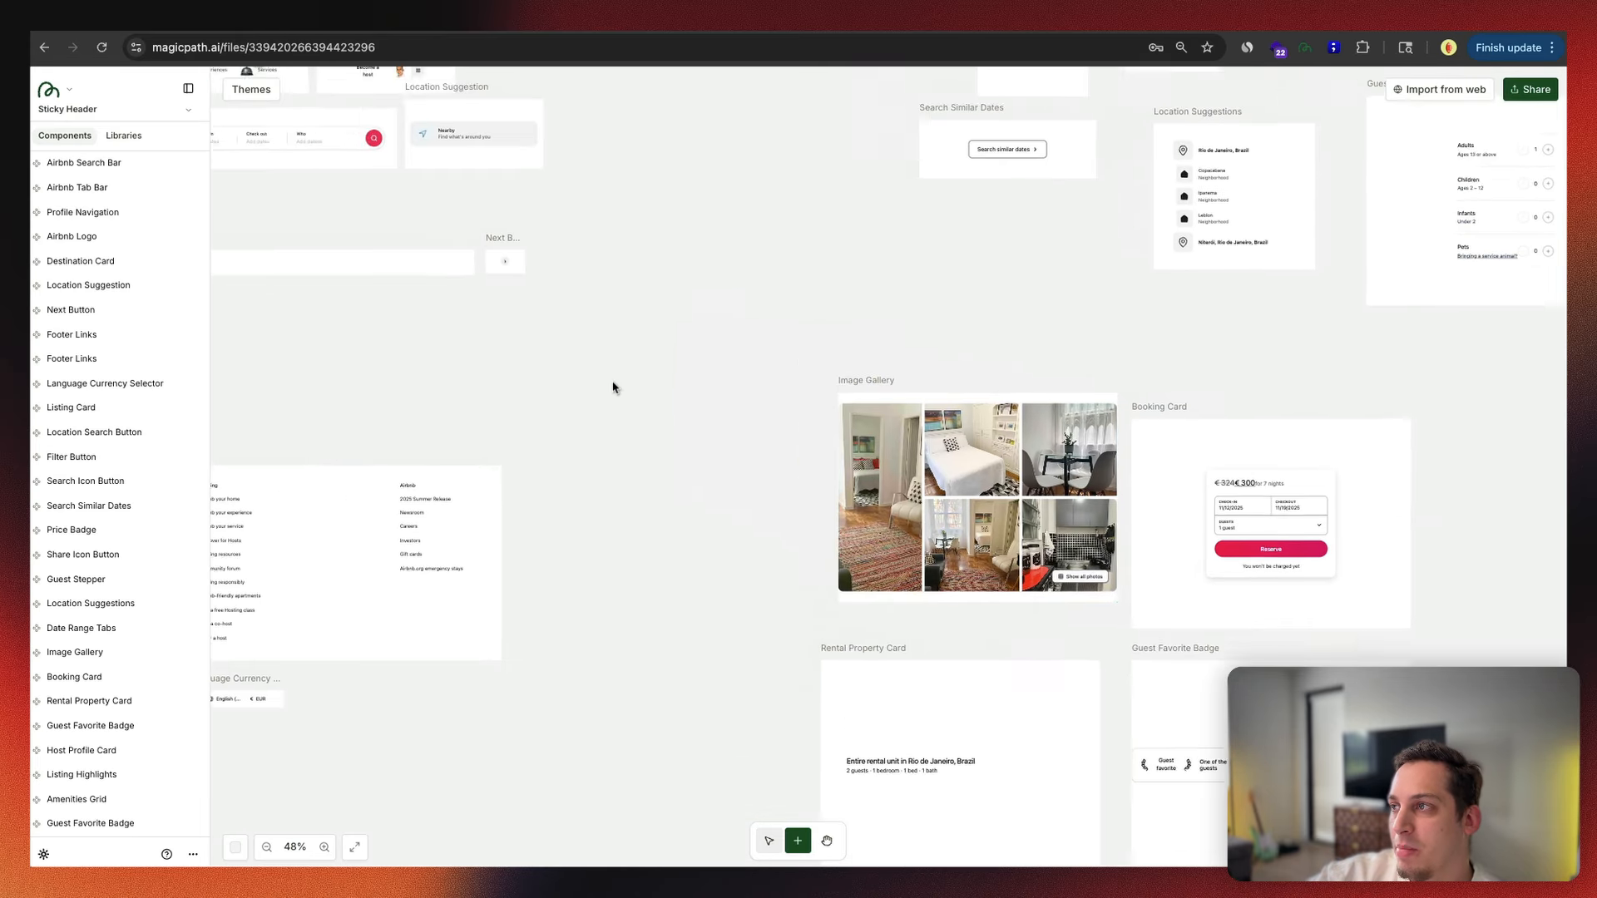
scroll(614, 387, "down", 5)
scroll(613, 387, "right", 4)
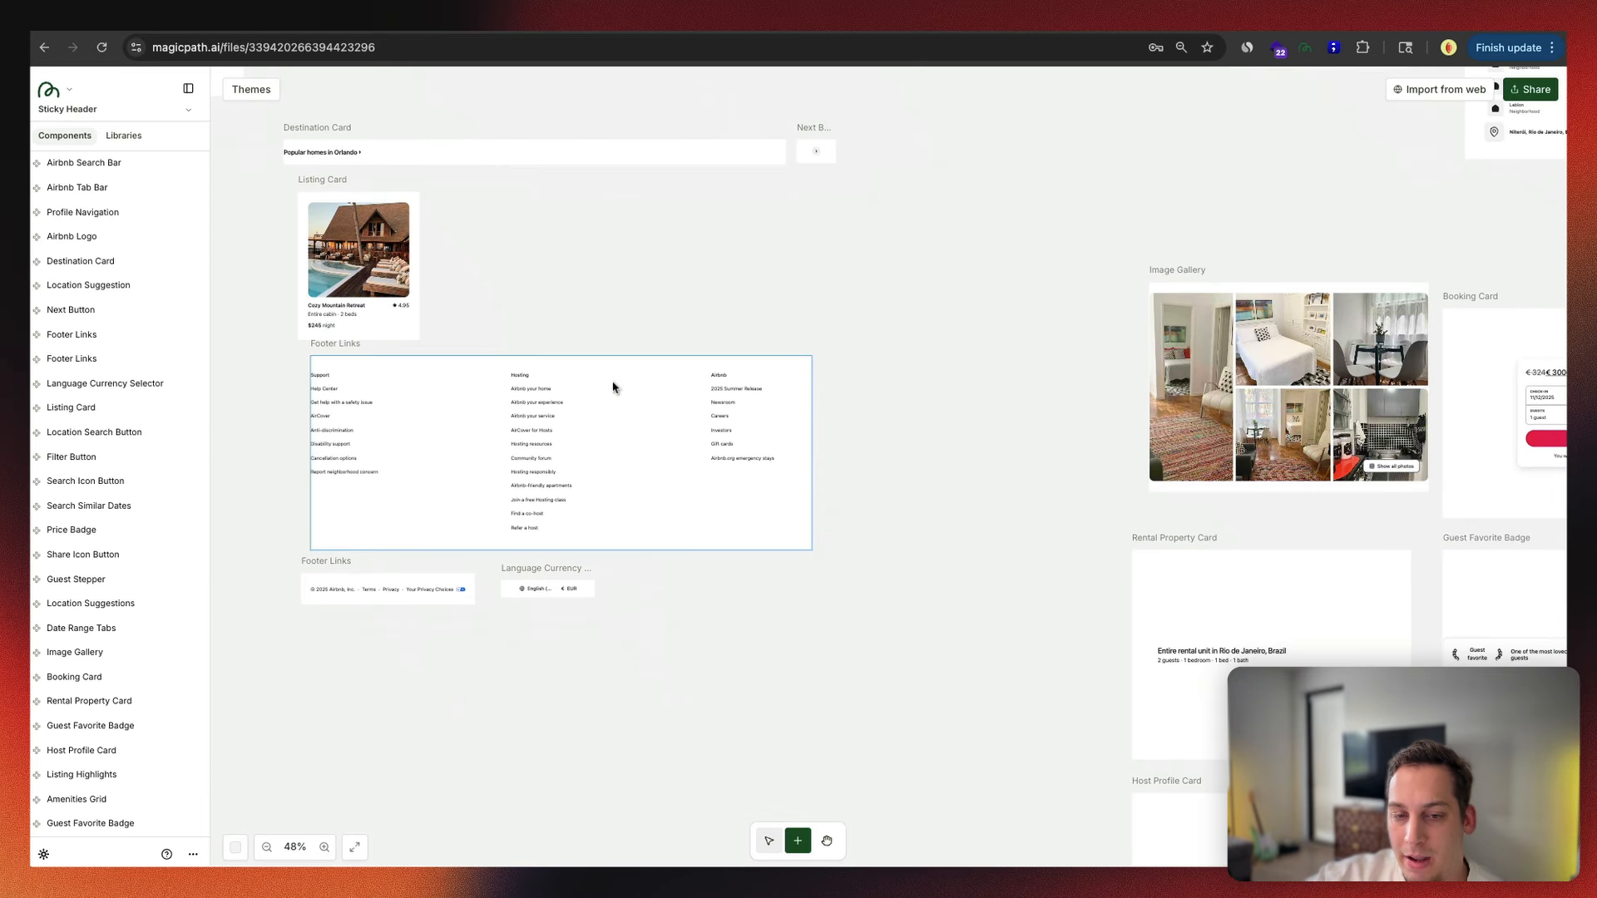
scroll(646, 345, "right", 15)
scroll(645, 346, "down", 10)
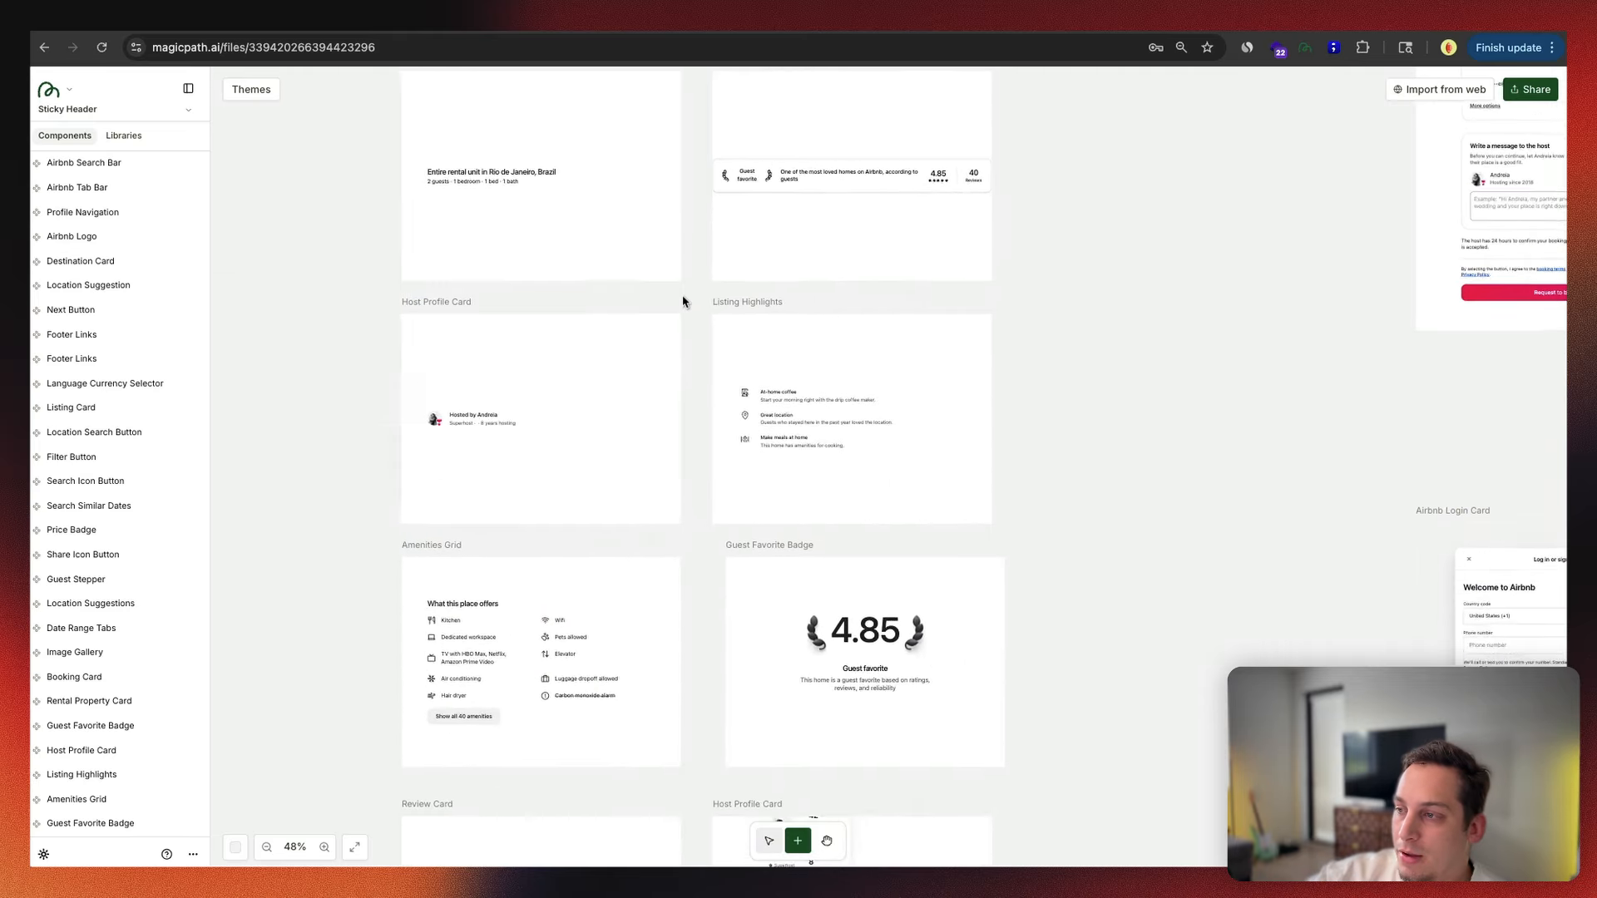
scroll(685, 301, "down", 8)
scroll(683, 302, "right", 10)
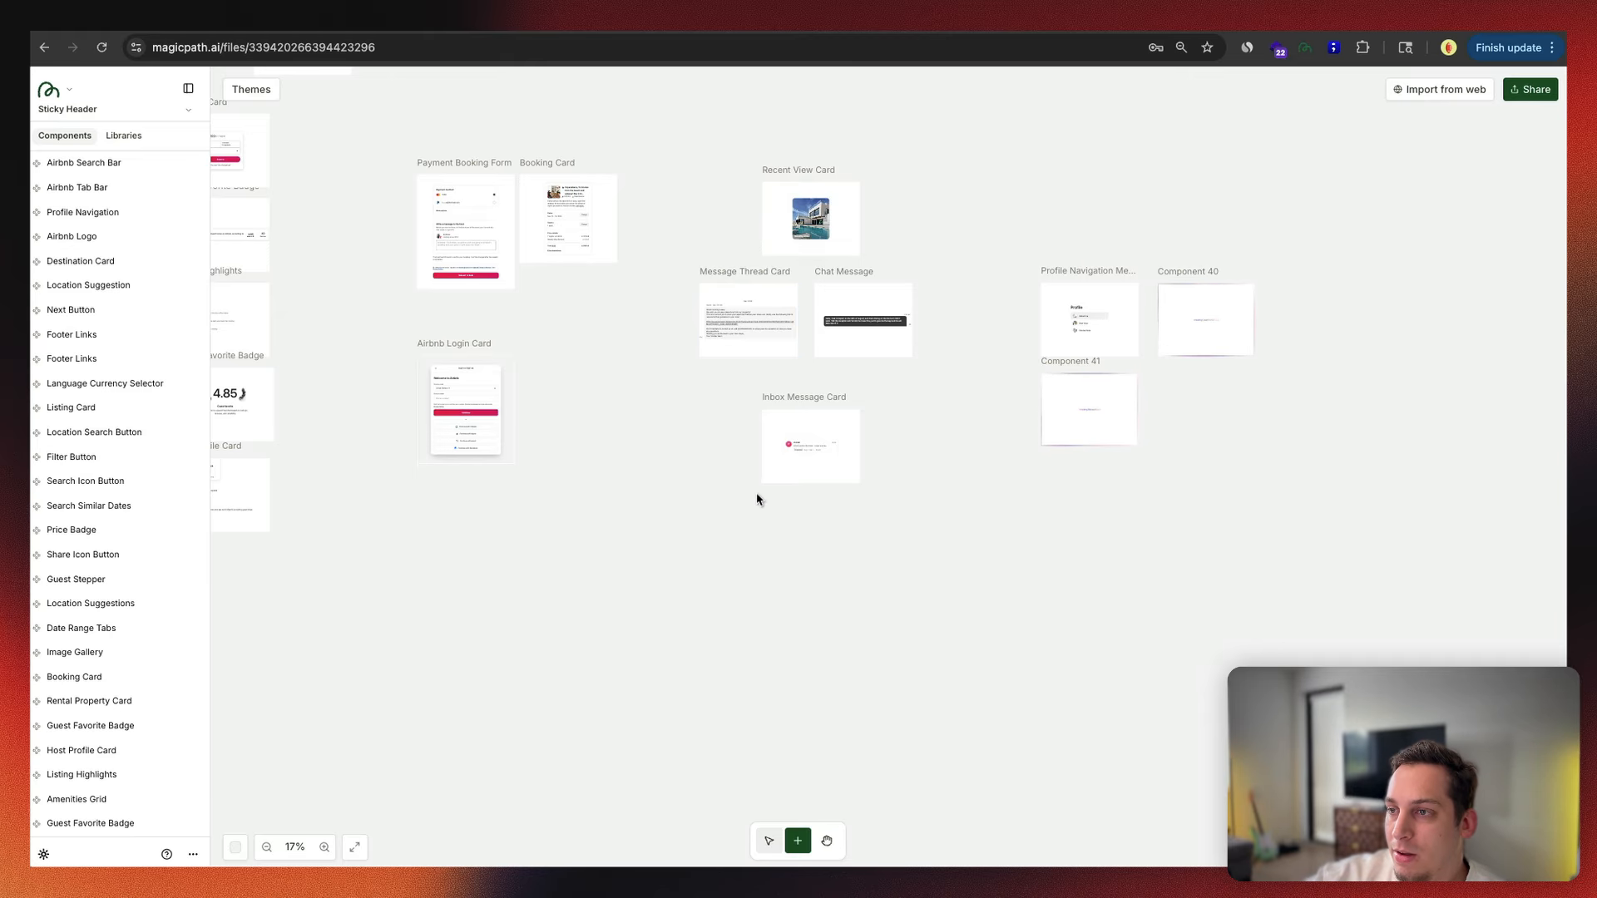
scroll(746, 502, "up", 4)
scroll(746, 503, "right", 2)
scroll(747, 503, "up", 1)
scroll(632, 389, "left", 12)
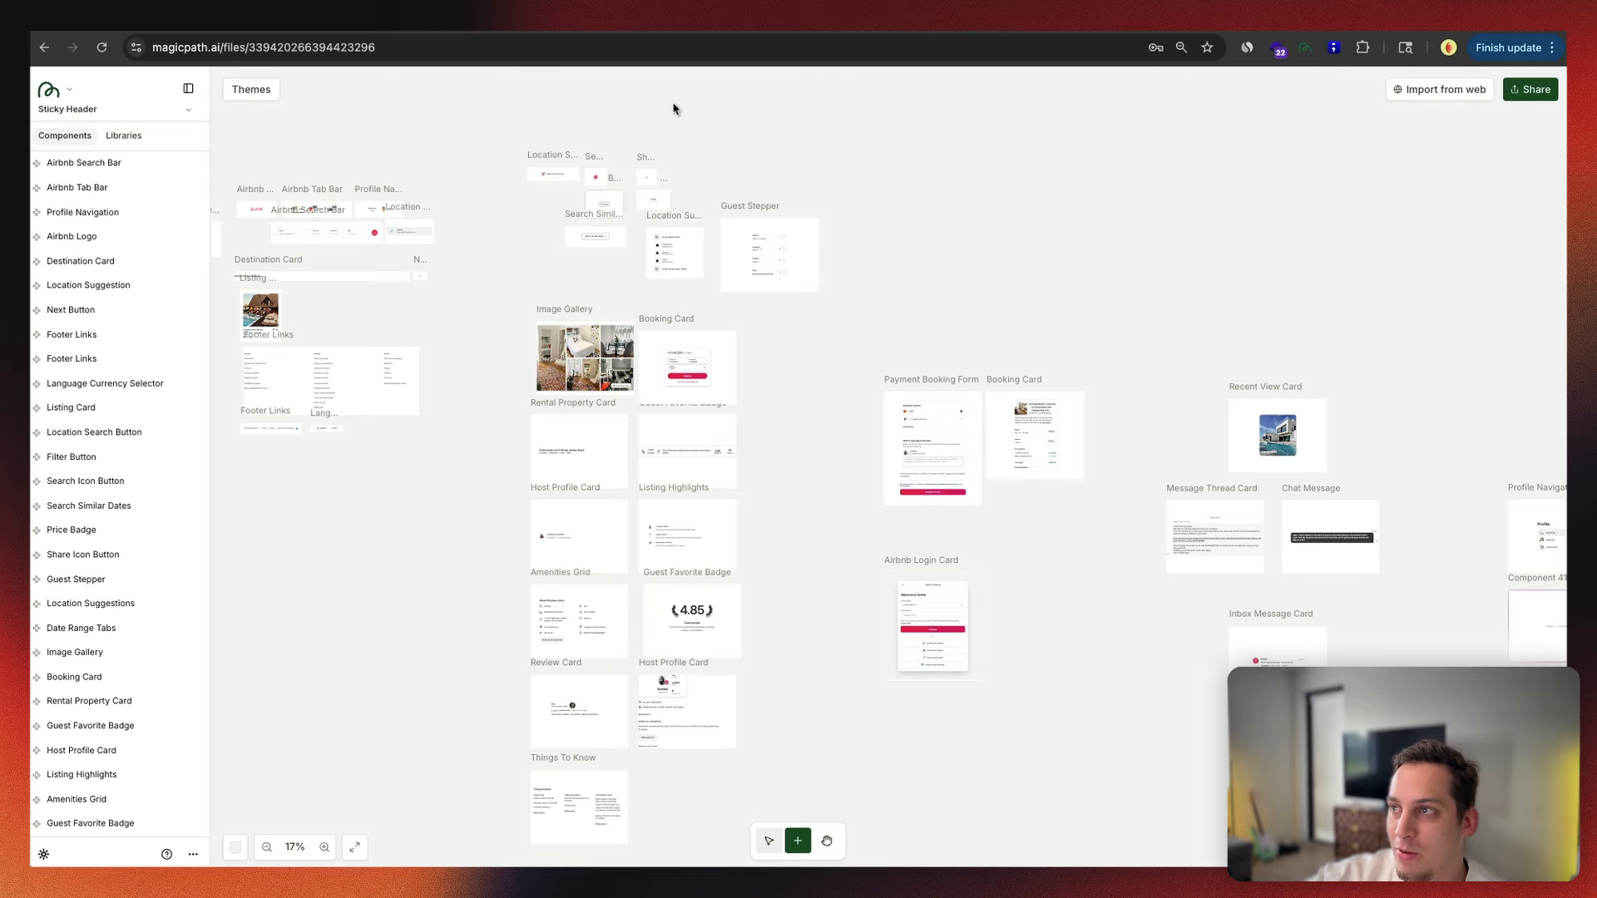
scroll(564, 269, "left", 2)
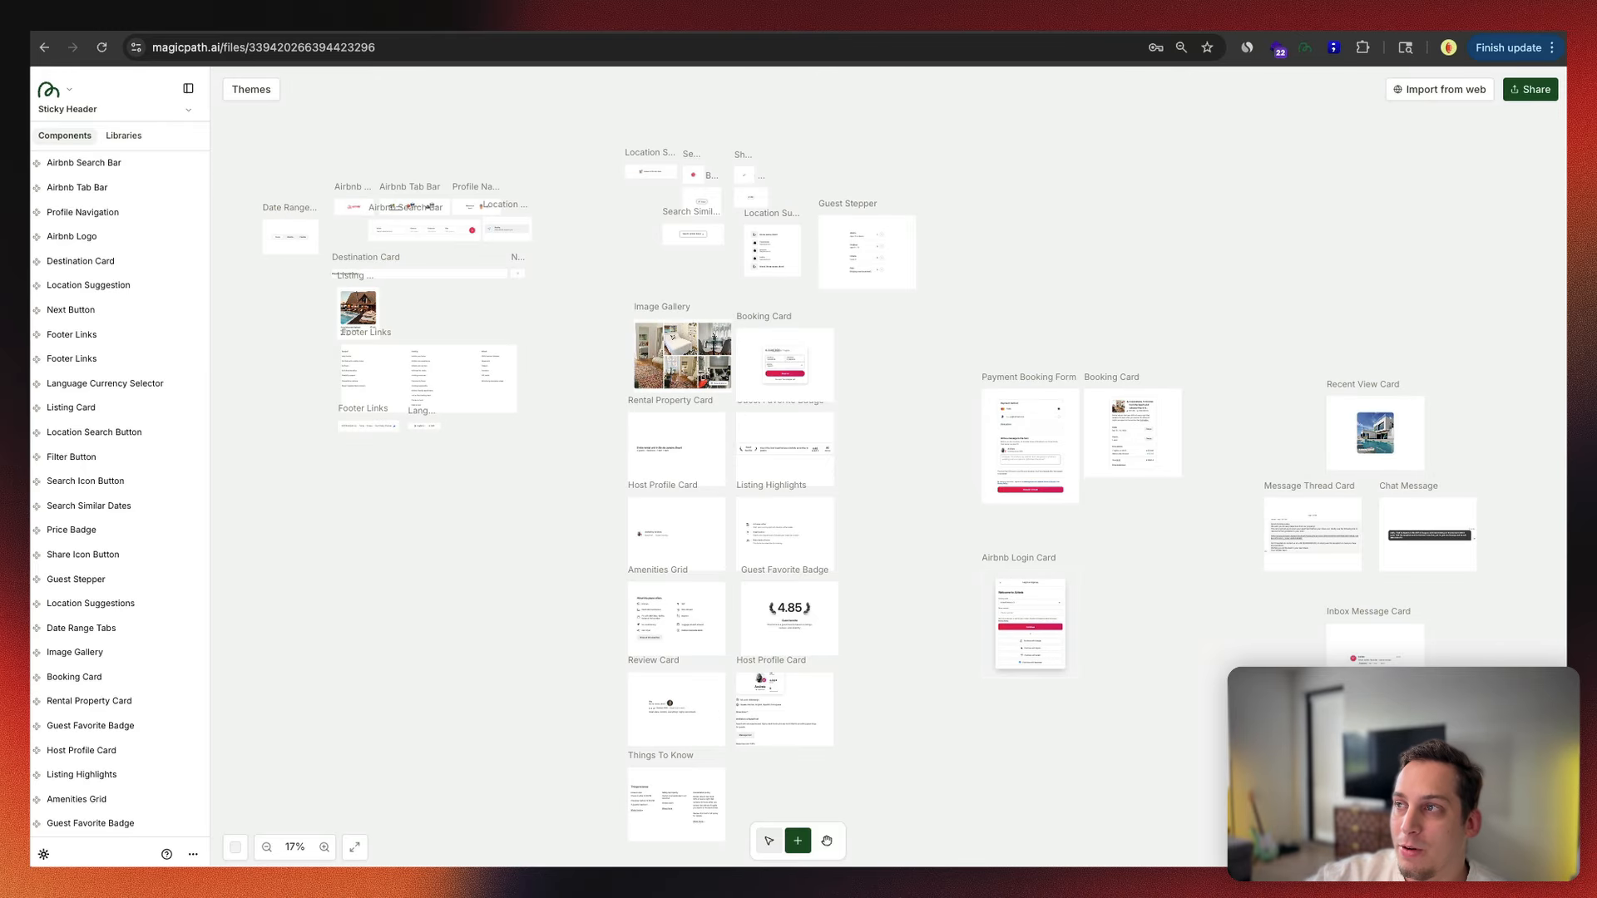
Step: Switch to the Excalidraw board and examine the Host Admin mockup and the Become a host flow for remaining interface parts
left_click(937, 20)
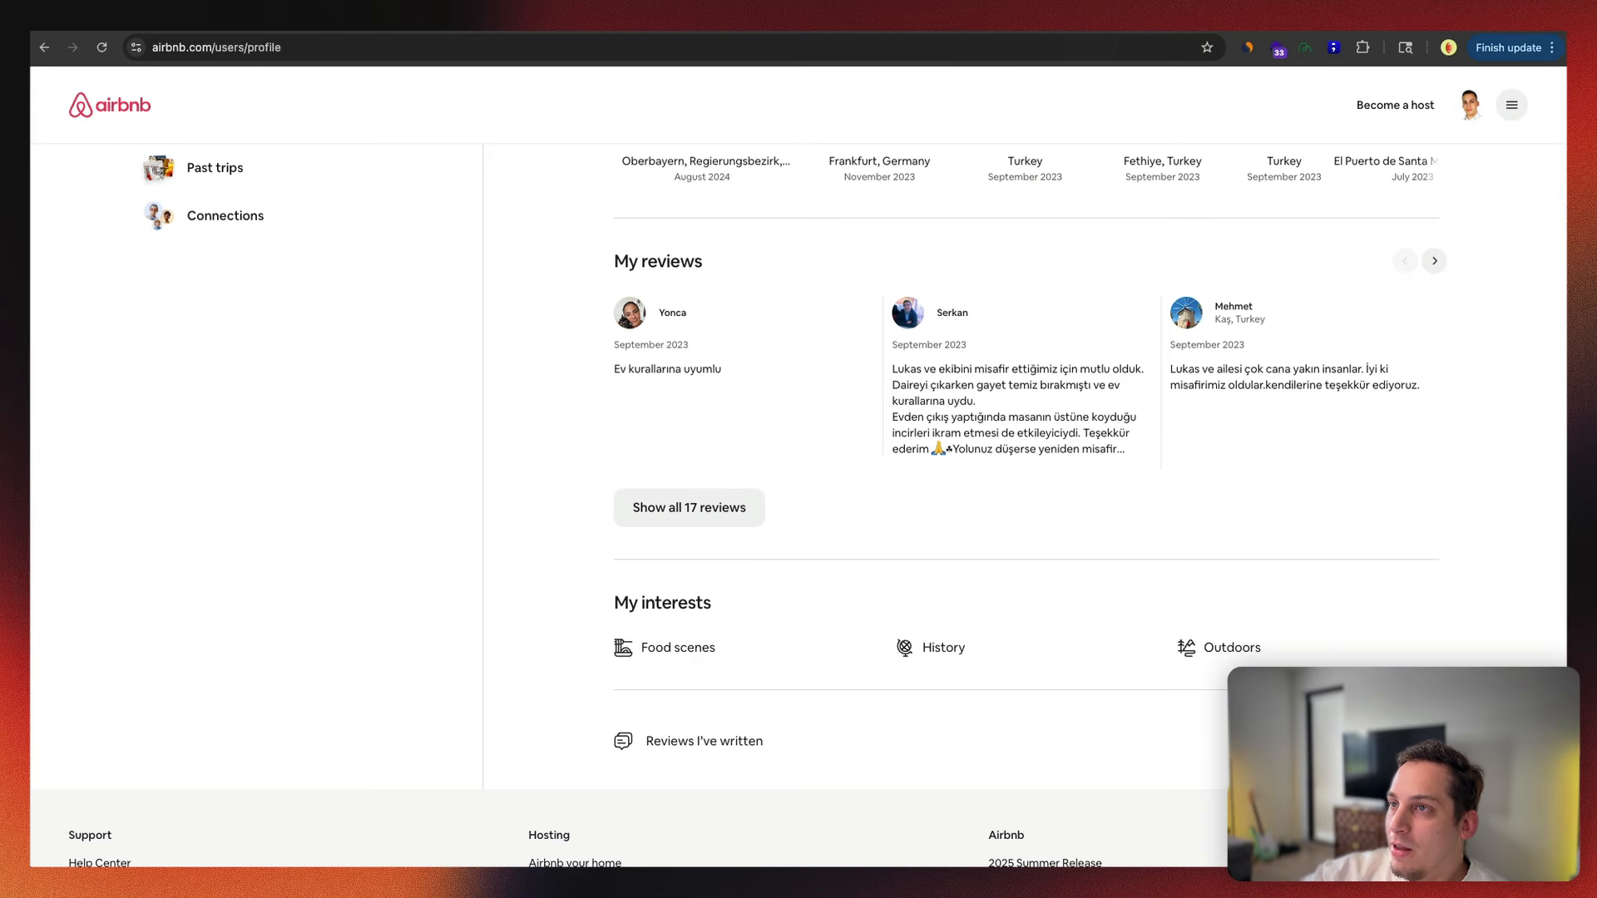
key("ctrl+Tab")
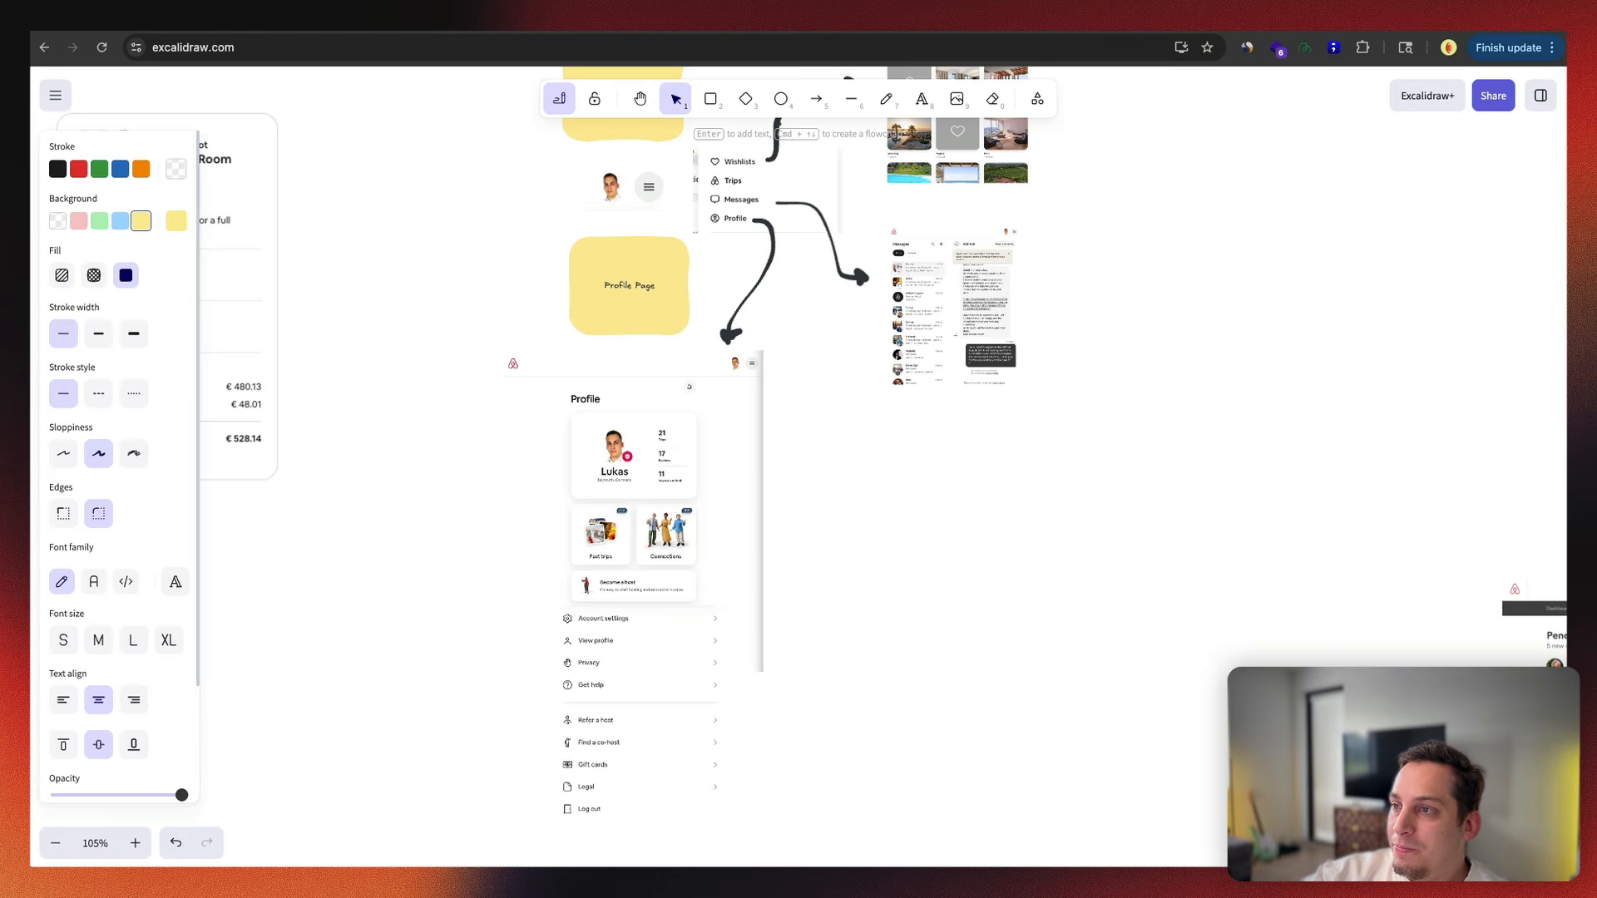
scroll(855, 360, "right", 10)
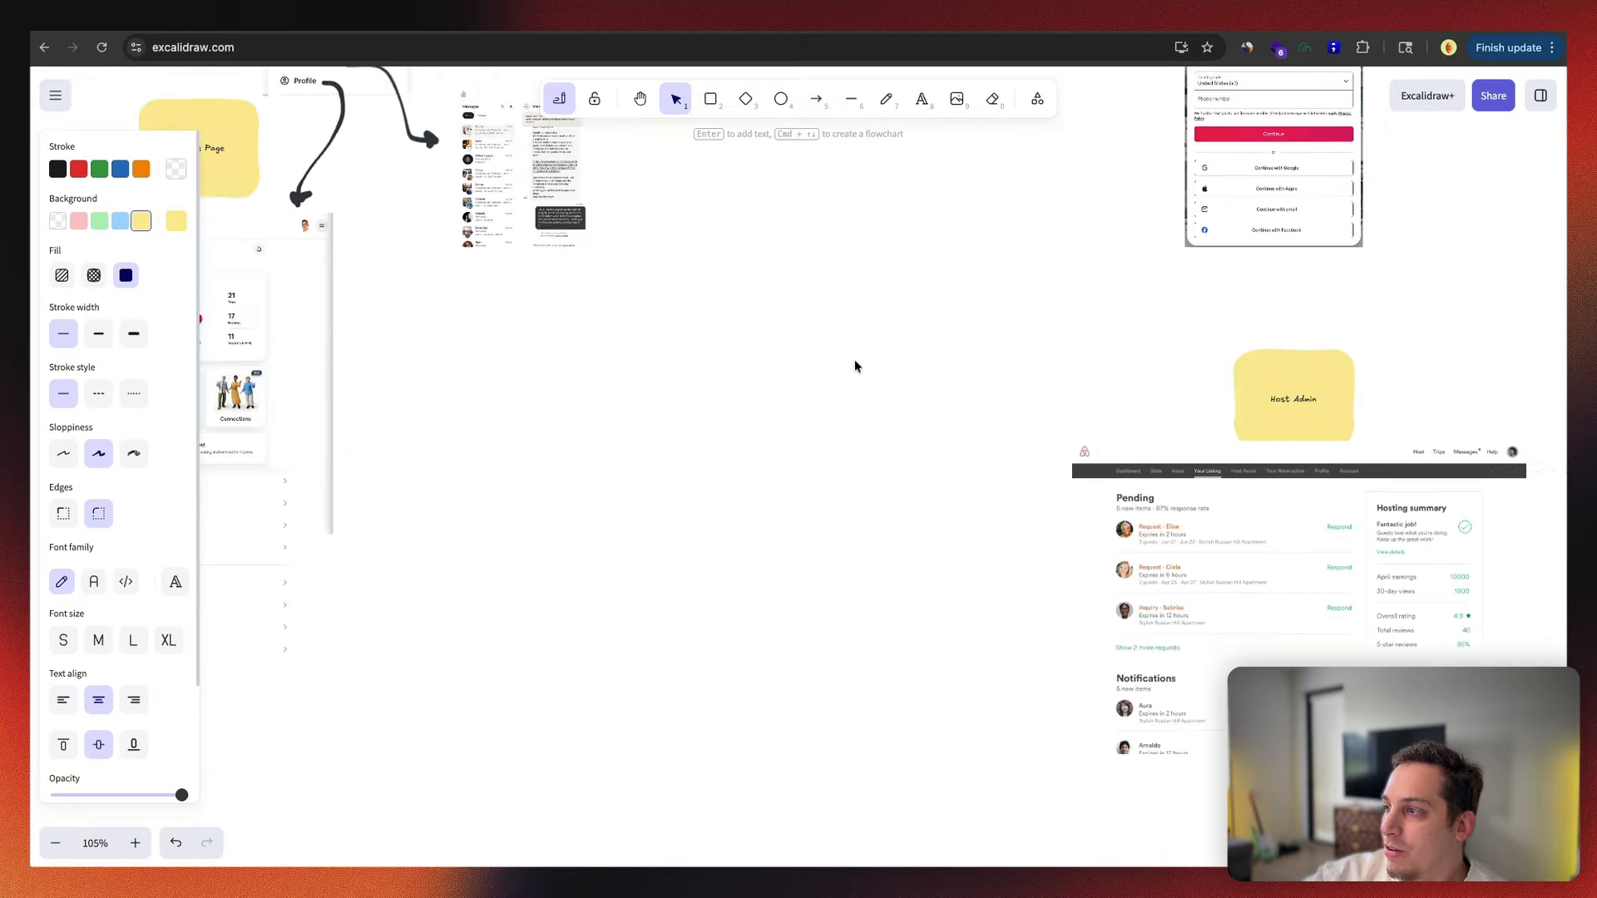
scroll(879, 491, "up", 6)
scroll(879, 491, "down", 2)
scroll(879, 491, "up", 10)
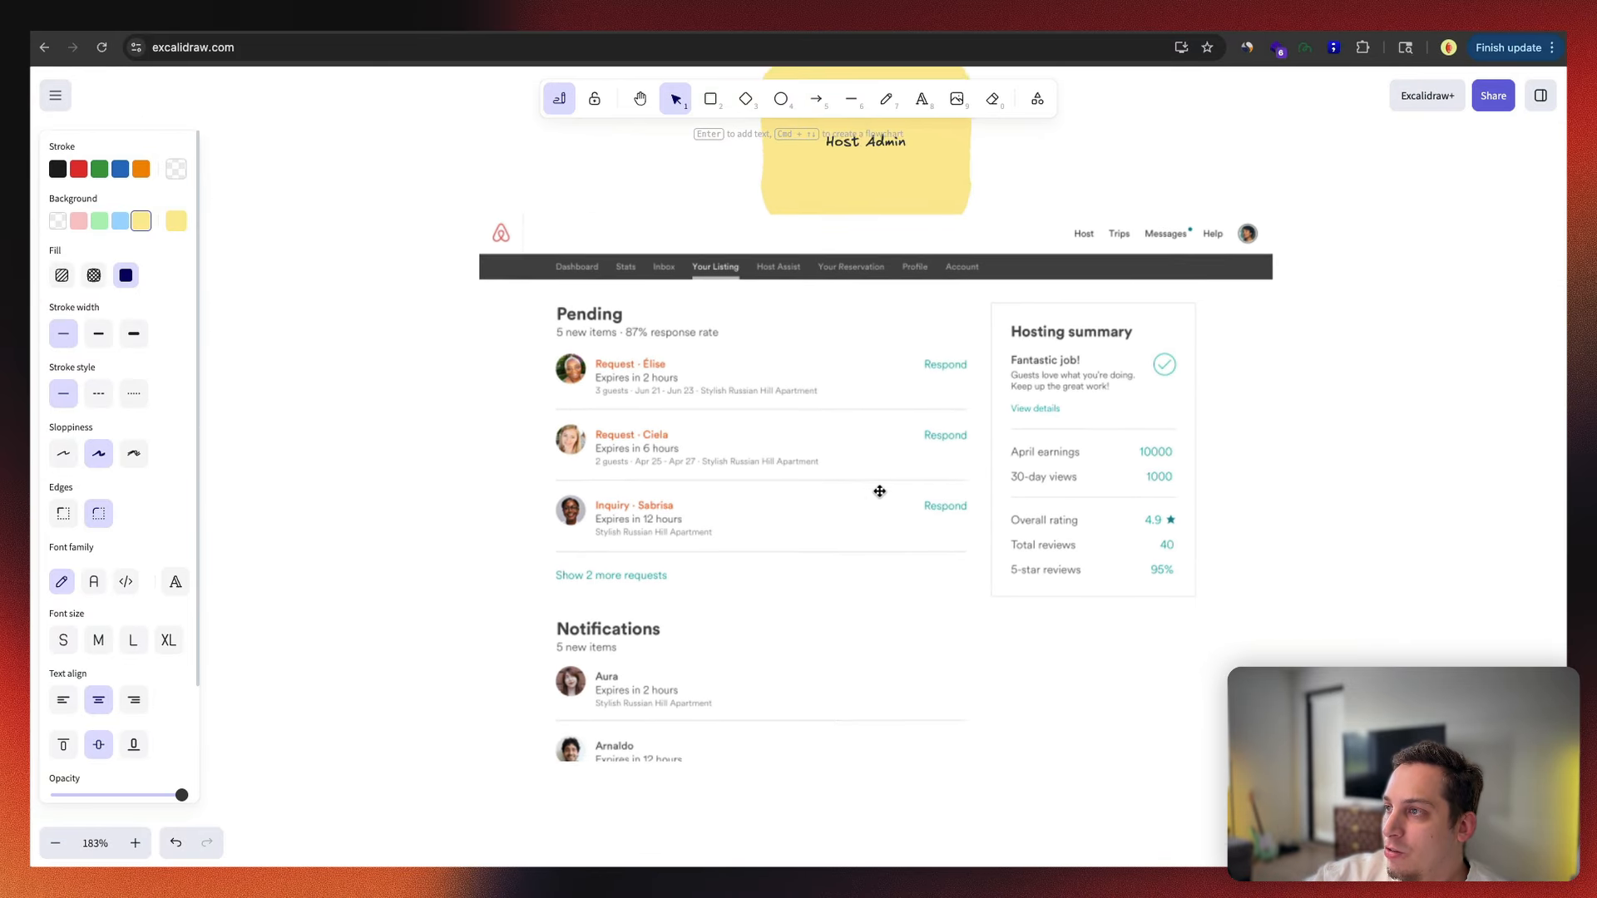
scroll(879, 491, "up", 10)
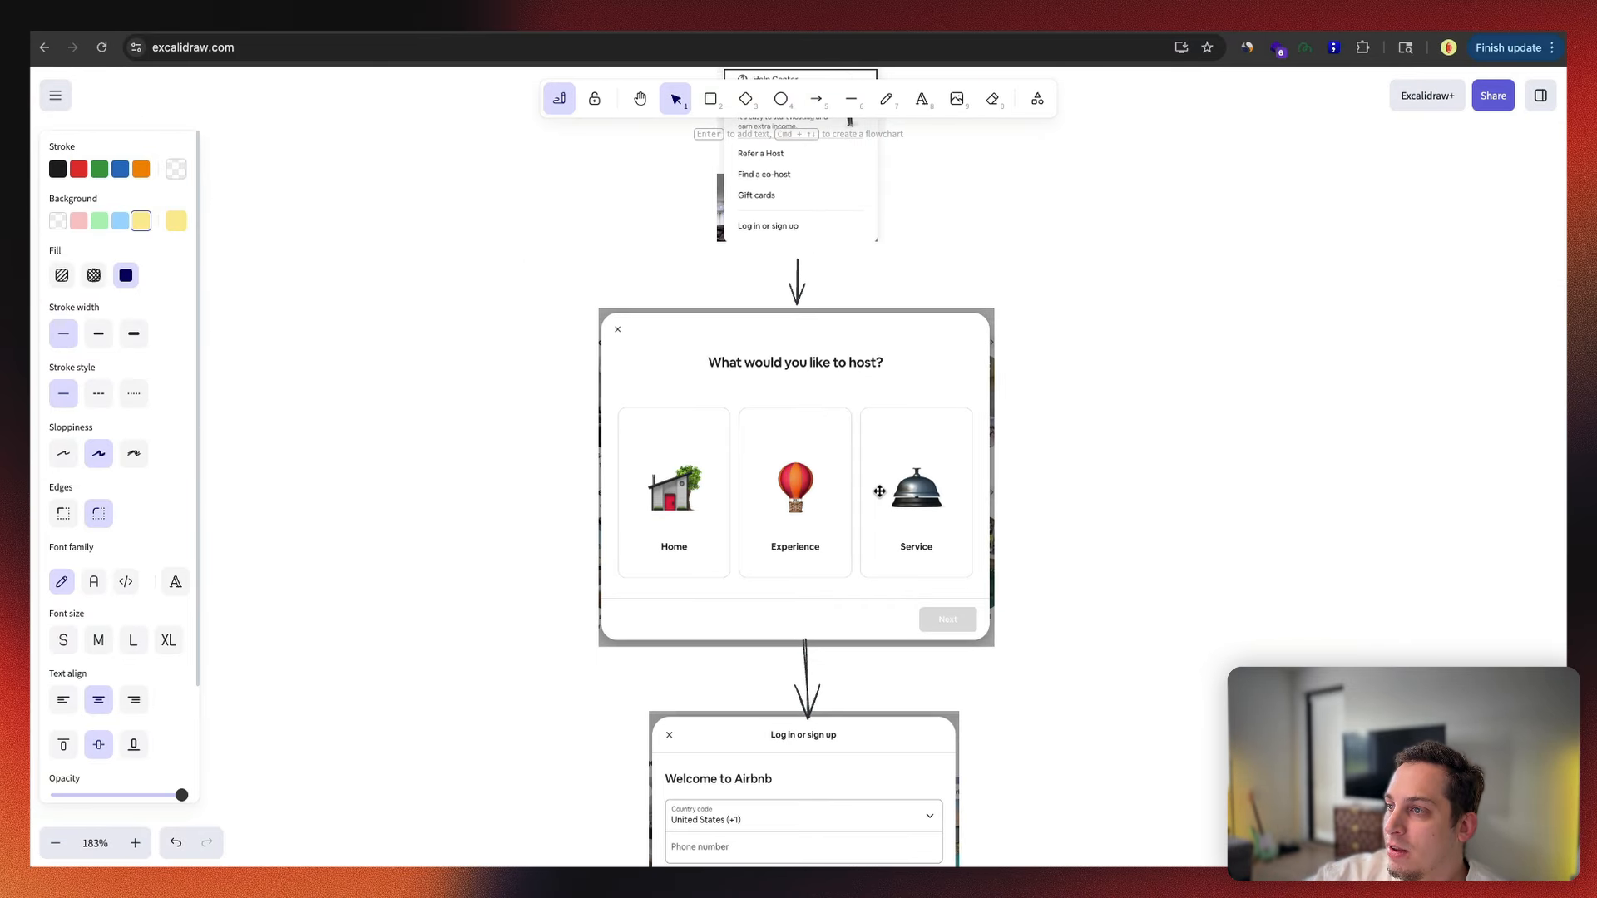
scroll(879, 491, "down", 5)
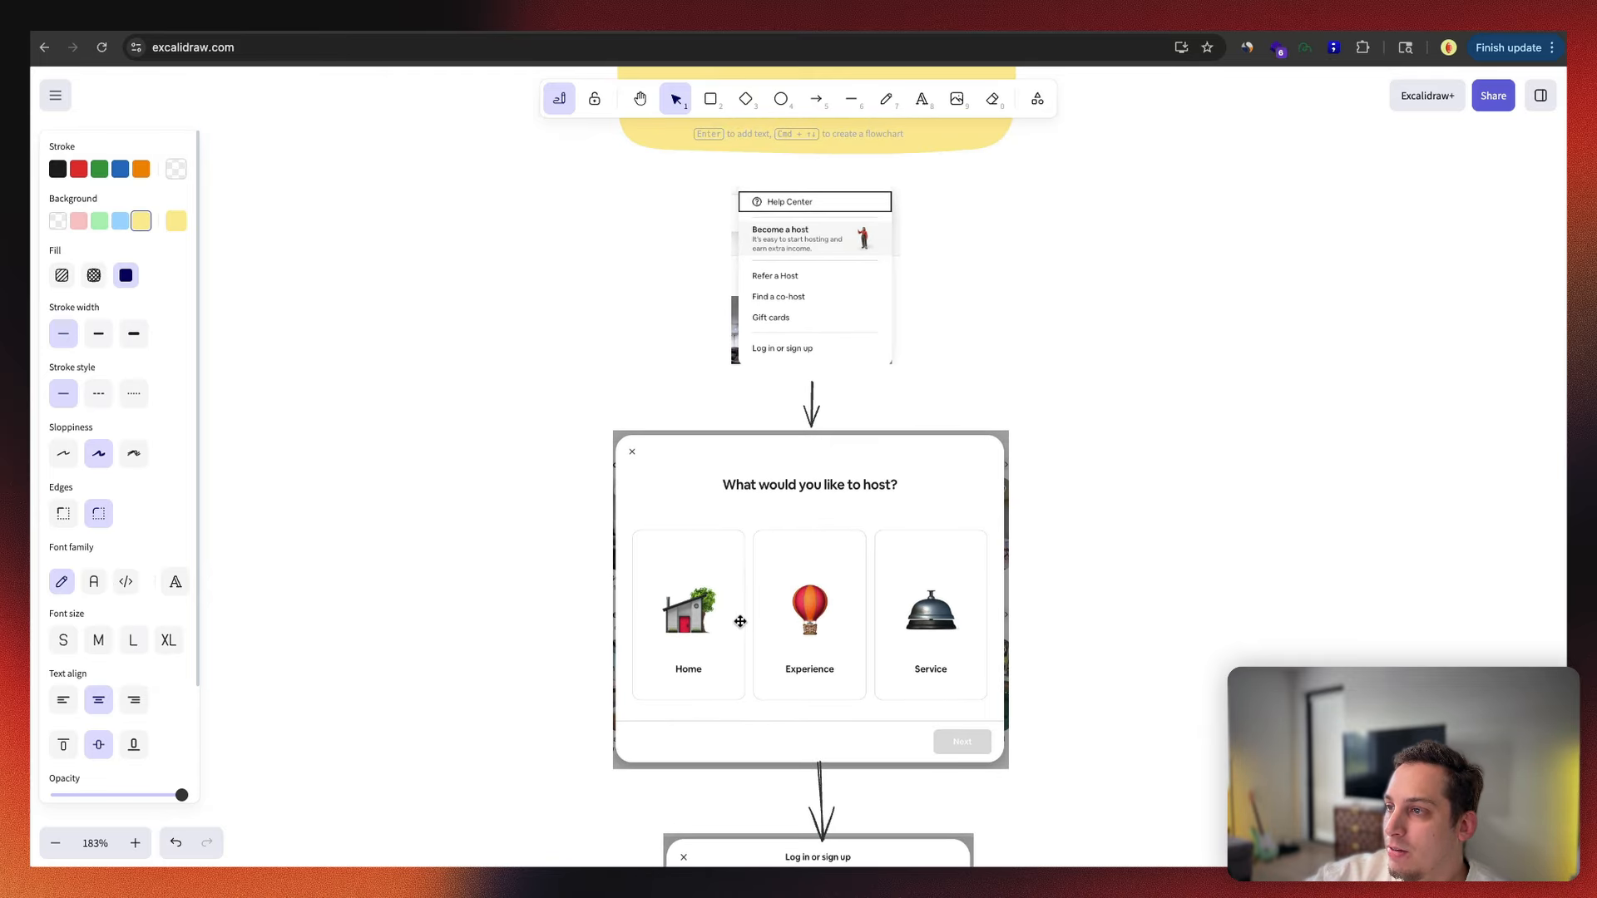
scroll(719, 442, "up", 3)
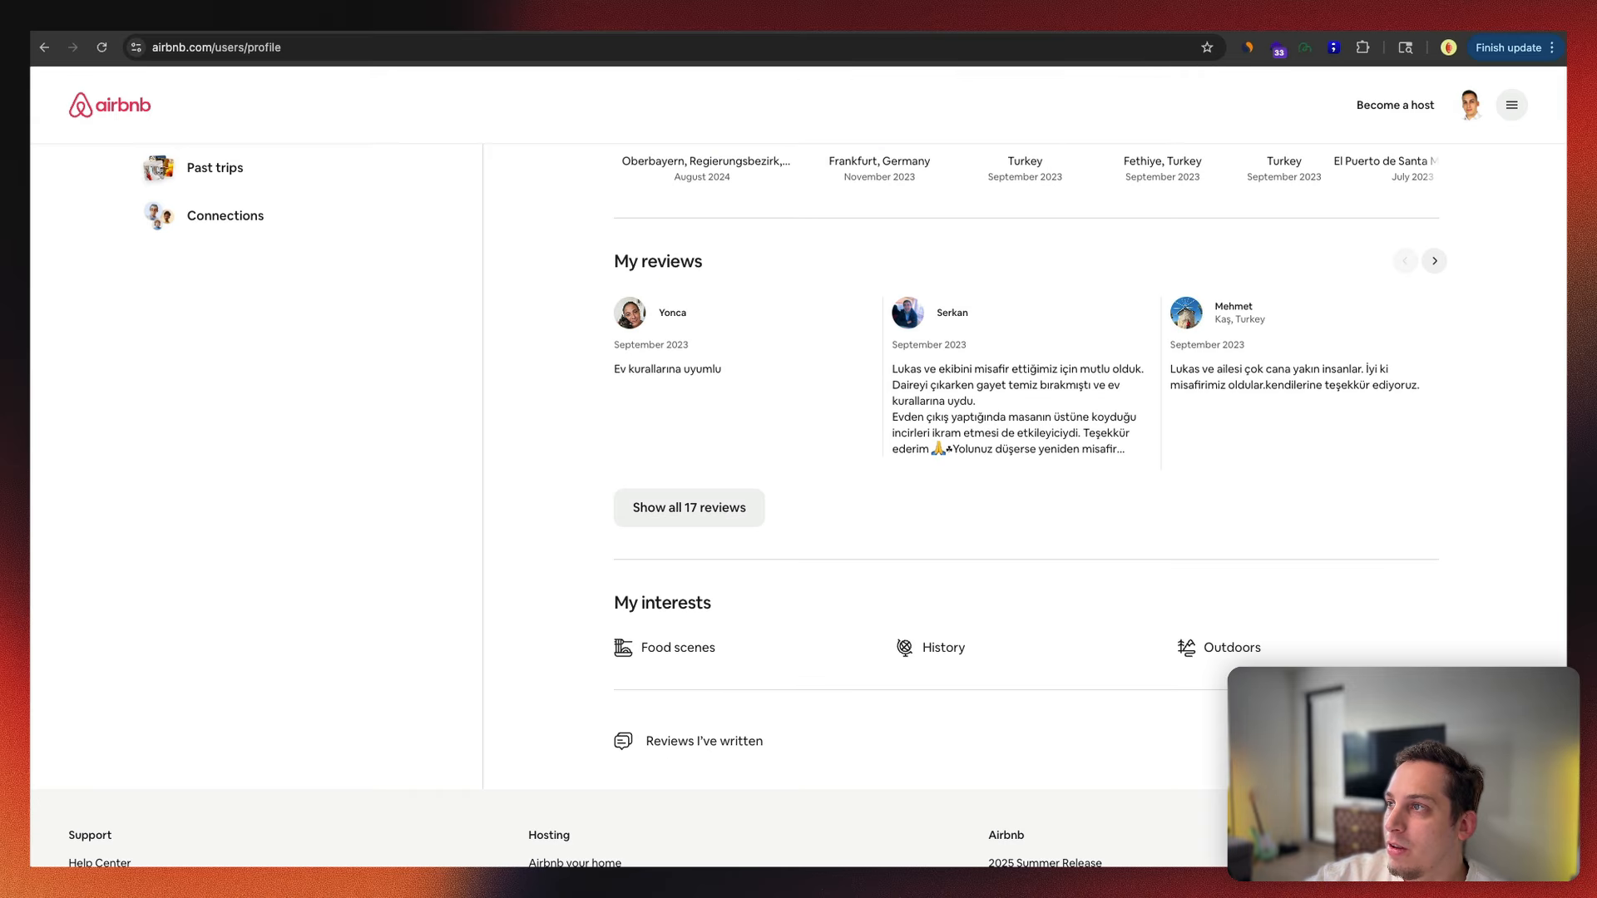
Step: Open Airbnb's Become a host dialog and try to select it with Web Capture
left_click(1372, 108)
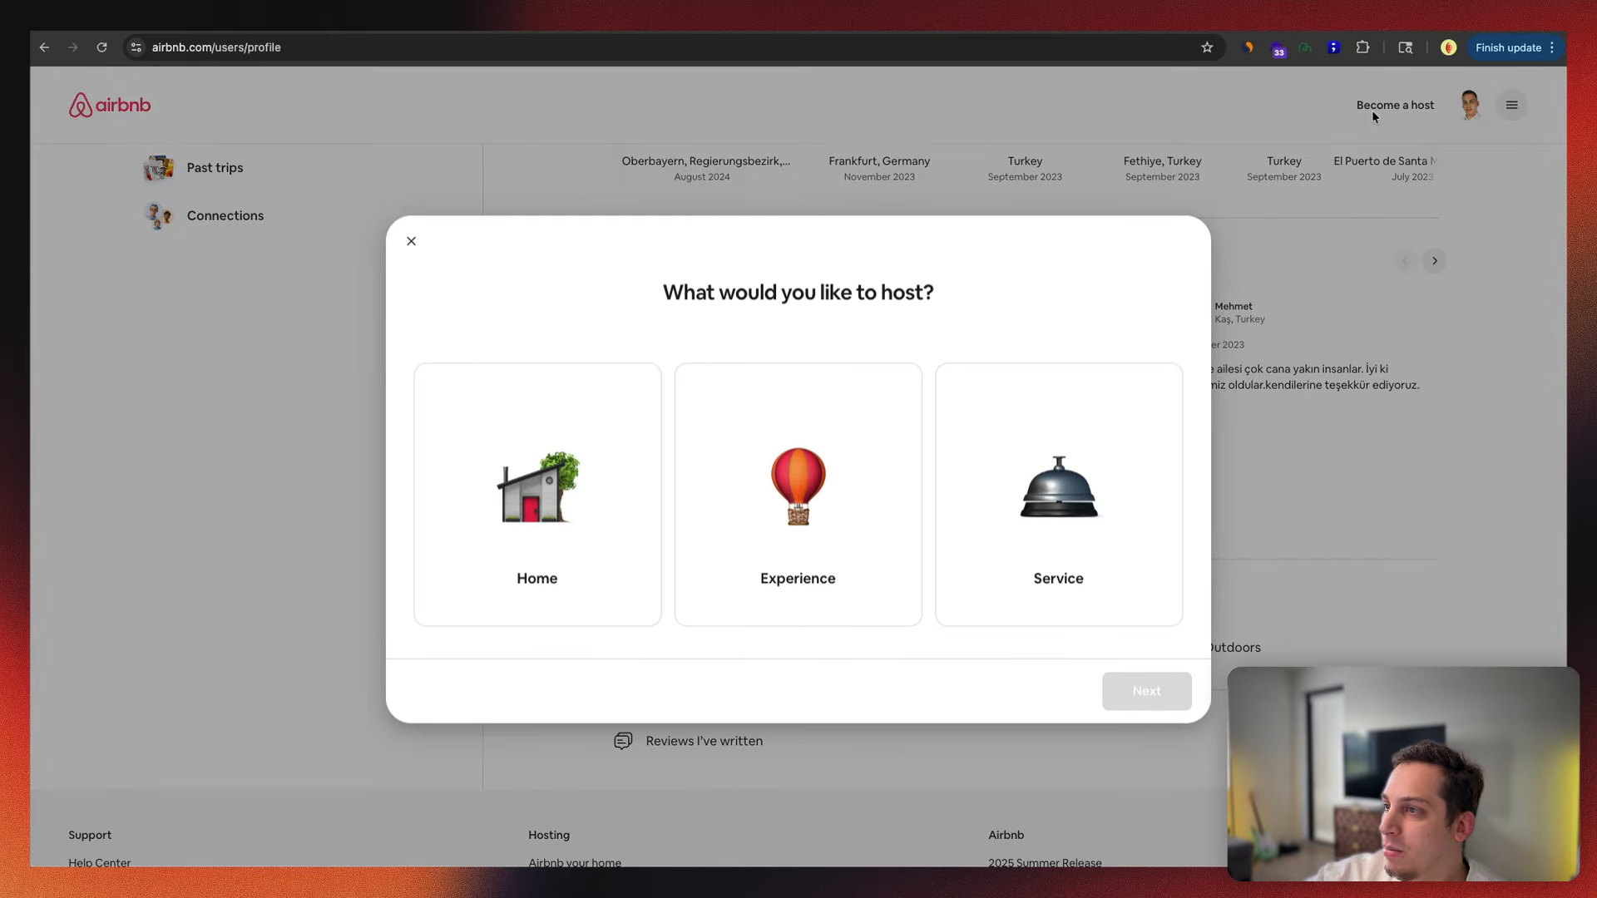
left_click(1318, 52)
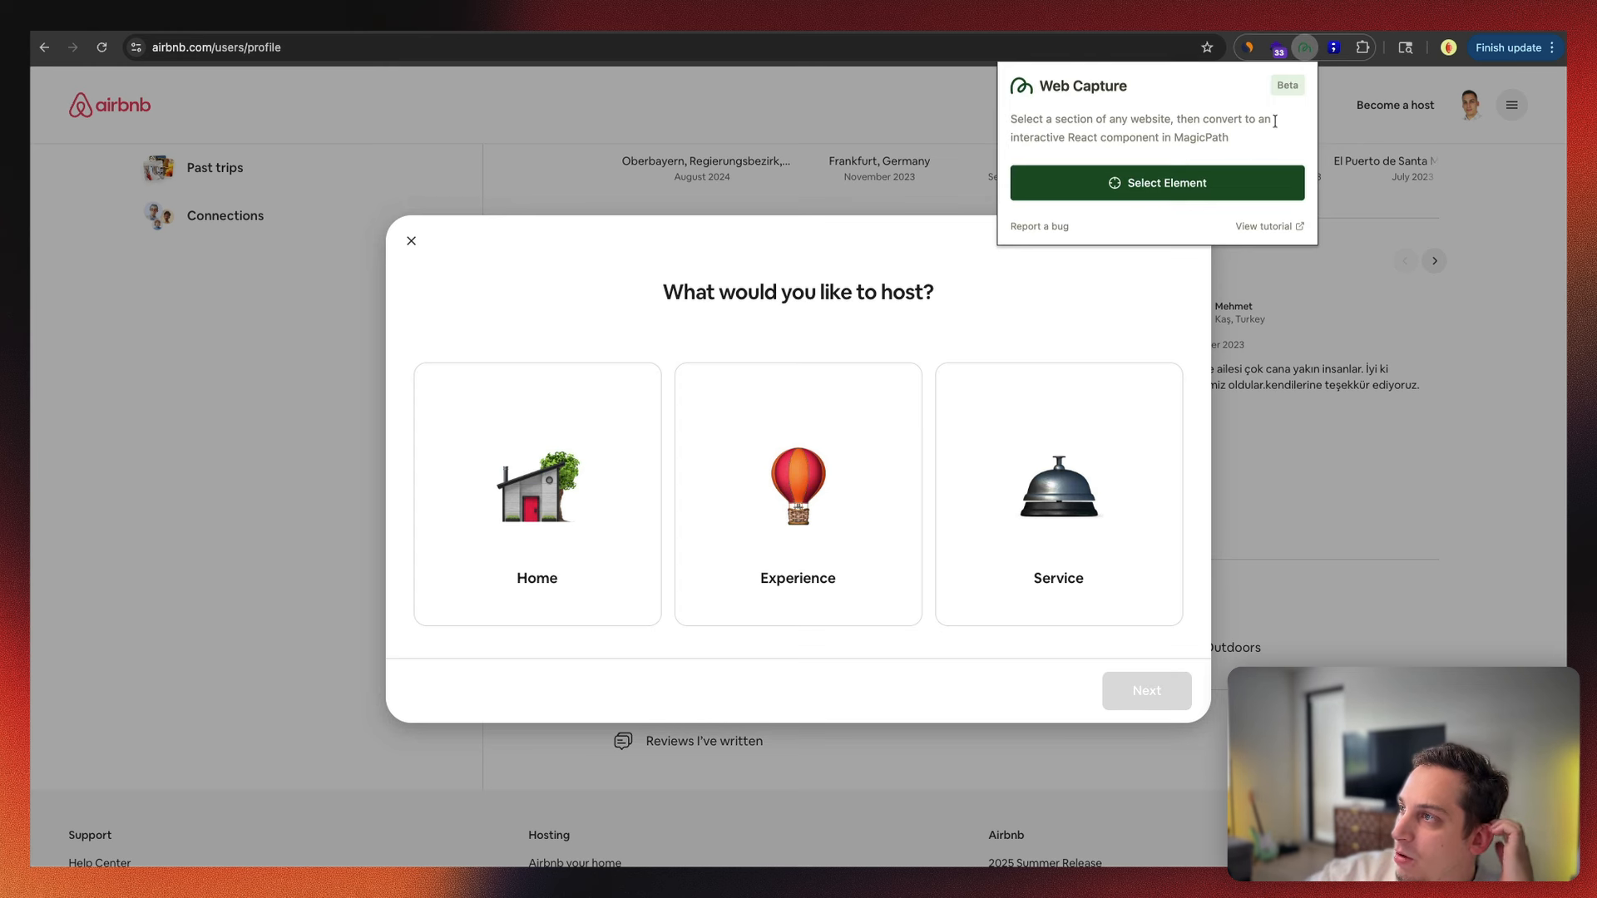
left_click(1230, 178)
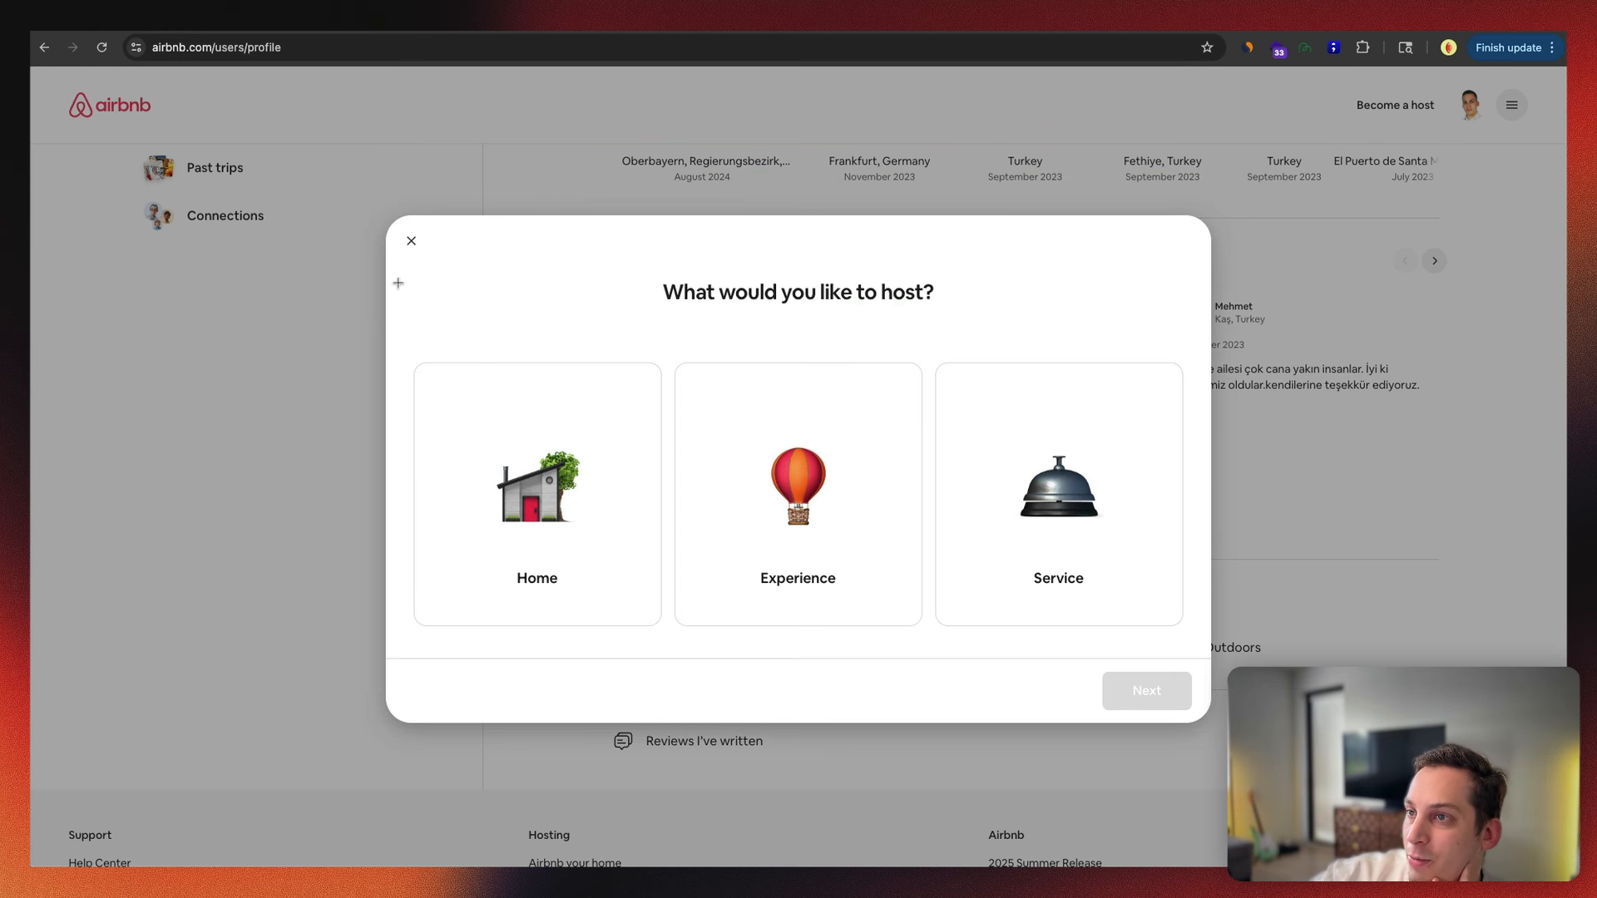
left_click(1303, 50)
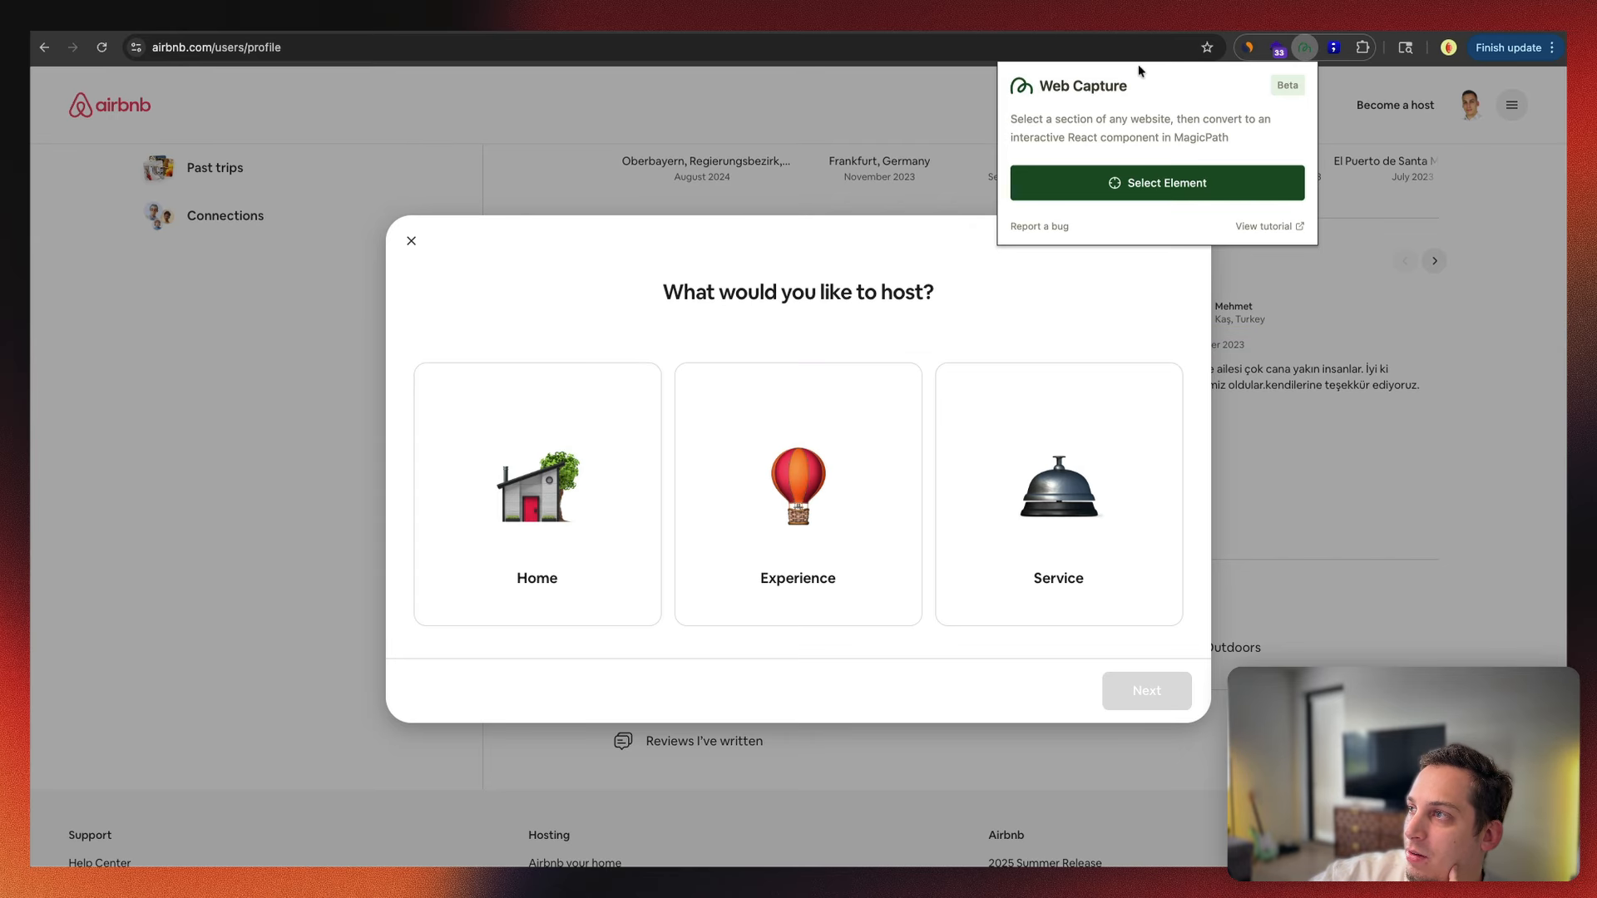
left_click(1157, 183)
Step: Take a screenshot of the "What would you like to host?" dialog with its Home, Experience and Service options
key("super+shift+4")
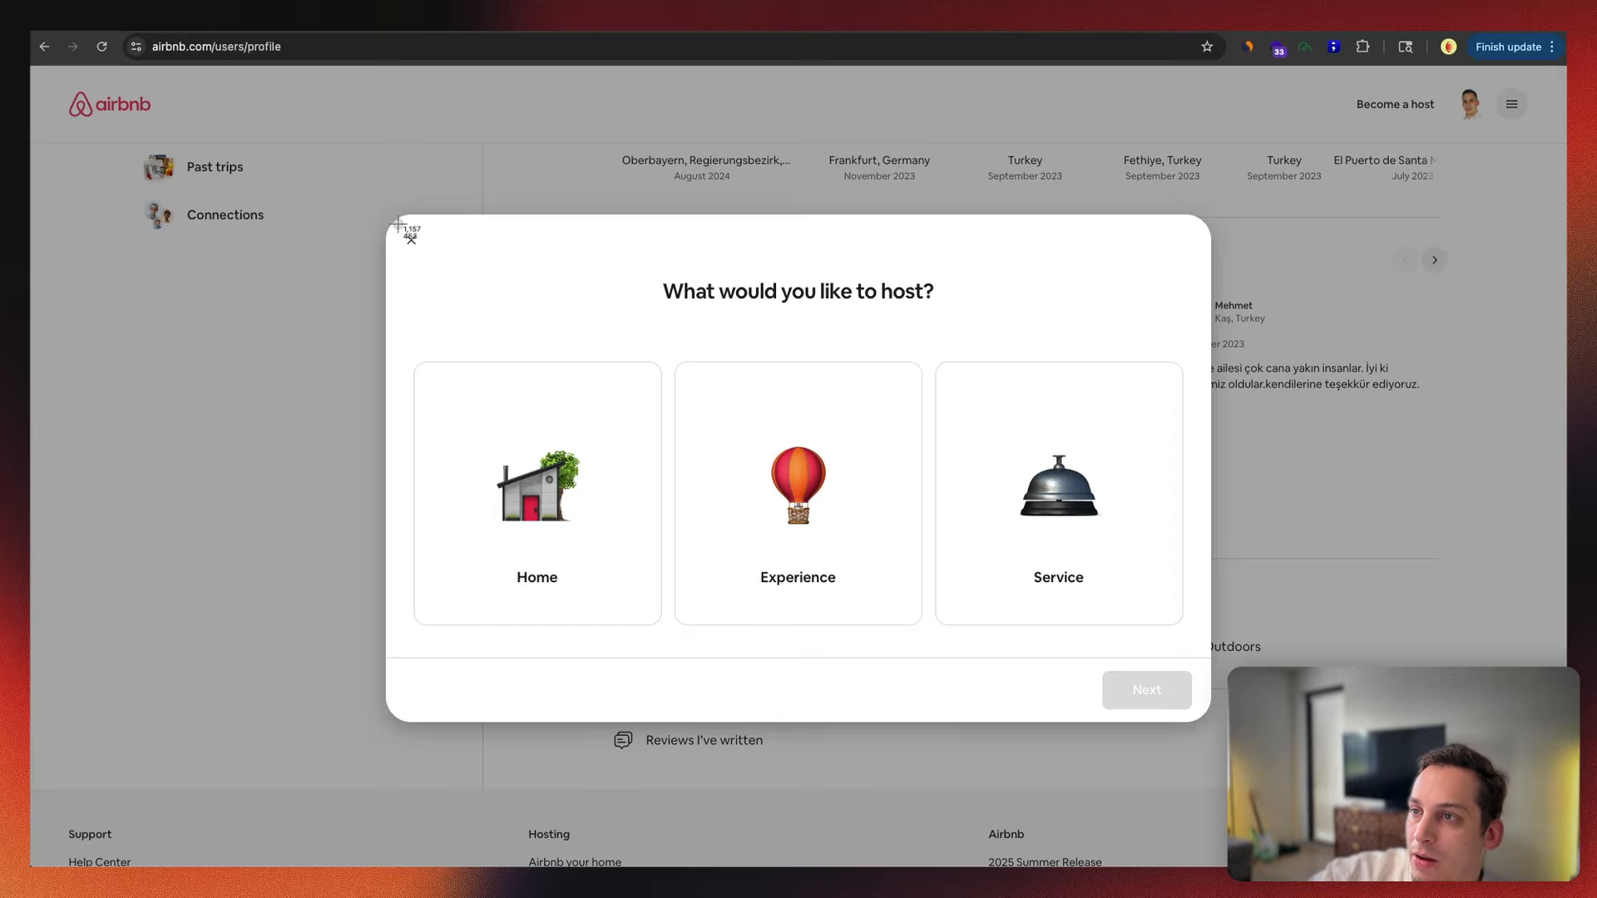
left_click_drag(387, 216, 990, 668)
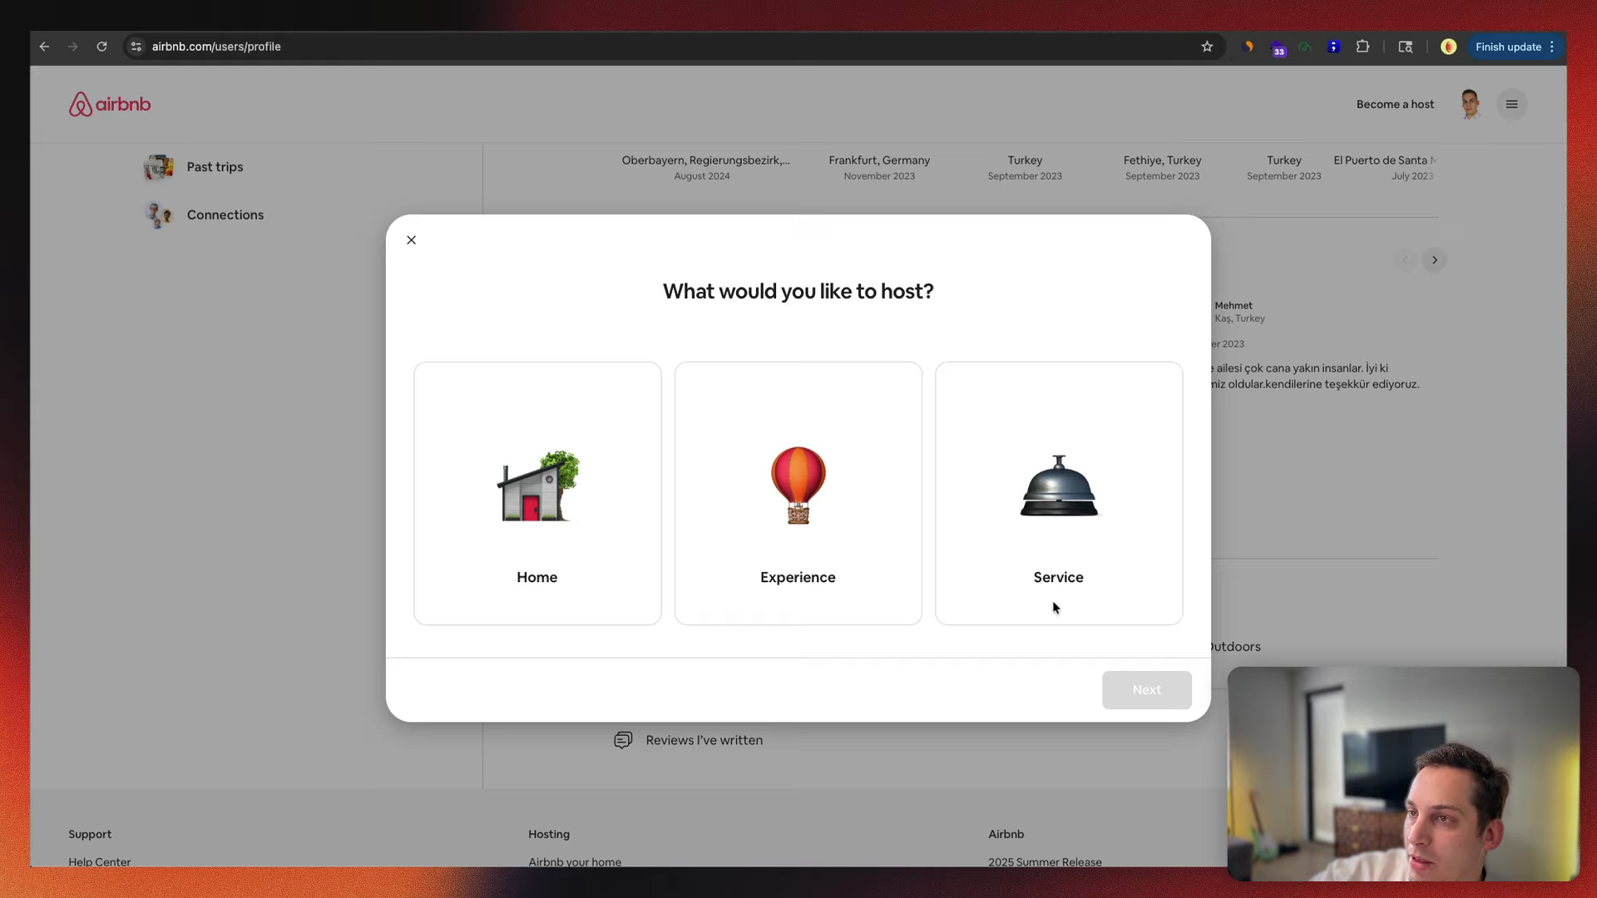
Step: Create a MagicPath component below the User Profile Card, attach the host dialog screenshot and submit the prompt "build out this card"
left_click(533, 27)
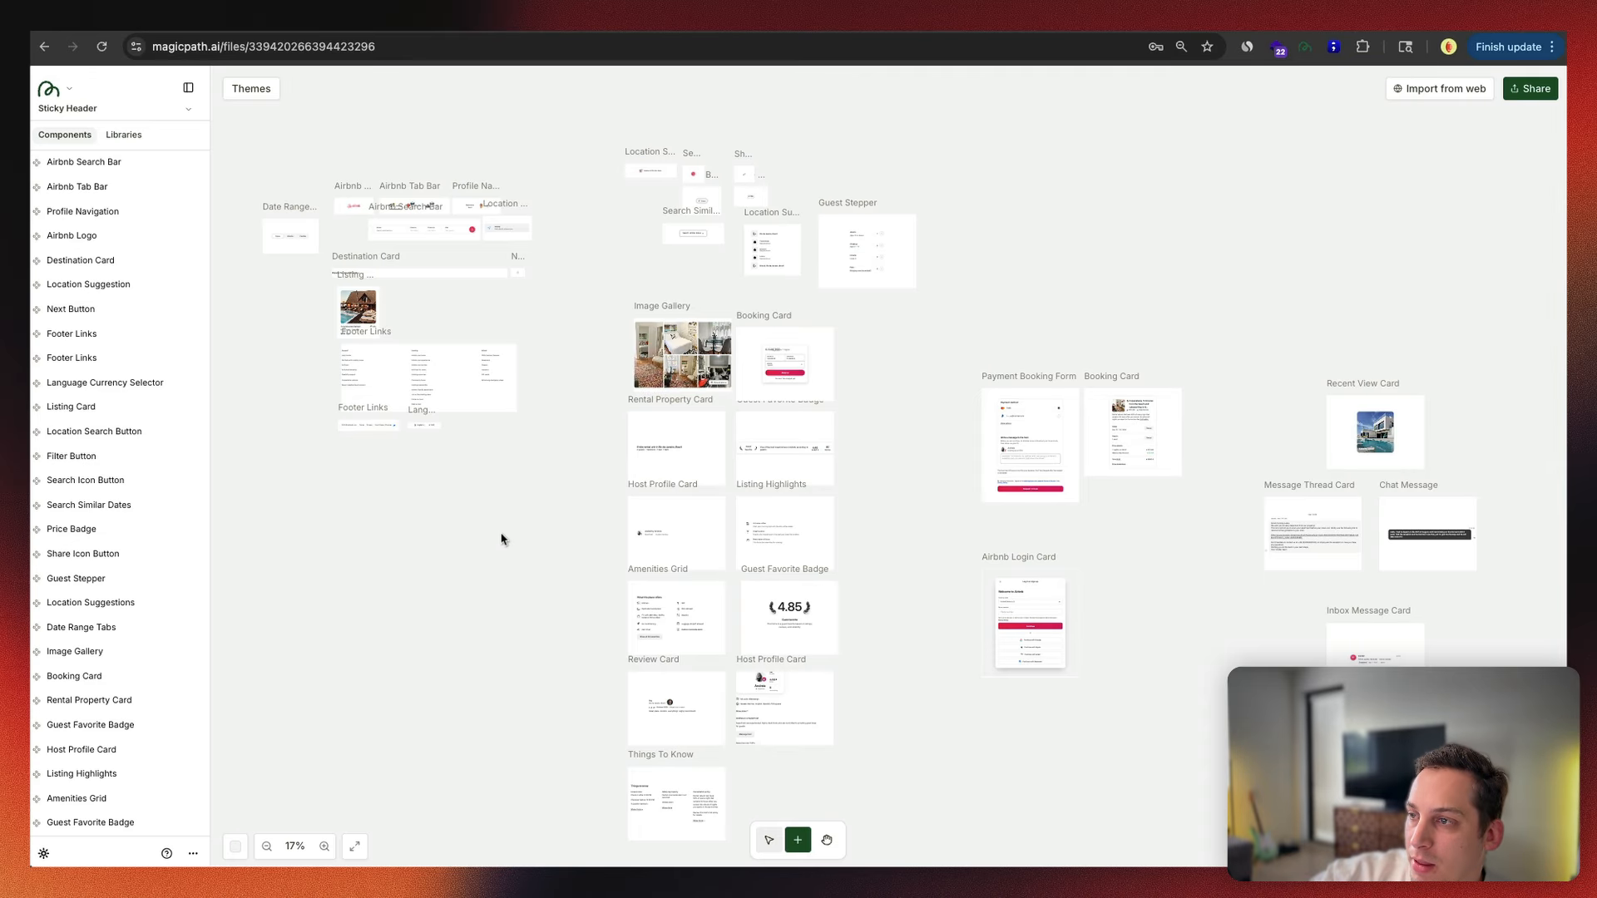
scroll(749, 515, "down", 4)
scroll(912, 499, "right", 3)
scroll(1290, 457, "right", 4)
left_click(1291, 457)
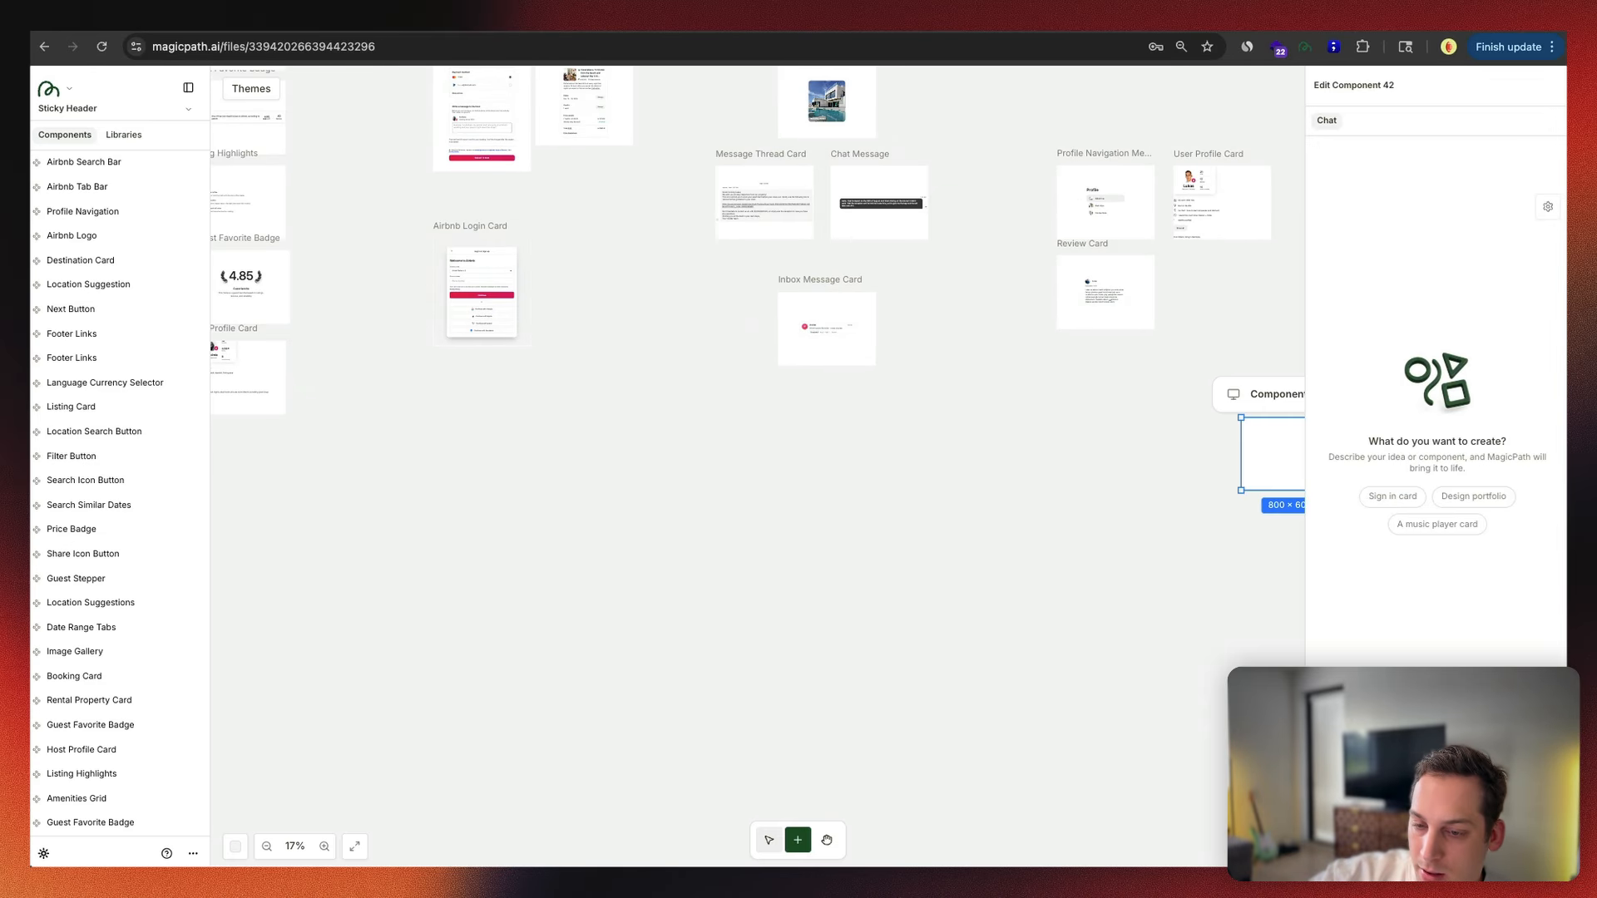
left_click_drag(125, 790, 1427, 732)
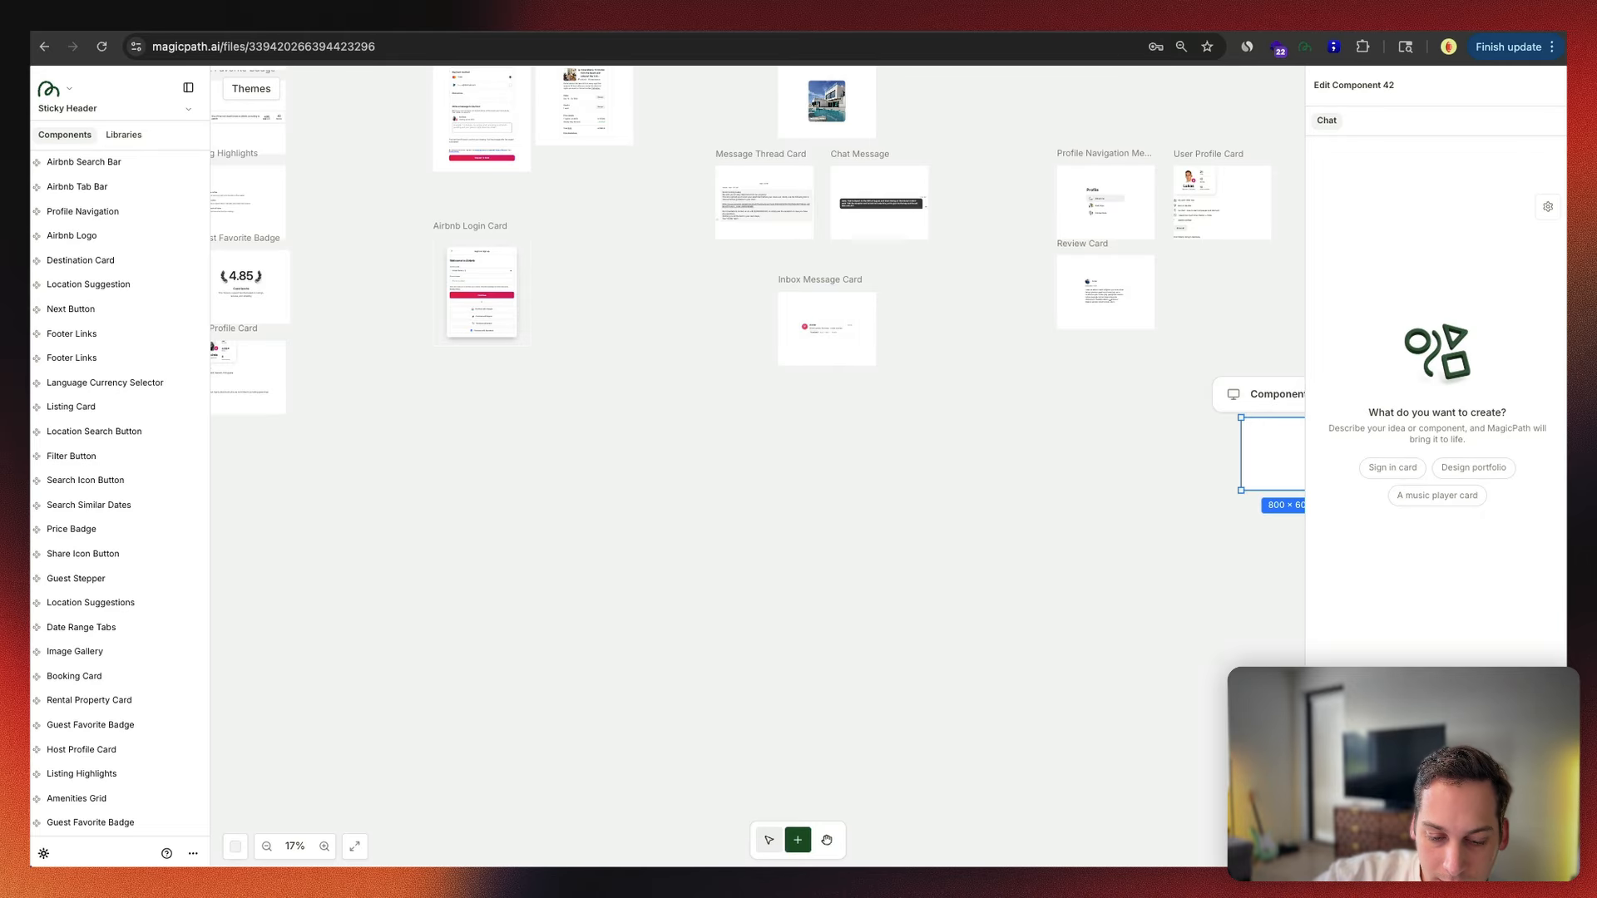
key("Return")
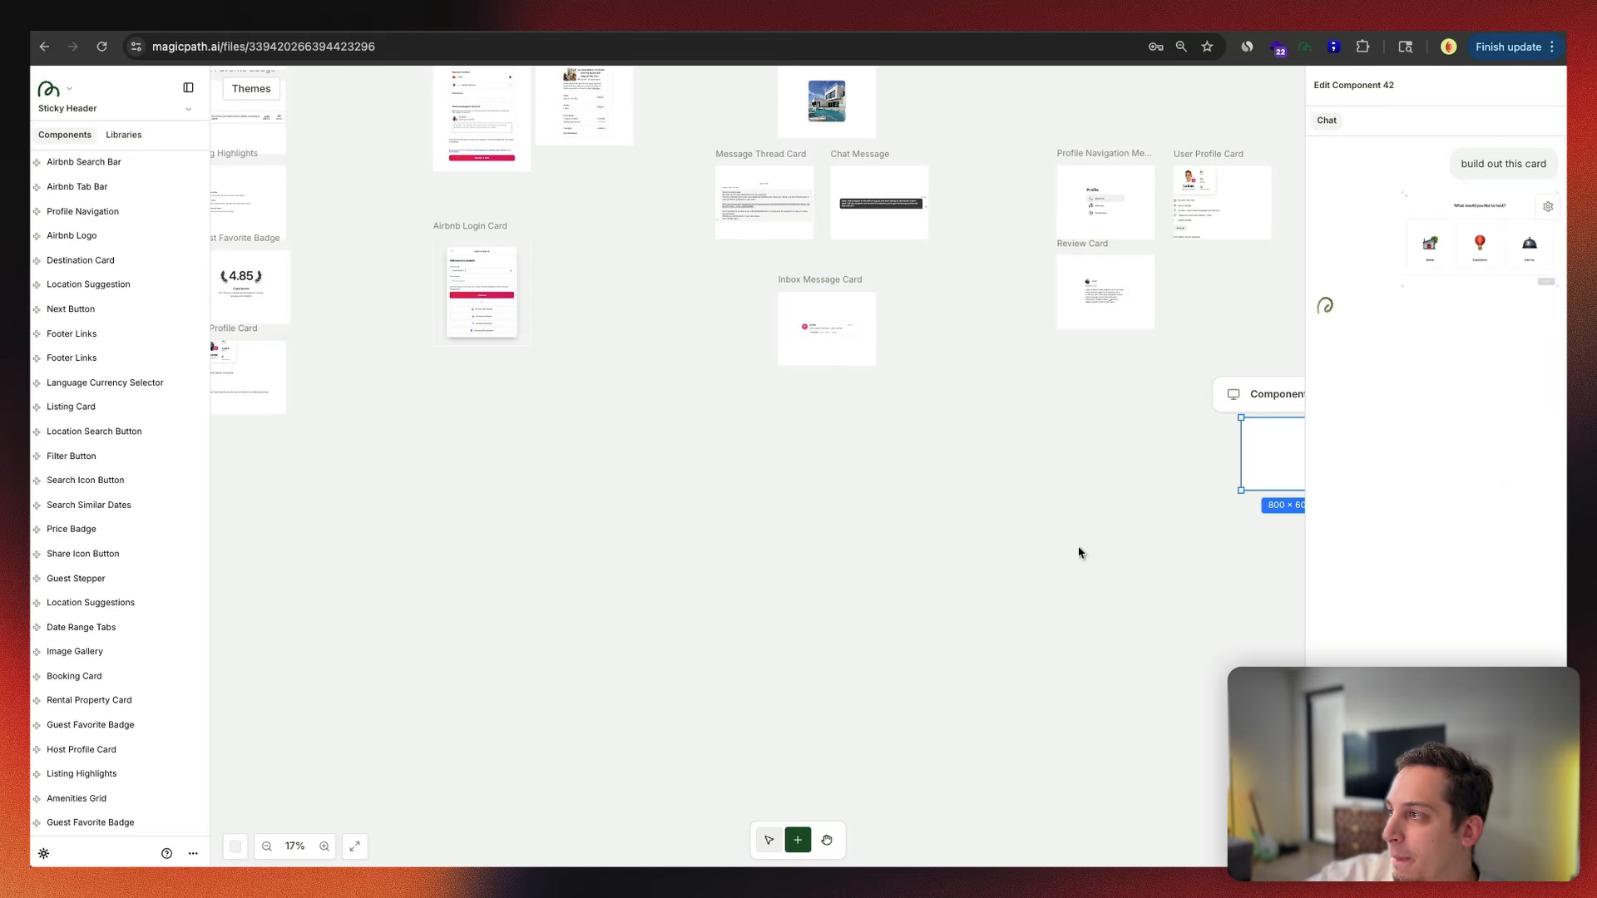
Step: Switch to the Airbnb site, choose Home as the hosting type, look at the onboarding introduction page and exit it
scroll(1082, 553, "right", 2)
scroll(1081, 553, "up", 1)
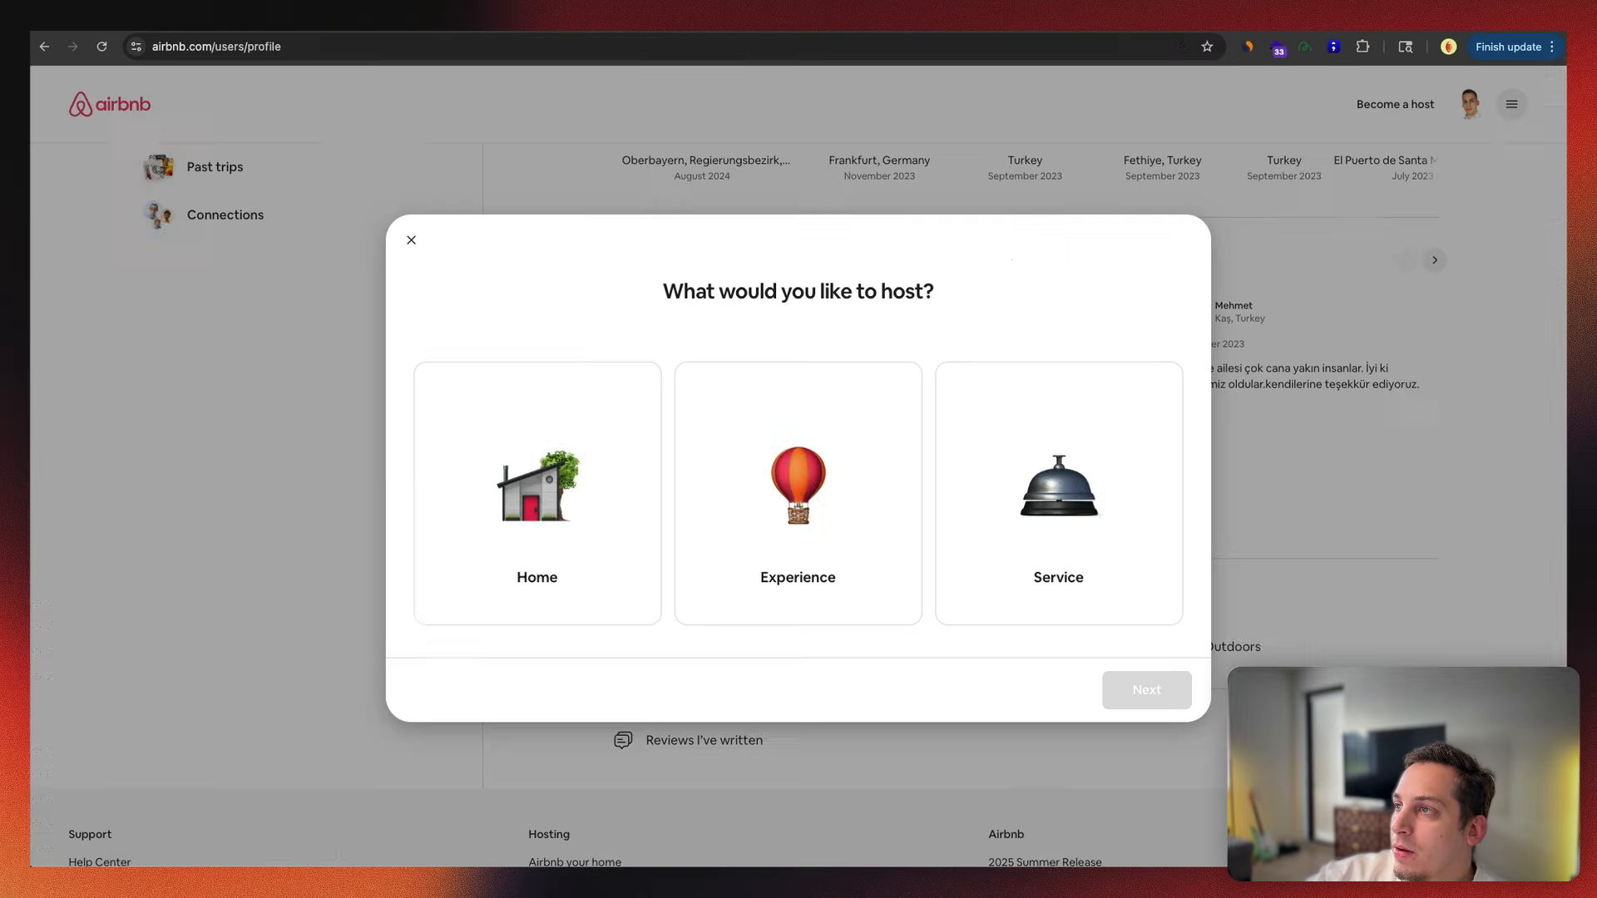
left_click(574, 522)
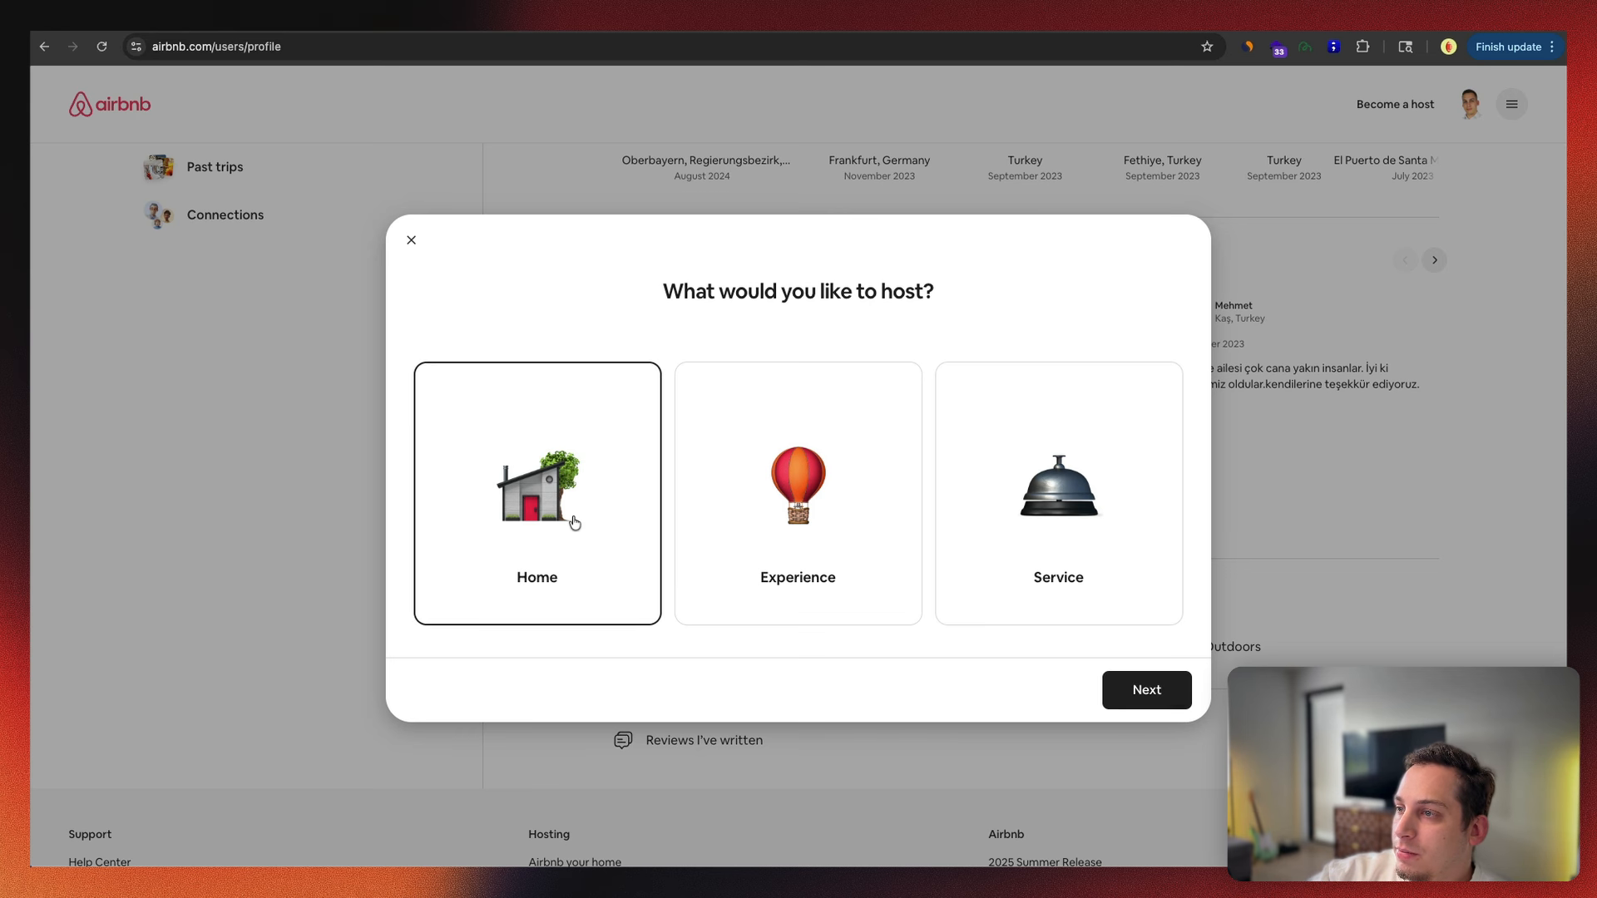
left_click(1168, 691)
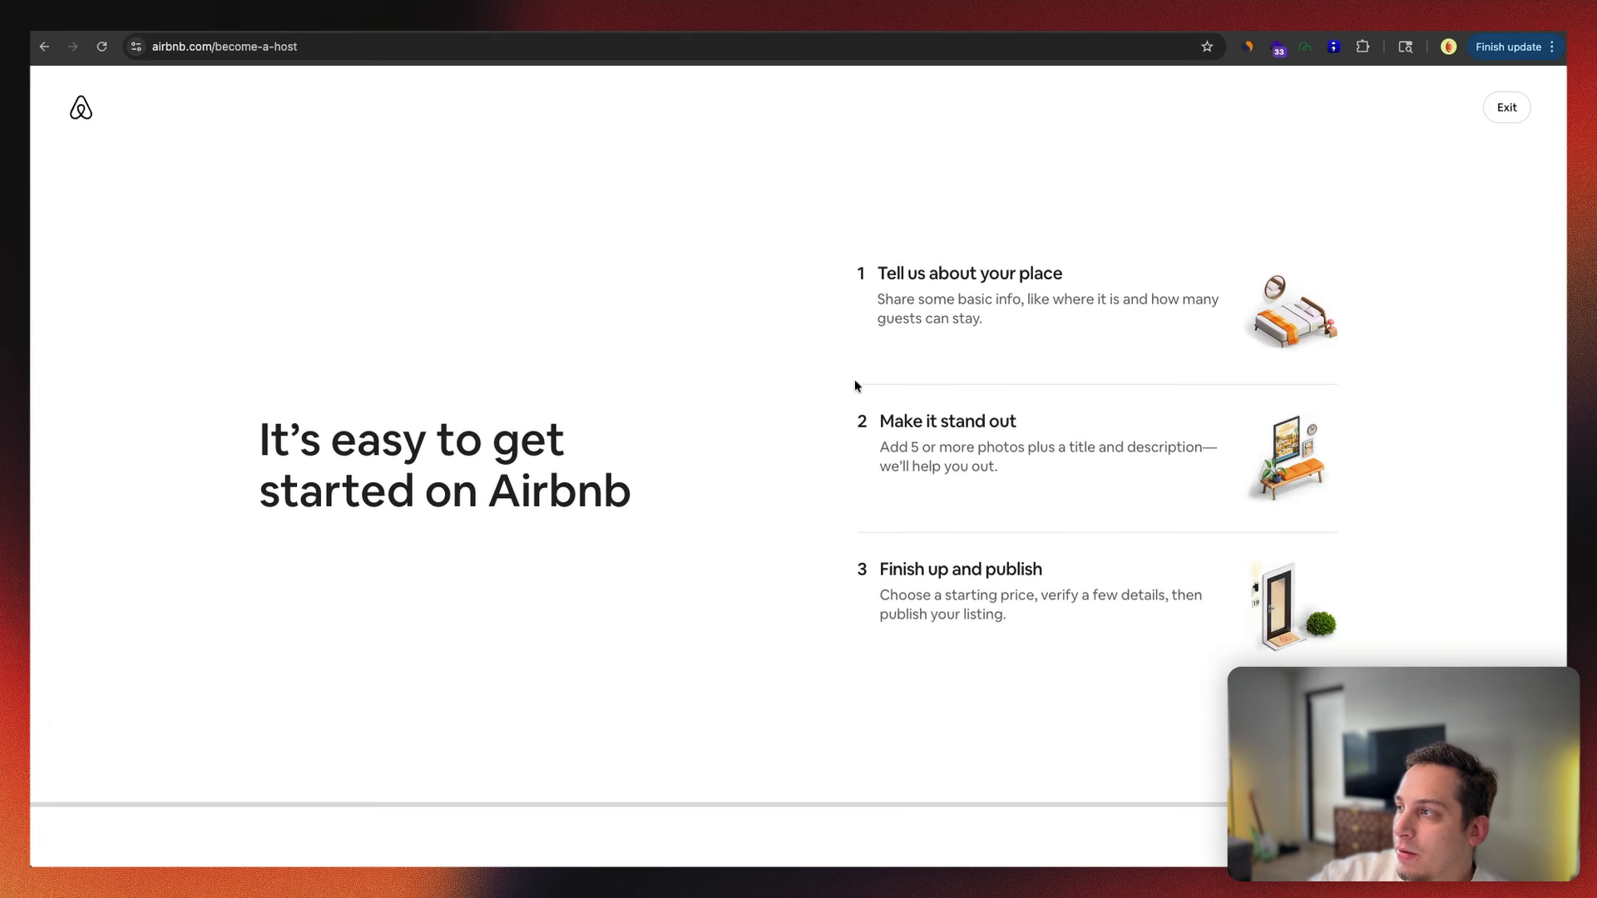
left_click(1504, 110)
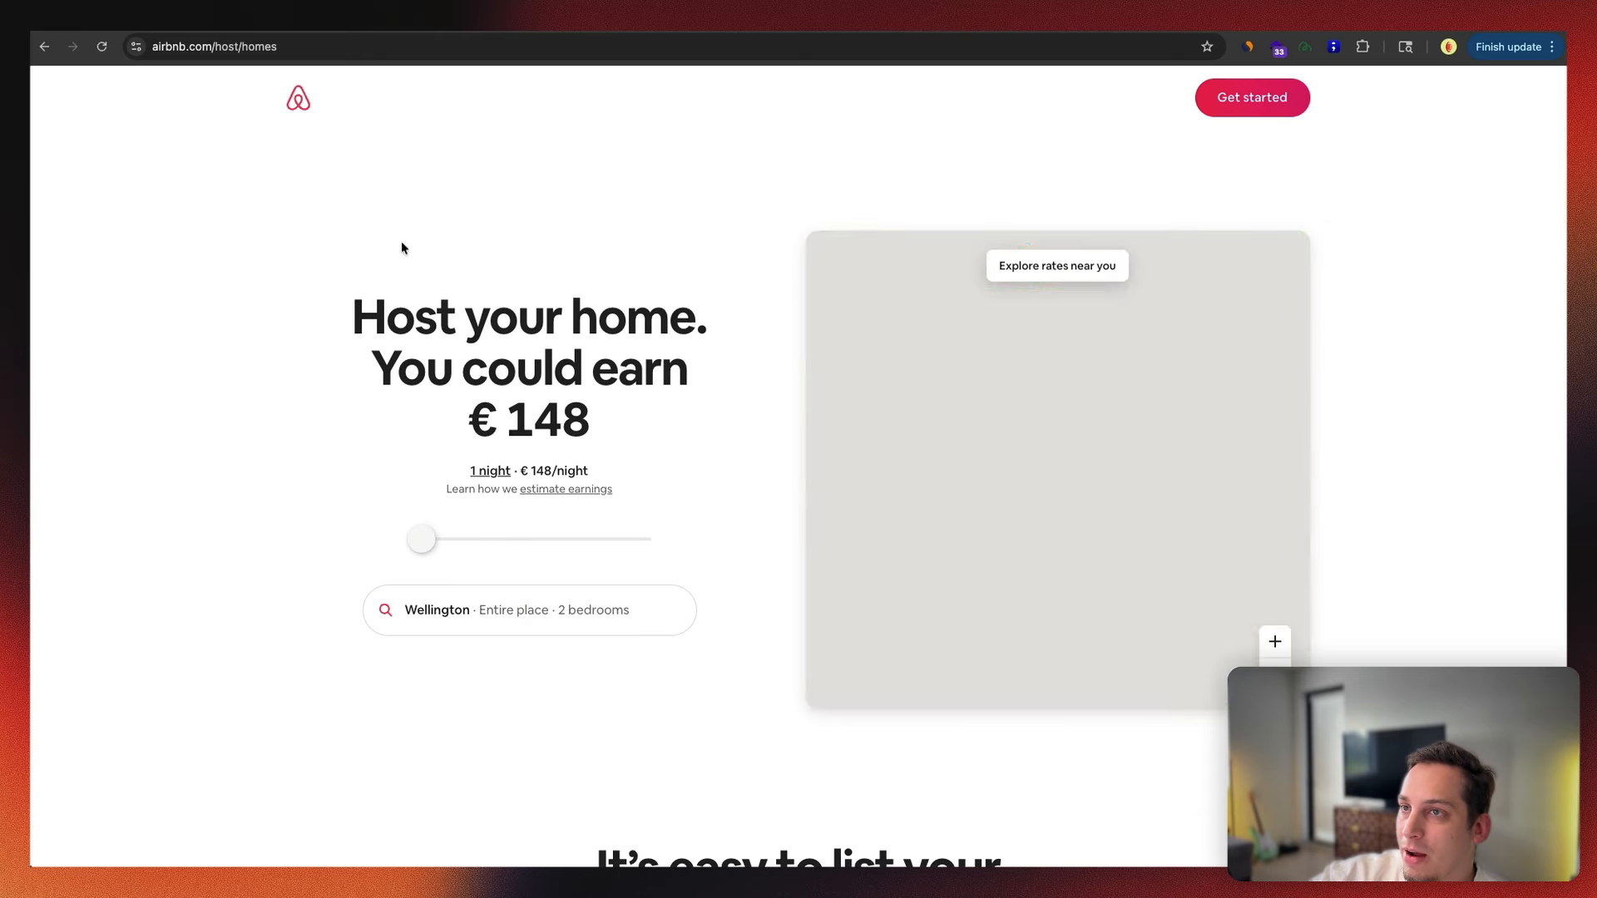
Step: Return to the Airbnb profile page and look through the account menu, closing it again
left_click(44, 48)
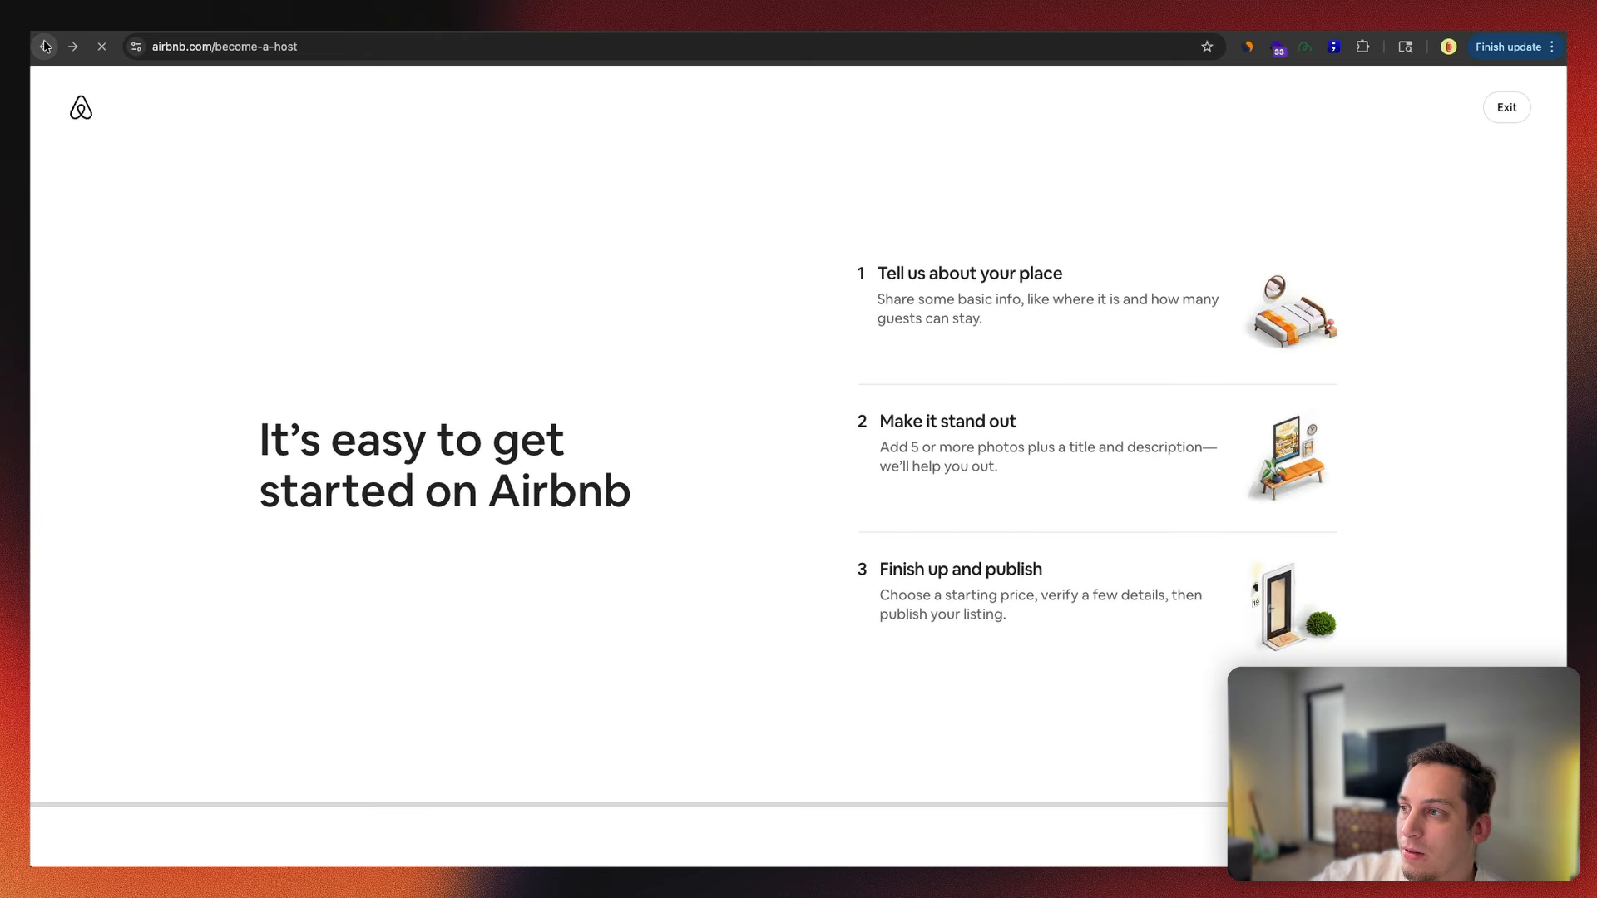
left_click(45, 48)
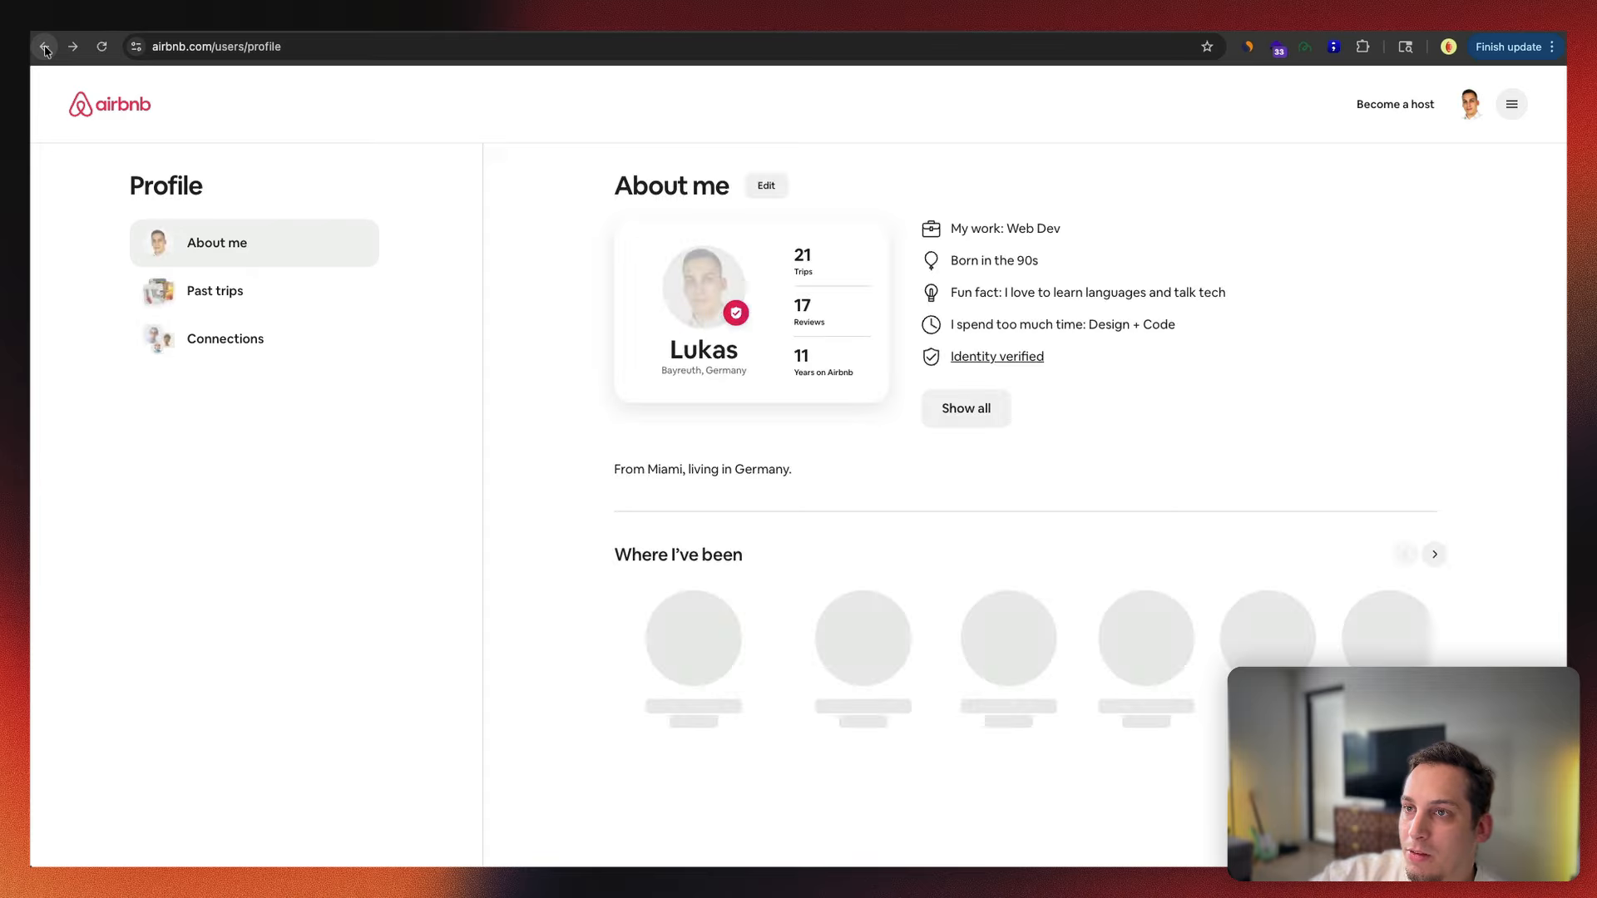
left_click(1516, 103)
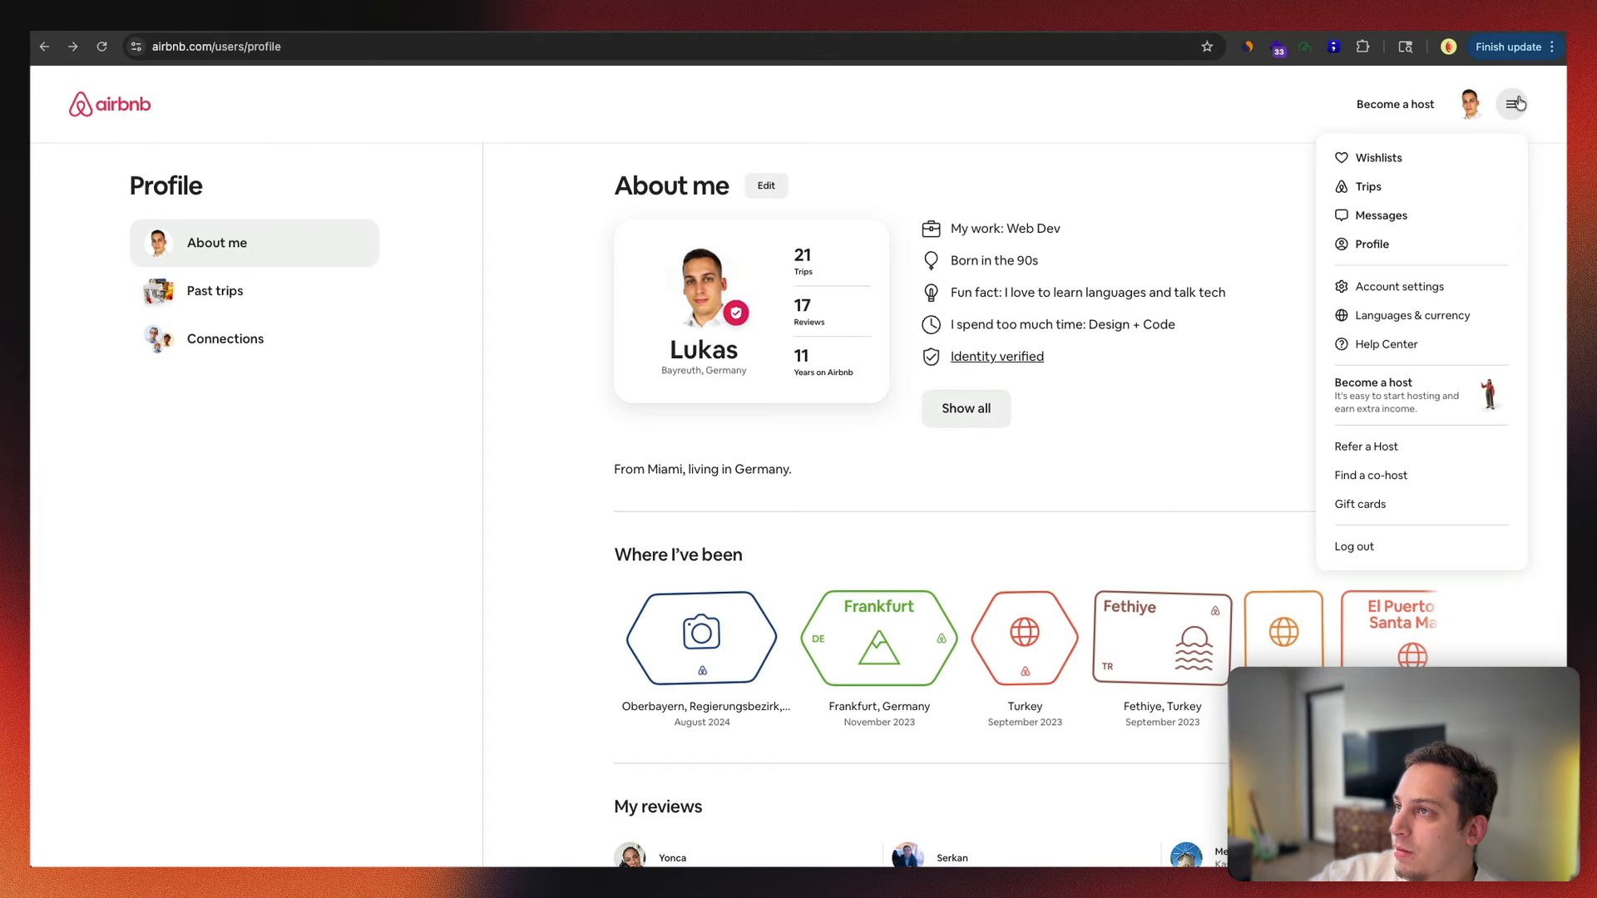
left_click(1520, 103)
Step: Switch to the Excalidraw board and take a screenshot of the Host Admin mockup with its navigation, pending requests and hosting summary
left_click(508, 18)
scroll(977, 532, "down", 4)
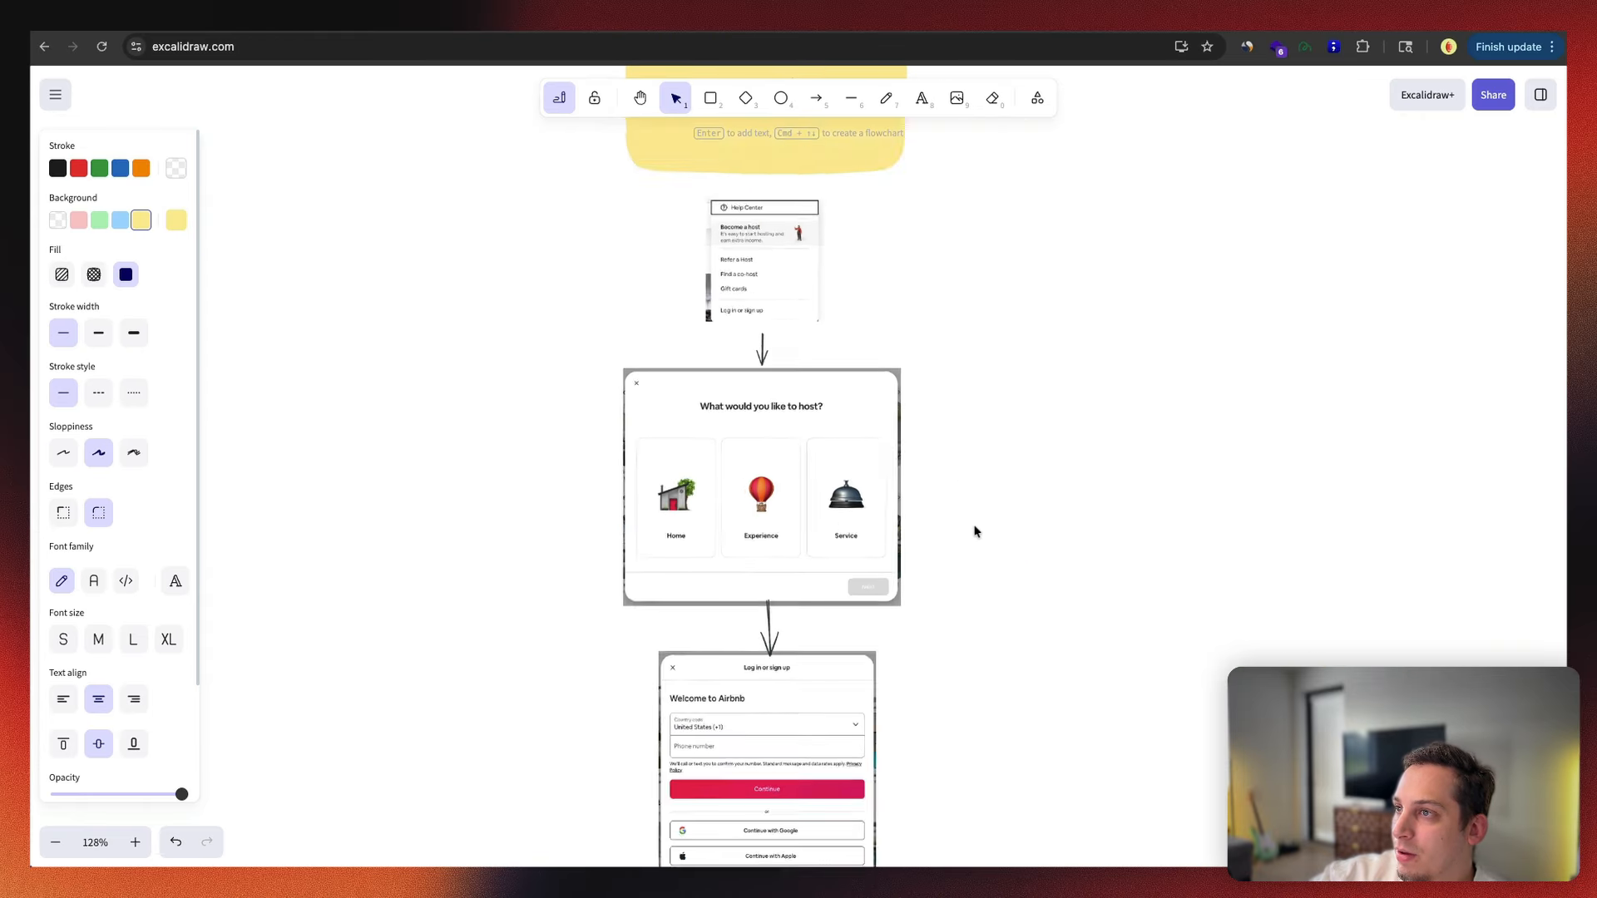
scroll(977, 532, "down", 5)
scroll(746, 646, "down", 5)
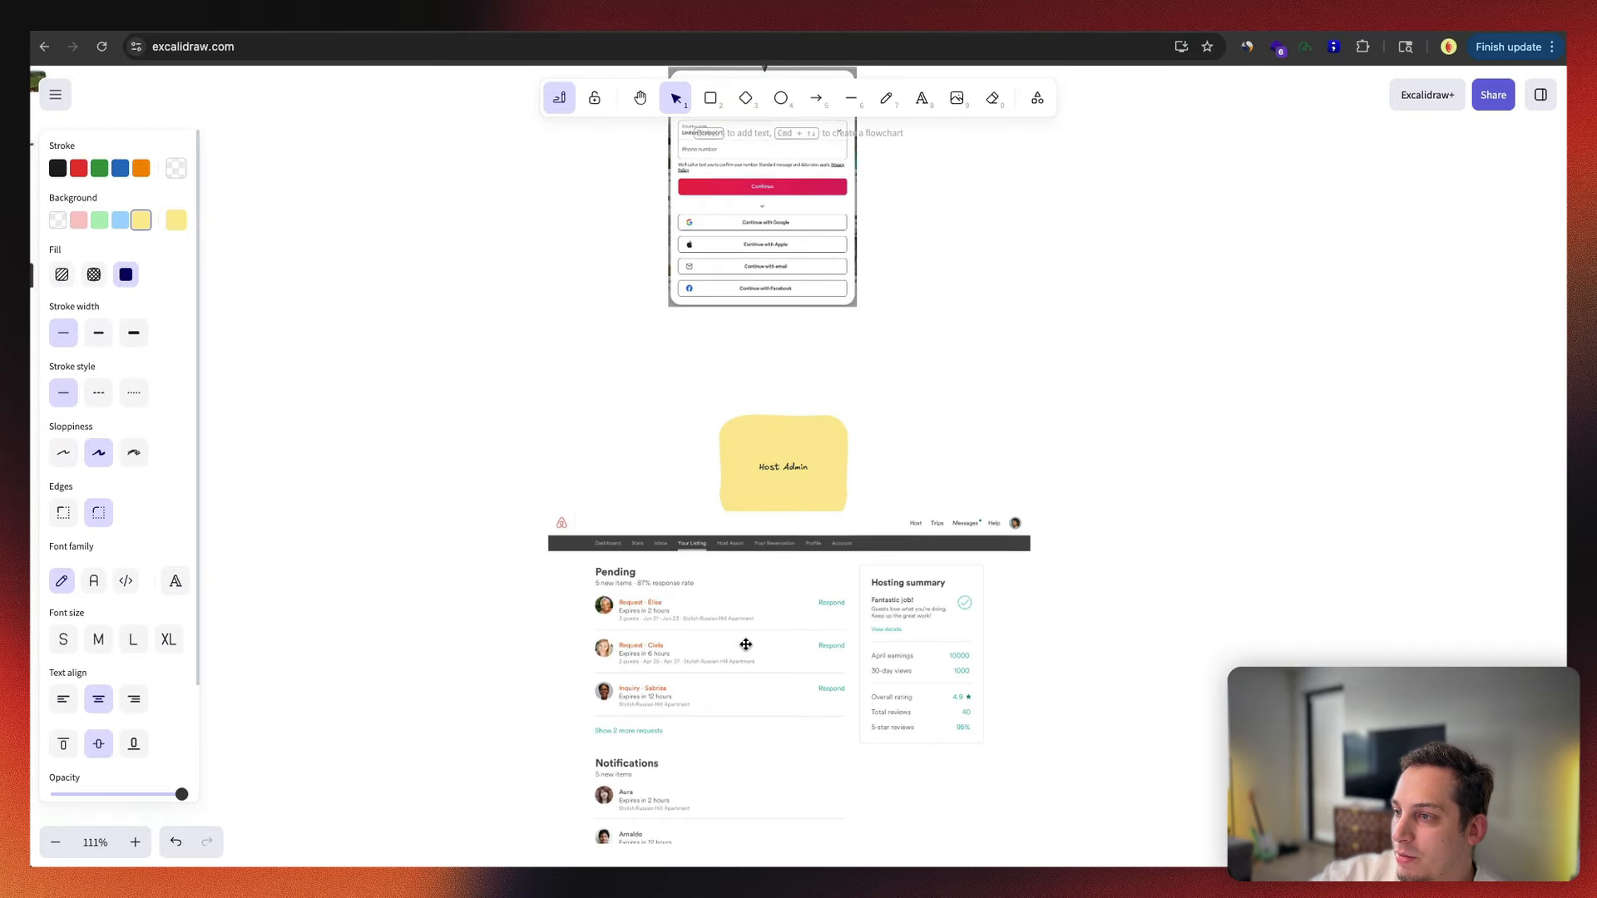
scroll(745, 645, "down", 3)
scroll(685, 562, "up", 8)
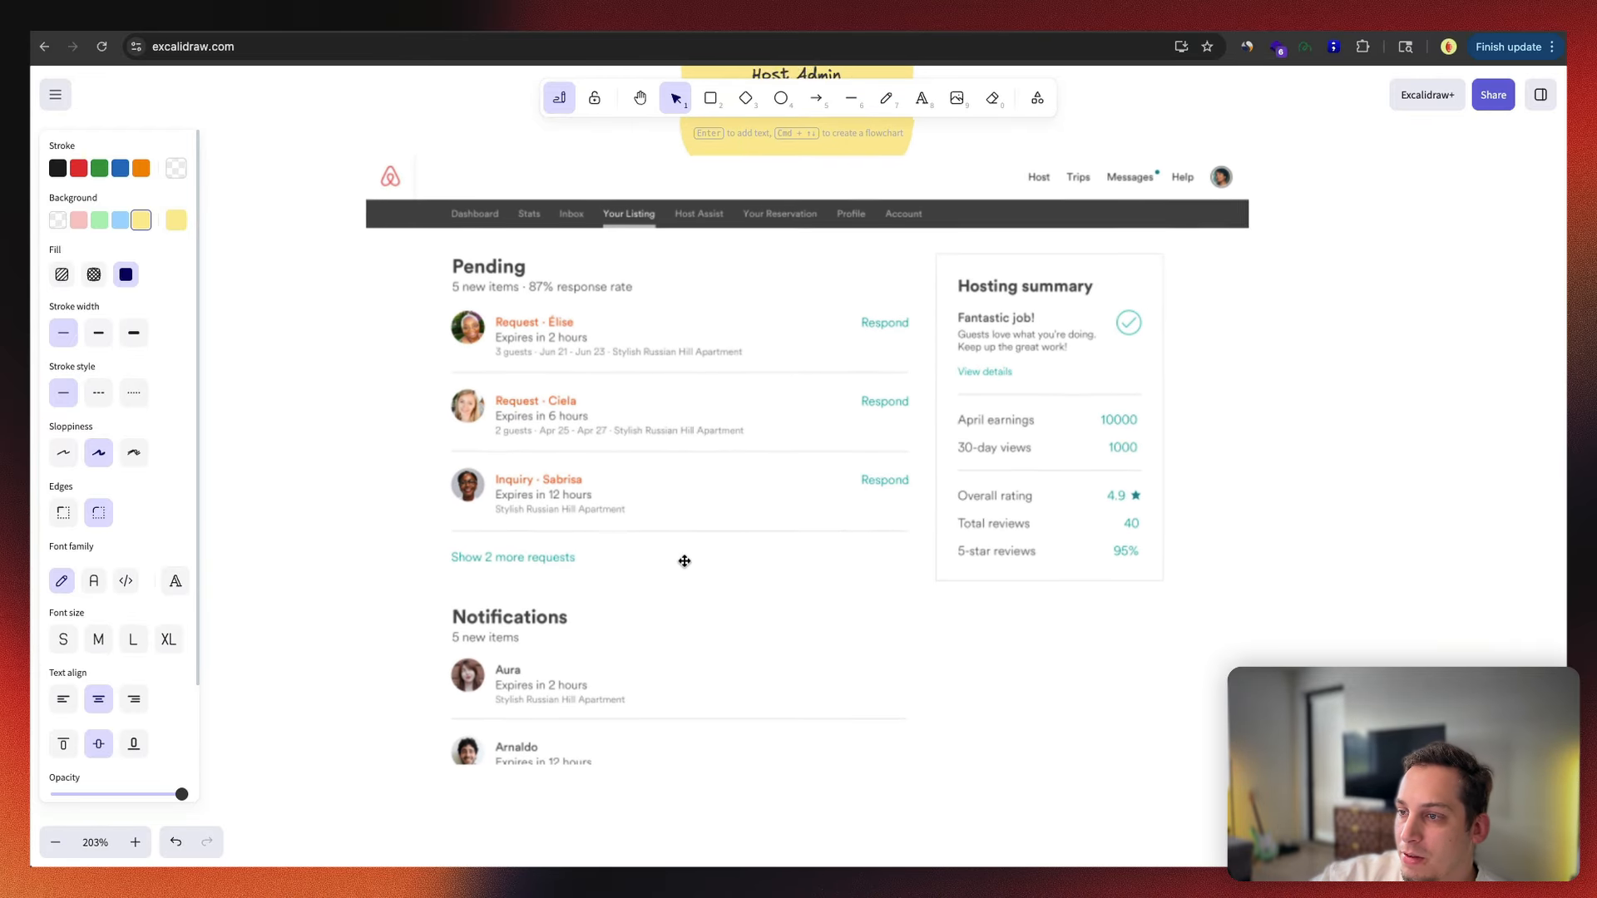
scroll(685, 561, "down", 1)
scroll(685, 562, "left", 1)
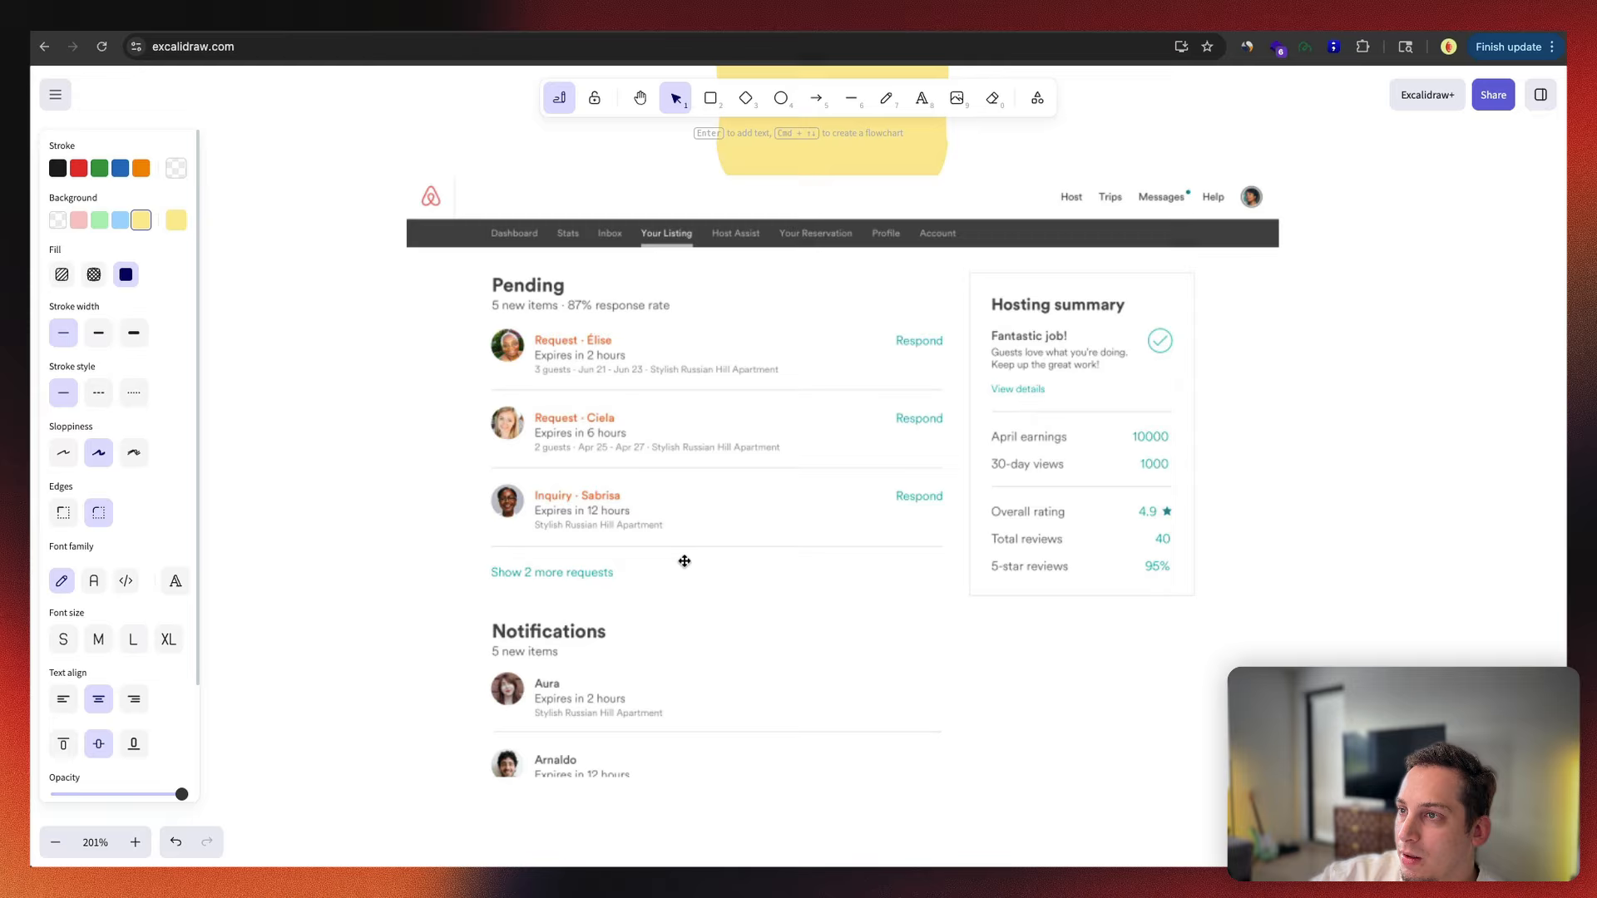
scroll(685, 561, "right", 1)
scroll(354, 567, "down", 2)
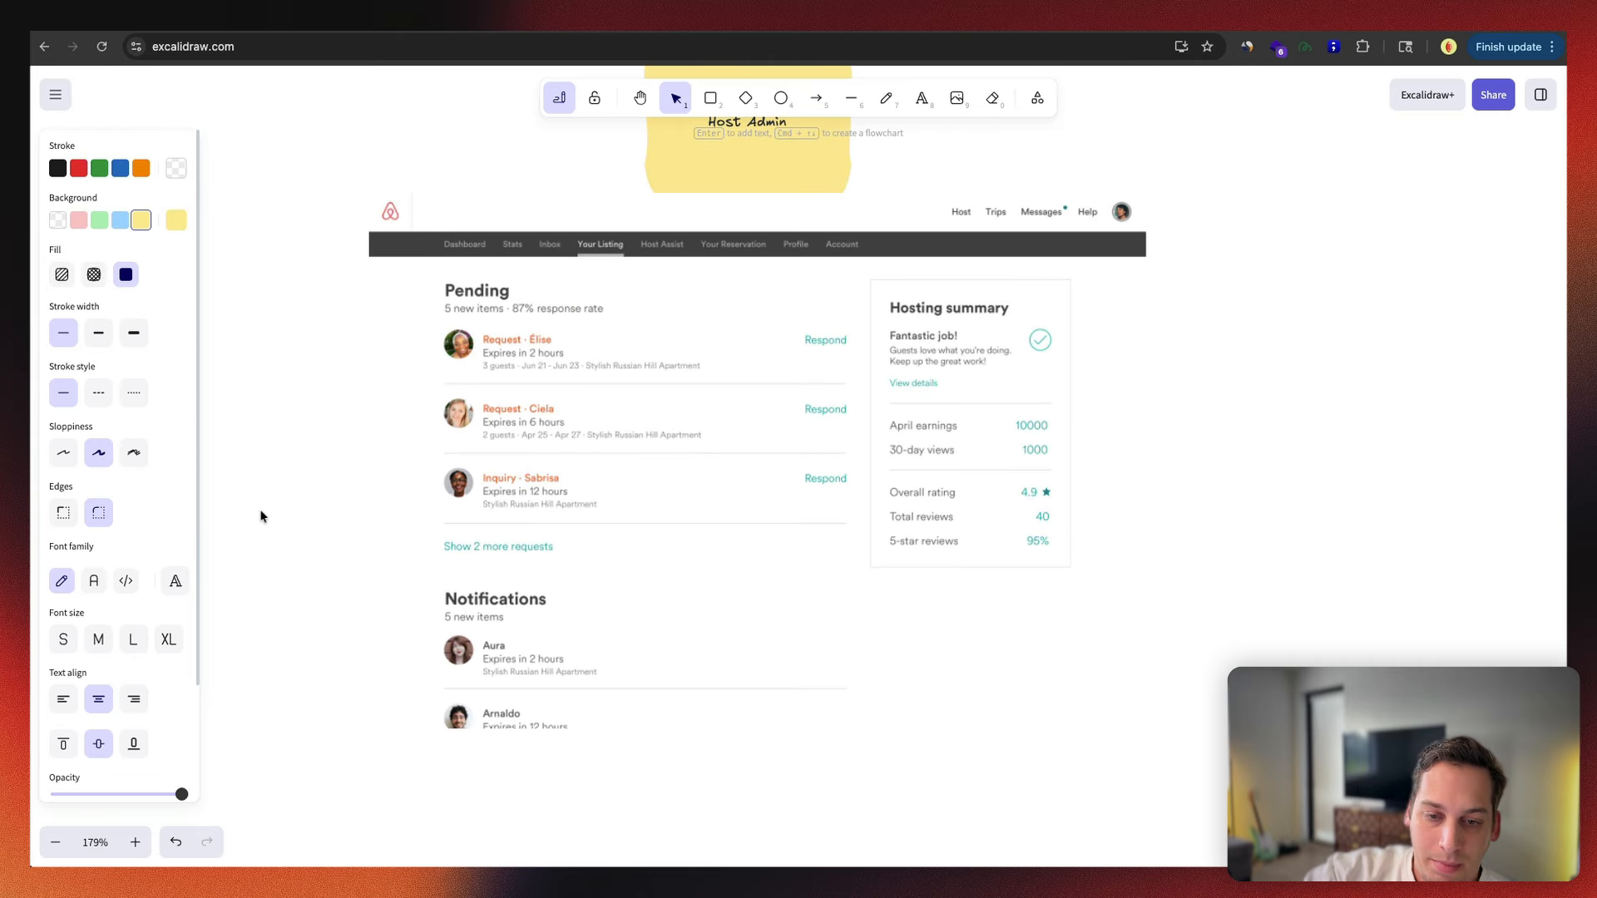
key("super+shift+4")
left_click_drag(370, 192, 1145, 726)
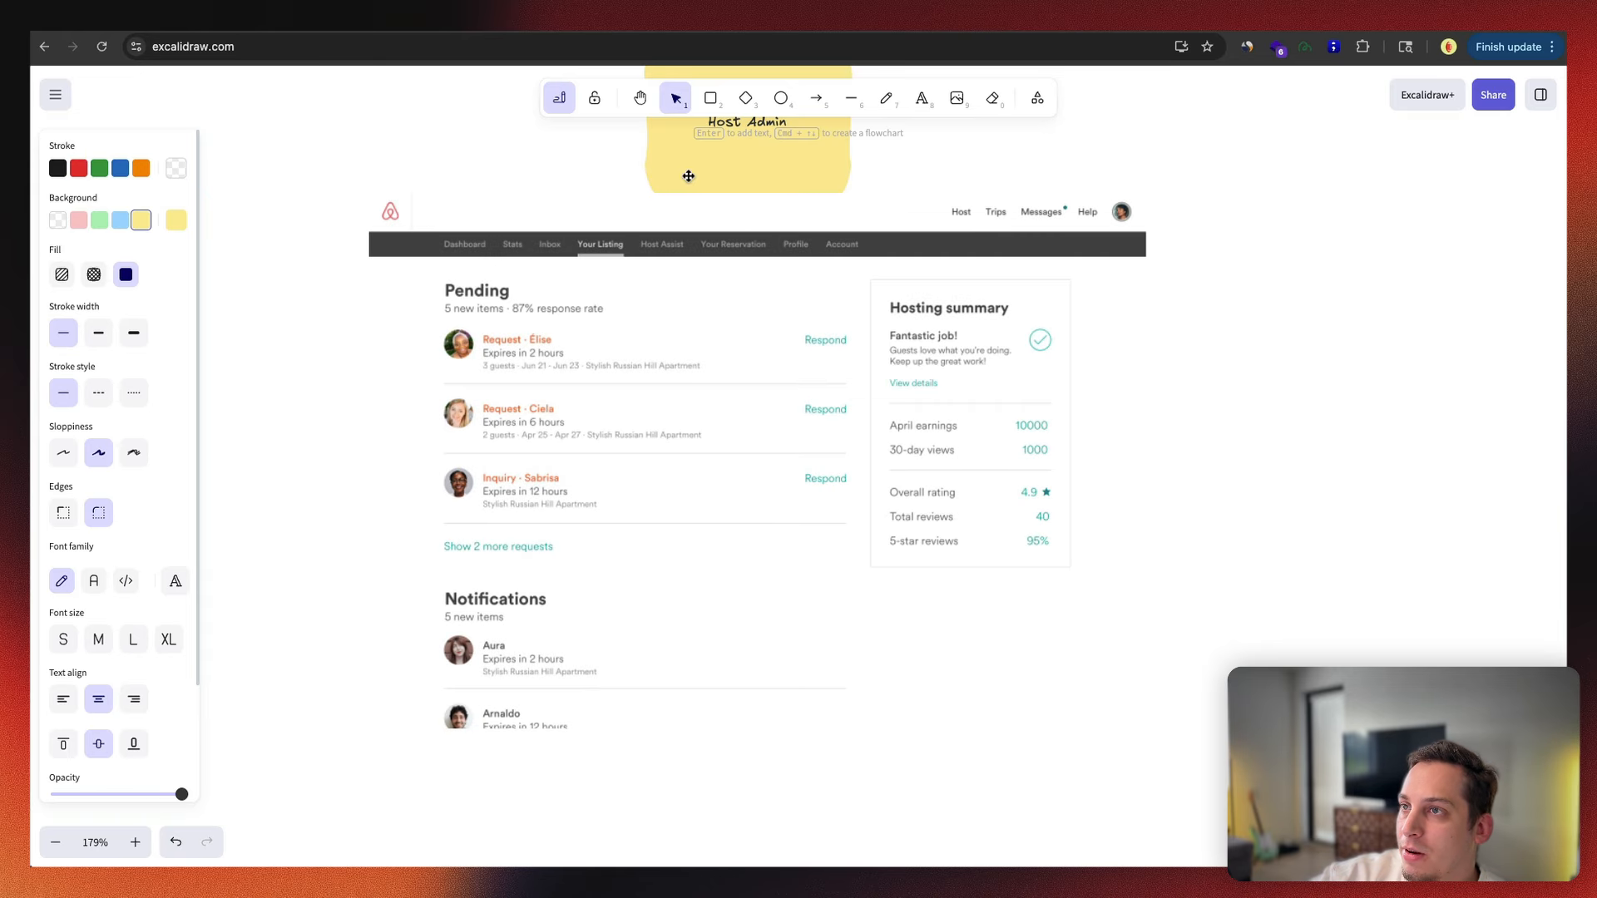
Step: Switch to MagicPath, create a new component, attach the Host Admin screenshot and submit the prompt "build out this admin dashboard for airbnb"
left_click(524, 21)
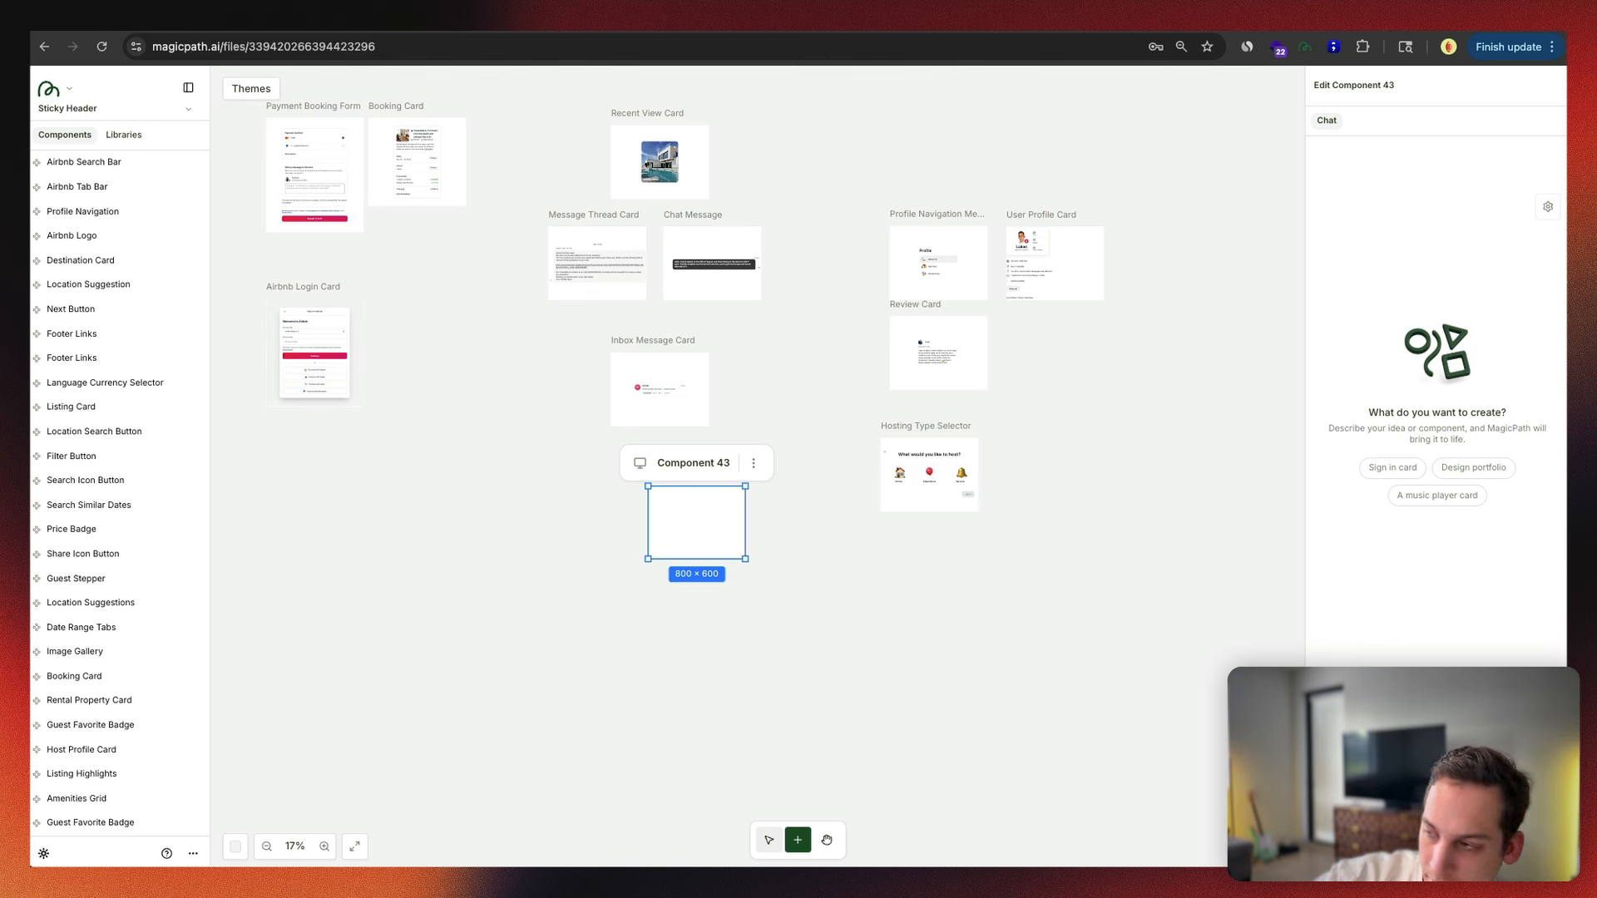
scroll(980, 473, "up", 5)
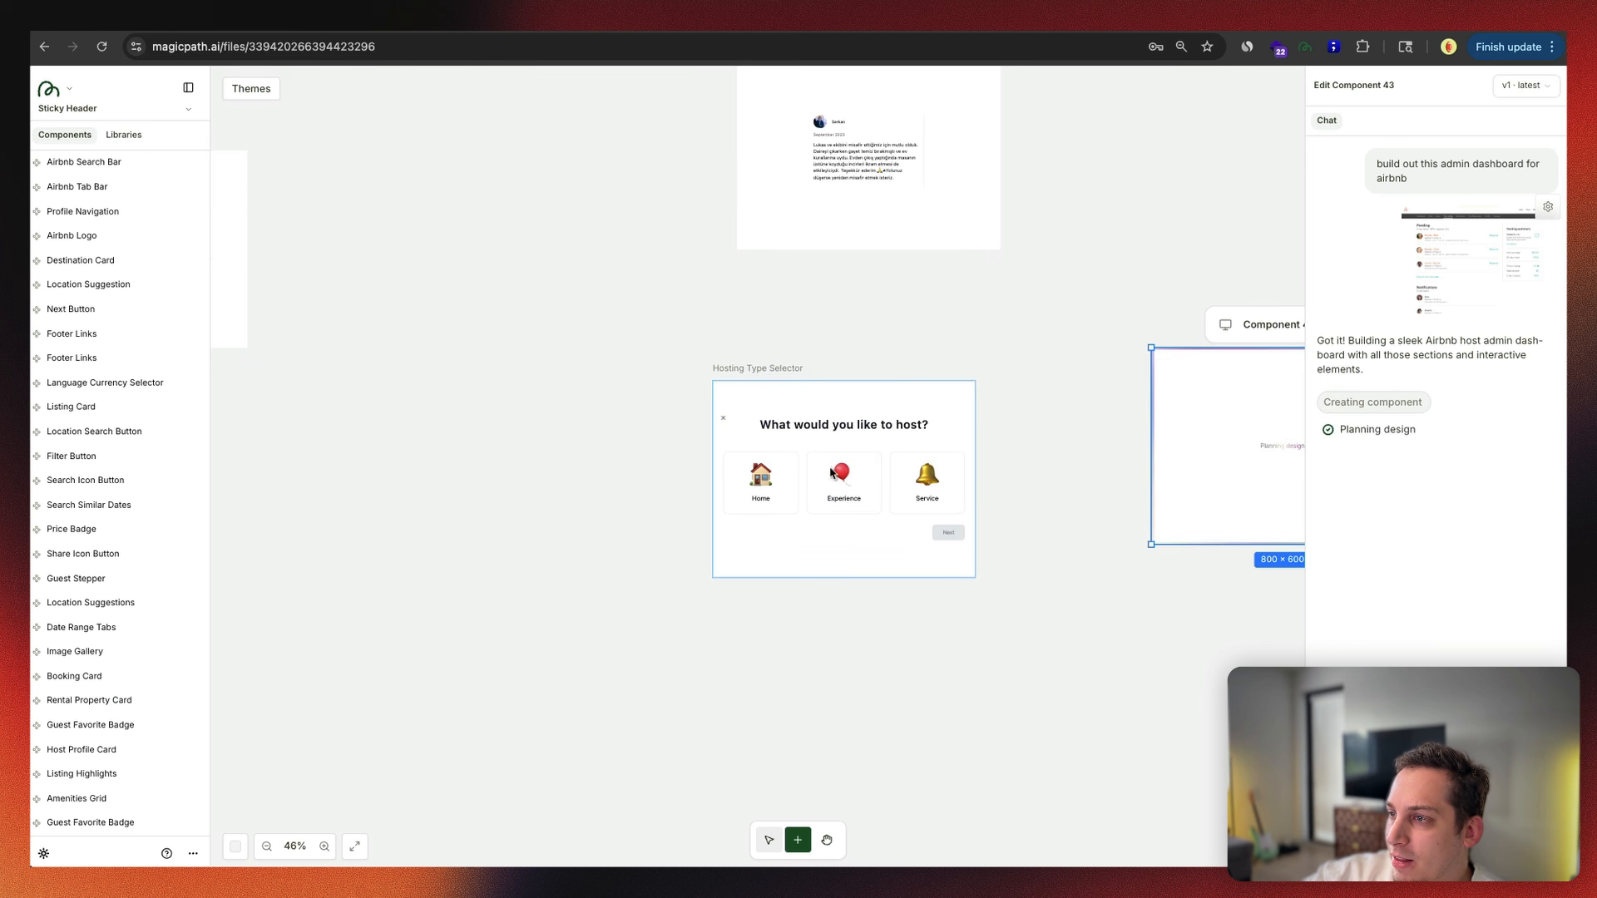
Step: Test the Hosting Type Selector component by choosing its Experience and Home options
left_click(766, 512)
left_click(906, 491)
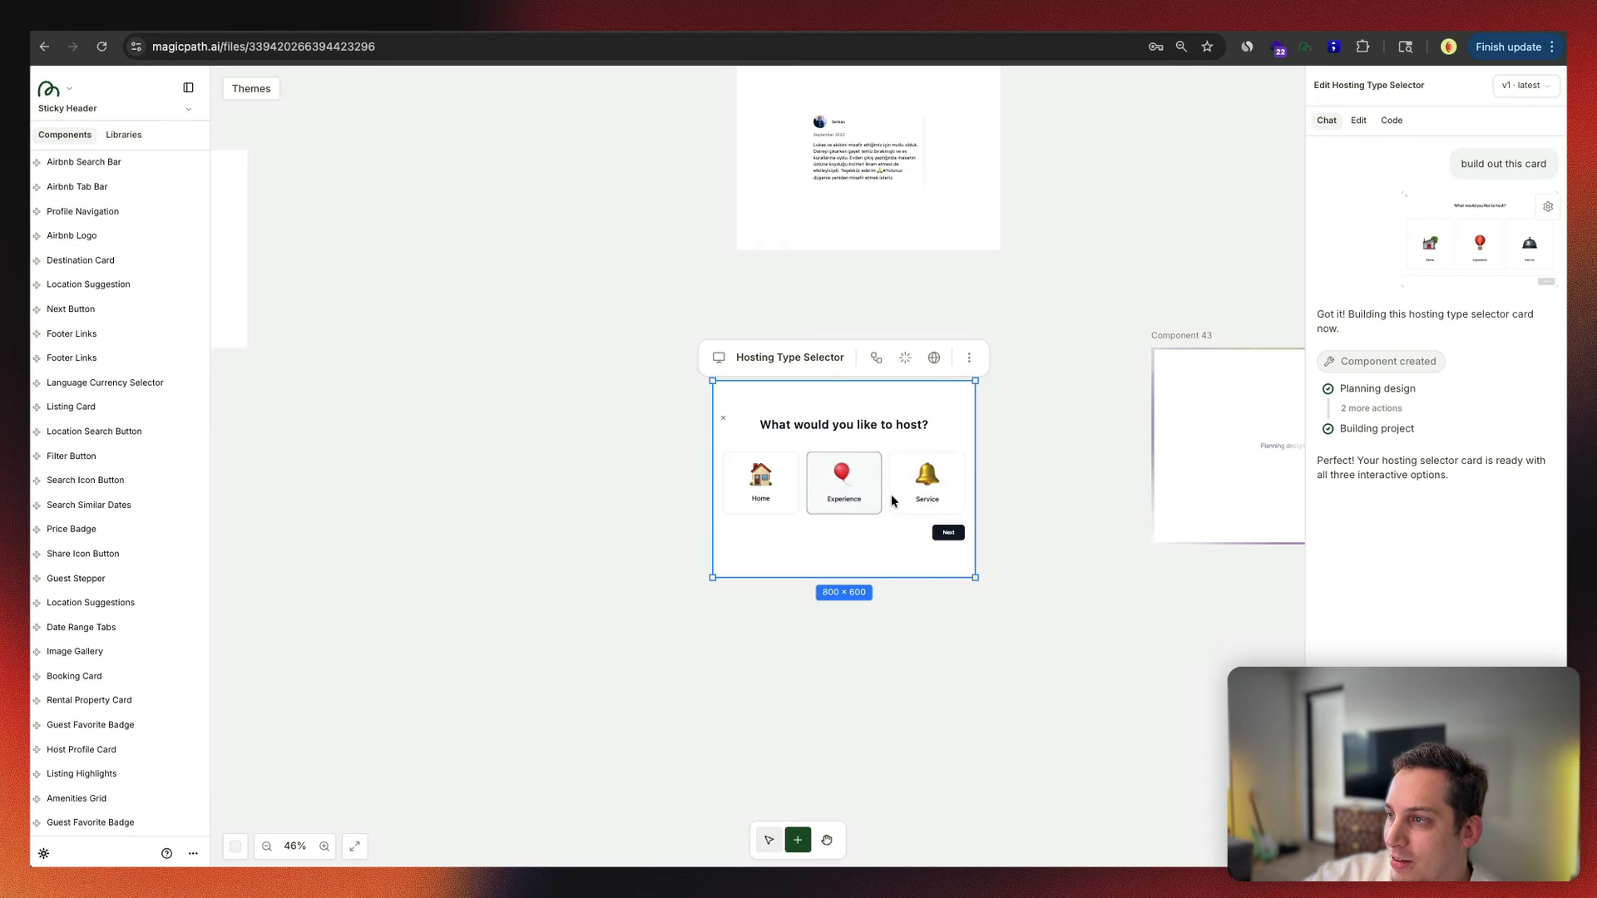
left_click(761, 481)
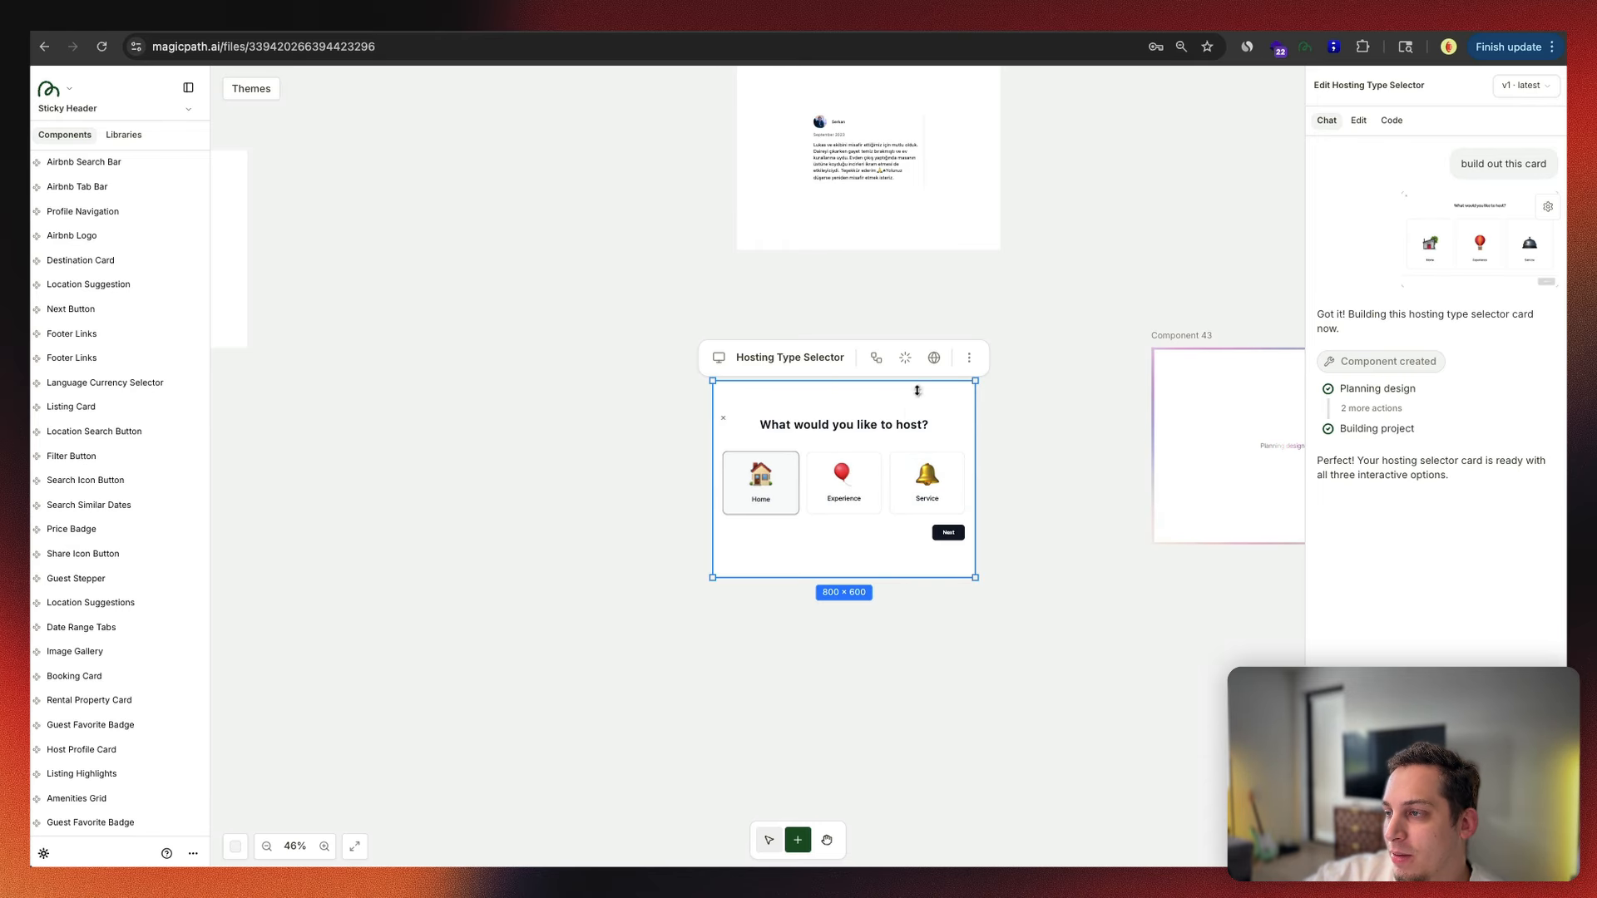
Step: Move the admin dashboard component, Component 43, directly beside the Hosting Type Selector and deselect it
scroll(550, 471, "down", 2)
scroll(550, 471, "down", 3)
left_click(551, 470)
scroll(552, 469, "left", 3)
scroll(552, 469, "up", 3)
scroll(551, 469, "right", 1)
scroll(552, 469, "down", 1)
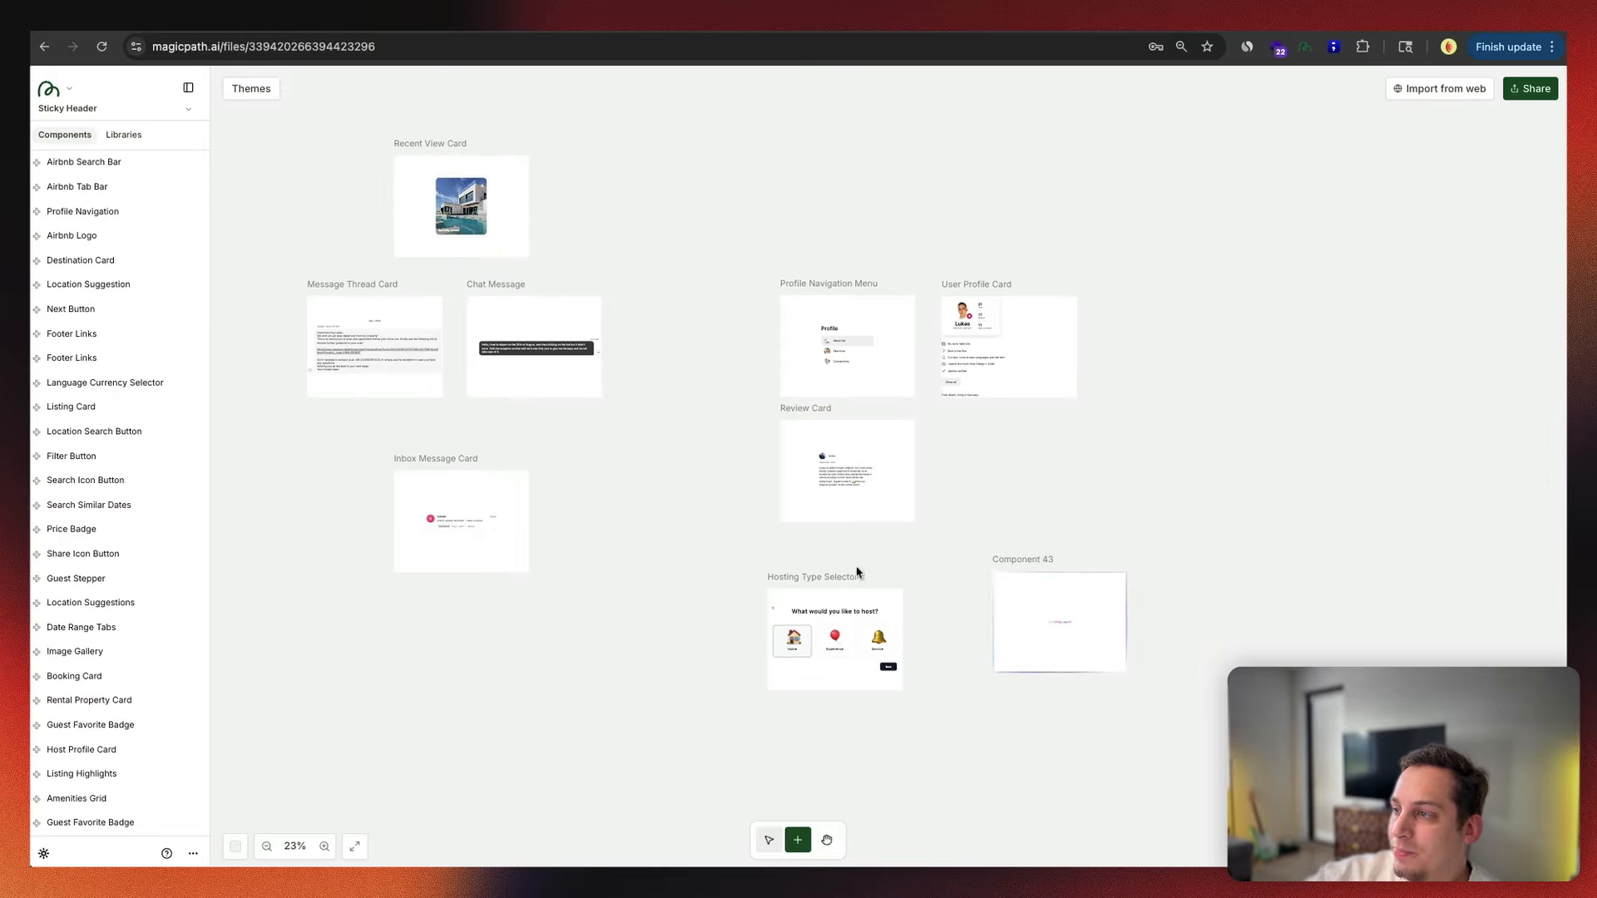
left_click(1086, 642)
left_click_drag(1087, 642, 1010, 656)
left_click(766, 527)
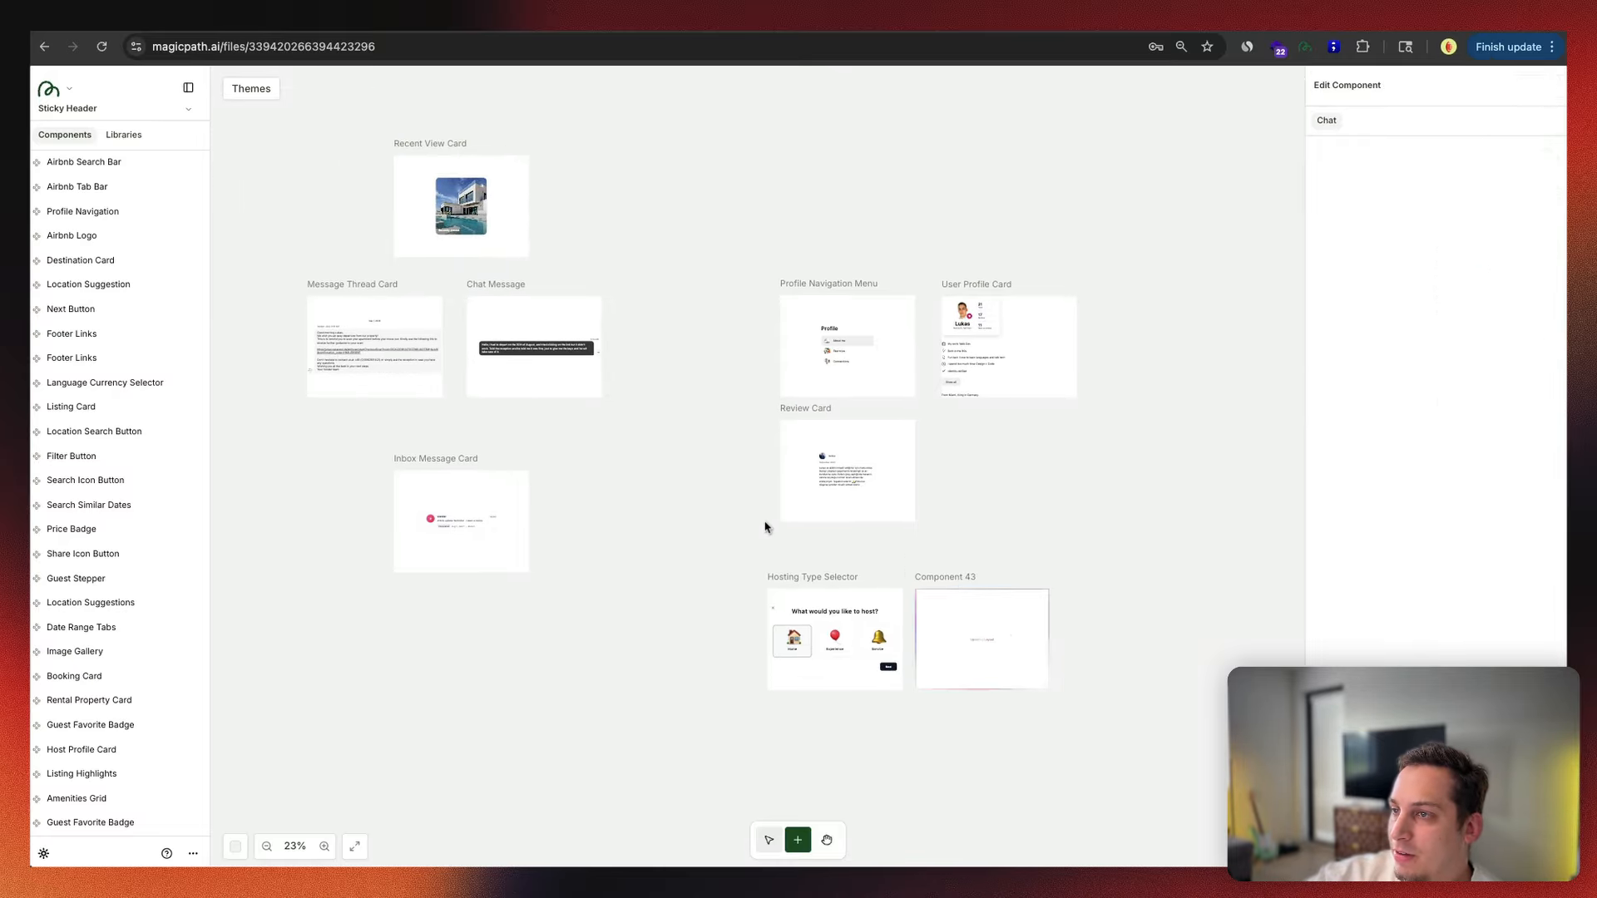
Step: Review the full set of Airbnb components laid out on the MagicPath canvas
scroll(765, 527, "left", 5)
scroll(766, 527, "left", 5)
scroll(766, 527, "down", 3)
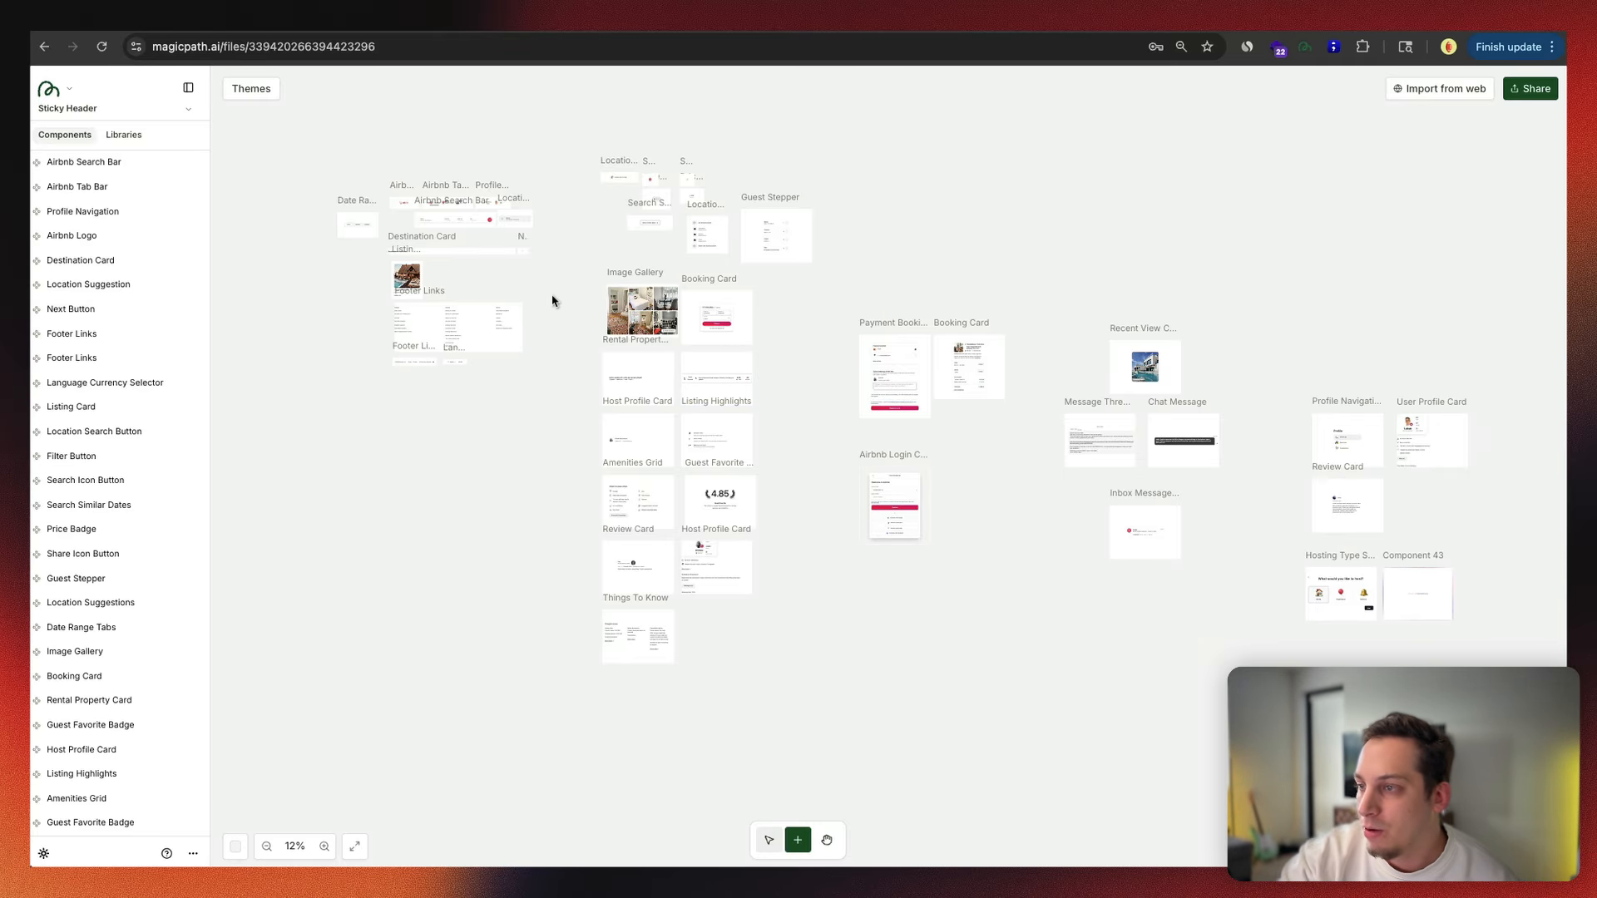
scroll(553, 302, "right", 3)
scroll(553, 301, "up", 2)
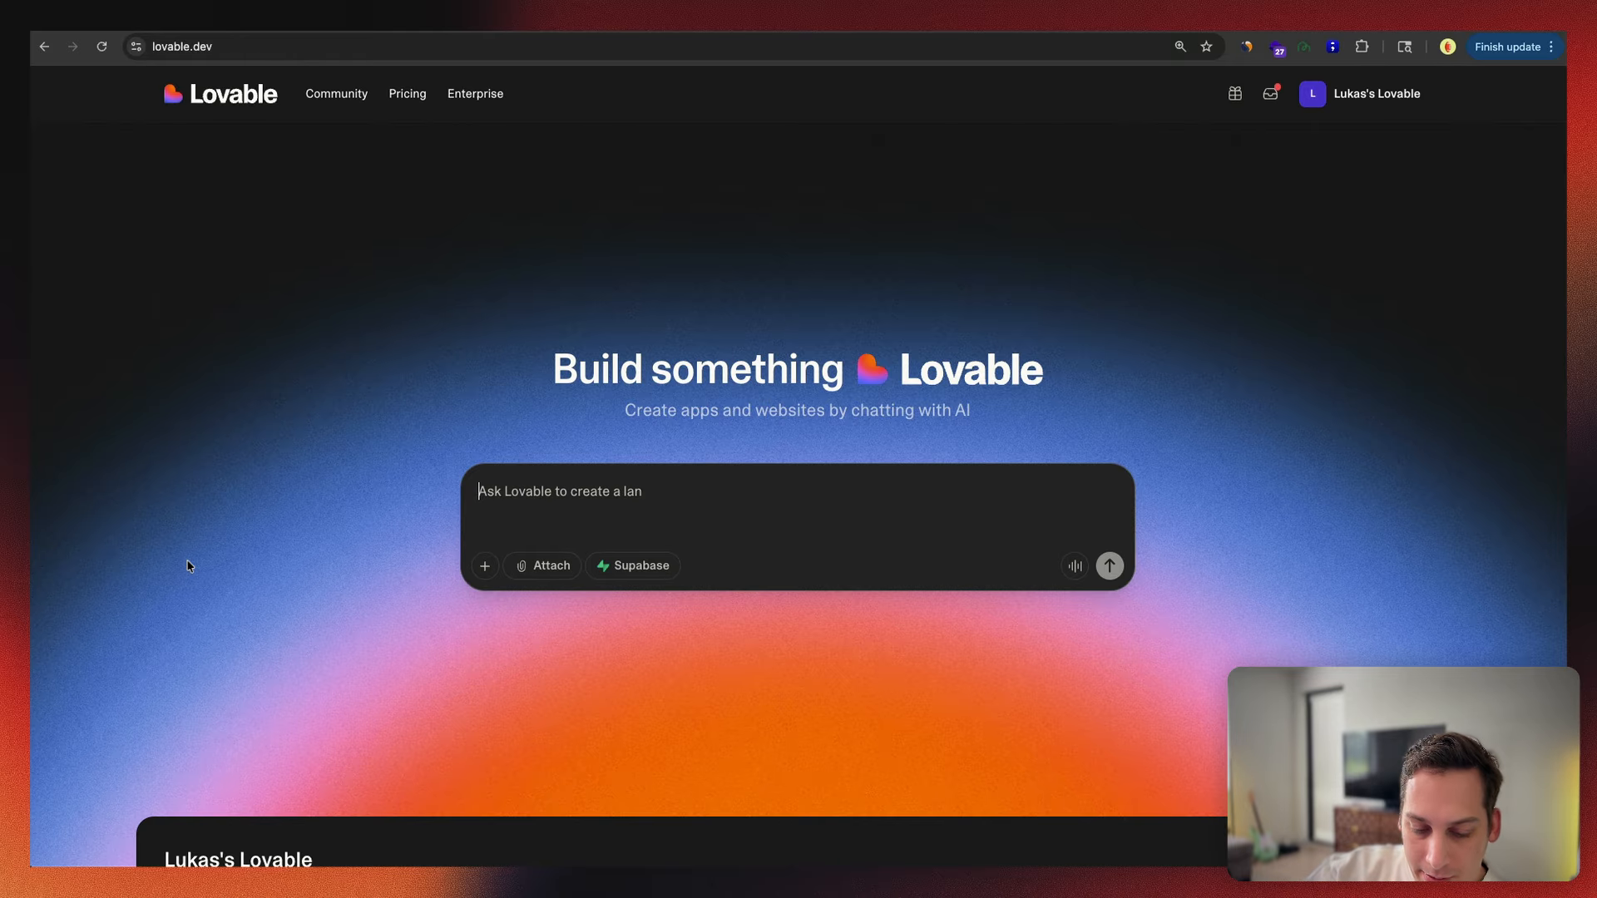
Step: Switch to Lovable, start the prompt with "build out an airbnb clone." and check the Home Page section of the Excalidraw board
type("build out an")
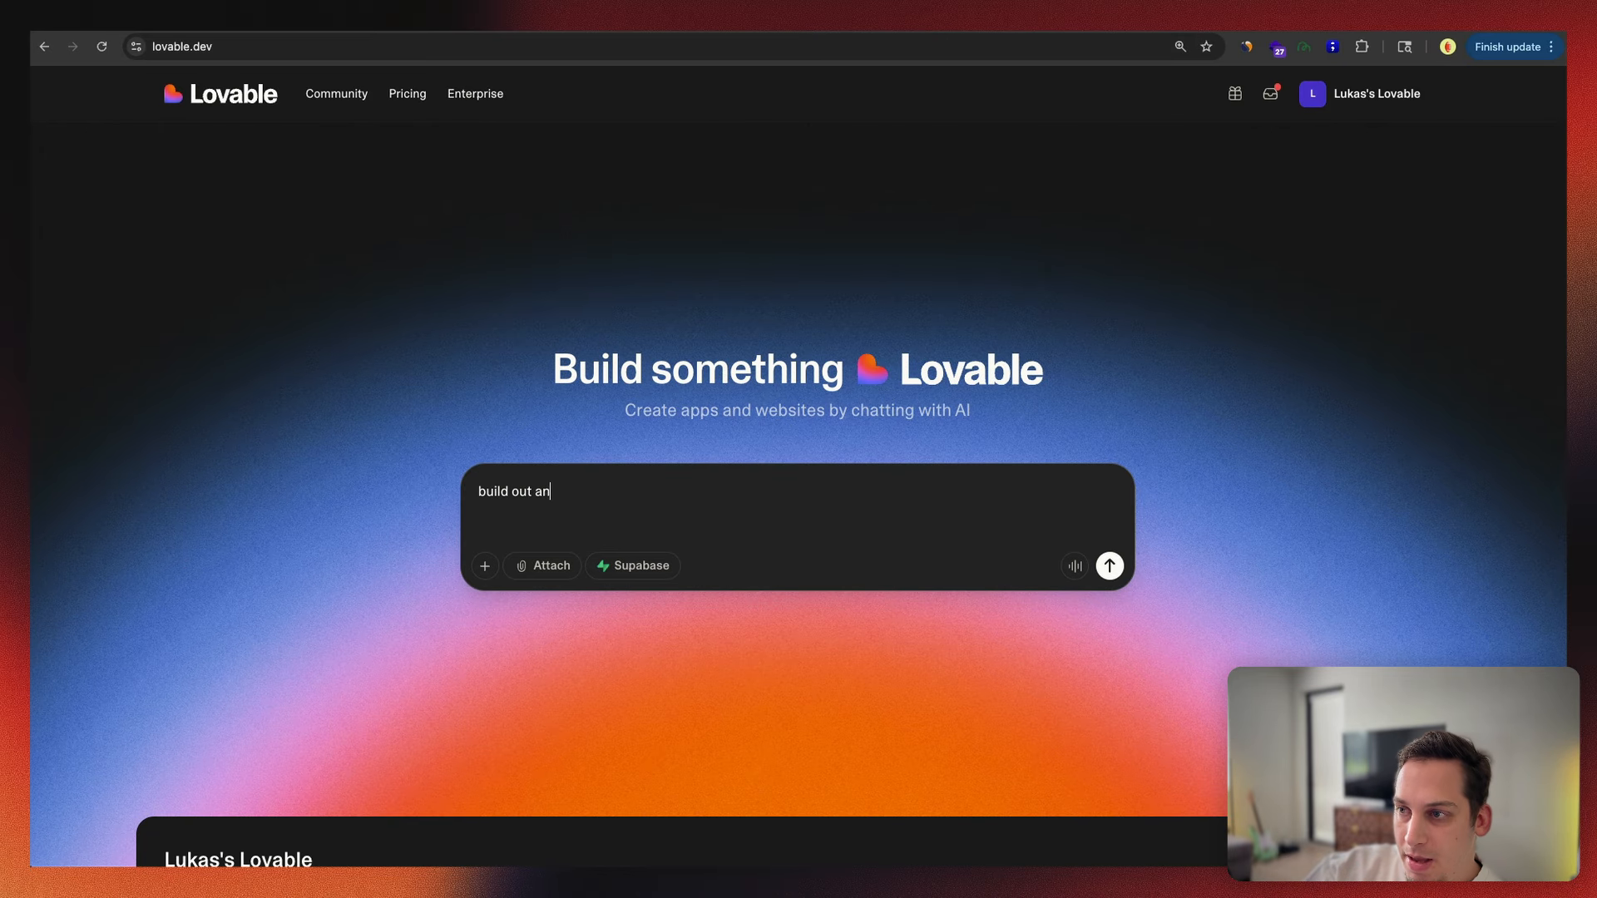
type(" ai ag")
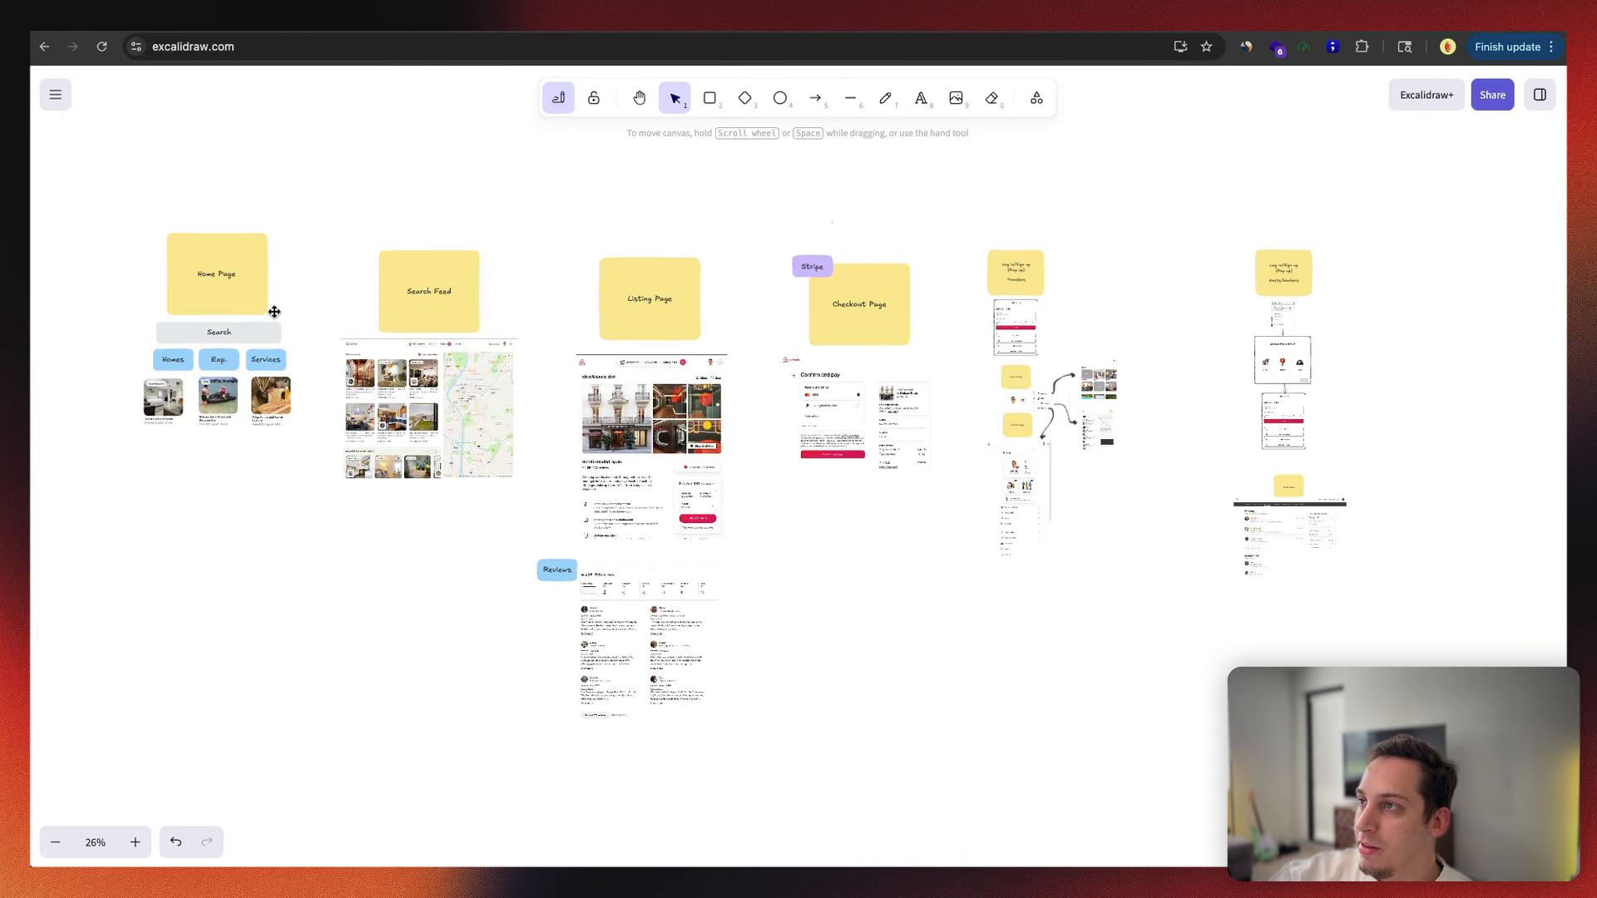
scroll(331, 257, "left", 5)
scroll(331, 253, "up", 10)
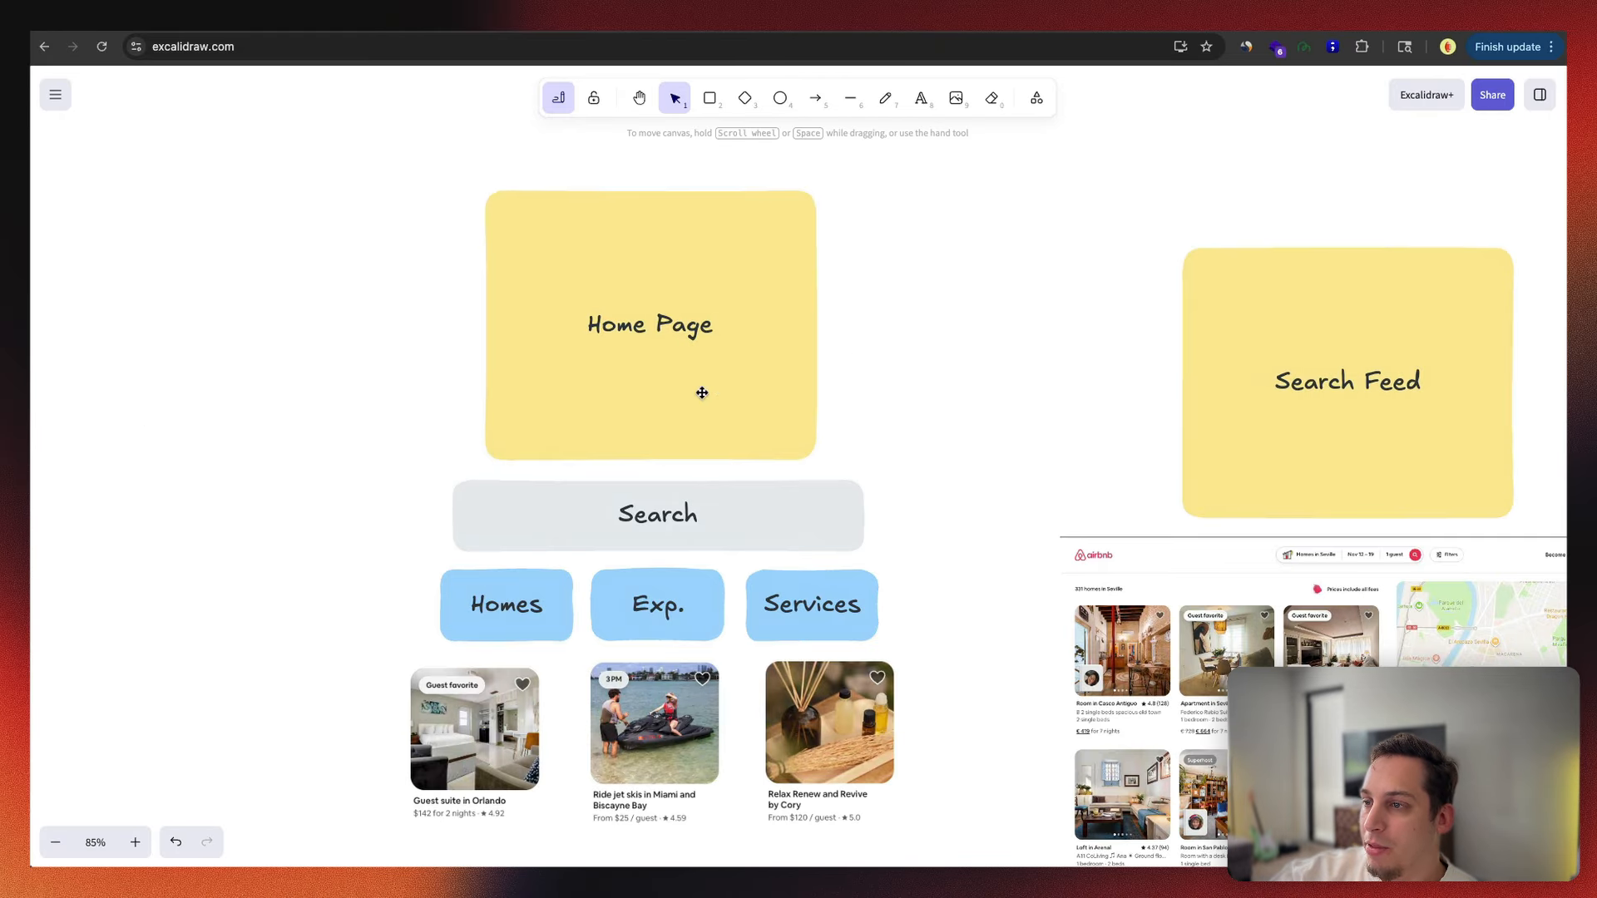
scroll(447, 439, "down", 5)
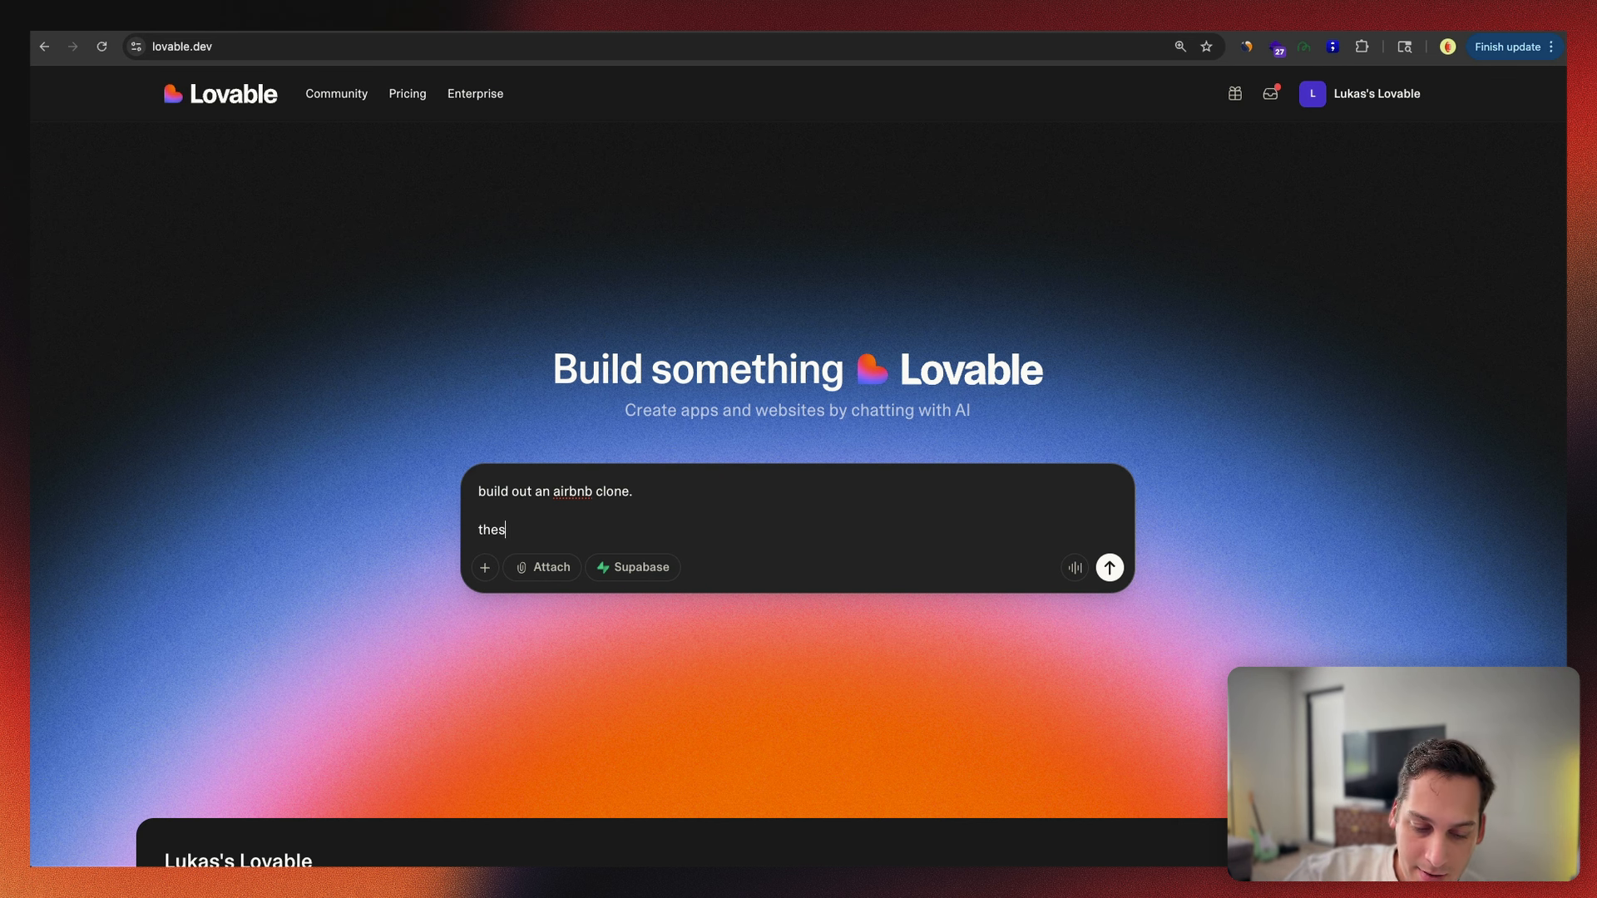
Step: Add "these are the different pags:" to the Lovable prompt and start the list with "- home page (with 3 tabs : homes,"
type("e differ")
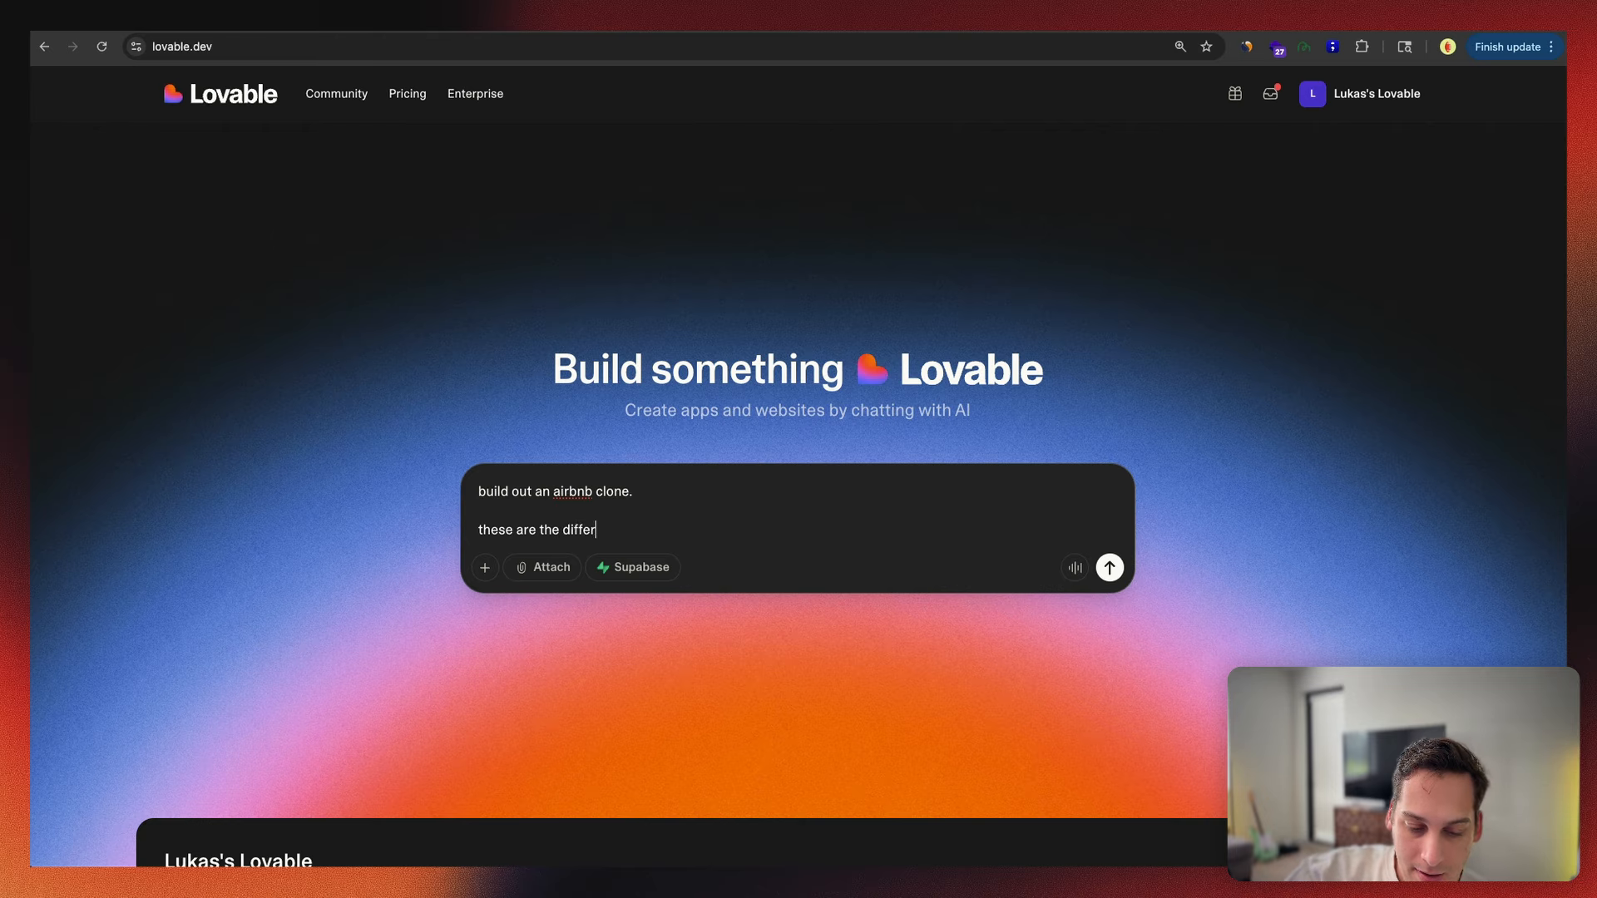
type("ent pags:")
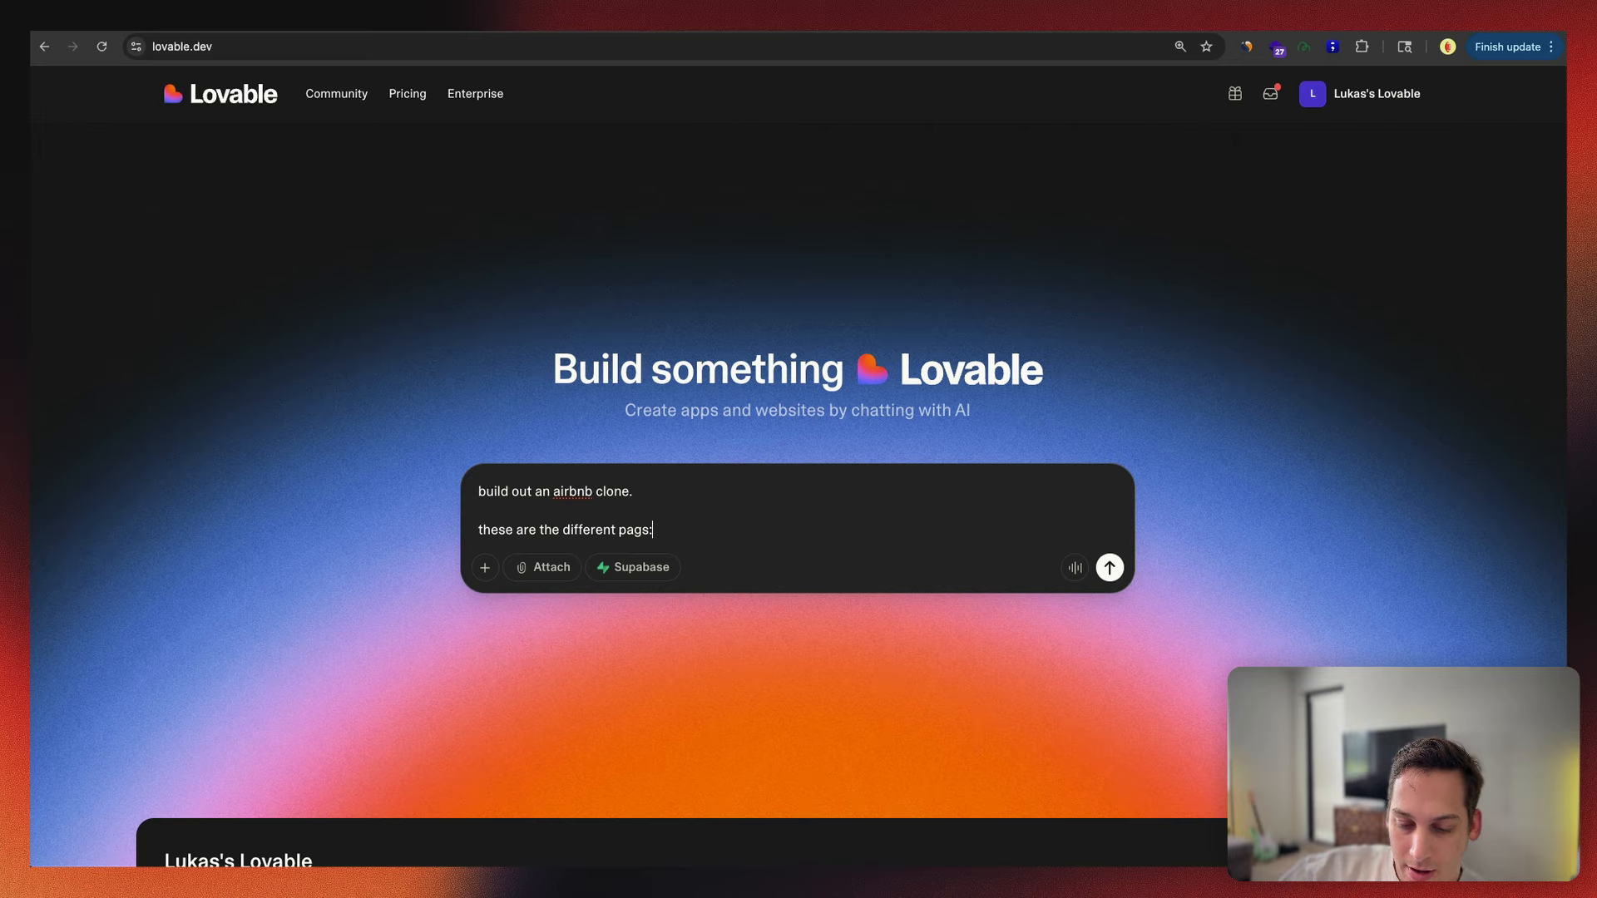
key("shift+Return")
type("- h")
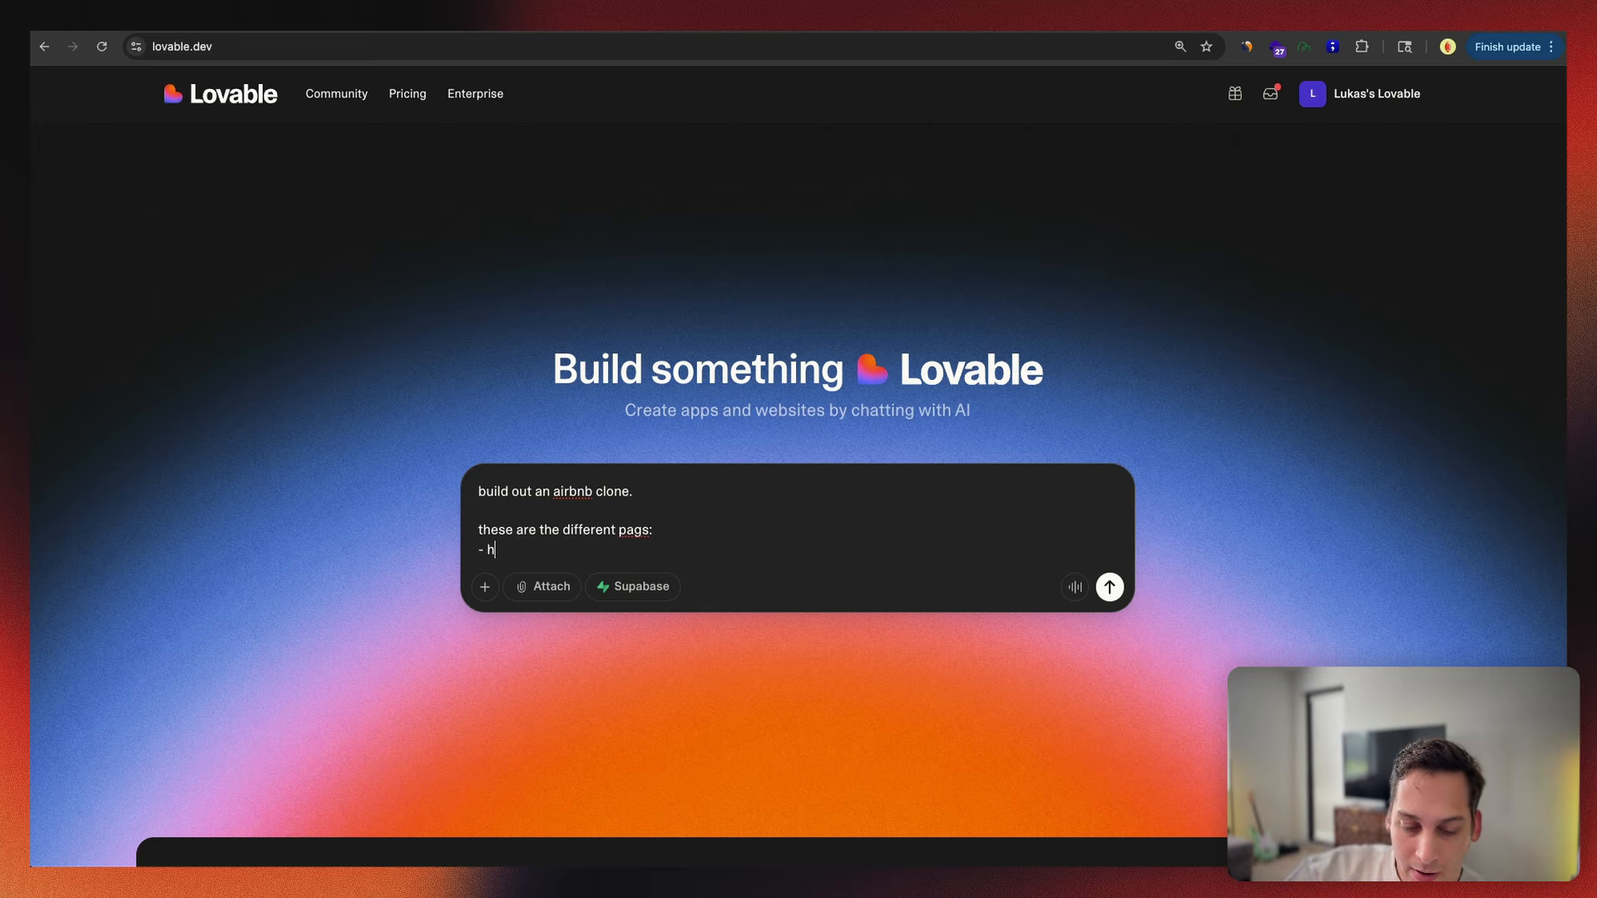
type("ome page (")
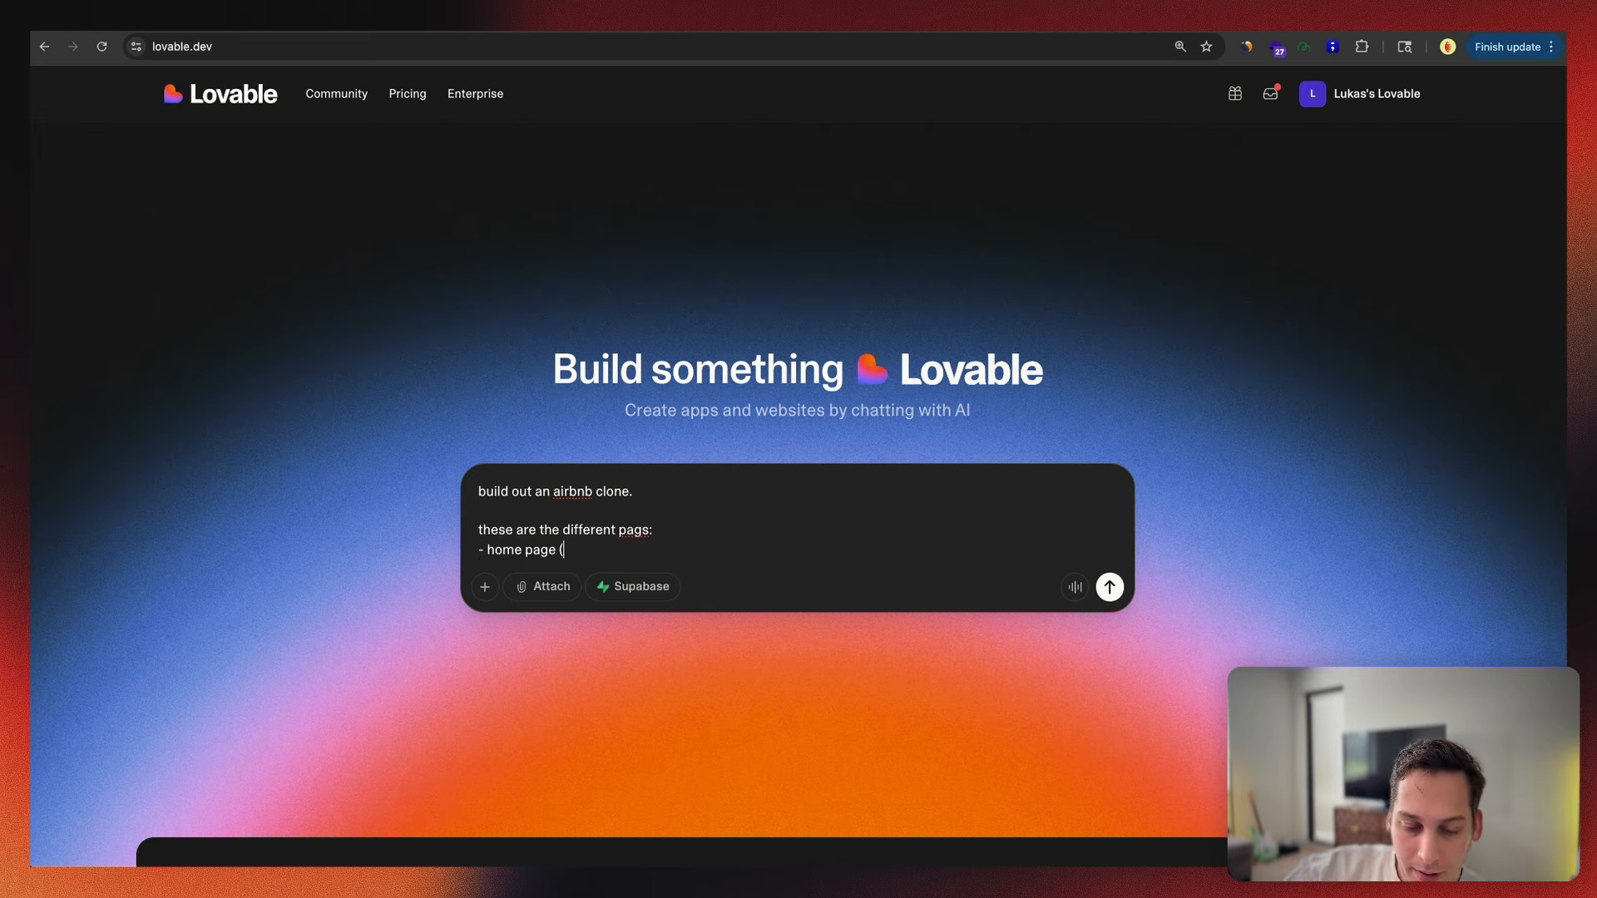
type("with")
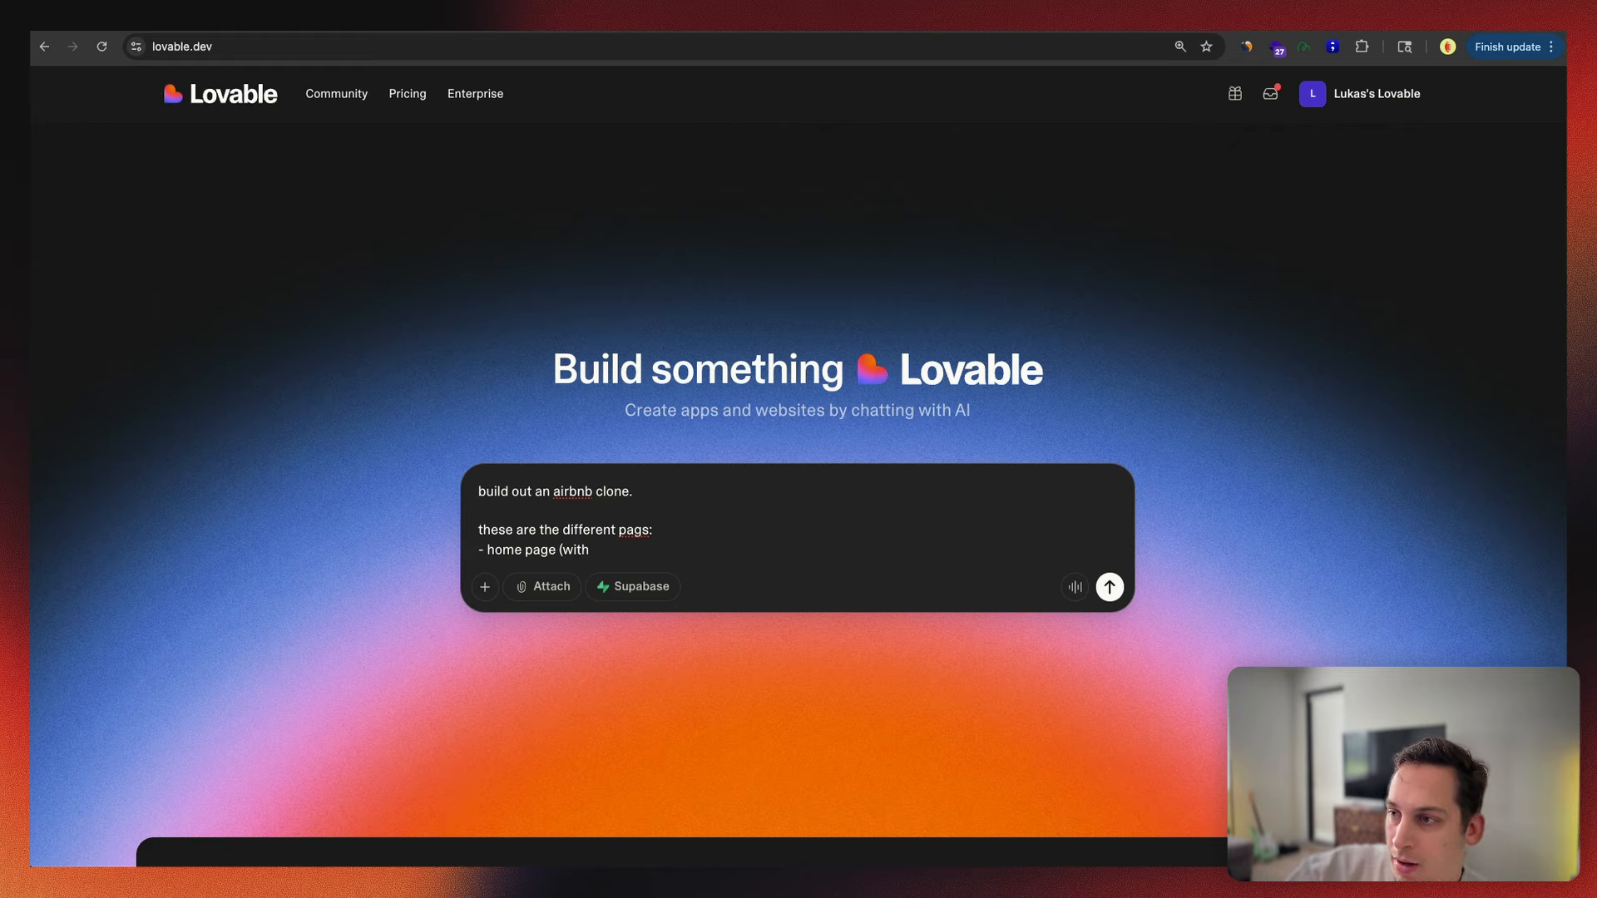
type(" 3 tabs")
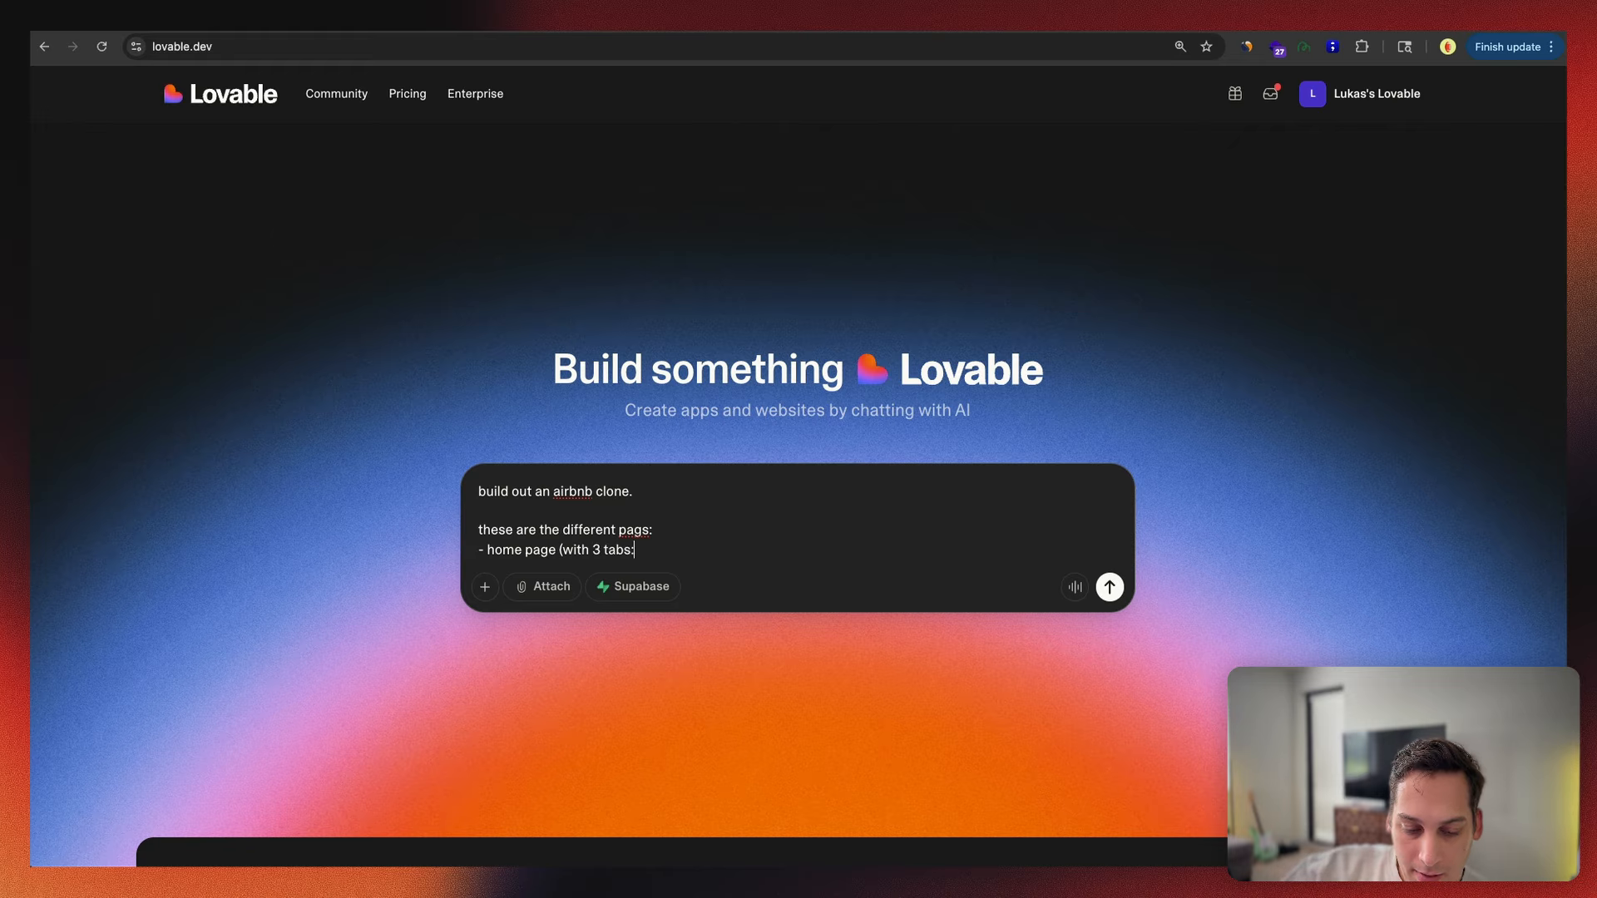
type(": homes,")
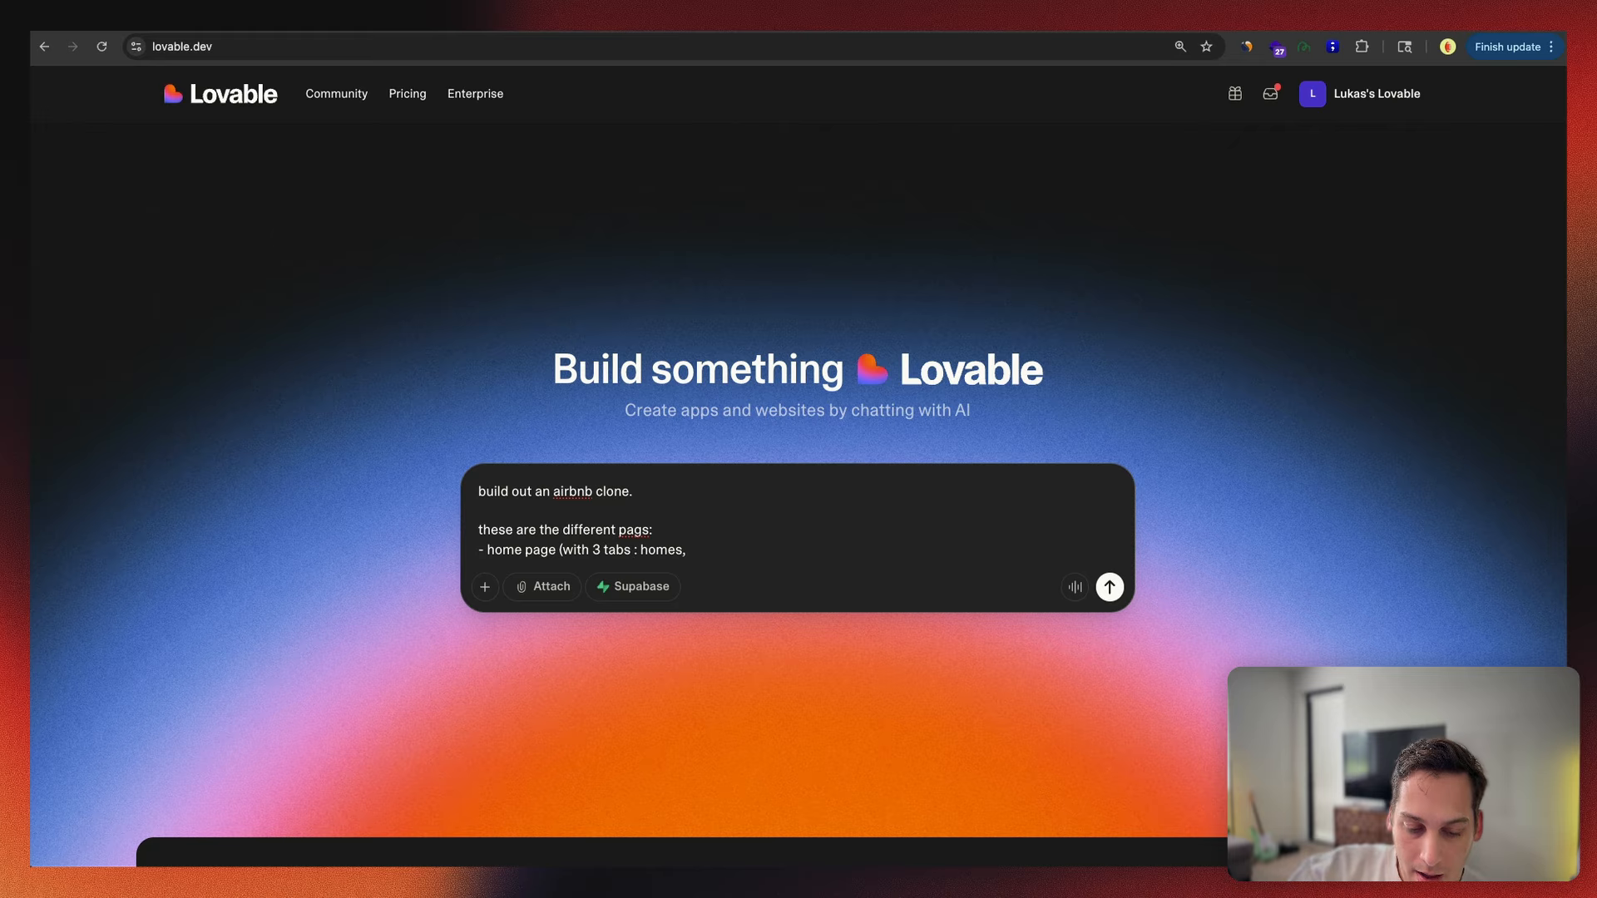
Step: Insert "and their own feeds" after "3 tabs" in the home page line and return to the line's end
type(" at")
key("BackSpace")
key("BackSpace")
key("BackSpace")
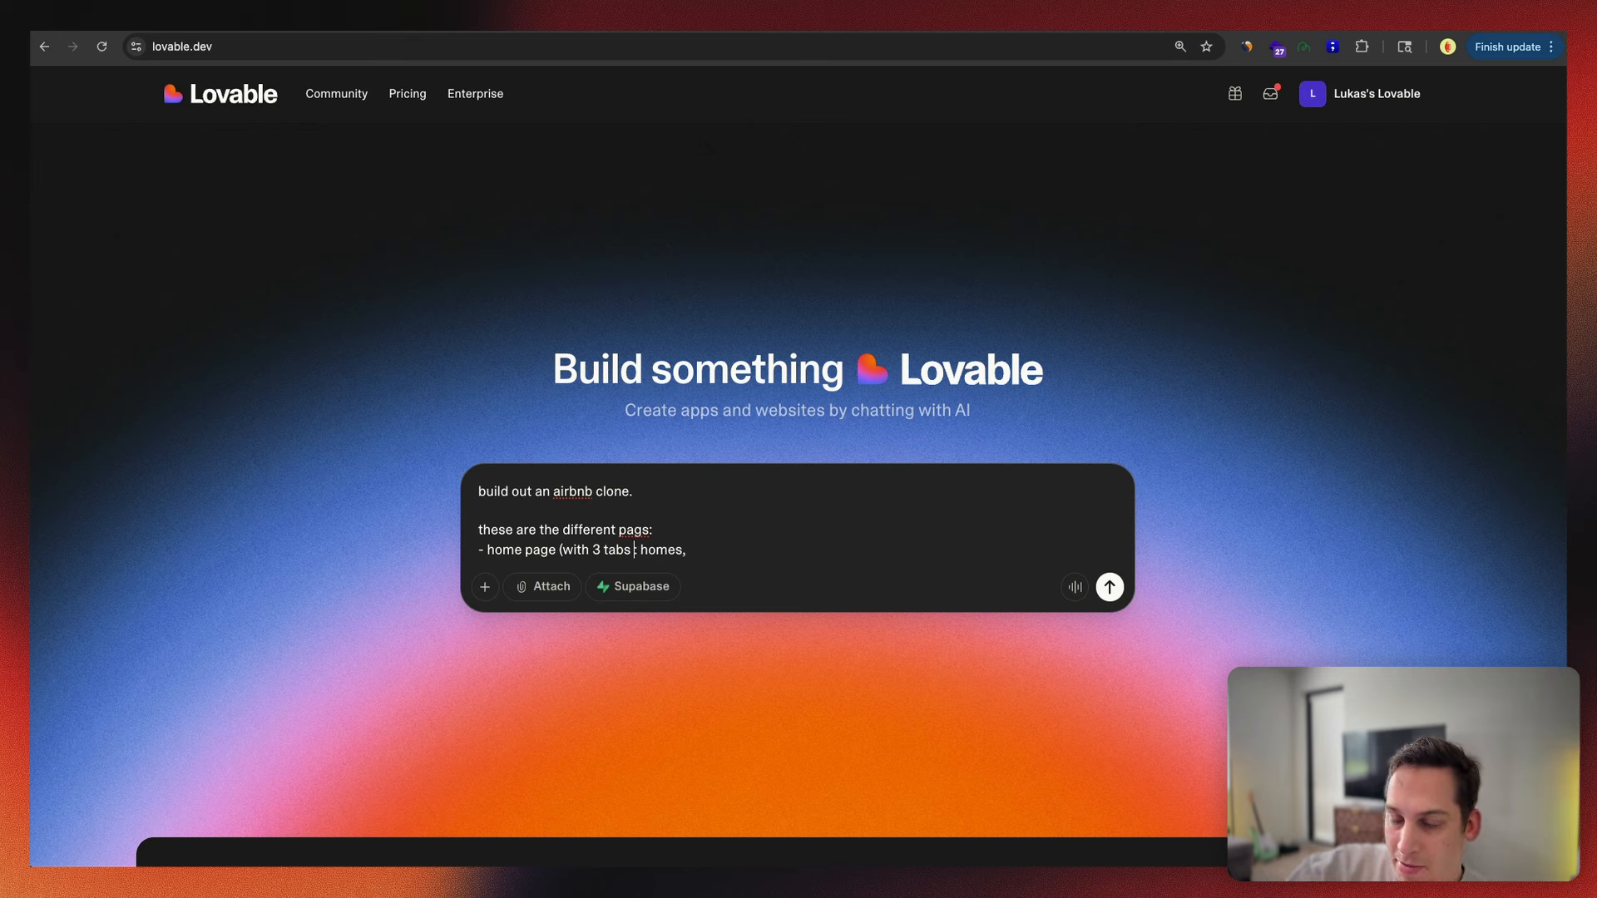
type("and their own ")
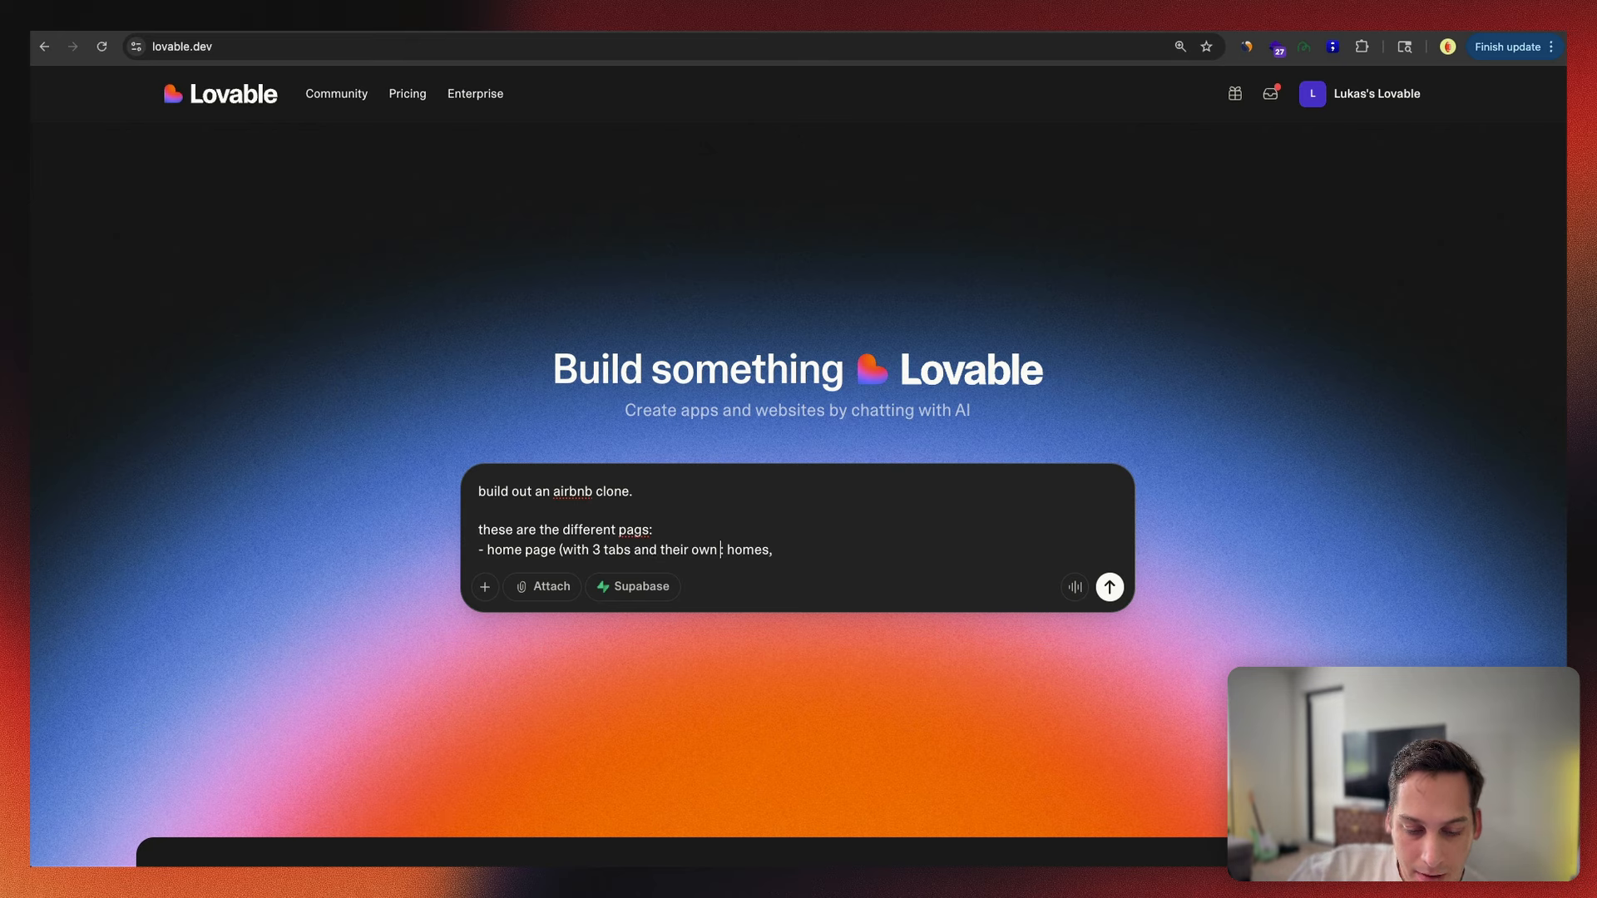
type("feeds")
key("super+Right")
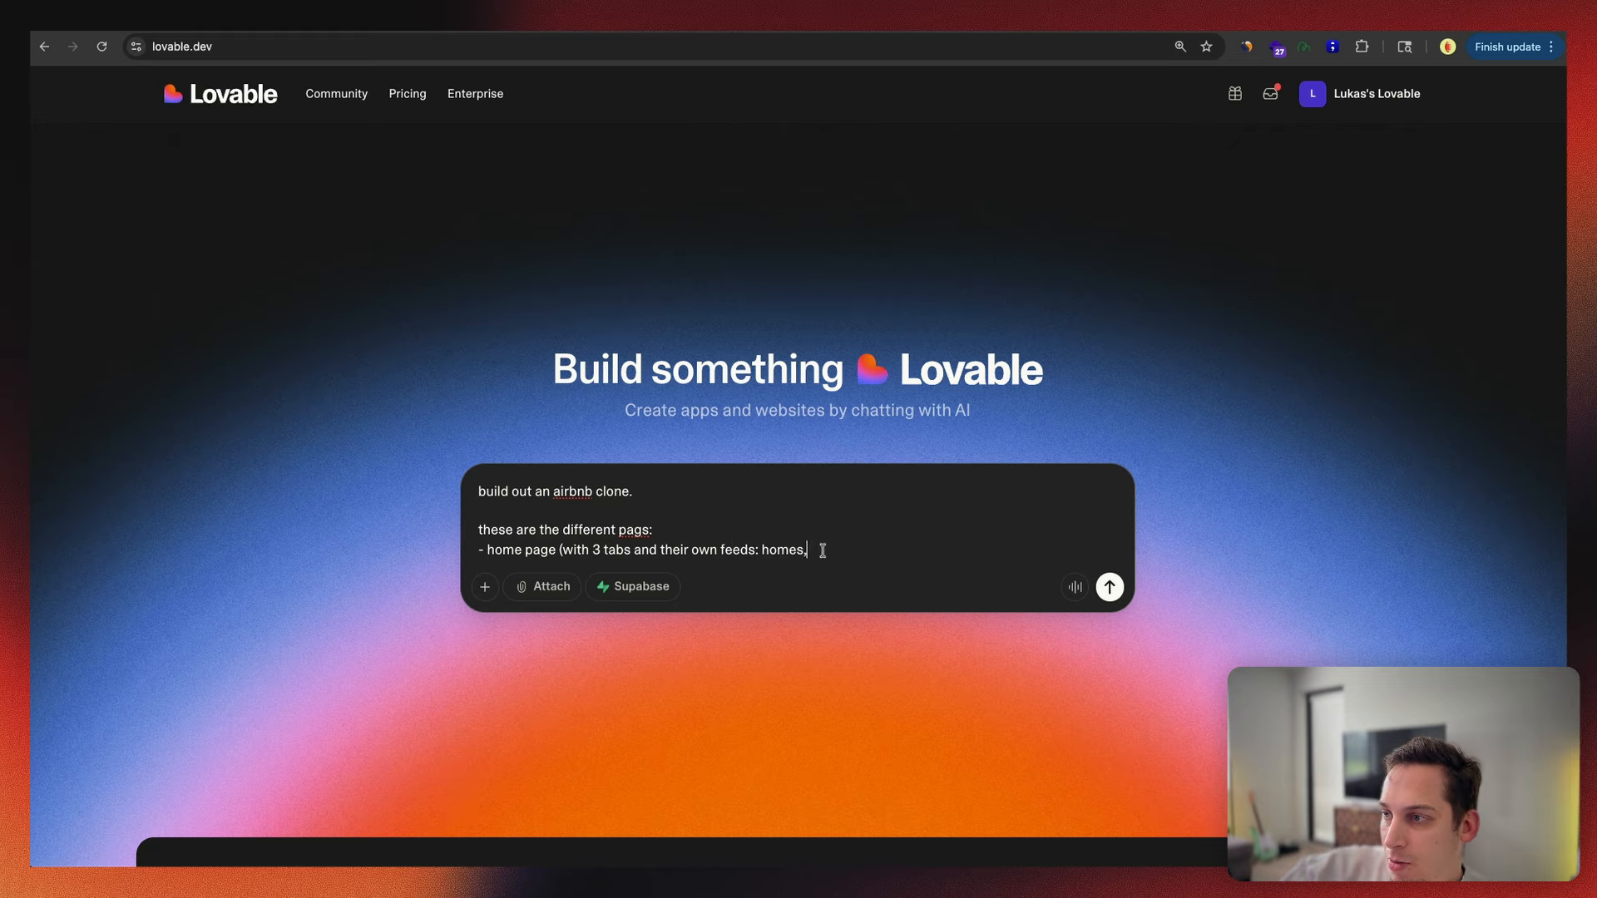
Step: Finish the home page line with "experiences and services)", start another list item, and check the Search Feed section of the Excalidraw board
type("experiences and services")
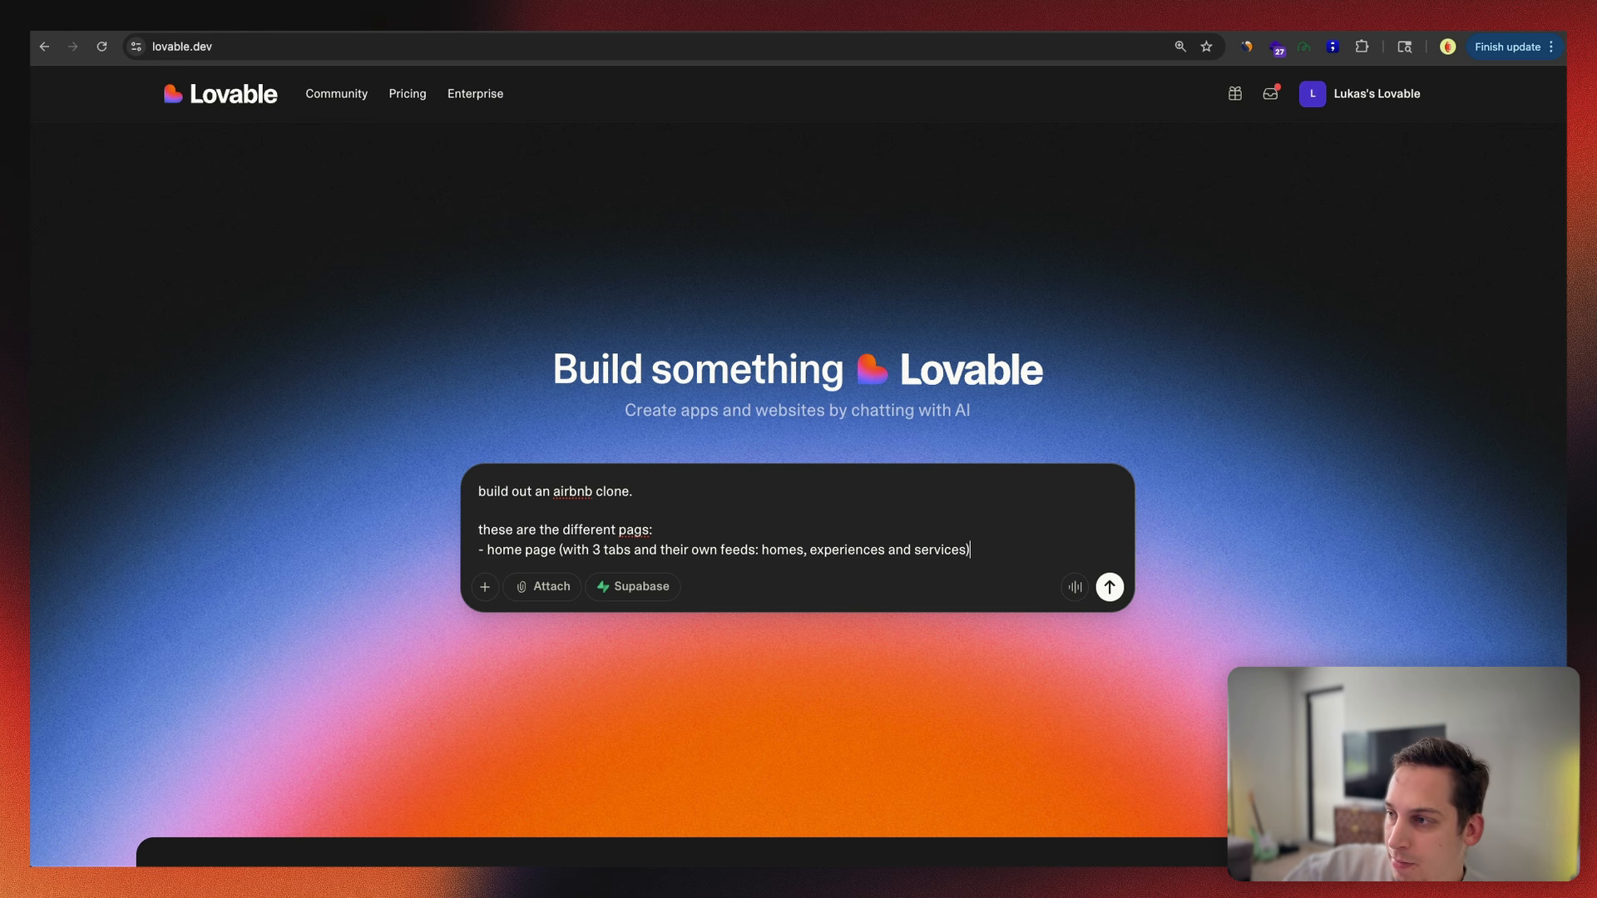
key("shift+Return")
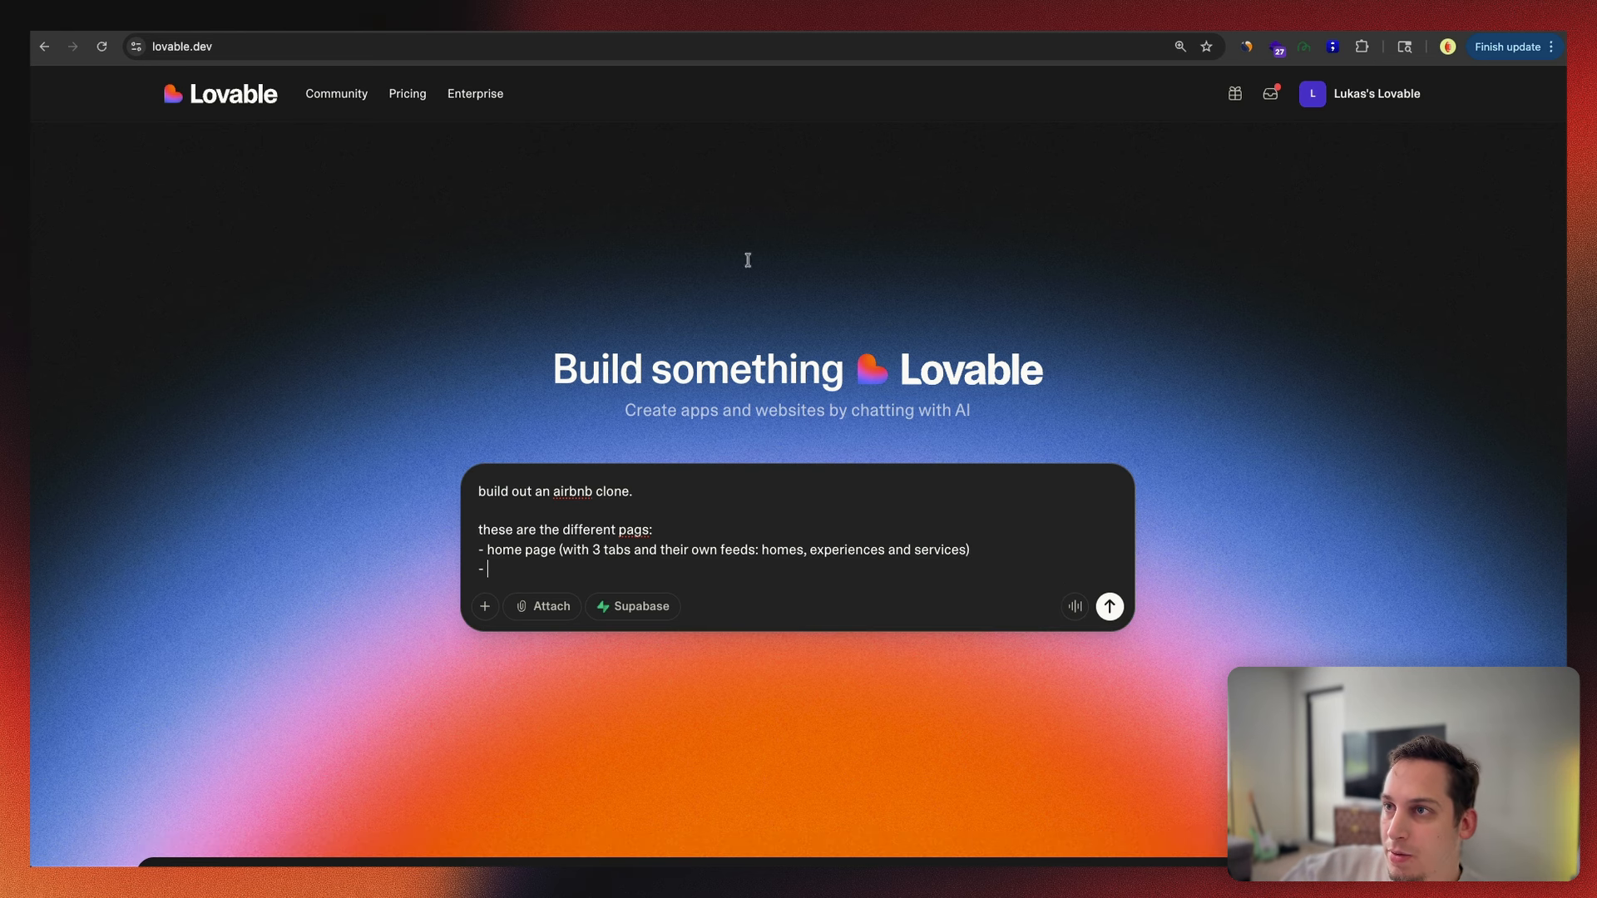
left_click(393, 19)
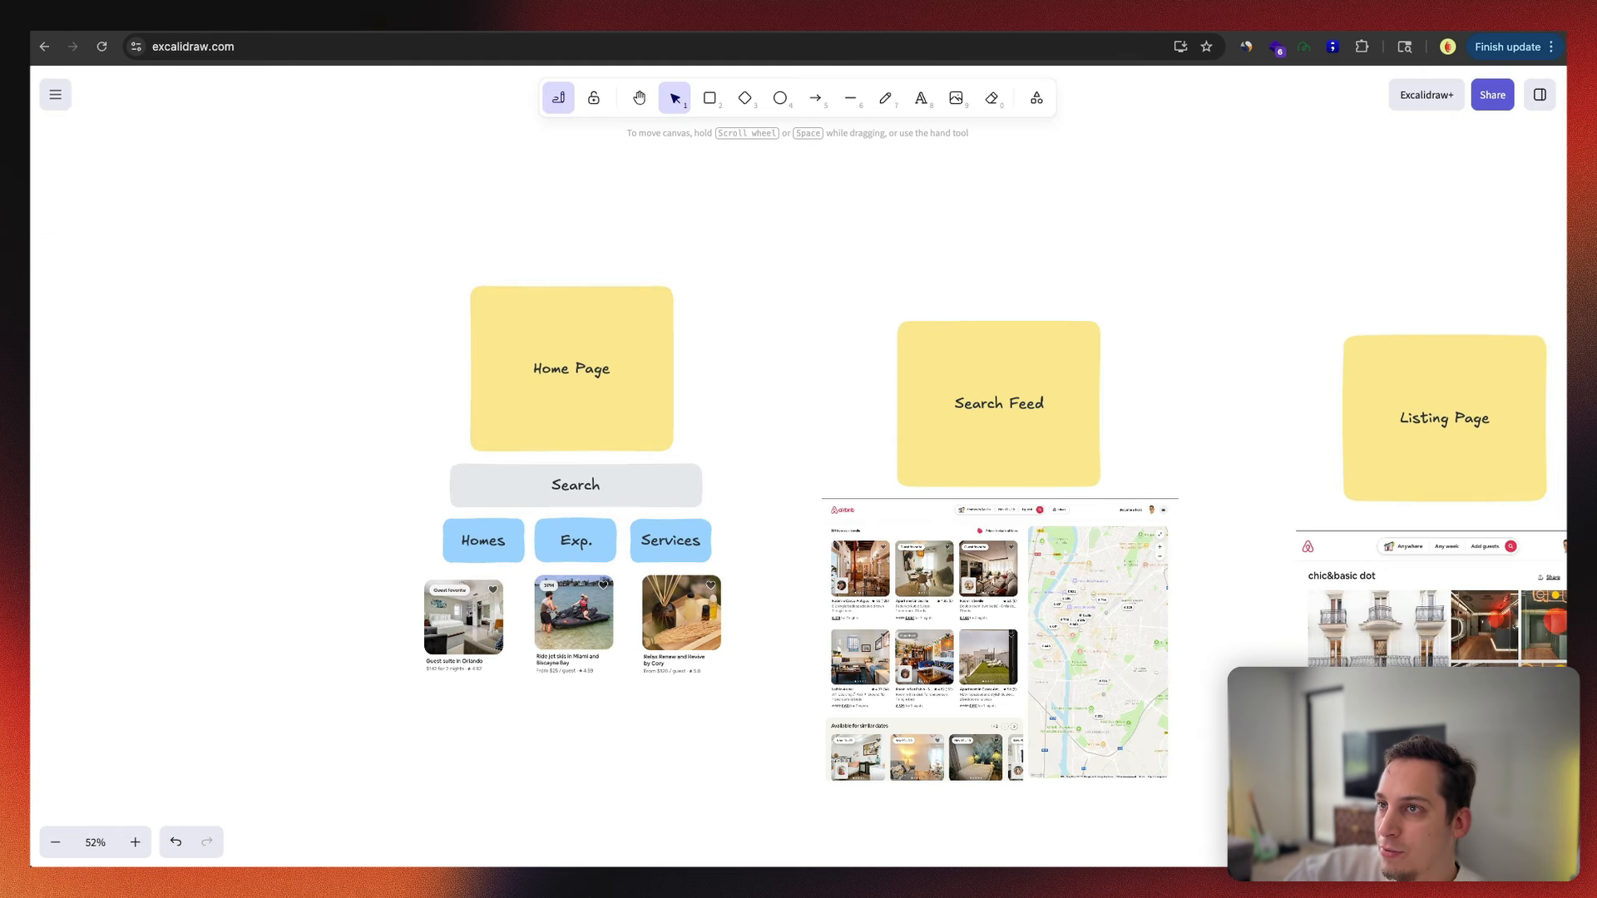
left_click(274, 19)
key("ctrl+Tab")
key("ctrl+Tab")
key("ctrl+Tab")
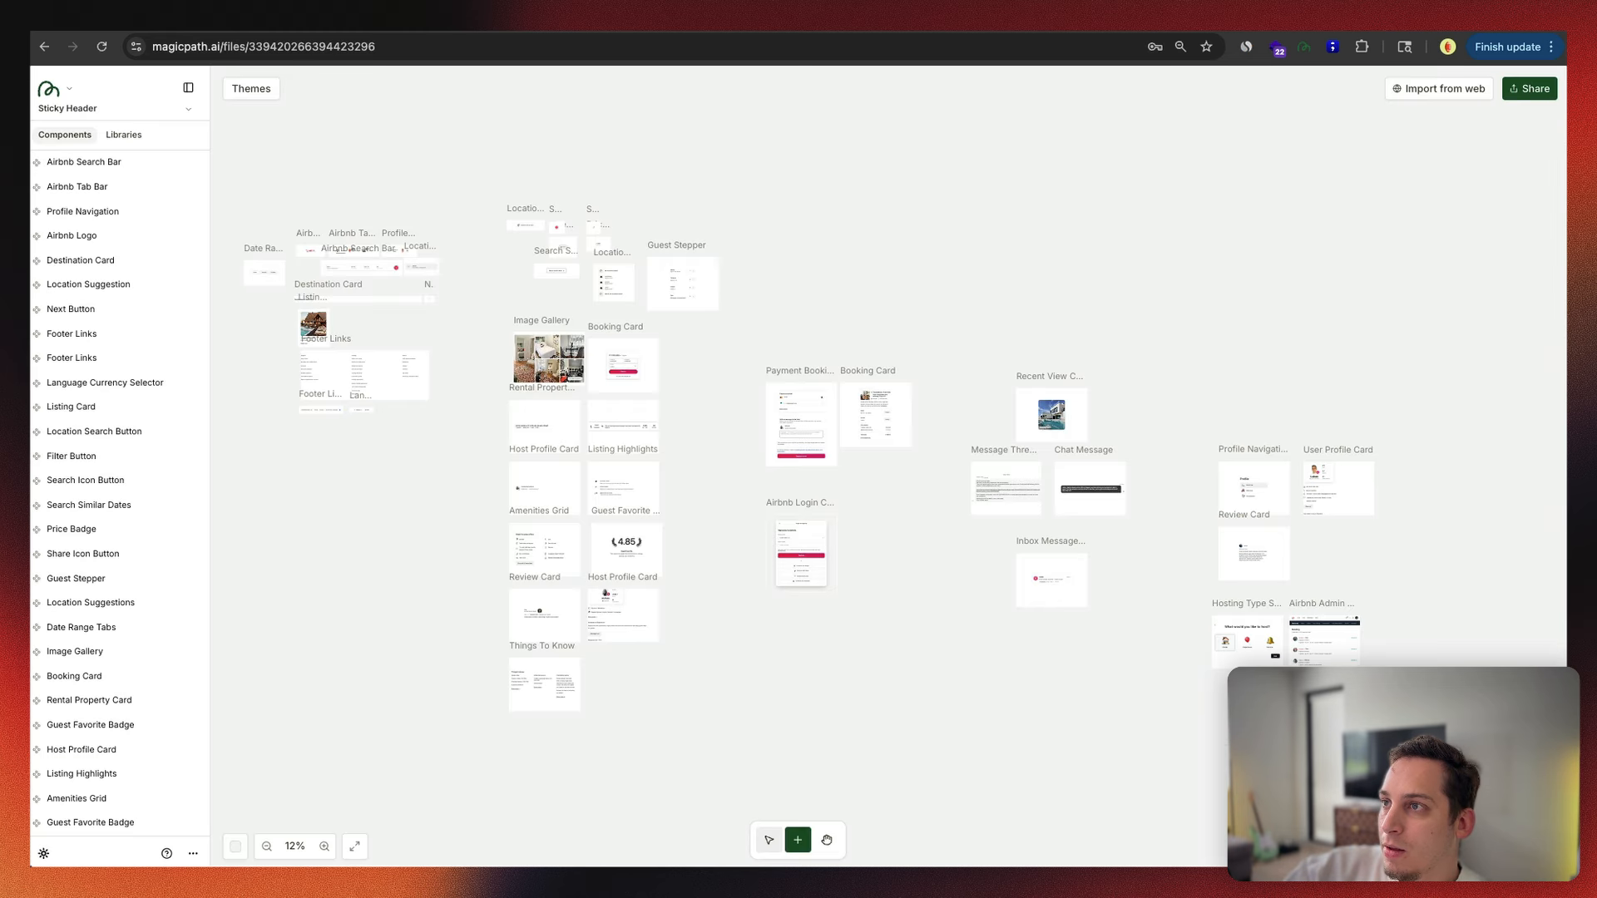
Step: Add "a search feed page, that shows after the user search with the search bar" to the Lovable prompt's page list
type("a se")
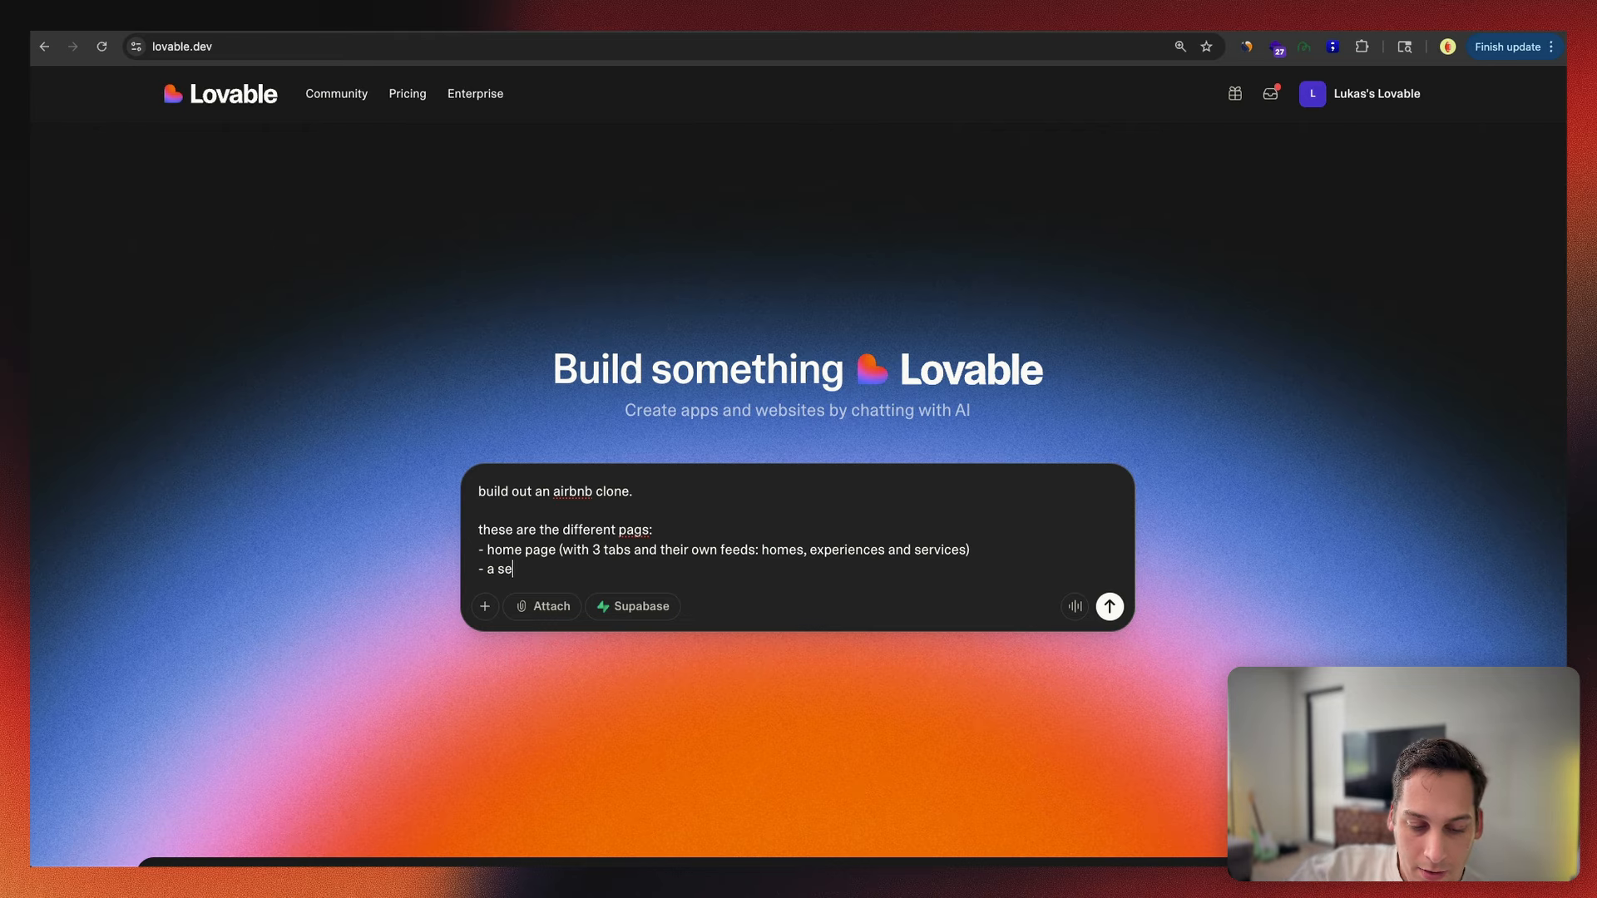
type("arch feed")
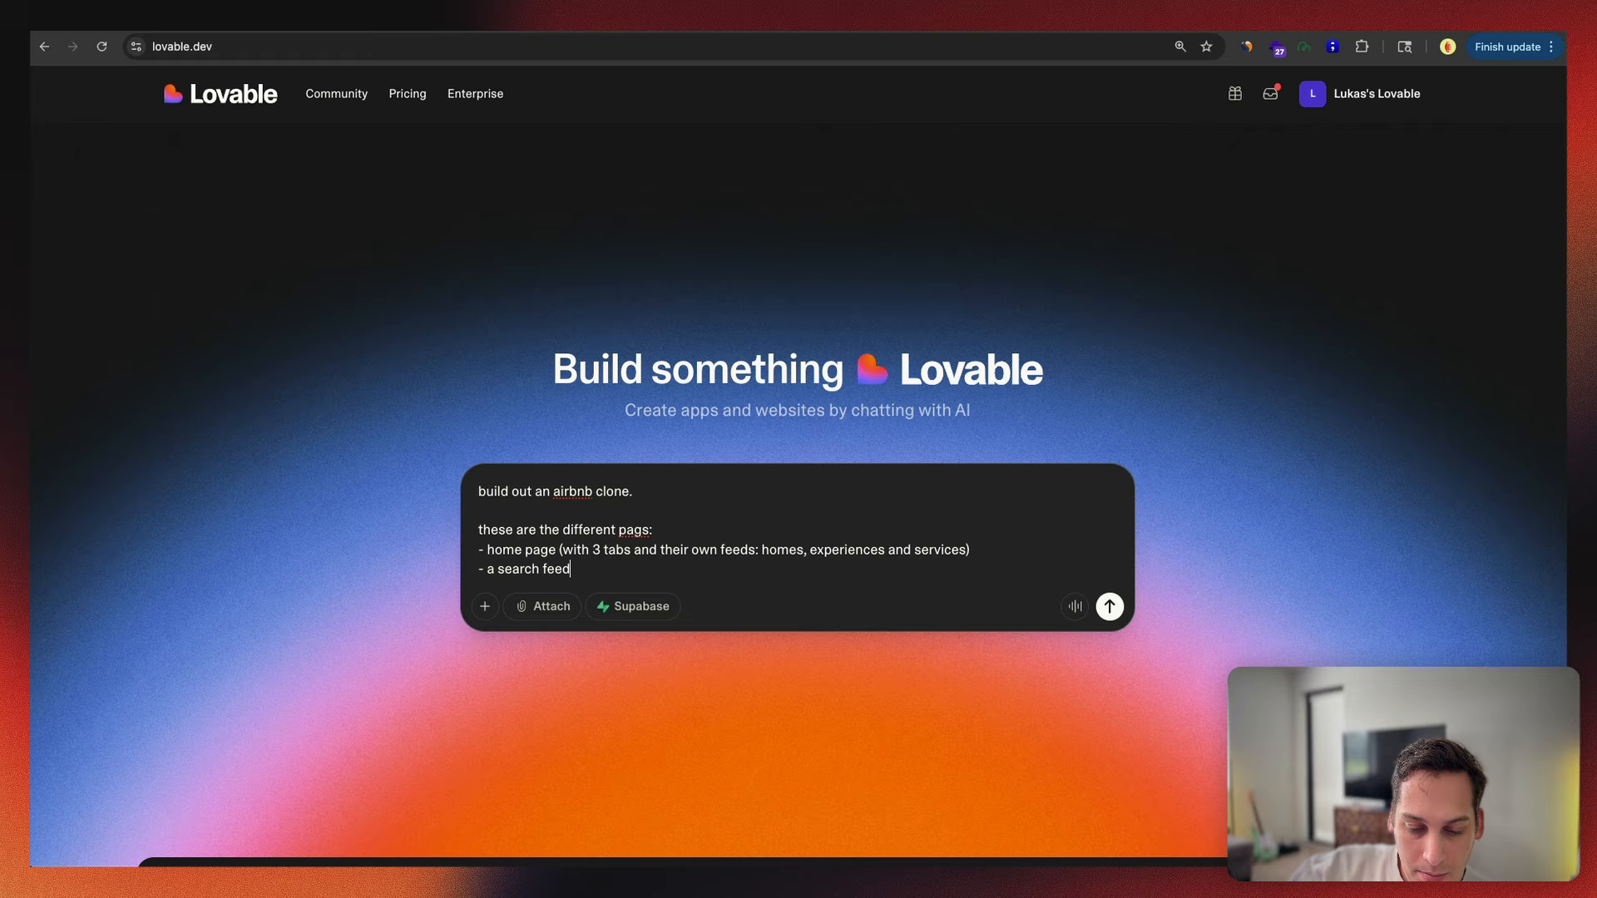
type(" page, that")
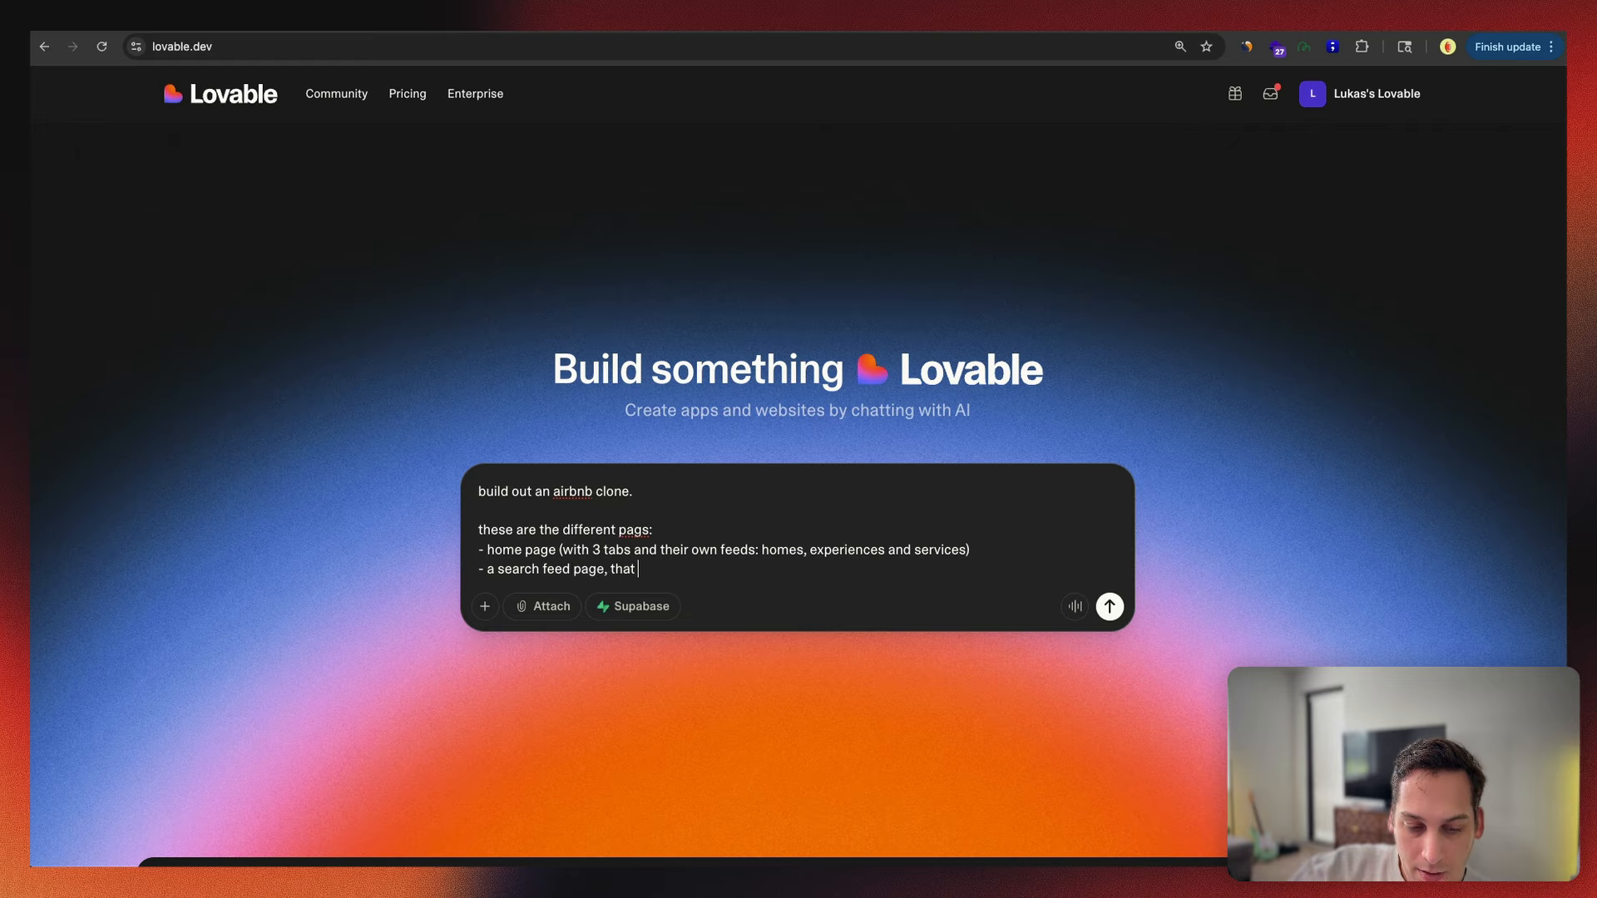
type(" shows after the")
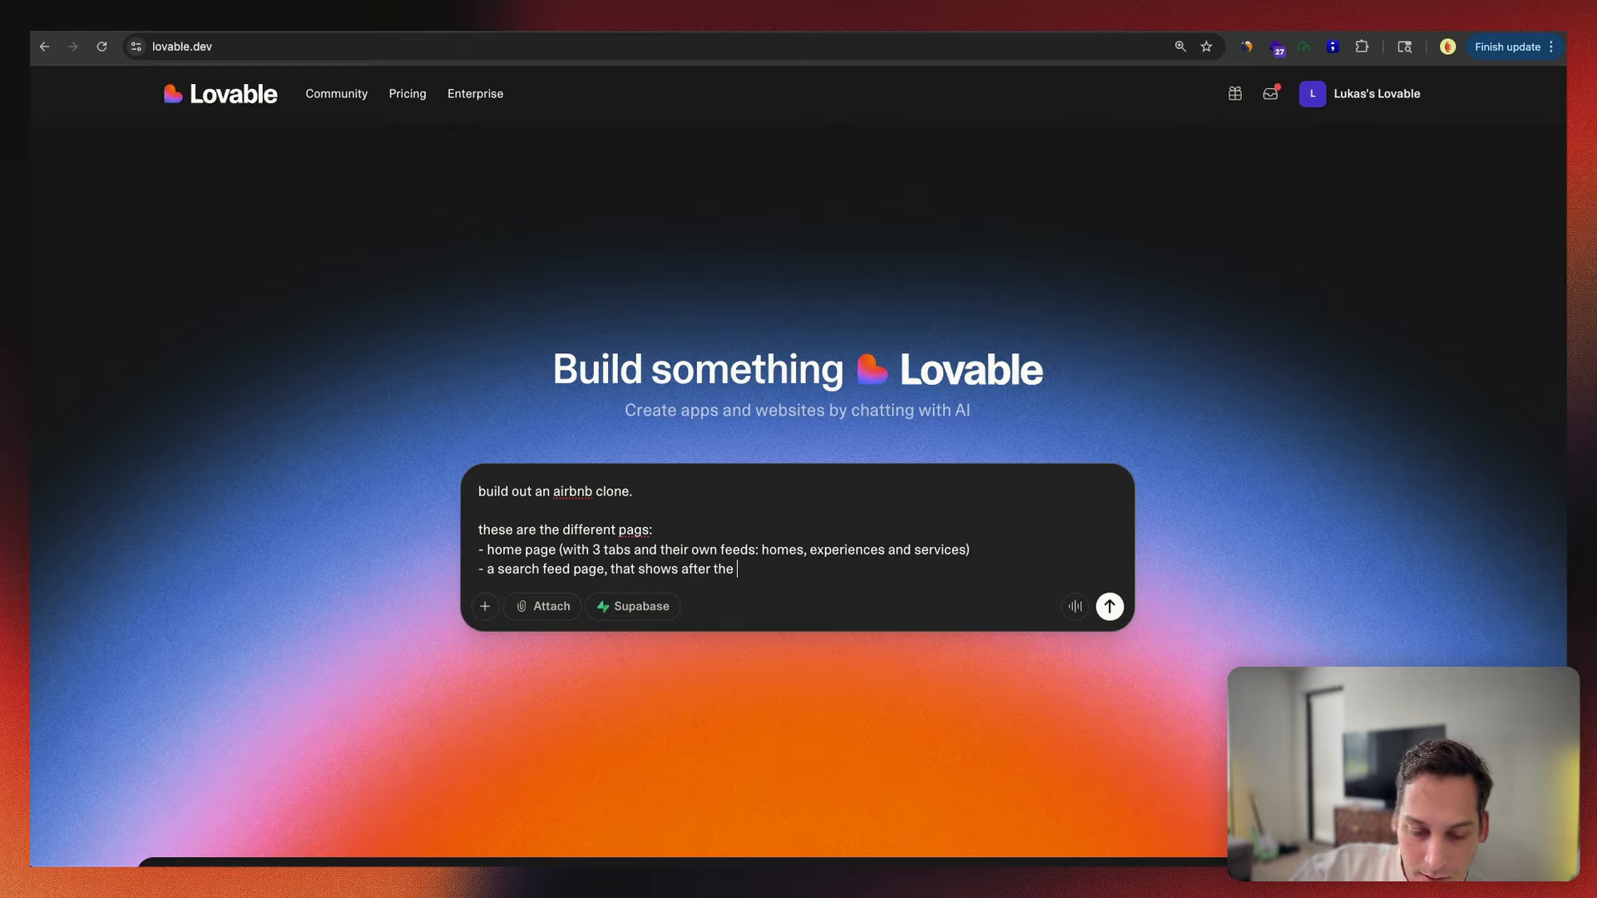
type(" user search ")
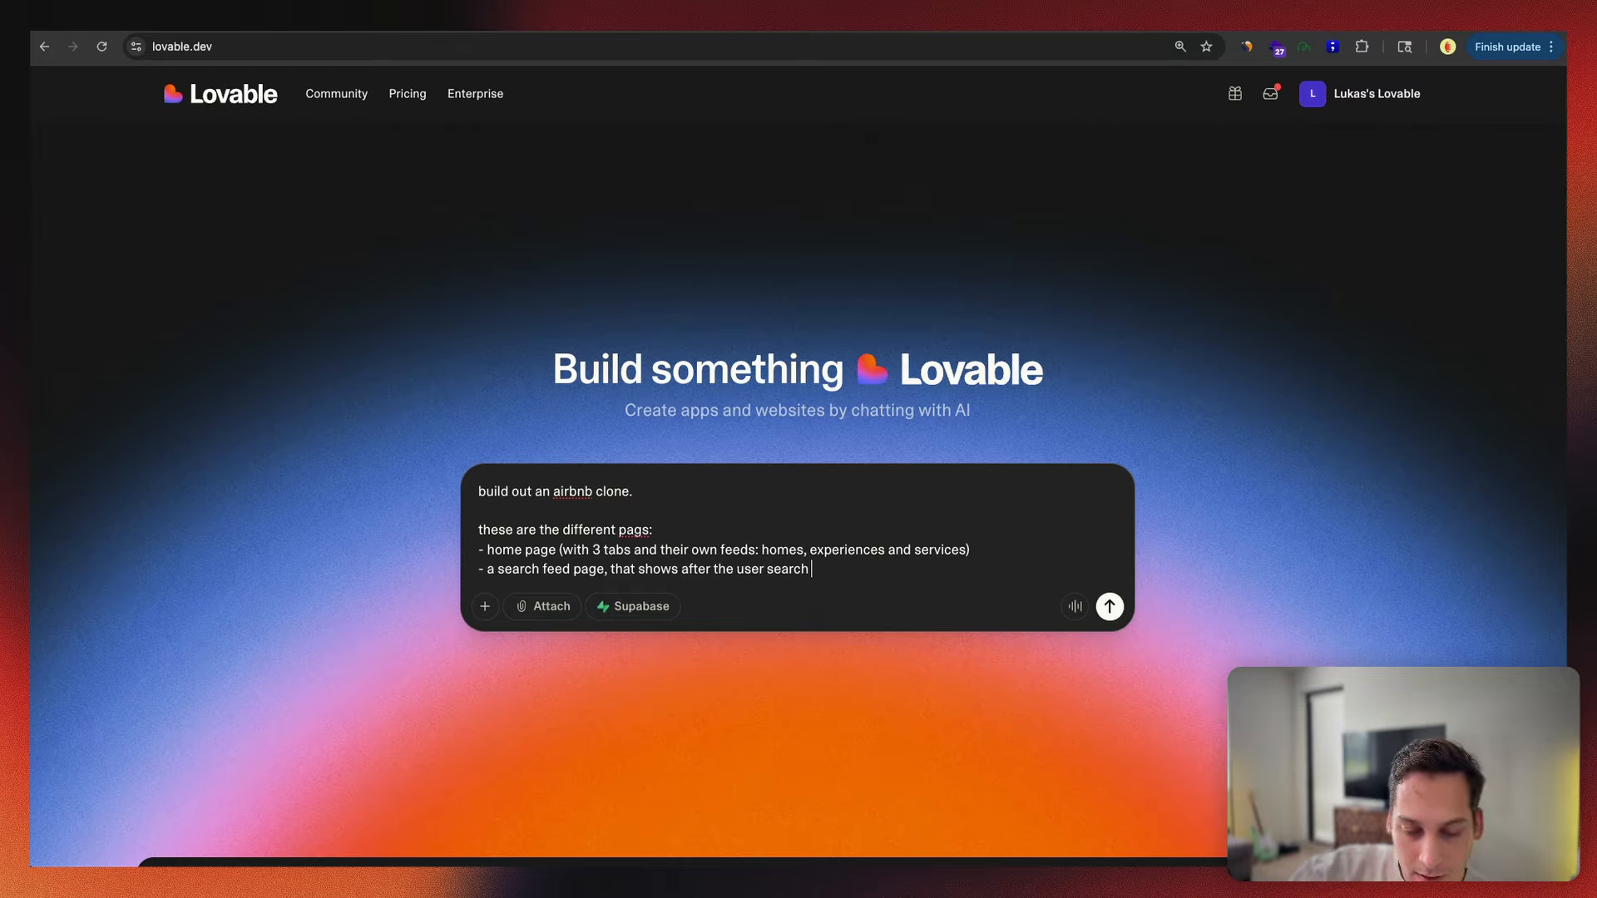
type("with the ")
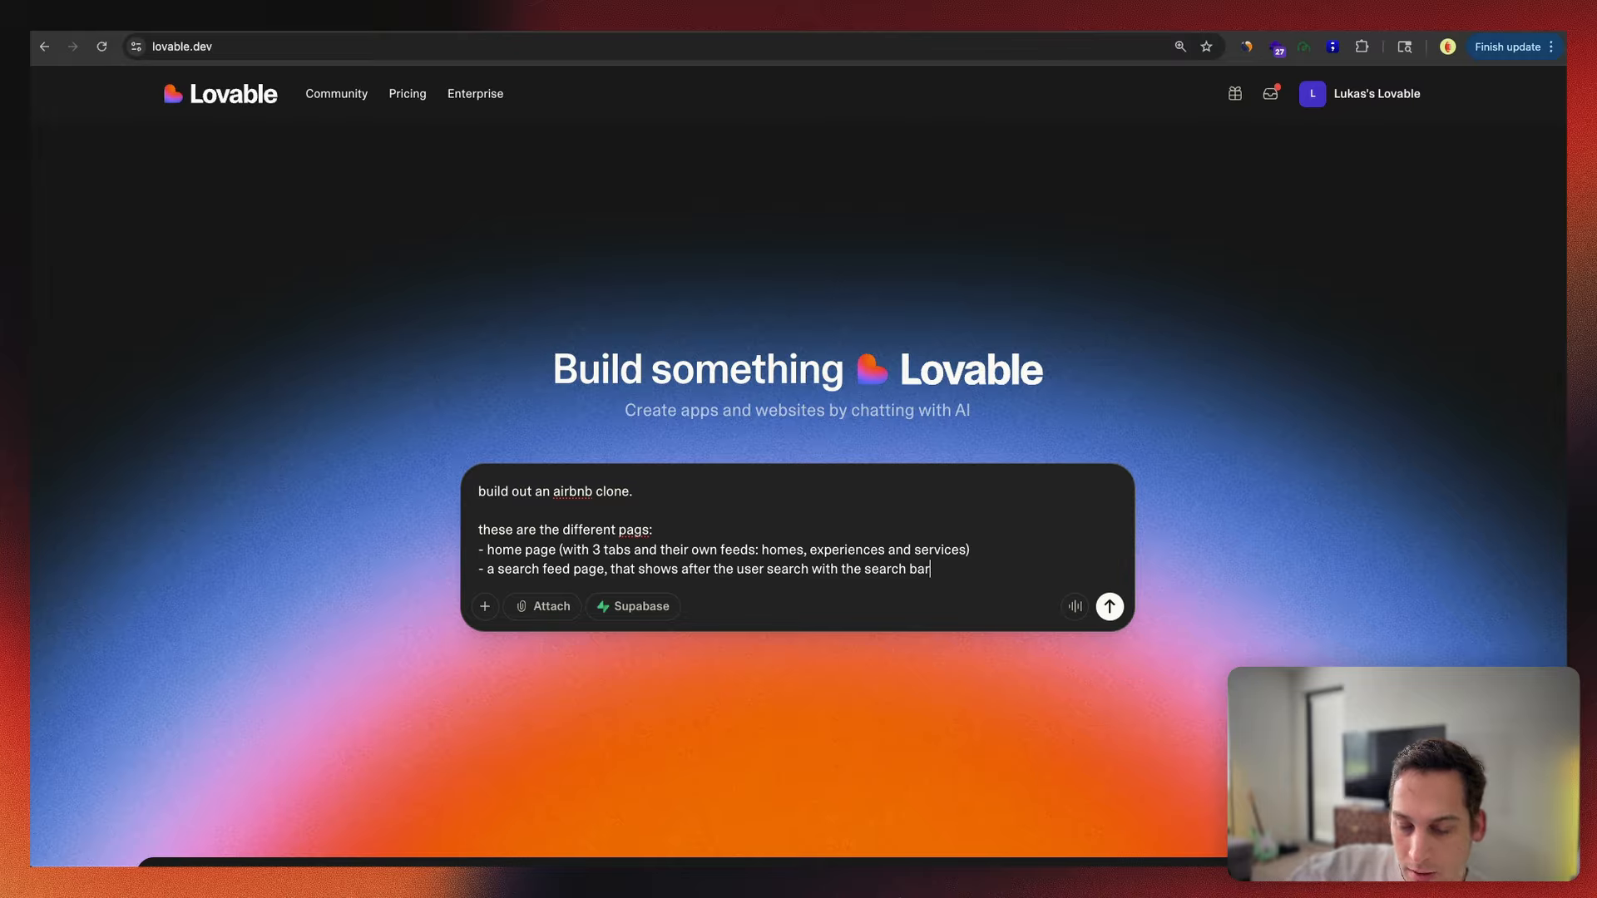
type("search bar")
key("shift+Return")
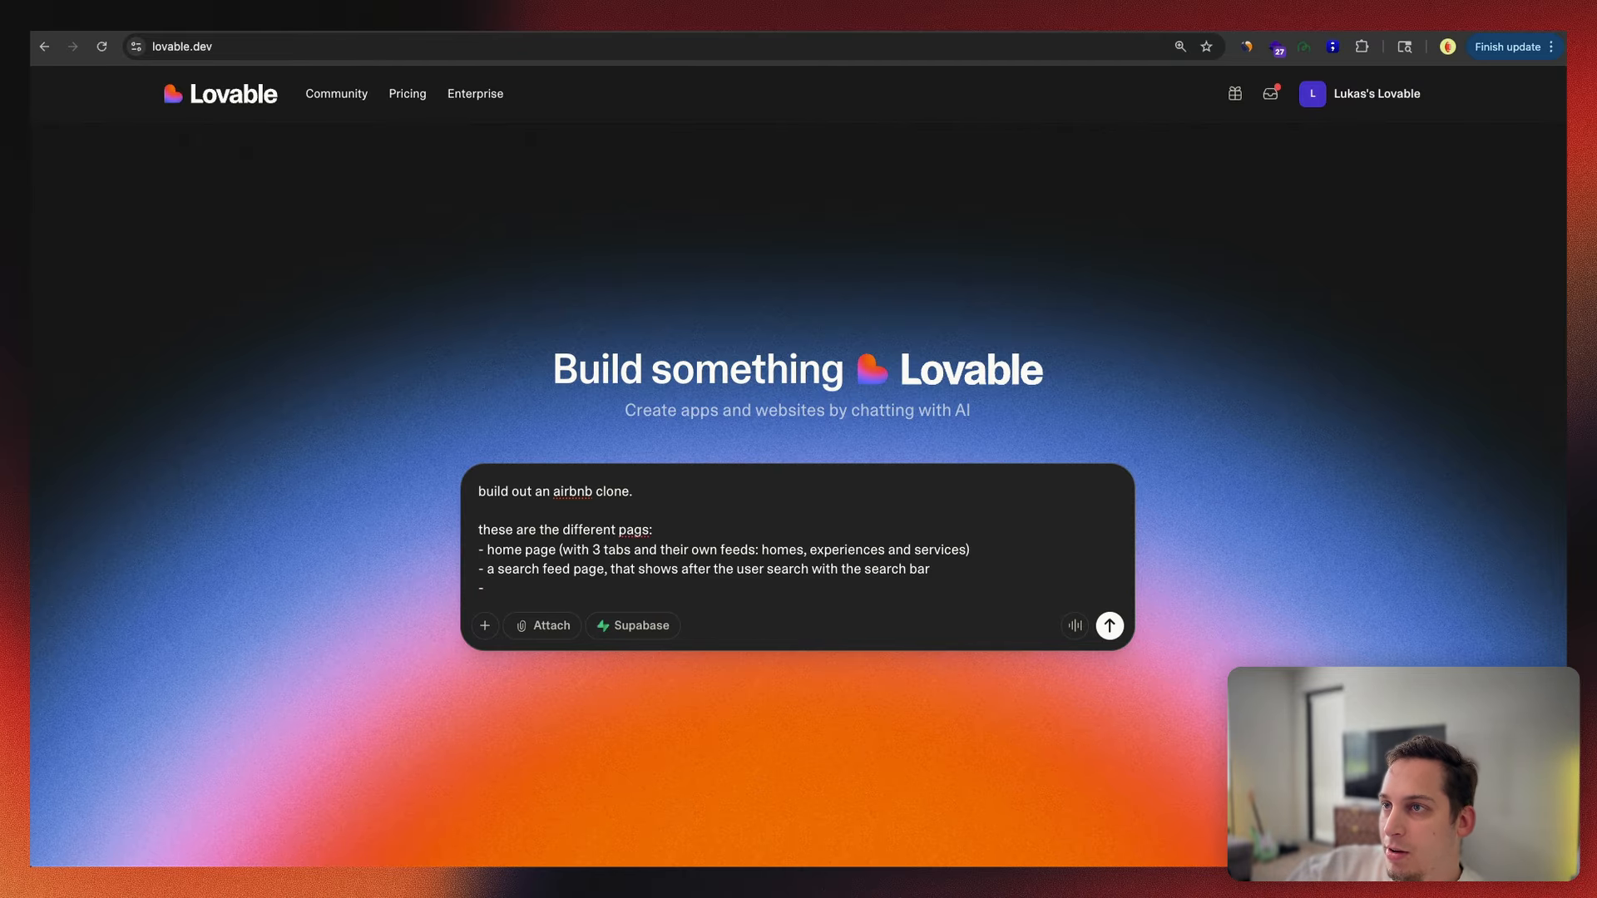
Step: Check the Listing Page section in Excalidraw and add "a listing page for the home" to the Lovable page list
left_click(395, 32)
scroll(751, 363, "right", 8)
scroll(660, 321, "down", 2)
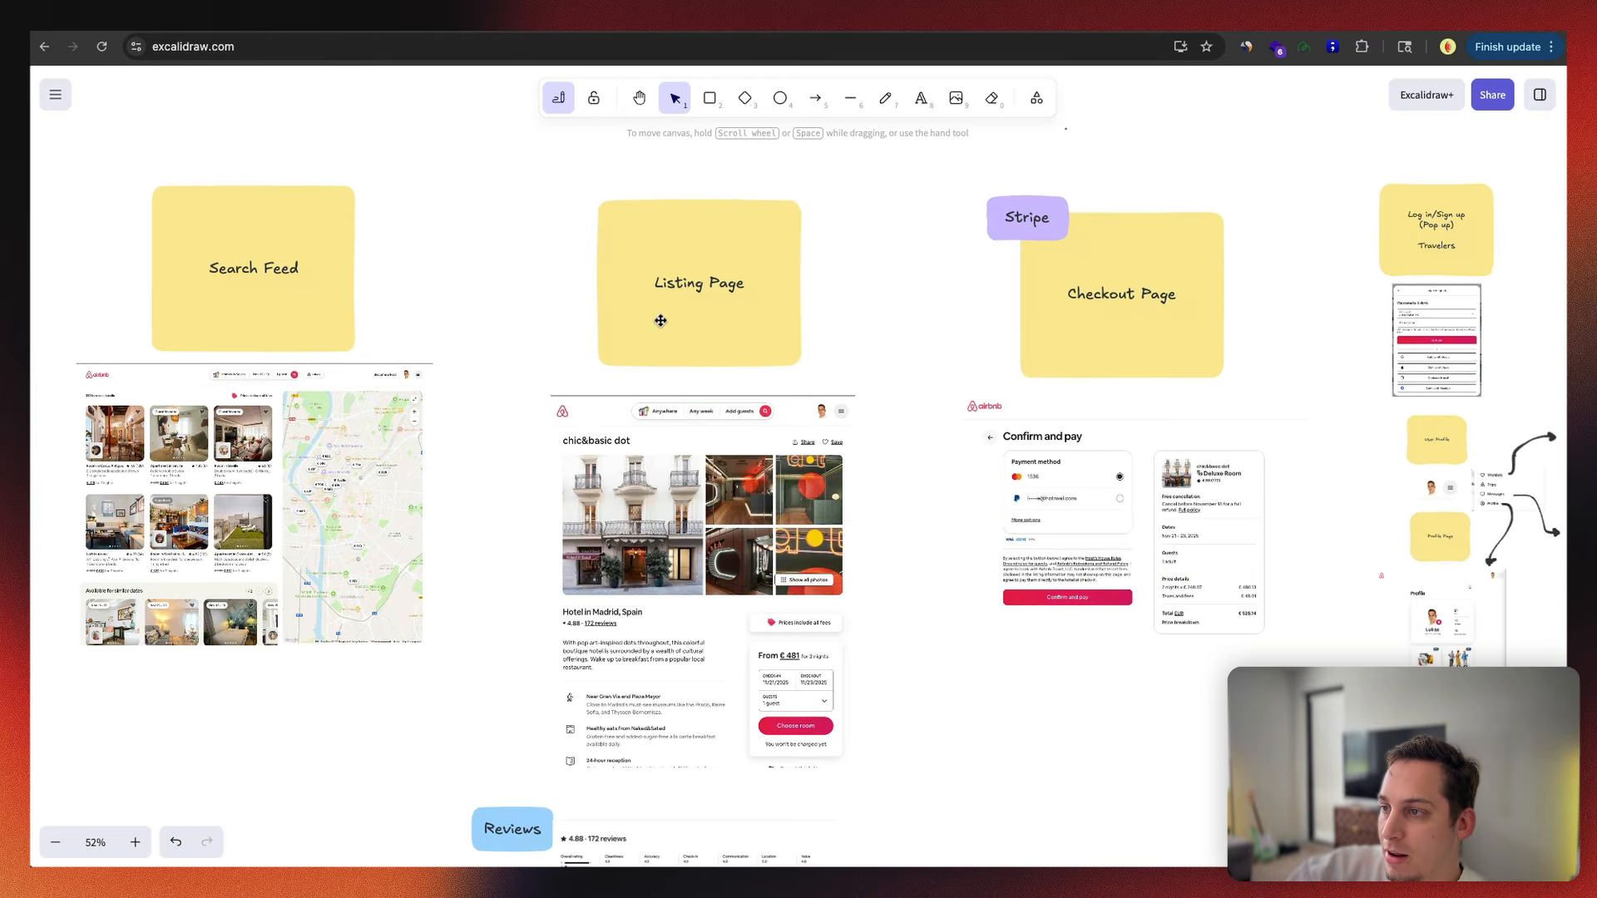
left_click(1113, 32)
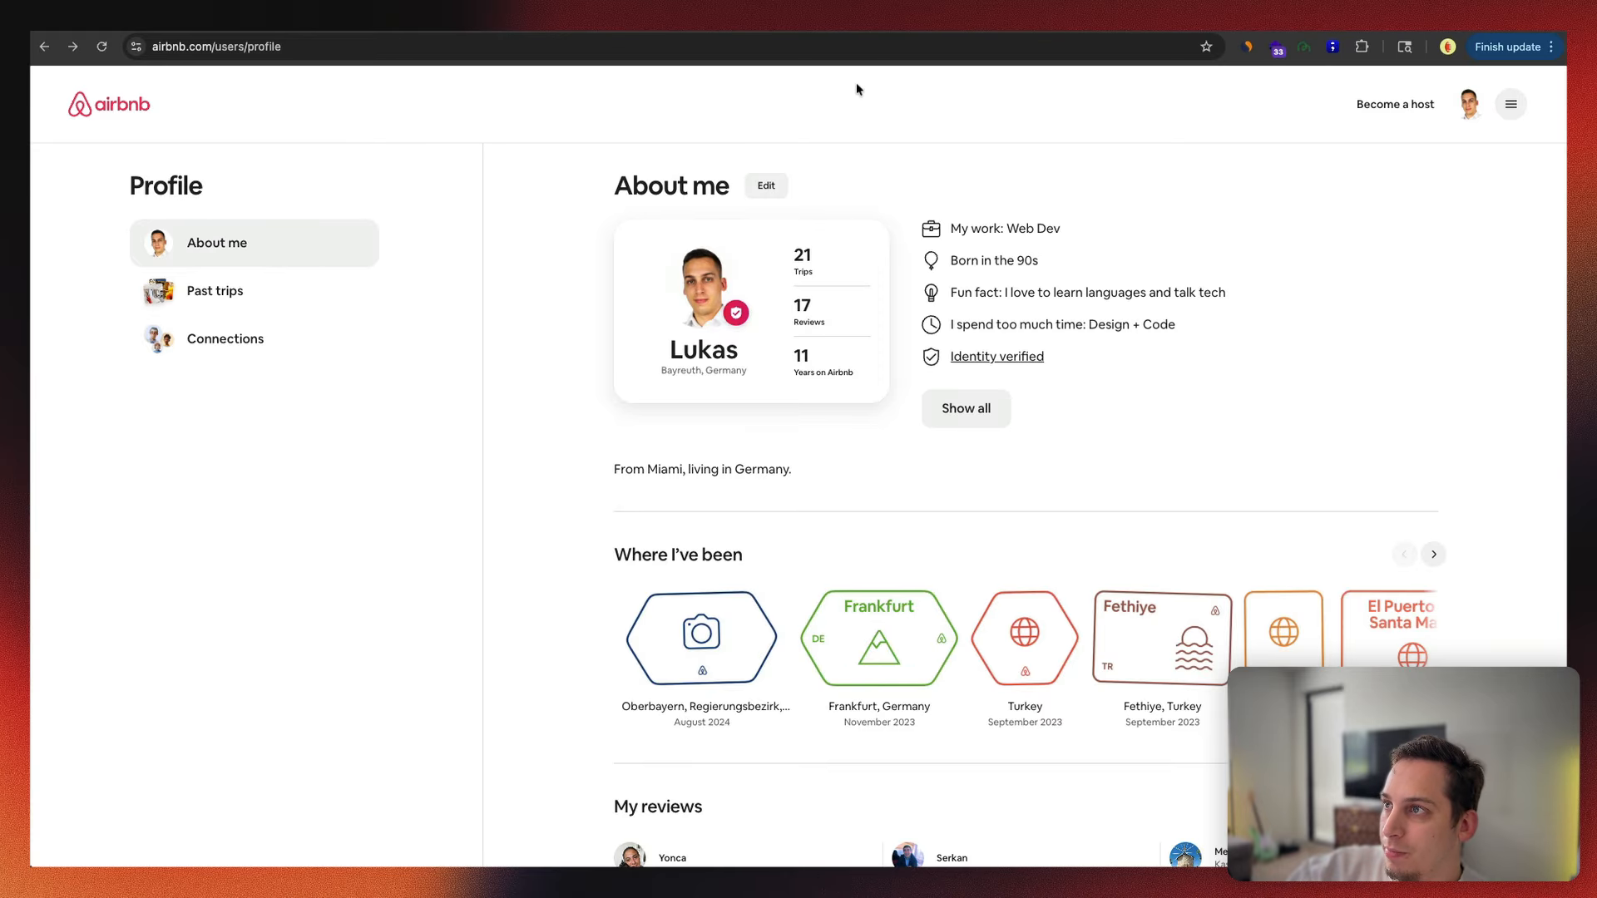
left_click(866, 32)
key("ctrl+shift+Tab")
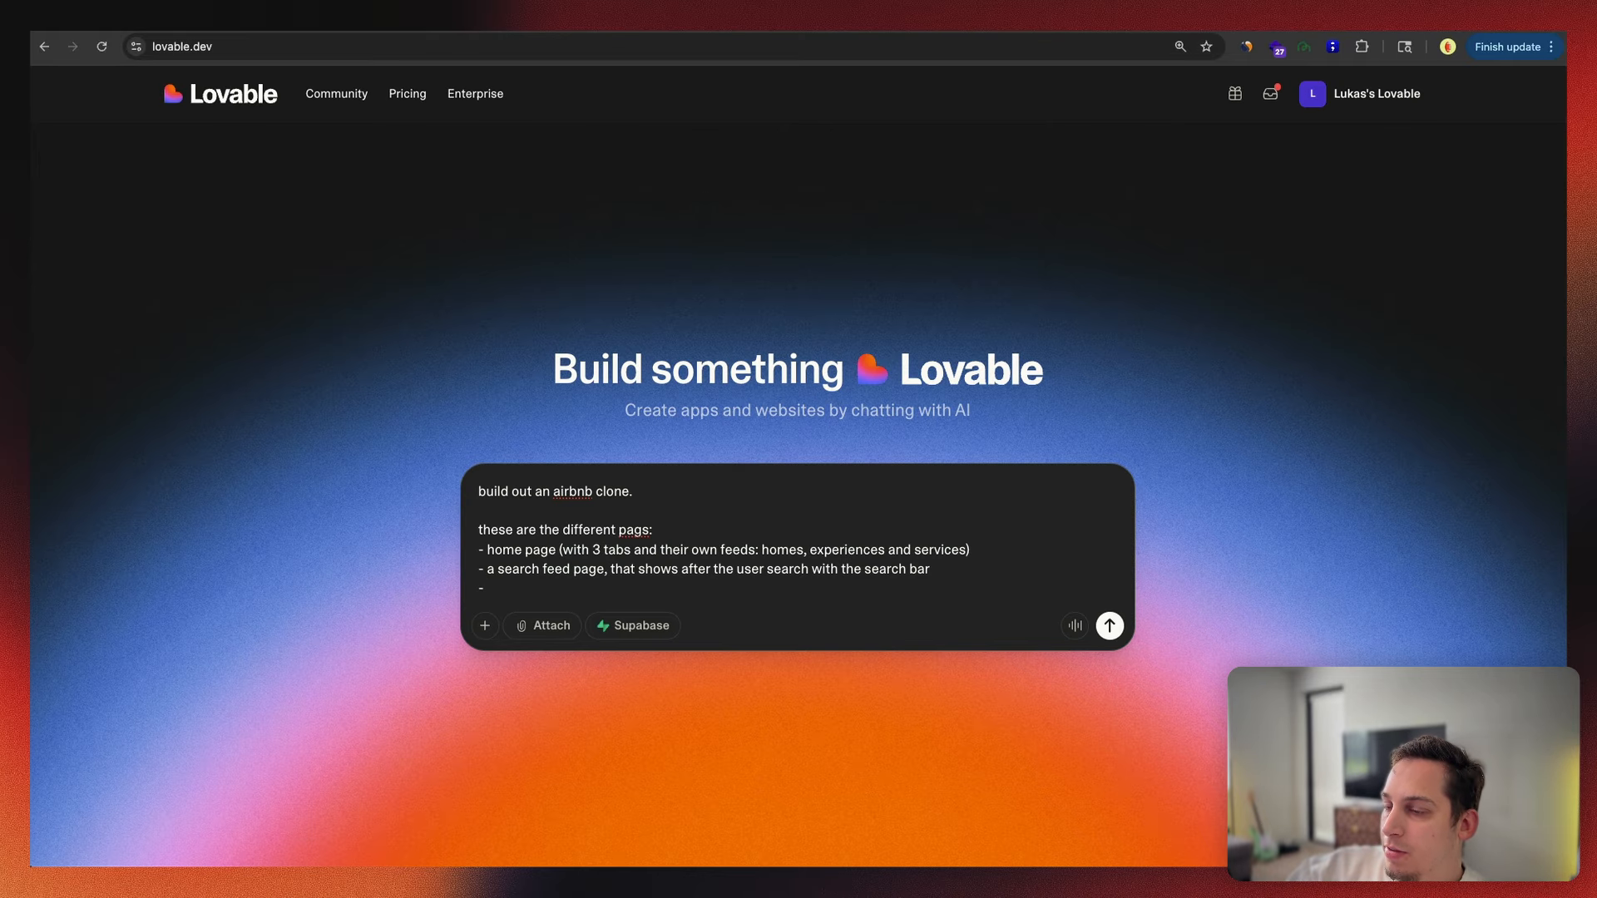
type("listing ")
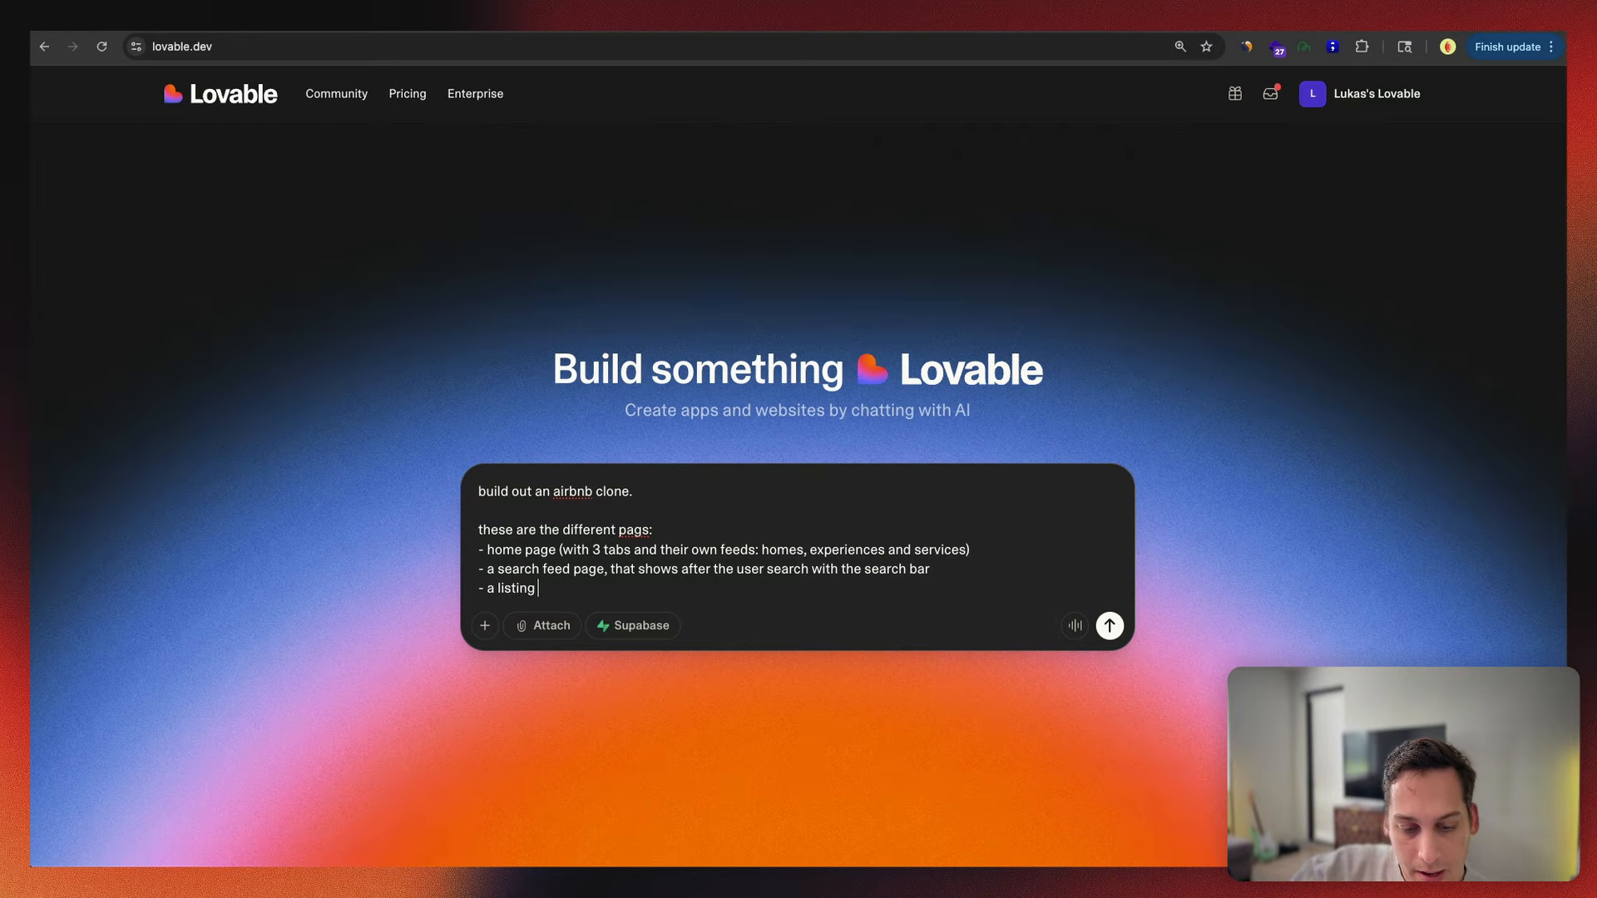
type("page for the home")
Step: Review the Listing Page and Checkout Page sections in Excalidraw and add a checkout page line to the Lovable prompt
key("ctrl+shift+Tab")
scroll(510, 281, "down", 2)
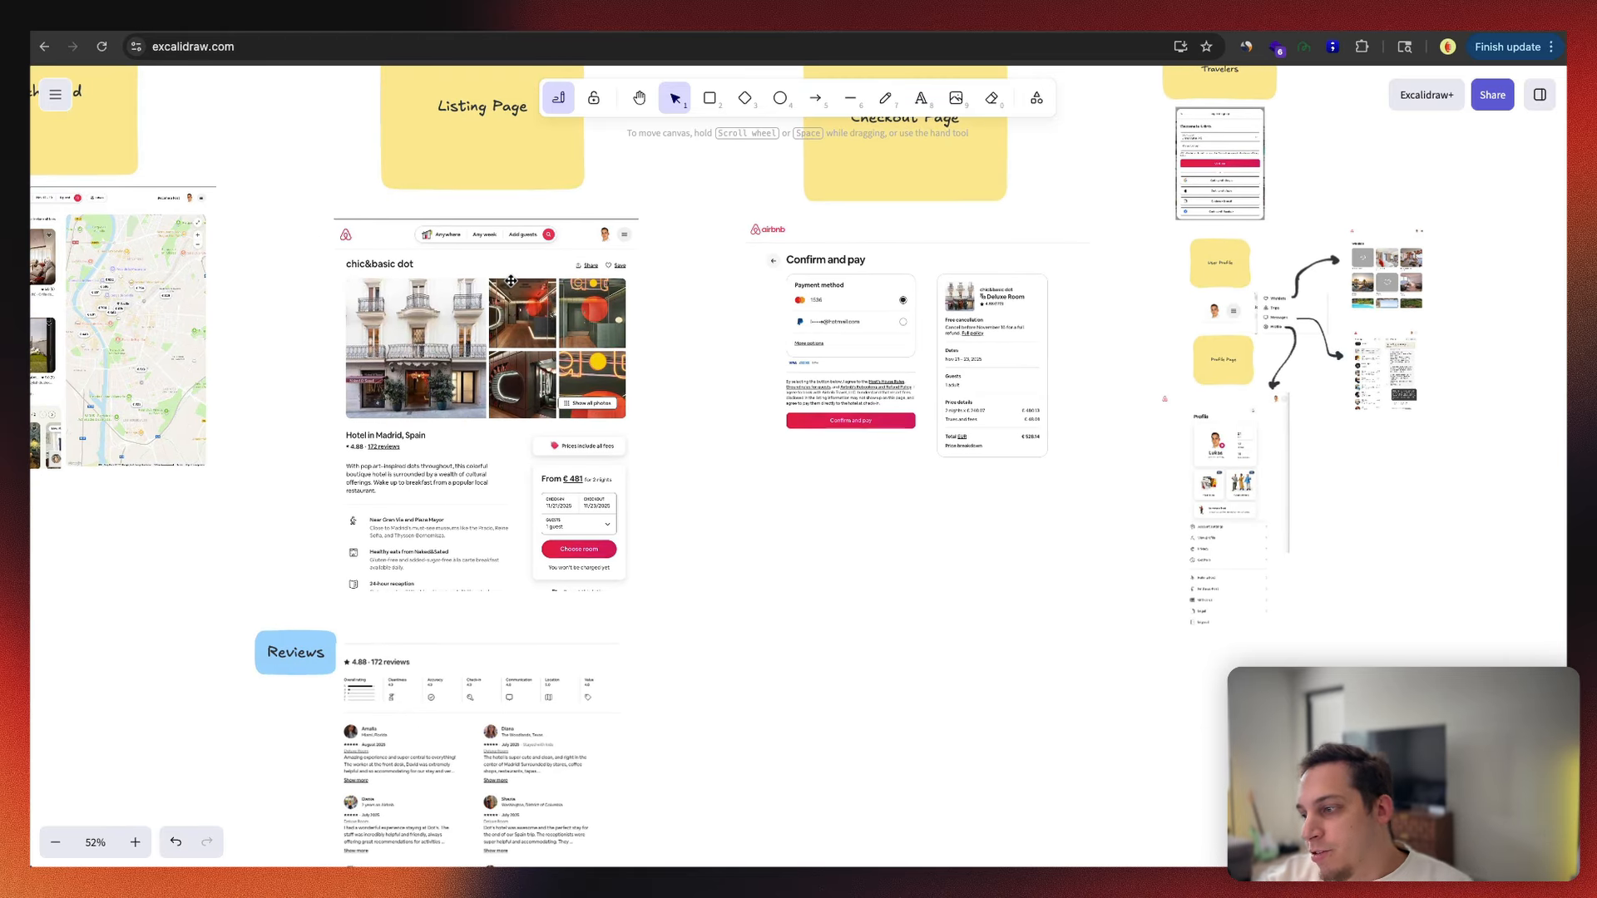
scroll(511, 282, "down", 2)
scroll(437, 559, "down", 3)
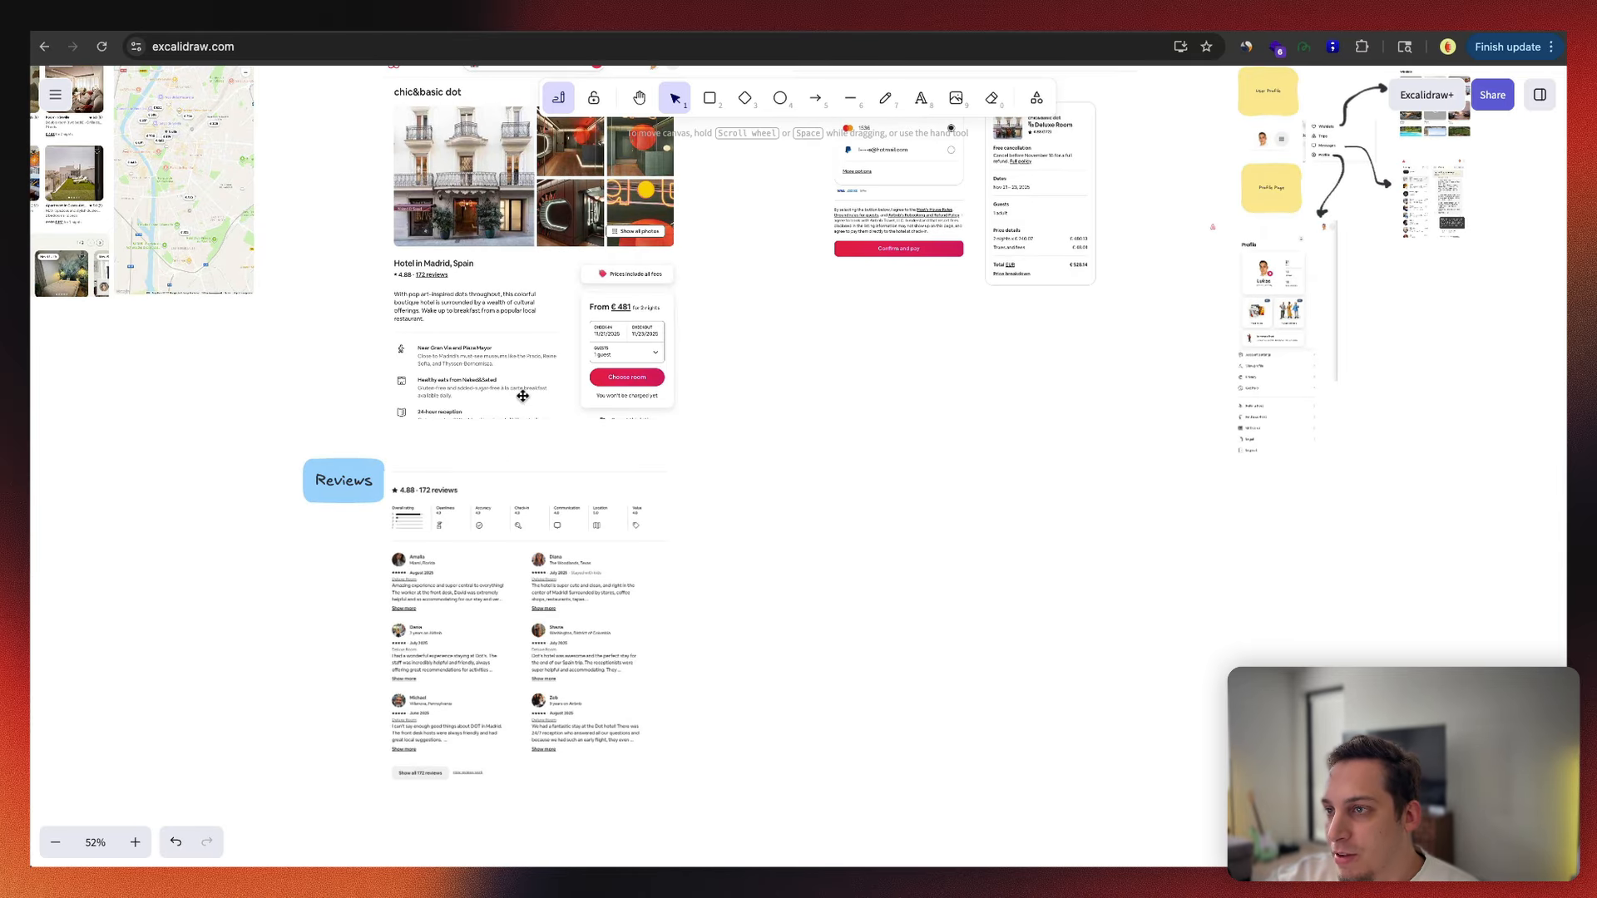
scroll(509, 408, "up", 5)
scroll(509, 408, "right", 4)
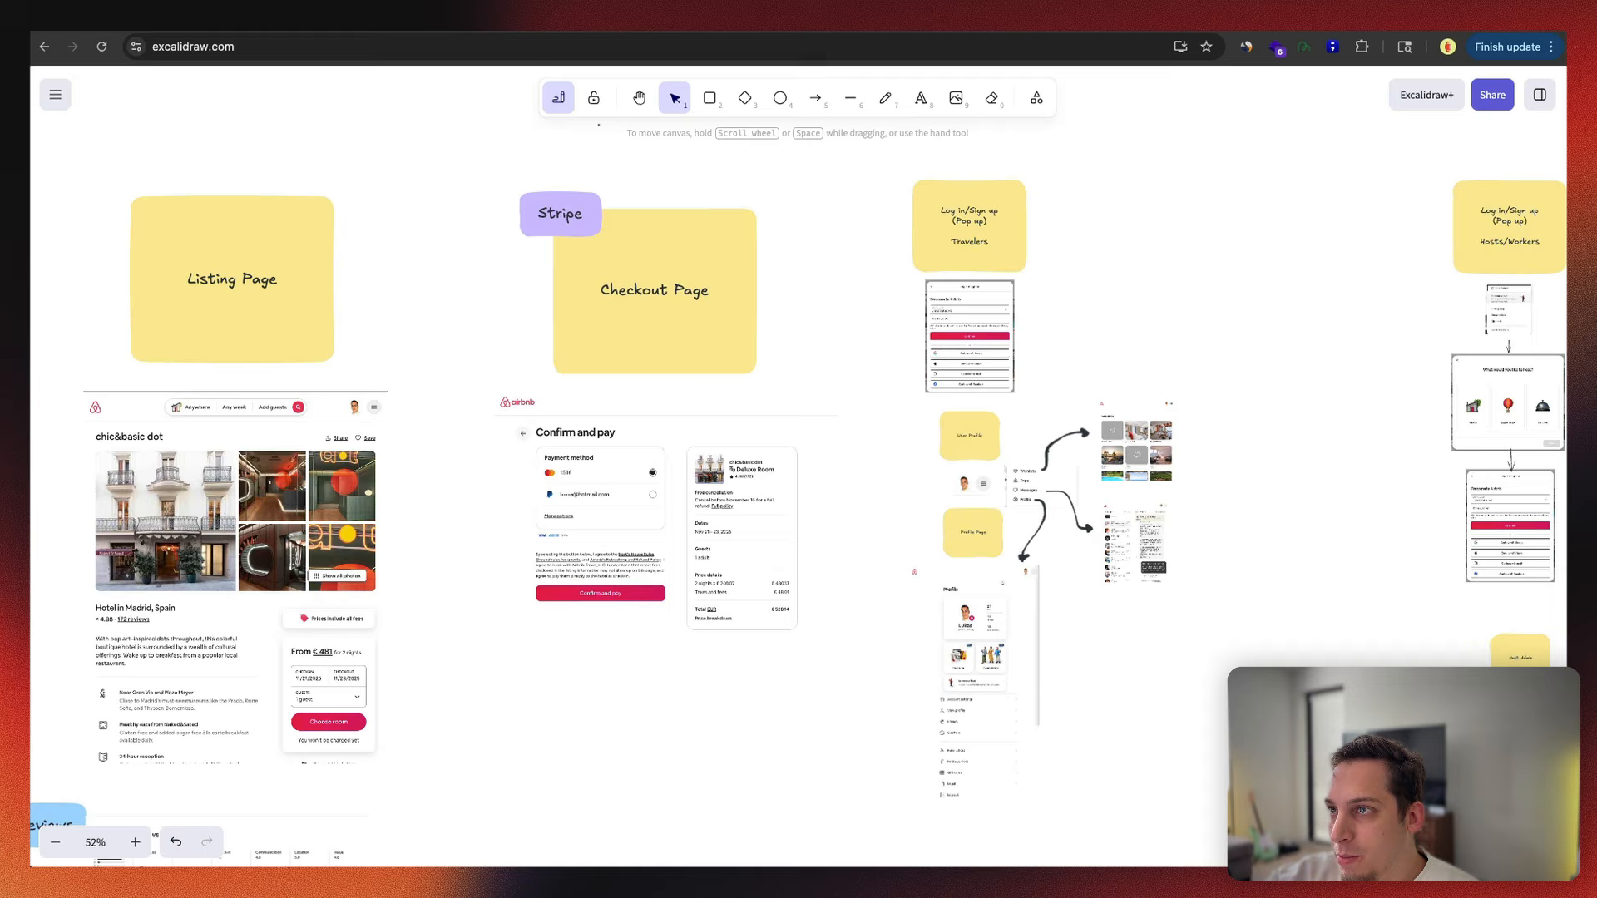
left_click(601, 32)
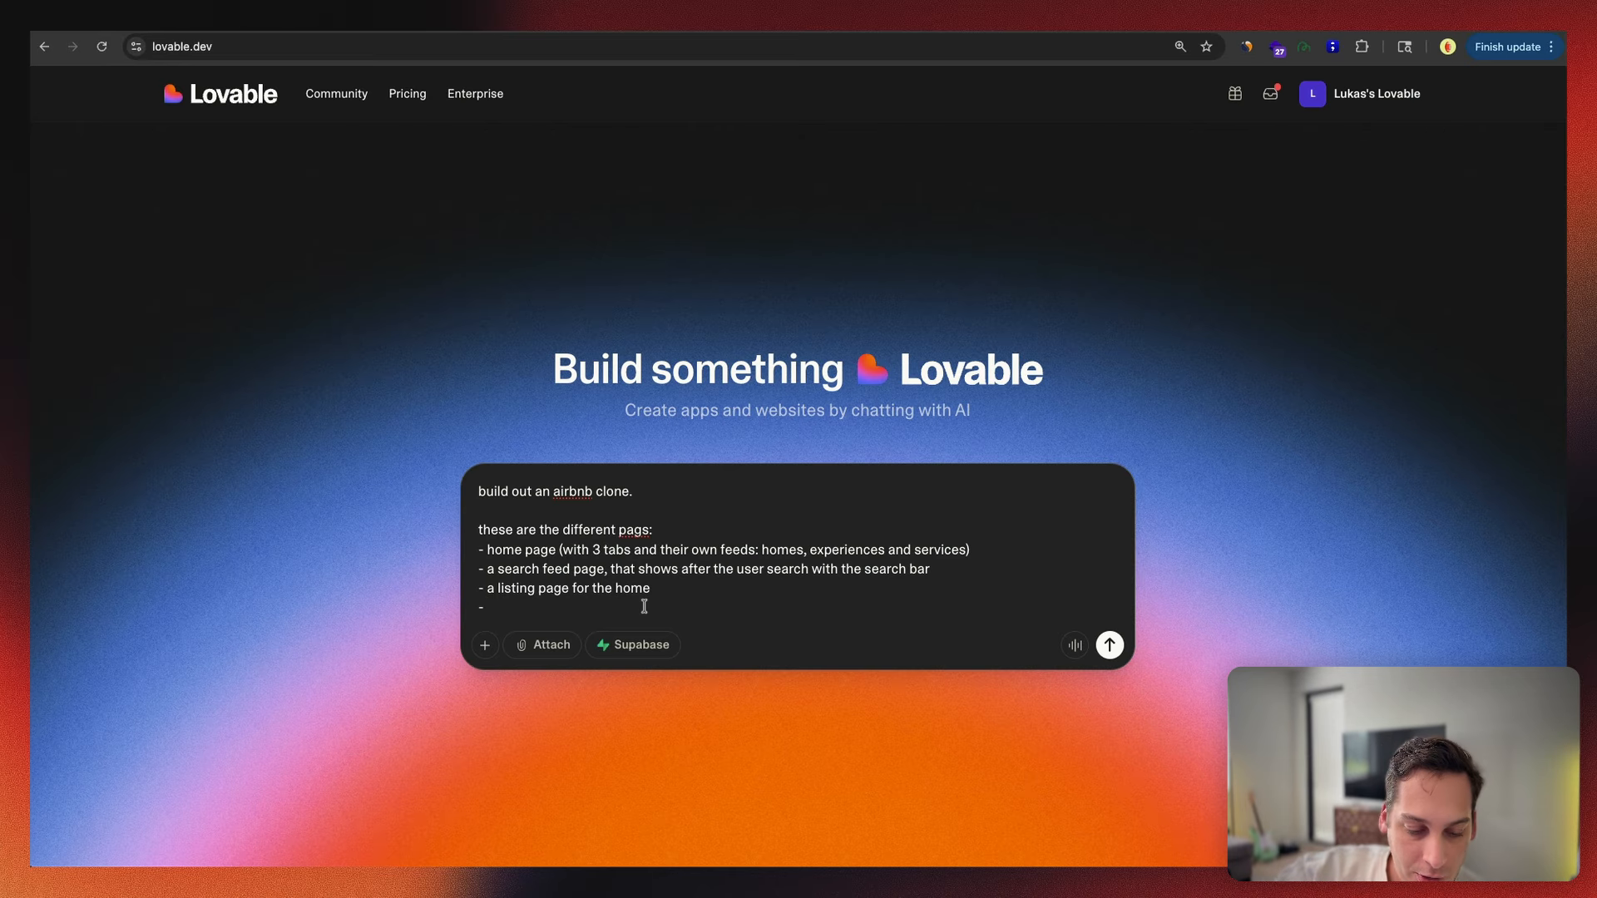
type("out pa")
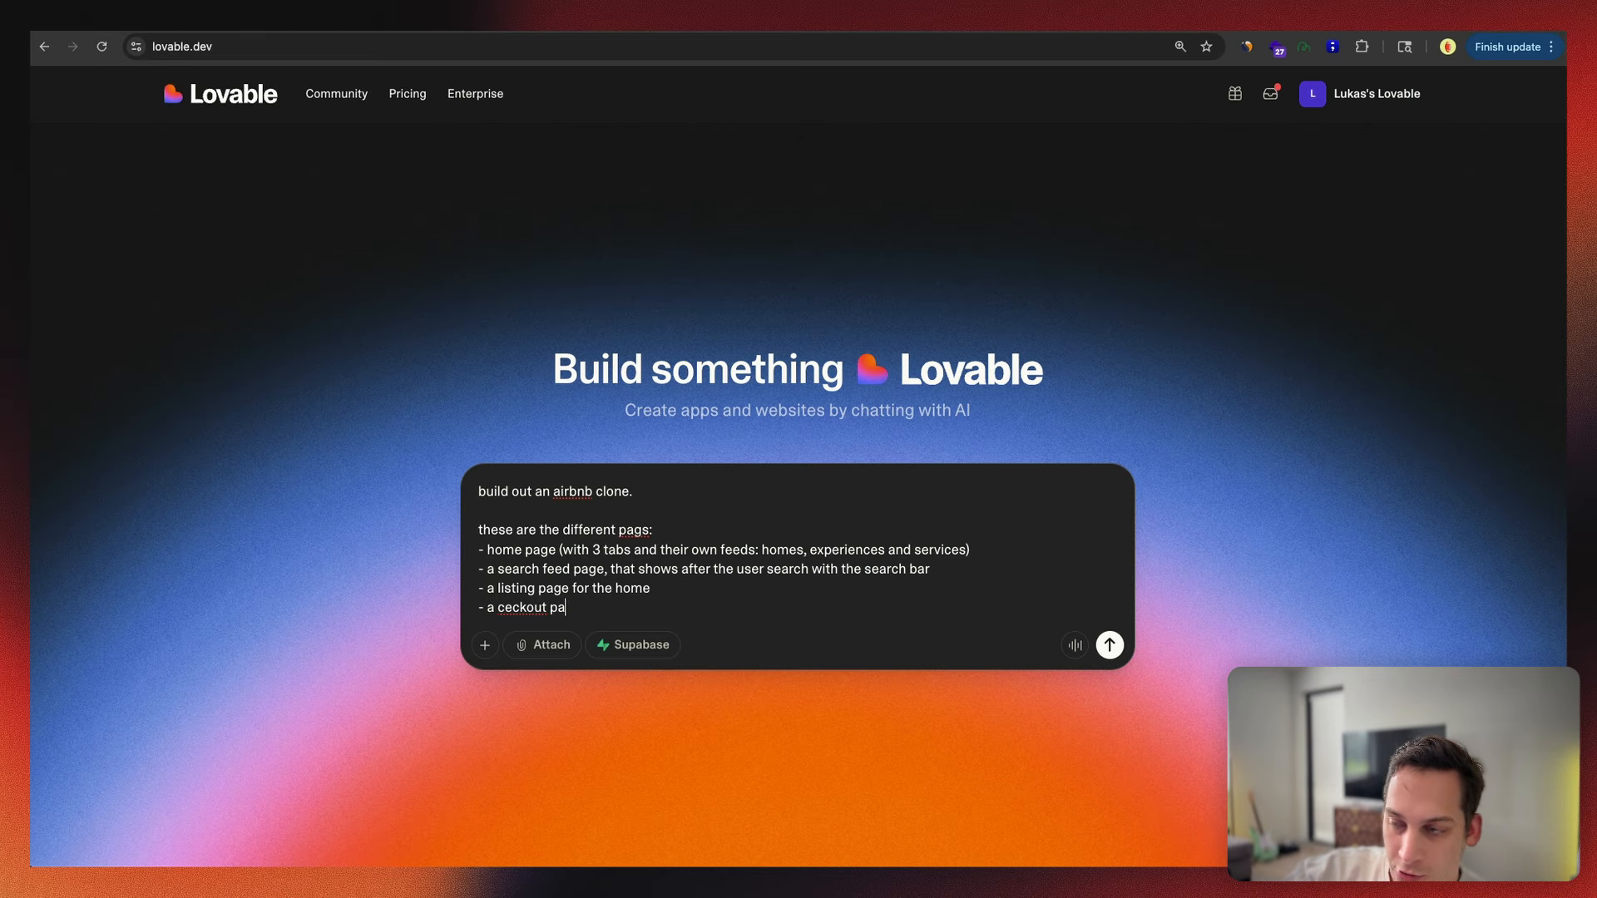
type("ge")
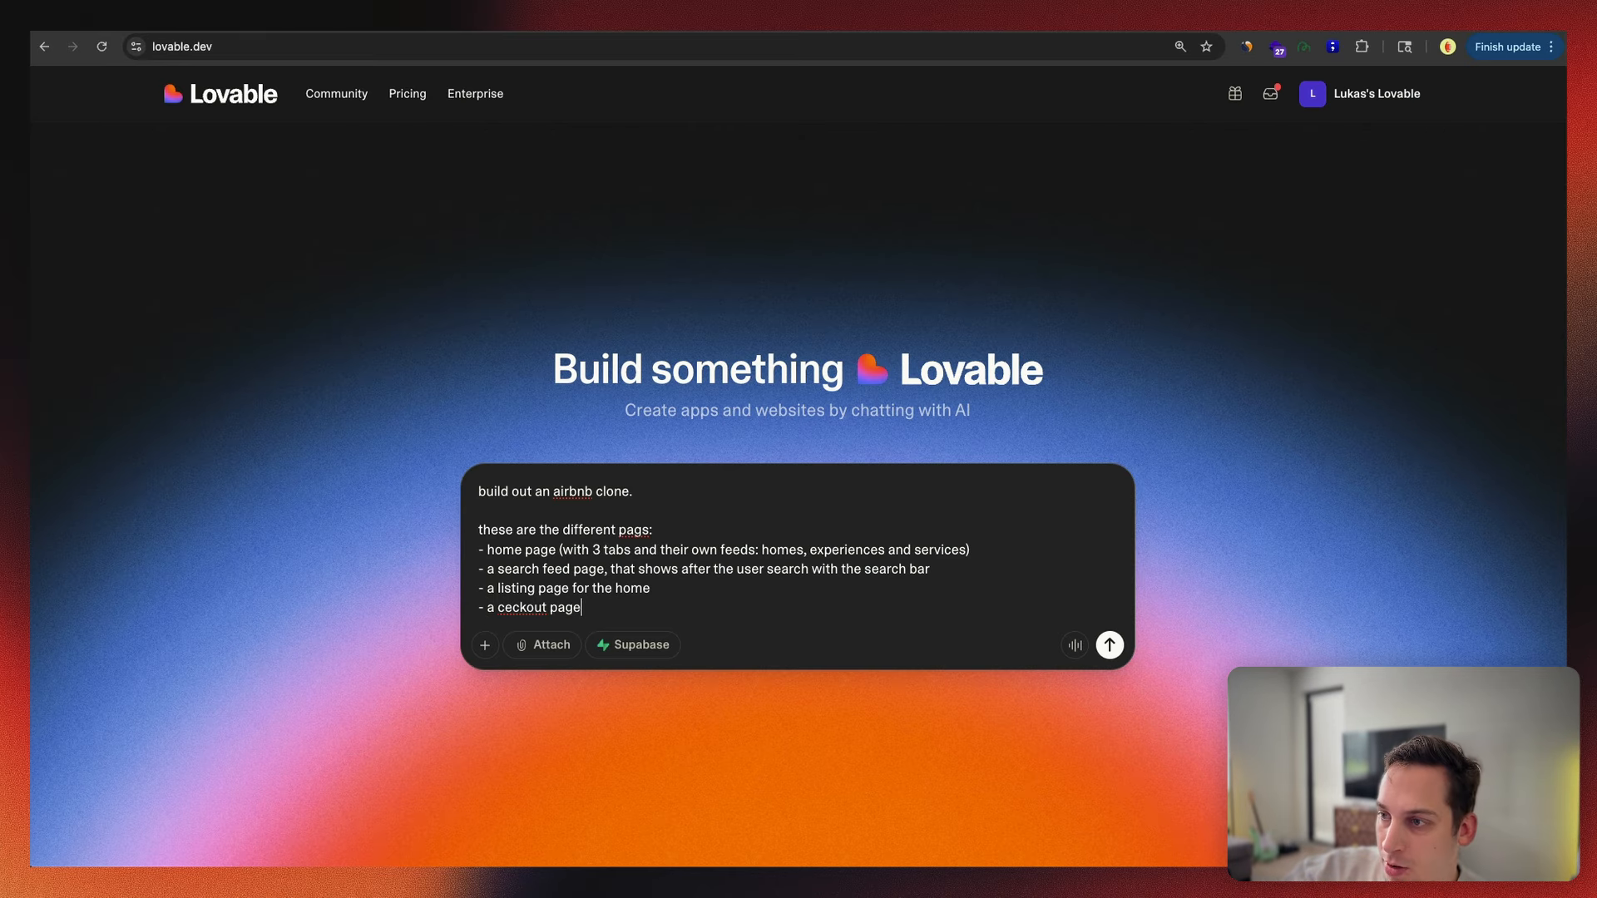
Step: Correct "ceckout" to "checkout" in the last list line and start another list item below it
left_click(505, 608)
type("hec")
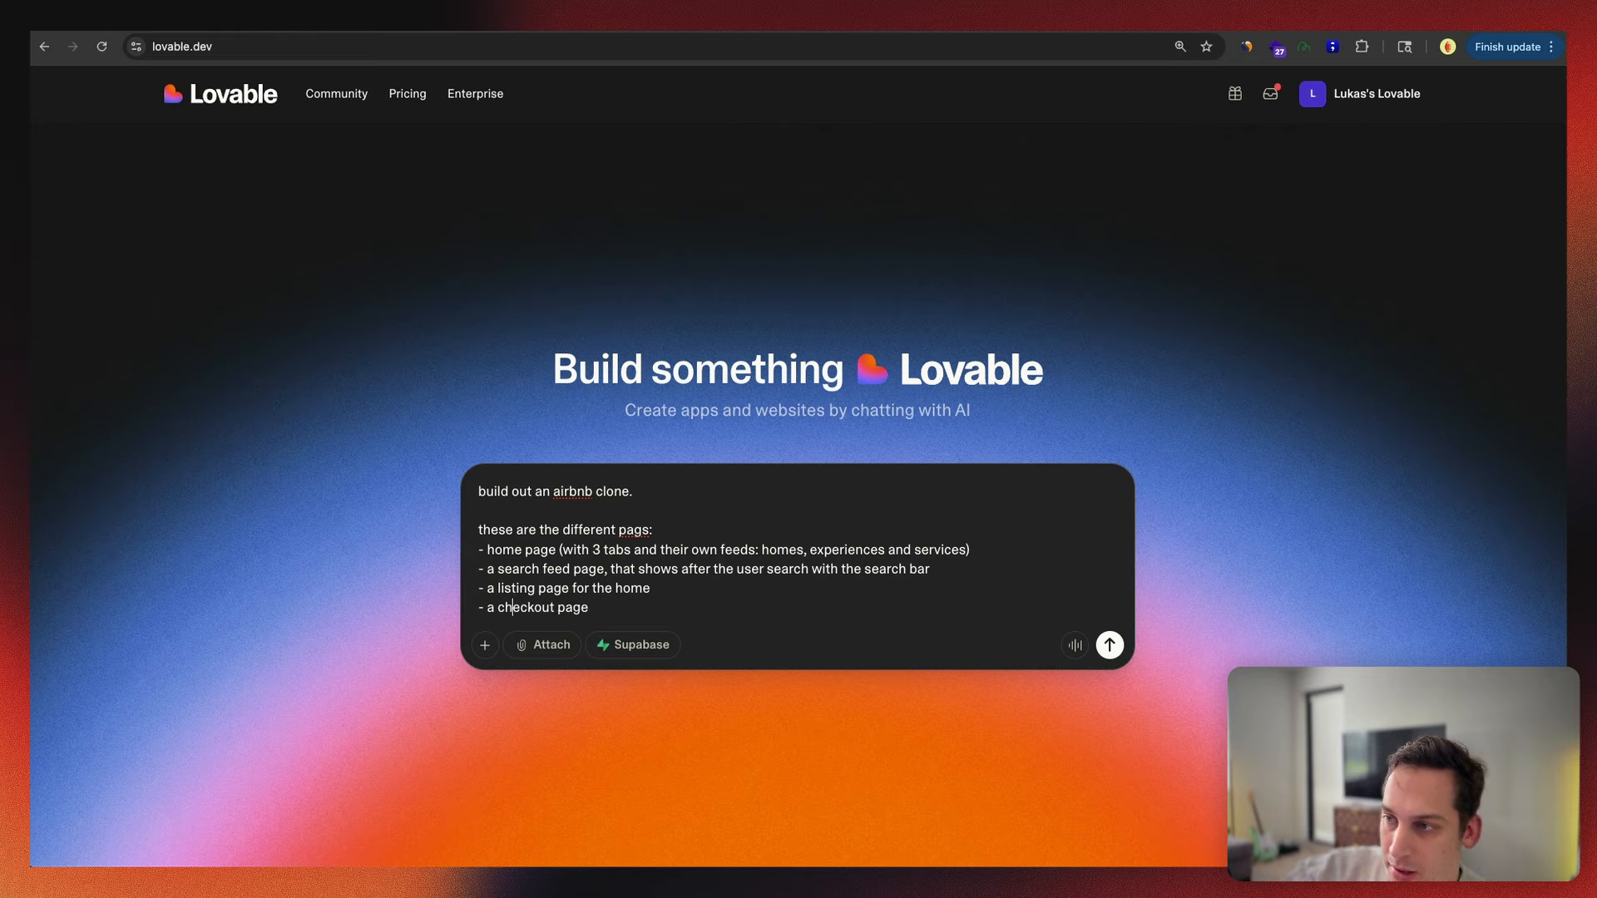
left_click(589, 607)
key("shift+Return")
type("-")
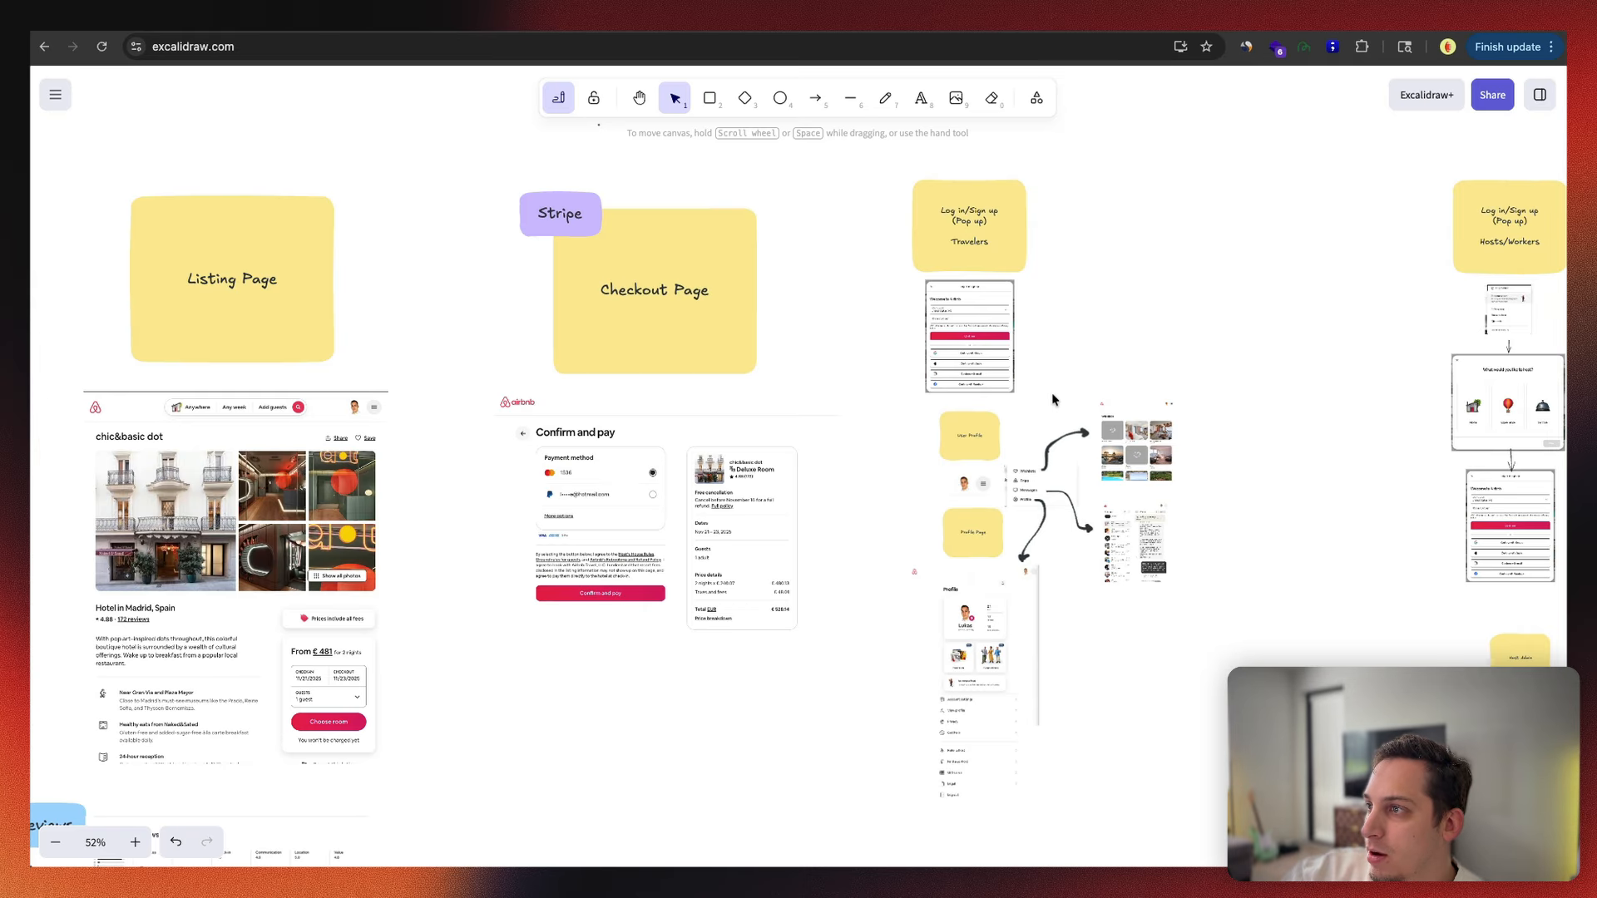
Step: Examine the traveler and host log in/sign up, profile and host admin flows on the Excalidraw board
scroll(1052, 393, "right", 5)
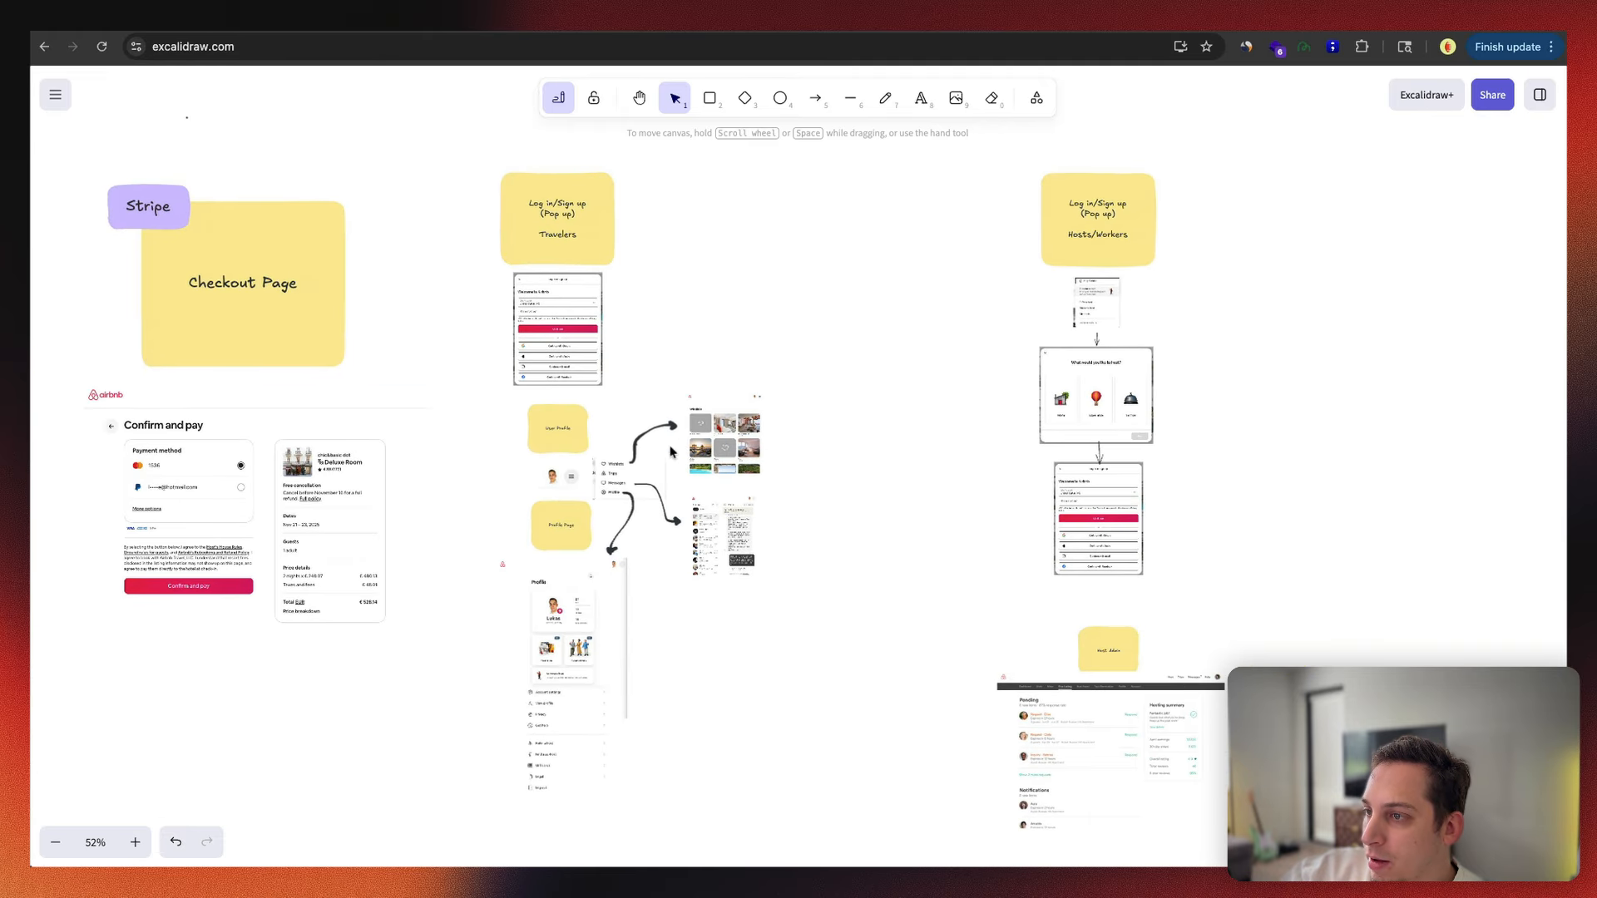
scroll(664, 368, "up", 5)
scroll(664, 368, "down", 5)
scroll(664, 368, "down", 1)
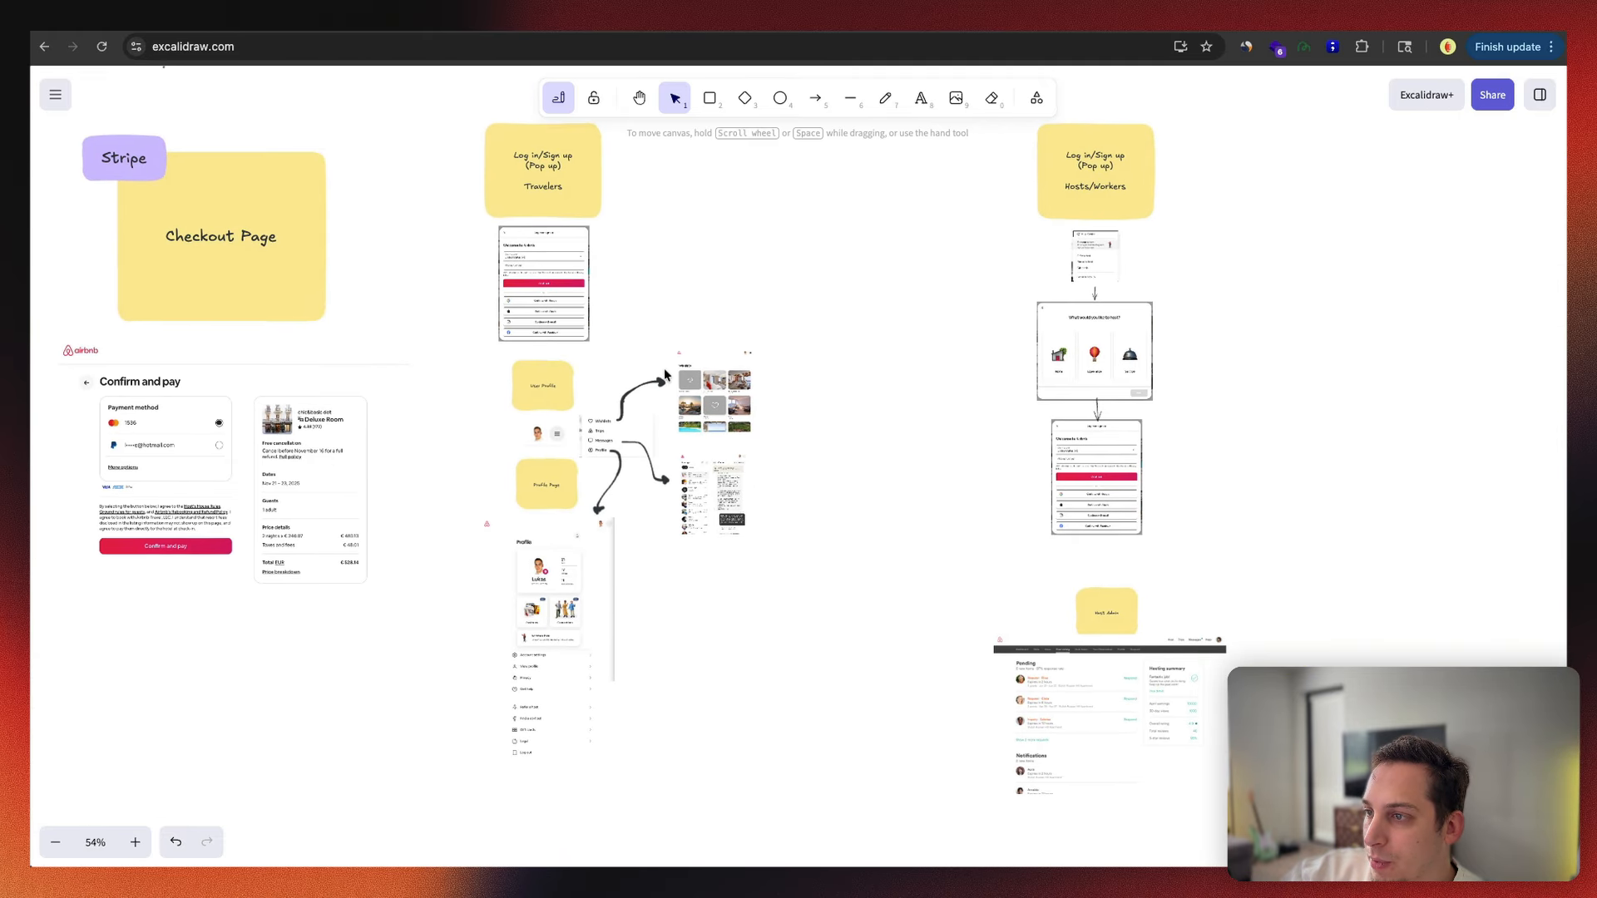
scroll(657, 271, "up", 1)
scroll(517, 388, "up", 5)
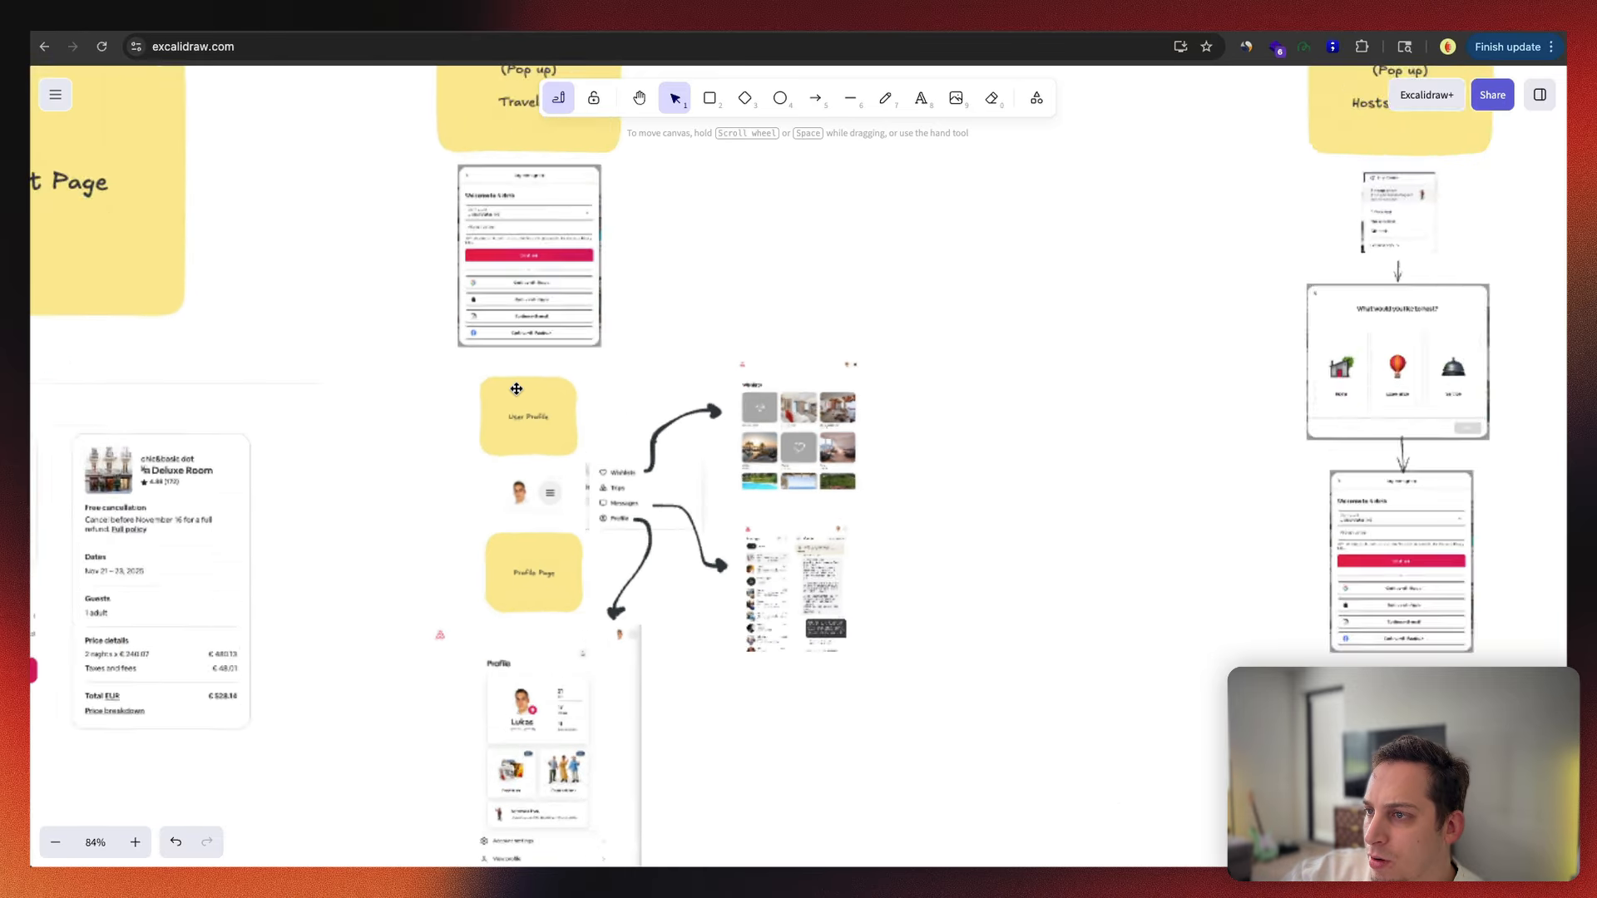
scroll(663, 326, "down", 4)
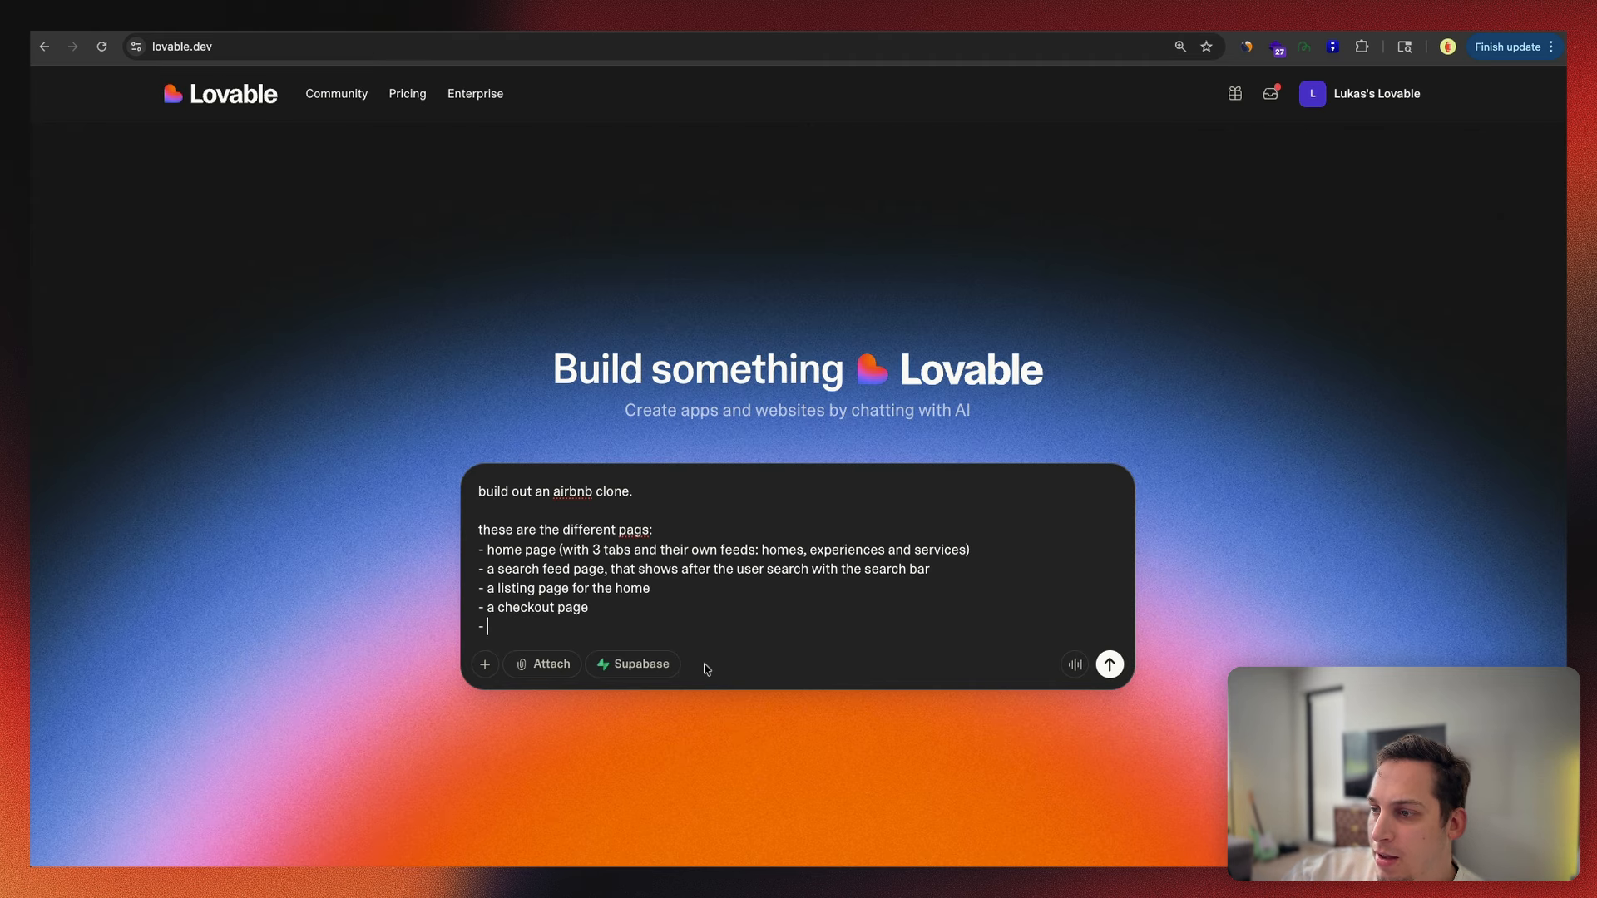
Step: Replace the empty list item in the Lovable prompt with a new paragraph, "and two flows for two different types of users (traveler and"
key("BackSpace")
key("Return")
type("and")
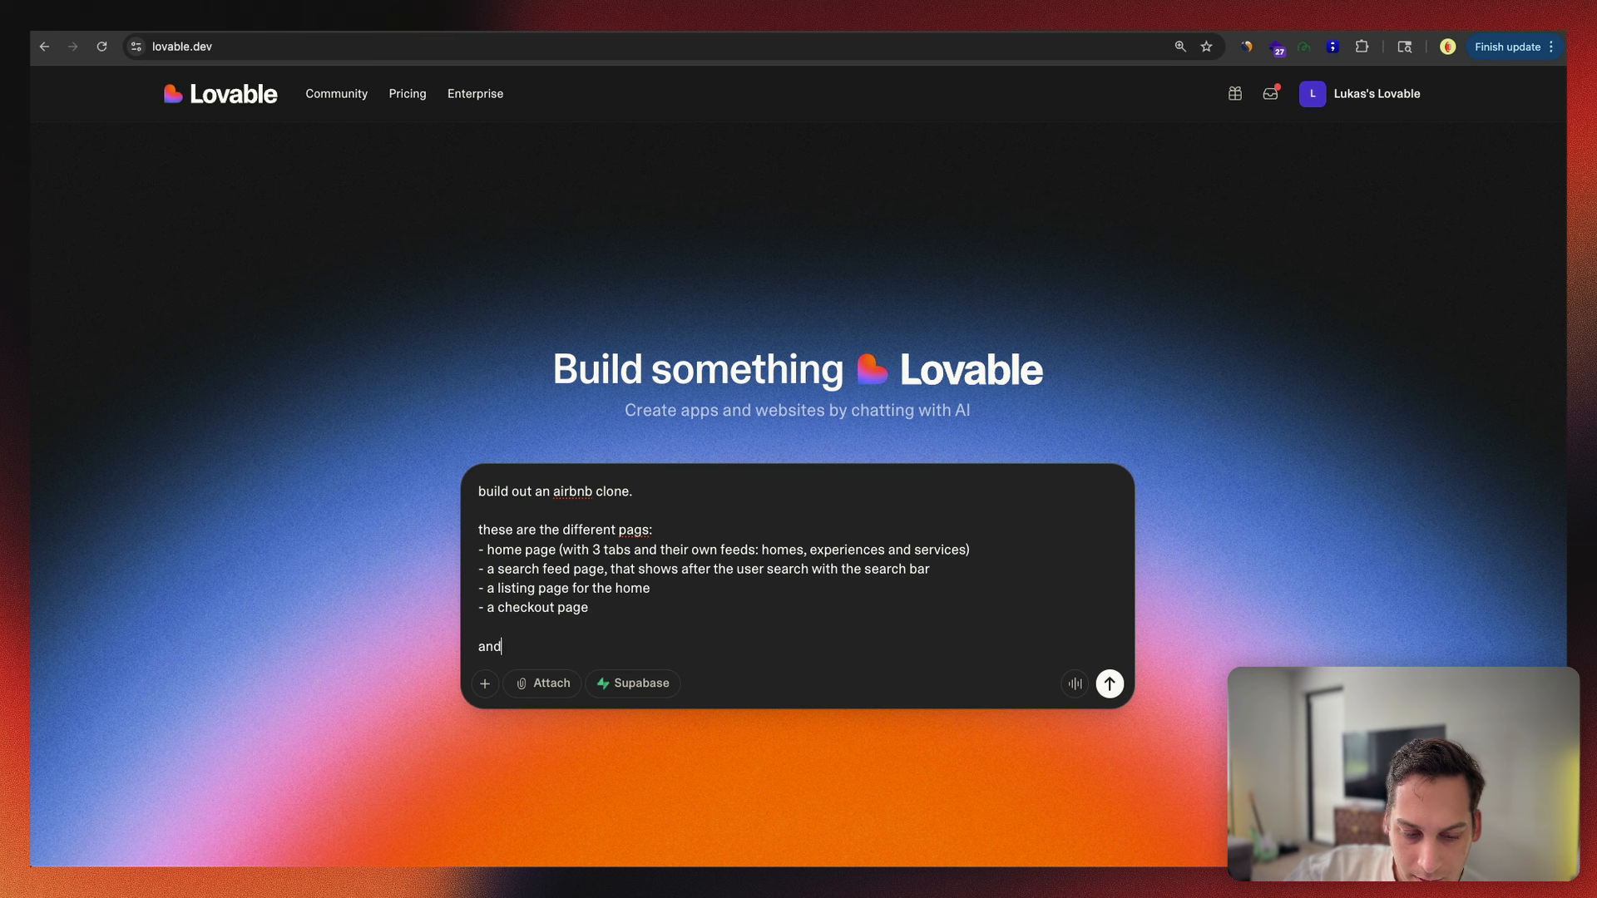
type(" two flows for")
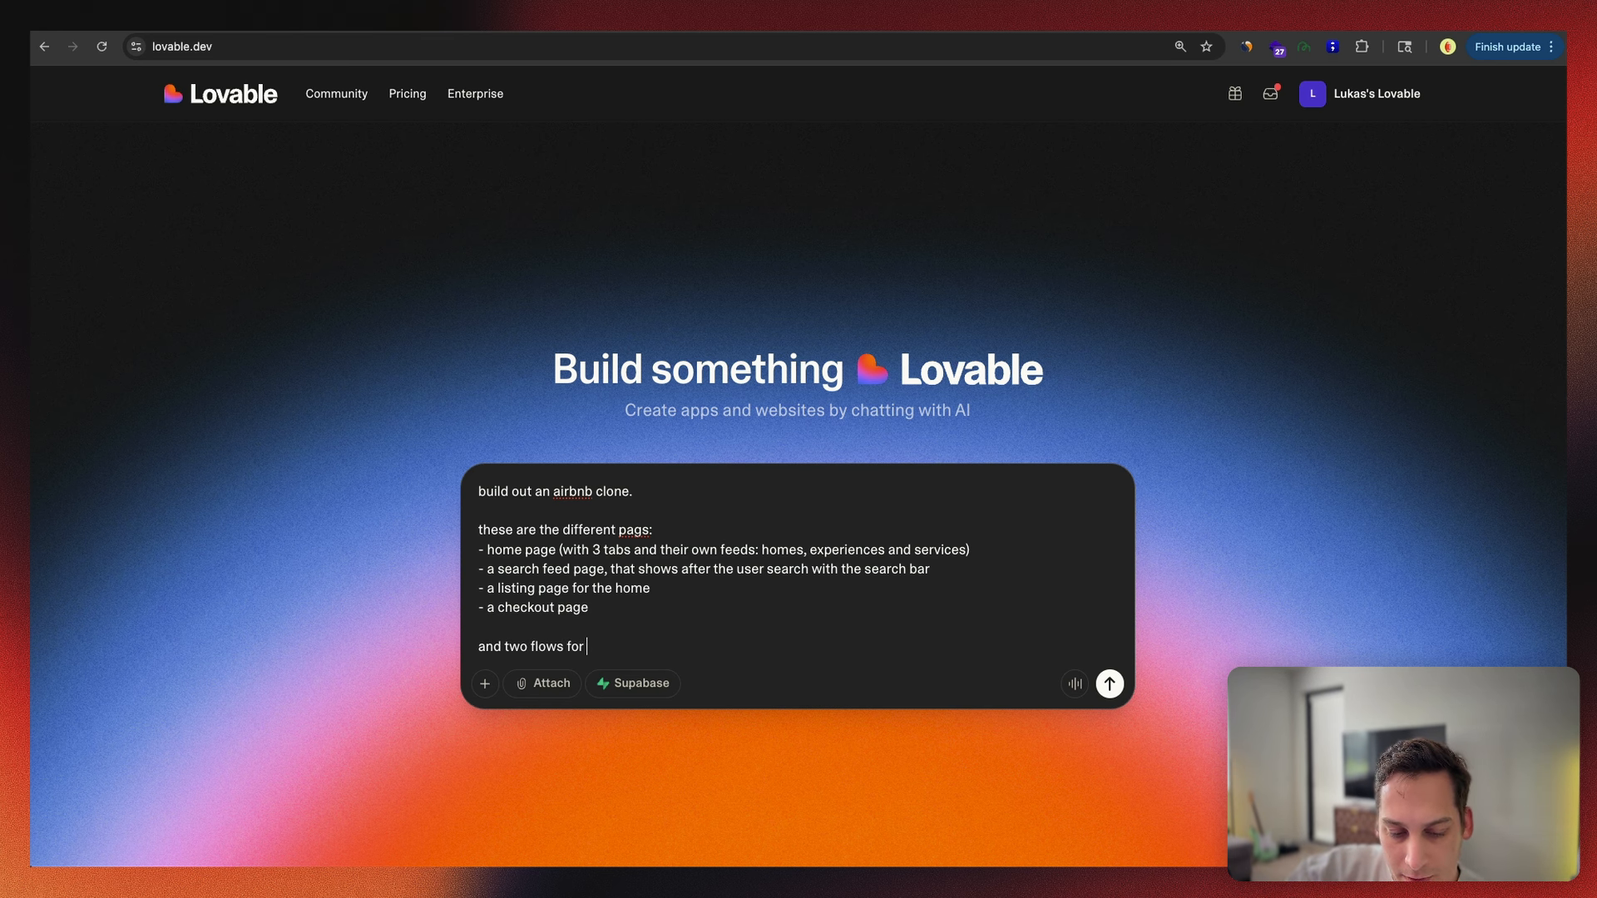
type(" two differen")
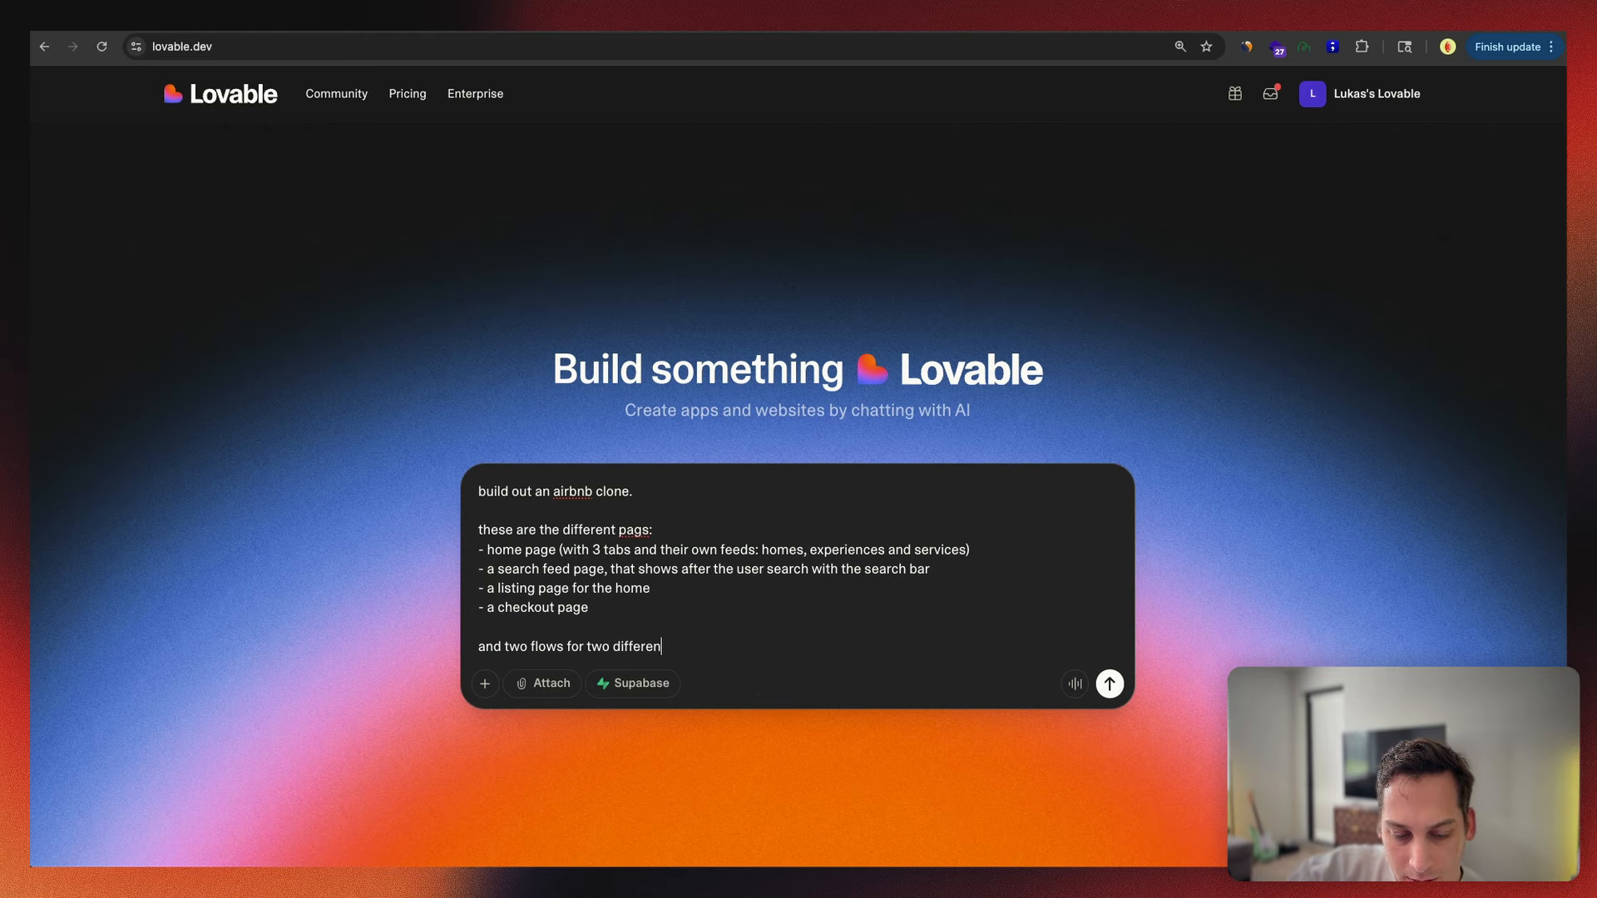
type("t types of users (tra")
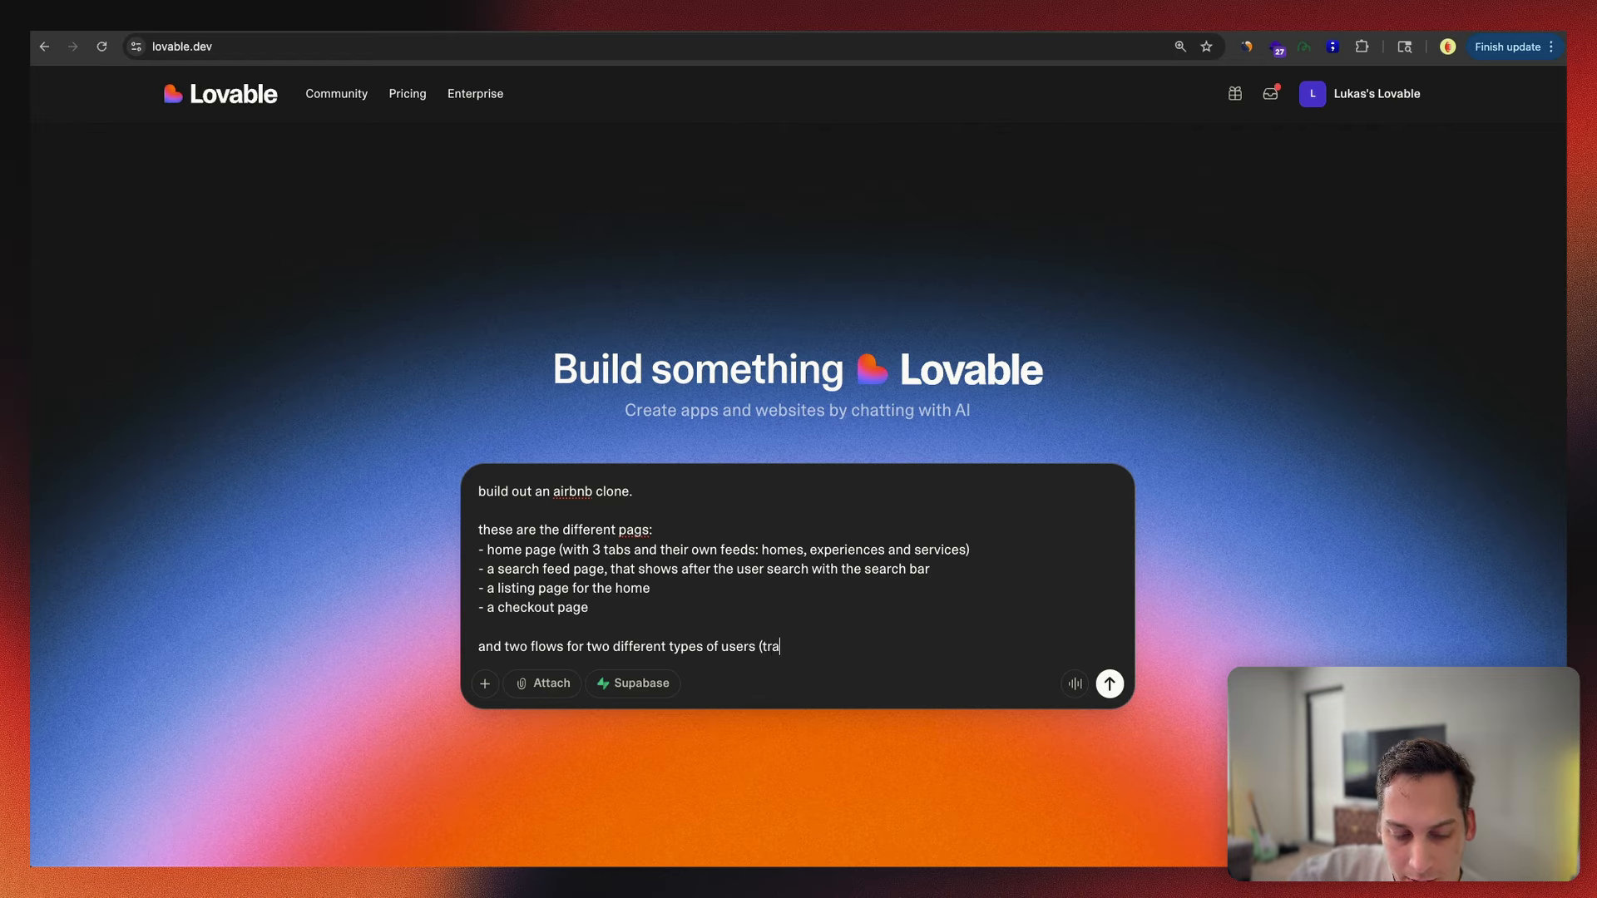
type("veler and")
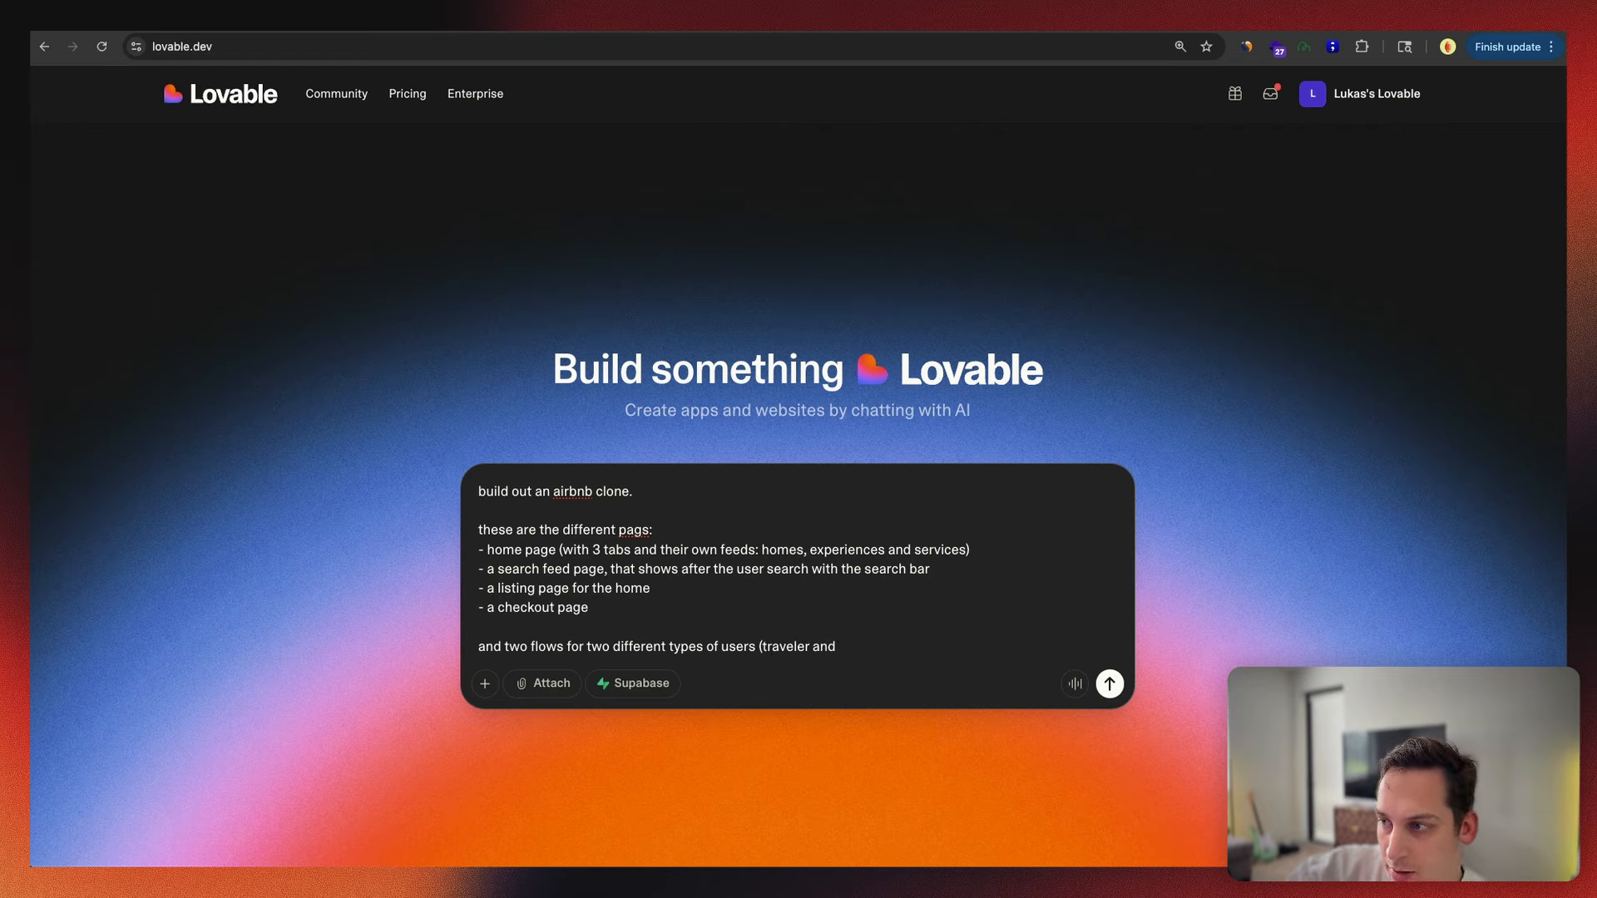
Step: Complete the user-types paragraph so it ends with "(traveler or the host)" and start a new line below it
key("BackSpace")
key("BackSpace")
key("BackSpace")
type("or the ")
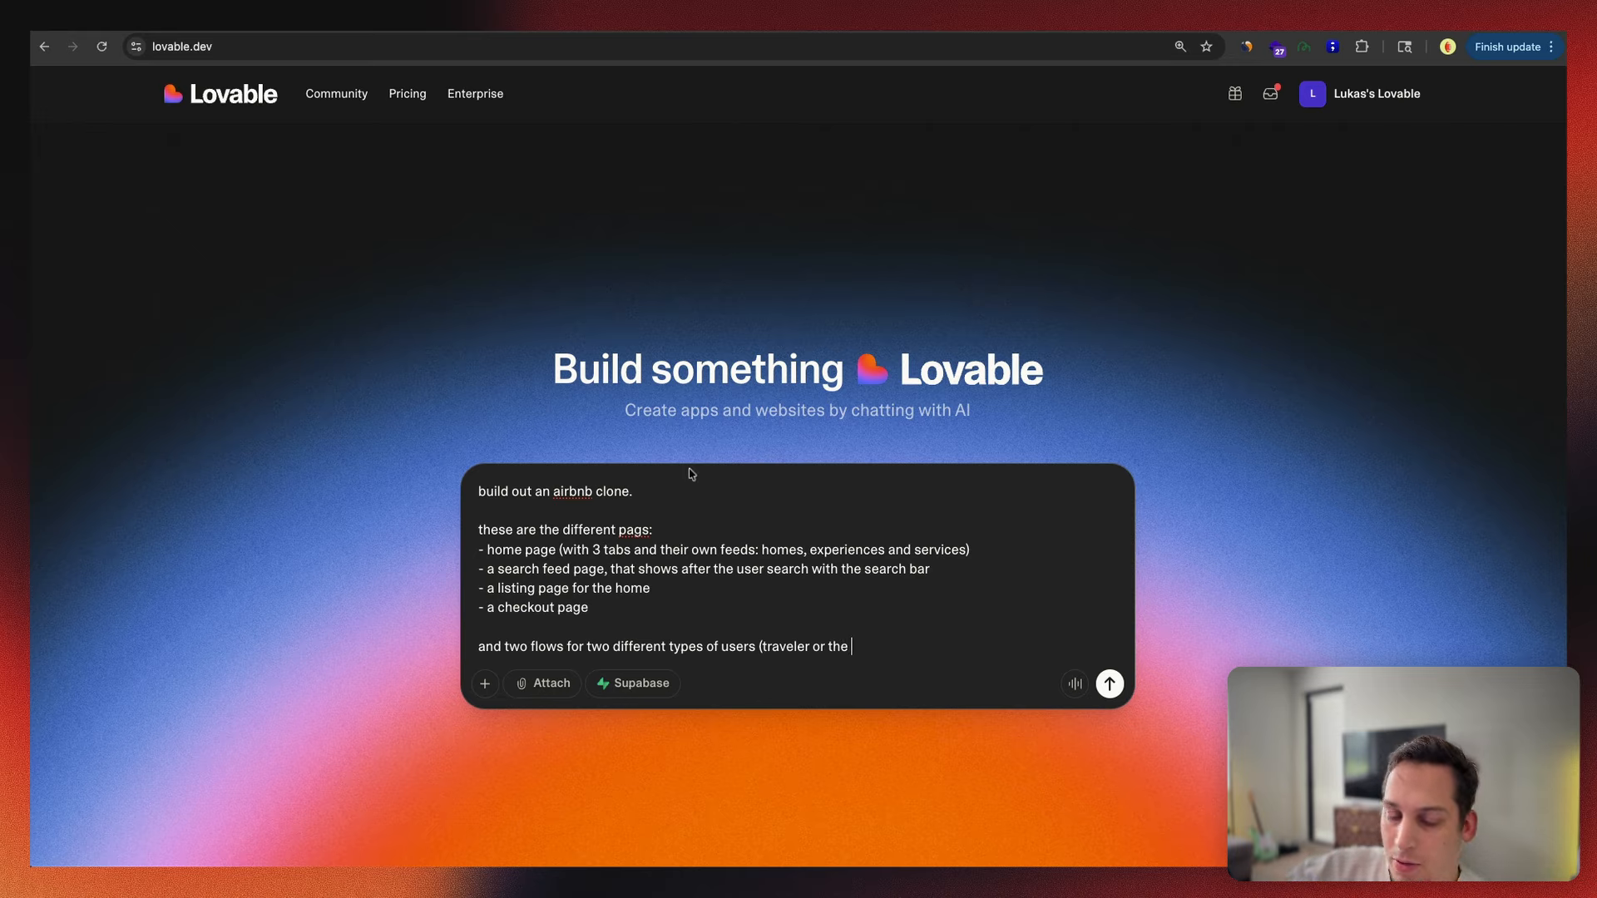
type("host)")
key("shift+Return")
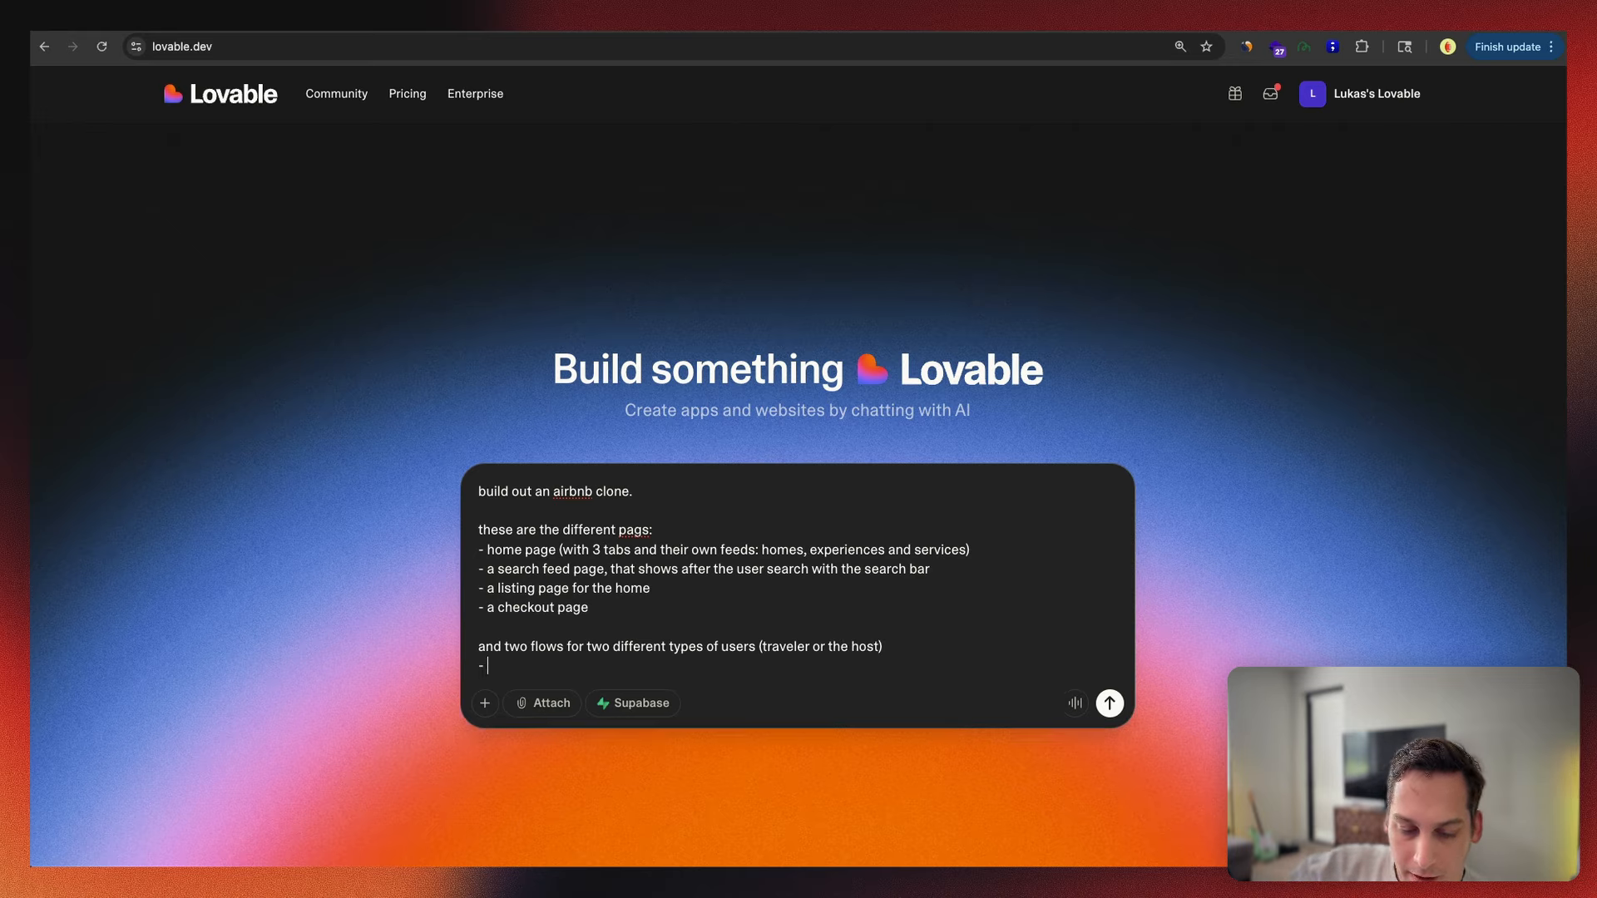
Step: Add a traveler item listing profile, wishlist and messages pages, and a host item for an admin page with dashboard, messages, listings and stats
type("- for the traveler: a")
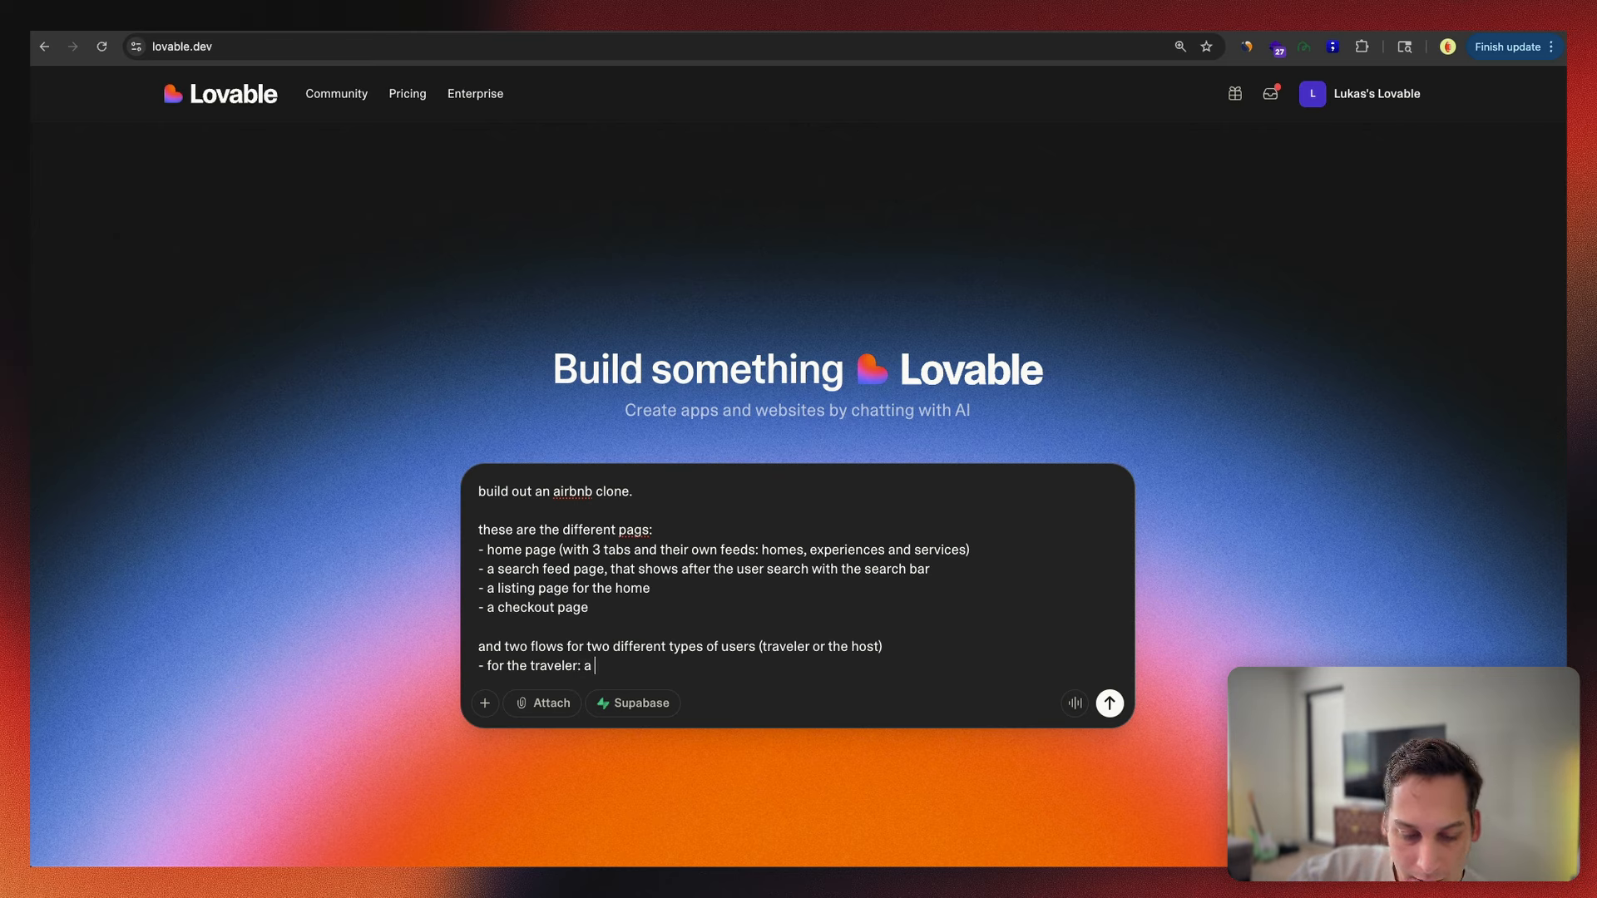
type(" profile page,")
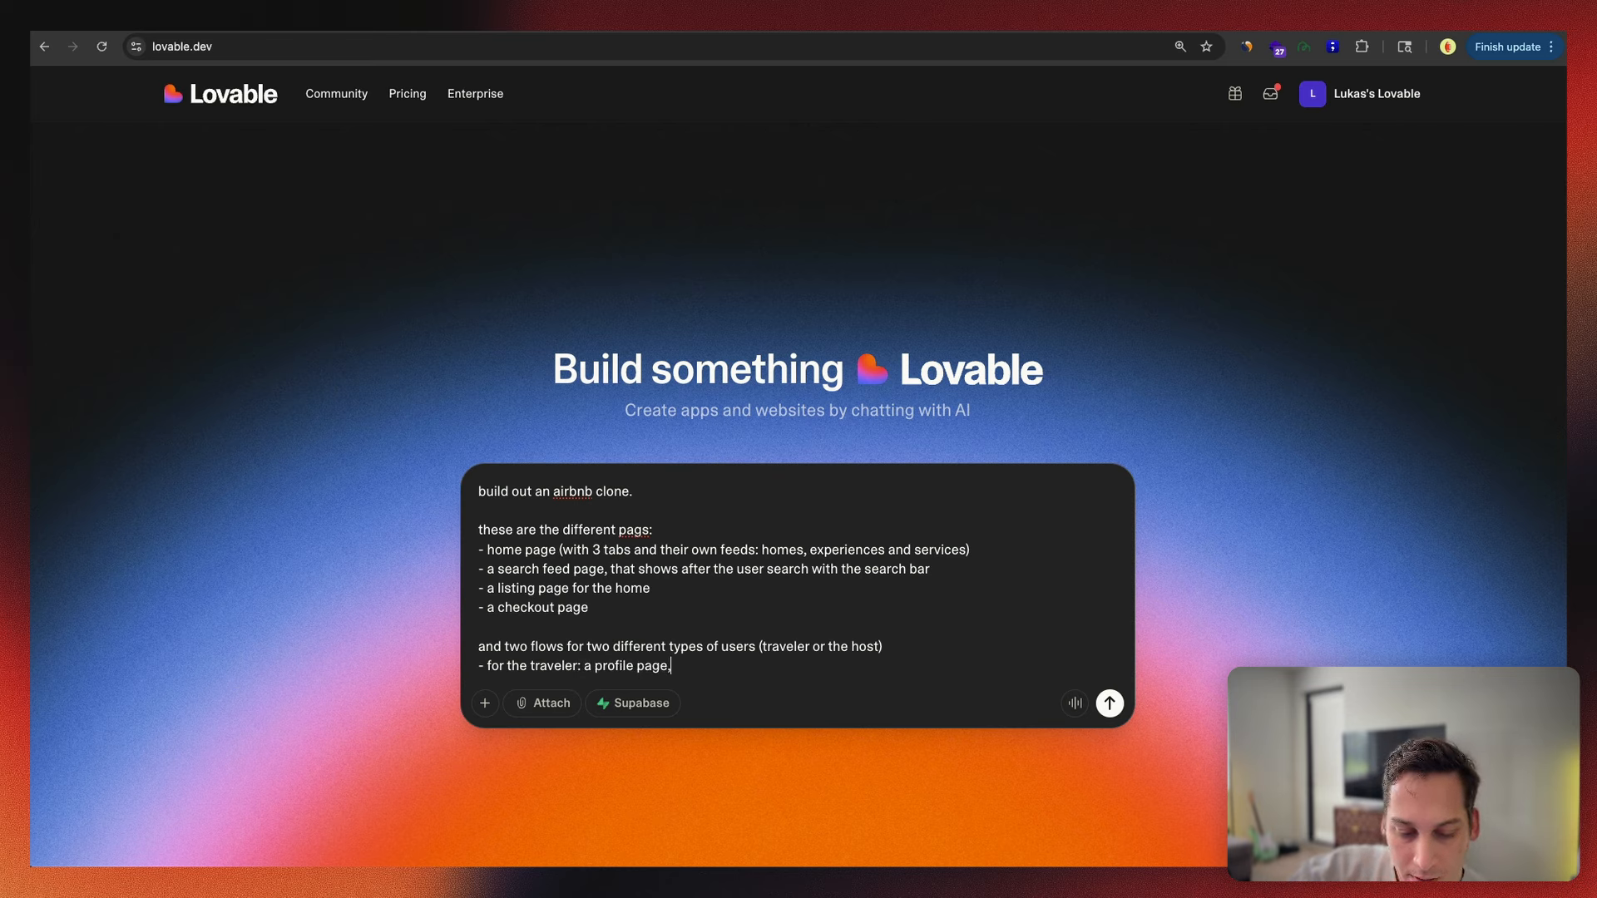
type(" a wishlist pa")
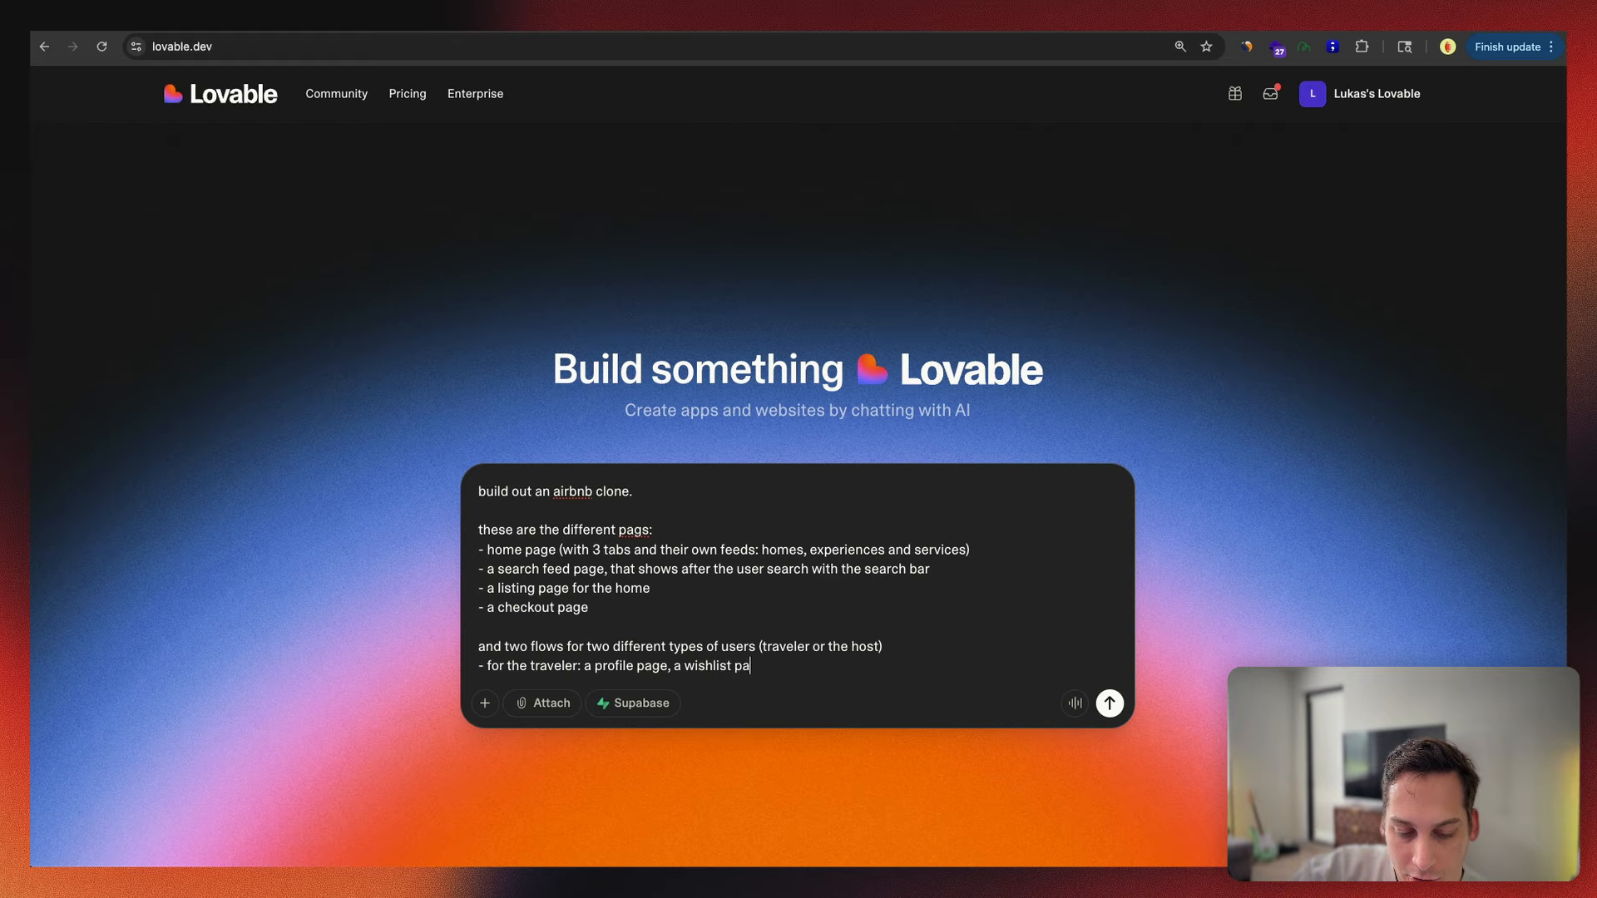
type("ge and a messages page")
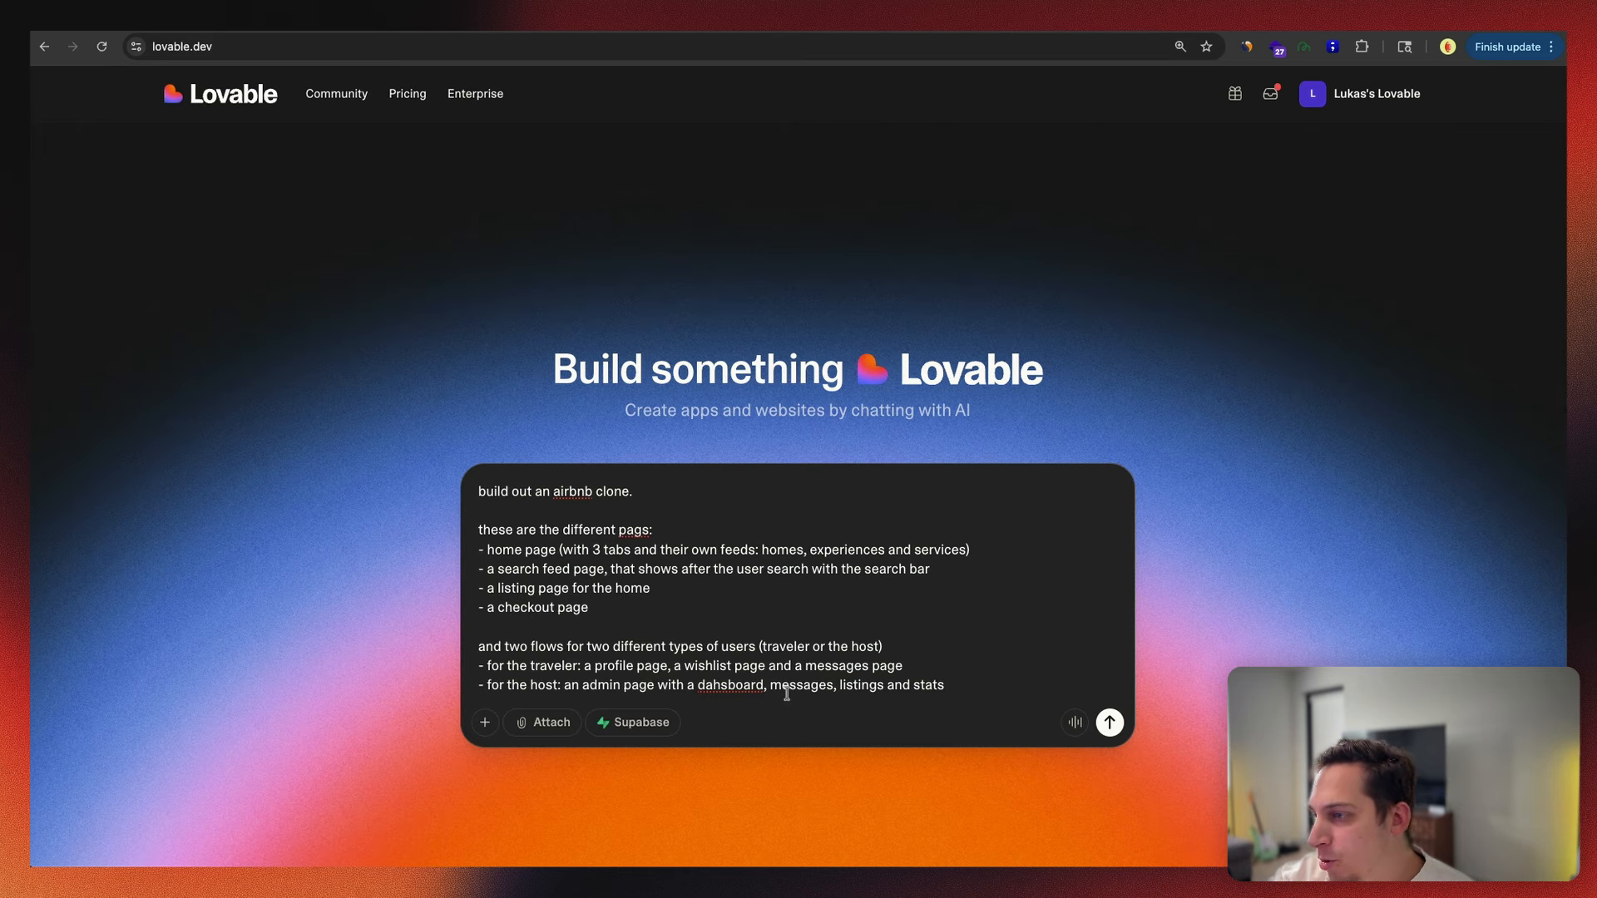
Step: Review the completed Airbnb clone prompt and submit it to generate the project
scroll(887, 597, "up", 1)
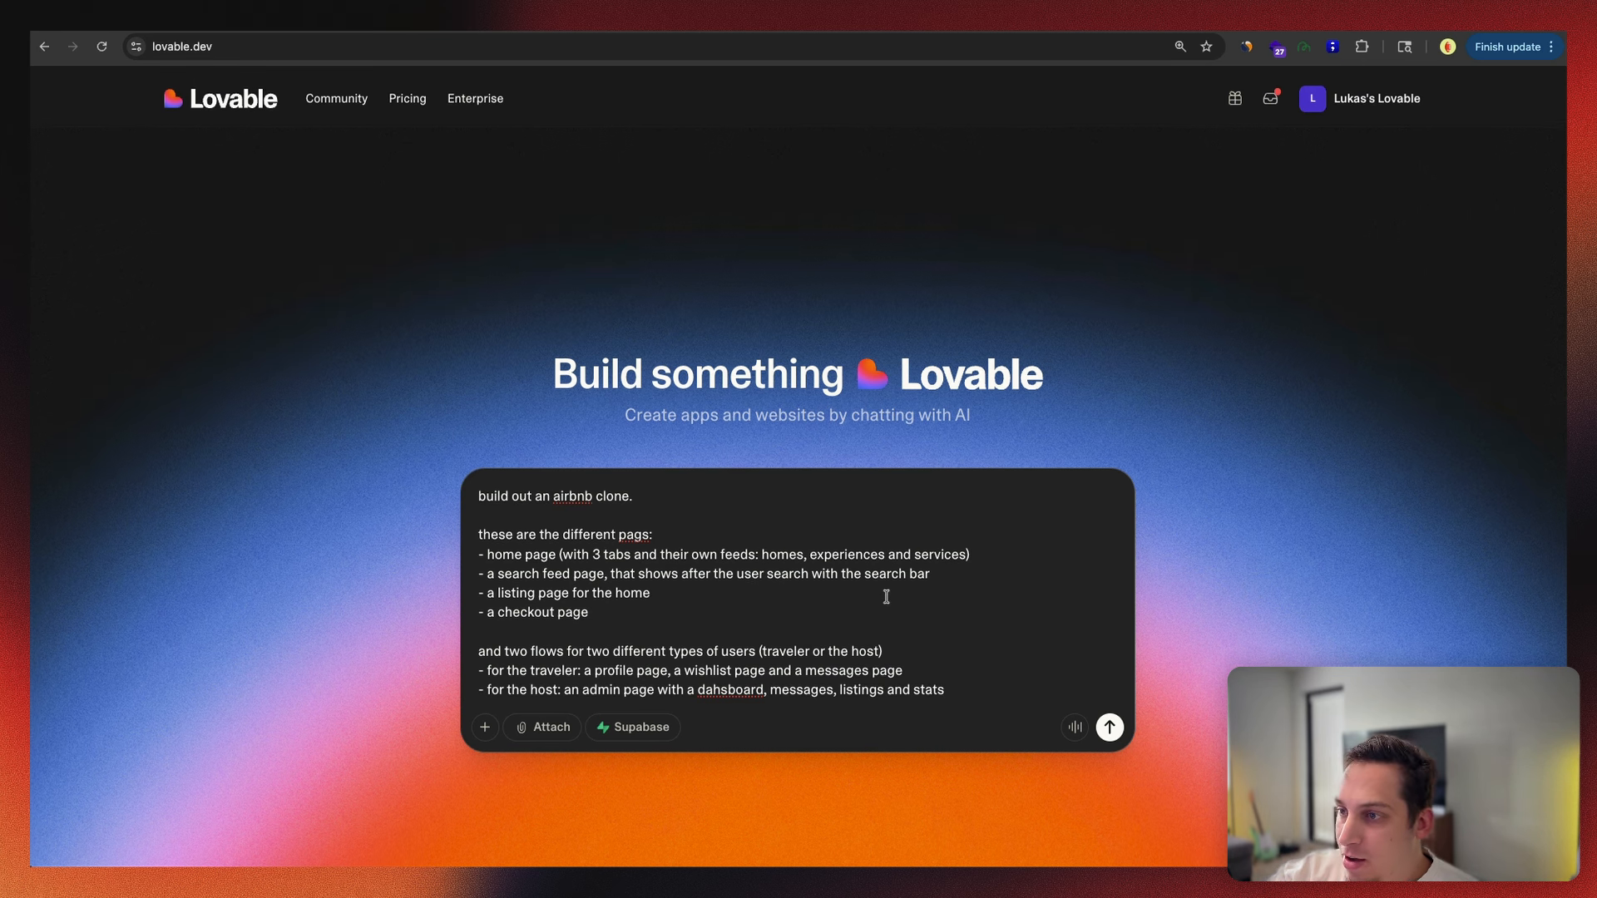
scroll(884, 591, "down", 1)
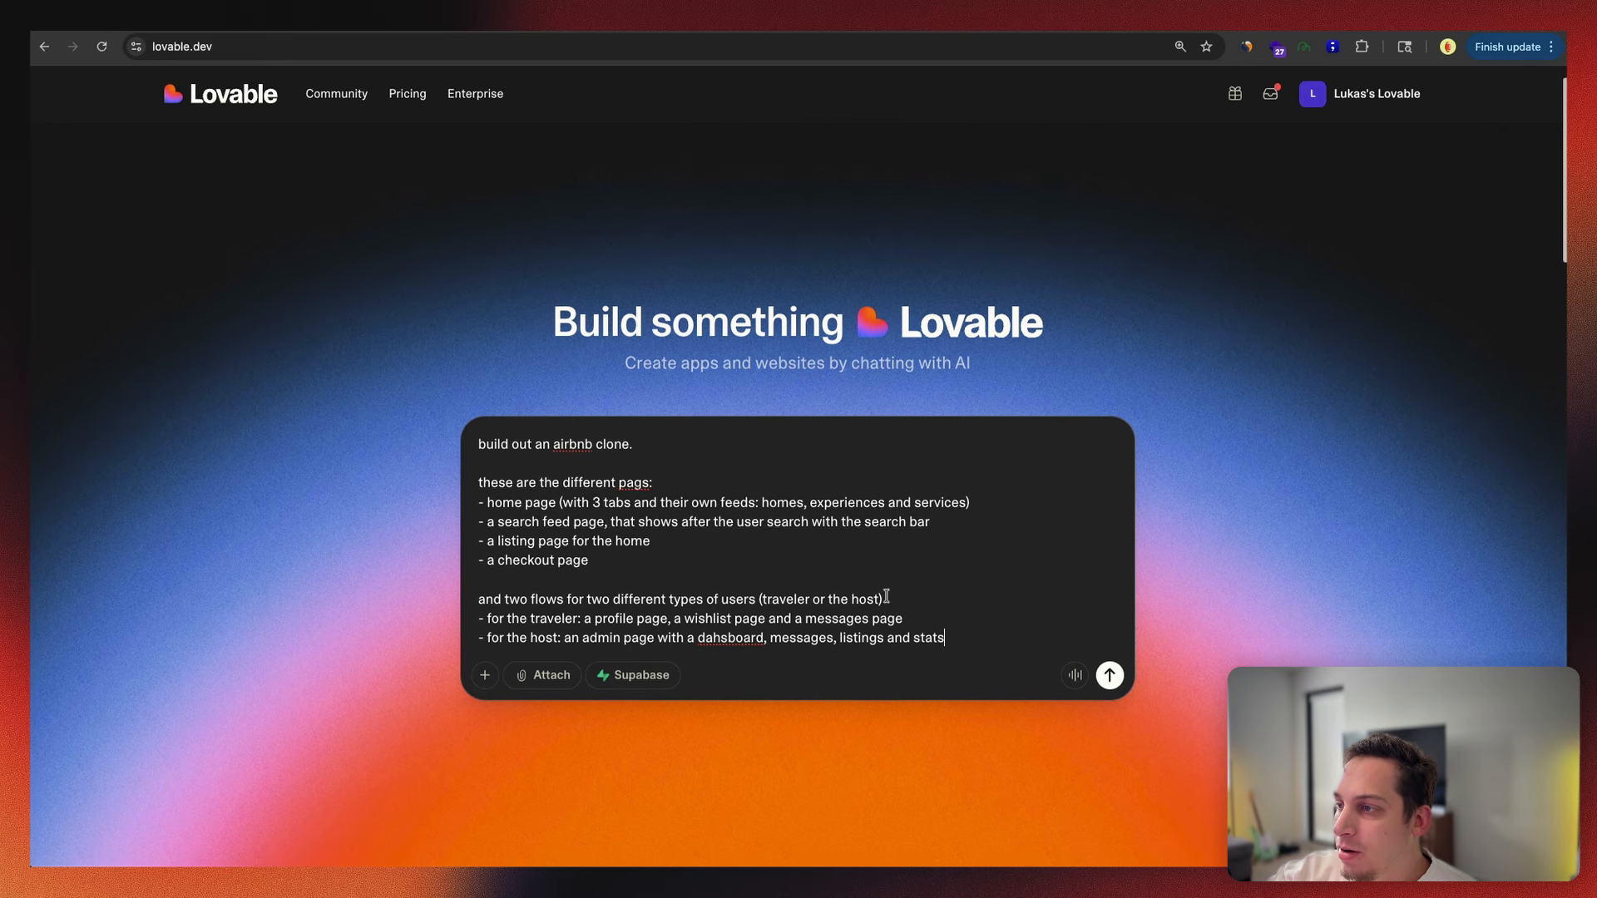
left_click(1111, 687)
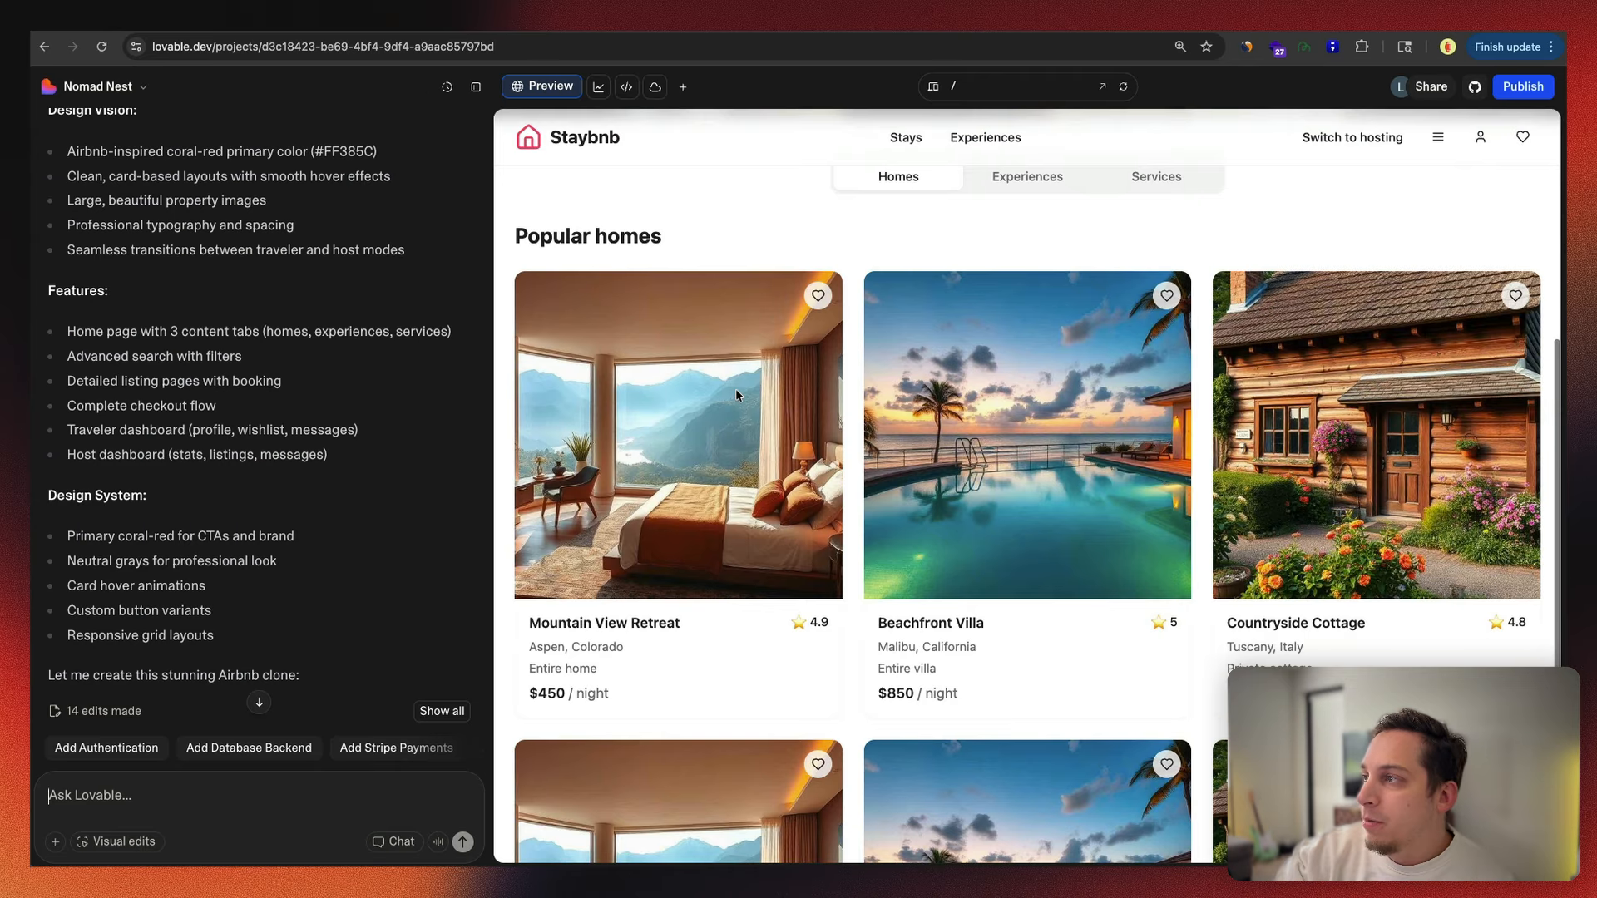
Step: Examine the generated home page's popular homes, its Homes, Experiences and Services feeds, and the search bar
scroll(737, 394, "down", 2)
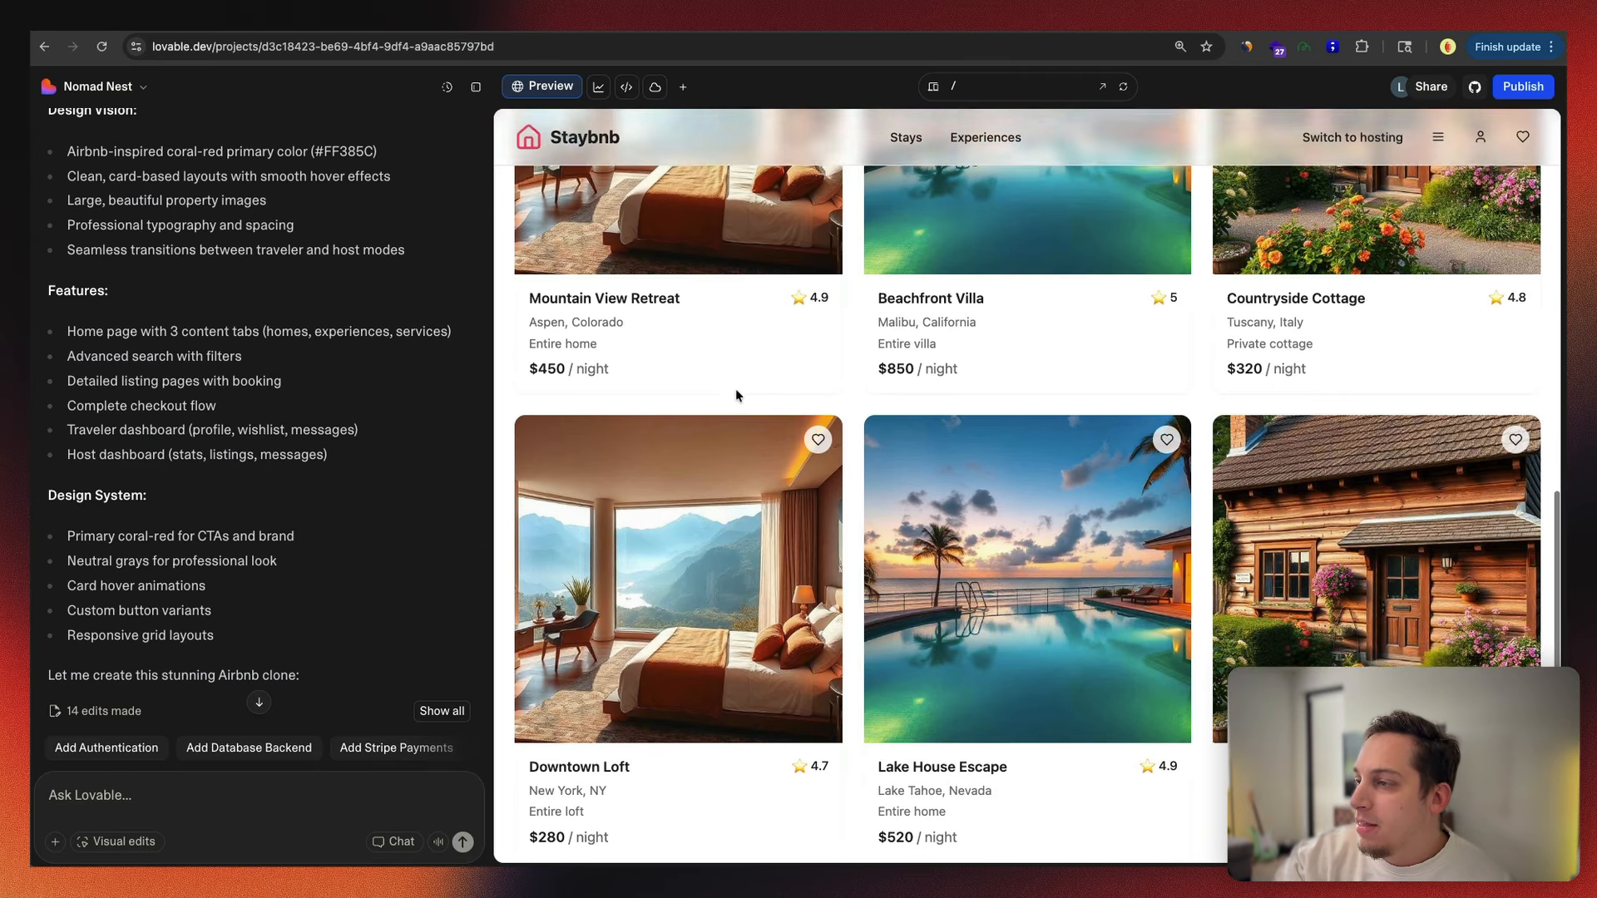
scroll(737, 393, "up", 2)
scroll(735, 388, "down", 3)
scroll(735, 388, "up", 6)
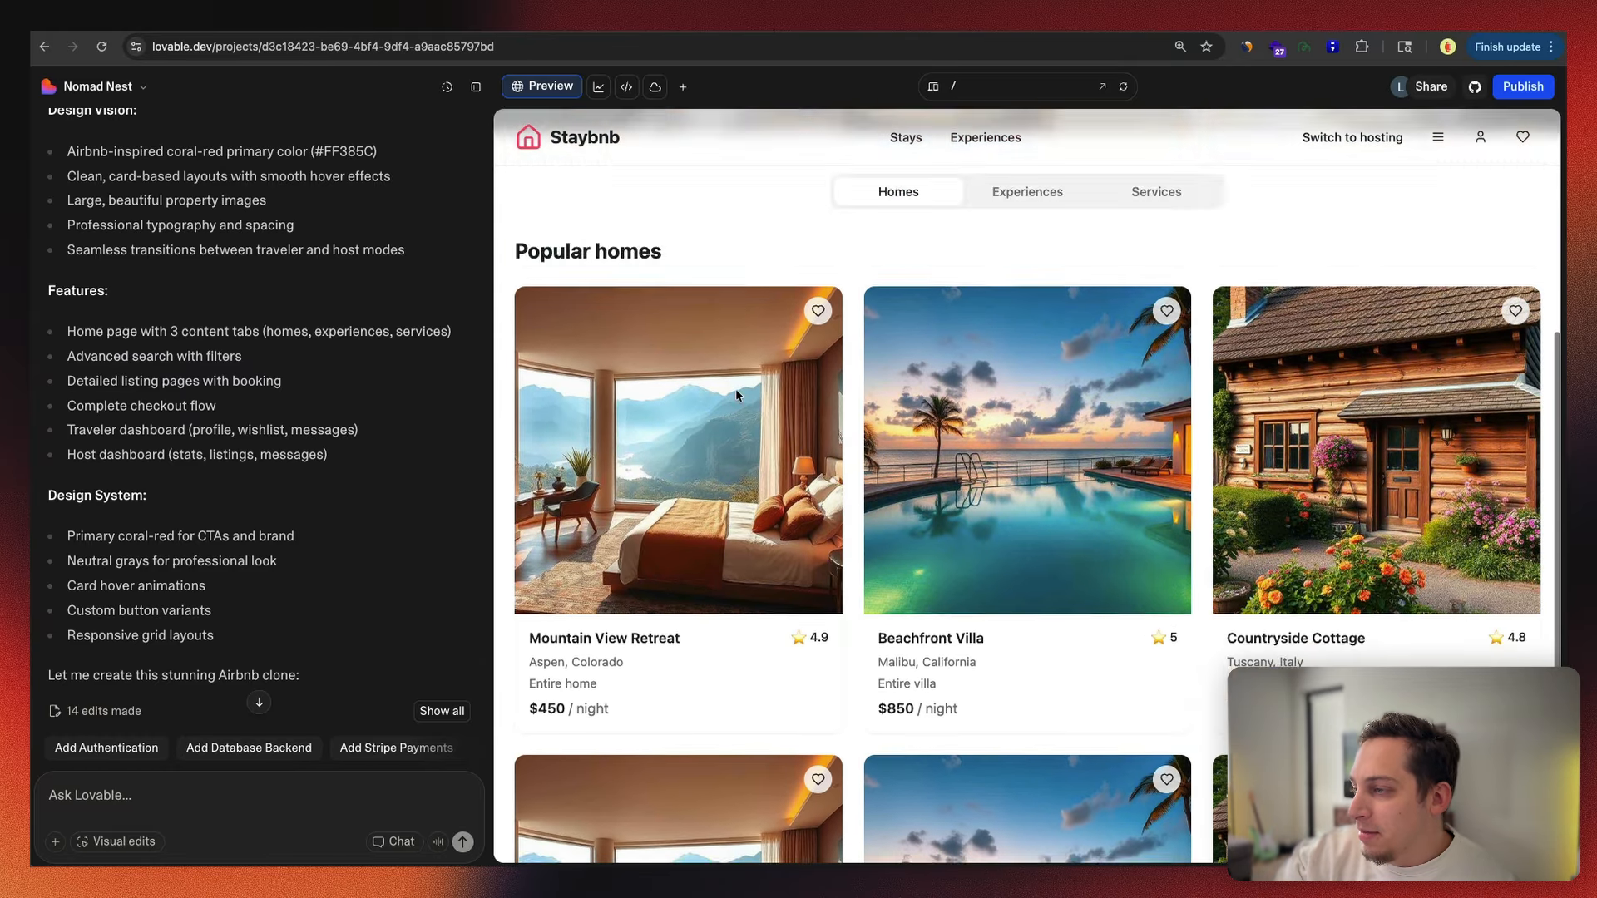
left_click(1036, 668)
left_click(910, 676)
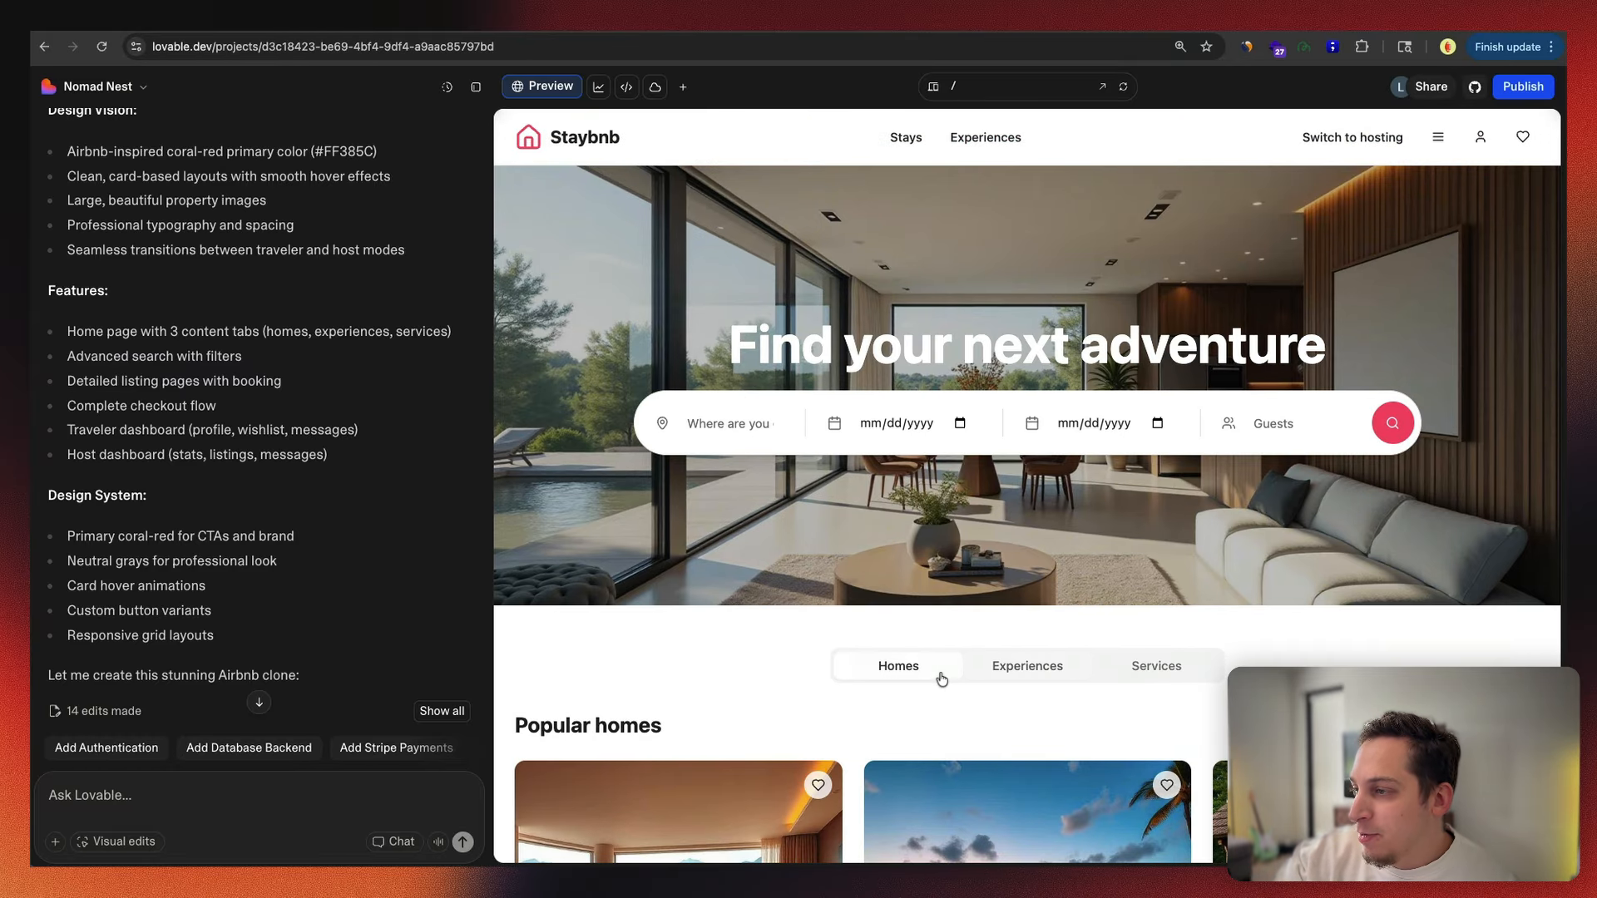
left_click(1139, 675)
left_click(1019, 676)
left_click(907, 676)
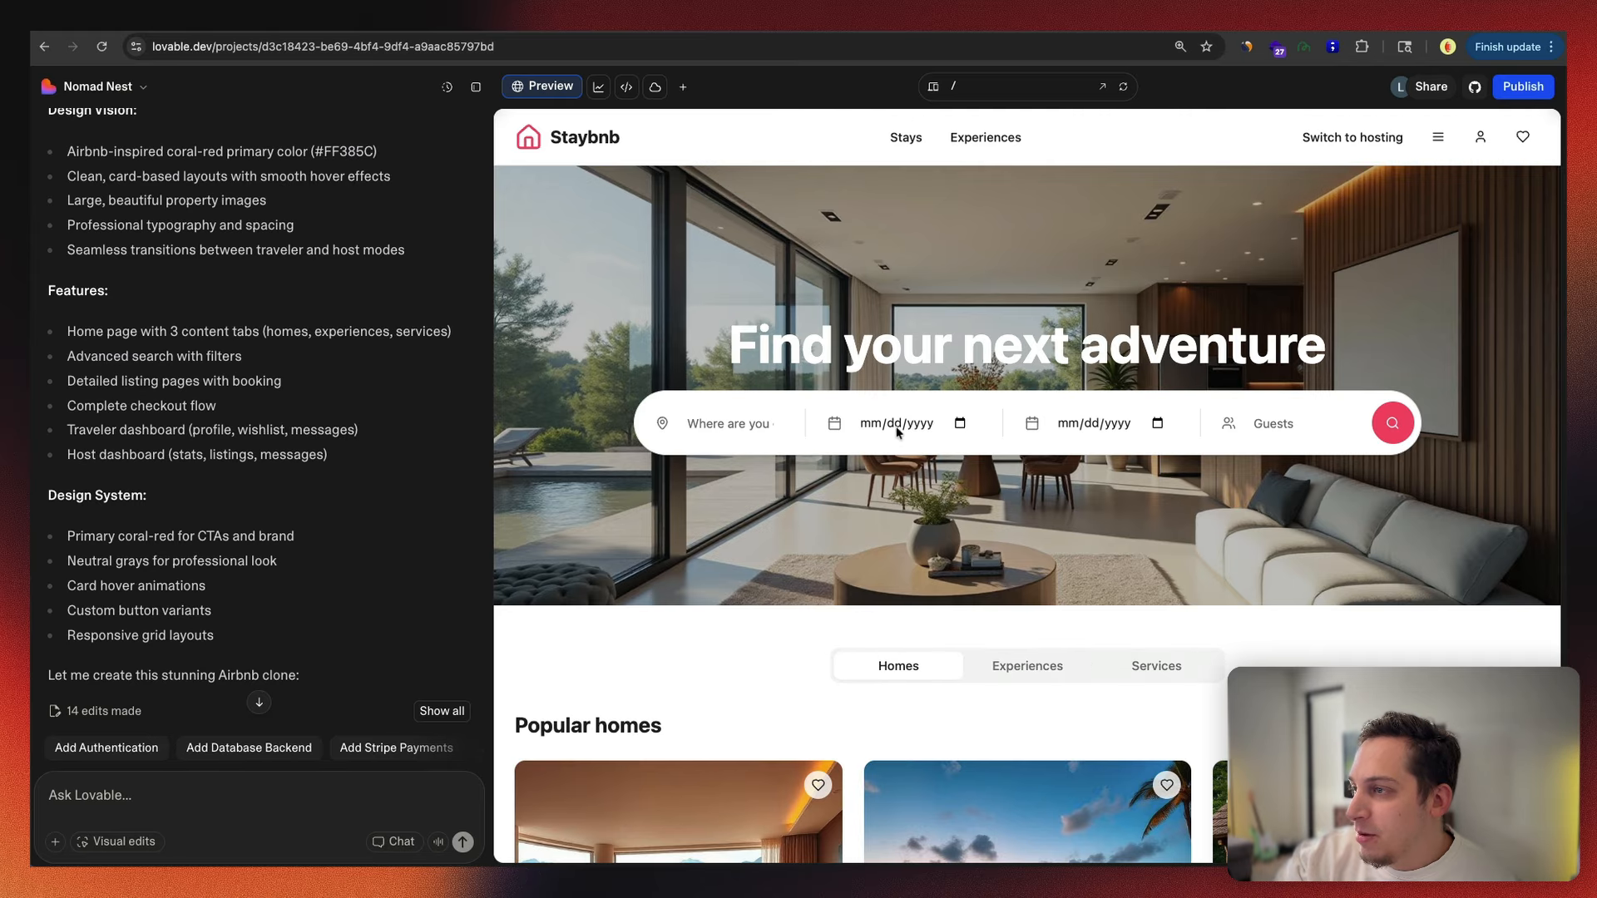
left_click(751, 420)
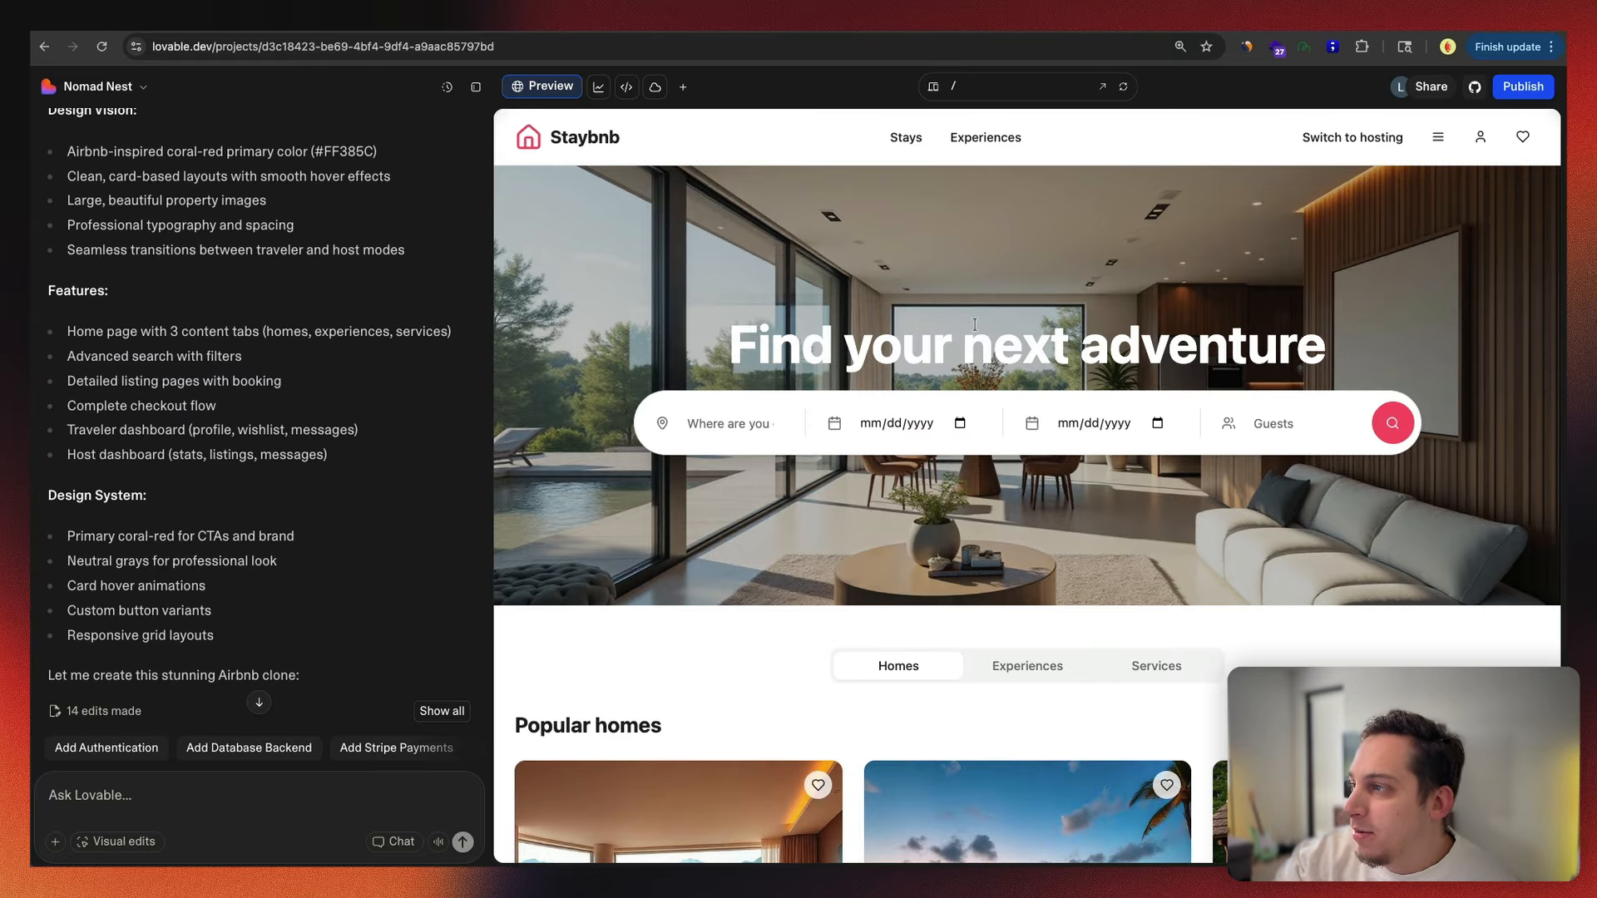
Step: Switch the preview to hosting and examine the host dashboard's overview, listings, messages and statistics
left_click(1385, 141)
left_click(1398, 142)
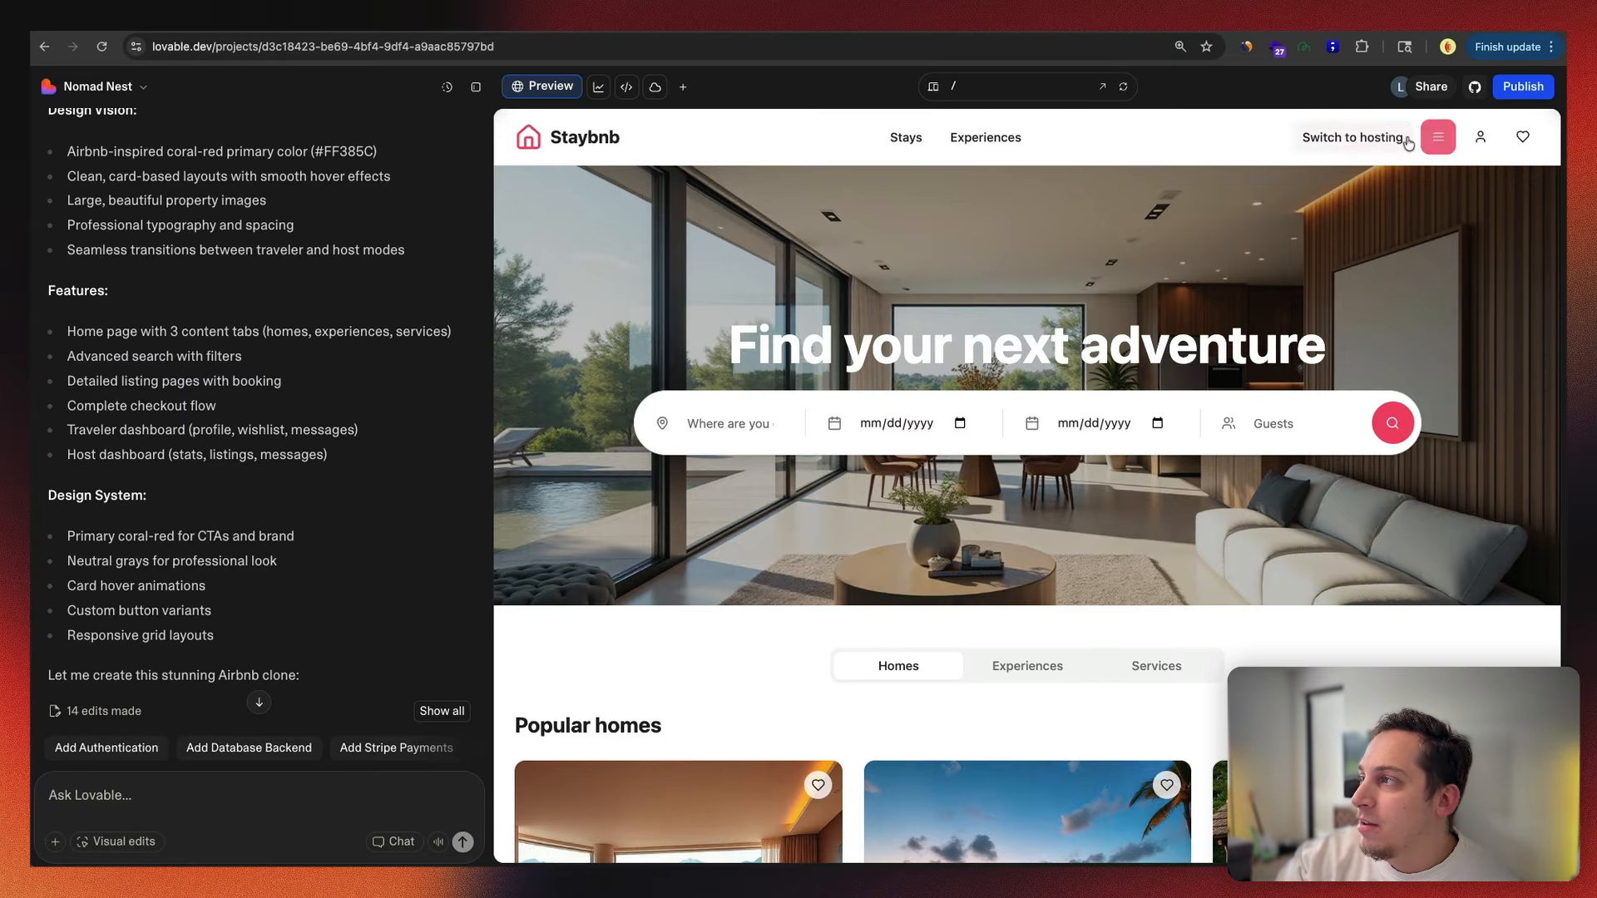
left_click(1411, 142)
left_click(1523, 138)
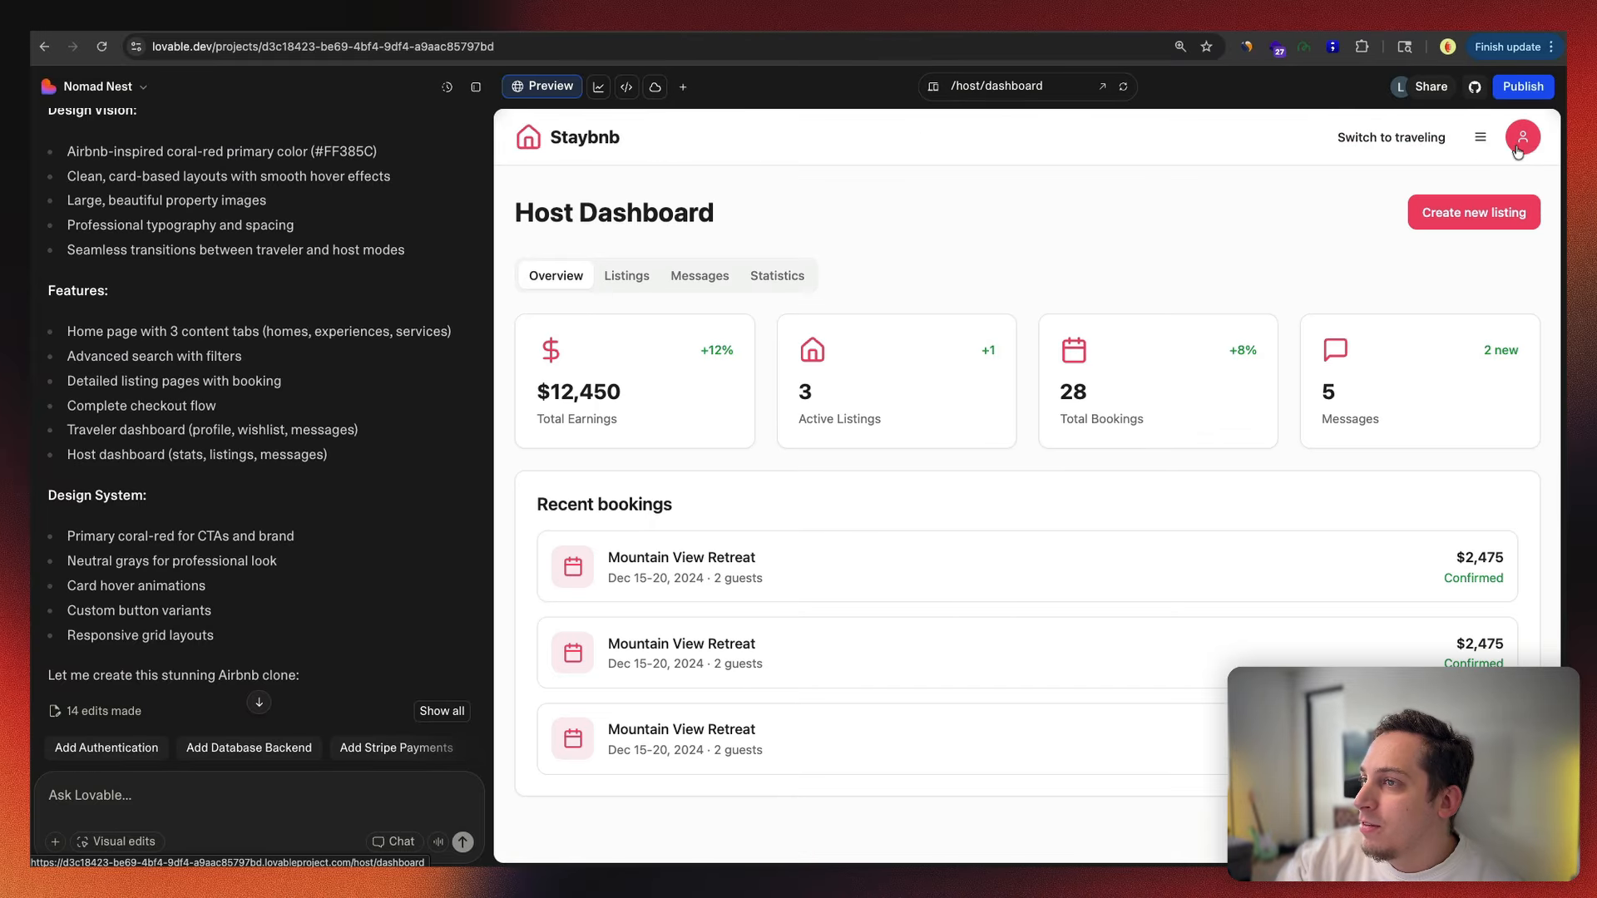
left_click(626, 279)
left_click(790, 281)
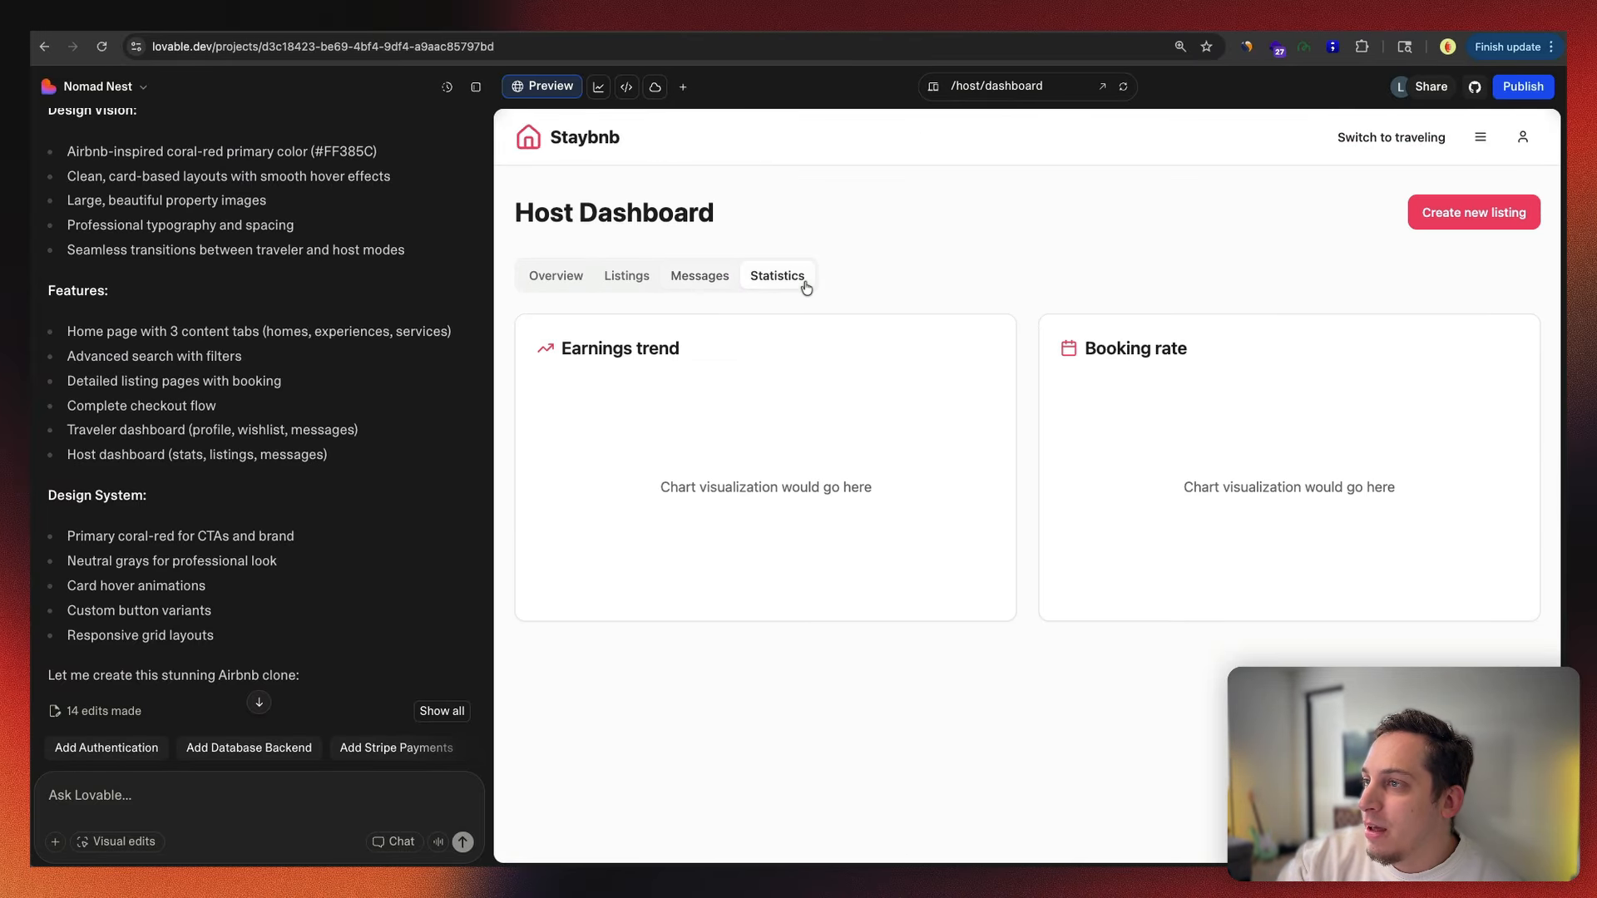
left_click(737, 283)
left_click(557, 278)
Step: Switch the preview back to traveling and look over the traveler's profile and wishlist pages
left_click(1404, 138)
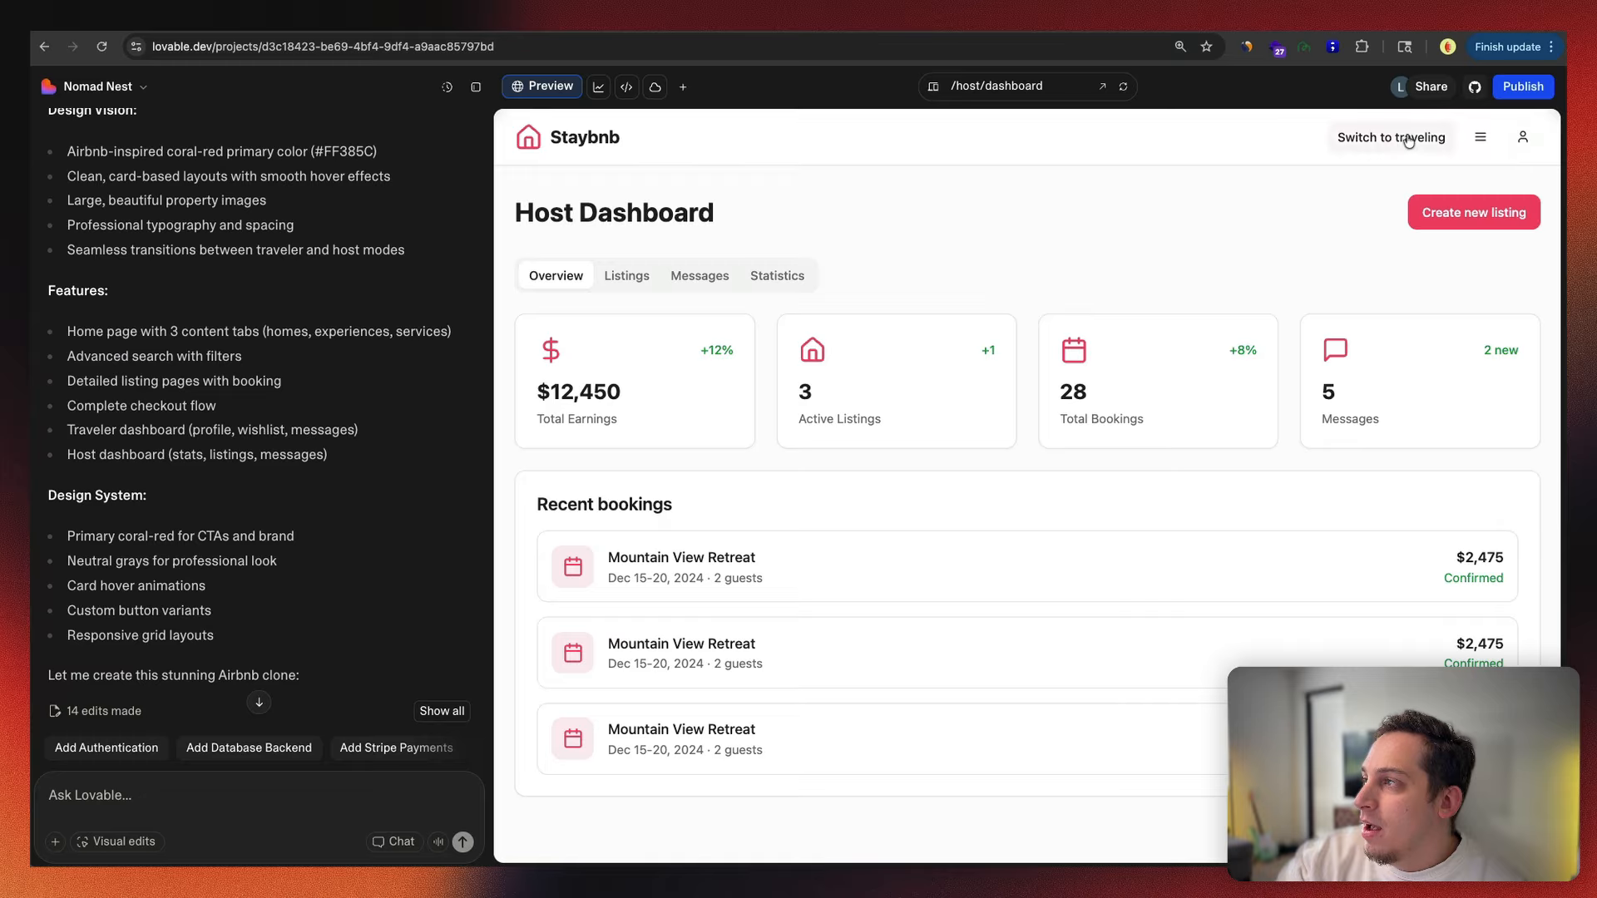
left_click(1481, 137)
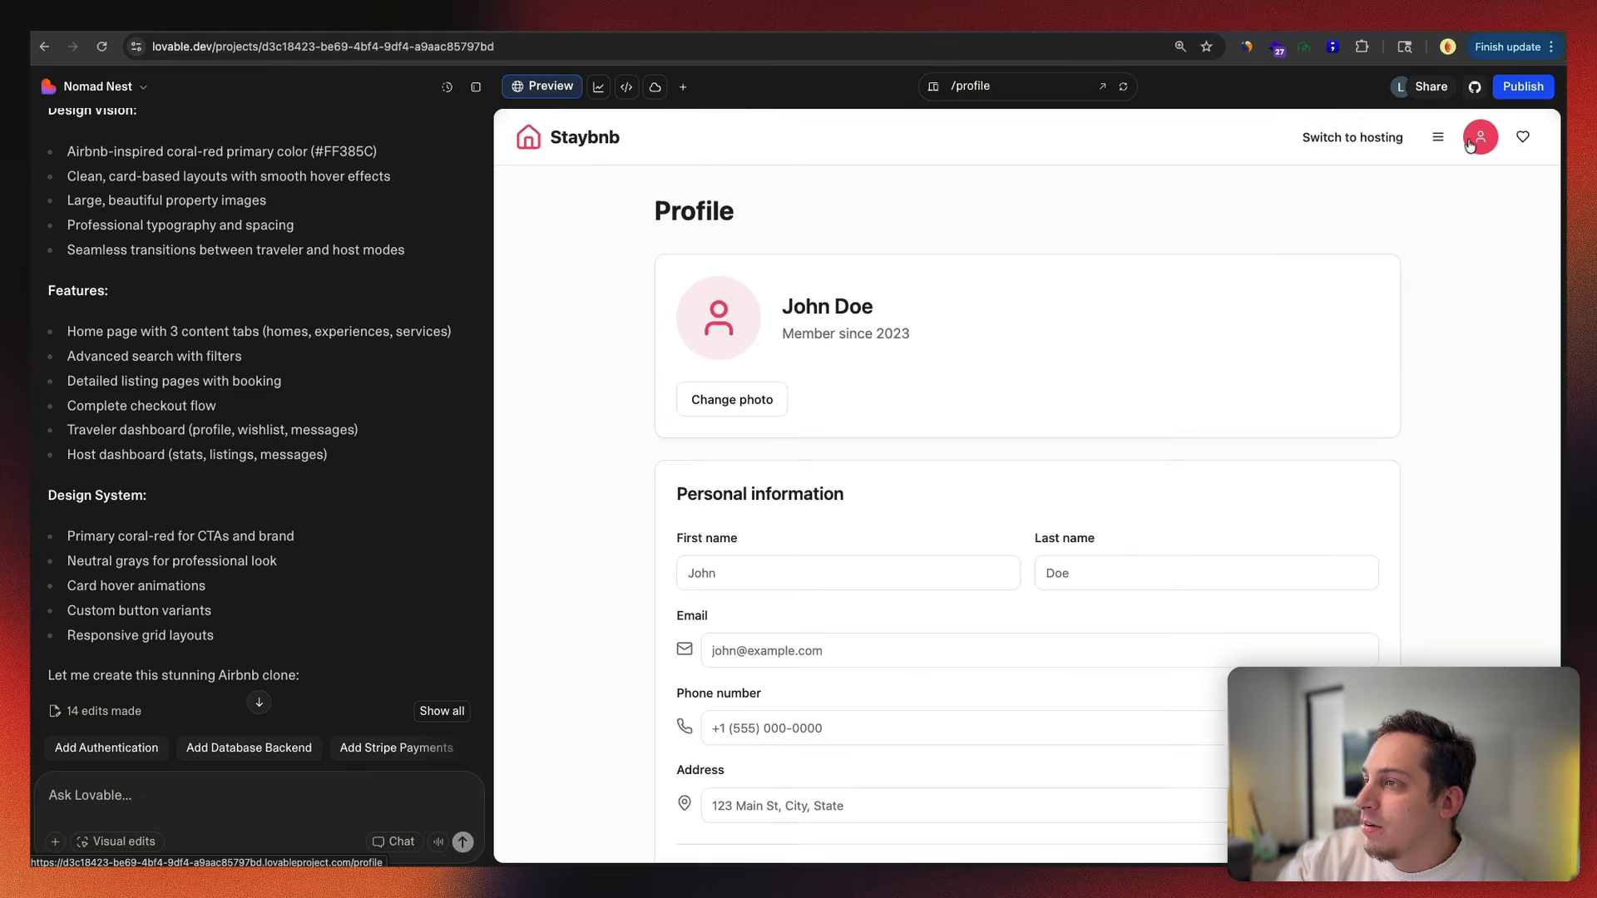
scroll(772, 422, "down", 4)
scroll(769, 424, "up", 4)
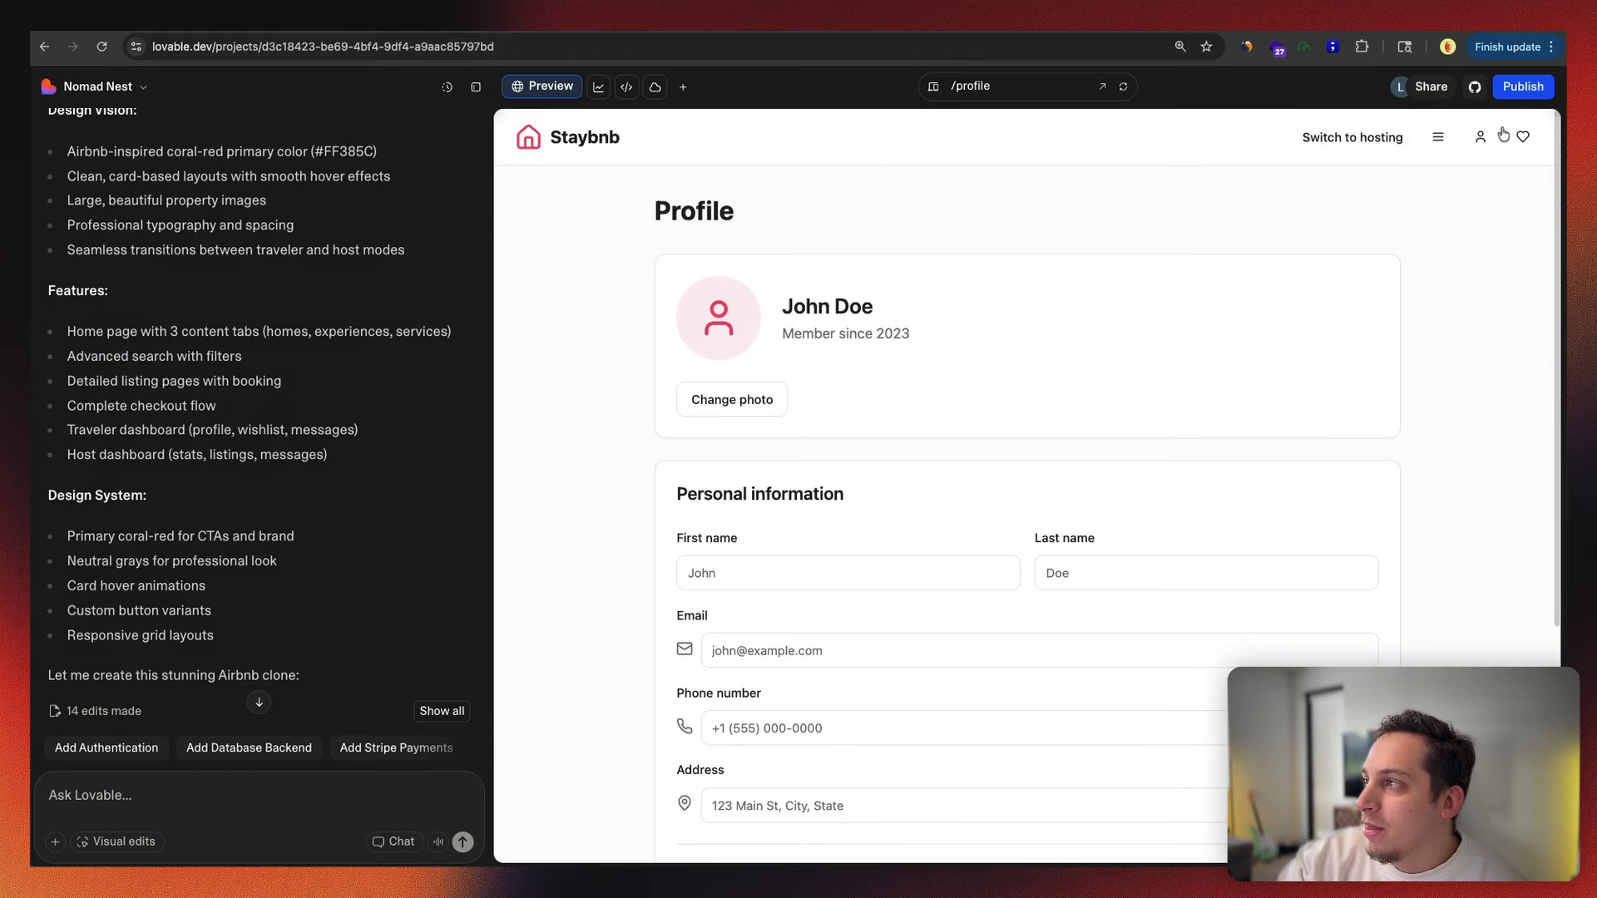
left_click(1521, 150)
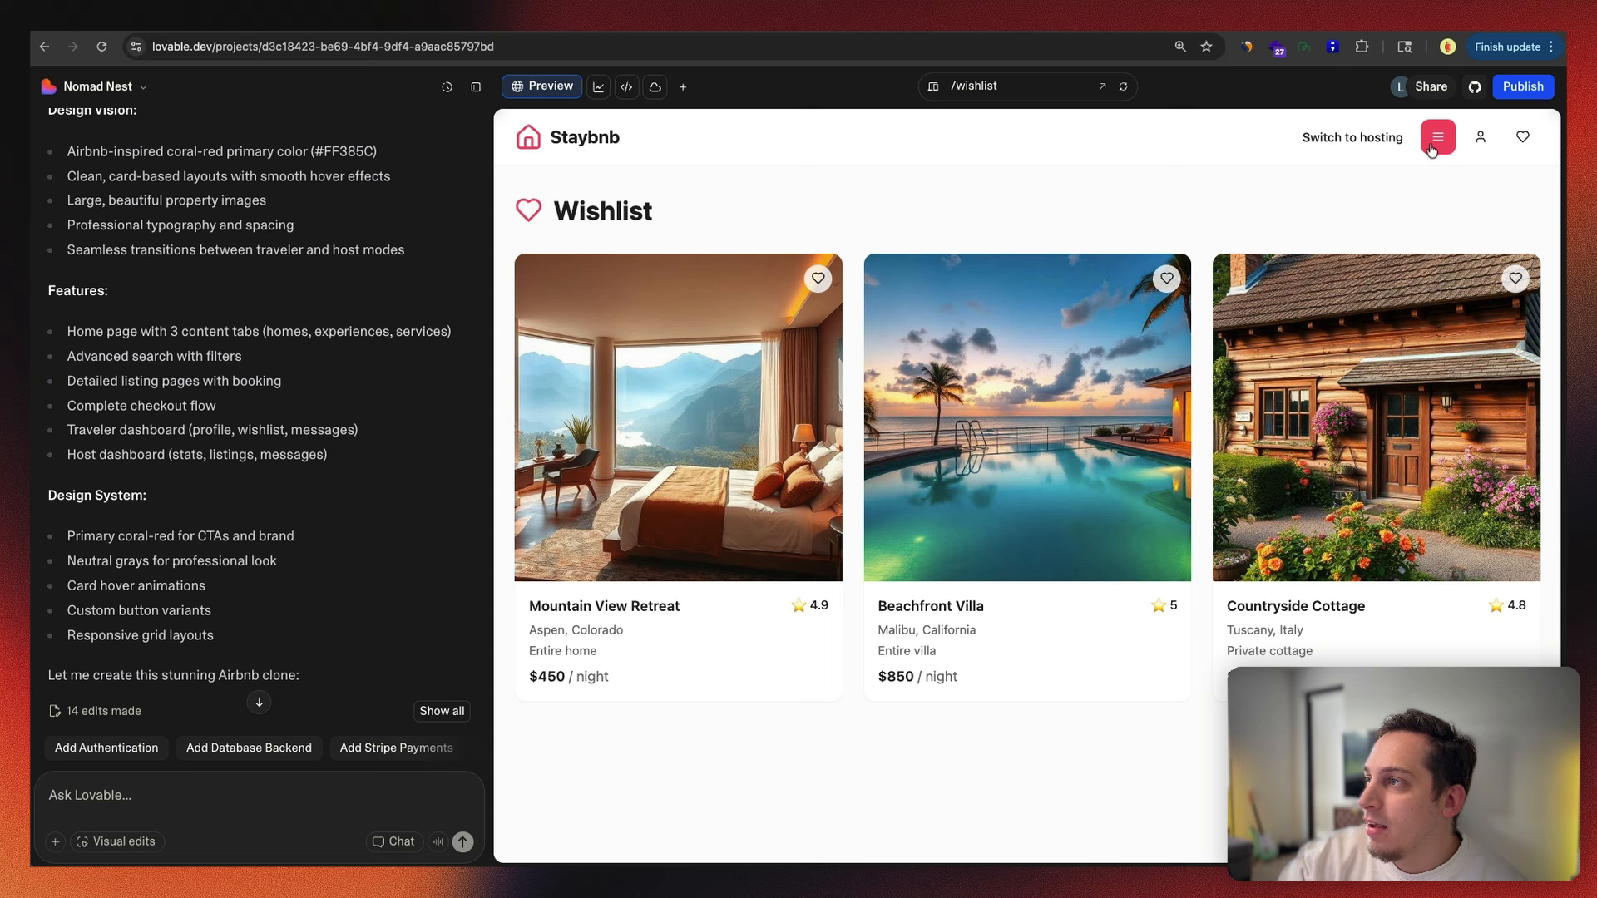
Step: Search for stays in "miami" from the home page and look through the search feed
left_click(607, 148)
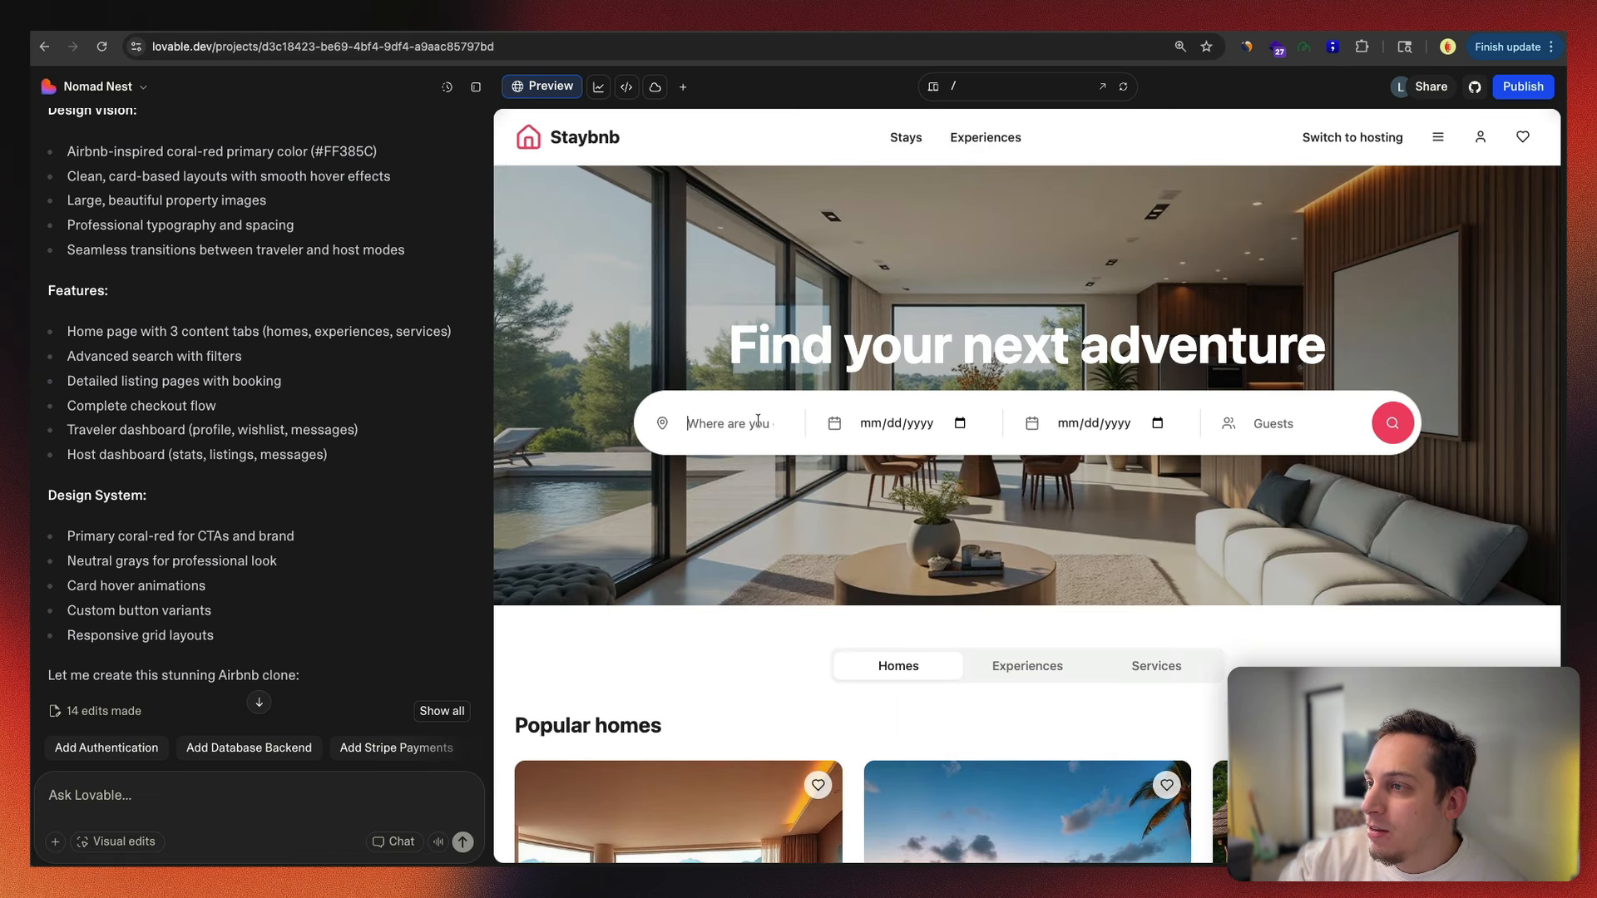
type("miami")
key("Tab")
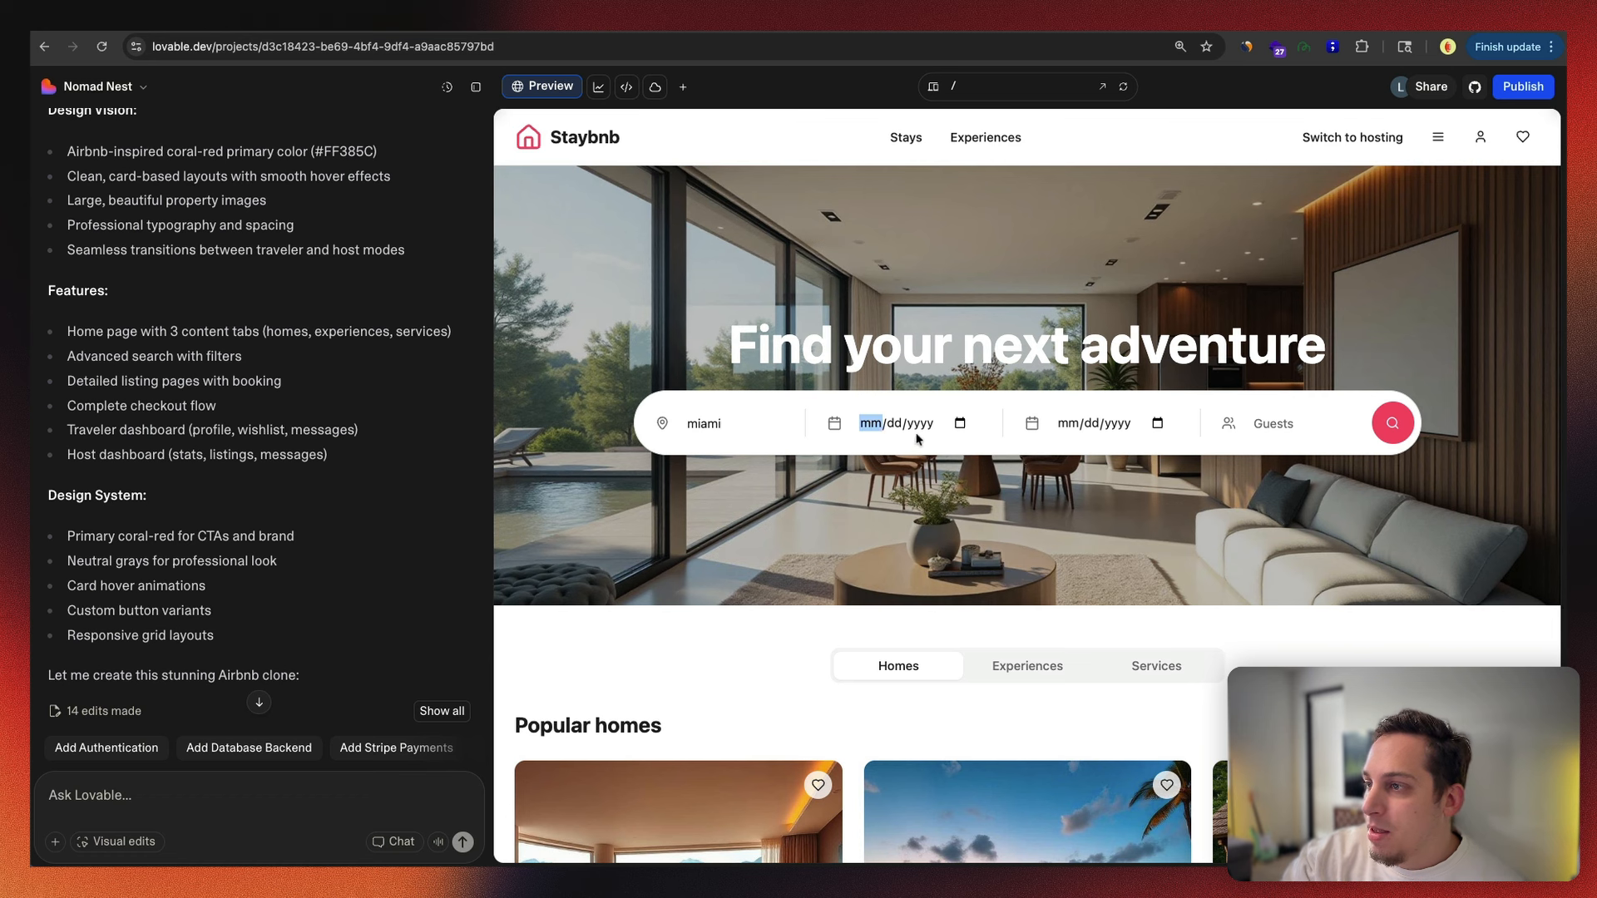
left_click(1387, 447)
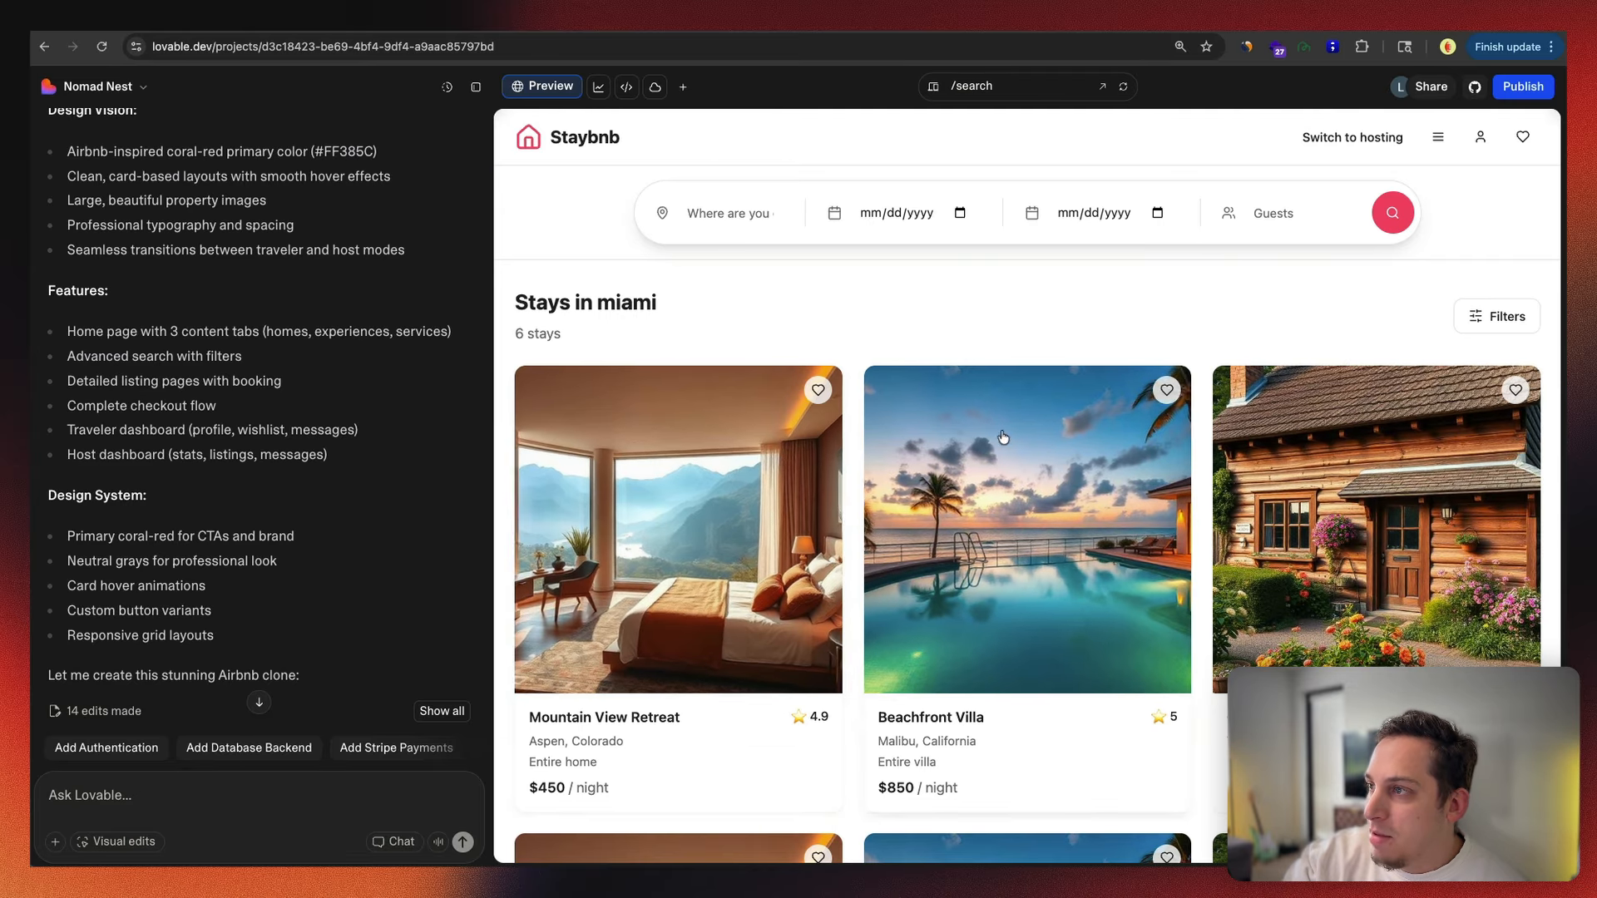
scroll(1040, 424, "down", 5)
scroll(915, 425, "up", 4)
scroll(840, 422, "down", 2)
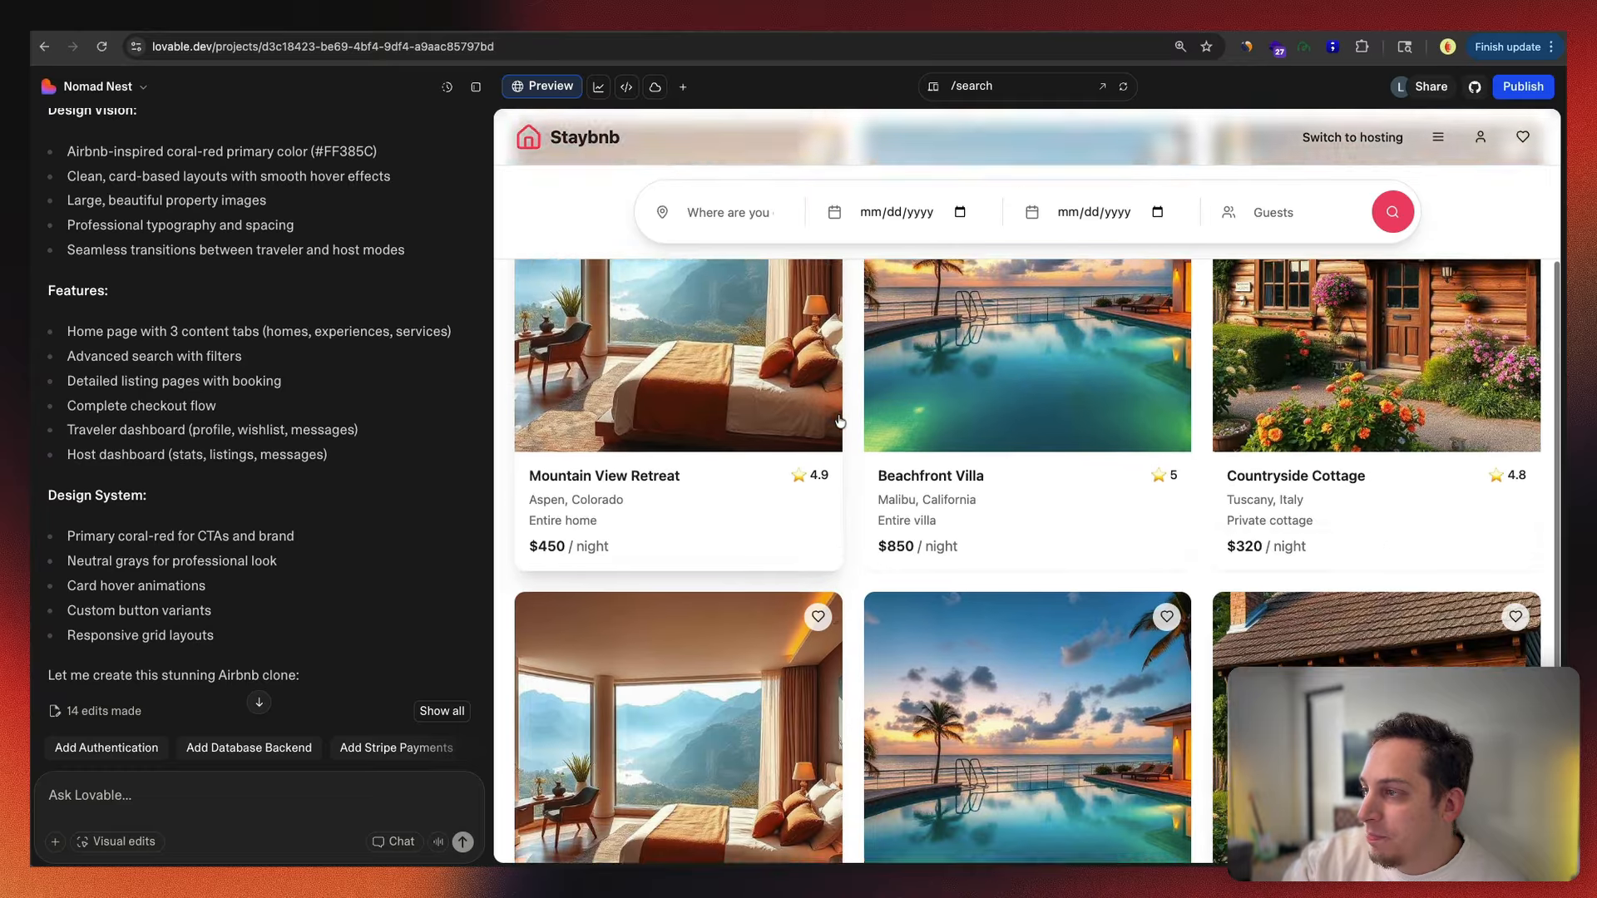
scroll(840, 422, "up", 3)
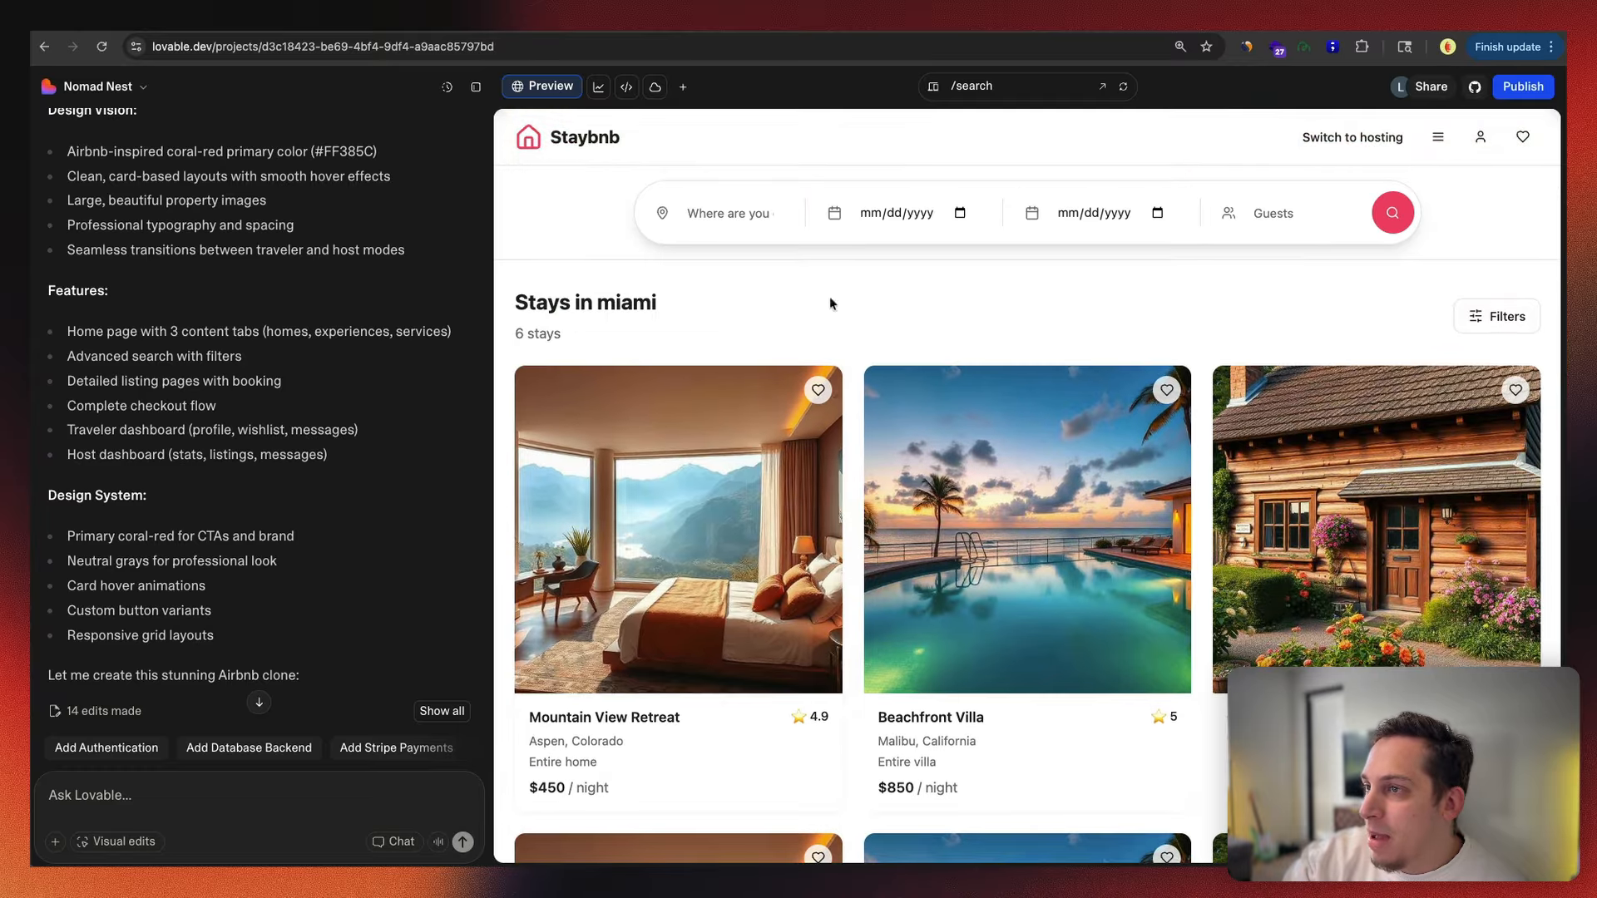
Step: Return the preview to the home page and narrow the chat area to give the preview more width
left_click(475, 86)
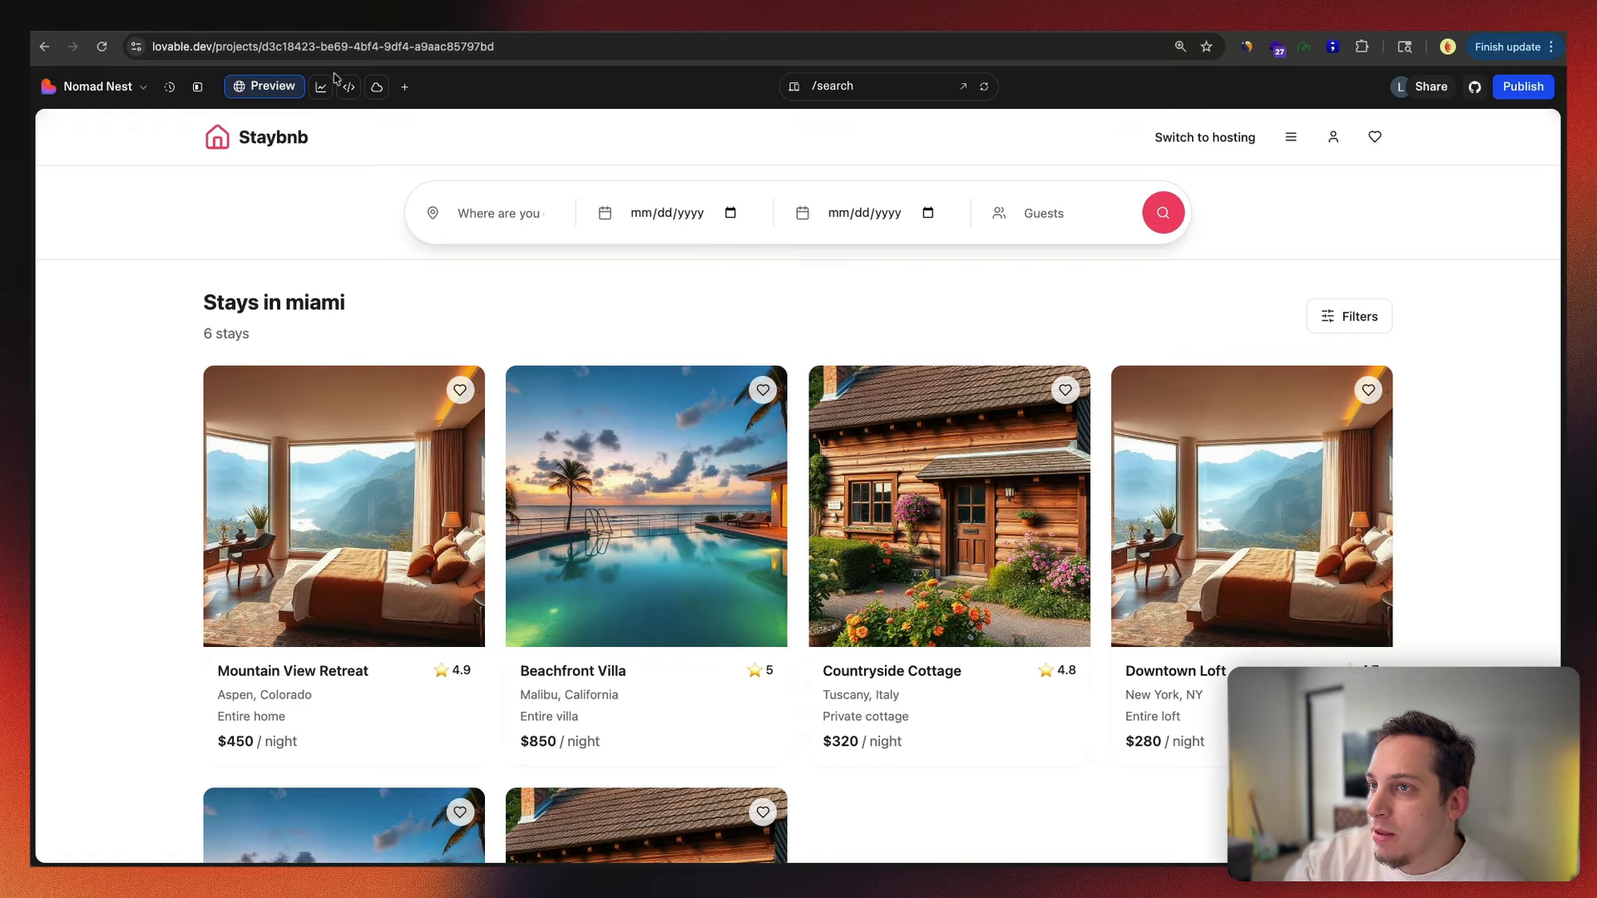
left_click(197, 86)
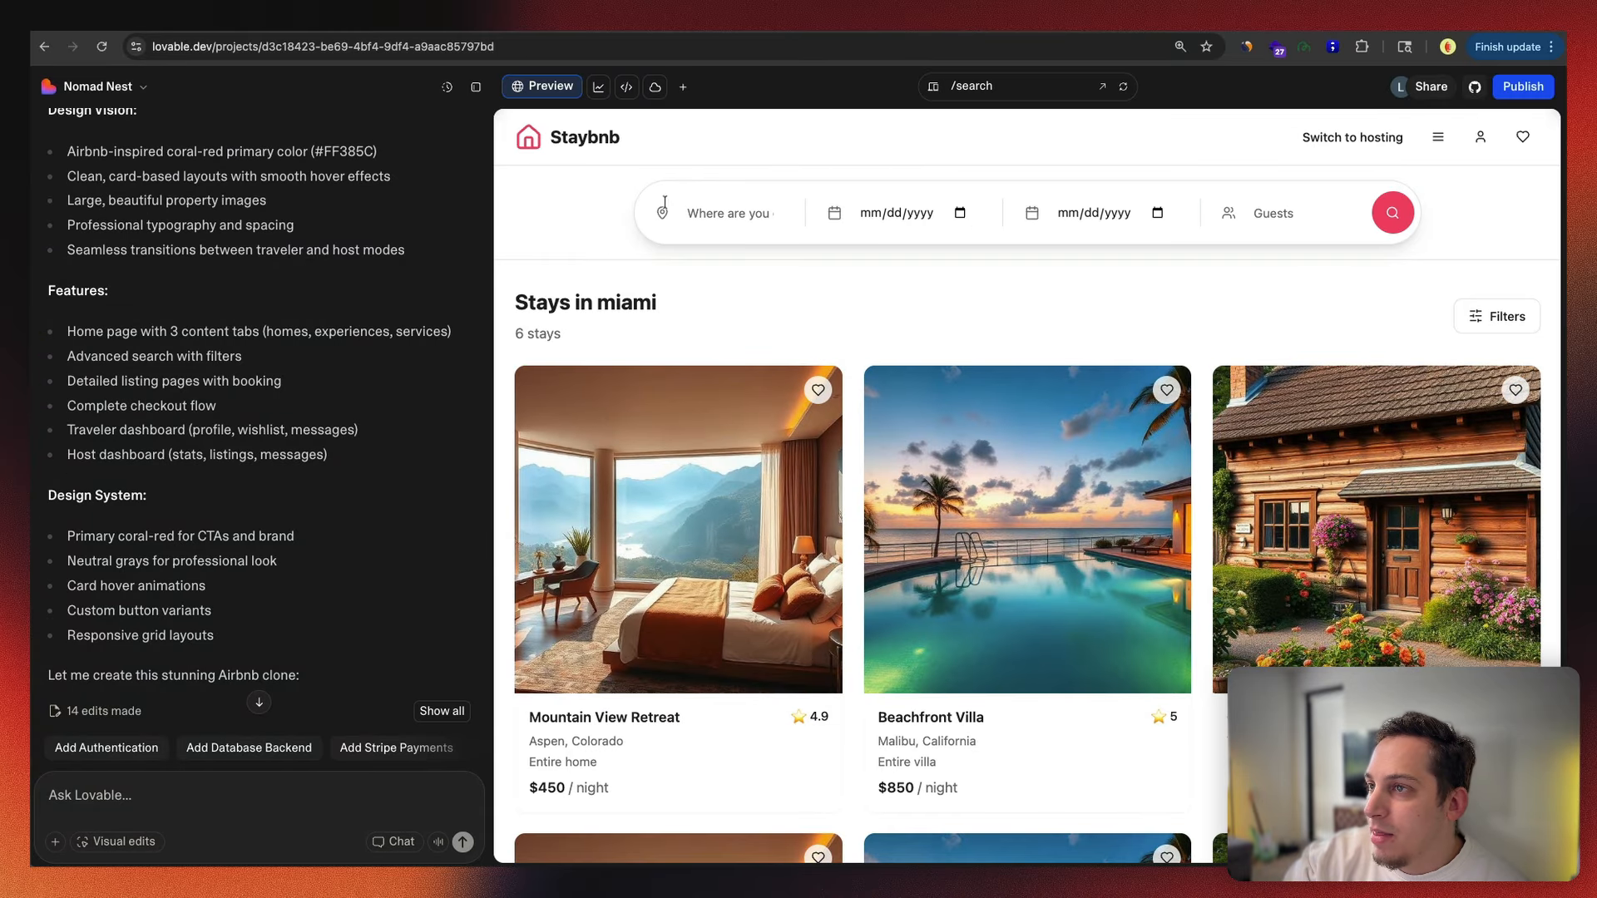
left_click(585, 145)
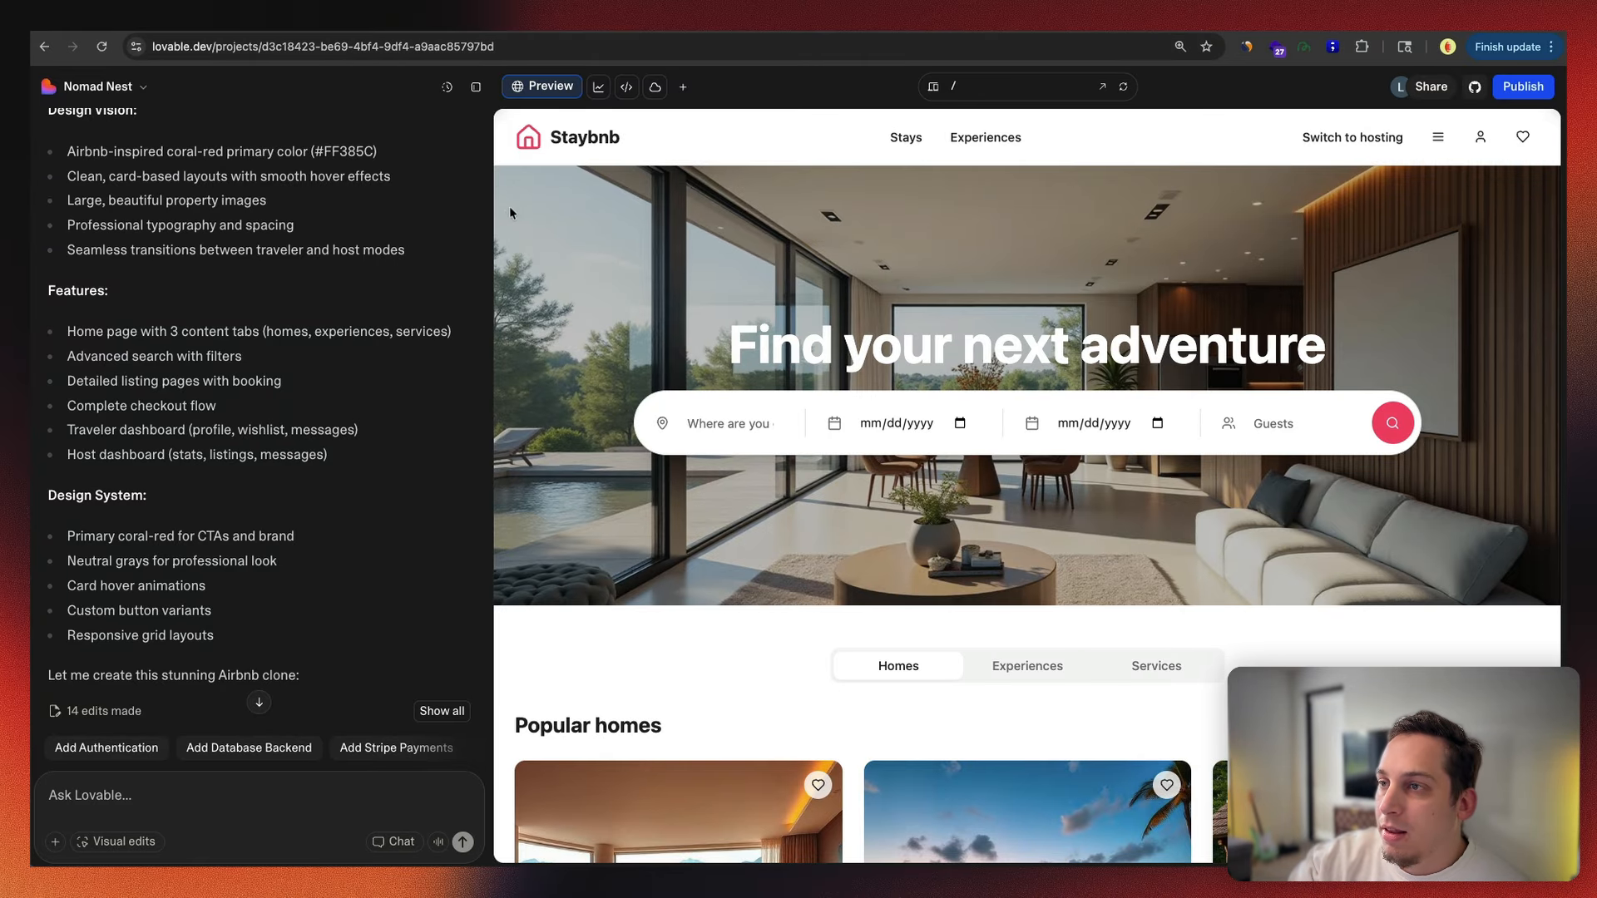
left_click_drag(491, 224, 241, 214)
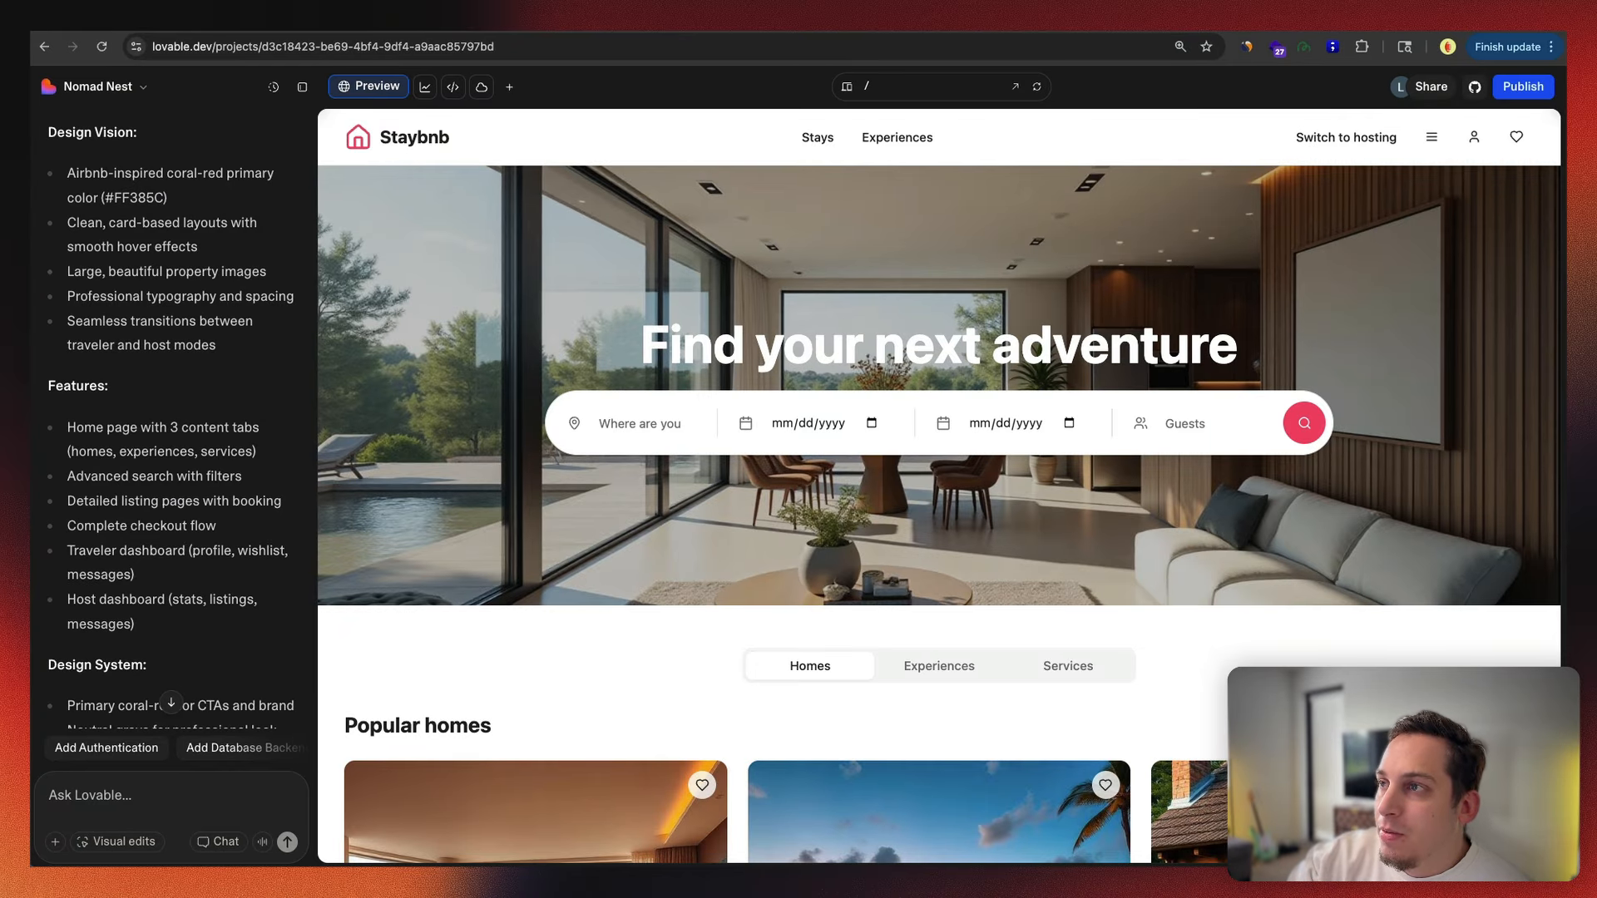
Step: Capture the header and search bar section of the airbnb.com home page and attach the screenshot to the Lovable chat message
left_click(340, 20)
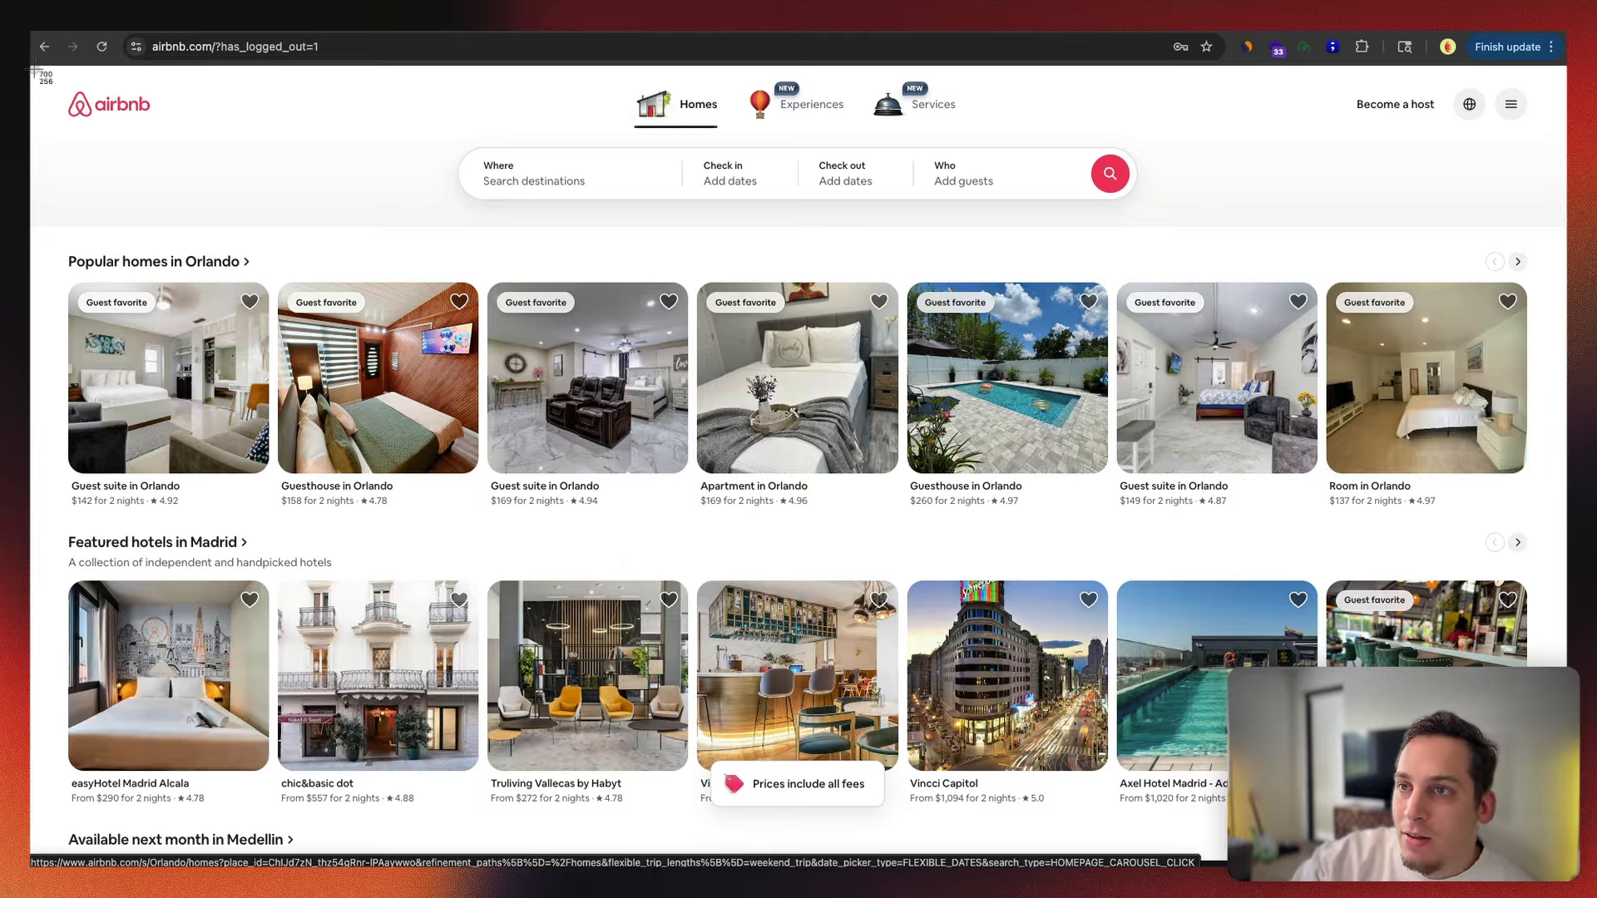
mouse_move(35, 70)
left_mouse_down()
mouse_move(425, 222)
mouse_move(1295, 197)
mouse_move(1470, 236)
mouse_move(1555, 226)
left_mouse_up()
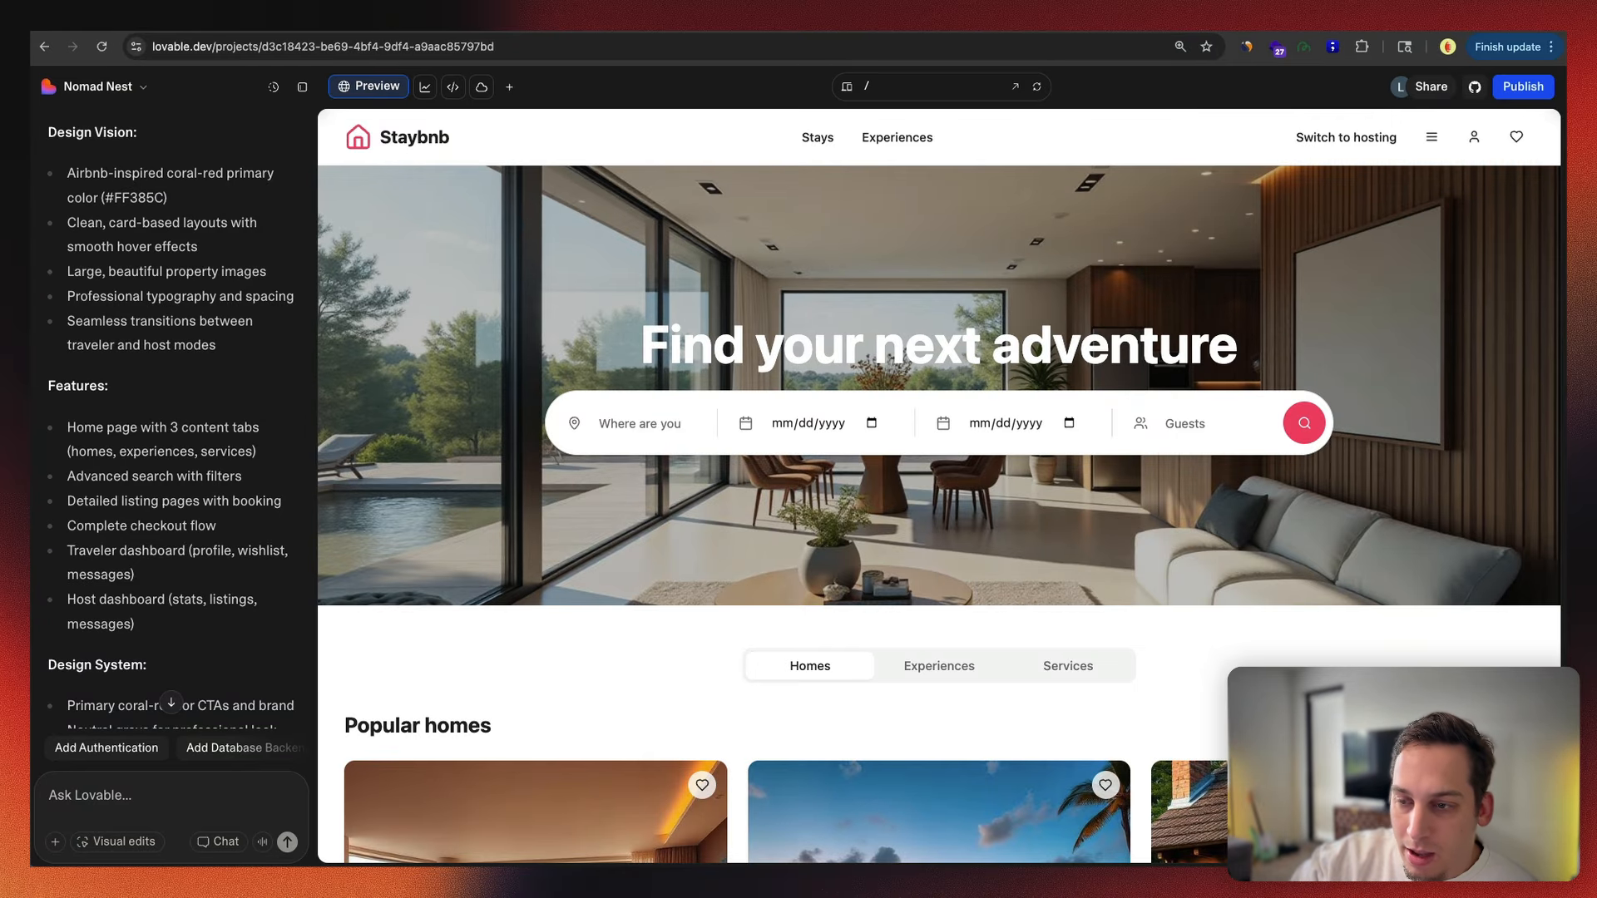
left_click_drag(112, 701, 122, 767)
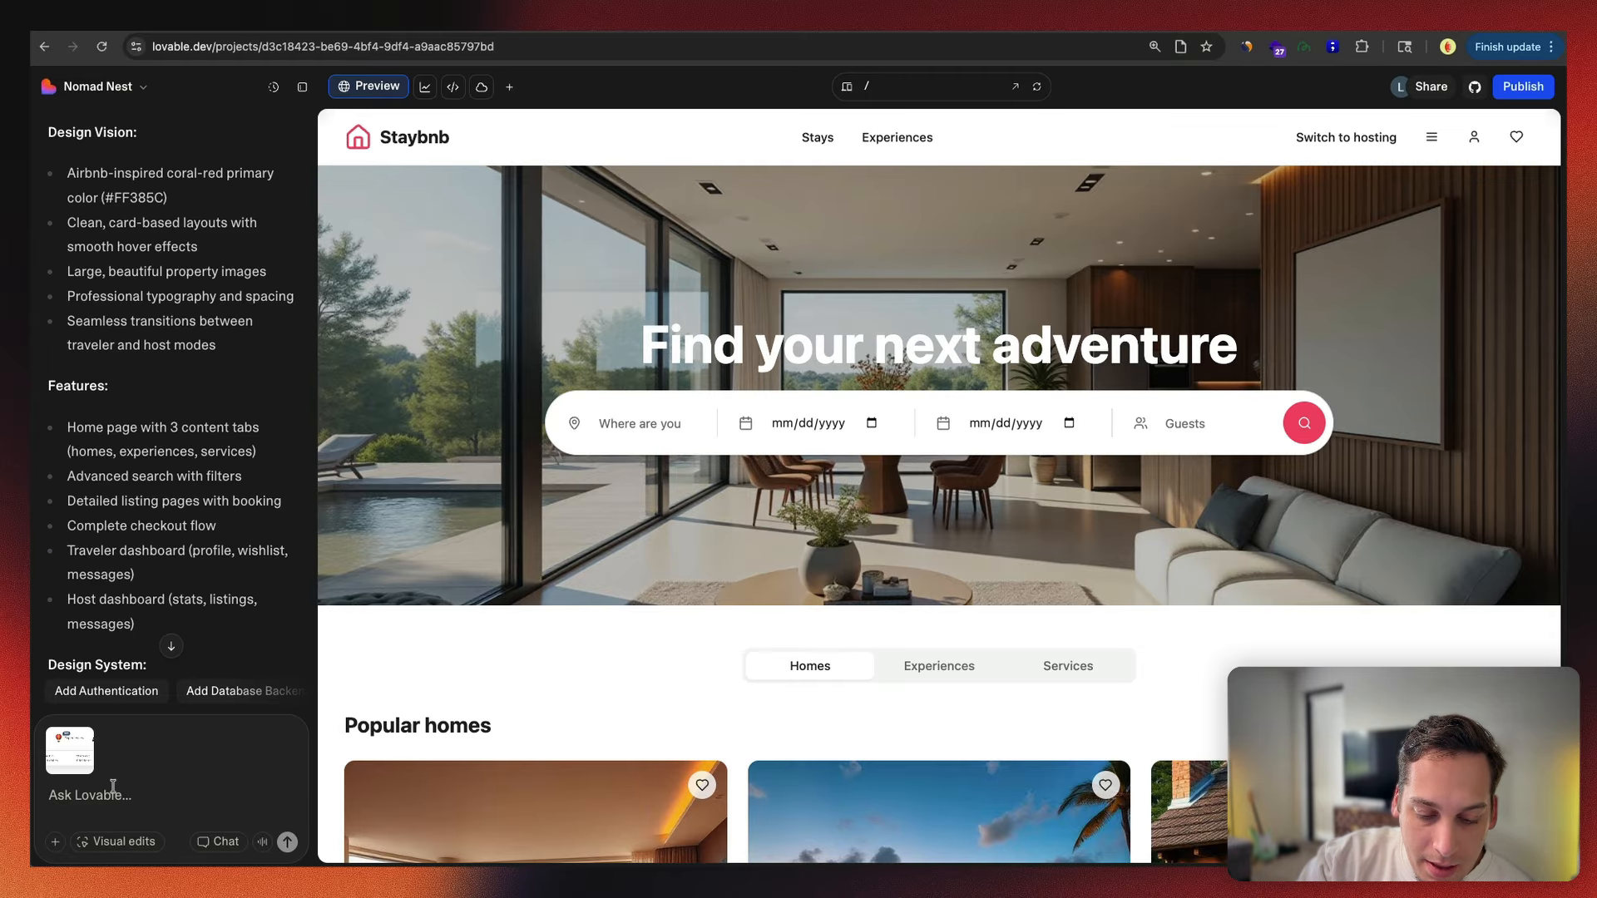
Step: Send Lovable the attached header screenshot with the message "the top section of the website should be more like this"
type("the top section of the websi")
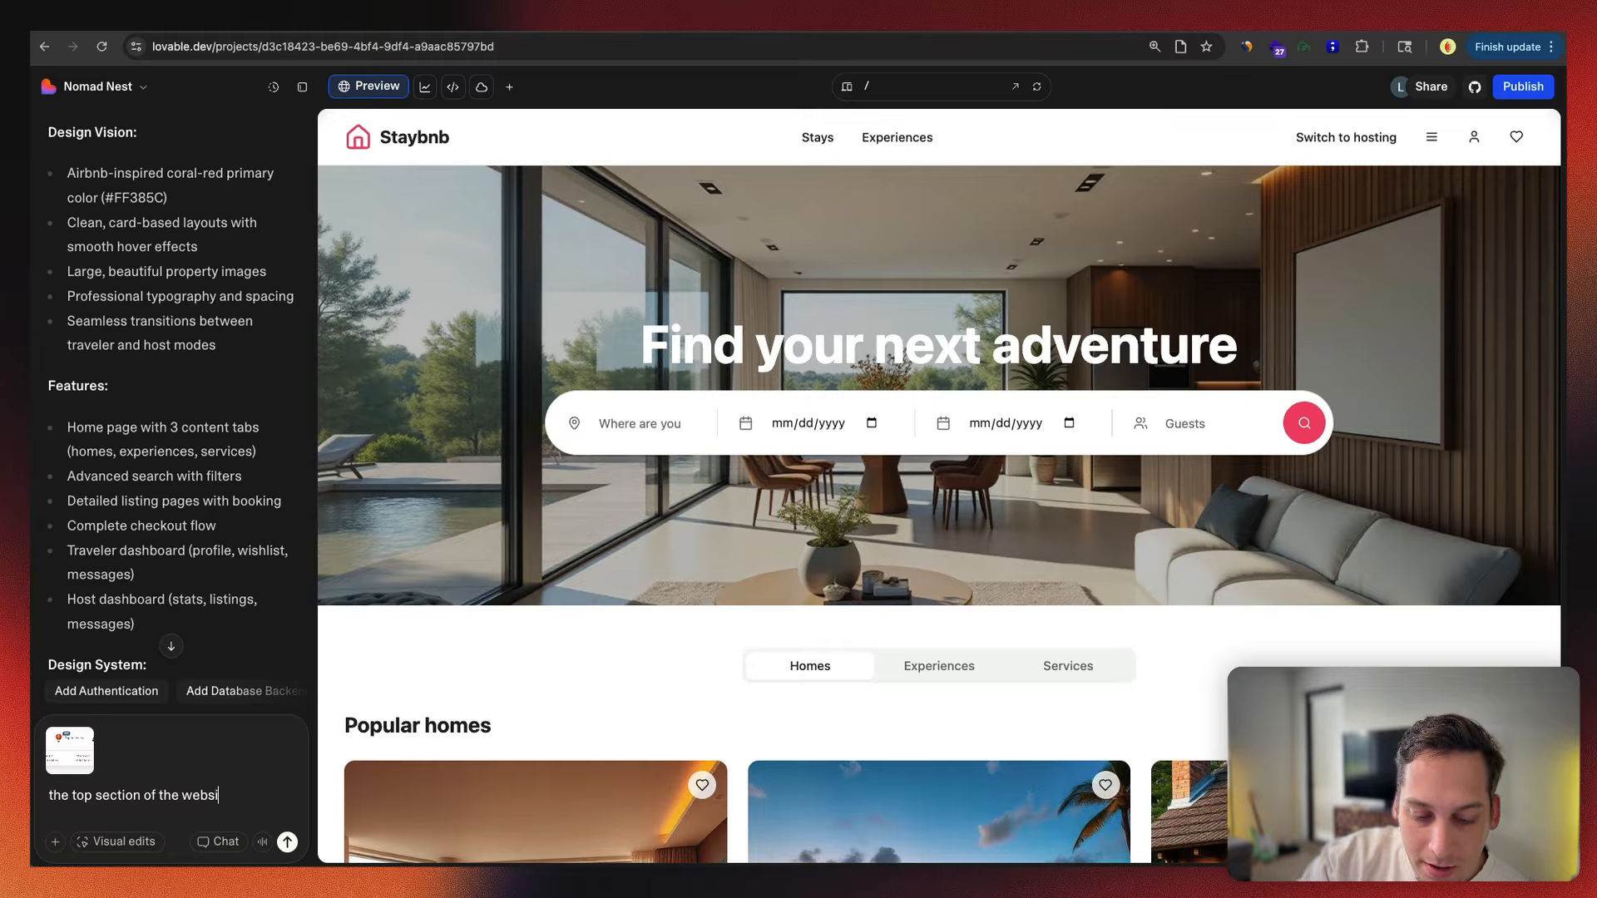
type("sho")
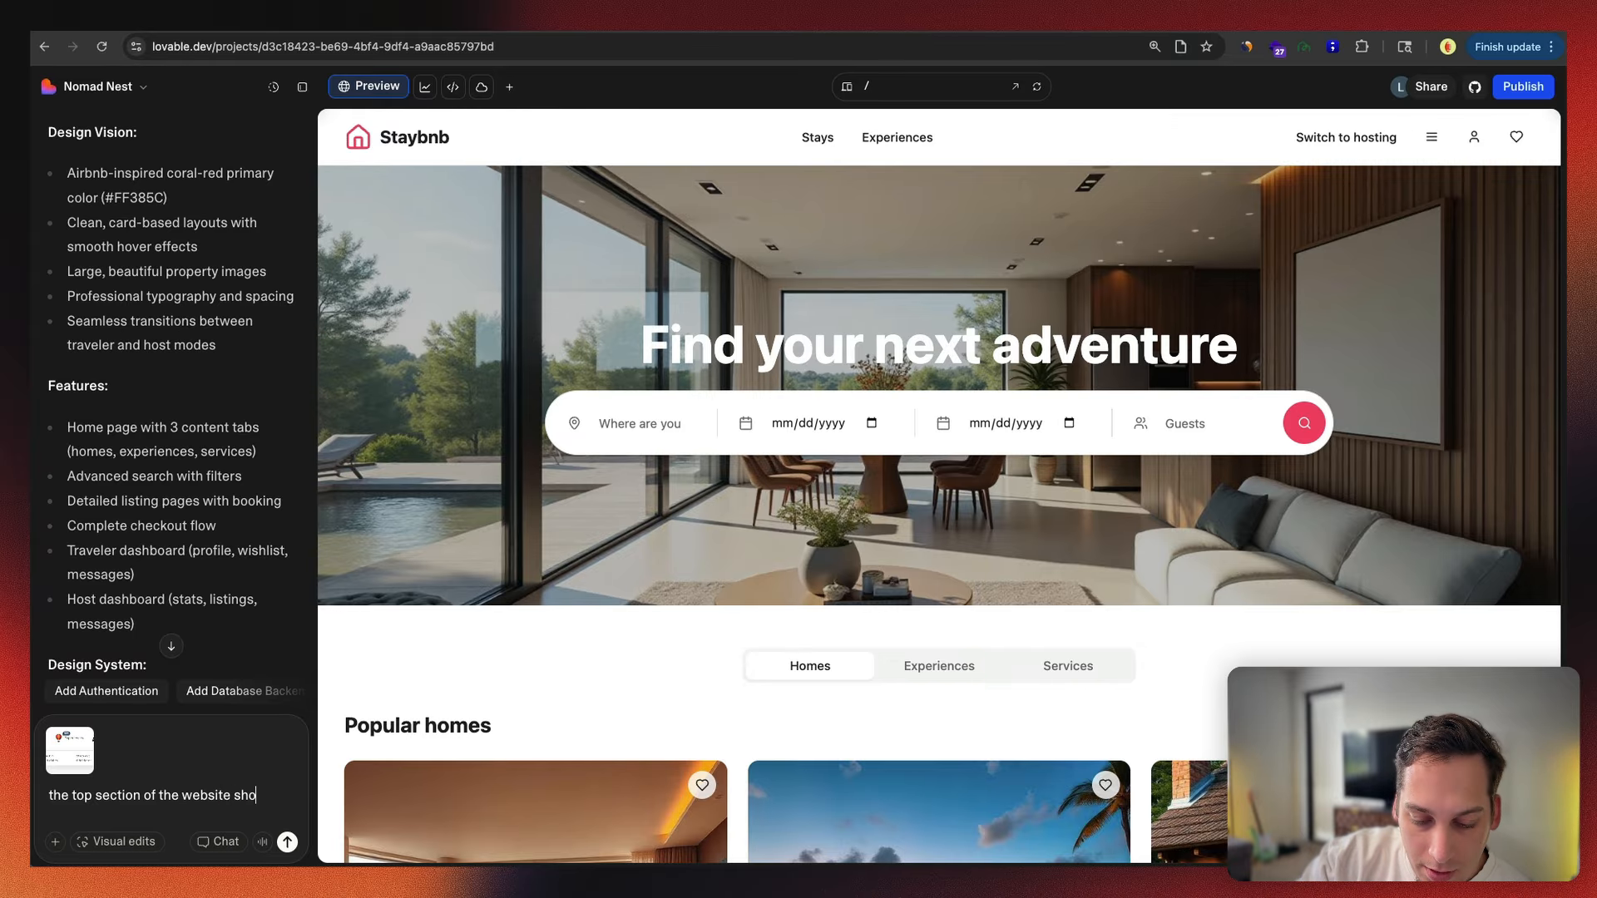
type("uld be more l")
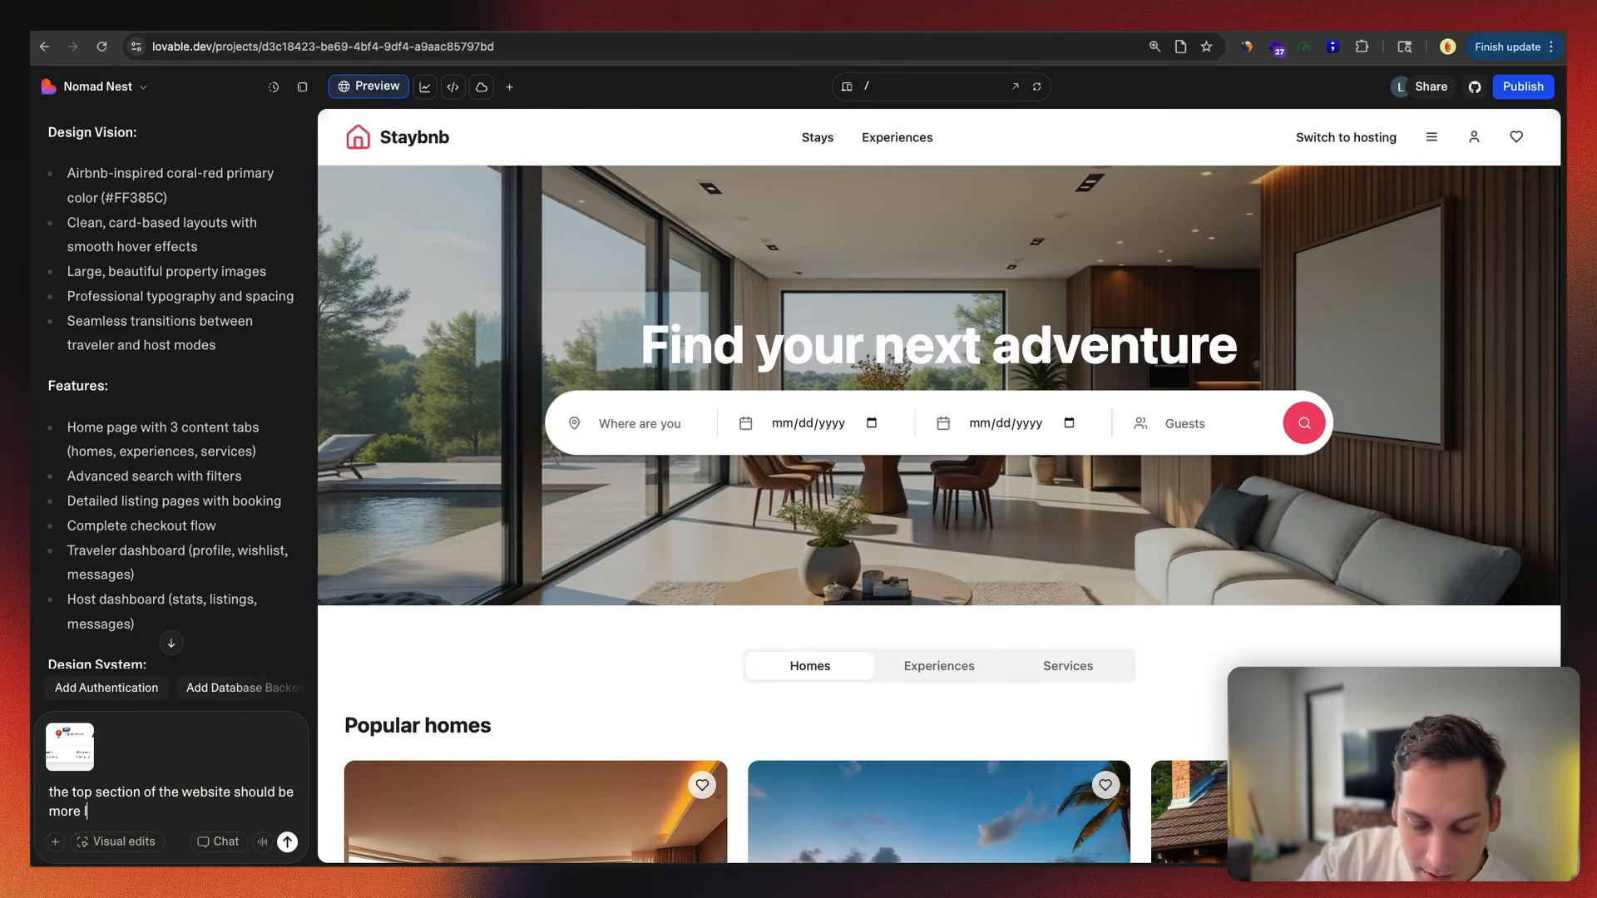
type("ike this")
key("Return")
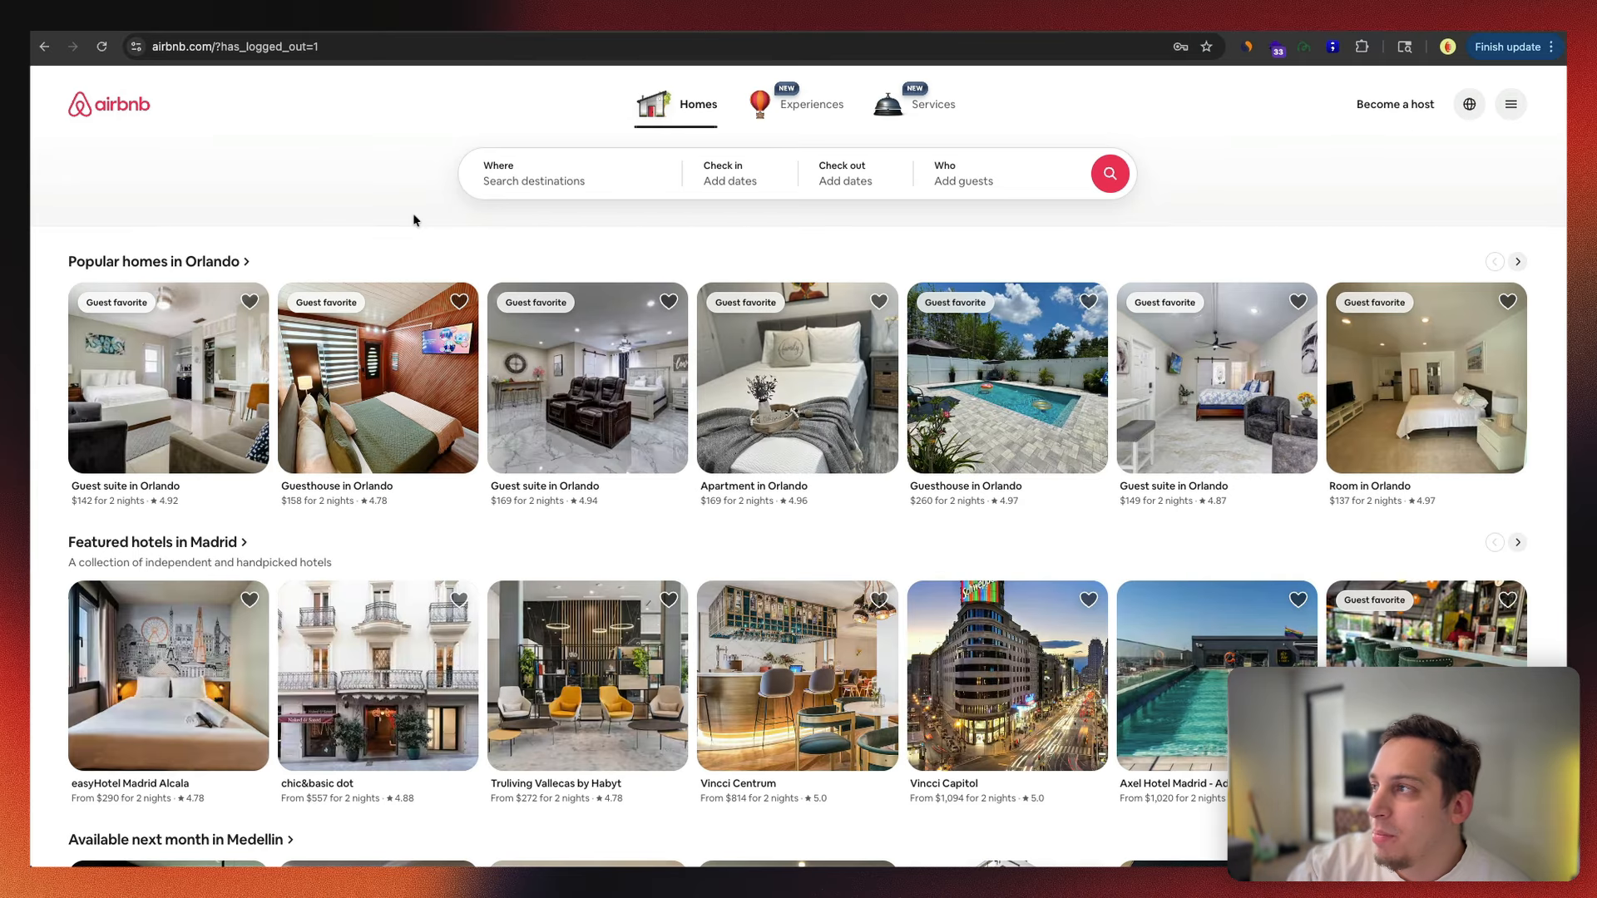
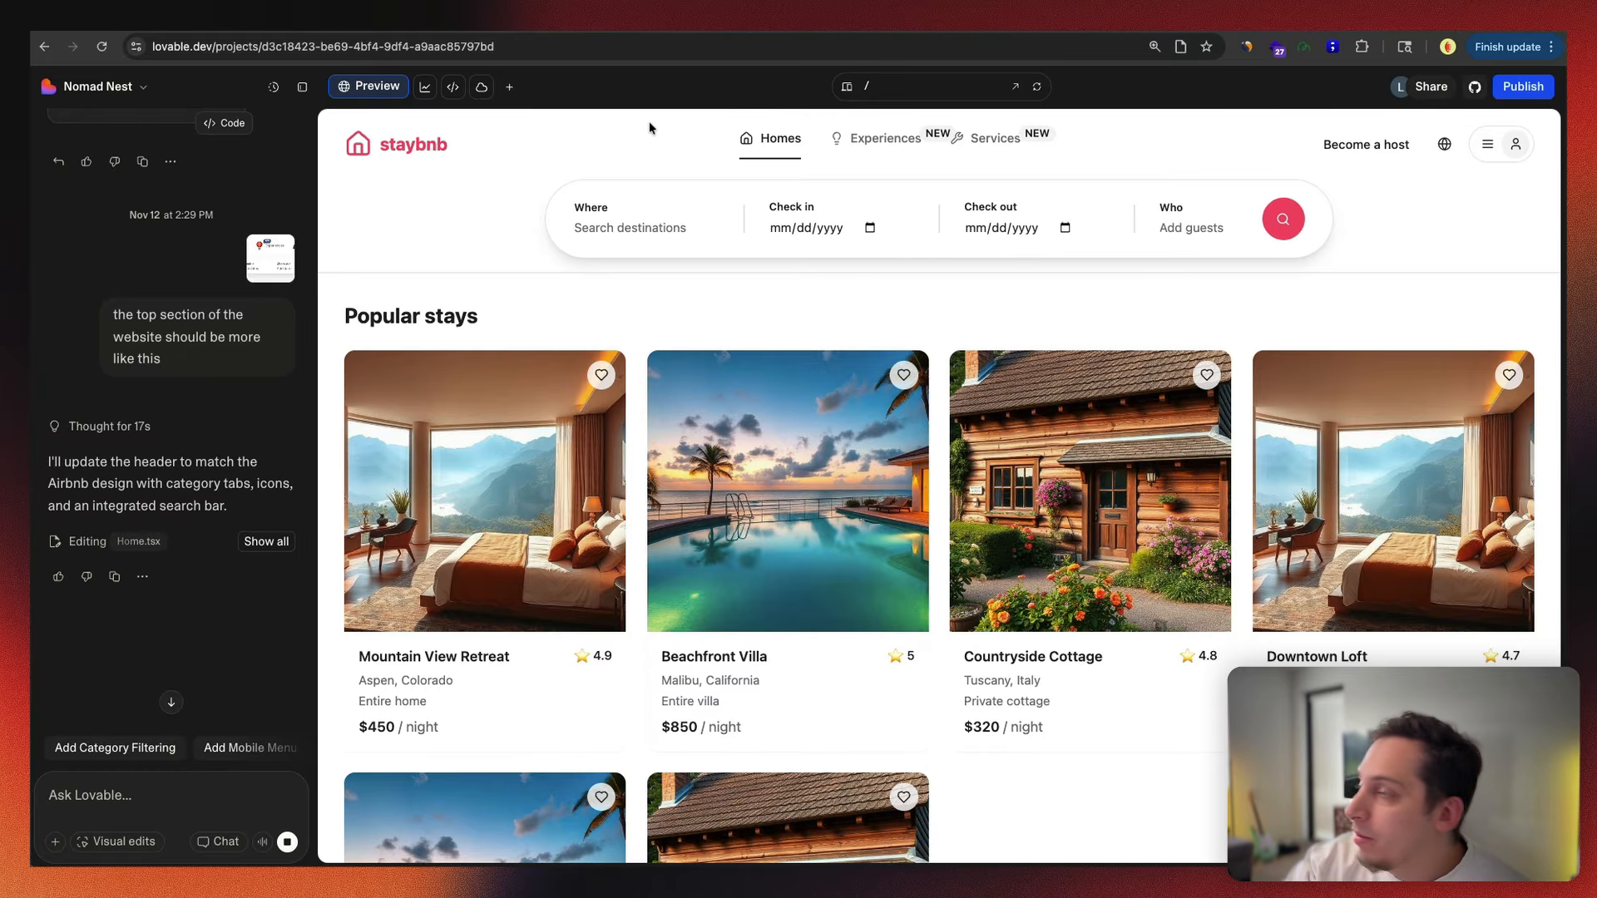
Step: Select the Homes, Experiences and Services group in the preview and request "these three options should change the feeds from homes to experiences to services"
left_click(874, 139)
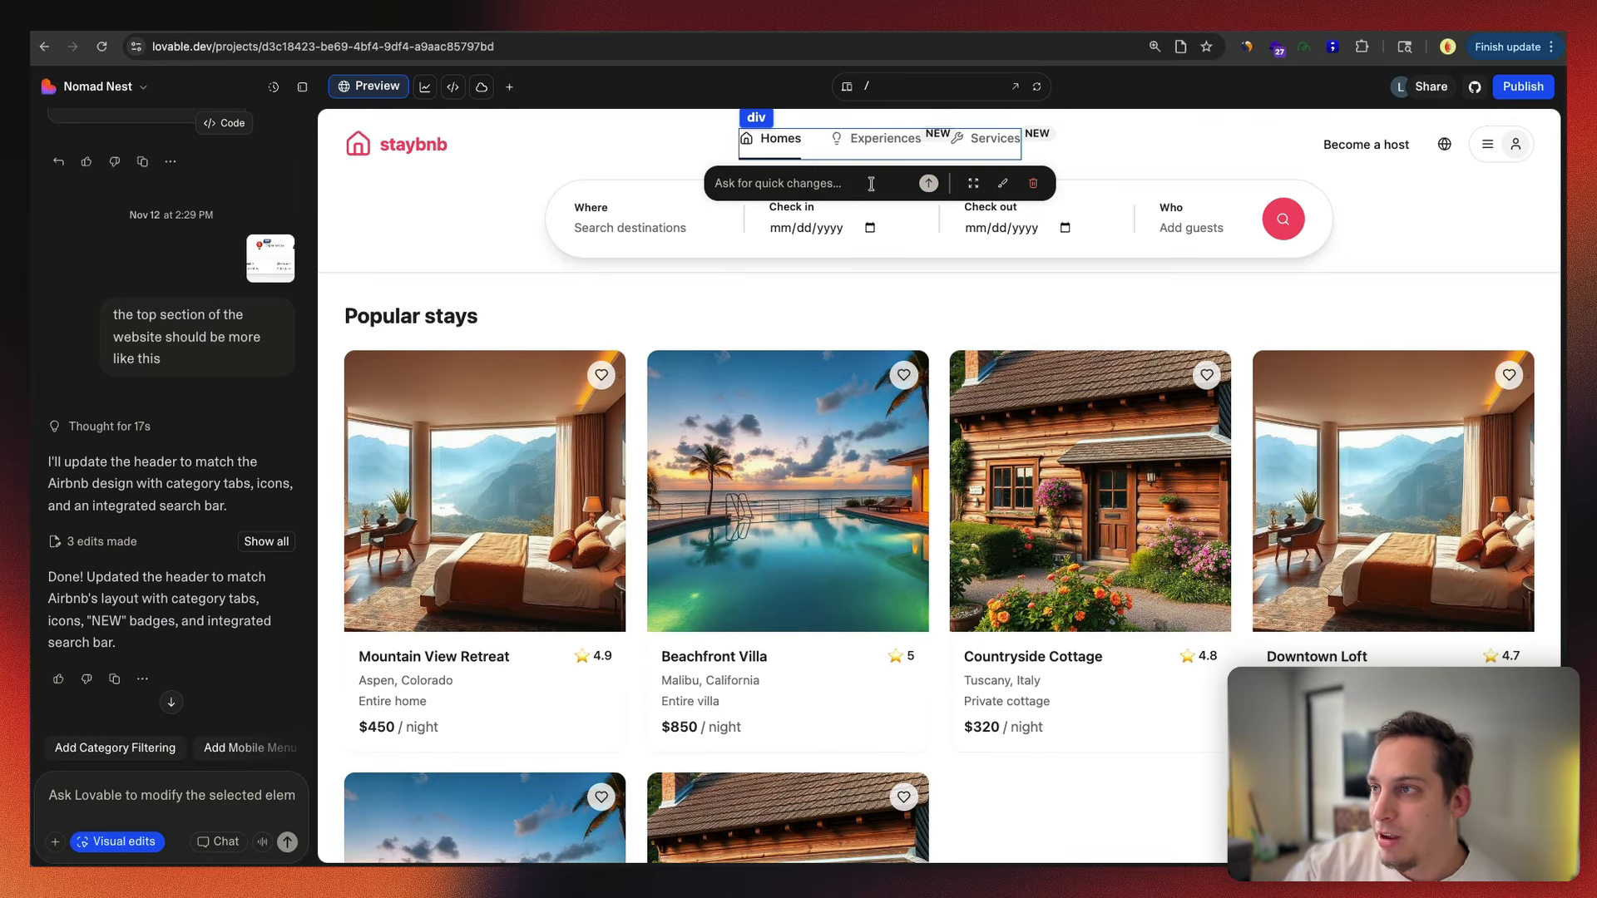
type("these three options should change the")
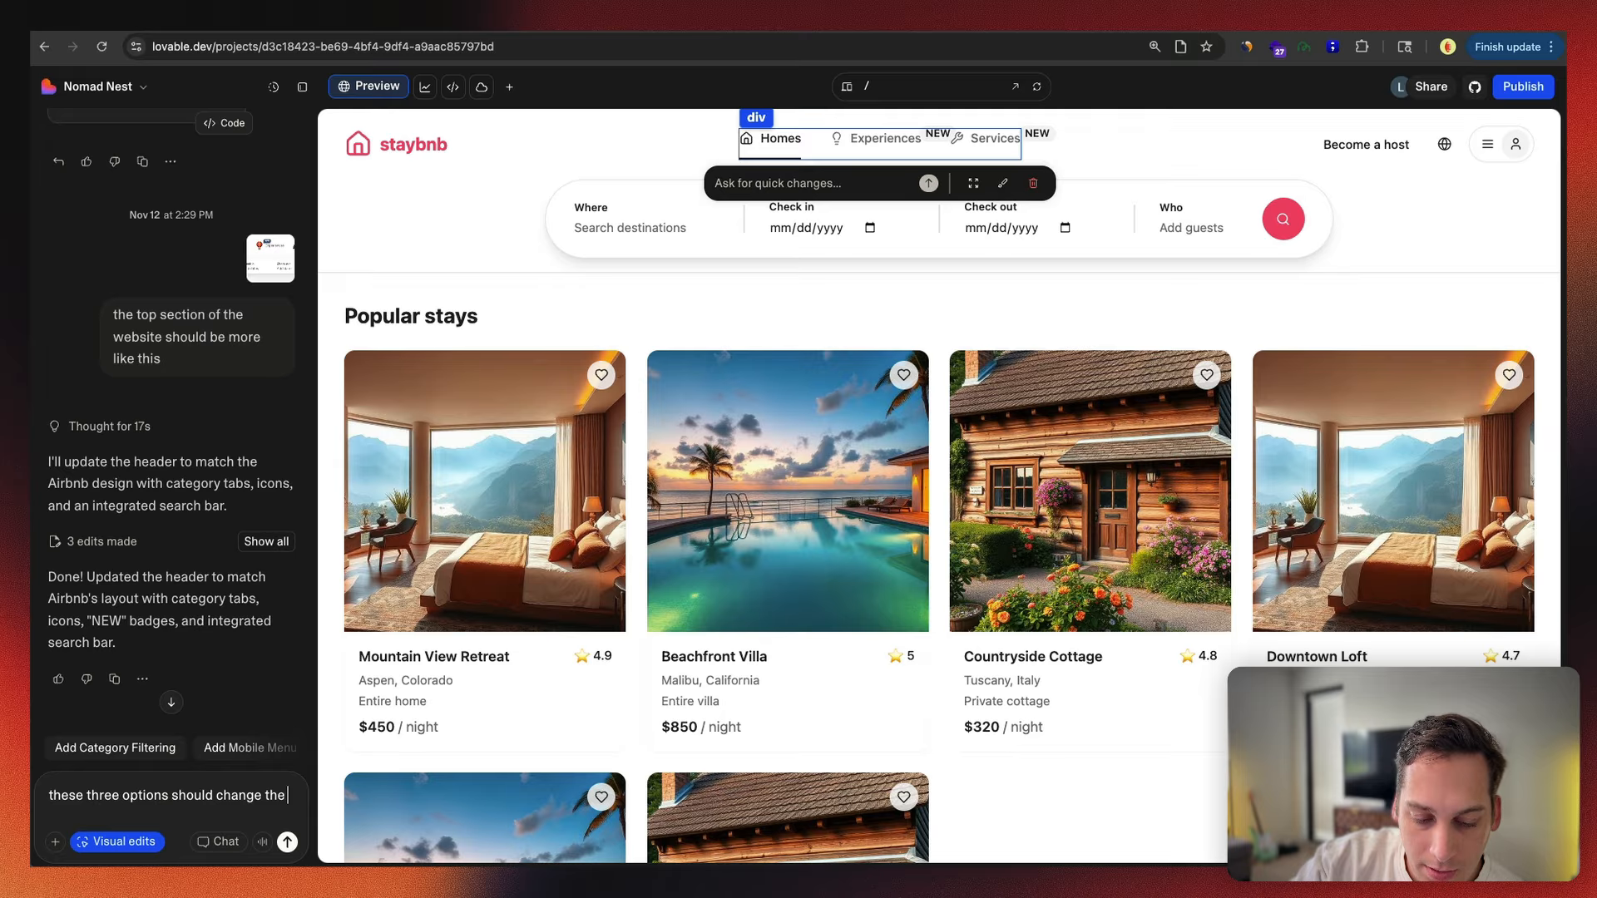
type("feeds from homes to experience")
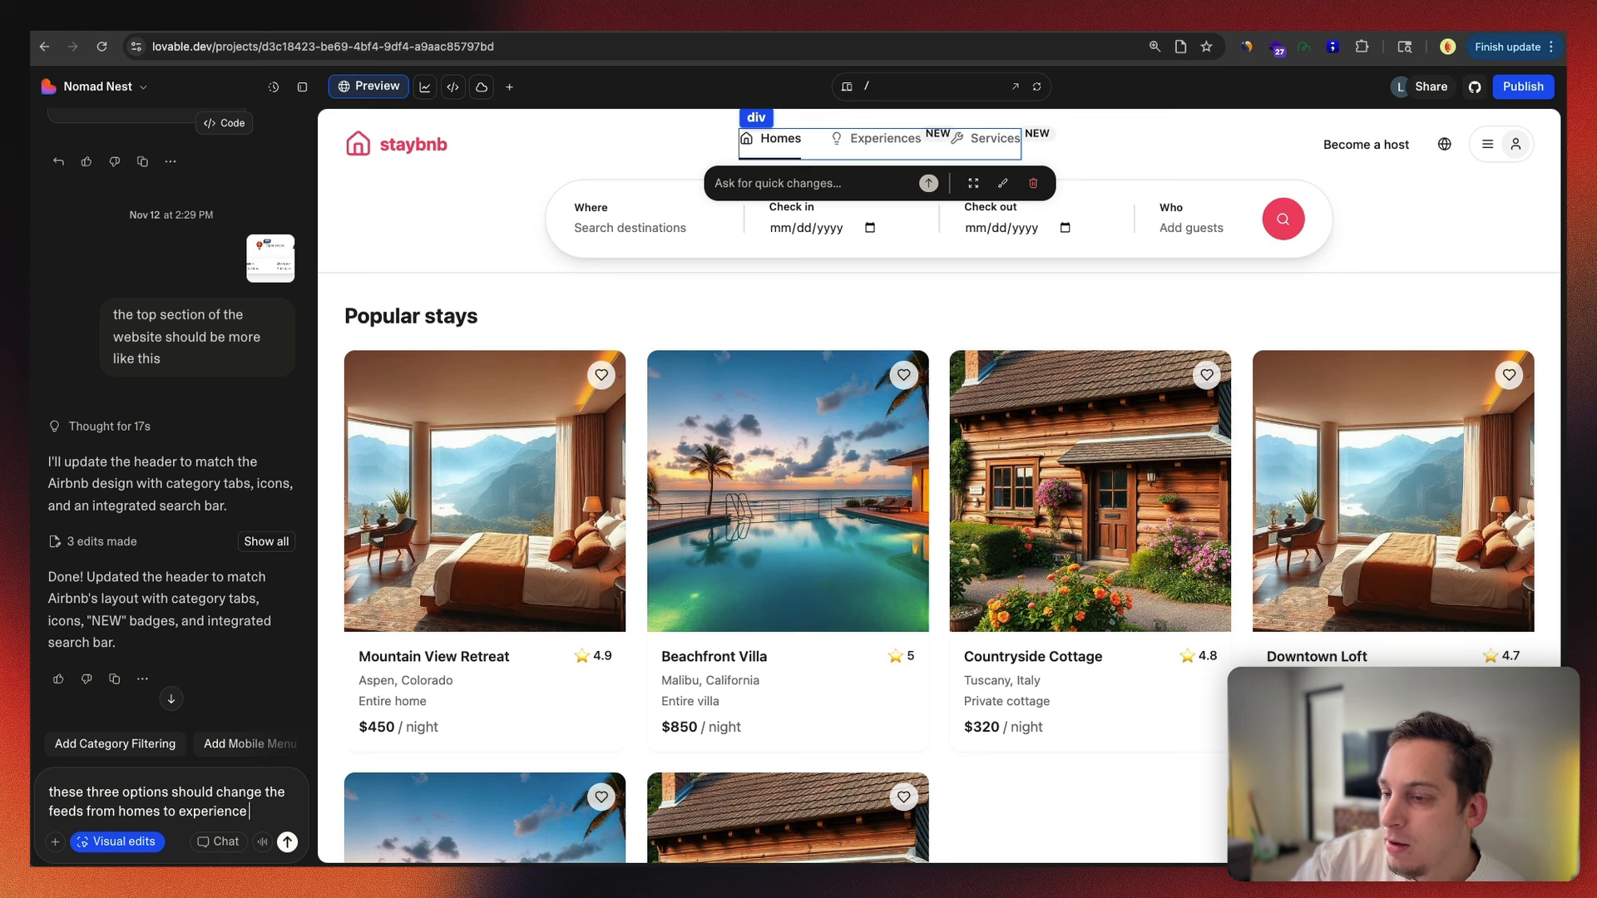
type("s to servic")
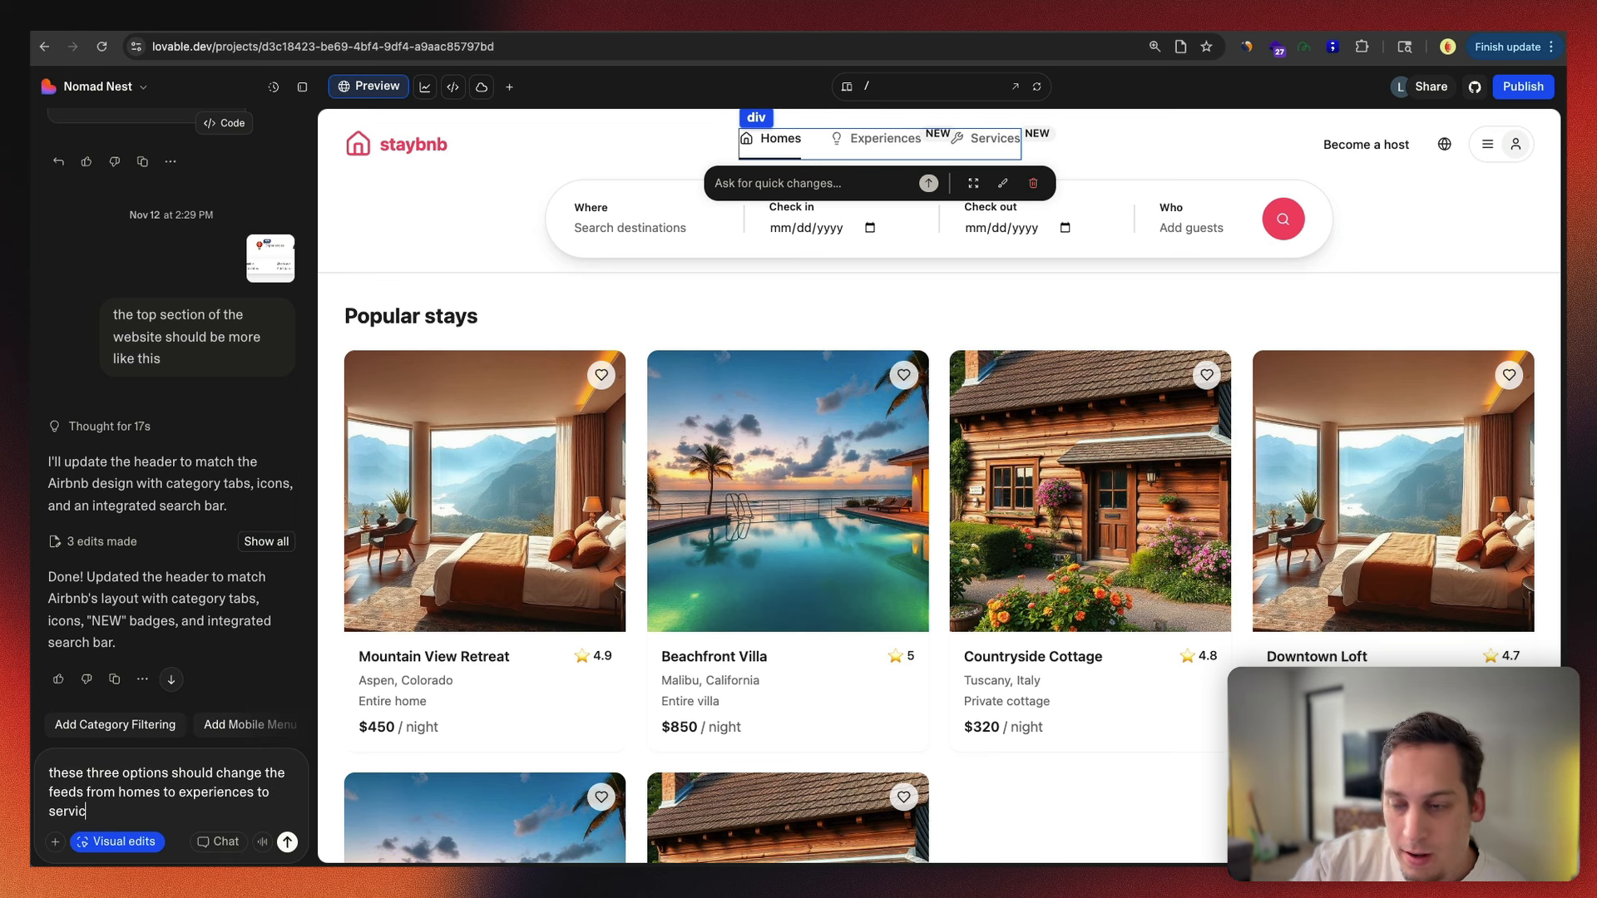
type("es")
key("Return")
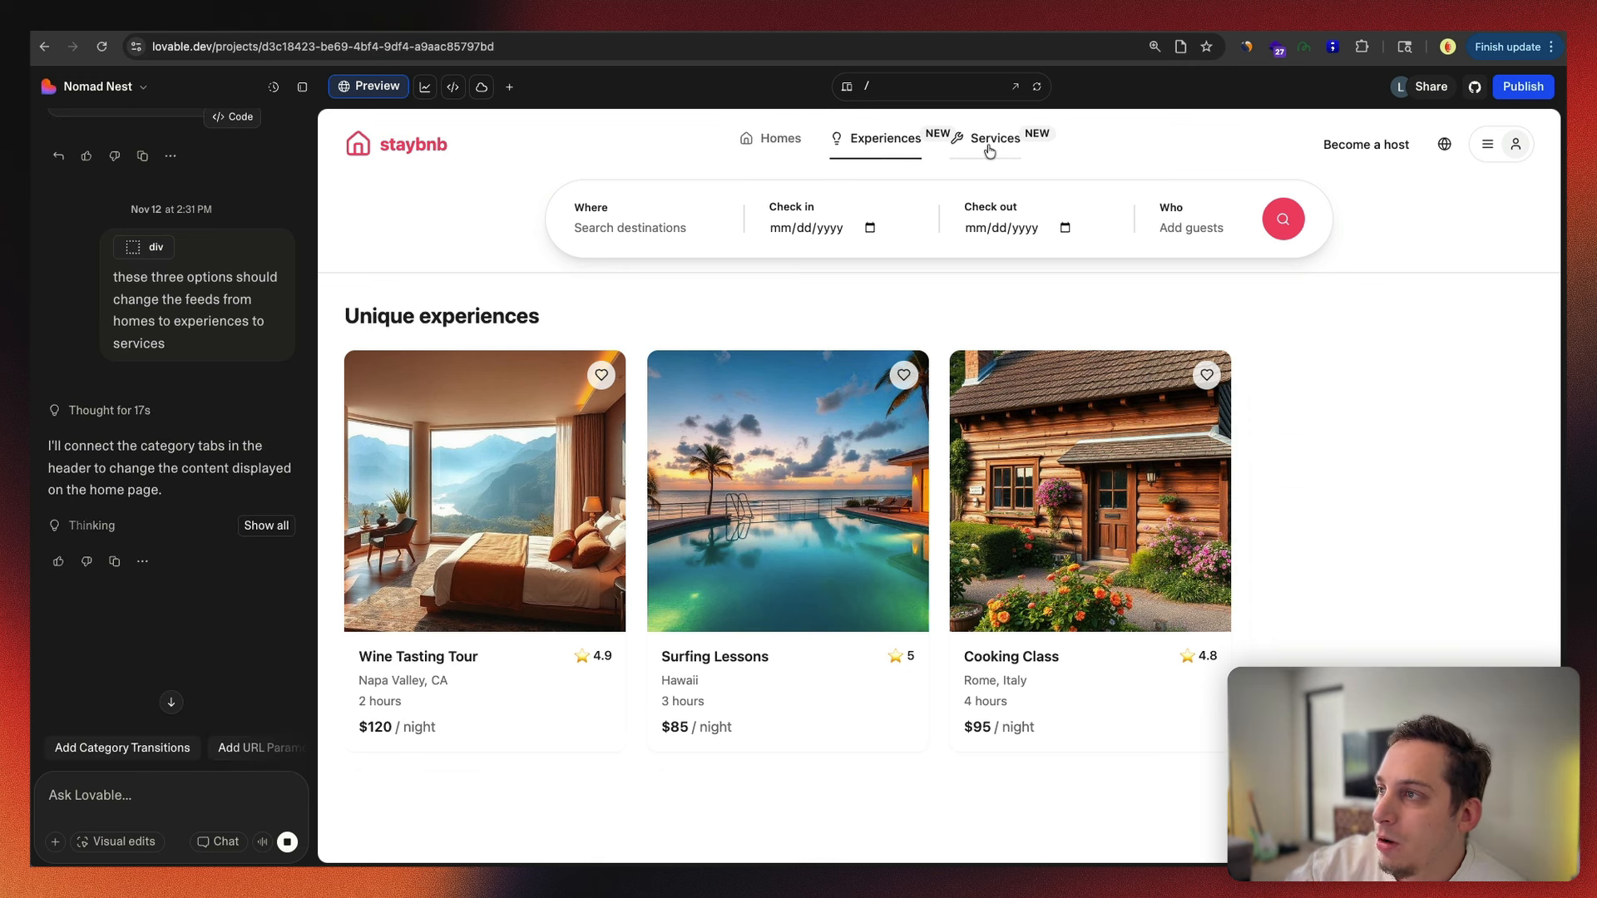
Step: Test the header's Homes, Experiences and Services options in the preview by switching between their feeds
left_click(990, 149)
left_click(878, 150)
left_click(780, 148)
left_click(873, 150)
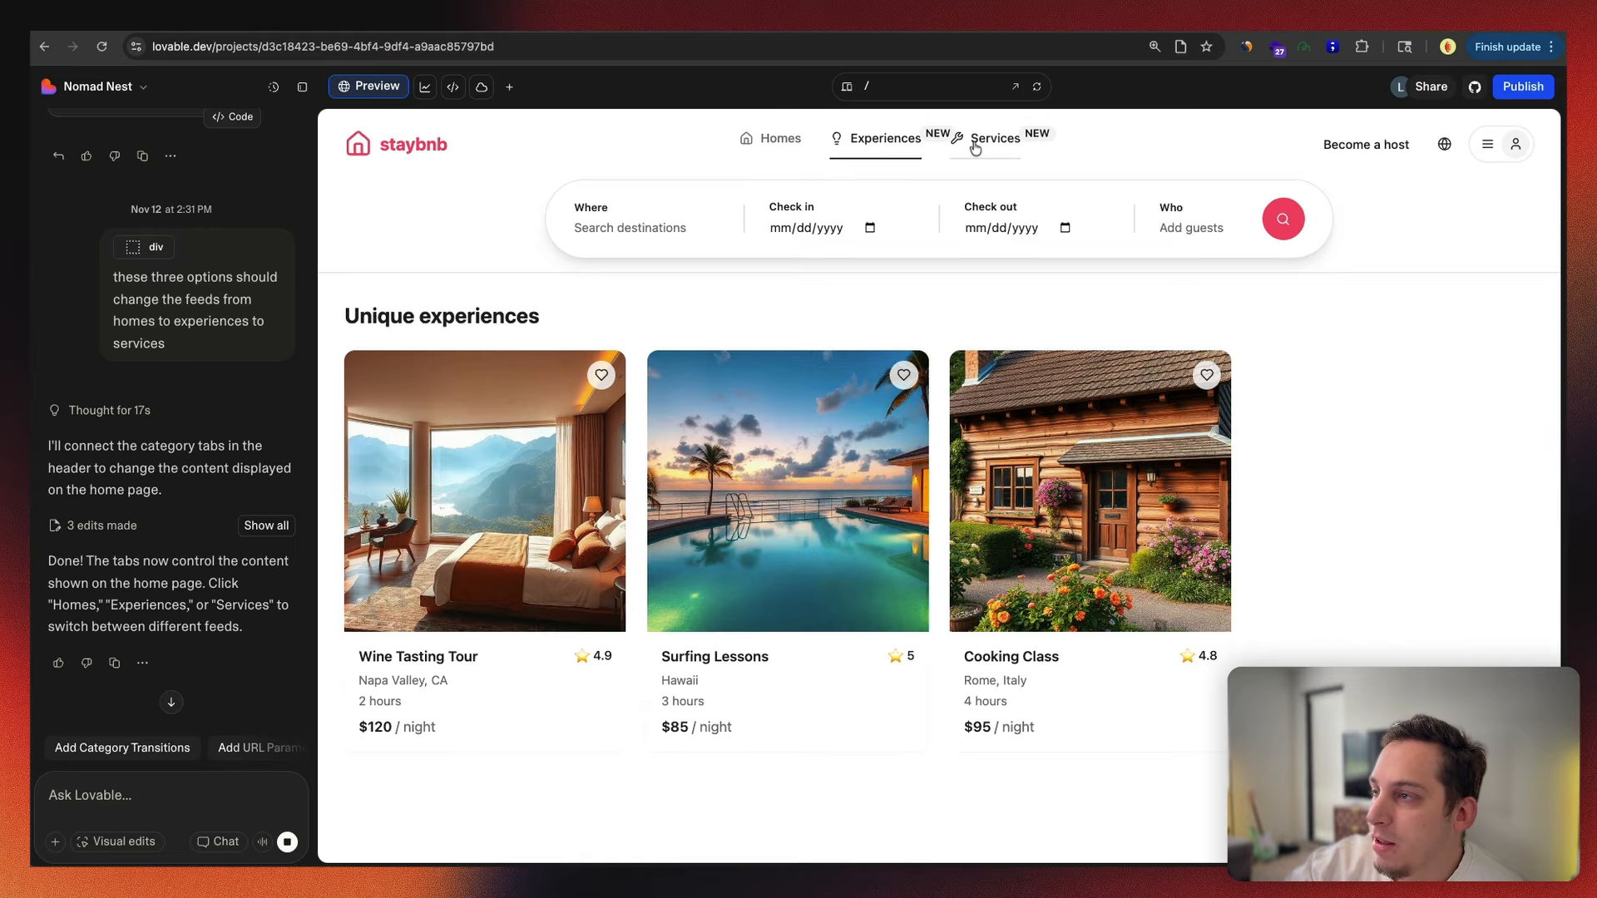
left_click(976, 148)
left_click(879, 150)
left_click(976, 150)
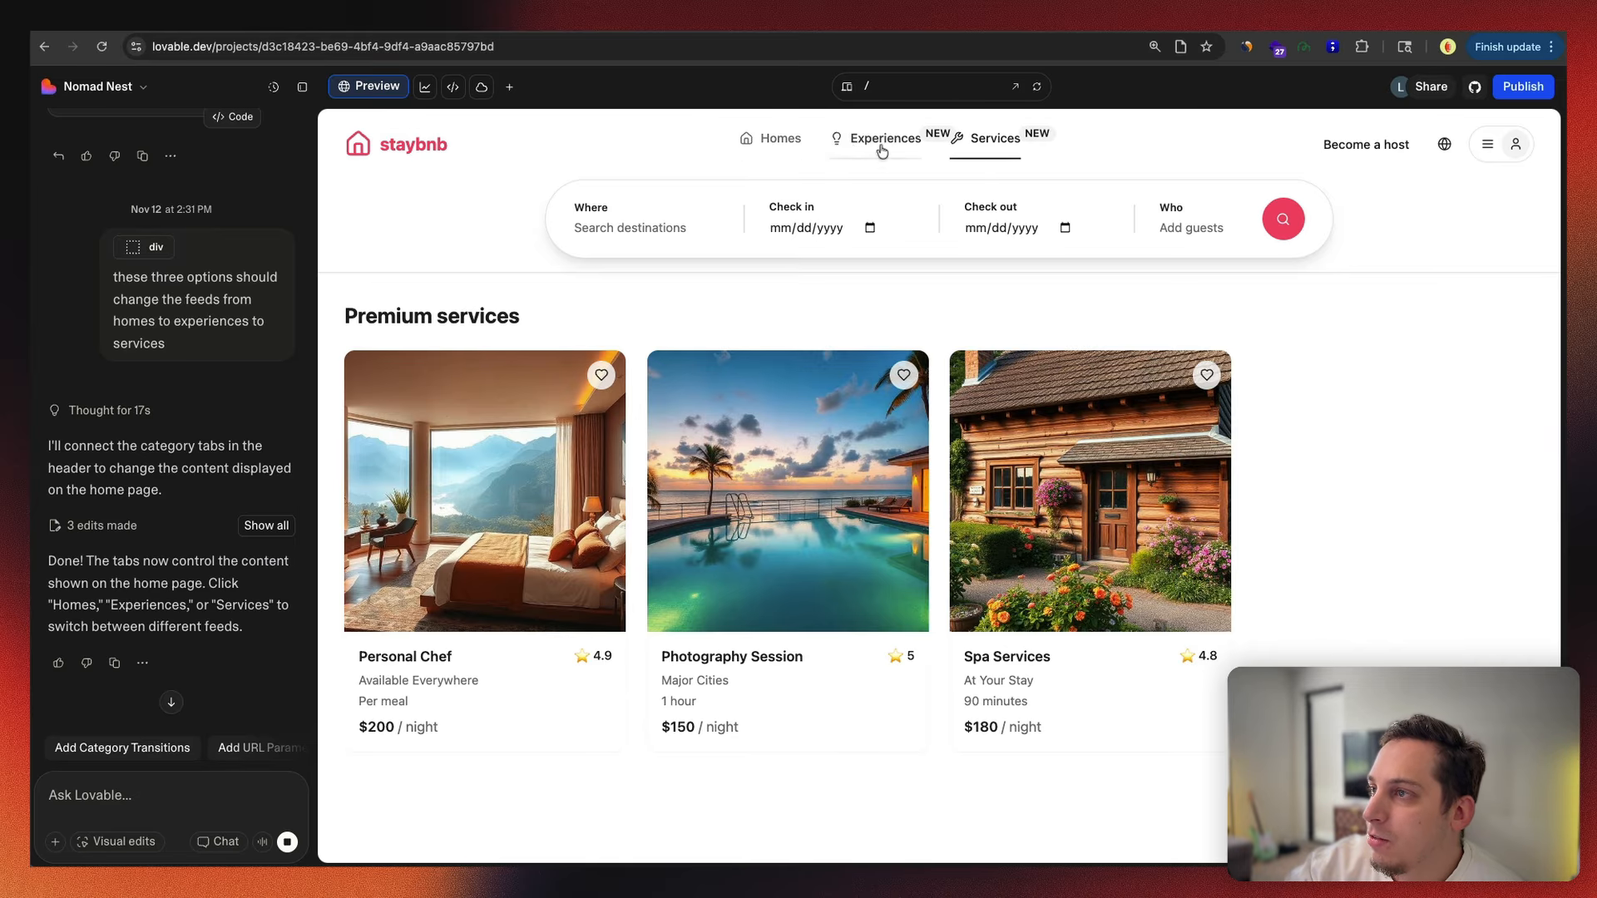
left_click(883, 150)
left_click(772, 145)
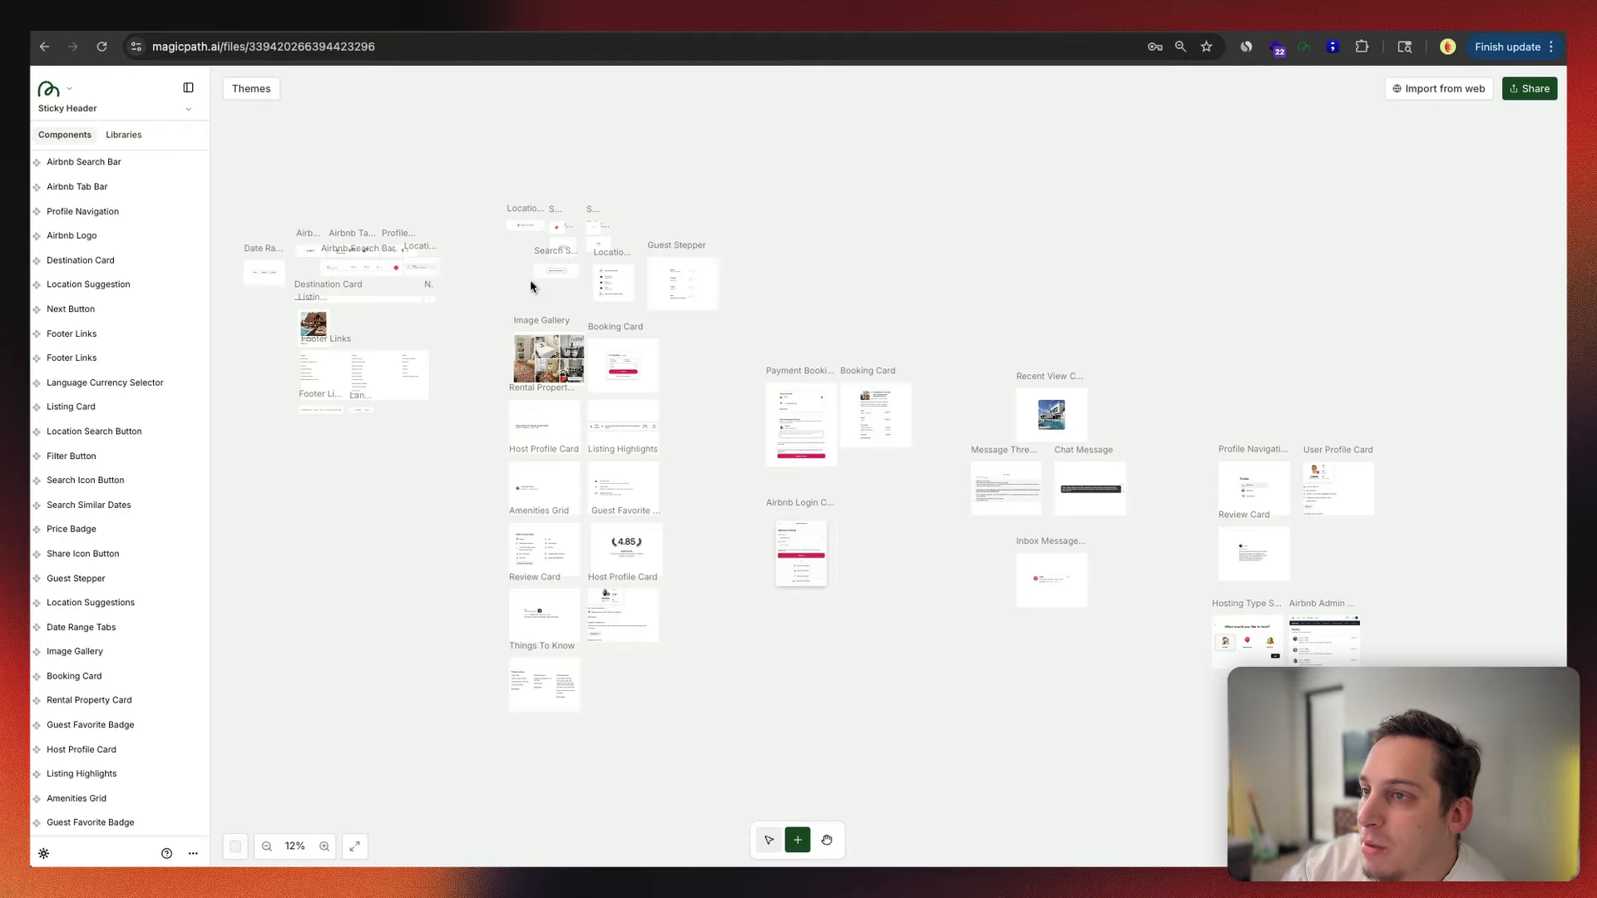
Step: Switch to the MagicPath file, try out the options of the Airbnb Tab Bar component and copy its code
scroll(531, 286, "up", 10)
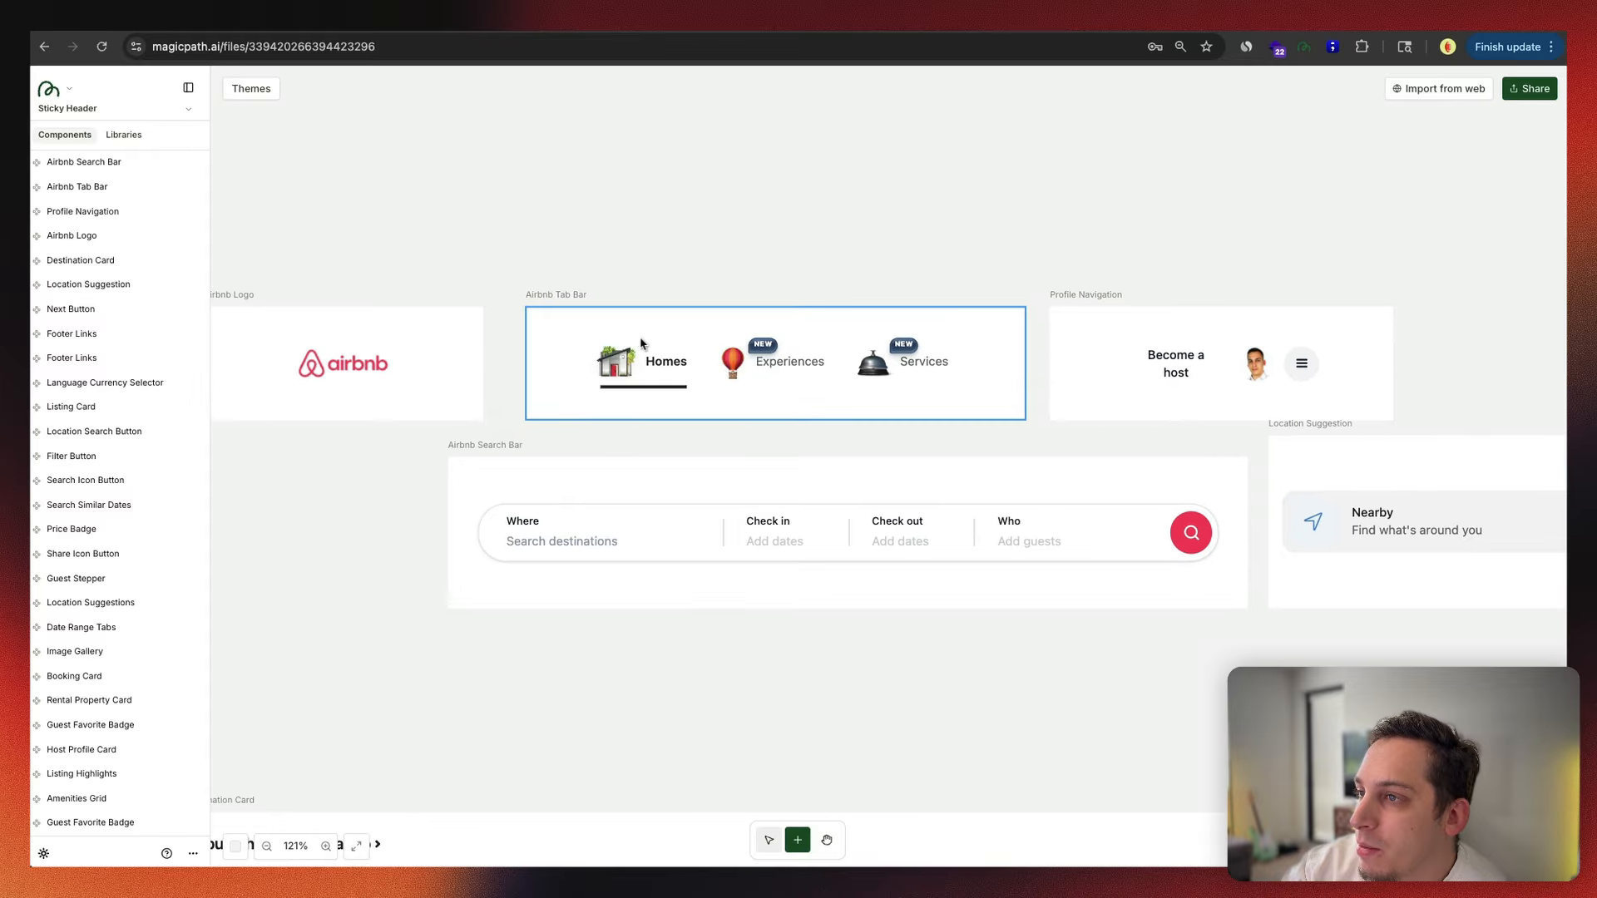
left_click(641, 343)
left_click(820, 366)
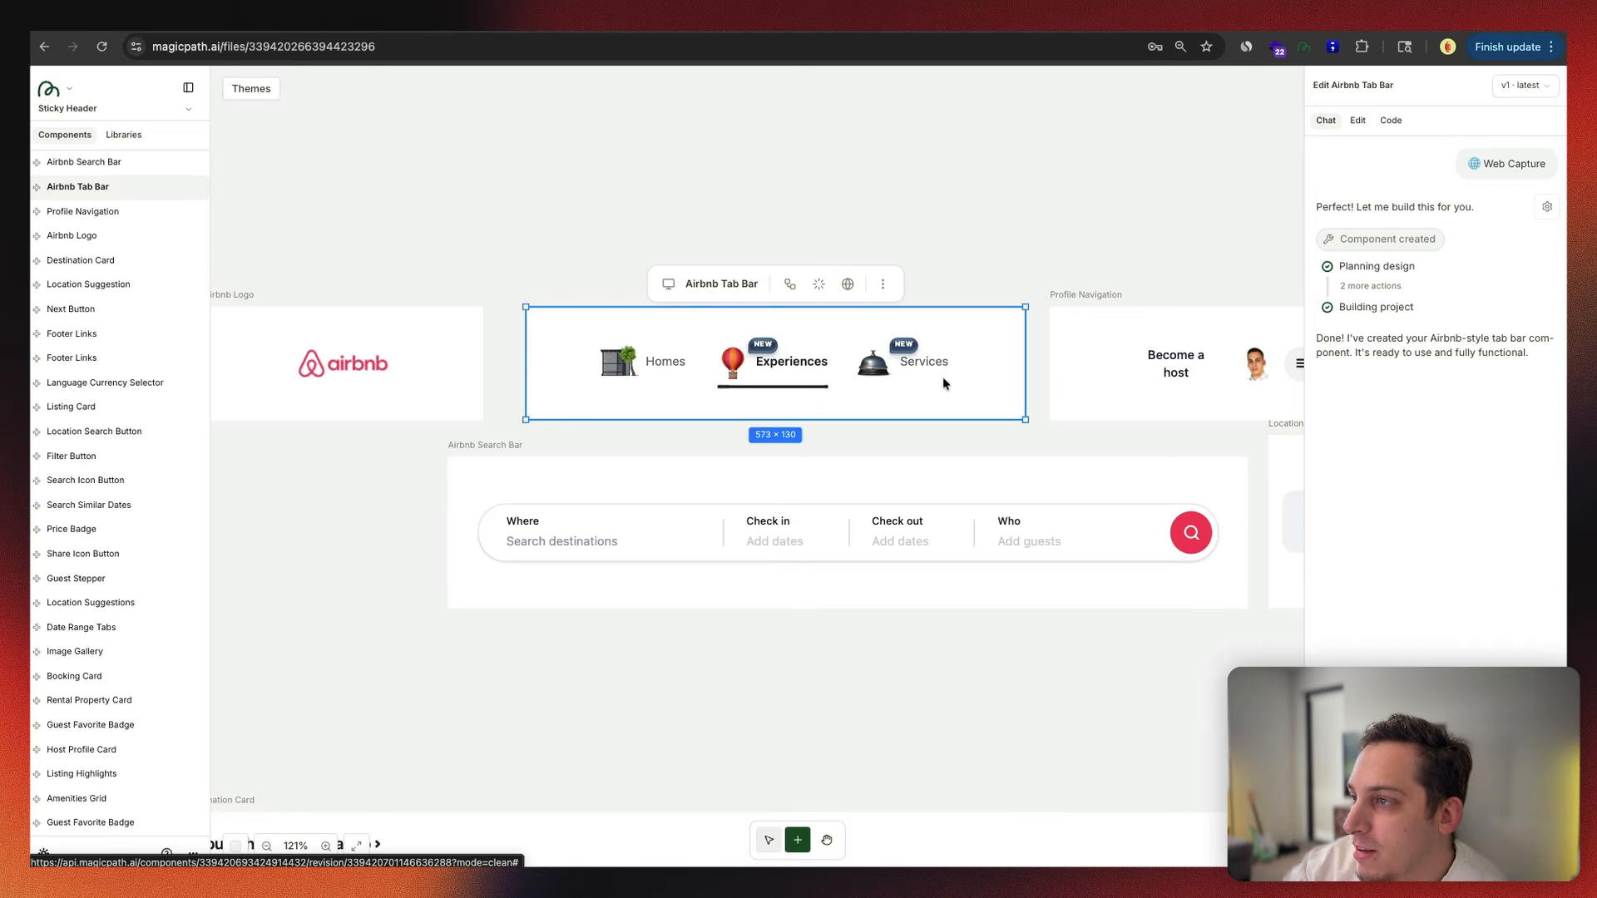
left_click(944, 376)
left_click(813, 371)
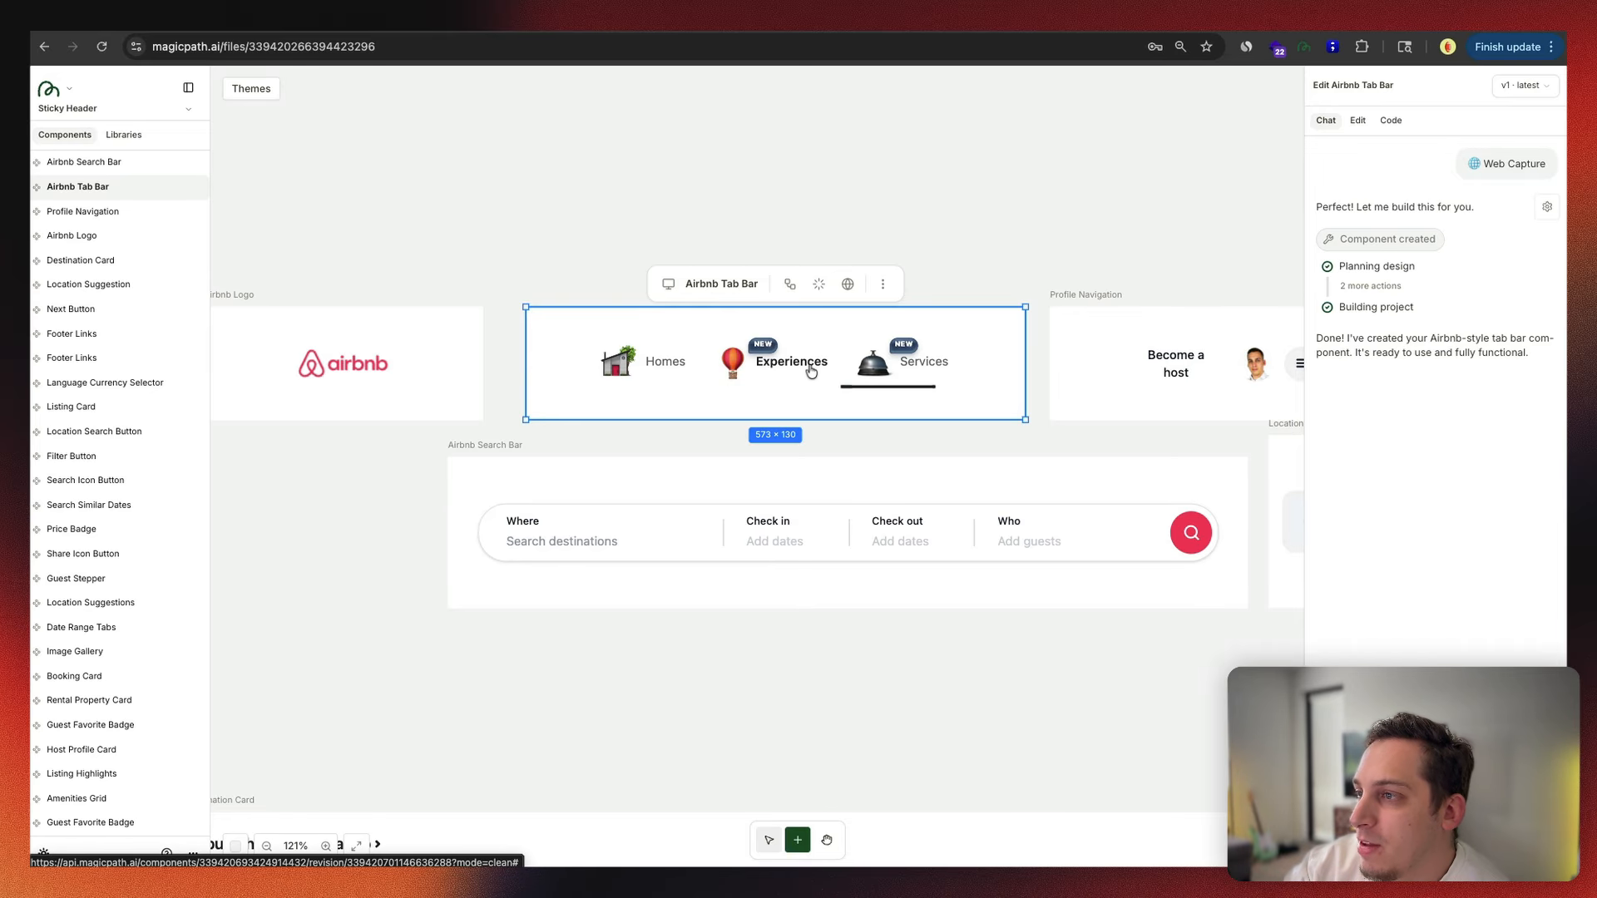
left_click(658, 371)
left_click(1401, 122)
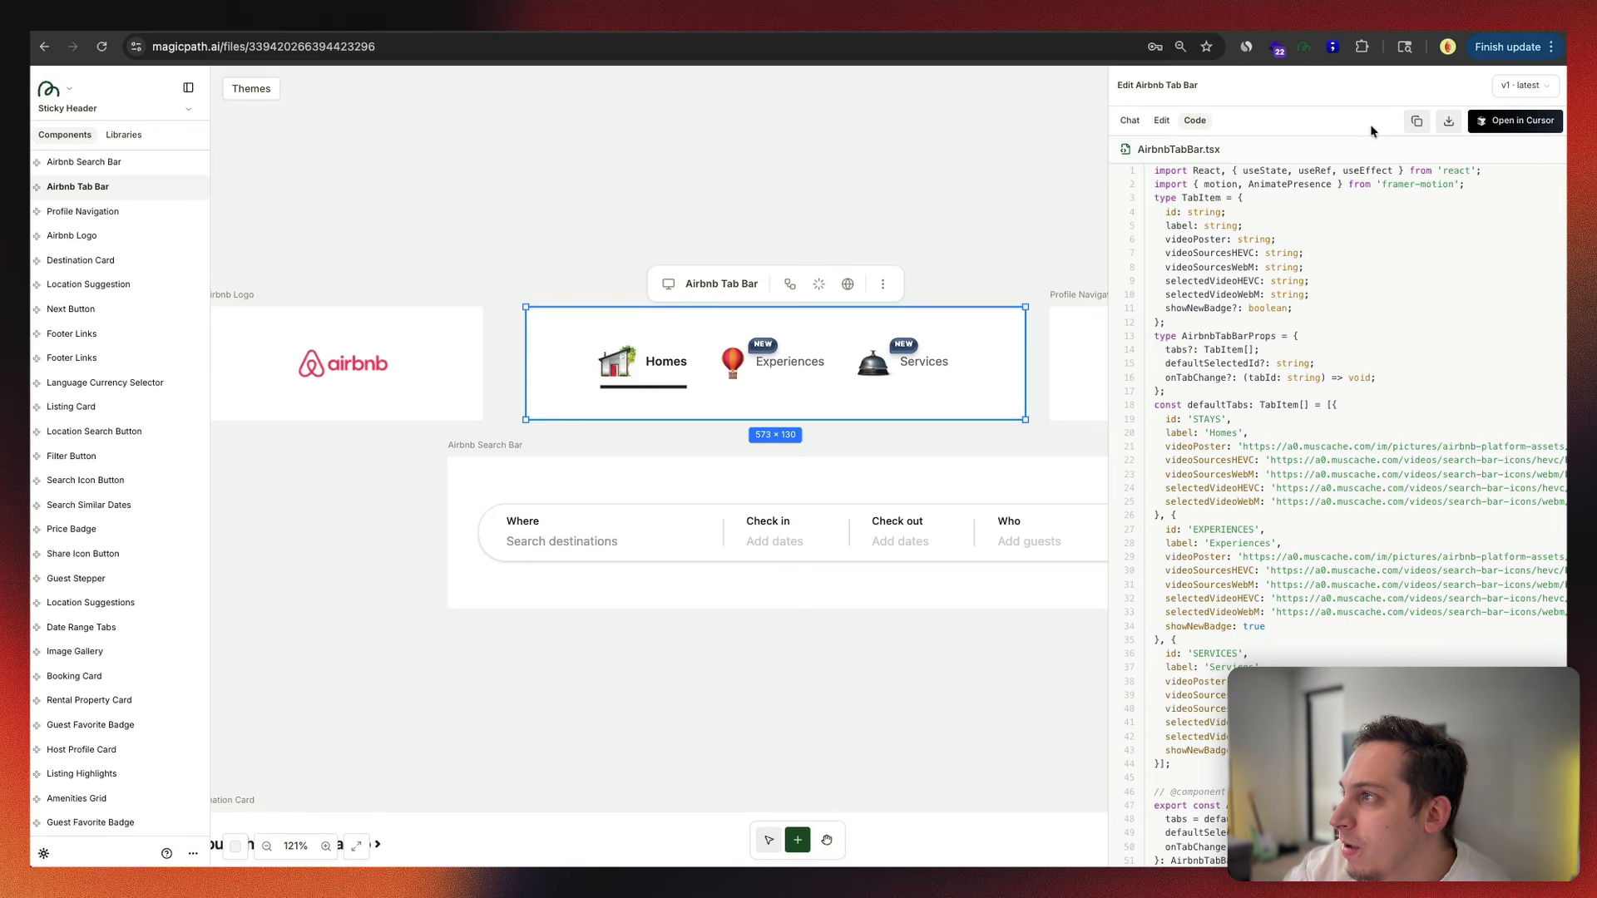
left_click(1416, 122)
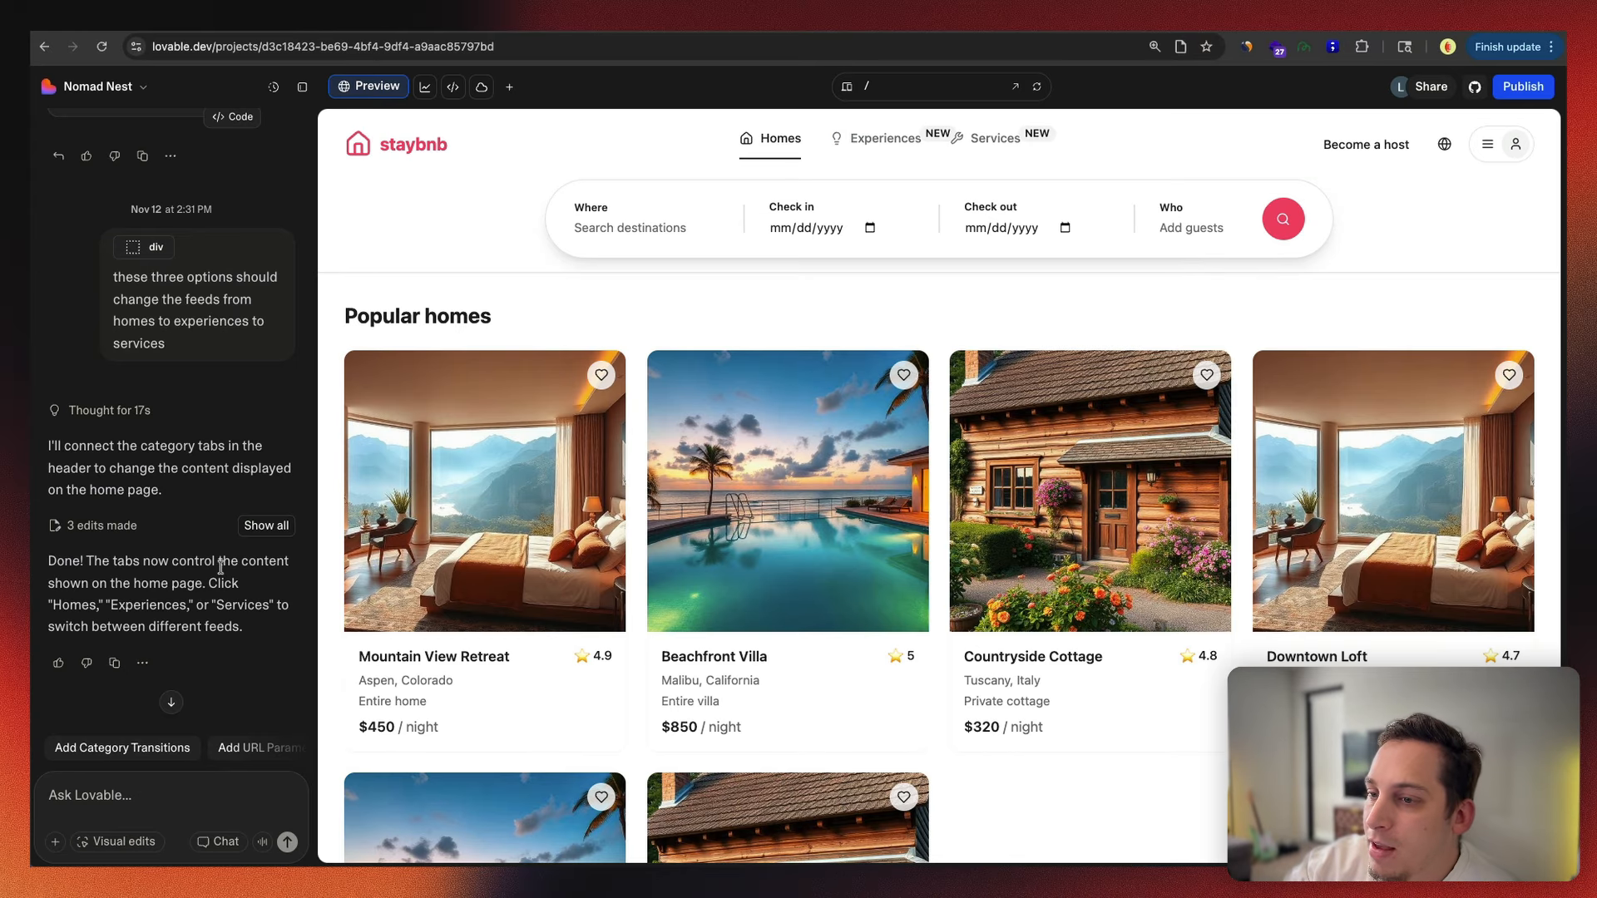
Step: Back in Lovable, select the header's category tabs and send "replace this with this:" followed by the copied tab bar code
scroll(188, 597, "down", 2)
left_click(116, 842)
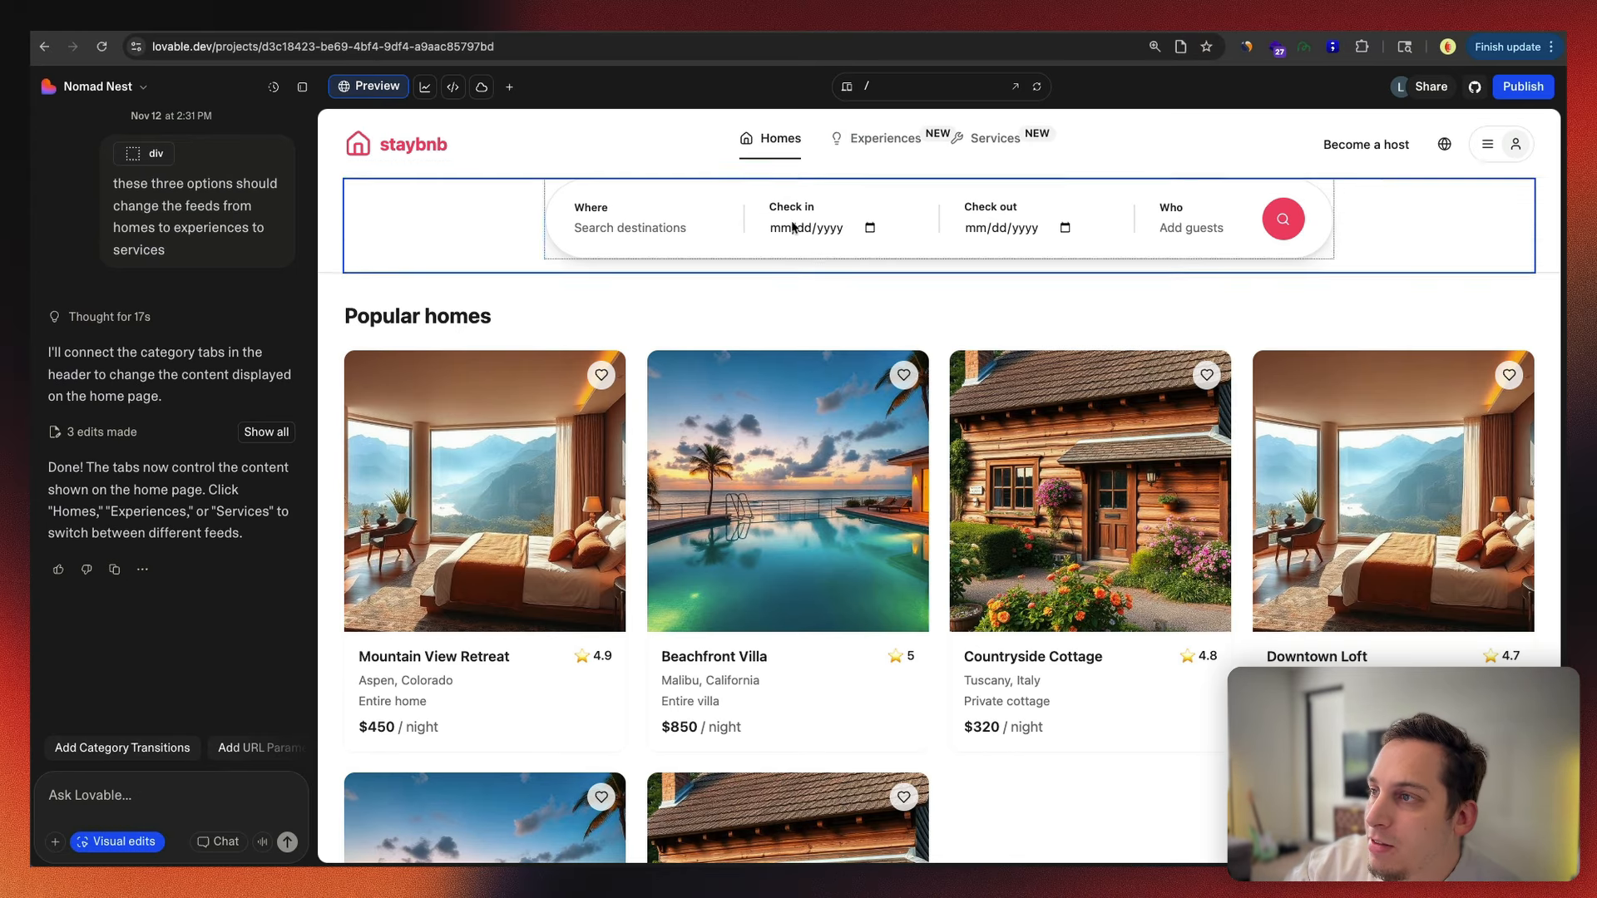
left_click(817, 160)
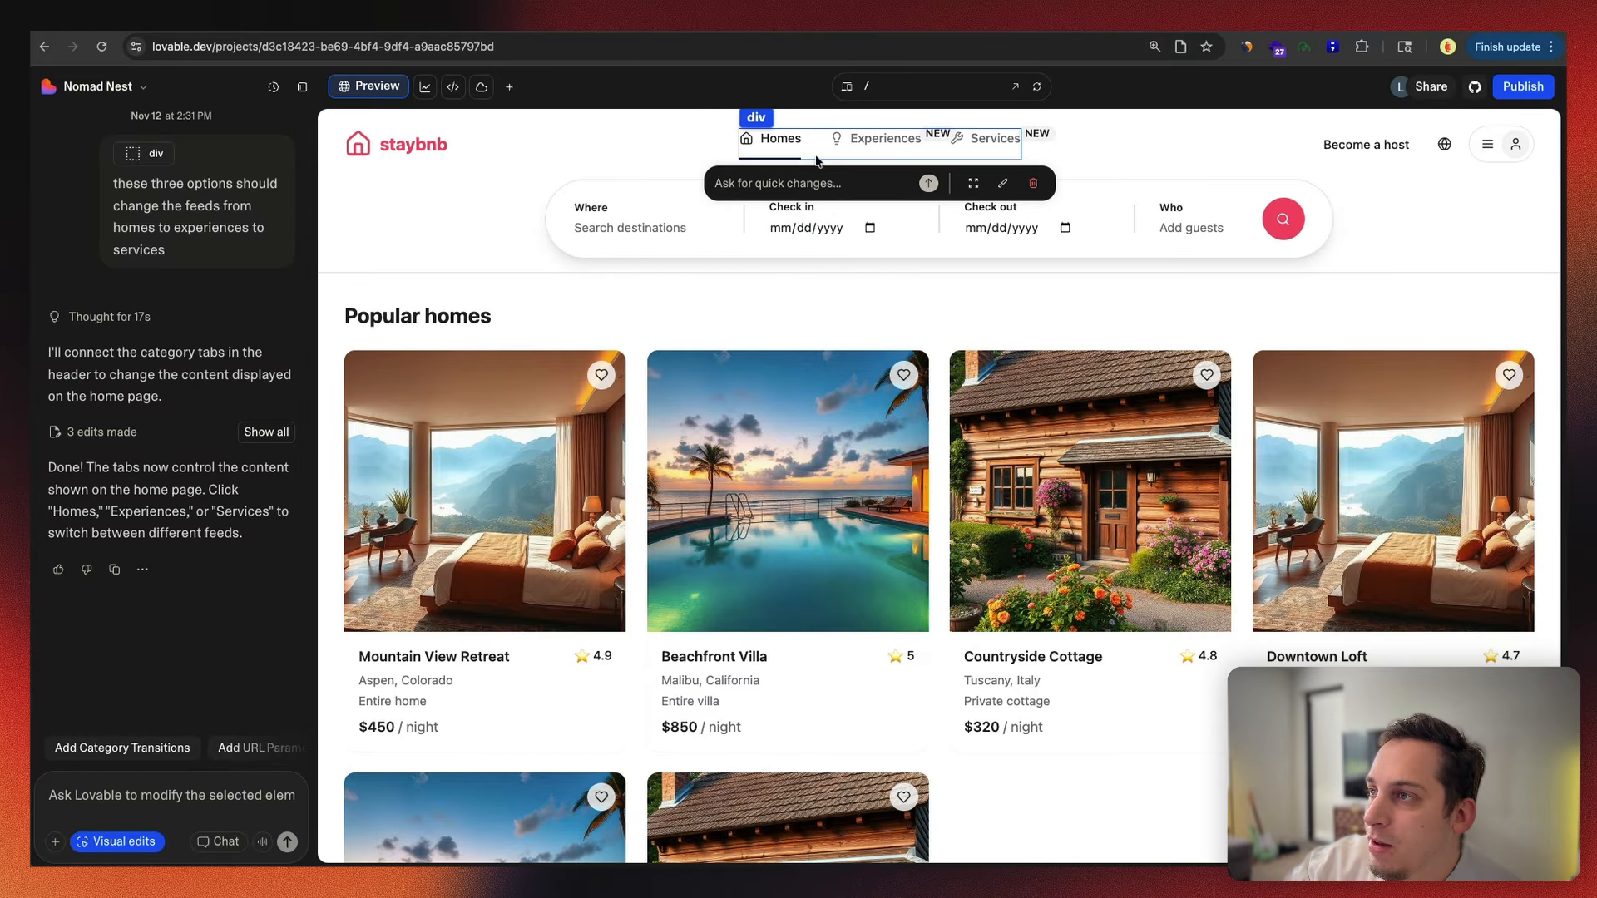
left_click(81, 797)
type("r")
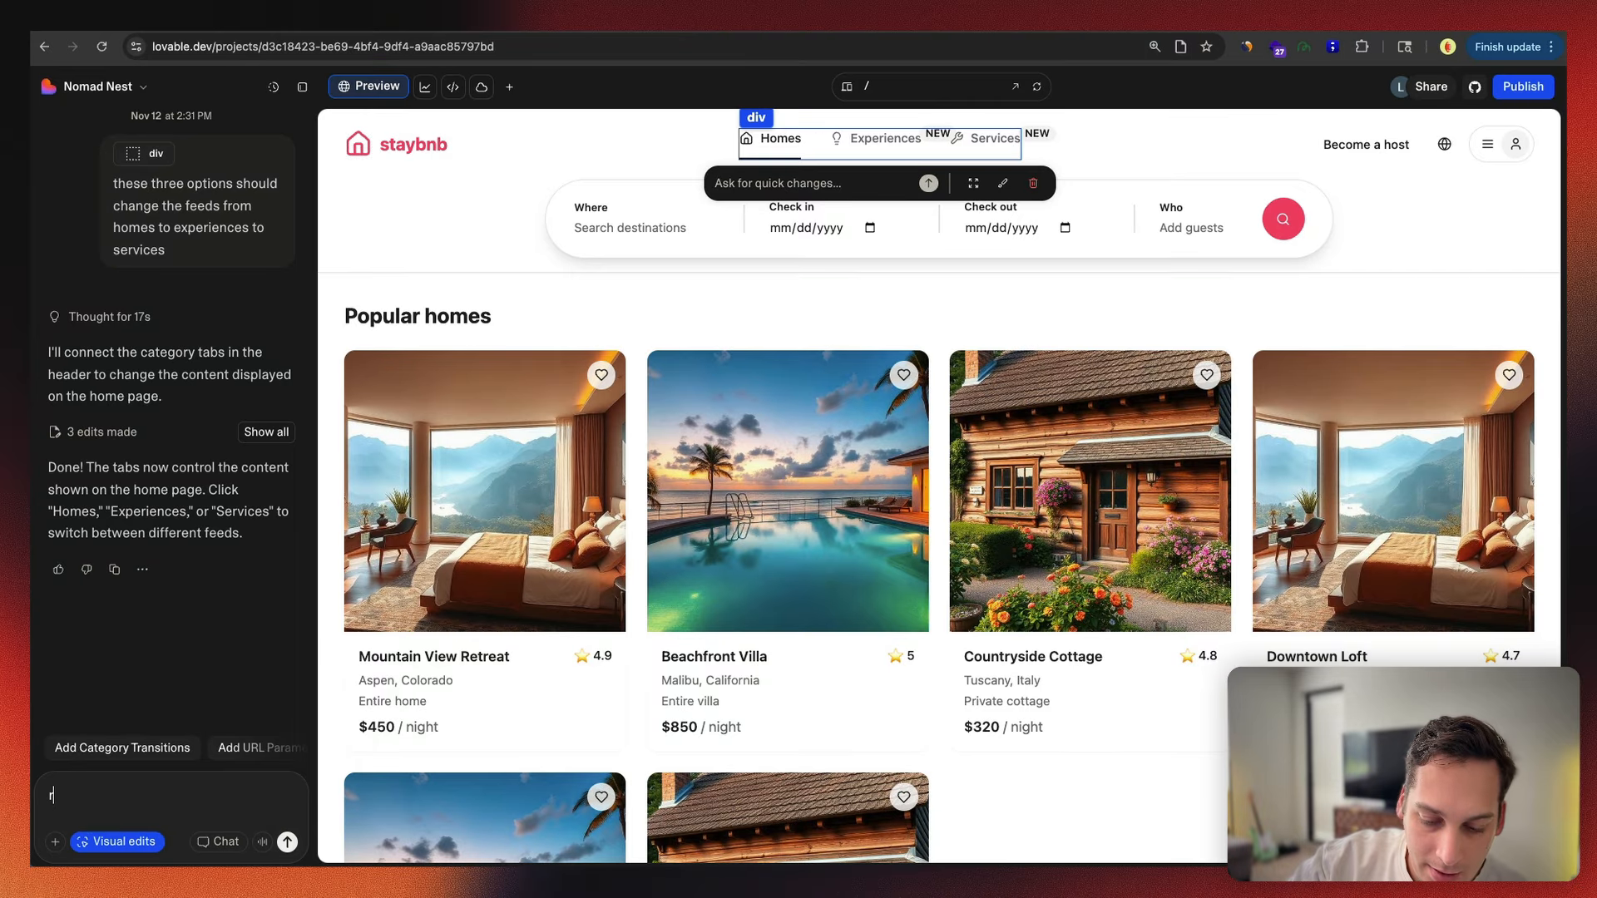
type("eplae")
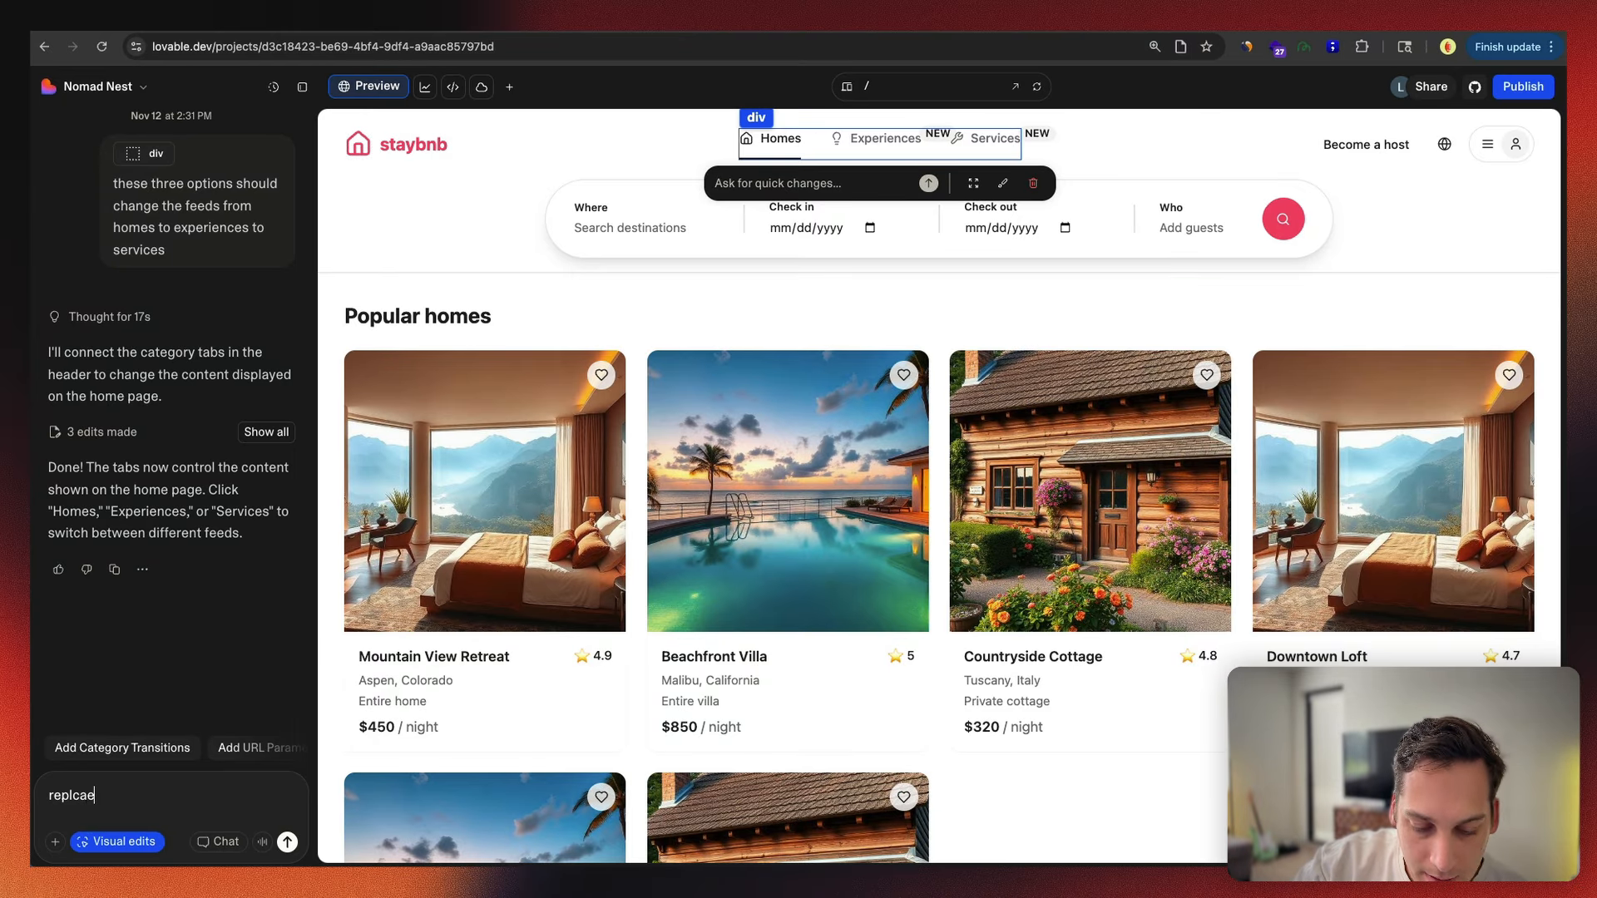
type("ce")
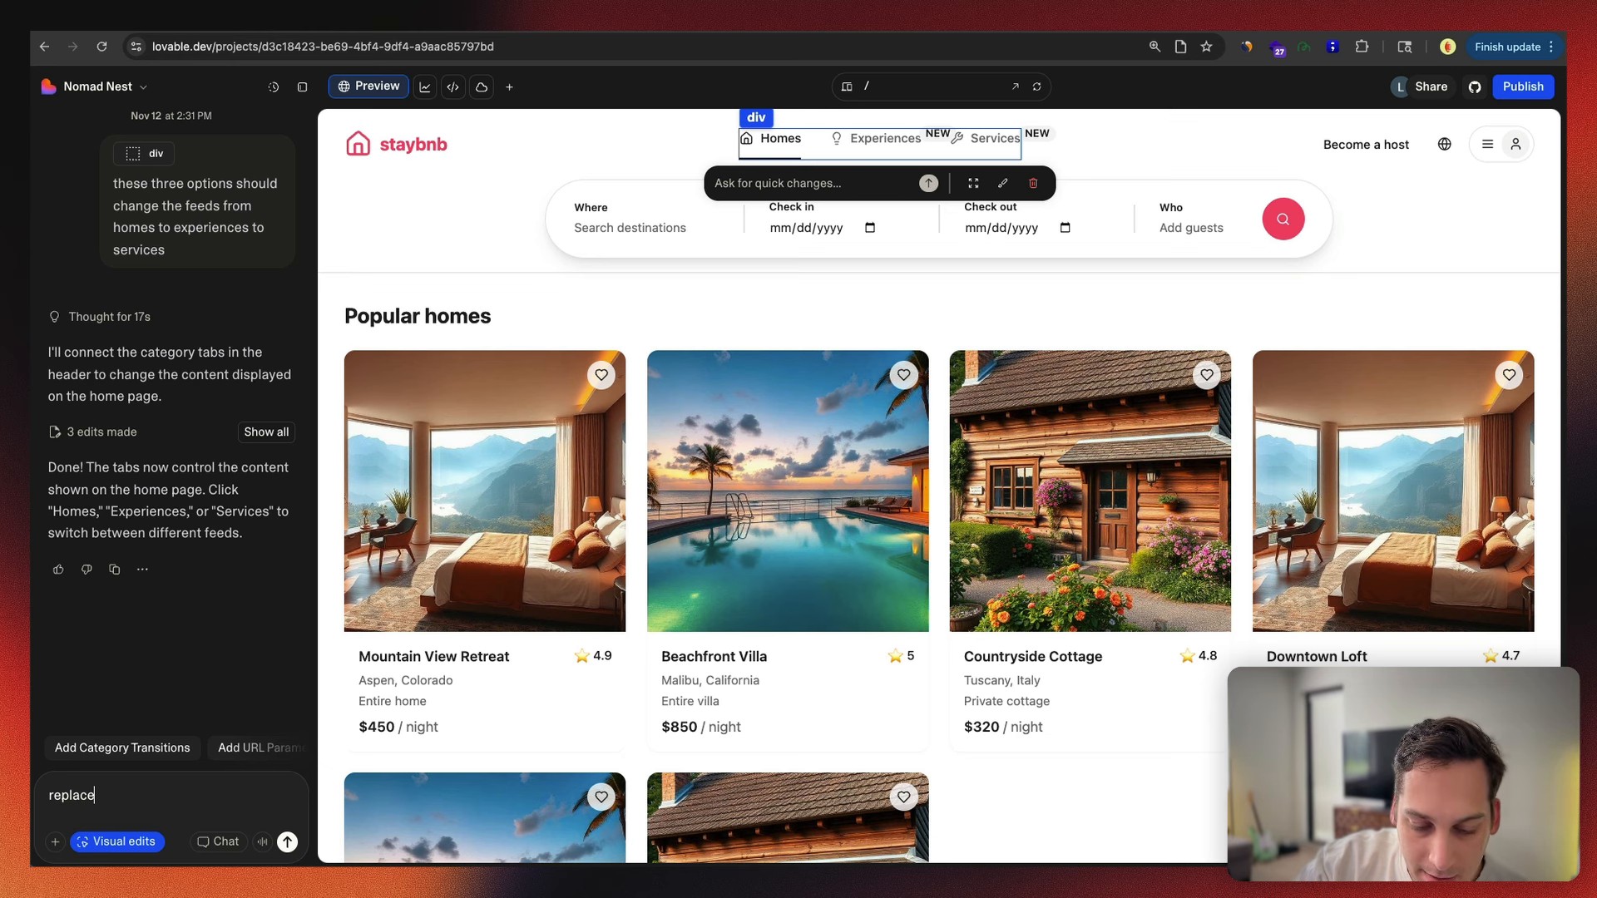
type(" this with this:")
key("ctrl+v")
key("Return")
left_click(144, 609)
scroll(144, 608, "down", 10)
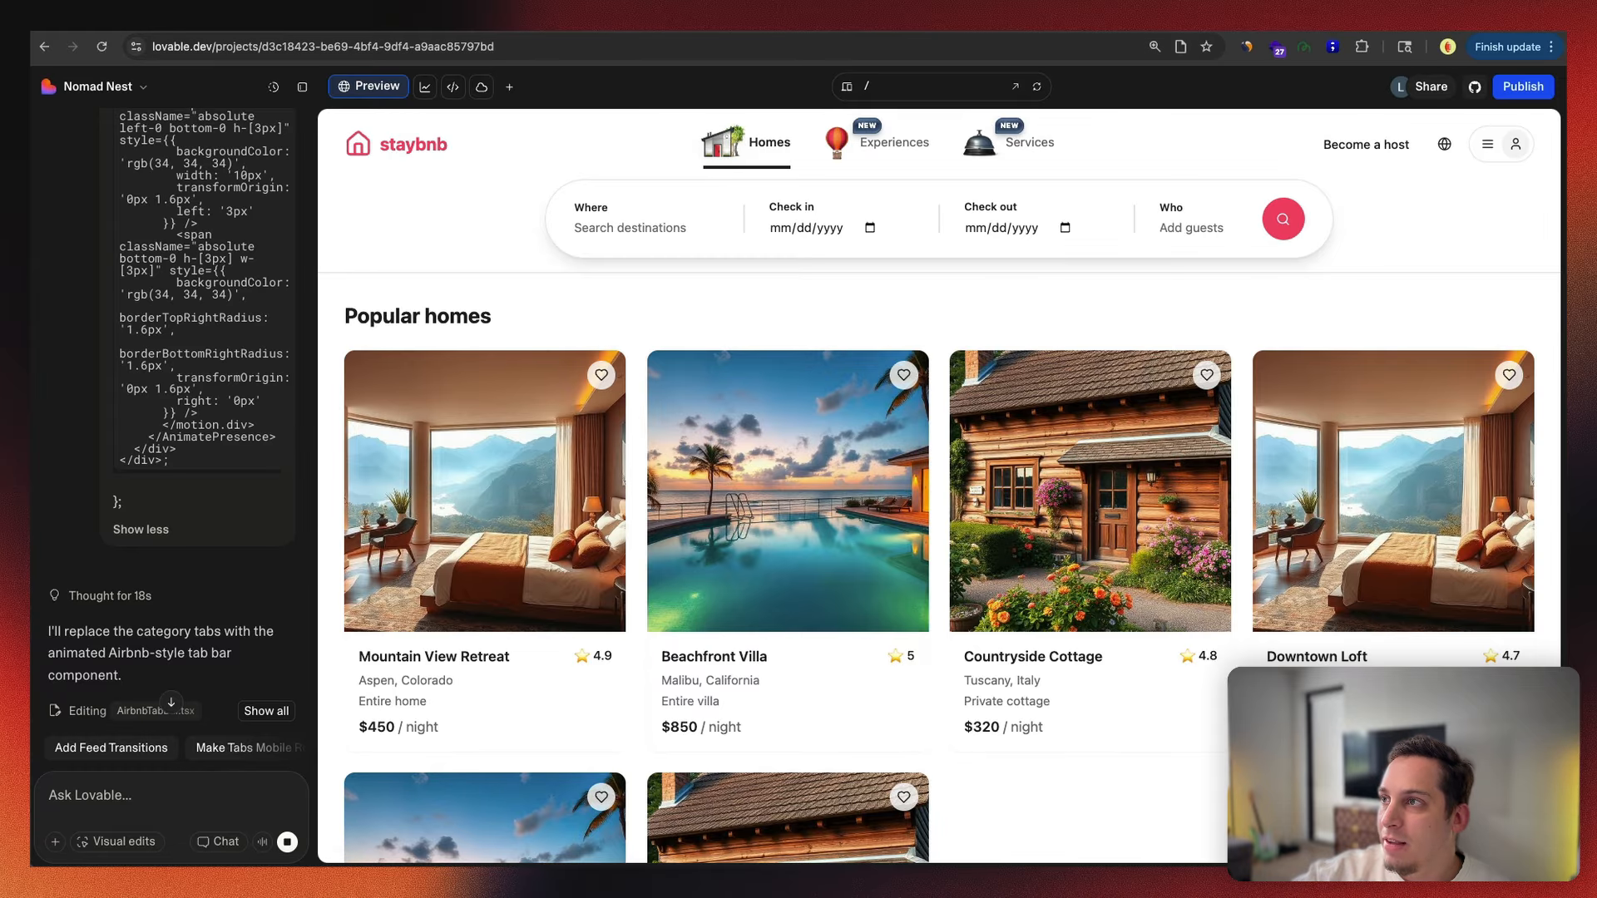
Step: Compare the account menu area of the airbnb.com header with the Profile Navigation component in the MagicPath file
key("ctrl+Tab")
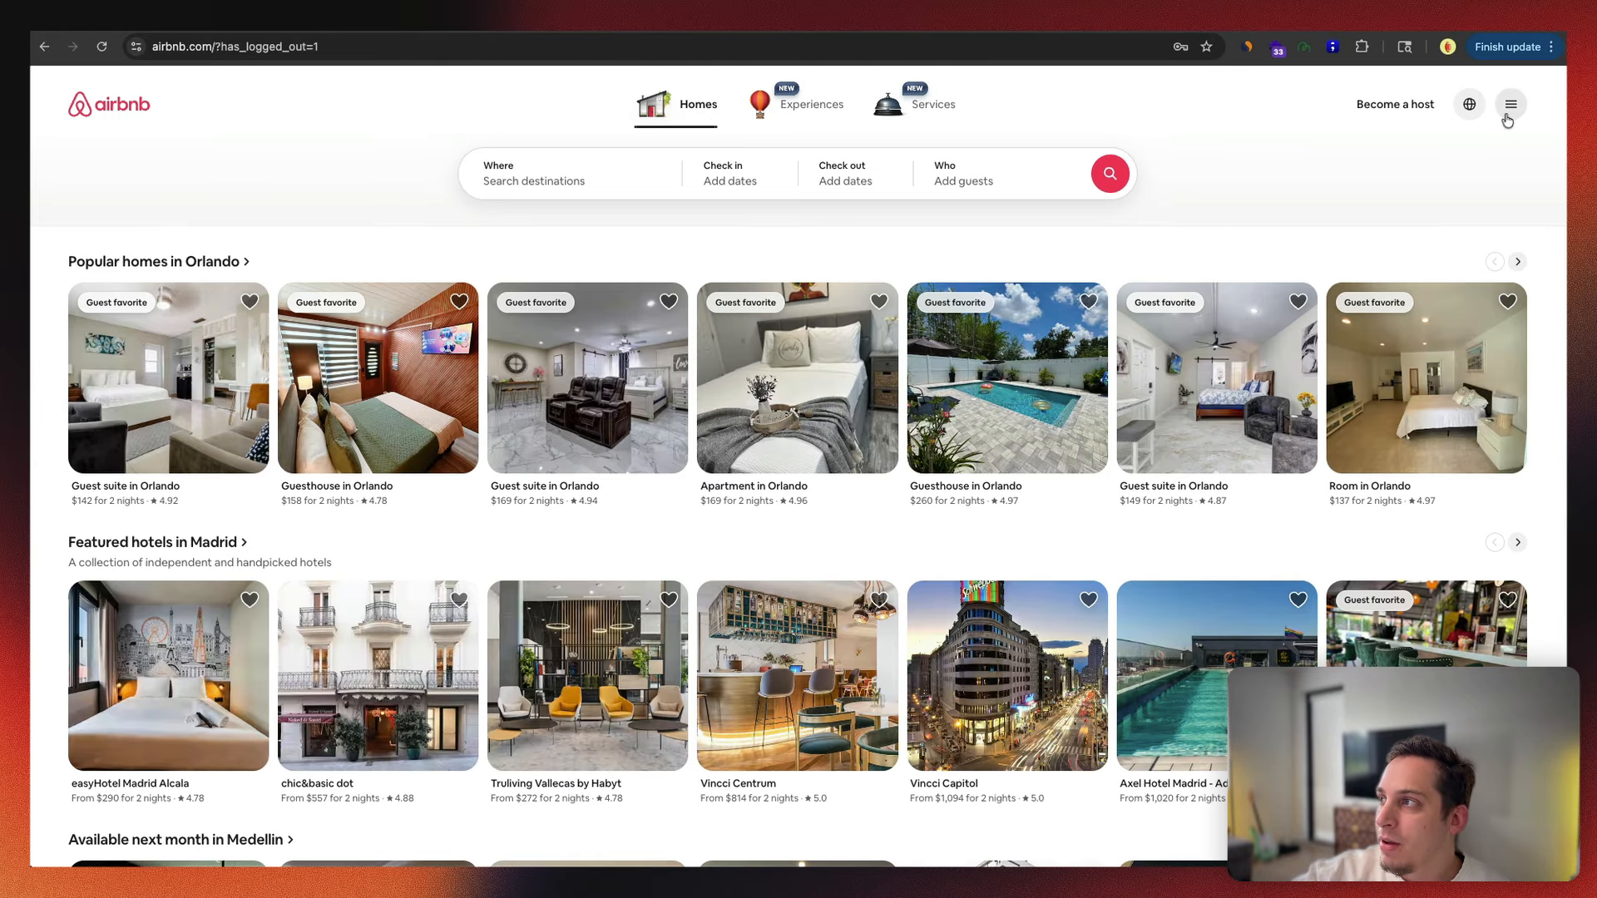
key("ctrl+shift+Tab")
left_click(650, 25)
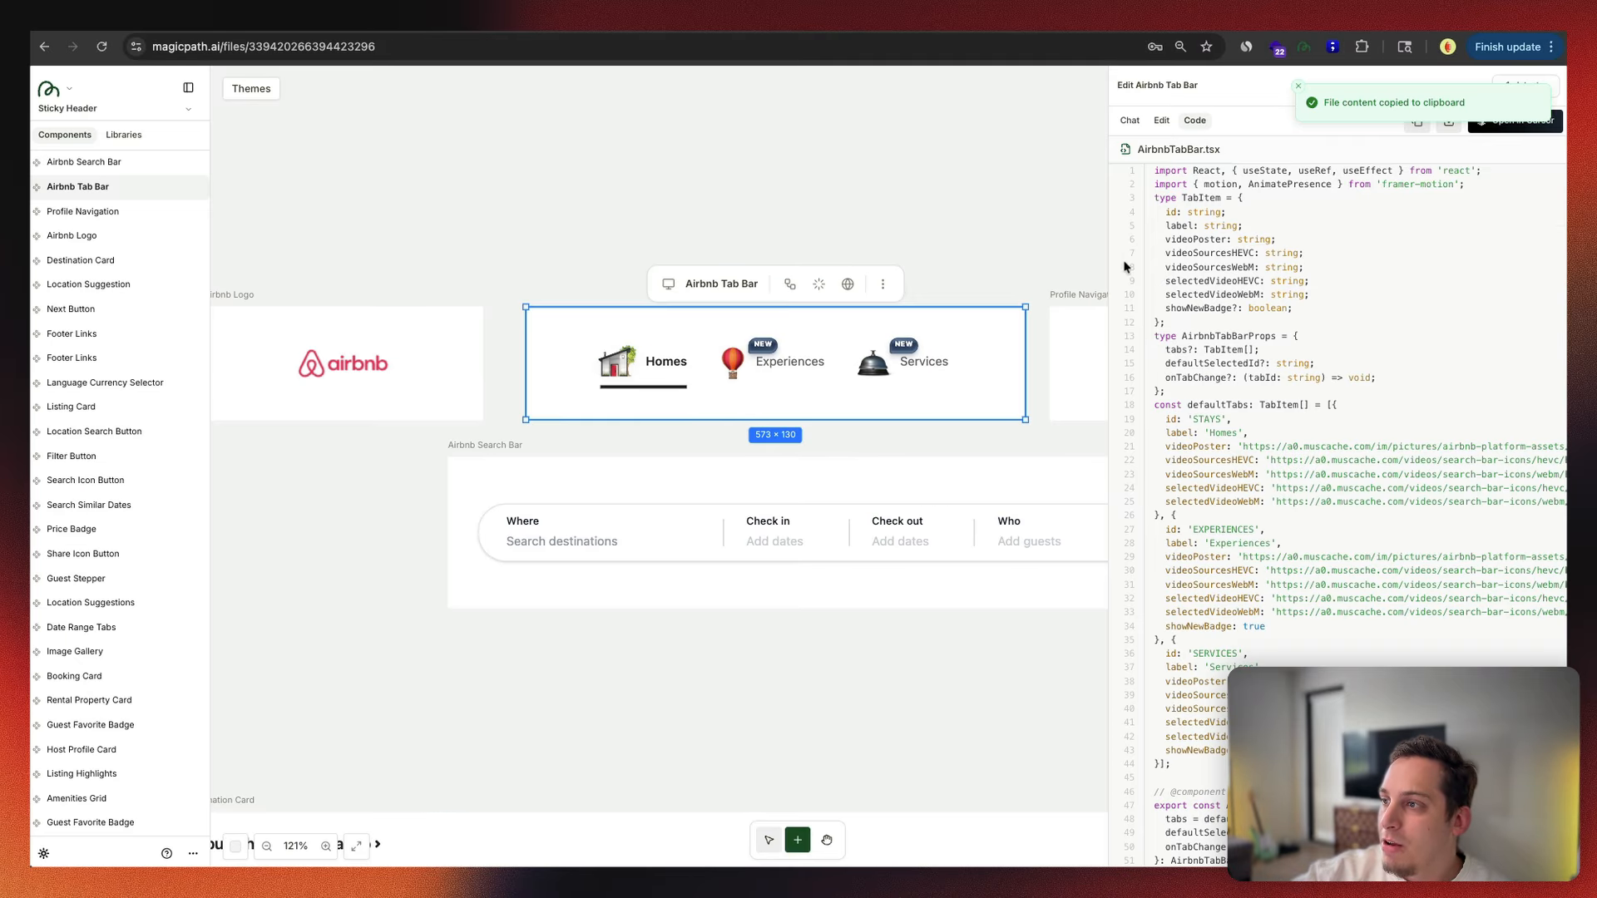
left_click(910, 257)
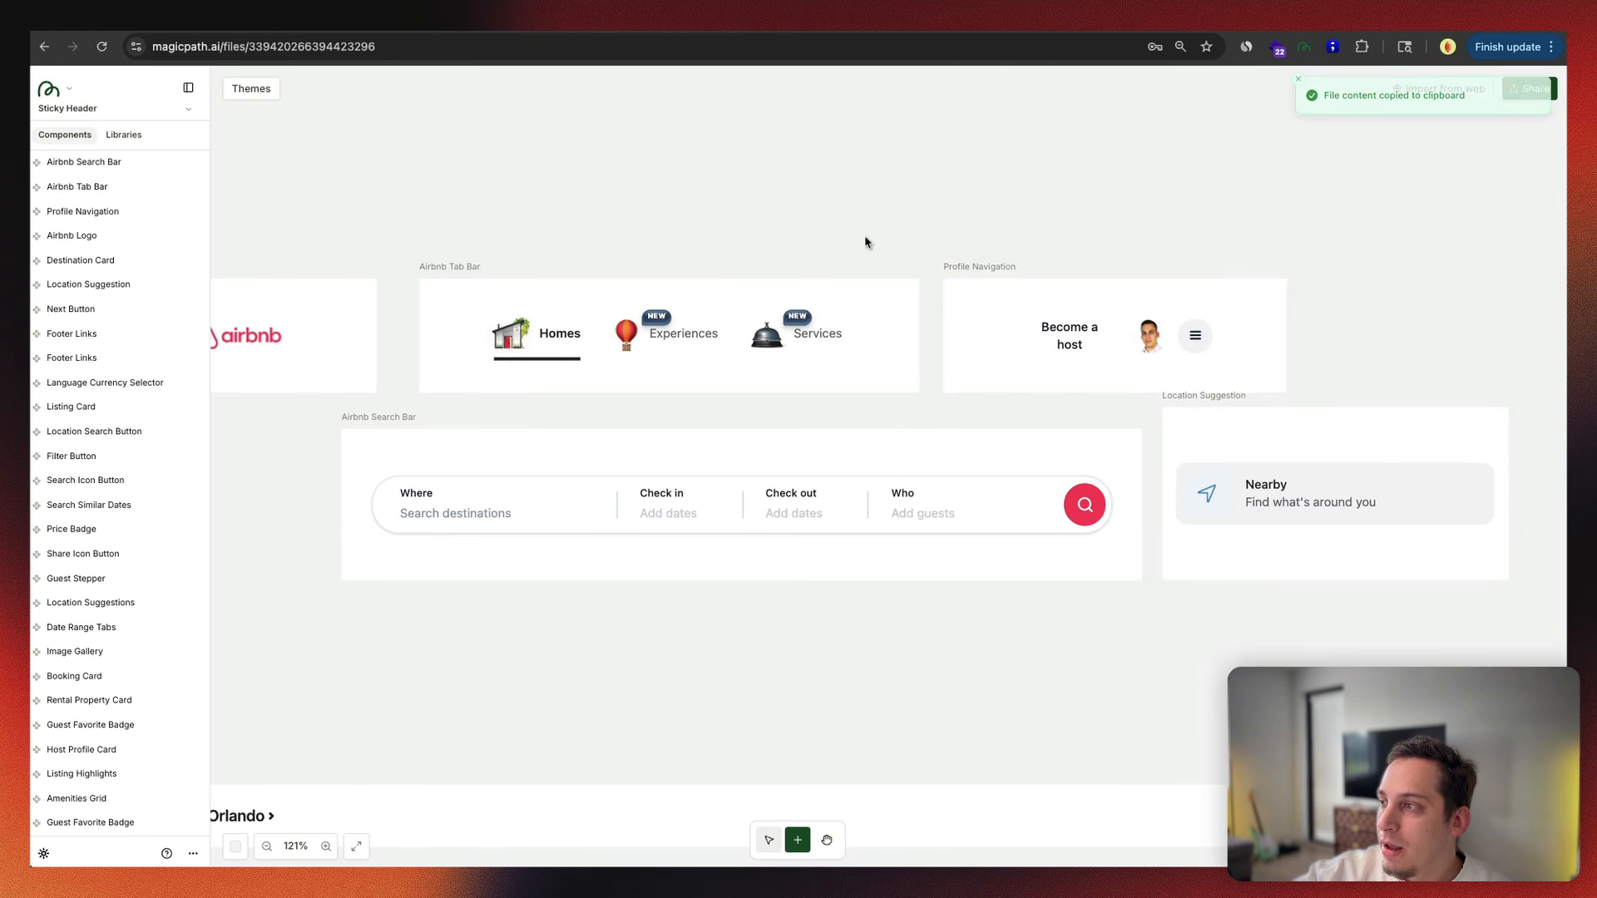
scroll(865, 241, "right", 2)
scroll(865, 241, "down", 3)
left_click(848, 25)
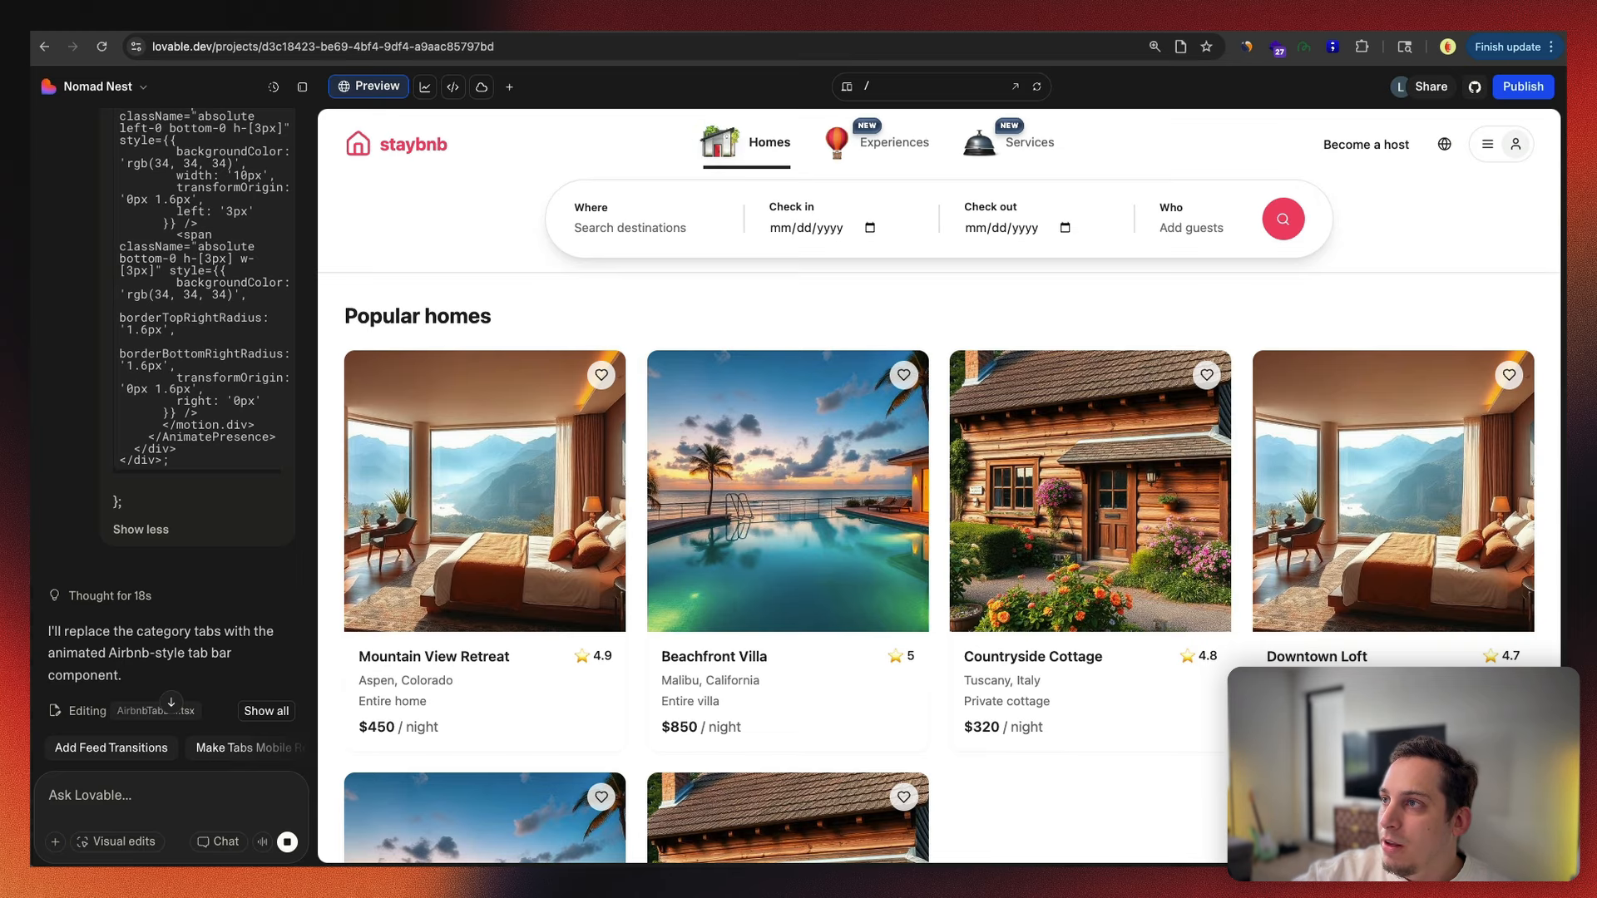
Step: Capture the language and menu buttons area of the airbnb.com header with MagicPath's Web Capture
left_click(866, 25)
left_click(1304, 48)
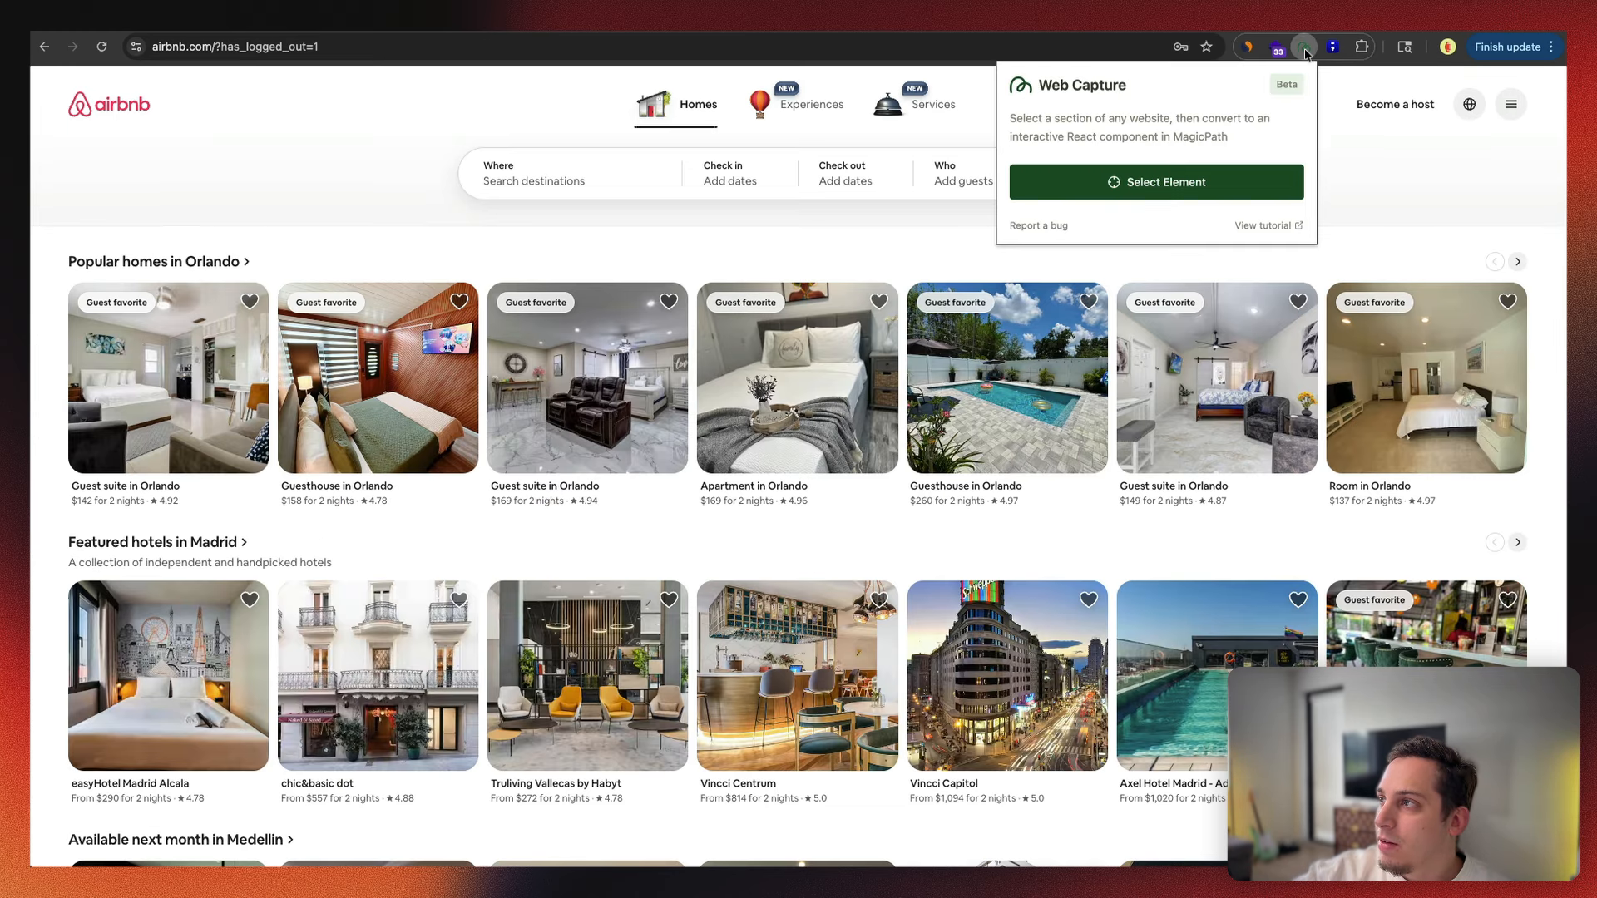
left_click(1192, 175)
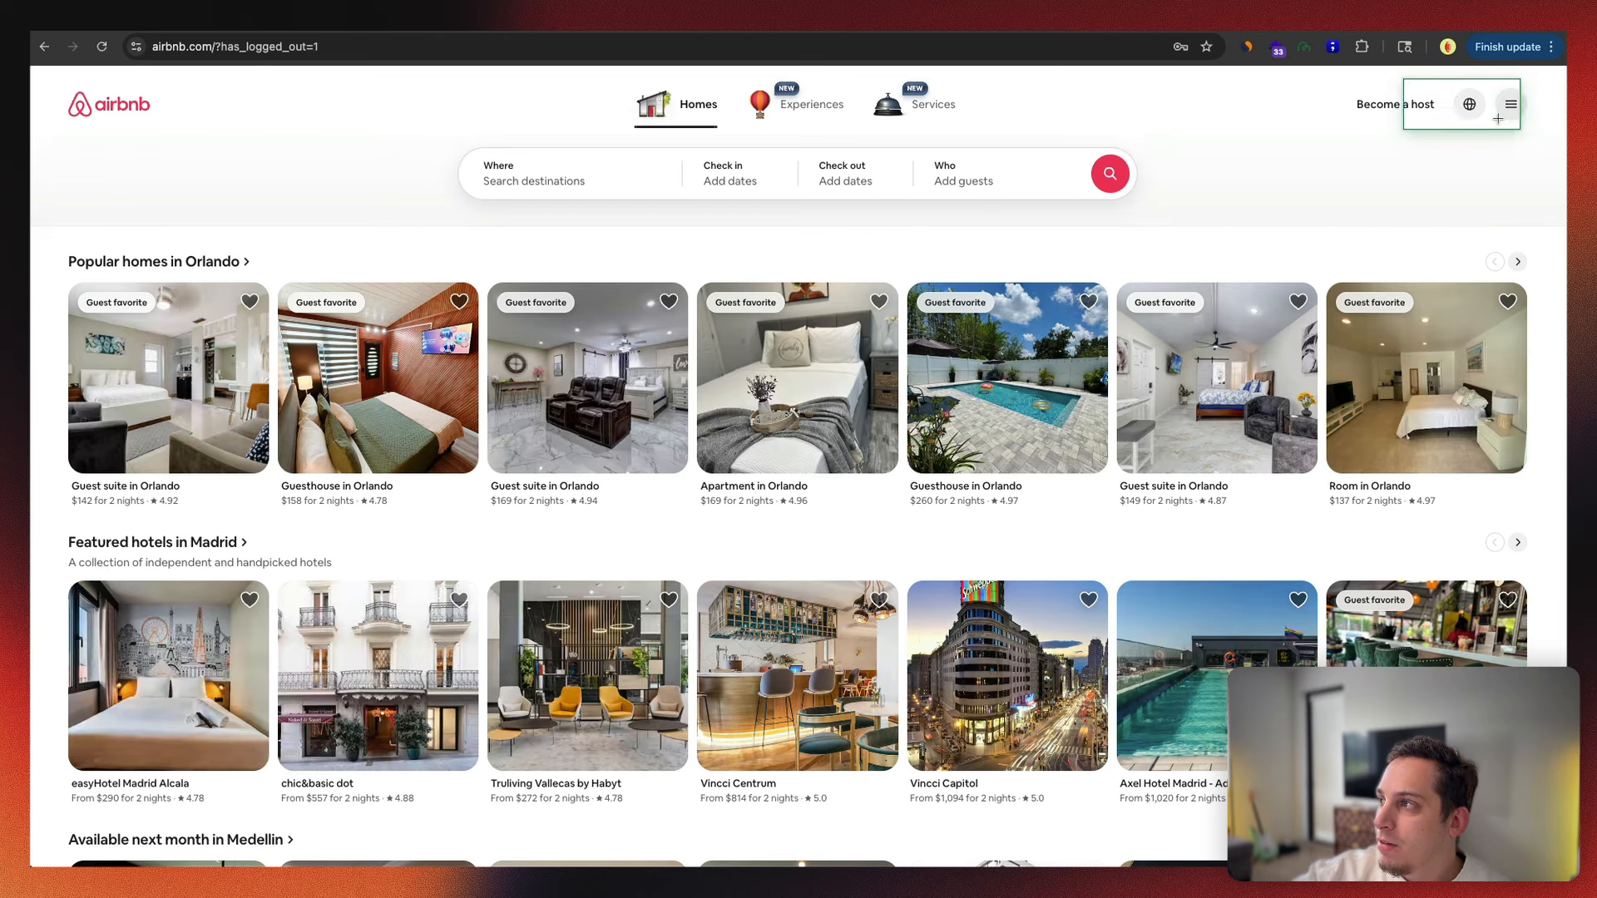
left_click(1486, 123)
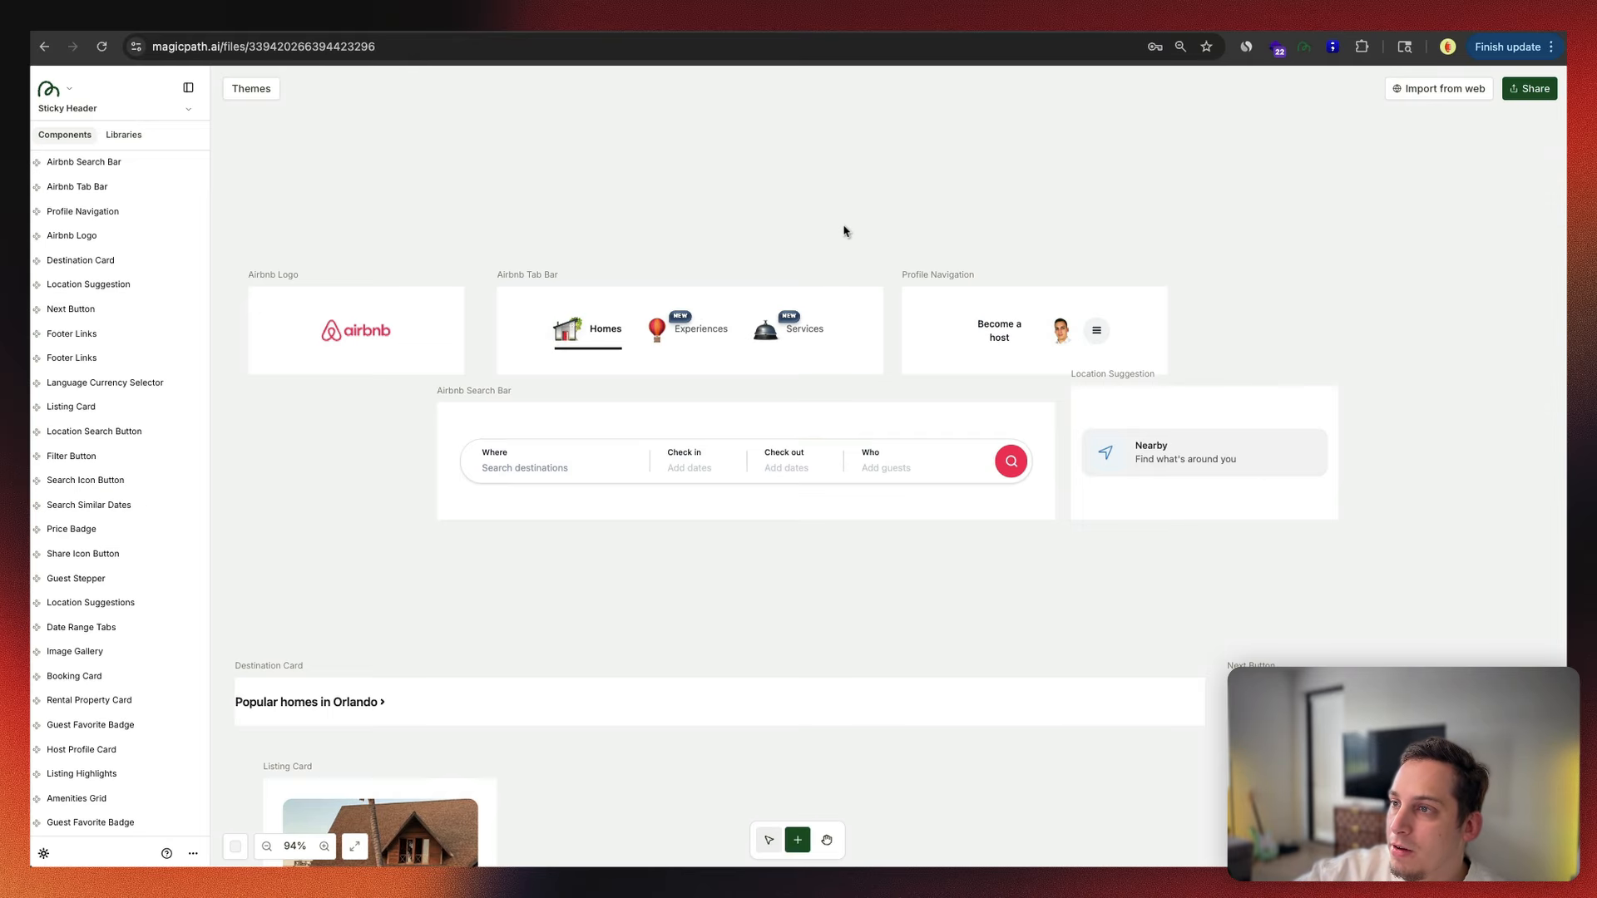
Step: Paste the captured element onto the MagicPath canvas, shrink its frame and place it above the Profile Navigation component
scroll(844, 231, "up", 2)
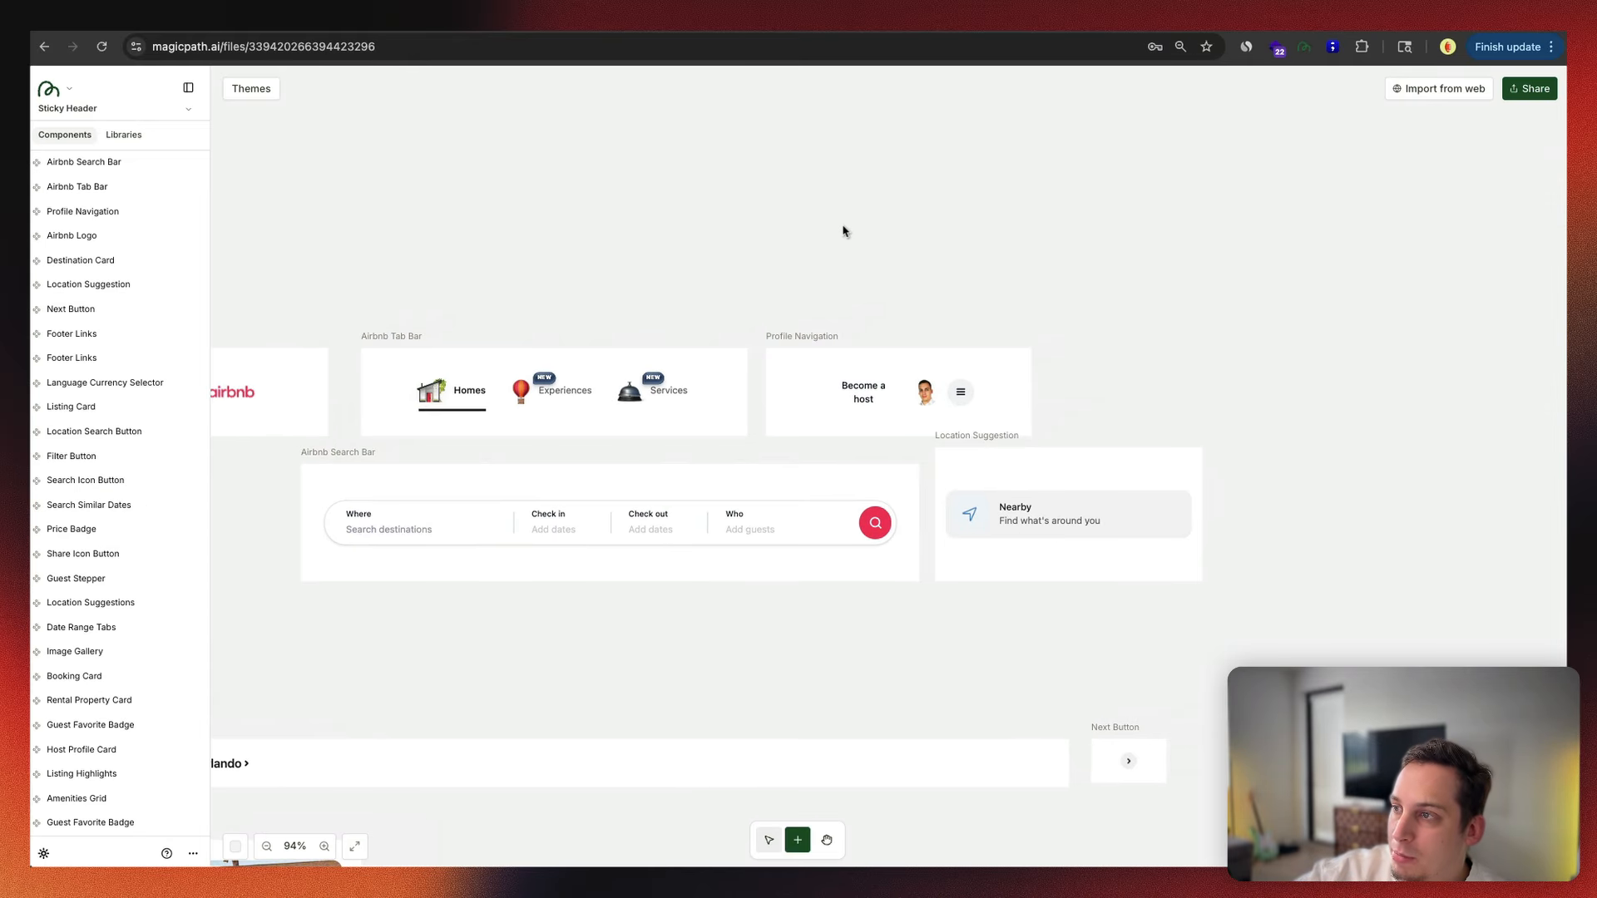
key("super+v")
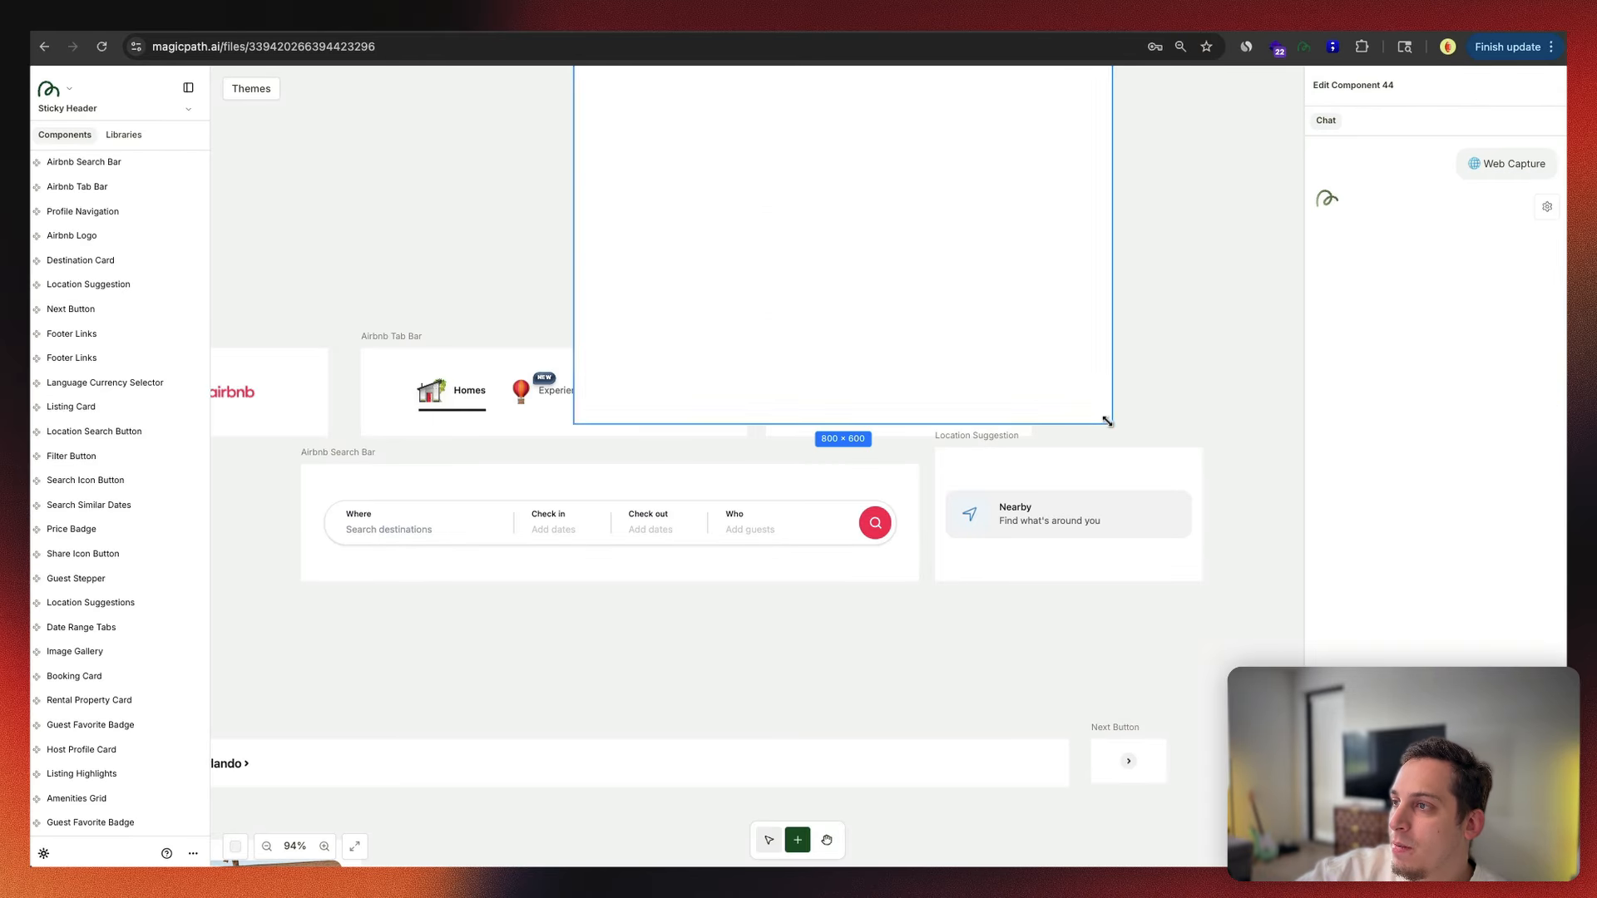
left_click_drag(1107, 422, 960, 287)
left_click_drag(853, 218, 912, 253)
Step: Open the code of the Airbnb Search Bar component and copy it
left_click(743, 493)
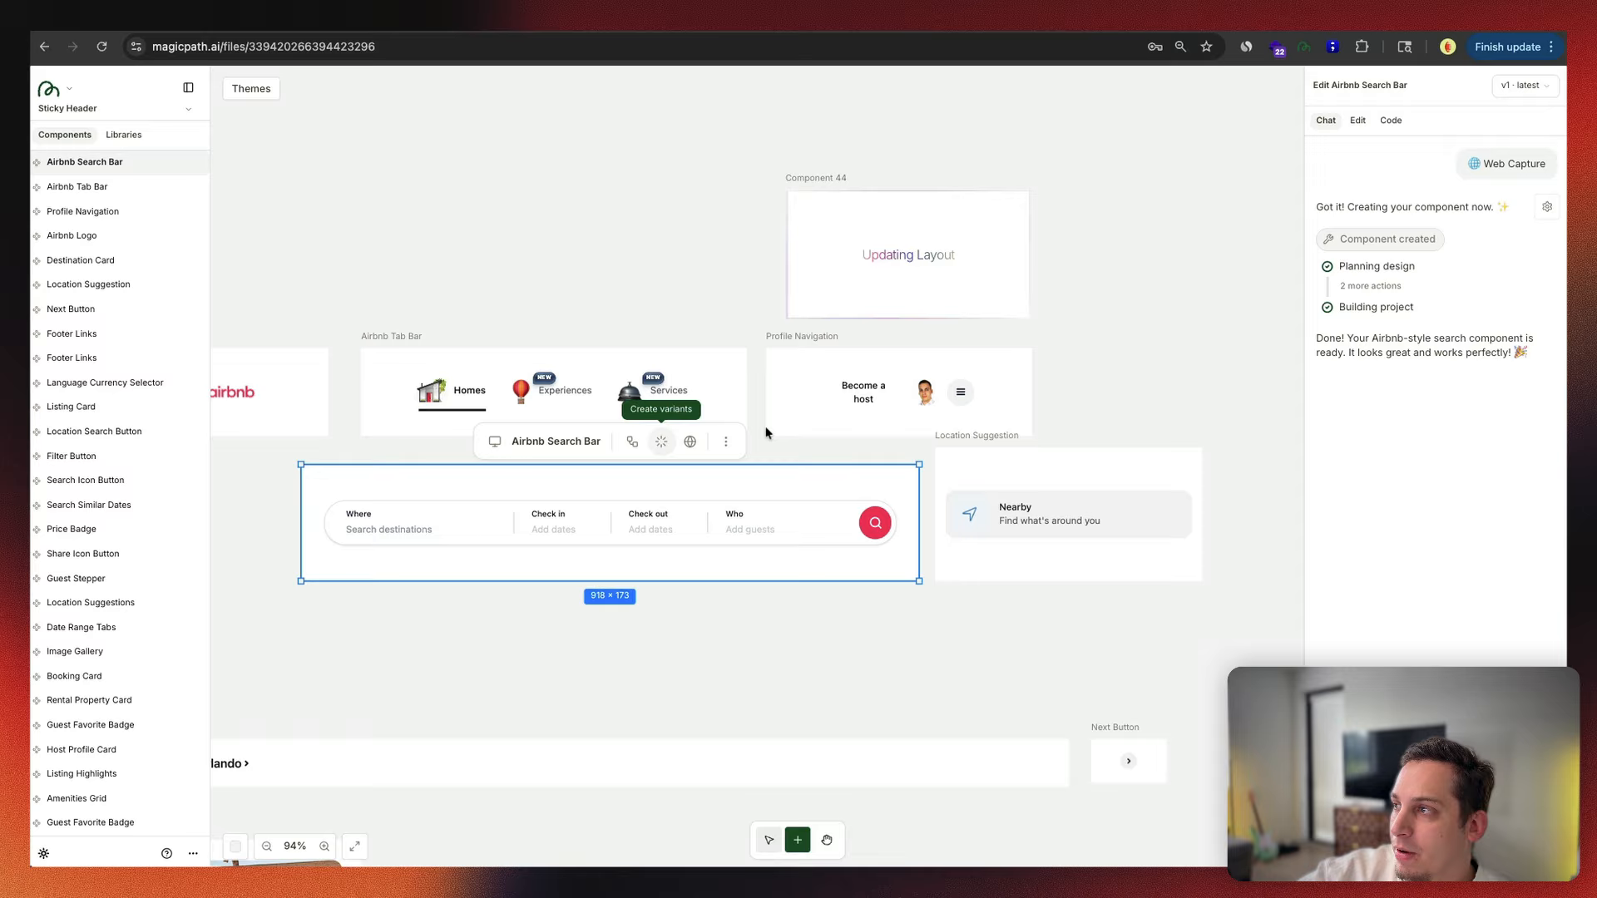
left_click(1383, 120)
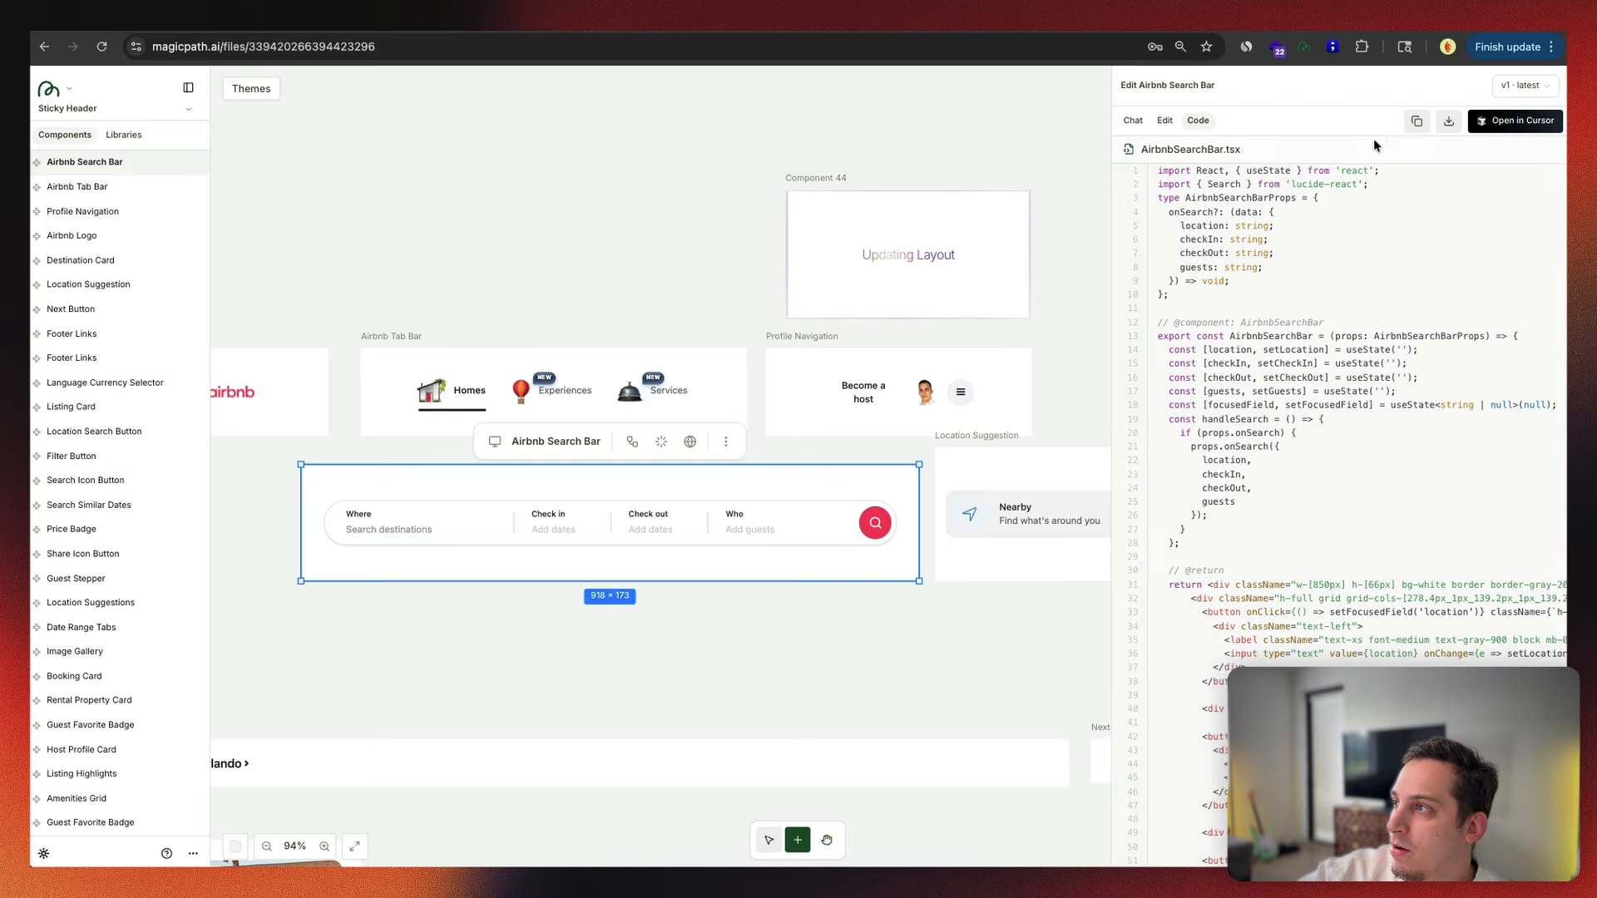
left_click(1416, 121)
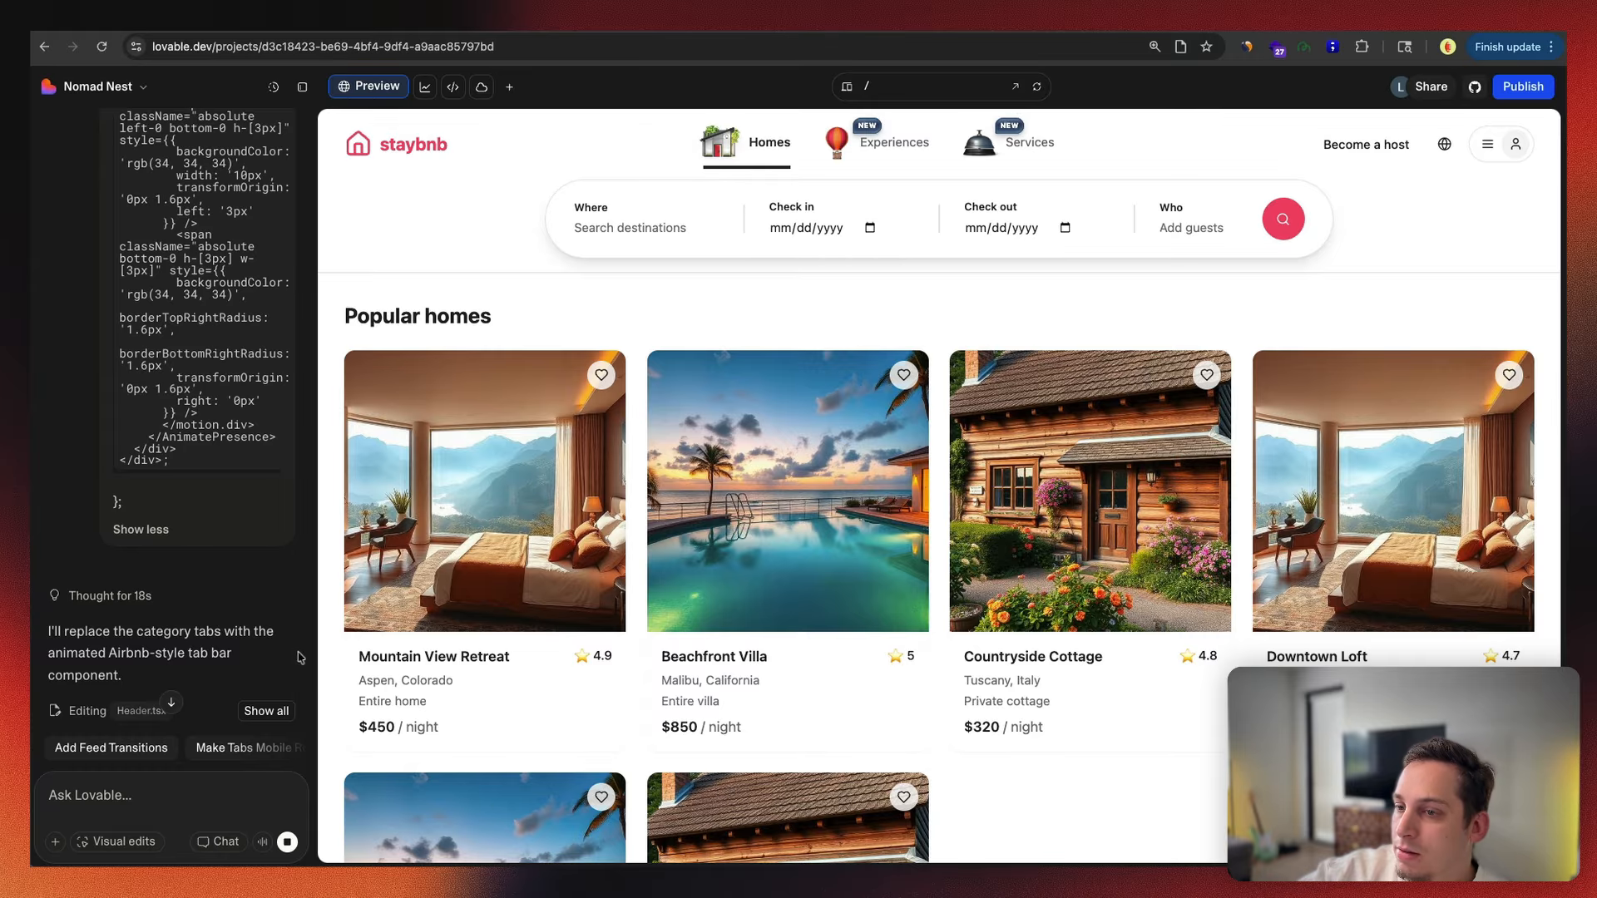
Step: Switch to Lovable, select the header's search bar for visual editing and prompt "replace this with:" followed by the copied search bar code
left_click(126, 843)
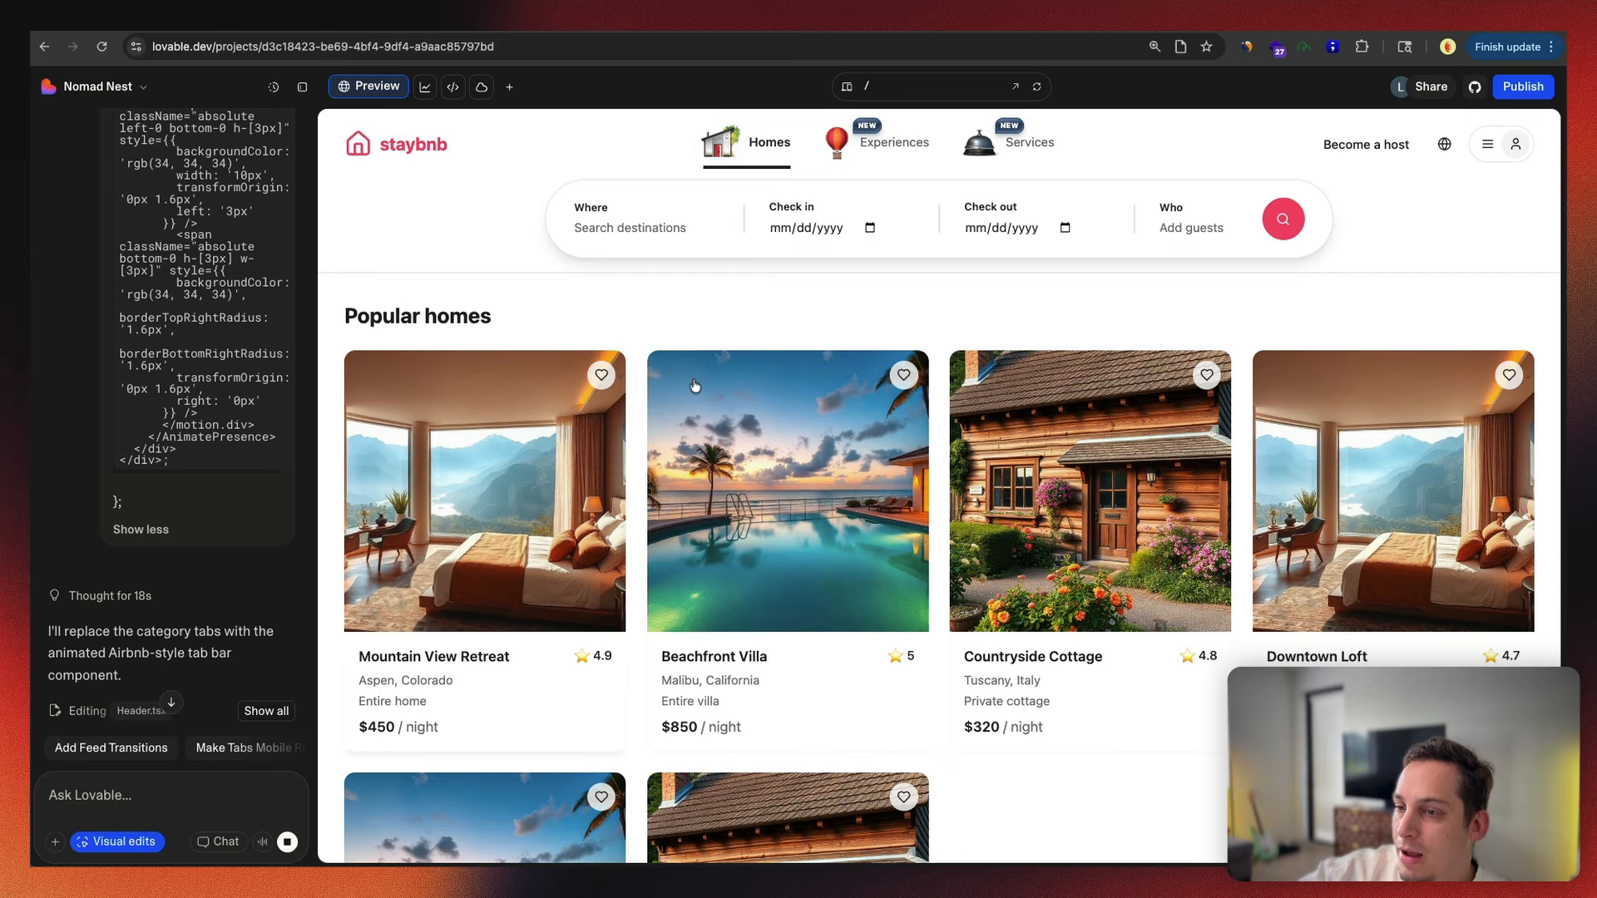
left_click(740, 248)
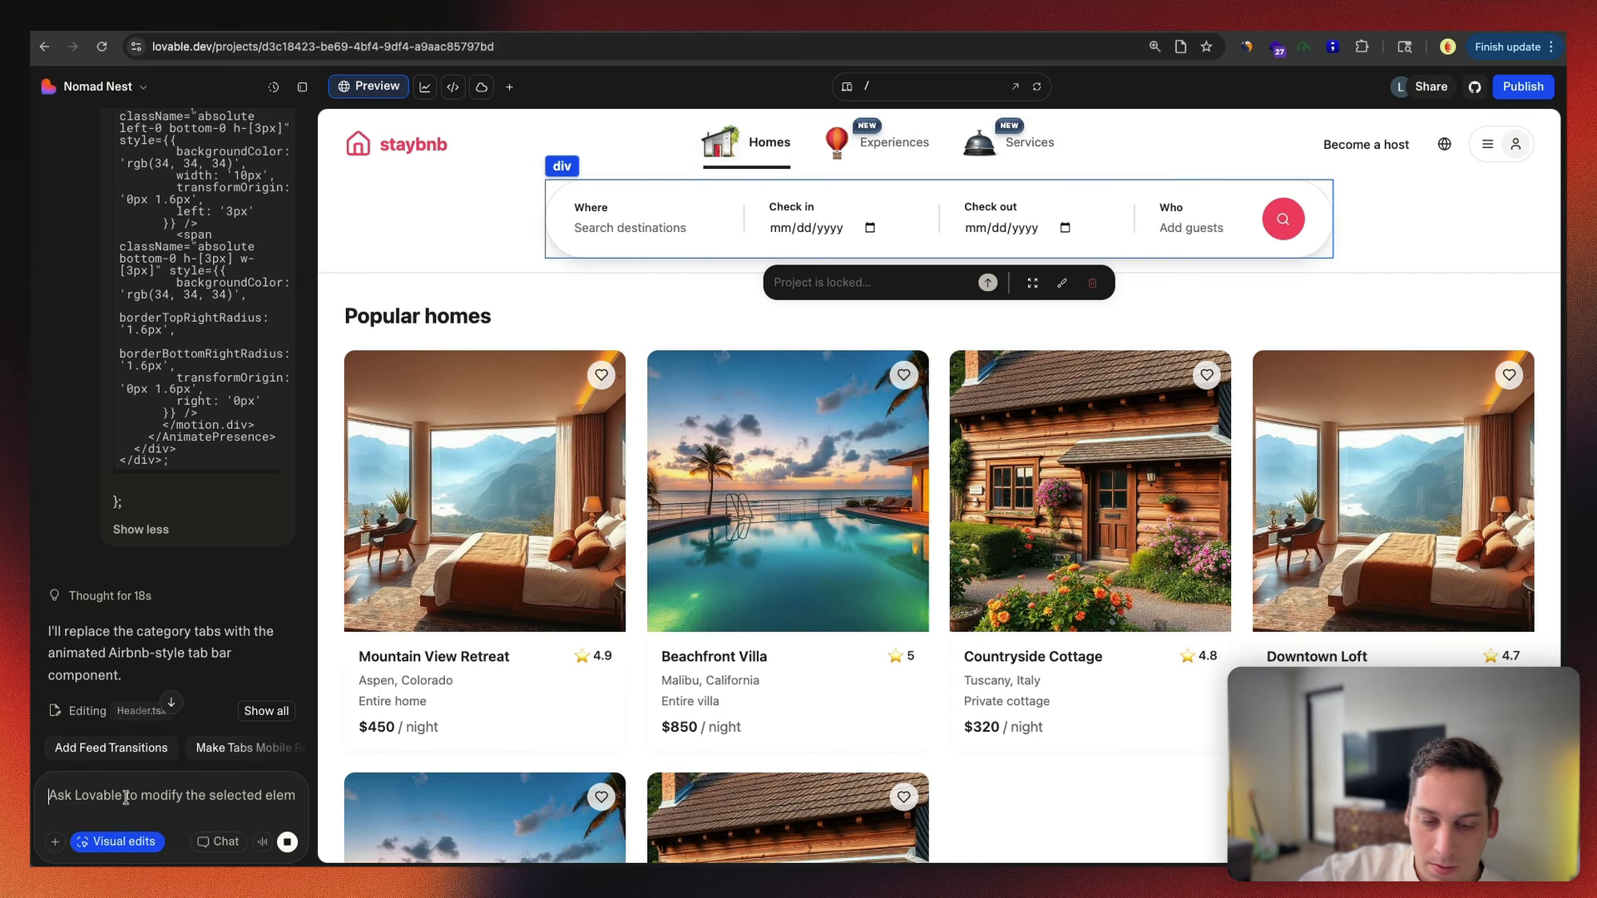
type("replca e")
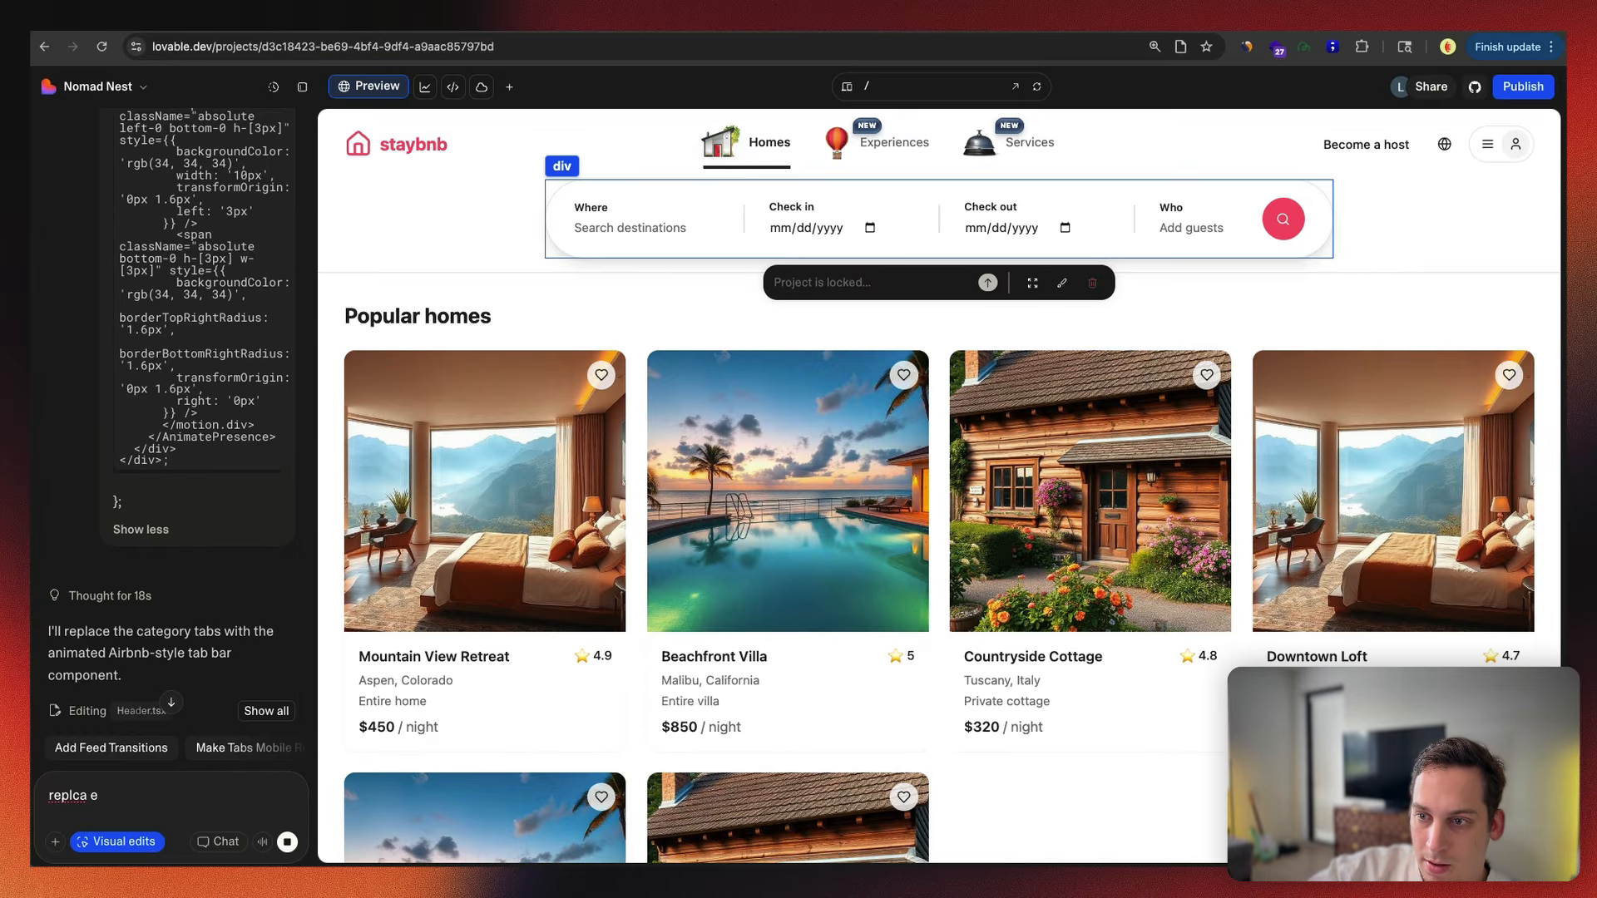
key("BackSpace")
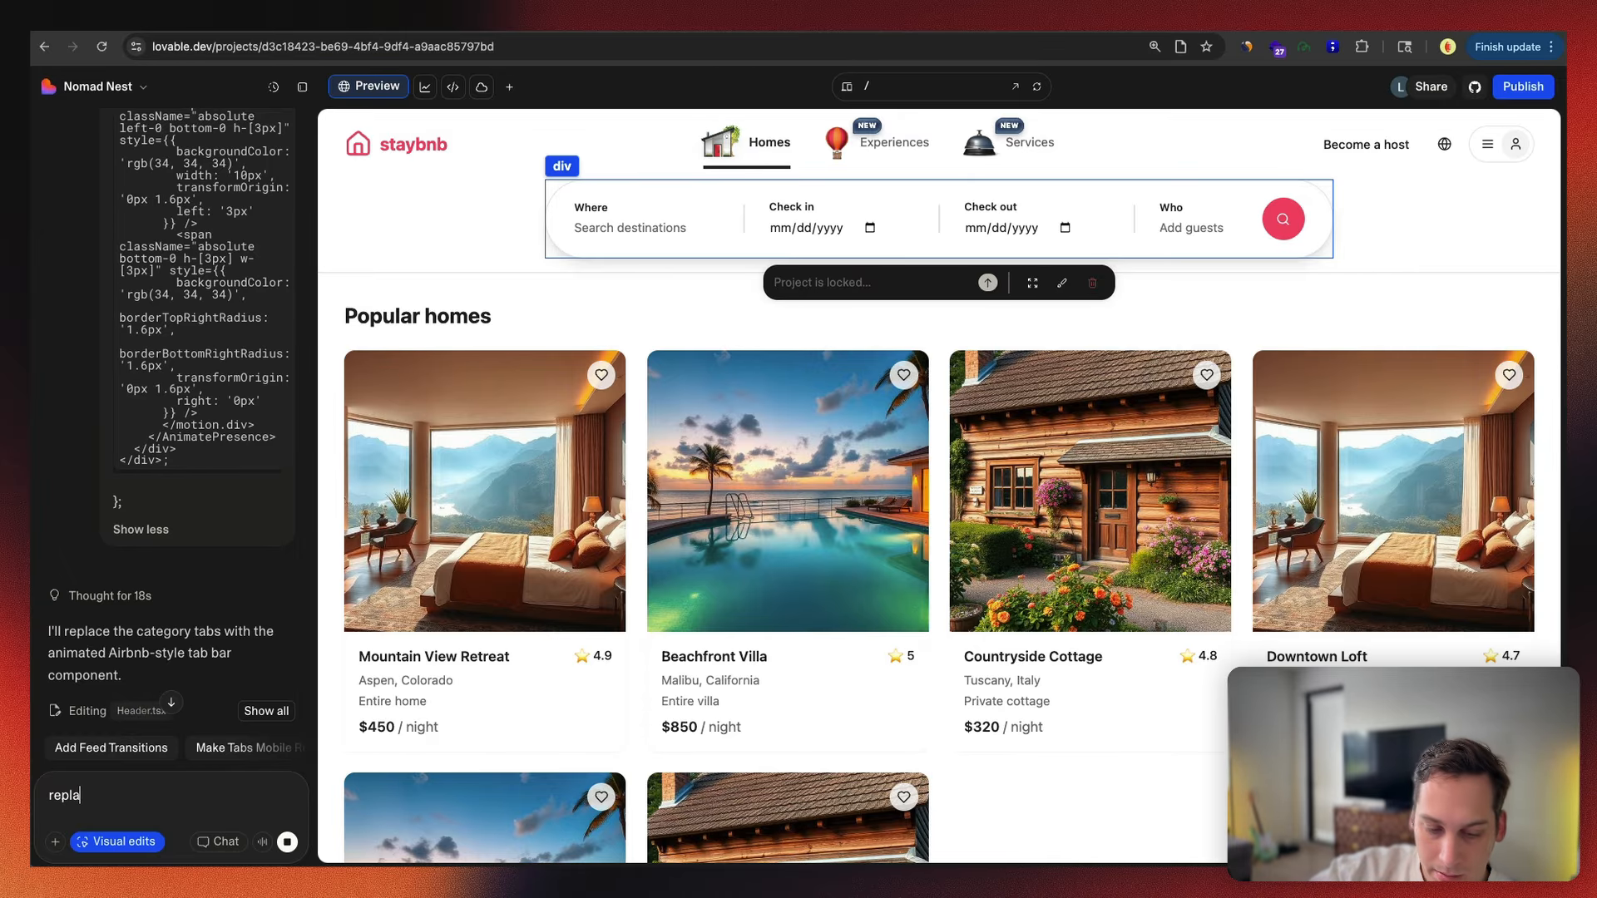
type("ce this with:")
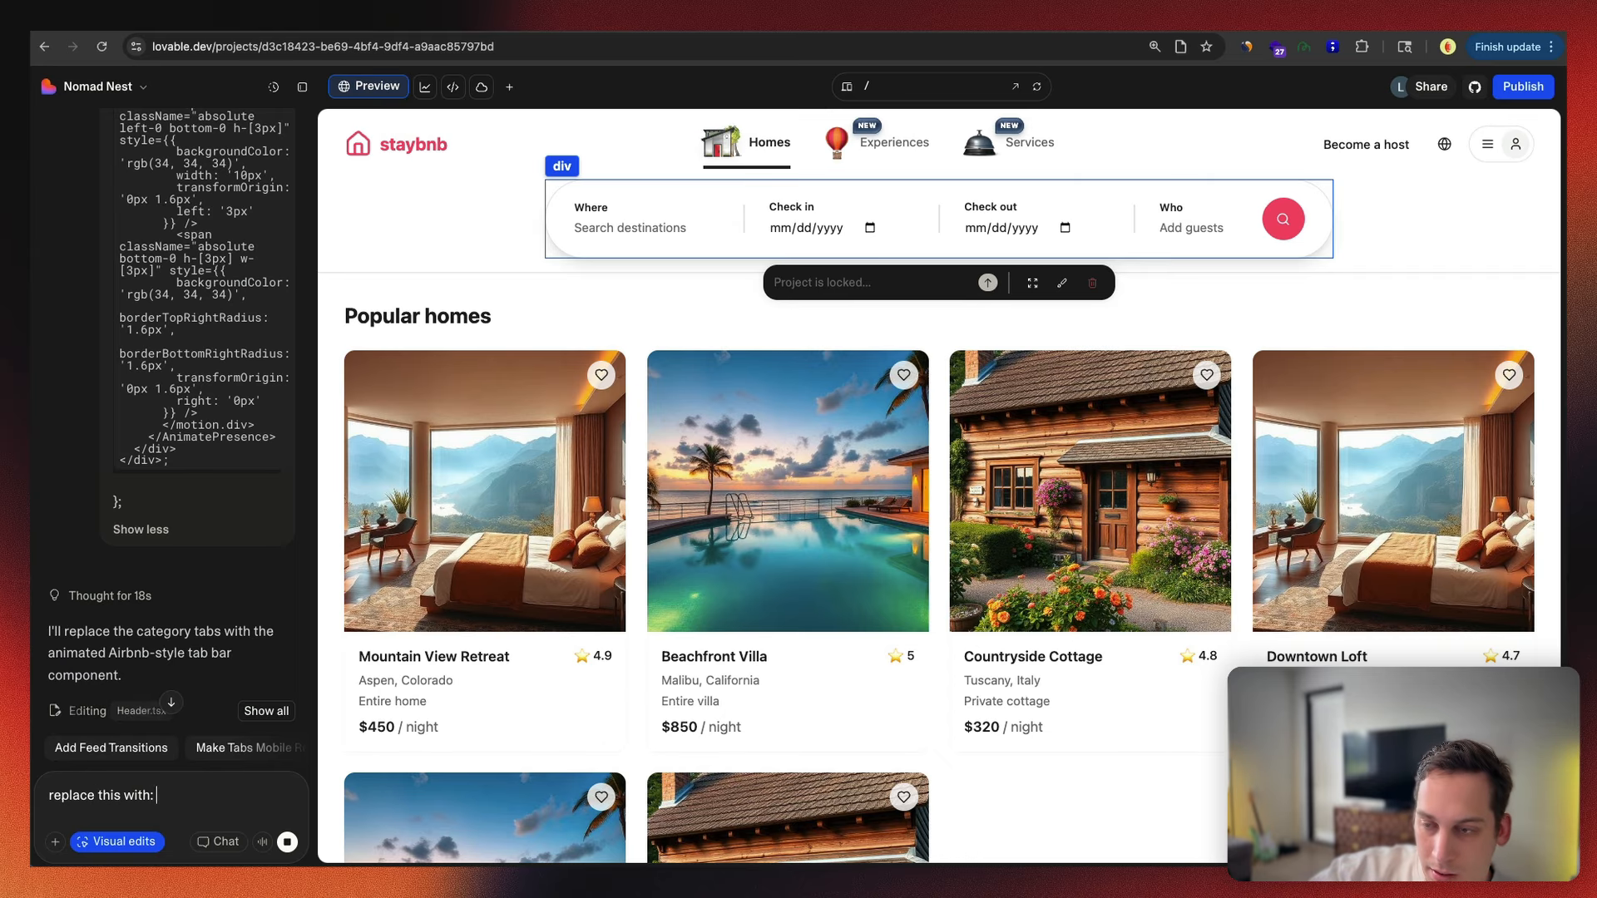
key("super+v")
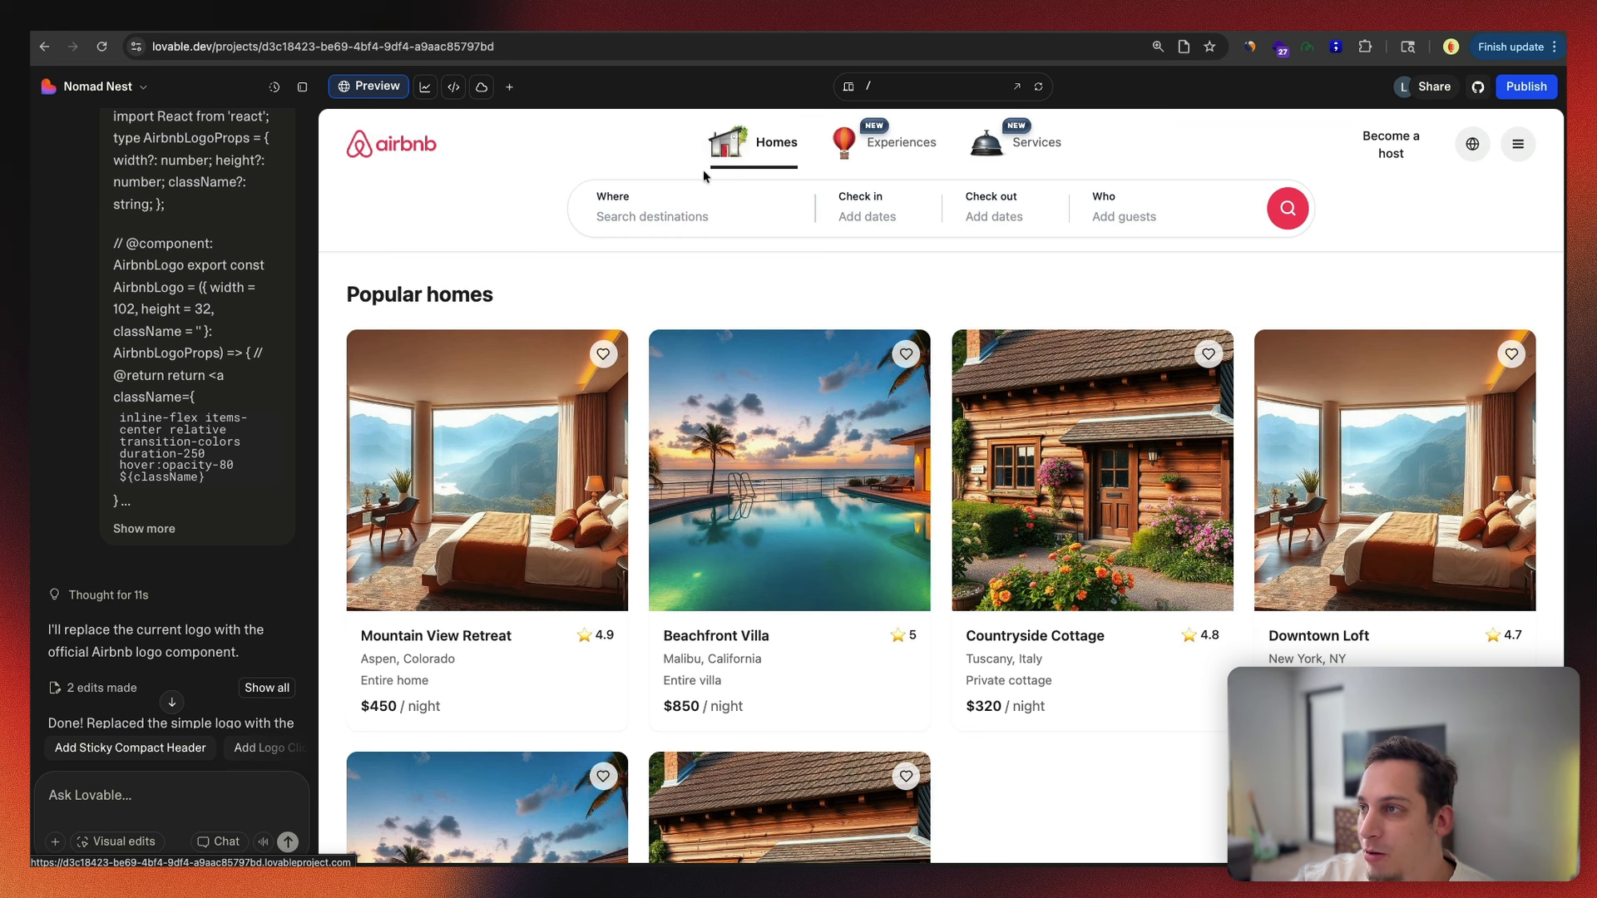
Step: Test the Experiences, Services and Homes category tabs in the preview's header, ending on Homes
left_click(903, 146)
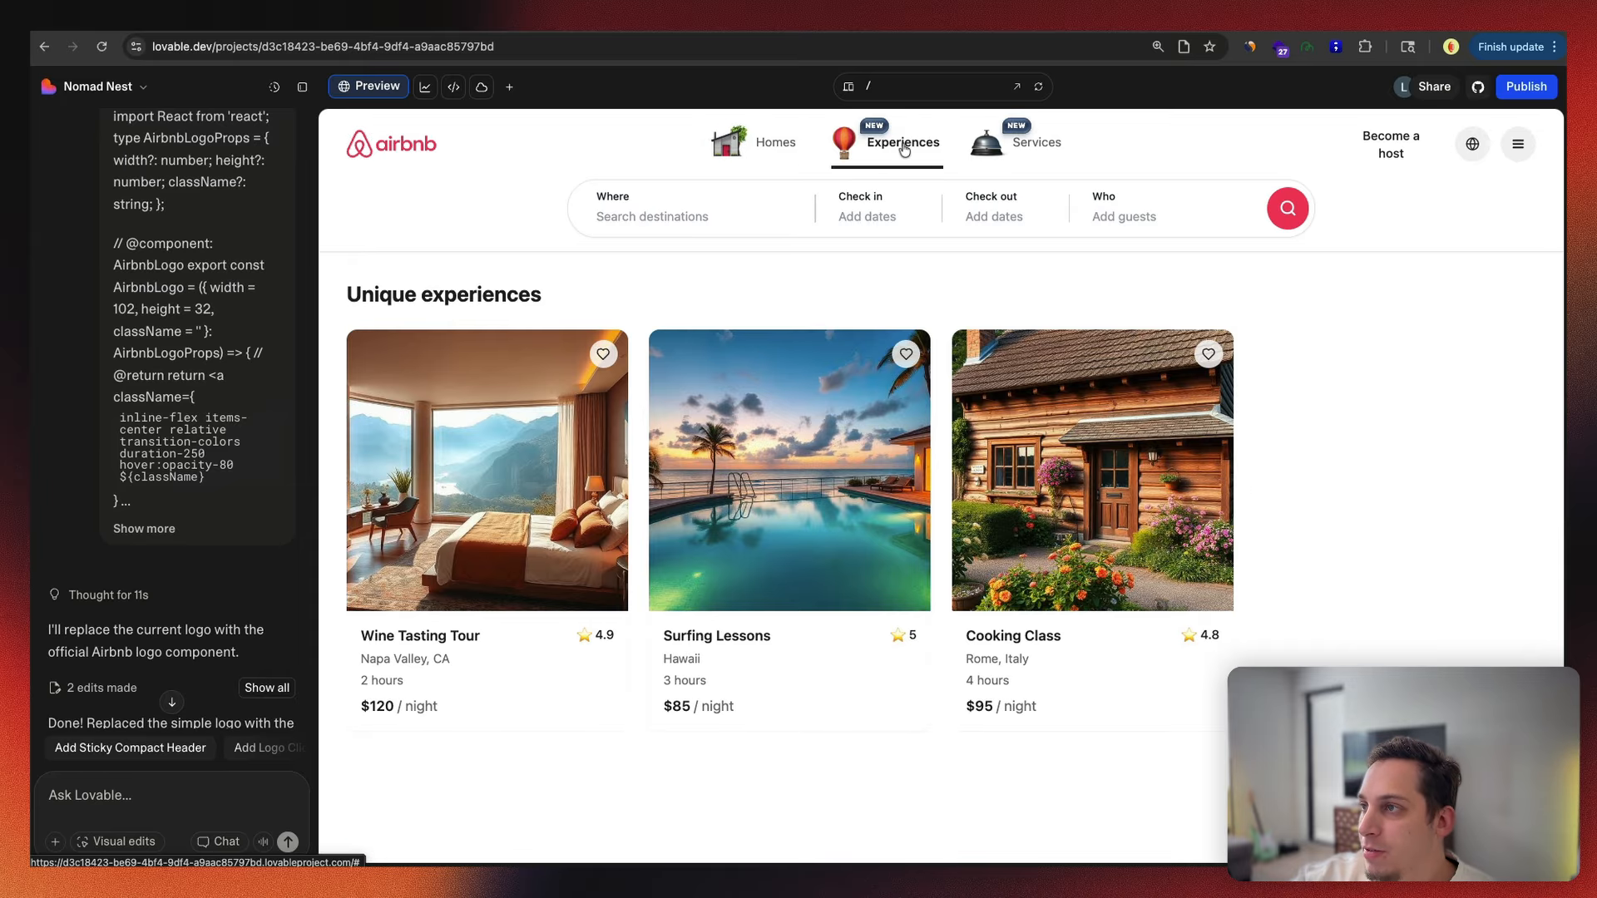
left_click(989, 150)
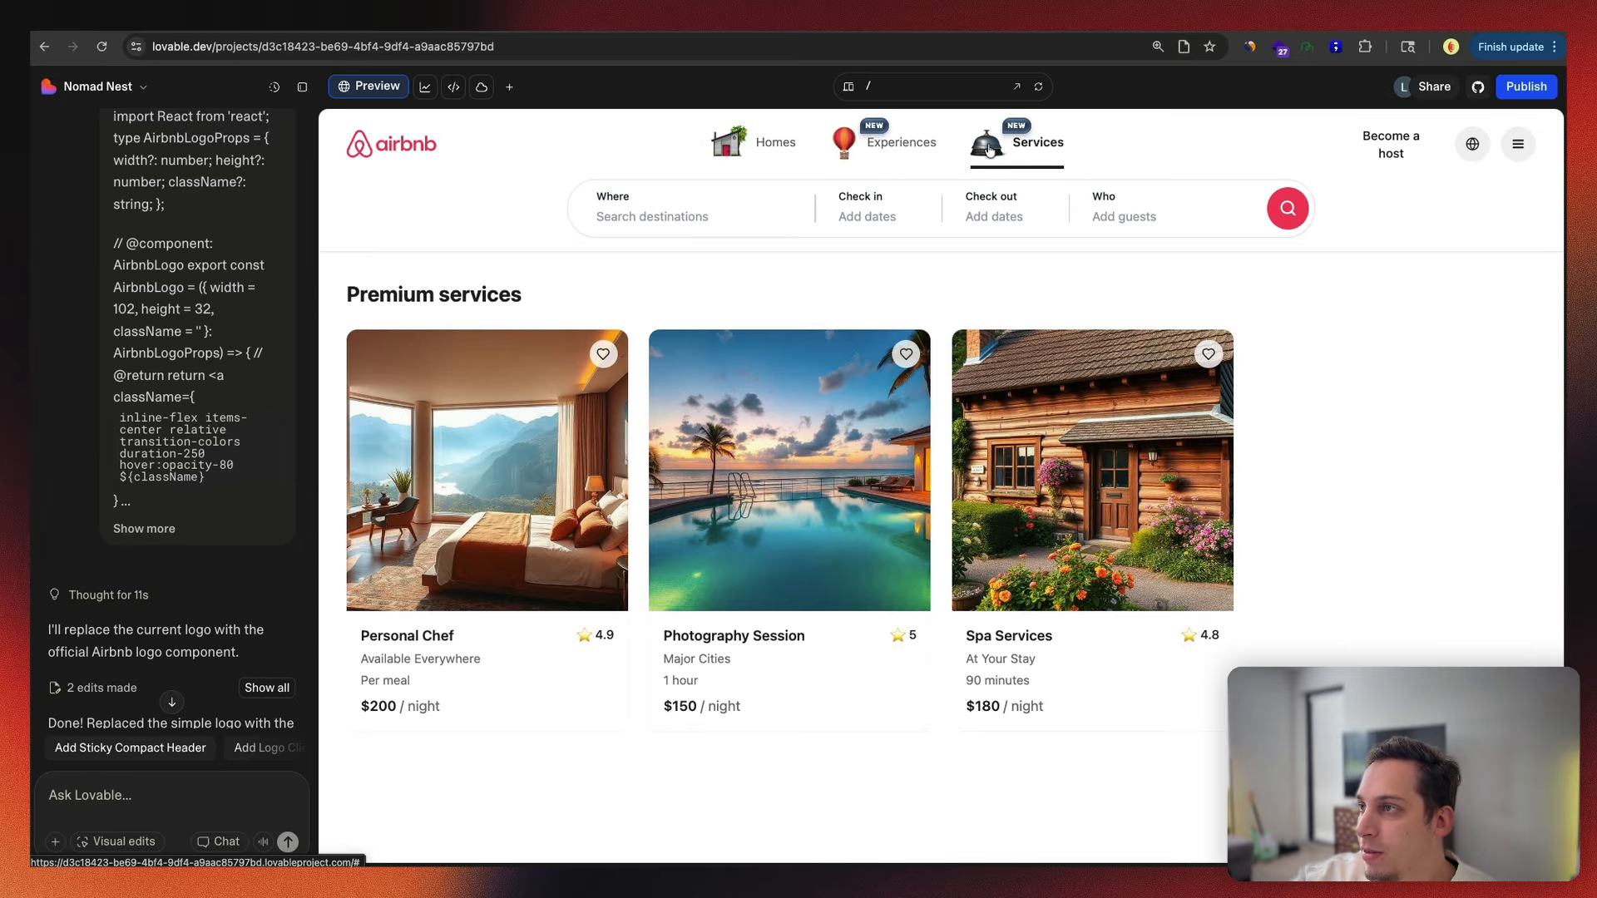
left_click(847, 152)
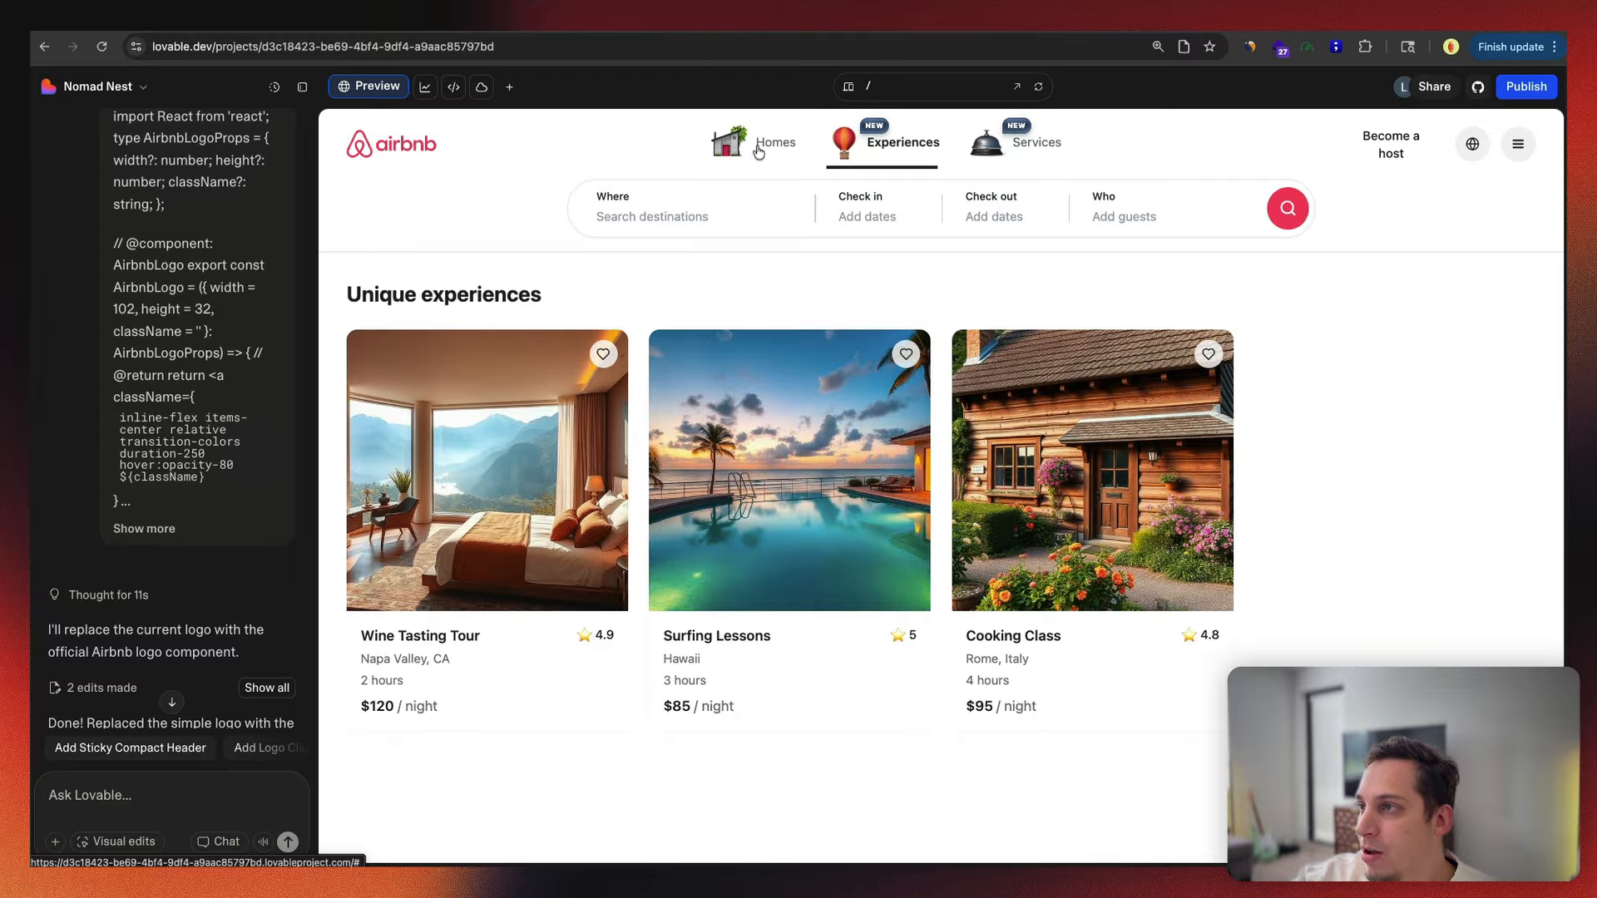
left_click(755, 150)
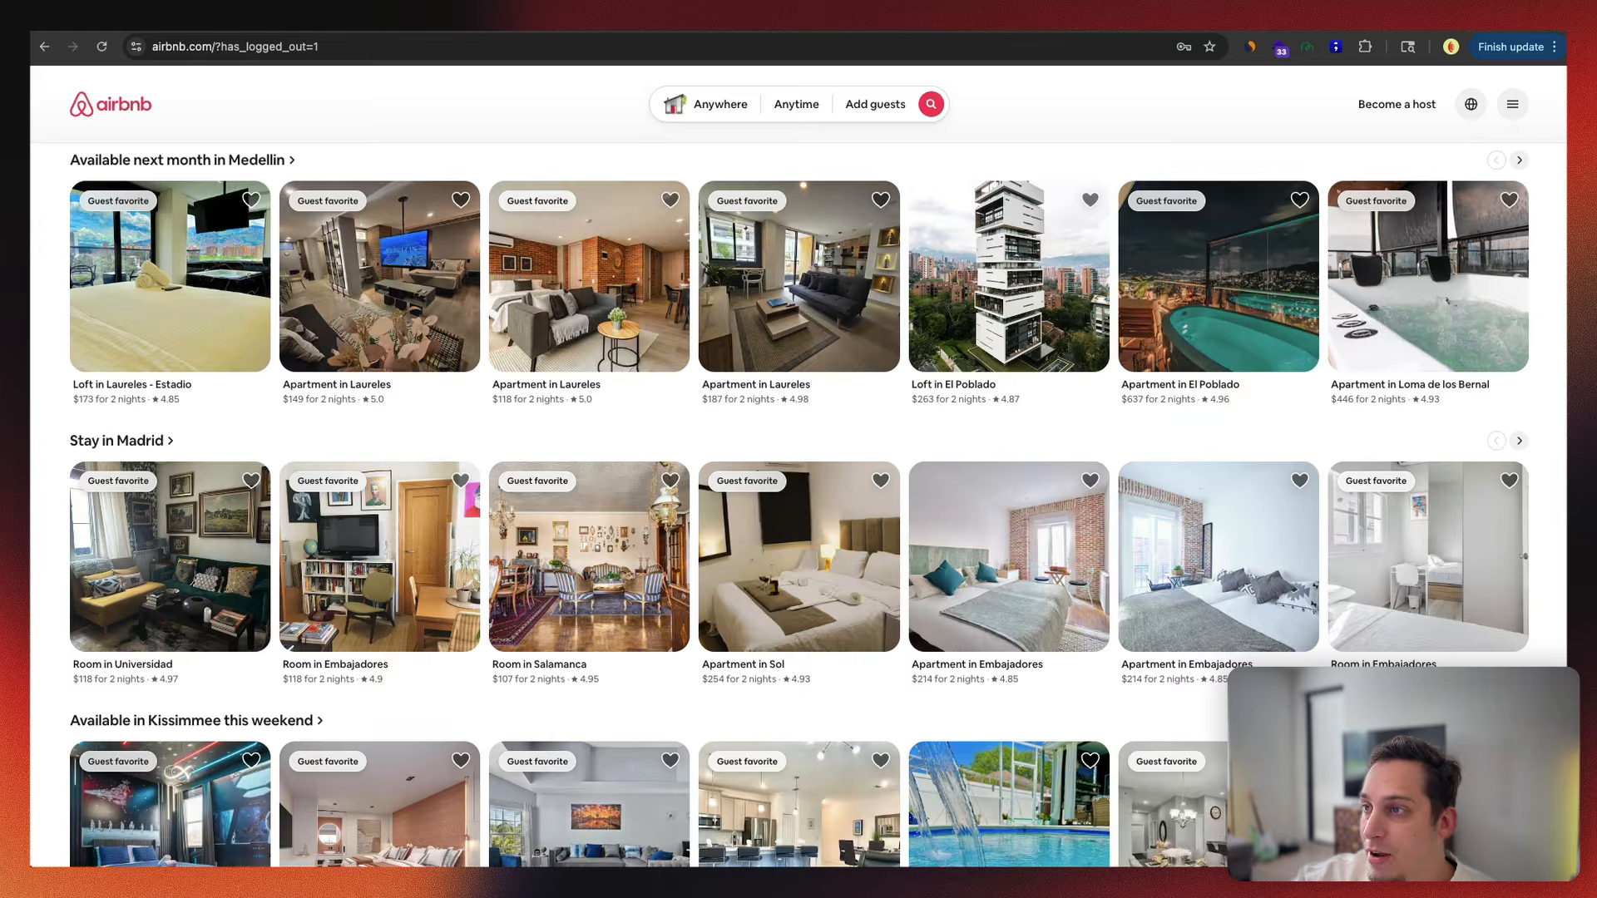
Step: Examine how the header and search bar of the airbnb.com homepage change between the page start and the listings further down
scroll(713, 128, "up", 10)
scroll(627, 323, "down", 18)
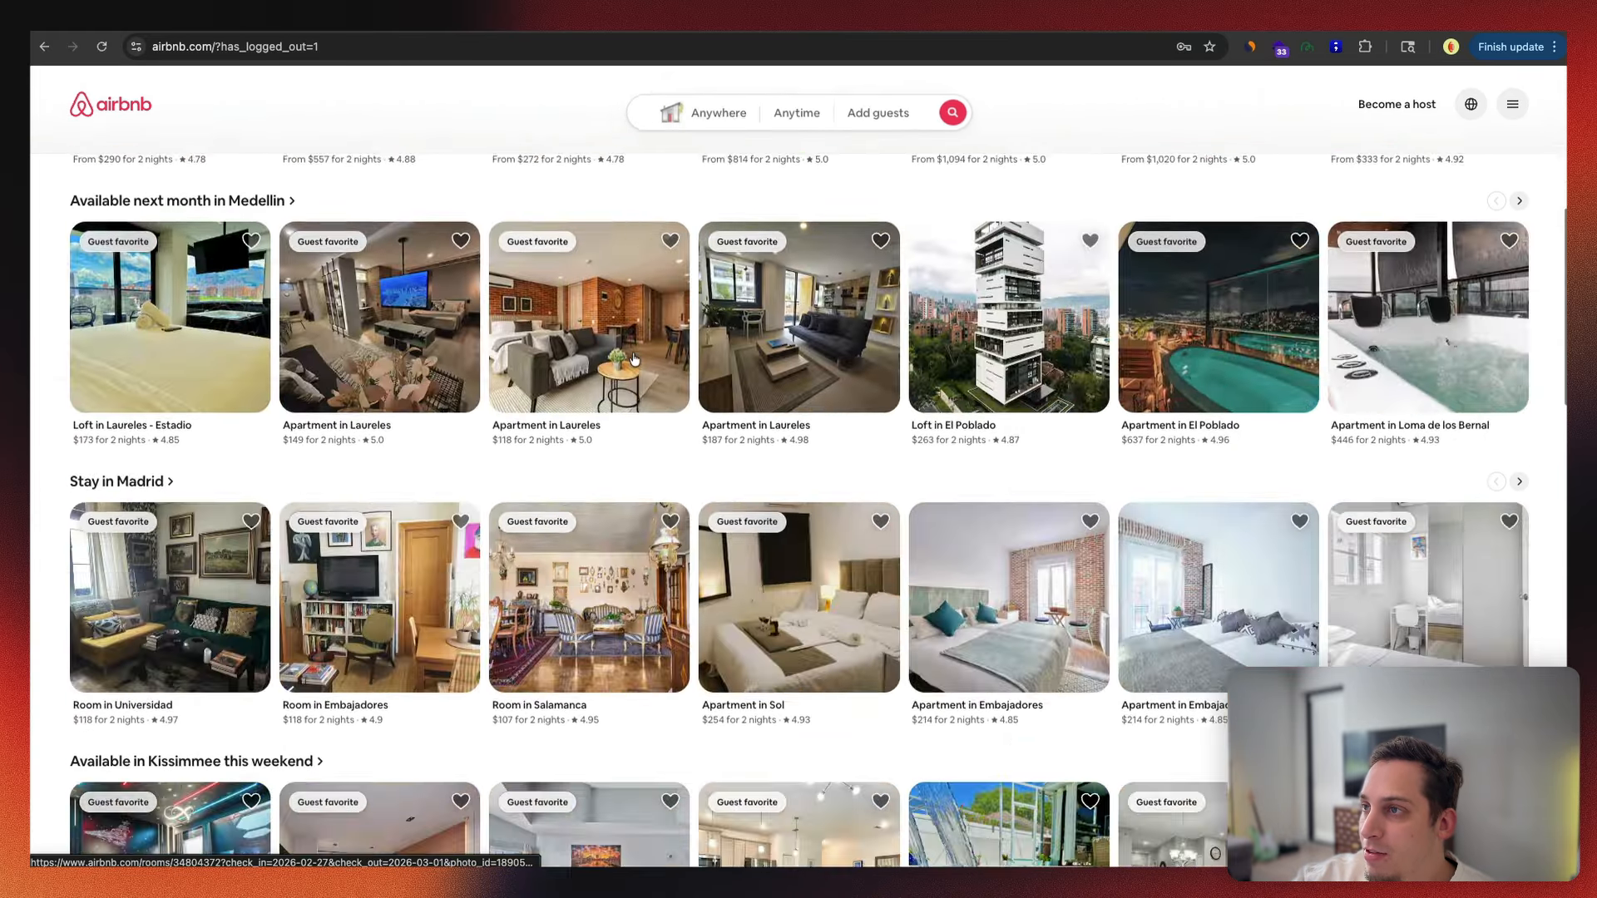
scroll(629, 323, "up", 10)
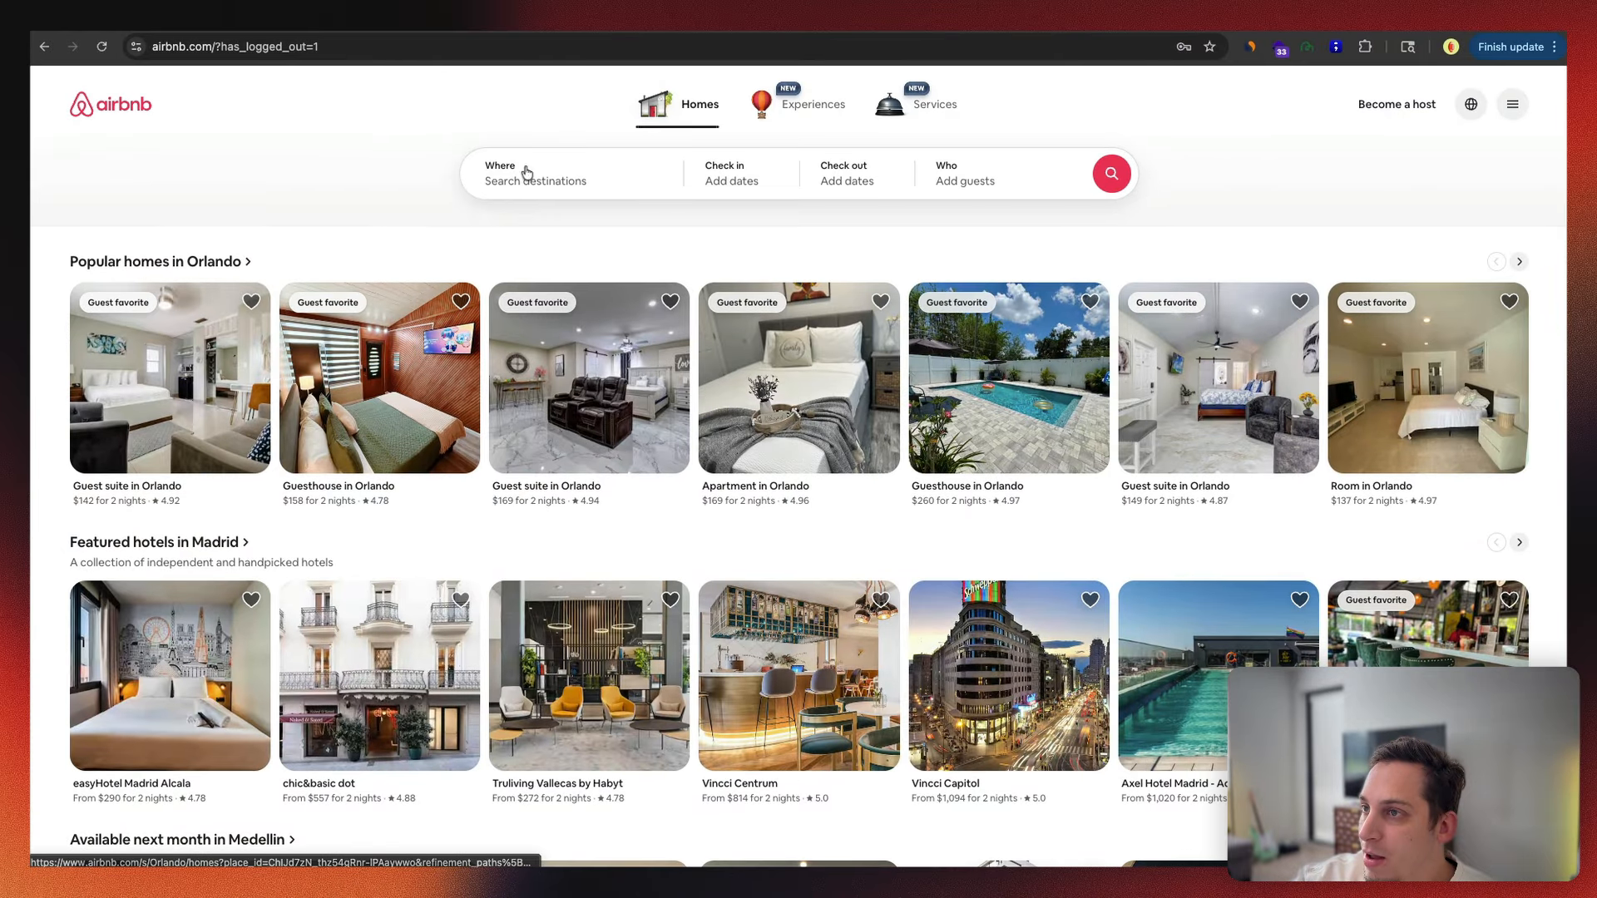
scroll(525, 167, "down", 6)
scroll(370, 312, "up", 6)
scroll(370, 299, "down", 18)
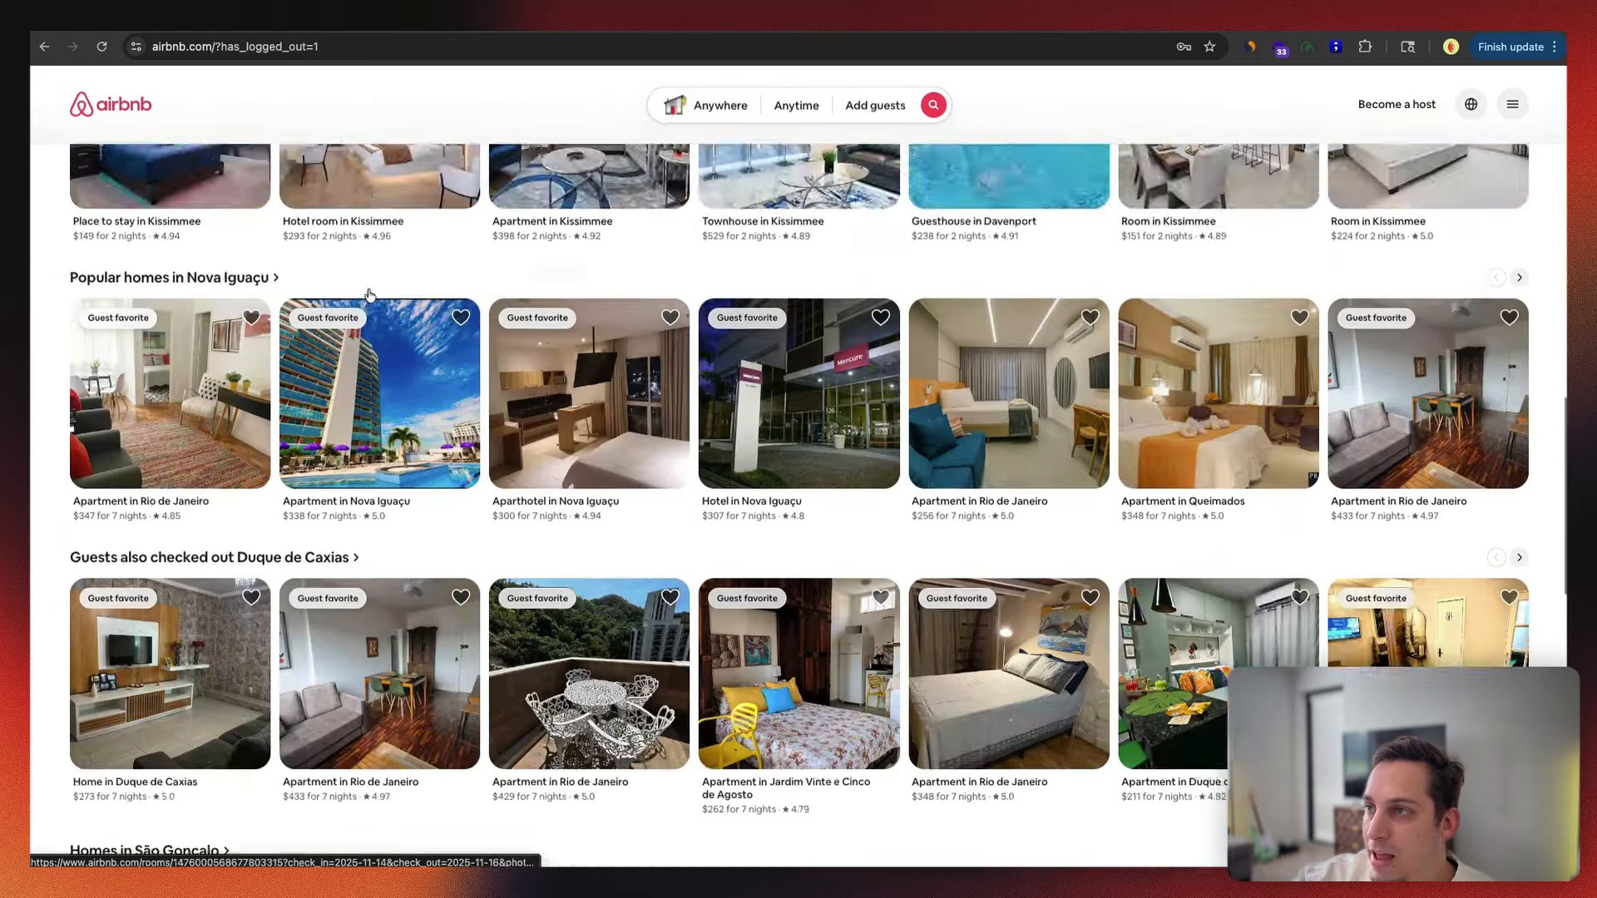
scroll(370, 295, "up", 8)
scroll(370, 296, "down", 10)
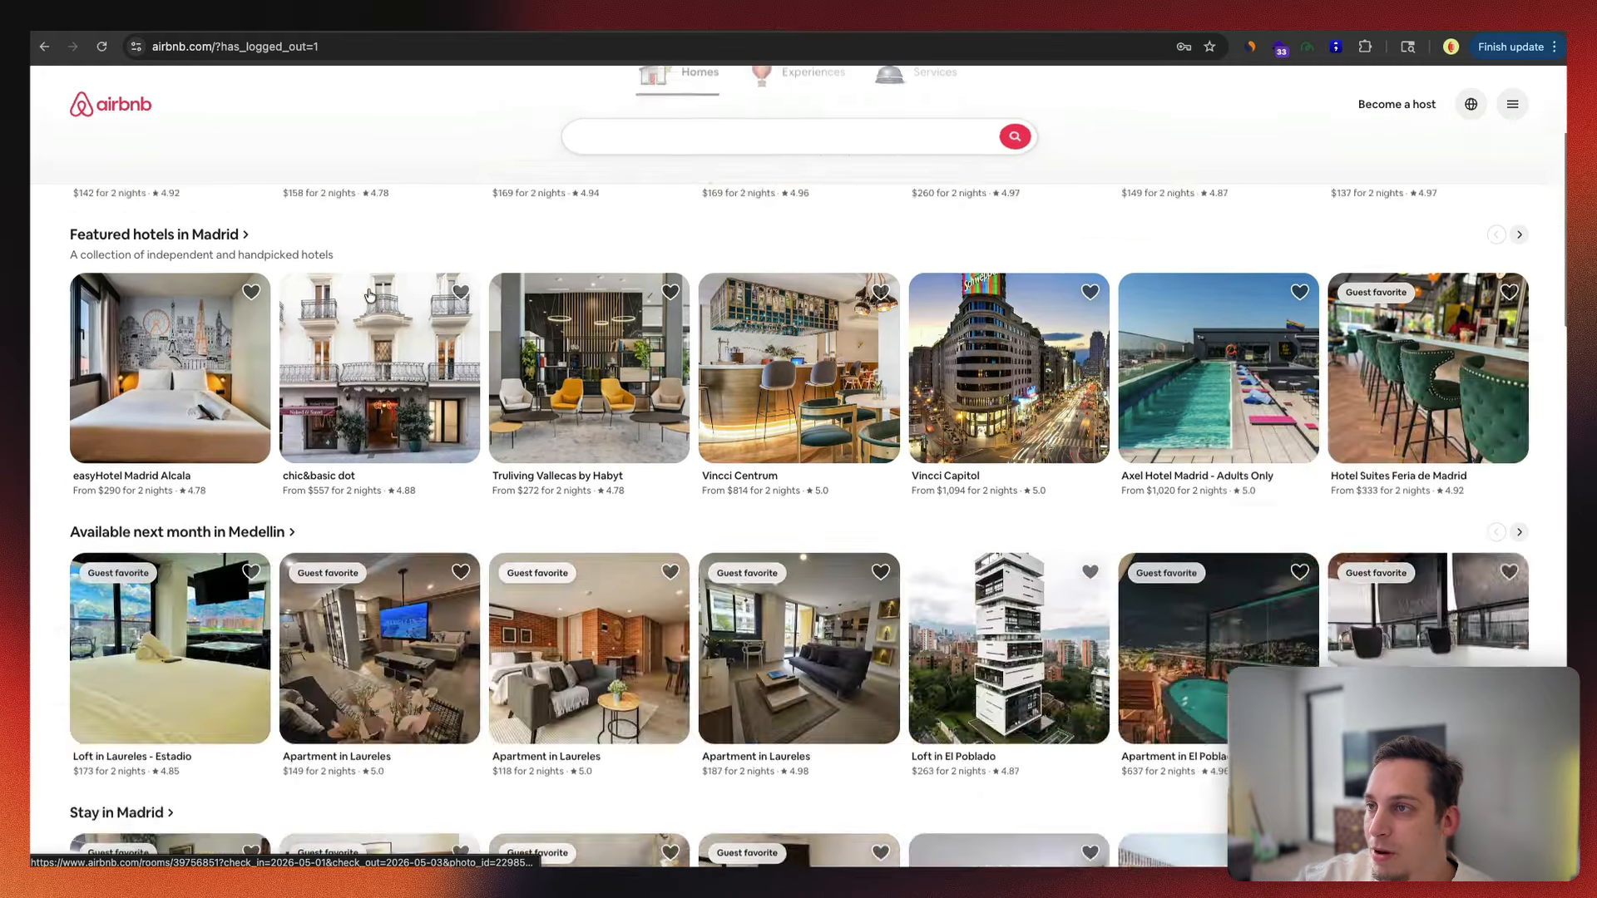
scroll(367, 292, "up", 10)
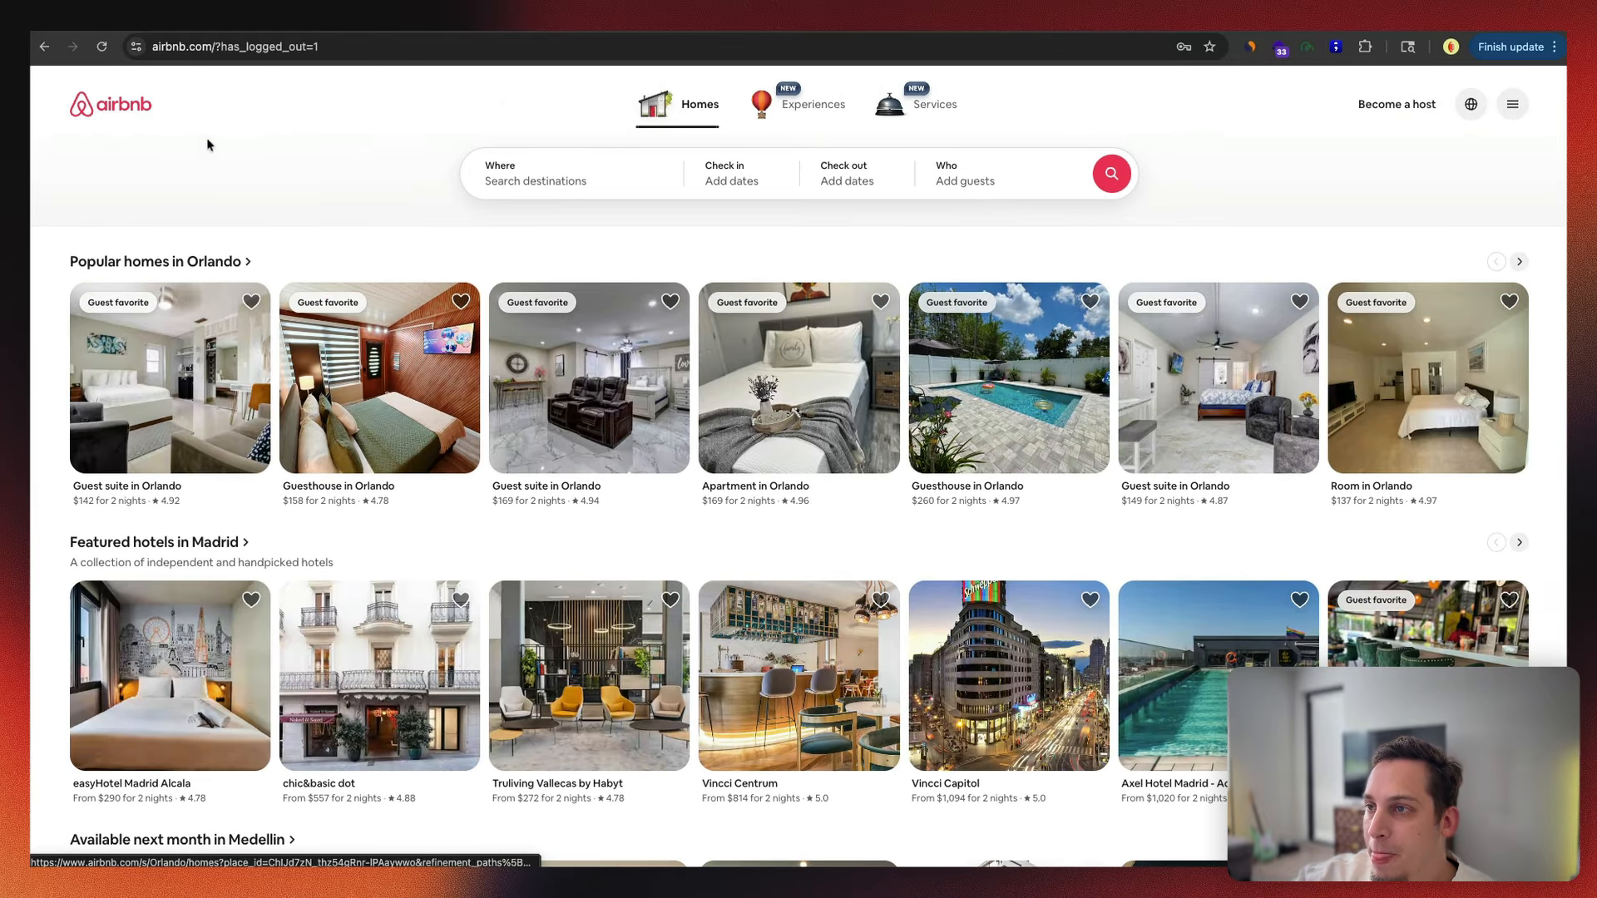
Step: Switch to the MagicPath file and copy the code of the Destination Card component
key("ctrl+Tab")
scroll(414, 371, "left", 3)
scroll(413, 371, "right", 2)
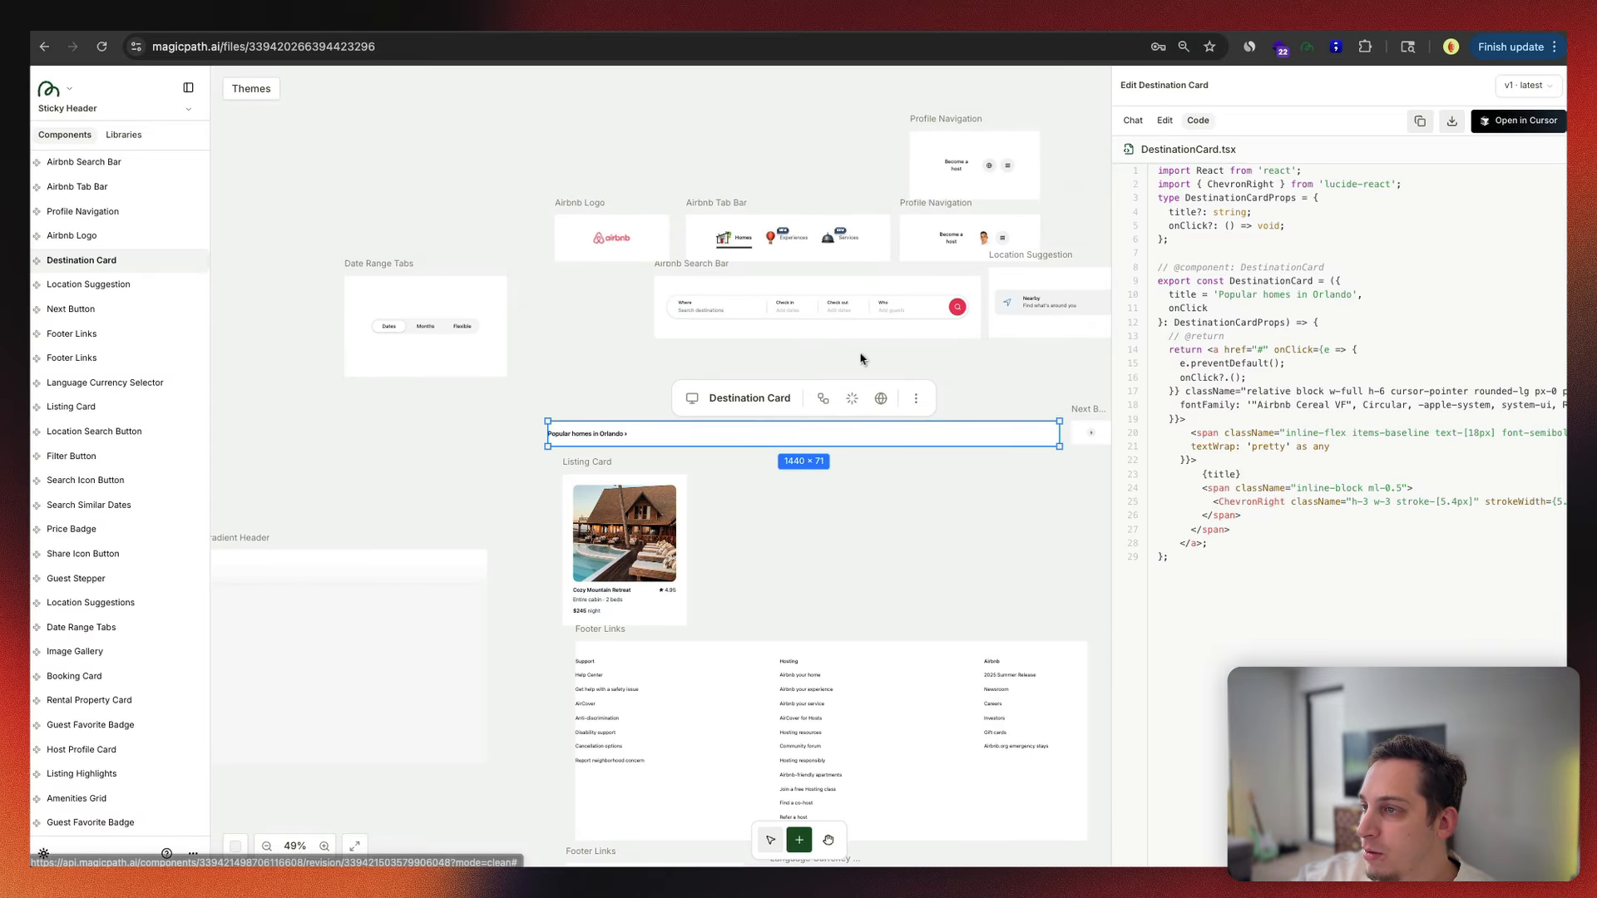
scroll(859, 358, "up", 2)
scroll(859, 358, "up", 2)
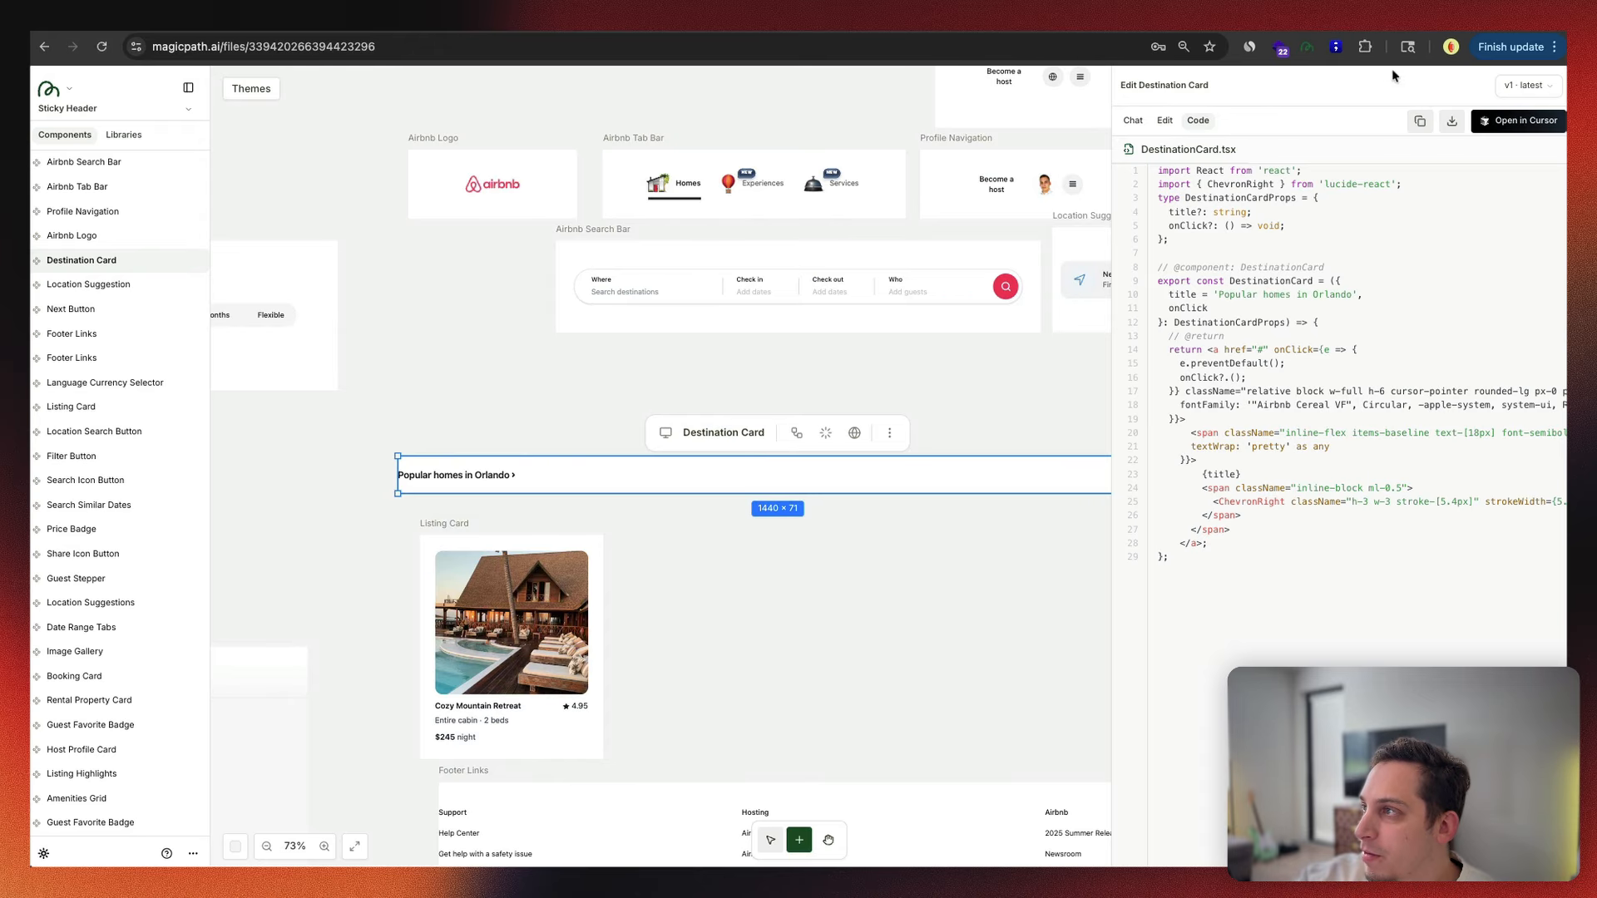
left_click(1409, 123)
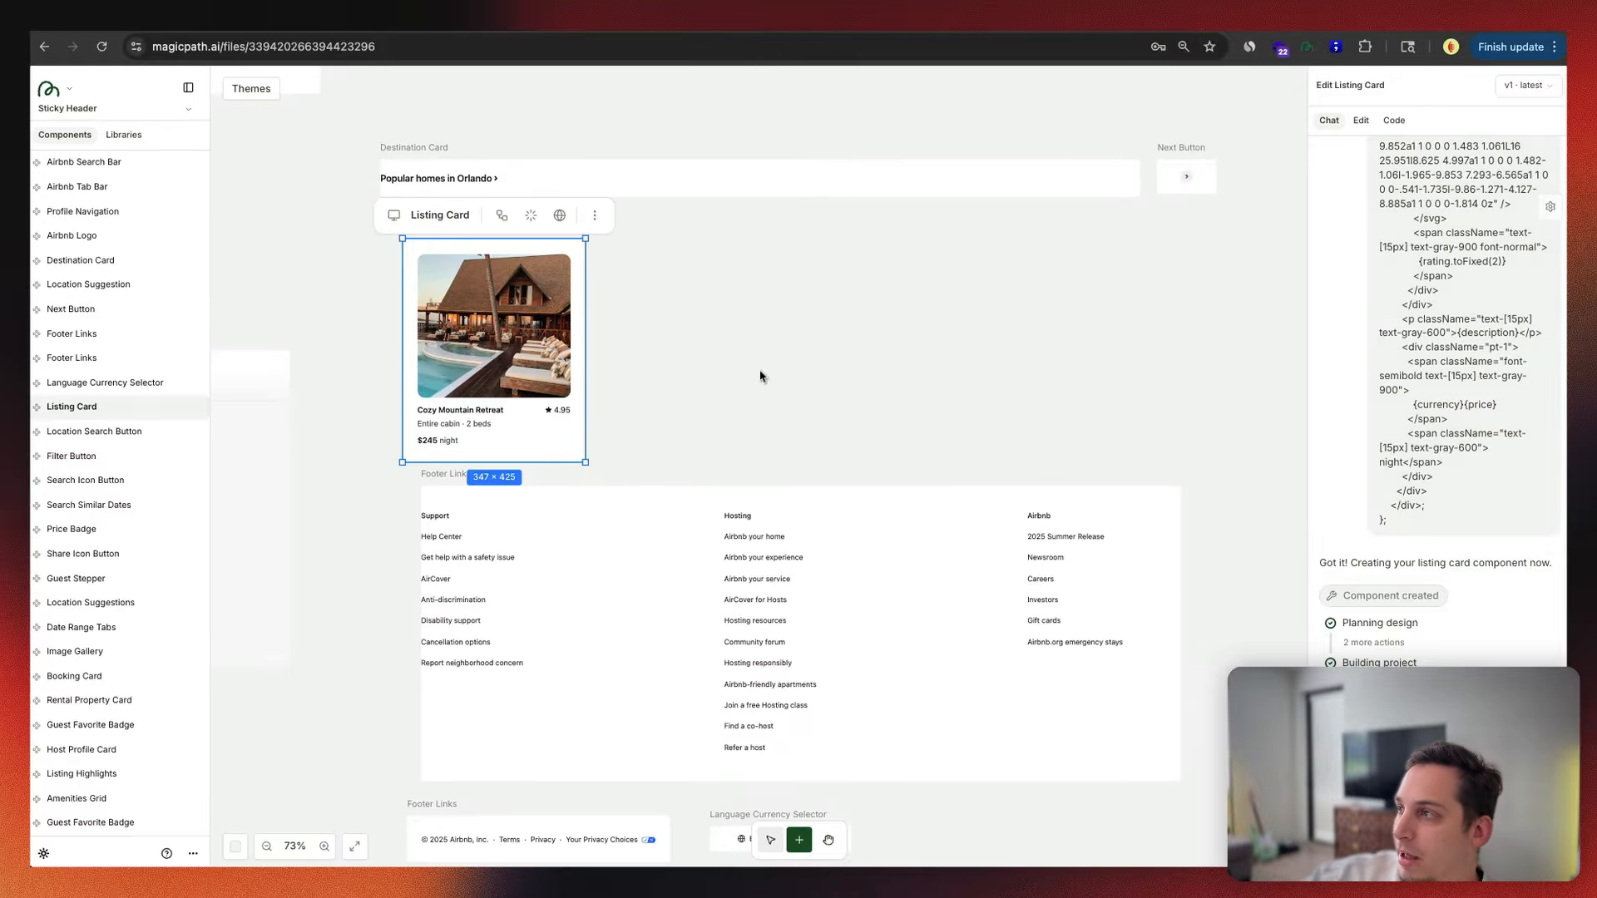
Step: Copy the Listing Card component's code and send it in Lovable after the prompt "lets replace the cards in the field to match this:"
left_click(1392, 122)
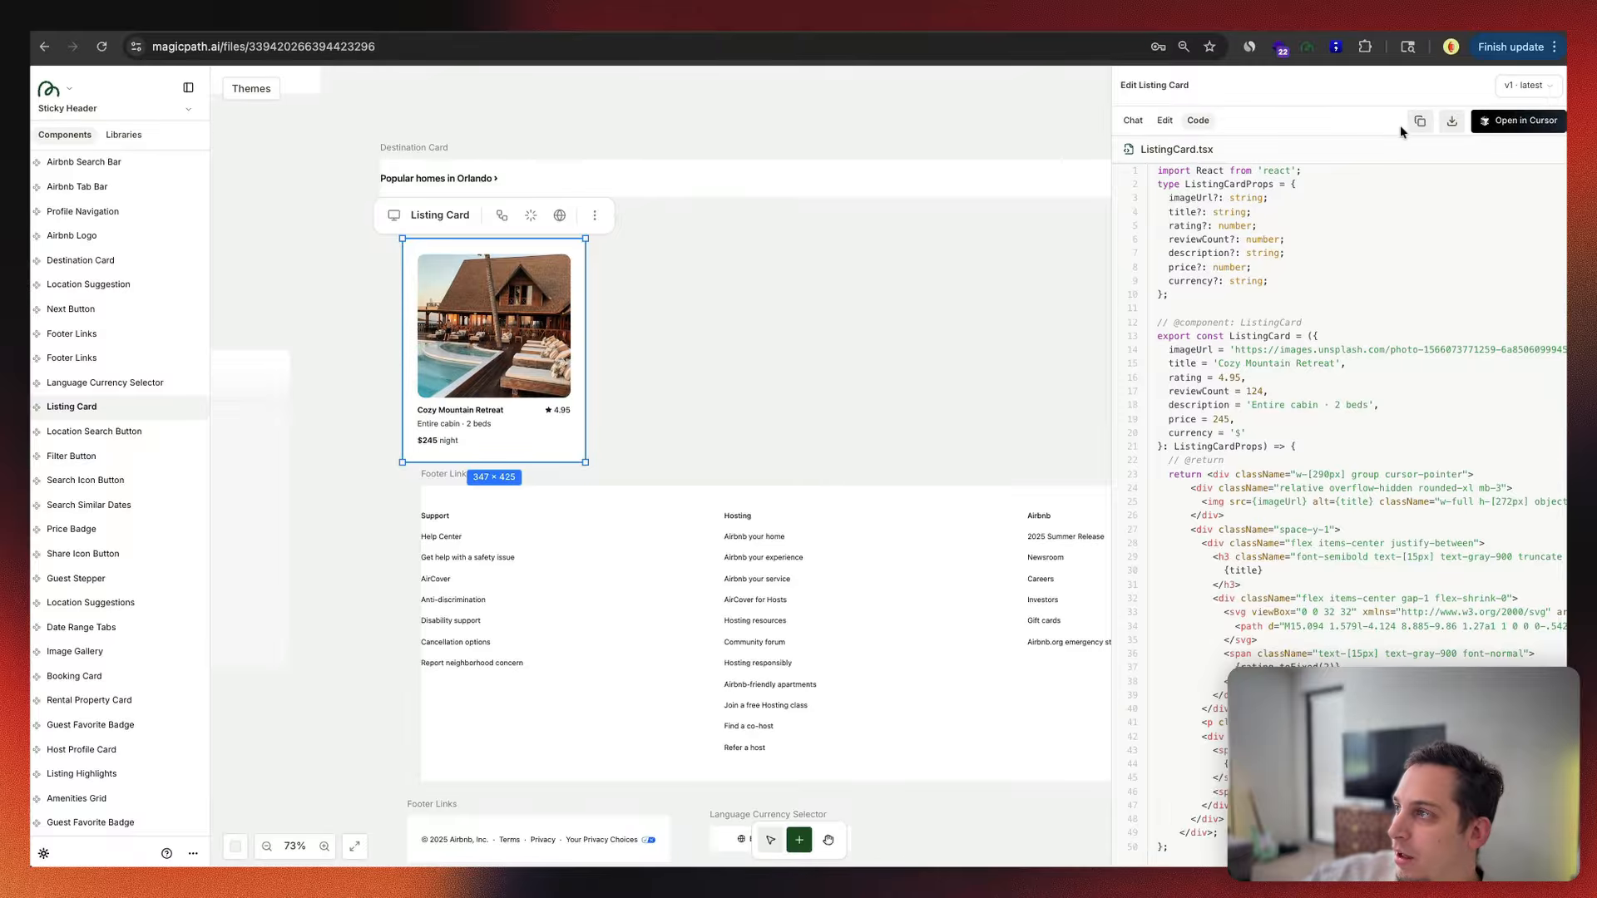
left_click(1408, 123)
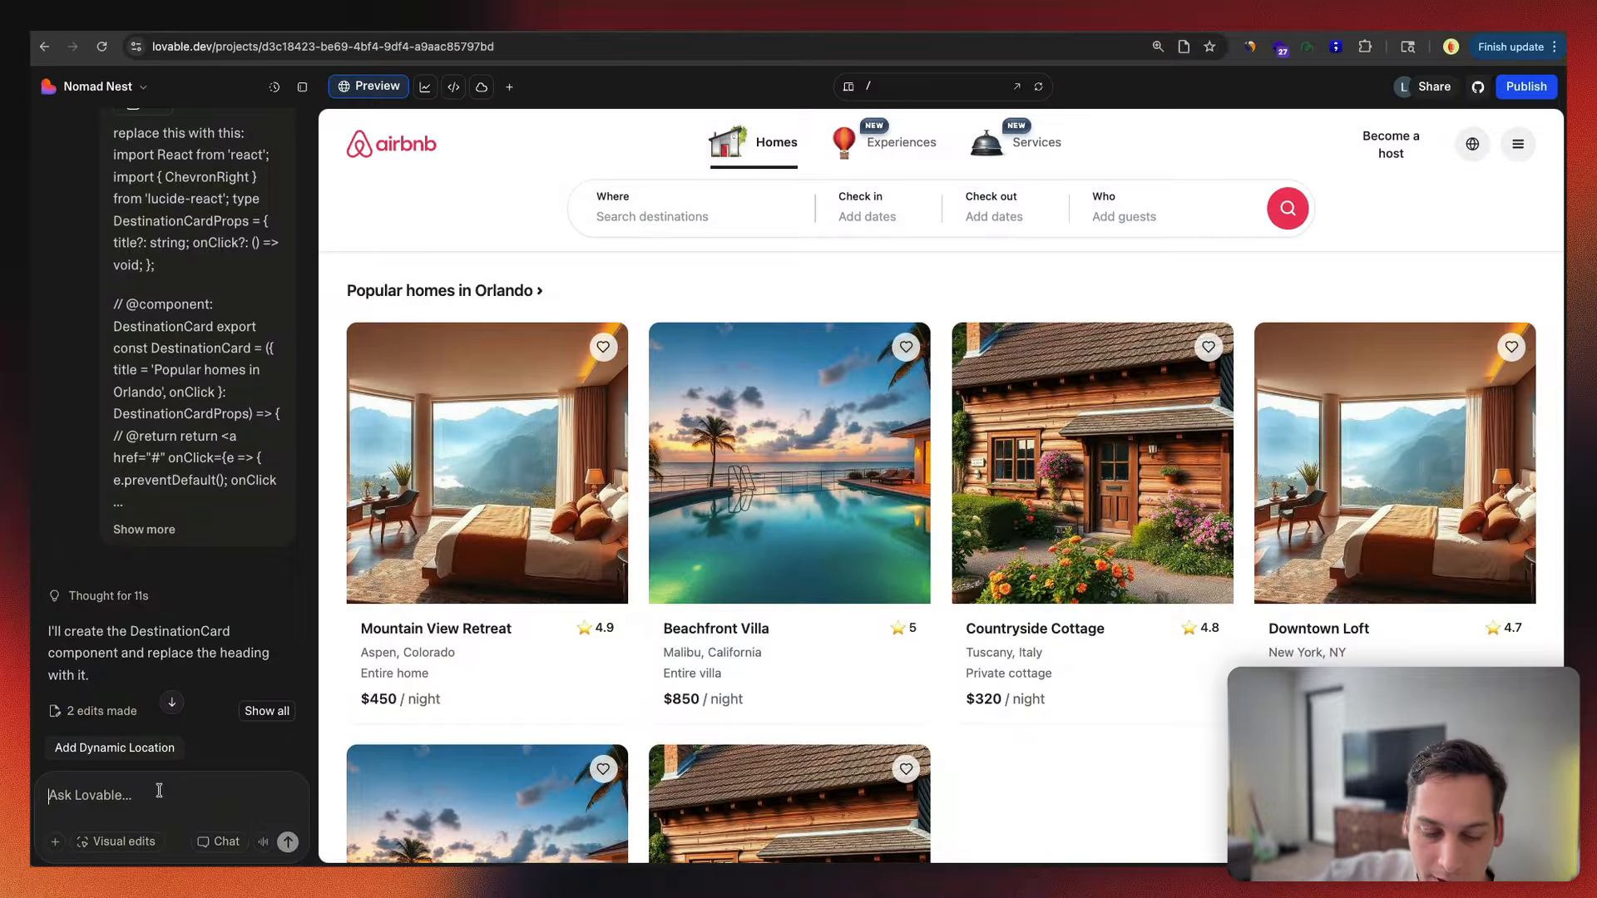
type("lets replace the card")
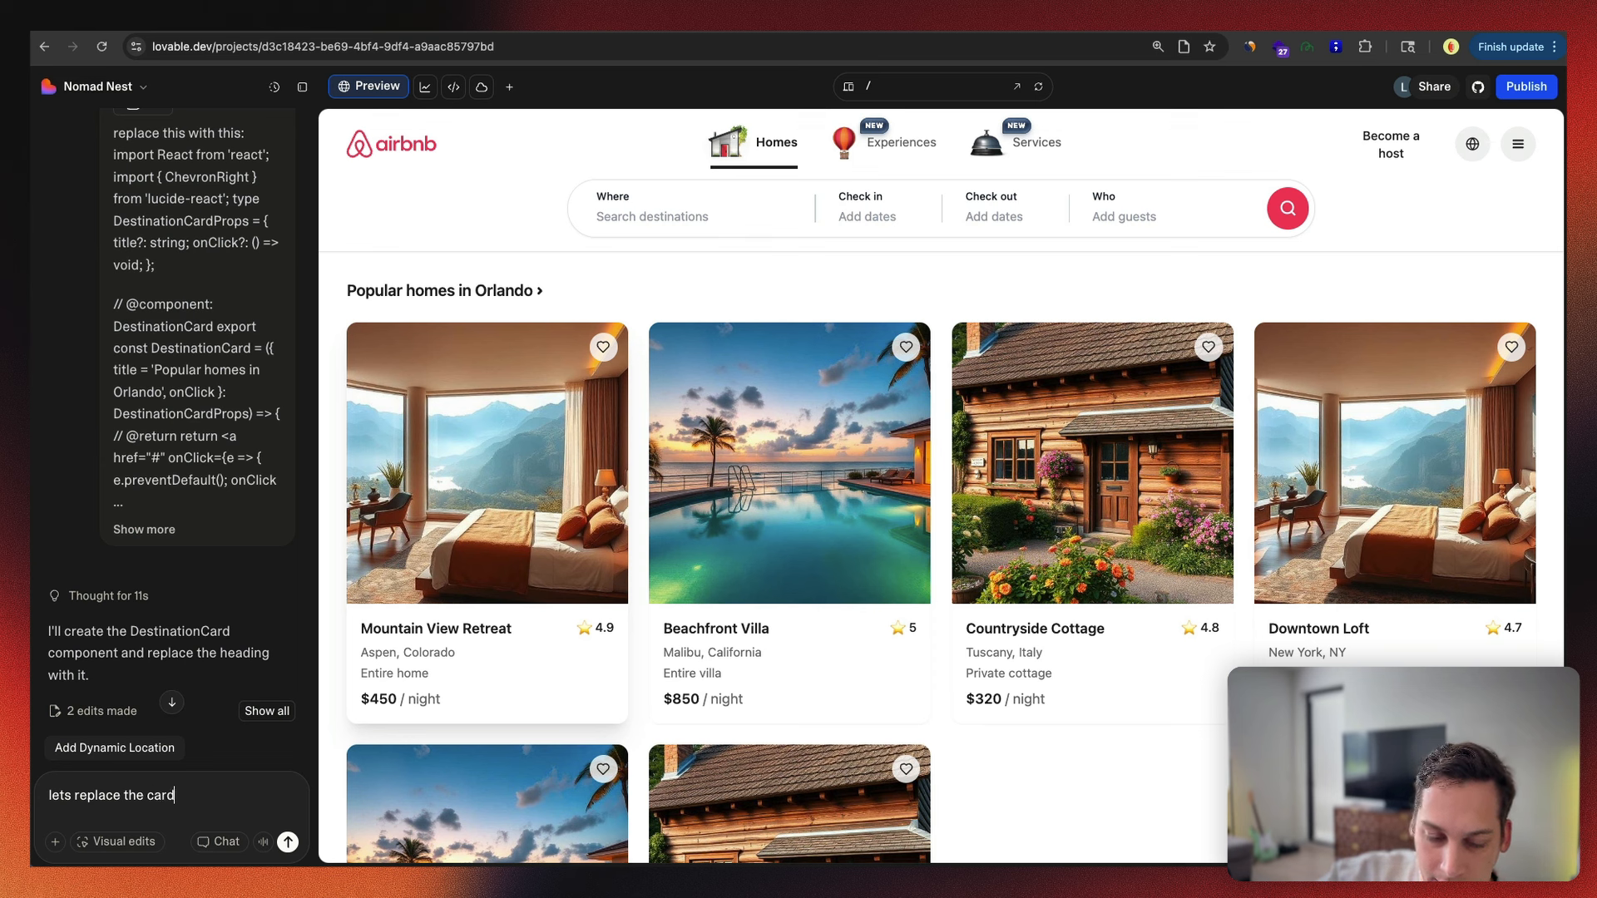
type("s in the field ")
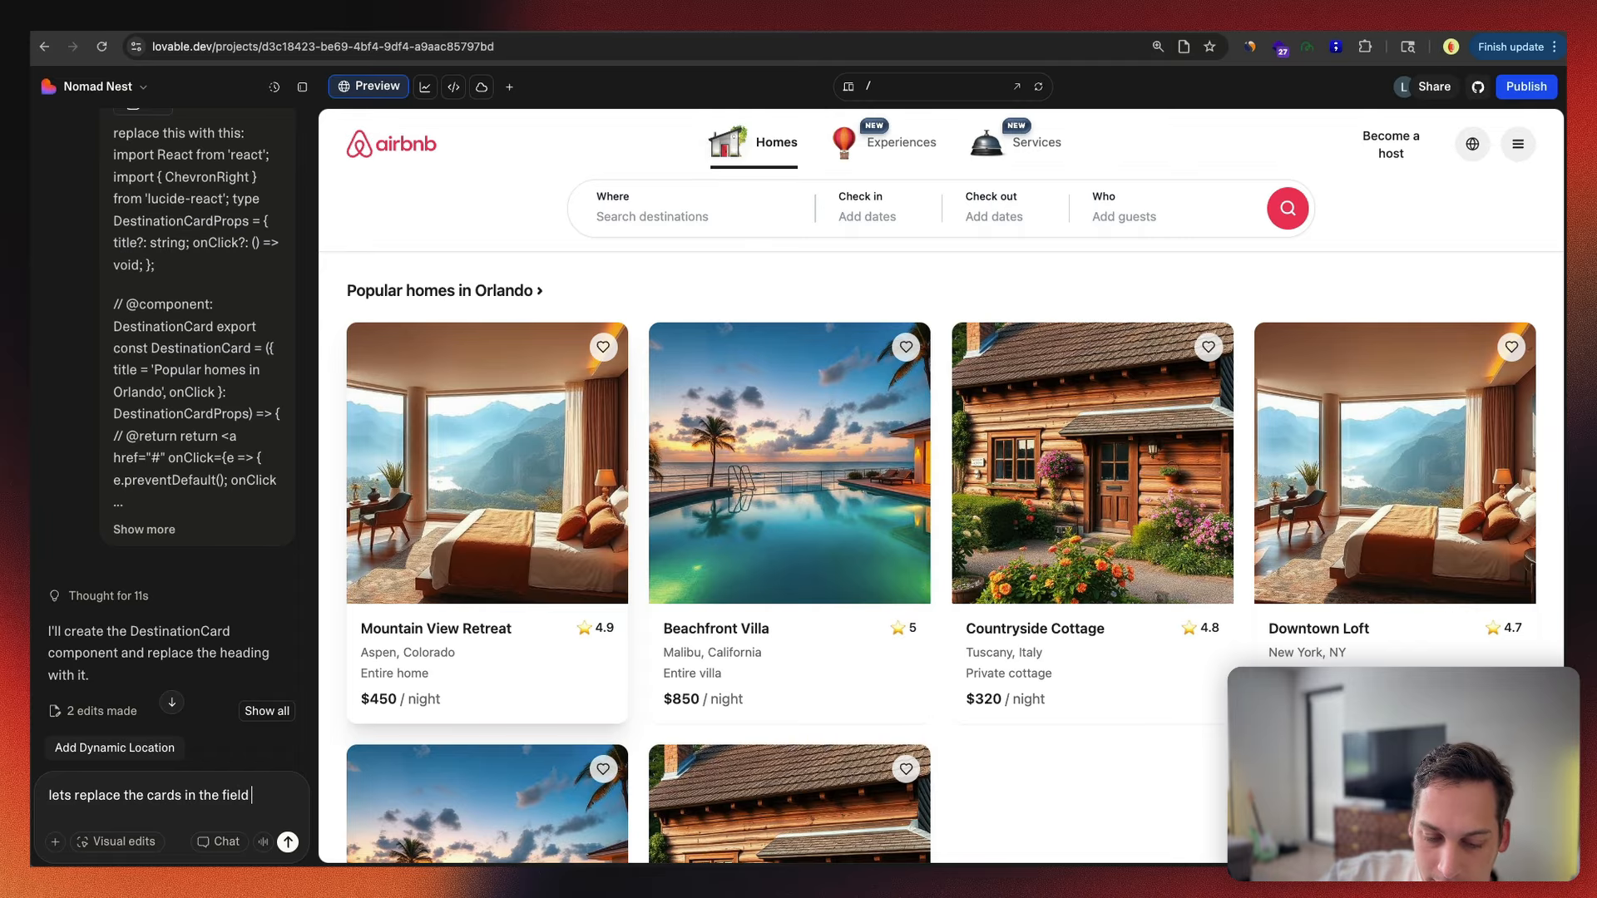
type("to look")
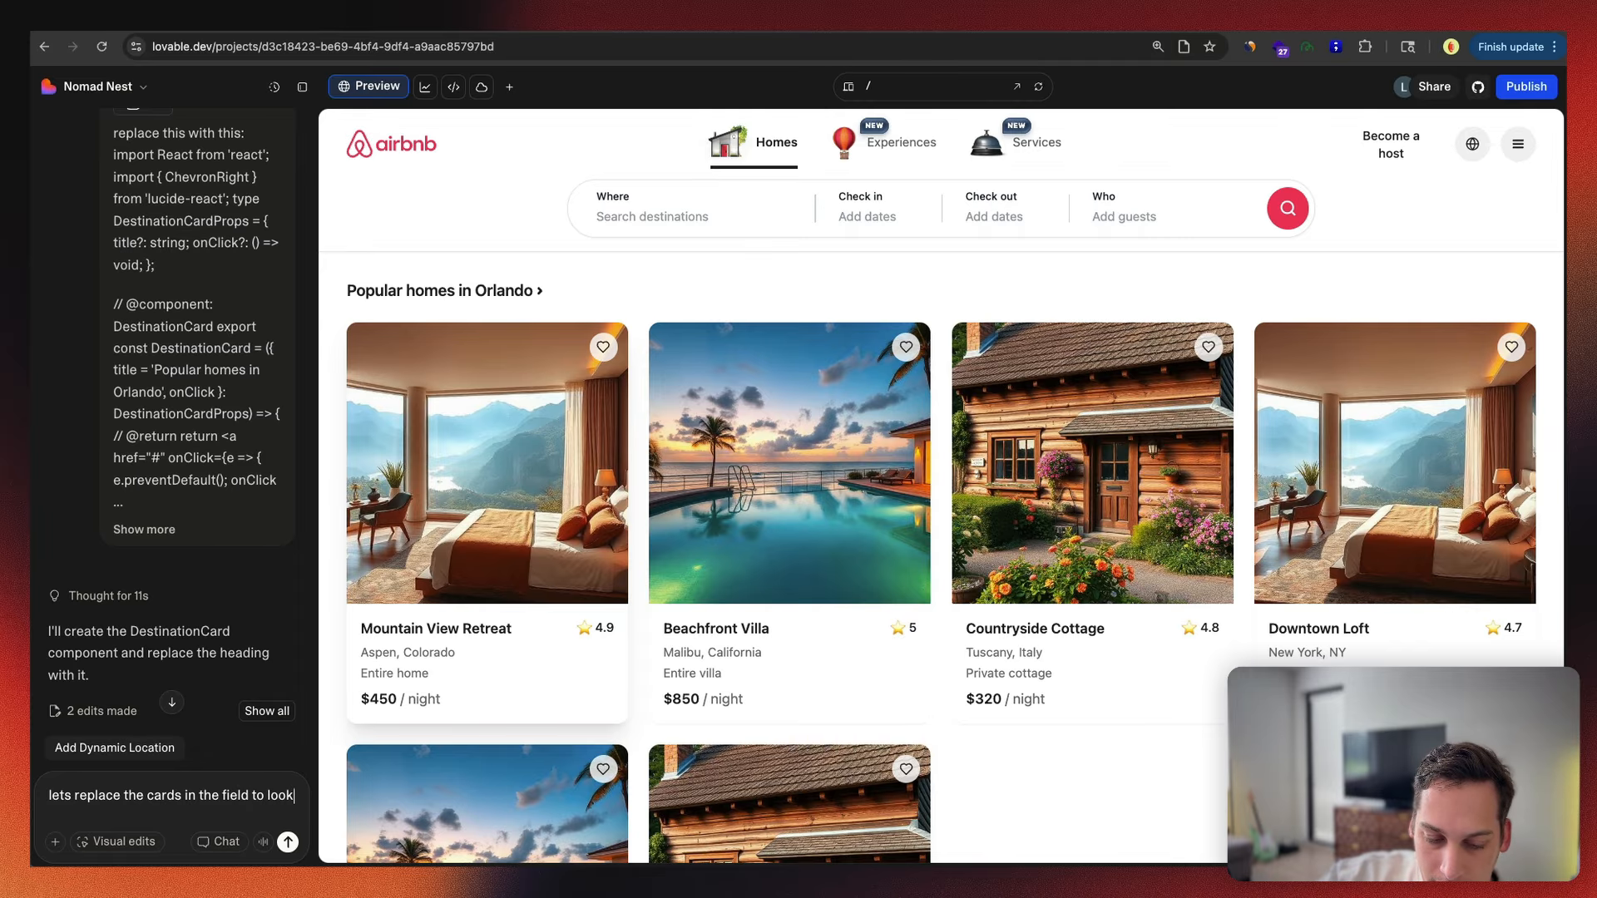
key("BackSpace")
key("BackSpace")
key("BackSpace")
key("BackSpace")
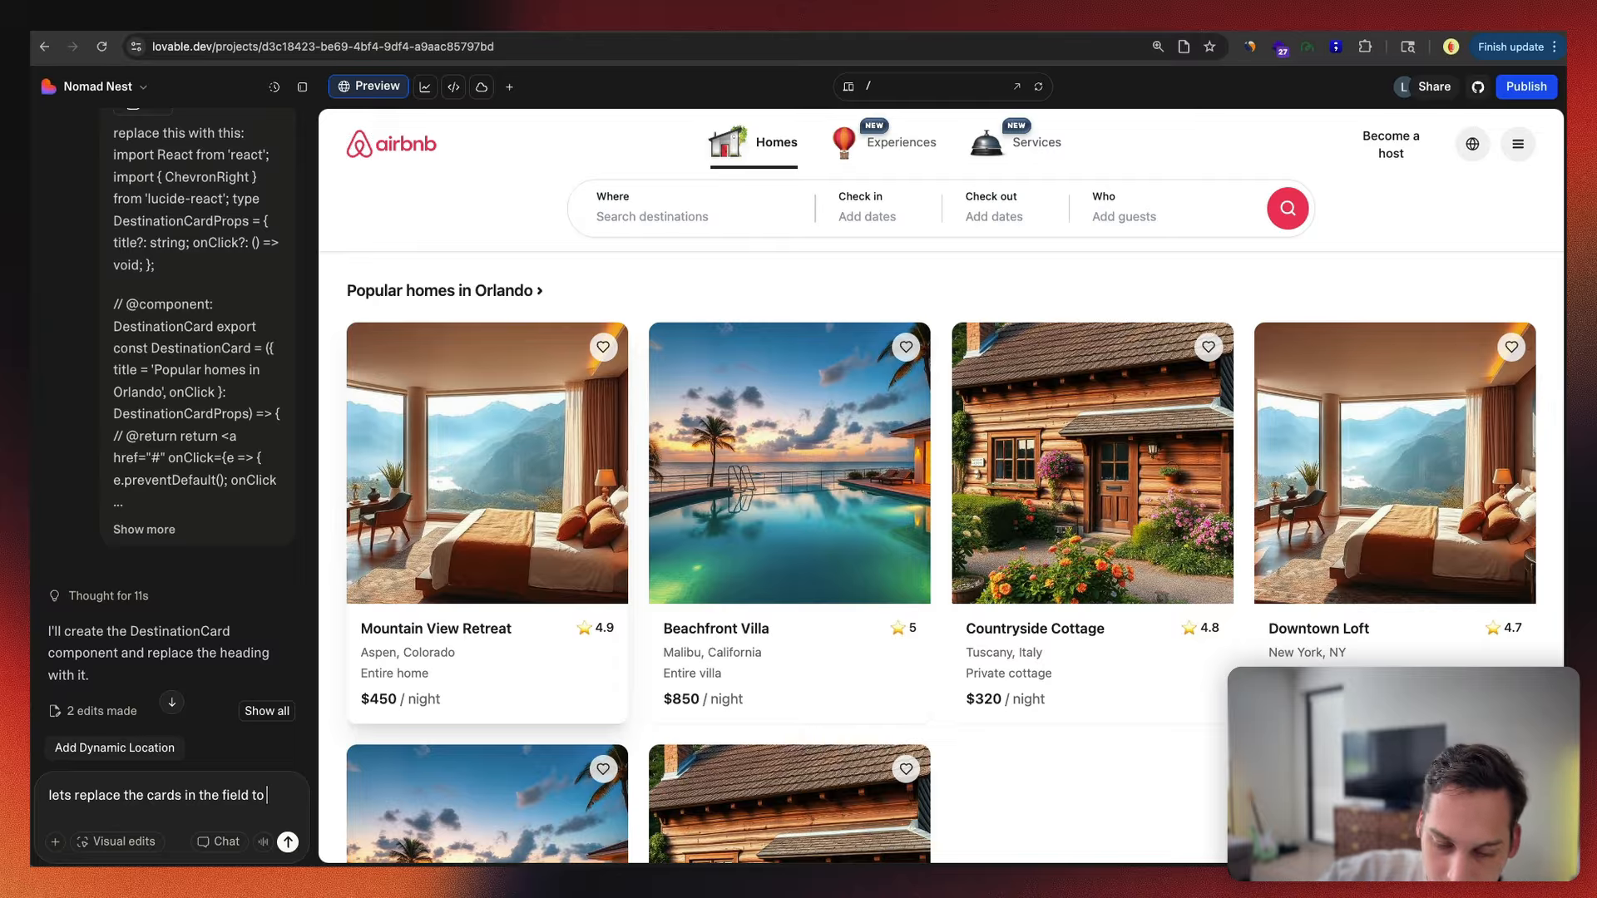
type("match this:")
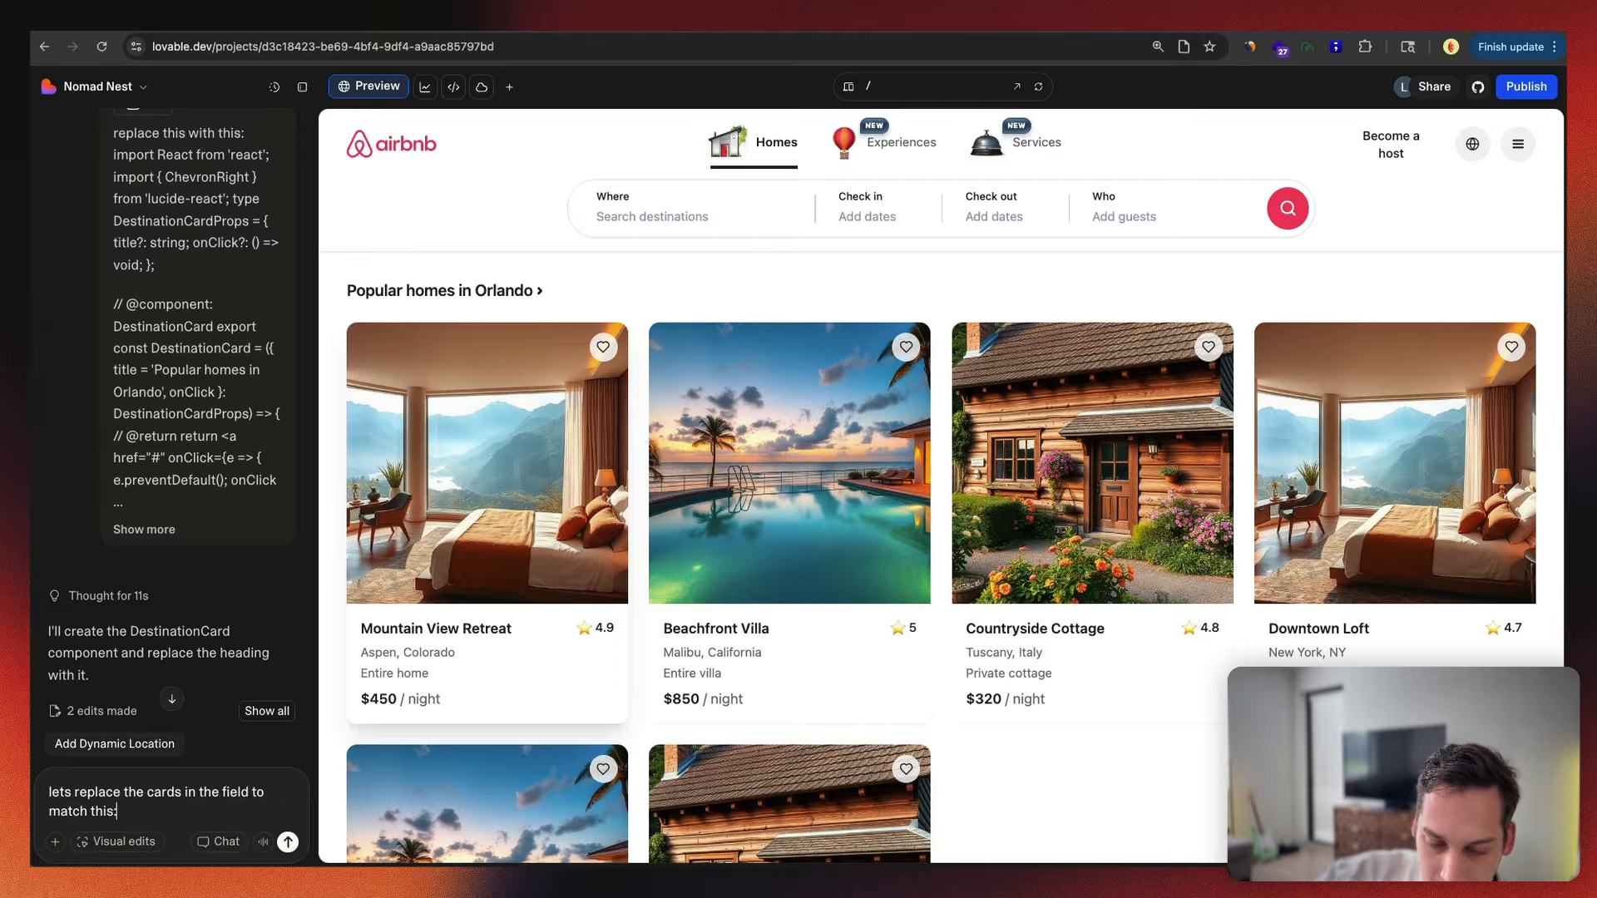
key("super+v")
key("Return")
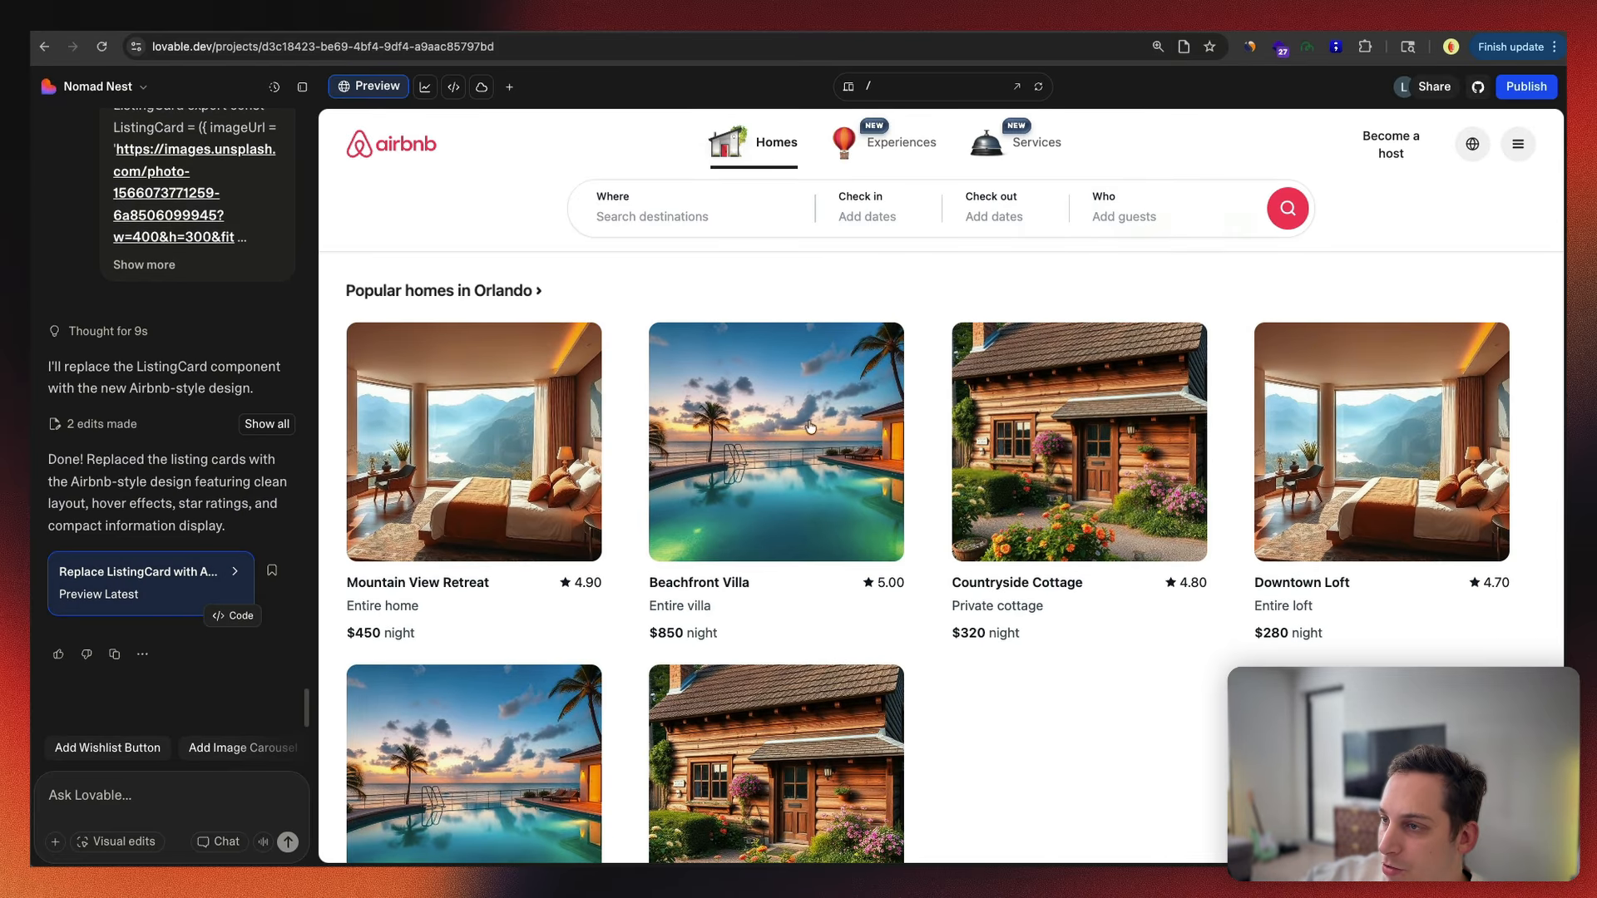
Step: Draft a Lovable prompt beginning "reduce the size of the cards by 50% and make each line"
type("reduce the size of the cards by 50% and")
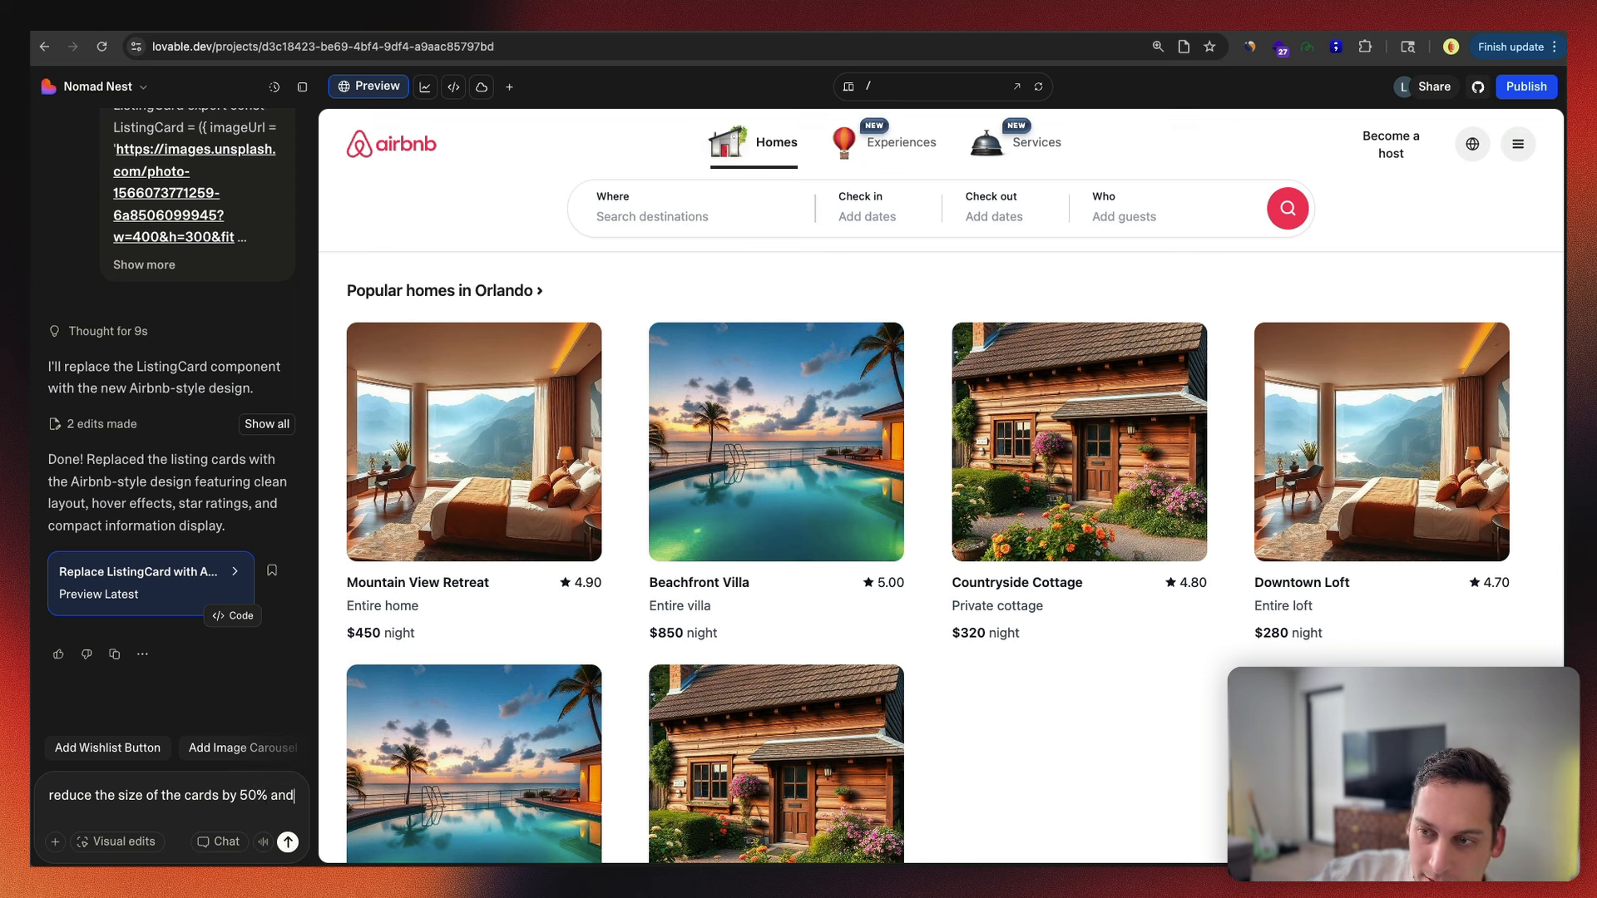
type(" make each li")
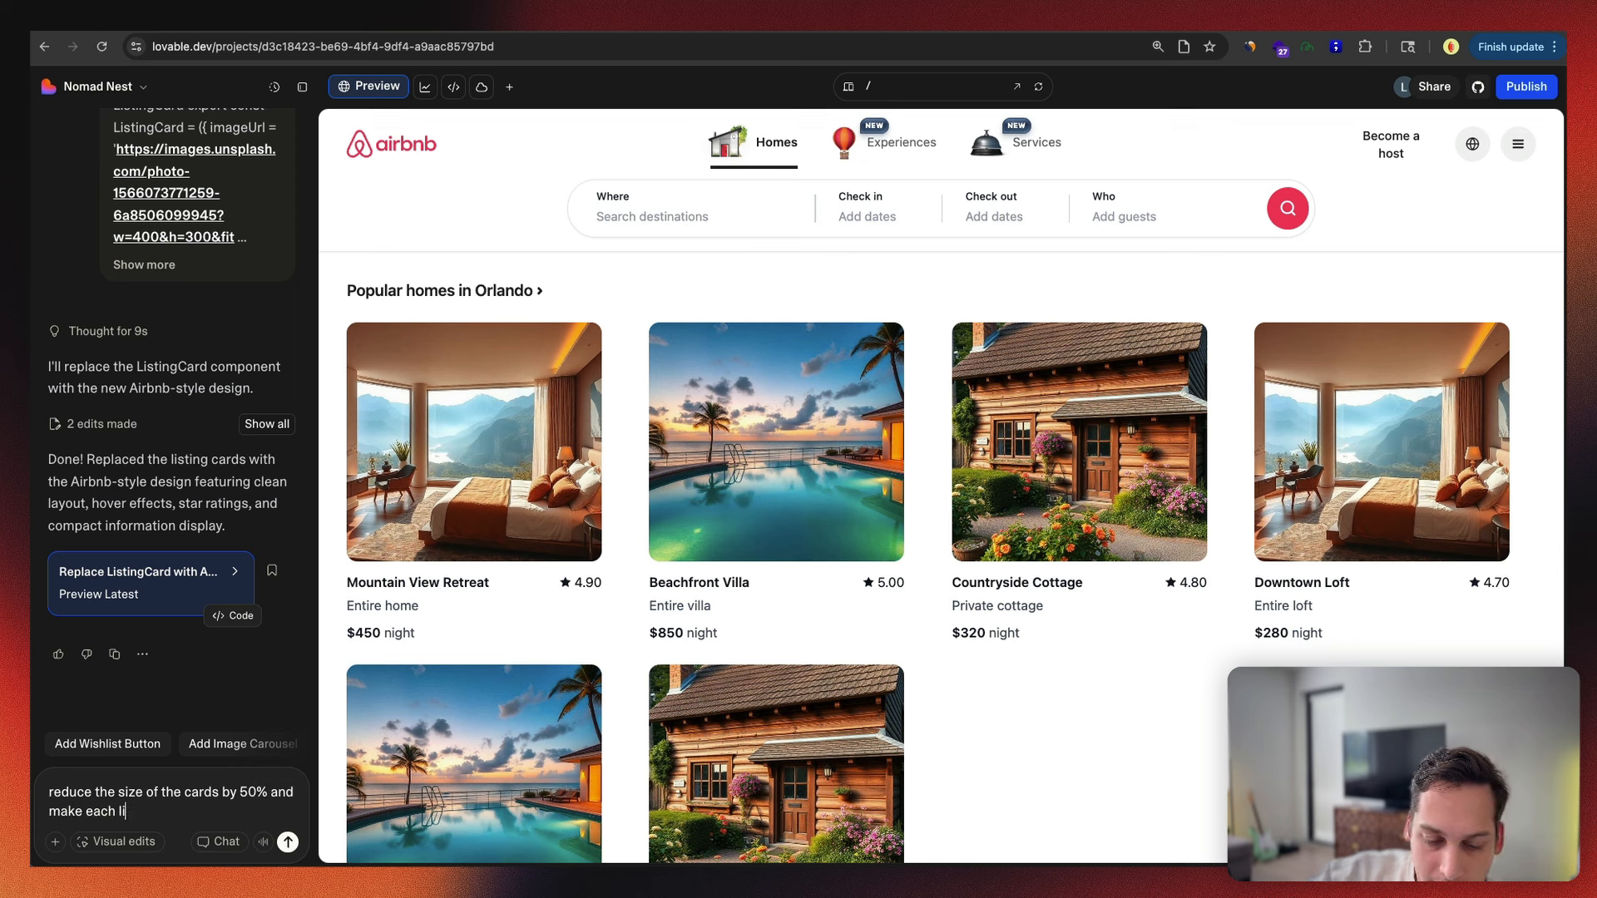
type("ne have")
key("BackSpace")
key("BackSpace")
key("BackSpace")
key("BackSpace")
key("BackSpace")
key("BackSpace")
key("BackSpace")
key("BackSpace")
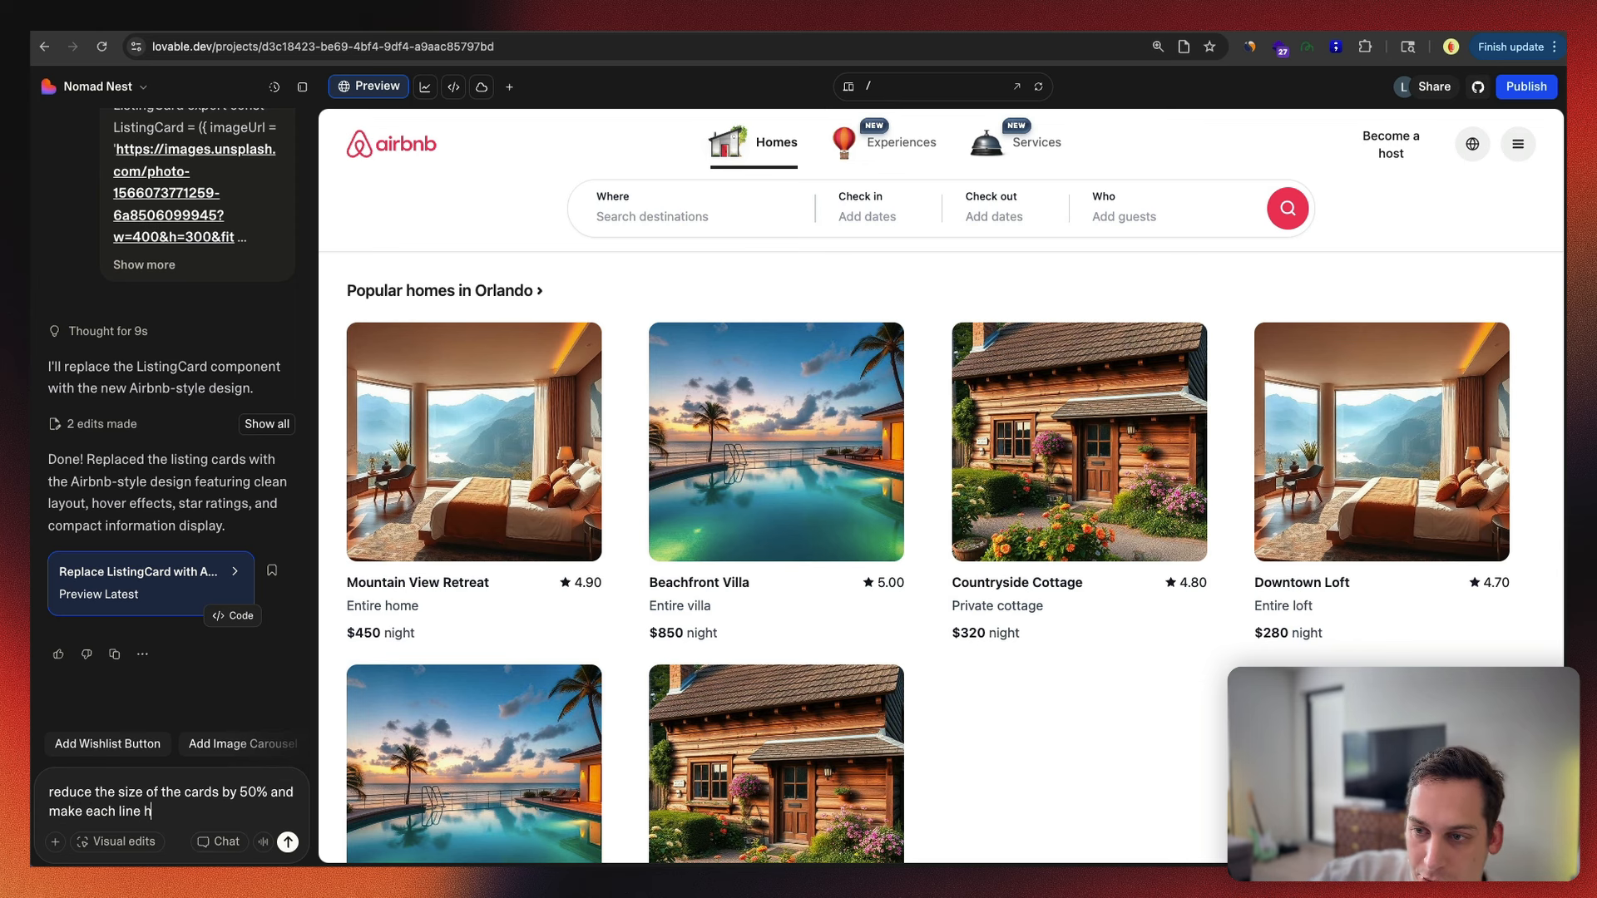